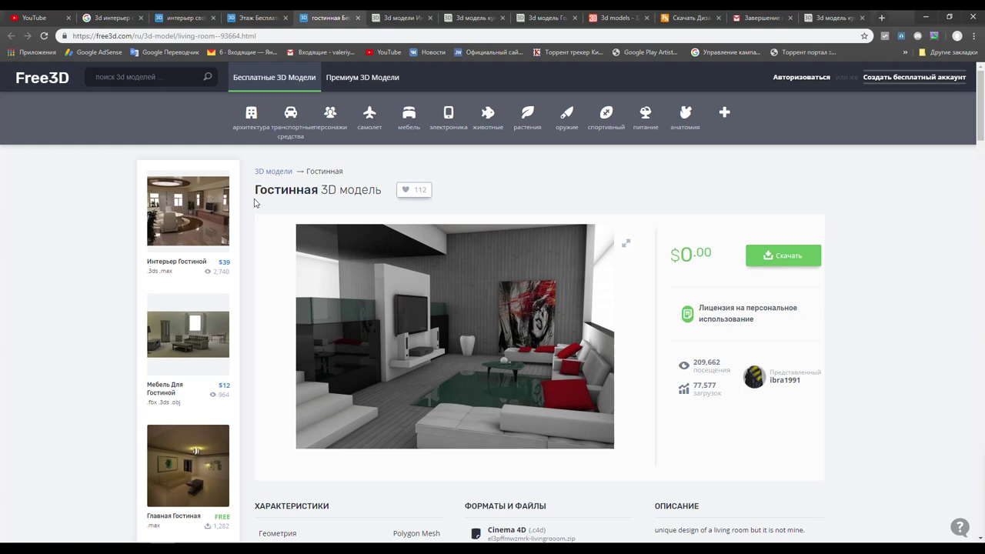
- Select the Free3D page address, then open living room.jpg from the downloads folder in Photo Viewer
left_click_drag(267, 35, 69, 35)
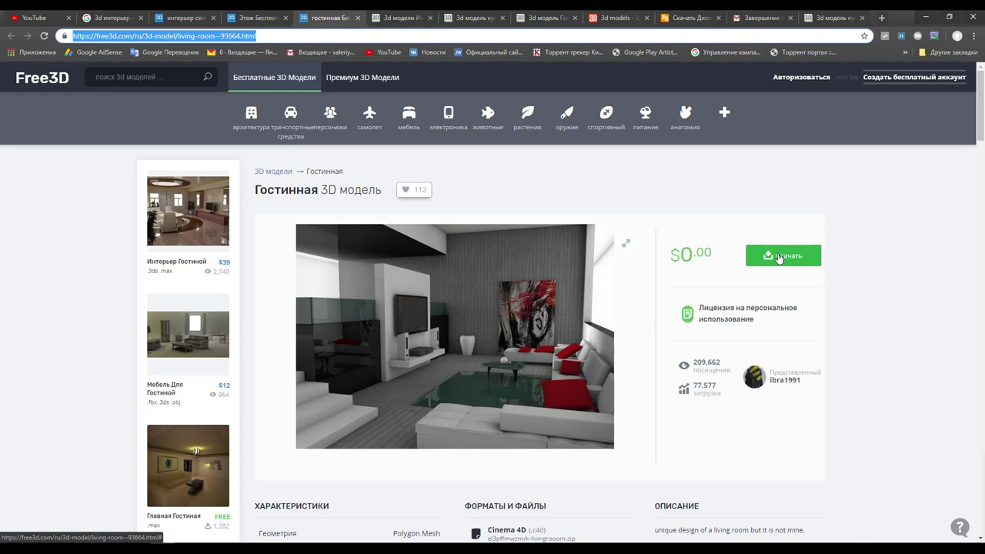
key("alt+Tab")
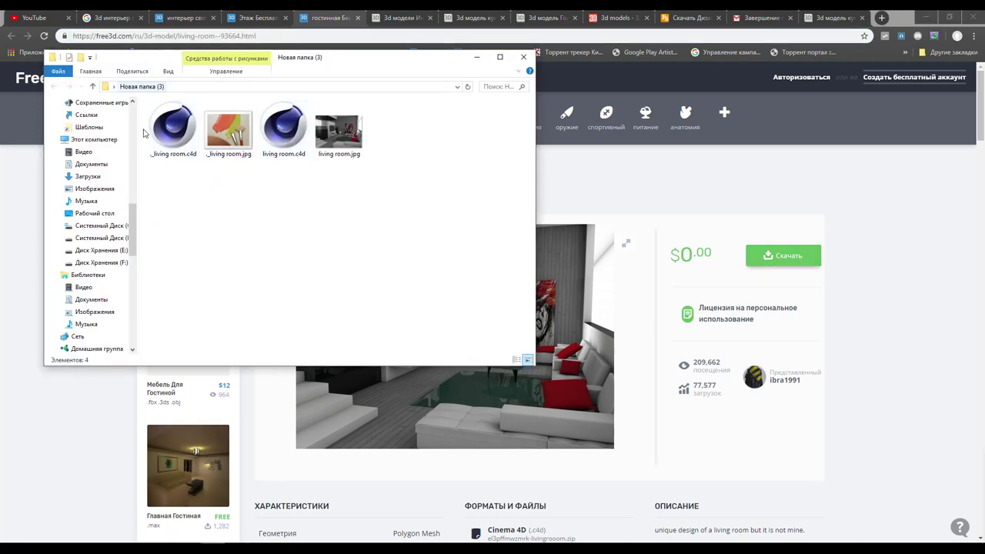
left_click_drag(286, 58, 383, 128)
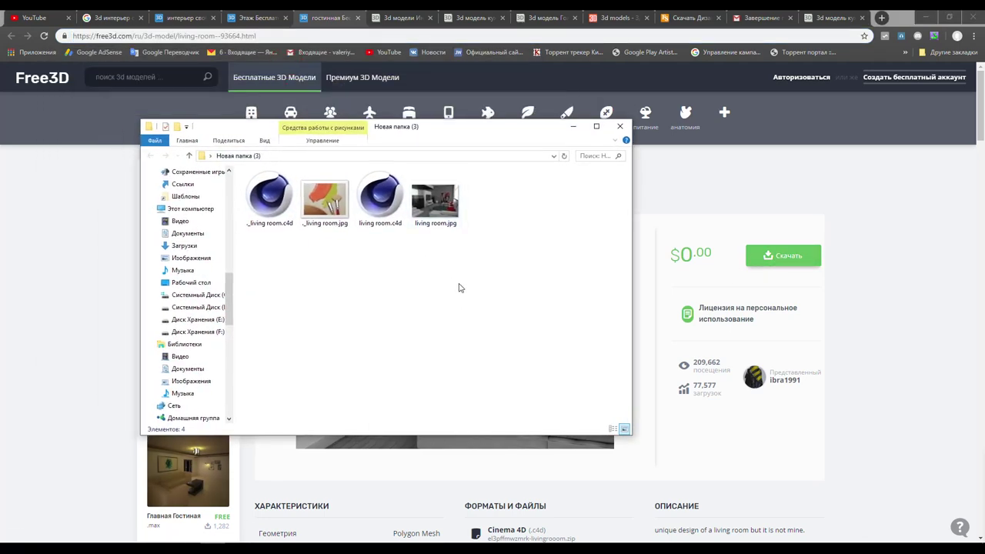
left_click(451, 216)
double_click(452, 216)
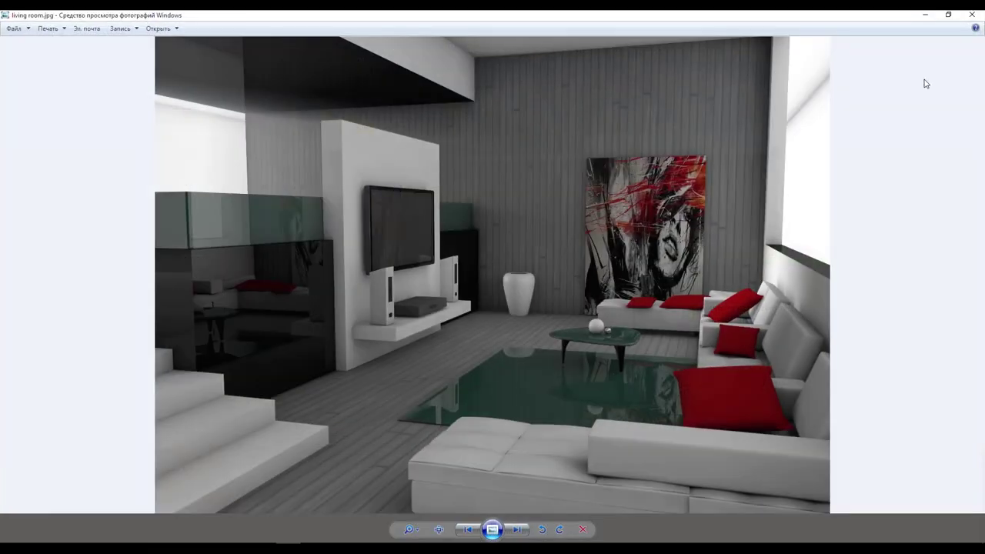
- Close Photo Viewer and open living room.c4d from the folder in Cinema 4D
left_click(971, 15)
left_click(376, 216)
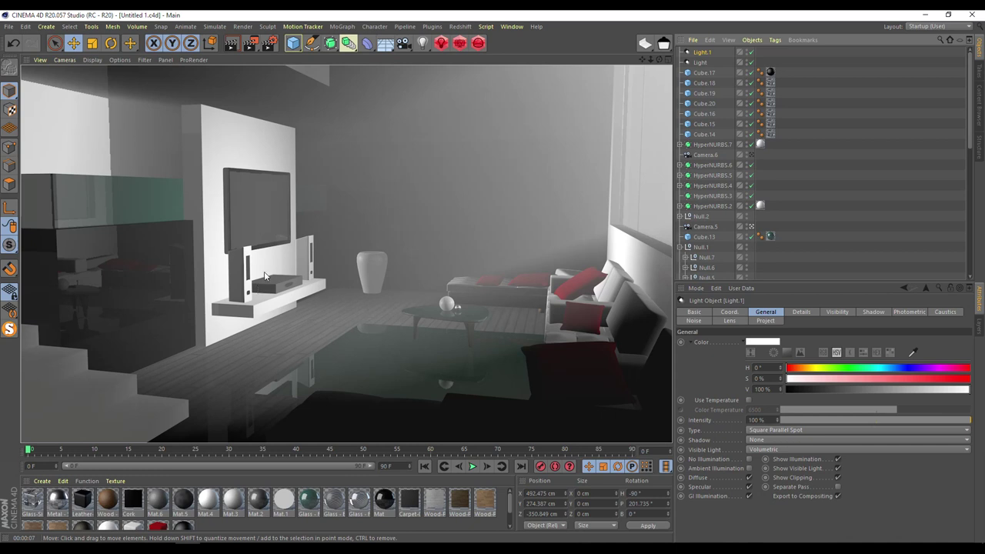
- Switch the renderer to Redshift and lower Progressive Rendering Passes from 1024 to 32
left_click(269, 43)
left_click(324, 59)
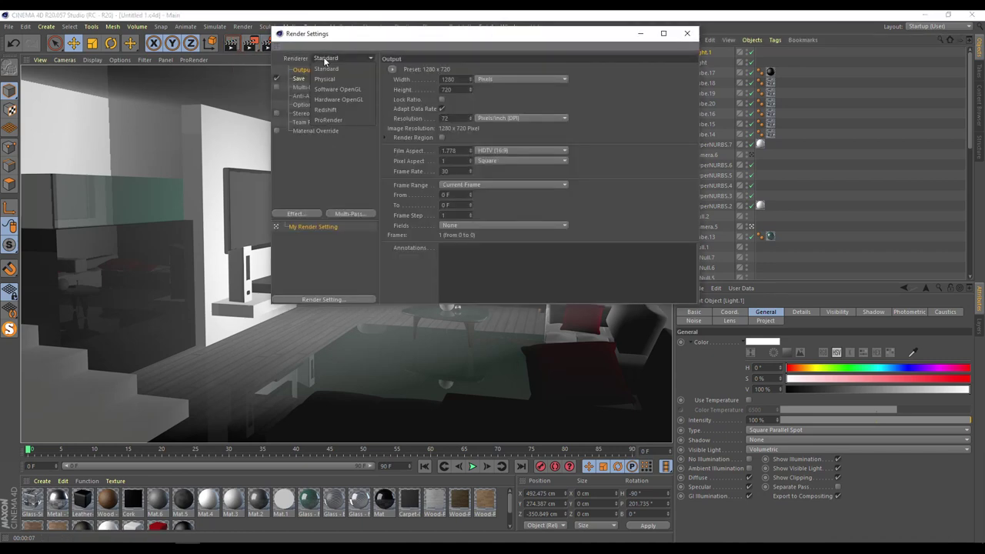
left_click(331, 110)
left_click(306, 96)
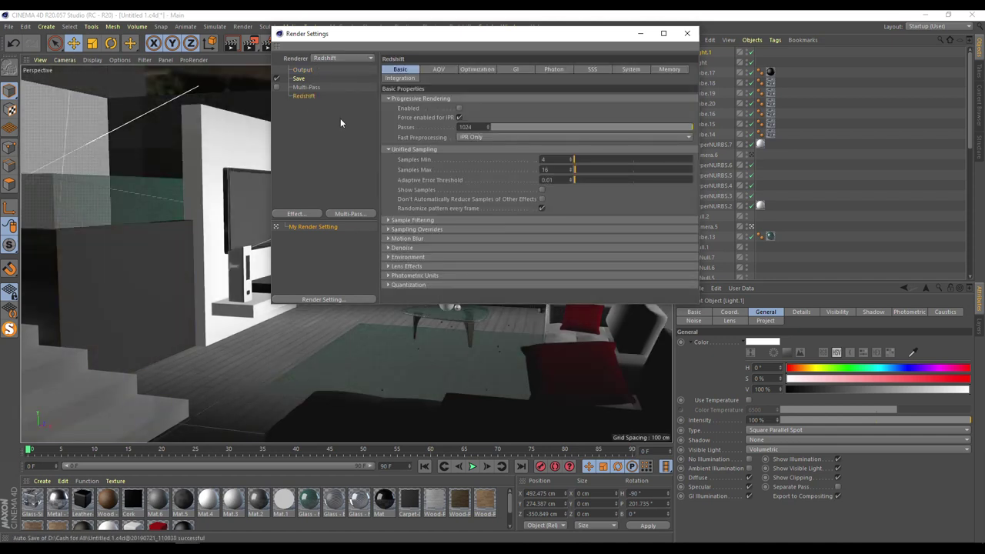
double_click(475, 127)
type("32")
key("Return")
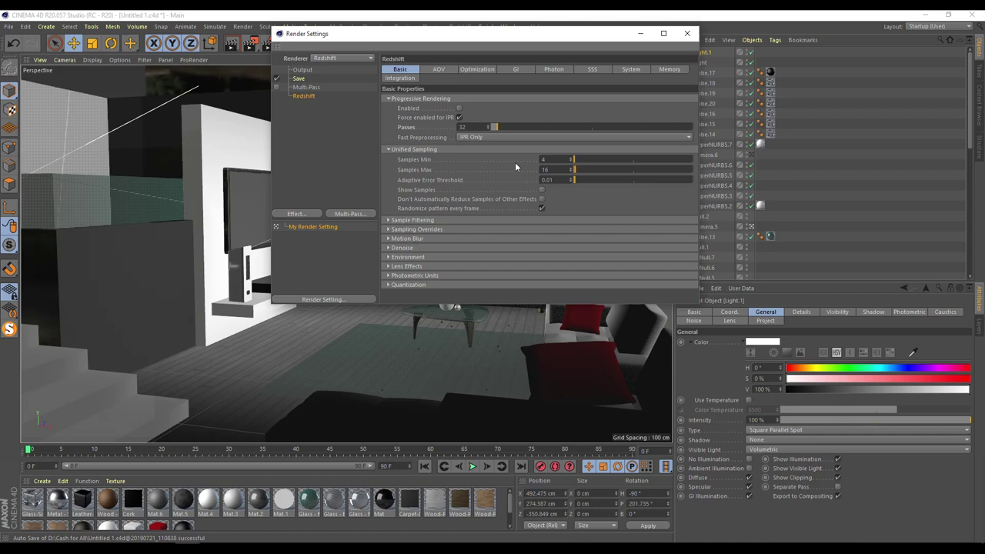
left_click(687, 33)
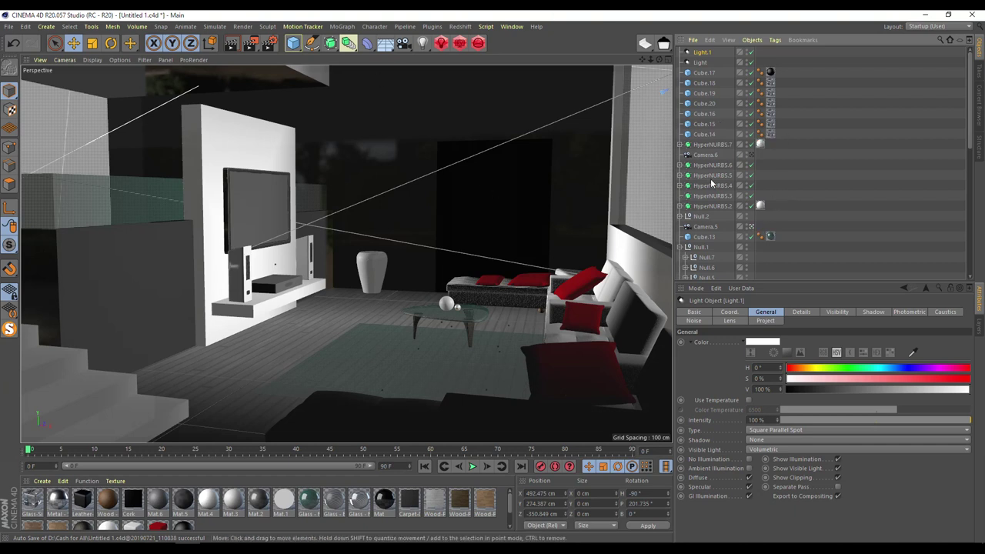
- Preview the room through Camera, Camera.1 and Camera.2, and inspect Camera.6's properties
left_click_drag(971, 99, 978, 248)
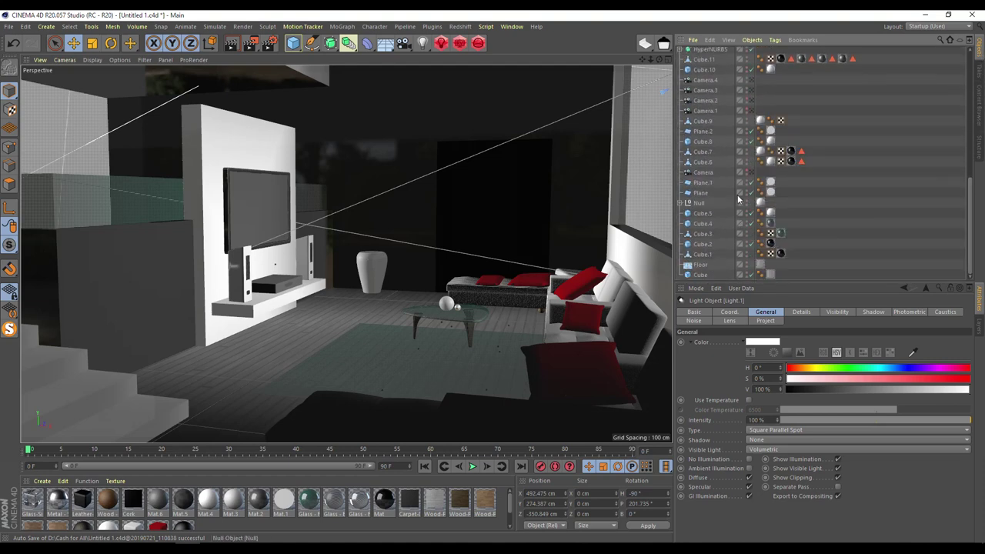
left_click(751, 172)
left_click(751, 110)
left_click(751, 103)
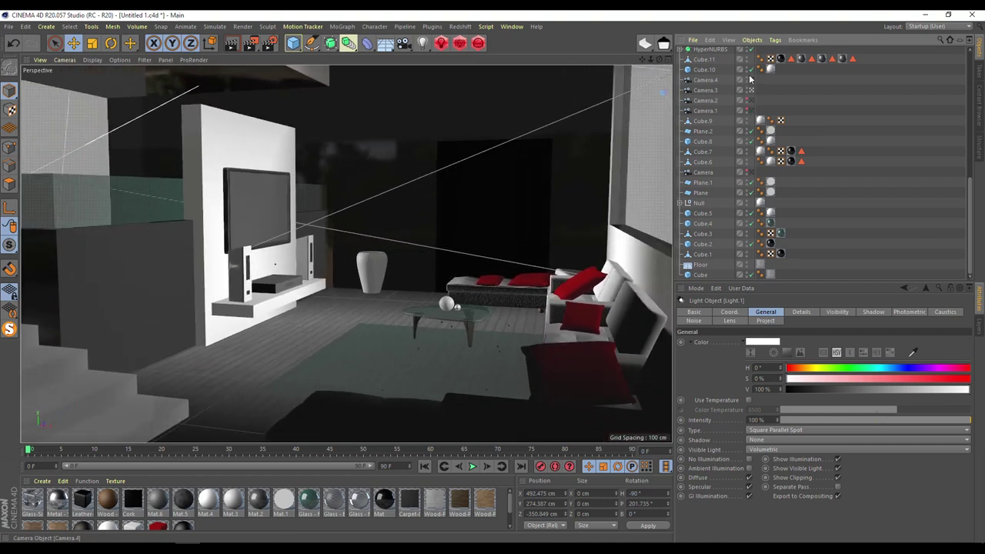
scroll(751, 220, "up", 10)
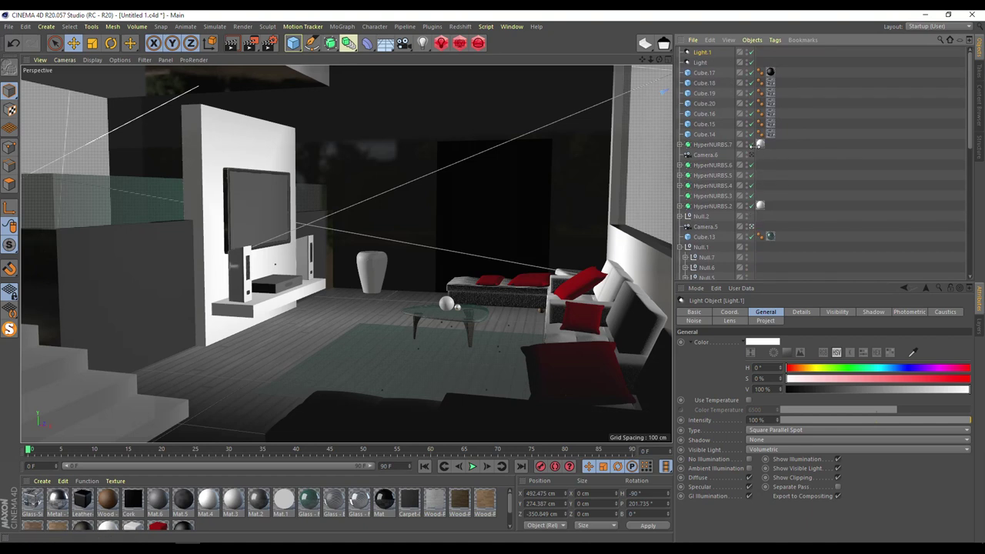
left_click(705, 156)
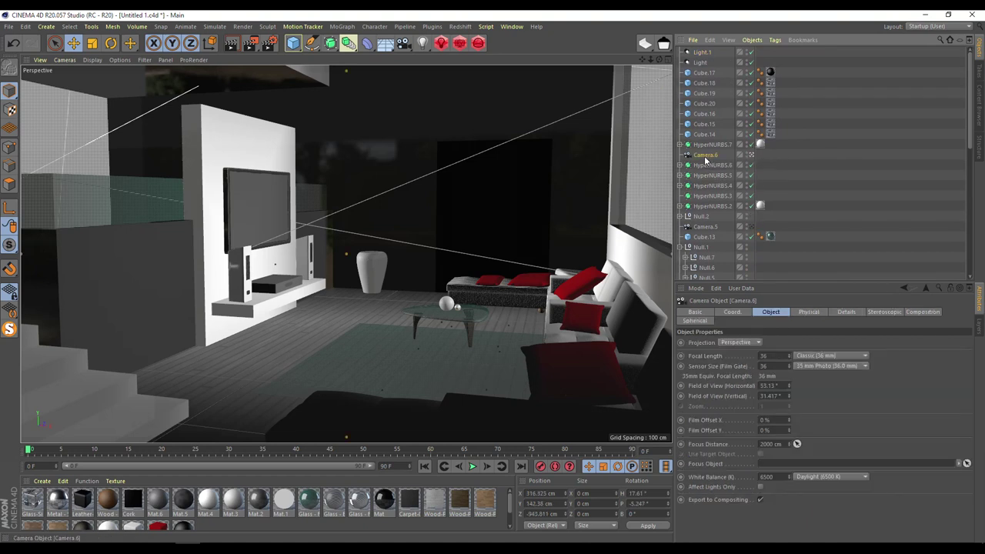
scroll(720, 219, "down", 10)
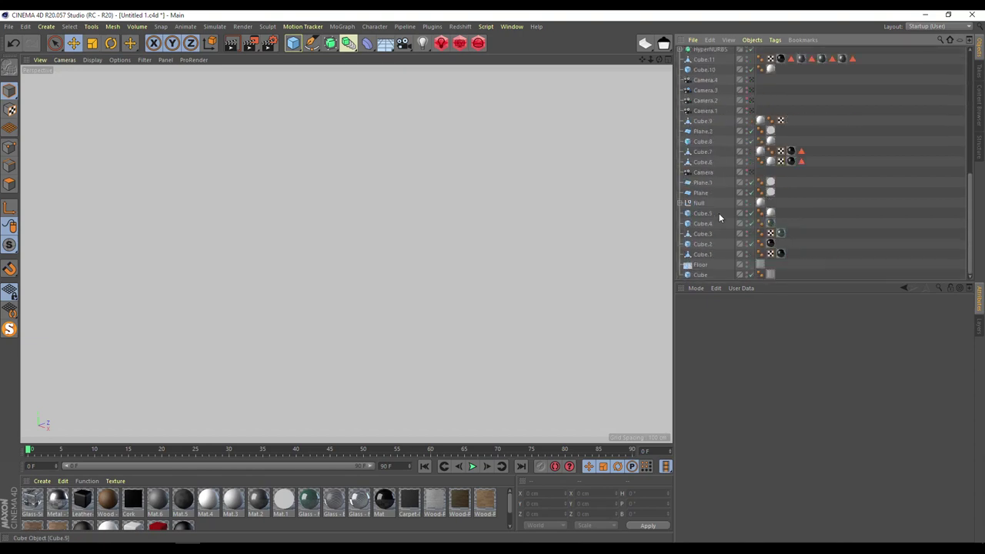
left_click(751, 172)
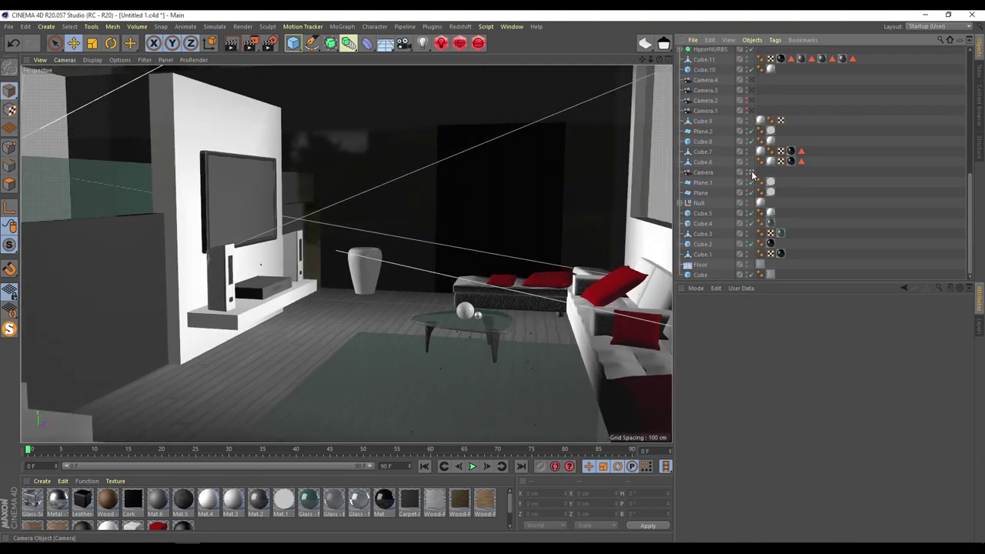
left_click(751, 111)
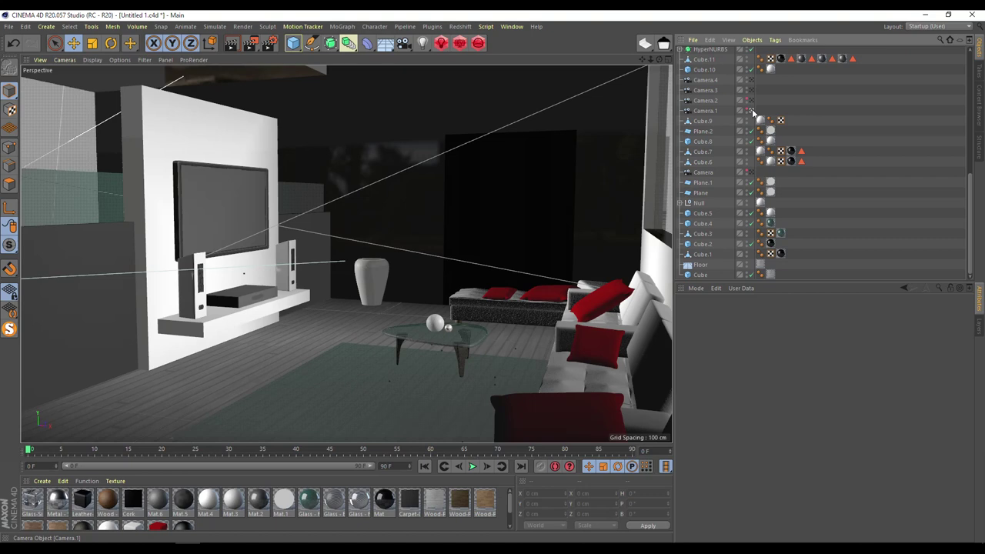
left_click(751, 171)
left_click(752, 112)
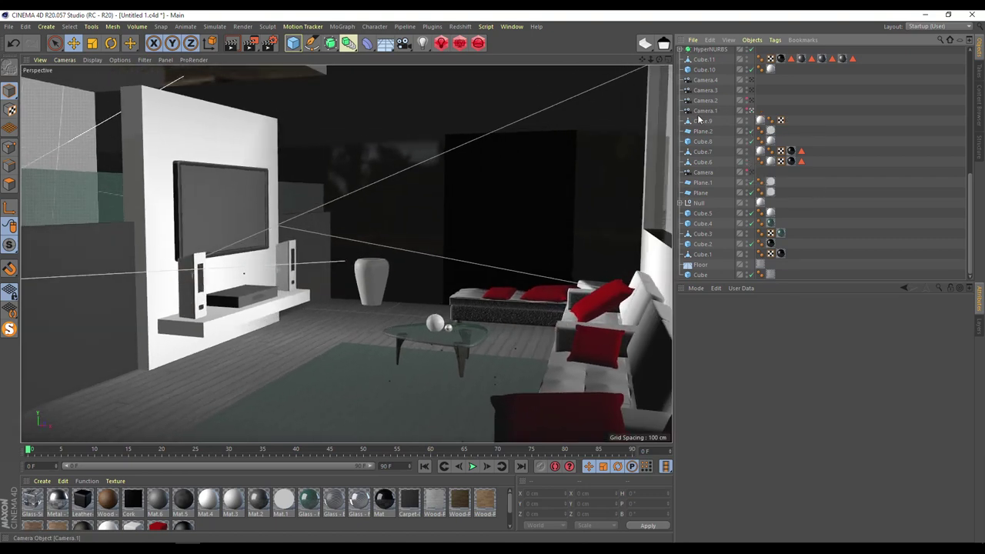
- Delete the cameras Camera, Camera.2, Camera.3 and Camera.4
left_click(708, 174)
key("Delete")
left_click(713, 110)
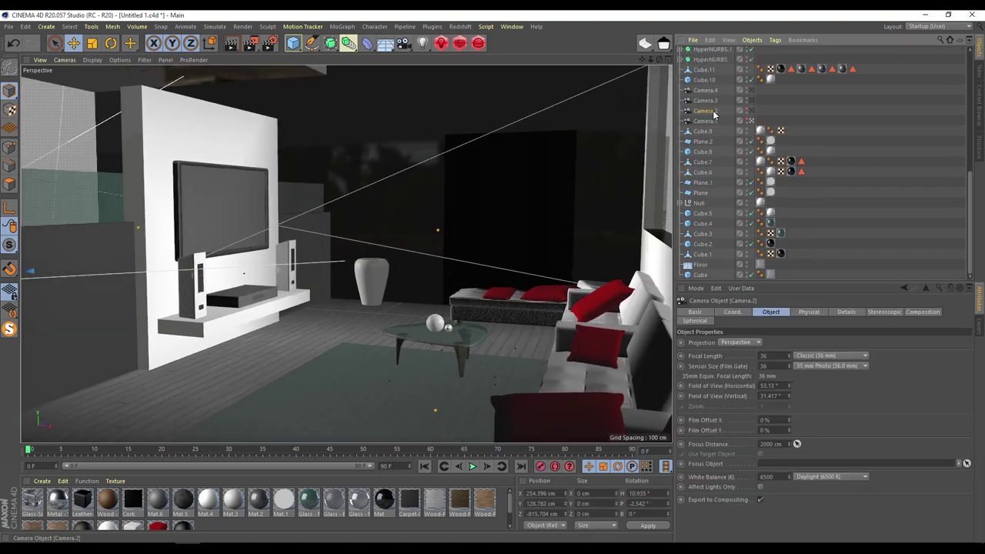
key("Delete")
left_click(713, 112)
key("Delete")
left_click(713, 110)
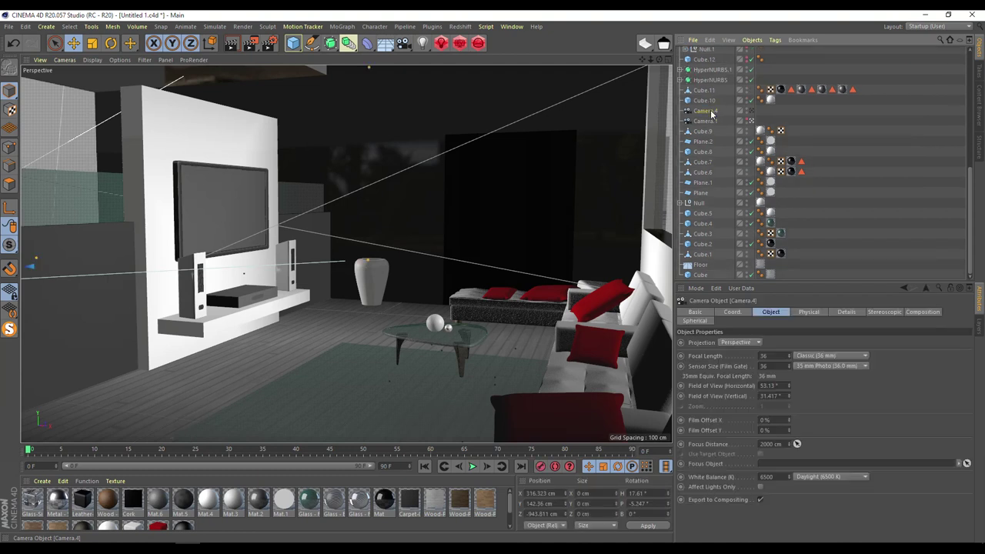
key("Delete")
- Check Light.1, look through Camera.1 and switch to the four-view layout
scroll(745, 219, "up", 5)
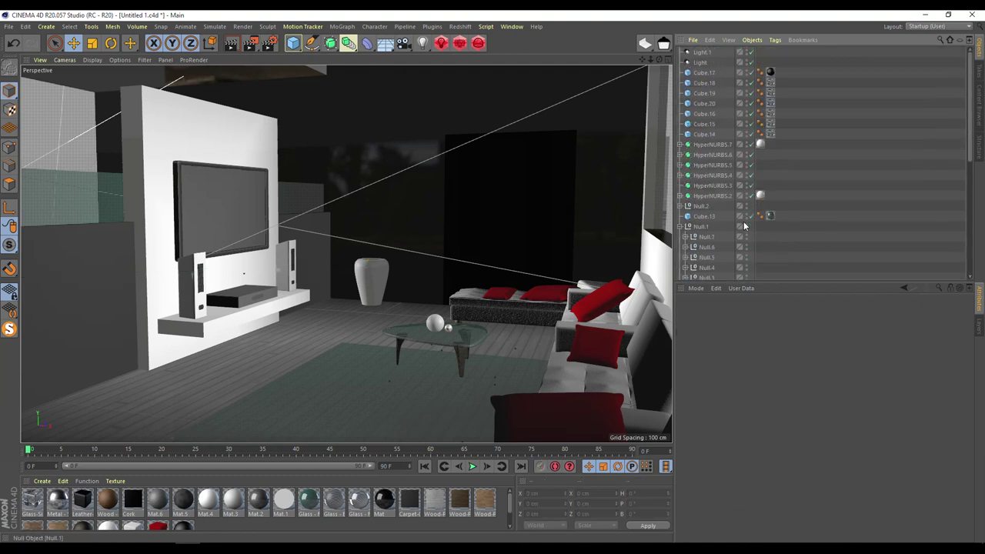
left_click(702, 52)
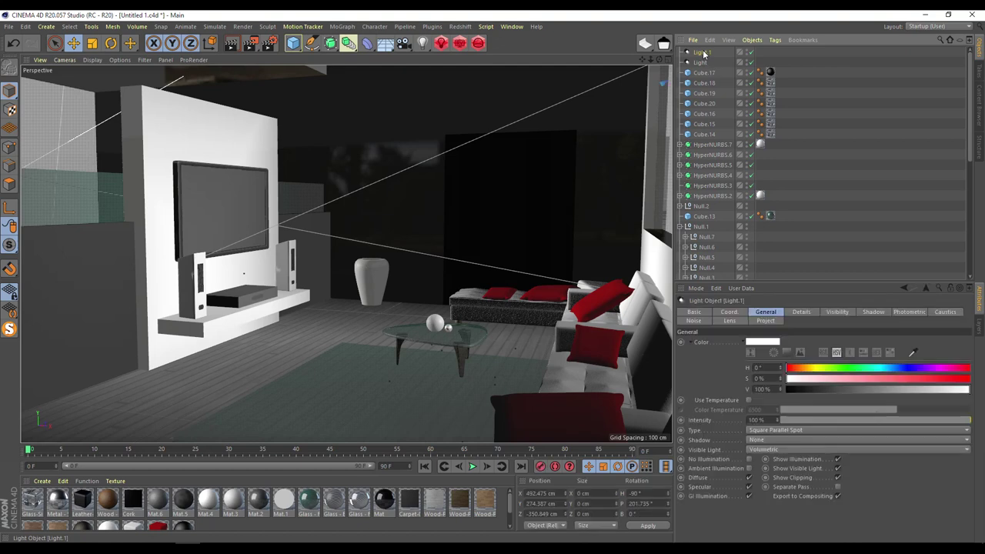
scroll(726, 183, "down", 10)
left_click(750, 121)
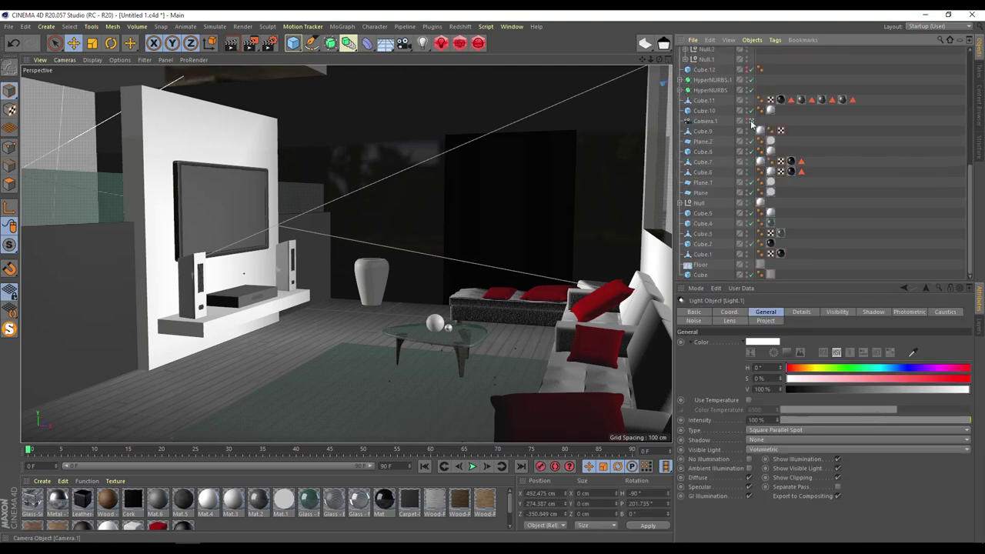
middle_click(511, 200)
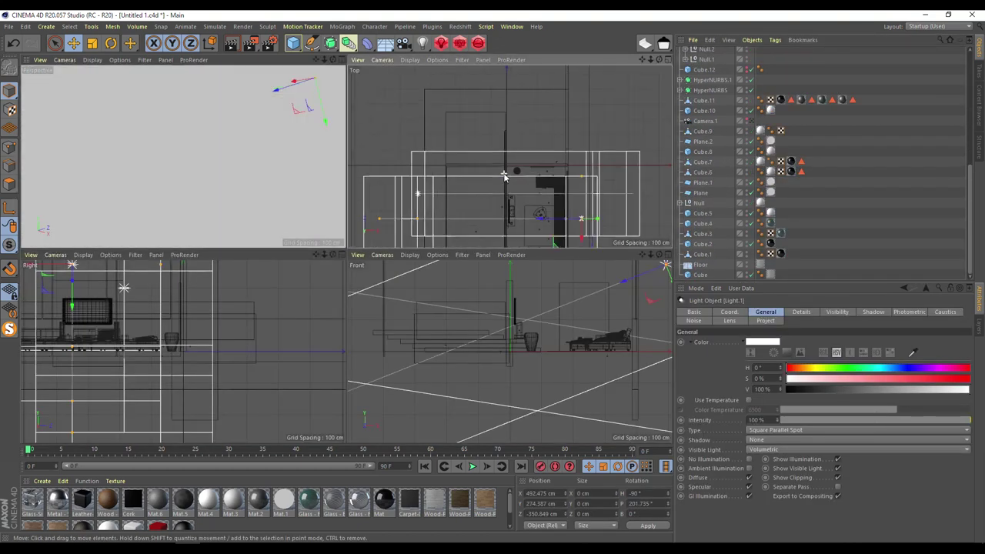
- Orbit the perspective view around the room and delete the Light.1 light
scroll(182, 378, "down", 5)
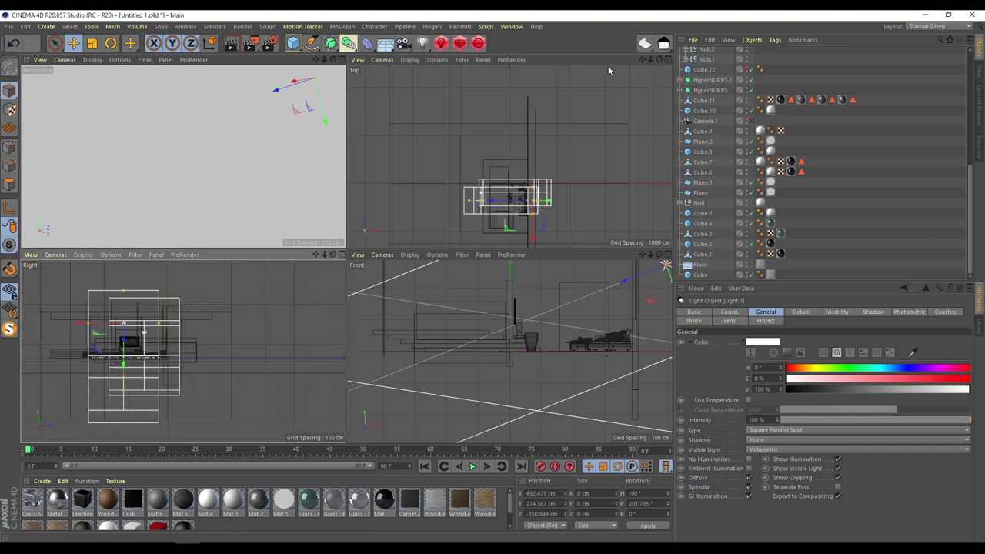
scroll(241, 157, "down", 5)
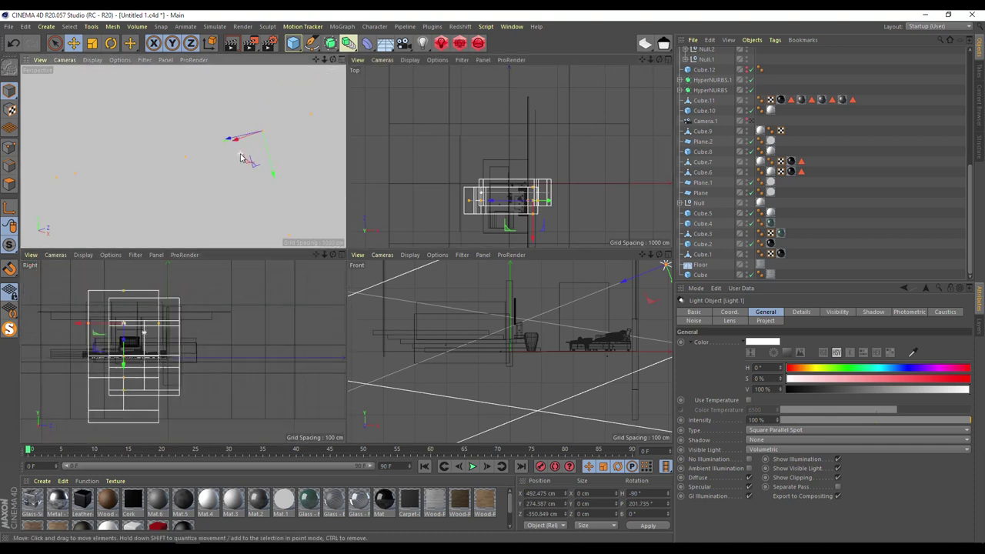
scroll(240, 159, "down", 6)
scroll(242, 160, "up", 3)
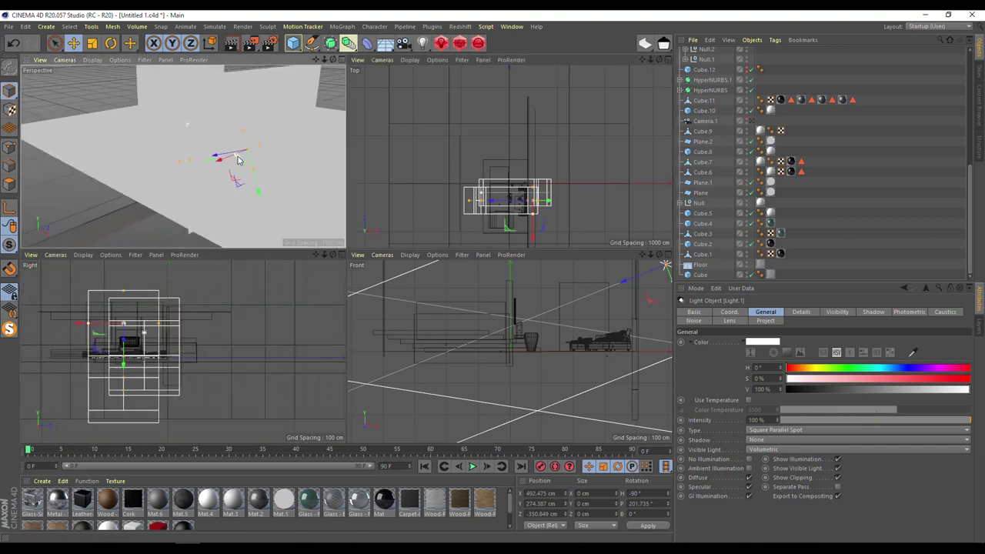
scroll(201, 127, "down", 10)
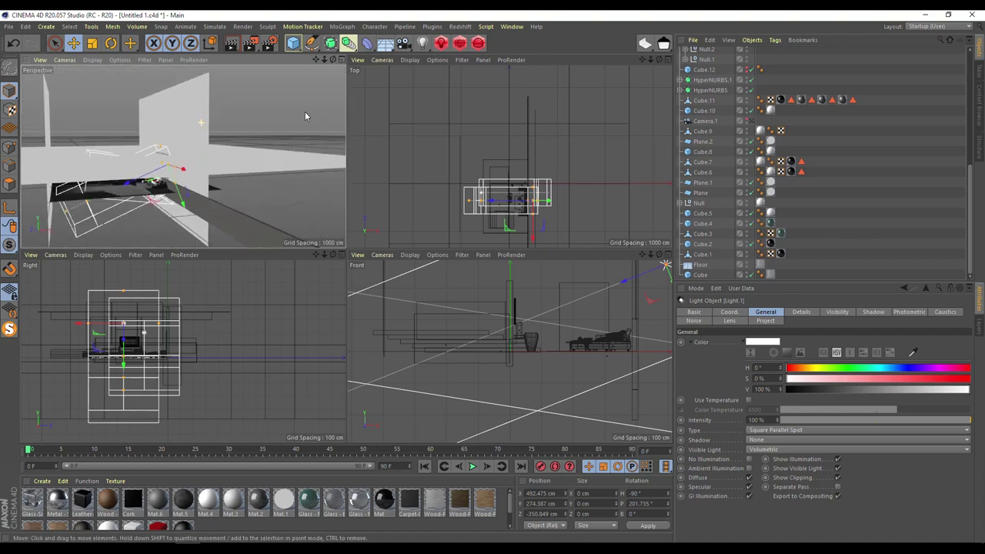
scroll(301, 110, "up", 10)
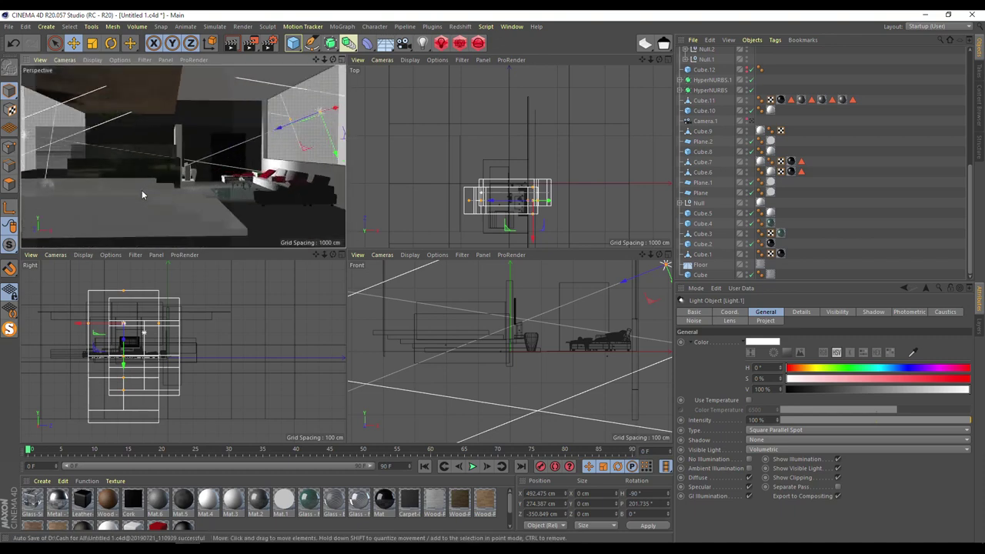
left_click_drag(289, 90, 40, 173, "alt")
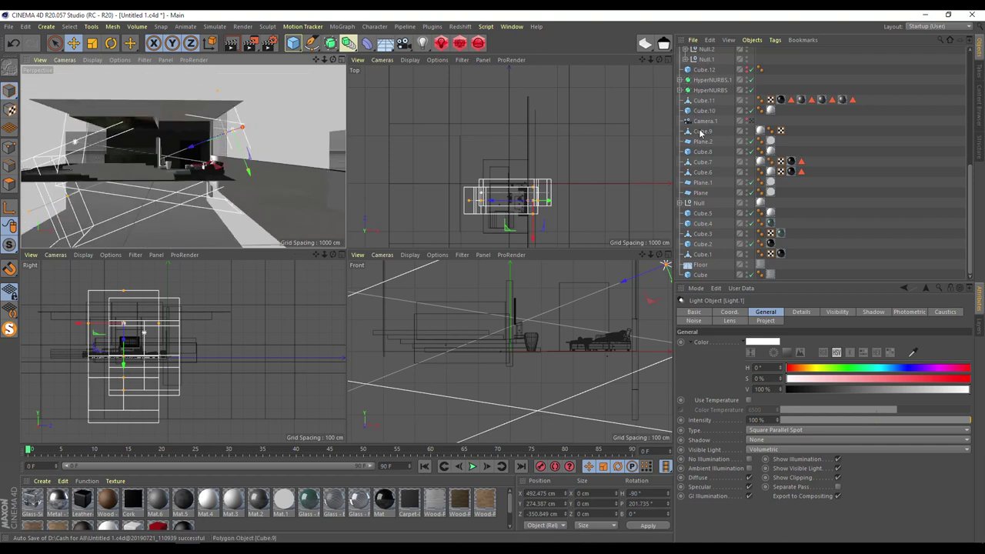
scroll(701, 132, "up", 5)
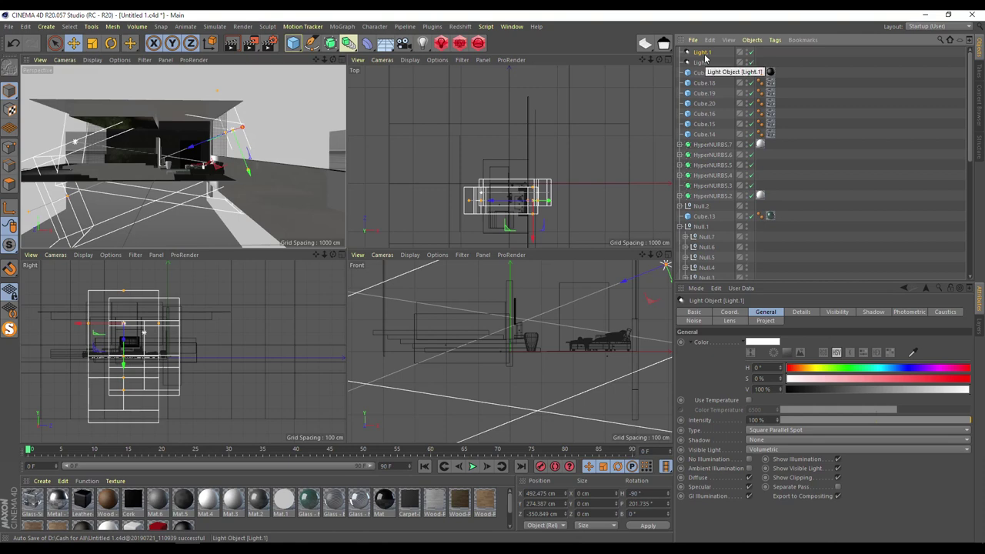
key("Delete")
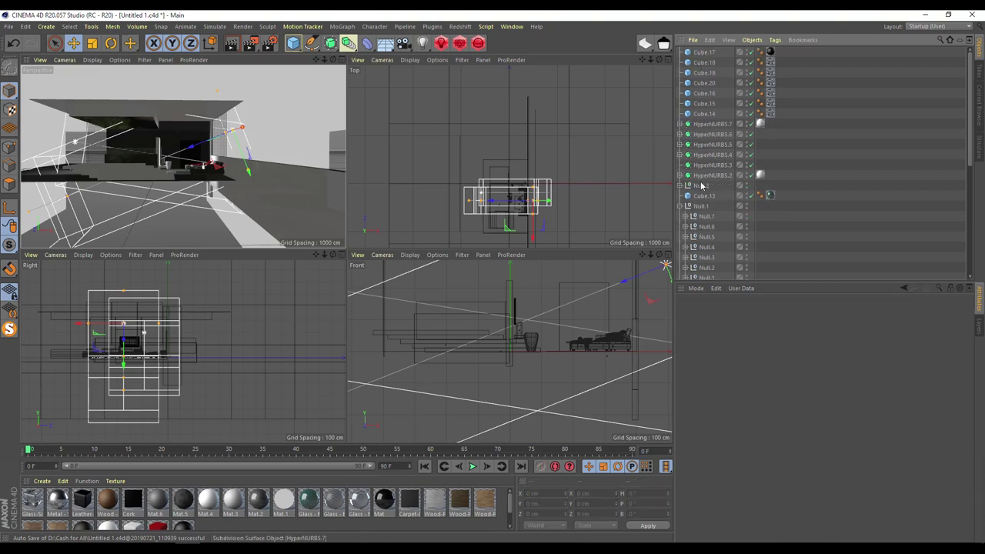
- View the room through Camera.1 in perspective and reopen Render Settings
scroll(708, 108, "down", 6)
left_click(751, 121)
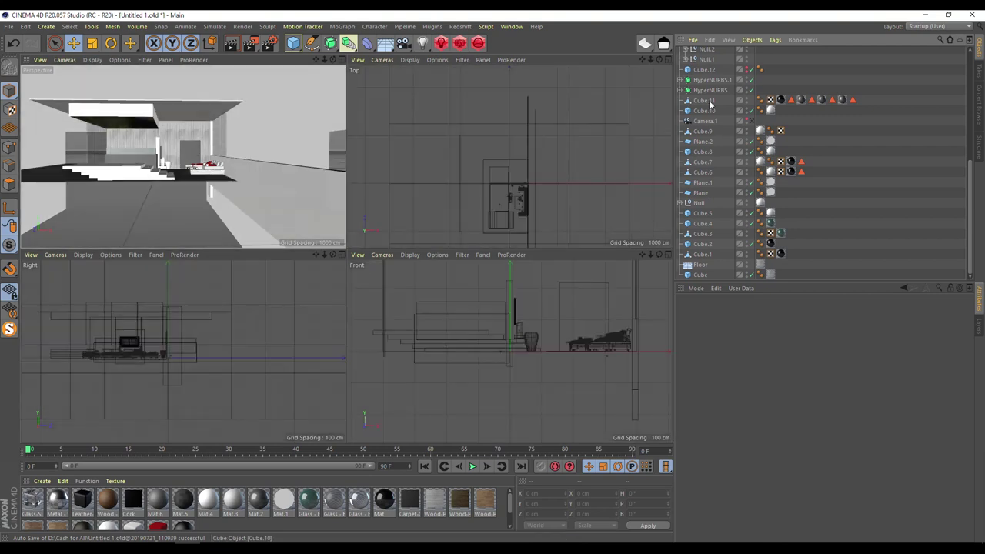
left_click(752, 122)
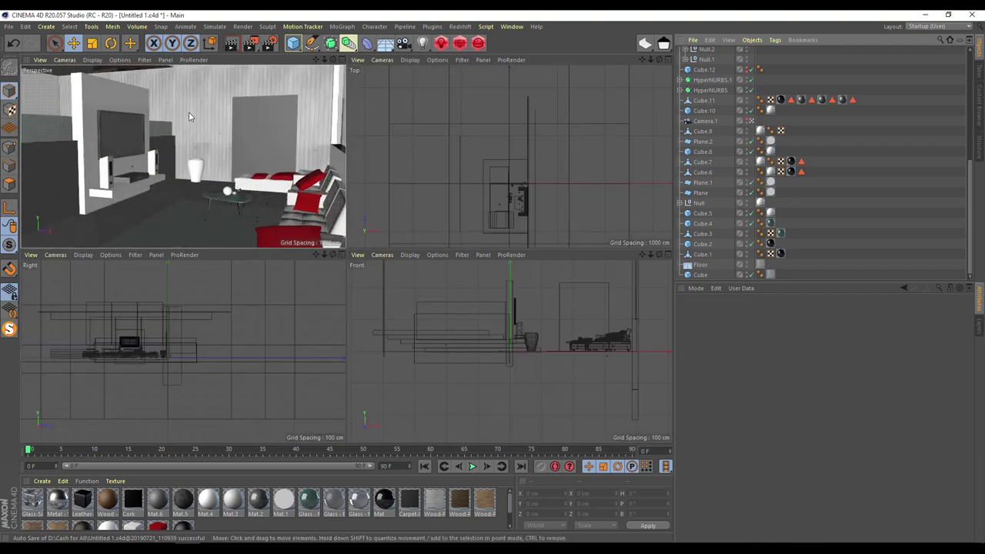
left_click(268, 43)
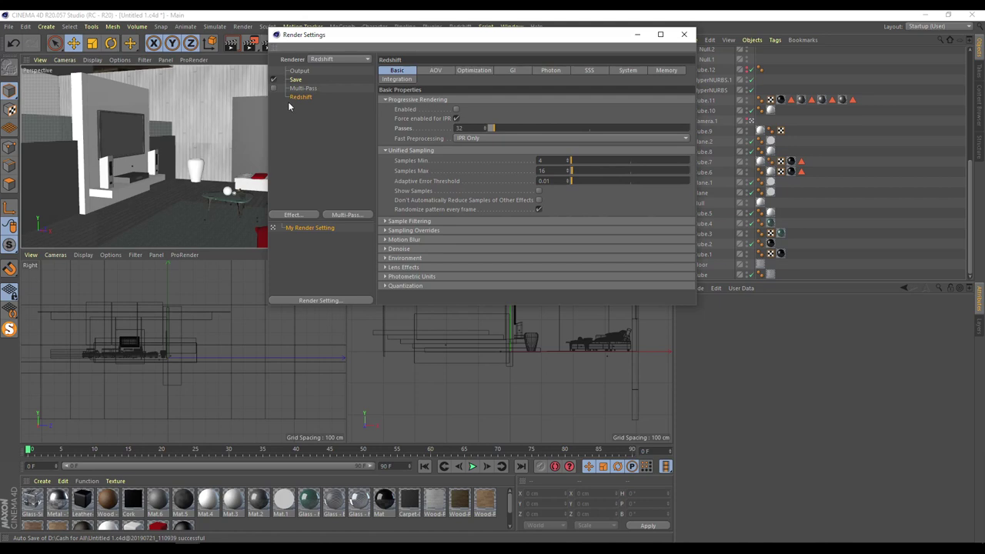
- Start an interactive Redshift RenderView render of the room and move the window aside
left_click(683, 34)
left_click(458, 43)
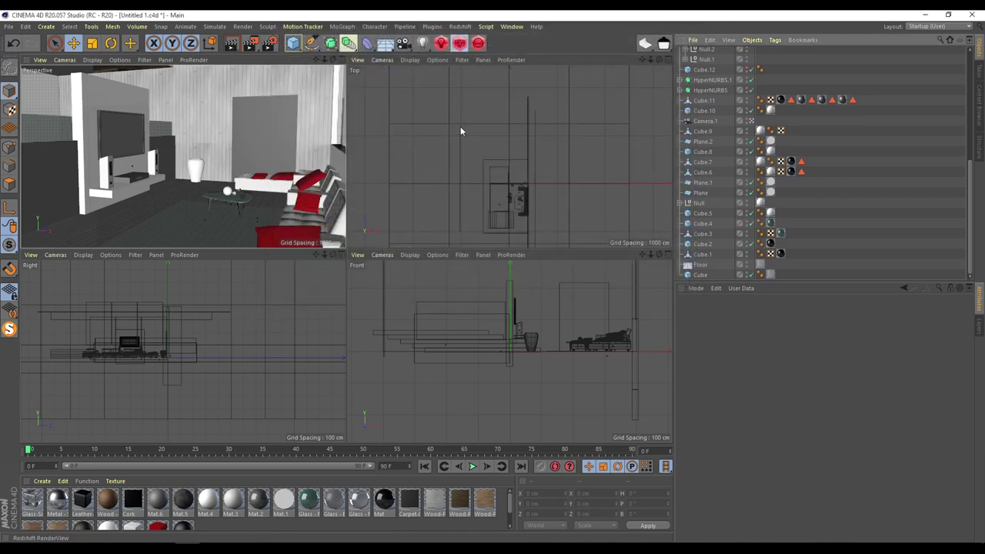
left_click(281, 55)
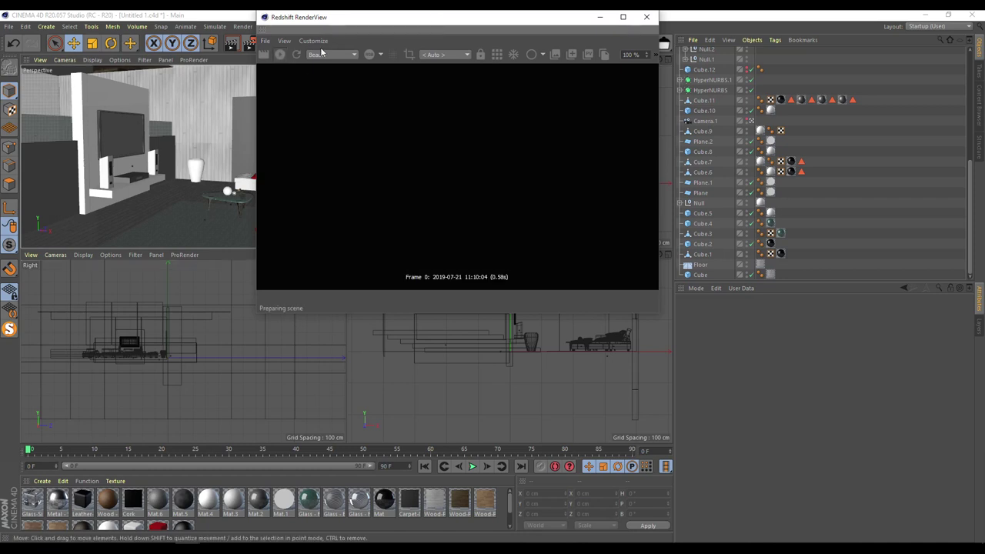
left_click_drag(345, 22, 214, 143)
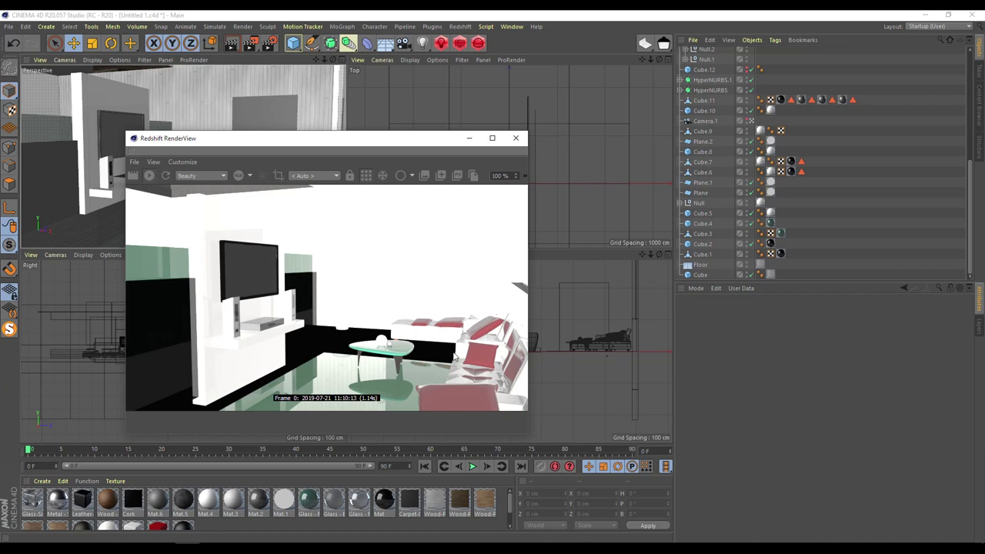
left_click_drag(339, 142, 238, 150)
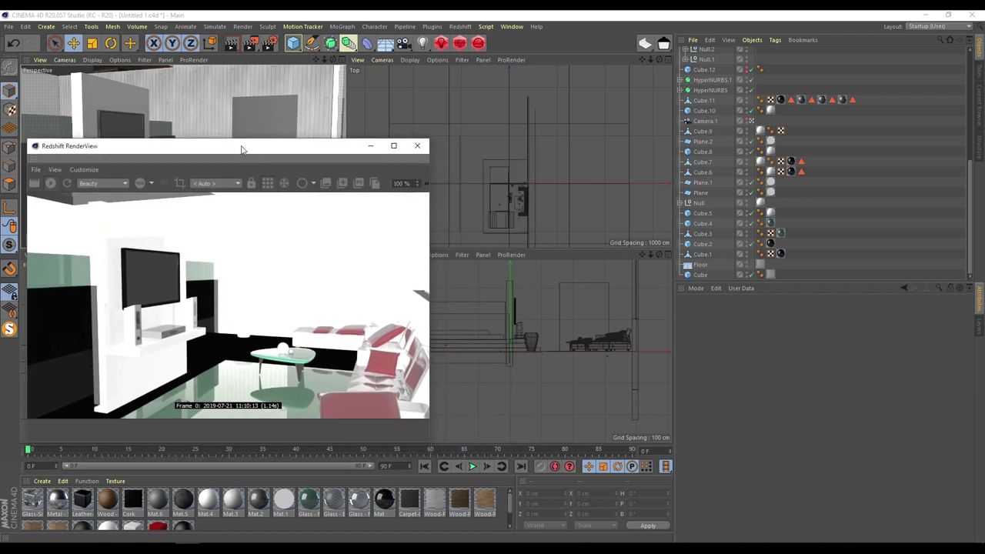
left_click(275, 46)
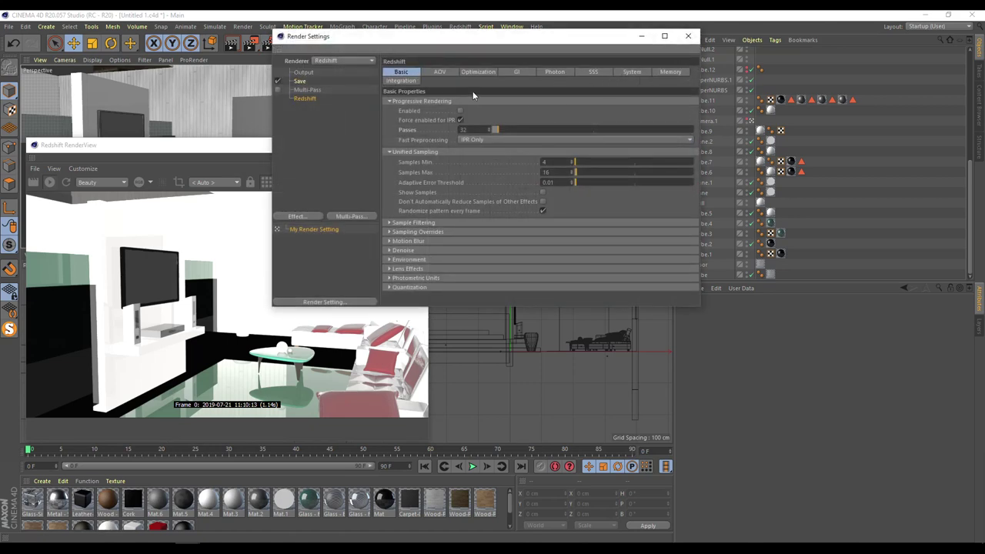
- Turn off Default Light in Redshift's Integration settings and close Render Settings
left_click(401, 81)
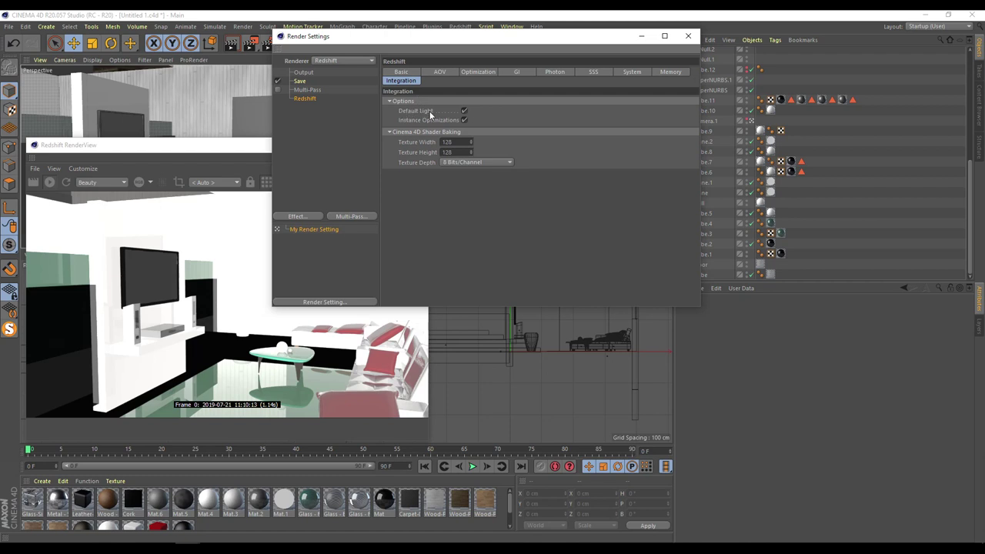
left_click(464, 111)
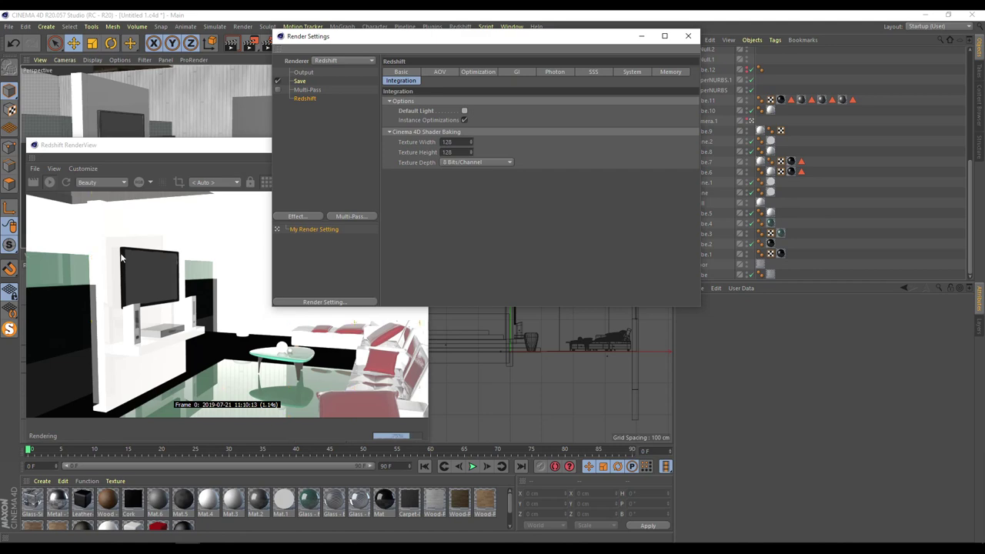
left_click_drag(499, 36, 639, 126)
left_click(827, 122)
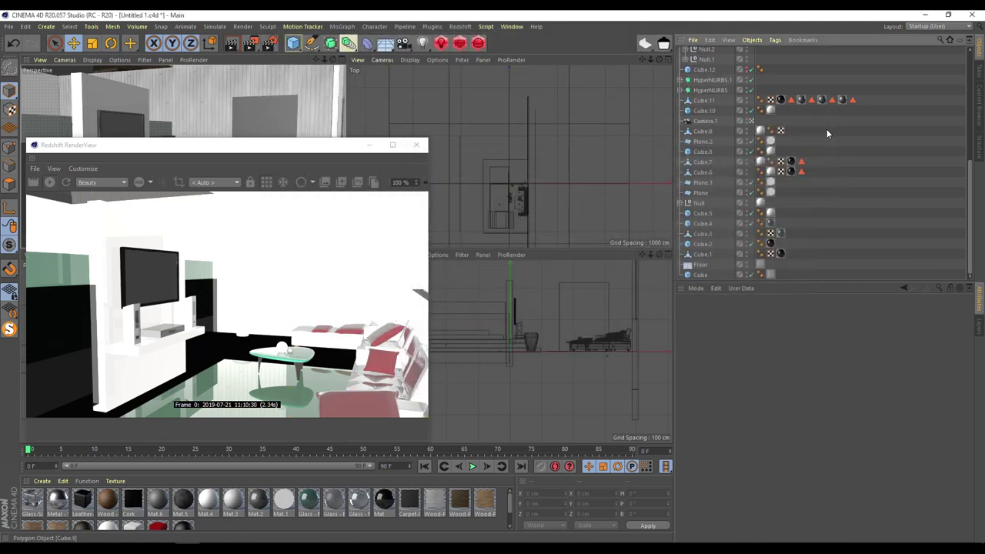
- Re-render the room without the default light, then close RenderView
scroll(712, 197, "up", 5)
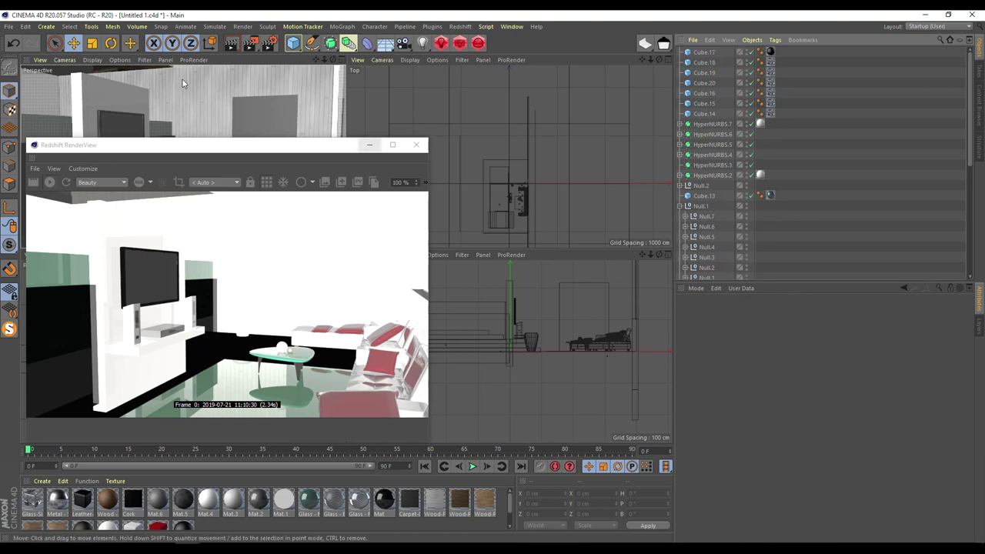
left_click(68, 182)
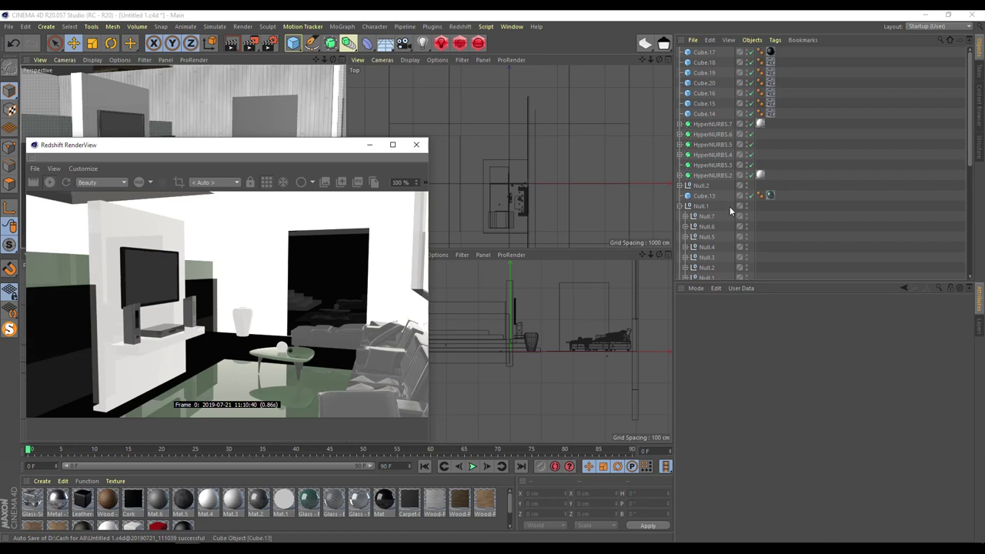
scroll(724, 216, "down", 5)
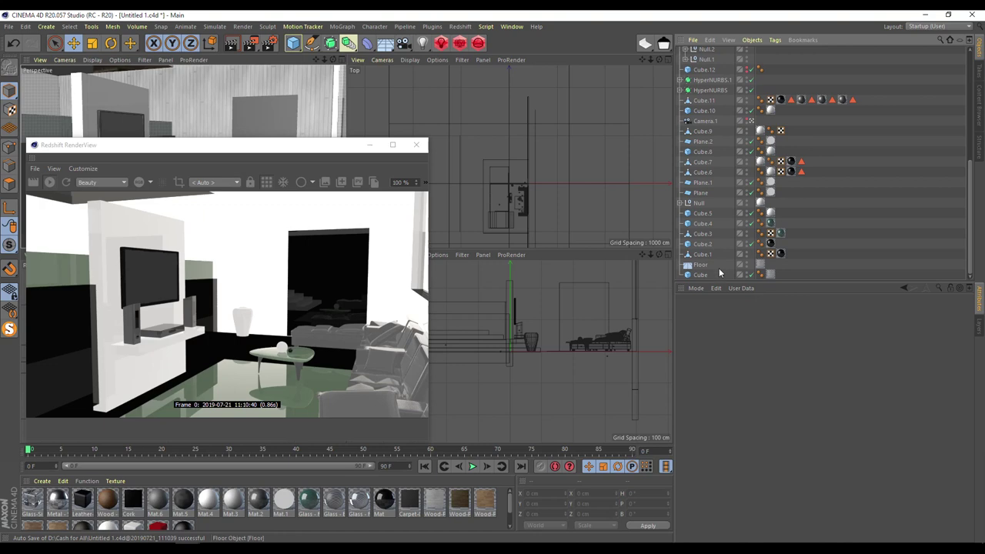
left_click(416, 145)
scroll(701, 51, "up", 6)
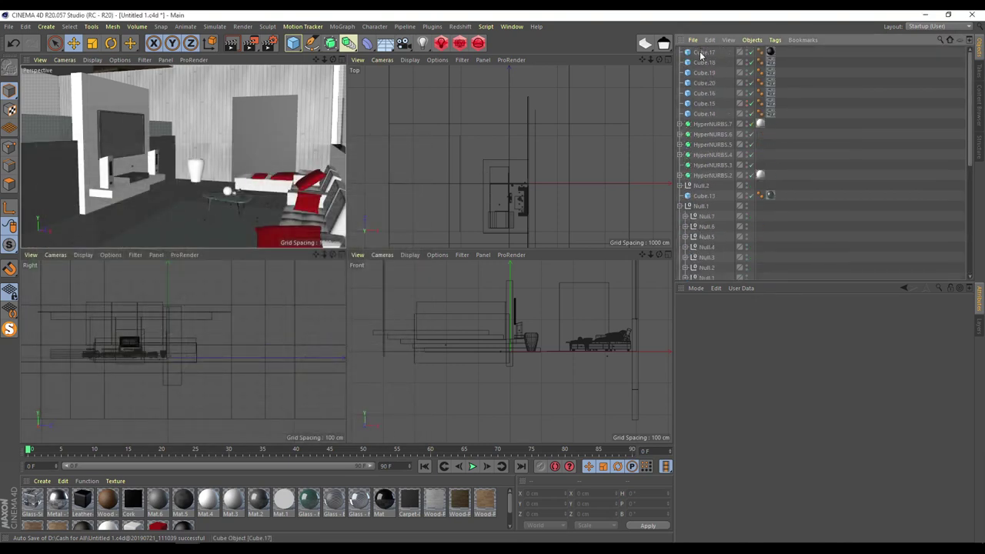
- Inspect Cube.18, Cube.20, HyperNURBS.6, and HyperNURBS.7's Cylinder and material tag
left_click(703, 62)
left_click(701, 83)
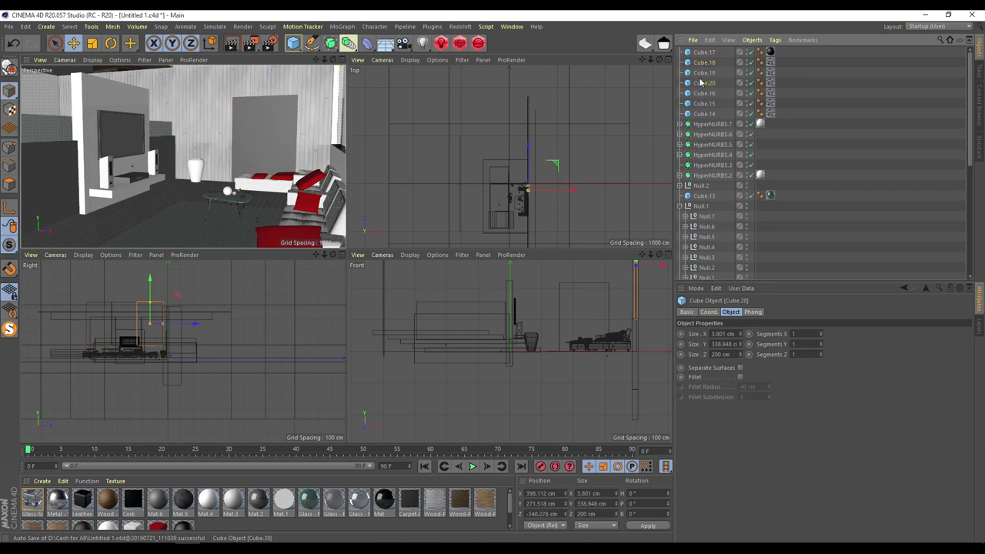
left_click(712, 134)
left_click(681, 124)
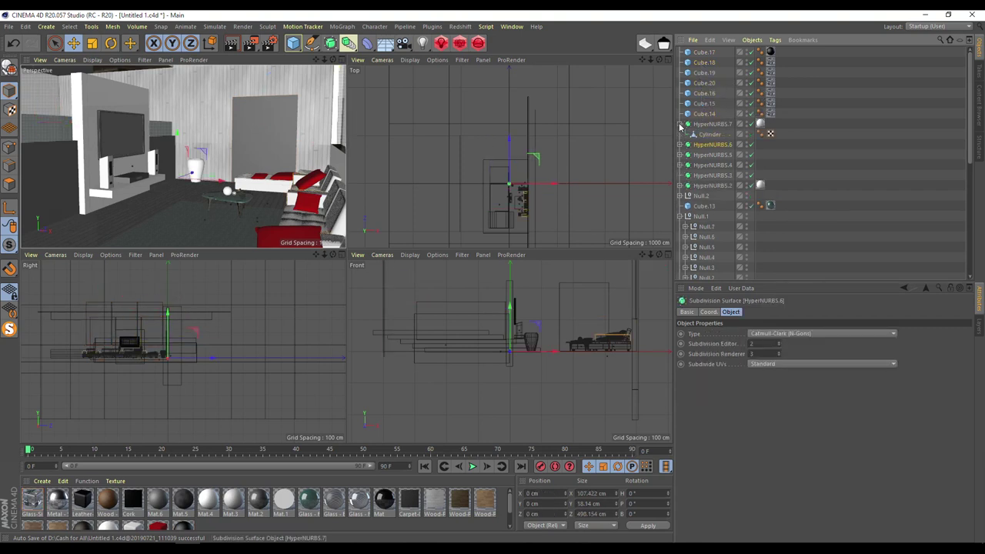
left_click(706, 134)
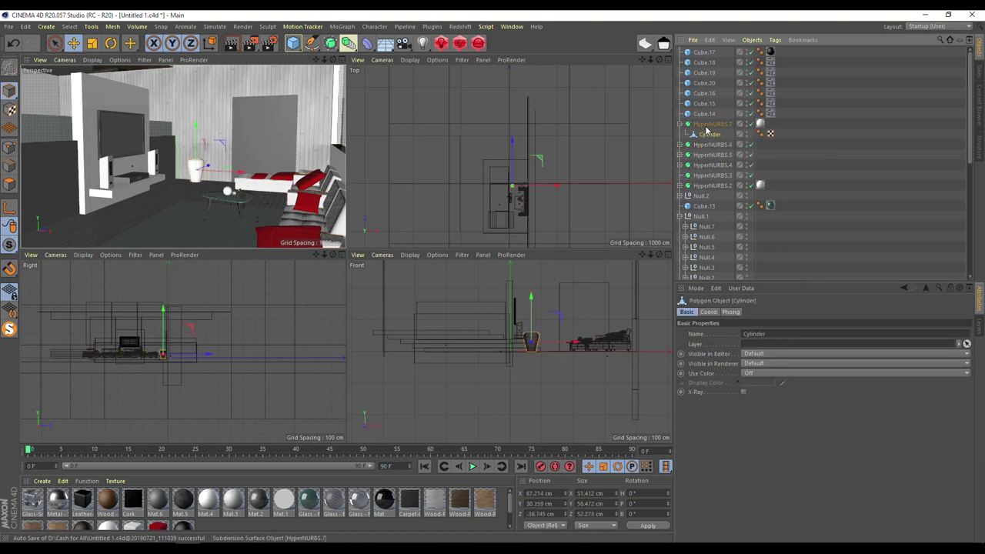
left_click(760, 124)
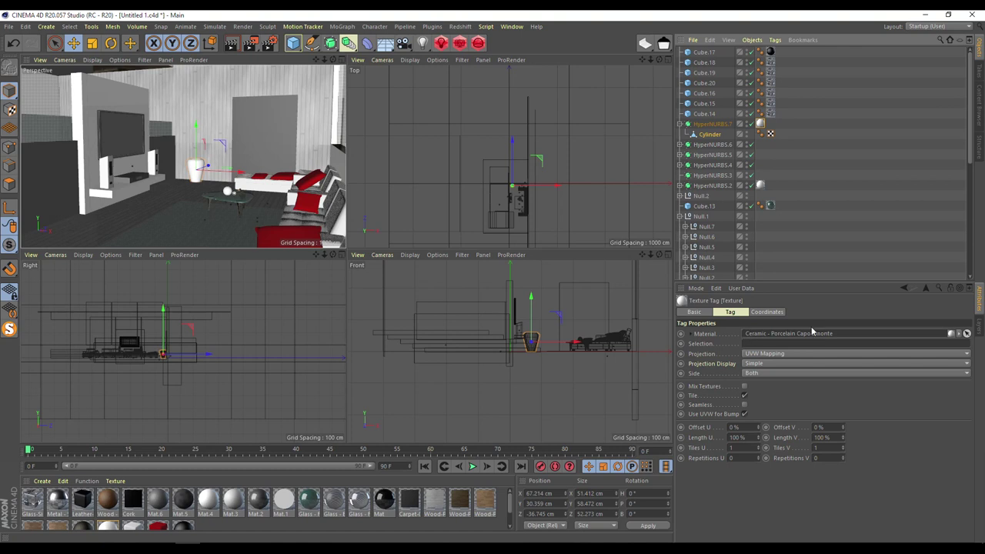
left_click(680, 124)
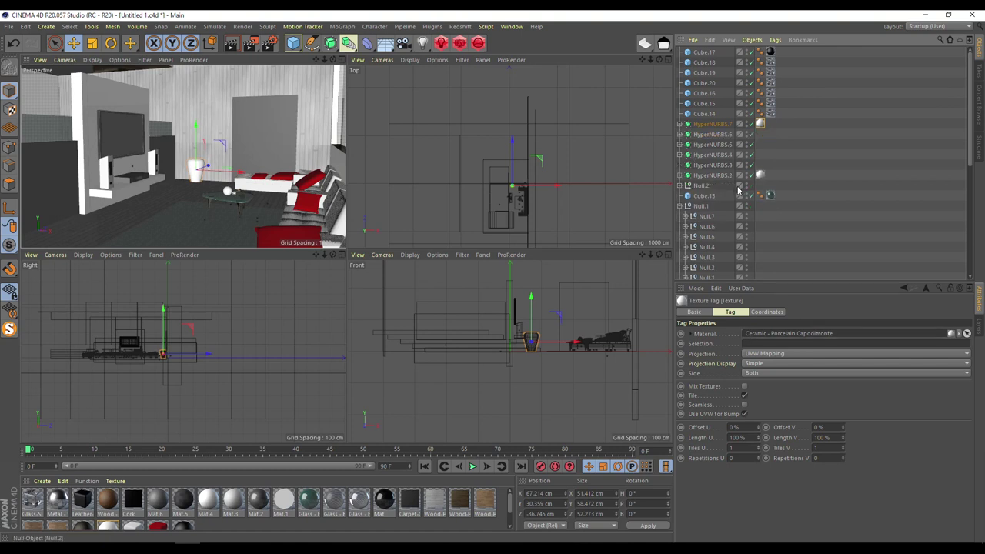
- Expand Null.2, check HyperNURBS.3 and HyperNURBS.2's Glass - Fused Quartz tags, collapse Null.1
left_click(681, 186)
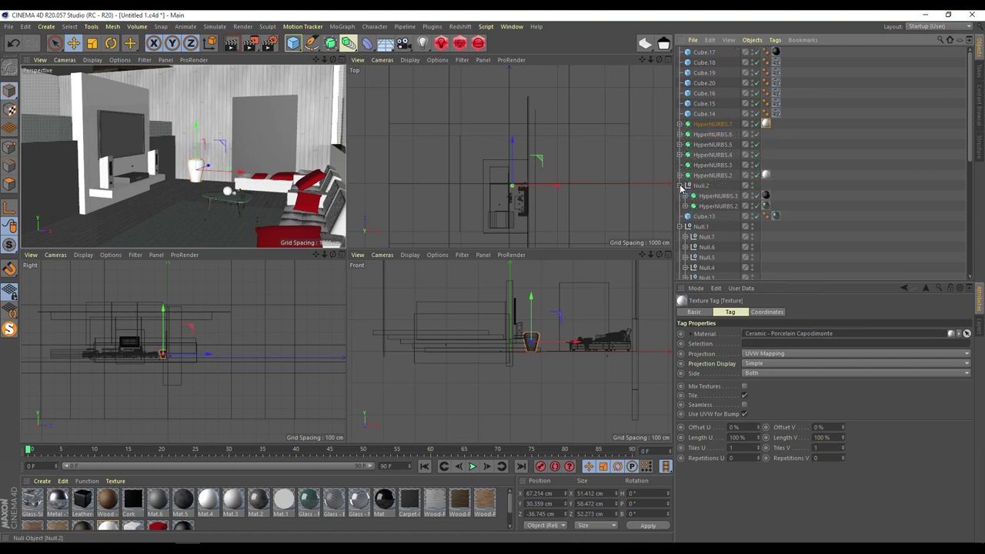
left_click(767, 196)
left_click(767, 205)
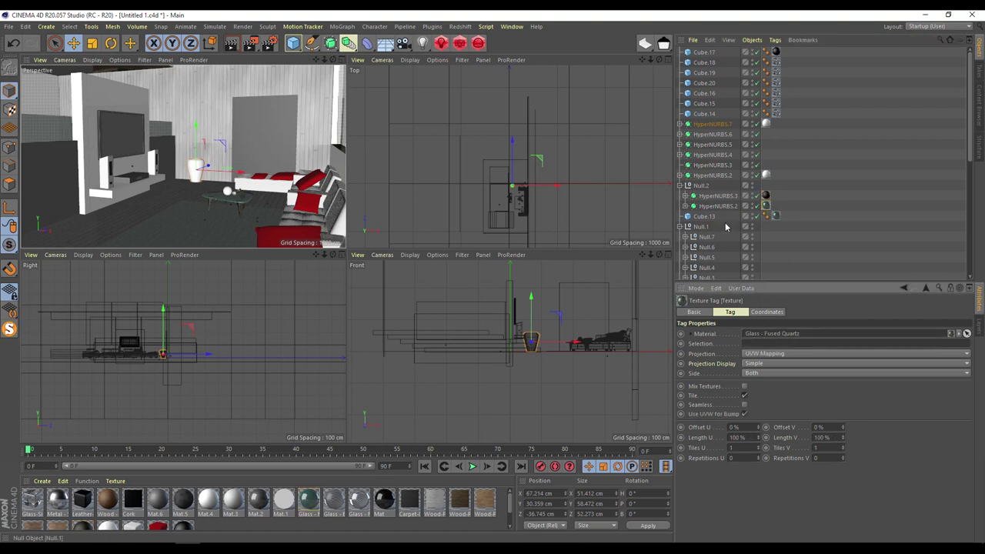
scroll(725, 157, "down", 4)
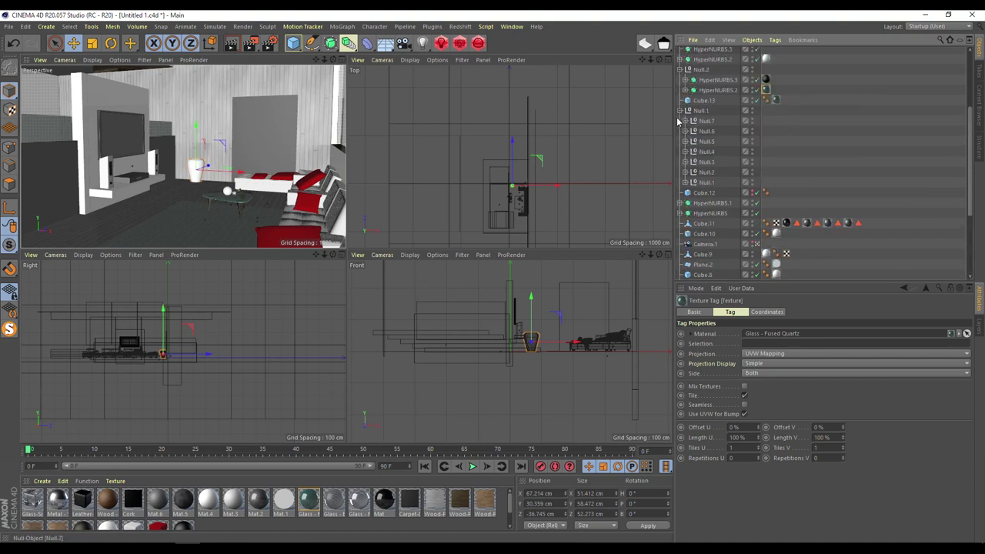
left_click(686, 121)
left_click(685, 121)
left_click(681, 111)
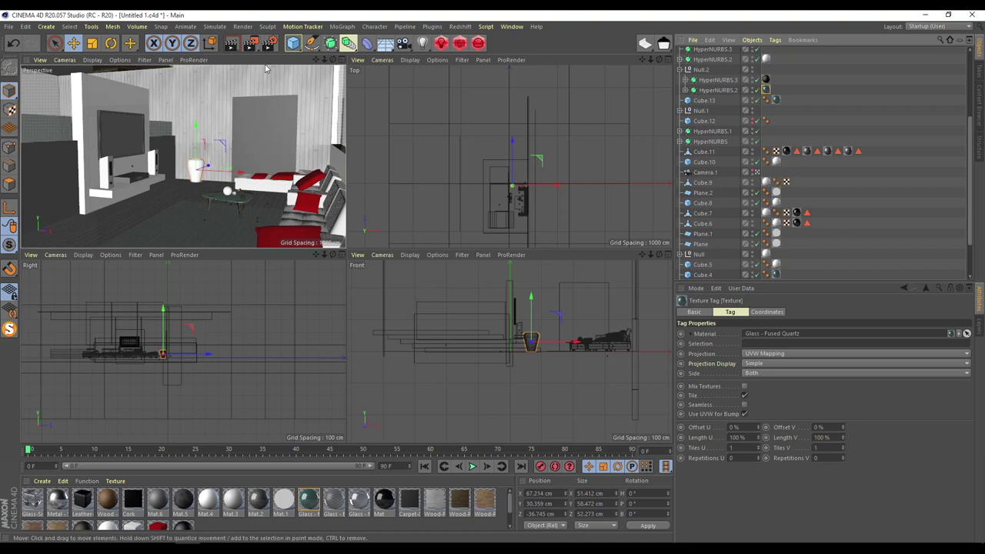
left_click(25, 26)
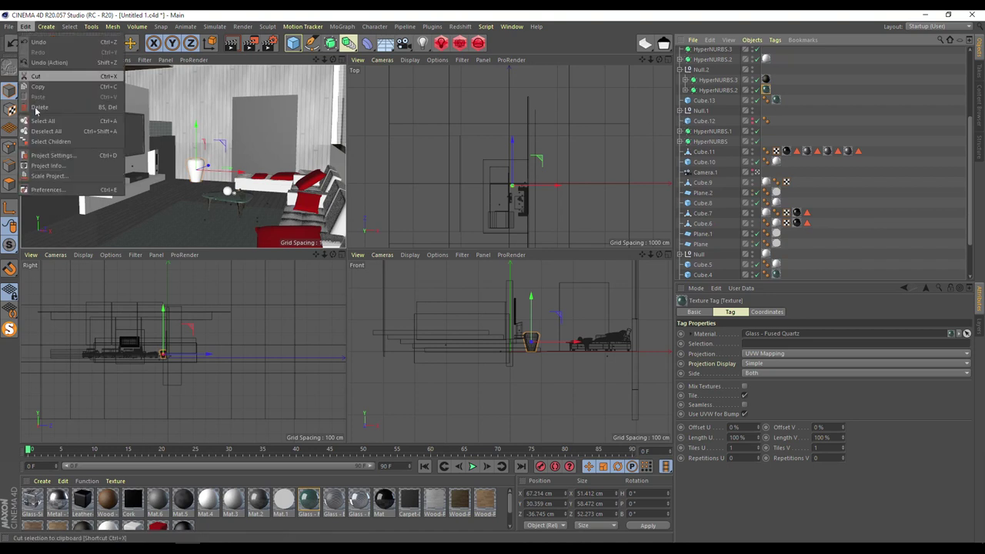
- Check the Redshift version 2.6.36 in the renderer preferences
left_click(52, 198)
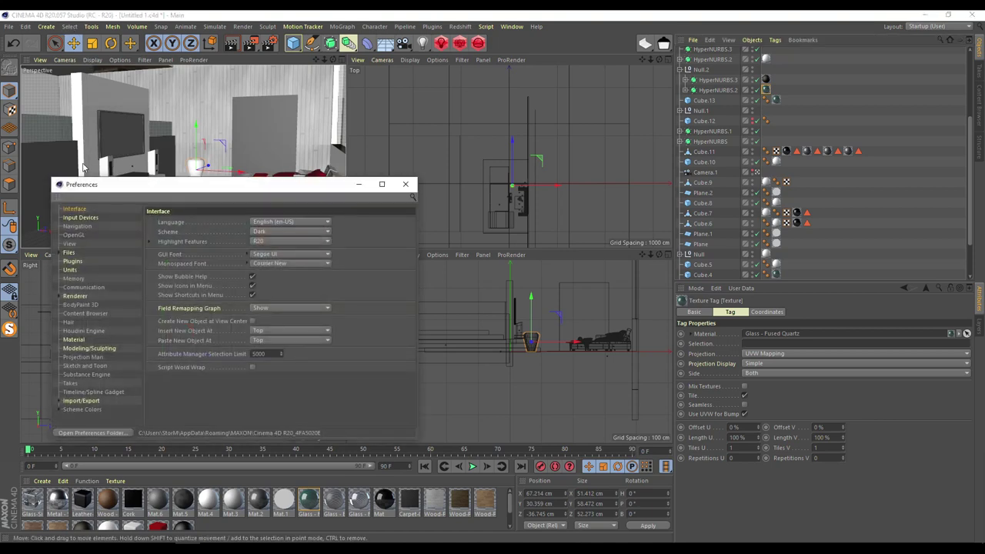
left_click(60, 296)
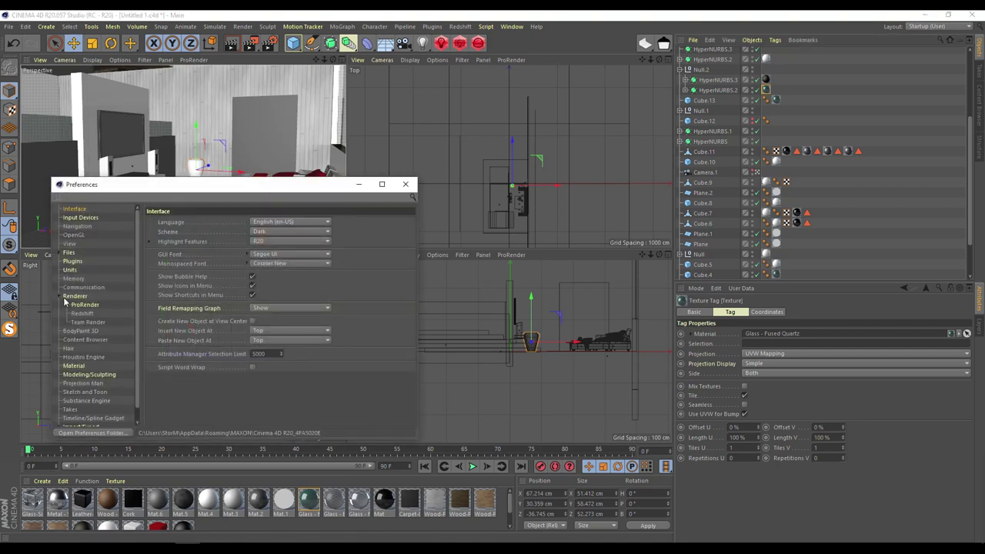
left_click(90, 314)
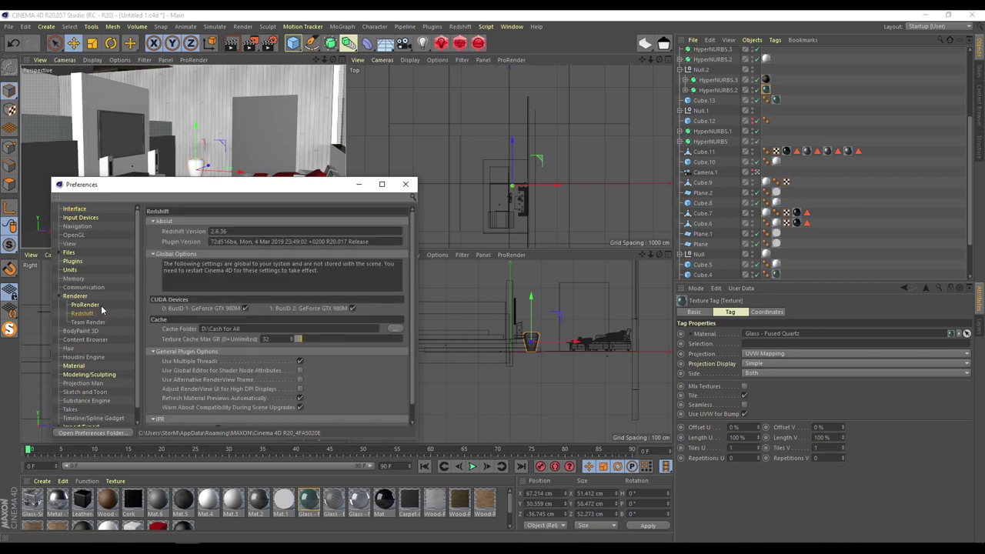
left_click_drag(231, 231, 196, 232)
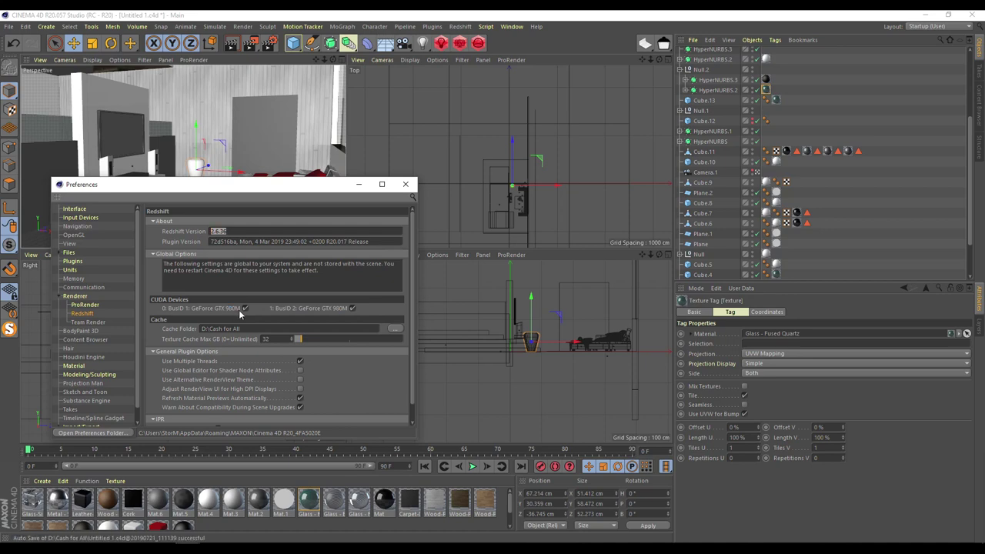
left_click(403, 184)
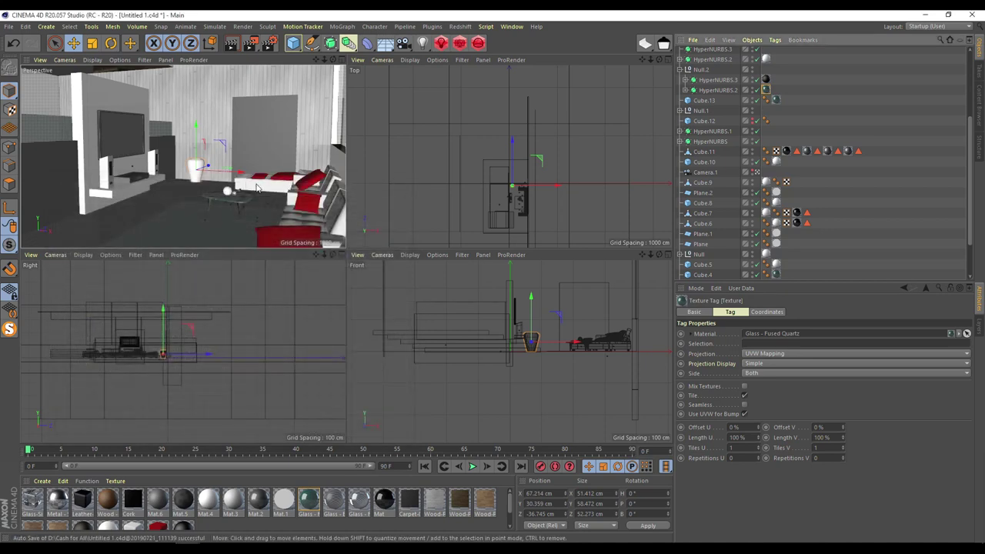
- Render a fresh Redshift preview of the room, then close RenderView
left_click(459, 44)
left_click(478, 71)
left_click_drag(636, 36, 324, 148)
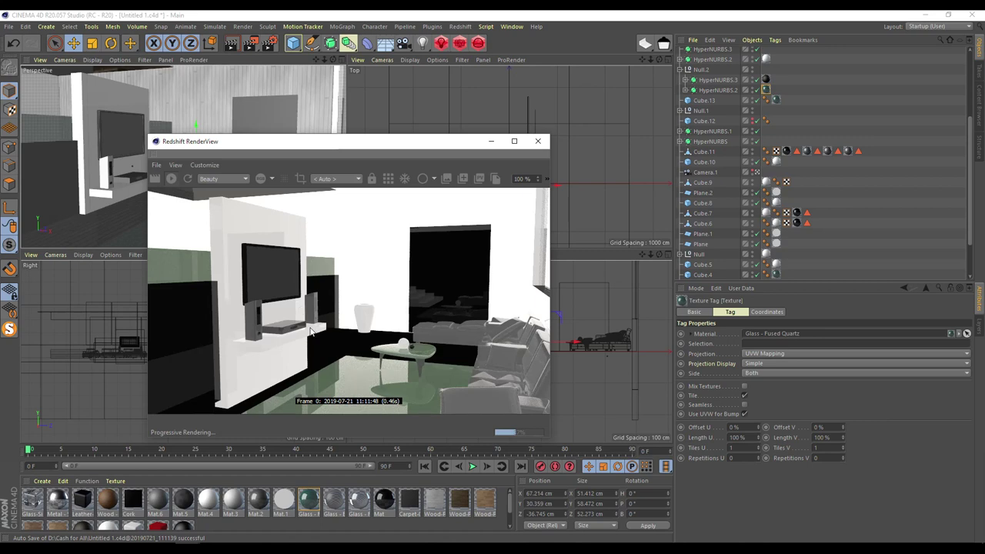
left_click(537, 142)
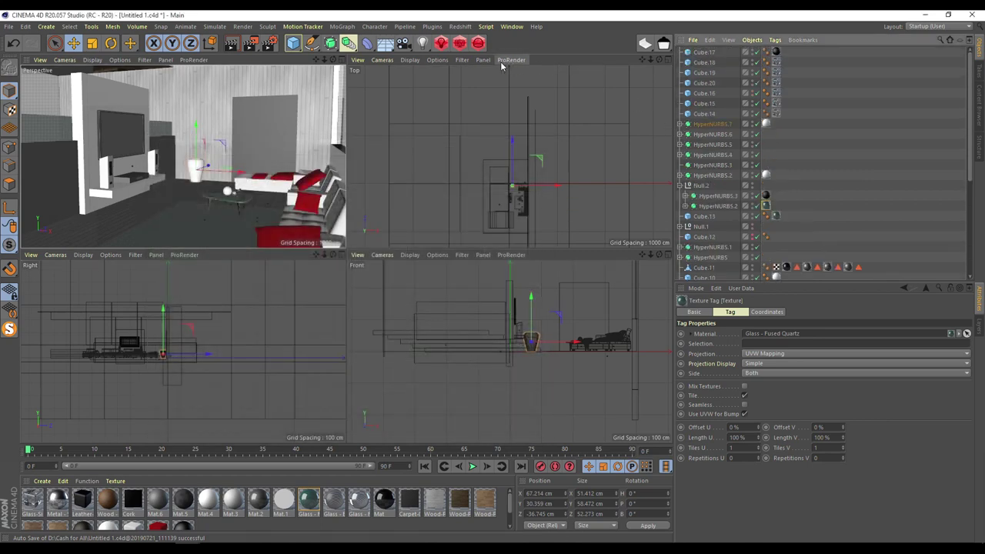
- Add an RS Area Light, tilt it P -90° to shine down, lift it to ~357 cm
left_click(443, 44)
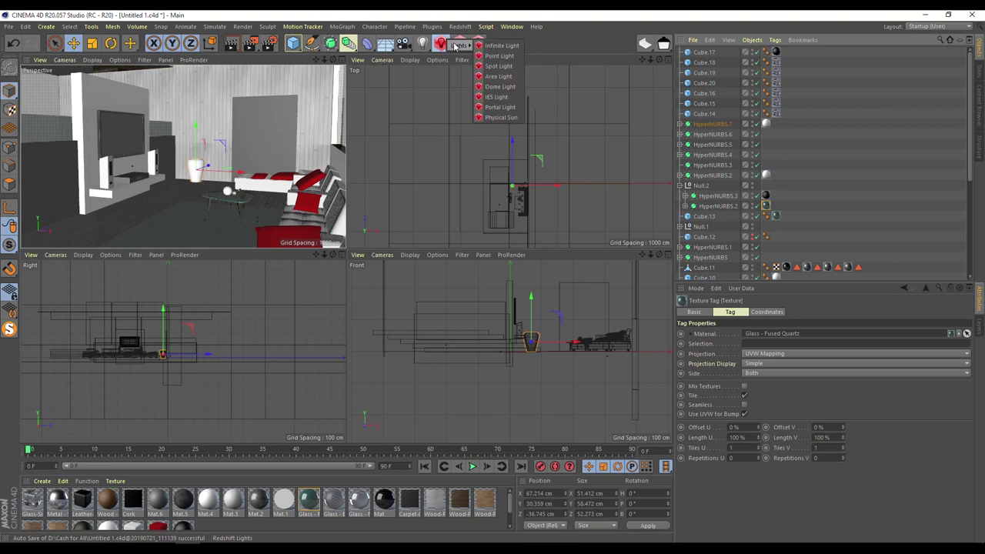
left_click(505, 77)
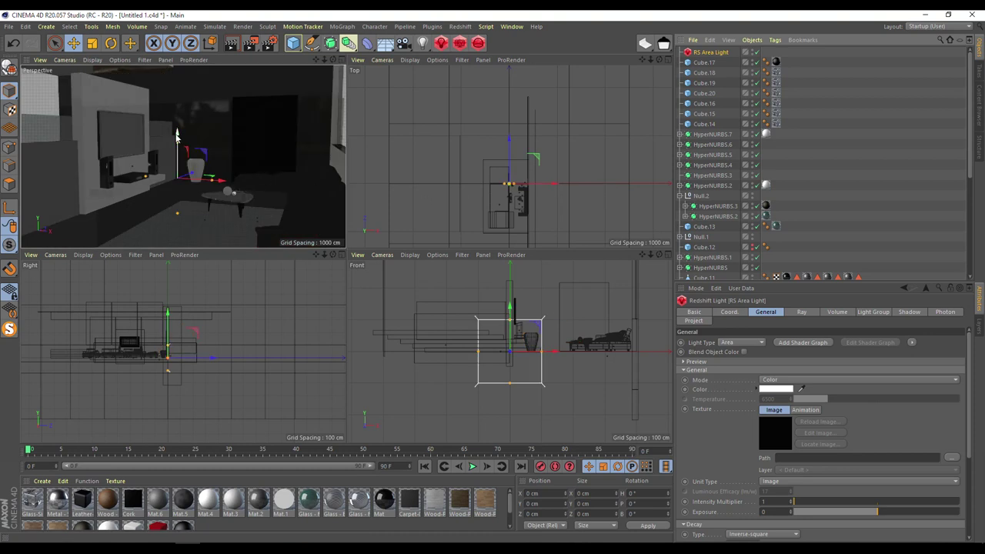
left_click_drag(182, 142, 189, 108)
left_click(118, 47)
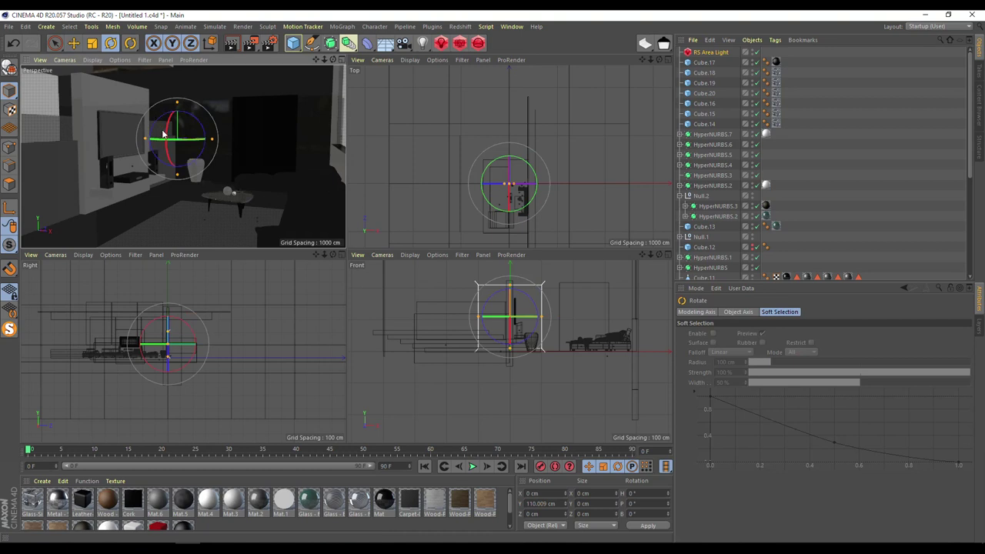
left_click_drag(192, 154, 182, 94)
left_click(73, 43)
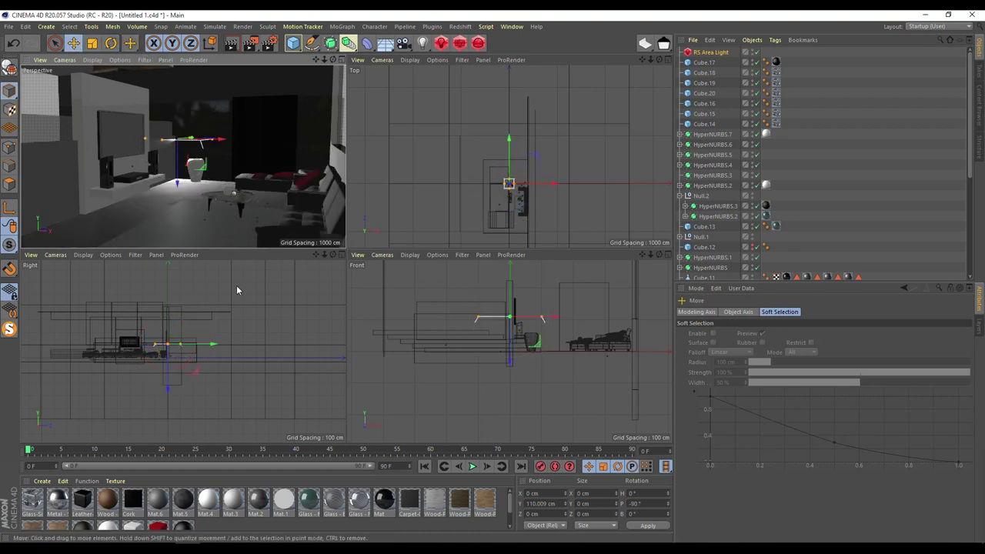
scroll(509, 351, "up", 5)
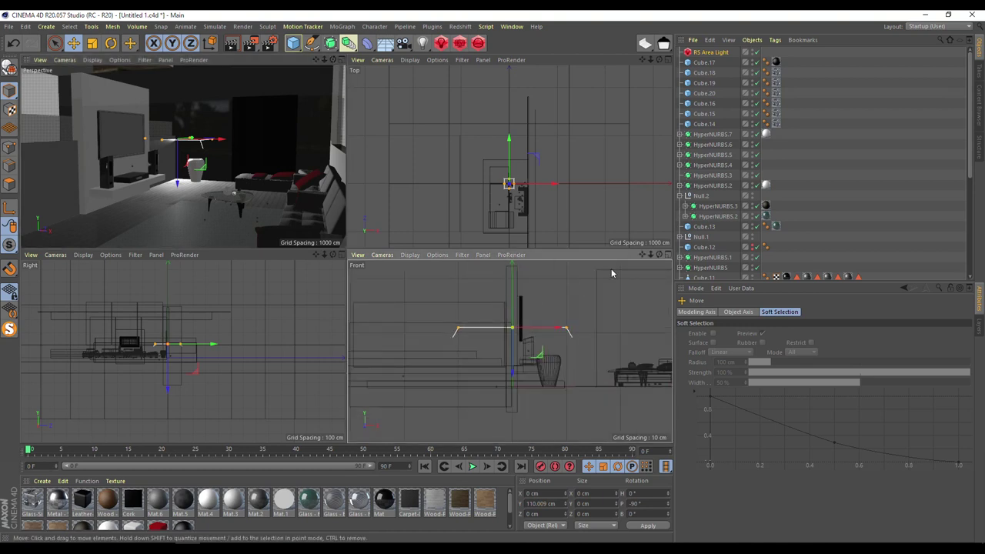
middle_click_drag(509, 351, 508, 428, "alt")
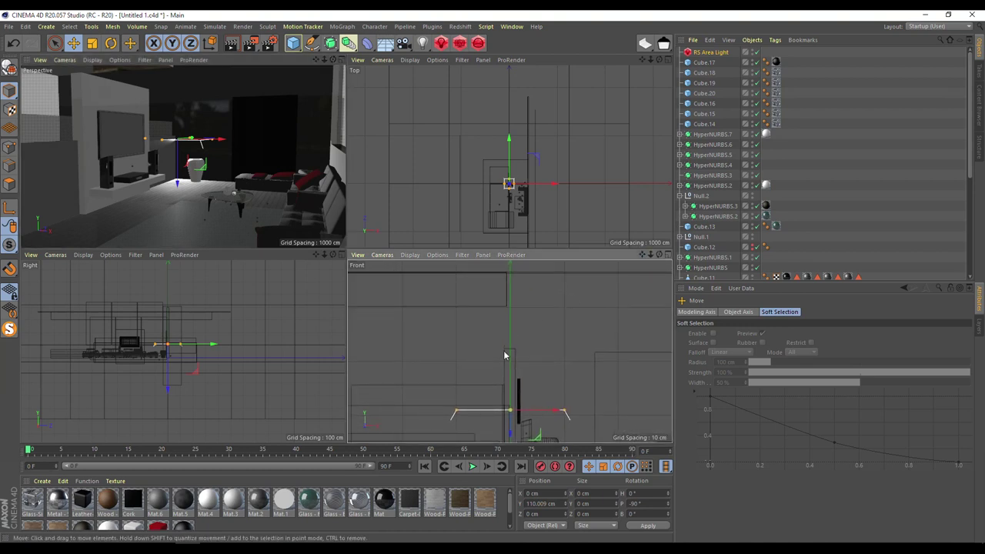
left_click_drag(510, 433, 526, 305)
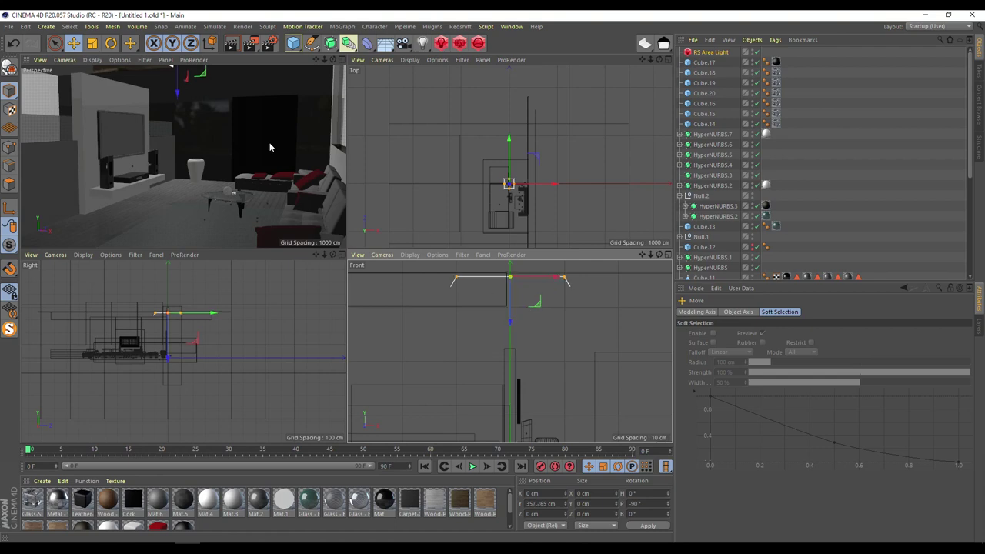
- Maximise the perspective view and render the lit room in the Redshift RenderView
middle_click(273, 147)
left_click(441, 43)
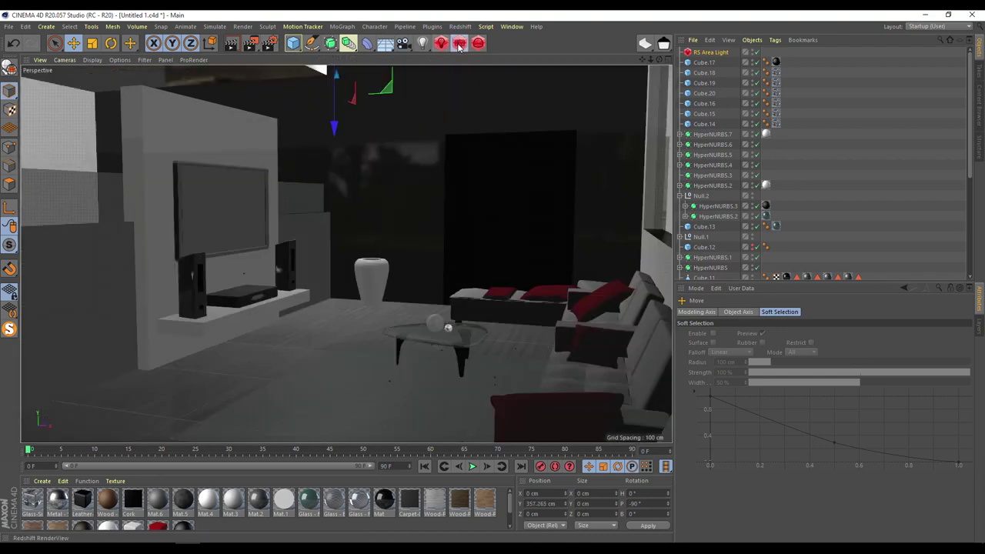
left_click(483, 74)
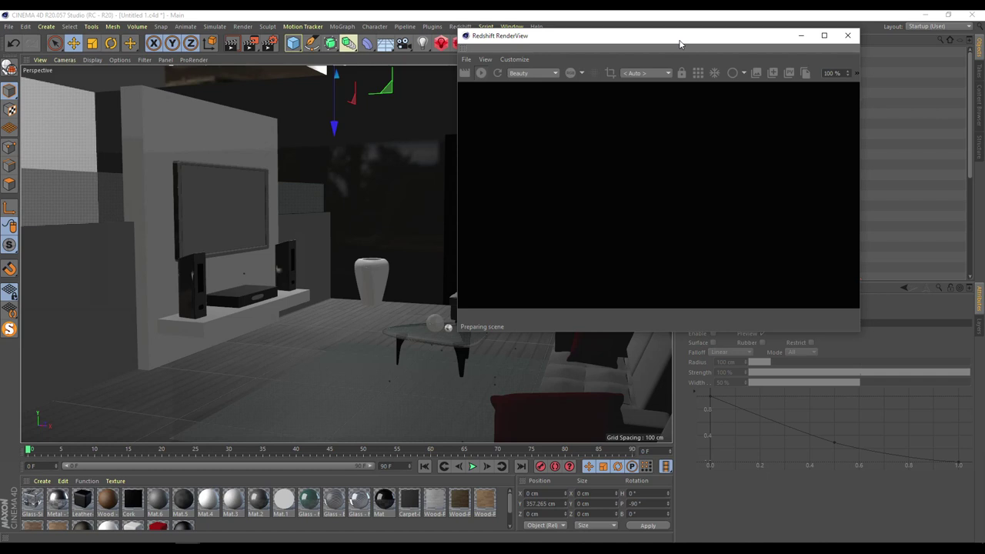
left_click_drag(679, 44, 323, 54)
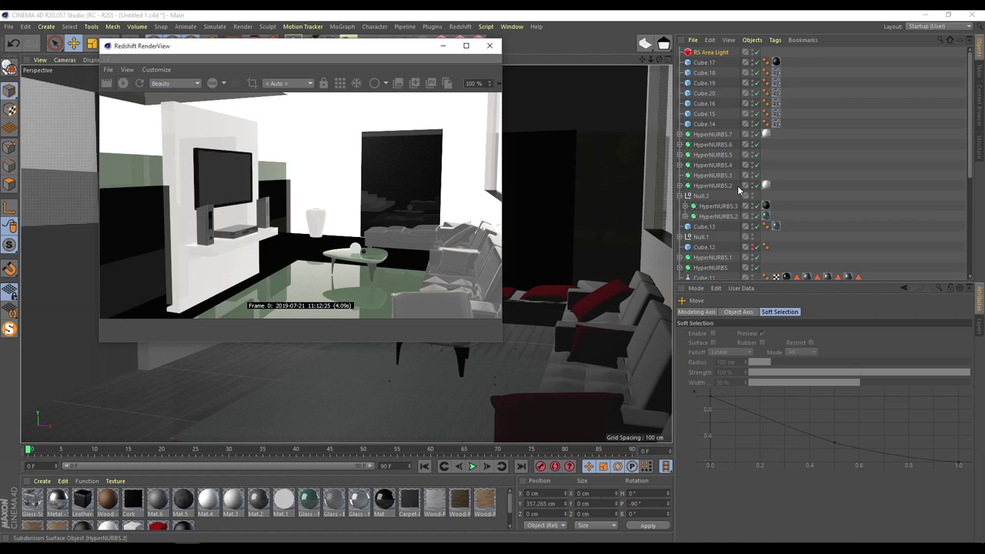
left_click(287, 504)
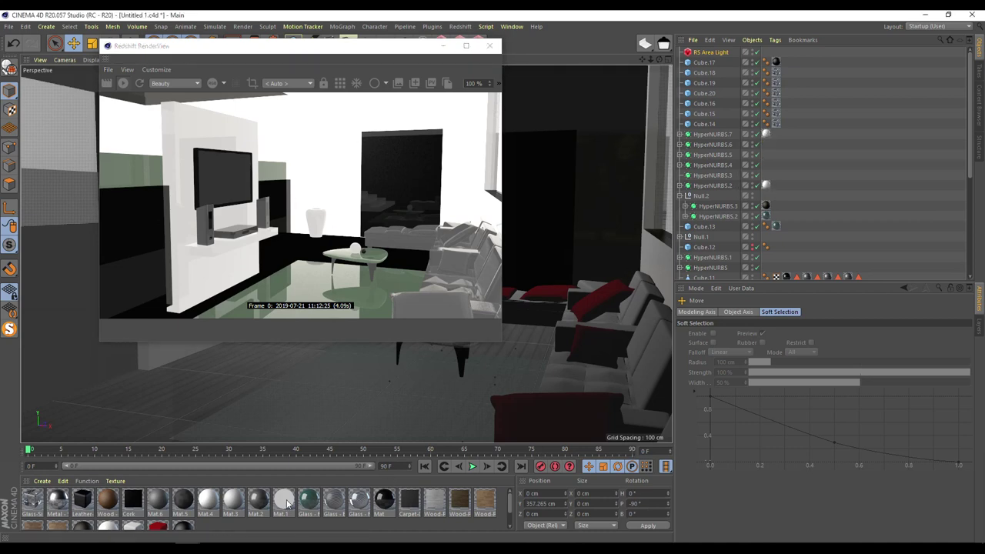
- Turn off Mat.1's Luminance channel and check the render behind the editor
double_click(284, 502)
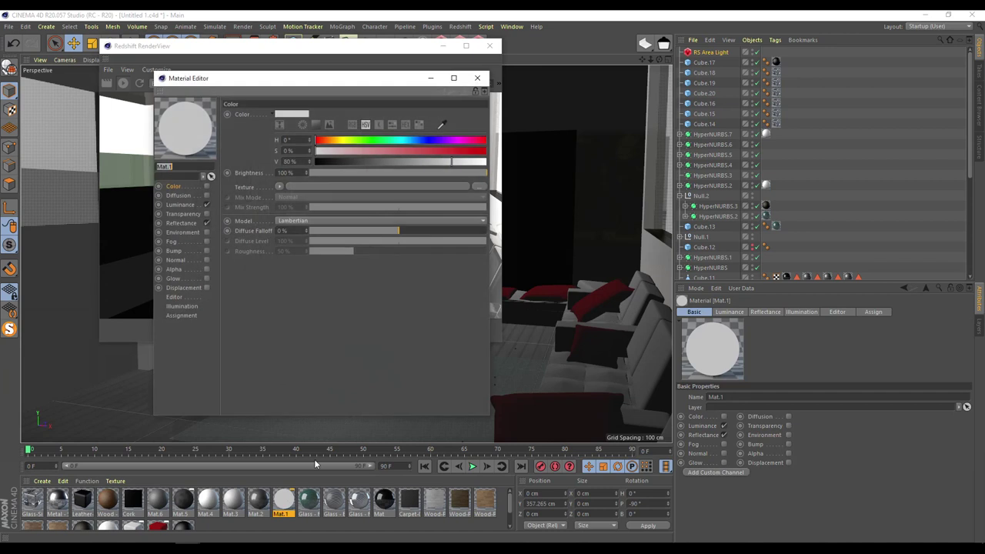
left_click(180, 205)
left_click(207, 204)
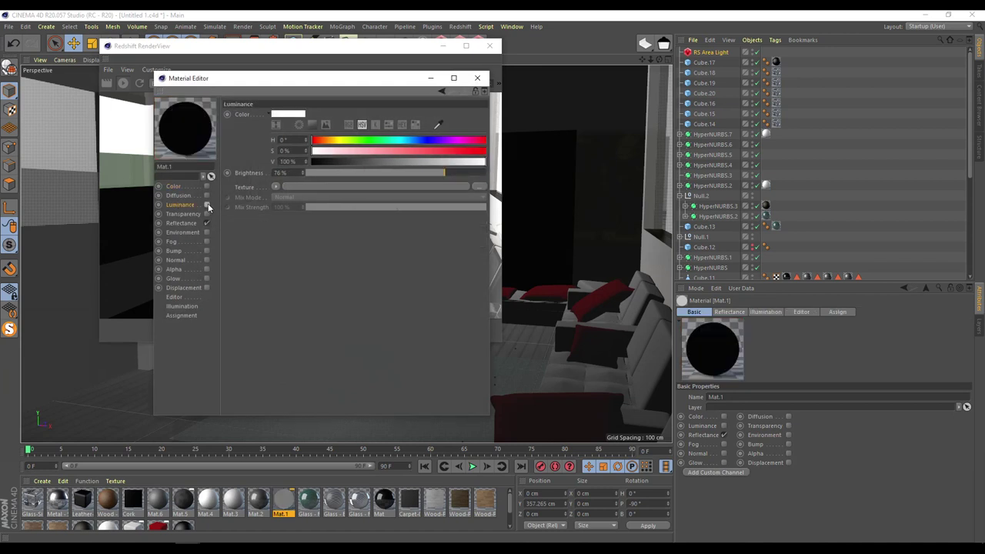
left_click_drag(270, 80, 666, 154)
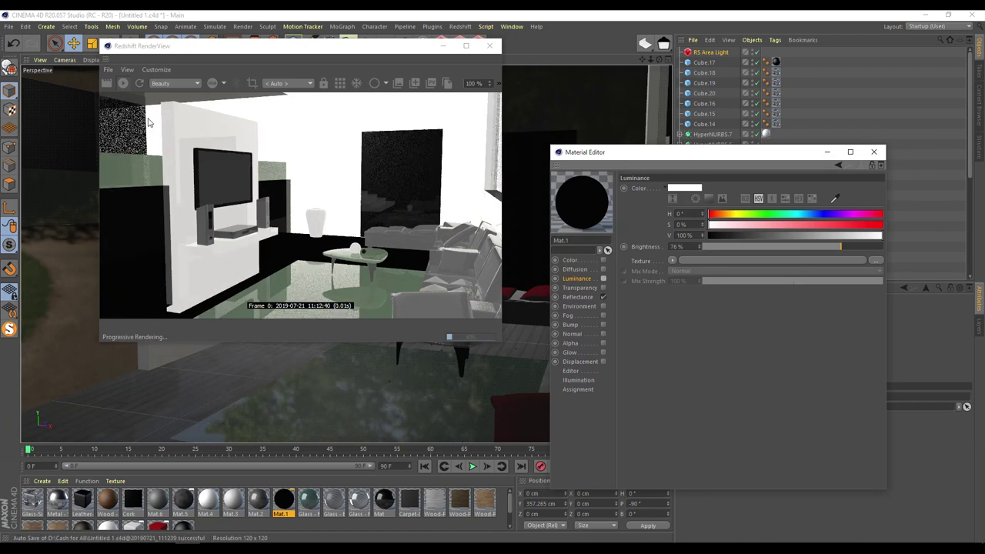
left_click(873, 151)
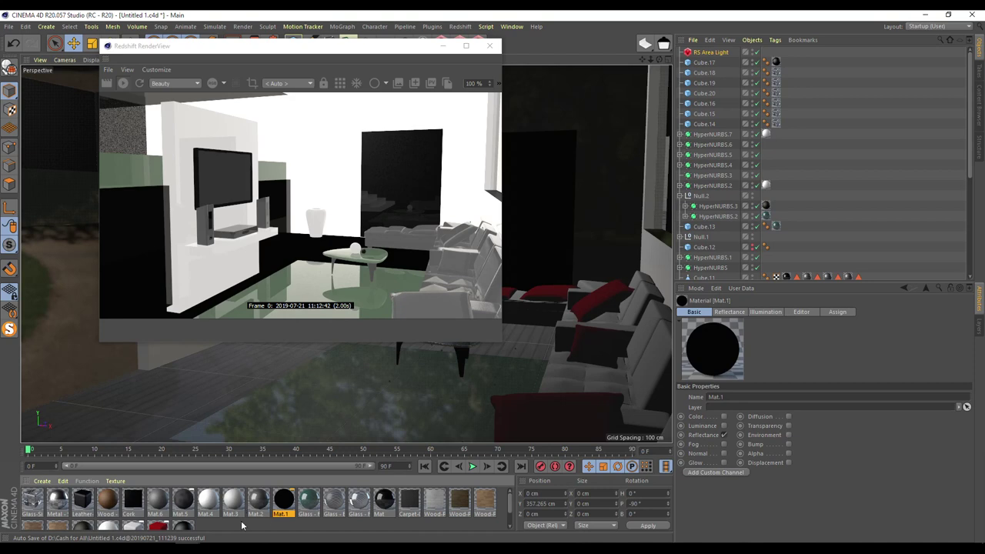
- Disable Luminance on Mat.4 and on the Wood - Oak material
double_click(208, 501)
left_click(182, 205)
left_click(207, 205)
left_click(232, 500)
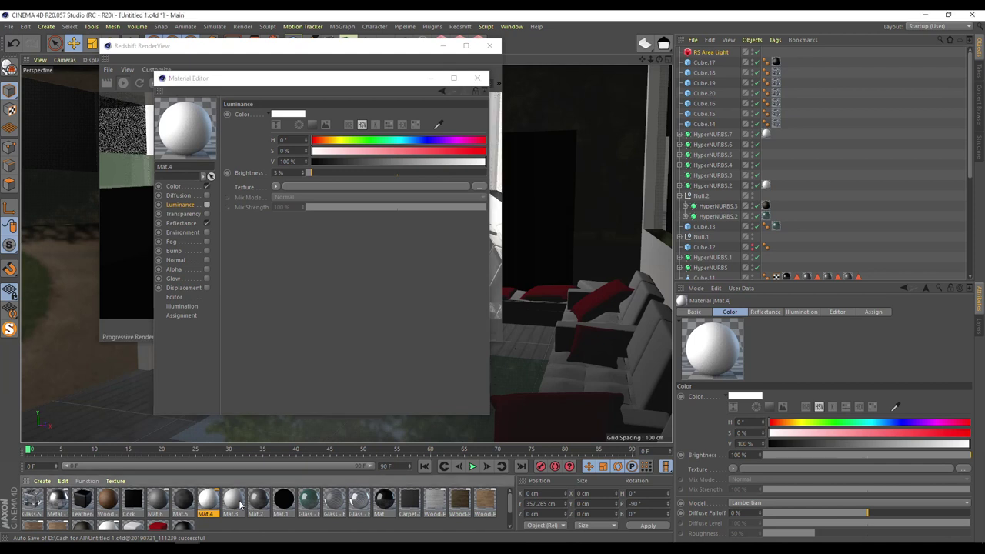
left_click(57, 501)
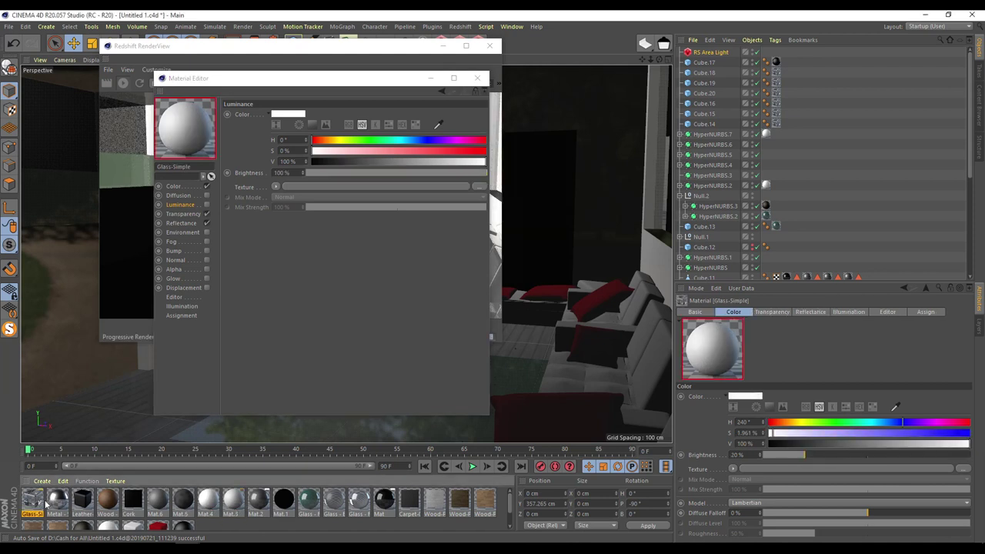
left_click(106, 508)
left_click(91, 507)
left_click(112, 502)
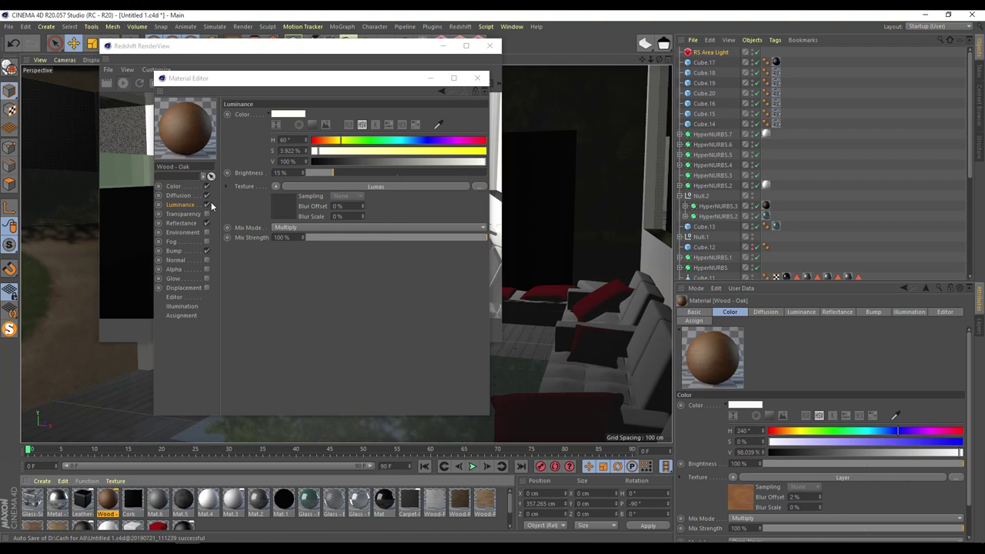
left_click(207, 205)
- Toggle Luminance off on Mat.2 and on Glass - Borosilicate
left_click(132, 502)
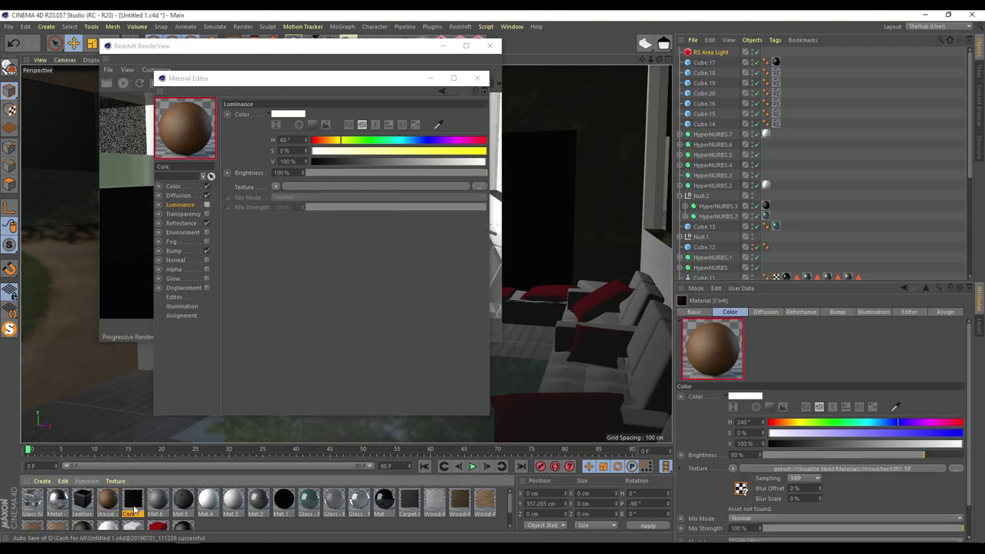
left_click(167, 506)
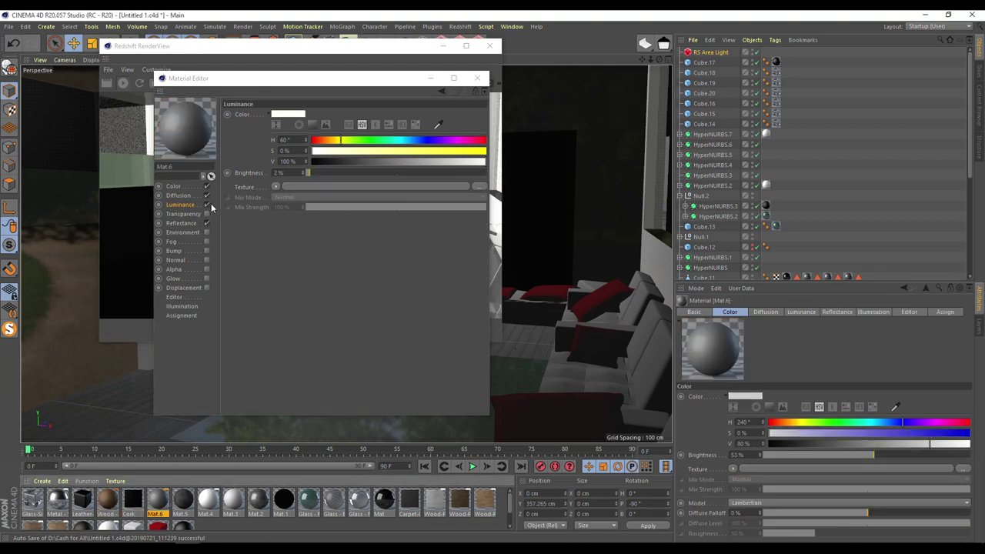
left_click(182, 504)
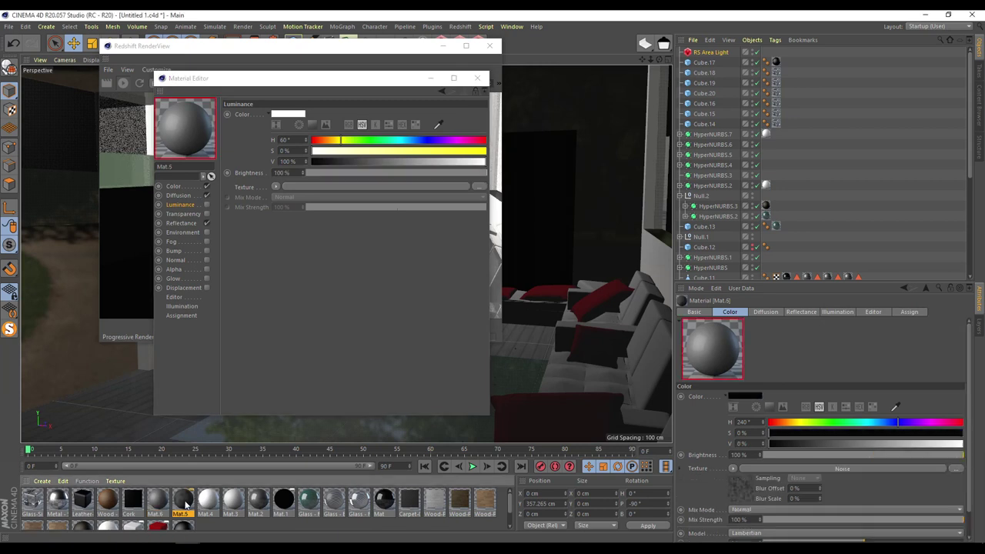
left_click(218, 504)
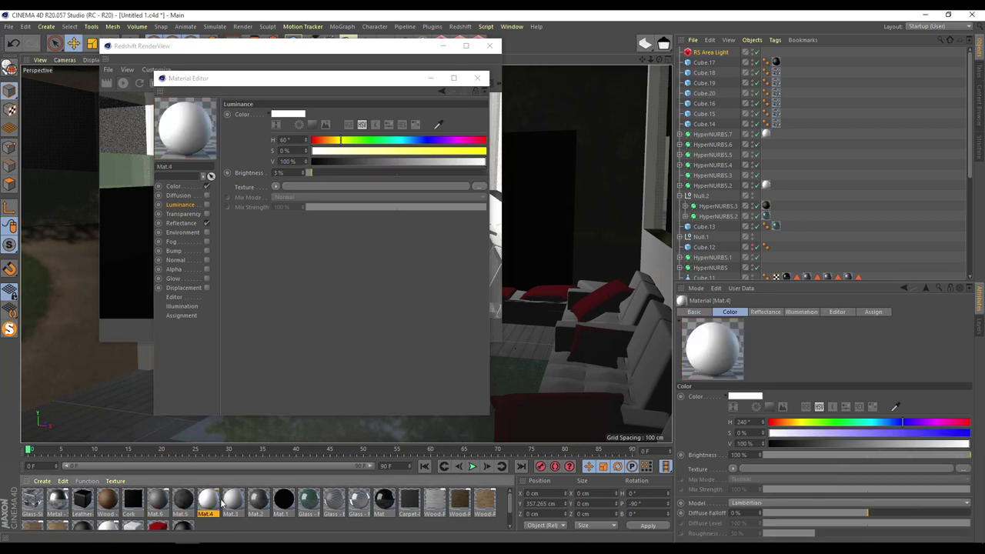
left_click(261, 504)
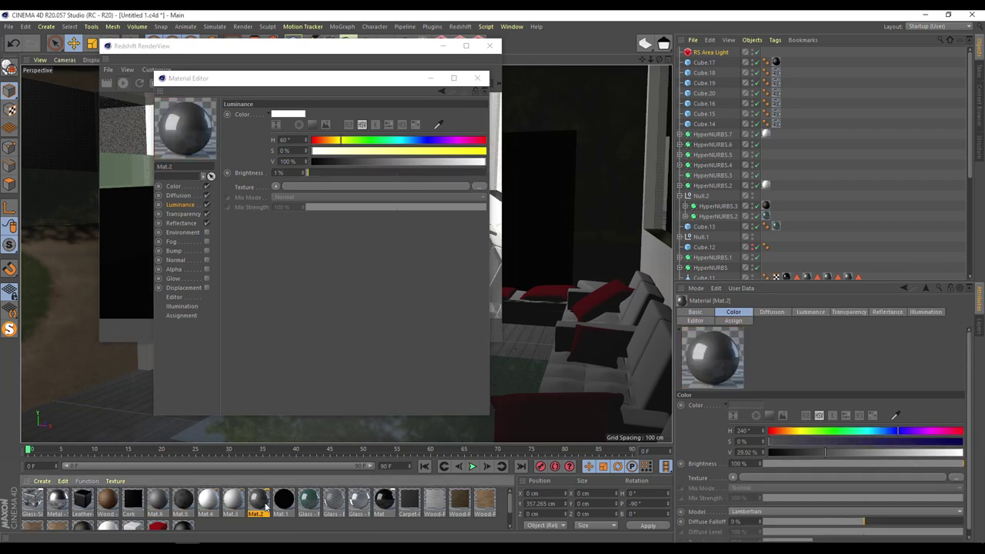
left_click(206, 203)
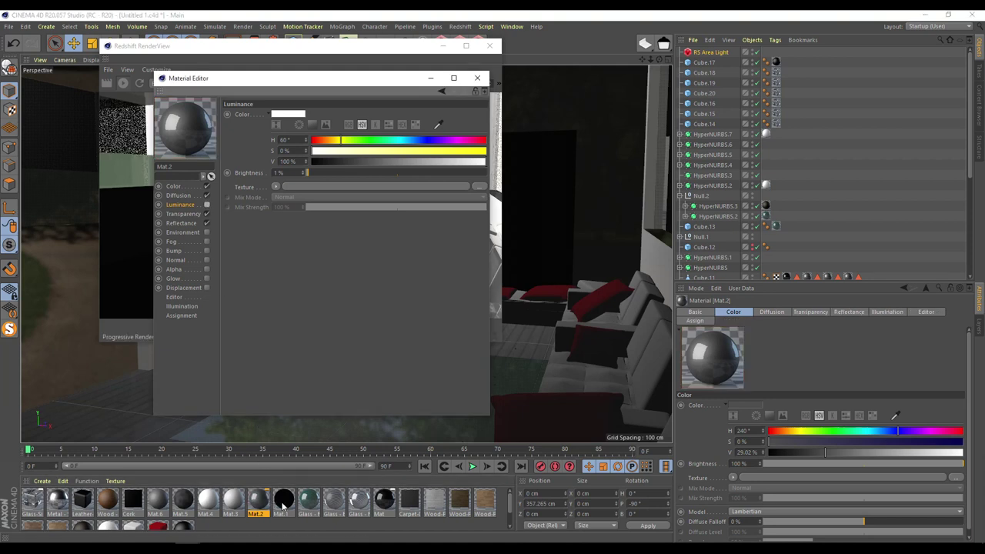
left_click(283, 502)
left_click(311, 504)
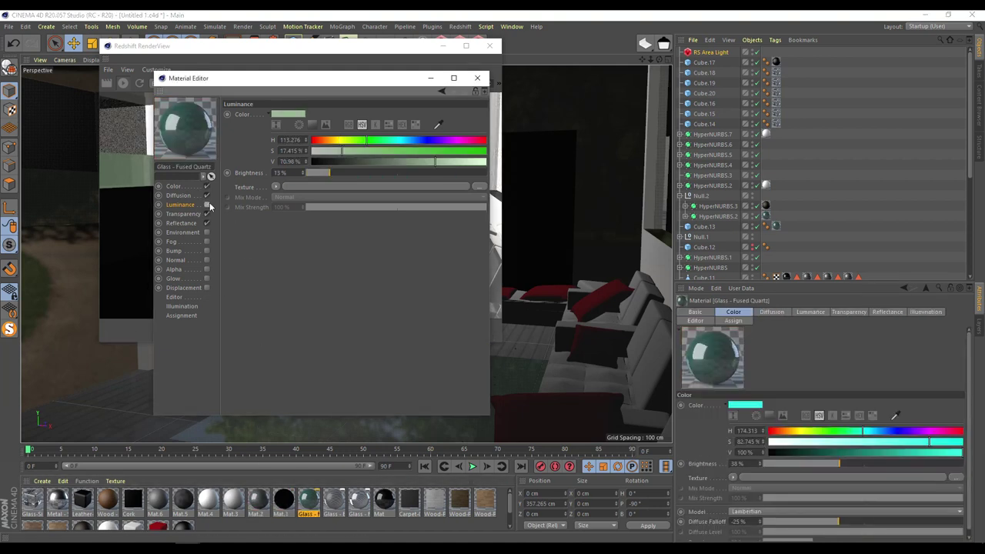
left_click(333, 504)
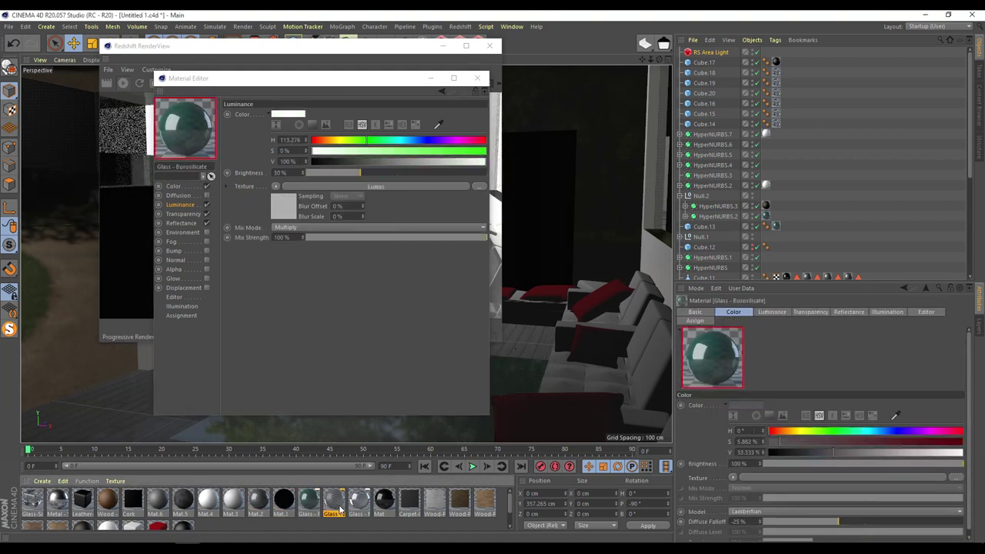
left_click(206, 205)
- Turn off Luminance on the Mat material, then move on to Wood-Parquet-04
left_click(359, 500)
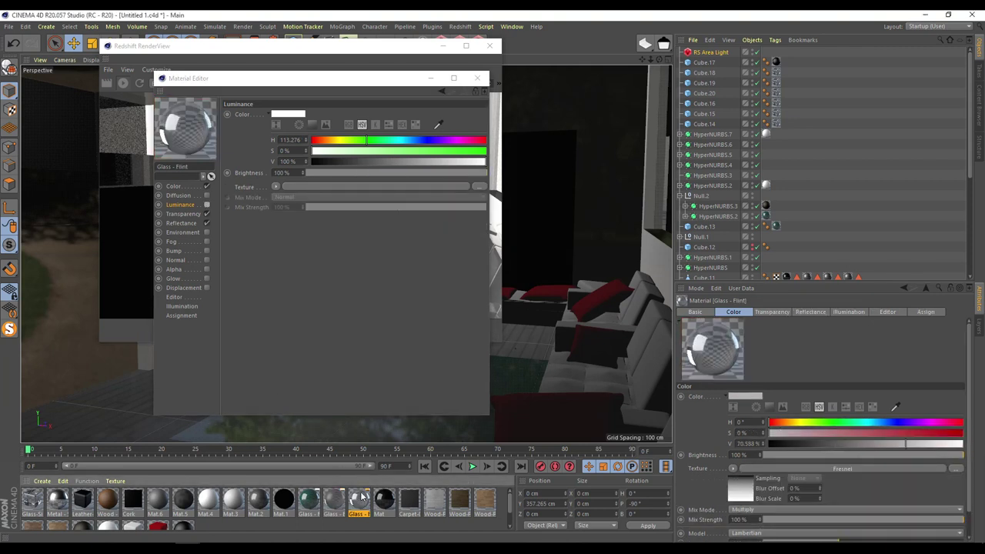
left_click(387, 499)
left_click(206, 205)
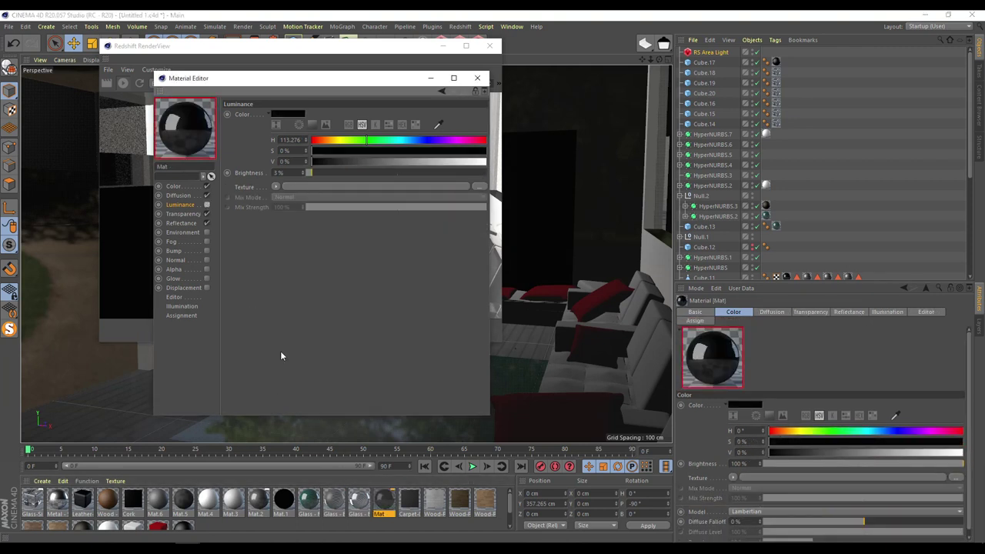
left_click(410, 500)
left_click(436, 504)
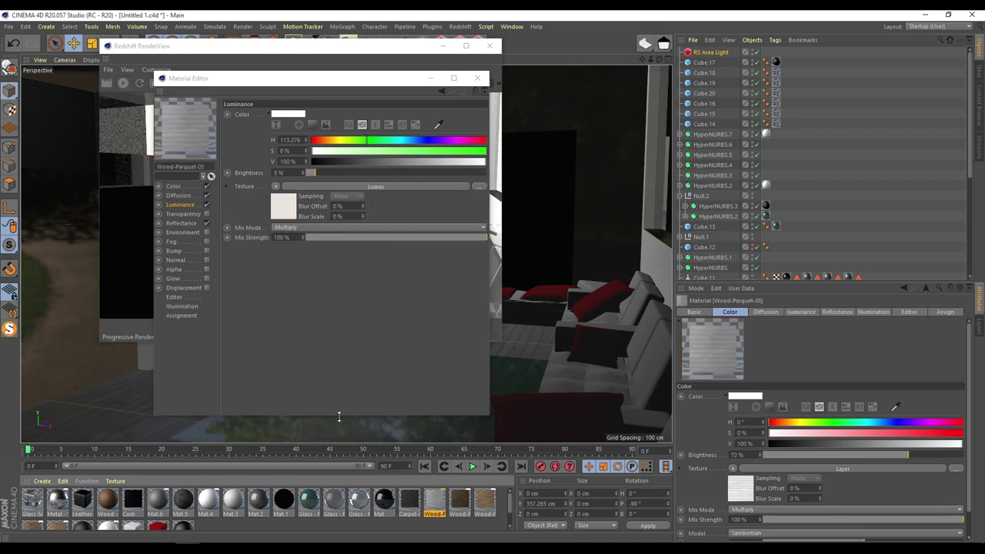
left_click(207, 205)
left_click(460, 504)
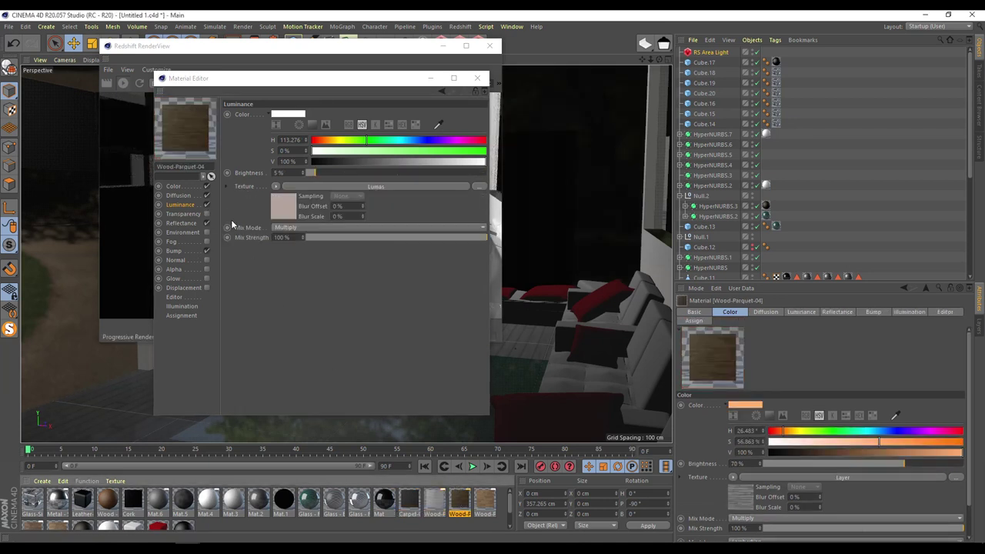
- Uncheck Luminance on Wood-Parquet-02 and close the Material Editor
left_click(484, 504)
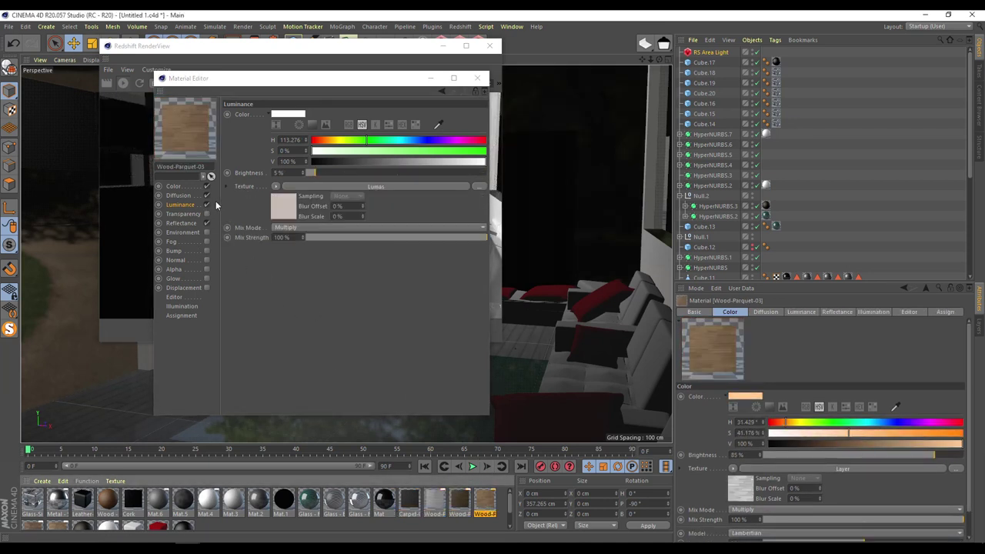
left_click(35, 527)
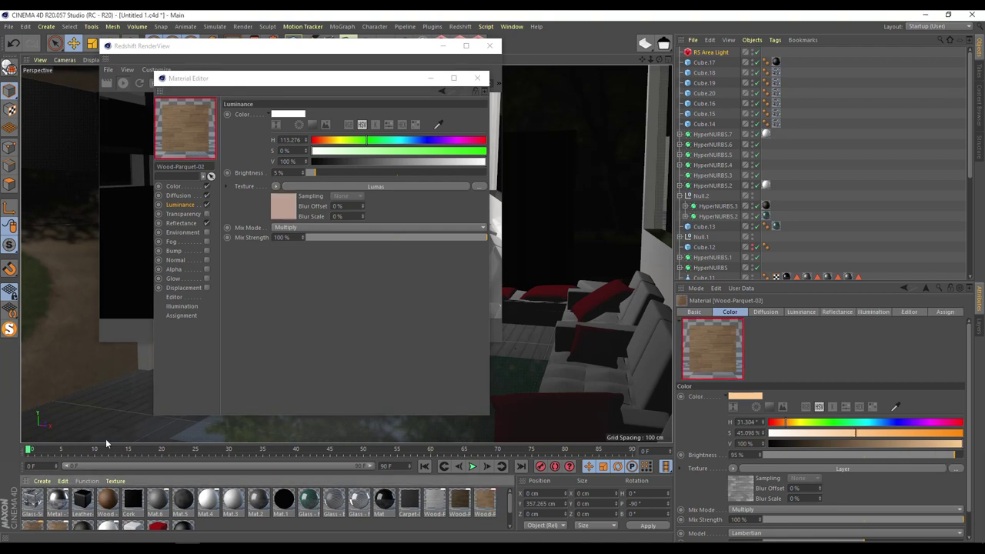
left_click(206, 205)
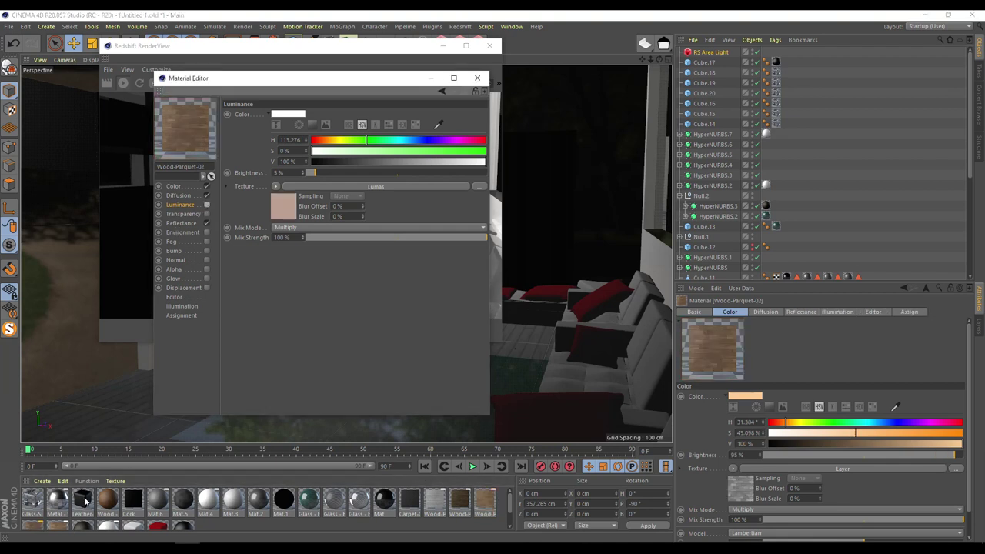
left_click(62, 529)
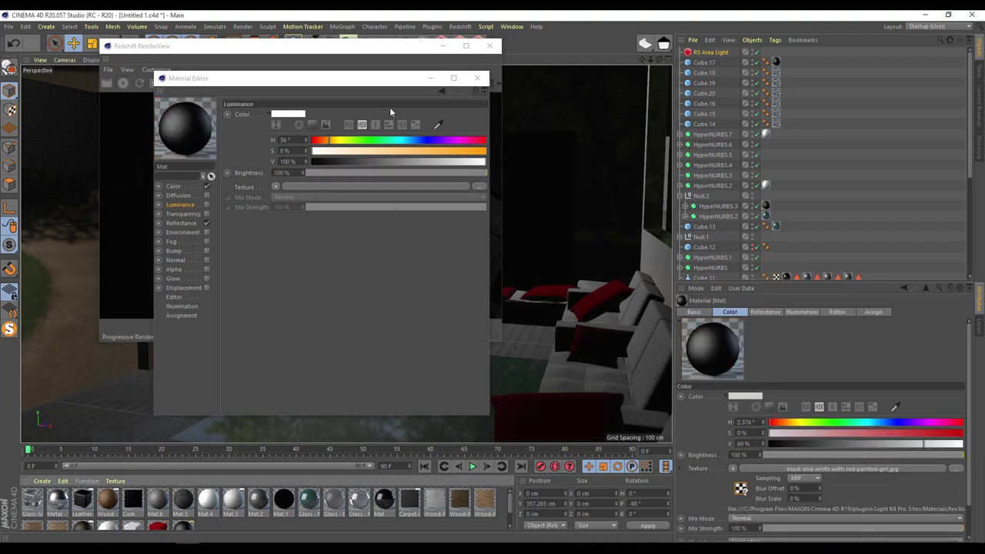
left_click(477, 77)
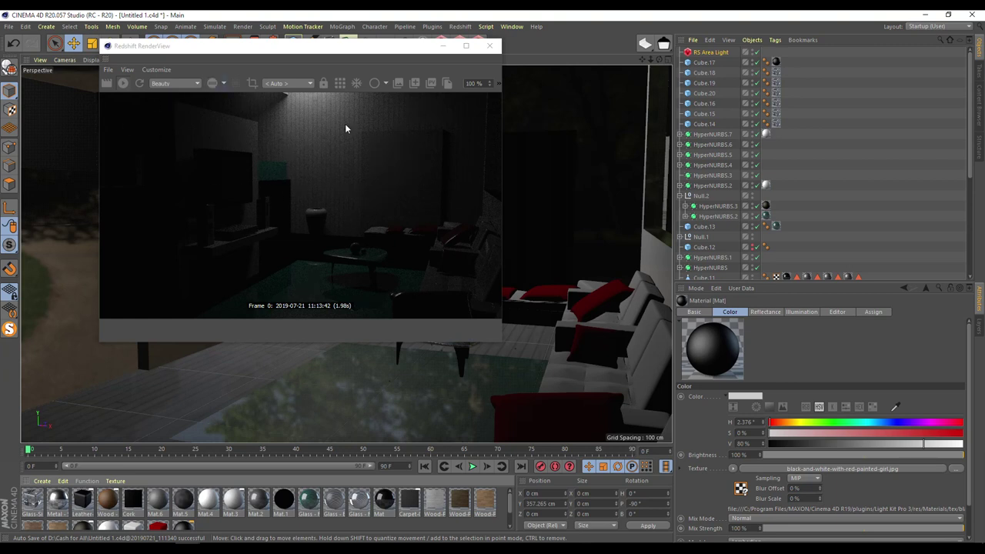
- Re-render, set the RS Area Light's Intensity Multiplier to 5, and open Redshift's Basic render settings
left_click(330, 88)
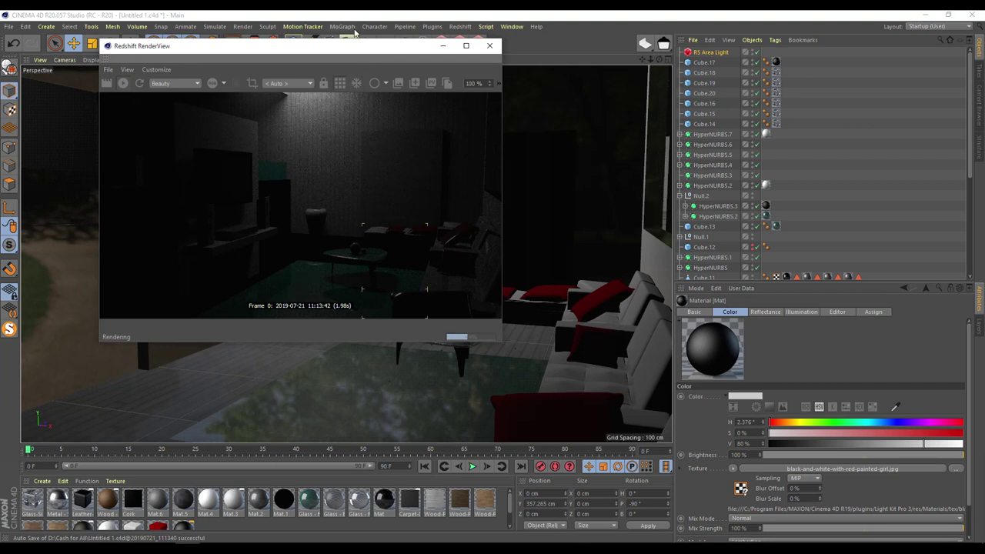
left_click_drag(348, 49, 262, 96)
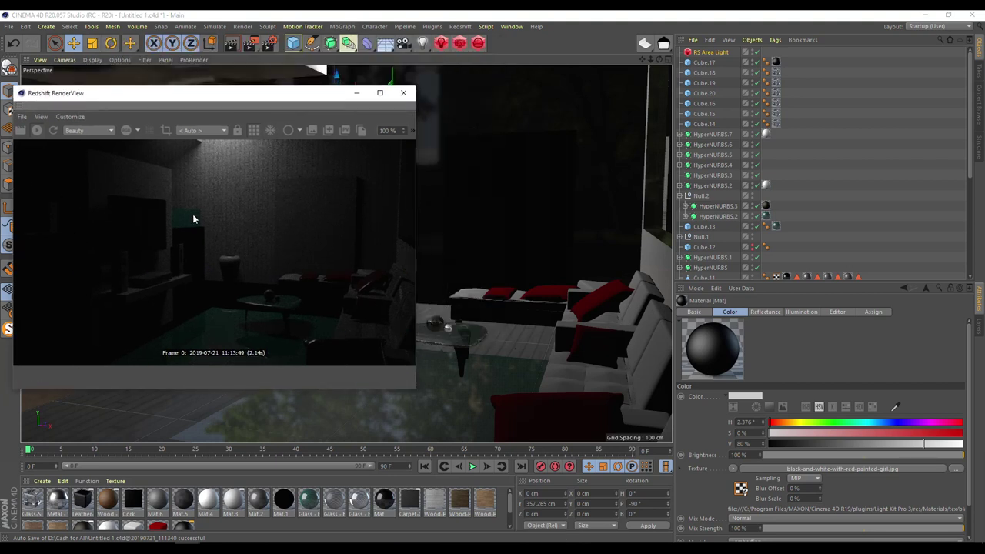
left_click(707, 52)
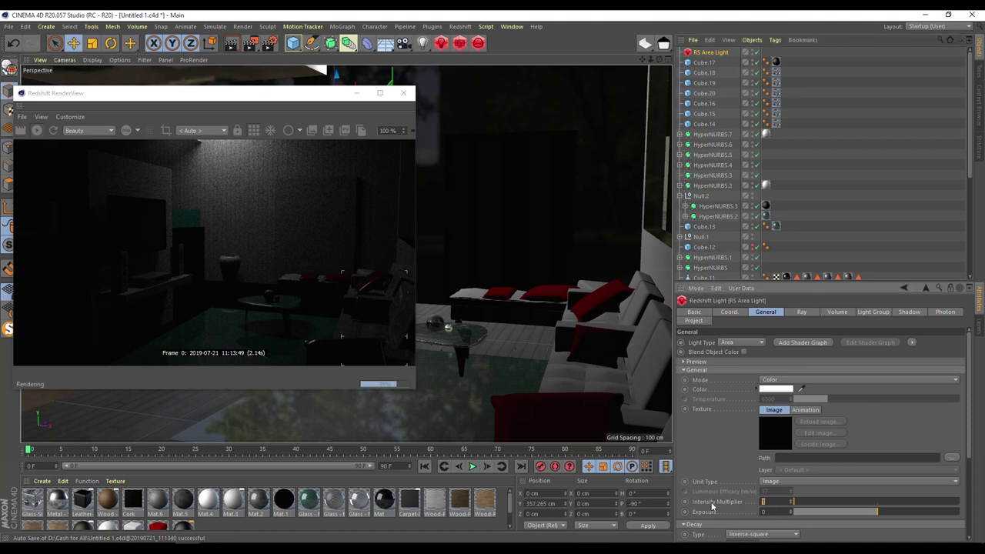
type("5")
key("Return")
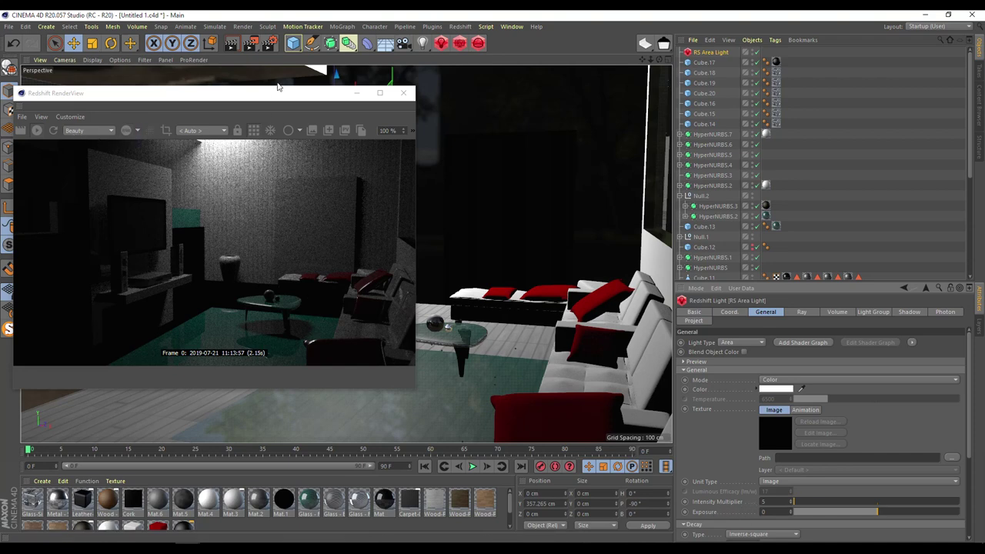
key("ctrl+b")
left_click(394, 71)
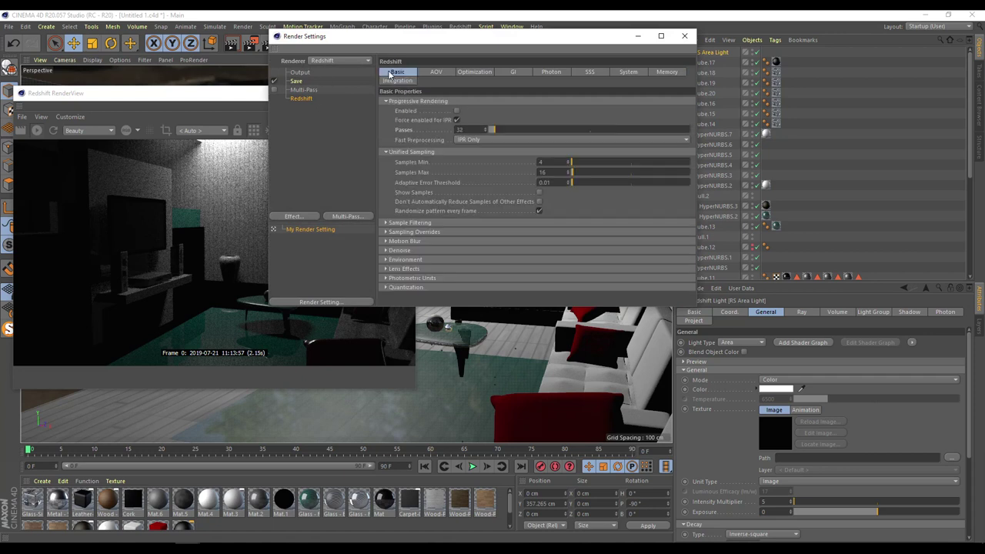
- Set Samples Max to 32 and try Brute Force as Primary GI Engine with 512 rays
type("32")
key("Return")
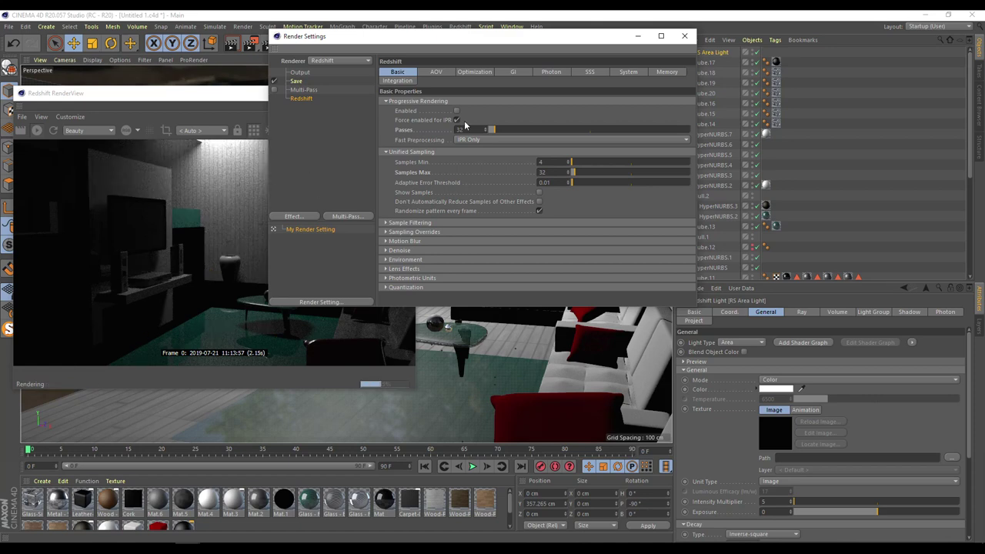
left_click_drag(573, 44, 808, 184)
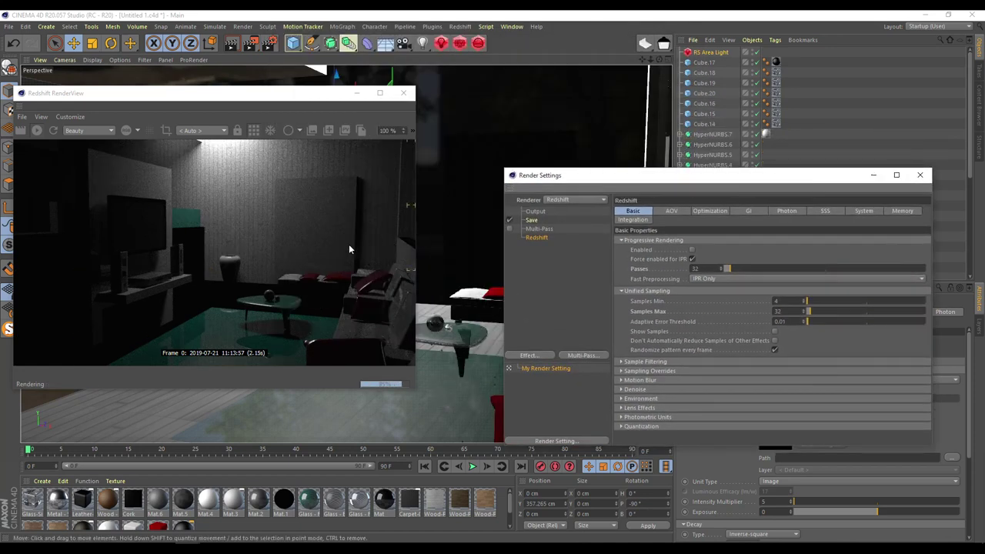
left_click(749, 213)
left_click(728, 251)
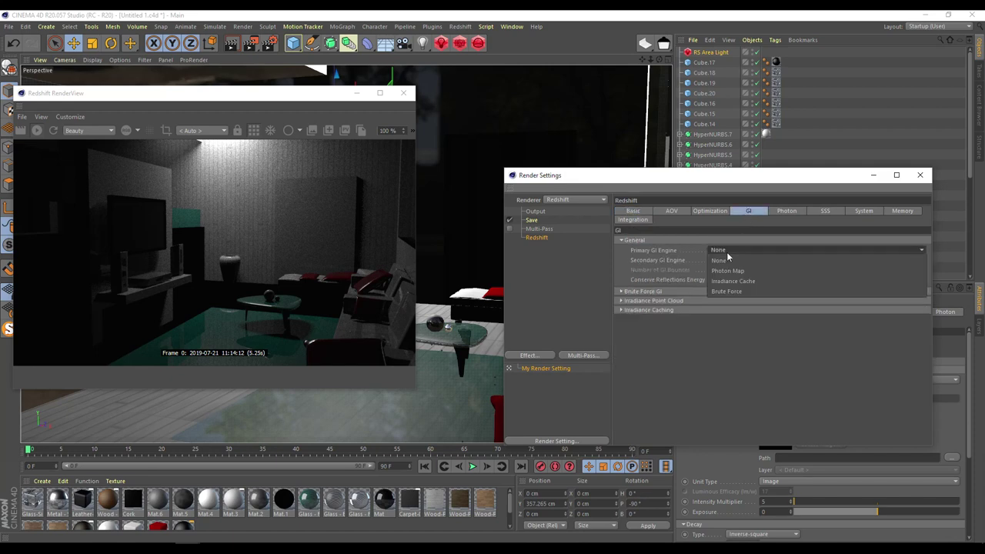
left_click(723, 291)
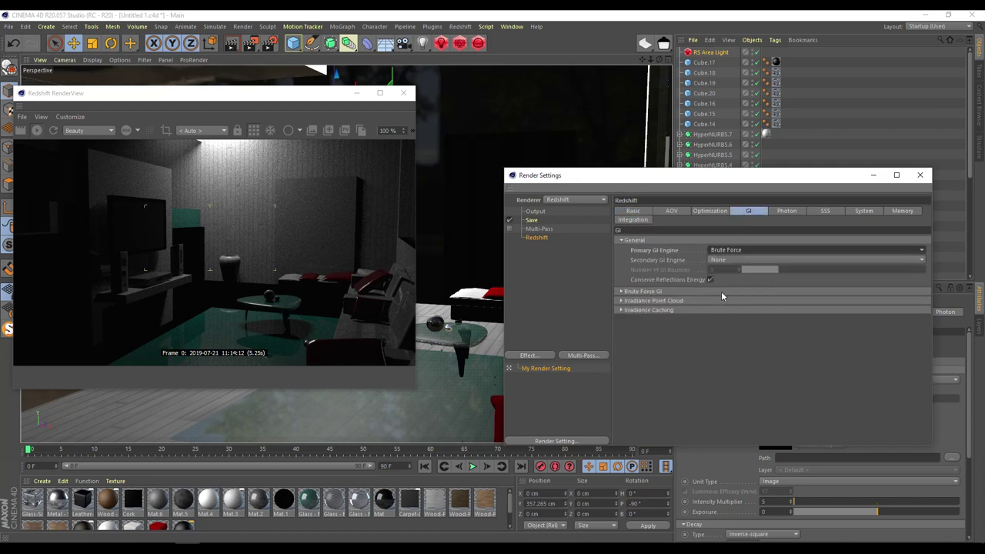
left_click(620, 292)
key("Return")
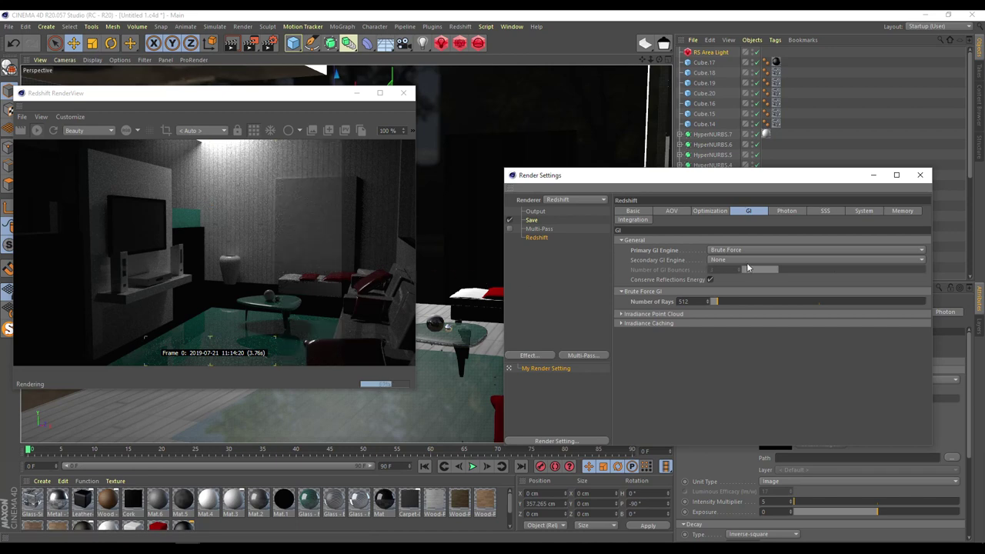
left_click(924, 177)
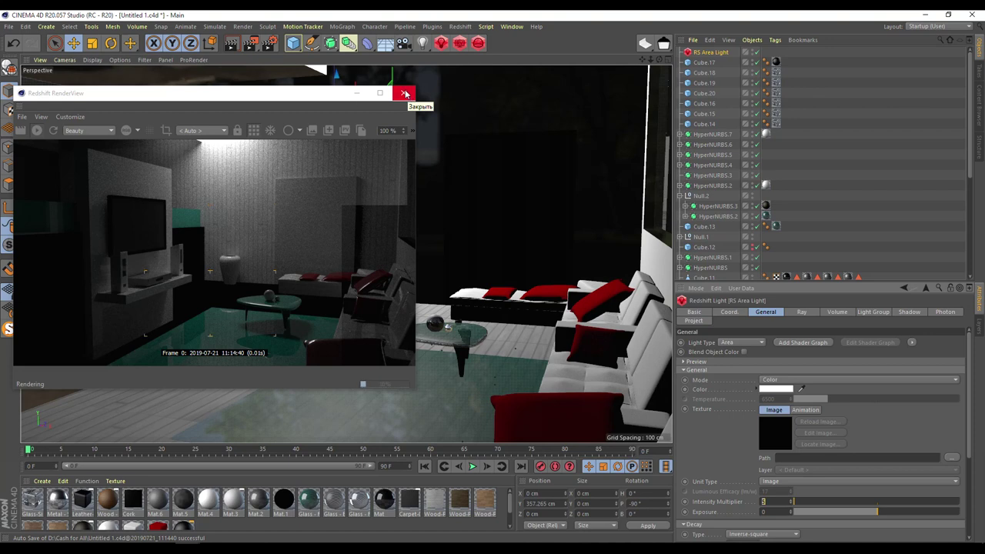
- Switch the Primary GI Engine back to None and close Render Settings and the RenderView
left_click(269, 42)
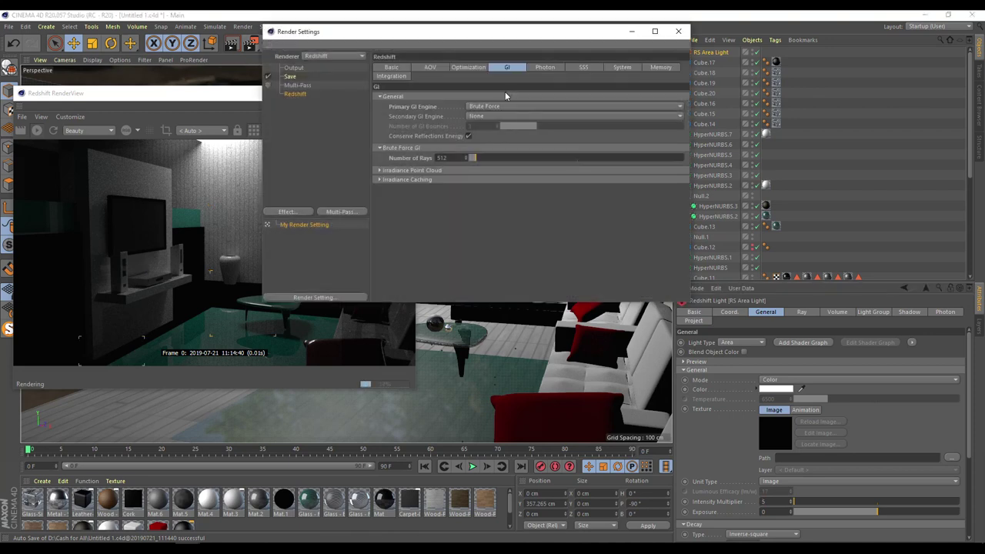
left_click(482, 107)
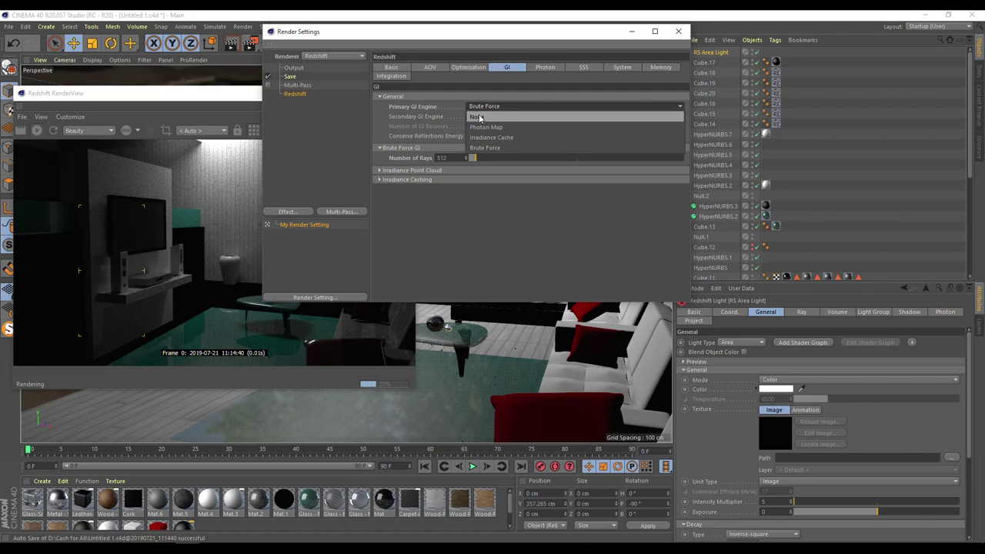
left_click(478, 117)
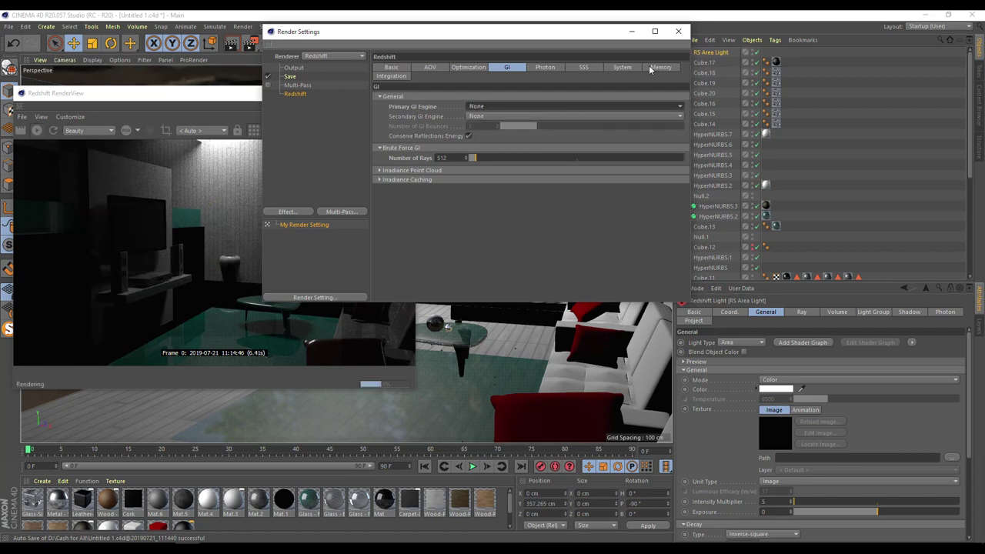
left_click(678, 33)
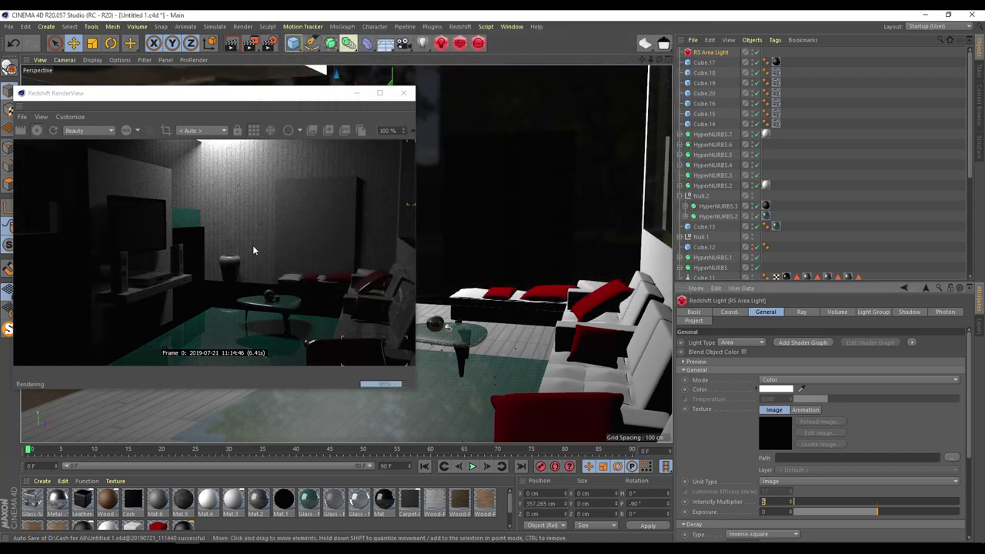
left_click(403, 93)
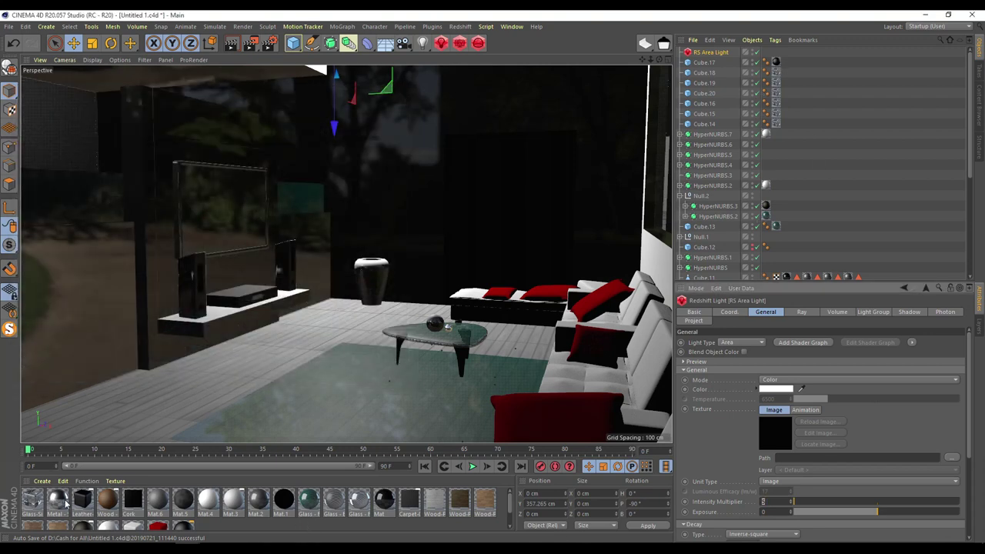
- Select all materials and choose Create > Redshift > Conversion > Convert and Replace All Materials
mouse_move(217, 444)
left_mouse_down()
mouse_move(221, 420)
mouse_move(222, 436)
left_mouse_up()
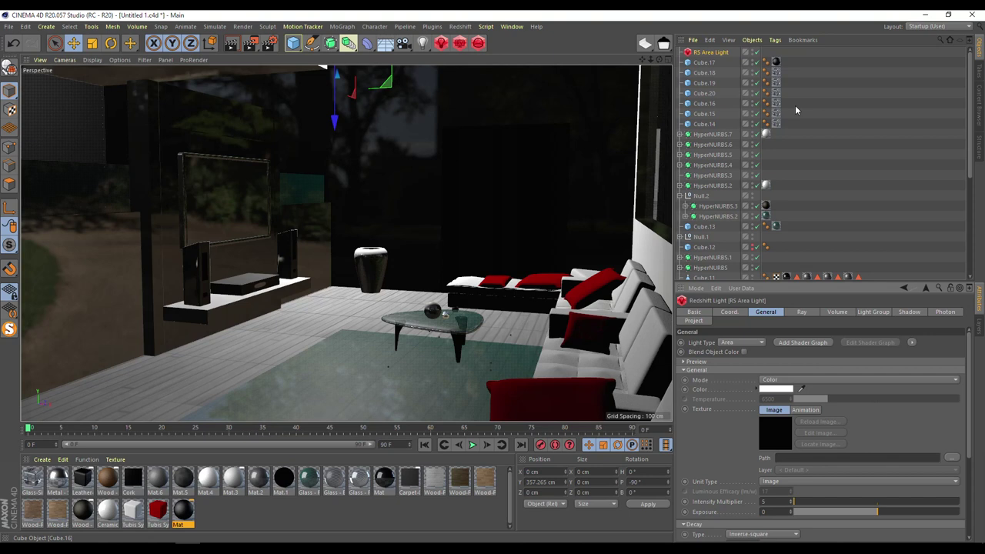
left_click(33, 478)
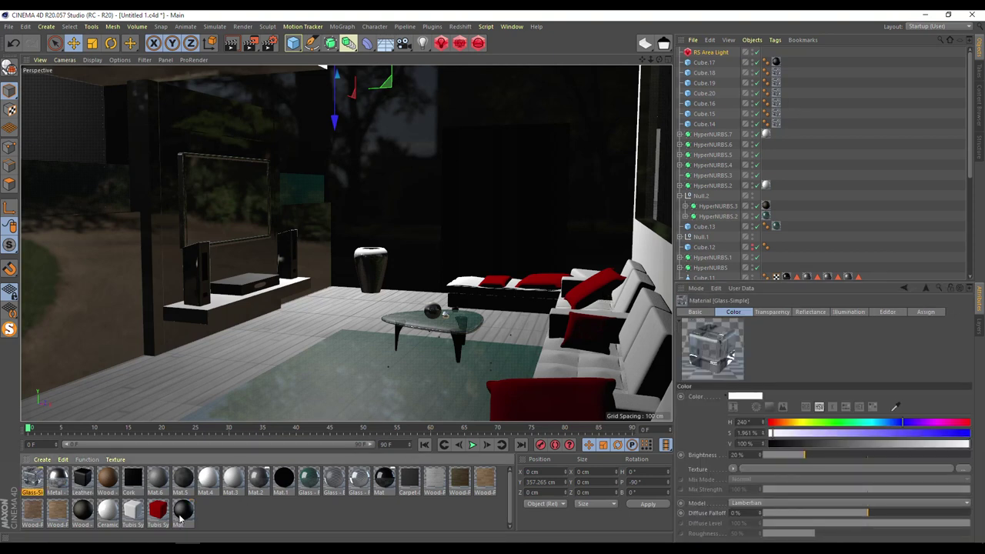
left_click(181, 516, "shift")
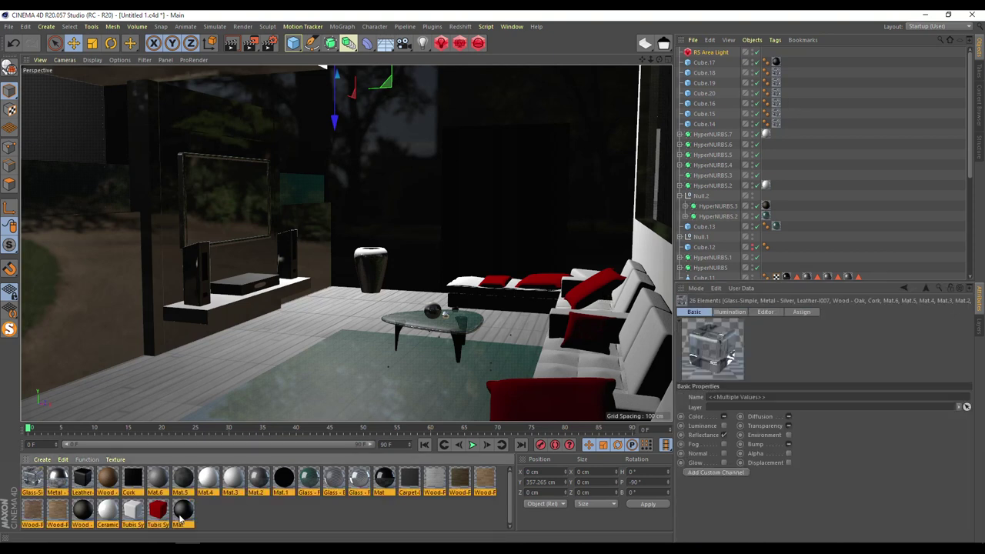
left_click(42, 460)
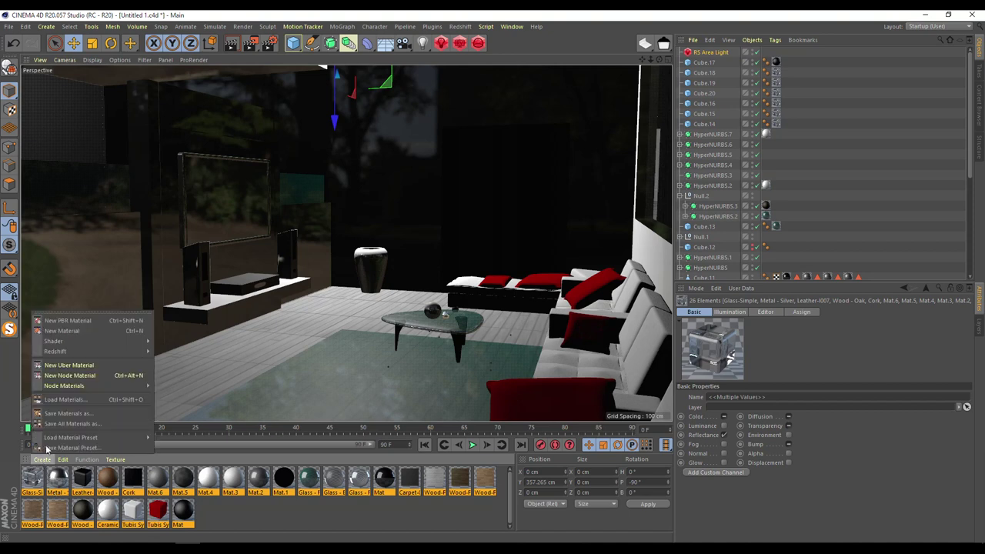
mouse_move(53, 354)
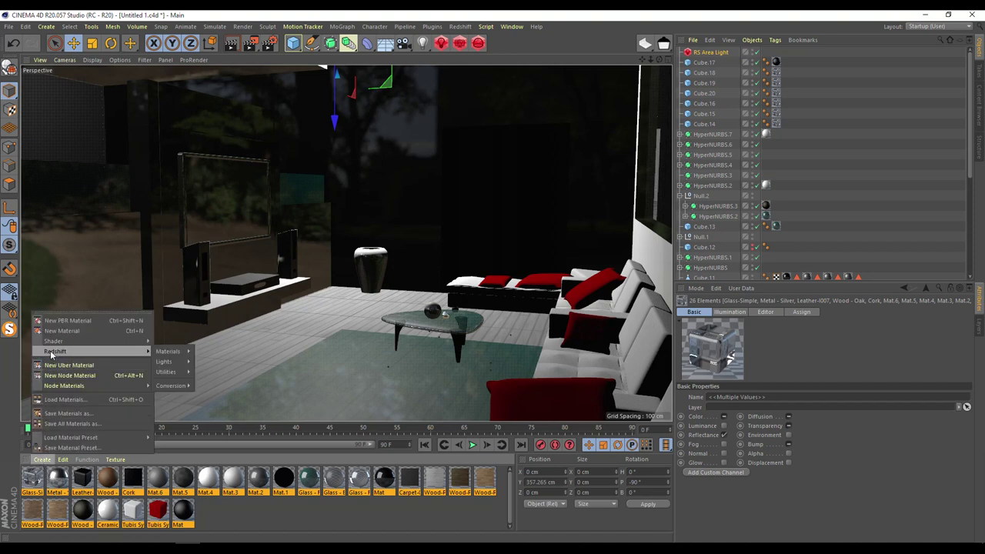
mouse_move(175, 388)
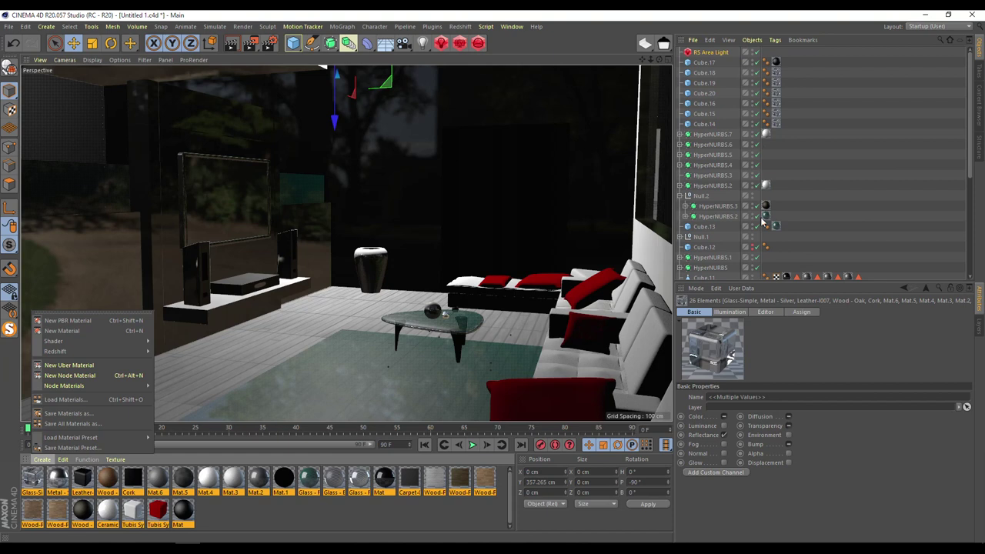
mouse_move(107, 351)
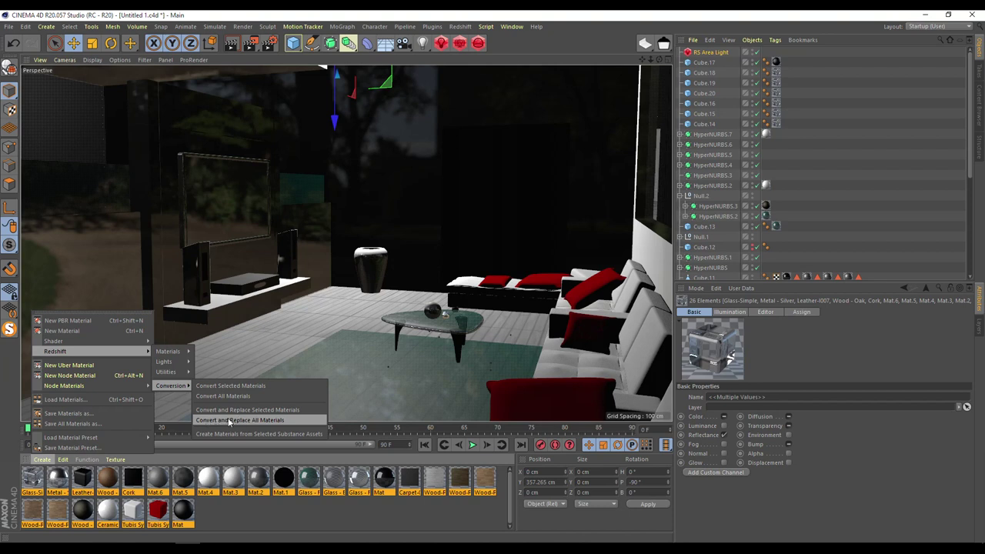
left_click(229, 420)
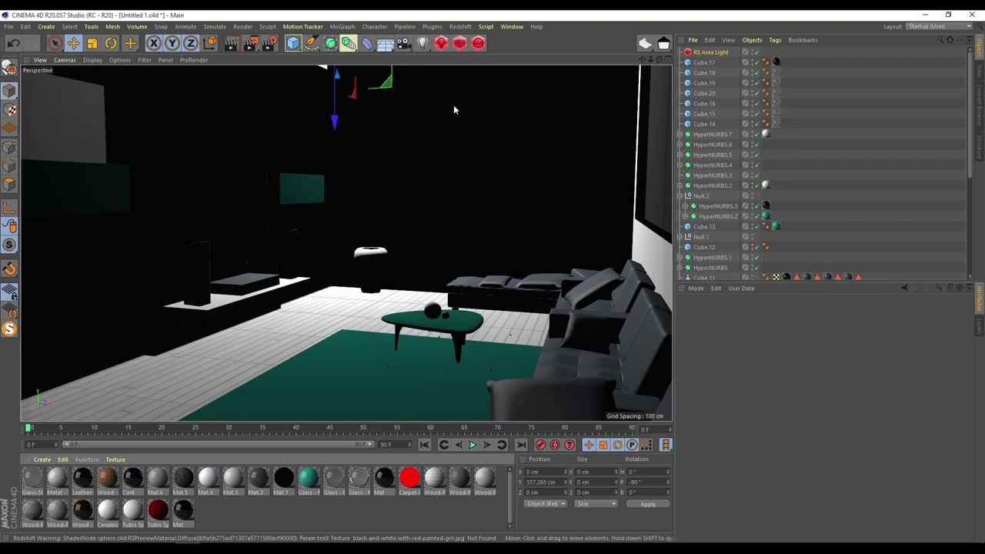
- Switch the Redshift RenderView from progressive to bucket rendering
left_click(459, 43)
left_click_drag(513, 35, 146, 96)
left_click(332, 134)
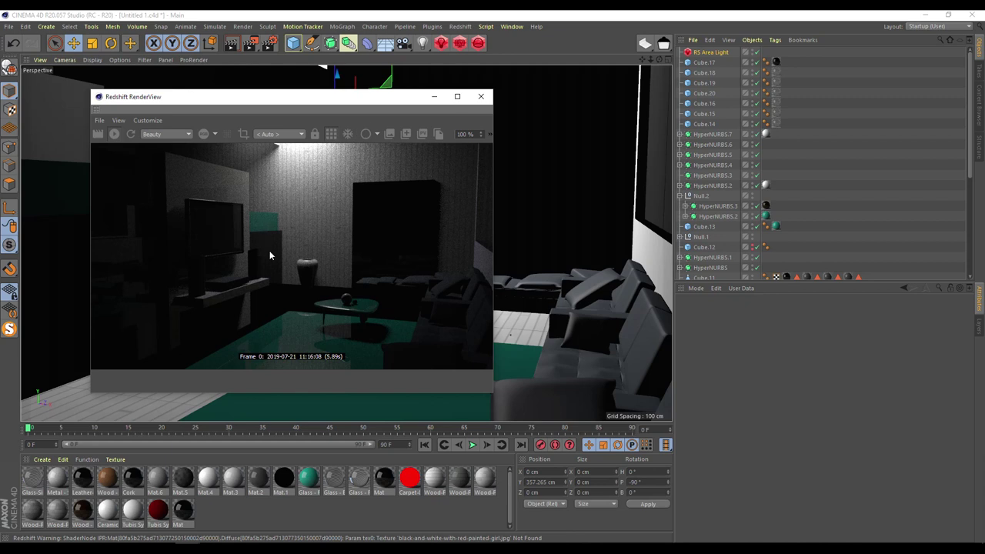
left_click(483, 97)
- Turn off the RS Area Light and start a fresh render in the RenderView
left_click(755, 52)
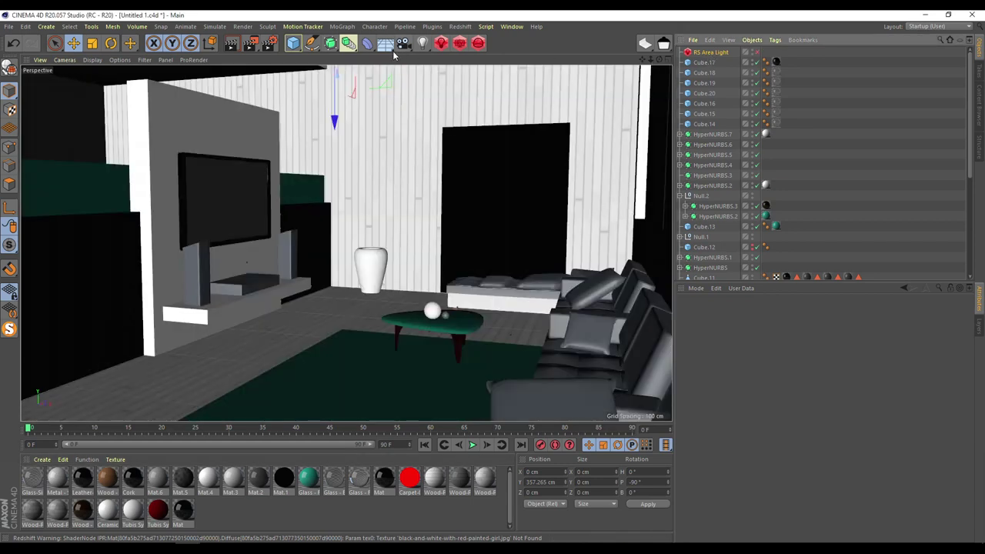
left_click(459, 43)
left_click(487, 69)
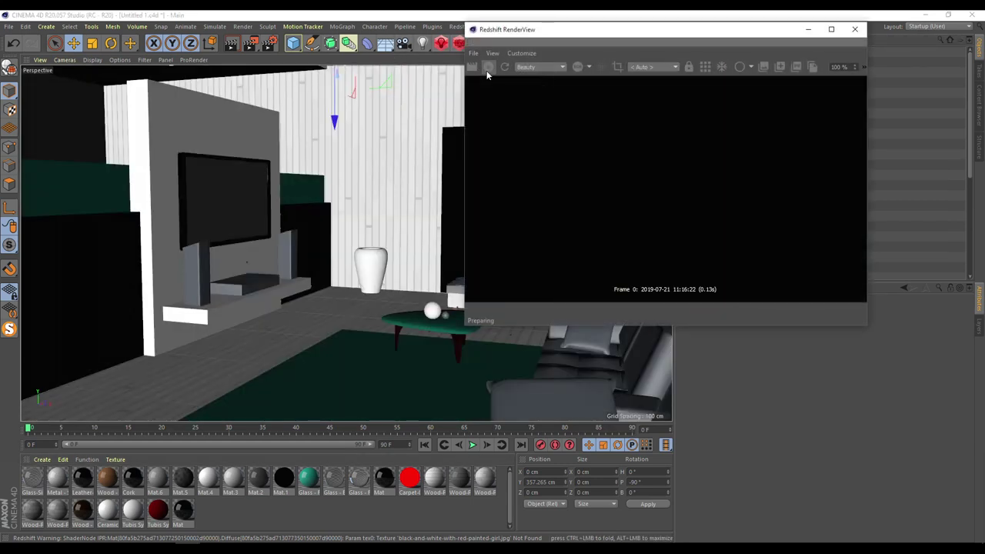
left_click_drag(611, 29, 281, 119)
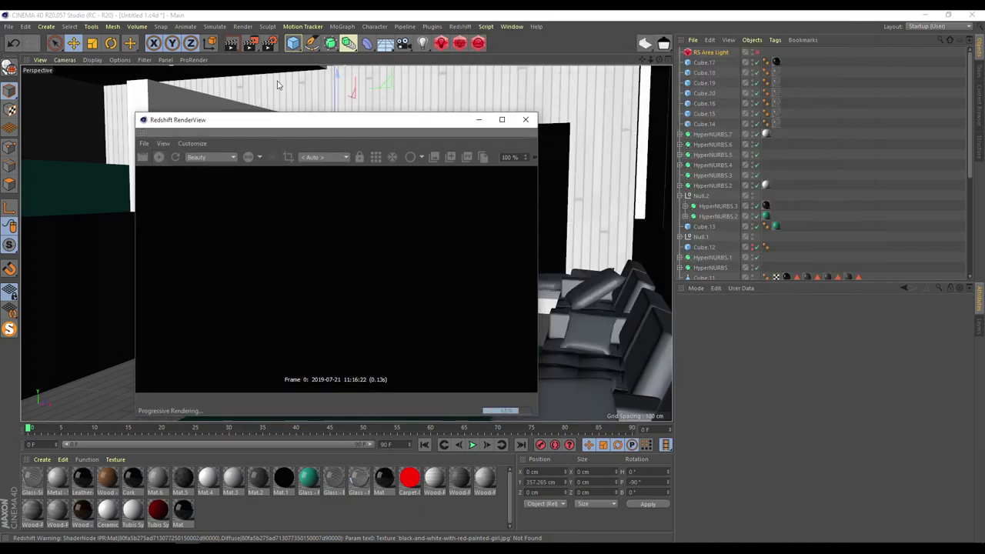
- Enable Default Light under Redshift Integration settings, then turn the RS Area Light back on
key("ctrl+b")
left_click(397, 75)
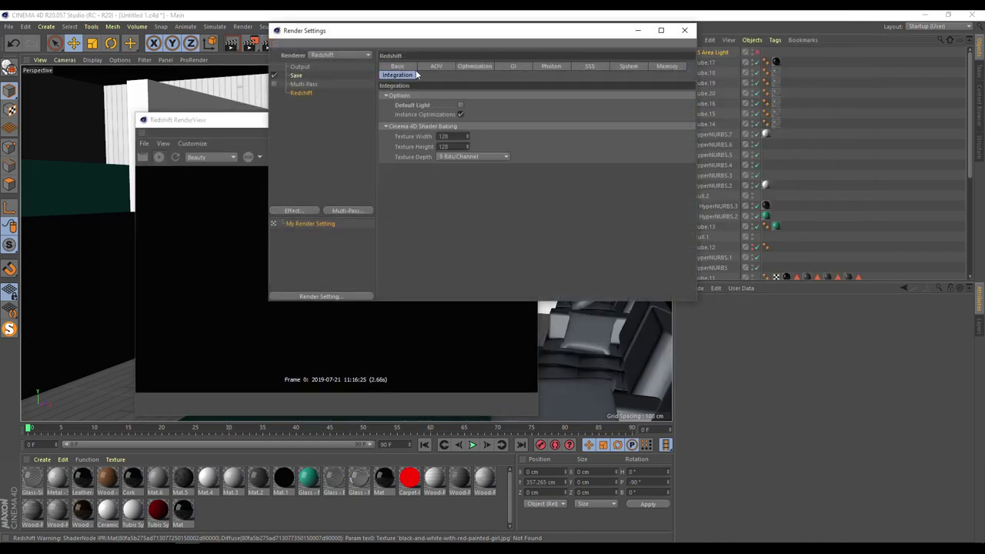
left_click(460, 105)
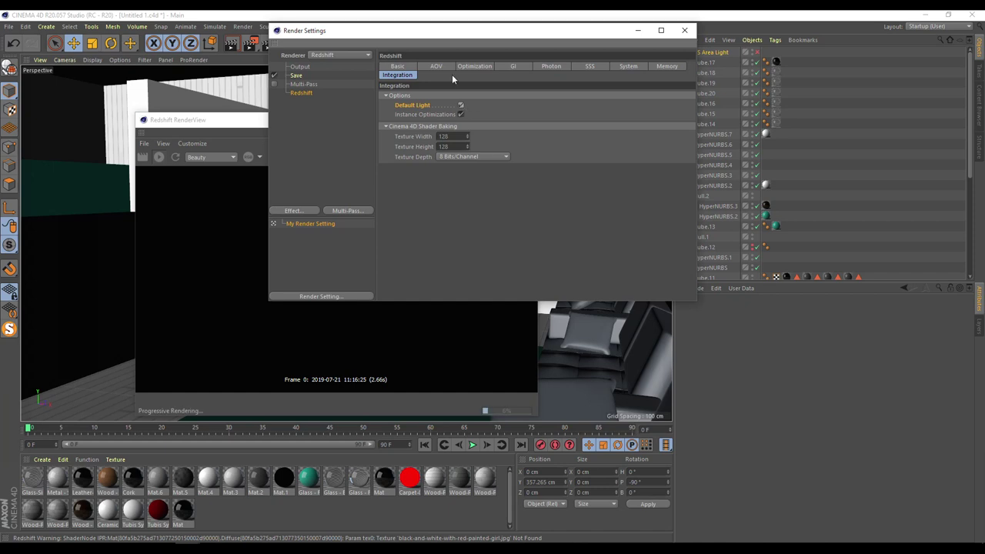
left_click_drag(449, 43, 700, 163)
left_click(380, 157)
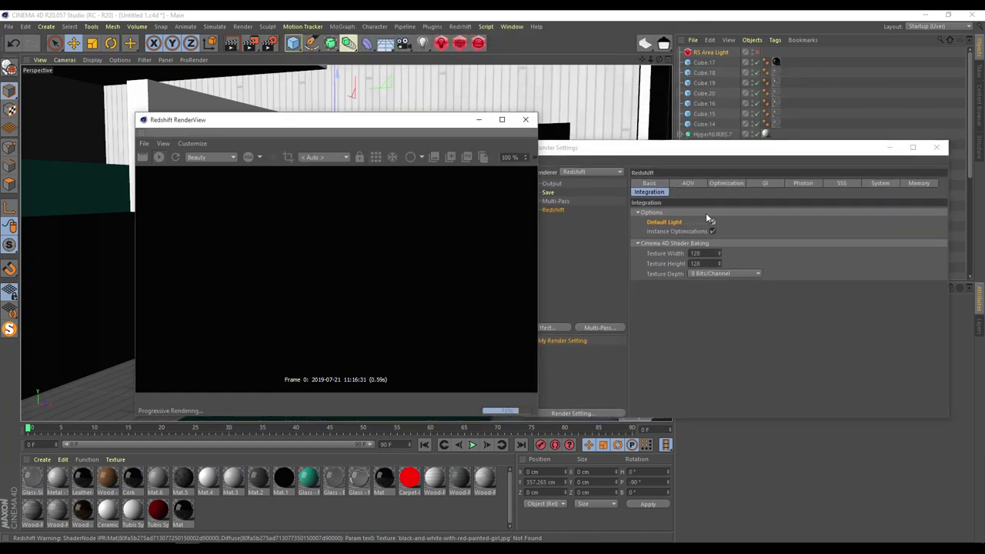
left_click(712, 222)
left_click(936, 147)
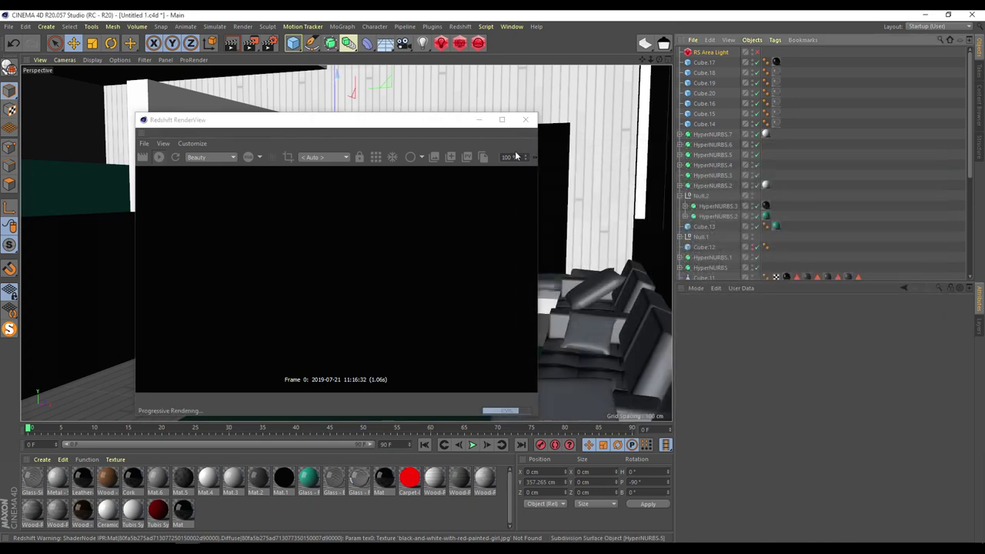
left_click(757, 52)
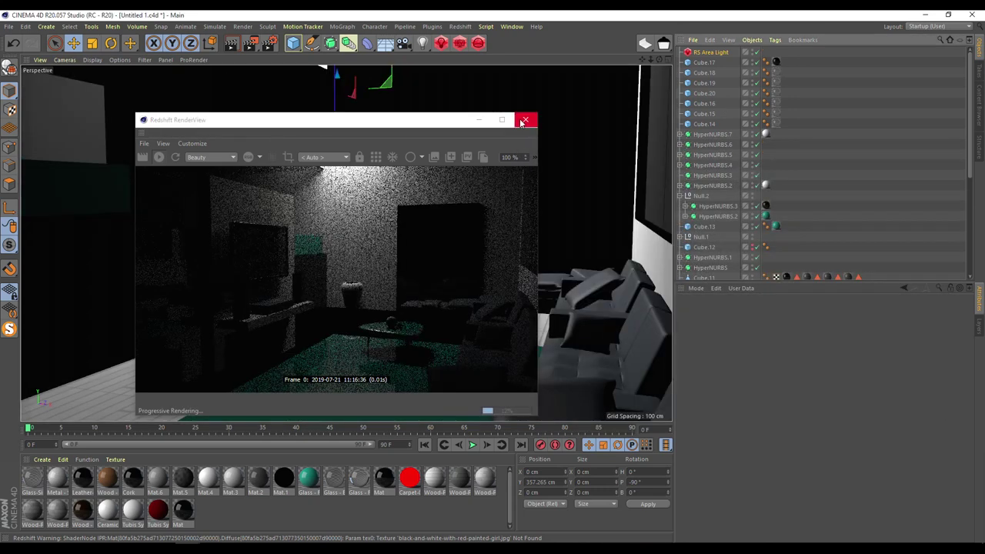
- Raise the RS Area Light's Intensity Multiplier to 10, then 20, and close the RenderView
left_click(709, 53)
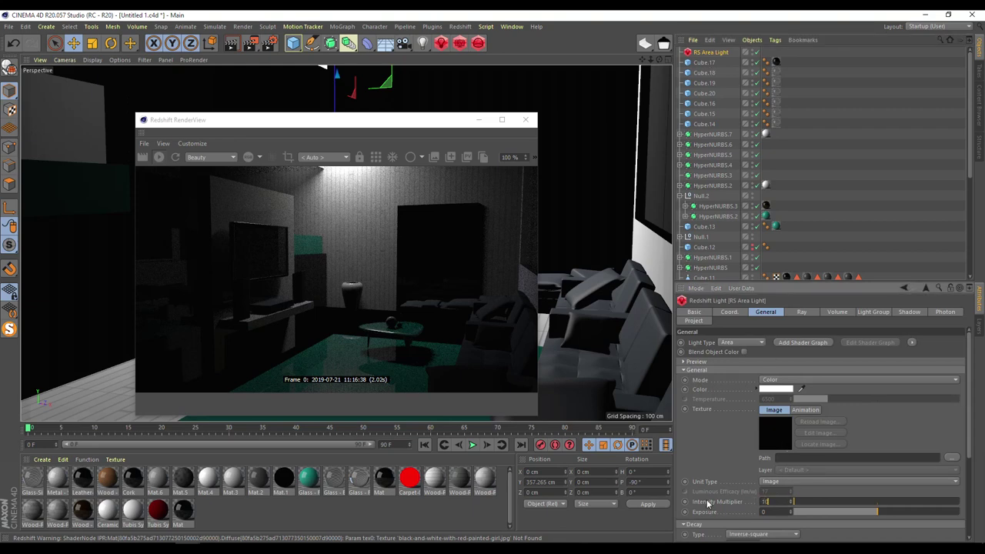
type("0")
key("Return")
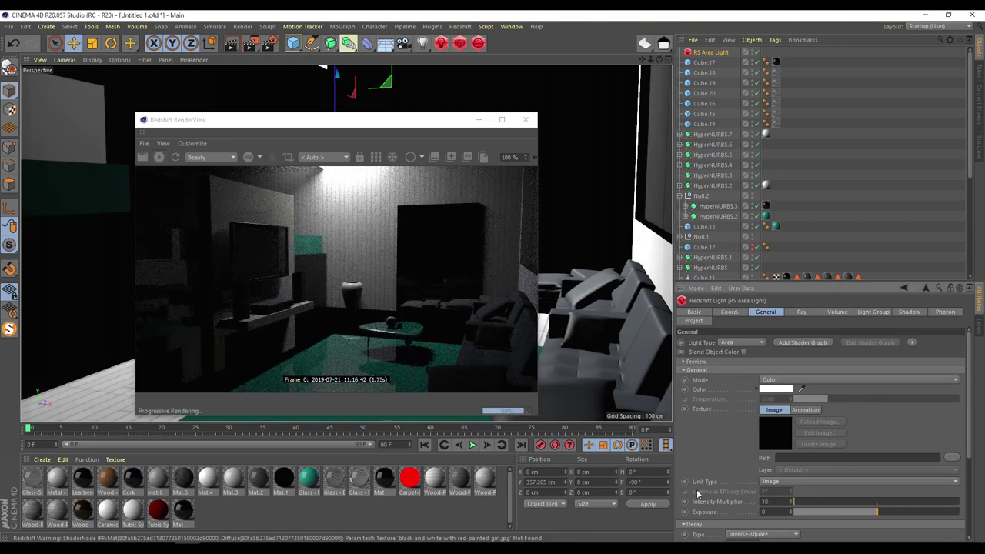
type("20")
key("Return")
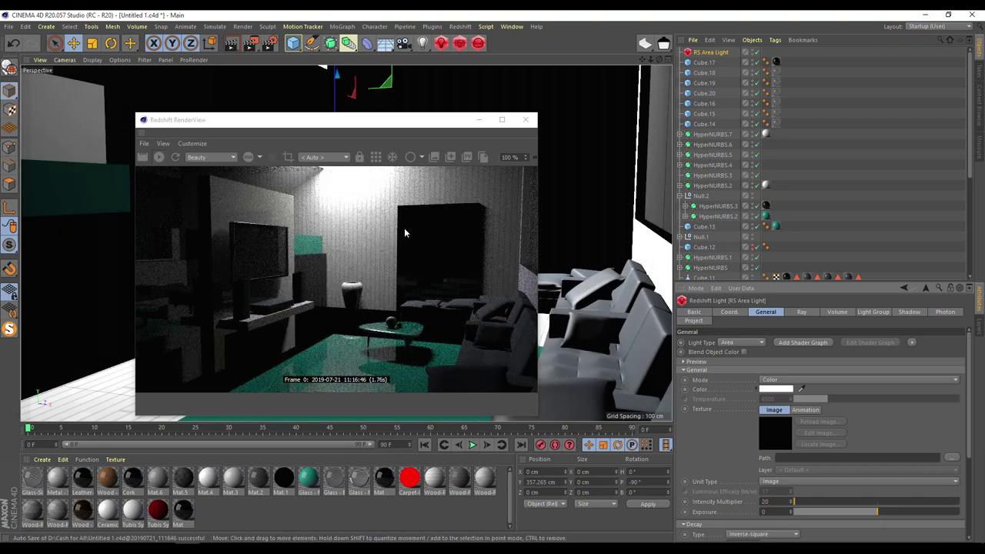
left_click(526, 122)
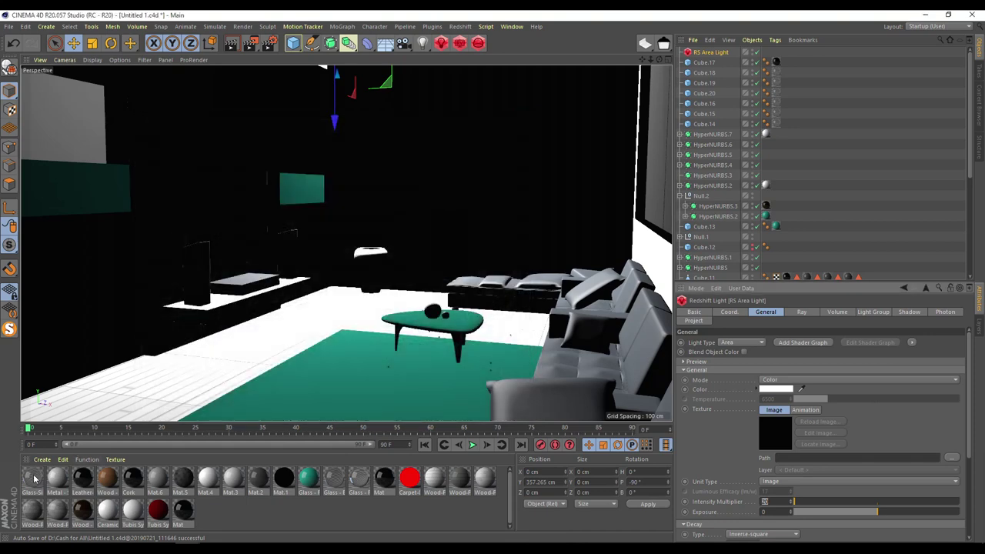
- In Glass-Simple's shader graph, set diffuse weight 0 and reflection and refraction weights 1
left_click(34, 479)
double_click(34, 480)
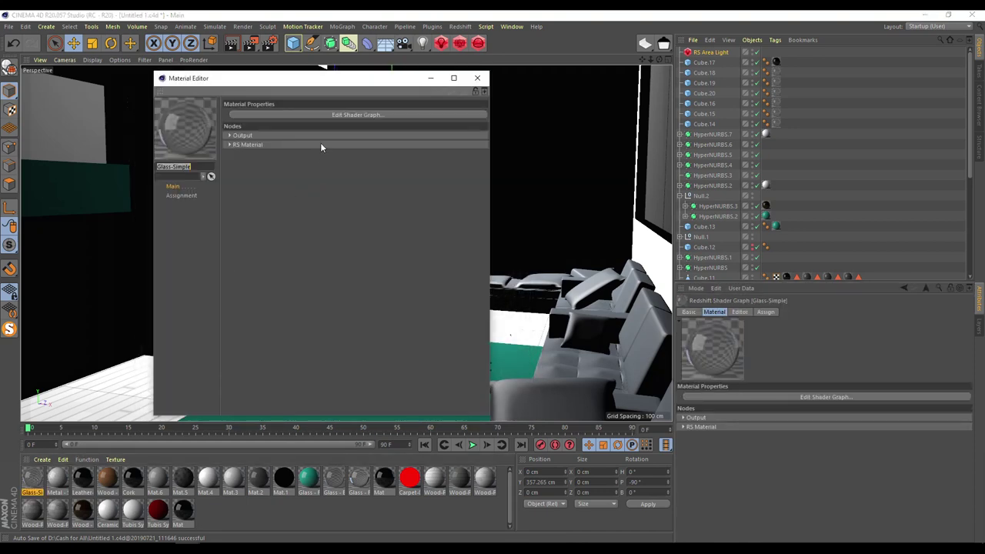
left_click(338, 115)
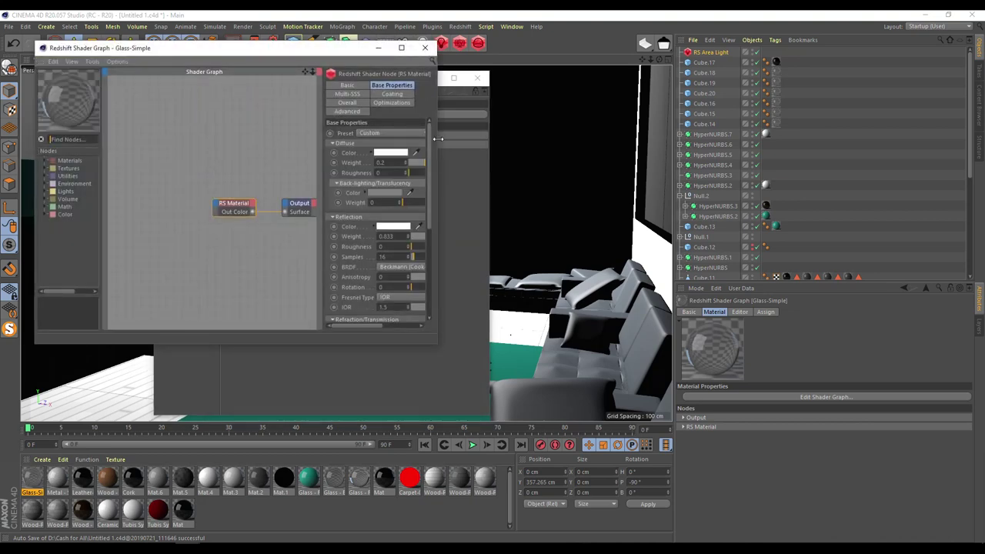
left_click_drag(438, 138, 652, 165)
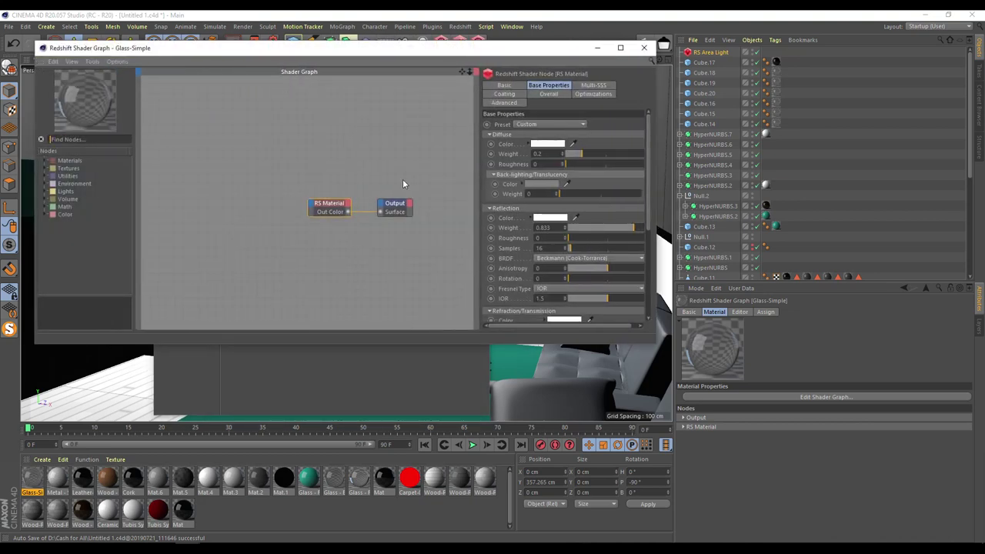
left_click(323, 206)
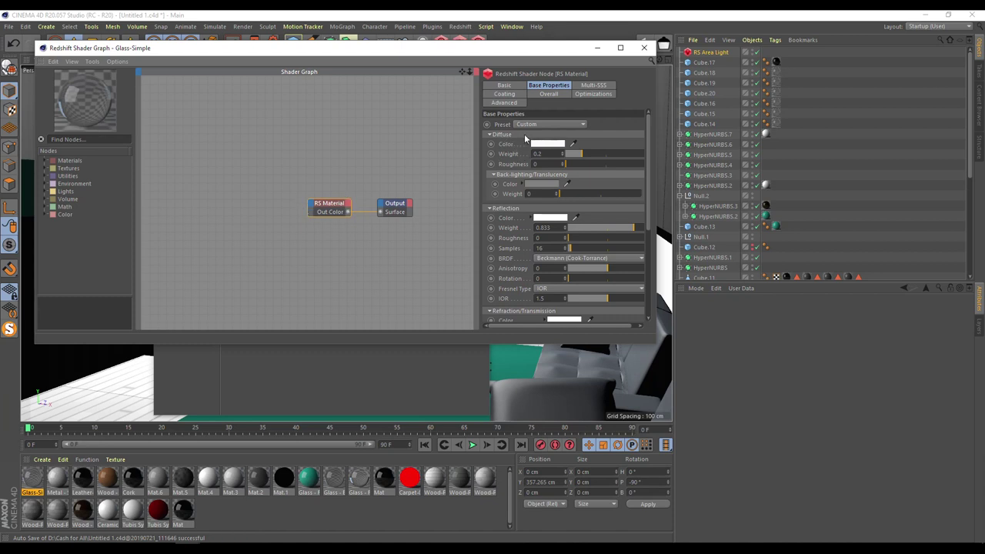
left_click_drag(582, 157, 292, 163)
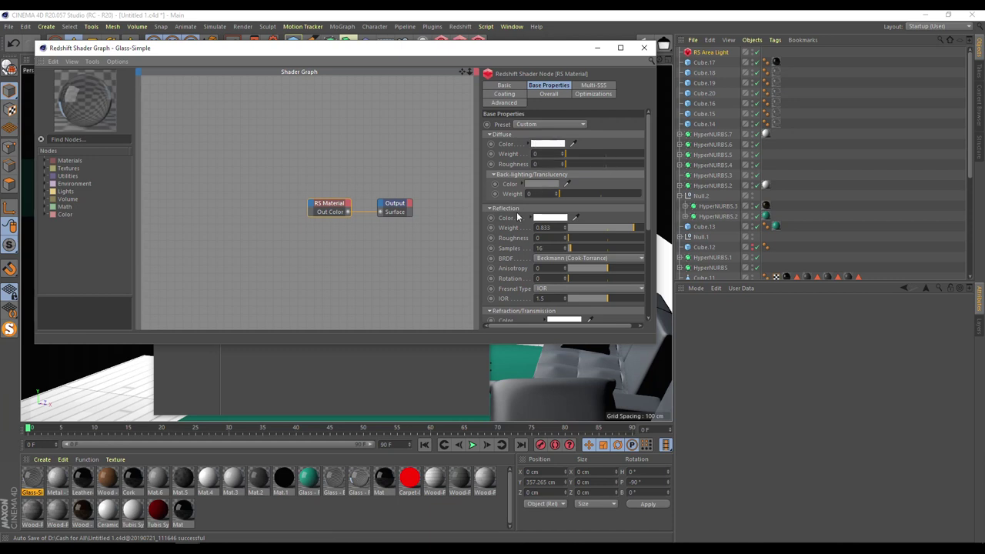
left_click_drag(632, 229, 645, 228)
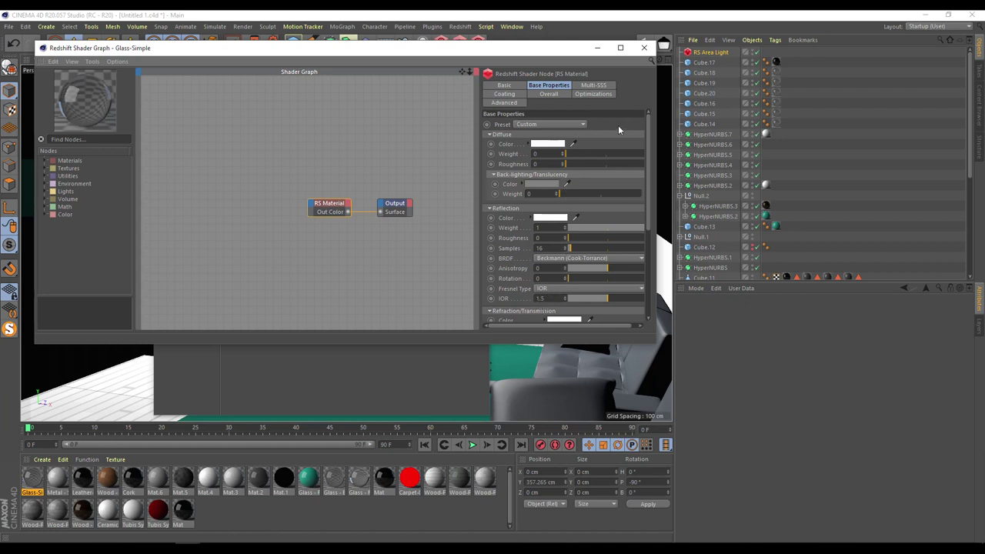
left_click_drag(648, 140, 651, 192)
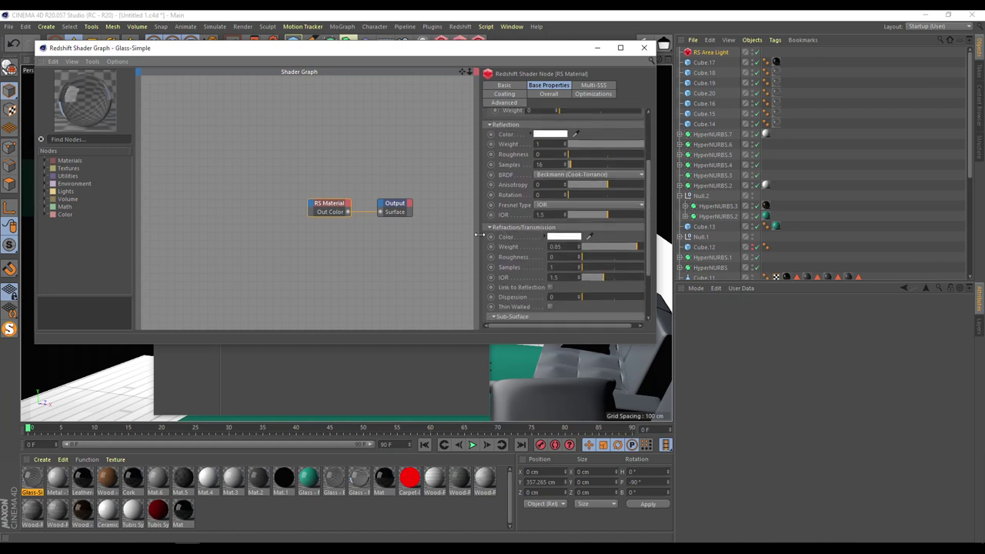
left_click(646, 247)
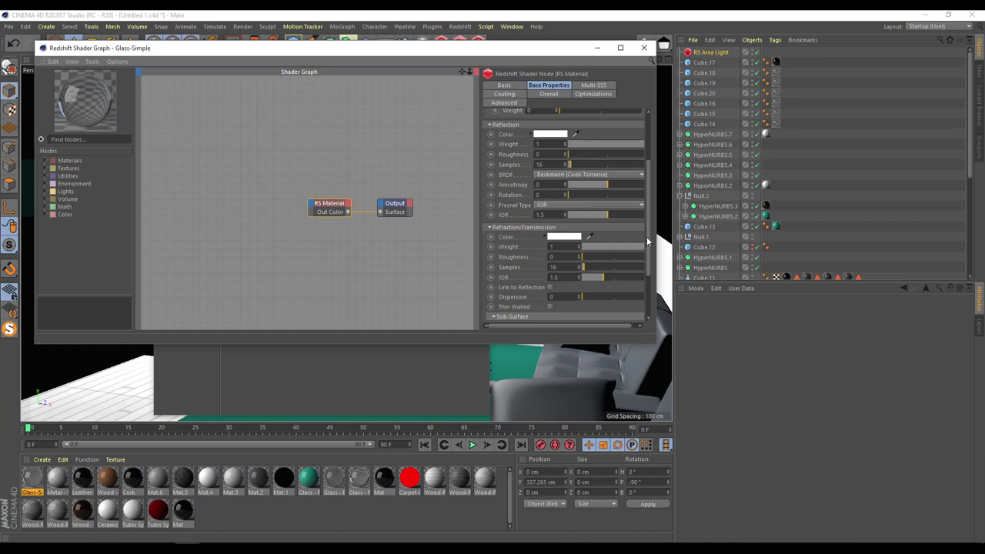
- Set the Glass-Simple diffuse colour to black and close the shader graph
scroll(646, 236, "down", 3)
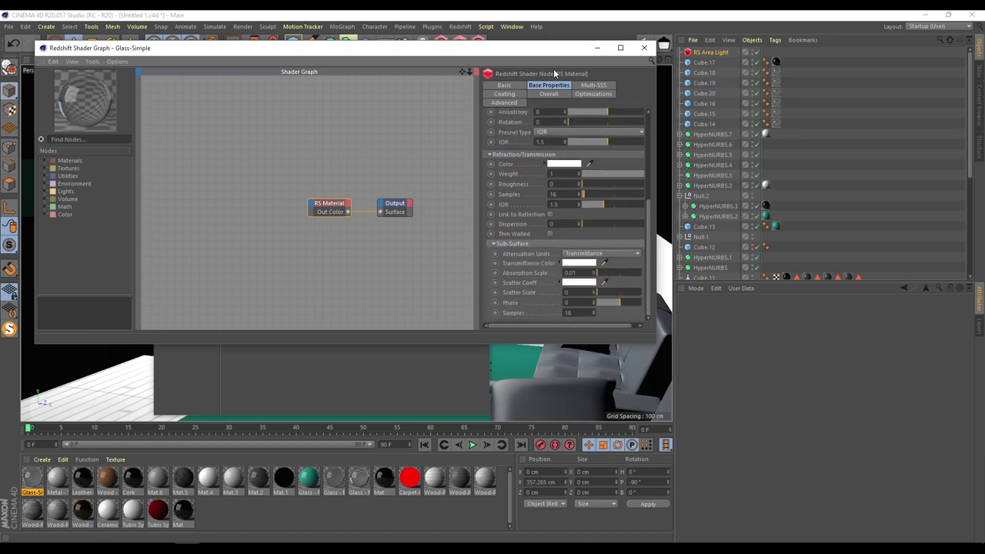
left_click(600, 85)
left_click(505, 93)
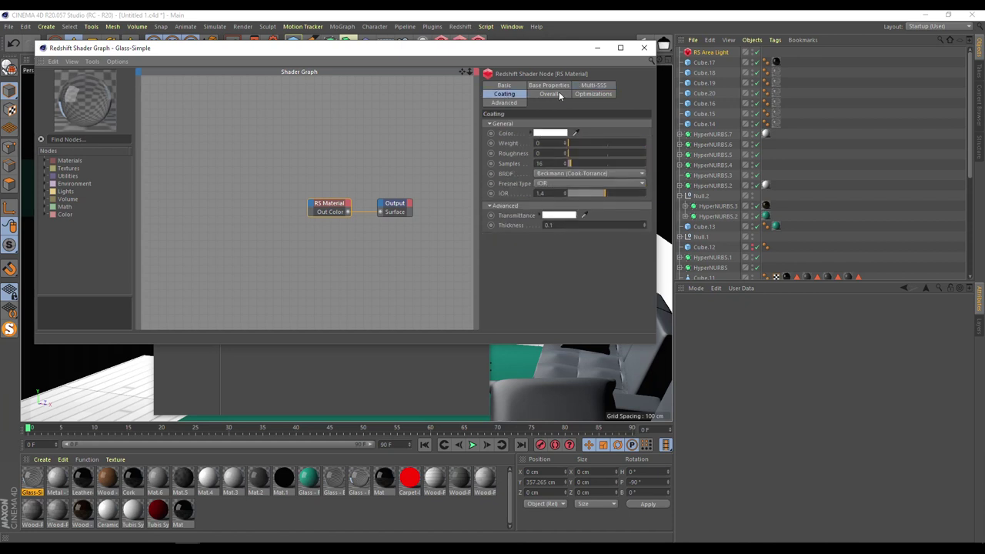
left_click(559, 91)
left_click(589, 94)
left_click(548, 84)
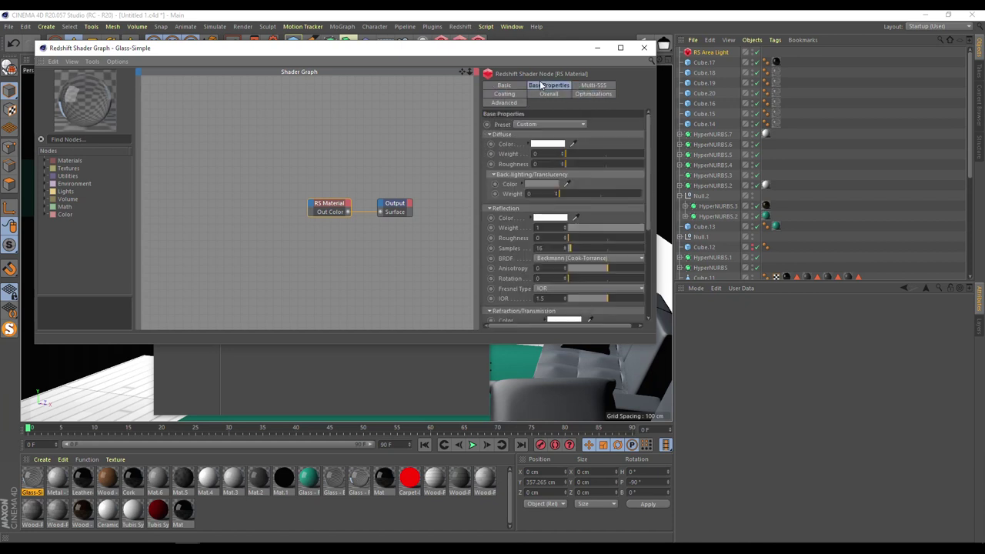
left_click(556, 147)
left_click_drag(558, 166, 491, 165)
left_click(536, 183)
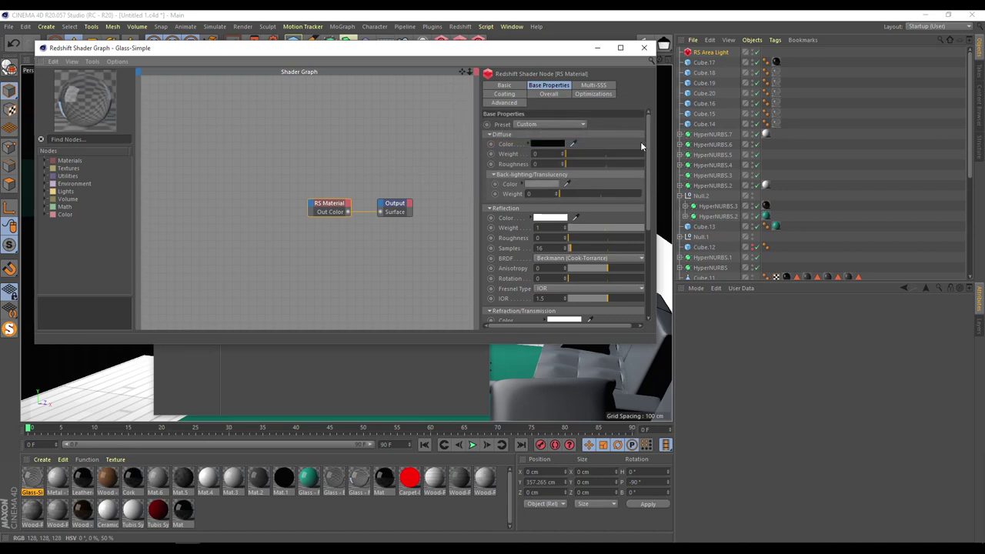
left_click(645, 47)
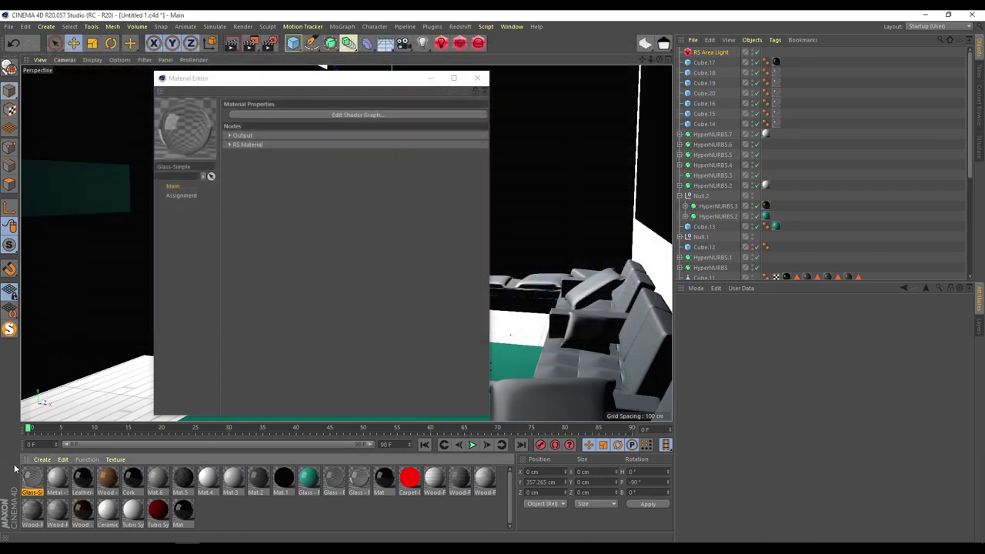
- Open the Metal - Silver shader graph and inspect its bump and diffuse texture nodes
left_click(55, 480)
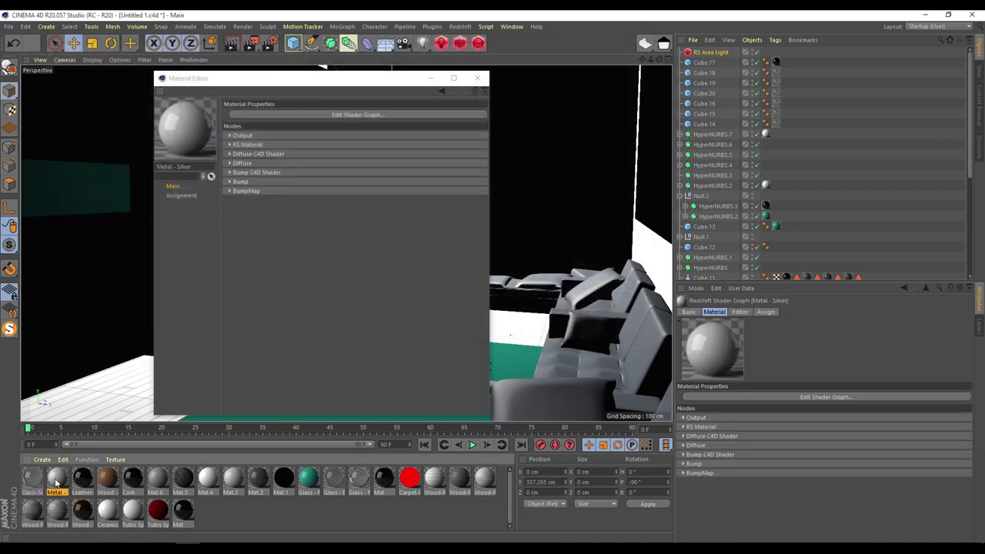
double_click(55, 480)
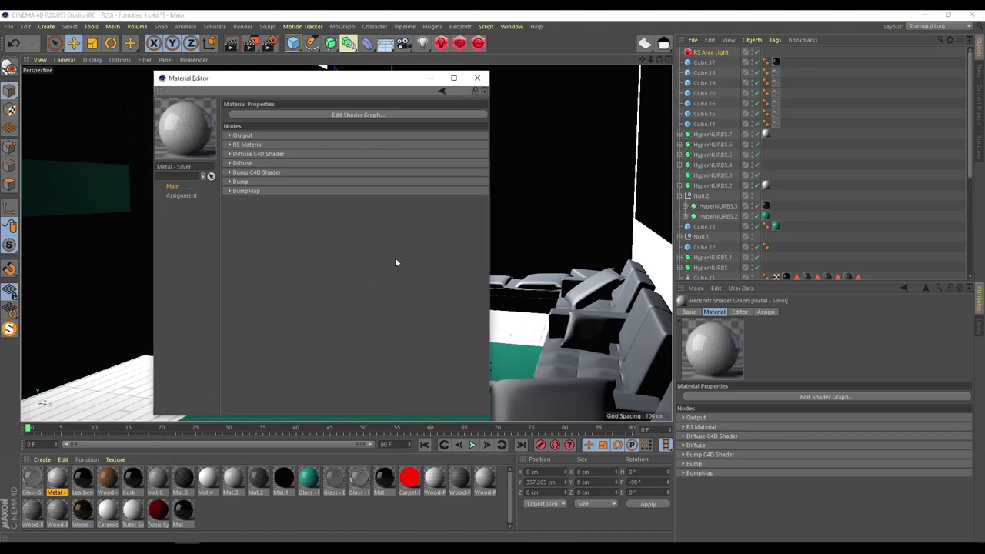
left_click(359, 113)
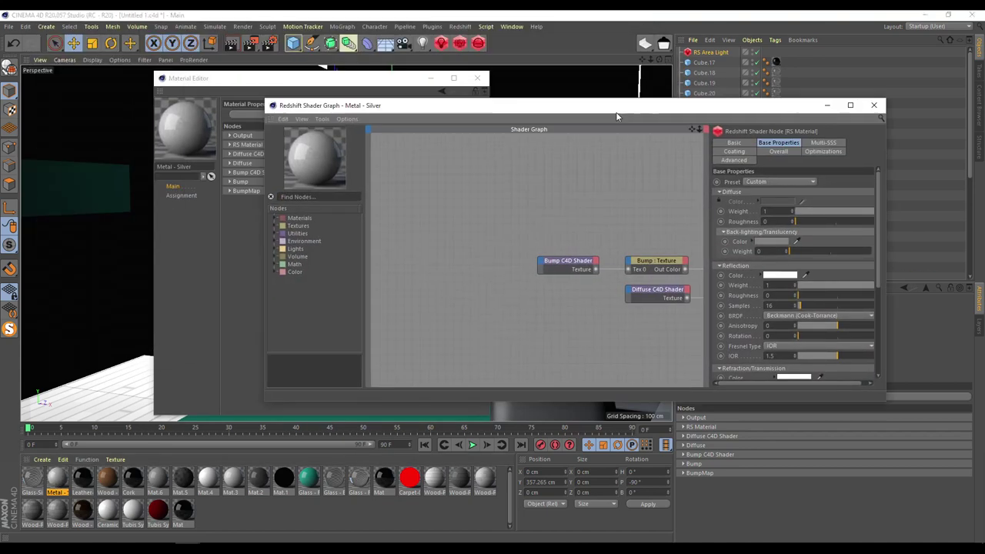
left_click(481, 238)
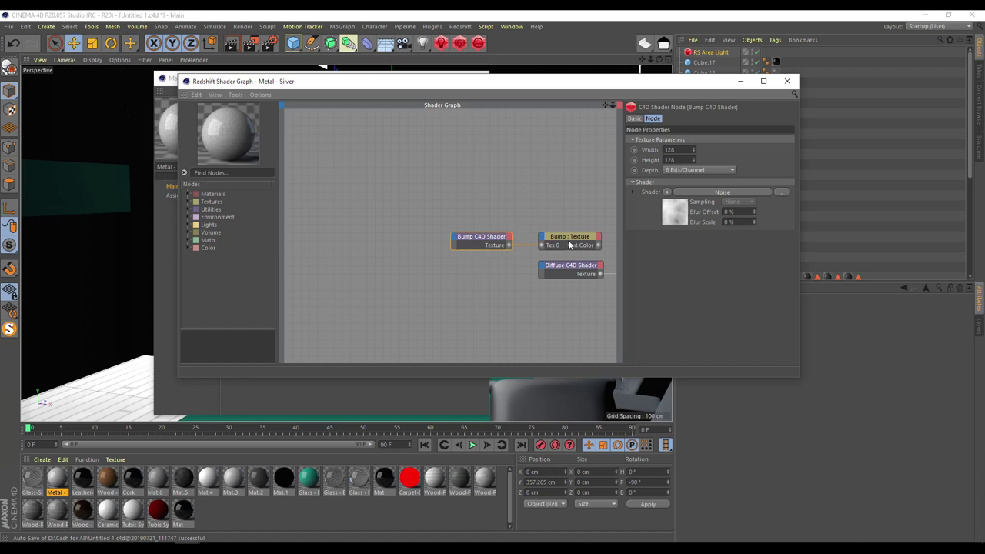
left_click_drag(604, 104, 466, 230)
left_click(414, 229)
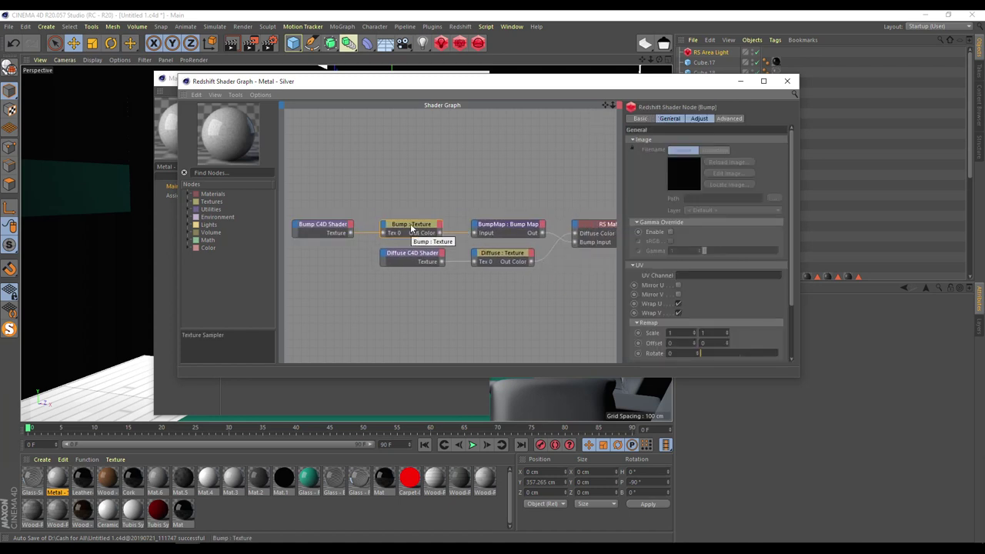
left_click(528, 226)
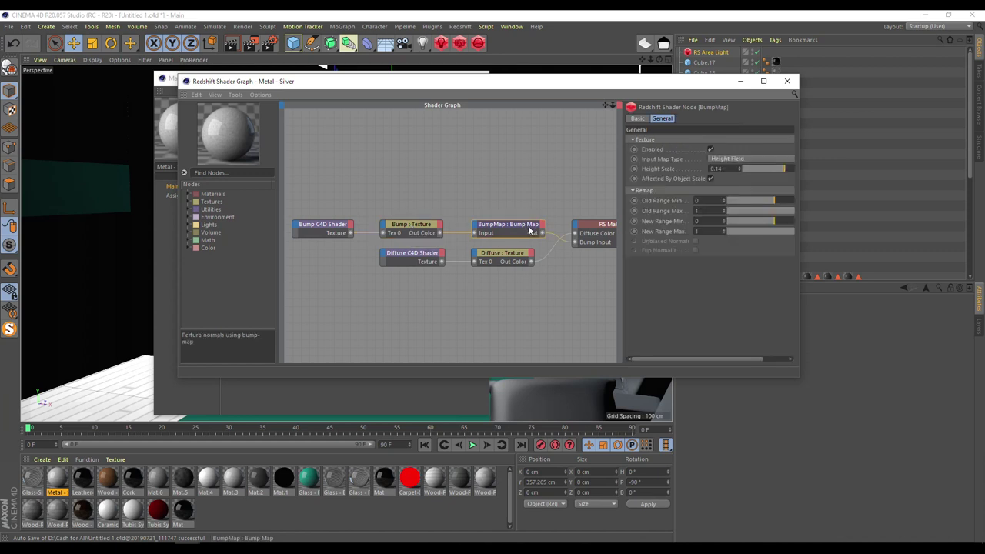
left_click(418, 258)
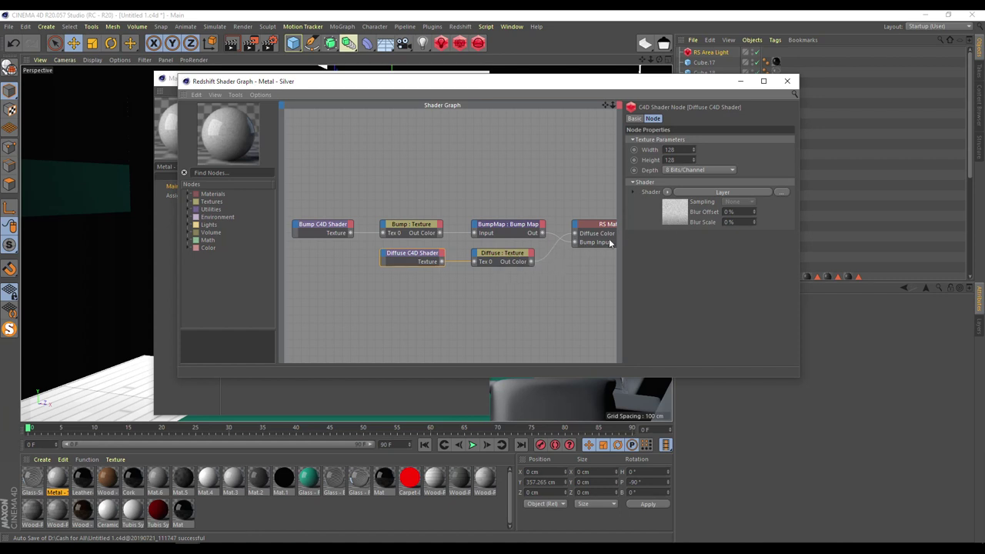
- Move the shader graph window down toward the bottom right of the screen
left_click_drag(555, 100, 521, 172)
left_click(542, 103)
left_click_drag(542, 103, 643, 343)
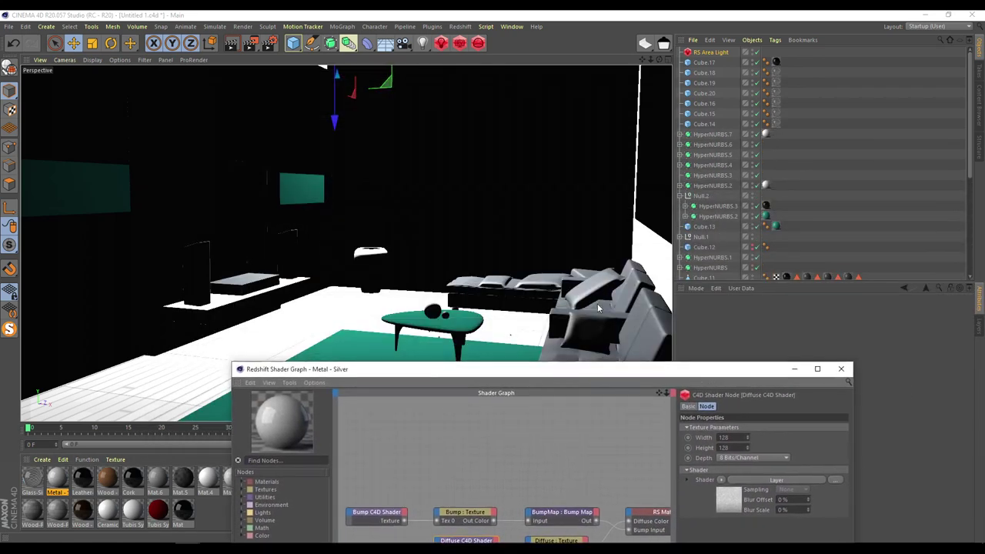
left_click(80, 481)
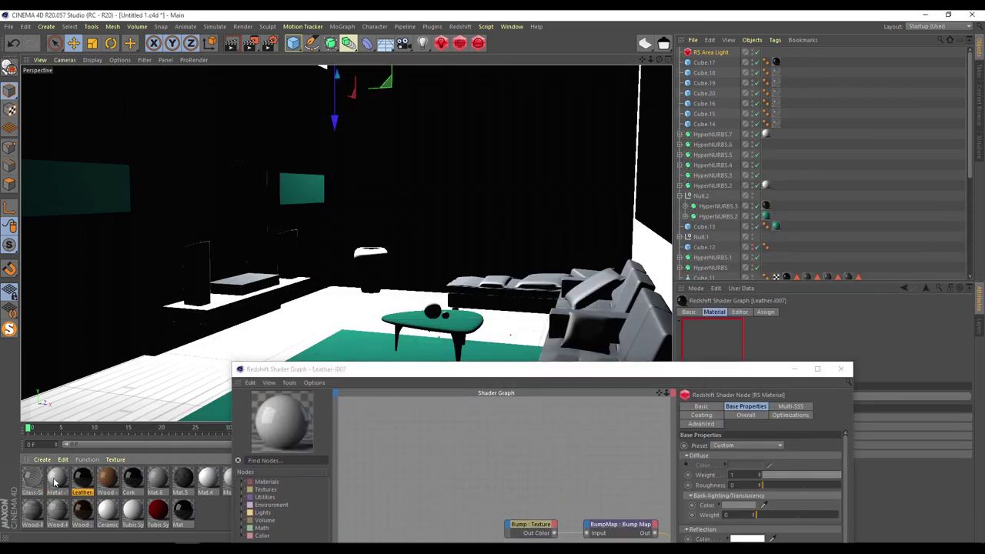
double_click(55, 482)
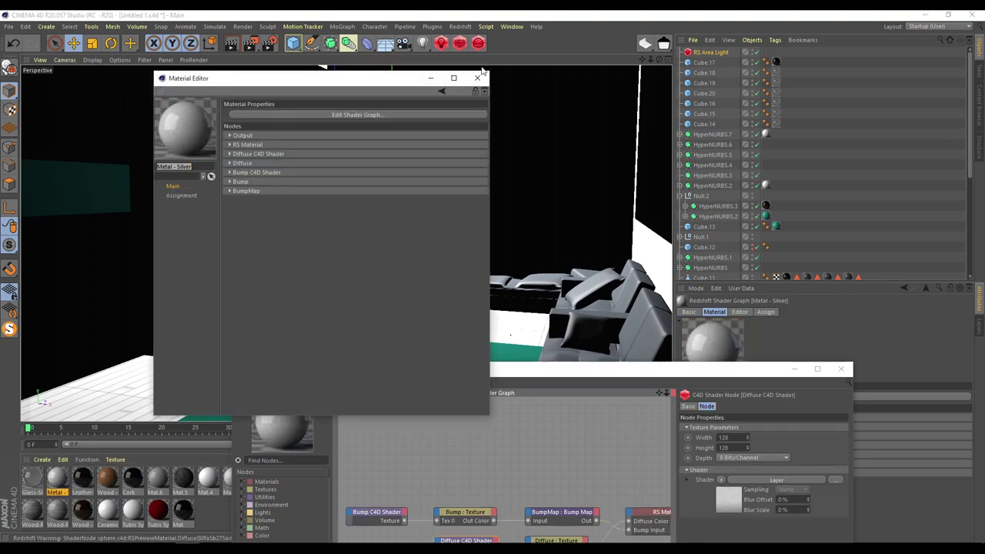
left_click(477, 78)
right_click(52, 479)
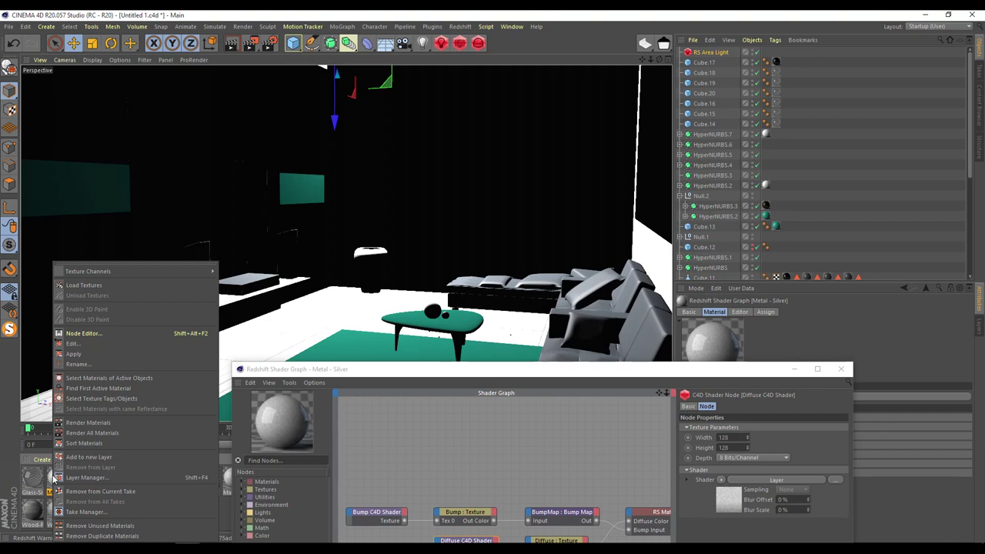
left_click(133, 378)
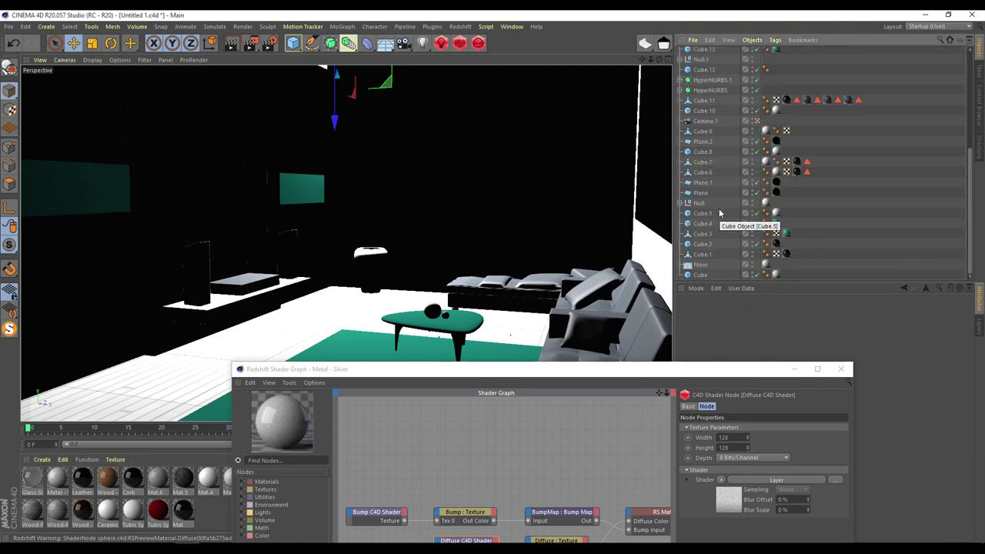
scroll(719, 208, "down", 3)
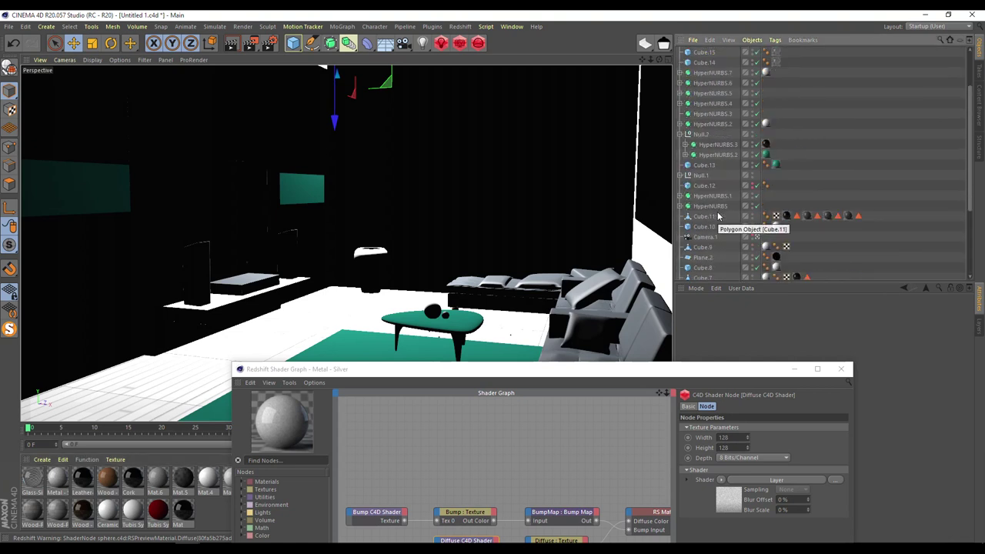
scroll(718, 217, "down", 5)
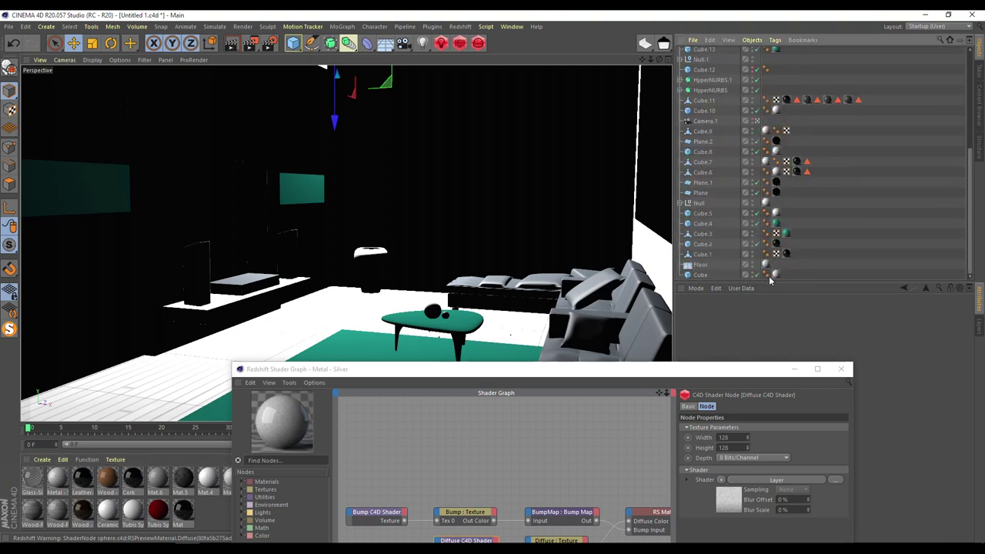
right_click(61, 482)
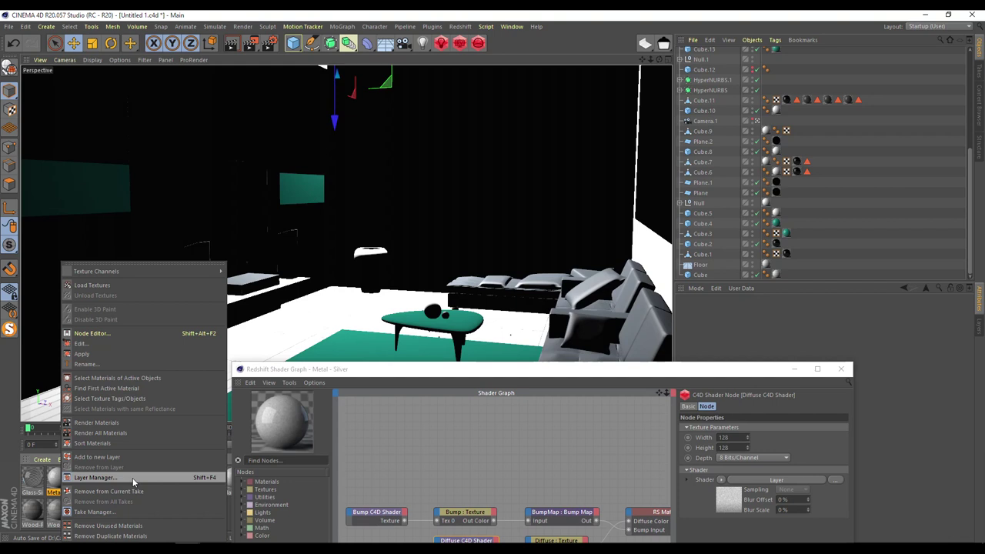
left_click(130, 512)
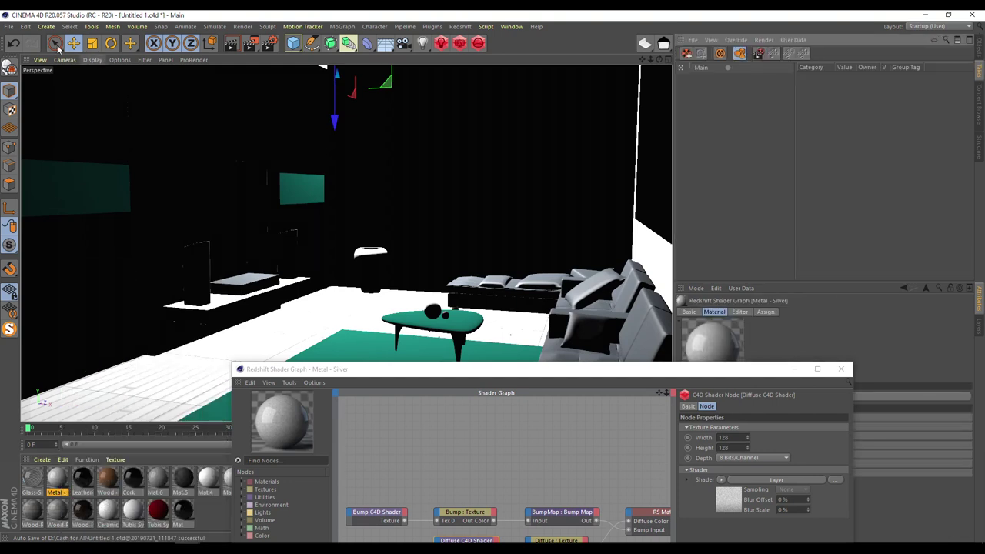
left_click(25, 26)
left_click(35, 37)
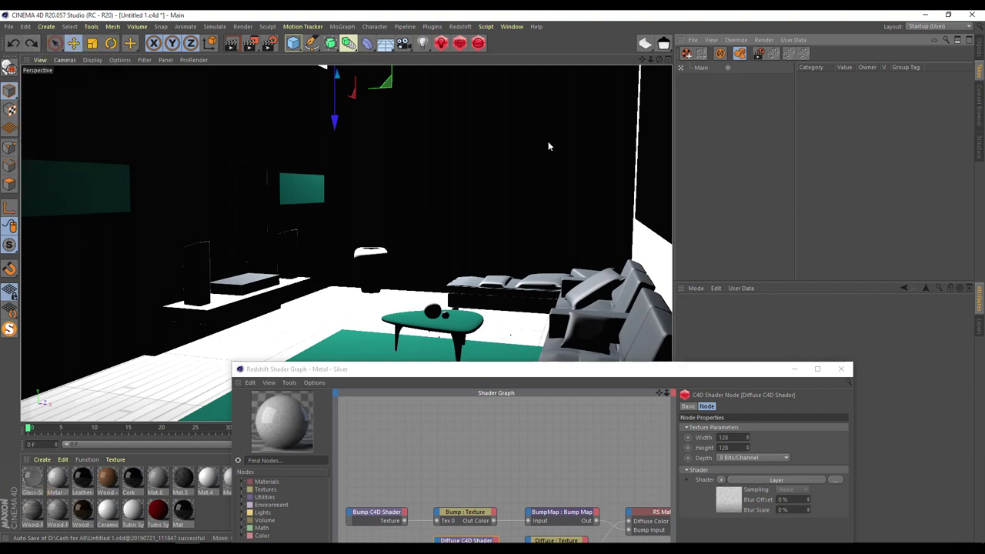
key("ctrl+y")
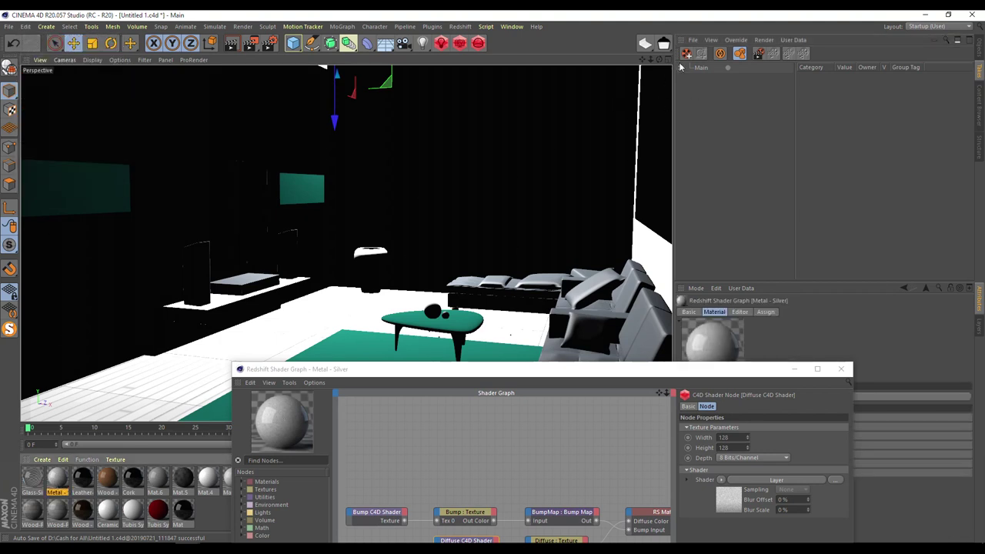
left_click(980, 48)
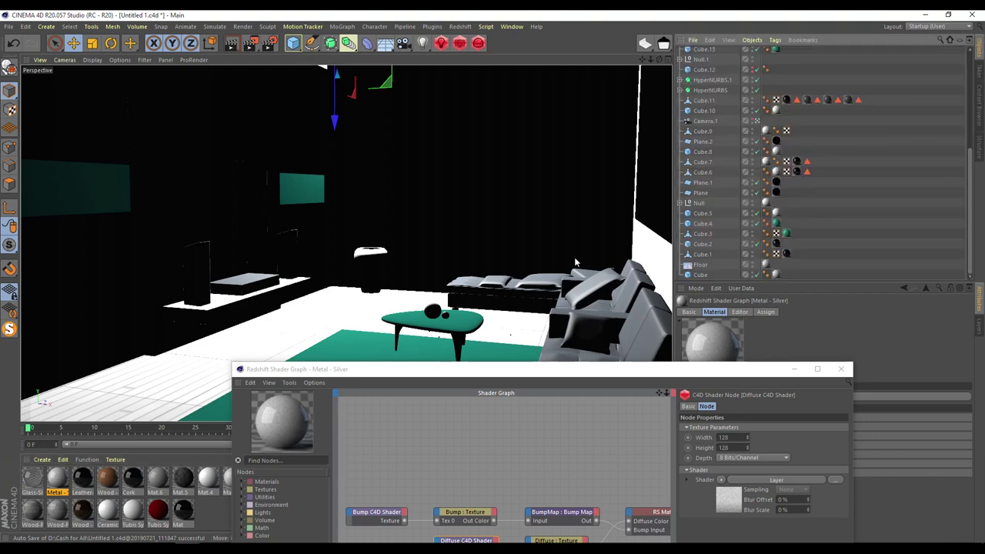
right_click(64, 475)
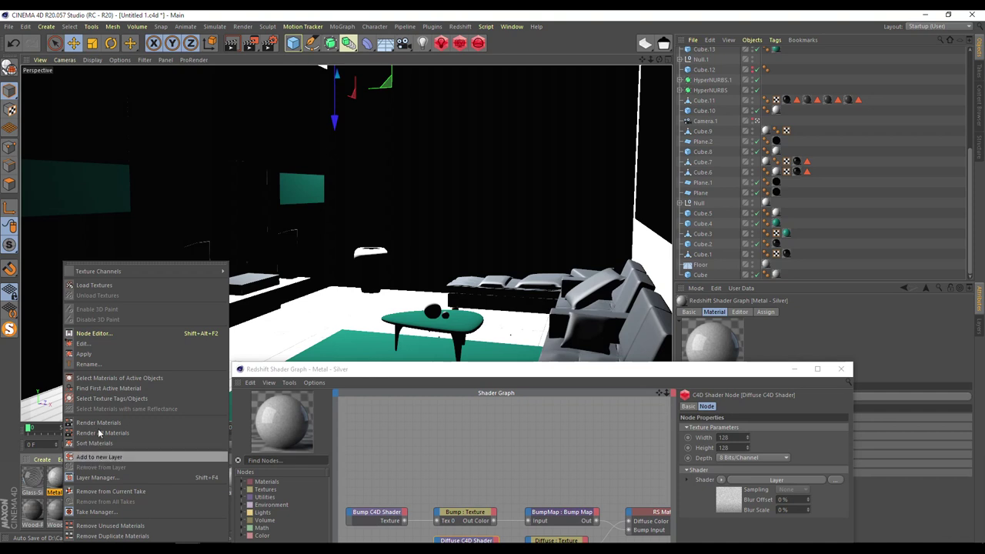
left_click(141, 388)
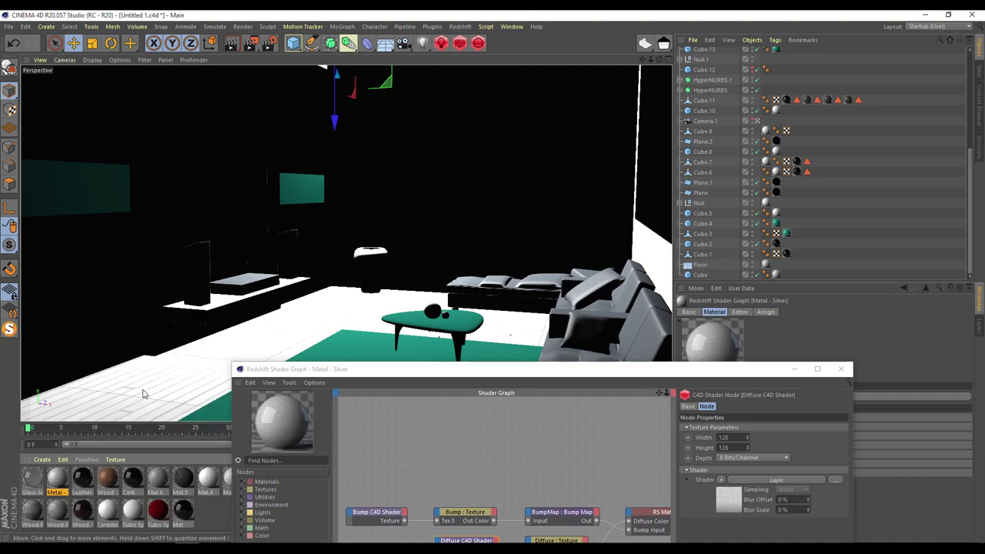
scroll(813, 196, "up", 5)
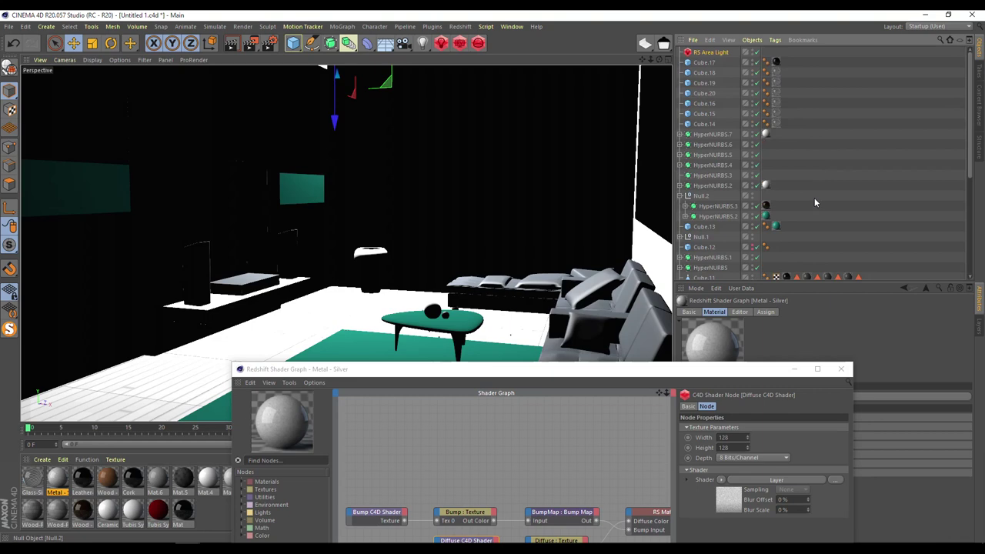
- Close the shader graph, then expand the Null and HyperNURBS groups to check the Cube.7 and Cube.12 Mat.6 tags
left_click(764, 135)
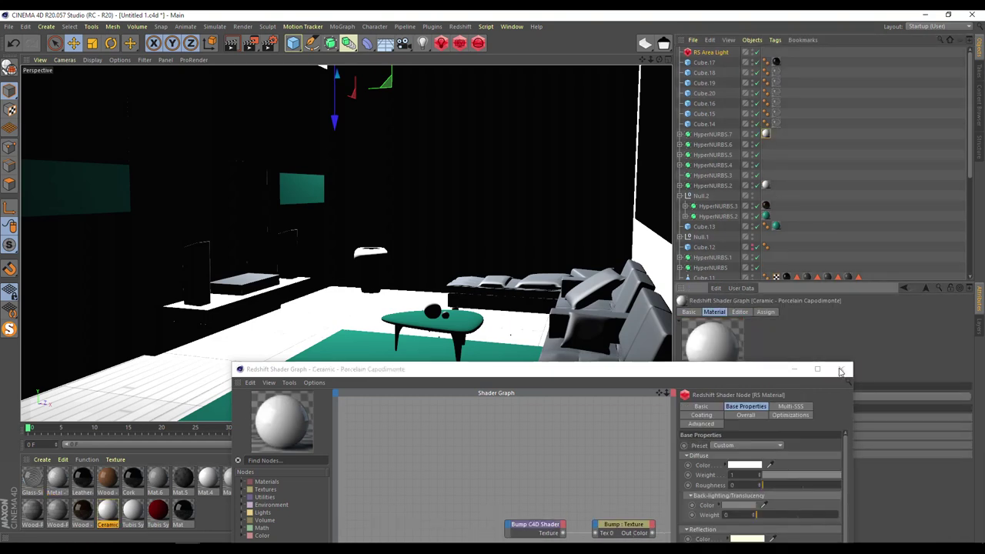
left_click(841, 369)
scroll(794, 194, "down", 5)
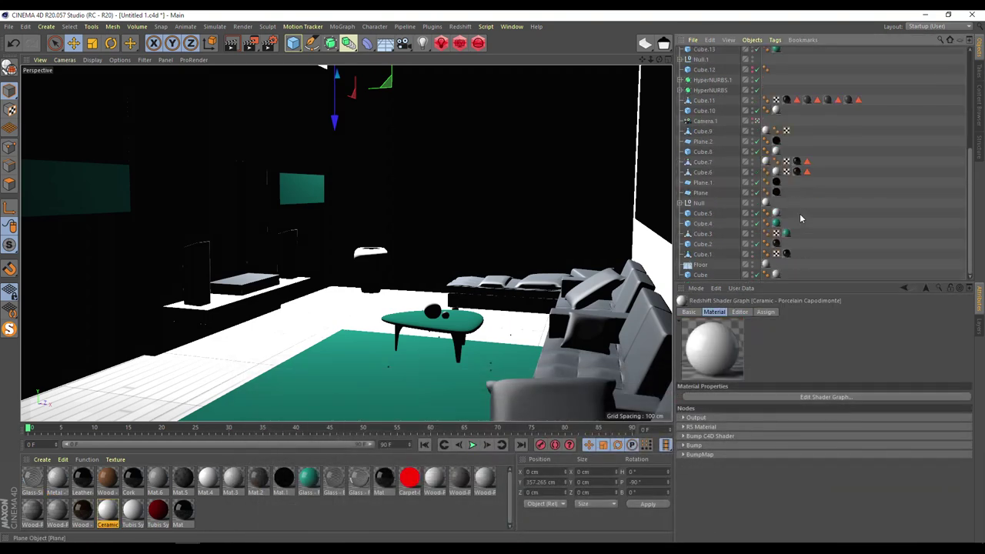
left_click(764, 161)
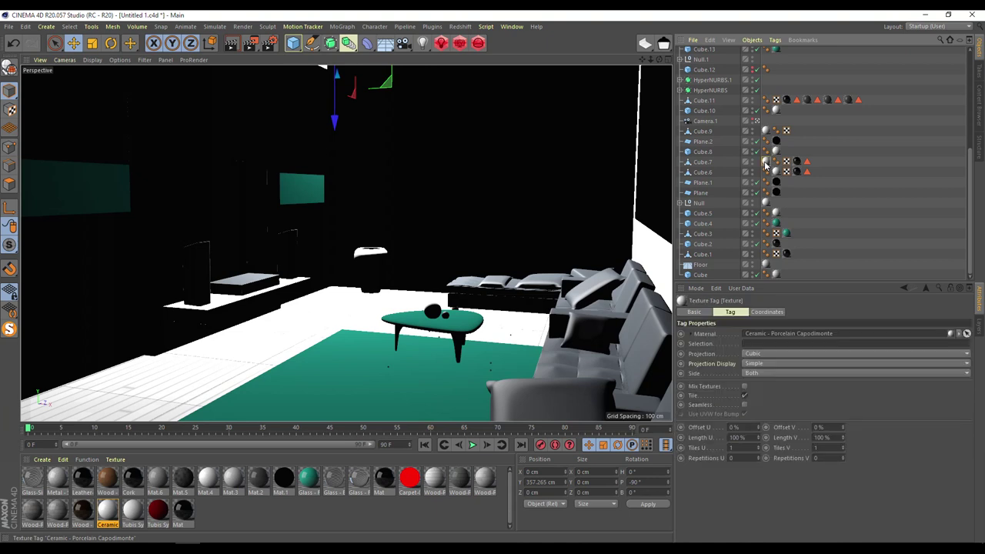
left_click(681, 202)
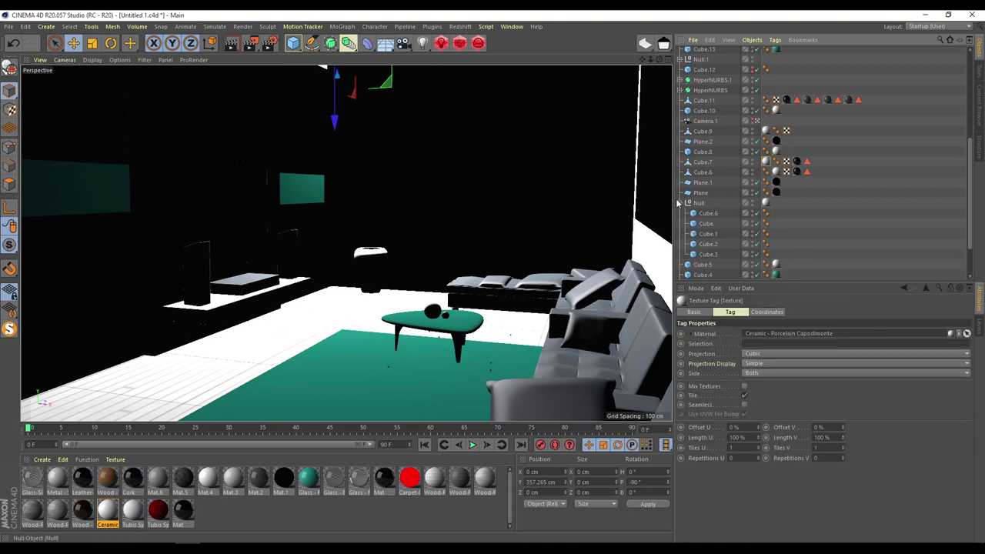
left_click(680, 90)
left_click(680, 80)
left_click(786, 90)
scroll(731, 139, "up", 6)
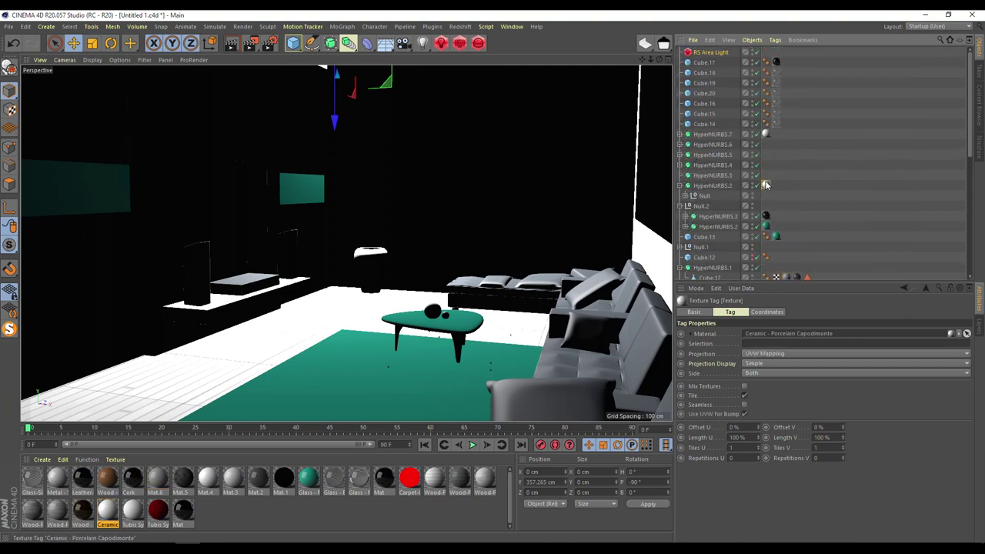
- Expand HyperNURBS.4–.7 and inspect Cube.15's Tubis Synthetic - blue tag, the Null's tag and HyperNURBS.7's Ceramic tag
left_click(681, 165)
left_click(785, 185)
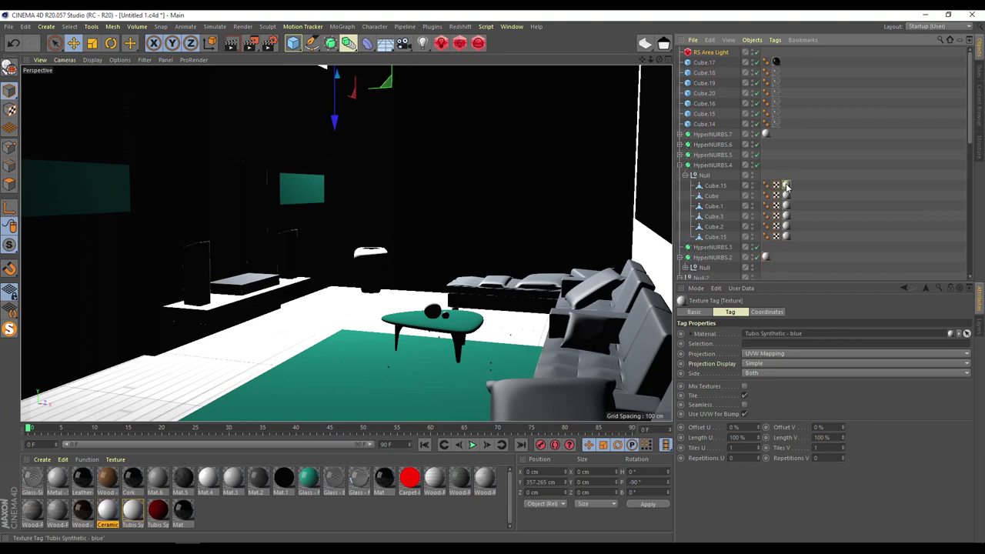
left_click(680, 154)
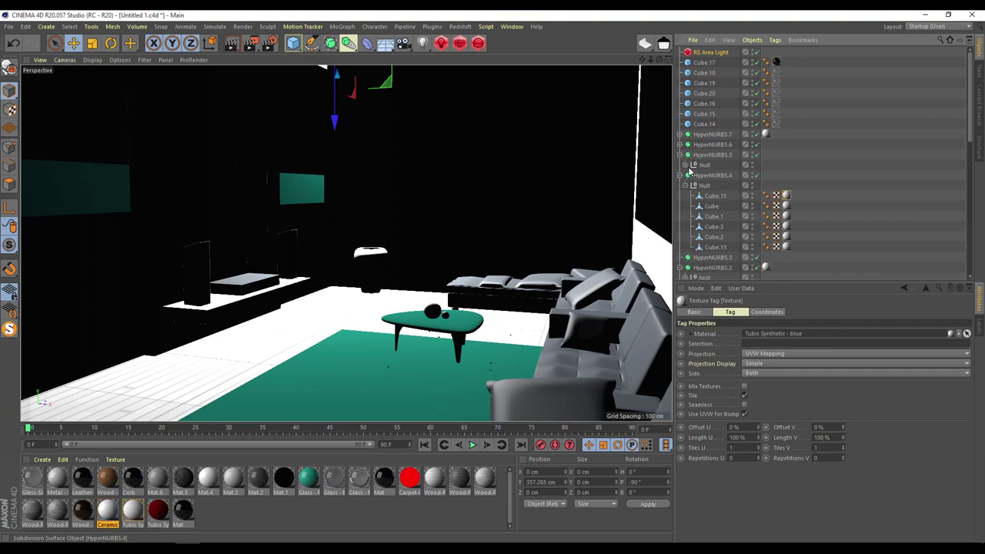
left_click(680, 144)
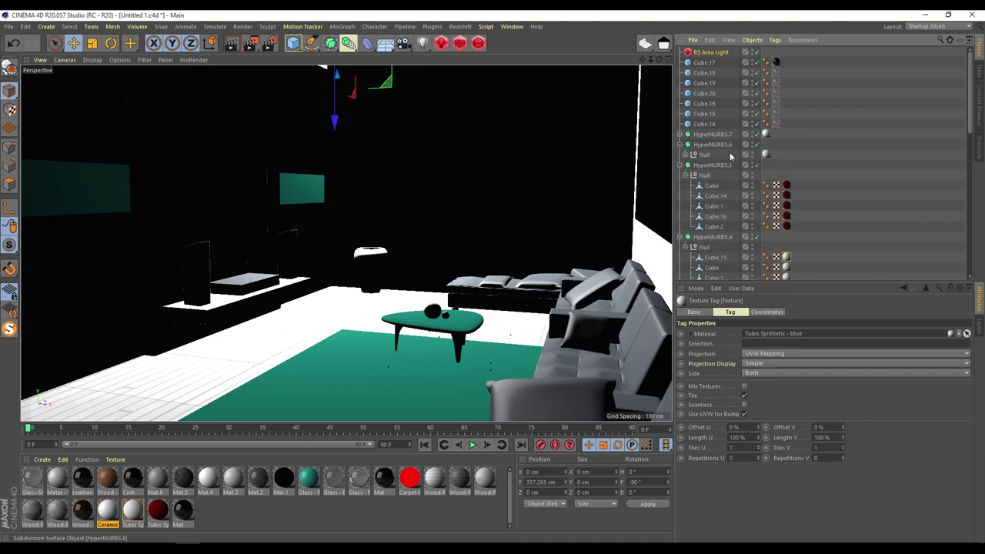
left_click(765, 155)
left_click(684, 155)
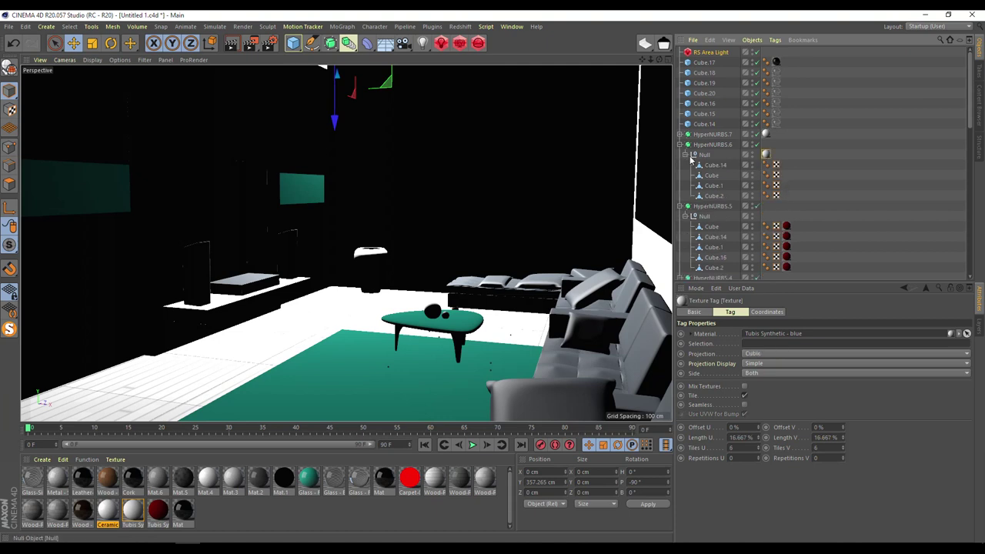
left_click(681, 135)
left_click(765, 135)
scroll(727, 163, "down", 4)
scroll(730, 173, "down", 4)
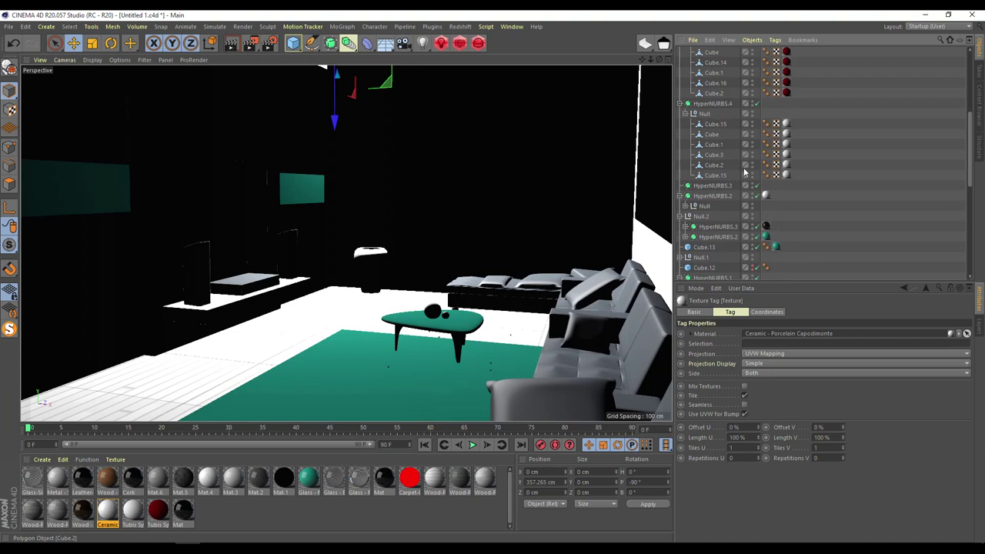
- Review the texture tags on HyperNURBS.2 (Ceramic), Cube.10, Cube.8, Cube.6, Plane.2 (Mat.1) and Plane
left_click(786, 144)
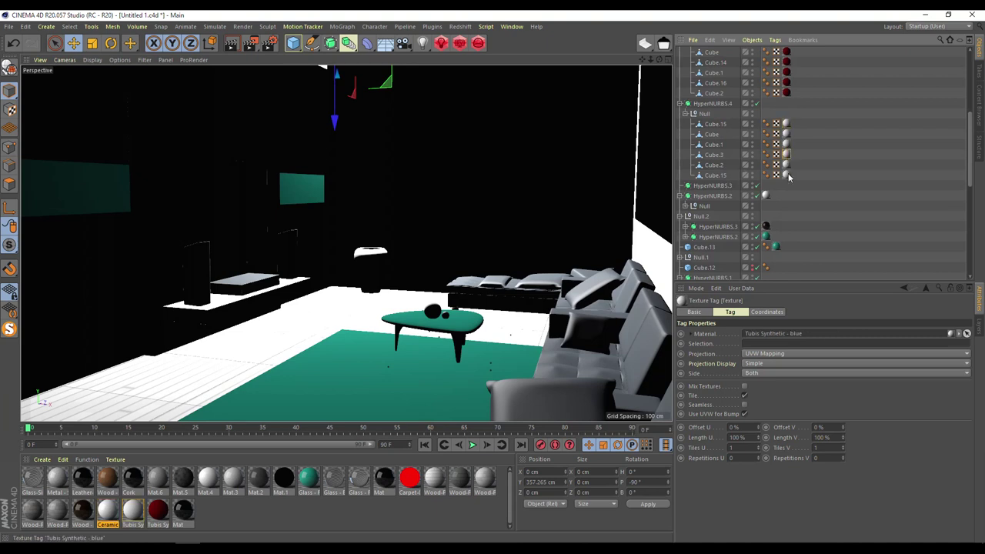
left_click(766, 196)
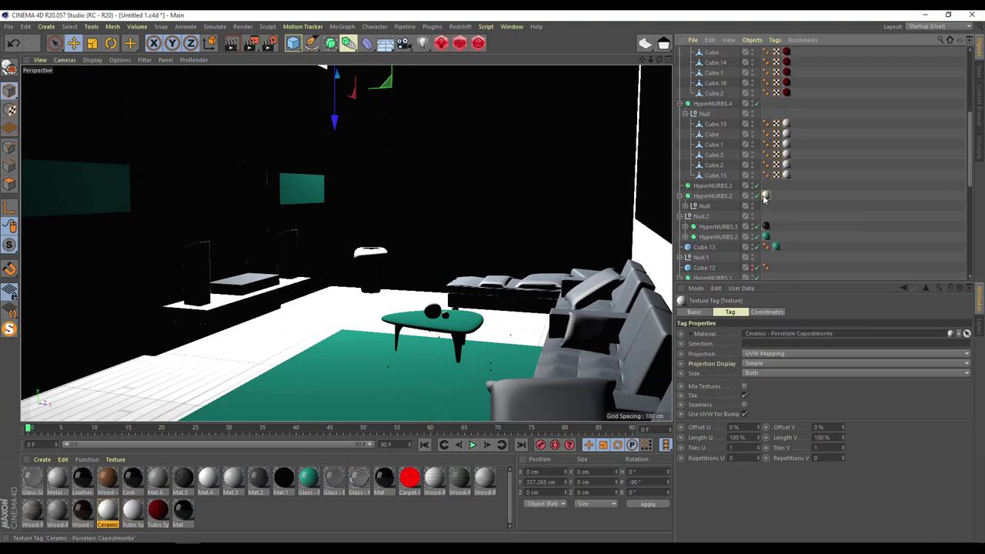
scroll(765, 199, "down", 6)
left_click(776, 207)
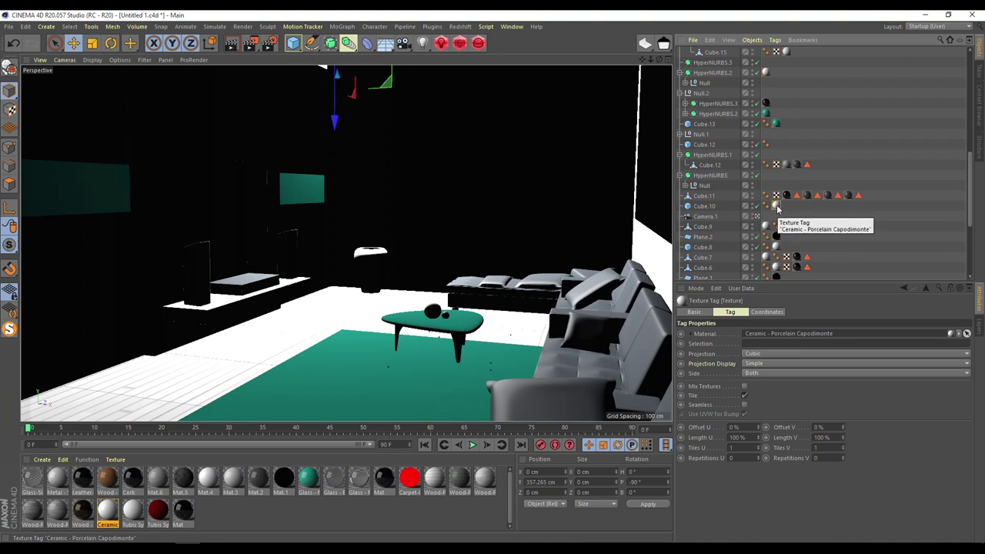
left_click(776, 247)
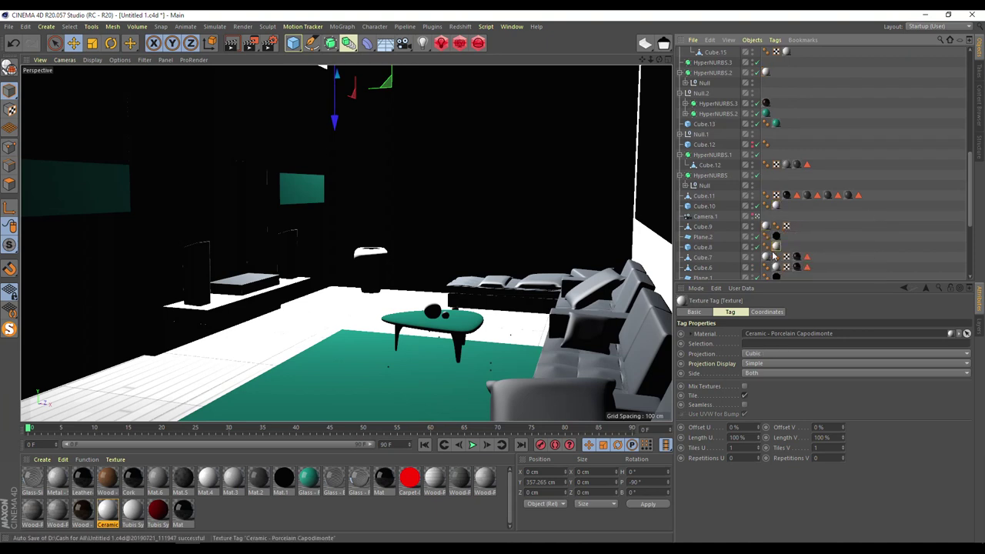
left_click(775, 267)
scroll(775, 267, "down", 6)
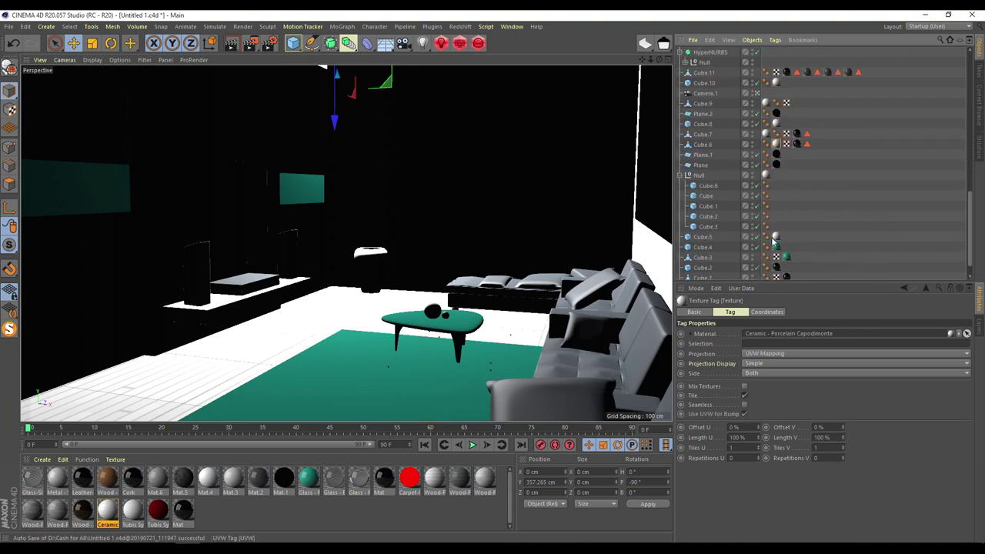
left_click(776, 114)
left_click(776, 165)
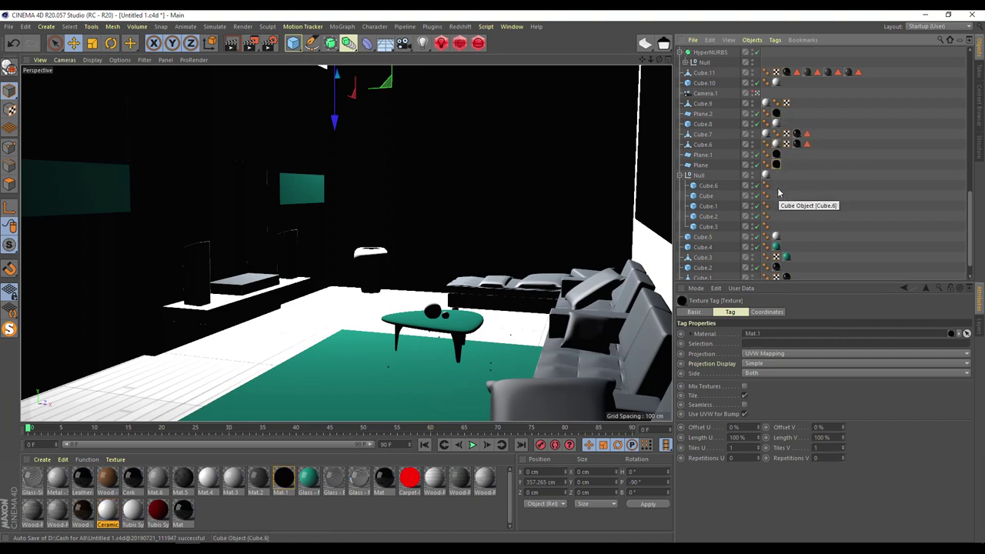
- Check Cube.5's Ceramic tag and Cube.2's Phong and material tags, ending on Floor's Wood-Parquet-05 tag
left_click(776, 238)
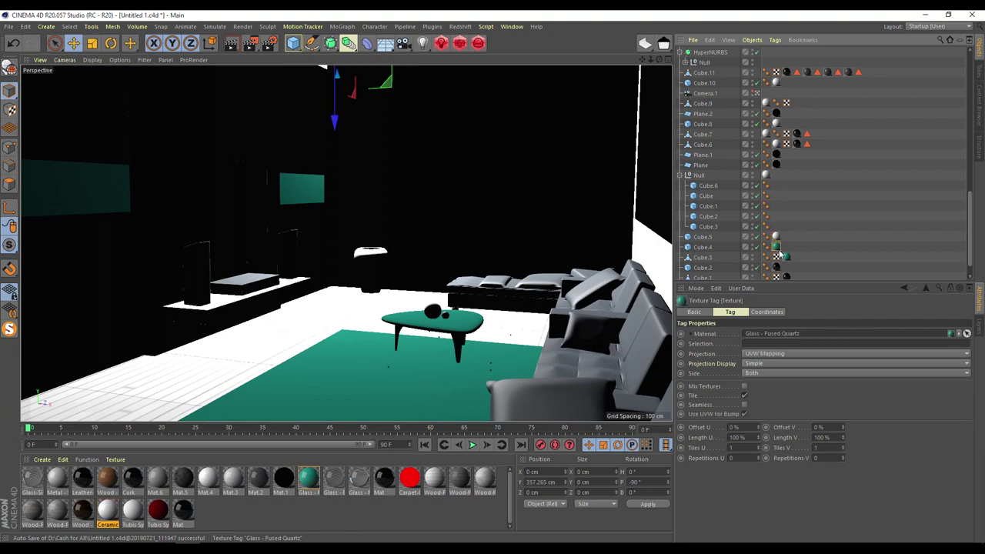
left_click(766, 267)
scroll(774, 269, "down", 1)
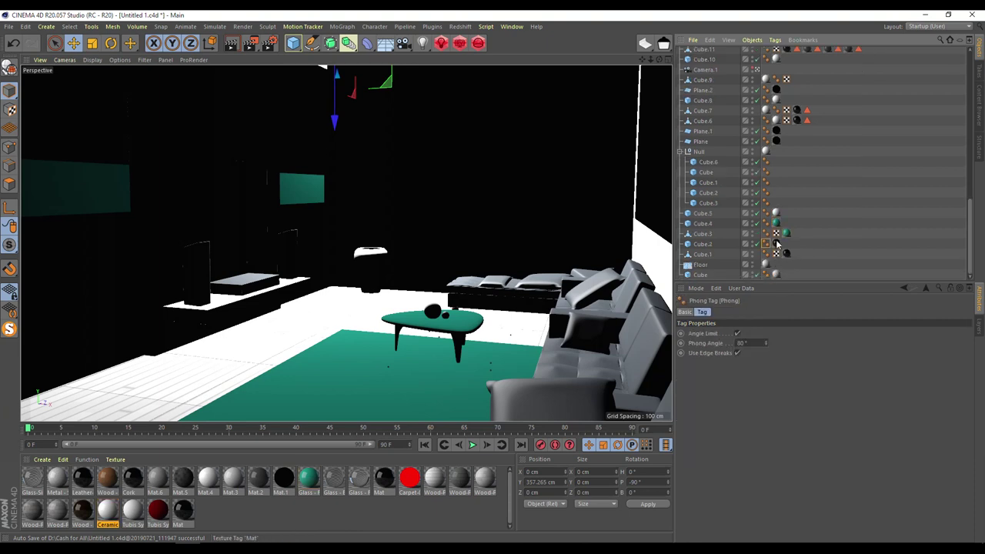
left_click(776, 244)
left_click(765, 264)
scroll(735, 198, "up", 10)
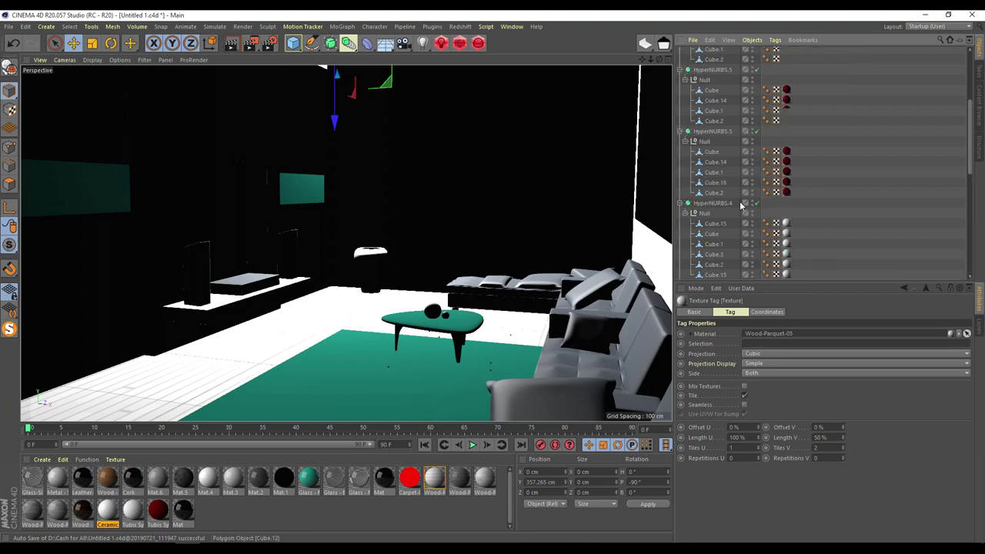
- Run Remove Unused Materials from the Material Manager's right-click menu, leaving Glass, Metal, Leather, Wood, Ceramic and Tubis
left_click(58, 479)
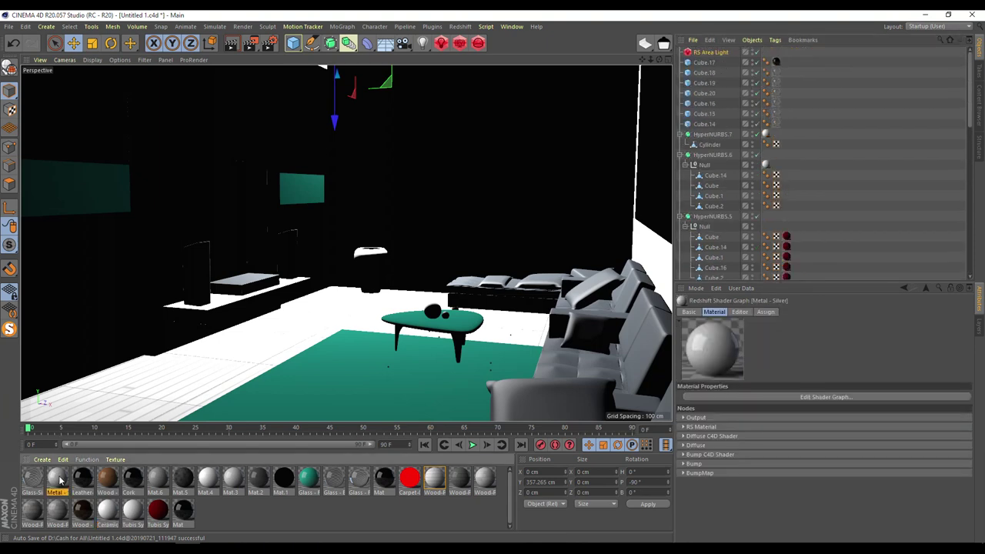
left_click(33, 480)
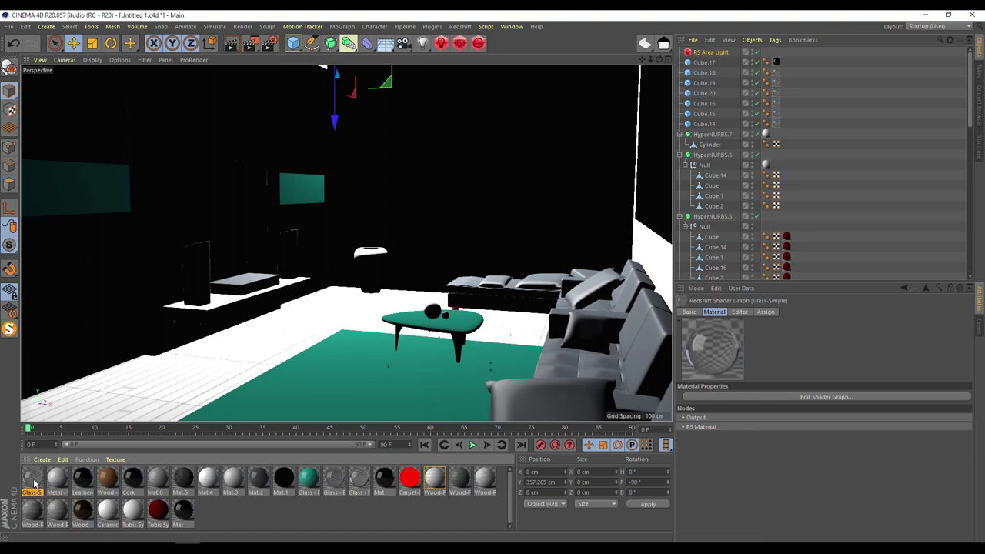
right_click(34, 481)
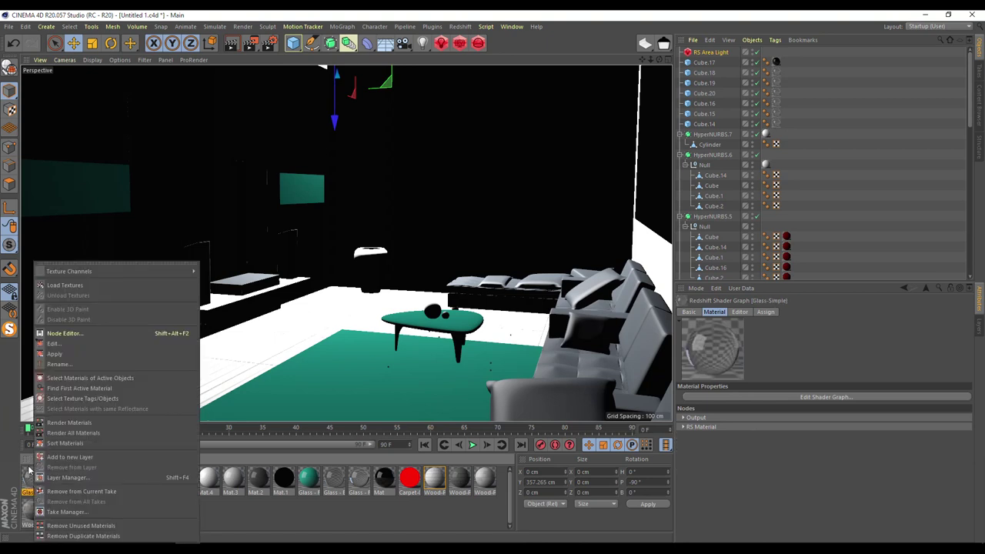
left_click(121, 530)
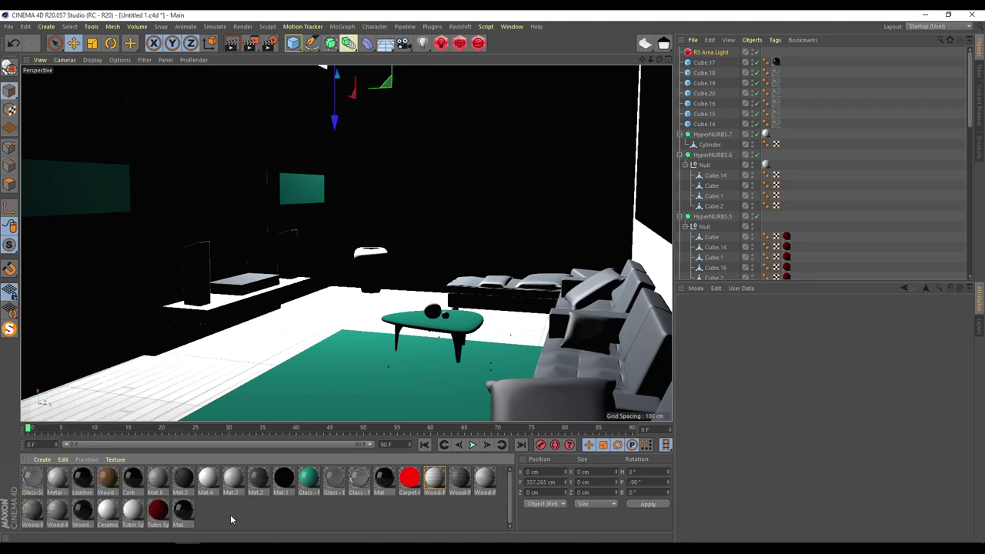
left_click(42, 459)
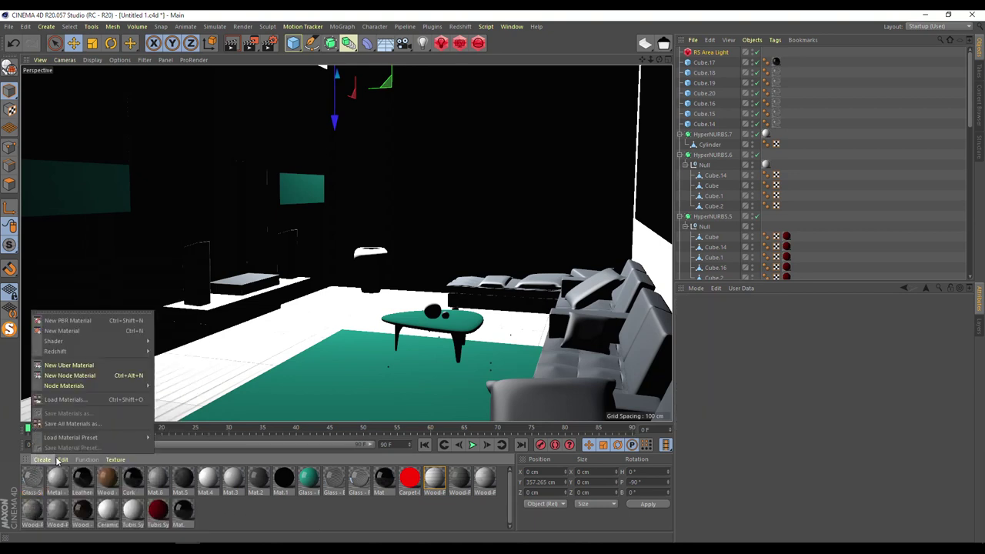
mouse_move(63, 461)
left_click(211, 519)
right_click(184, 511)
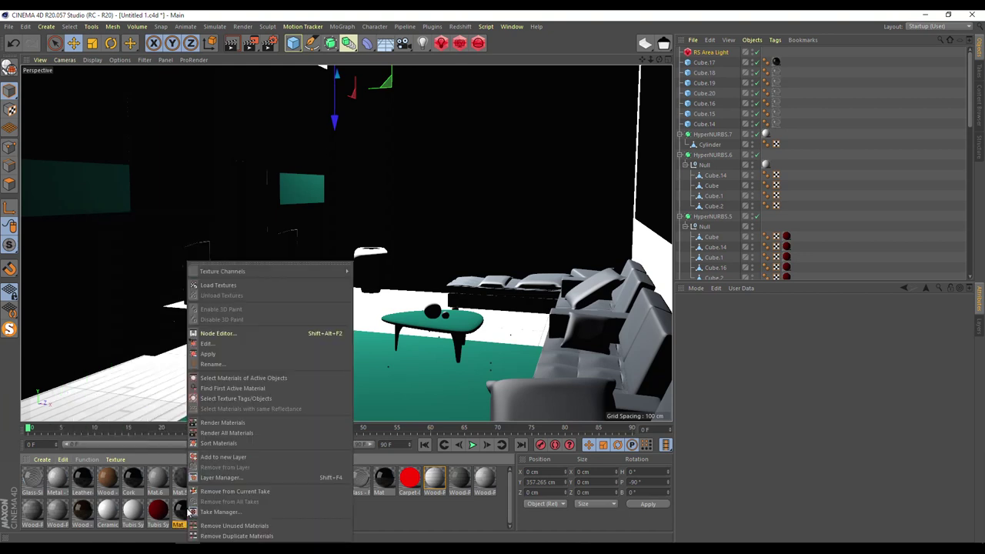
left_click(235, 525)
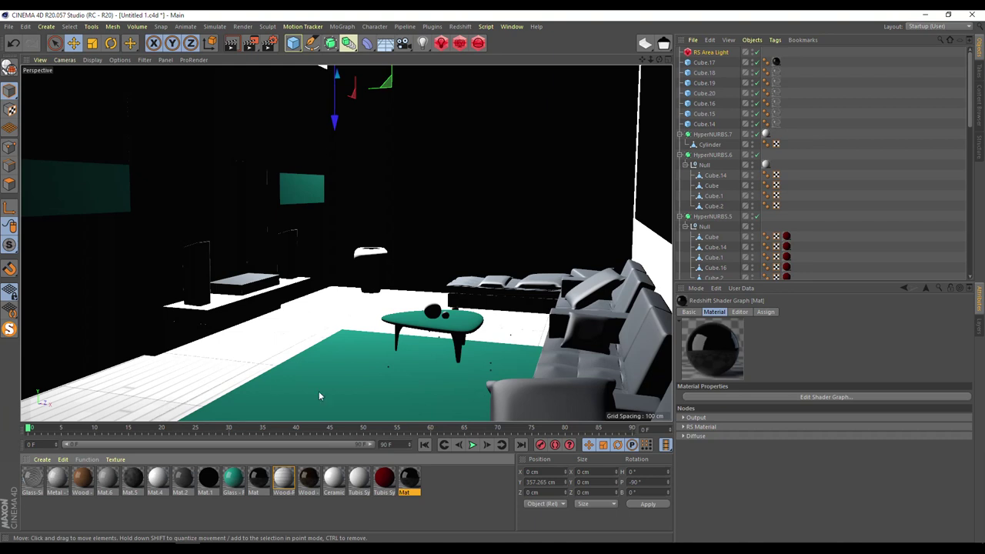
- Select the Metal - Silver material and recheck the Floor and Cube.5 Ceramic texture tags
scroll(780, 168, "down", 15)
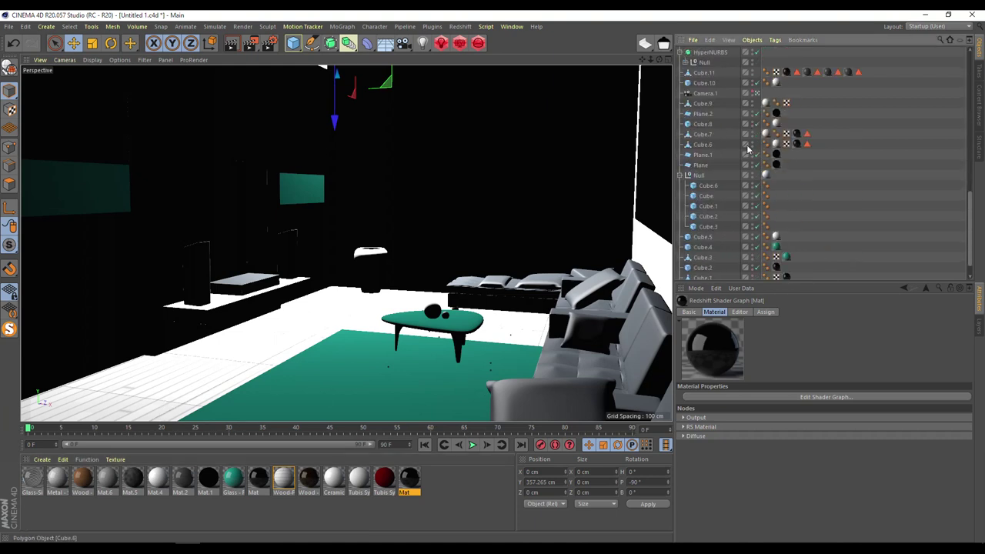
left_click(57, 477)
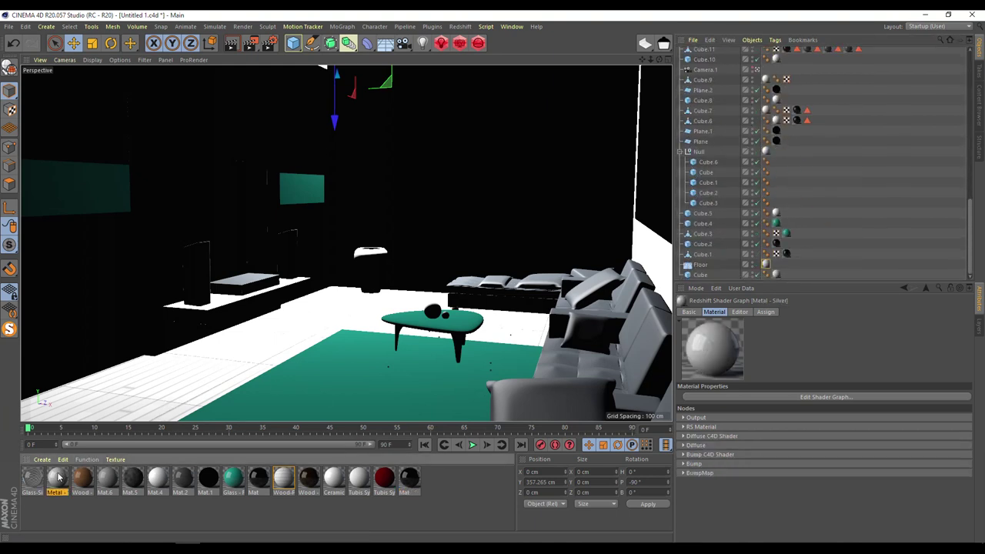
left_click(767, 265)
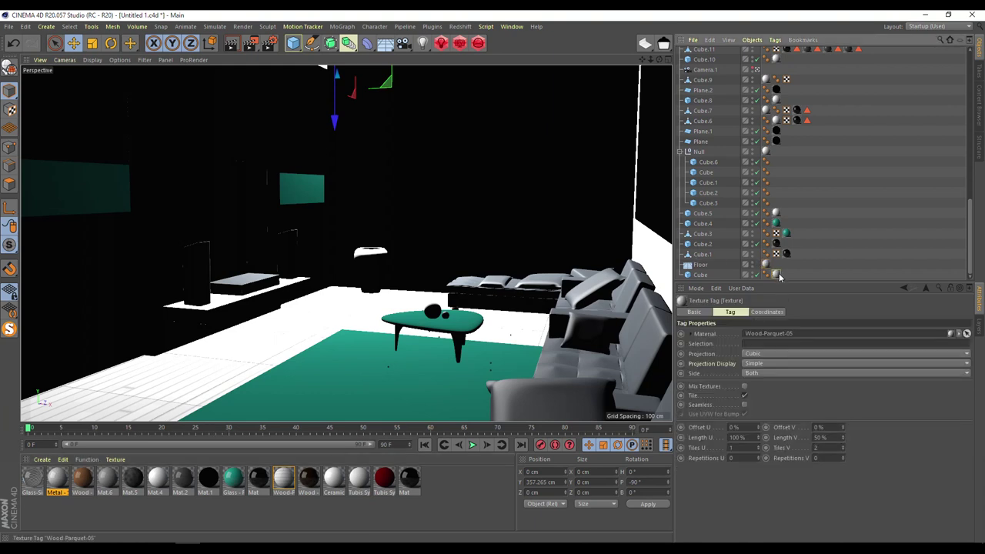
left_click(776, 274)
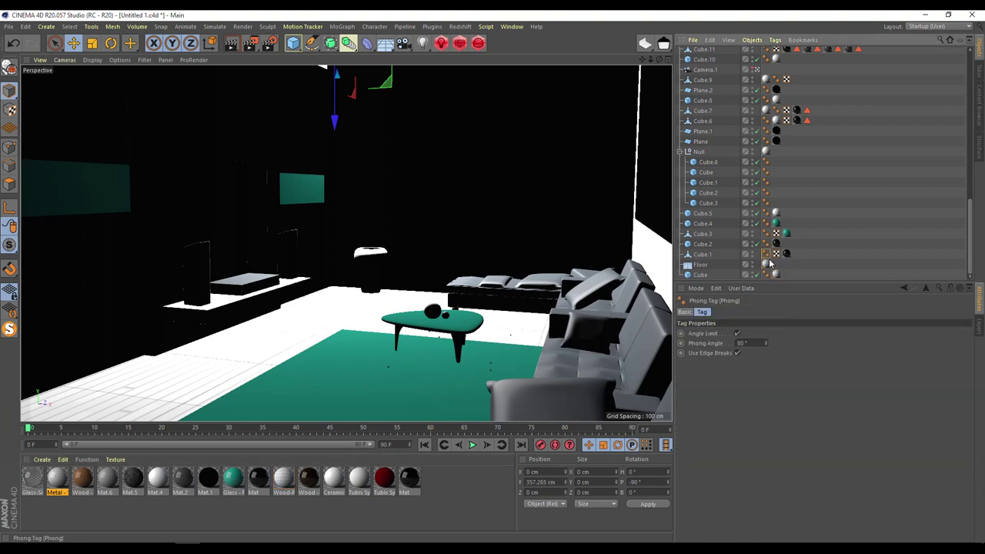
left_click(776, 213)
scroll(775, 216, "up", 5)
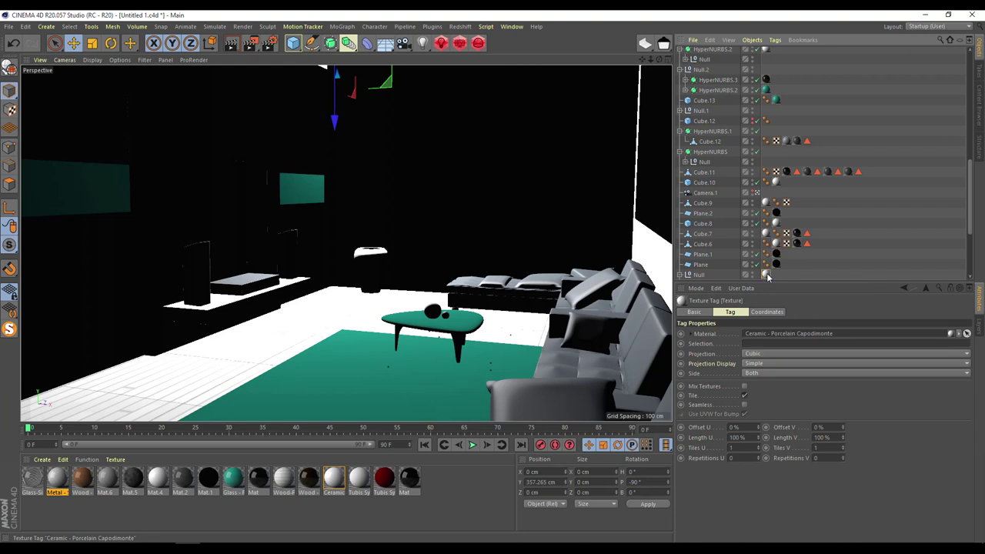
scroll(774, 154, "down", 5)
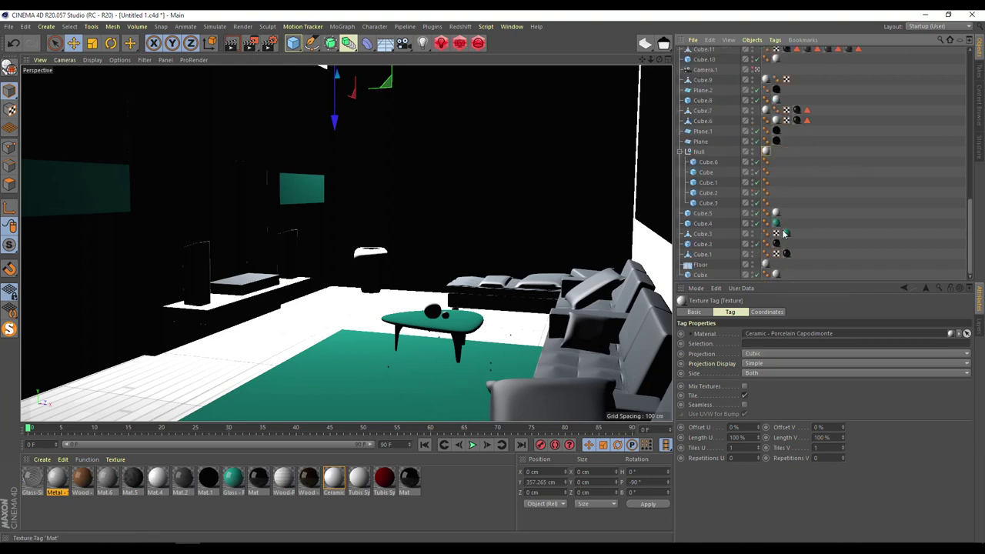
- Check the materials on Plane, Cube.6, Cube.7 (Mat and Ceramic), Plane.2, Cube.9 and Cube.10
left_click(776, 142)
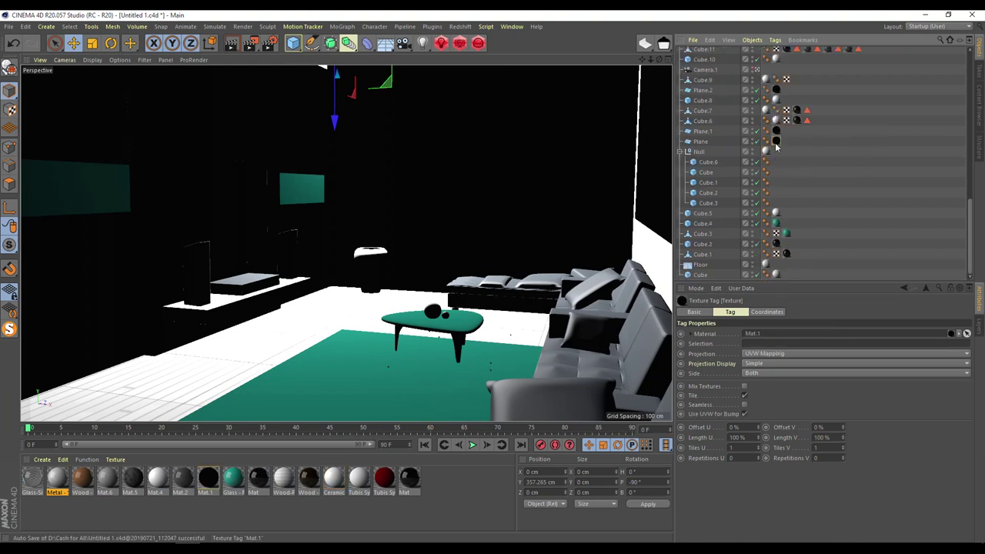
left_click(776, 121)
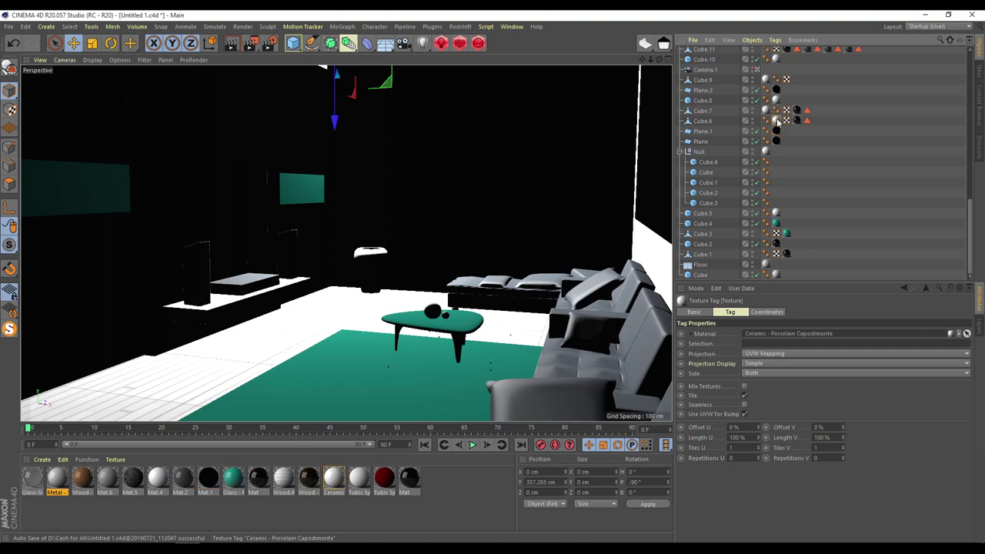
left_click(797, 112)
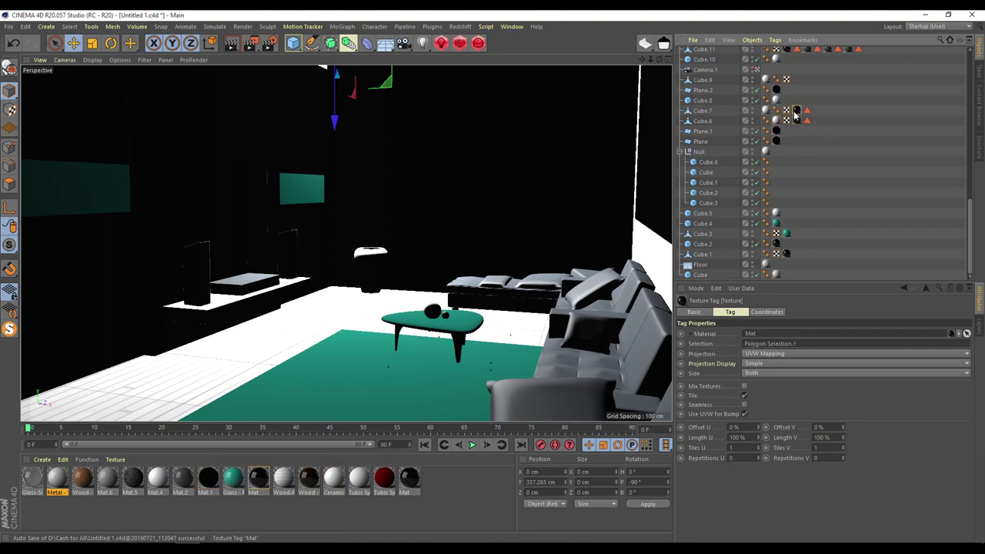
left_click(767, 112)
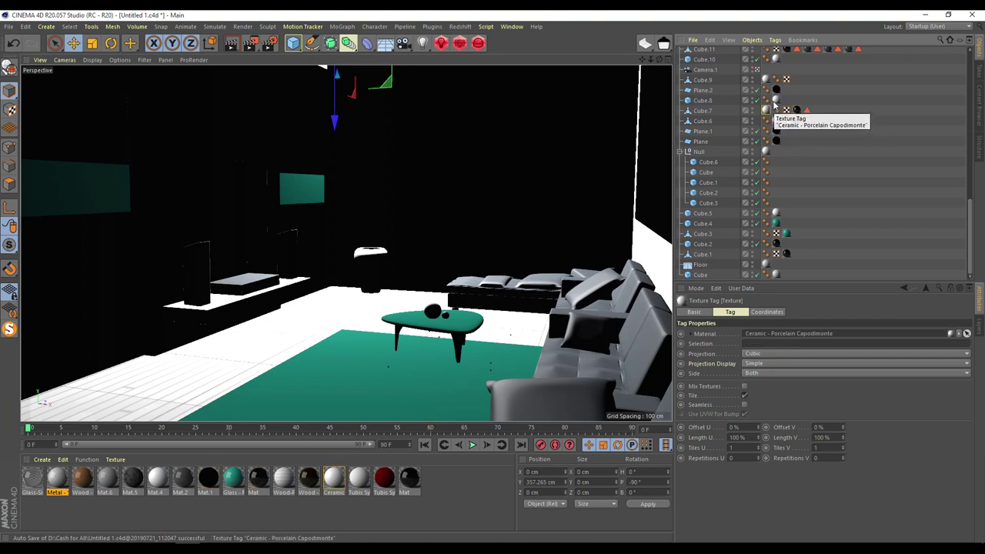
left_click(777, 90)
left_click(766, 79)
left_click(776, 59)
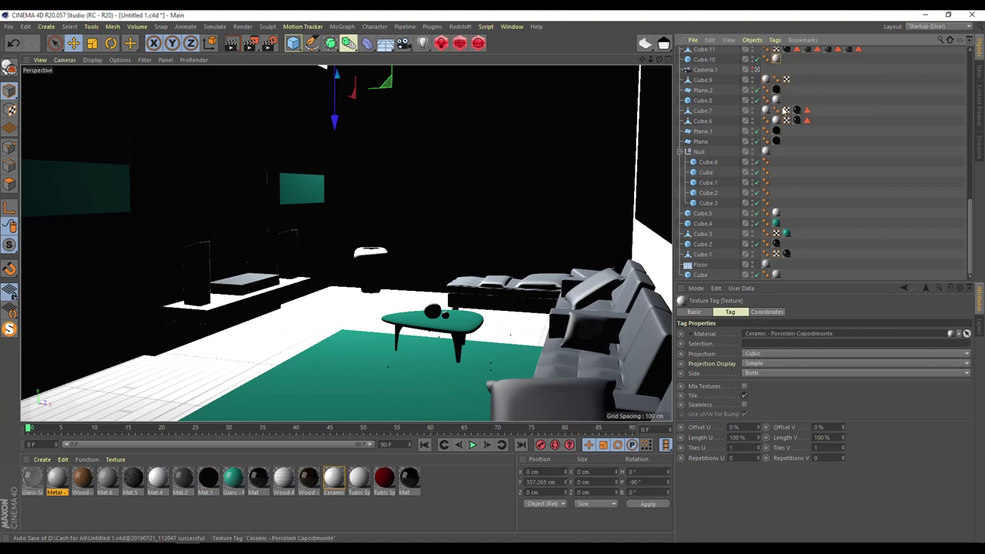
scroll(787, 153, "up", 4)
- Inspect the Cube.11 Mat.2, Cube.12 Mat.6 and Mat.2, Cube.13 Glass - Fused Quartz and Ceramic tags
left_click(807, 171)
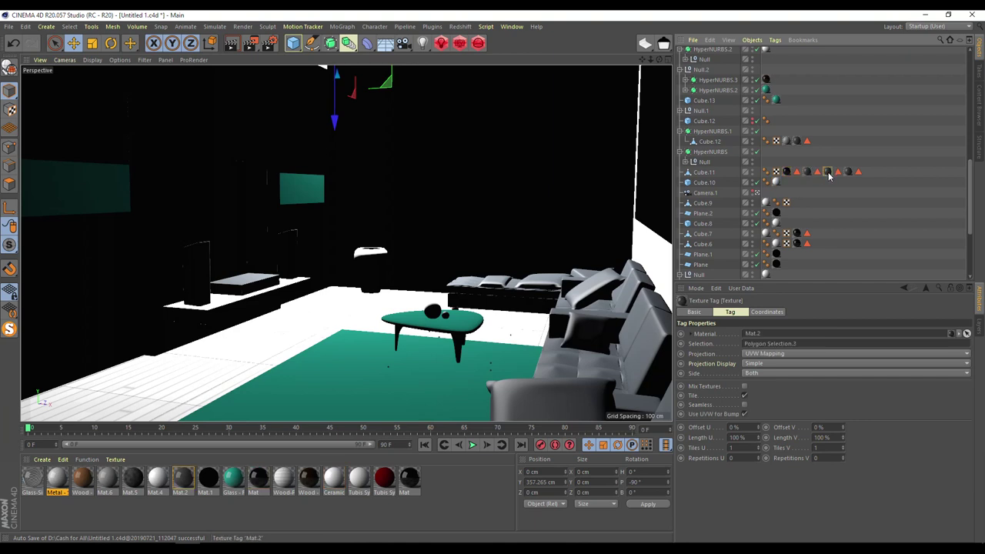
left_click(787, 141)
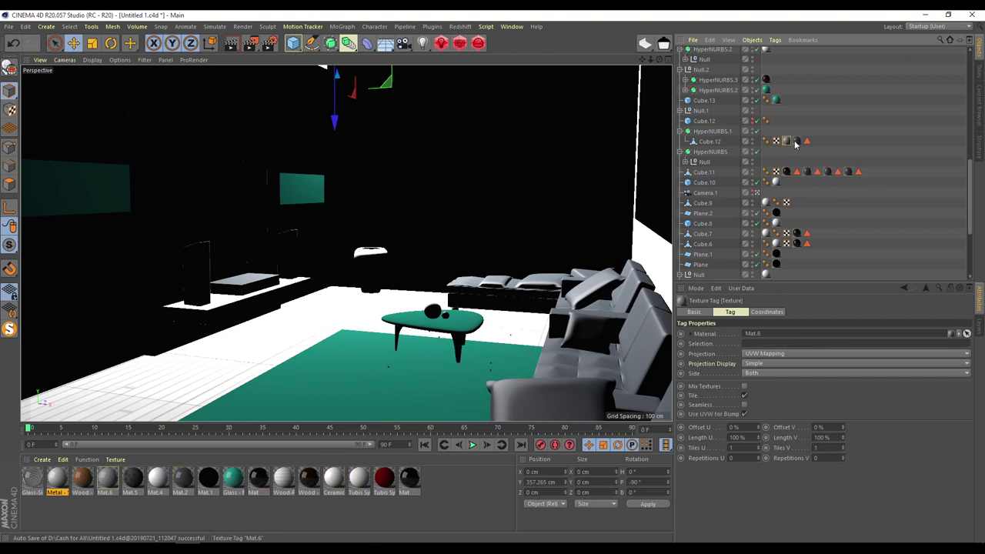
left_click(796, 142)
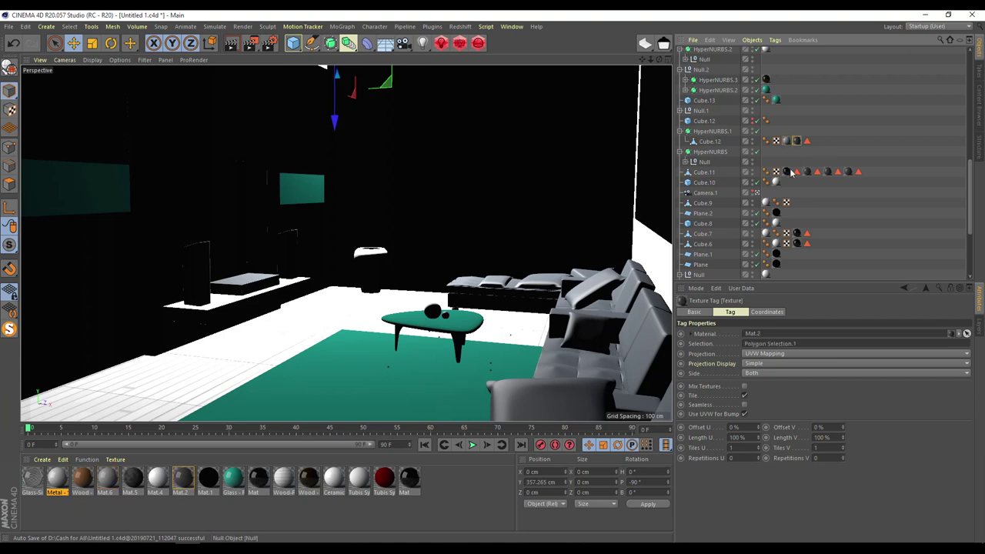
scroll(792, 165, "up", 2)
left_click(776, 162)
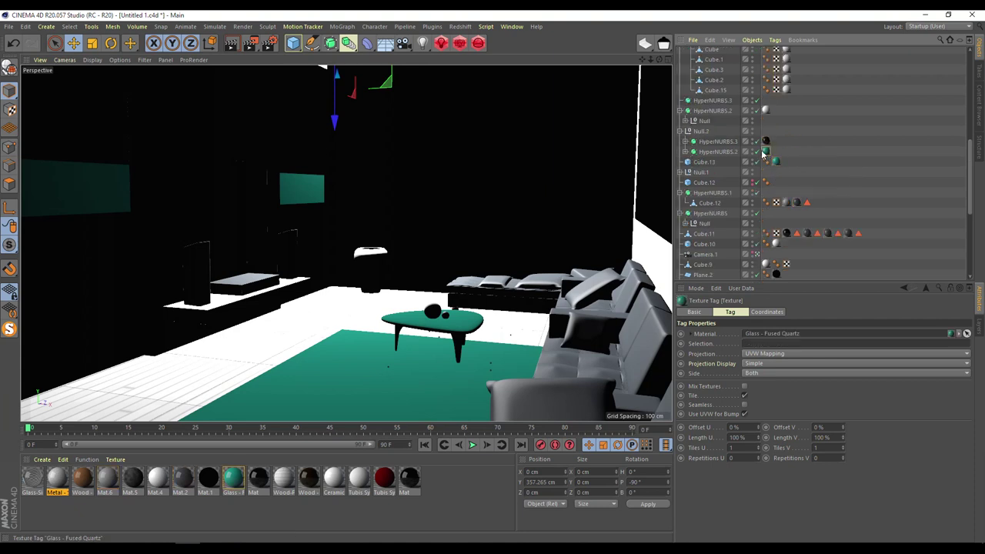
left_click(766, 142)
left_click(765, 110)
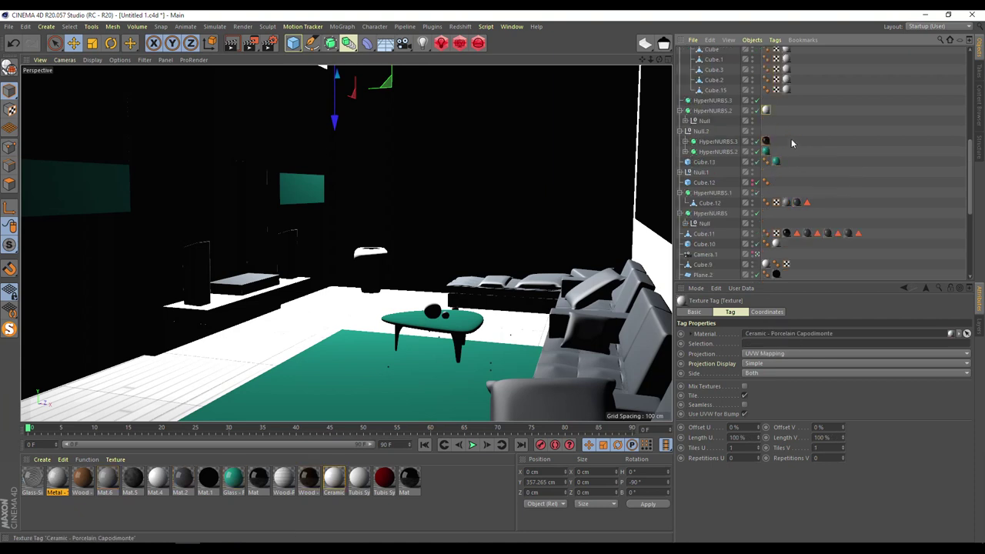
scroll(805, 152, "up", 4)
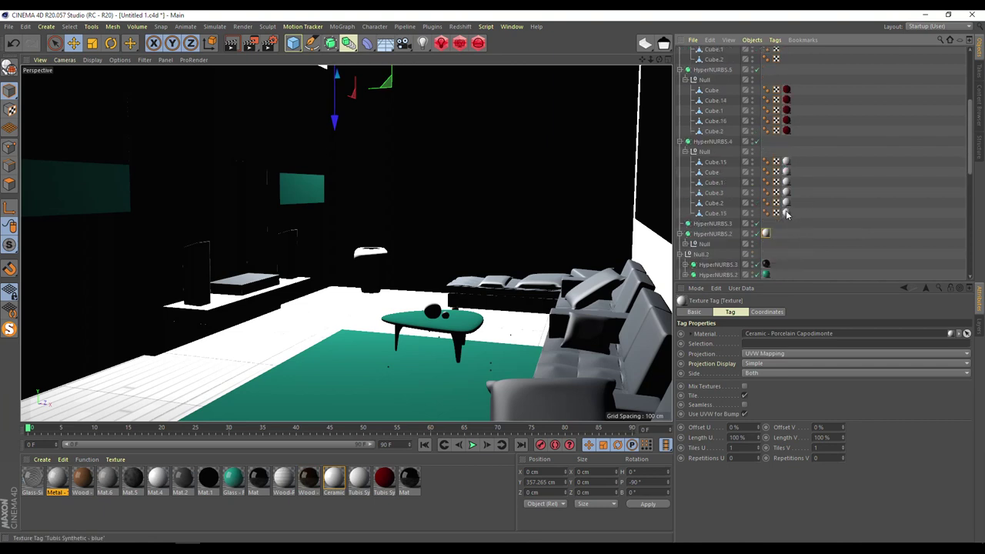
- Expand the Null under HyperNURBS.2 and select Sphere.1, which carries the Metal - Silver tag
left_click(684, 244)
left_click(775, 265)
left_click(718, 264)
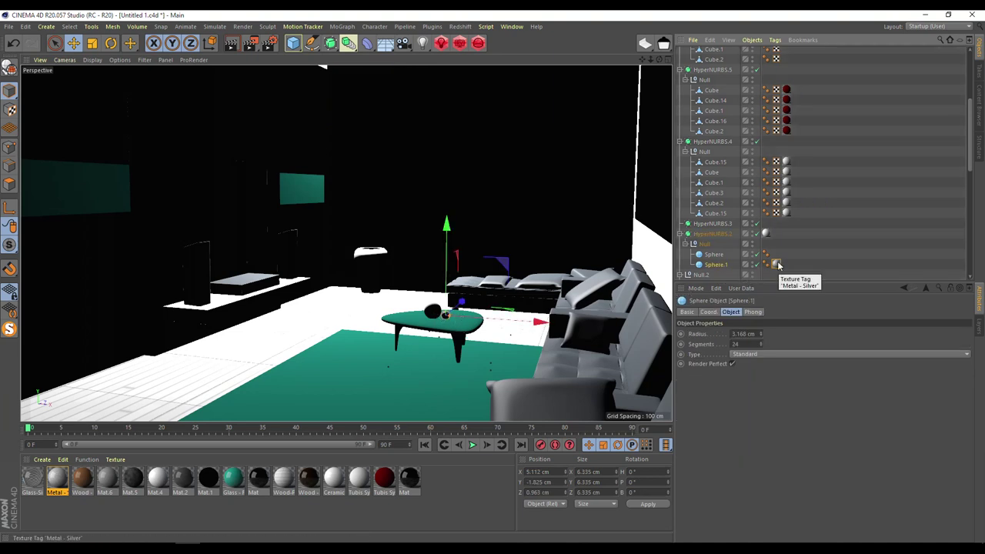
- Render the scene in Redshift (3.33 s), then close the RenderView to return to the perspective view
left_click(441, 42)
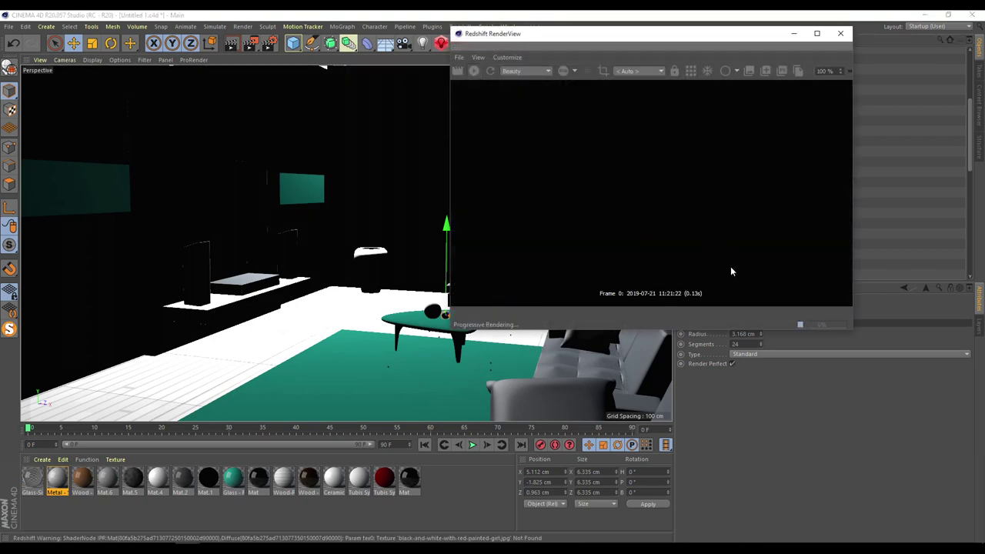
left_click_drag(715, 33, 327, 60)
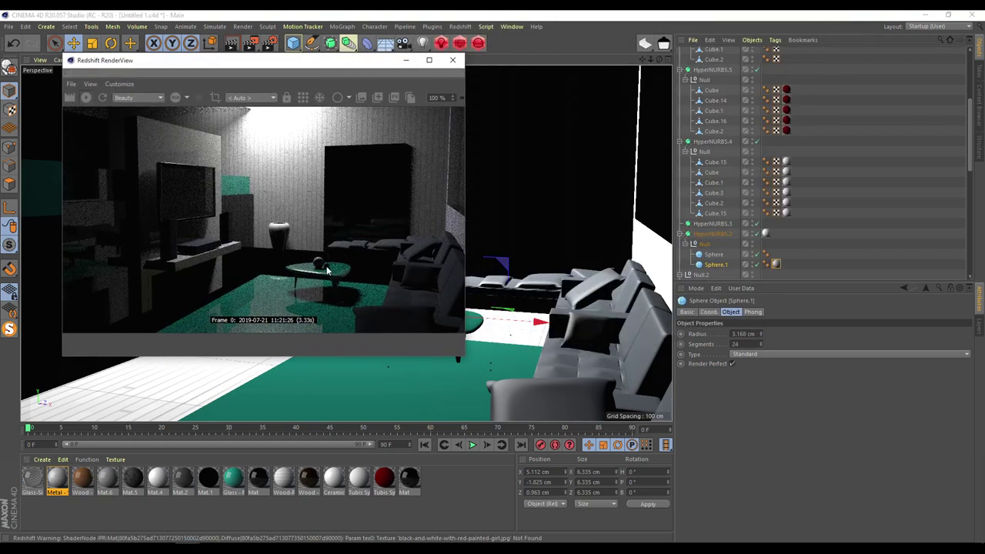
left_click(453, 60)
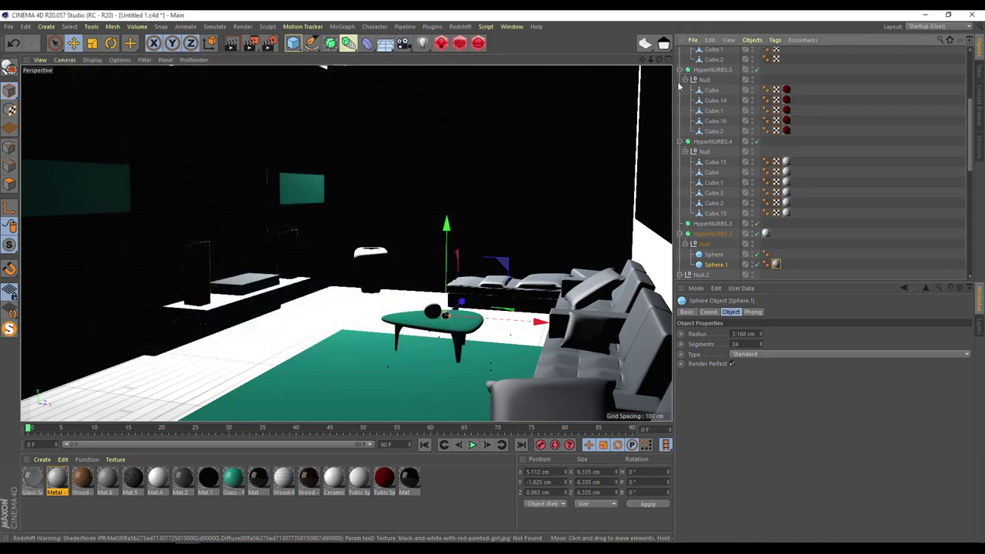
scroll(728, 192, "down", 6)
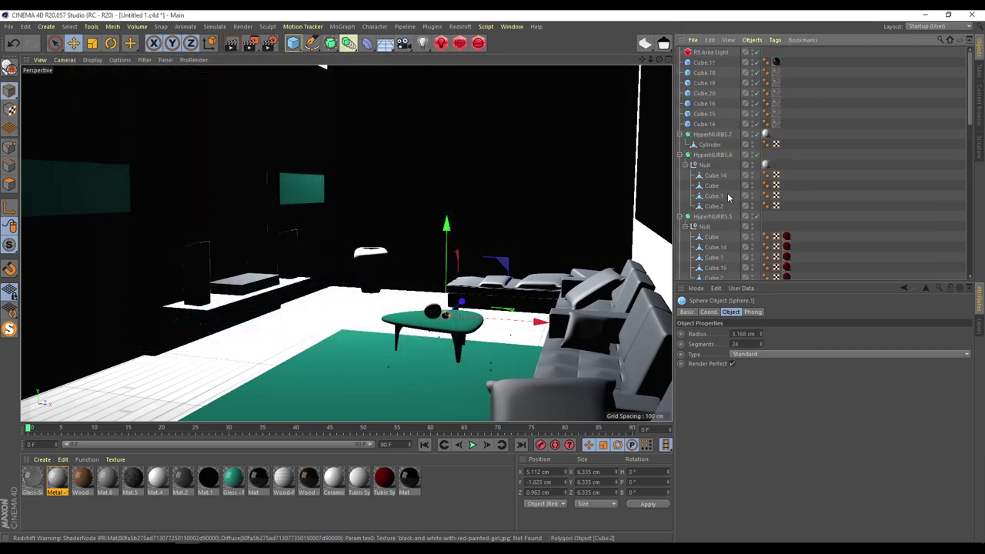
- Frame the two spheres on the teal table and open Metal - Silver in the Material Editor
left_click_drag(431, 262, 369, 261, "alt")
scroll(368, 262, "up", 10)
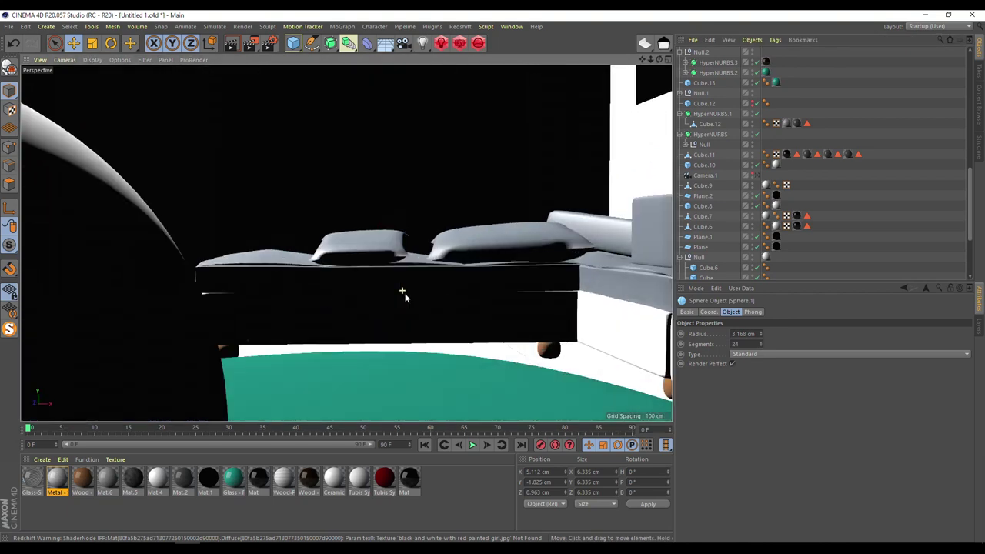
scroll(414, 331, "down", 3)
left_click_drag(658, 60, 535, 170)
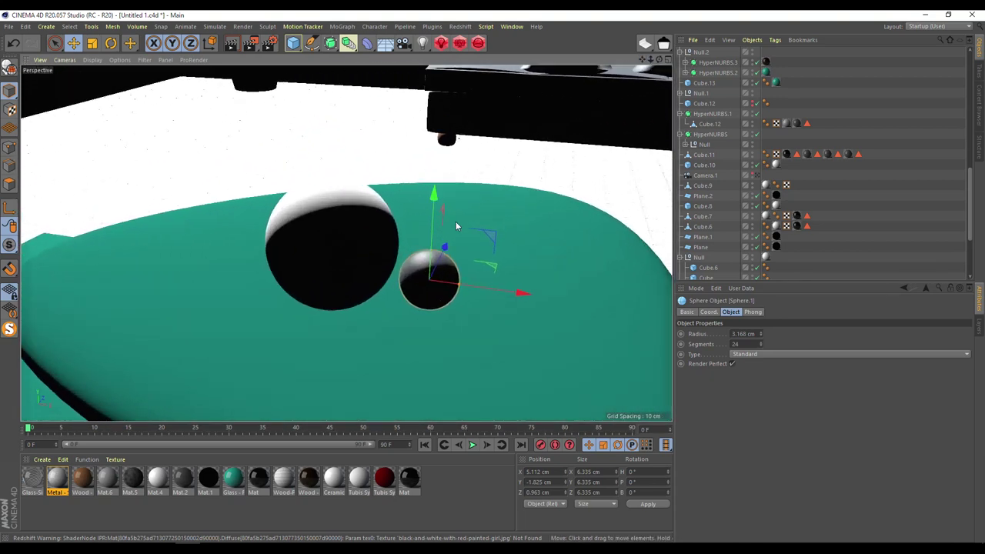
double_click(56, 479)
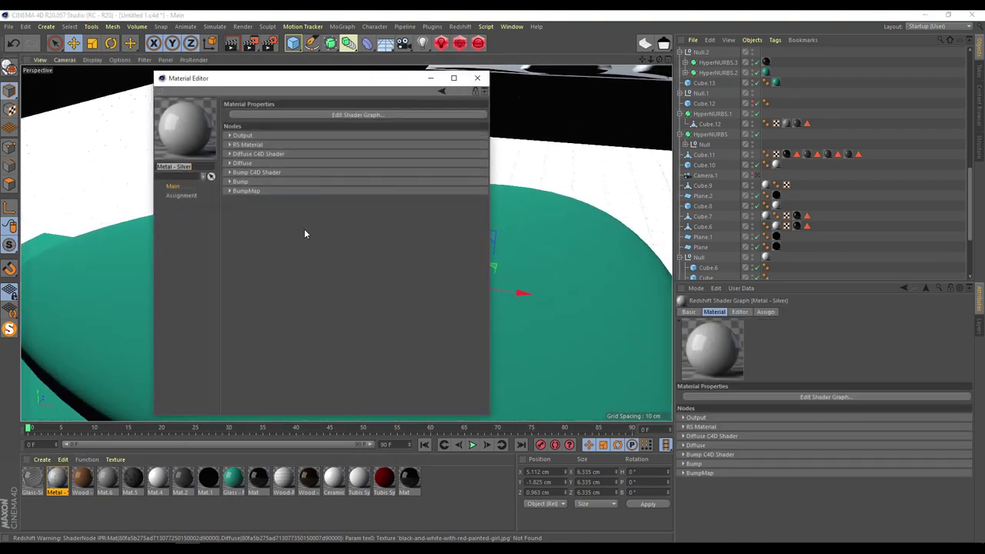
- Open the Metal - Silver shader graph and inspect its Bump and Diffuse C4D Shader nodes
left_click(331, 116)
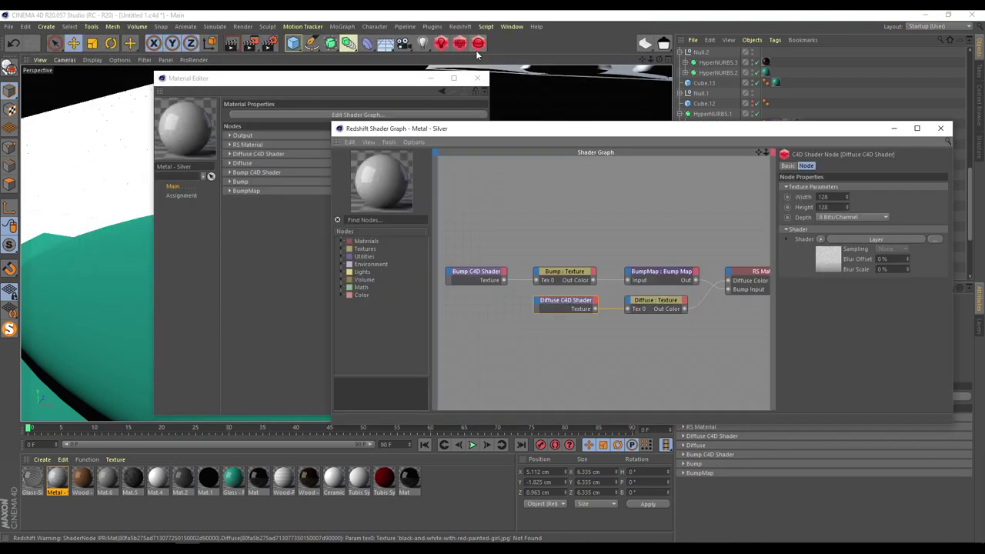
left_click(477, 78)
left_click_drag(452, 214, 690, 357)
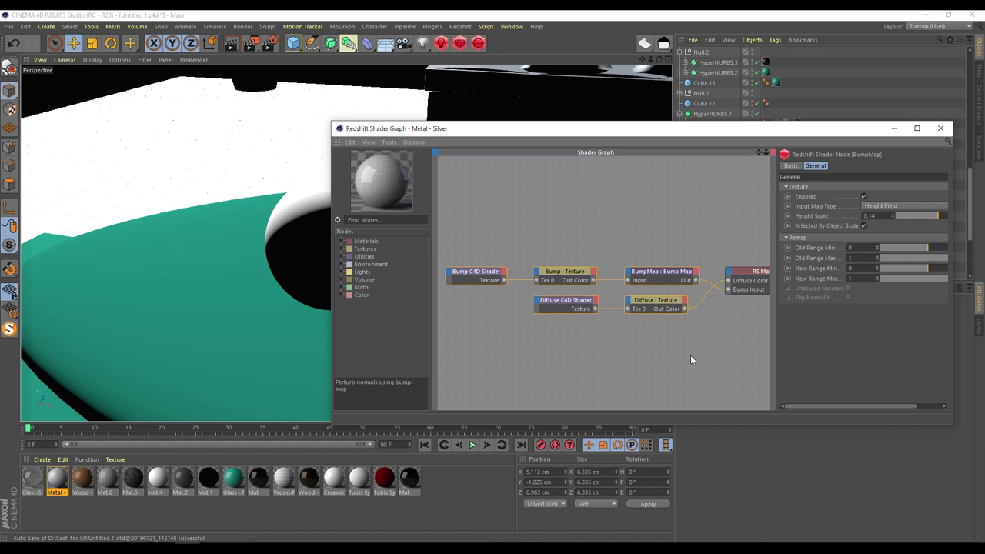
left_click(666, 356)
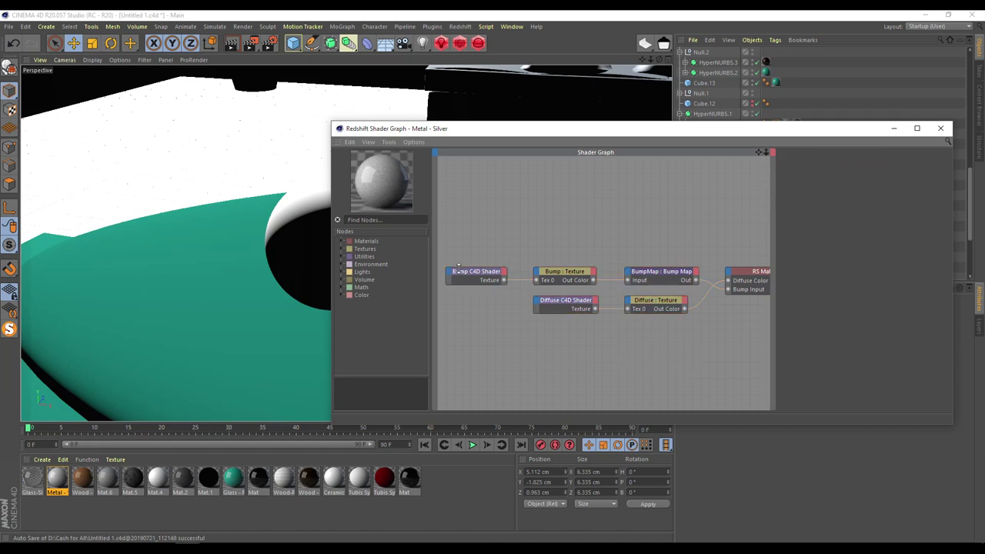
left_click(459, 268)
left_click(564, 307)
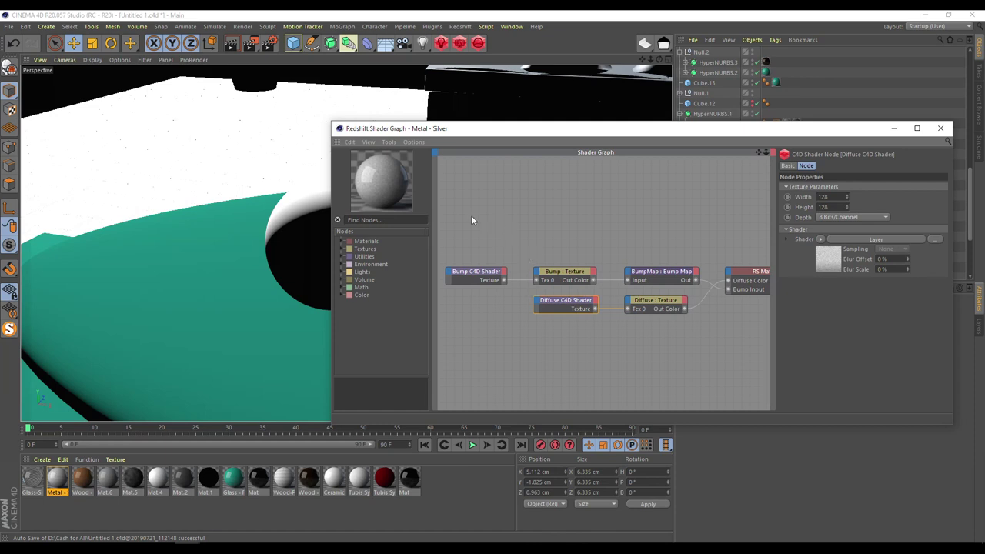
left_click_drag(463, 222, 530, 278)
left_click_drag(763, 153, 745, 202)
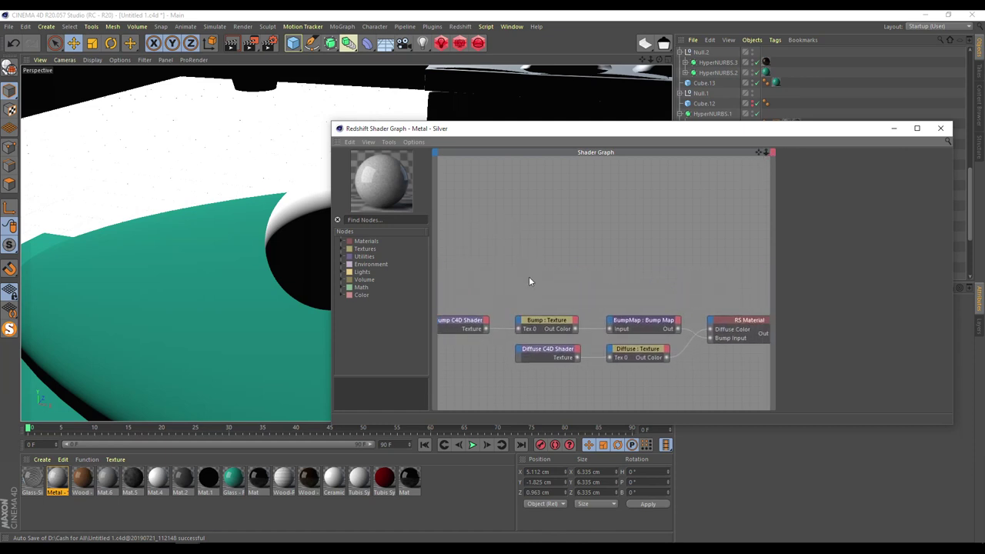
left_click(550, 351)
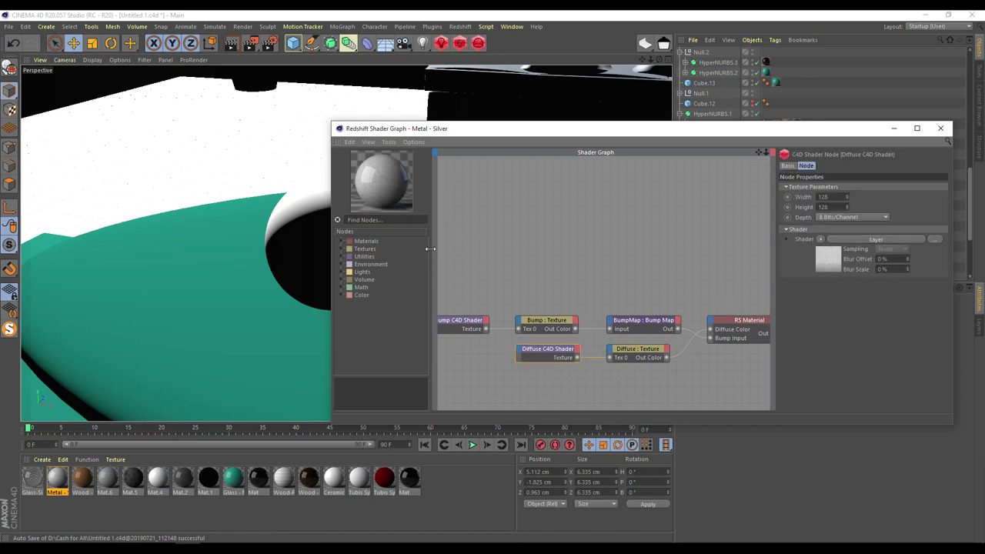
- Add RS Ramp and RS Noise nodes from the Textures category to the graph
left_click(343, 257)
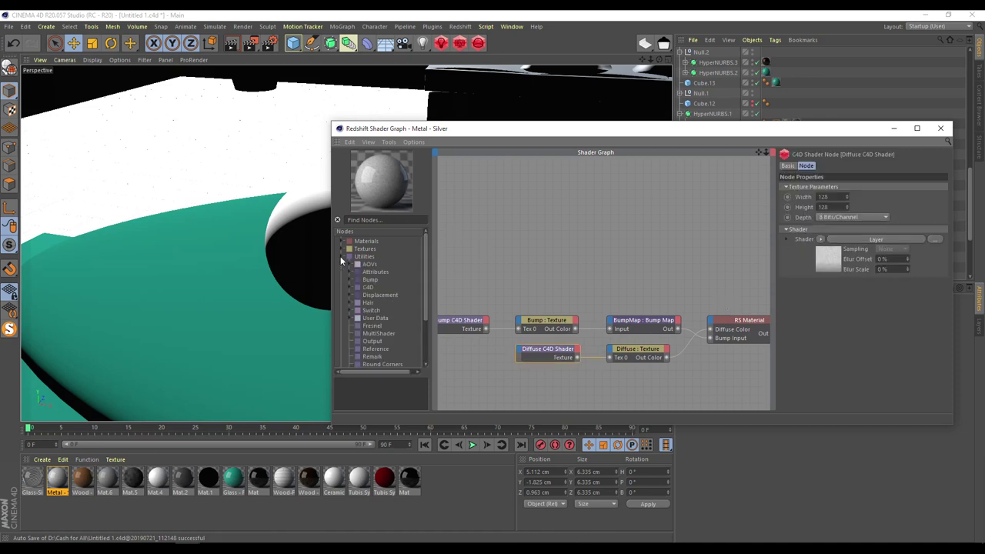
left_click(341, 241)
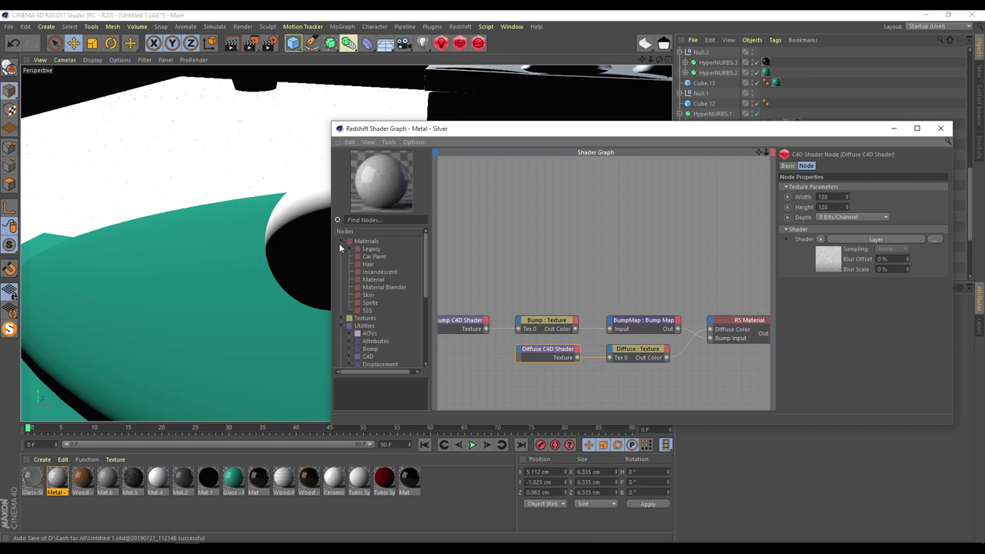
left_click(342, 319)
scroll(367, 300, "down", 3)
scroll(389, 277, "up", 3)
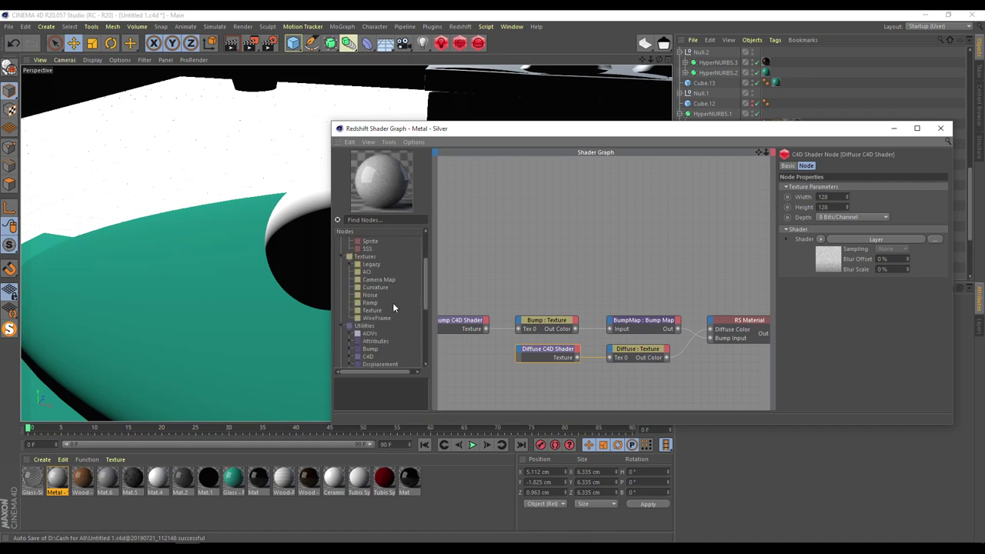
left_click_drag(370, 303, 523, 205)
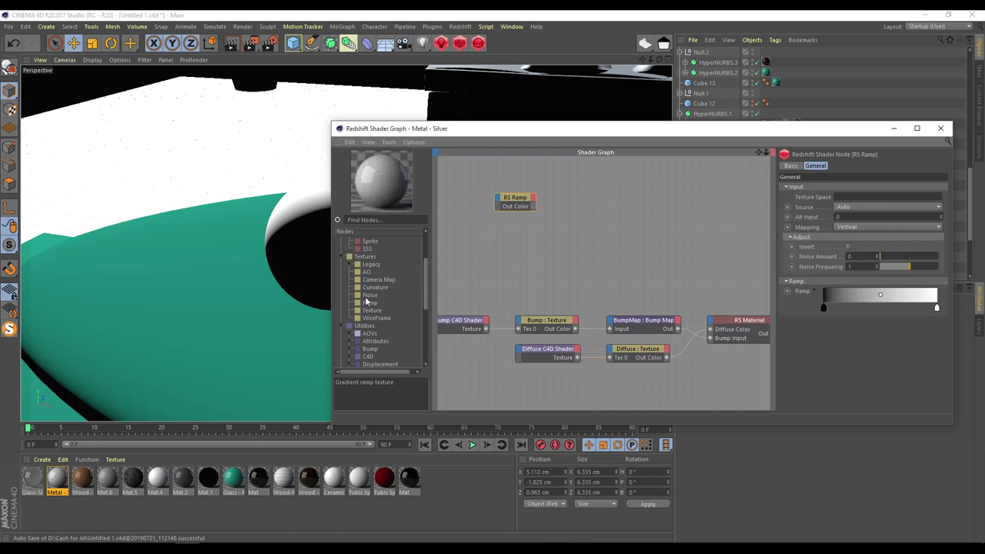
left_click_drag(370, 297, 514, 231)
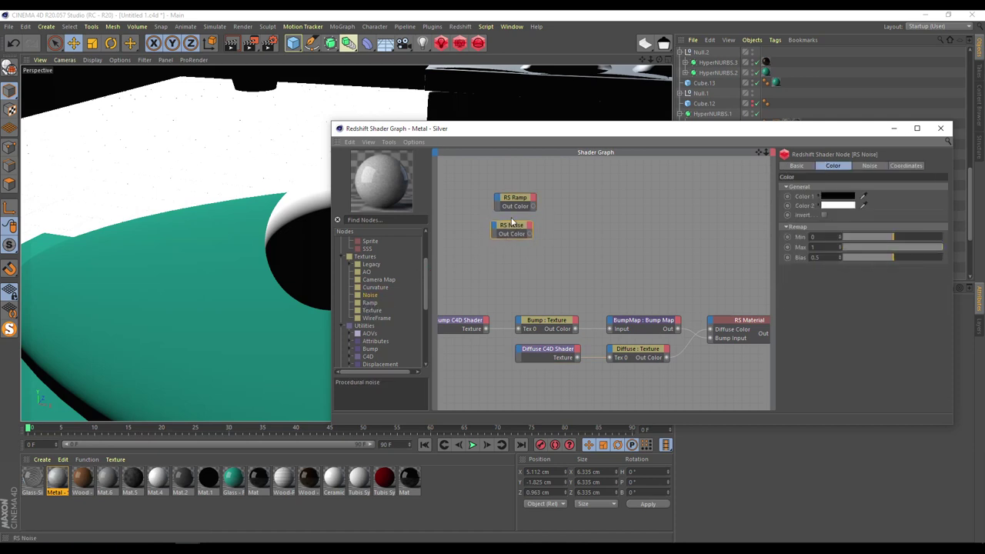
- Wire the RS Ramp output into the rightmost node
left_click(513, 200)
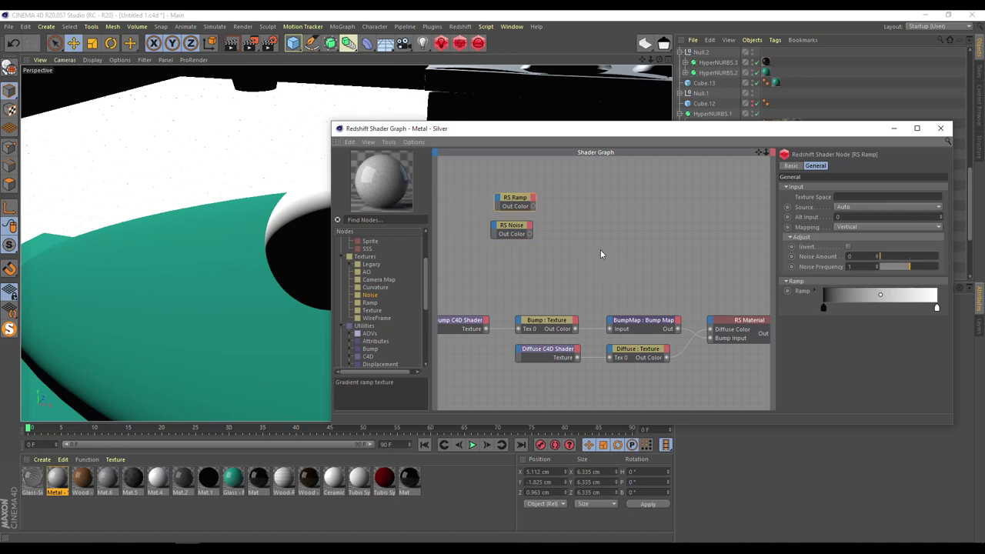
left_click_drag(758, 156, 671, 180)
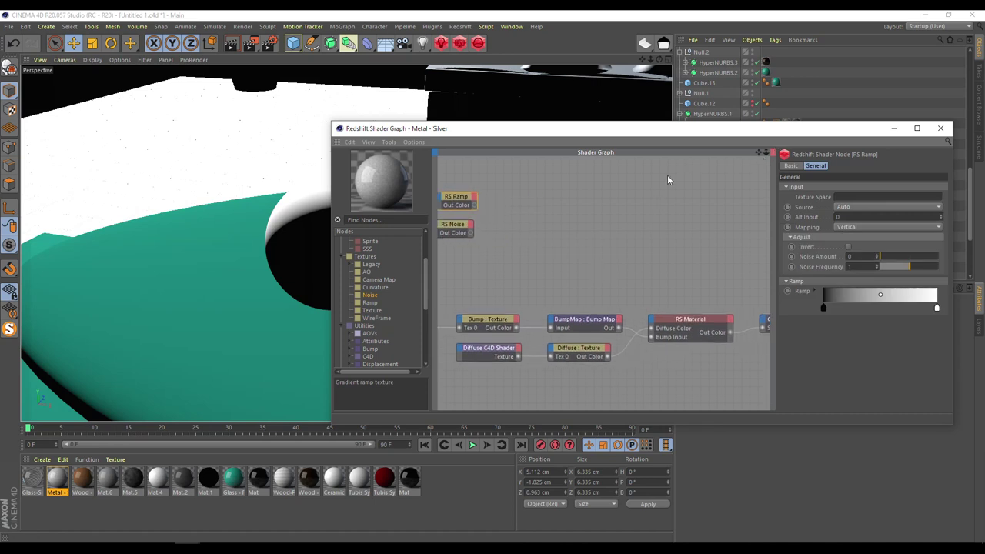
left_click_drag(475, 206, 765, 332)
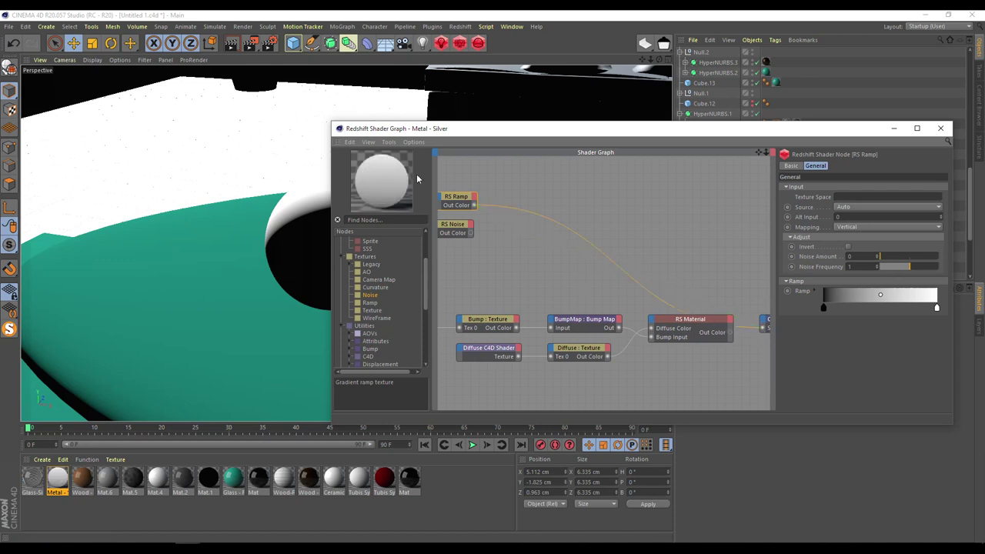
left_click(458, 224)
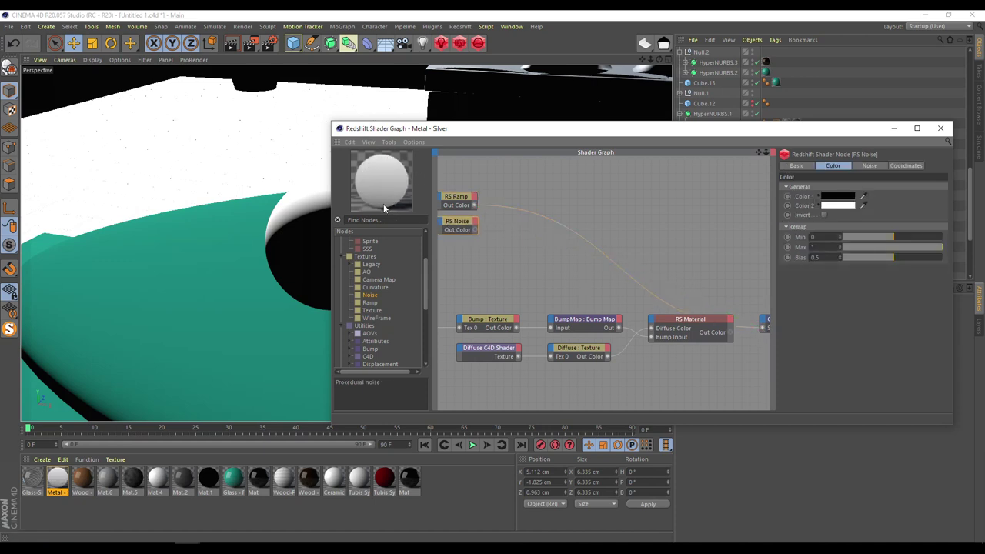
- Set the ramp source to UV Map, widen its black knot, and wire RS Noise into the rightmost node
left_click(452, 202)
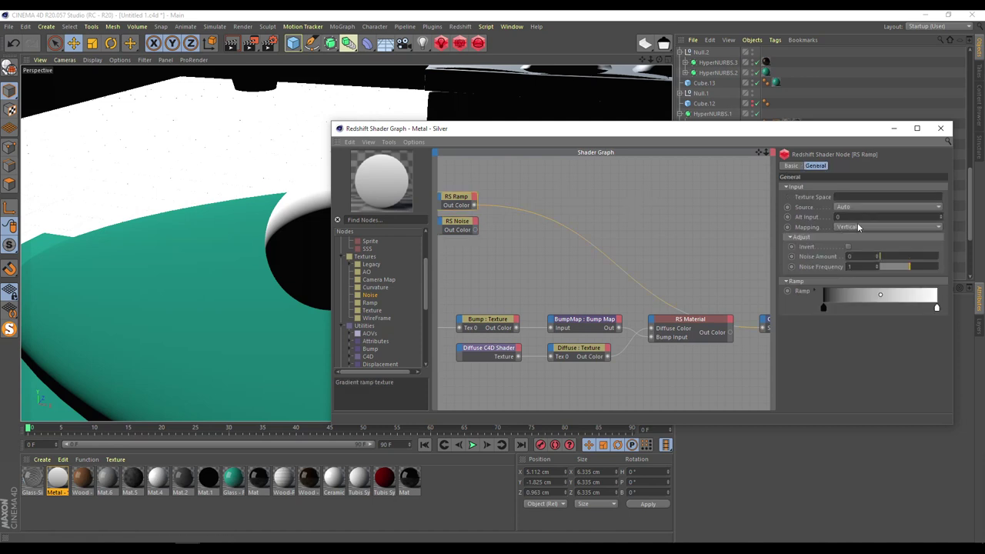
left_click(848, 208)
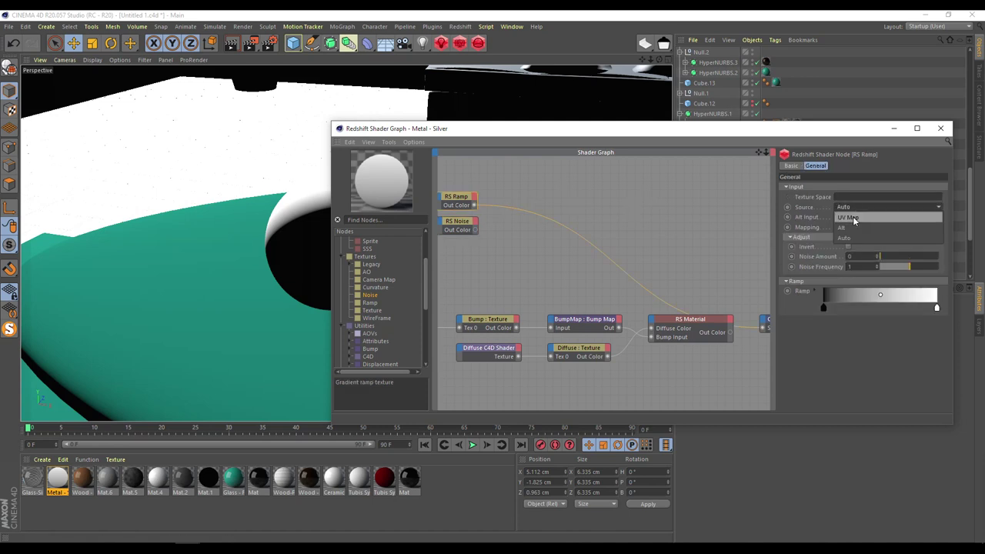
left_click(853, 219)
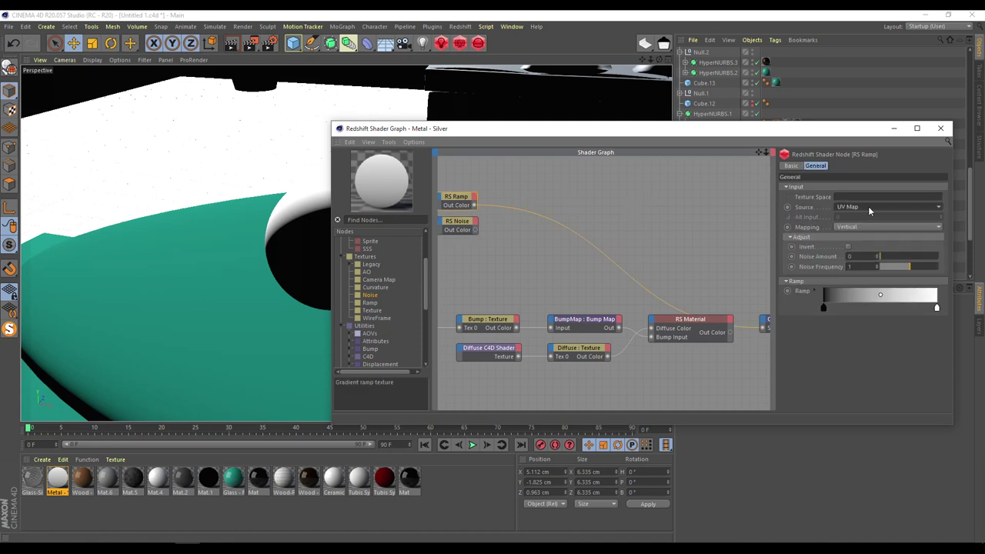
mouse_move(823, 307)
left_mouse_down()
mouse_move(862, 310)
mouse_move(823, 308)
left_mouse_up()
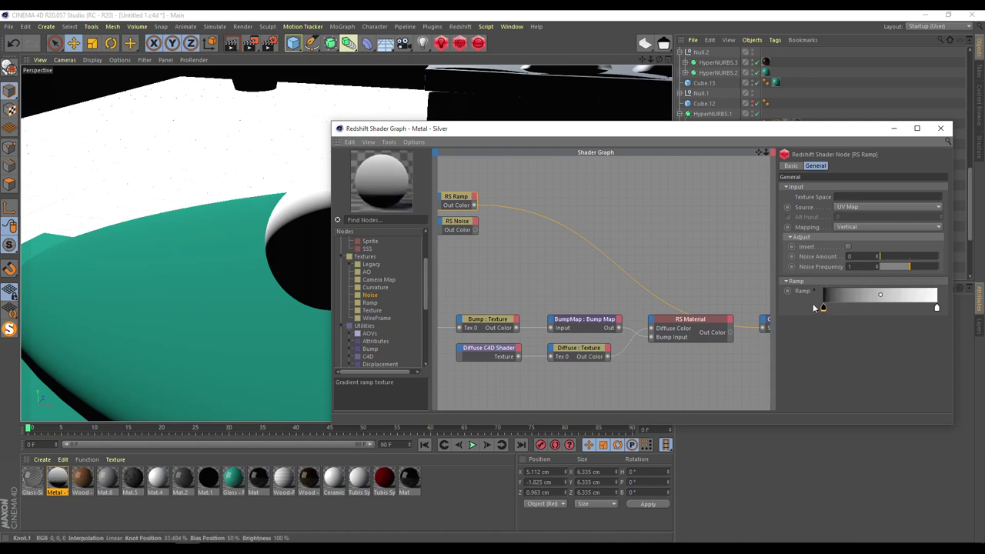
left_click(464, 221)
left_click_drag(475, 230, 766, 330)
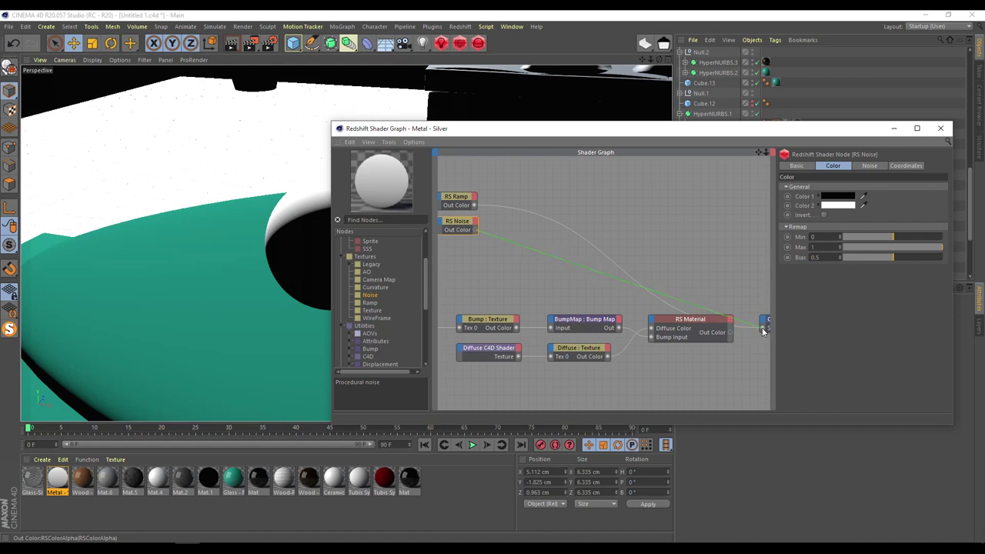
- Try Turbulence and Cell noise types and an Overall Scale of 1, settling back on Fractal
left_click(871, 167)
left_click(863, 196)
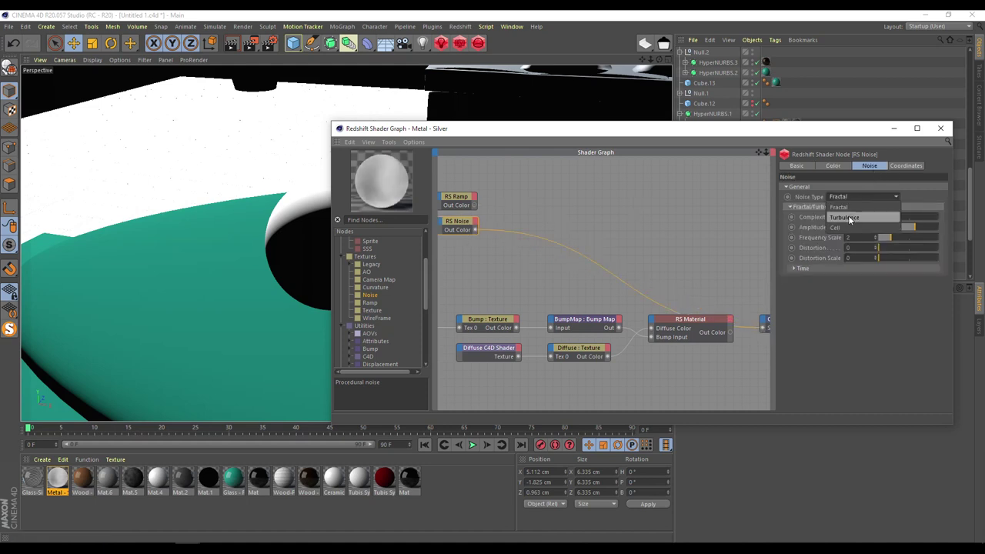
left_click(849, 217)
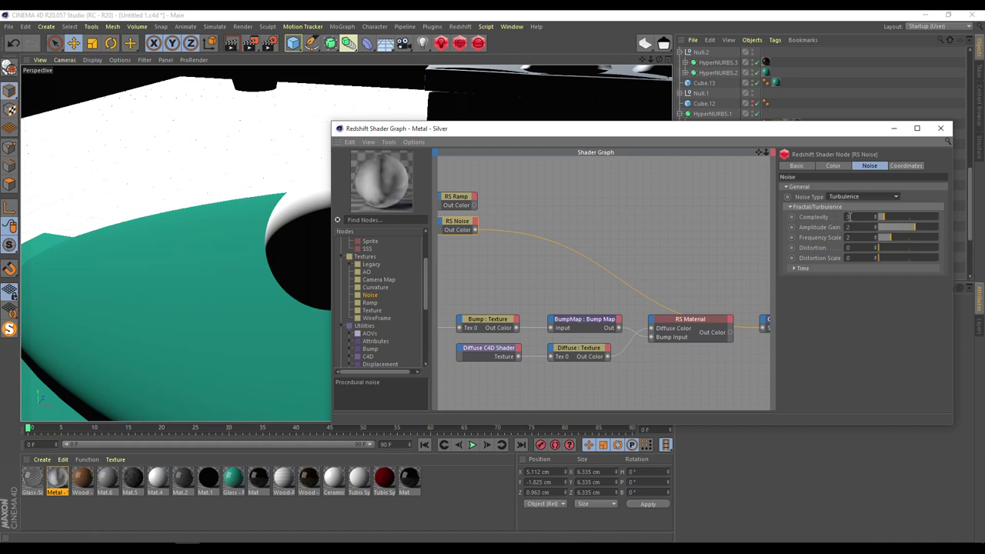
left_click(907, 166)
type("1")
key("Return")
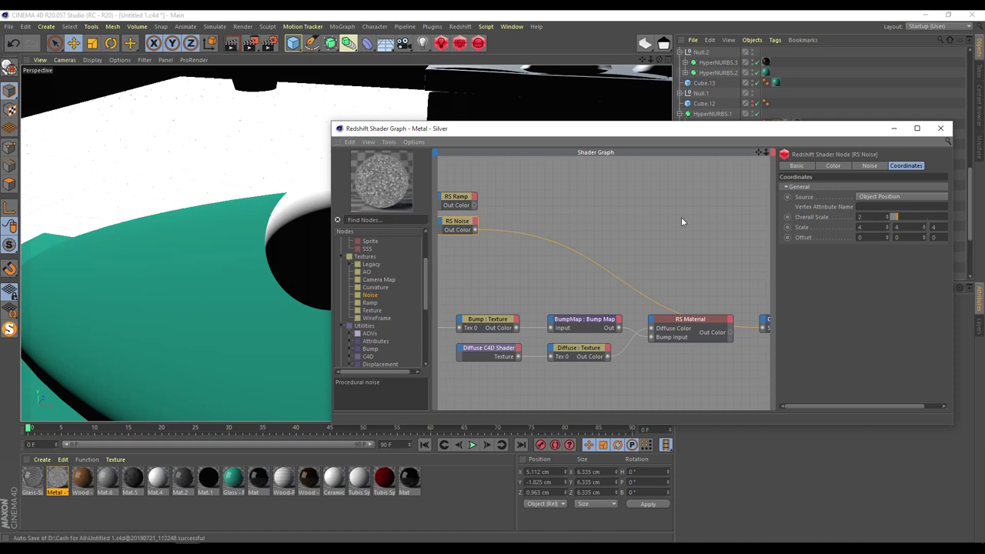
left_click(860, 167)
left_click(868, 196)
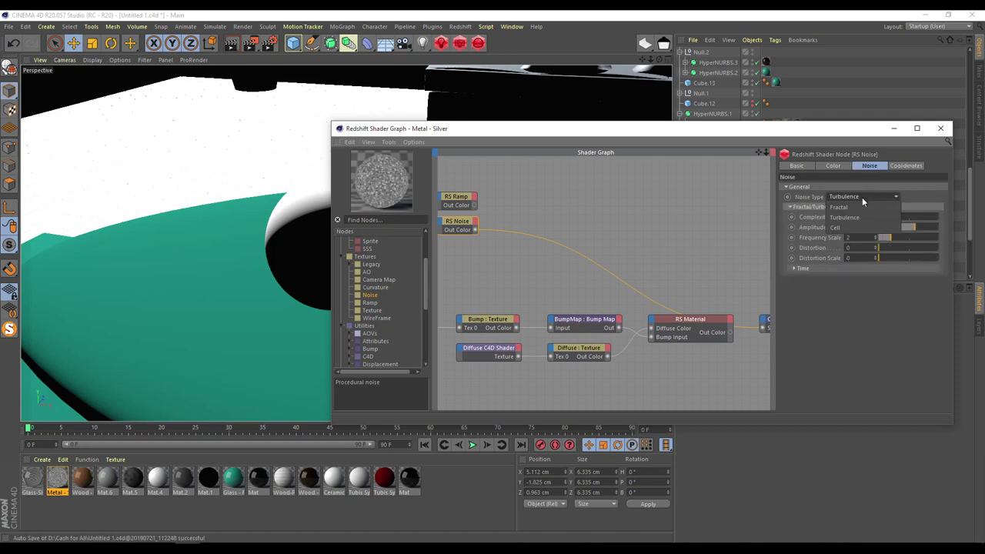
left_click(843, 228)
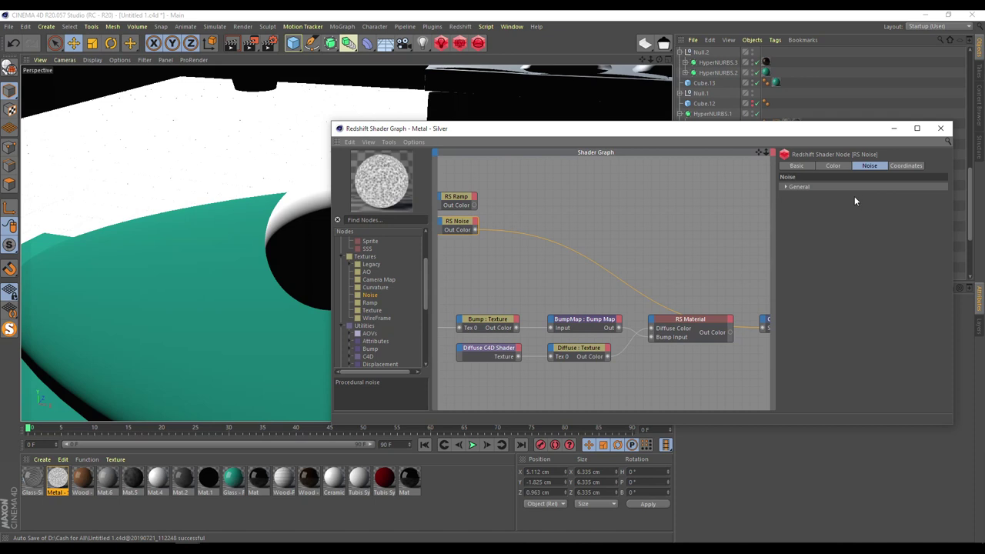
left_click(852, 198)
left_click(848, 210)
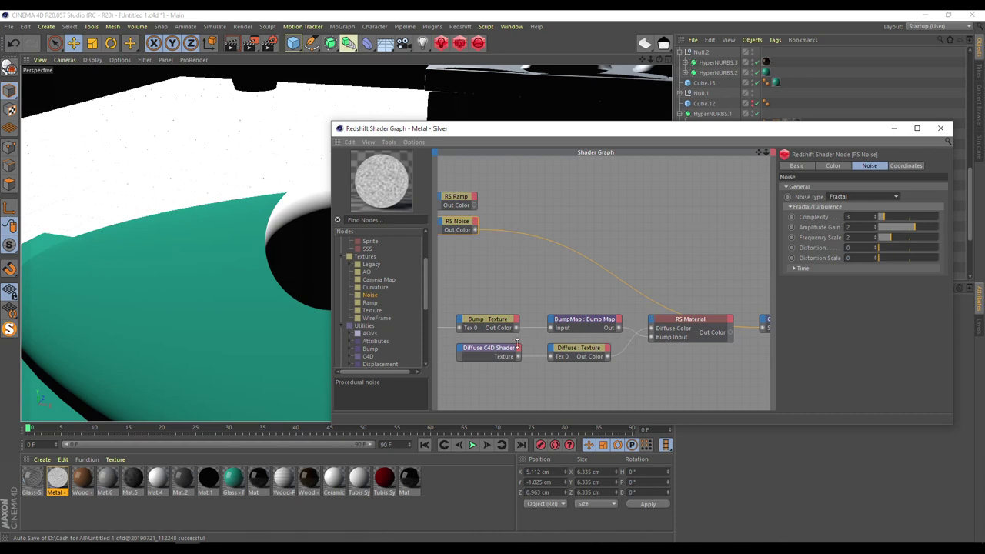
- Set the RS Noise Overall Scale to 3 and expand the Color node category
left_click(490, 348)
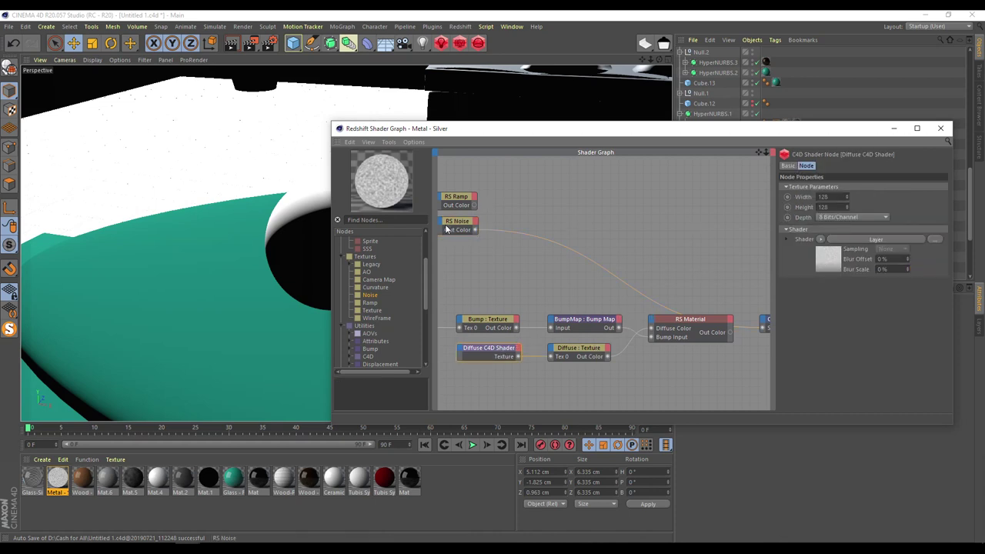
left_click(447, 225)
left_click(899, 168)
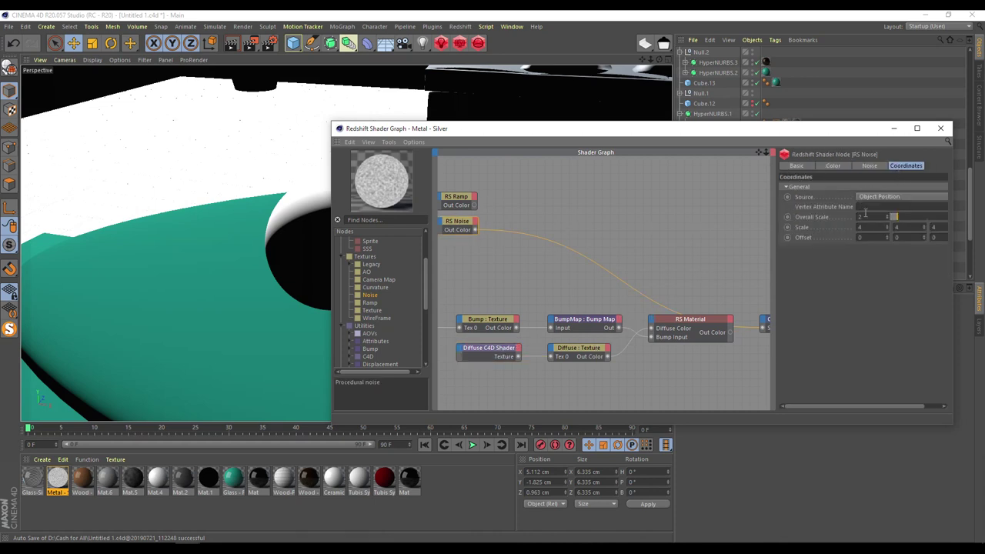
type("3")
key("Return")
left_click(455, 198)
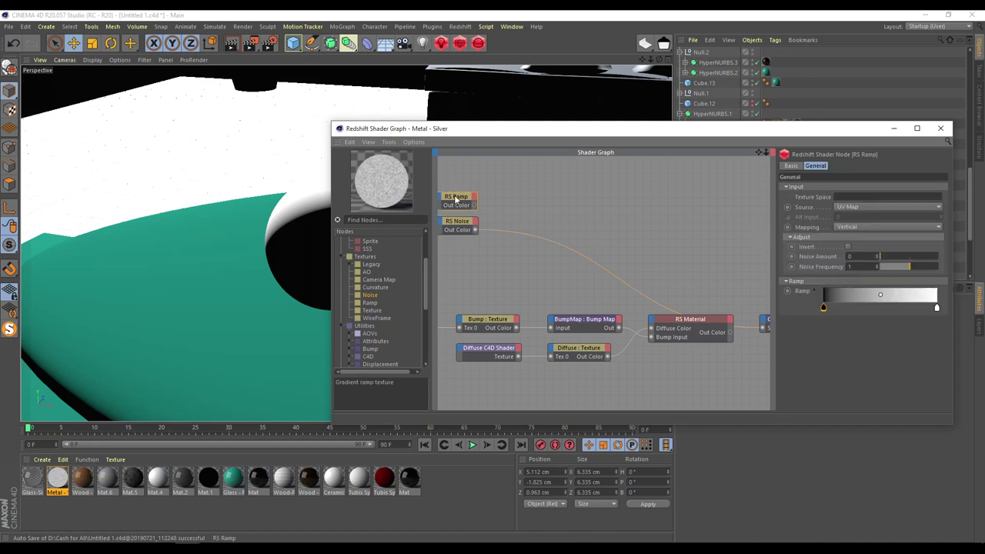
left_click(441, 260)
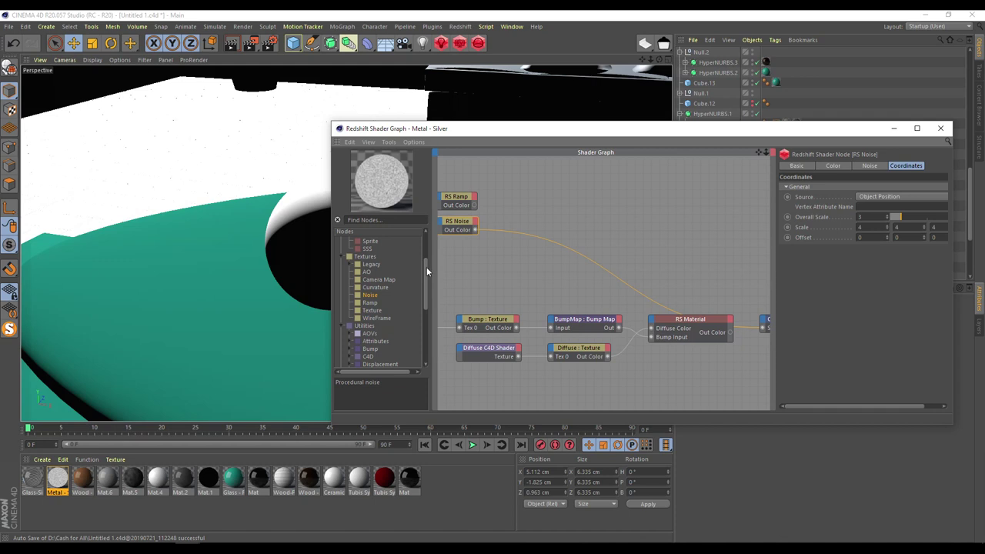
scroll(377, 331, "down", 5)
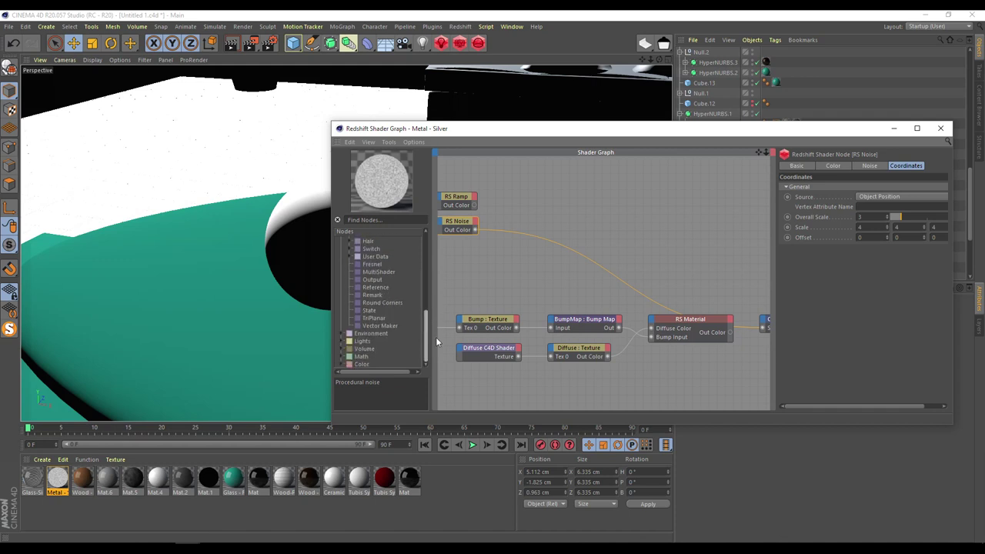
left_click(343, 365)
scroll(427, 345, "up", 2)
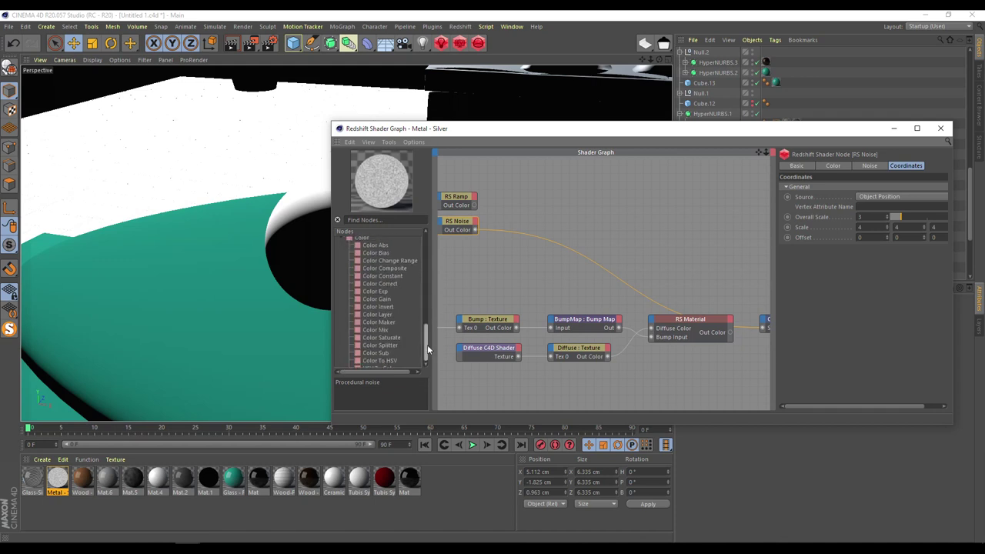
- Add an RS Color Composite node: Ramp to Base Color, Noise to Blend Color, output to Diffuse Color
left_click_drag(390, 283, 532, 202)
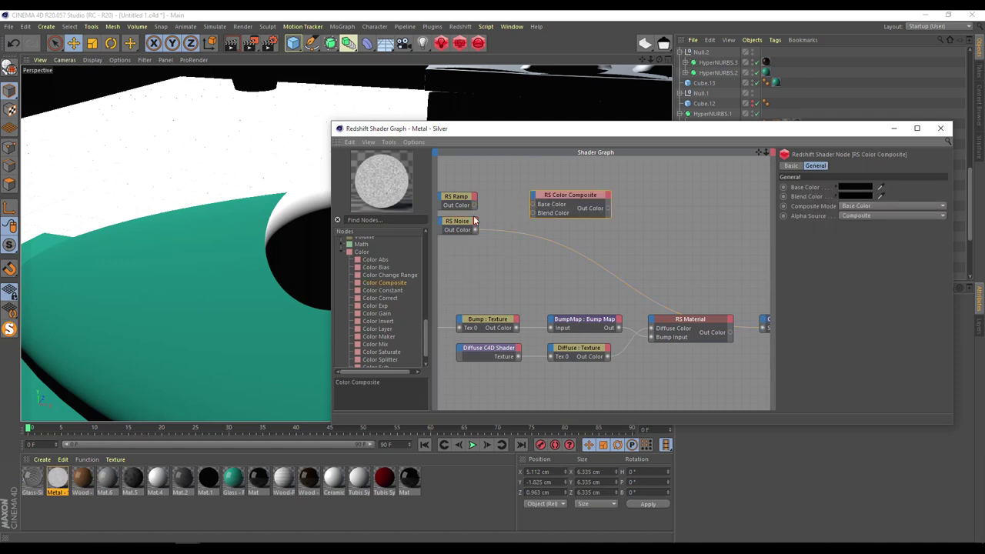
left_click_drag(475, 206, 532, 205)
left_click_drag(474, 231, 533, 219)
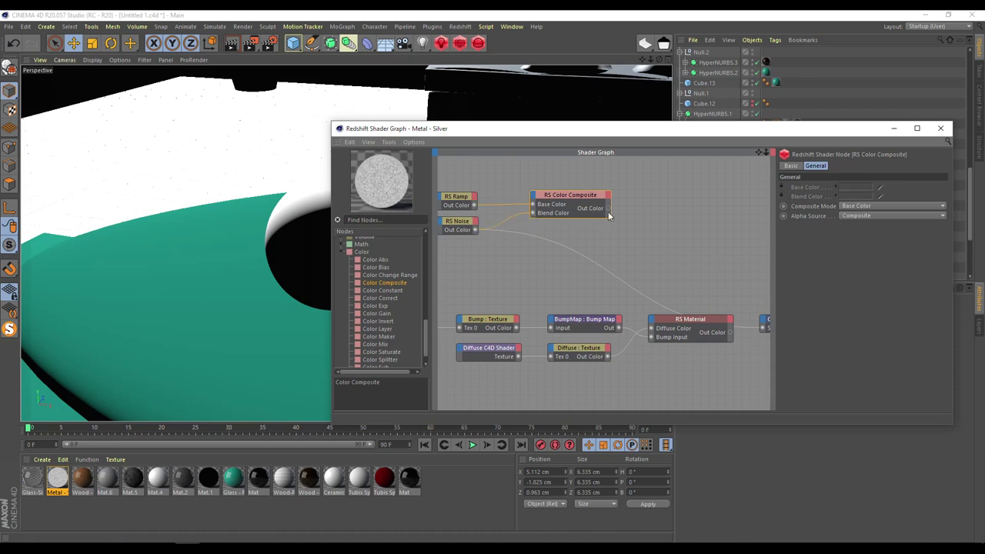
left_click_drag(608, 209, 719, 320)
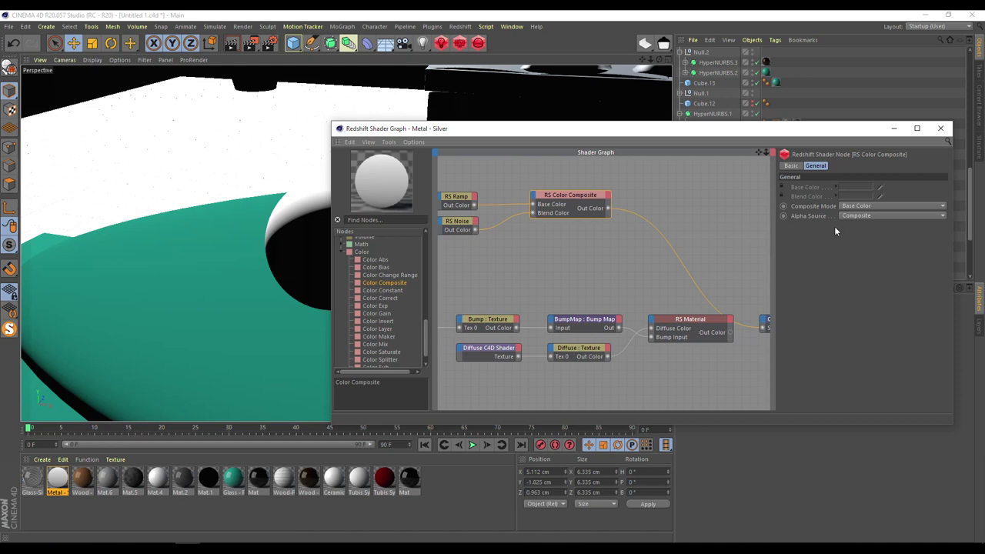
- Set the Color Composite mode to Average
left_click(860, 204)
left_click(860, 204)
left_click(860, 207)
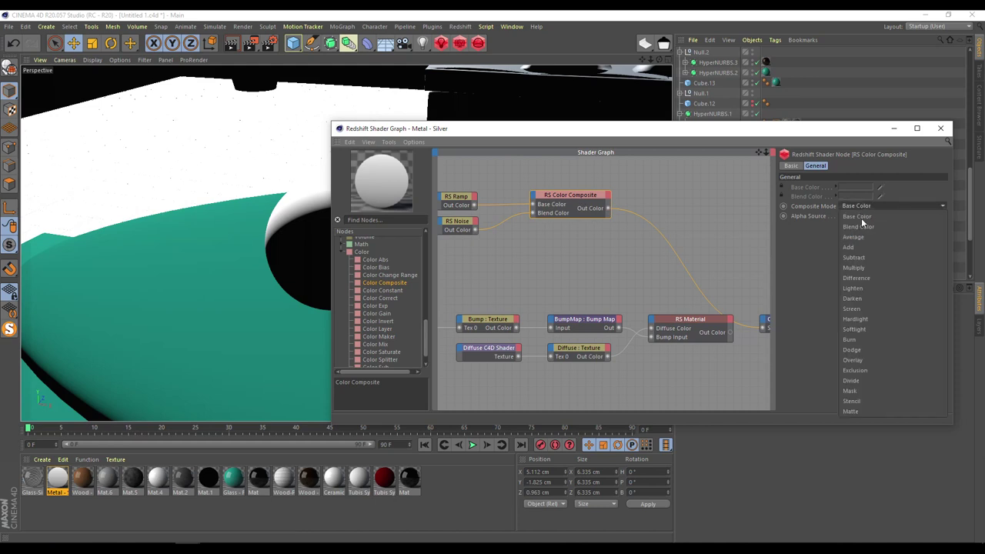
left_click(860, 236)
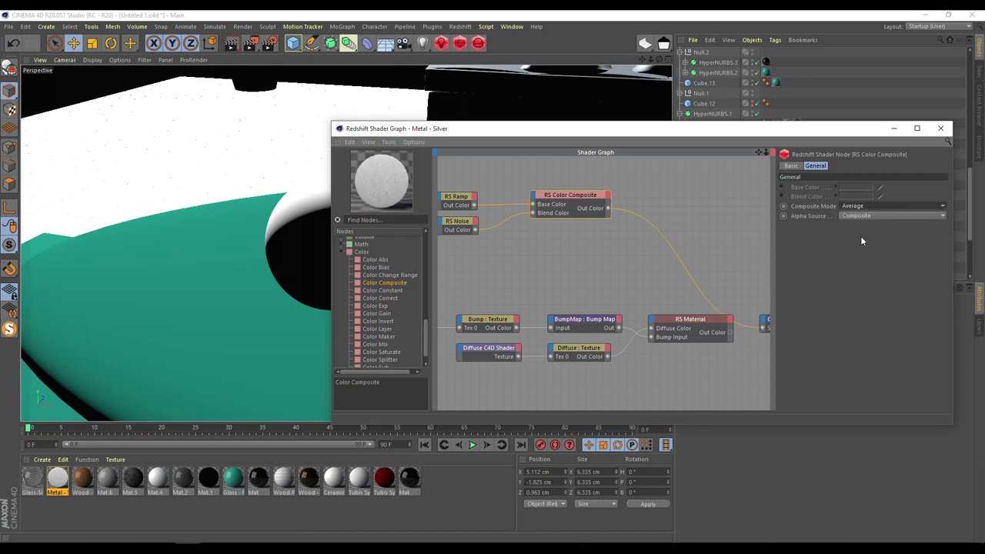
- Move the RS Ramp's black and white knots inward, leaving the black knot near 23%
left_click(459, 200)
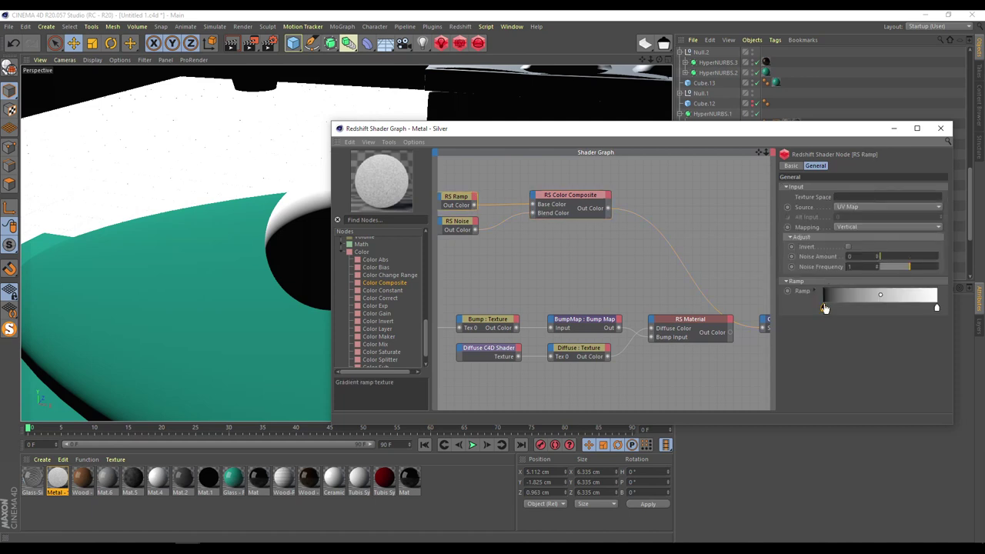
left_click_drag(824, 310, 856, 308)
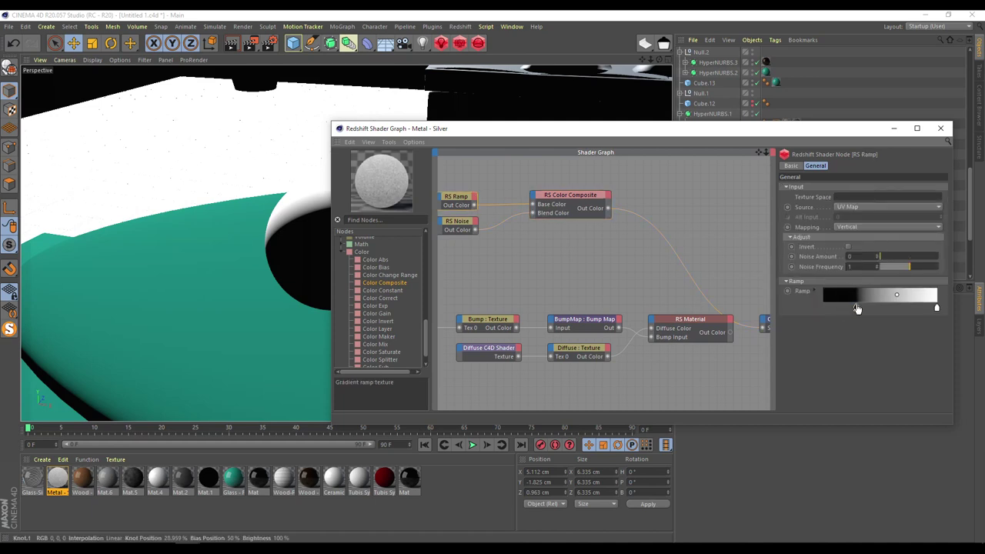
mouse_move(856, 308)
left_mouse_down()
mouse_move(875, 311)
mouse_move(864, 309)
left_mouse_up()
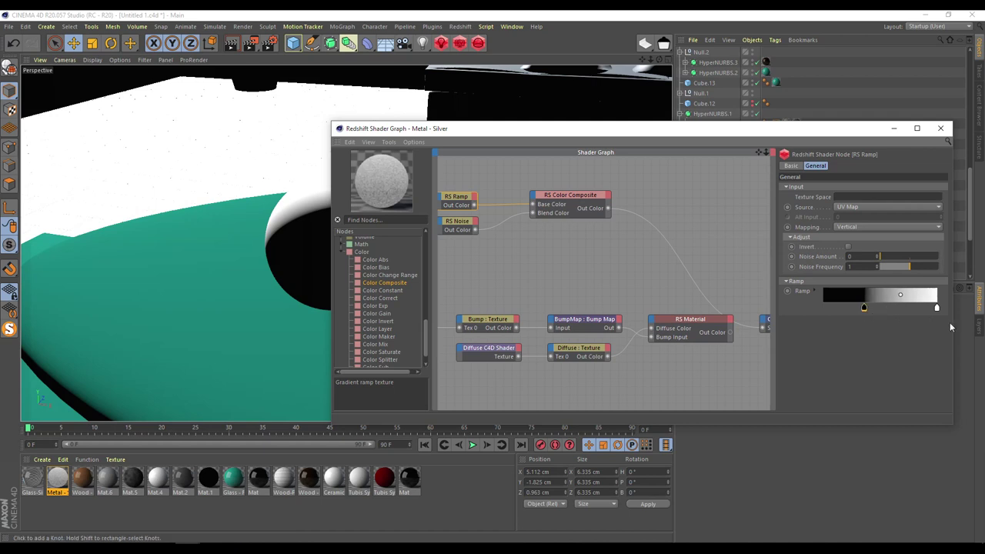
mouse_move(936, 308)
left_mouse_down()
mouse_move(911, 311)
mouse_move(936, 309)
left_mouse_up()
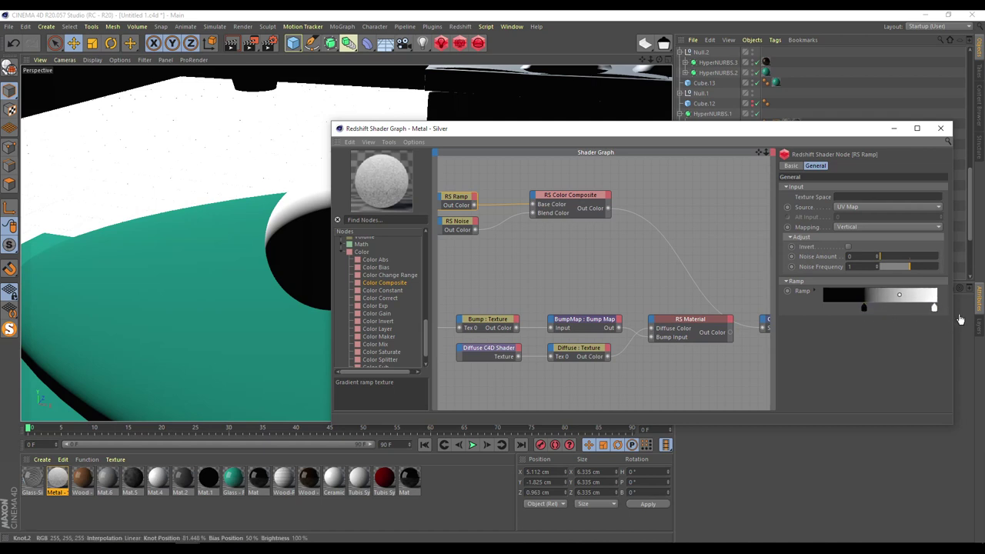
mouse_move(863, 309)
left_mouse_down()
mouse_move(847, 311)
mouse_move(857, 310)
left_mouse_up()
left_click(536, 246)
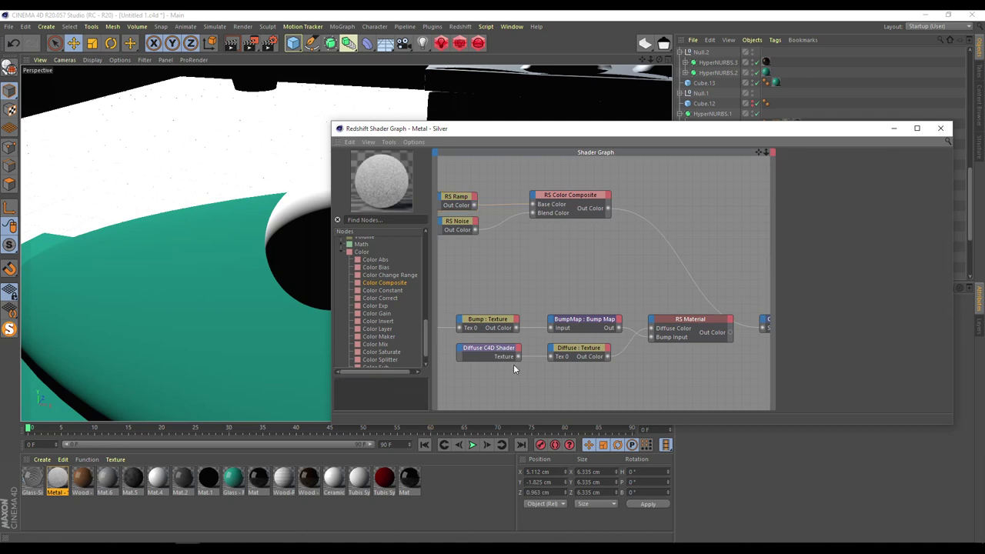
- Add a second RS Noise node to the Metal - Silver shader graph
left_click(489, 353)
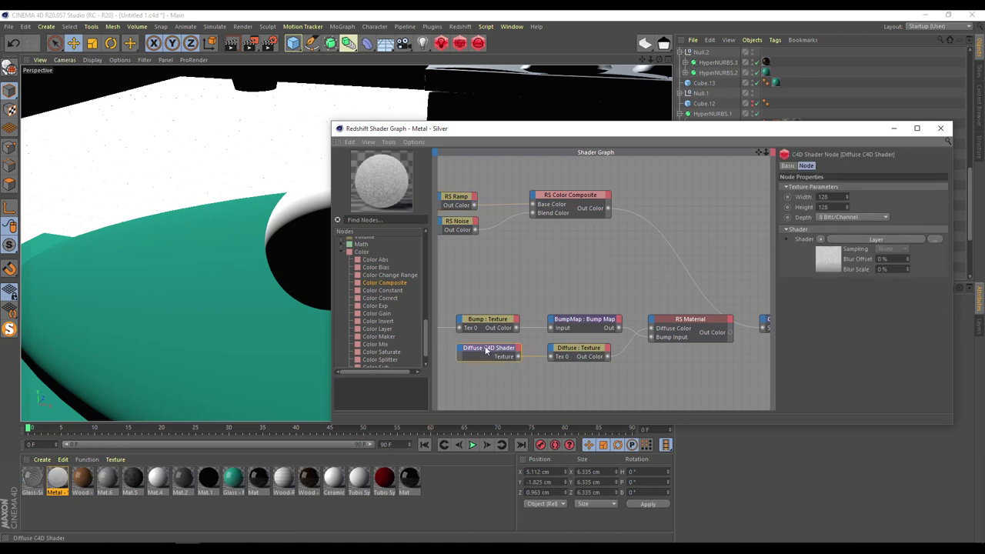
left_click_drag(754, 154, 762, 157)
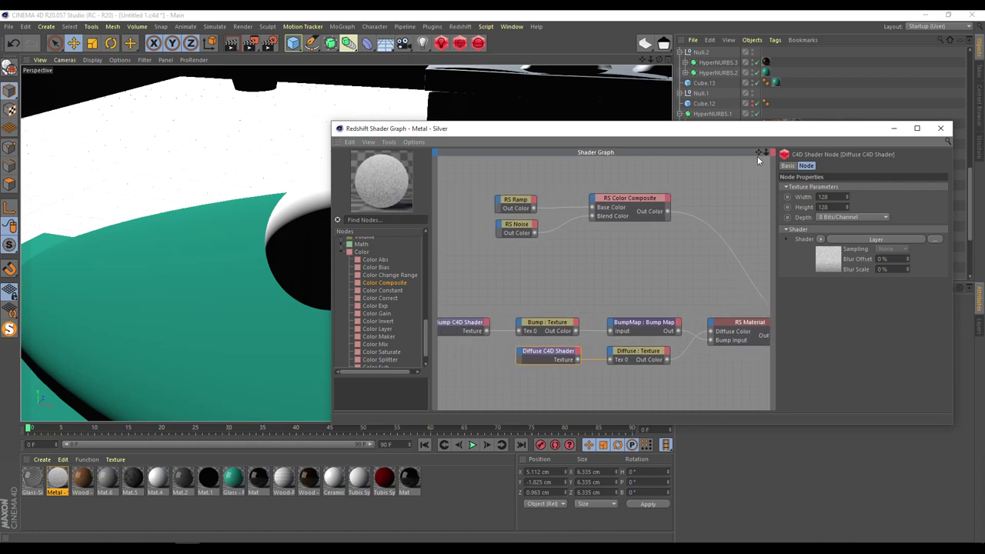
left_click(461, 319)
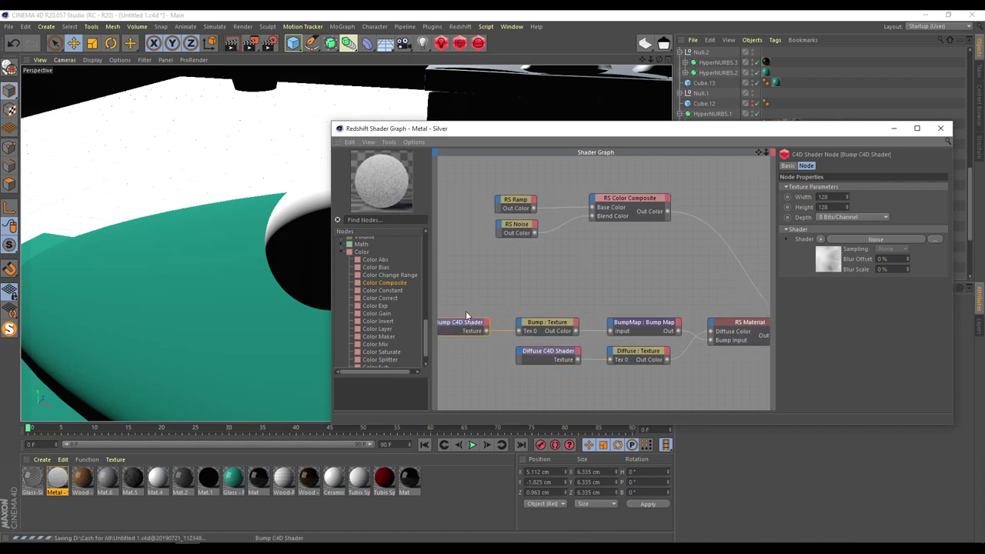
left_click_drag(425, 349, 455, 243)
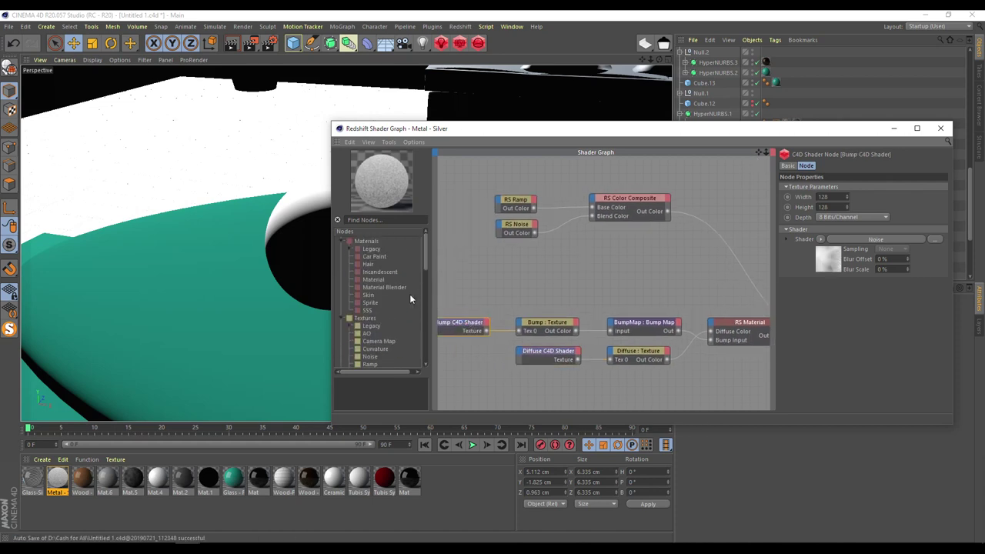
left_click_drag(372, 357, 517, 260)
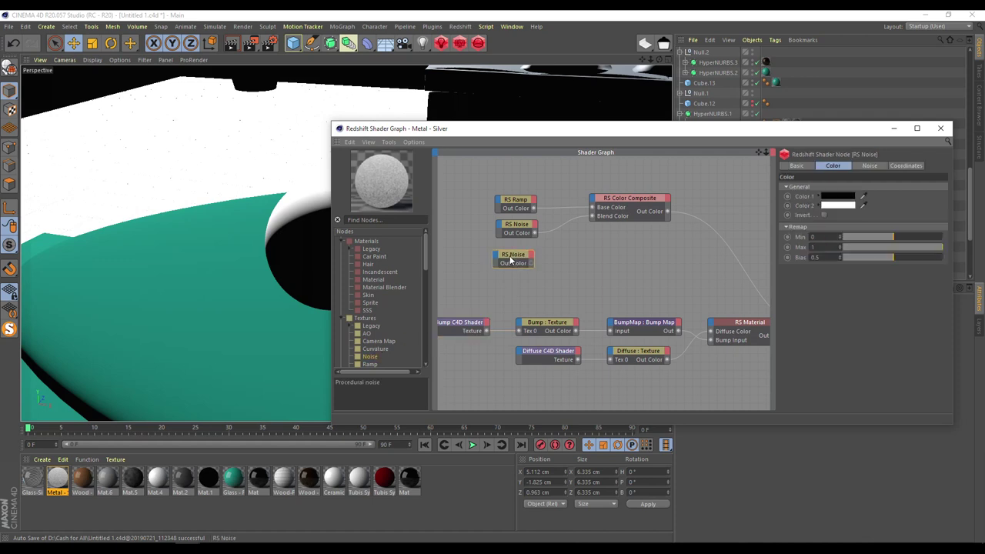
- Set the new noise's Coordinates Overall Scale to 0.5 and wire its Out Color into Output Surface
left_click(869, 166)
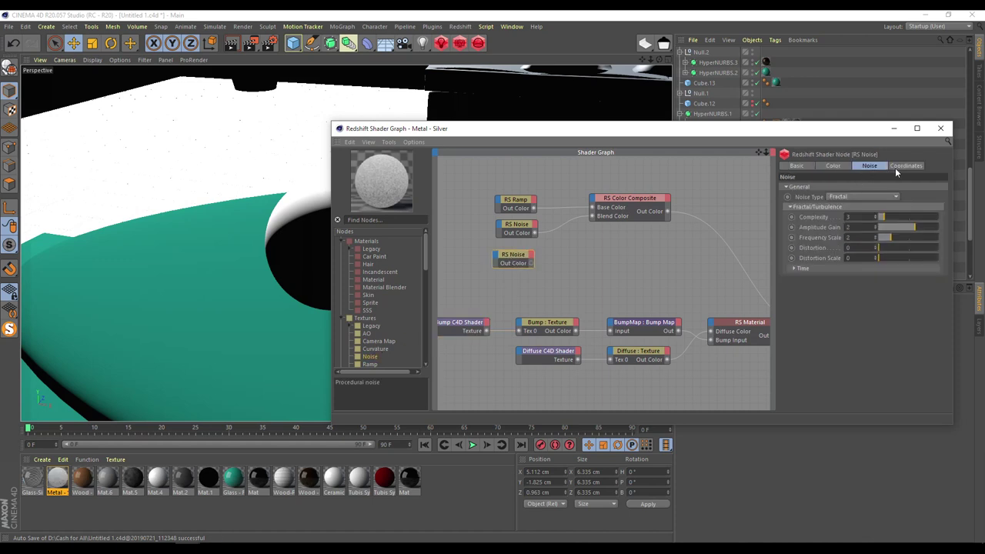
left_click(901, 167)
double_click(872, 217)
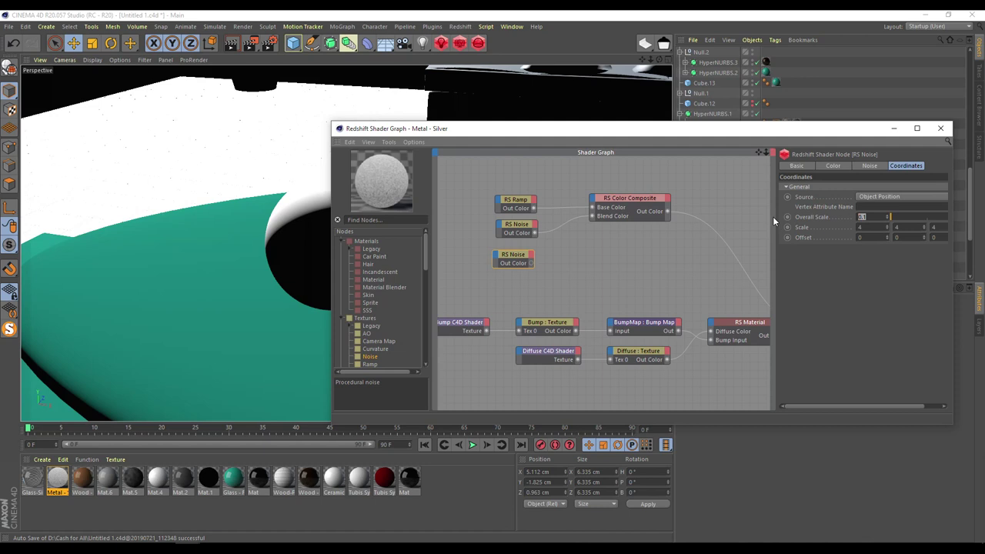
key("Return")
middle_click_drag(751, 159, 664, 151)
left_click_drag(444, 255, 736, 327)
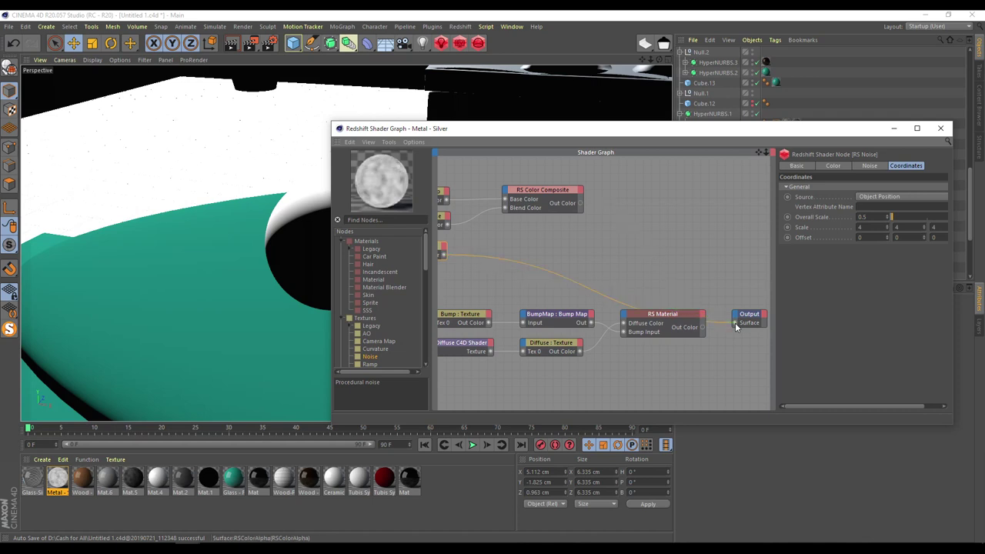
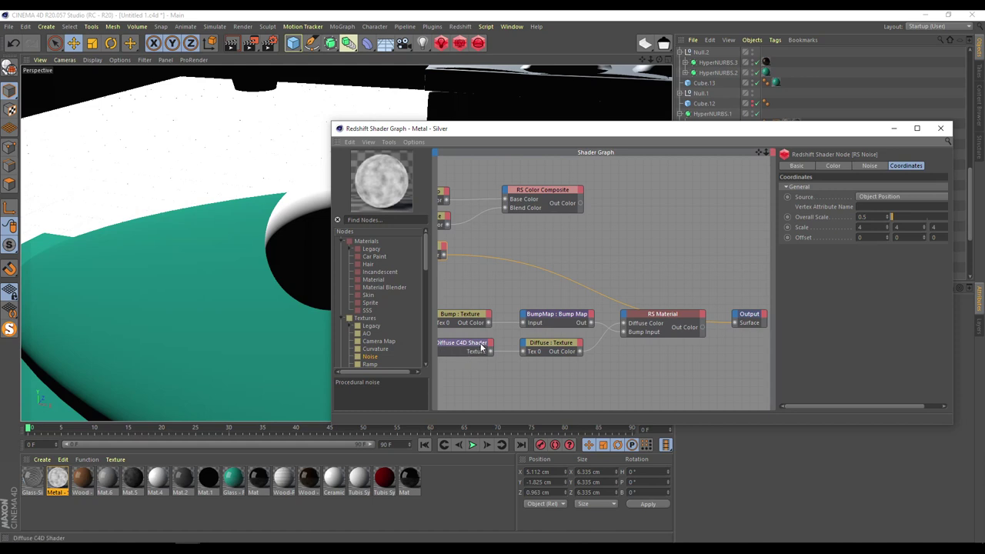
- Rearrange the RS Noise nodes and move the shader graph window left
middle_click_drag(419, 241, 470, 250)
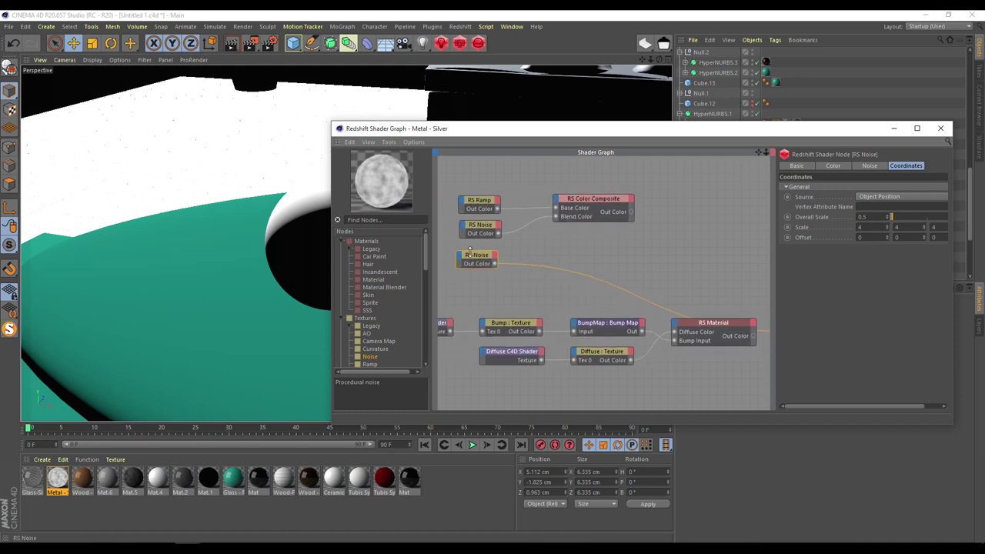
left_click_drag(474, 262, 477, 256)
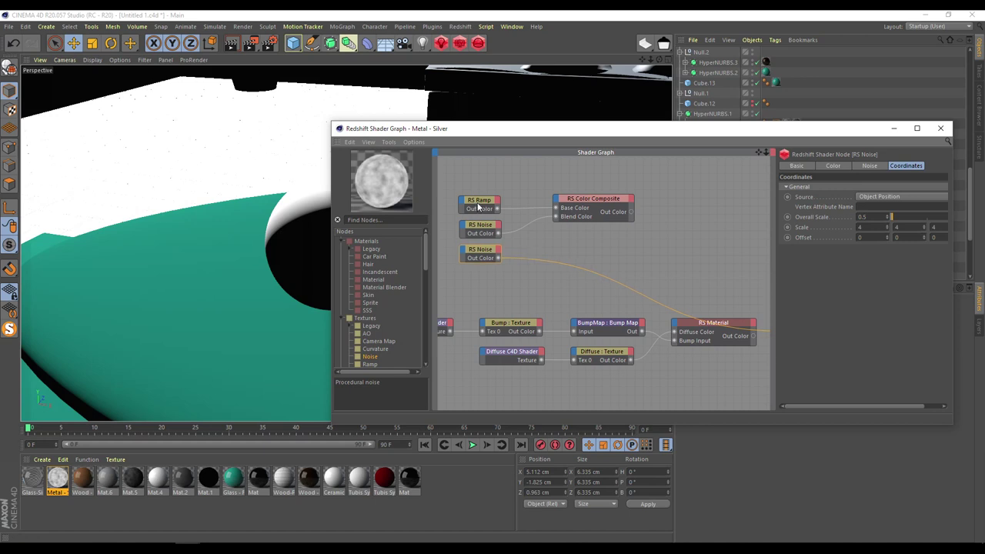
left_click(480, 204)
left_click_drag(480, 204, 481, 204)
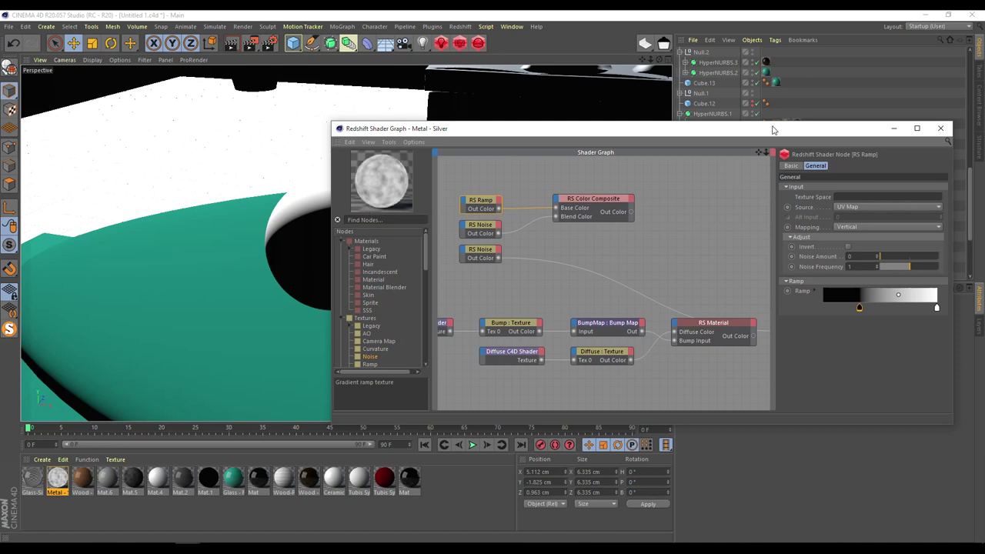
left_click_drag(477, 128, 277, 102)
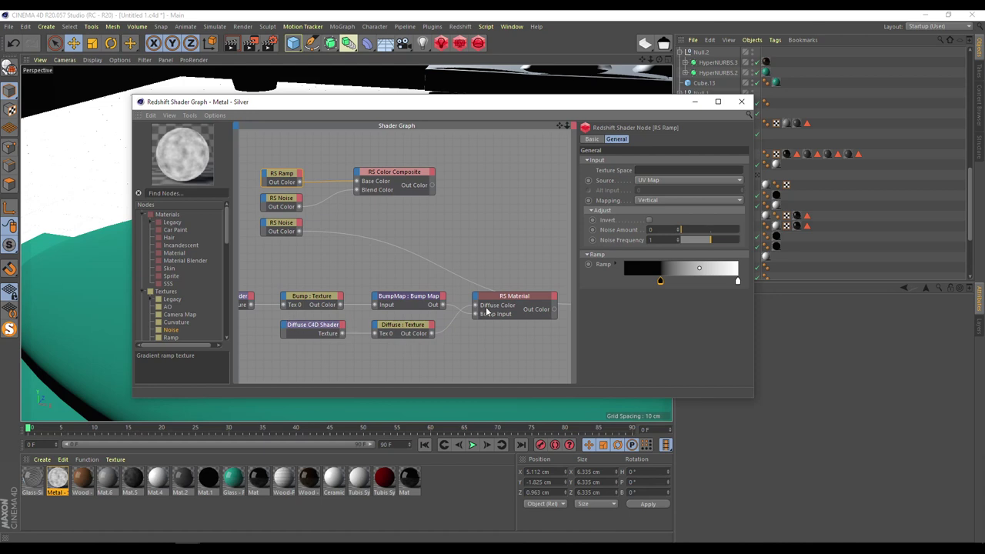
left_click(512, 299)
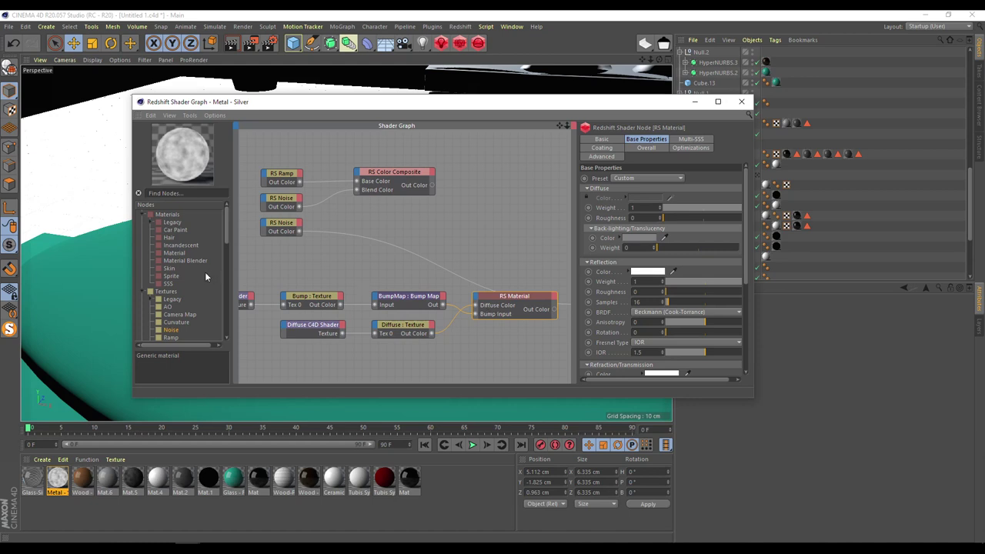
- Add a second RS Material node and feed the Color Composite into its Diffuse Color
left_click_drag(176, 258, 497, 203)
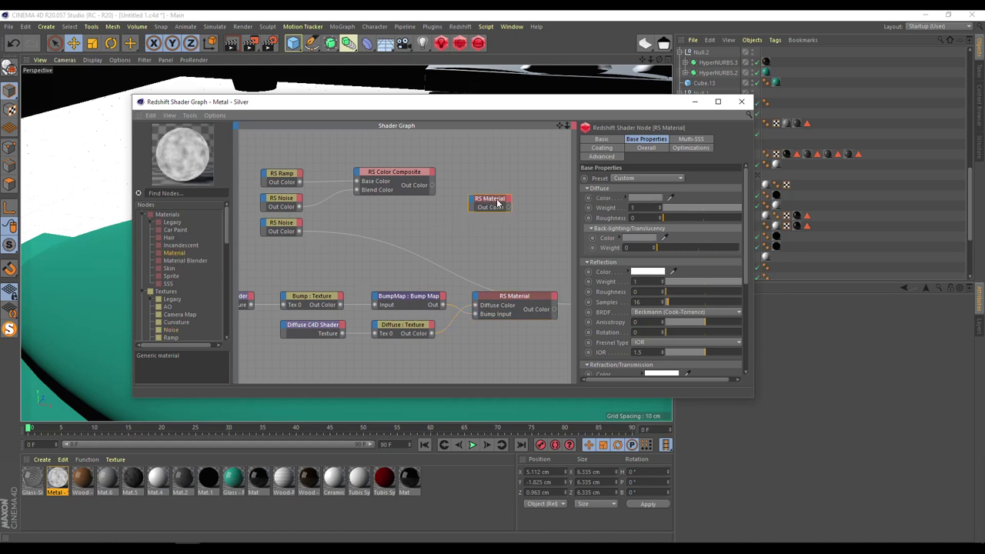
left_click_drag(561, 125, 474, 131)
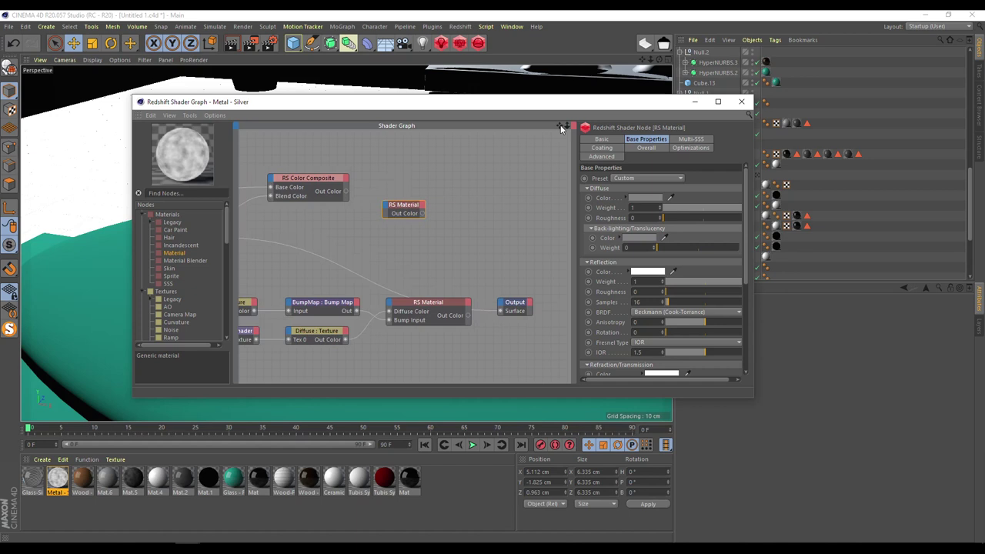
middle_click_drag(231, 206, 280, 208)
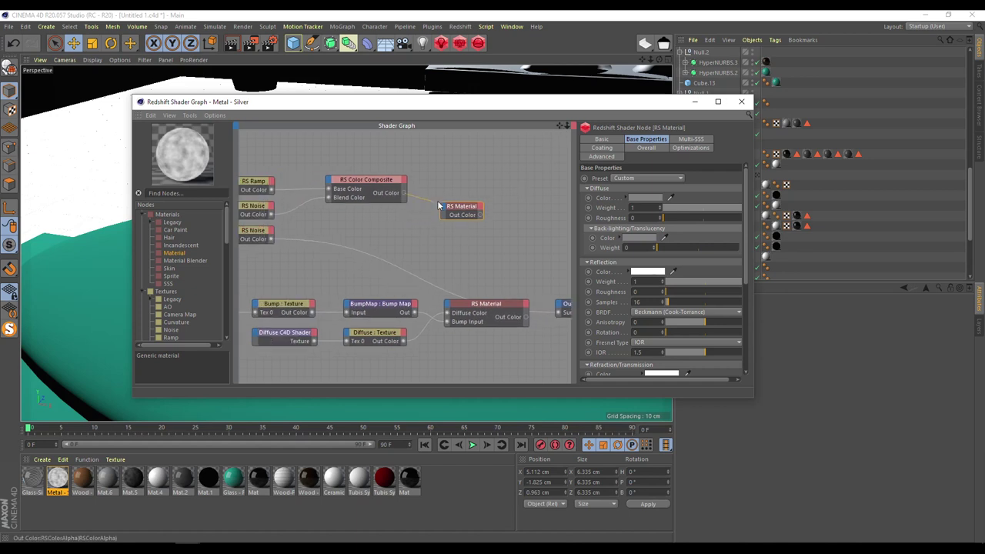
left_click_drag(445, 209, 454, 211)
left_click(578, 213)
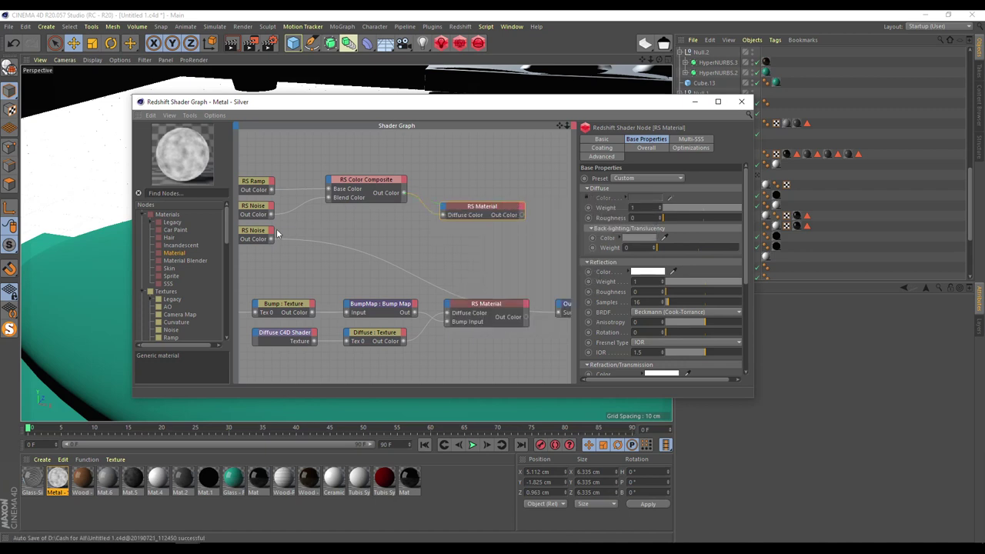
scroll(185, 302, "down", 5)
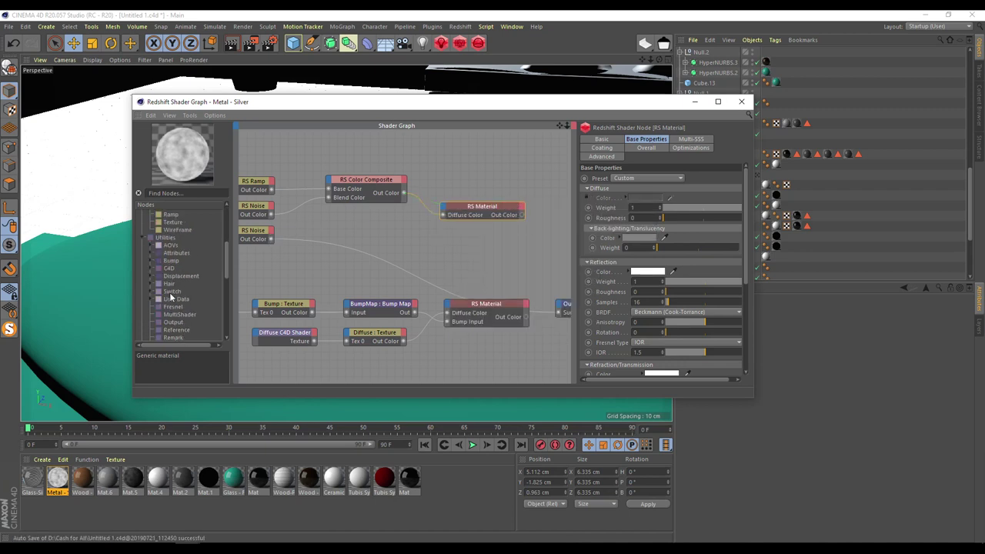
- Add an RS Bump Map fed by the third RS Noise into the new material's Bump Input
left_click(152, 261)
left_click_drag(190, 277, 360, 231)
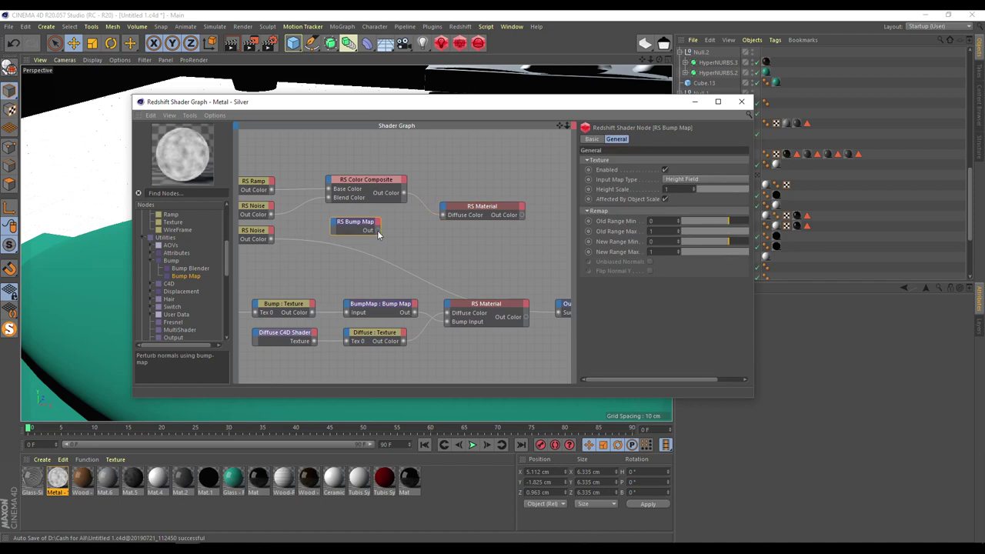
left_click(439, 211)
mouse_move(486, 284)
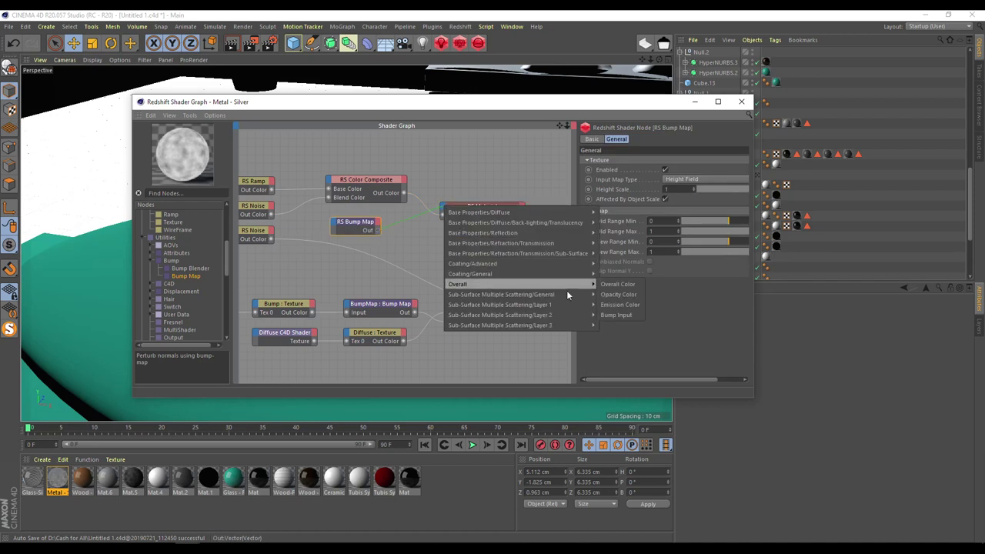
left_click(625, 315)
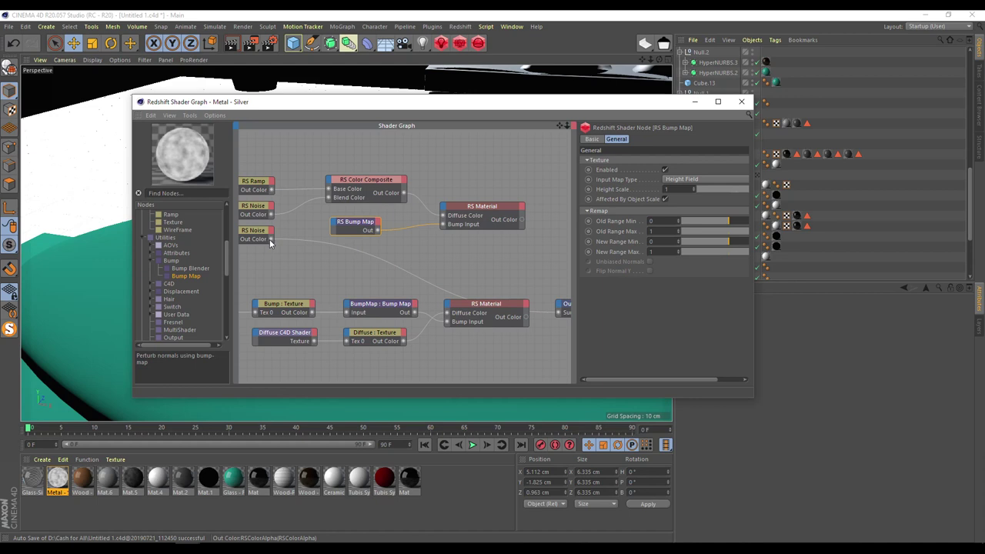
left_click_drag(334, 225, 336, 227)
left_click(380, 245)
scroll(494, 260, "down", 2)
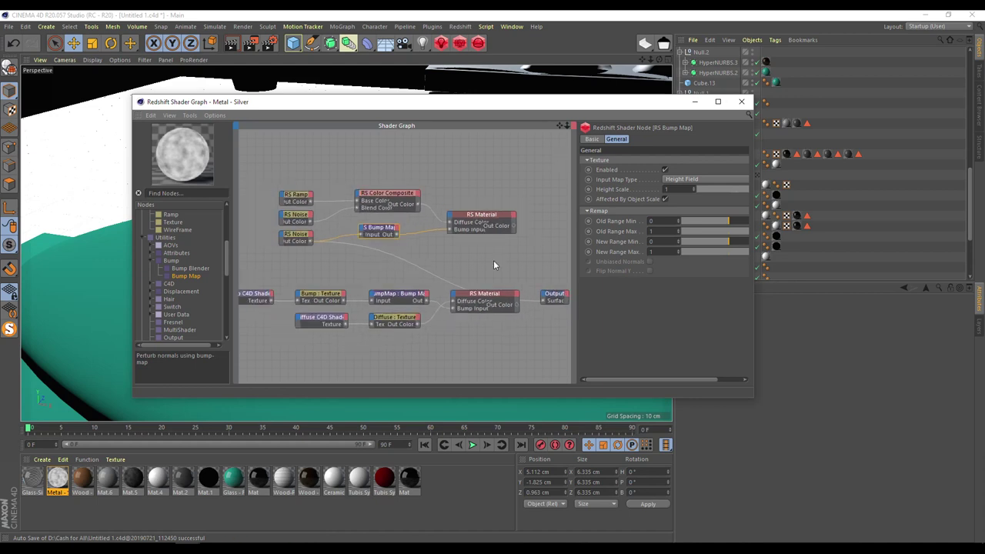
left_click(256, 274)
left_click(695, 101)
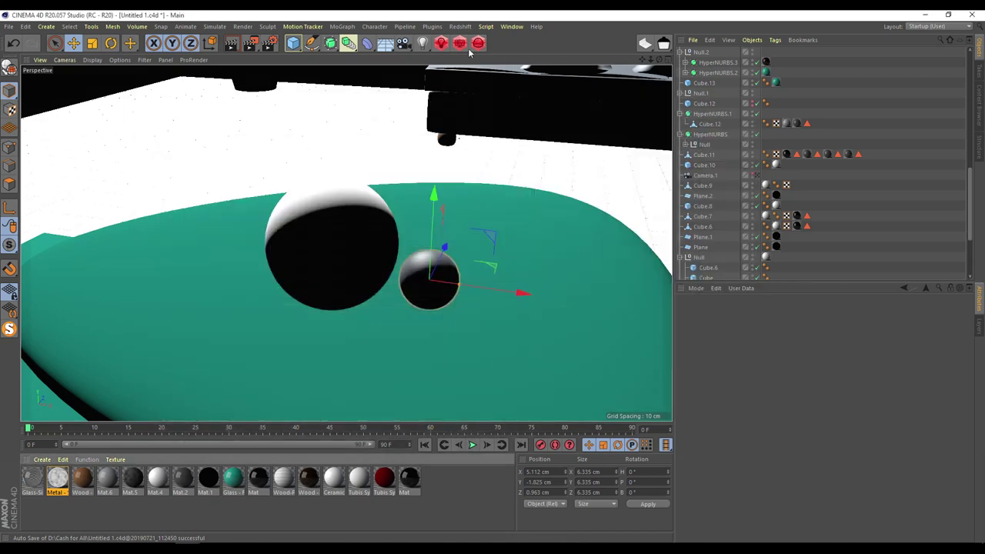
- Test-render the table scene in Redshift RenderView, then add an RS Area Light
left_click(464, 46)
left_click_drag(528, 38, 75, 54)
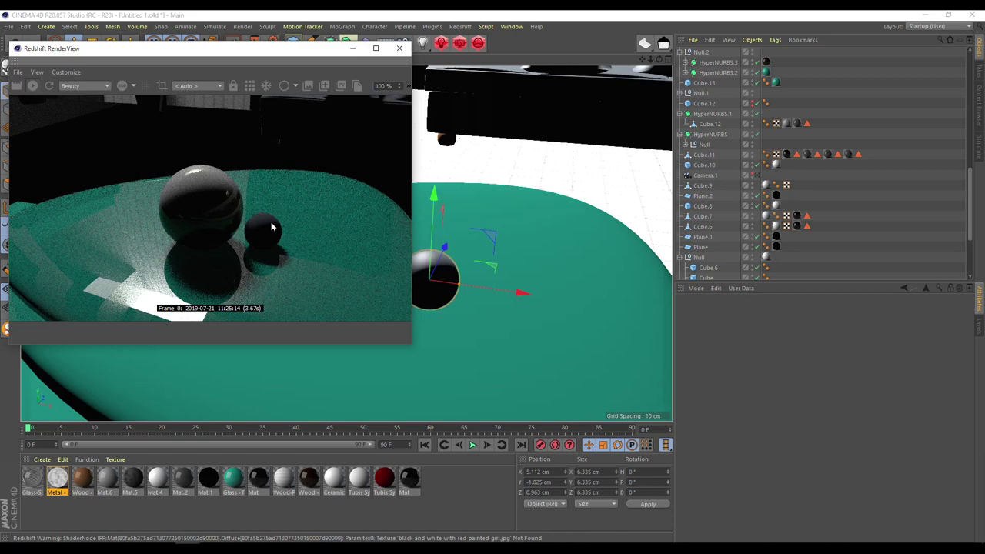
left_click(441, 46)
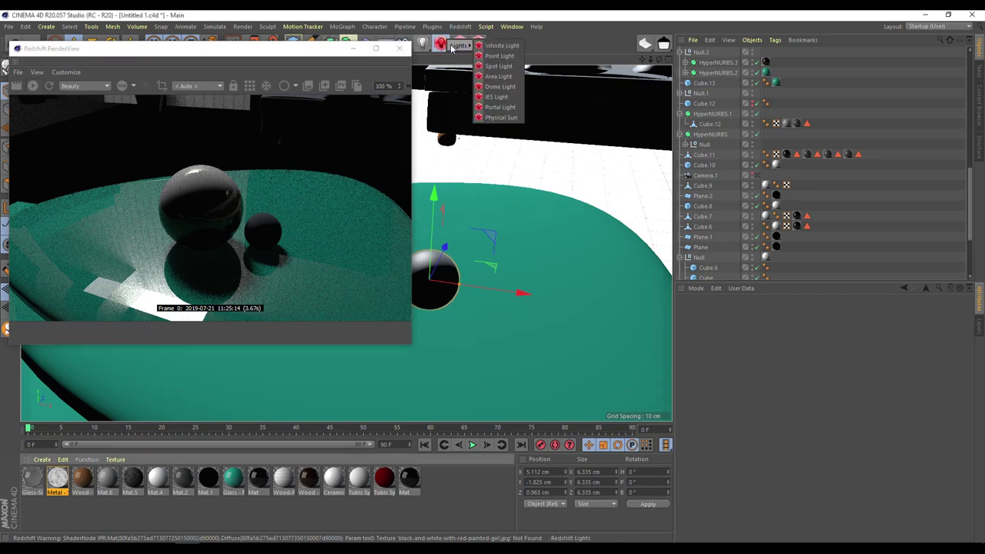
left_click(499, 77)
left_click(354, 50)
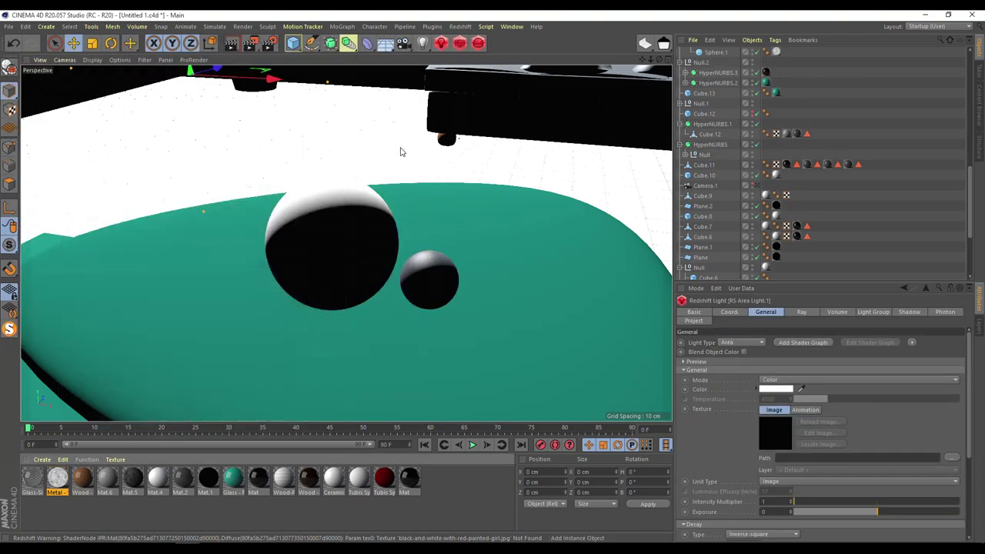
- Raise the area light to about 172 cm beside the table and tilt it toward the spheres
middle_click(419, 195)
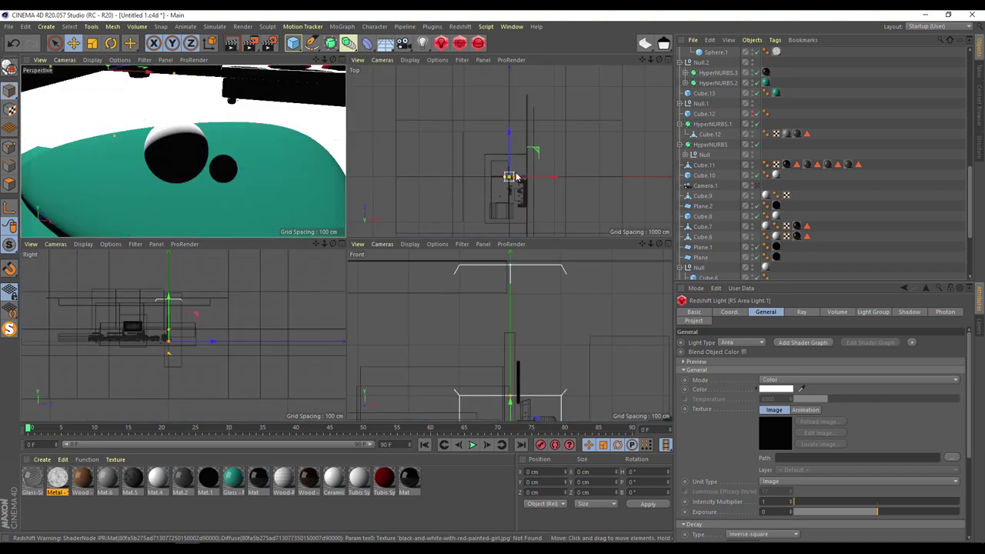
scroll(508, 194, "up", 5)
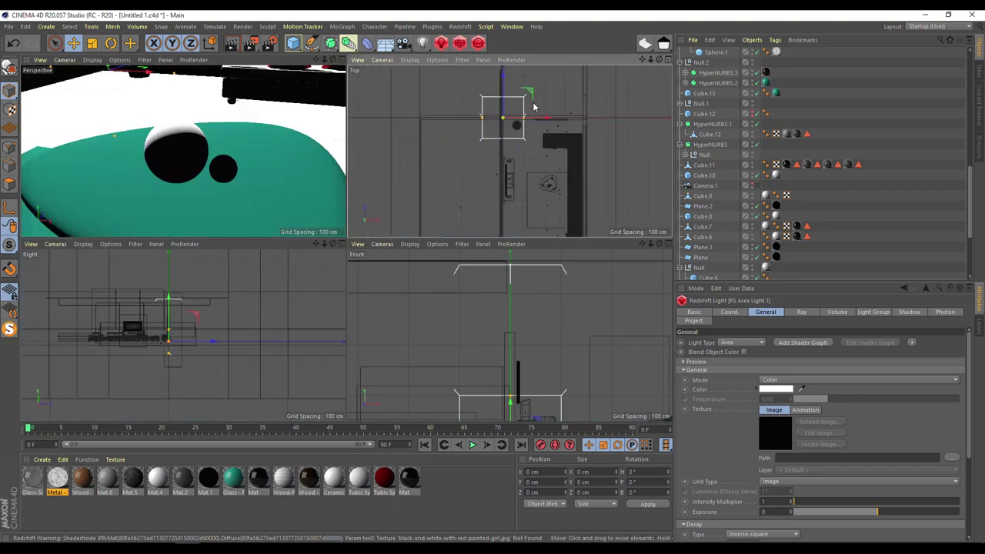
left_click_drag(521, 95, 579, 165)
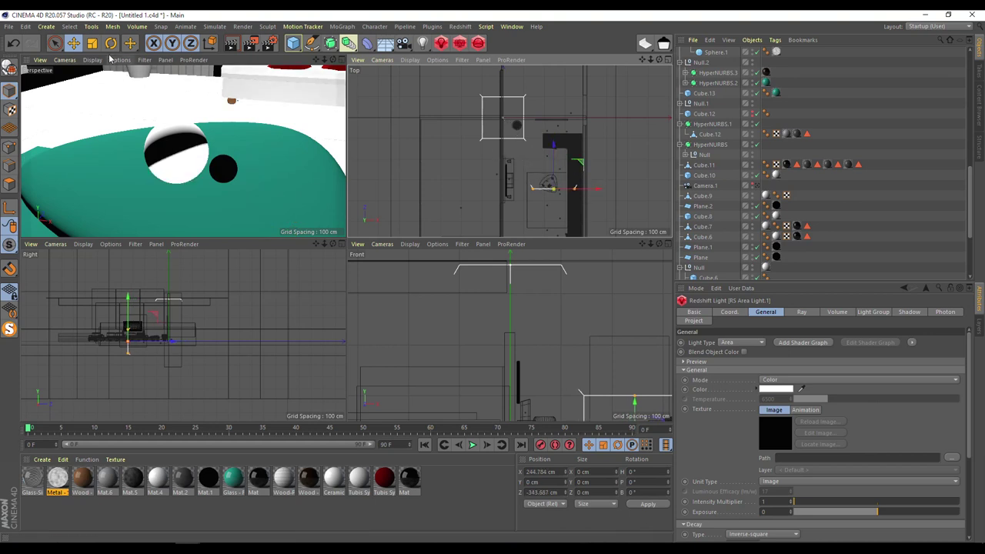
key("r")
left_click_drag(554, 199, 521, 104)
left_click(79, 45)
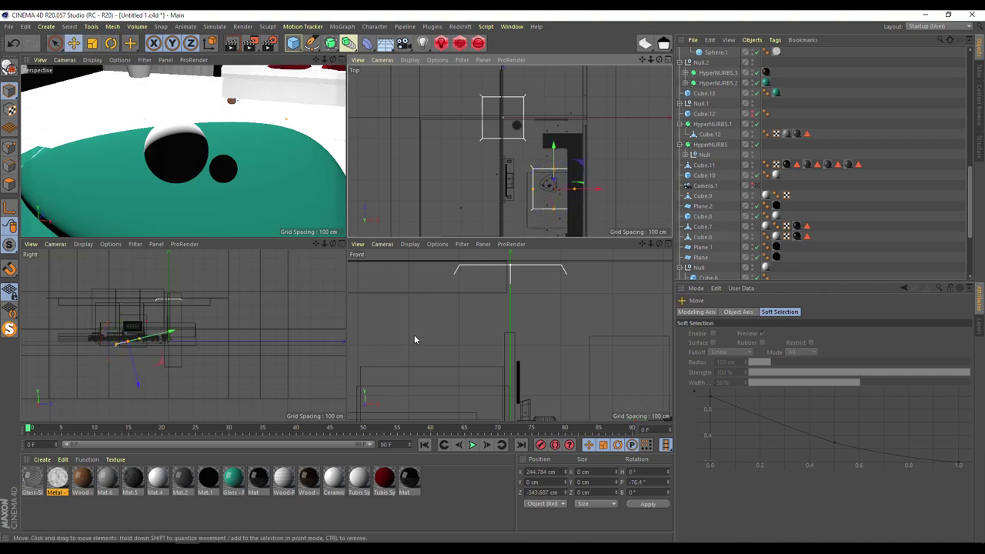
left_click_drag(137, 389, 145, 370)
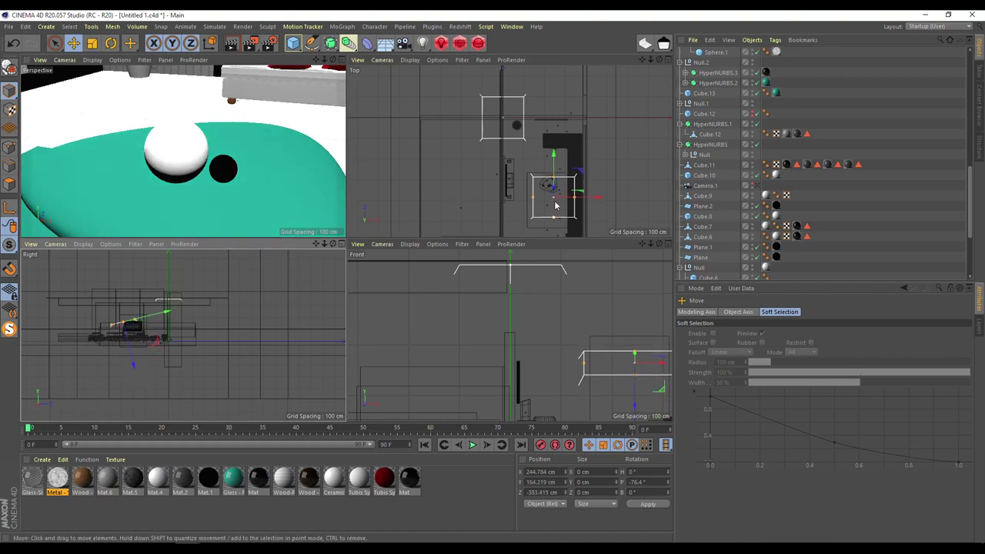
left_click(111, 43)
left_click_drag(542, 202, 544, 187)
key("e")
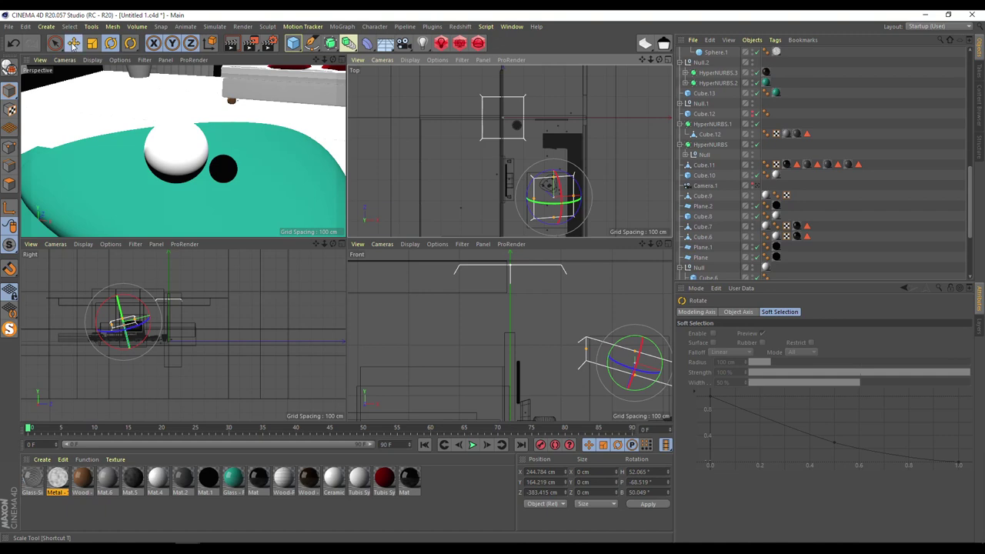
left_click_drag(296, 168, 295, 164)
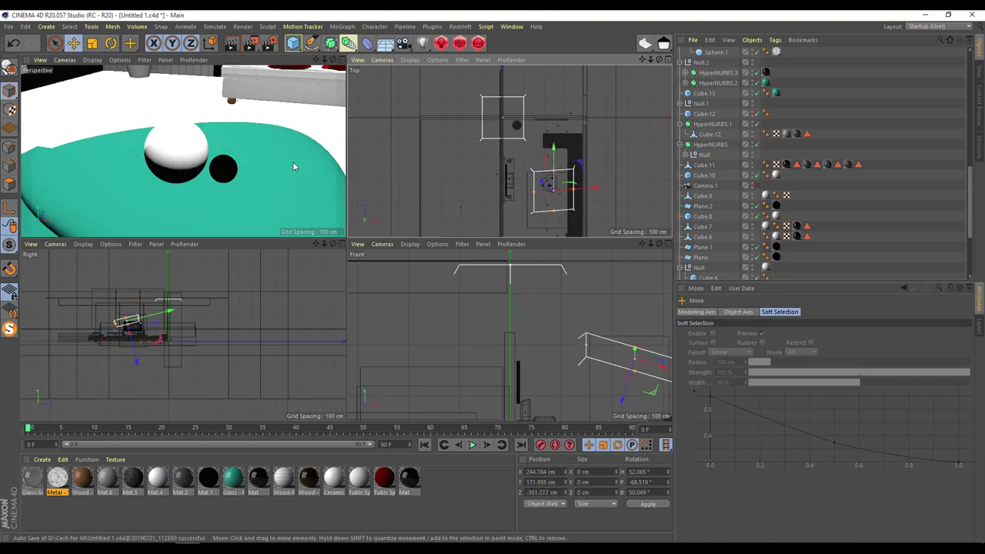
middle_click(276, 158)
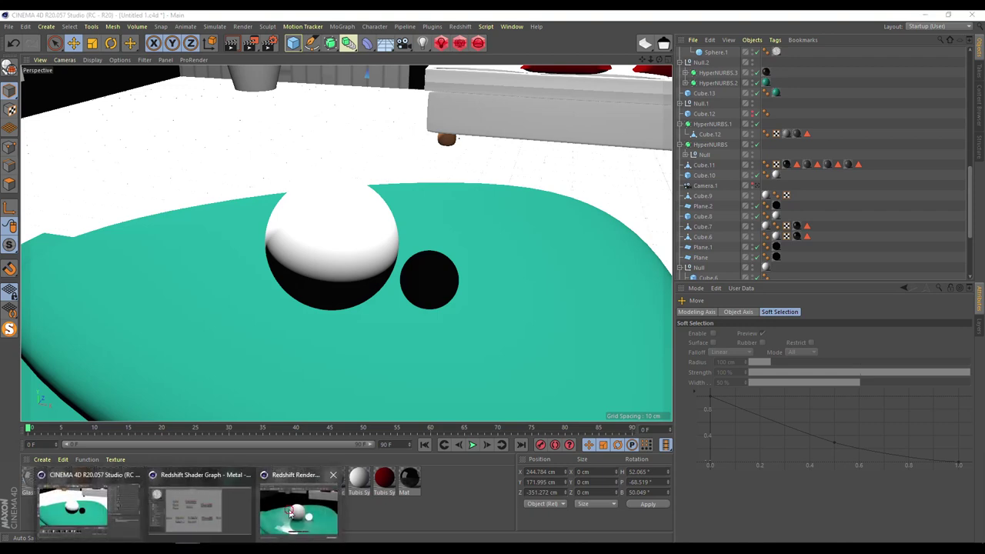
- Bring back the RenderView and reopen the Metal - Silver shader graph, placed down-right
left_click(290, 512)
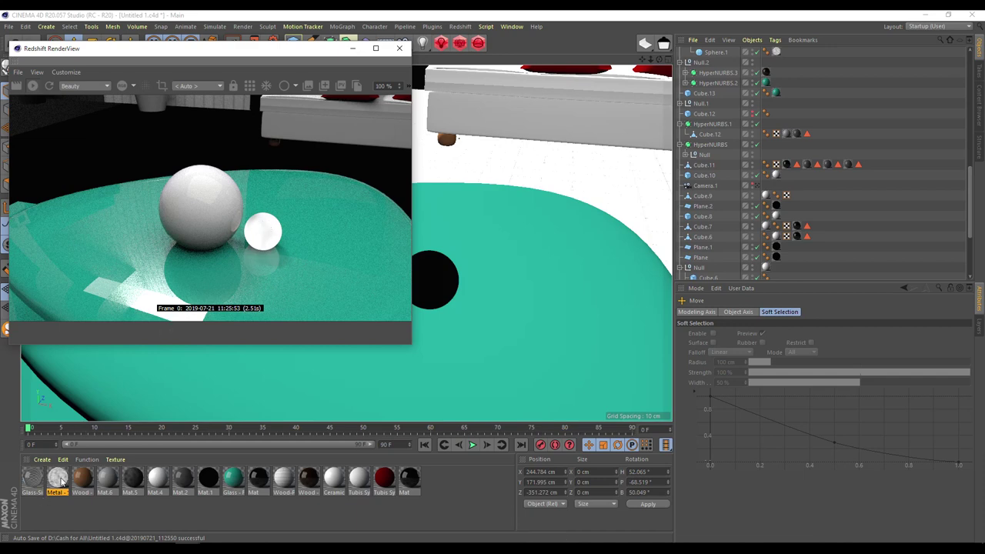
left_click_drag(219, 65, 158, 36)
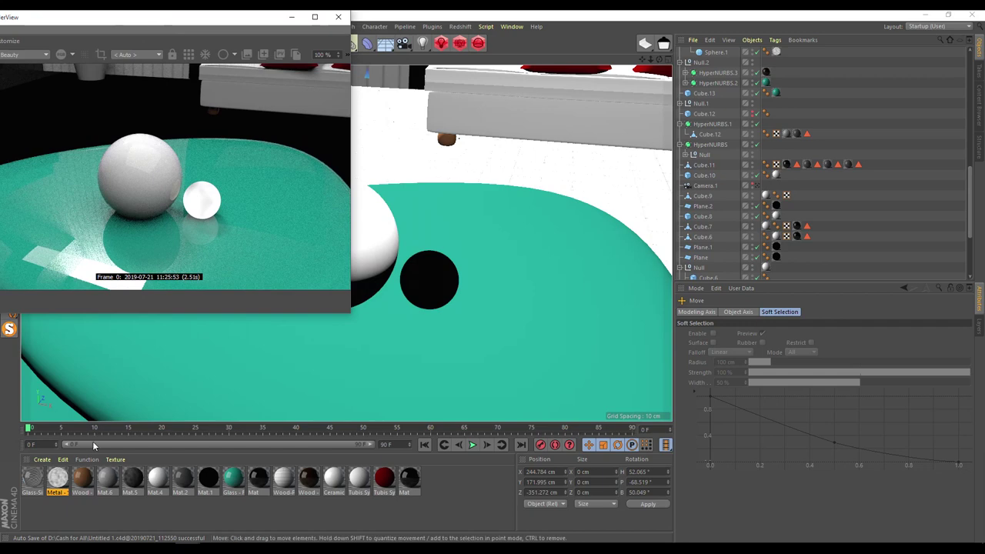
left_click(62, 481)
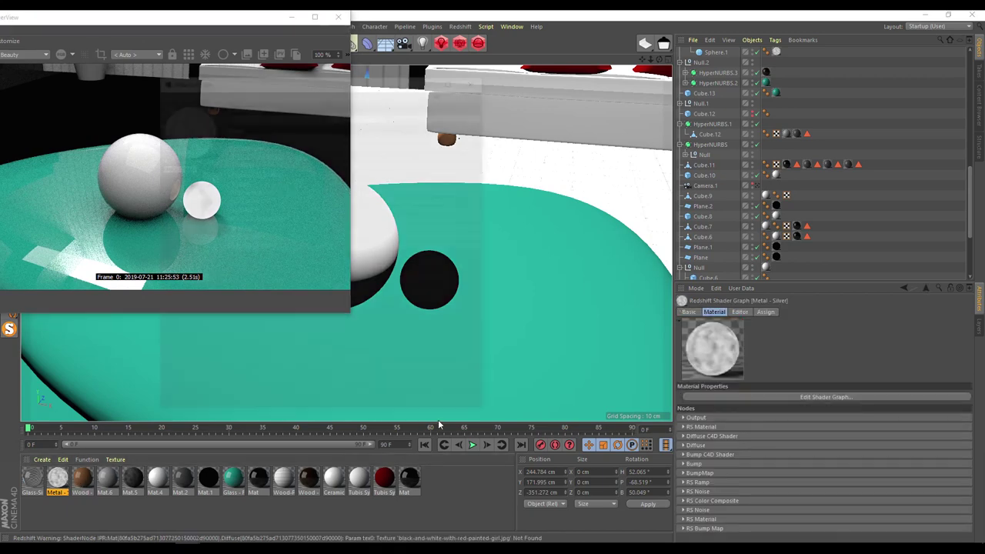
left_click(329, 115)
left_click_drag(341, 101, 528, 206)
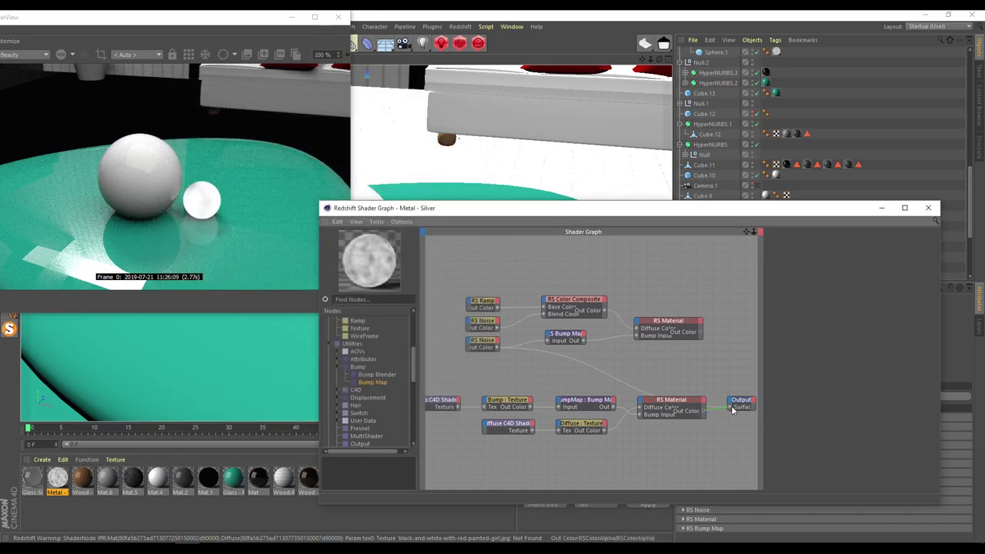
- Wire the new RS Material into the Output and set the upper Bump Map's Height Scale to 0.14
left_click_drag(733, 410, 732, 410)
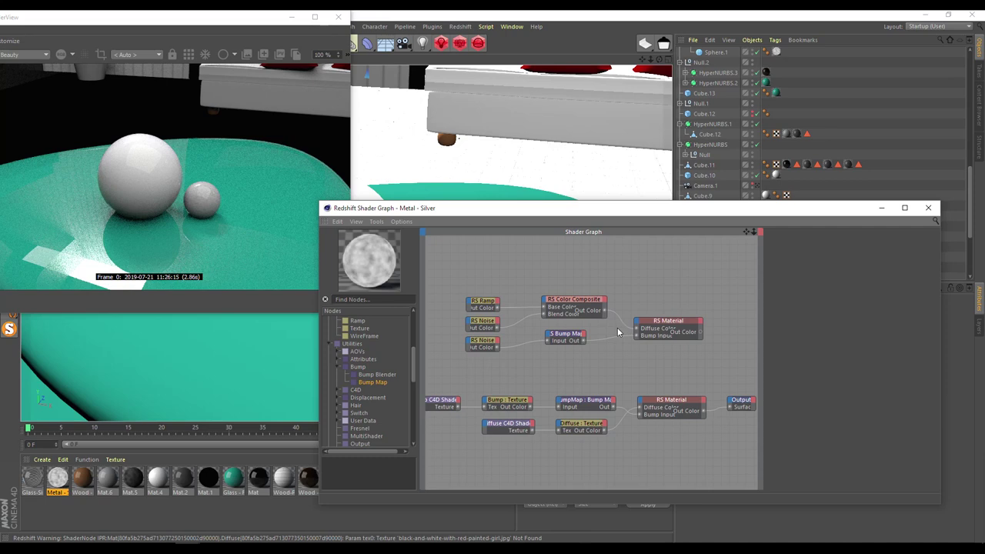
left_click_drag(701, 332, 730, 407)
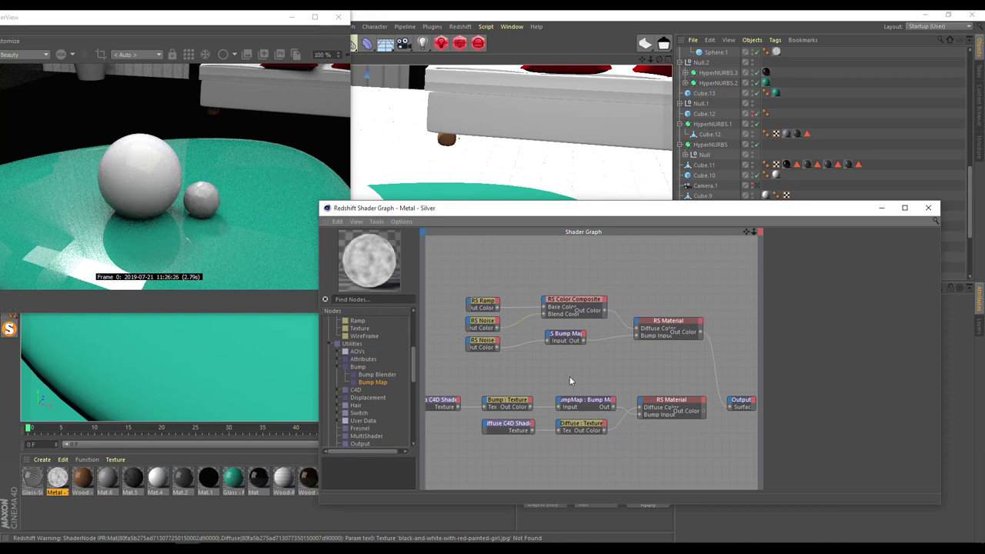
left_click(586, 403)
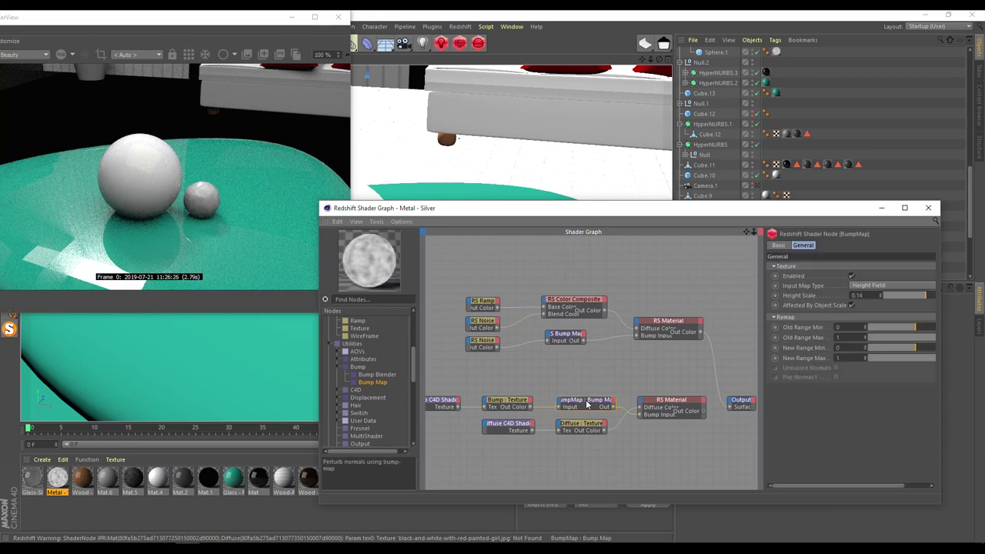
left_click(562, 337)
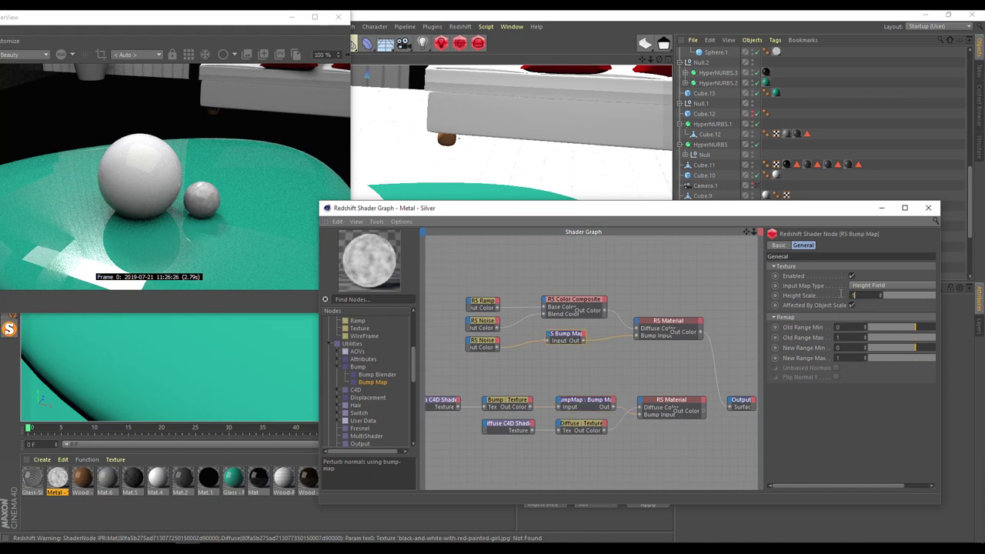
key("Return")
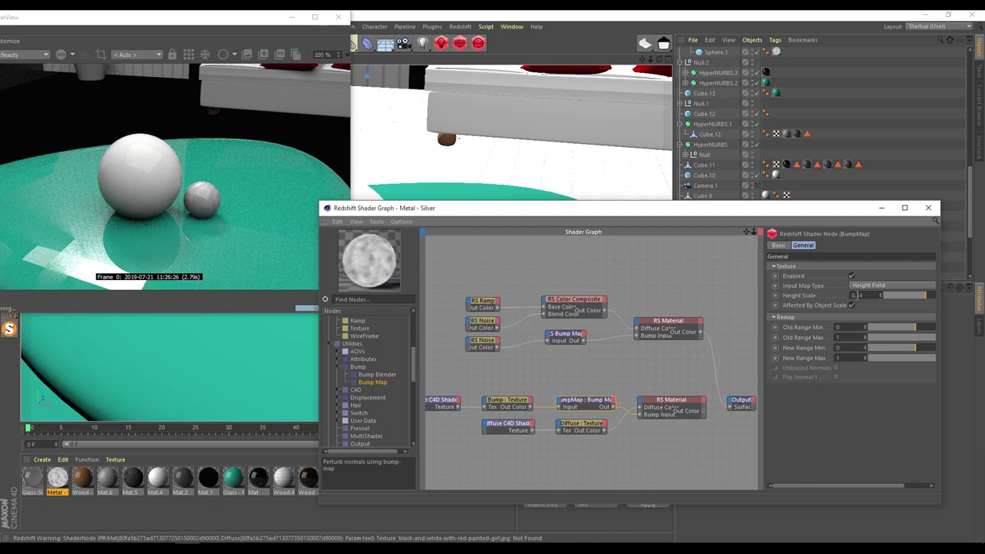
left_click(567, 337)
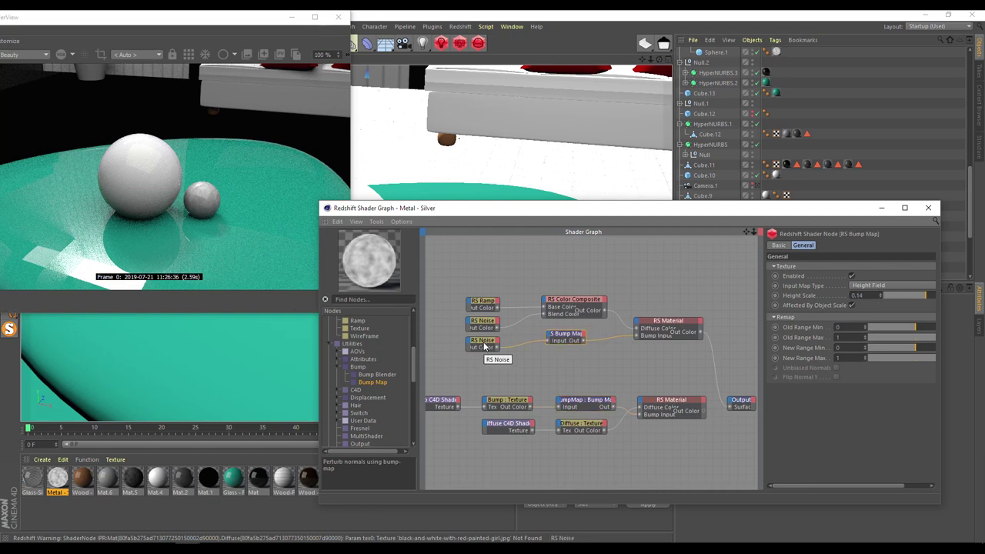
left_click(671, 319)
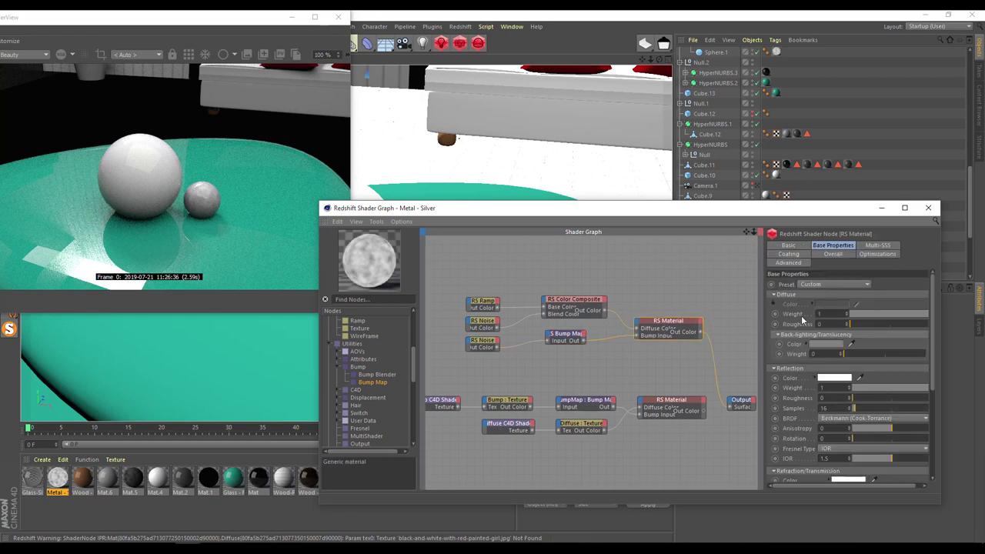
- Set the upper RS Material's Diffuse Weight to 0 and Fresnel Type to Metalness
left_click_drag(912, 318, 847, 315)
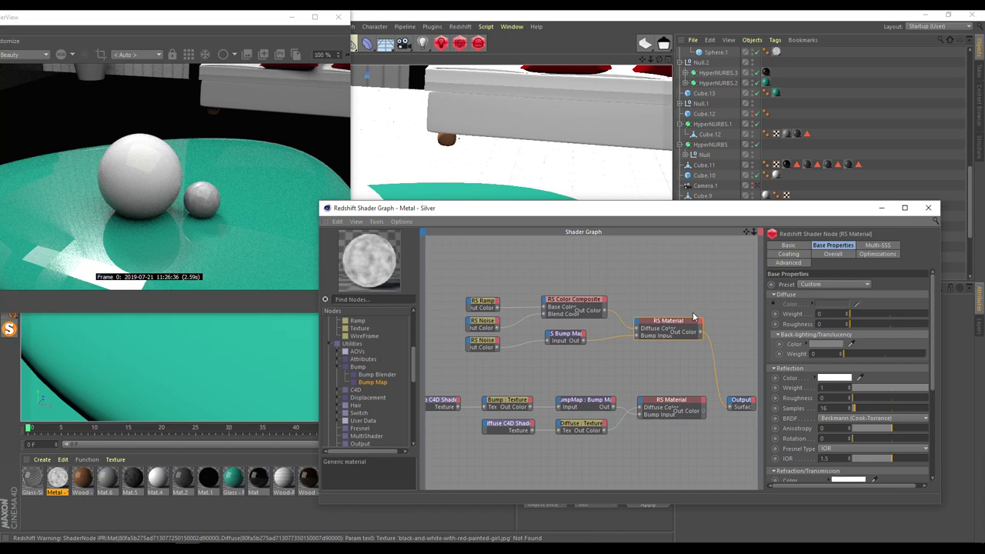
left_click(623, 326)
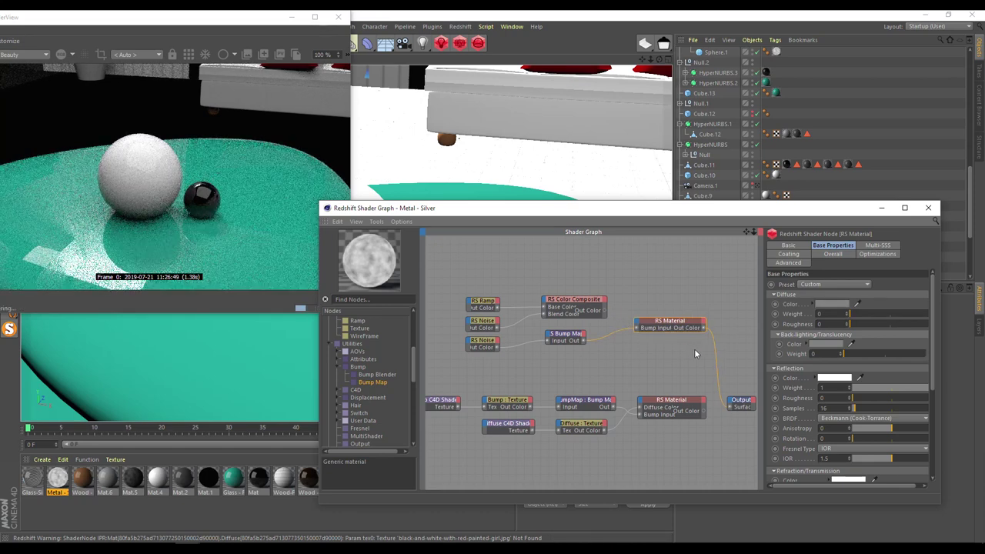
left_click(831, 449)
left_click(838, 481)
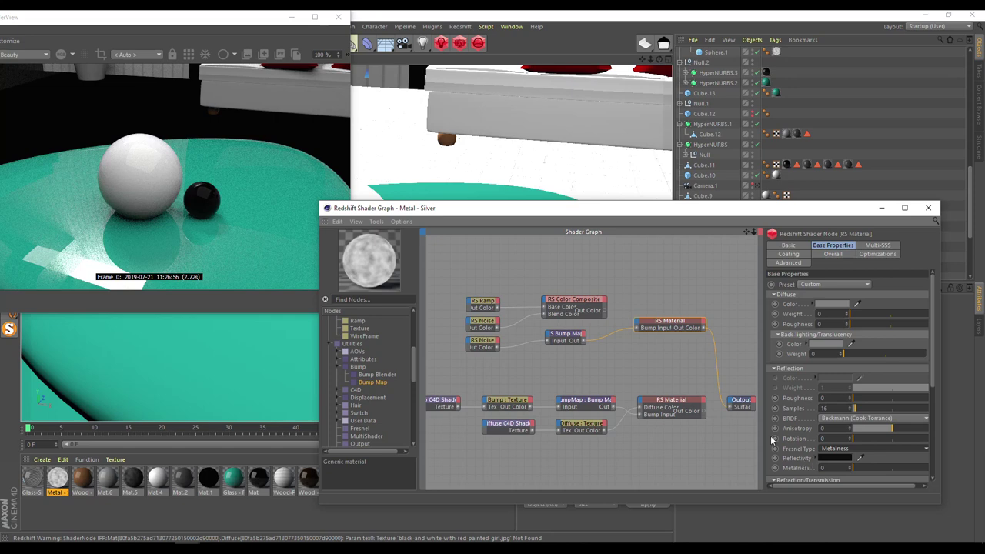
- Connect the Color Composite's Out Color to the material's Refl Reflectivity
left_click(557, 306)
left_click_drag(606, 311, 637, 326)
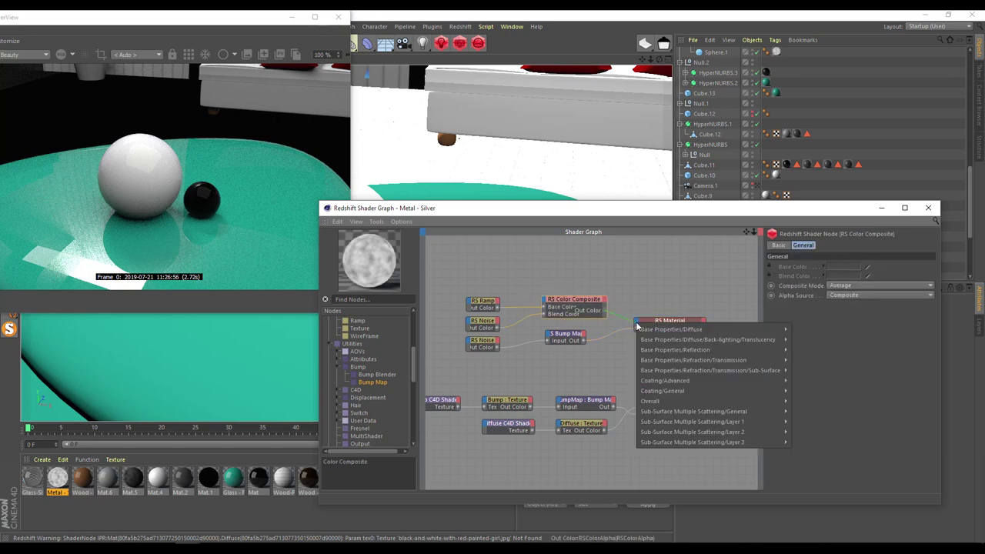
mouse_move(670, 351)
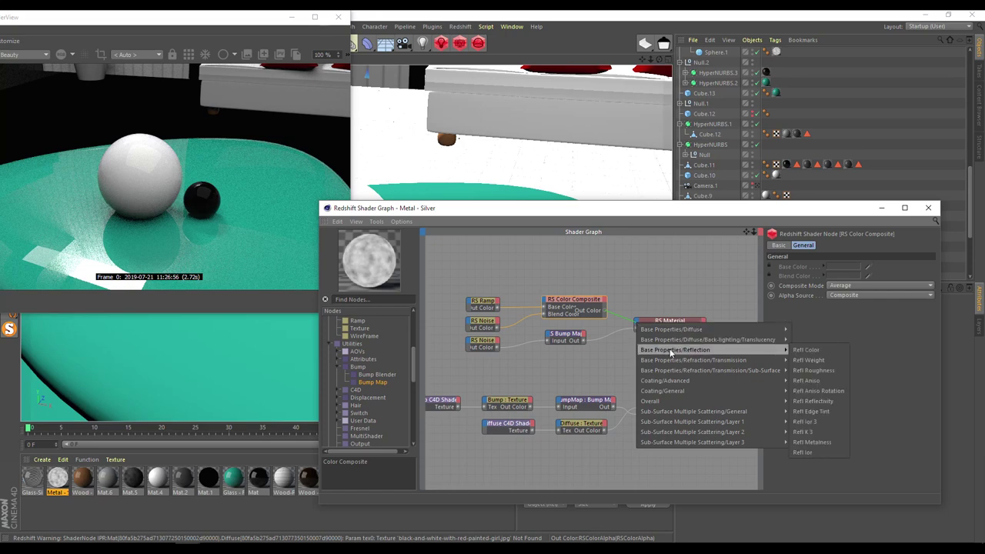
left_click(814, 402)
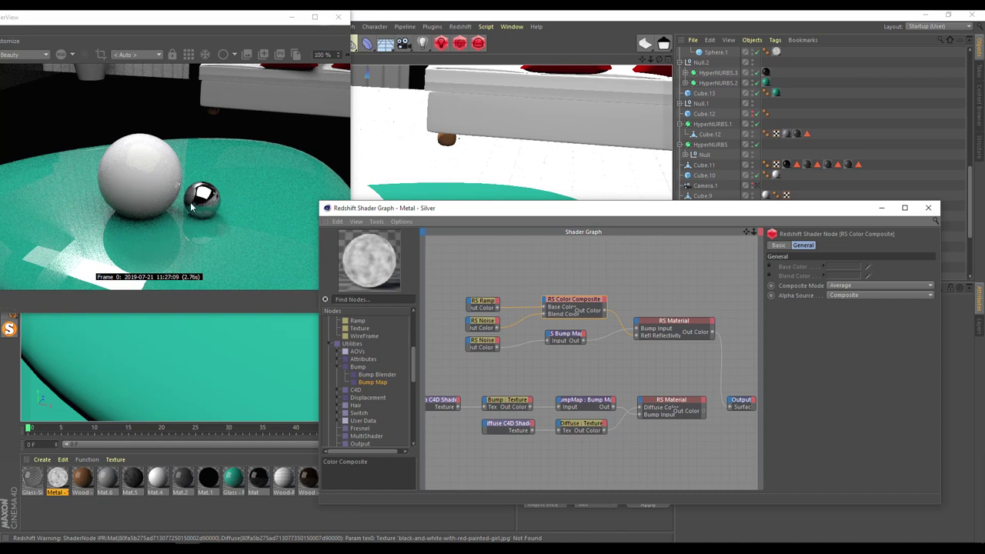
left_click(484, 342)
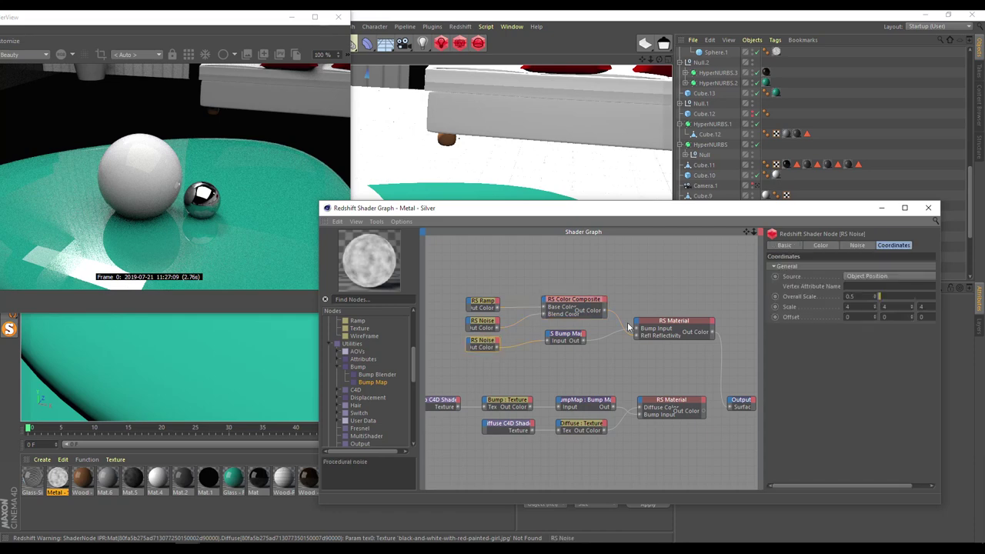
- Set the RS Noise Overall Scale to 1 and move the camera in on the spheres
type("1")
key("Return")
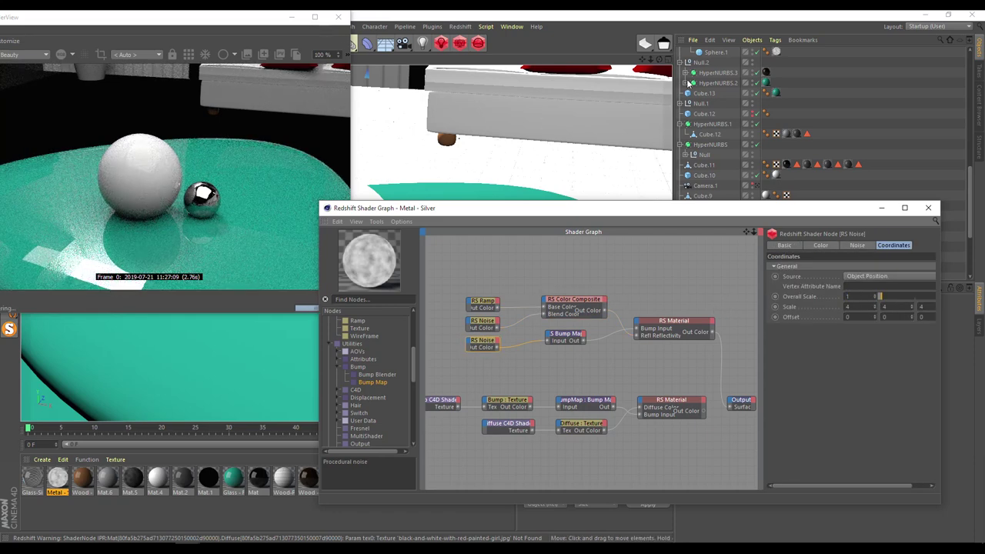
left_click(649, 60)
left_click_drag(649, 60, 643, 60)
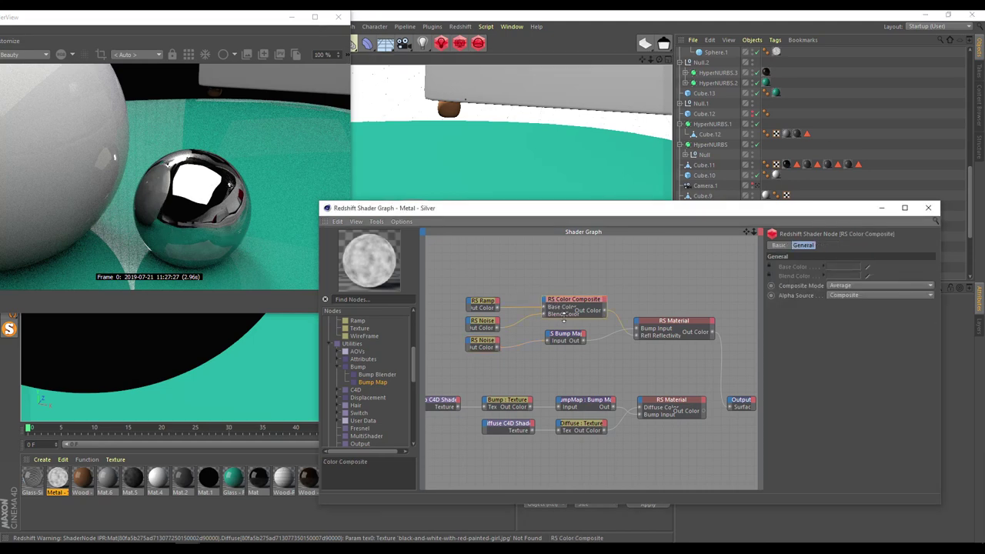
left_click(674, 323)
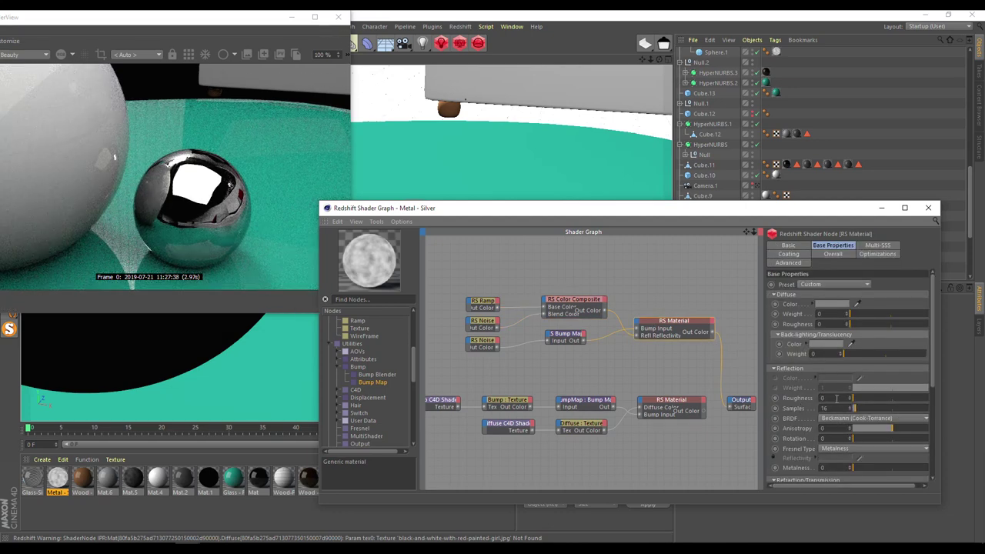
- Set reflection roughness to 0.2 and leave metalness at 0
type(".1")
key("Return")
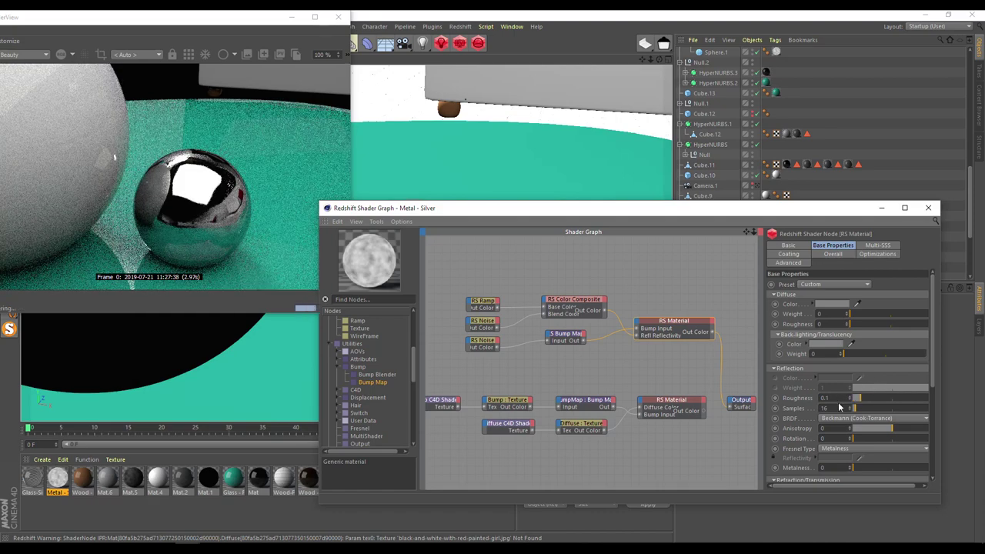
type("2")
key("Return")
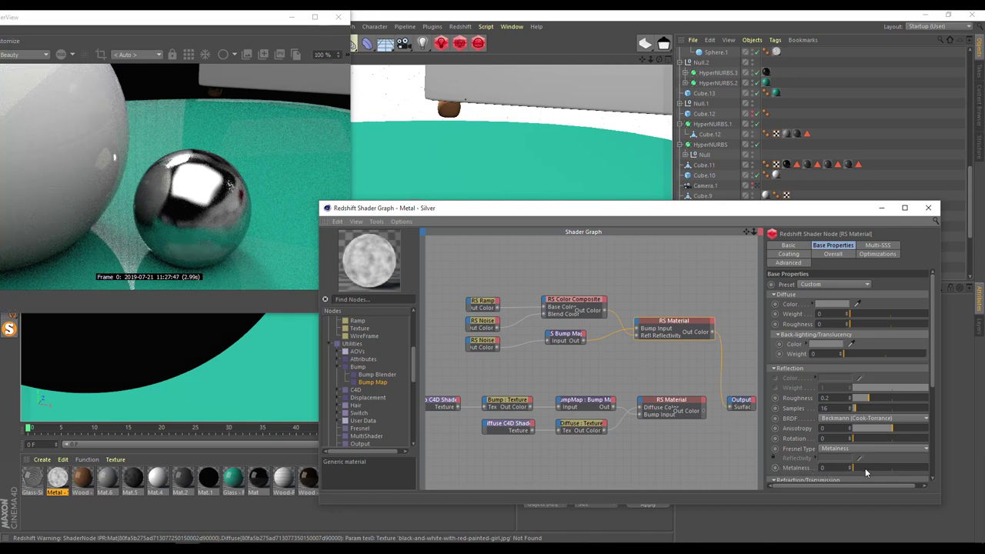
left_click_drag(863, 466, 962, 475)
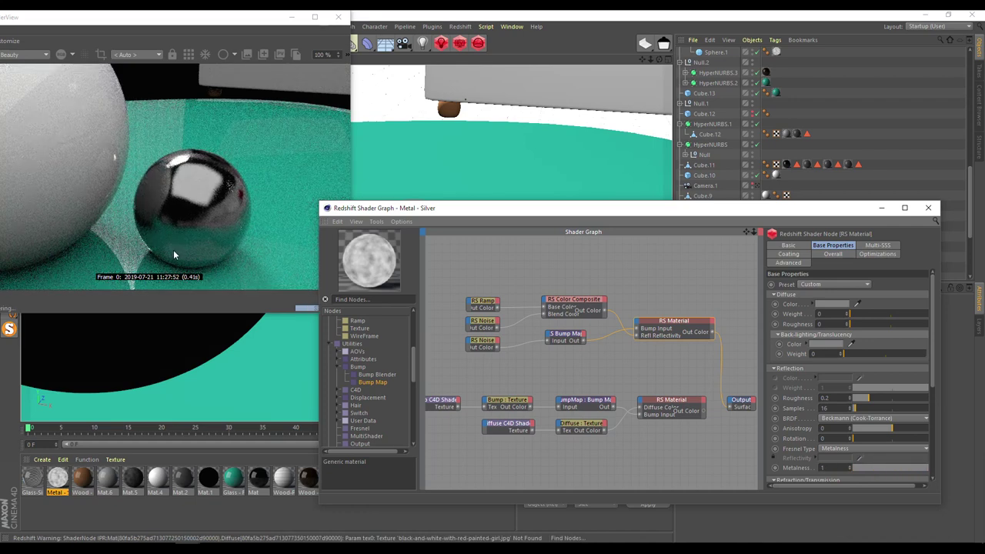
left_click_drag(885, 468, 812, 457)
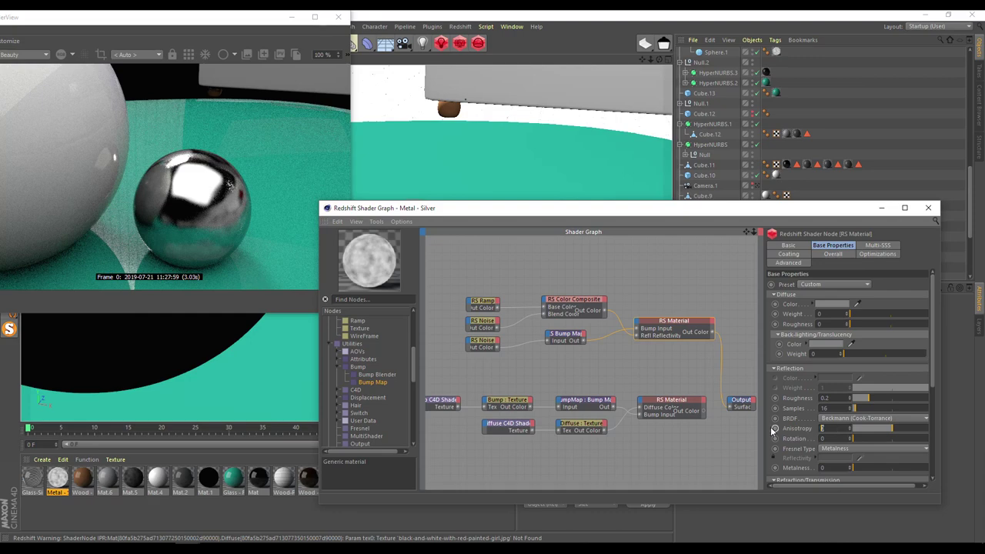
- Set reflection anisotropy to 0.25 and reflection samples to 32
left_click(891, 428)
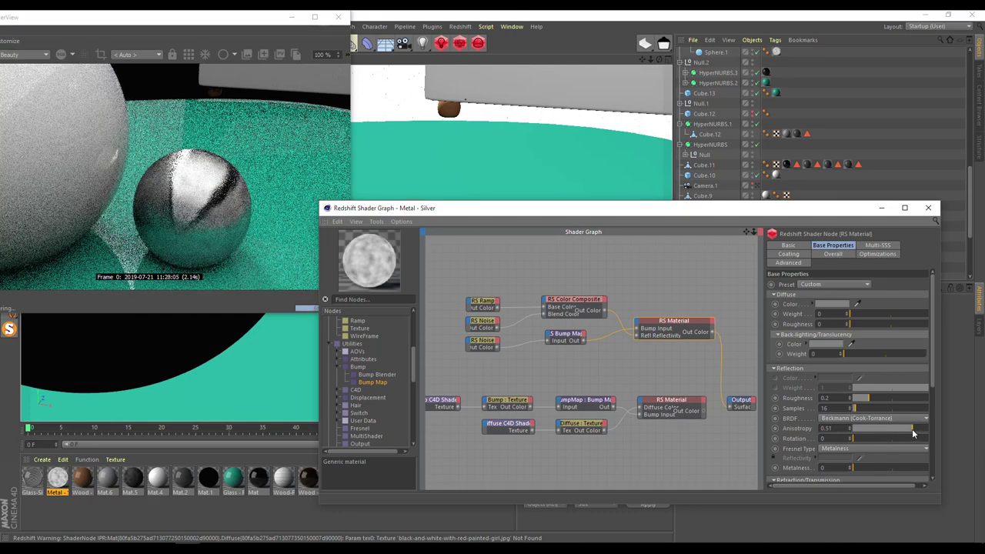
left_click_drag(908, 429, 901, 427)
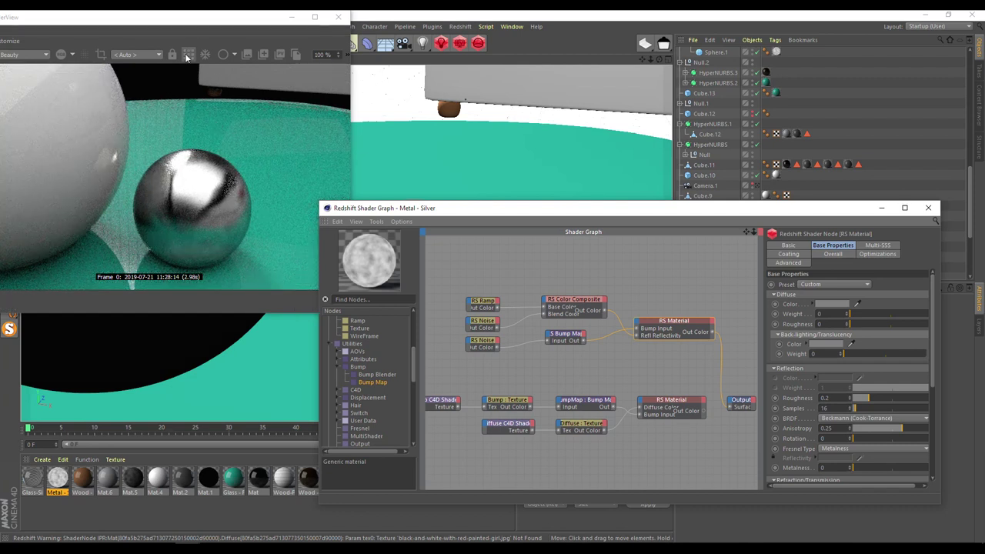
left_click(251, 207)
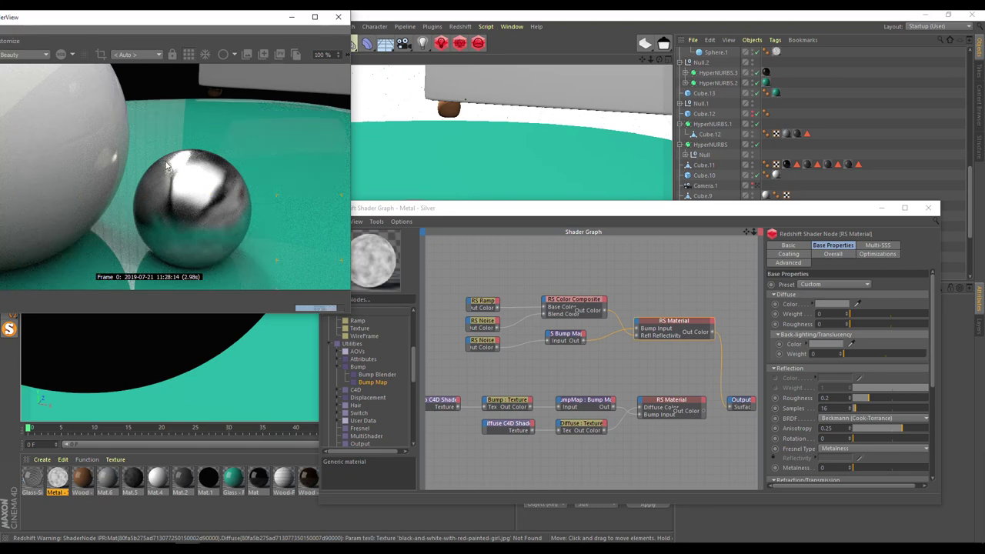
left_click_drag(932, 287, 937, 317)
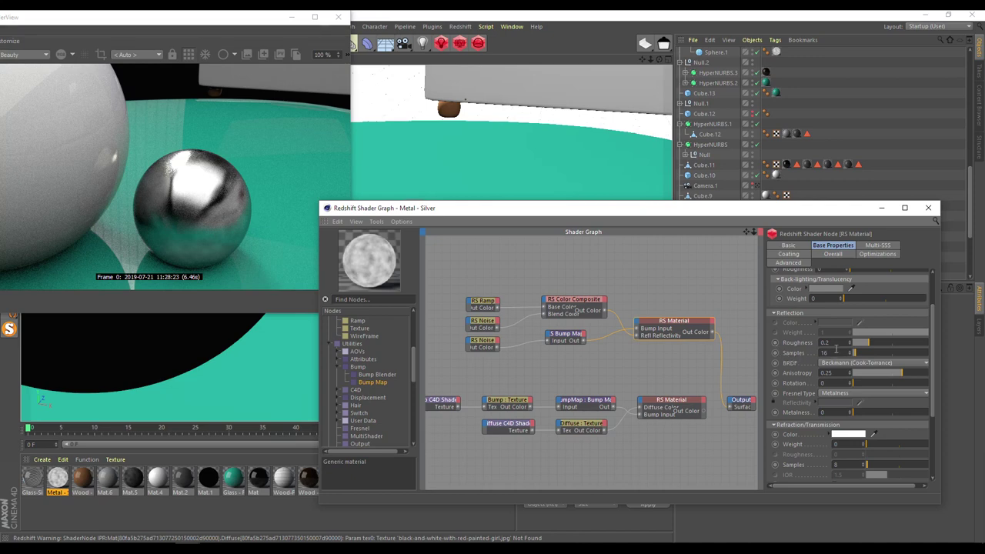
type("32")
key("Return")
- Set RS Area Light.1's samples to 16
left_click_drag(814, 215, 472, 275)
left_click_drag(974, 199, 974, 23)
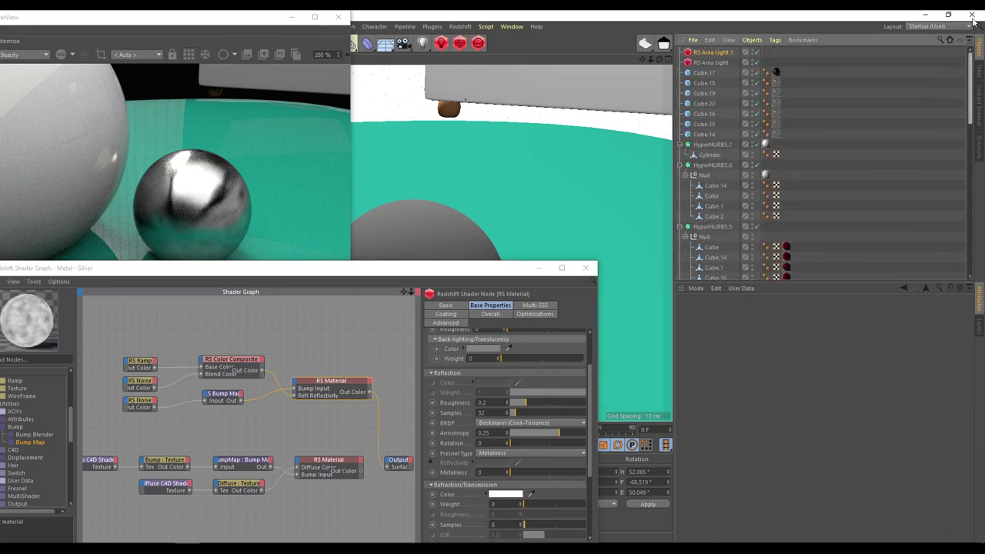
left_click(714, 52)
left_click_drag(969, 362, 969, 444)
type("32")
key("Return")
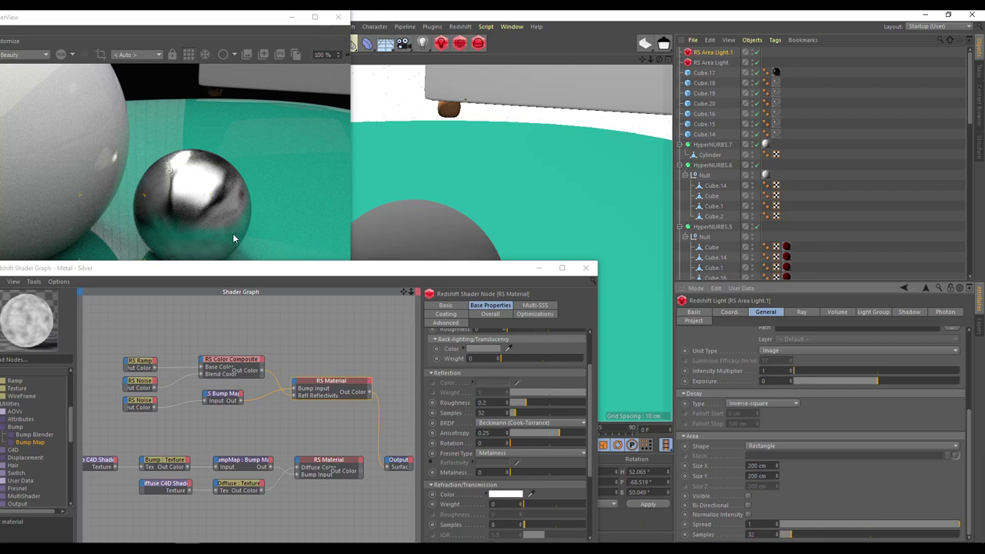
left_click(751, 533)
type("16")
key("Return")
- Lower the RS Material's reflection samples to 16
double_click(496, 412)
type("16")
key("Return")
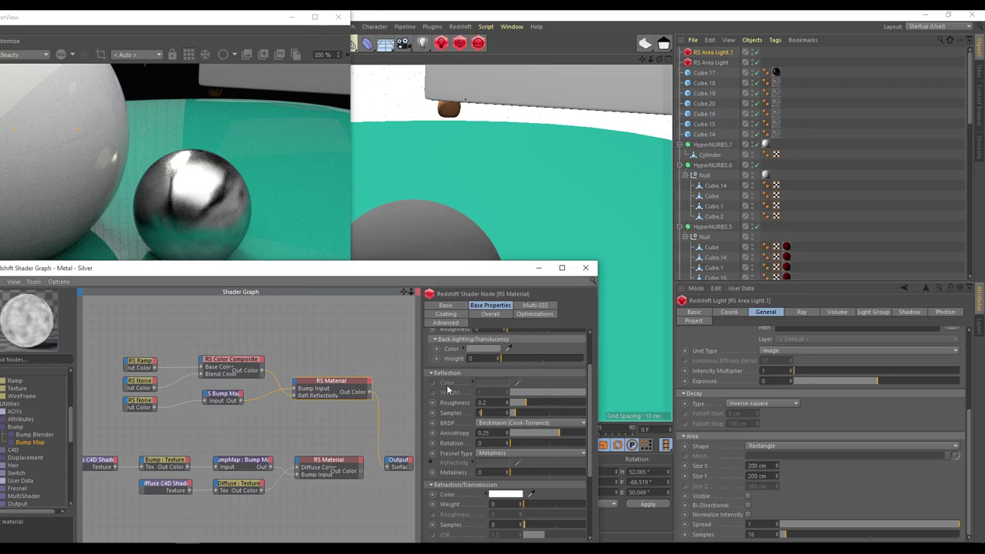
right_click(444, 419)
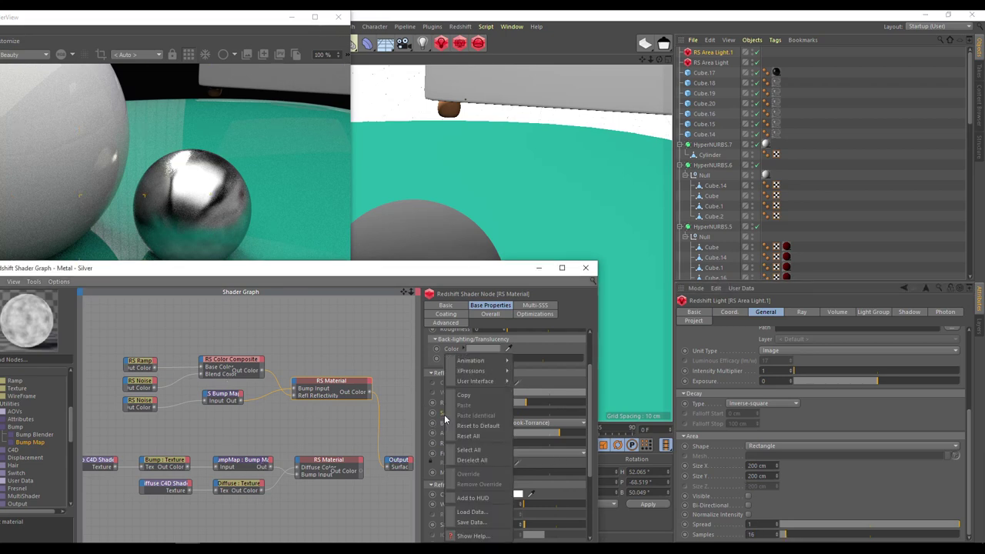
left_click(394, 273)
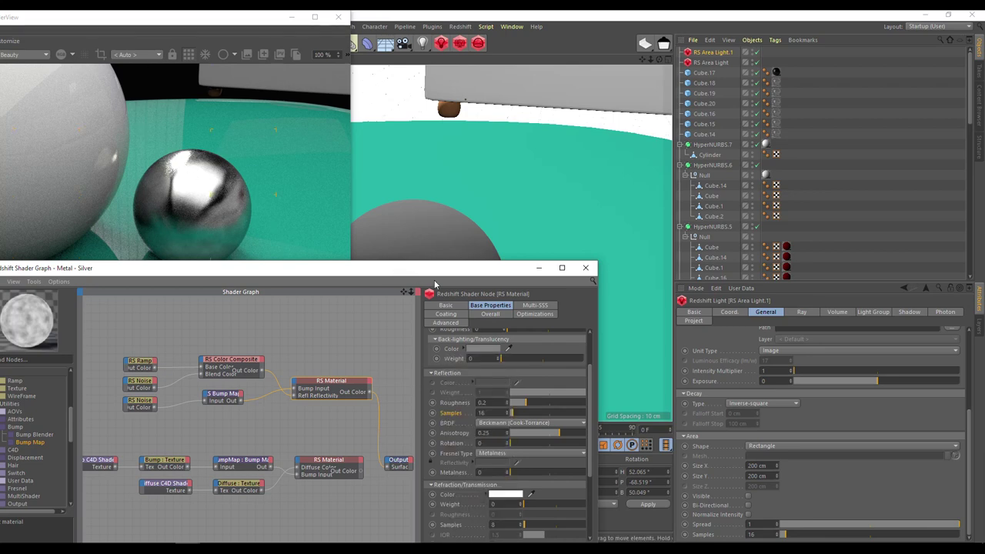
- Delete the unused lower shader nodes, tidy the rest, and close the shader graph and RenderView
left_click_drag(97, 444, 326, 514)
key("Delete")
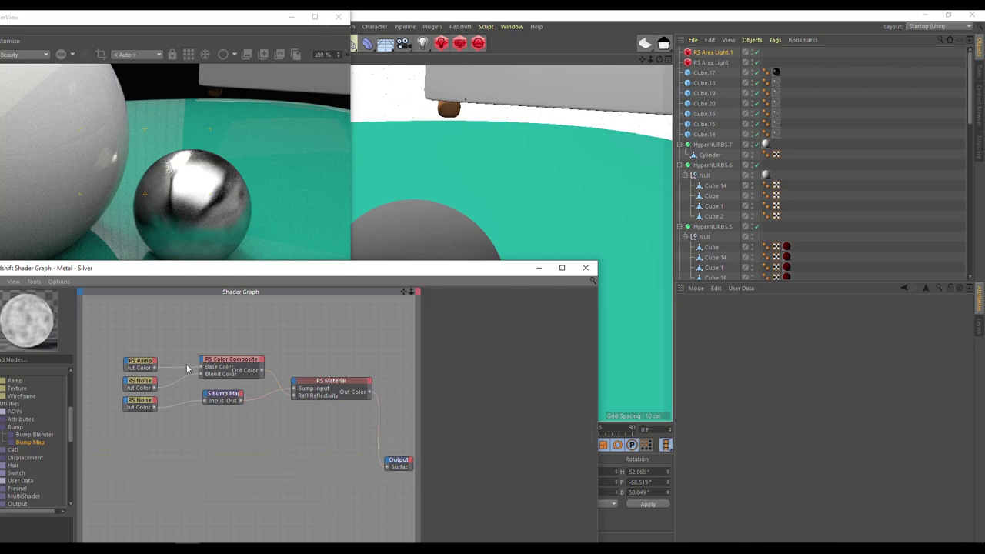
left_click_drag(121, 332, 322, 429)
left_click_drag(316, 385, 312, 468)
left_click(584, 267)
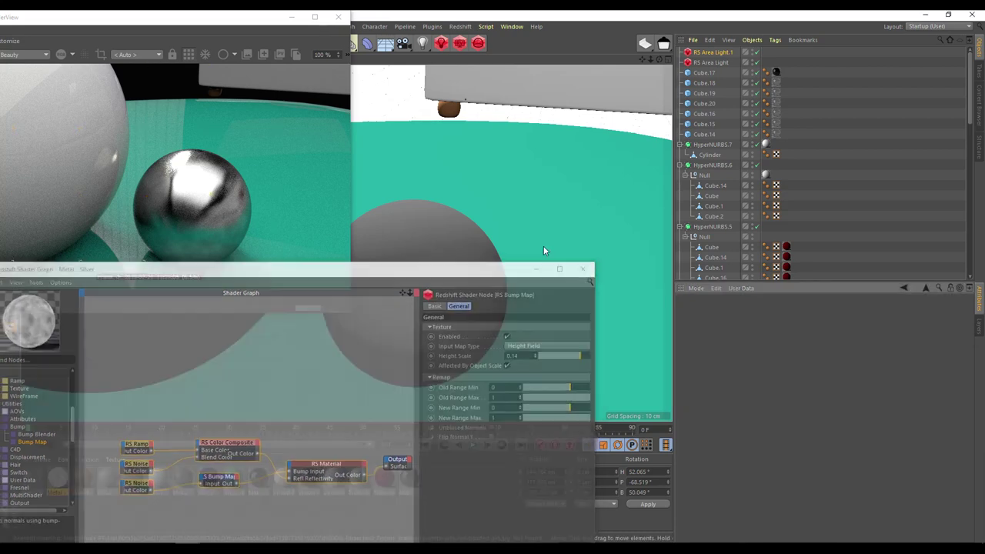
left_click(706, 54)
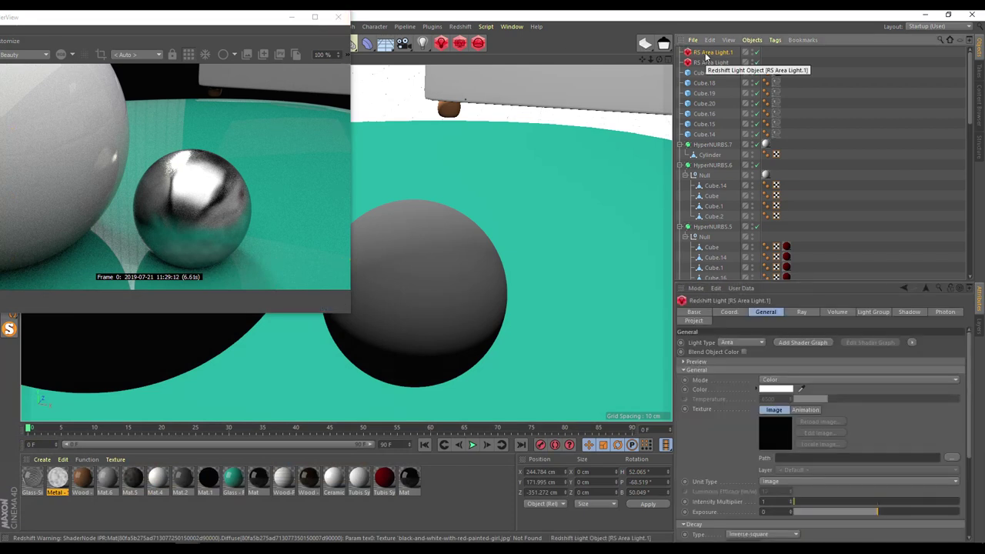
left_click(338, 17)
- Open the Wood - Oak shader graph and inspect its Bump C4D Shader node
double_click(58, 479)
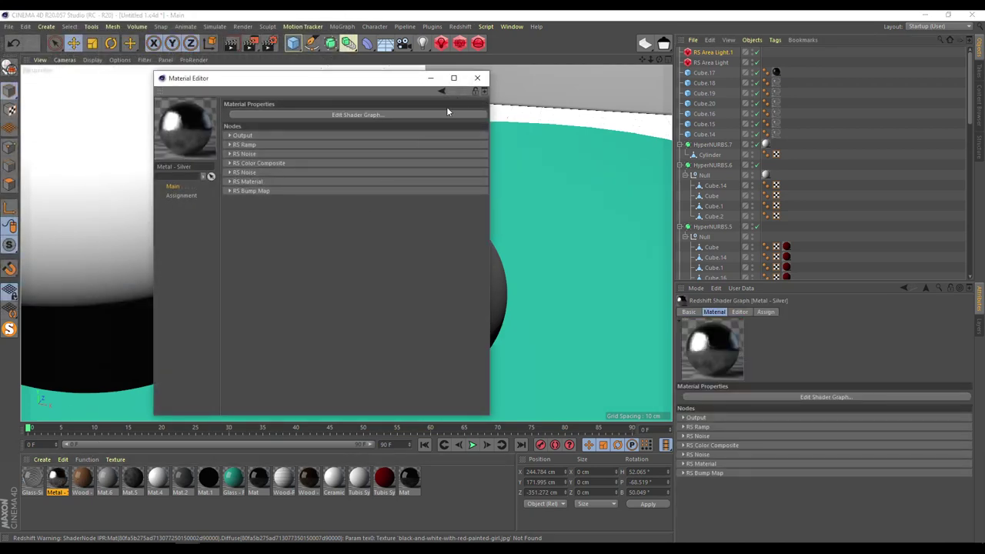
left_click(477, 78)
double_click(82, 478)
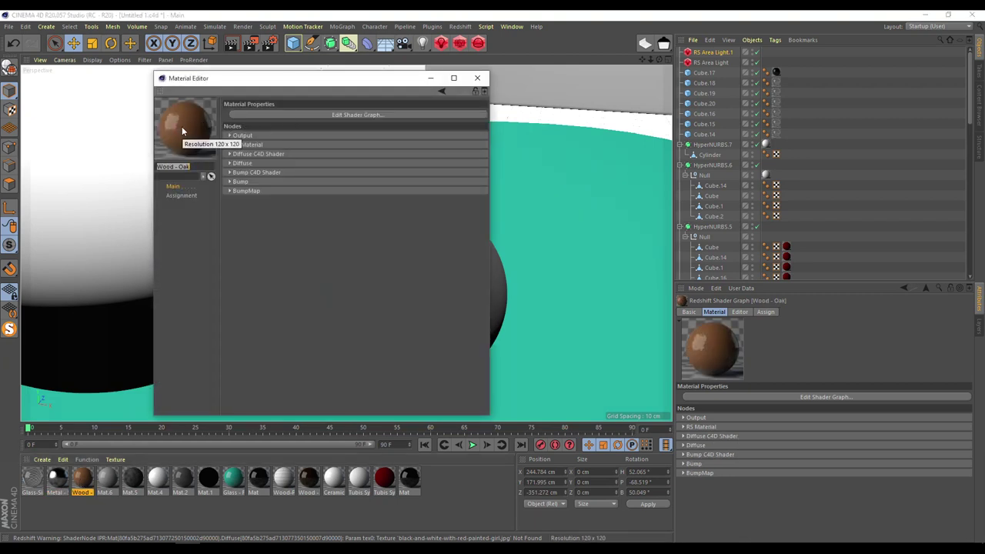
left_click(301, 114)
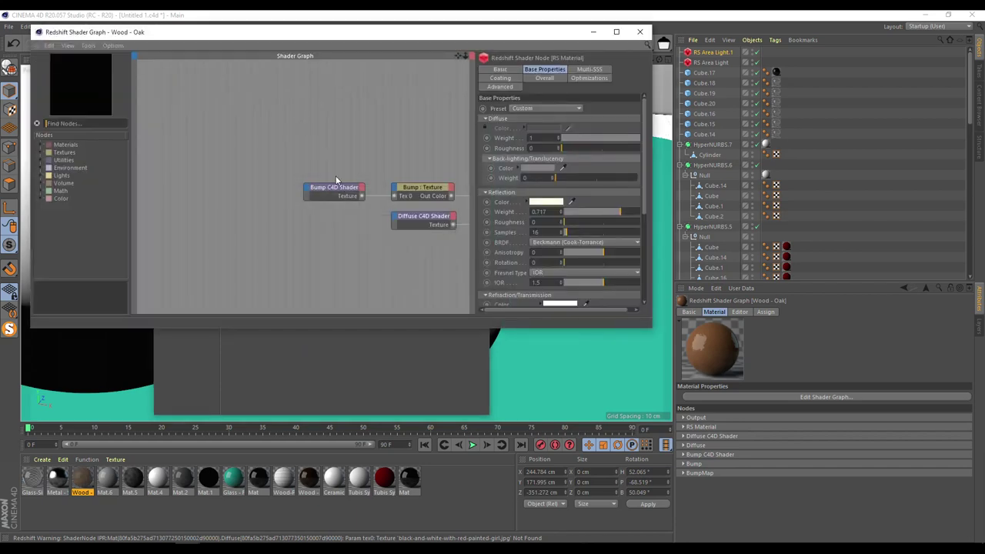
left_click(334, 189)
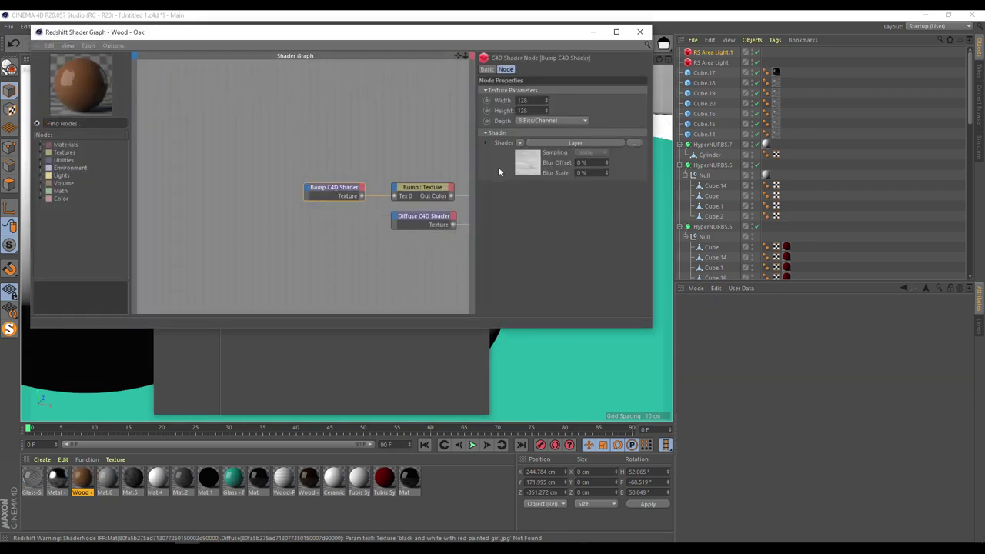
- Close the Wood - Oak material editor and show the Content Browser in the side dock
left_click_drag(308, 32, 371, 150)
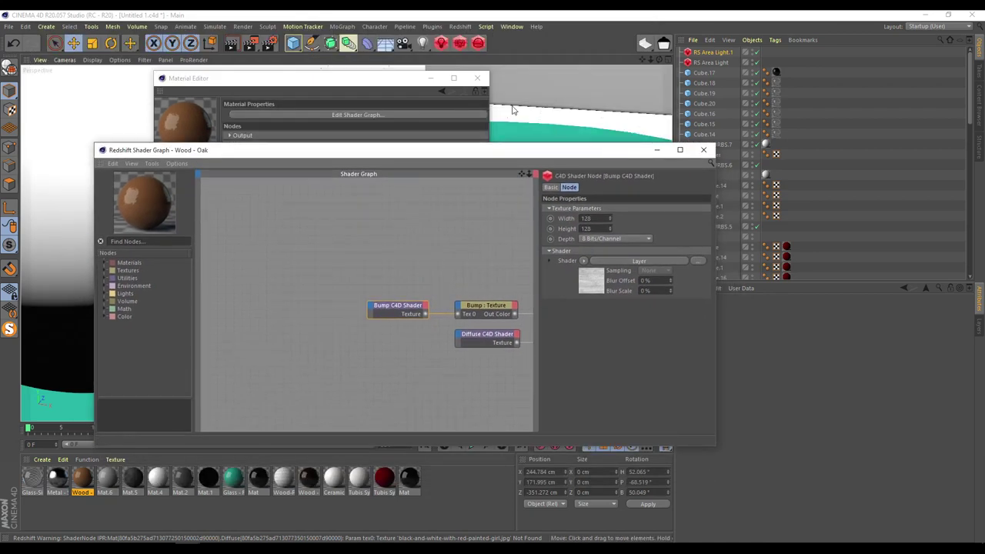
left_click(477, 78)
left_click_drag(501, 151, 458, 93)
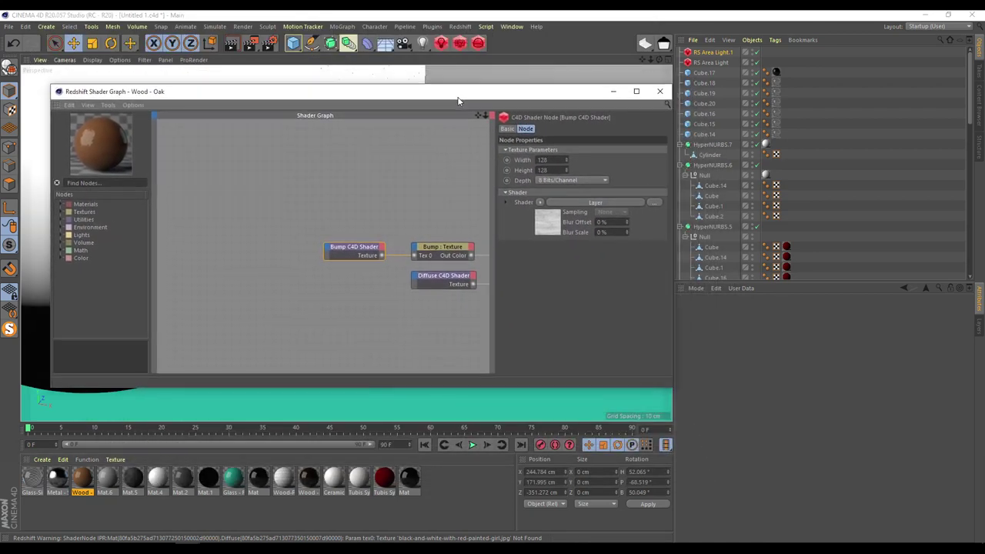
left_click(980, 100)
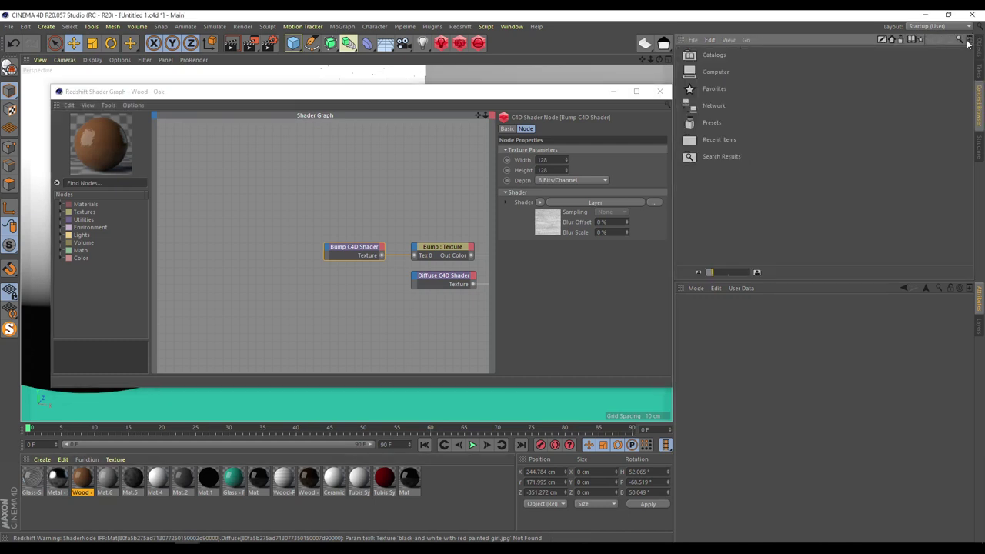
- Open the Presets library in a large floating Content Browser window
double_click(706, 129)
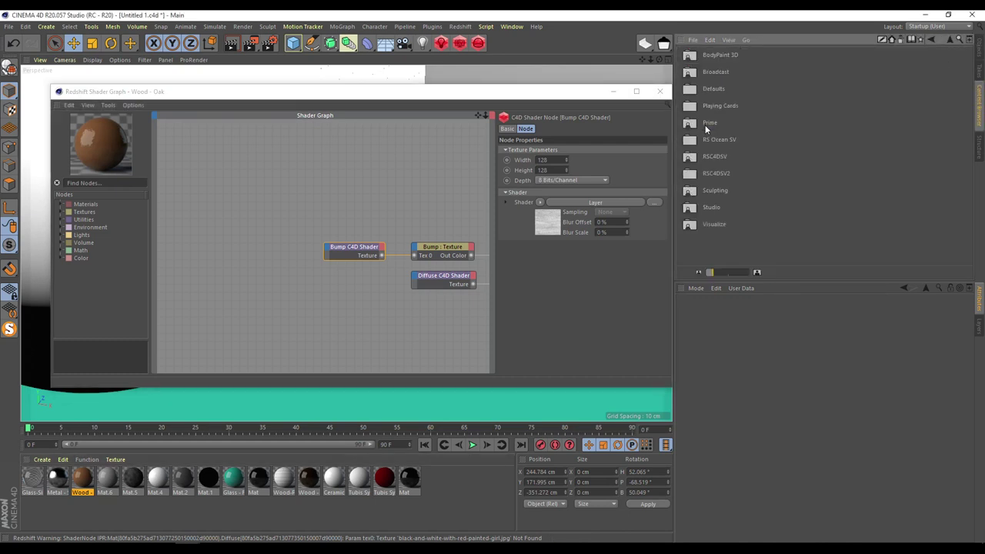
left_click(965, 45)
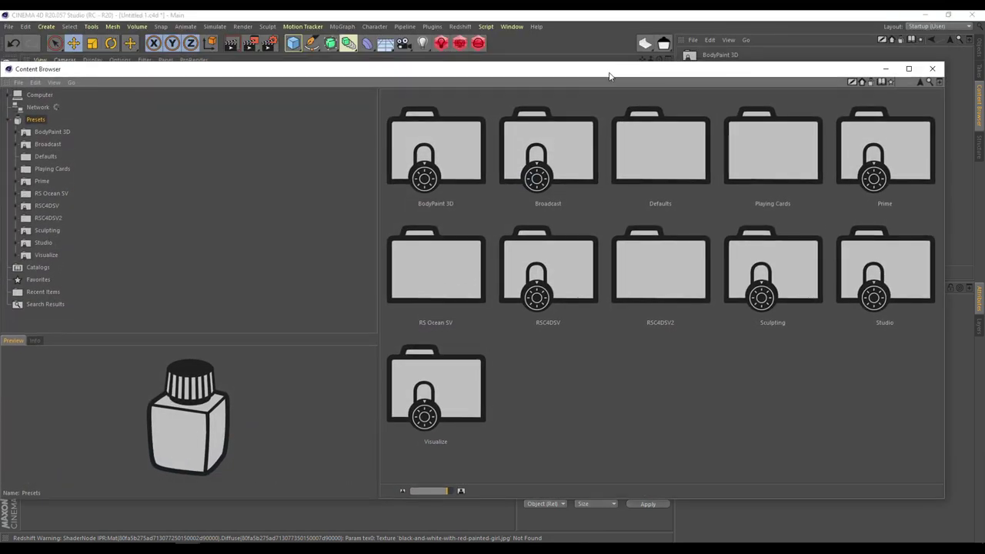
left_click(979, 52)
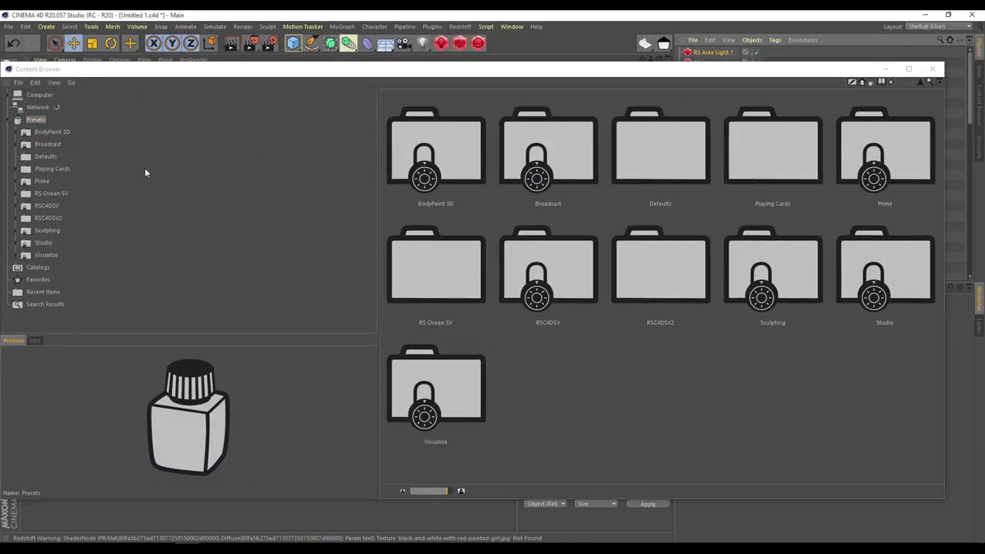
- Expand the RSC4DSV preset folder to show its subfolders, then switch to the web browser
left_click(47, 207)
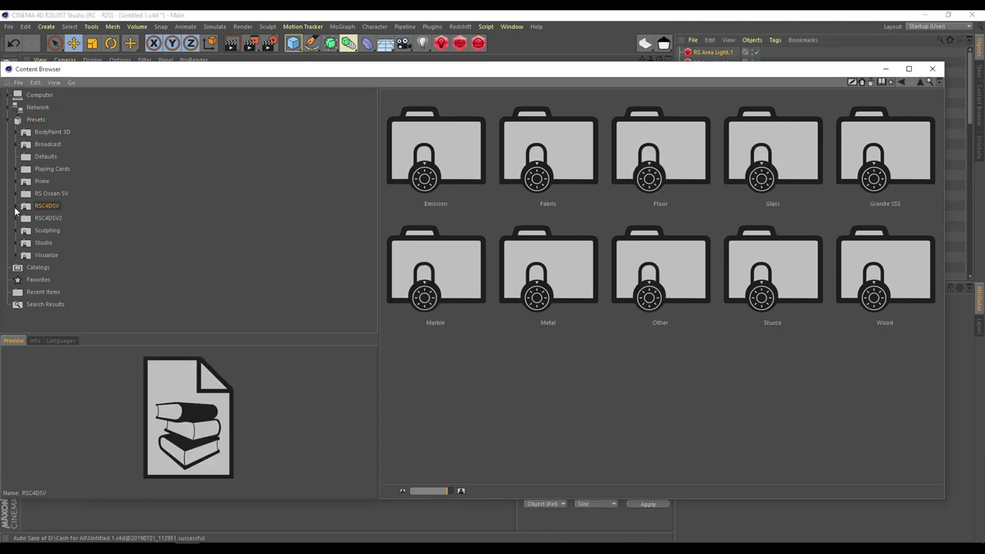
left_click(16, 208)
scroll(27, 259, "down", 2)
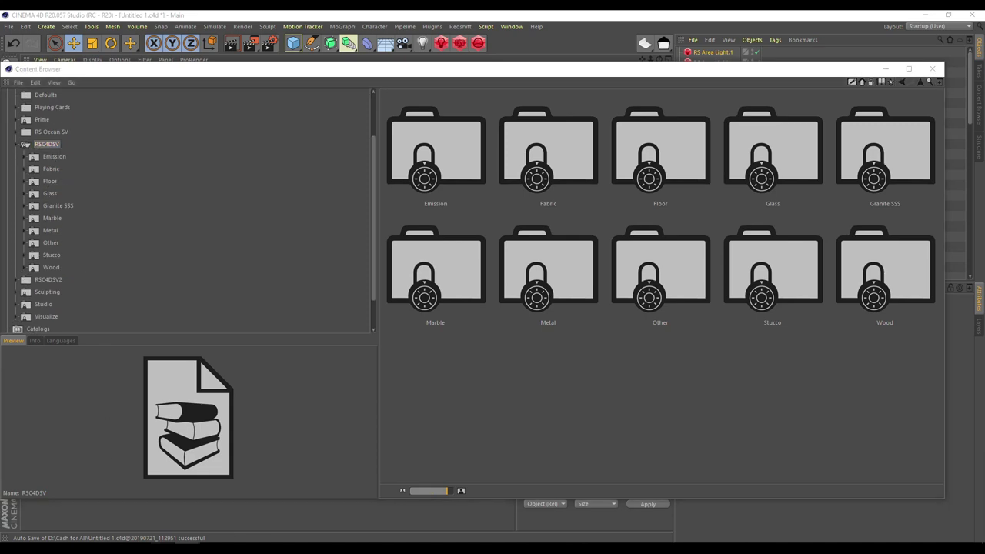
key("alt+Tab")
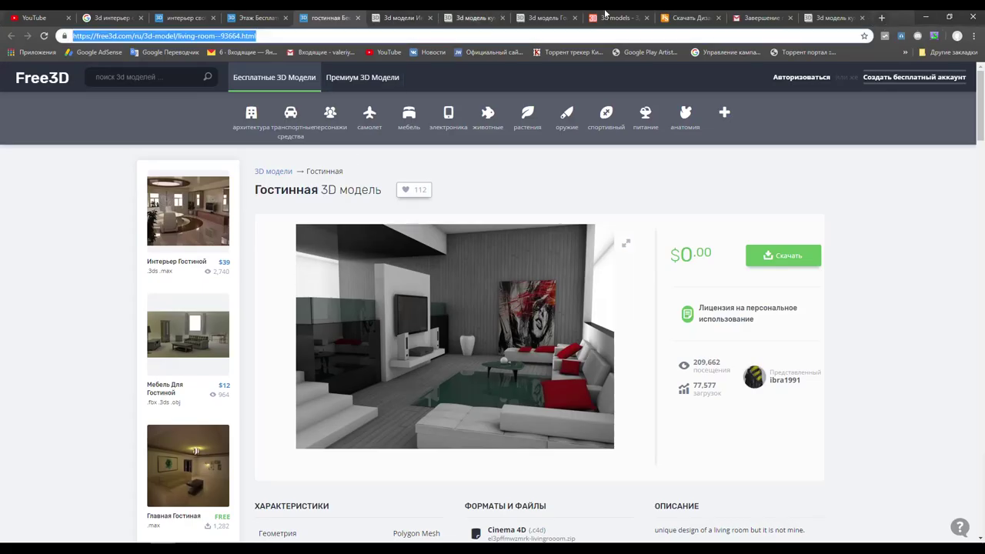
- Load YouTube in another tab and search for 'c4d sv'
left_click(400, 17)
left_click(387, 52)
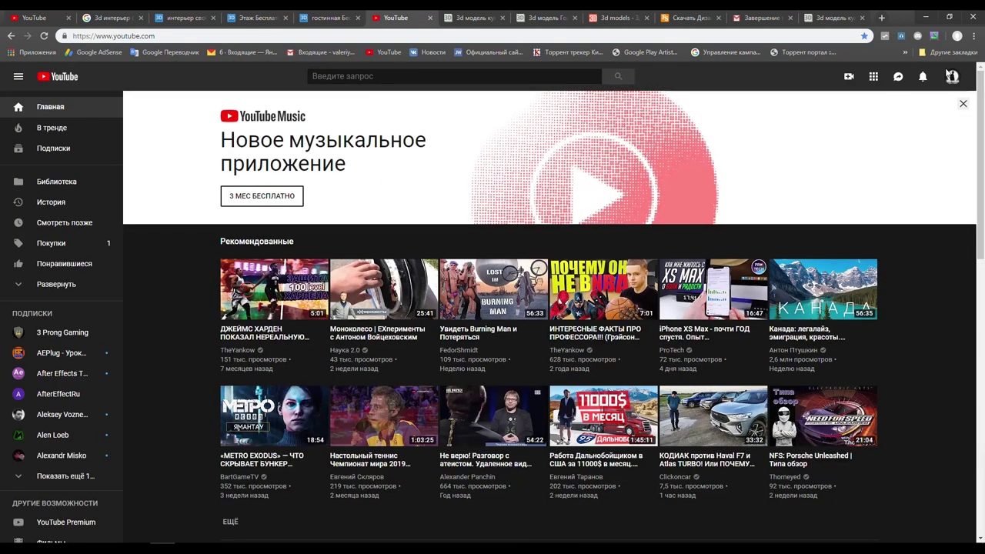
left_click(952, 77)
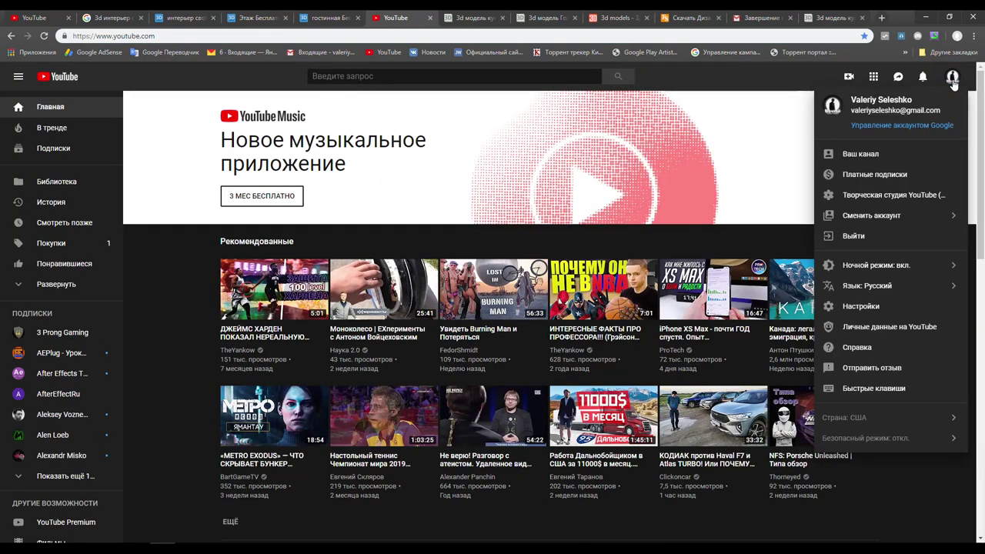
left_click(953, 80)
left_click(387, 77)
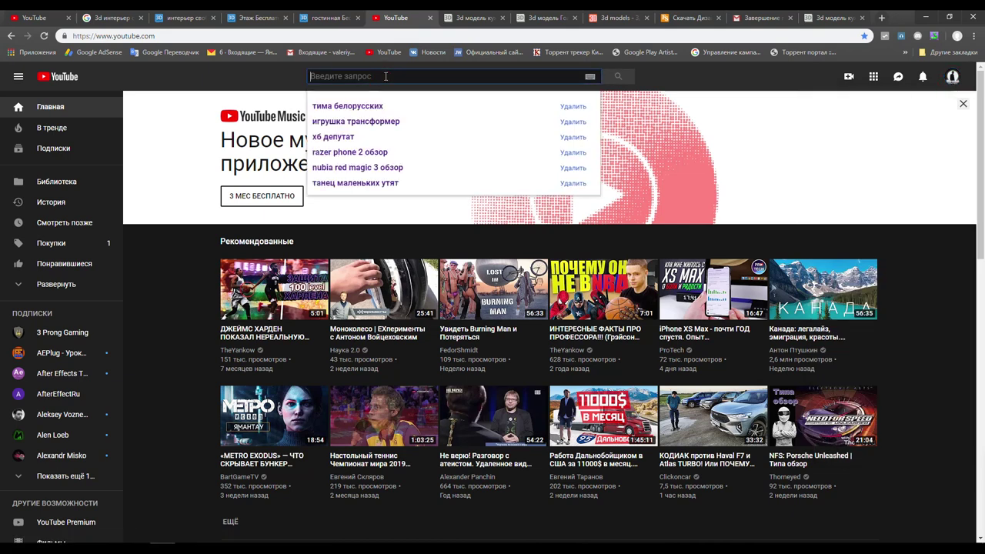
type("c")
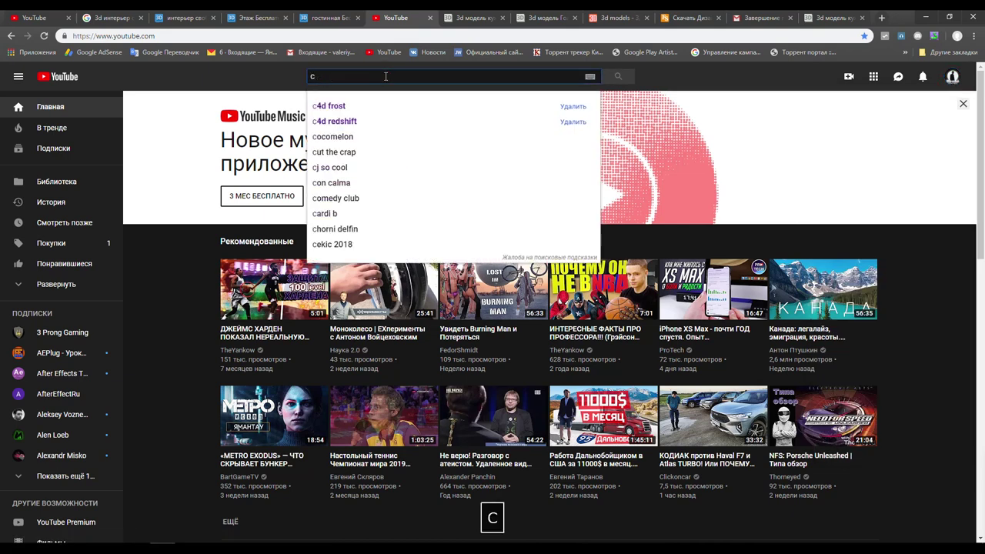
type("4d sv")
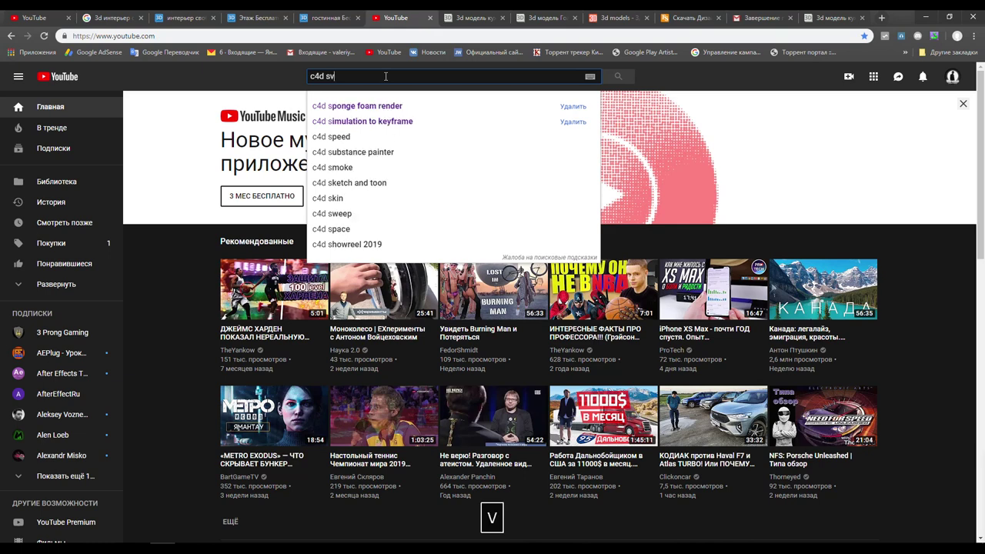
key("Return")
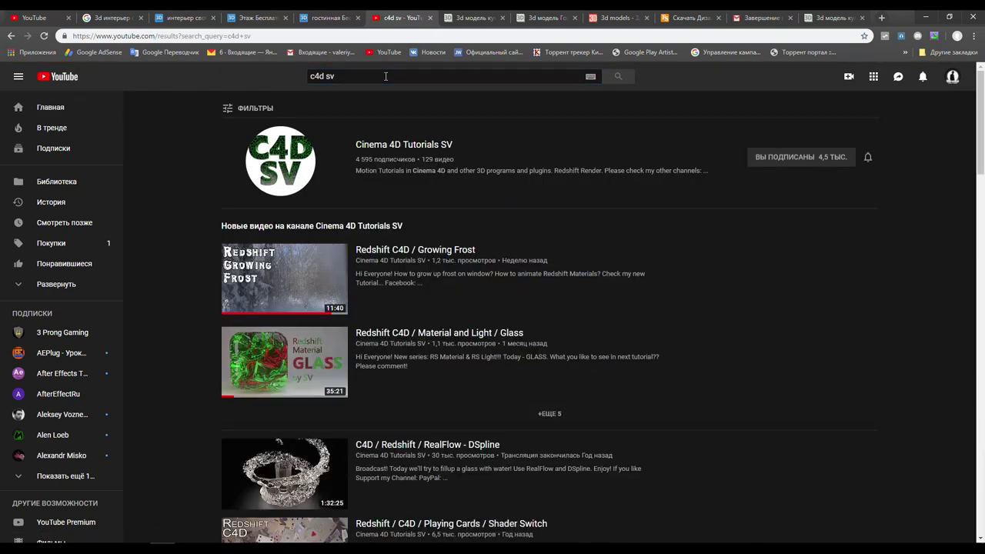
- Open the Cinema 4D Tutorials SV channel's videos and play Redshift / C4D / Materials
left_click(387, 146)
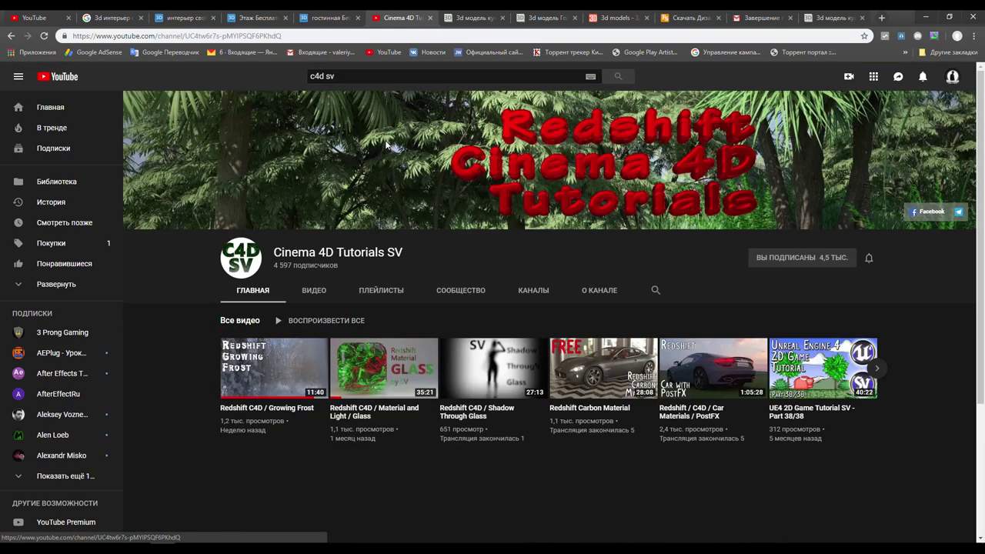
left_click(315, 290)
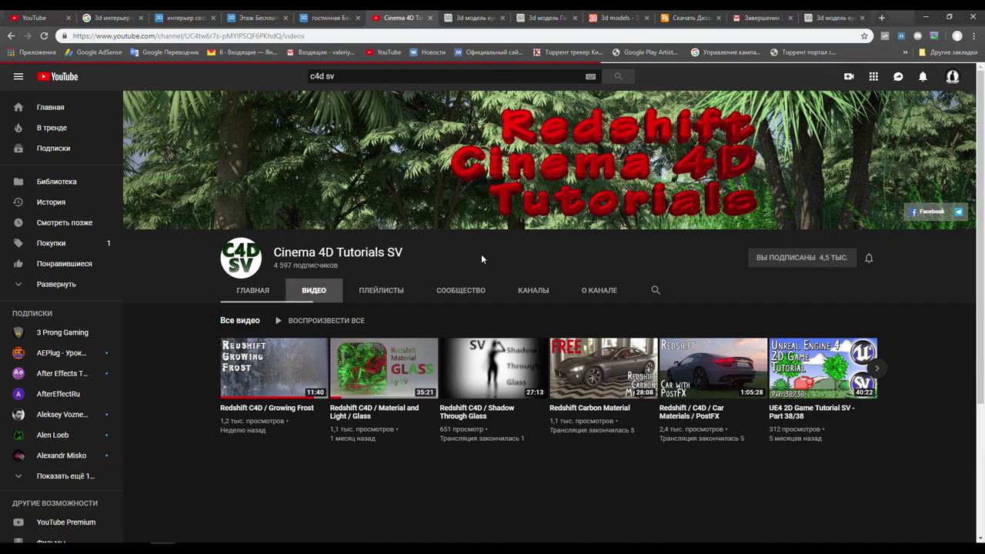
scroll(481, 258, "down", 8)
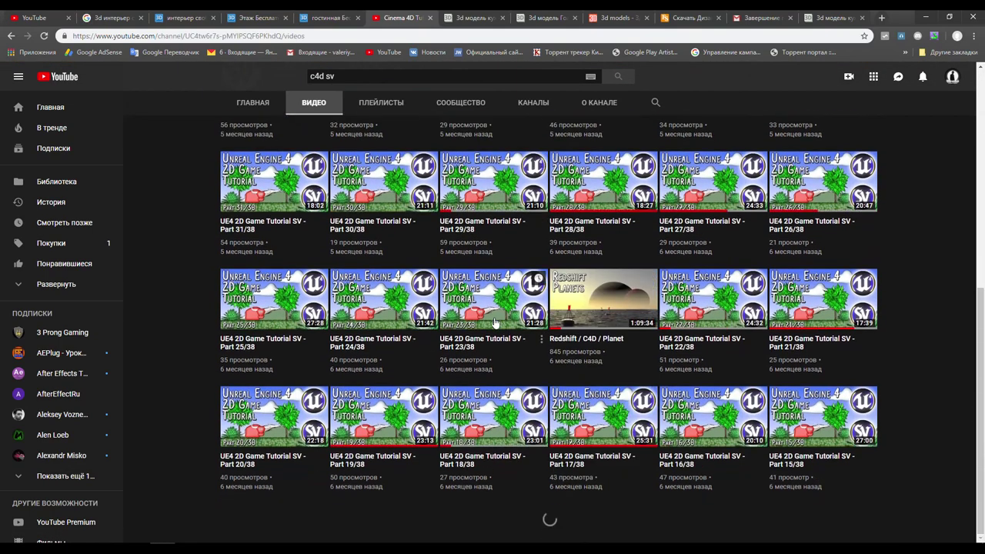
scroll(532, 391, "down", 4)
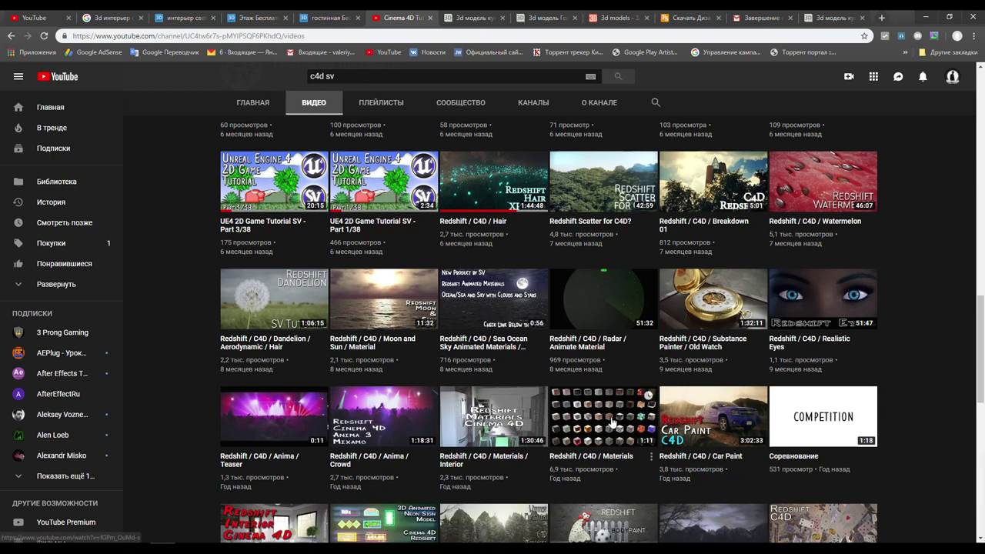
left_click(613, 422)
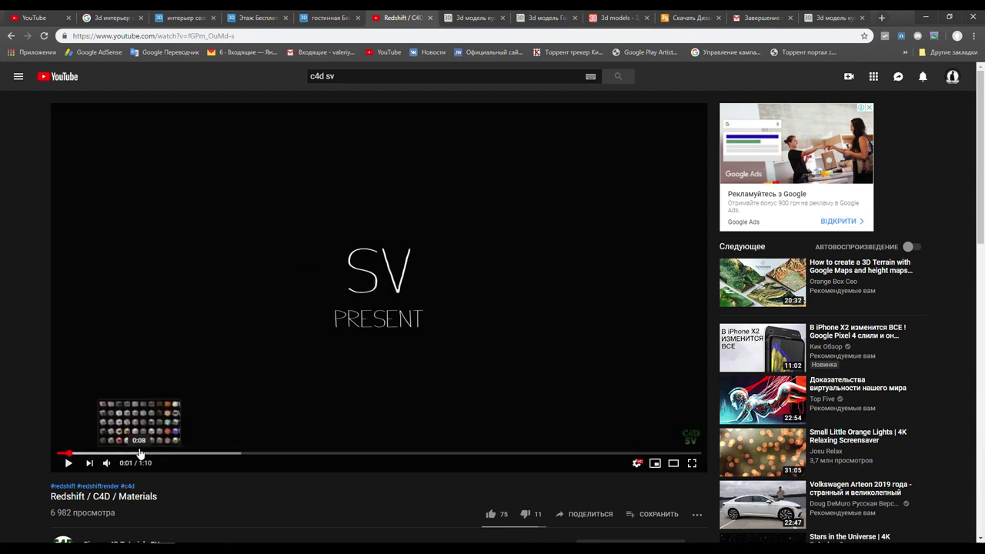
- Pause the video at 0:08 on the material-cube grid and expand its description
left_click(130, 454)
left_click(606, 251)
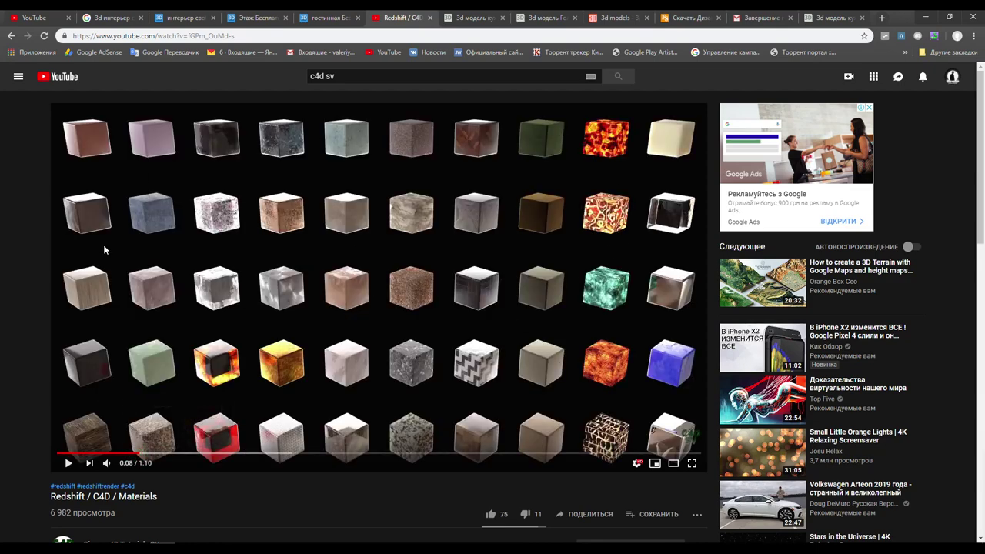
scroll(549, 404, "down", 3)
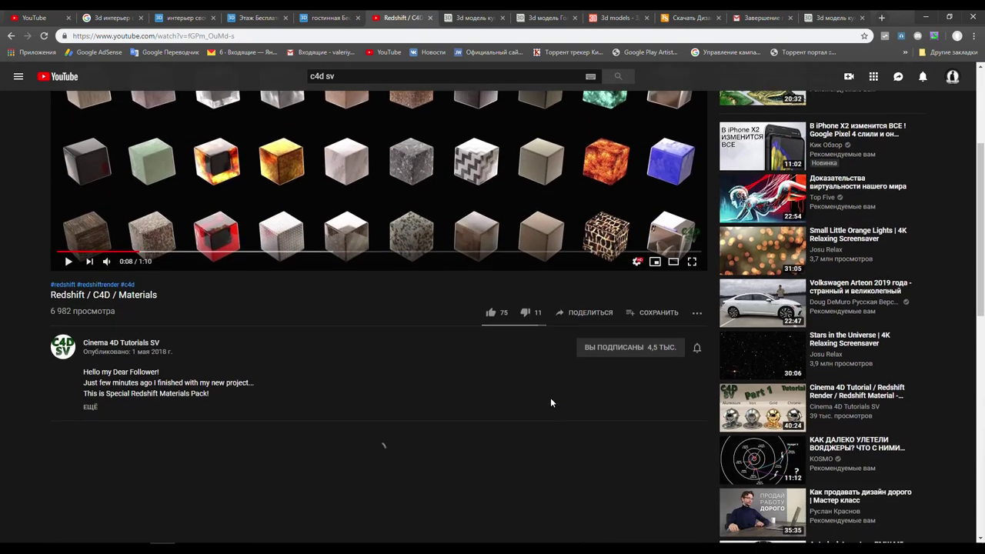
scroll(222, 408, "down", 1)
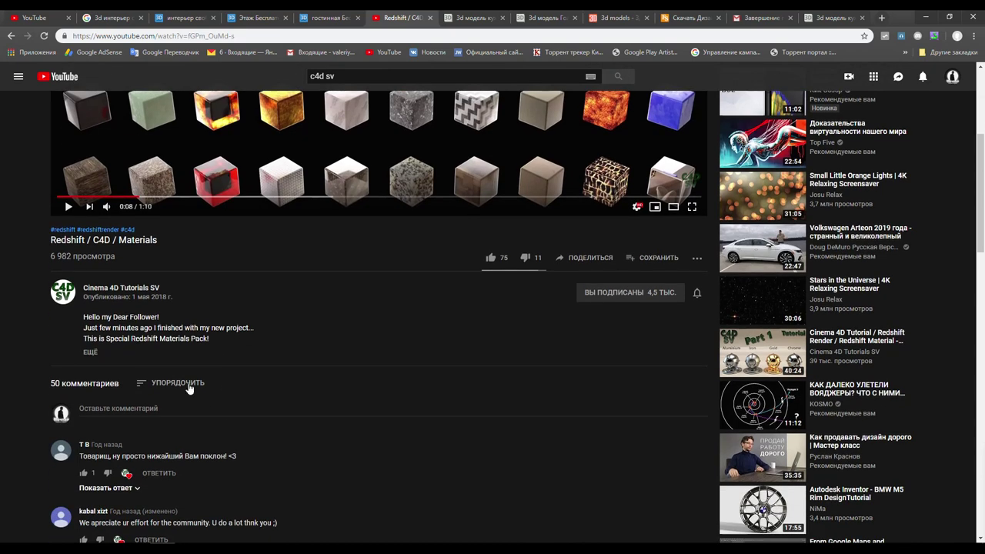
left_click(90, 353)
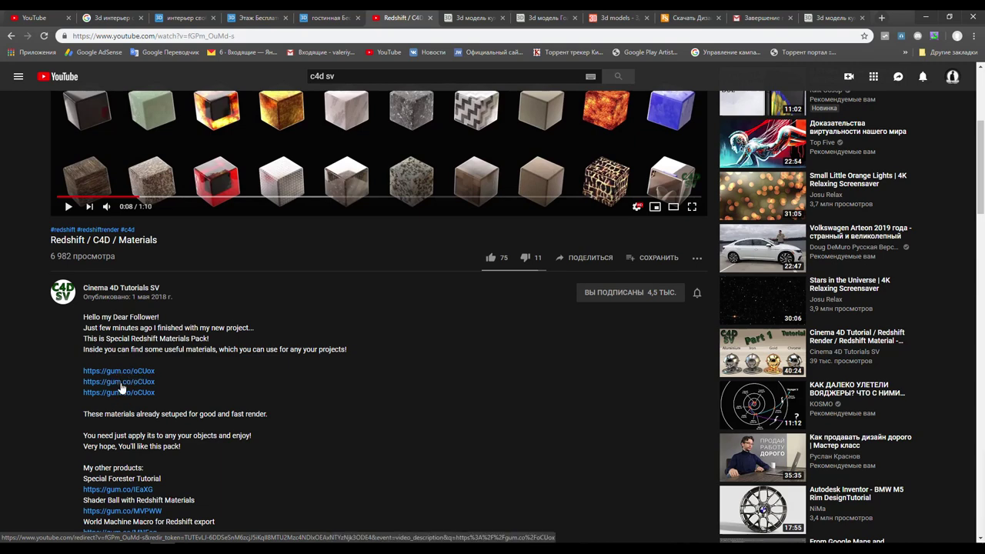
scroll(367, 336, "up", 3)
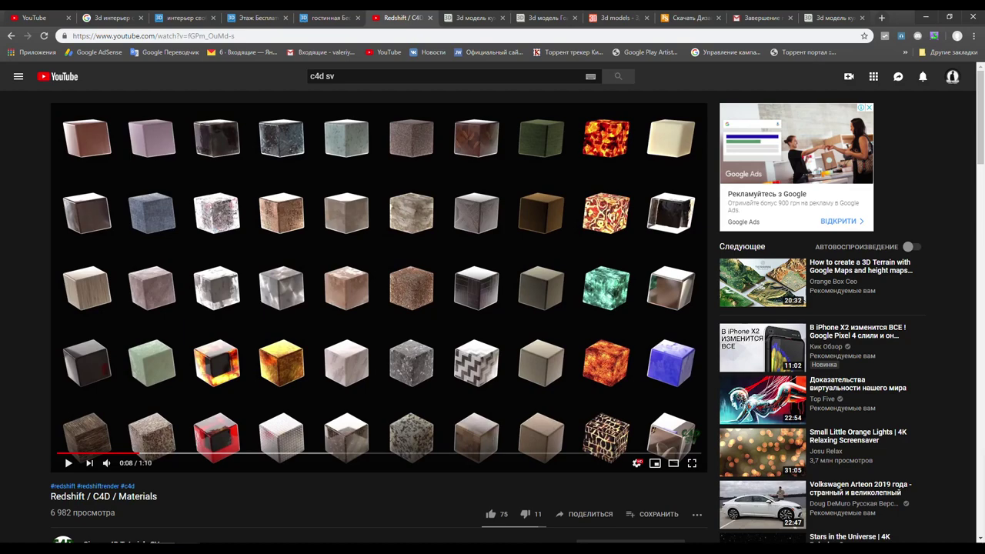
left_click(188, 550)
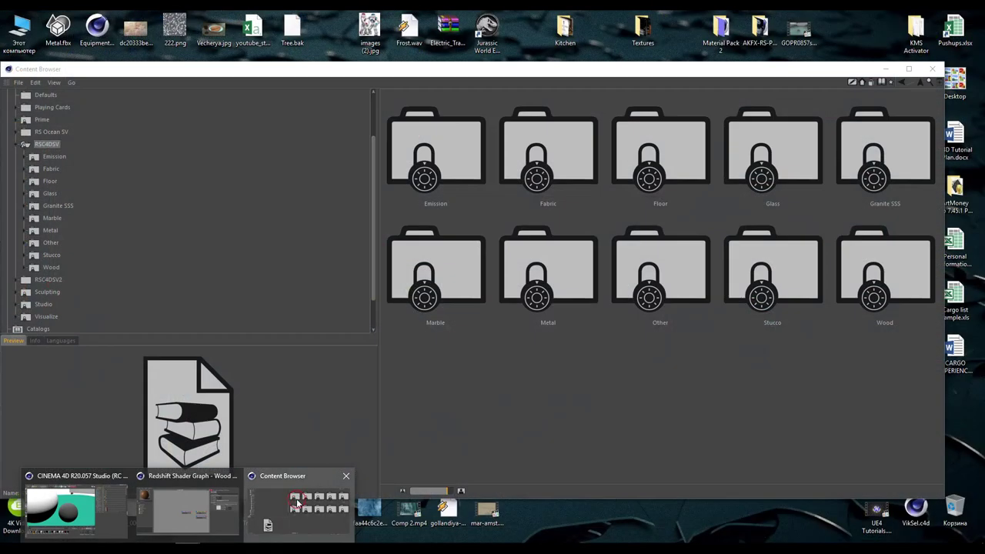
- In the Content Browser's Wood folder, preview RS Wood 1 through 5, then minimize the browser
left_click(298, 508)
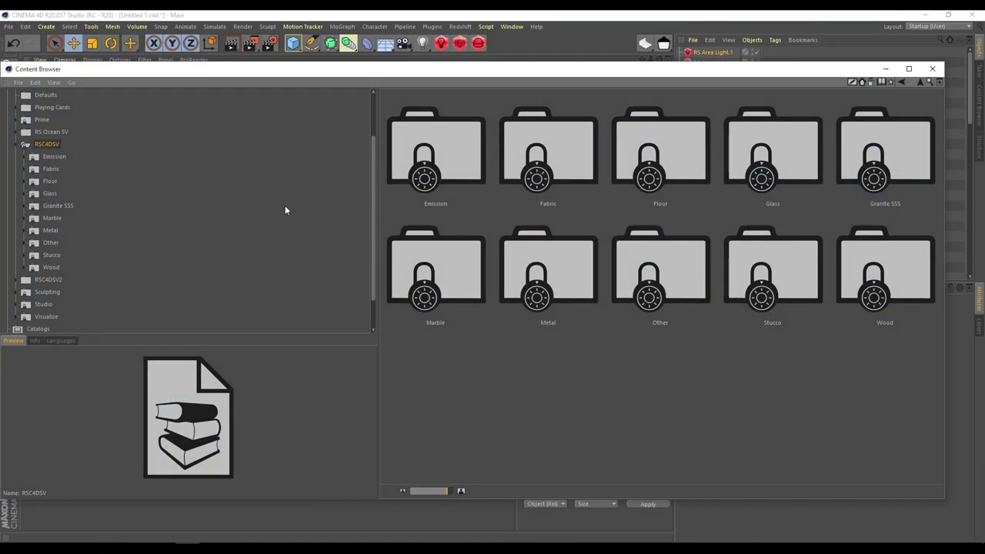
double_click(875, 275)
left_click(555, 143)
left_click(686, 146)
left_click(808, 154)
left_click(864, 163)
left_click(463, 258)
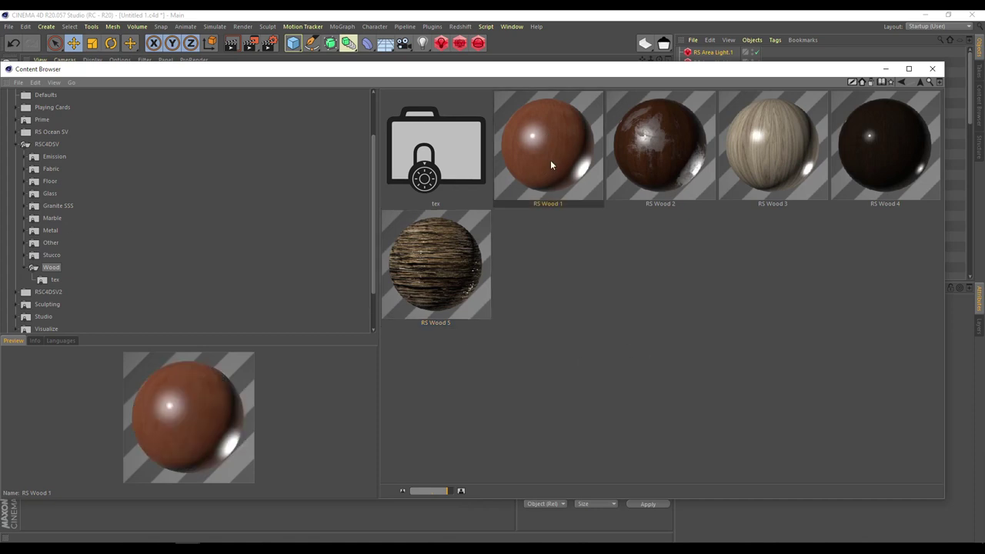
left_click(884, 69)
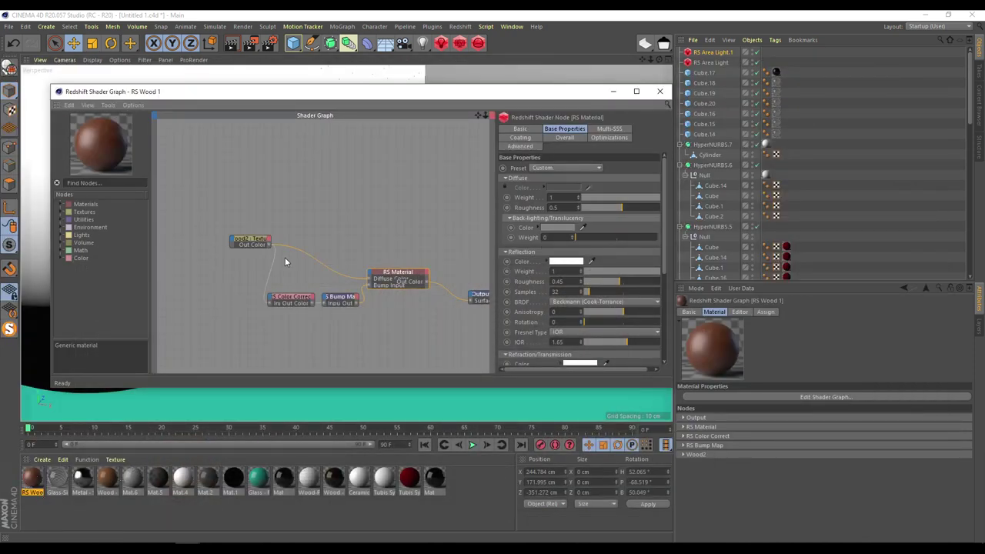
- Compare the Wood - Oak and RS Wood 1 shader graphs, then put the graph window away
left_click(109, 477)
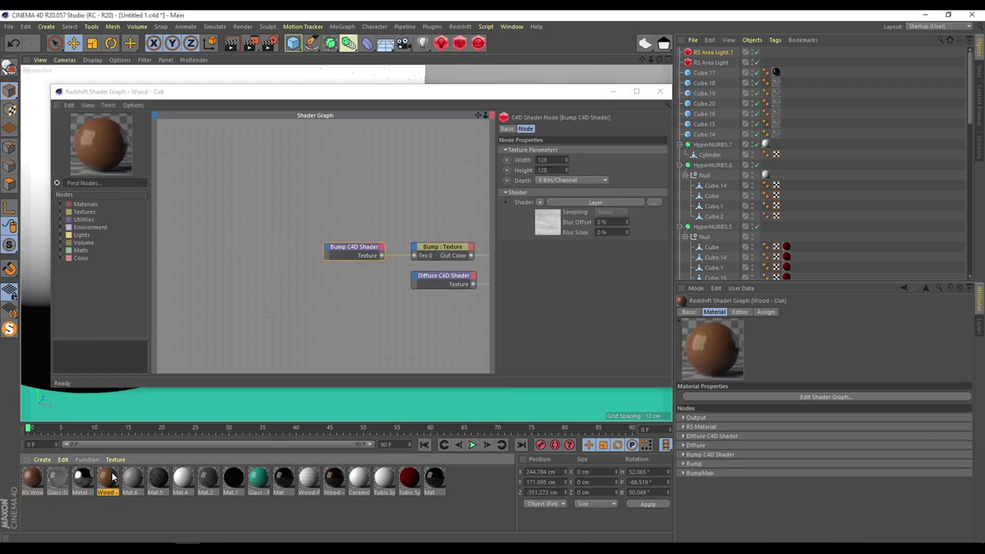
left_click(29, 477)
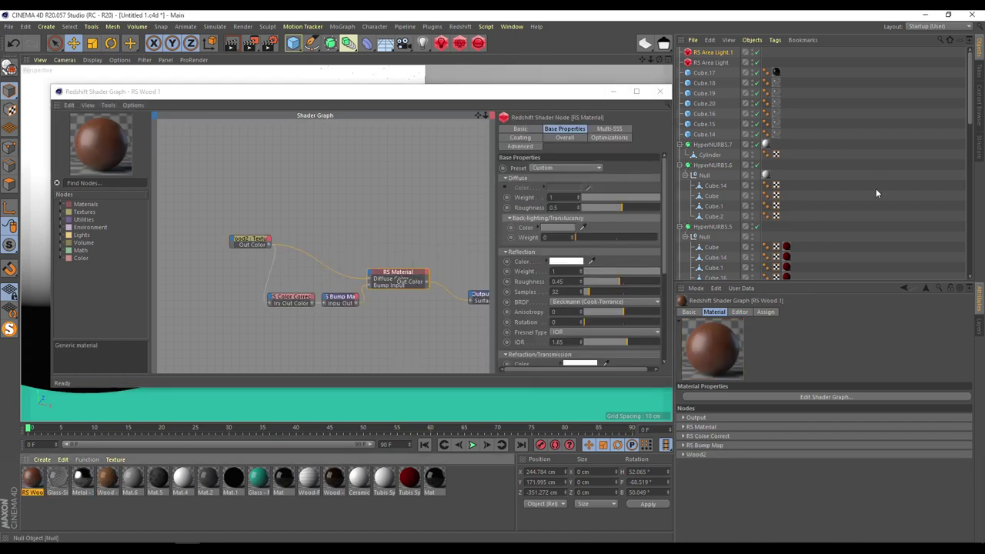
left_click(622, 92)
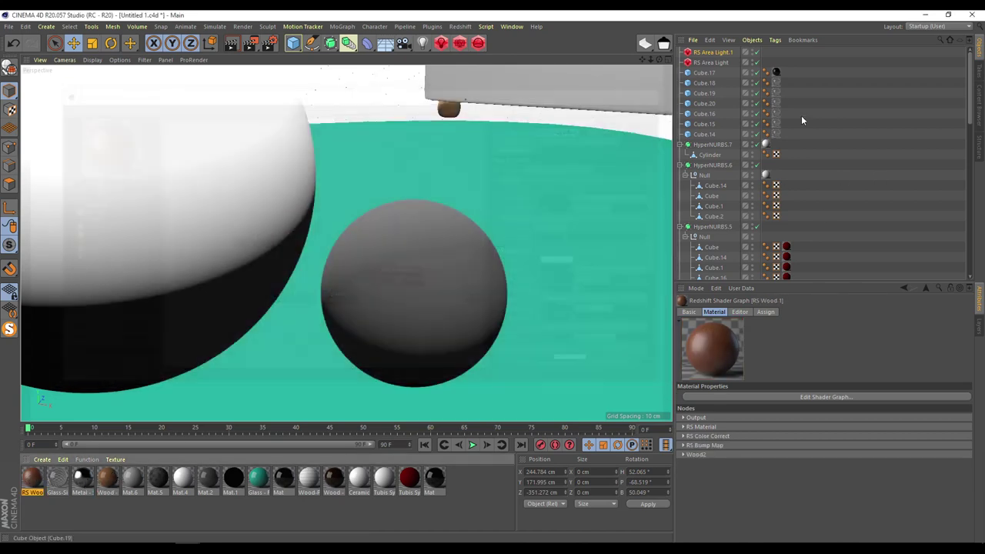
- Expand HyperNURBS.3, HyperNURBS.2 and the nested Null in the Object Manager
left_click_drag(971, 94, 971, 139)
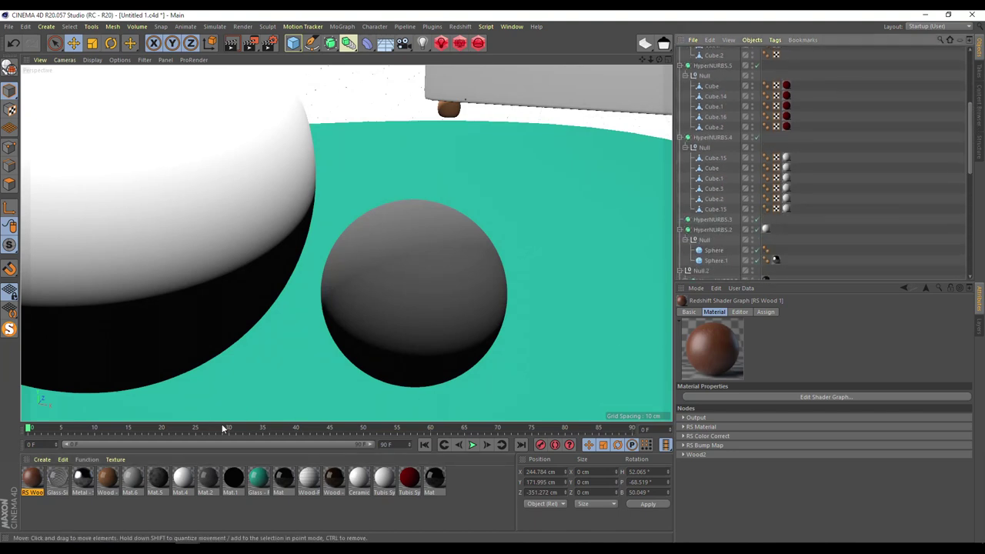
key("ctrl+z")
scroll(962, 139, "down", 10)
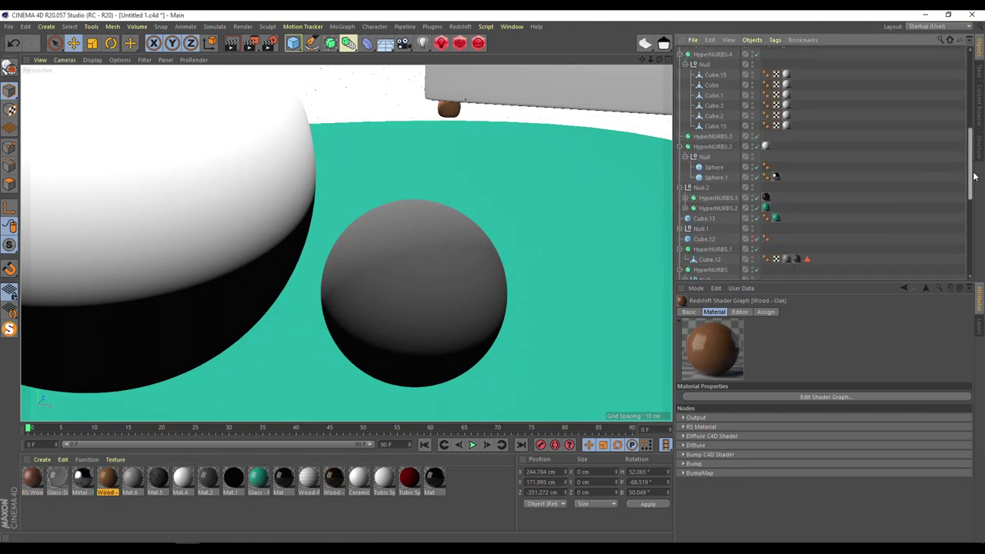
scroll(982, 194, "up", 5)
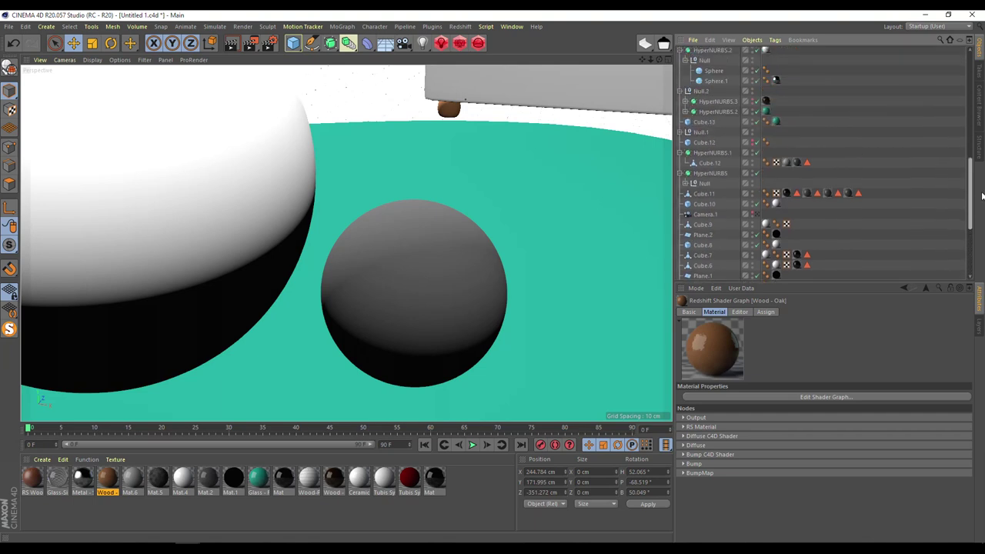
left_click(688, 108)
left_click(687, 128)
left_click(692, 118)
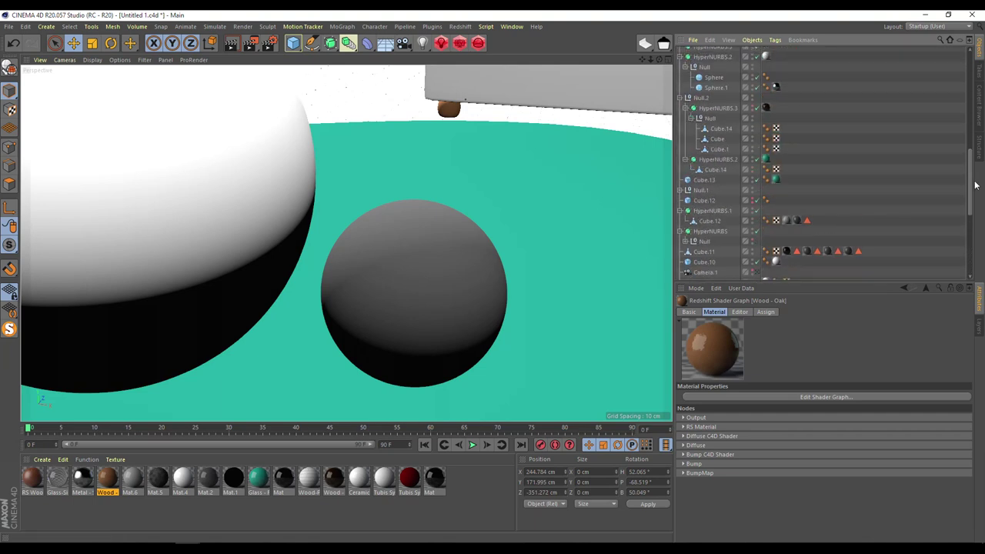
scroll(971, 188, "up", 10)
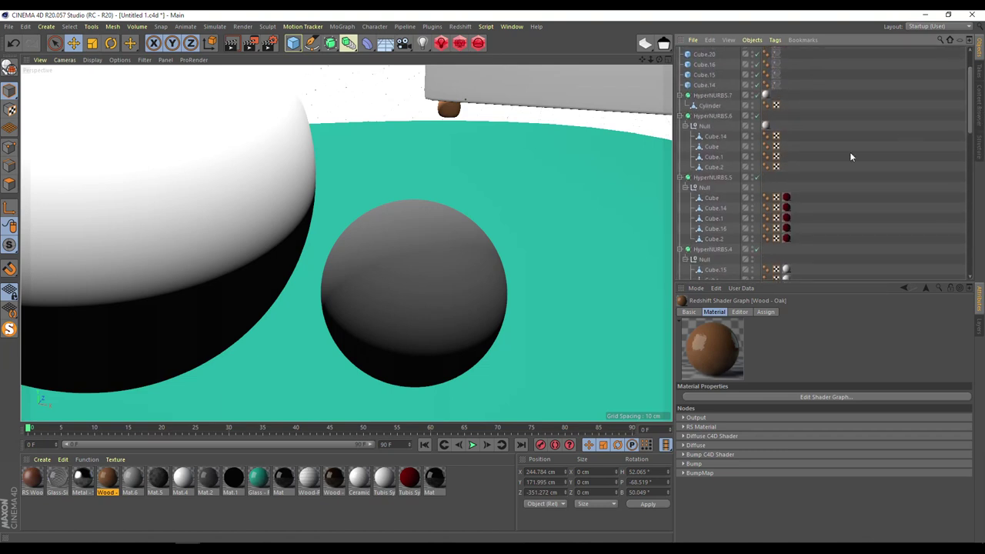
- Check the texture tags on Cube.14, HyperNURBS.3, Cube.13 and Cube.12, including Tubis Synthetic - blue and Ceramic
left_click(786, 208)
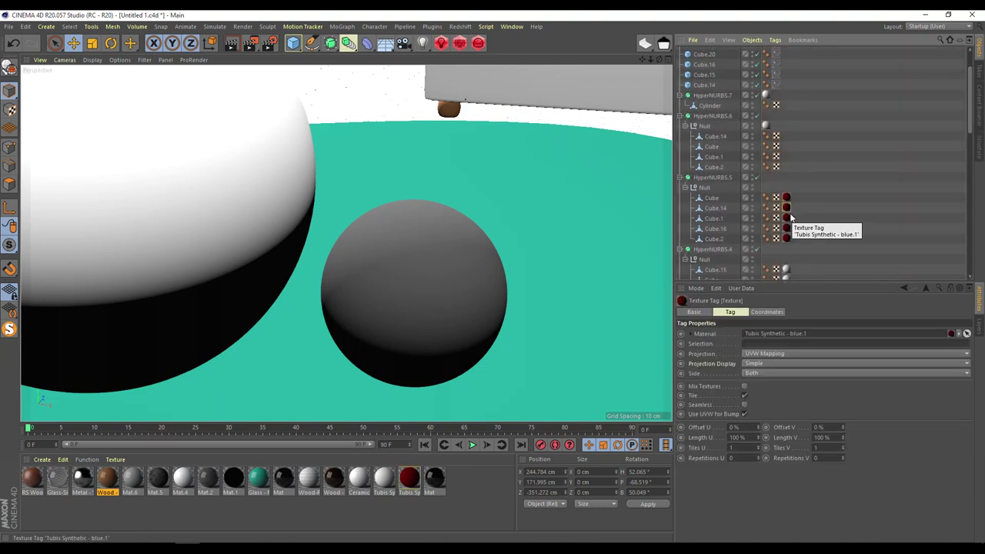
double_click(767, 126)
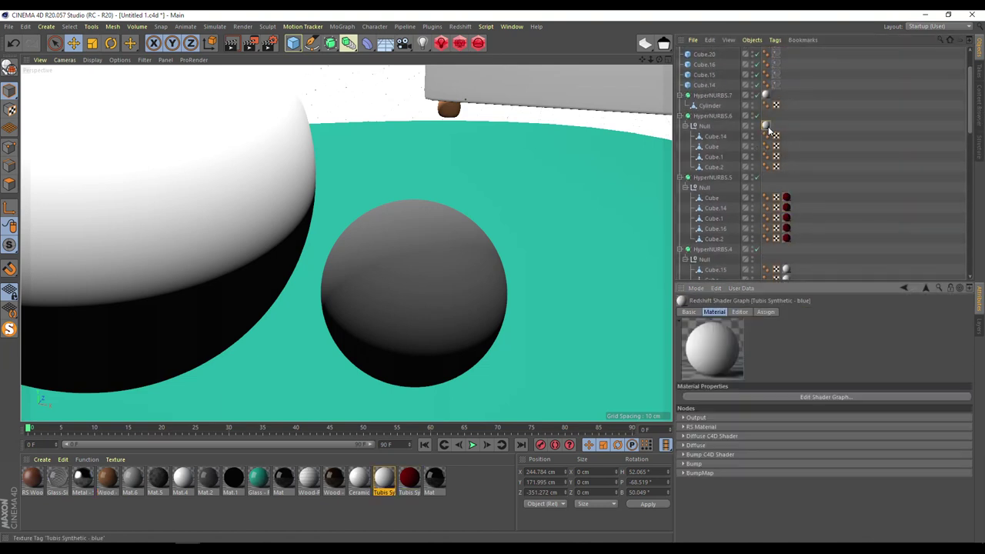
left_click(787, 207)
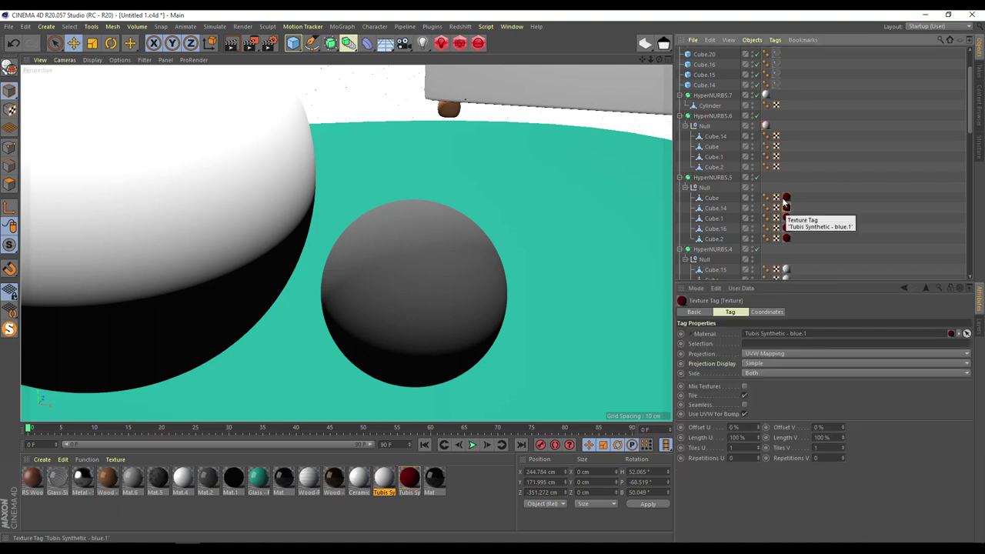
left_click(766, 96)
scroll(811, 215, "down", 5)
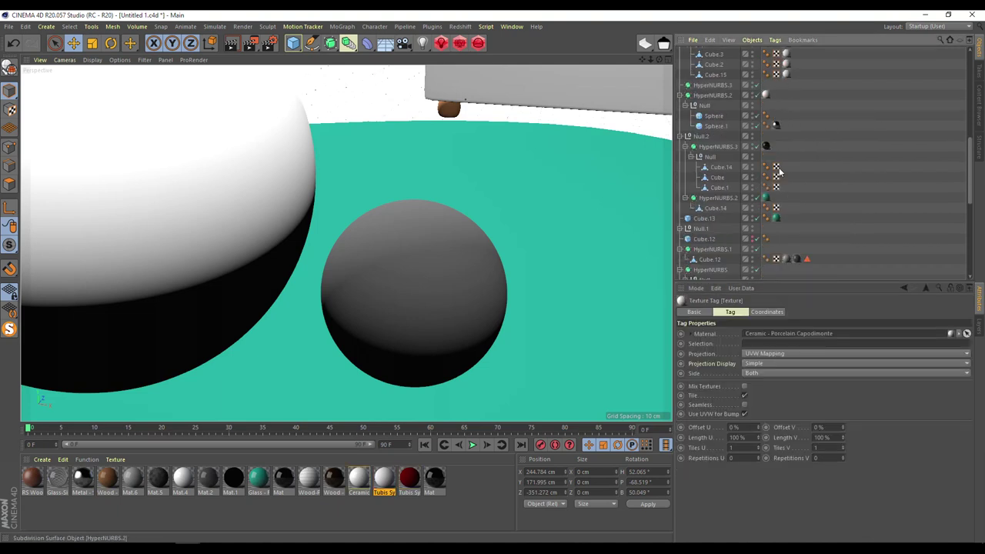
left_click(766, 147)
left_click(776, 219)
left_click(796, 259)
- Review the tags on Cube.11, Cube.9, Plane.2, Cube.4, Cube.1 and Cube (Mat, Mat.1, Mat.2, Glass, Wood-Parquet-05)
scroll(793, 254, "down", 4)
left_click(785, 166)
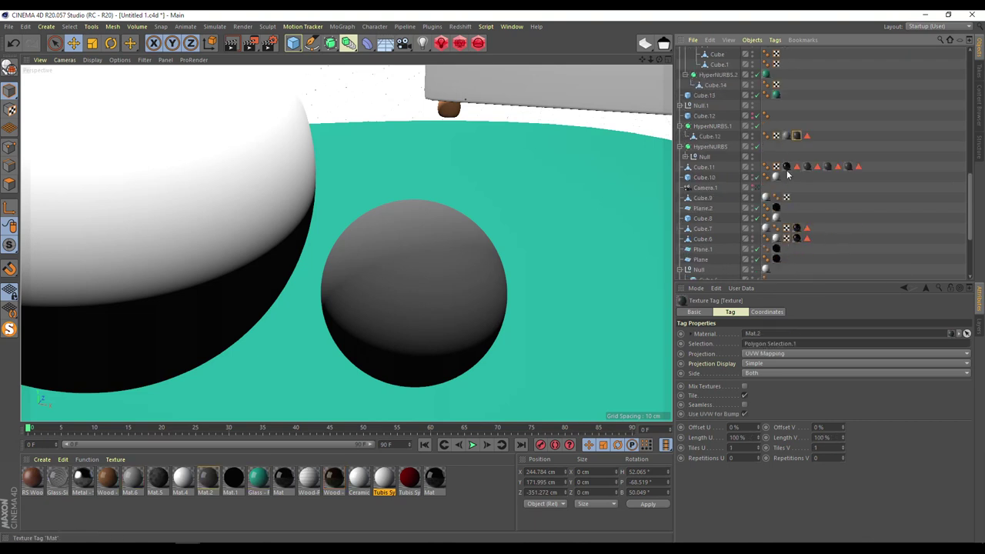
left_click(828, 166)
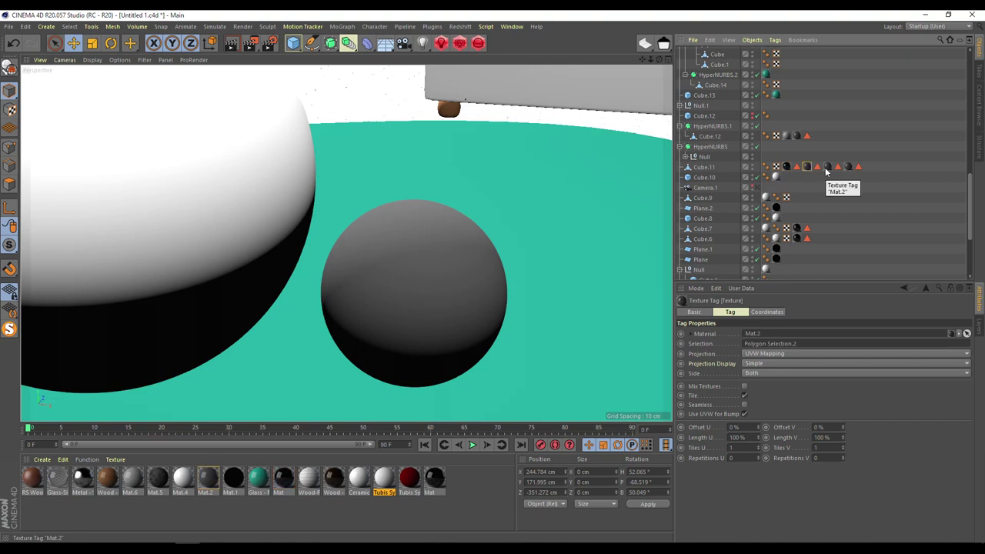
left_click(767, 197)
left_click(776, 208)
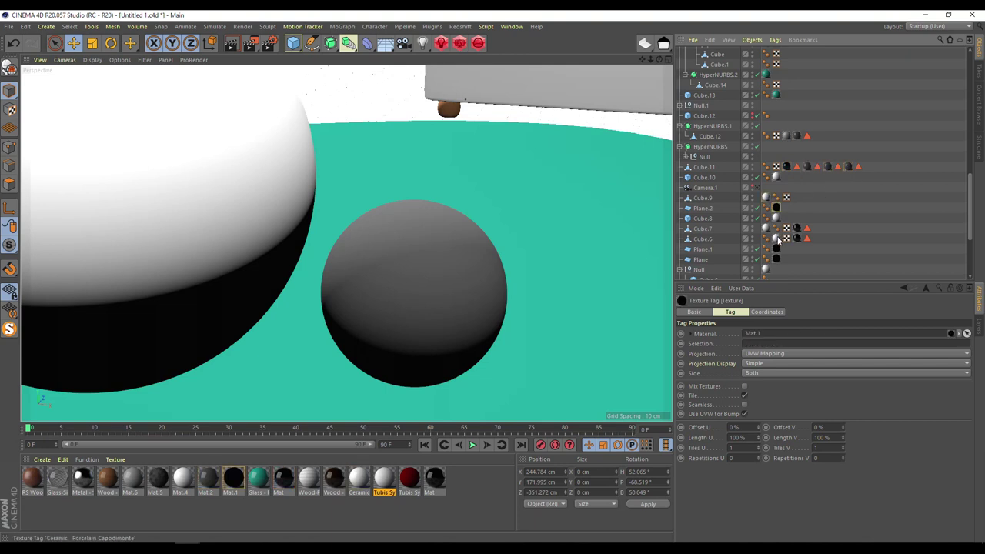
left_click(796, 237)
left_click(776, 259)
scroll(776, 247, "down", 5)
left_click(776, 223)
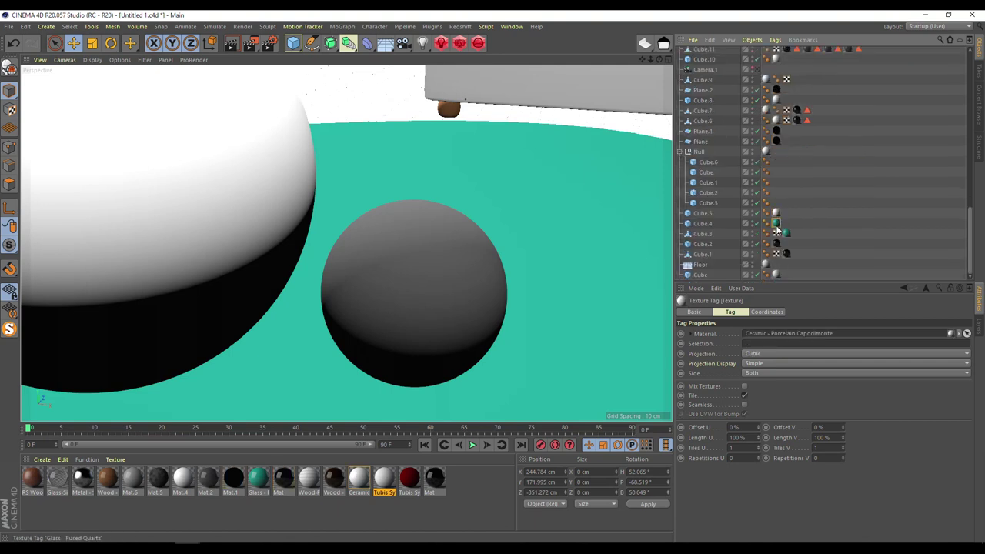
left_click(785, 254)
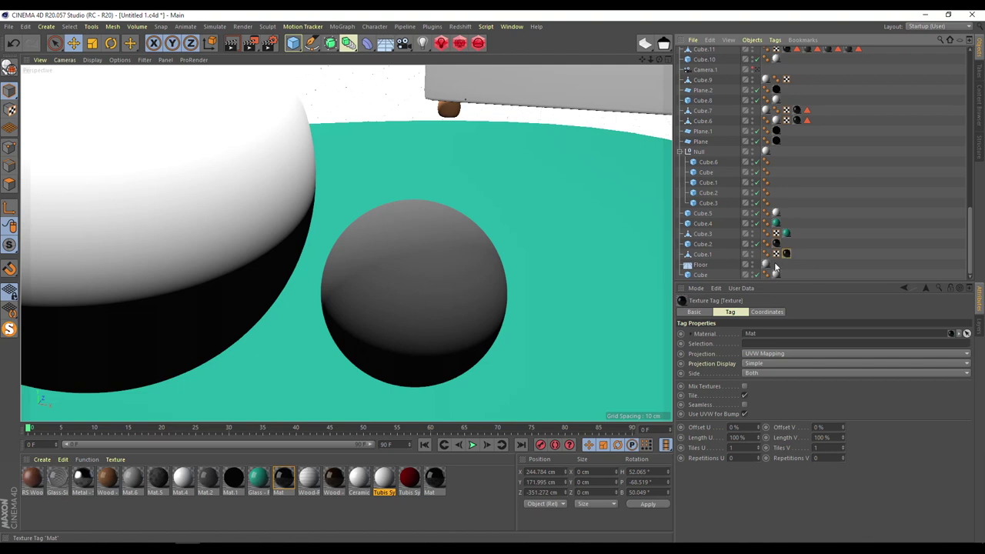
left_click(775, 274)
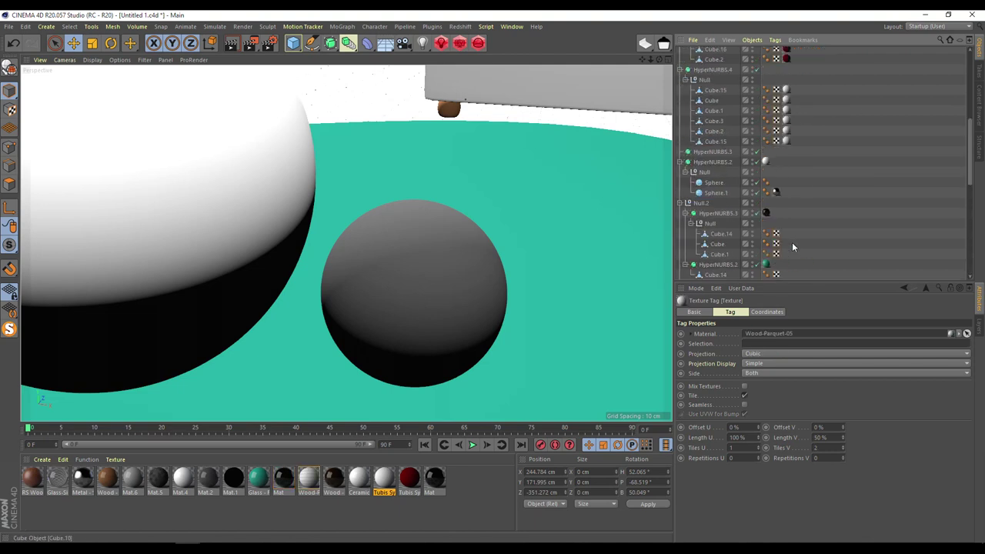
- Inspect Cube.12's Mat.5 cubic-projection tag, then apply the Ceramic material to HyperNURBS.7
scroll(762, 219, "up", 5)
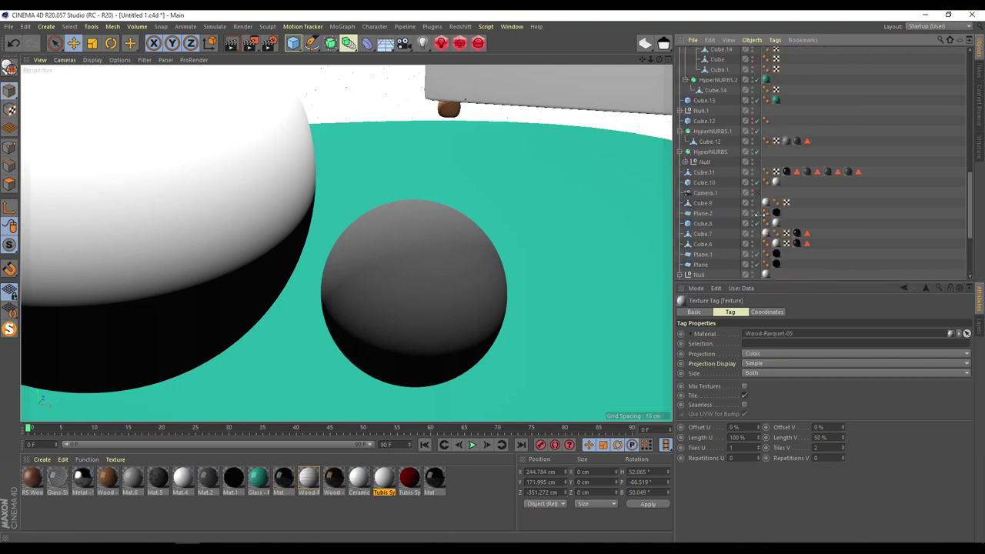
left_click(686, 161)
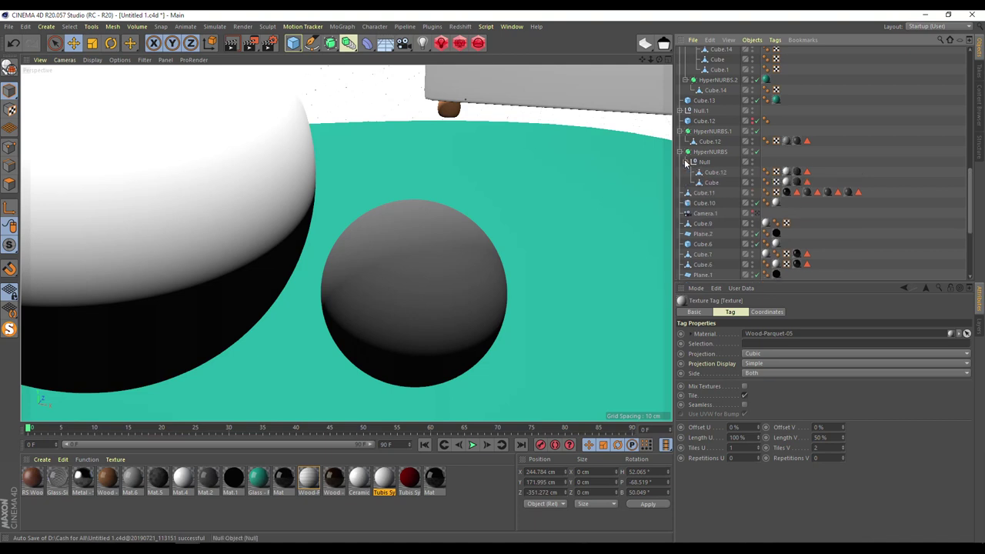
left_click(797, 171)
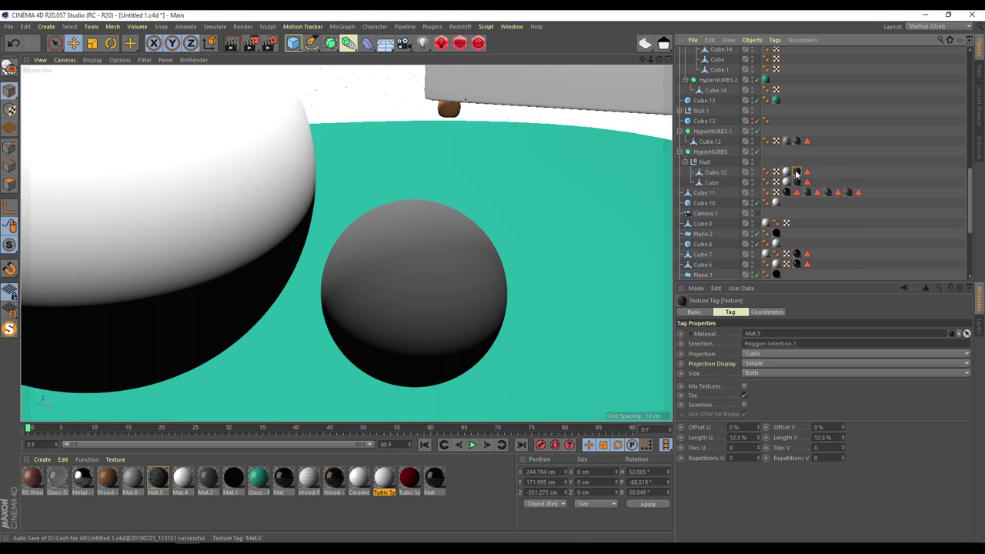
scroll(795, 170, "up", 5)
scroll(785, 176, "up", 4)
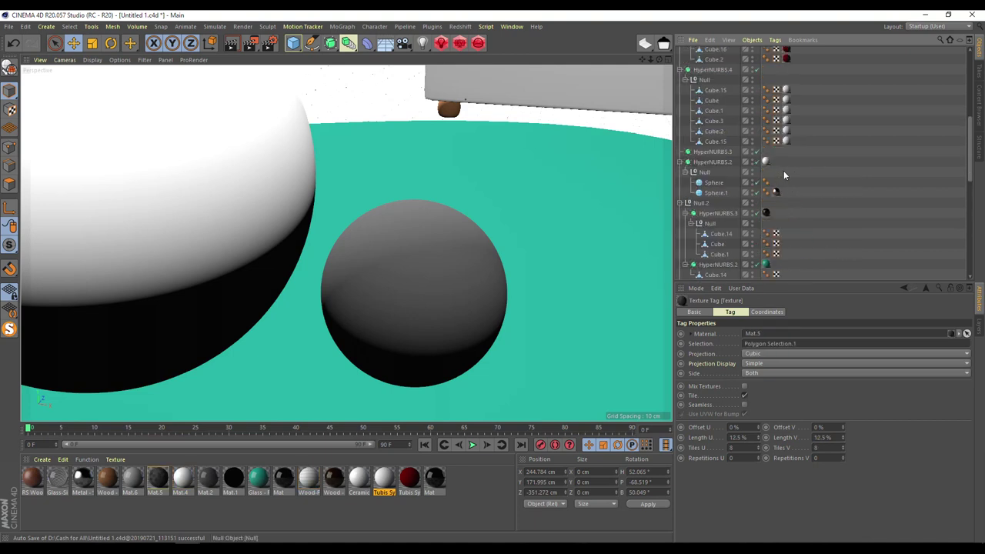
scroll(784, 174, "up", 5)
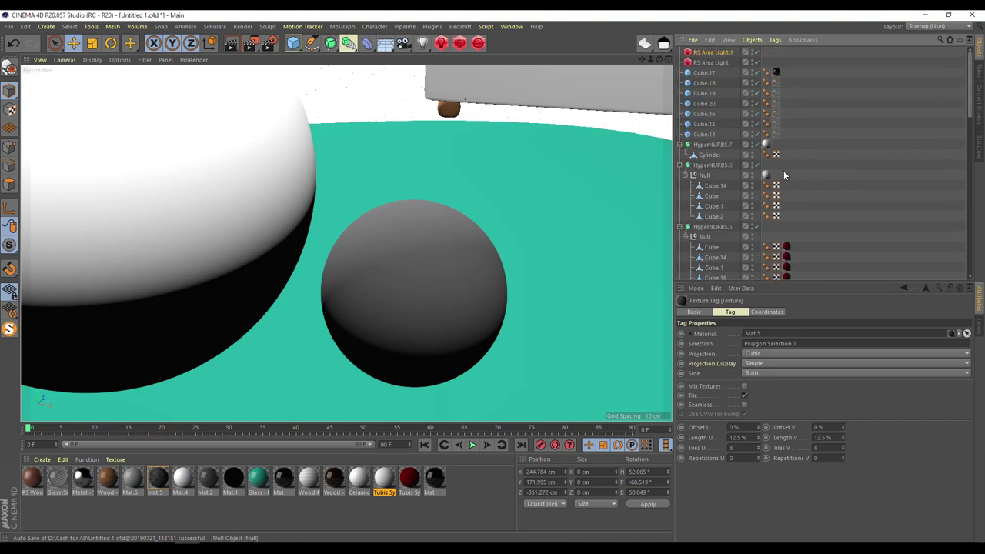
left_click_drag(359, 477, 765, 145)
left_click(106, 478)
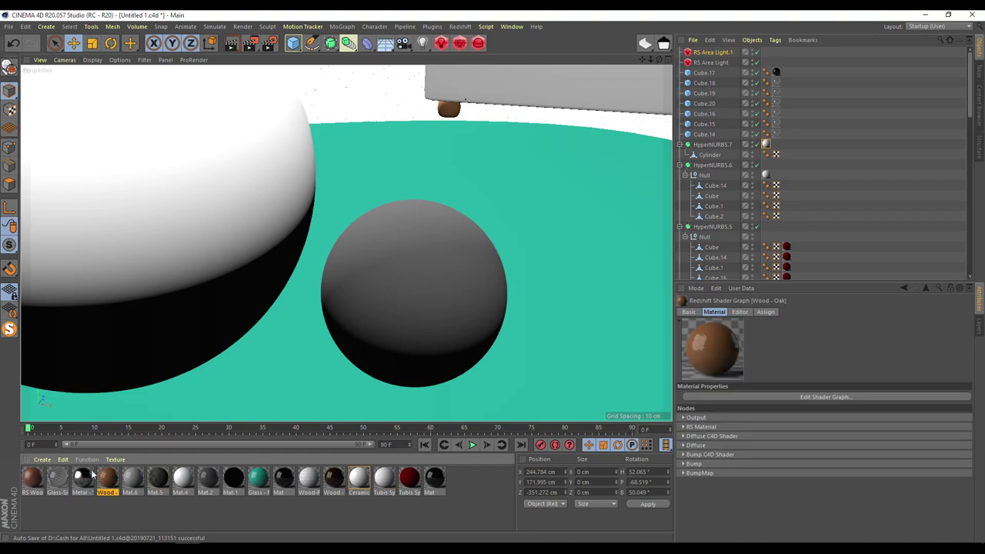
- Browse the Material Manager's Create and Edit menus, then open Wood - Oak's context menu at Texture Channels
left_click(41, 459)
left_click(60, 461)
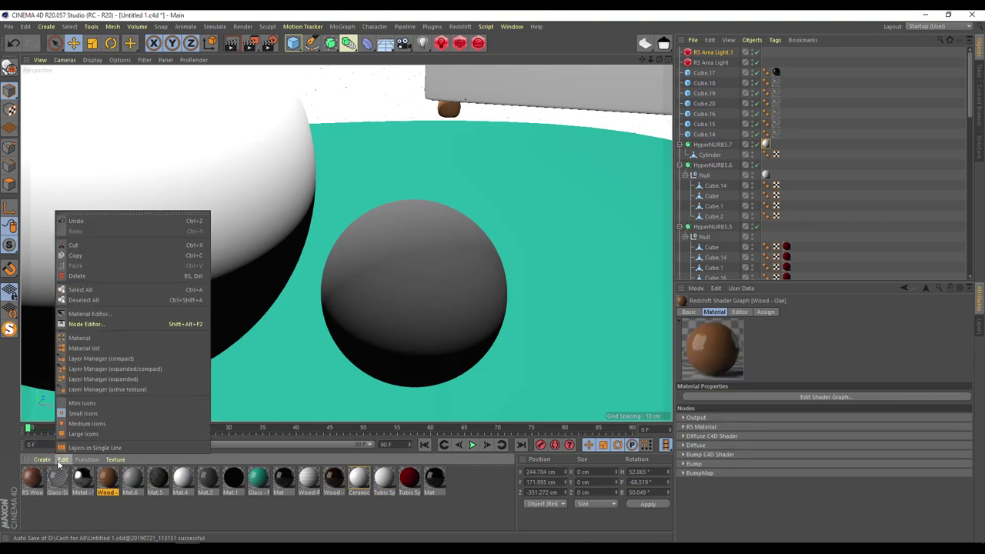
mouse_move(41, 464)
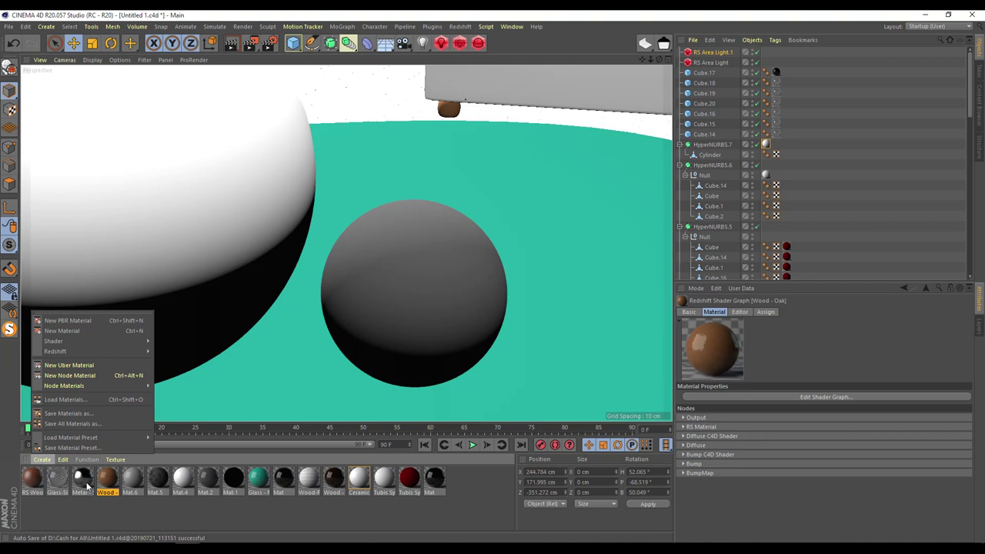
right_click(110, 481)
right_click(109, 481)
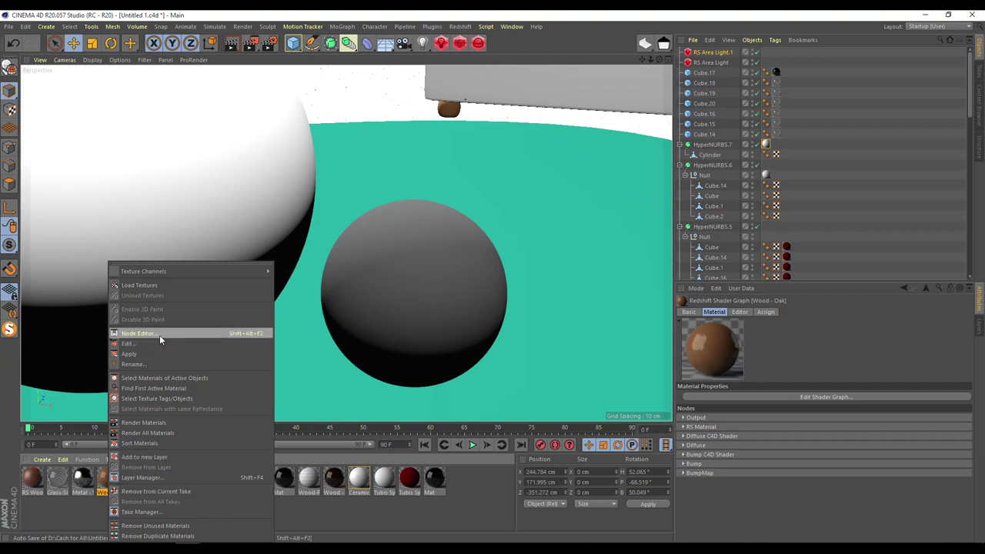
mouse_move(151, 271)
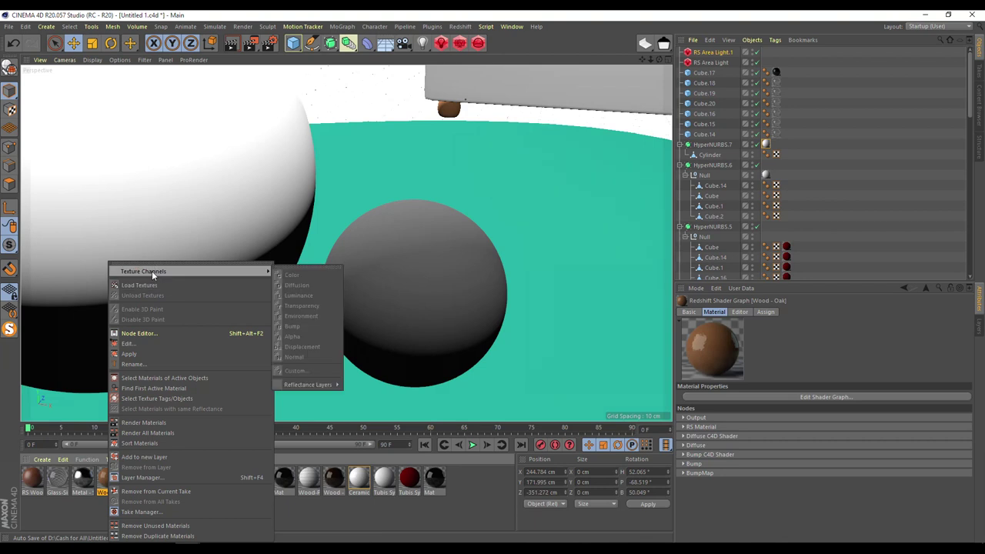
- Locate the Wood - Oak objects by expanding Null.1 and Null.7 and selecting HyperNURBS.2's Wood tag
left_click(149, 398)
scroll(808, 183, "down", 3)
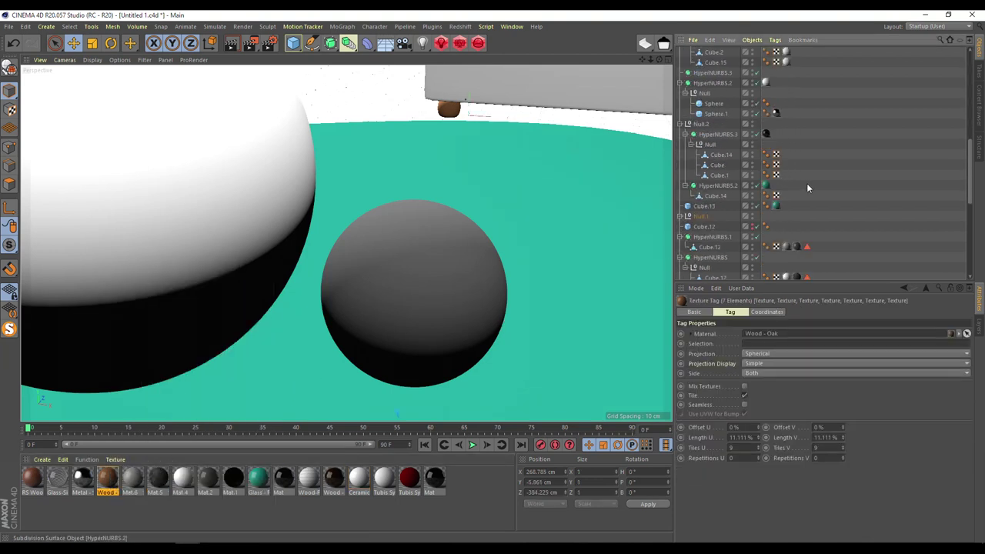
scroll(806, 183, "down", 3)
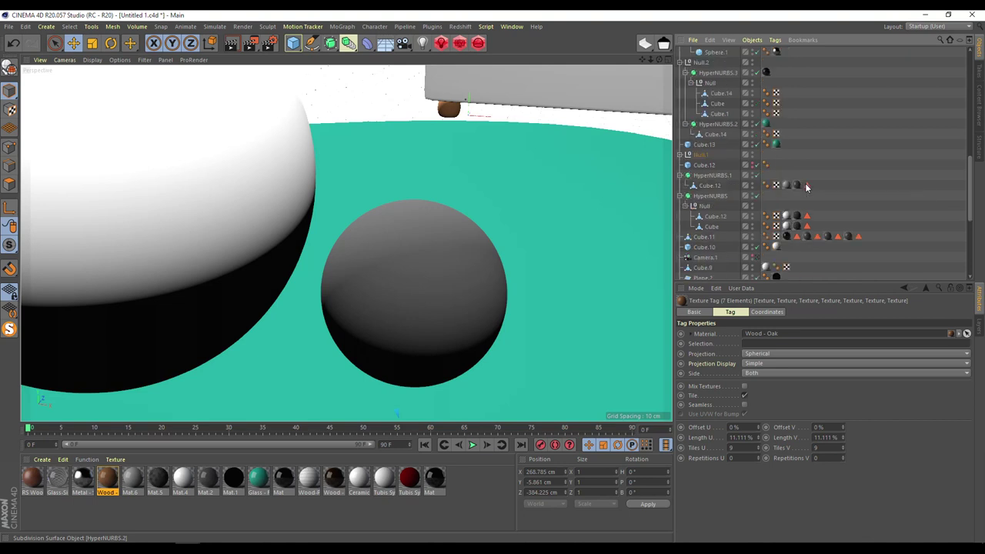
left_click(680, 154)
left_click(687, 165)
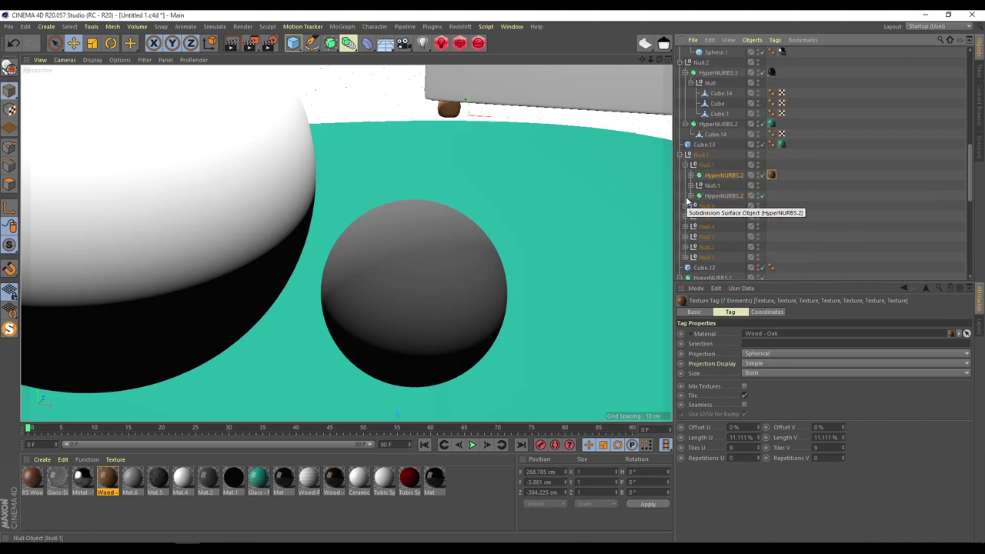
left_click(770, 176)
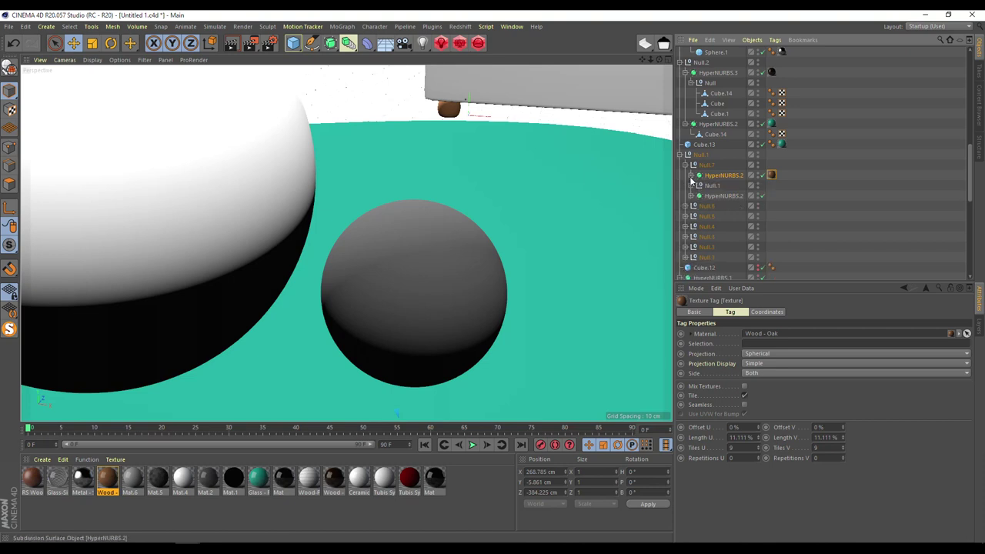
- Duplicate the RS Wood material, delete the copy, and reselect RS Wood
left_click(32, 477)
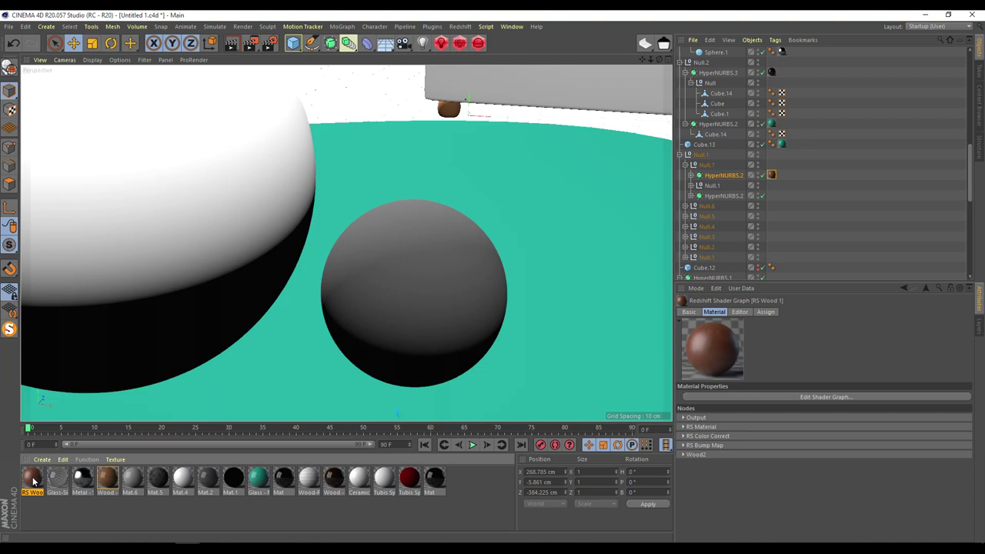
left_click_drag(33, 481, 112, 480)
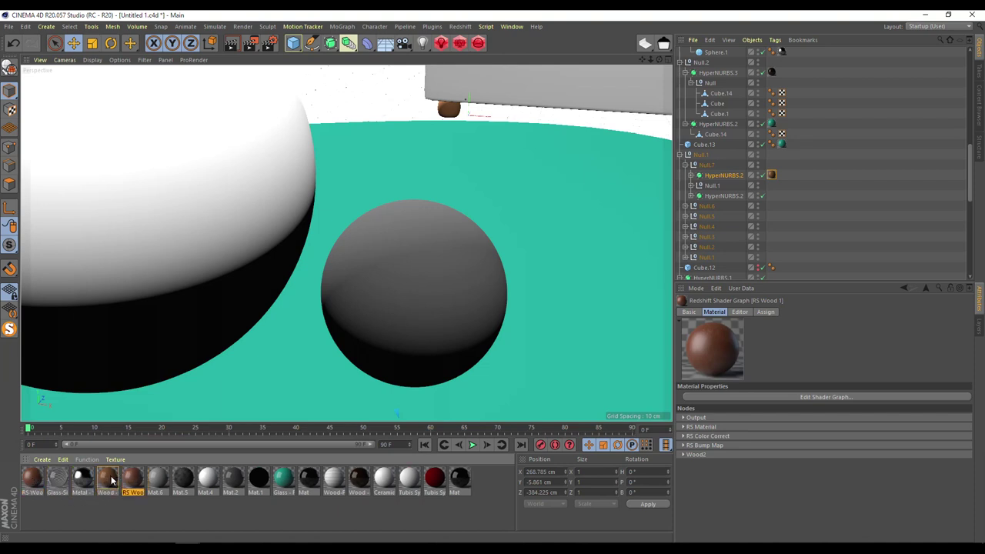
left_click(133, 483)
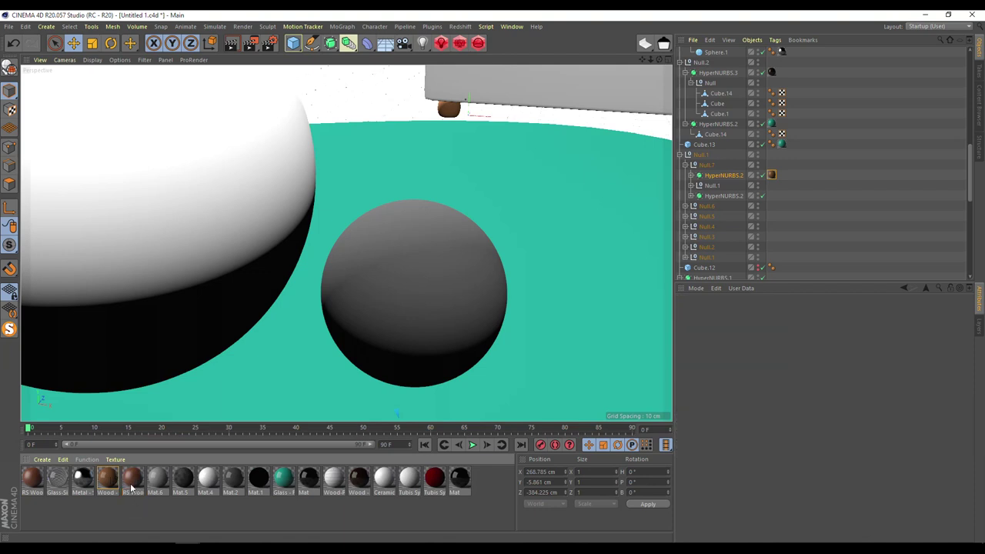
key("Delete")
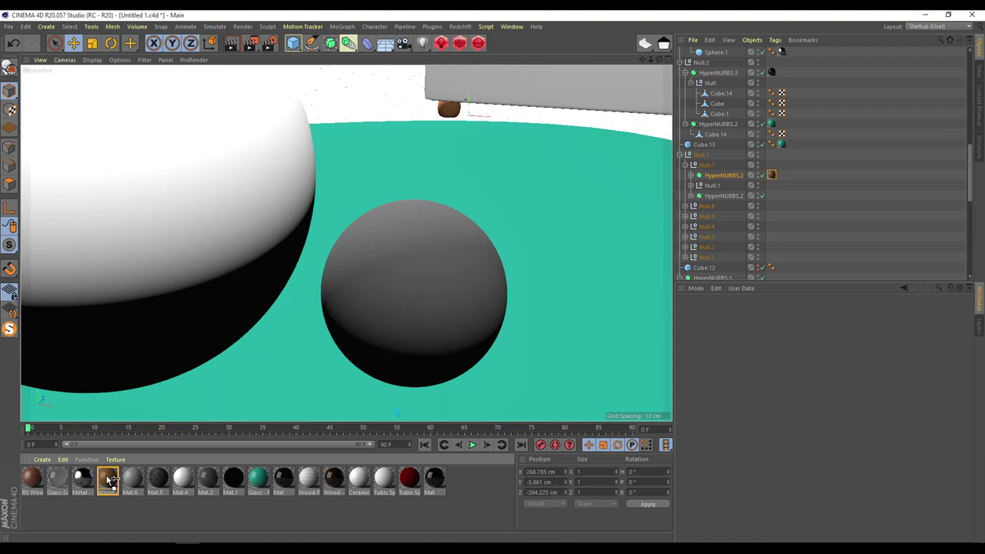
left_click(109, 478)
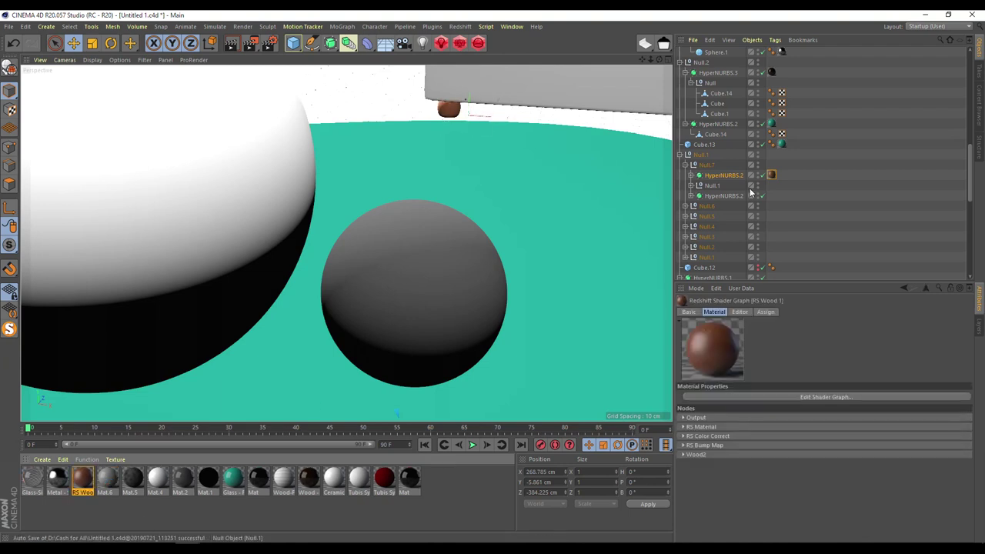
- Expand Null.6 in the Object Manager to reveal its children
left_click(686, 206)
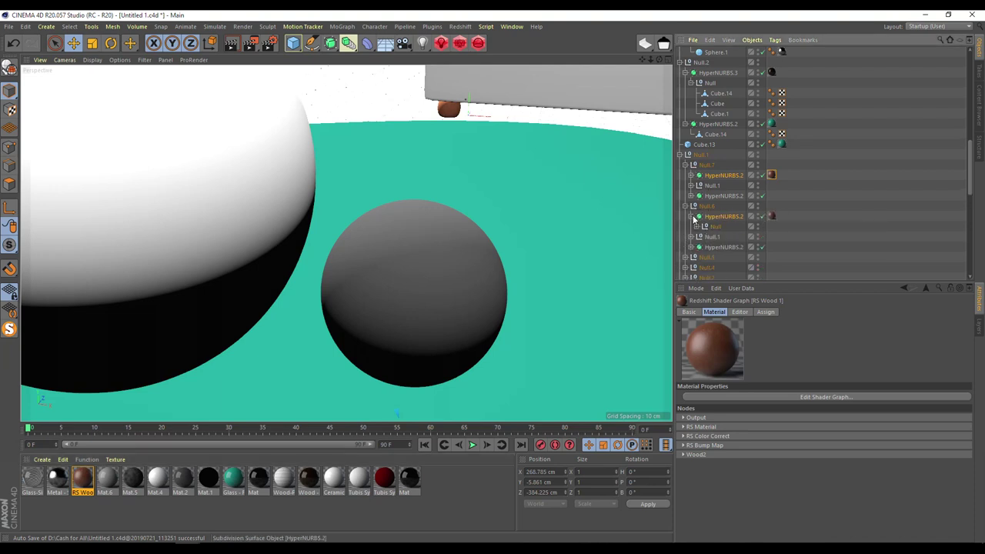
left_click(691, 226)
left_click(695, 234)
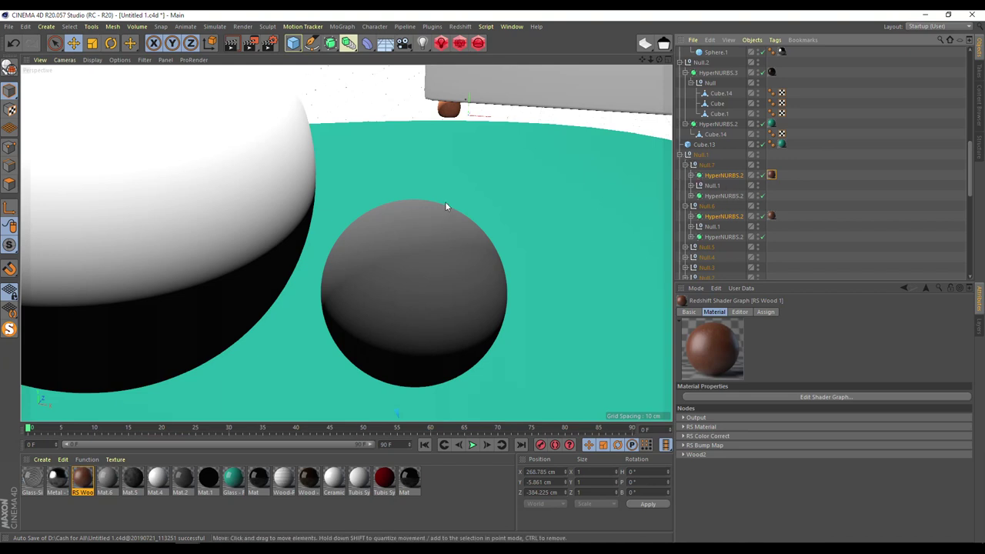
- Test-render the living room in Redshift RenderView, move the window left, then close it
scroll(754, 223, "up", 5)
scroll(755, 223, "down", 10)
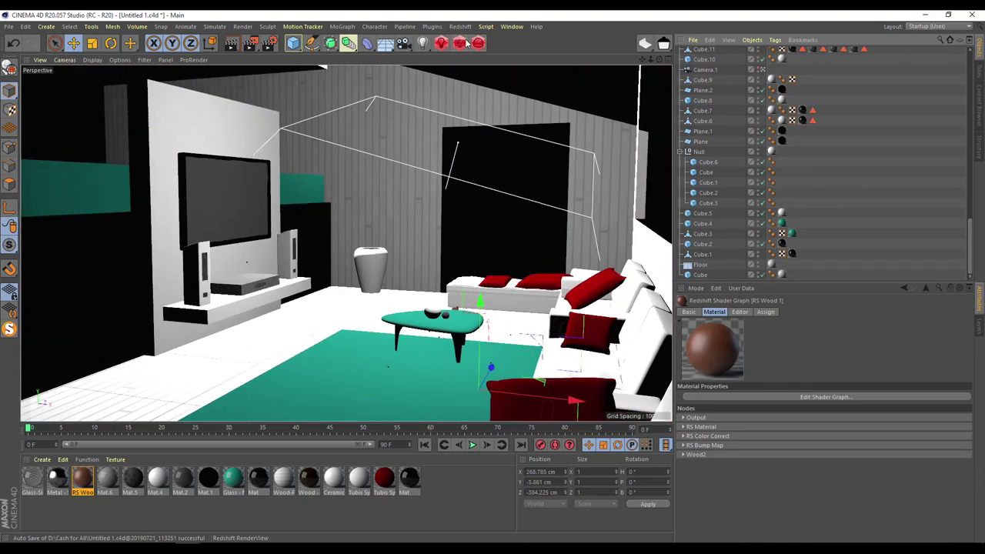
left_click(465, 43)
left_click(486, 69)
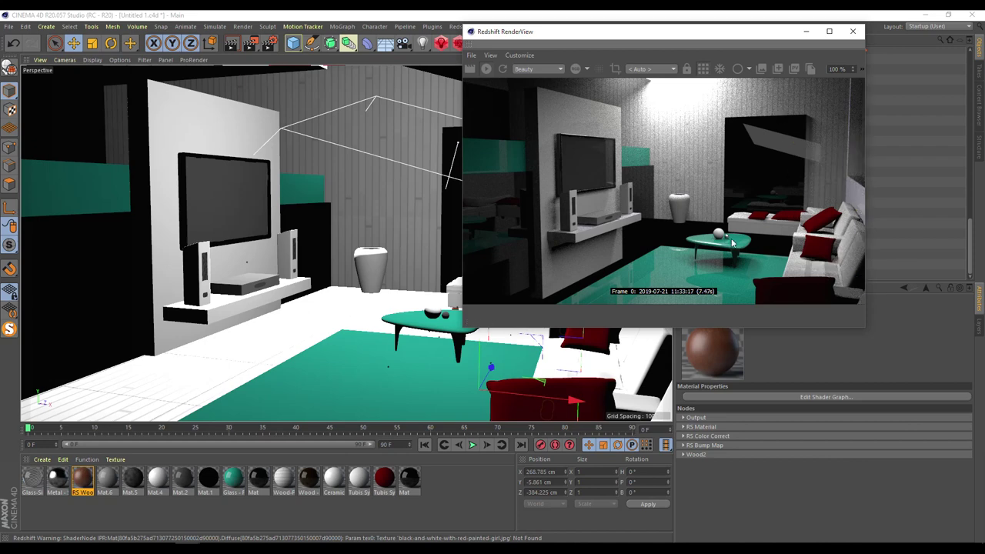
left_click_drag(747, 28, 341, 39)
left_click(454, 42)
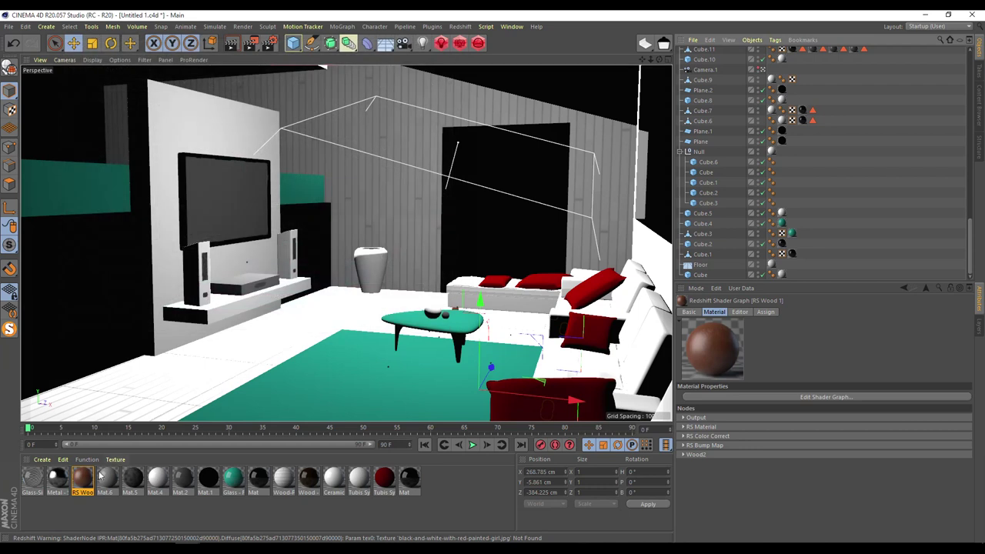
- Open Mat.6's shader graph, then select the texture tags and objects that use Mat.6
left_click(99, 475)
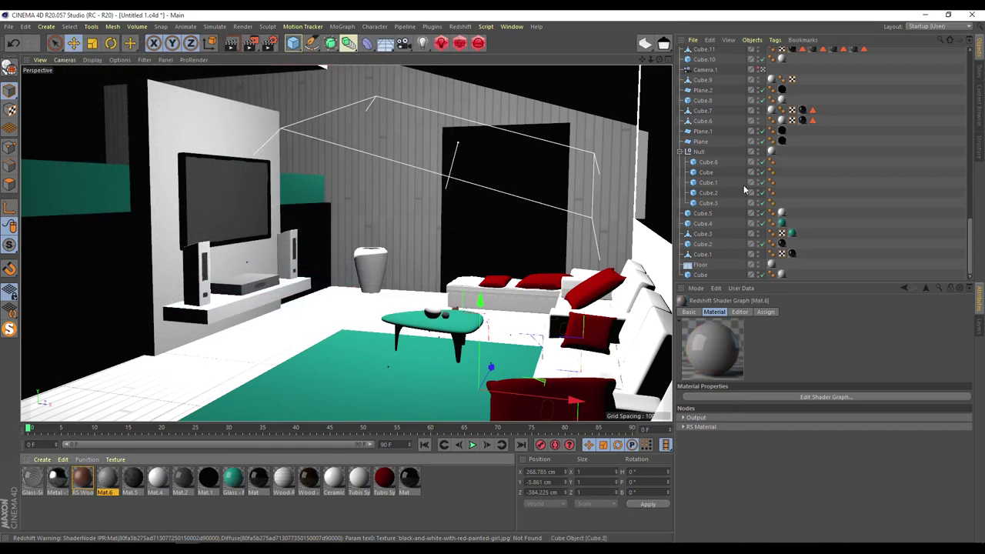
double_click(109, 480)
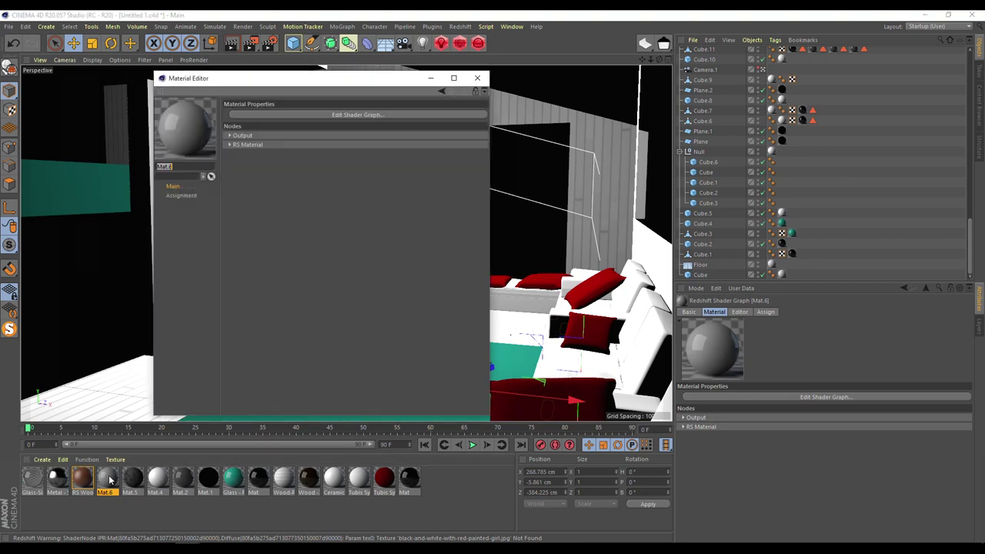
left_click(270, 114)
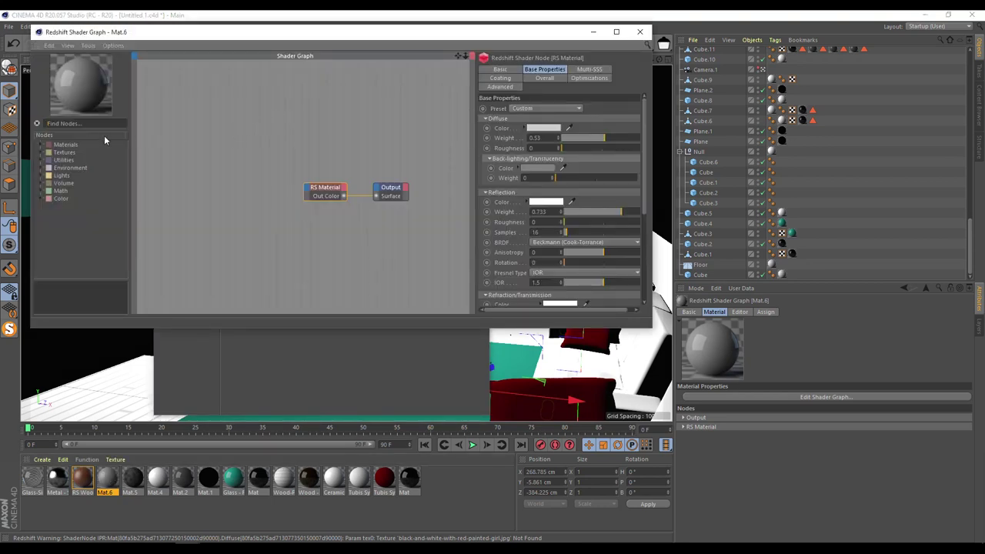
left_click(640, 32)
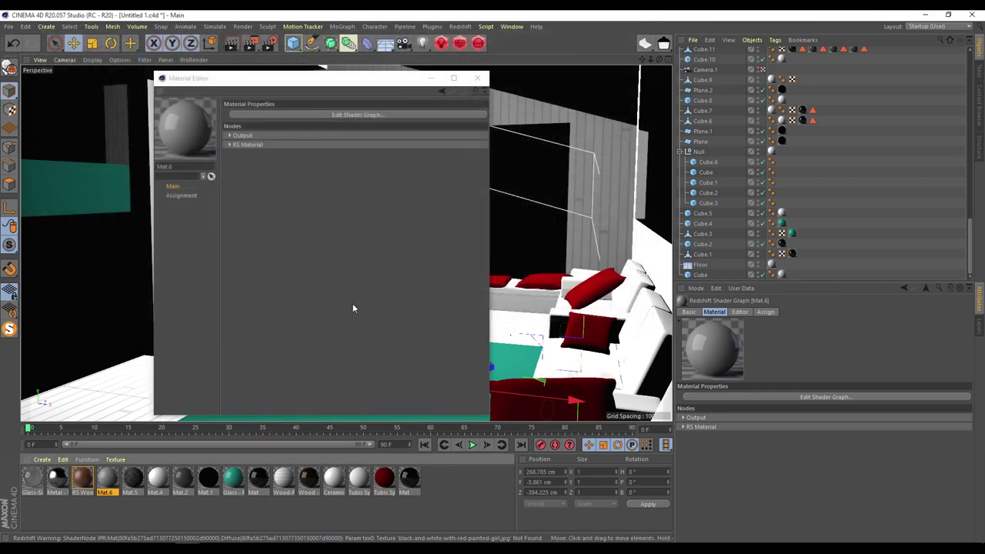
right_click(107, 480)
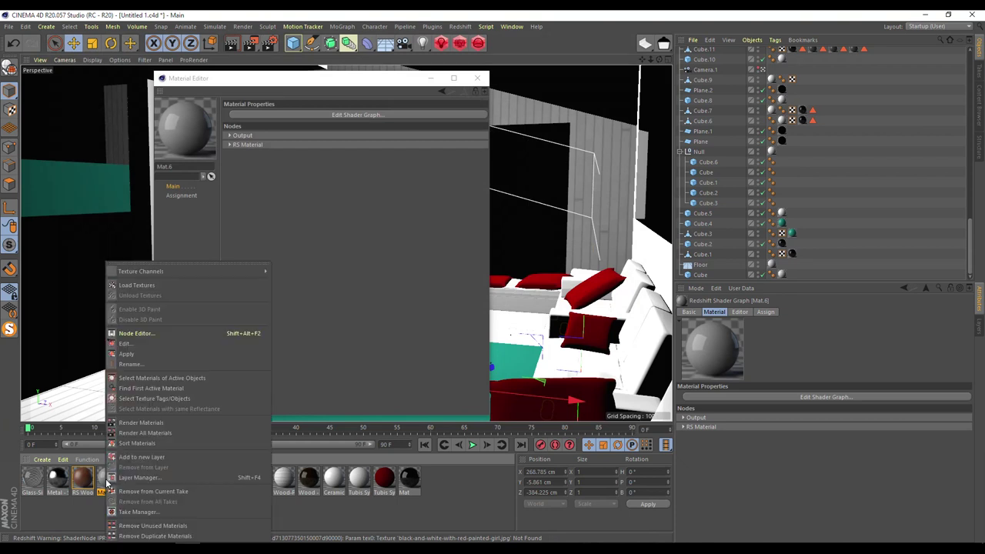
left_click(184, 399)
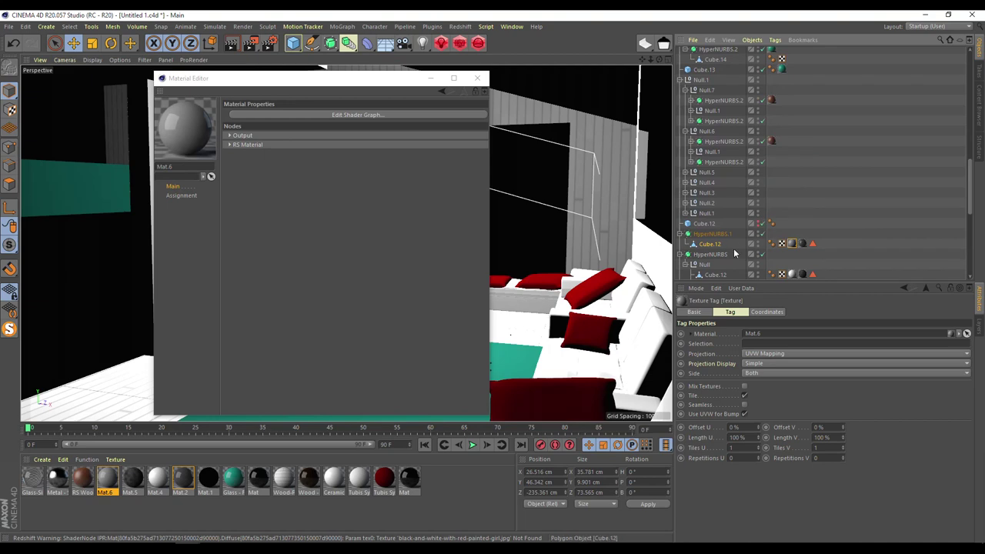
left_click(475, 78)
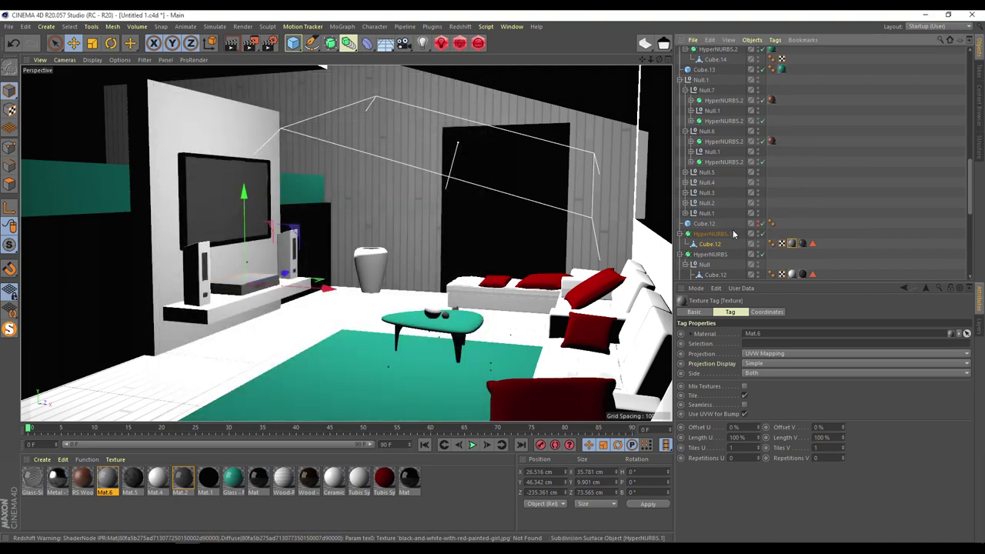
- Select the Cube.12 speaker, test-move it along X, and undo back to X 26.516 cm
left_click(351, 276)
mouse_move(327, 290)
left_mouse_down()
mouse_move(308, 293)
mouse_move(328, 296)
left_mouse_up()
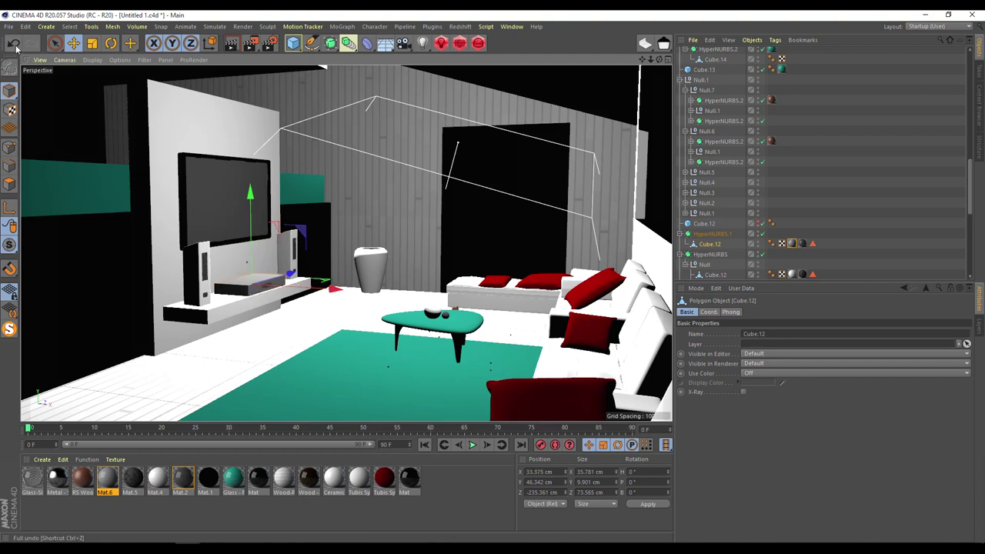
key("ctrl+z")
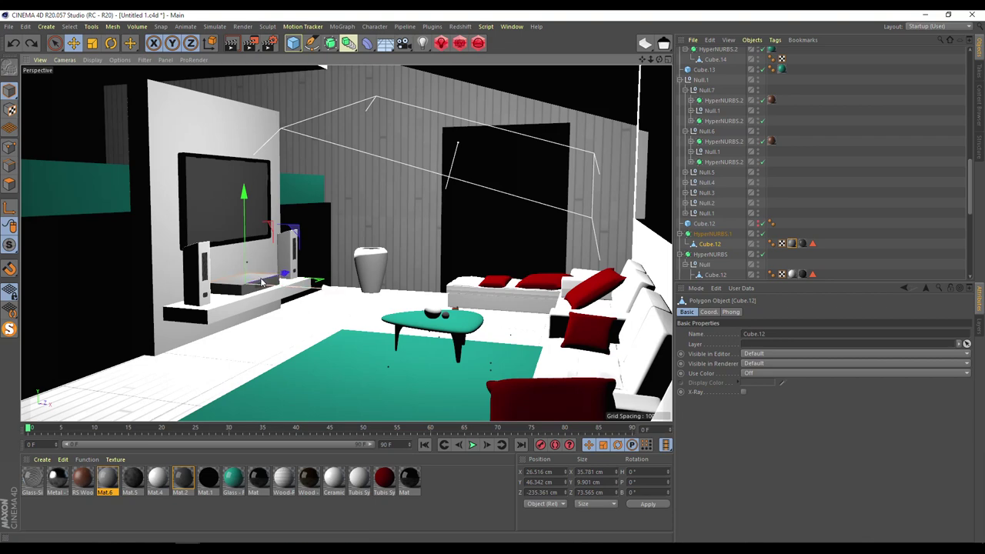
double_click(107, 480)
- Give Mat.6's RS Material diffuse weight 1, reflection weight 1, 18% dark diffuse colour and roughness 0.5
left_click(364, 115)
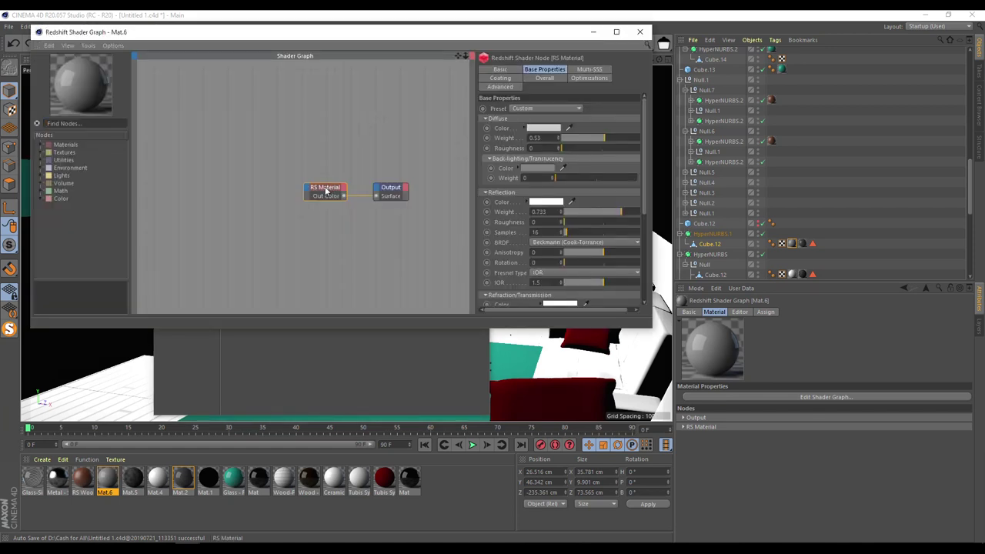
left_click(326, 191)
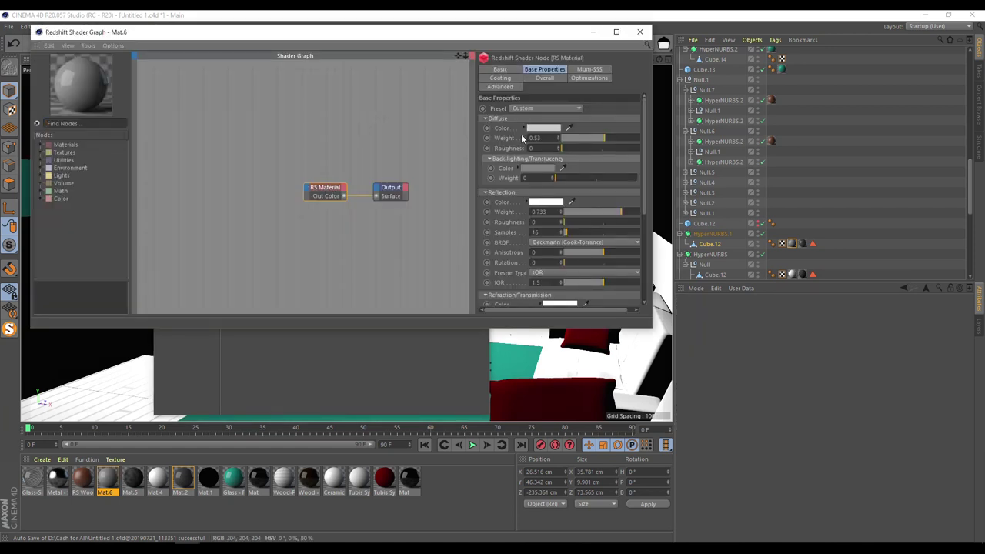
left_click_drag(596, 137, 744, 154)
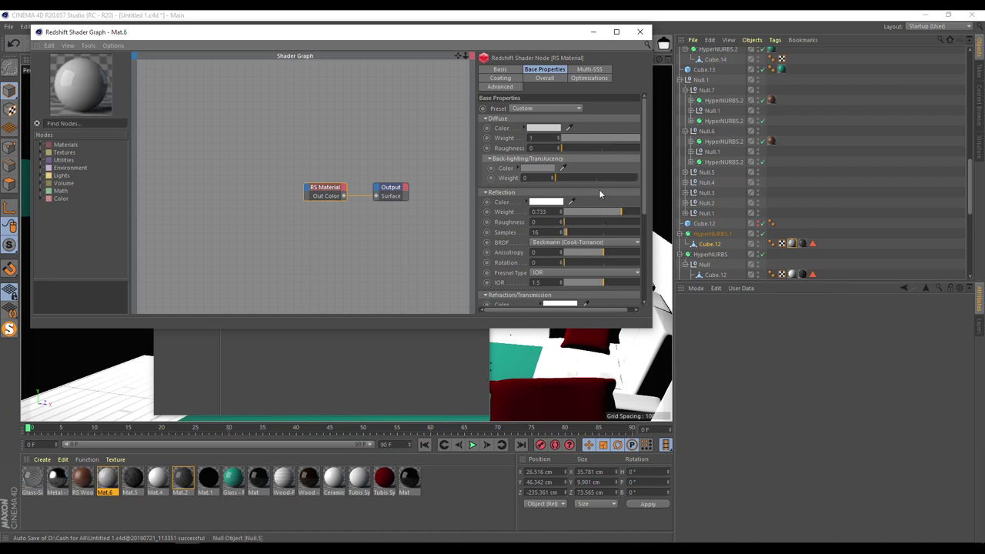
left_click_drag(616, 222, 726, 212)
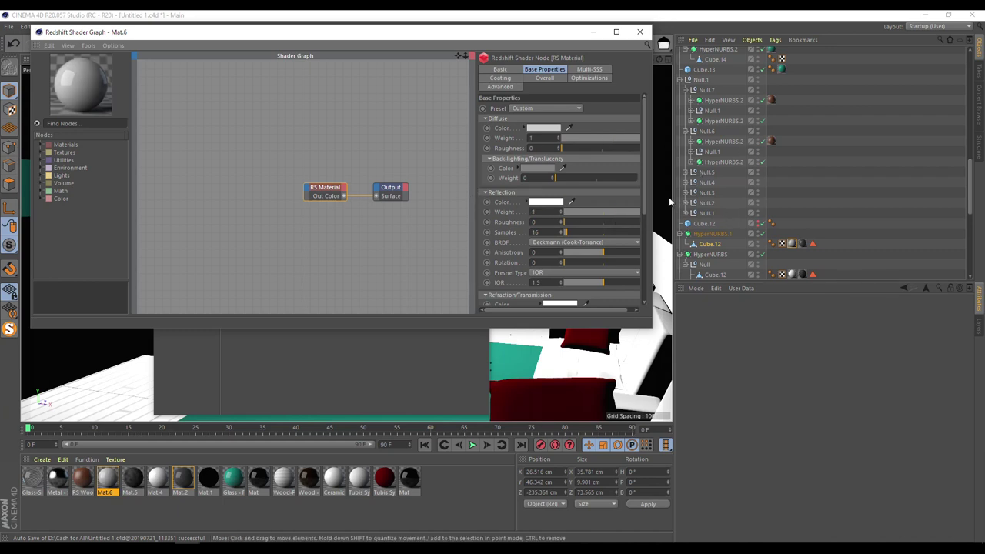
left_click_drag(645, 173, 660, 148)
left_click_drag(258, 40, 343, 89)
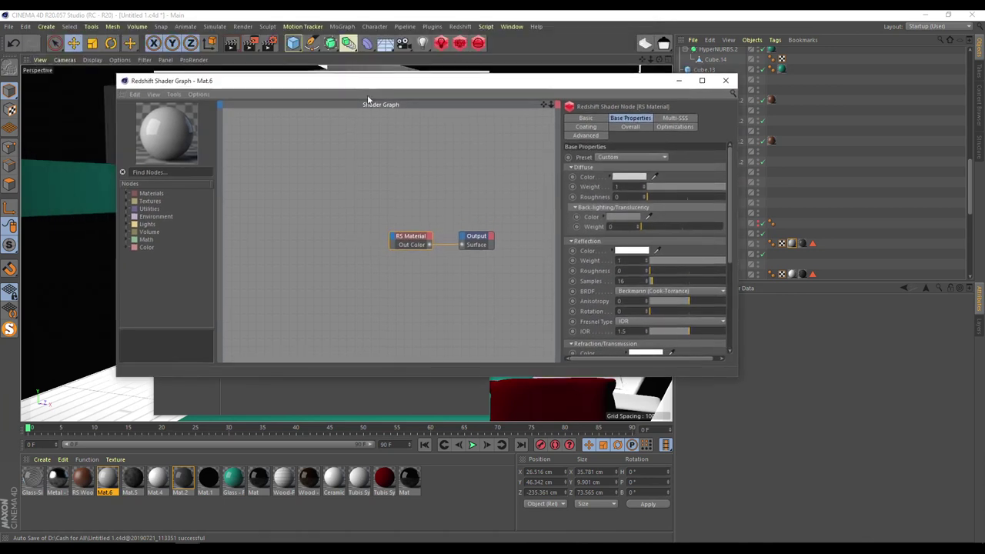
left_click(634, 177)
left_click_drag(615, 198, 602, 197)
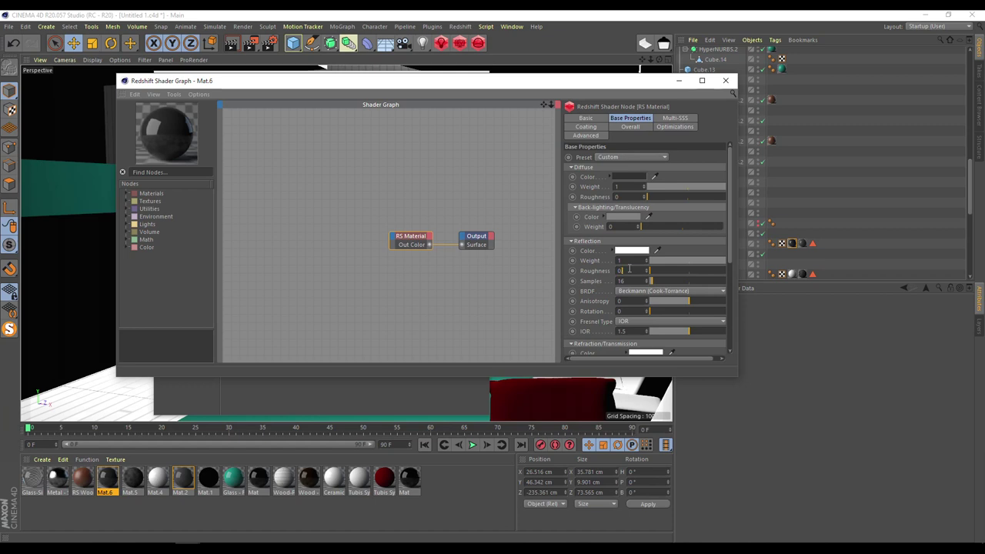
type(".5")
key("Return")
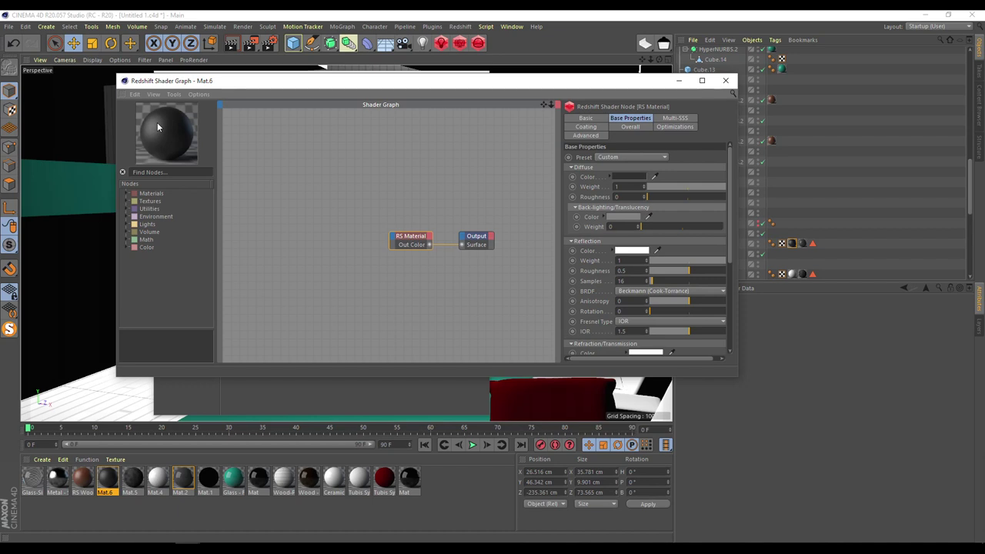
- Add an RS Texture node to Mat.6's shader graph
left_click(127, 202)
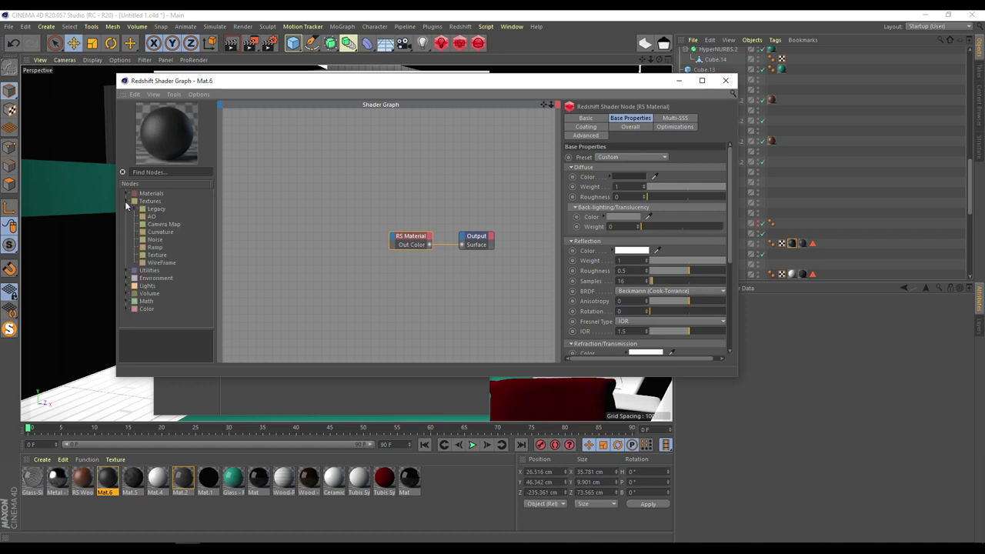
left_click_drag(154, 255, 303, 191)
left_click(719, 197)
- Browse to the D:\Texture folder in the file dialog
left_click(218, 113)
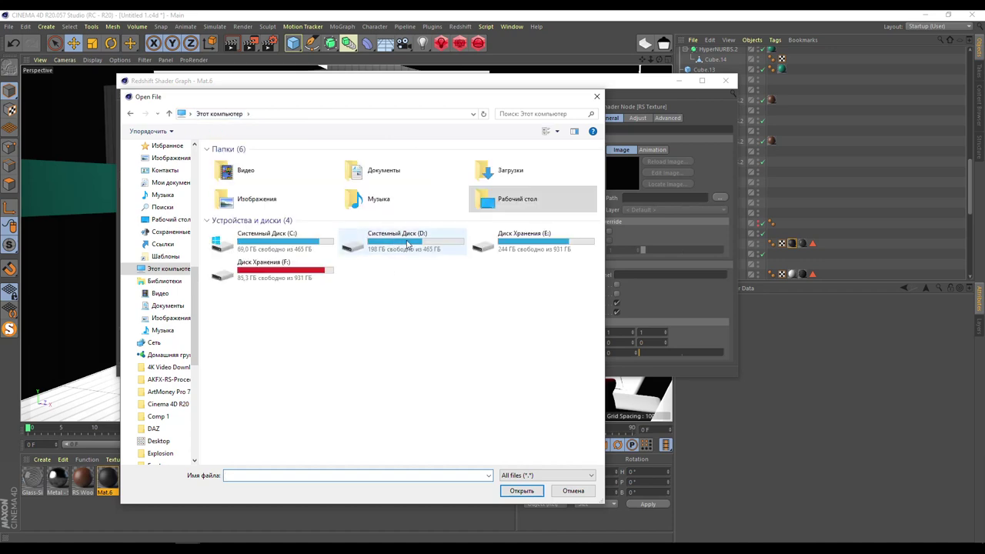
double_click(399, 244)
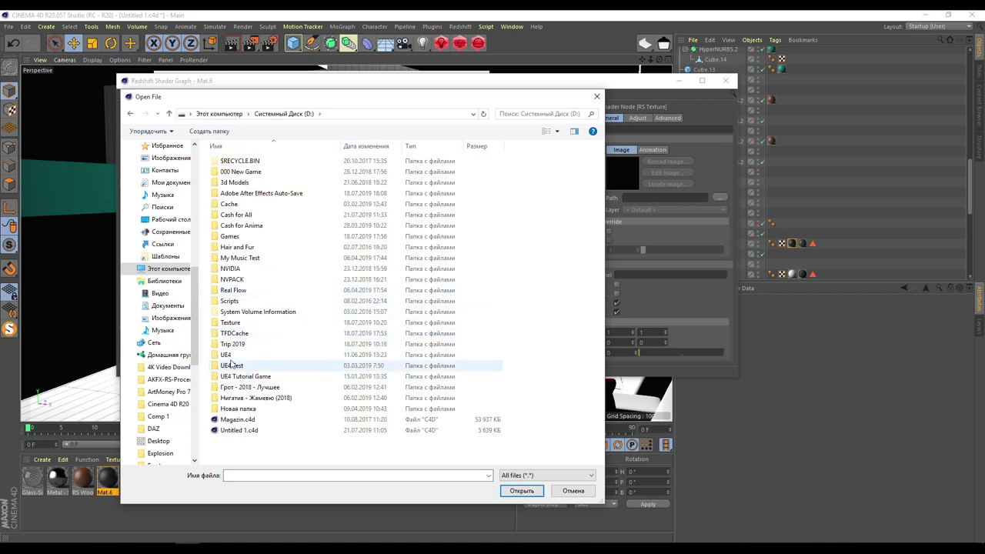
double_click(264, 322)
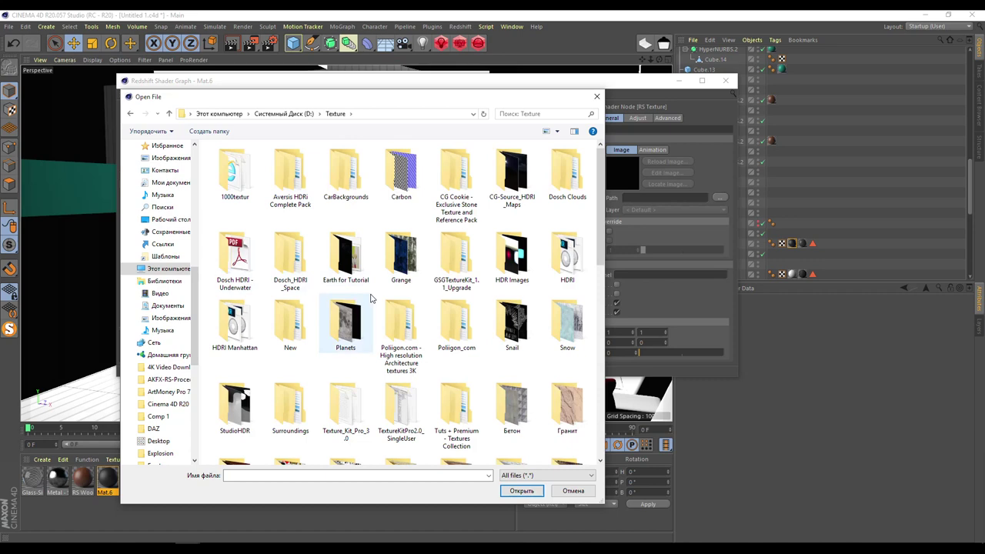
scroll(411, 304, "down", 2)
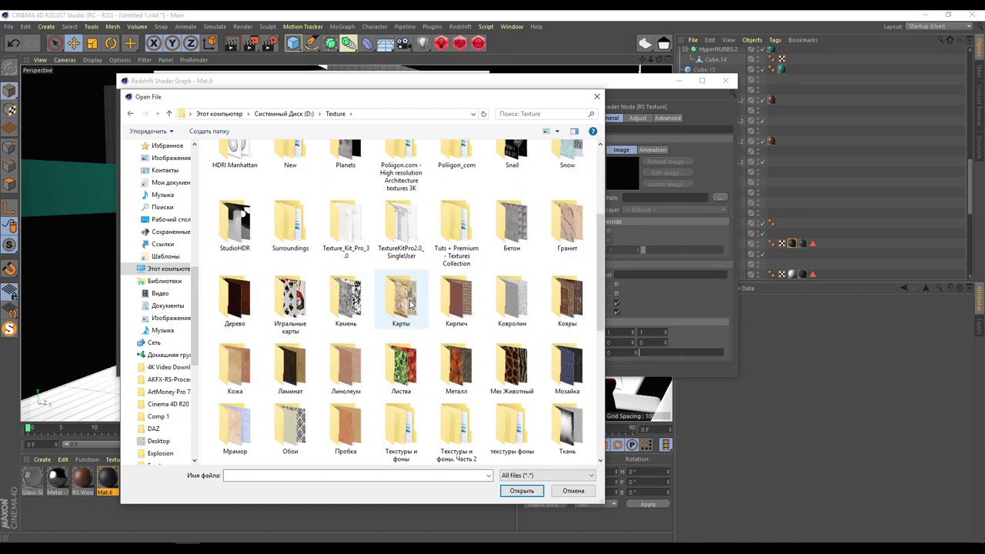
scroll(410, 304, "down", 4)
scroll(401, 316, "up", 2)
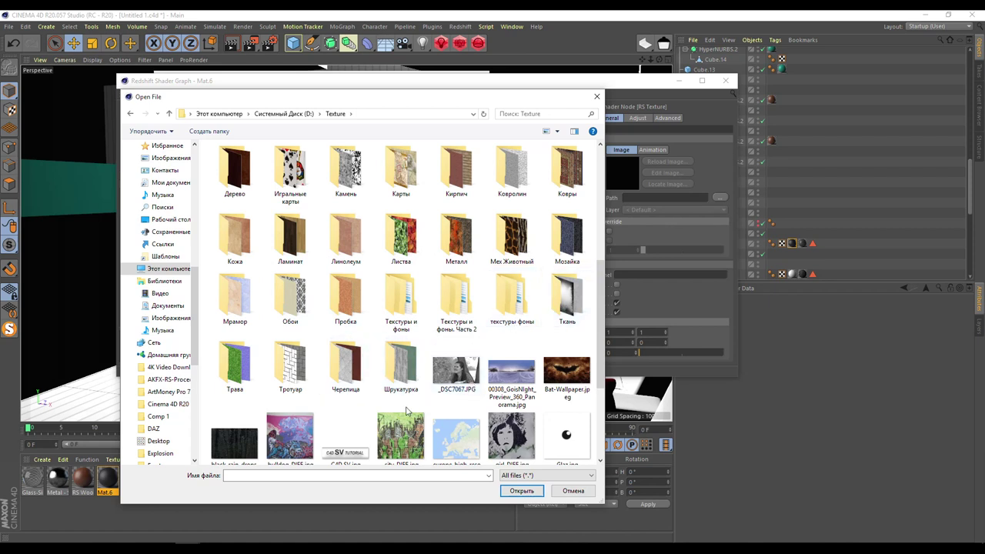
scroll(408, 413, "up", 3)
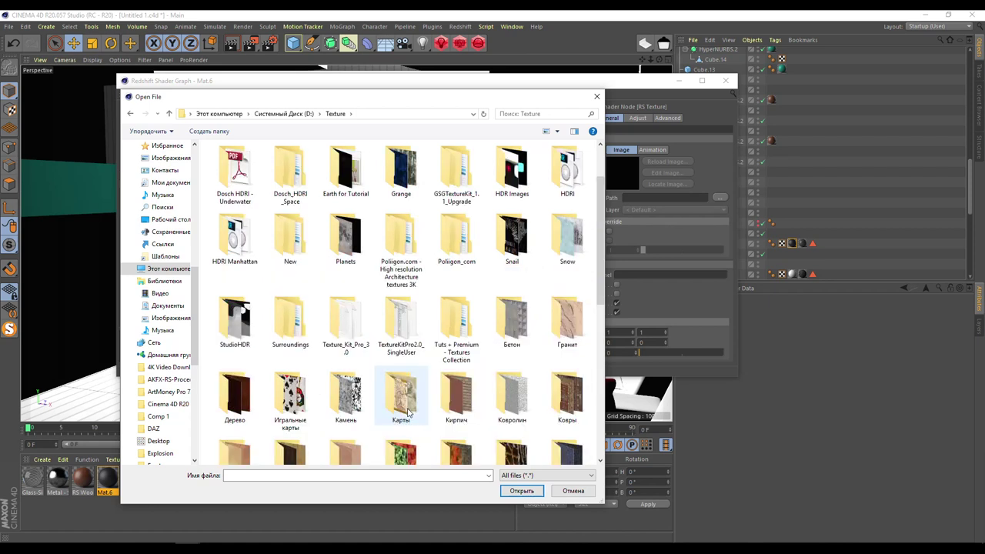
scroll(410, 413, "down", 3)
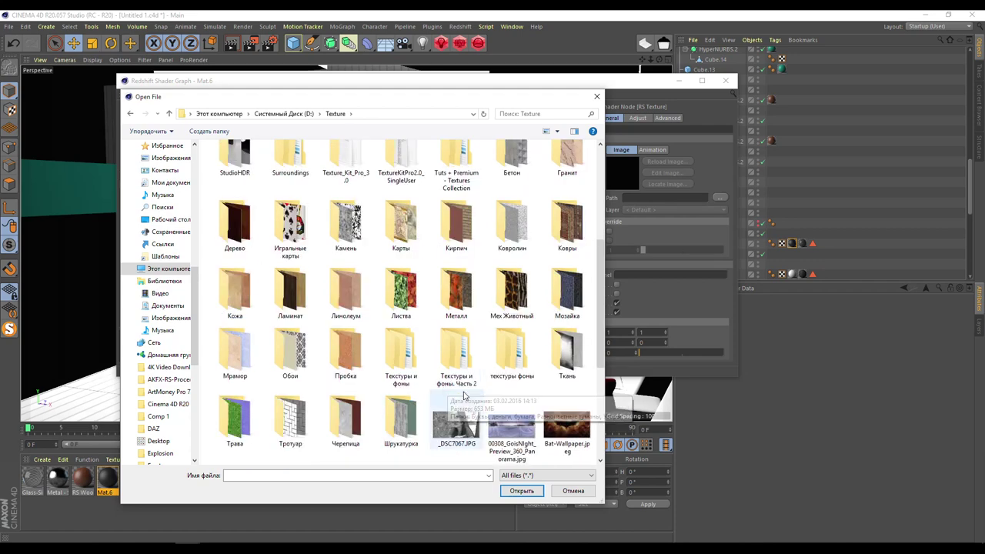
- Load metal-texture_(30).jpg from the Металл folder into the texture node
double_click(471, 295)
left_click_drag(601, 155, 591, 416)
scroll(592, 416, "down", 5)
left_click(482, 251)
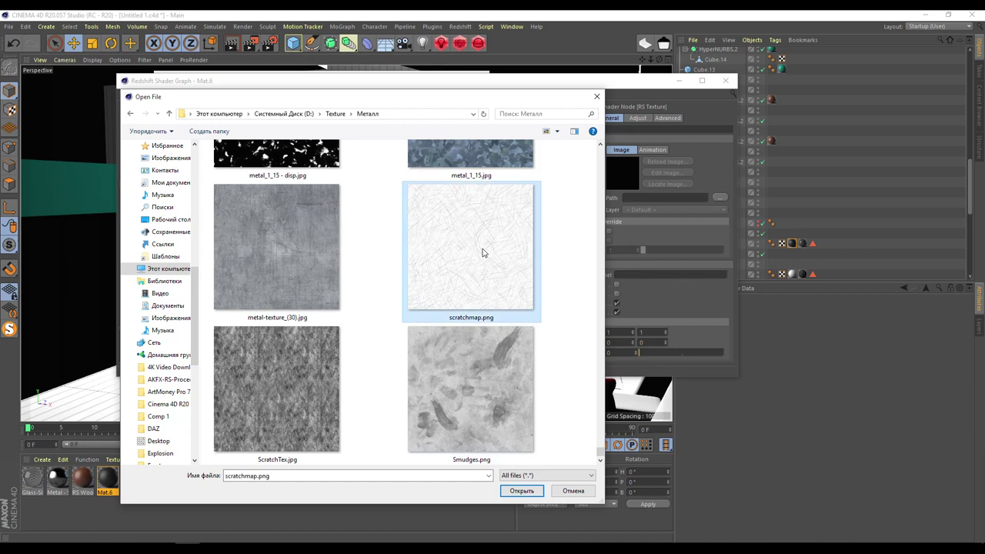
left_click(281, 239)
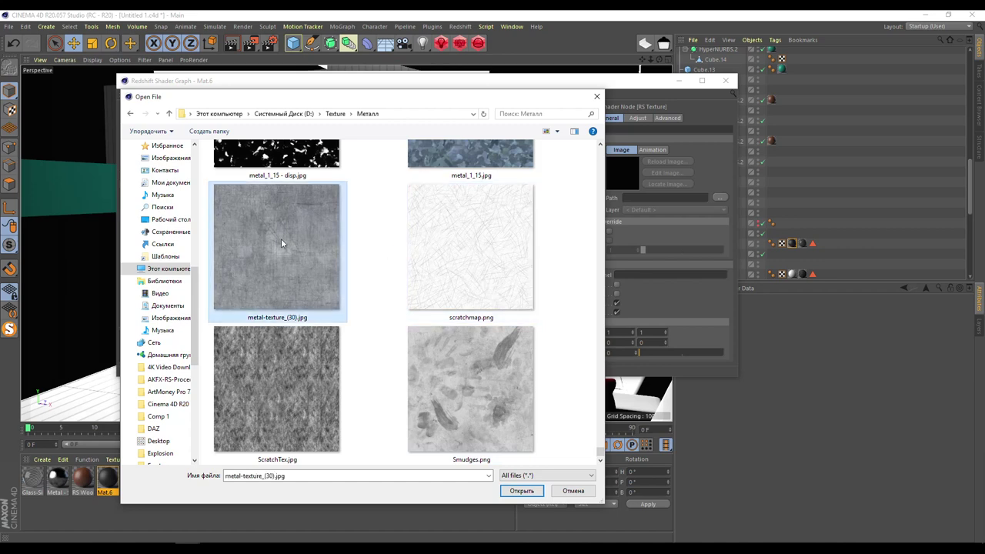
left_click(521, 491)
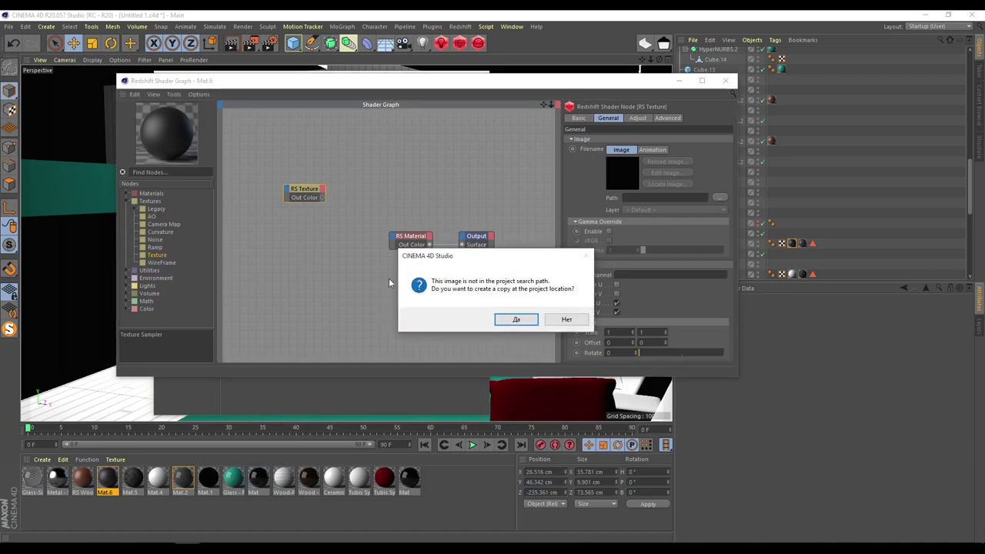
- Wire the metal texture's Out Color into the RS Material's Refl Roughness, then close Shader Graph and Material Editor
left_click(561, 328)
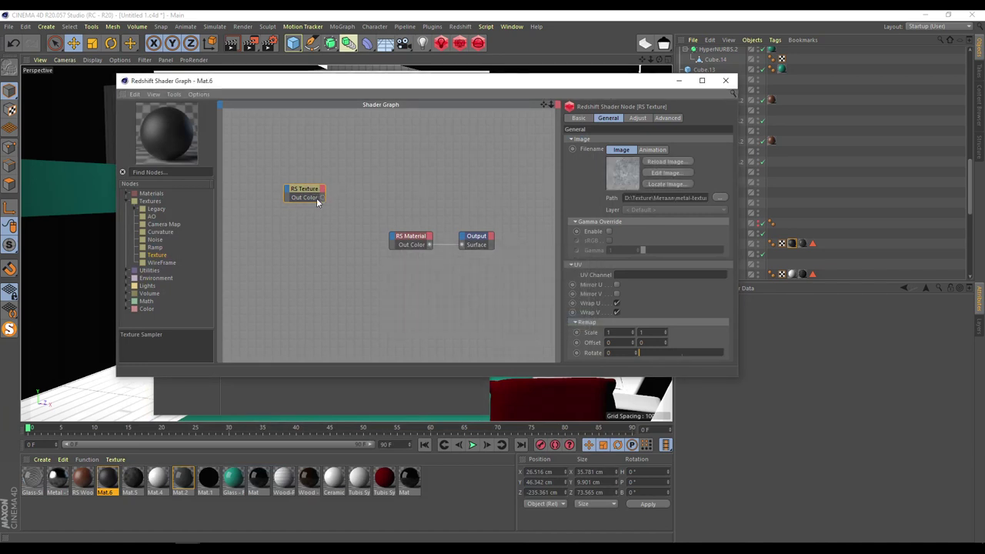
left_click(405, 235)
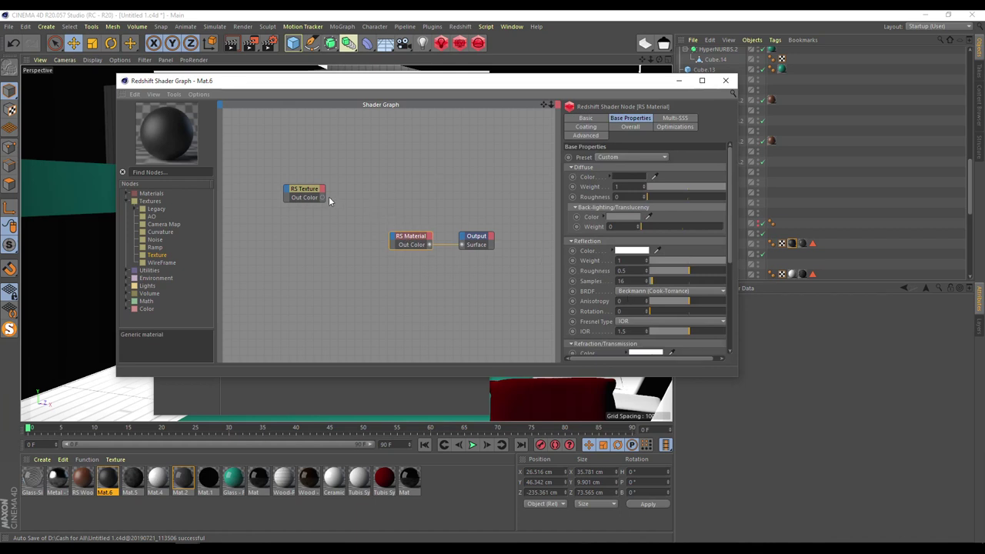
left_click_drag(372, 228, 392, 237)
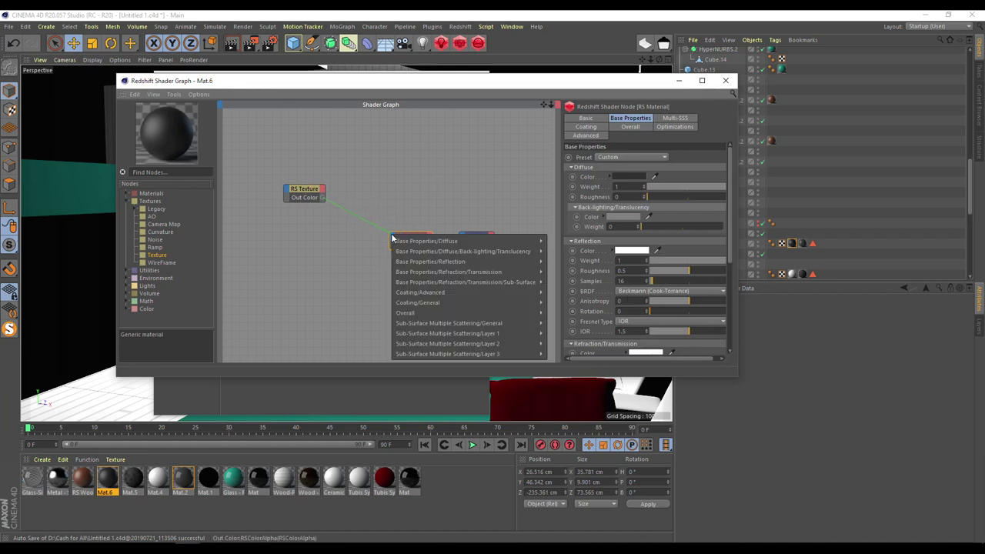
mouse_move(444, 266)
left_click(586, 282)
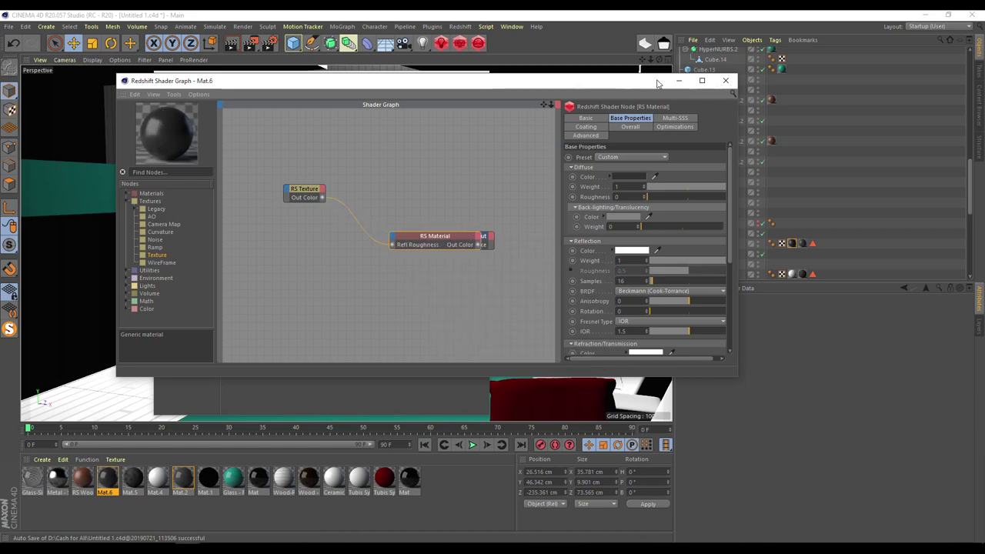
left_click(725, 80)
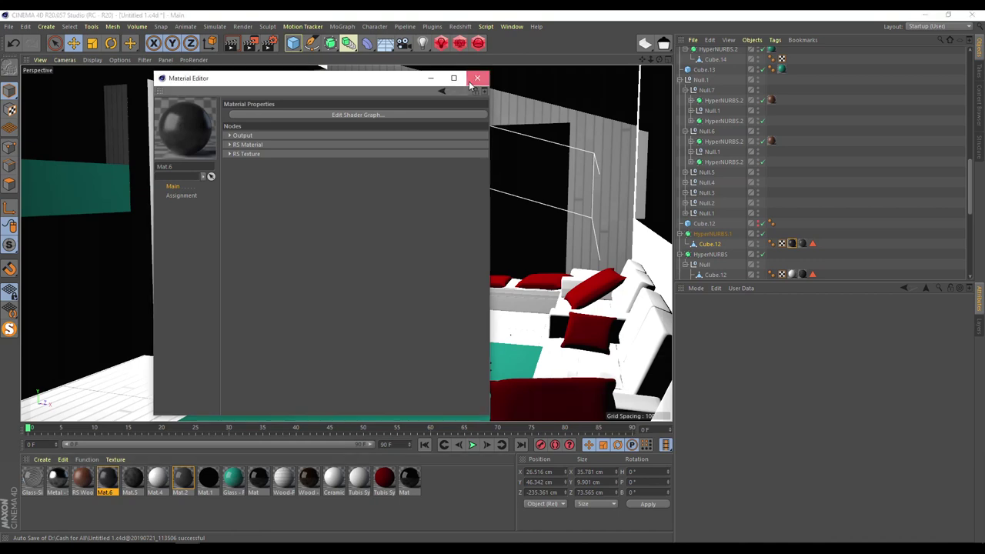
left_click(477, 78)
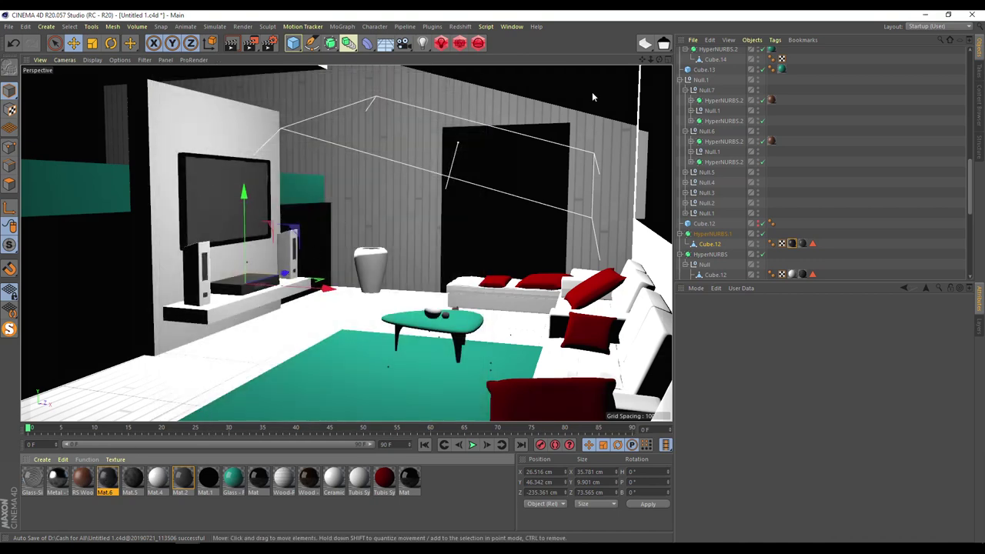
- Add a CINEMA 4D Protection tag to Camera.1
scroll(763, 181, "down", 6)
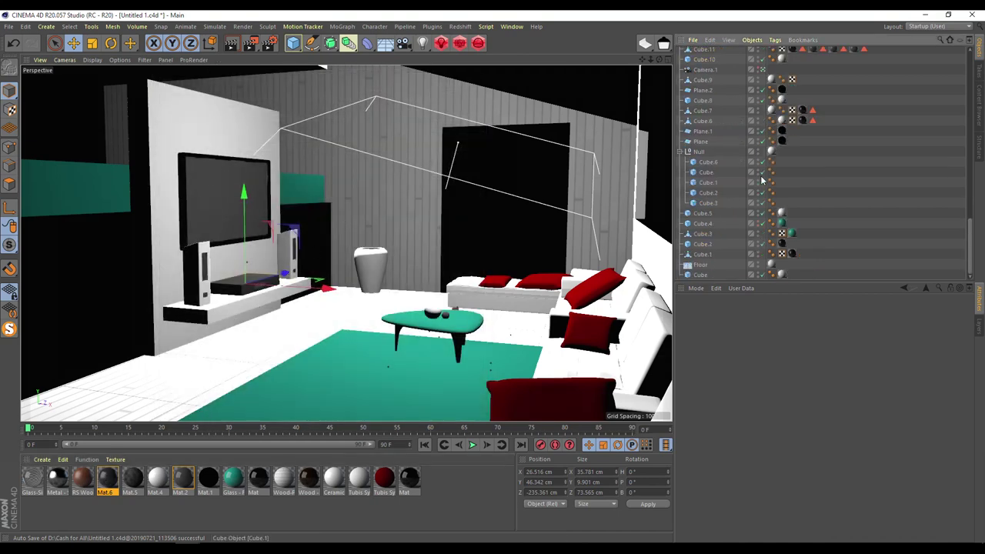
right_click(703, 132)
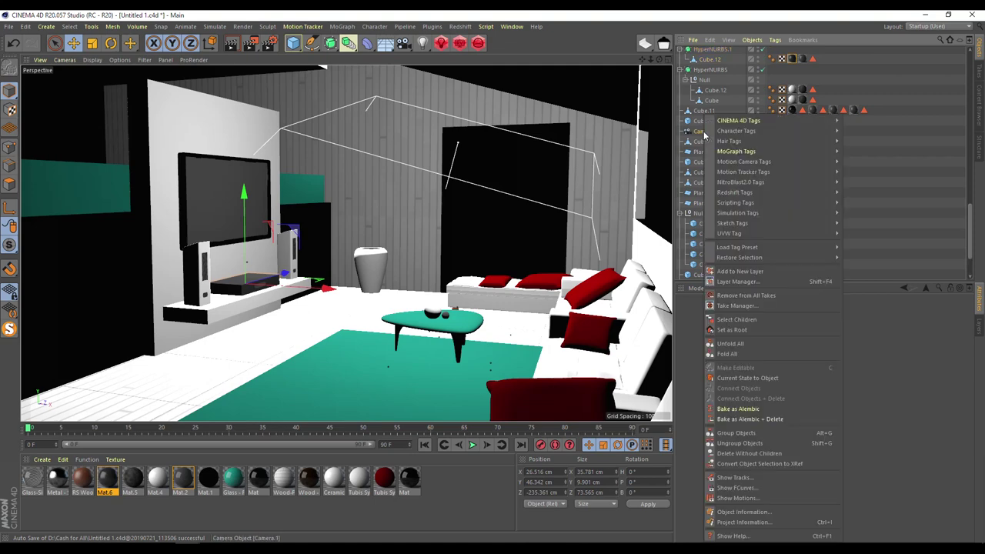
mouse_move(738, 121)
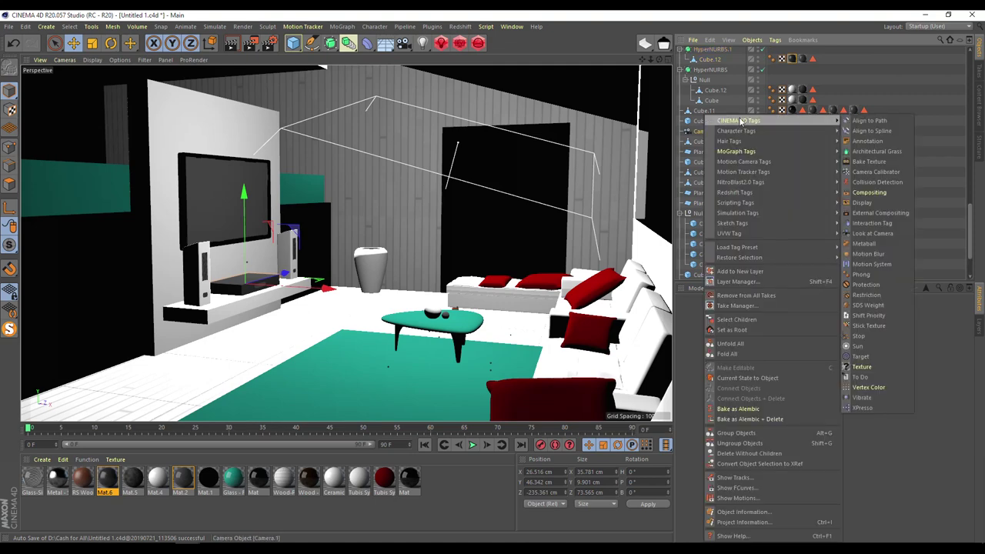
left_click(863, 285)
- View the scene through Camera.1 and move the view to the black box and speakers
left_click(764, 131)
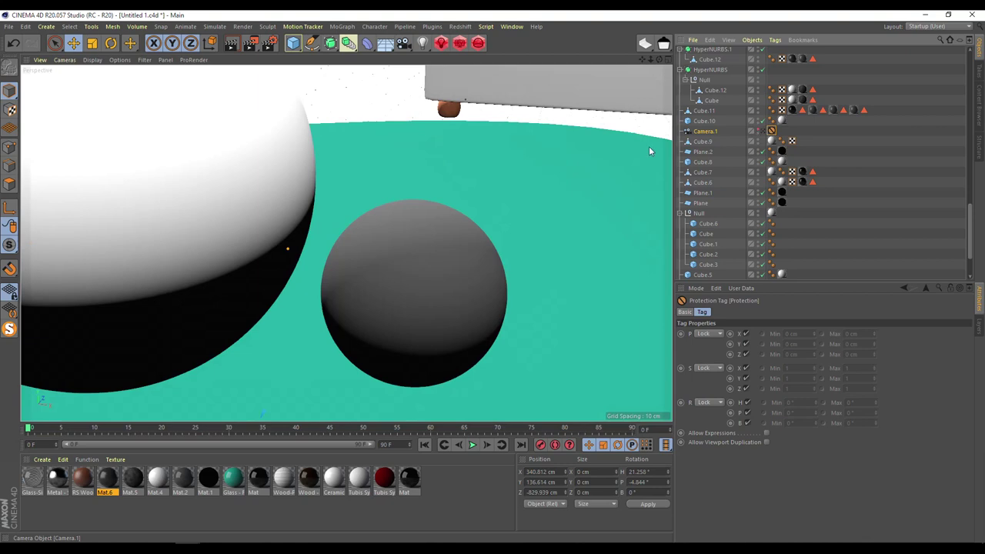
scroll(477, 159, "down", 8)
left_click_drag(646, 61, 370, 61)
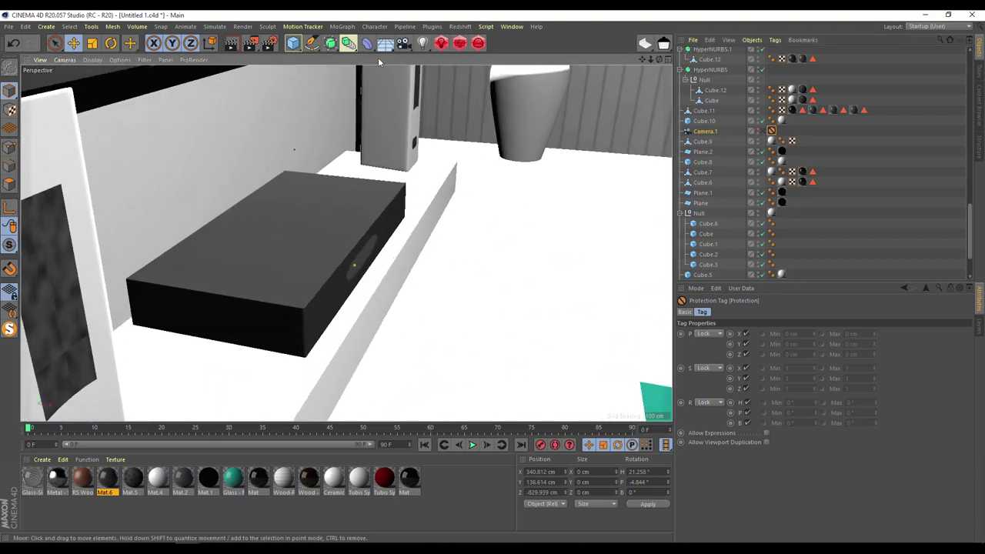
- Bucket-render the black box in Redshift RenderView, select the speaker group, then close RenderView
left_click(459, 43)
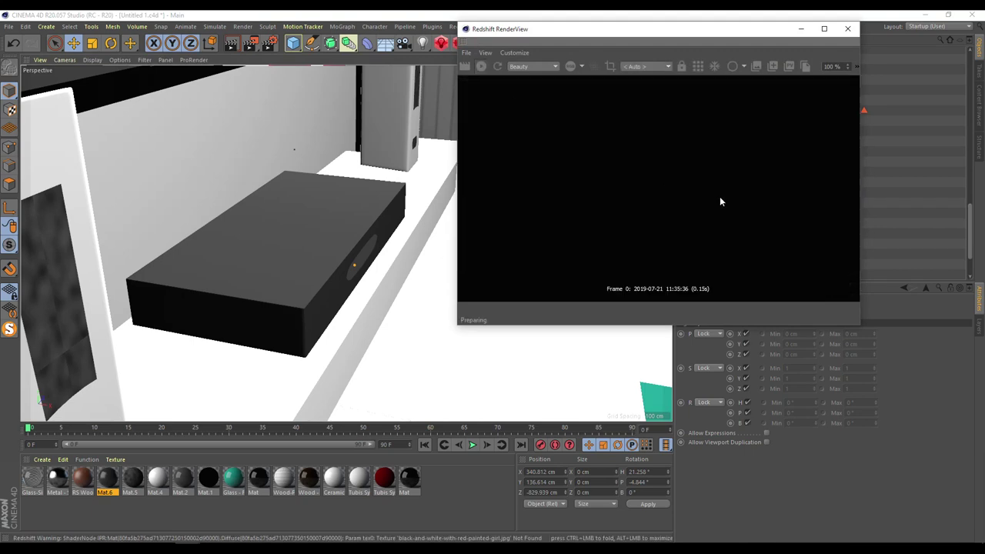
left_click(697, 68)
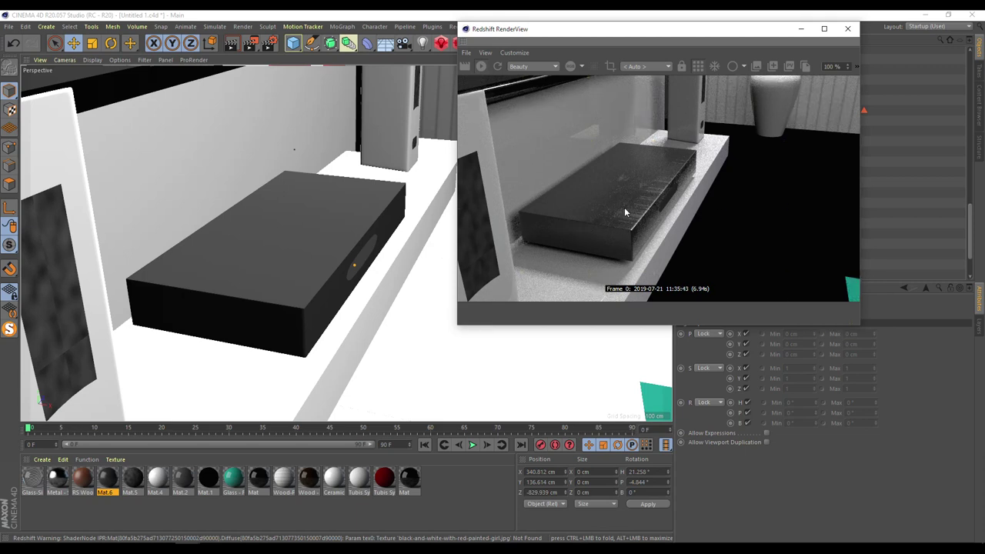
left_click_drag(672, 41, 709, 216)
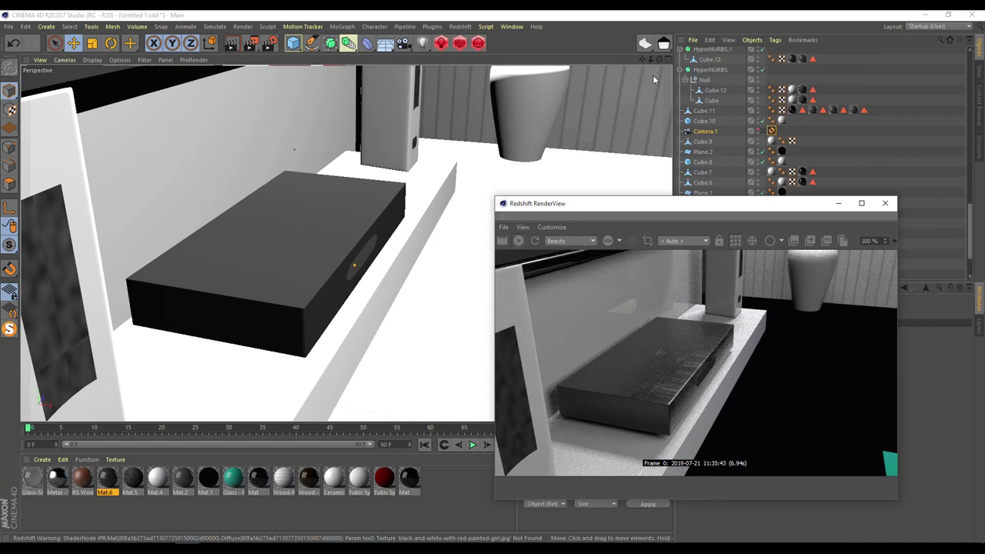
mouse_move(651, 60)
left_mouse_down()
mouse_move(677, 60)
mouse_move(639, 74)
left_mouse_up()
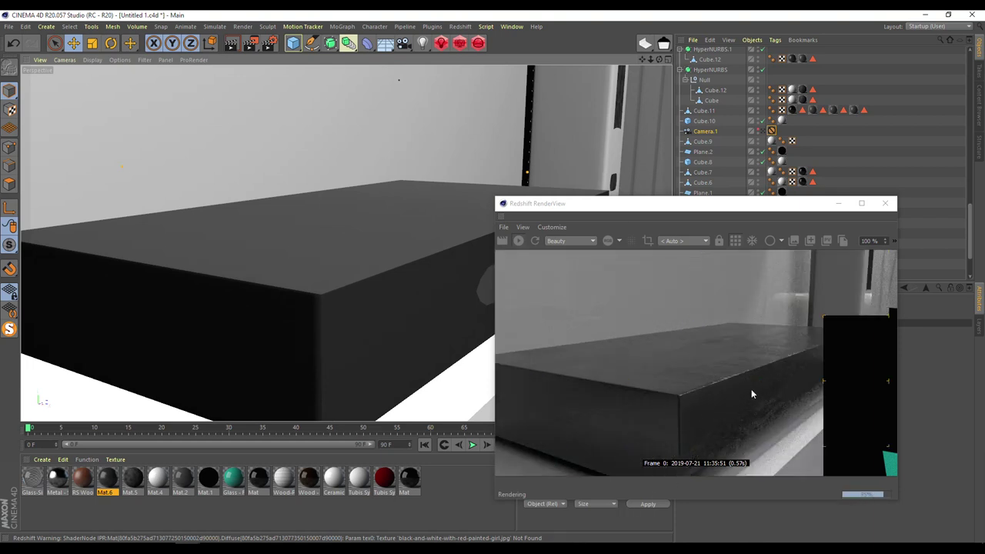
left_click_drag(648, 64, 352, 254)
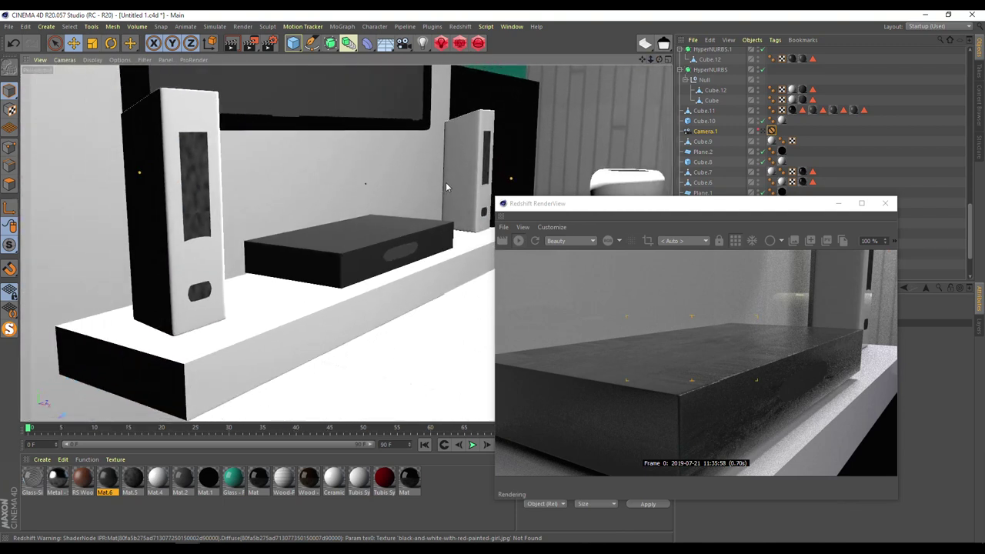
left_click(187, 262)
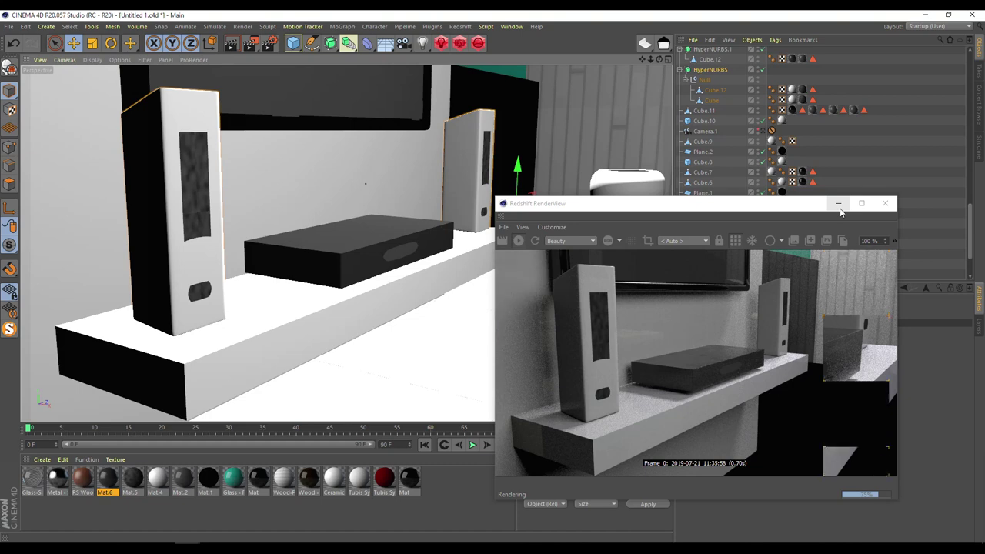
left_click(883, 204)
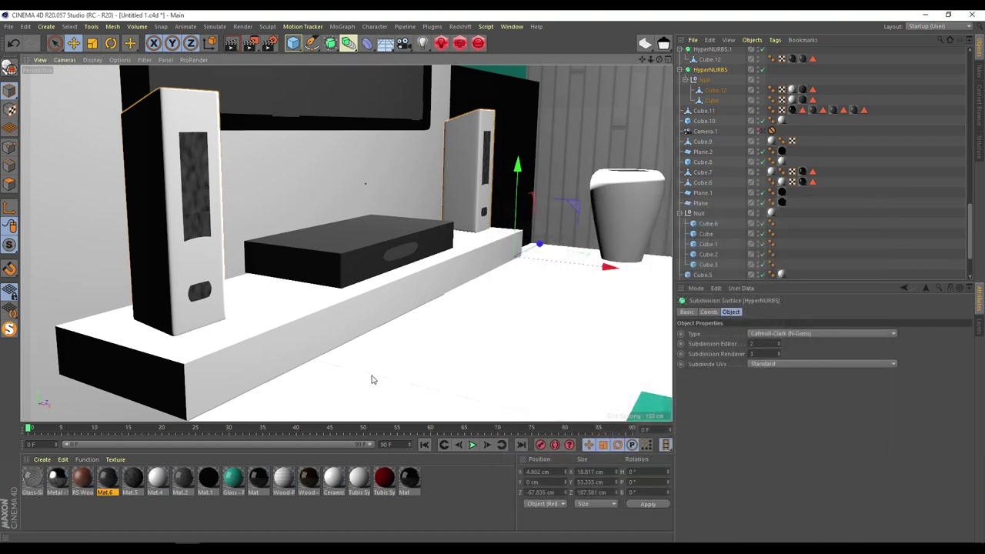
- Select the objects and tags using Mat.5 and show its material settings
left_click(140, 477)
right_click(141, 478)
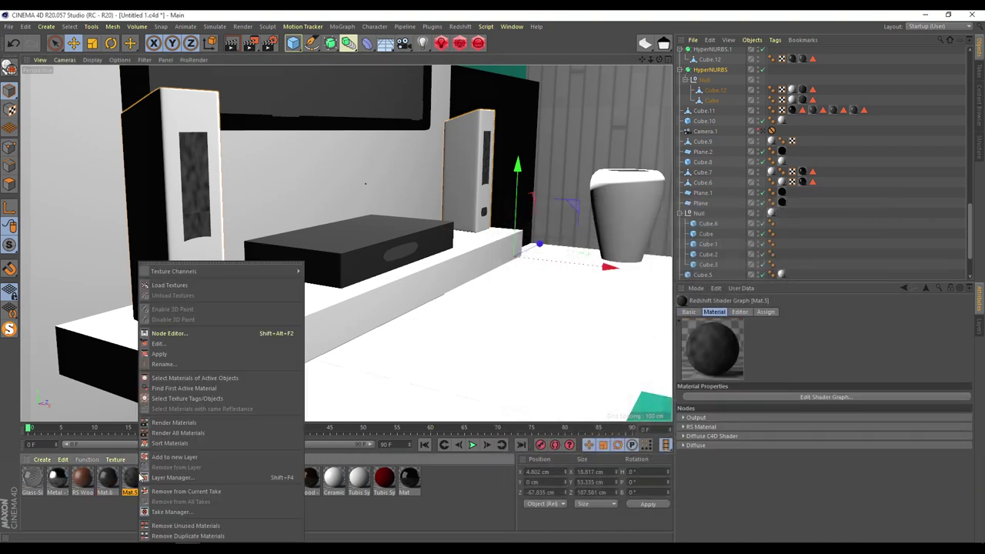
left_click(181, 399)
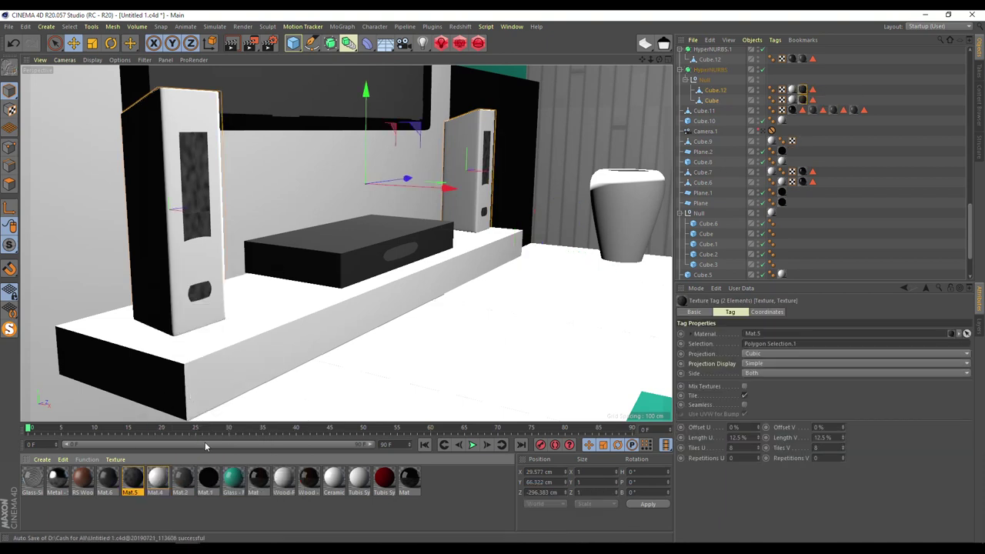
left_click(135, 479)
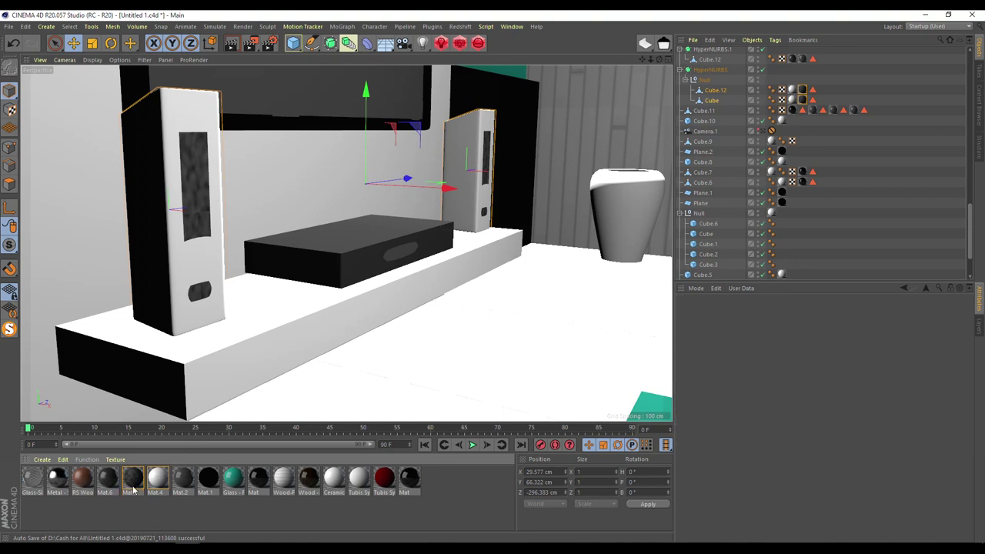
- Create and delete a new material, then delete Mat.4 and undo to restore it
double_click(153, 516)
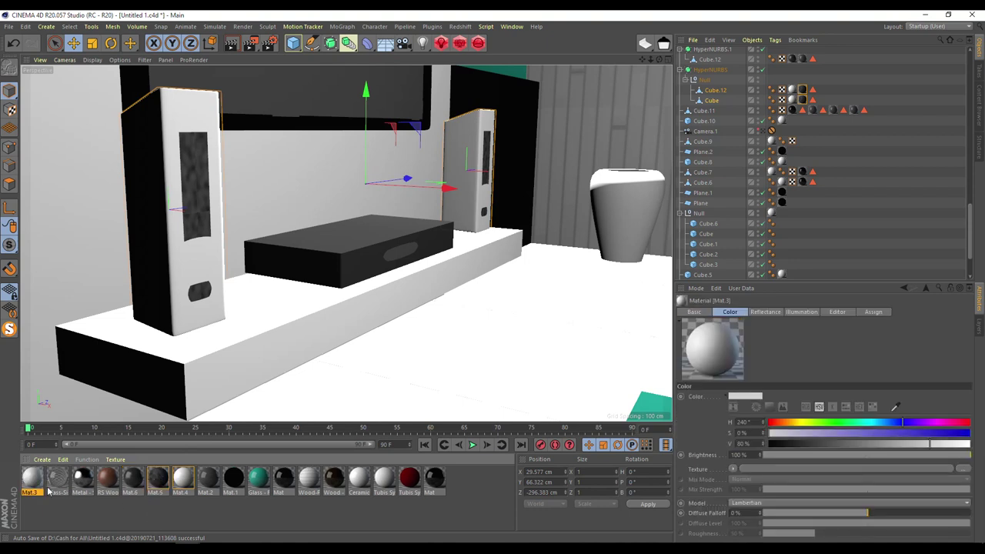
key("Delete")
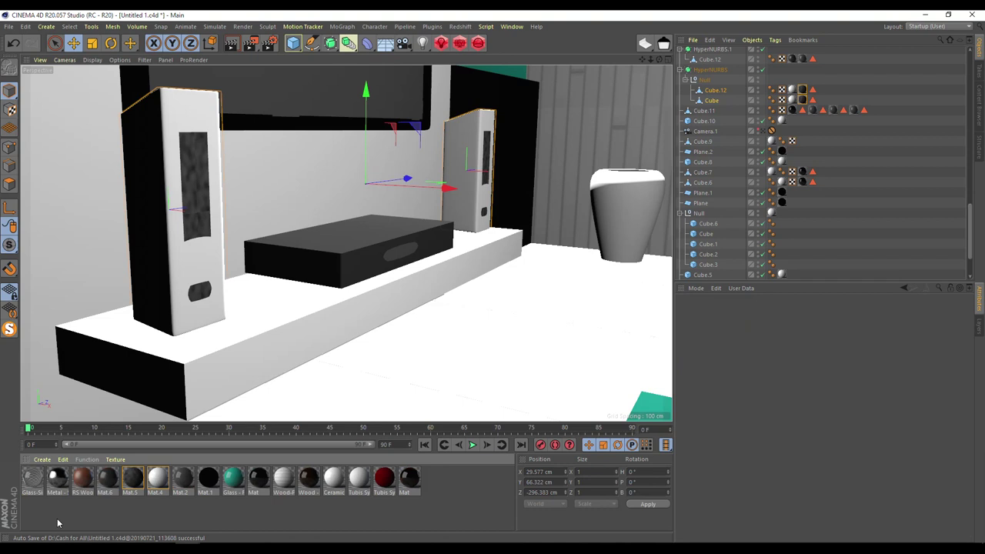
left_click(156, 478)
key("Delete")
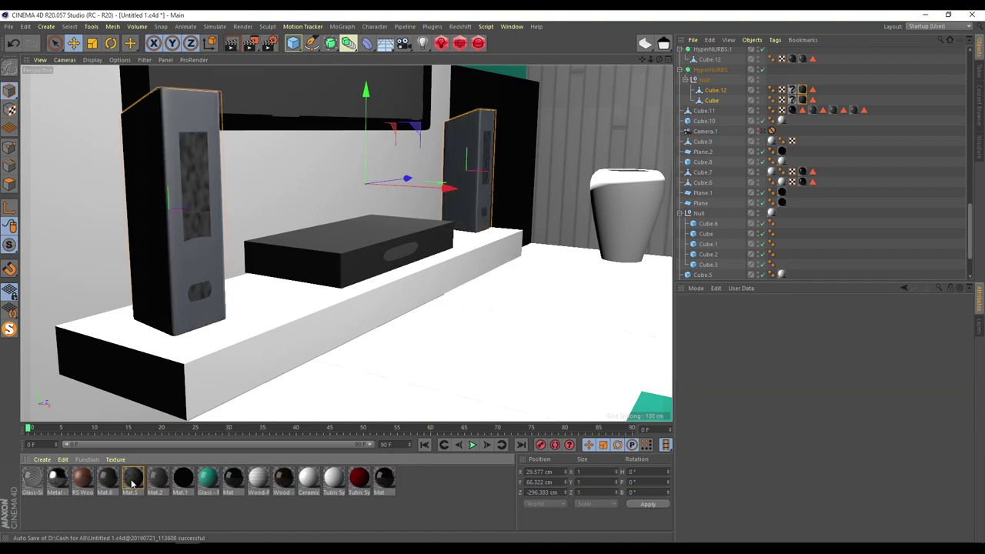
key("ctrl+z")
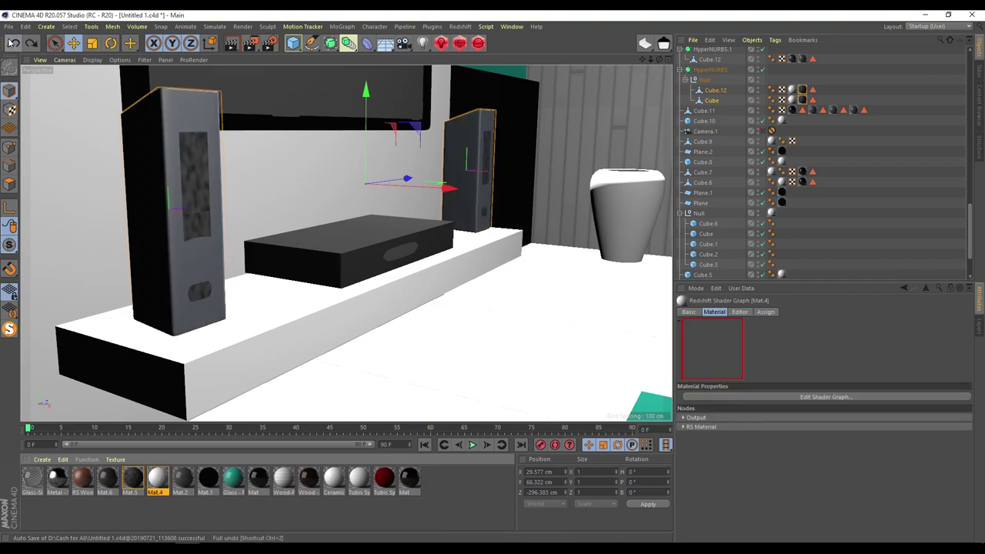
key("ctrl+z")
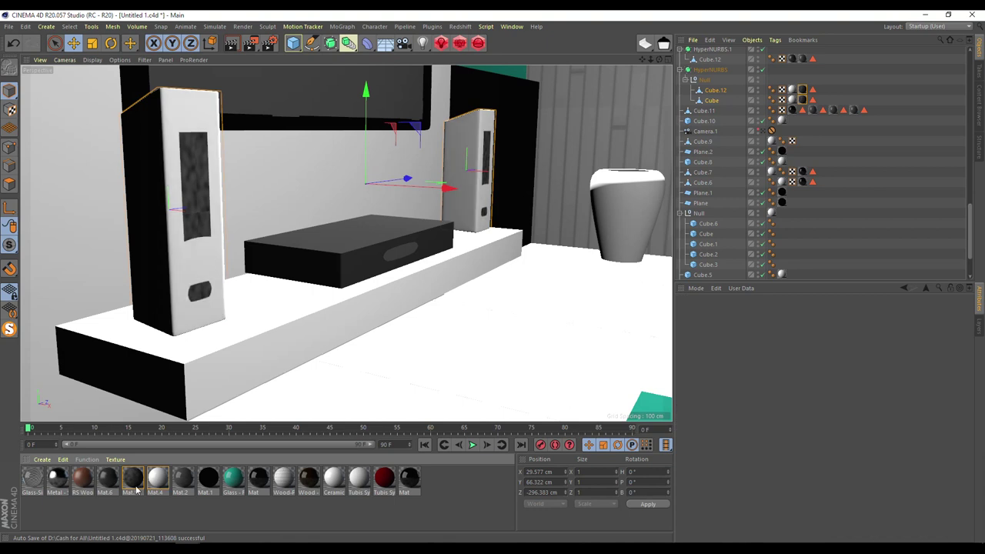
- Duplicate Mat.5 and open the Redshift RenderView window
left_click(134, 480)
mouse_move(134, 483)
left_mouse_down("ctrl")
mouse_move(150, 491)
mouse_move(185, 481)
left_mouse_up("ctrl")
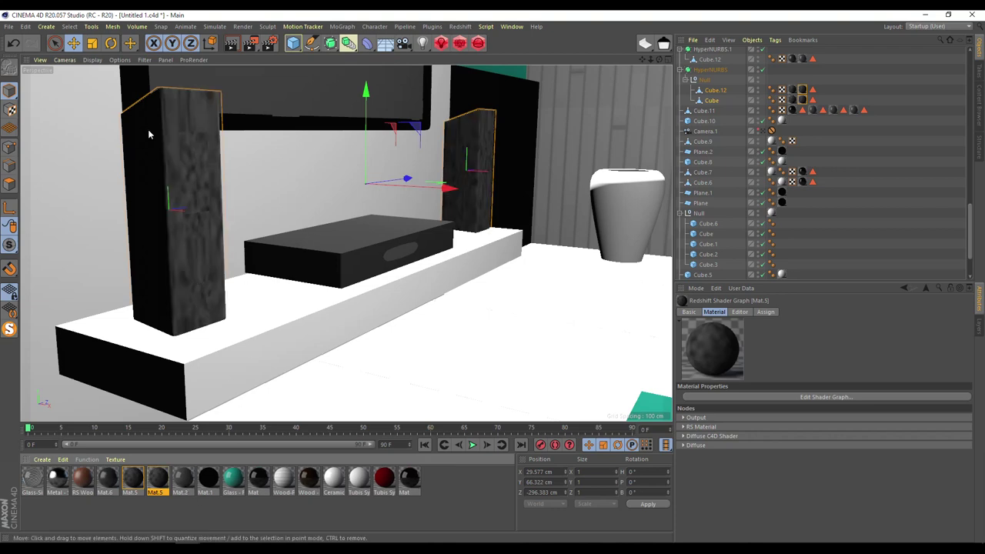
left_click(459, 42)
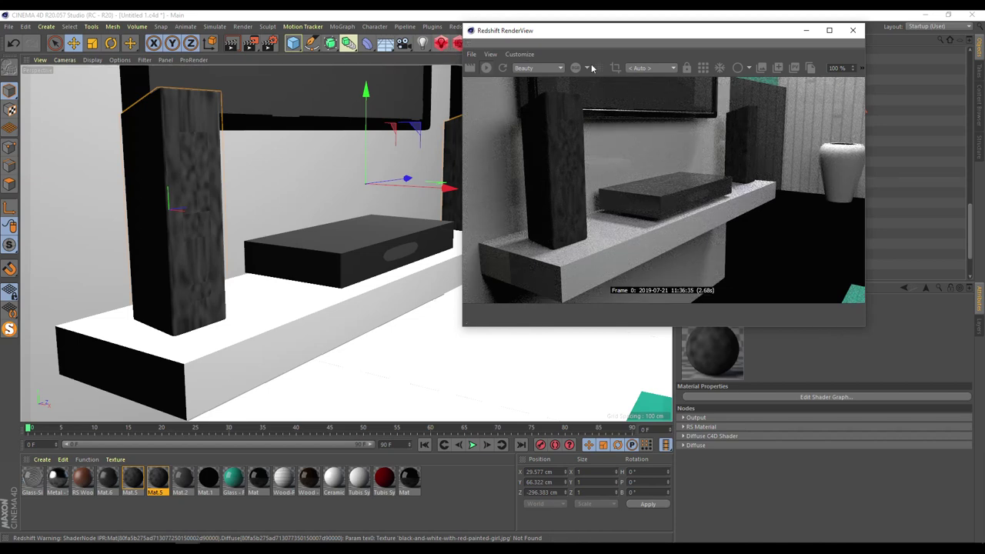
- Start the live IPR render and select both speaker texture tags on Cube.12 and Cube
left_click(698, 67)
left_click_drag(695, 31, 432, 118)
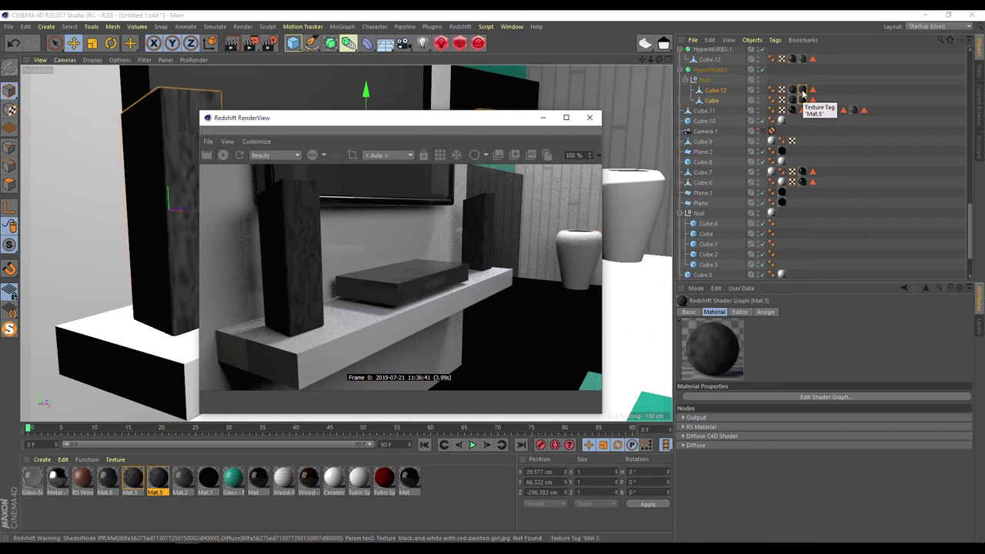
left_click(802, 91)
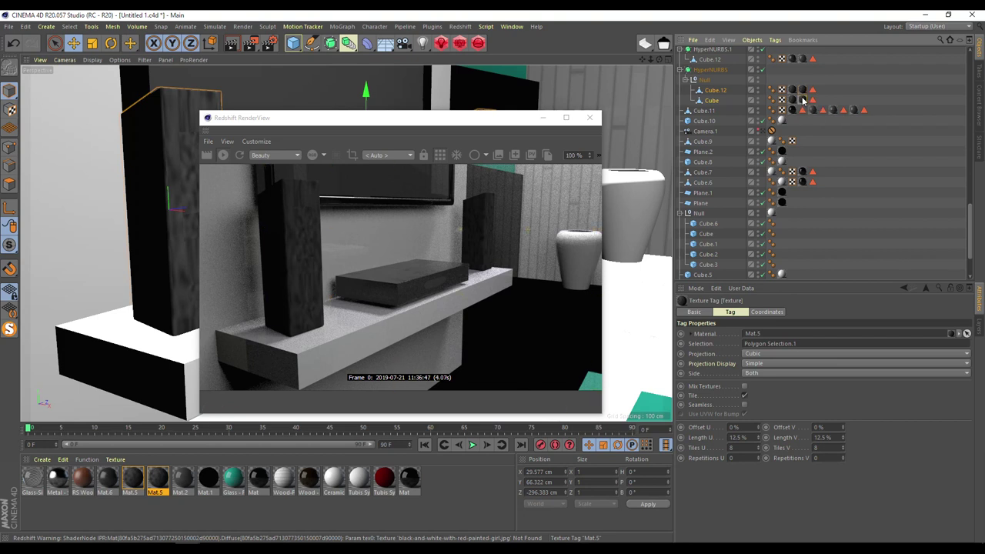
left_click(803, 97, "ctrl")
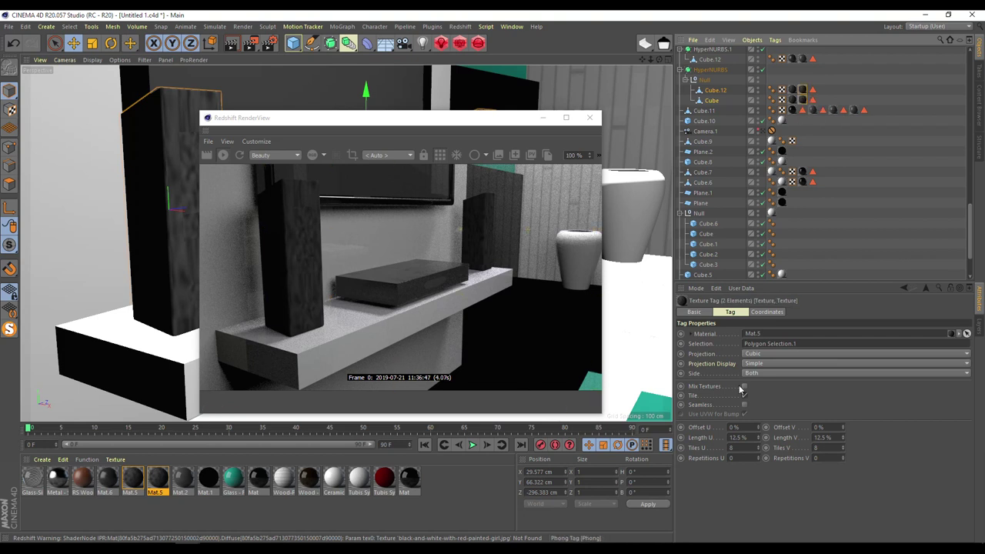
- Set Tiles U and V to 2 on both speaker tags, then undo it
left_click(753, 447)
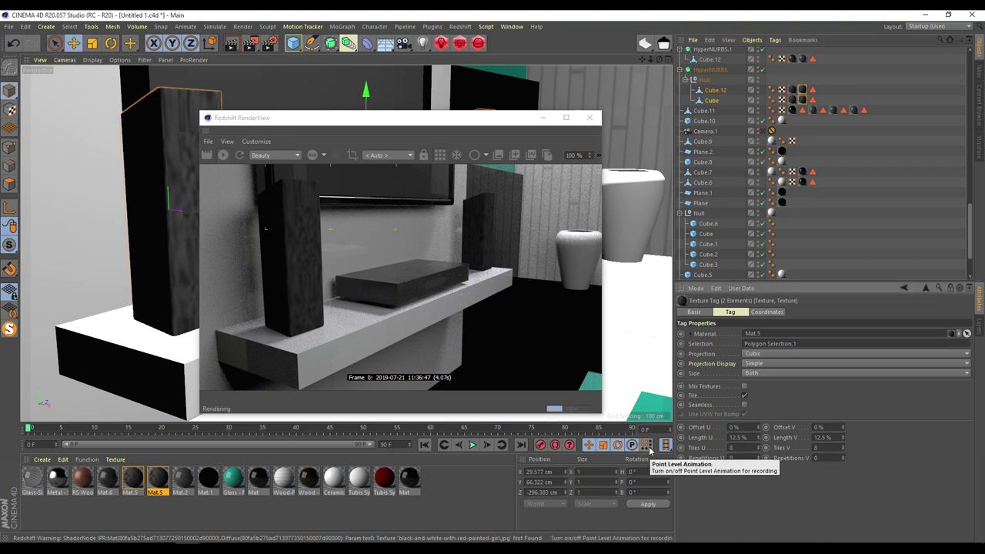
type("2")
key("Return")
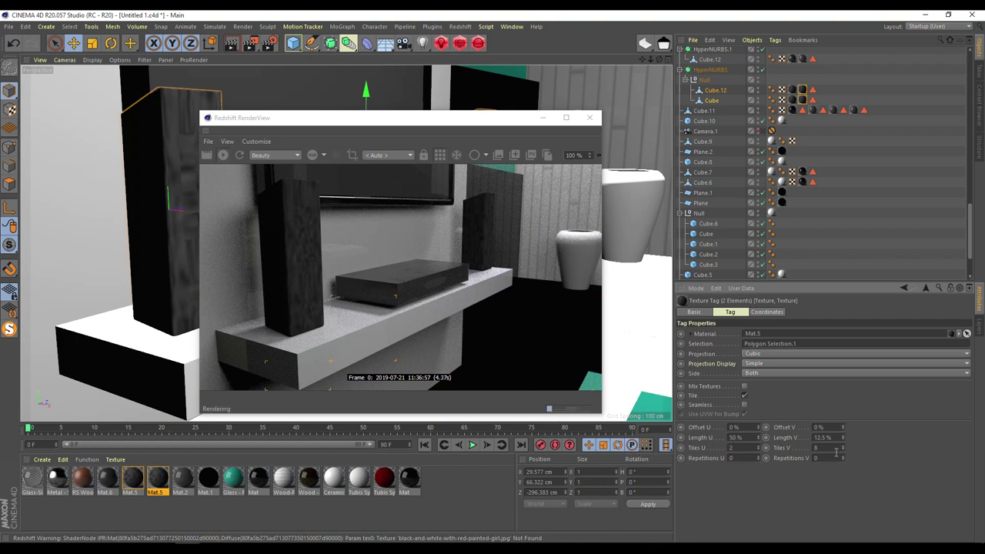
type("2")
key("Return")
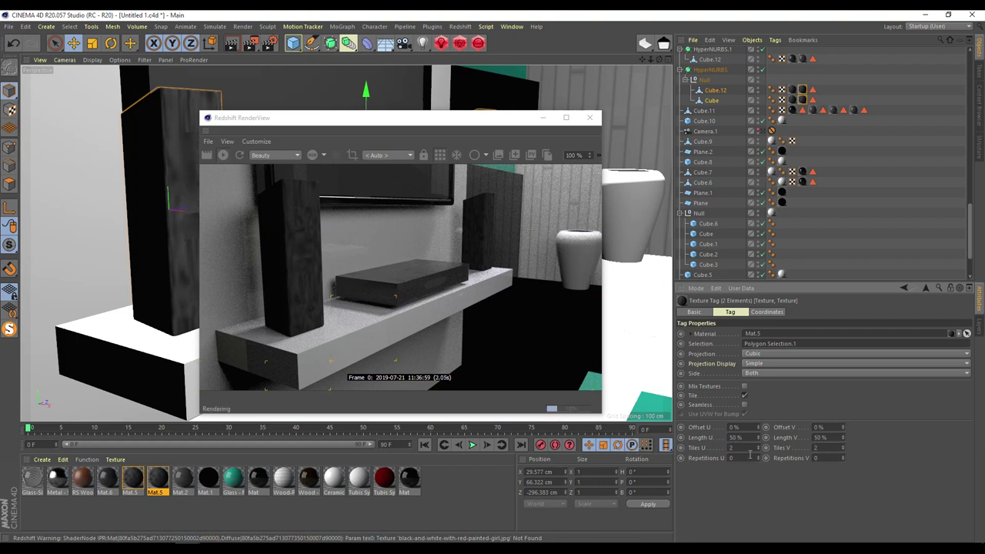
key("ctrl+z")
key("ctrl+z")
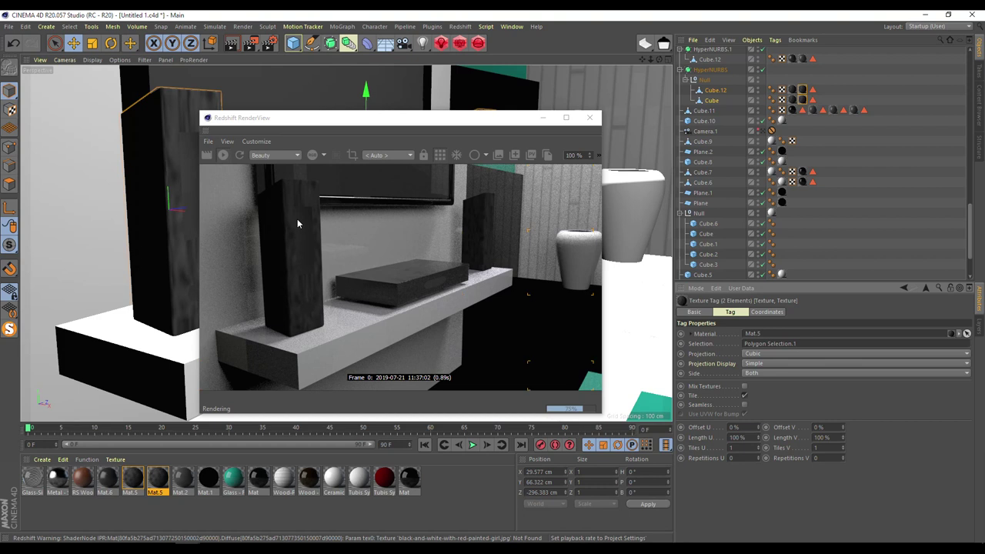
- Undo the tiling and material changes so the speakers return to white Mat.4
left_click(13, 43)
left_click(13, 43)
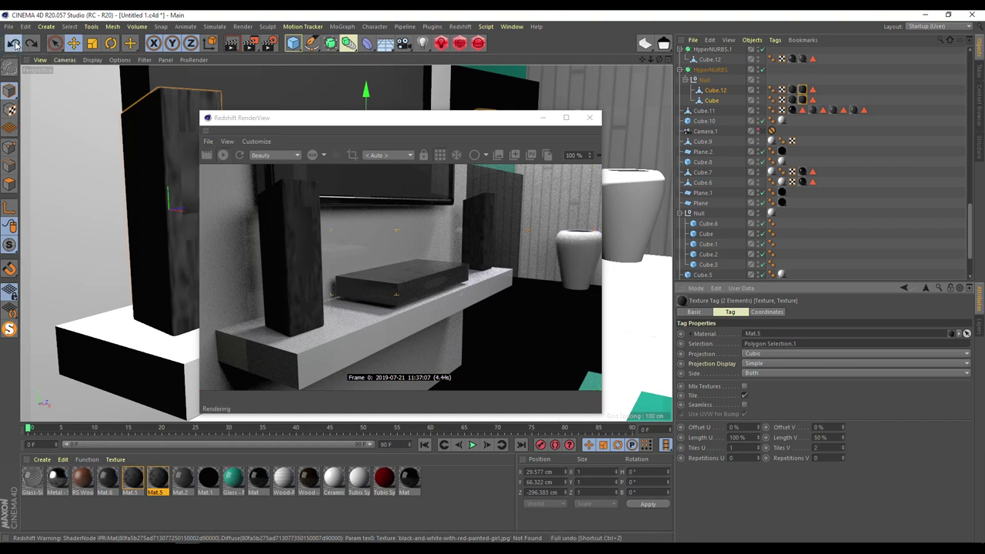
left_click(13, 44)
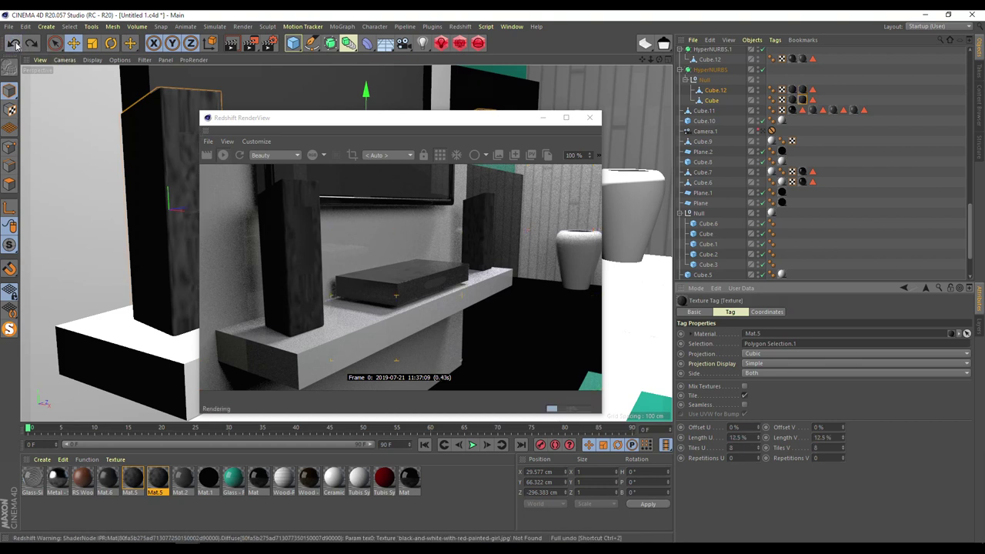
left_click(16, 45)
left_click(16, 45)
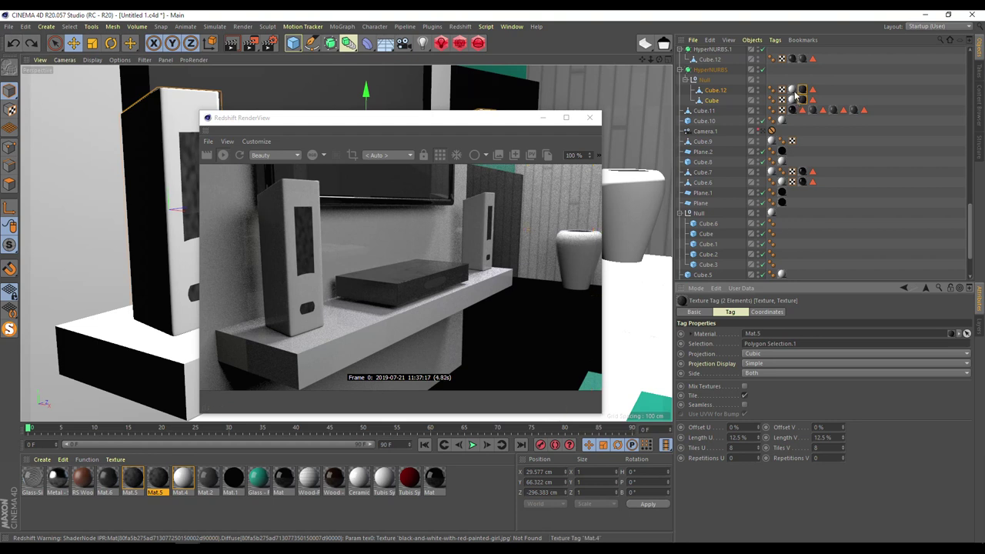
left_click(793, 91)
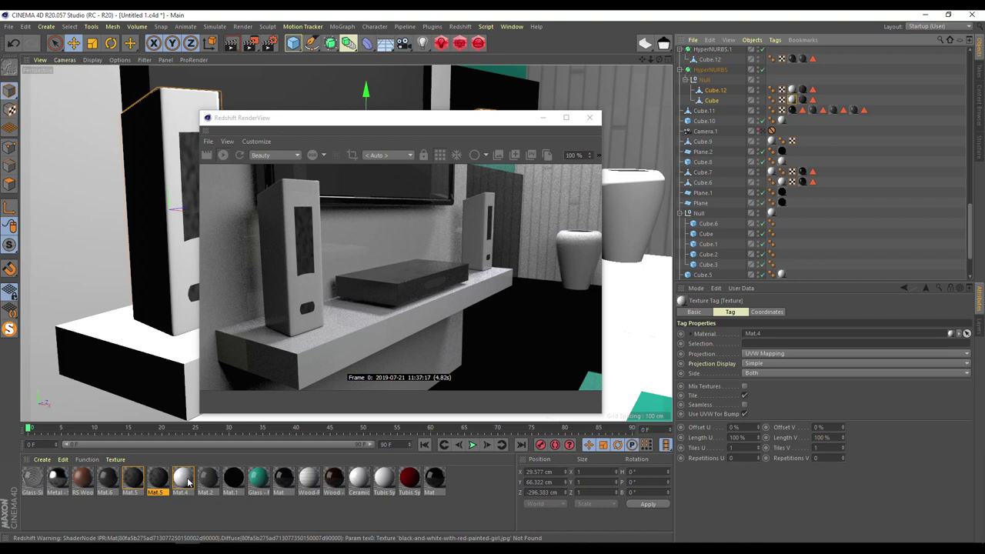
right_click(159, 483)
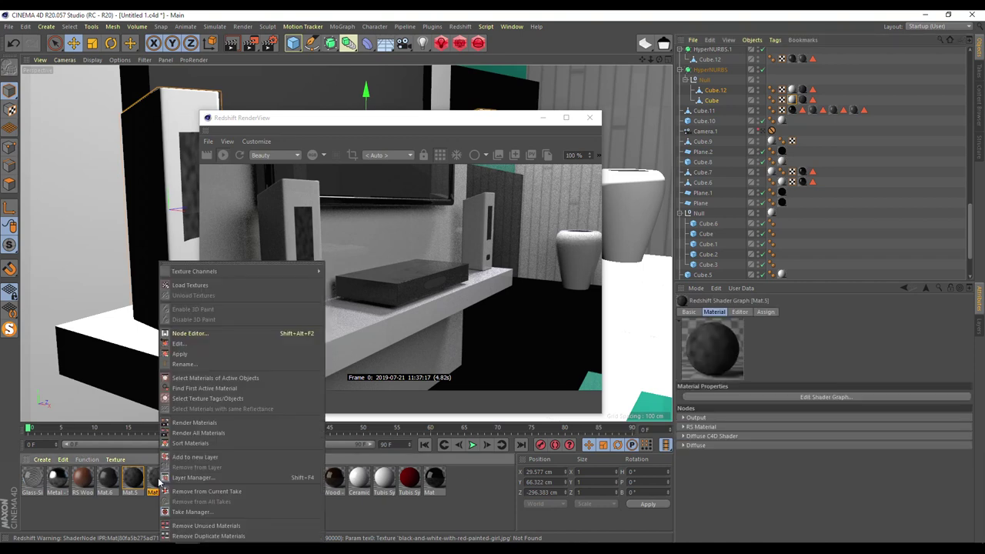
- Drag Mat.5 onto the Cube.12 and Cube texture tags so both speakers render dark
left_click(206, 399)
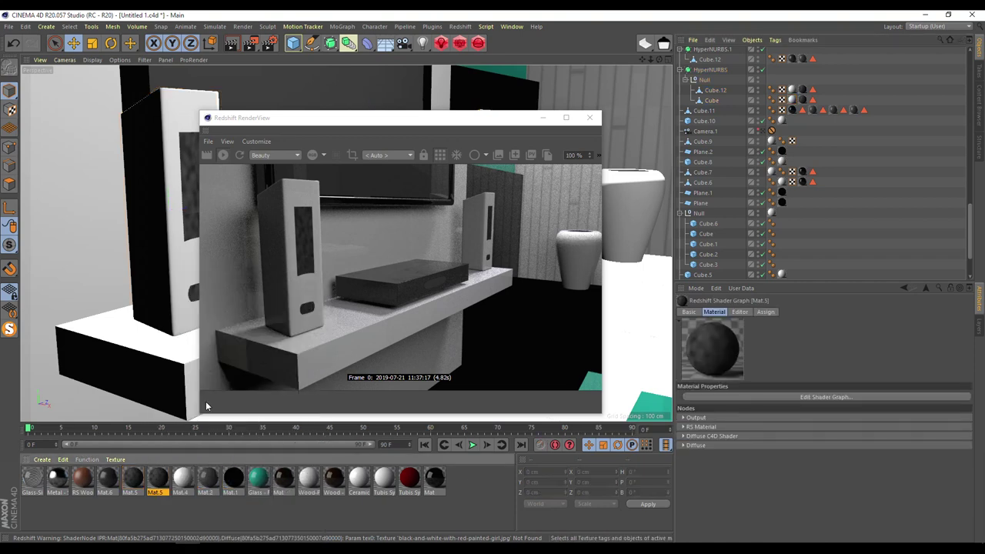
left_click(183, 479)
left_click(208, 479)
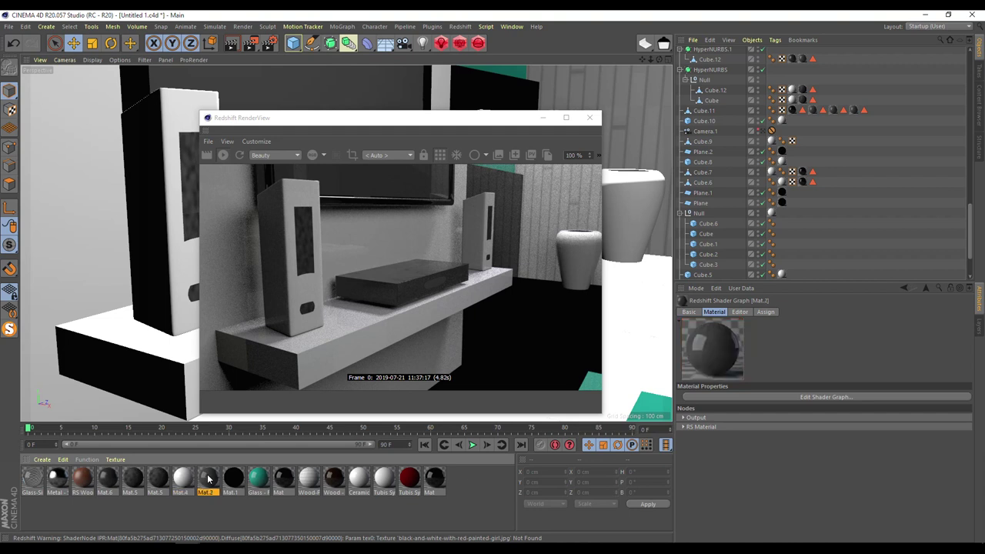
left_click_drag(485, 123, 401, 67)
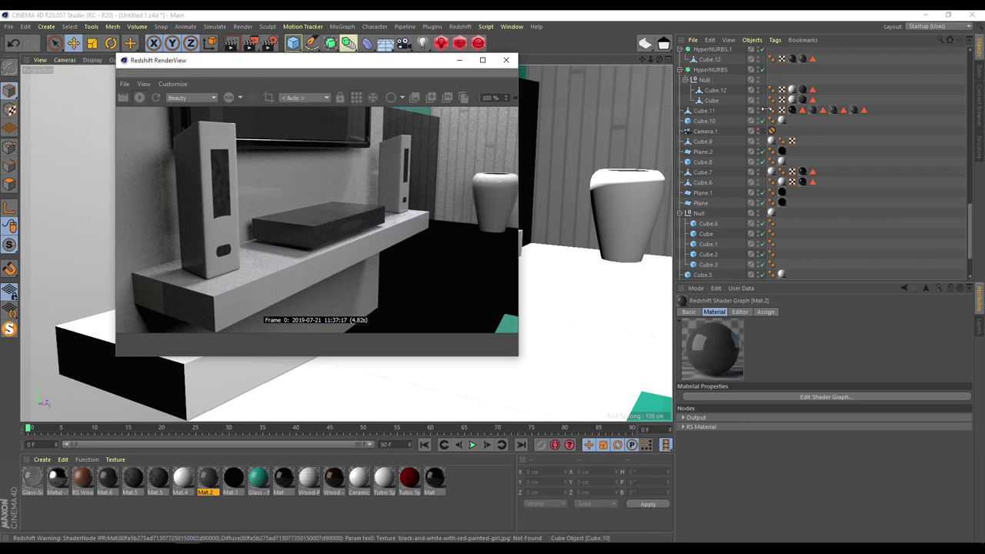
left_click(794, 90)
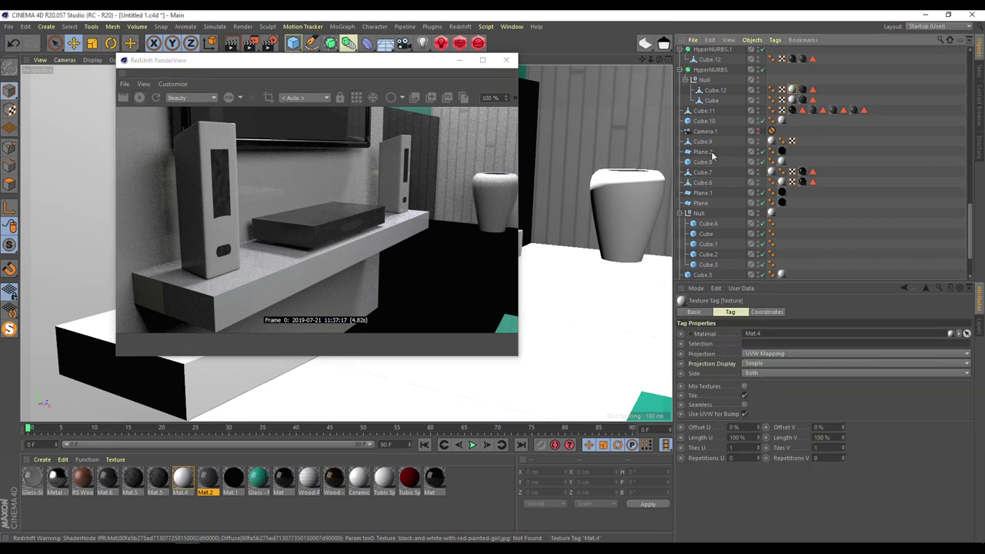
left_click_drag(158, 478, 793, 90)
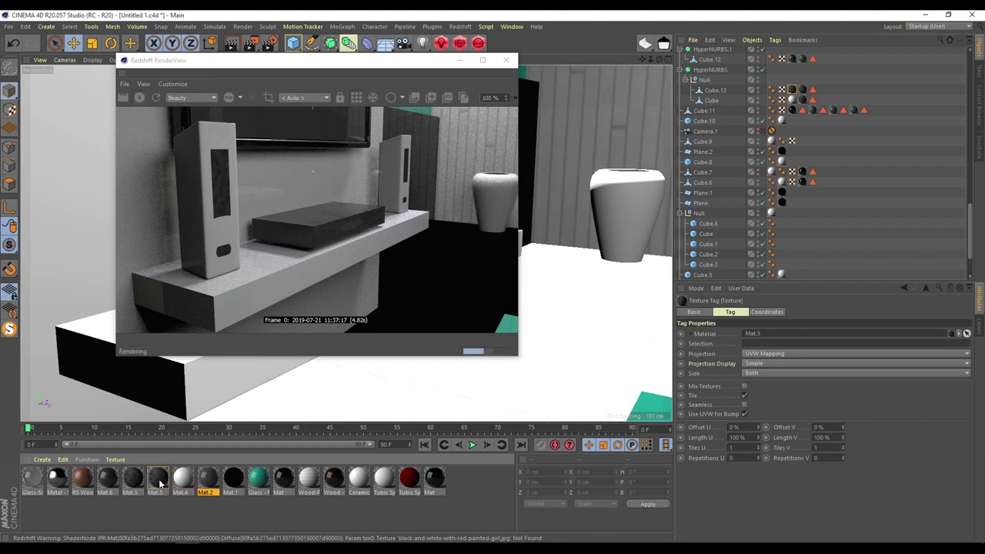
left_click_drag(160, 482, 794, 102)
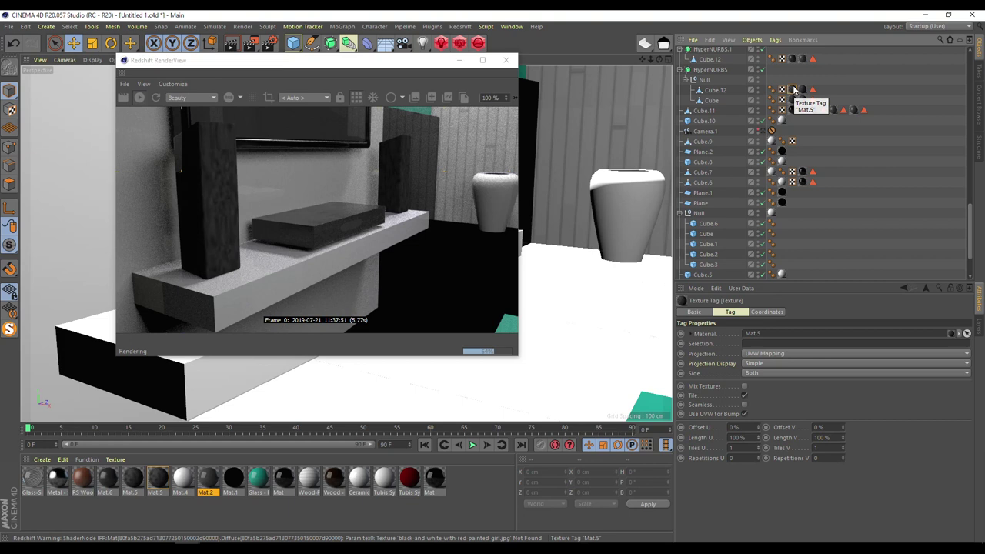
- Set the projection of both speakers' Mat.5 texture tags to Cubic
left_click(763, 354)
left_click(766, 394)
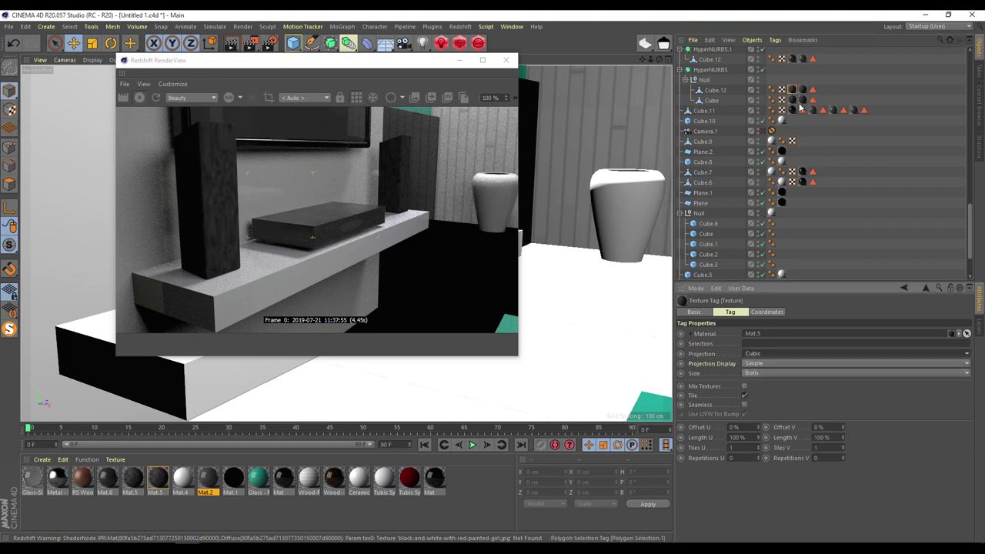
left_click(793, 100)
left_click(764, 354)
left_click(762, 396)
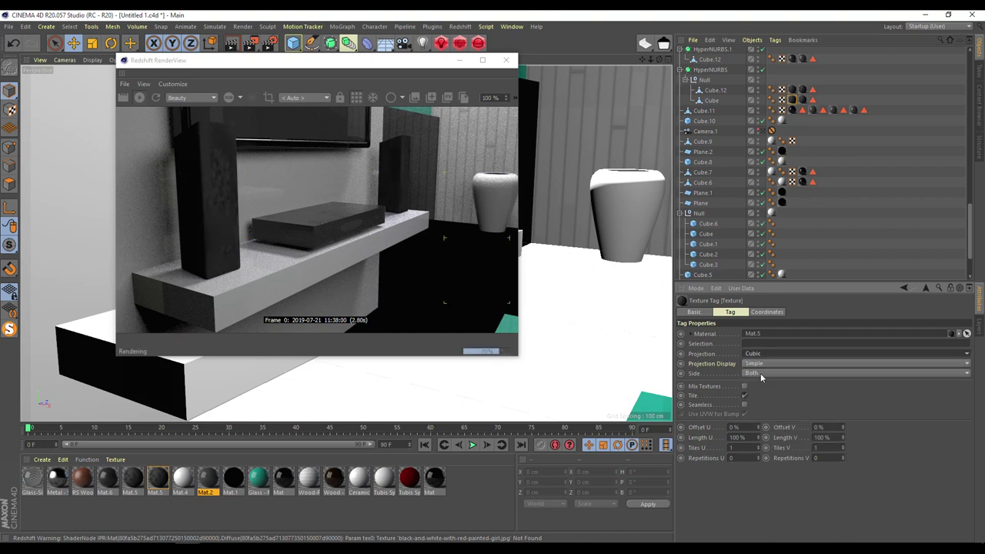
- Try Tiles U of 10, then 2, settling on 1 for both speaker tags
left_click(794, 101, "ctrl")
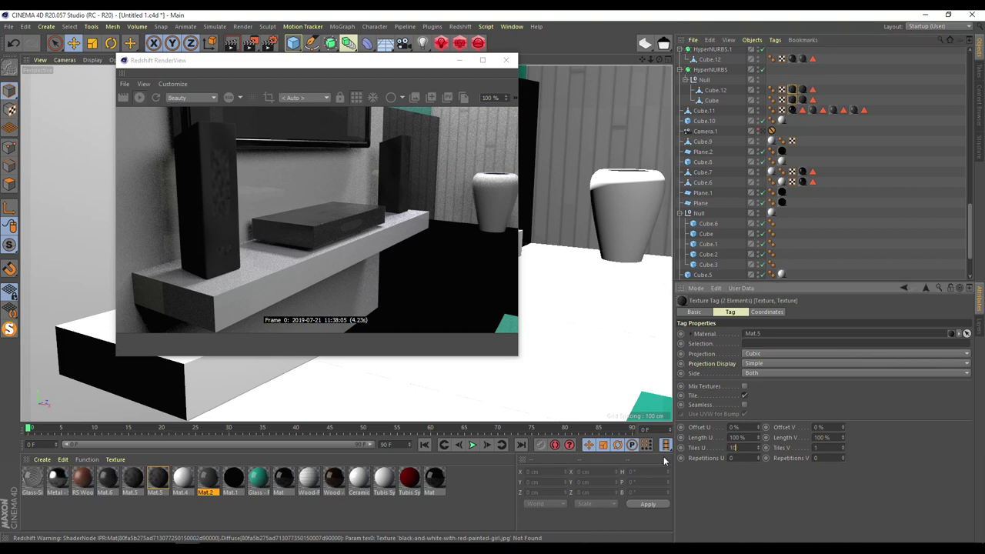
key("Return")
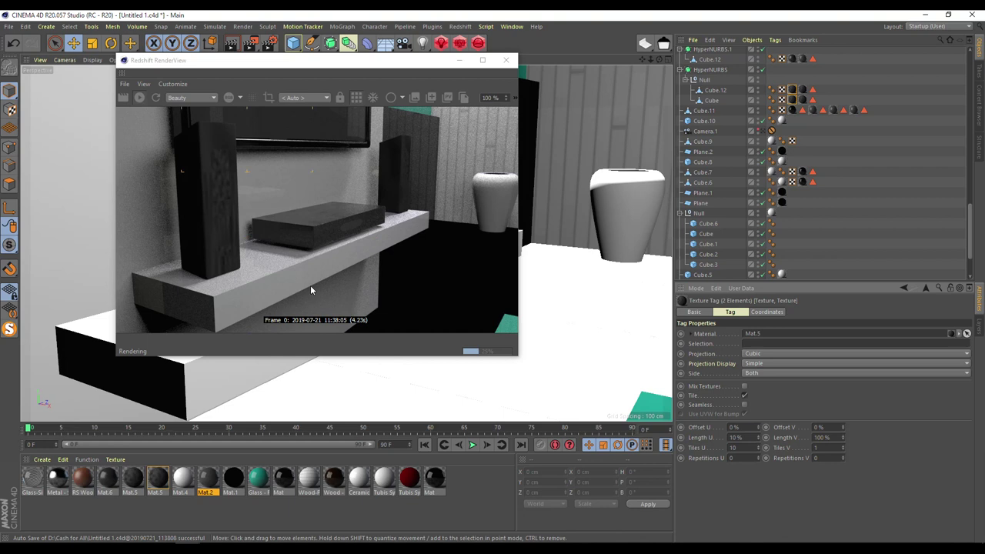
type("2")
key("Return")
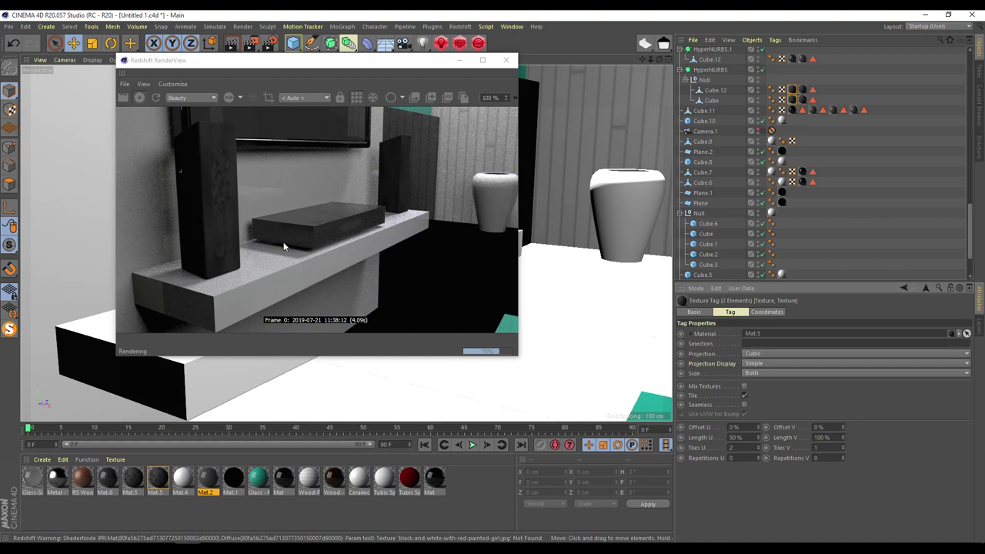
type("1")
key("Return")
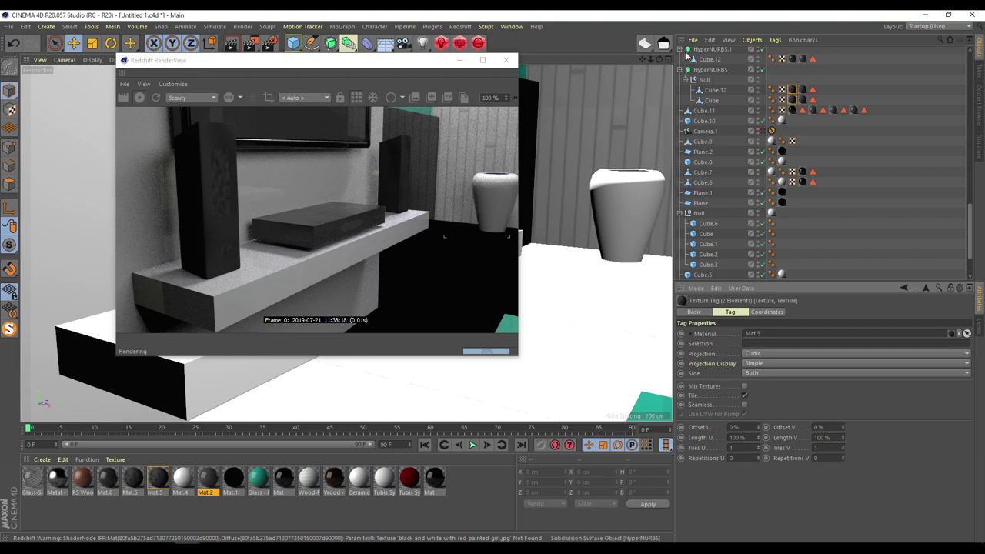
left_click_drag(650, 62, 641, 57)
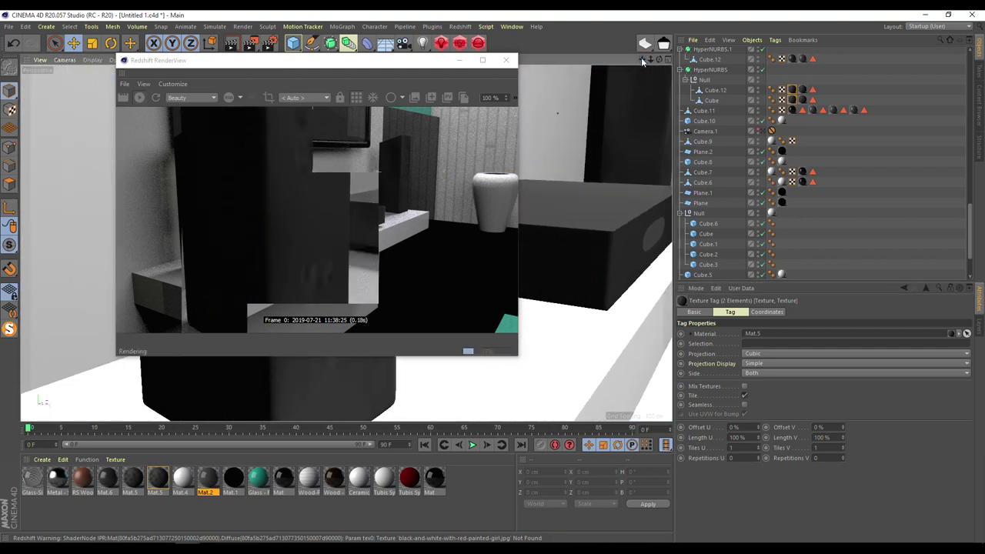
left_click_drag(644, 59, 633, 56)
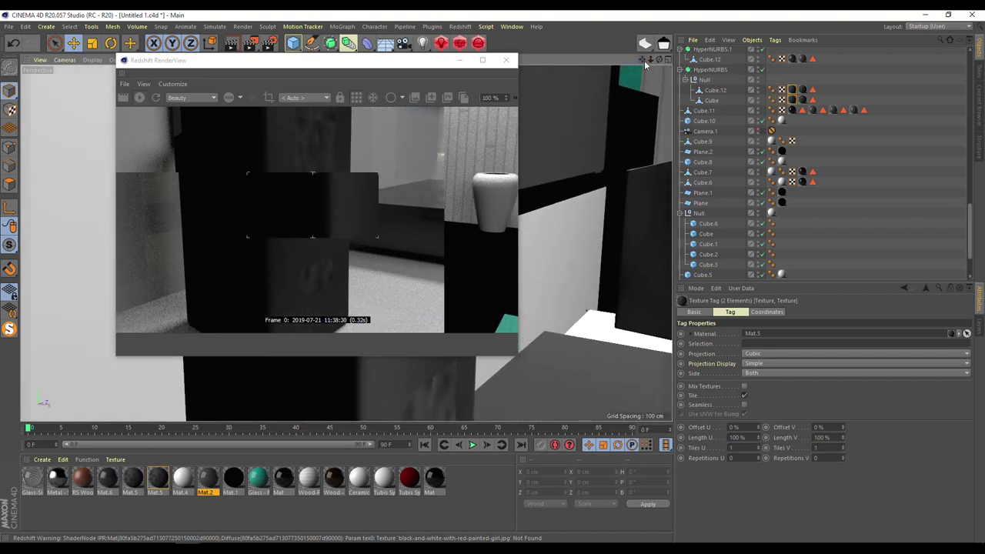
left_click_drag(651, 59, 643, 61)
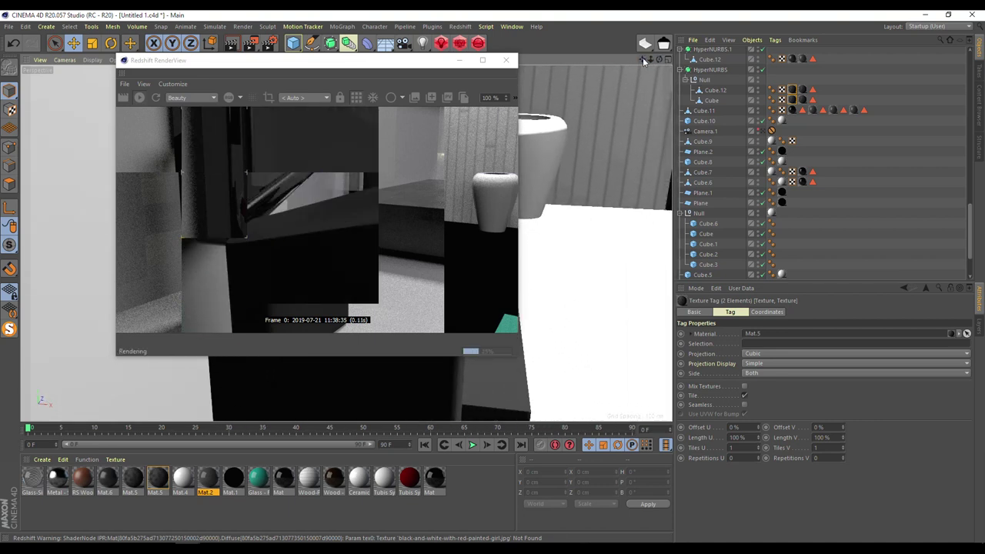
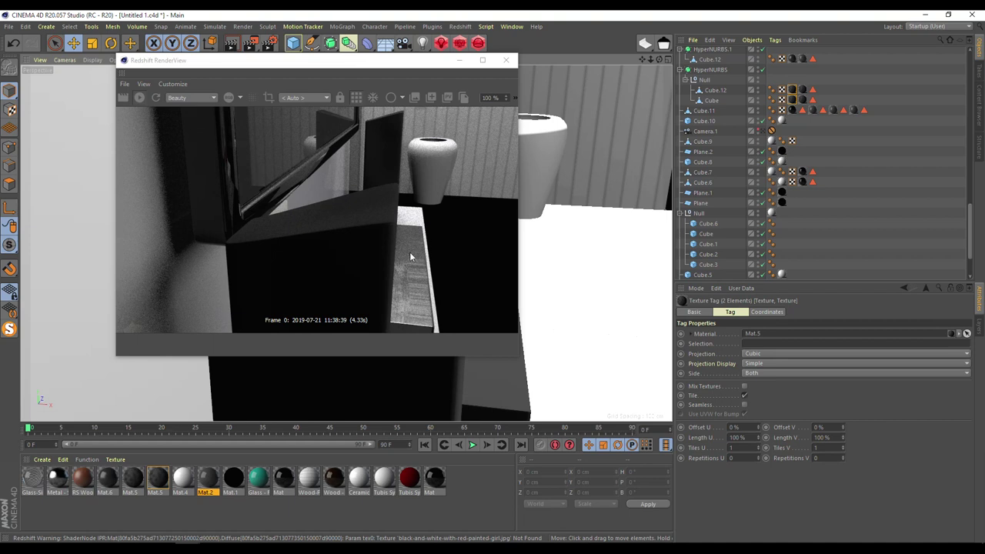
- Check Cube.12's Polygon Selection.1 texture tag and minimize the Redshift RenderView to view the speaker
left_click(802, 90)
left_click(813, 90)
left_click(459, 60)
left_click_drag(658, 62, 645, 86)
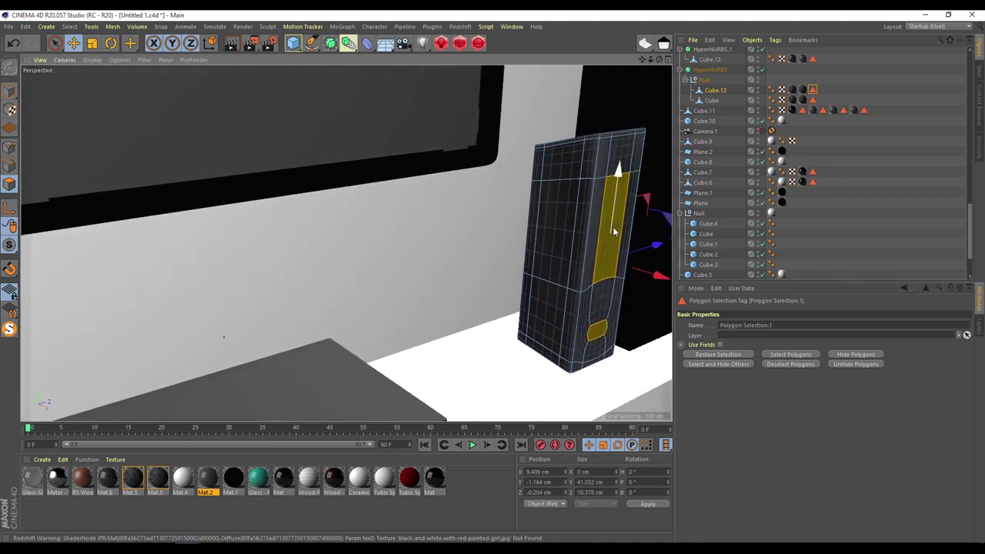
- Review the Mat.5 tag options, then select the Mat material and objects Cube.10 and Cube.8
left_click(802, 90)
right_click(802, 91)
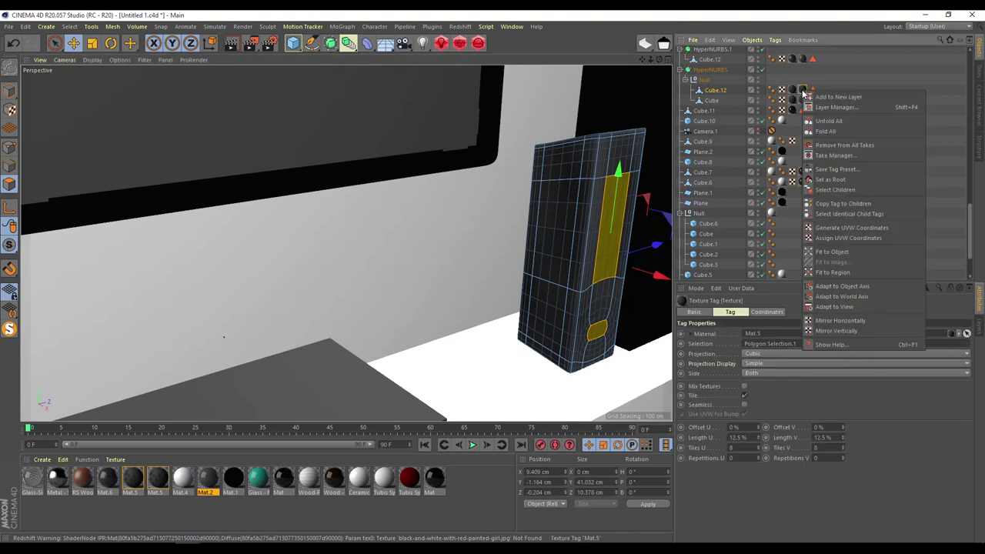
key("Escape")
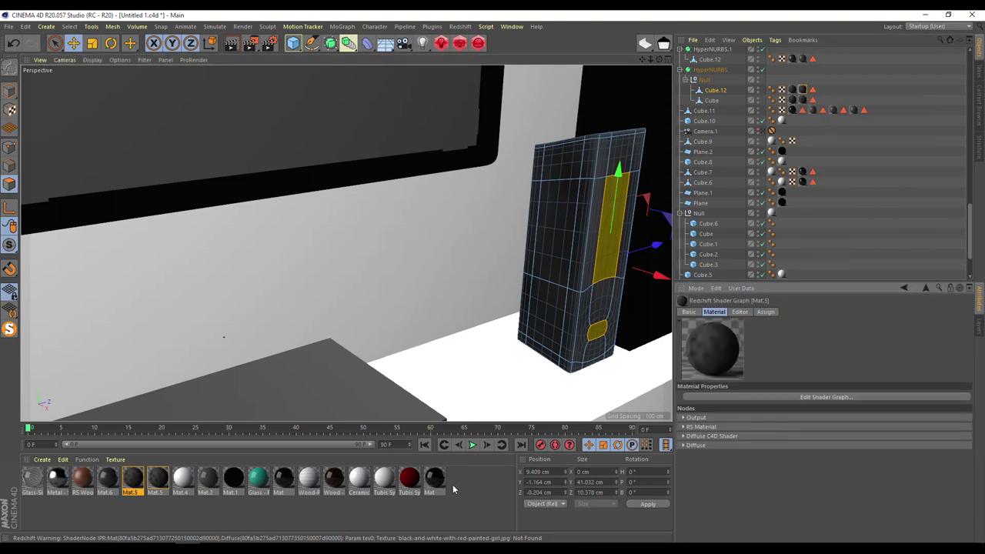
left_click(458, 485)
left_click(431, 483)
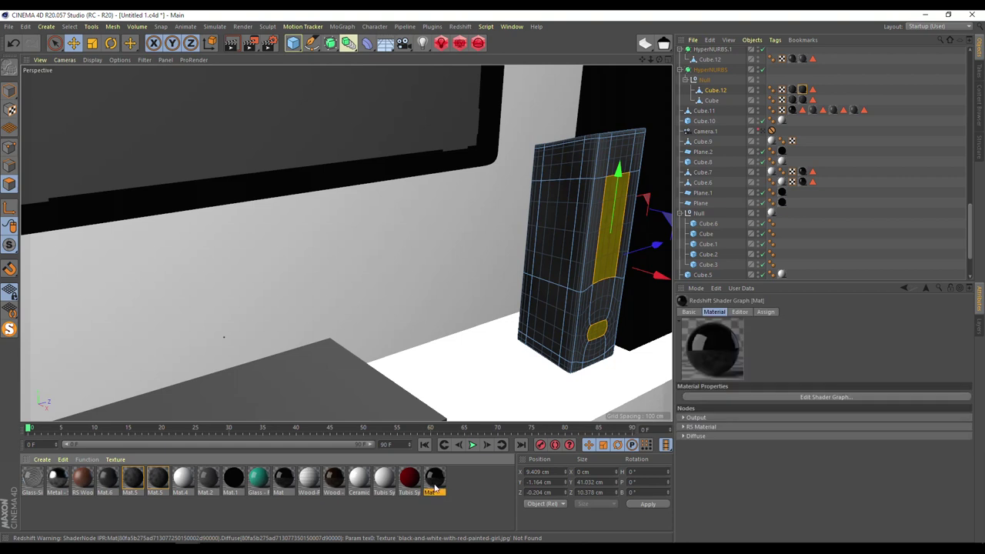
left_click(705, 121)
left_click(697, 162)
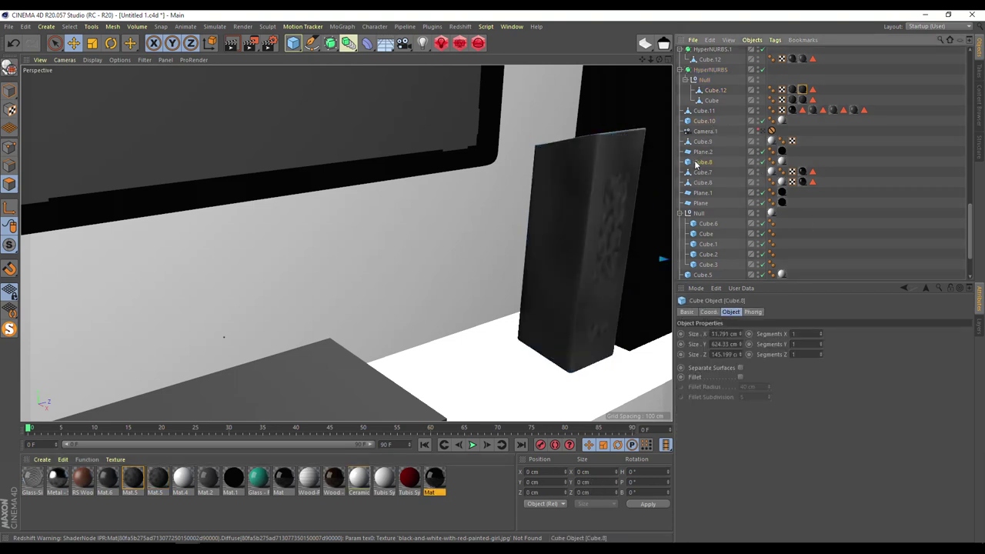
left_click(704, 131)
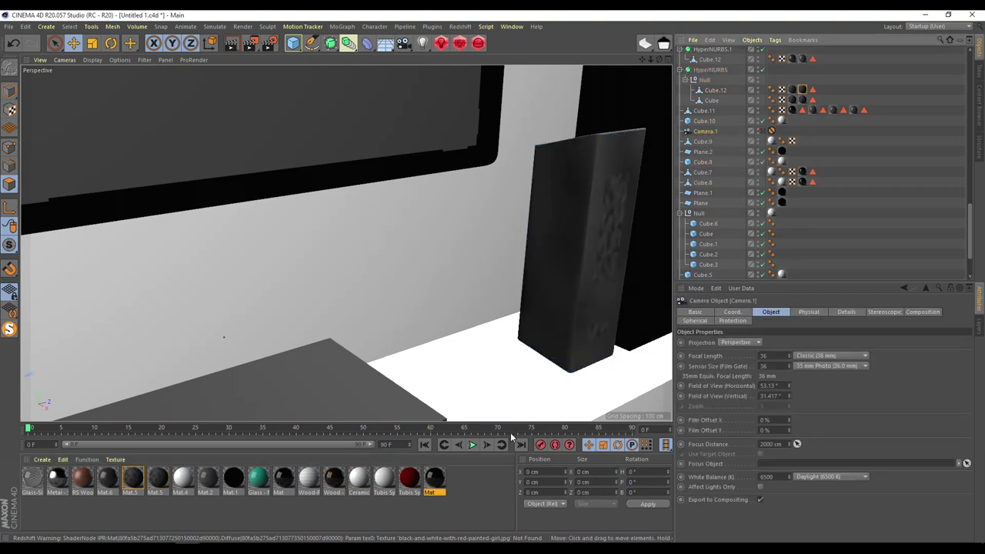
left_click(483, 493)
left_click(140, 478)
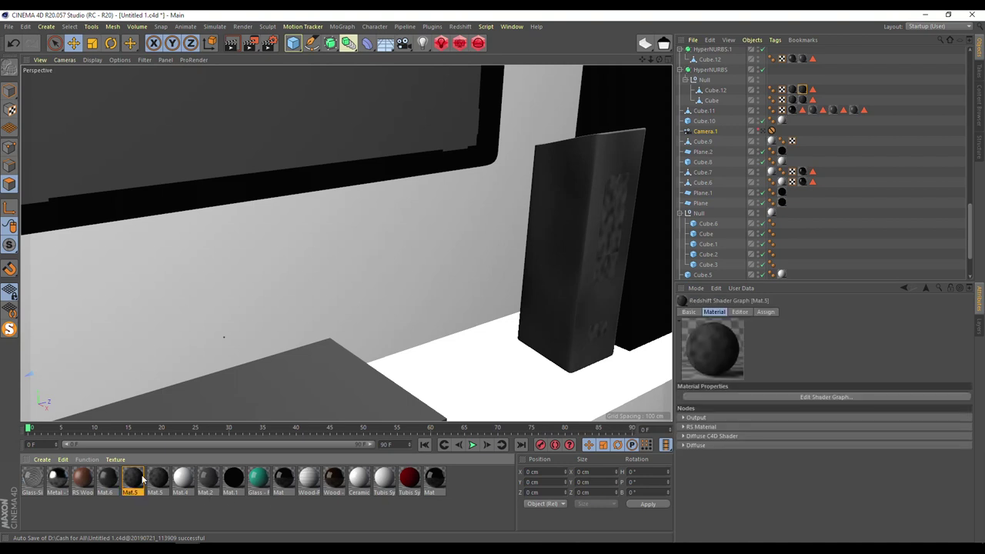
left_click(32, 499)
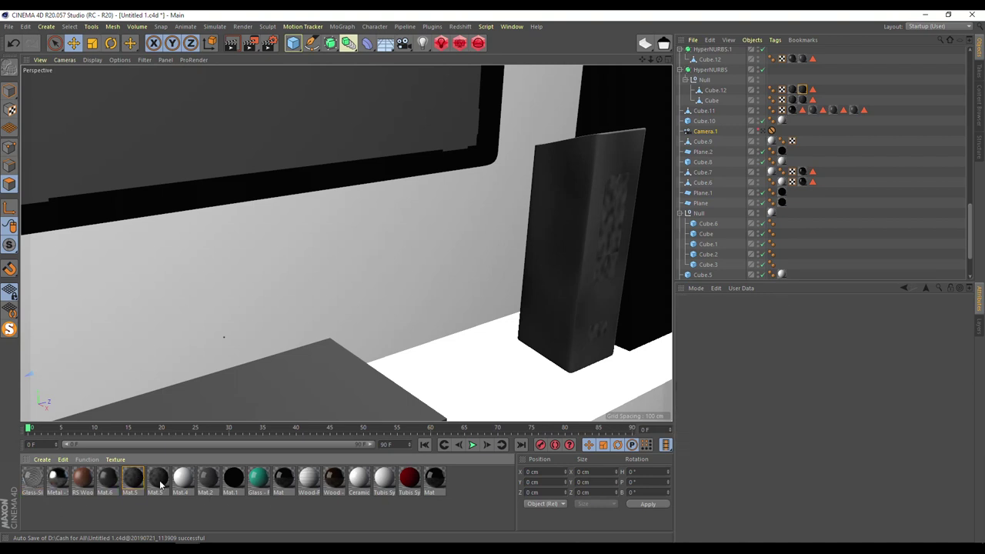
left_click(804, 100)
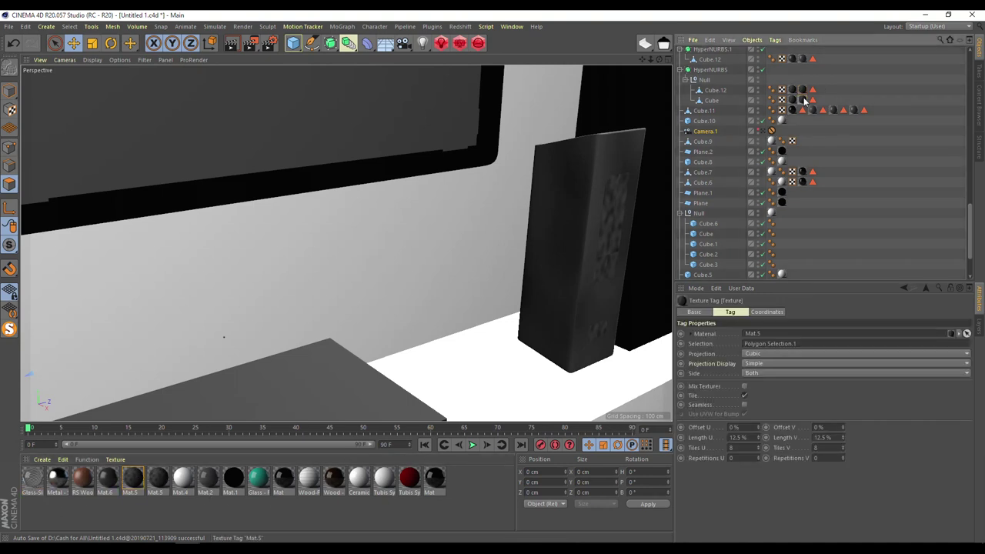
left_click(793, 90)
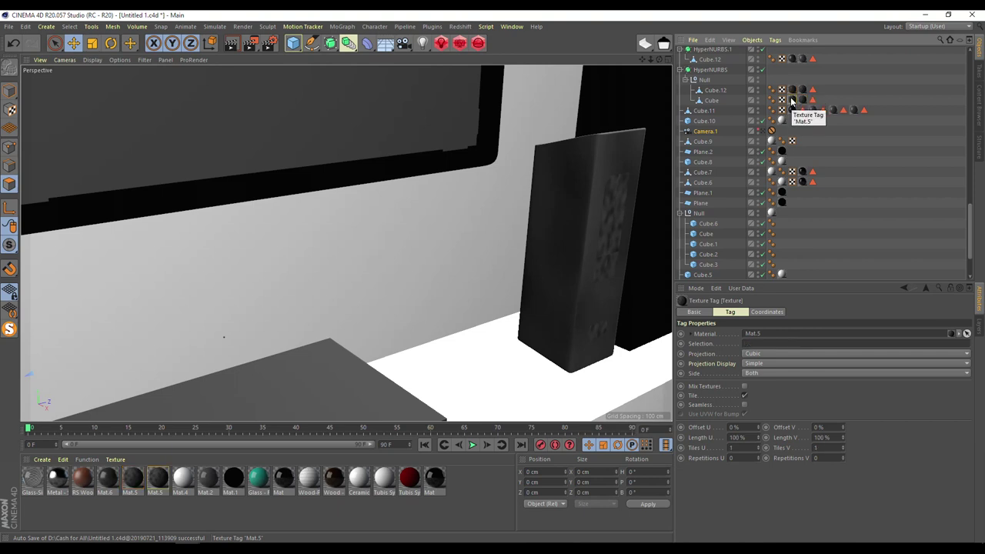
left_click(803, 91)
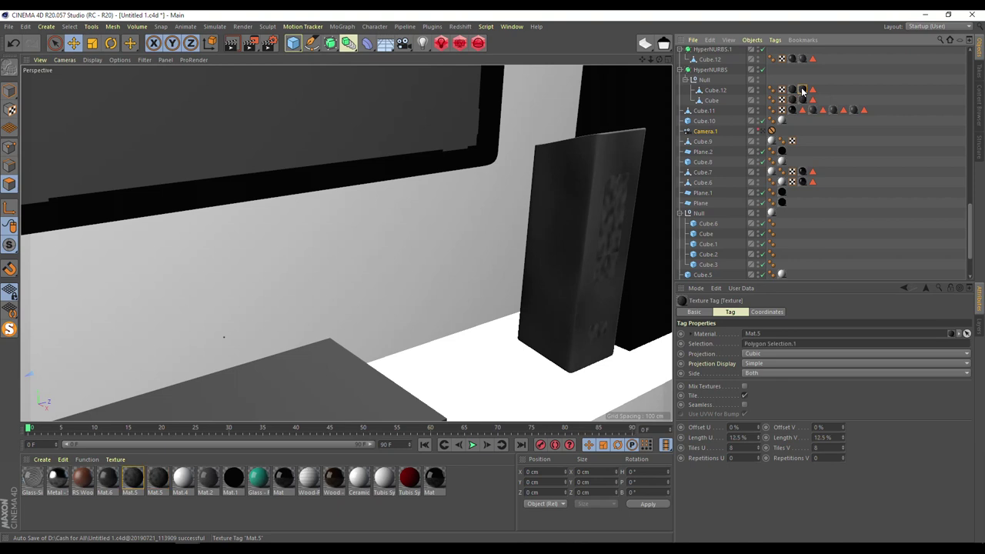
left_click(803, 100)
left_click_drag(643, 60, 644, 61)
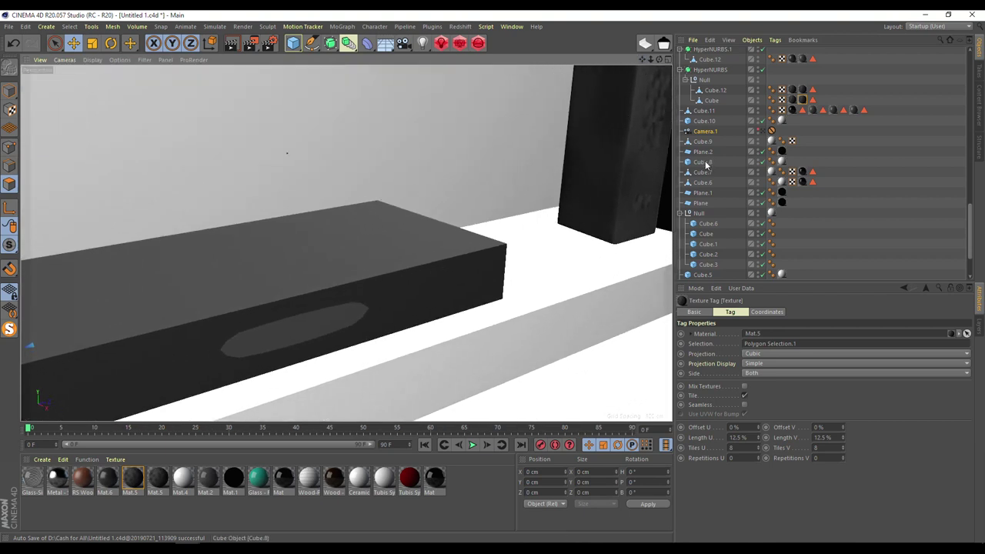
- Select every object using Mat.5 and frame those speakers in the viewport
right_click(132, 479)
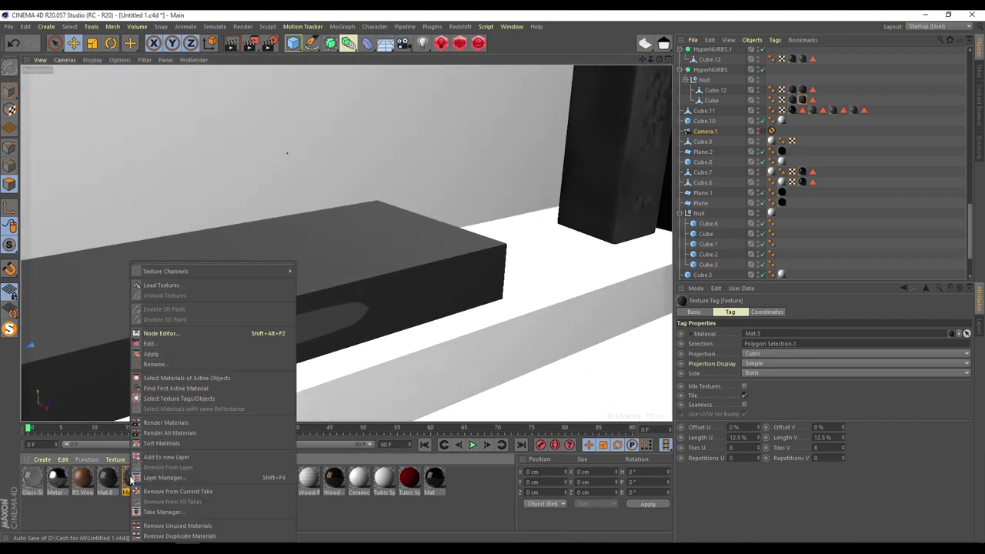
left_click(190, 399)
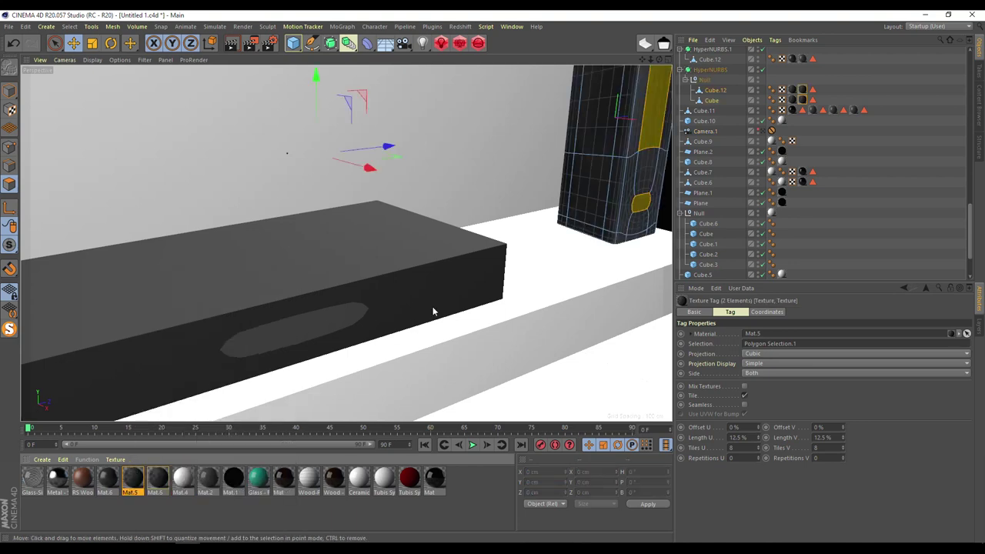
key("o")
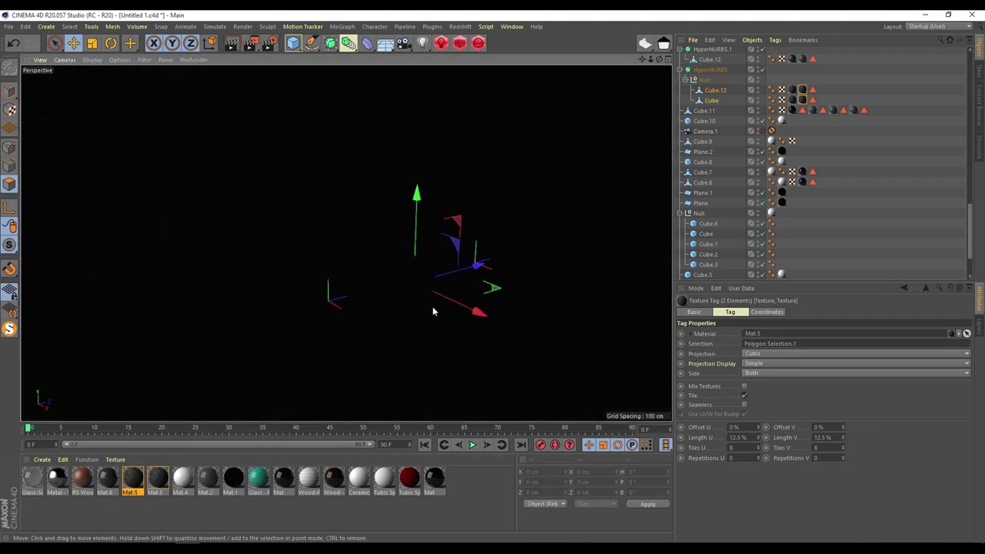
left_click_drag(433, 310, 429, 314, "alt")
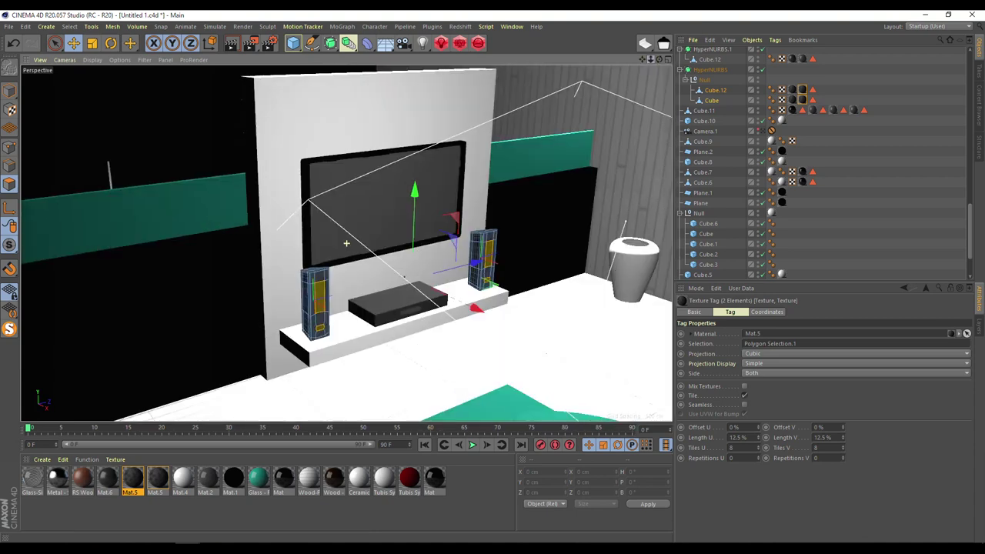
- Select the objects and texture tags that use Mat.6
left_click(109, 477)
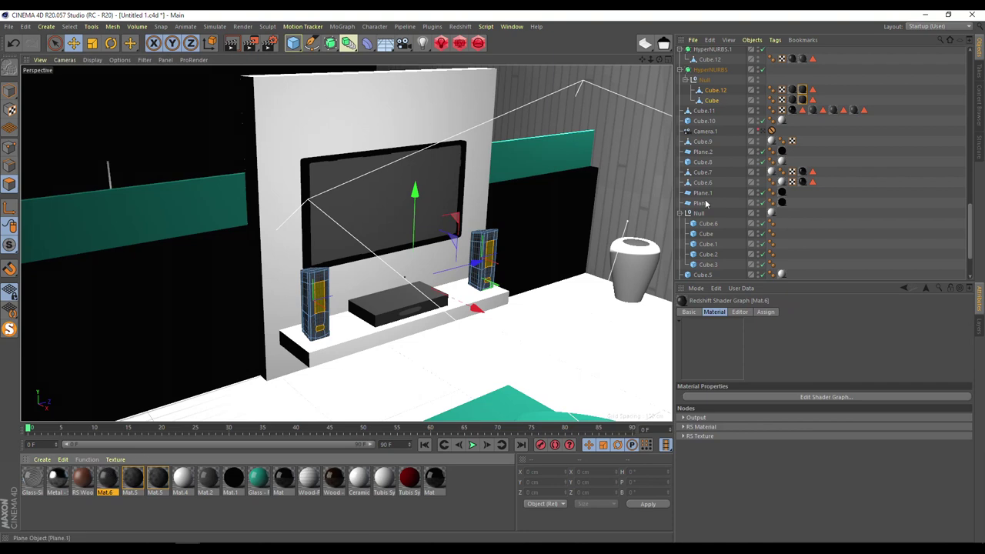
right_click(111, 479)
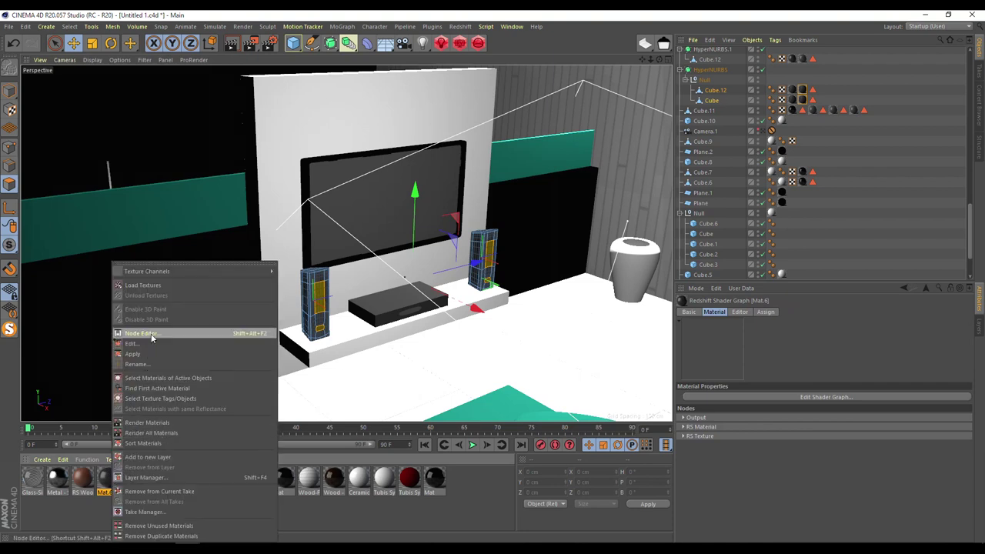
left_click(149, 399)
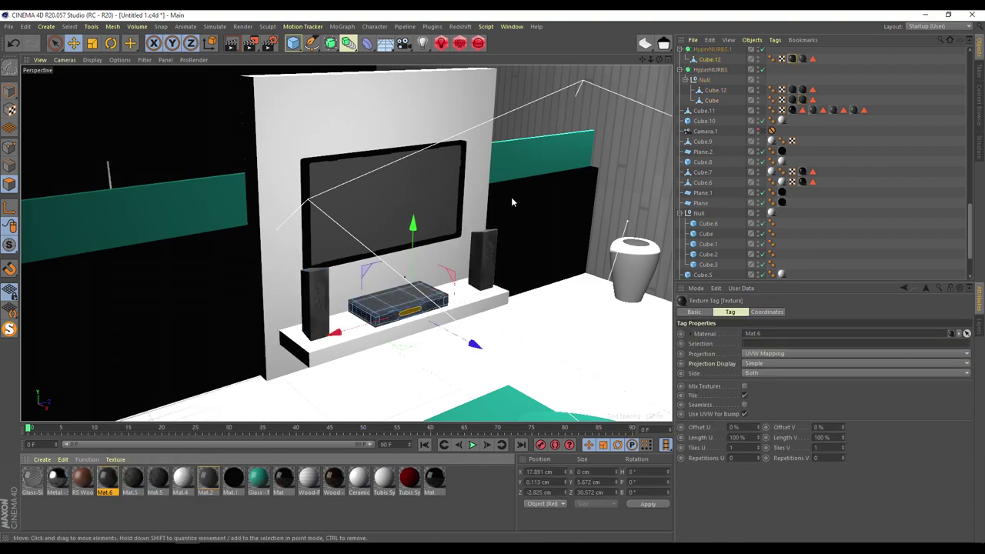
- Inspect the receiver's Mat.2 and Mat.6 texture tags and its polygon selection
left_click(802, 59)
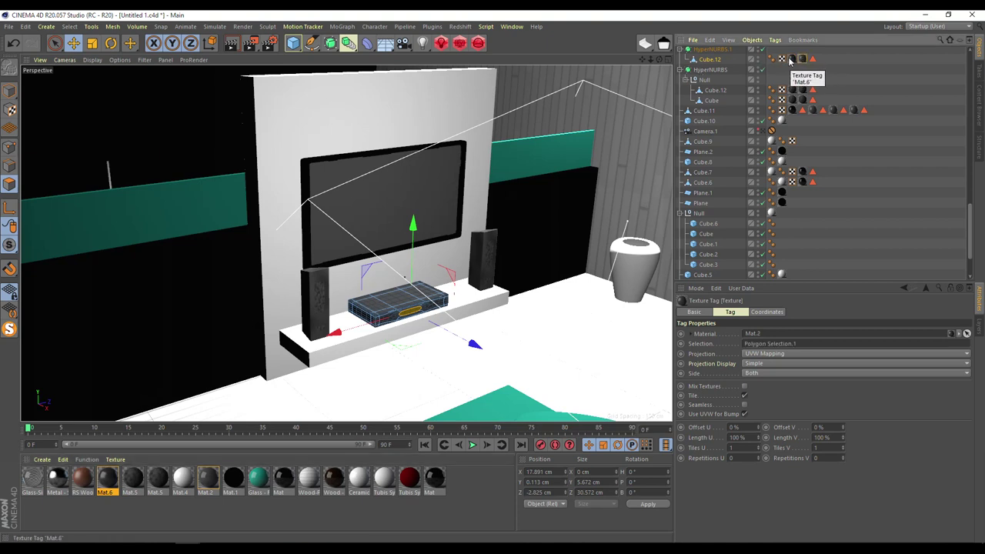
double_click(791, 60)
double_click(802, 59)
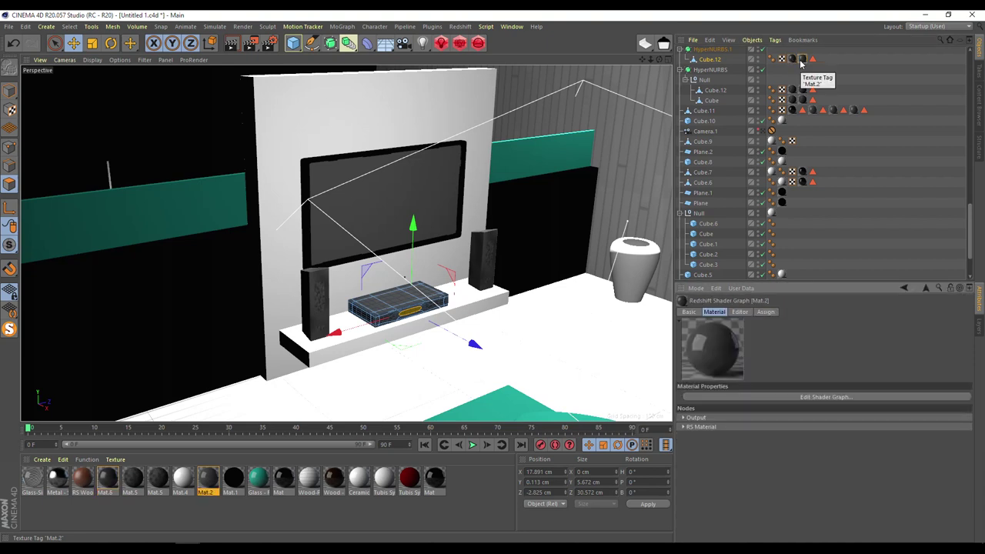
double_click(793, 60)
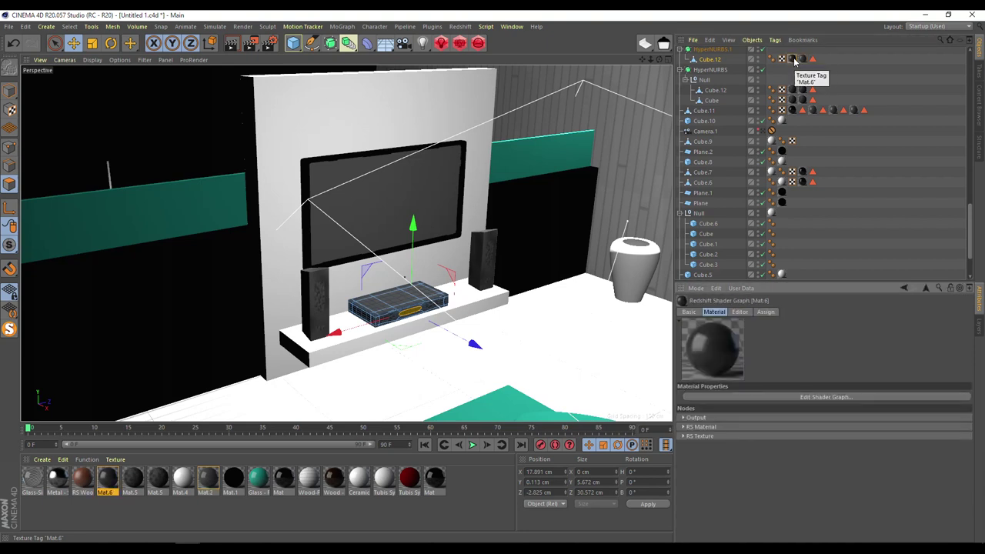
left_click(813, 59)
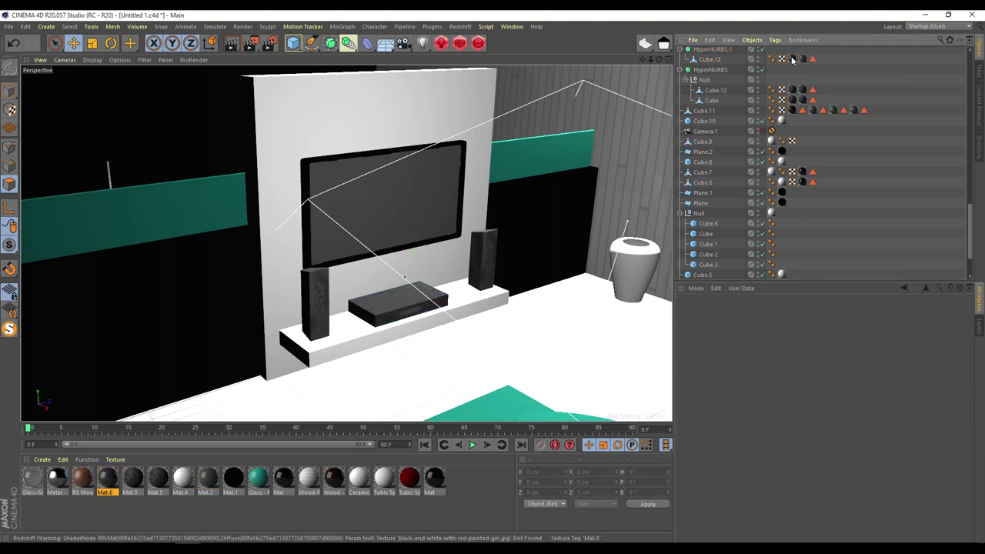
double_click(793, 60)
double_click(802, 60)
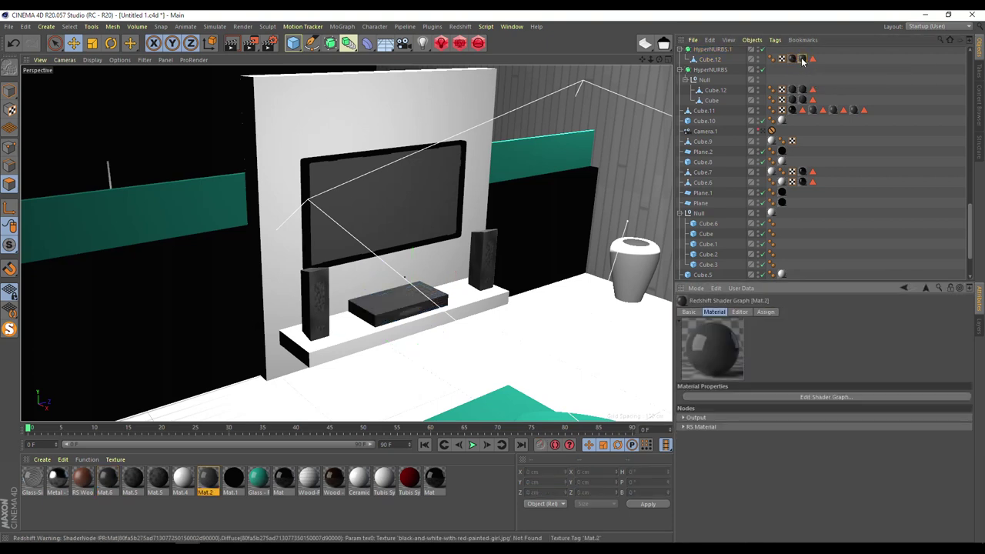
left_click(708, 60)
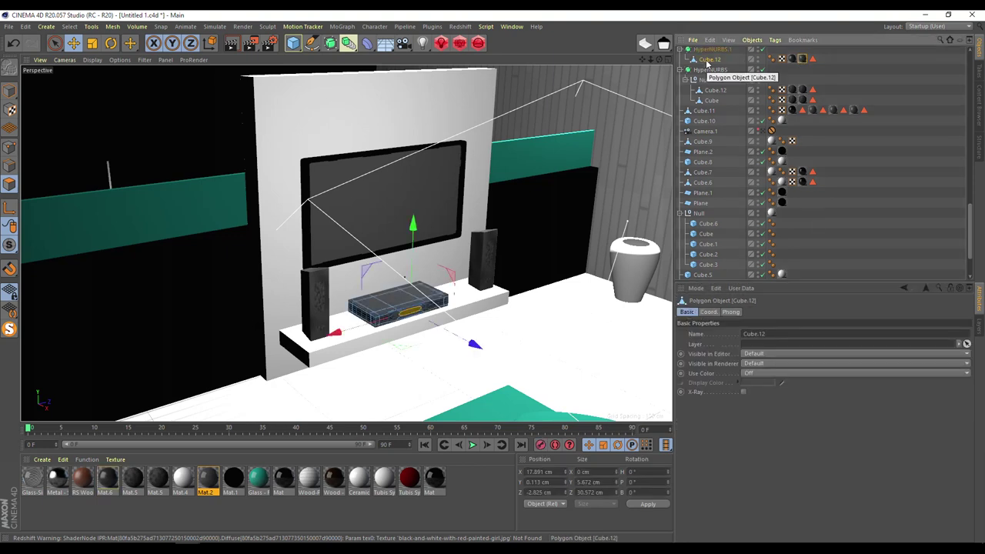
left_click(793, 59)
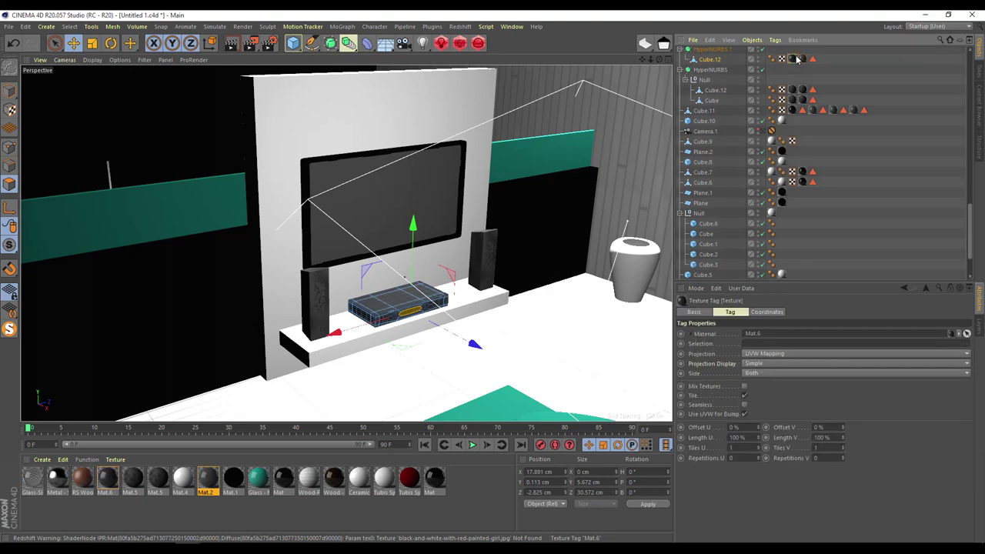
double_click(107, 483)
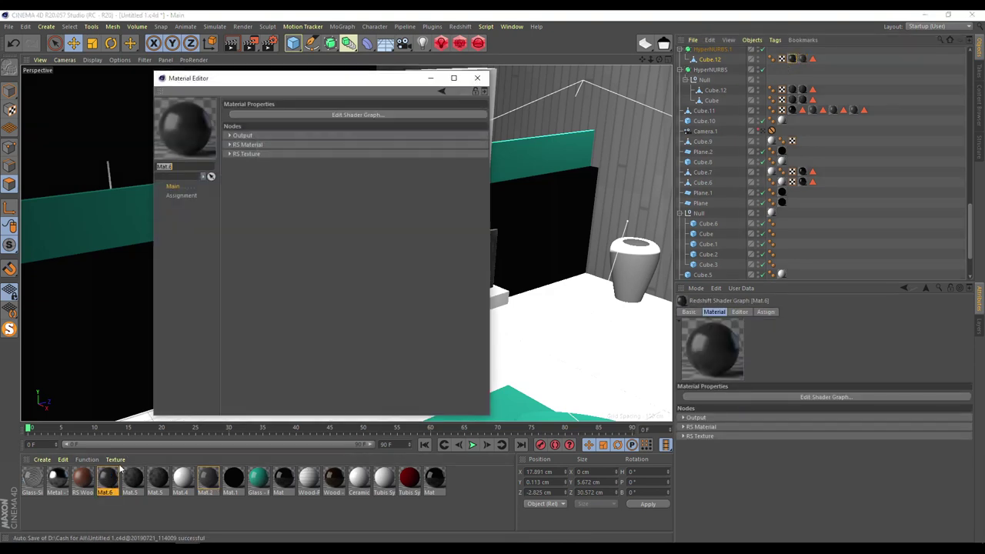
left_click(477, 78)
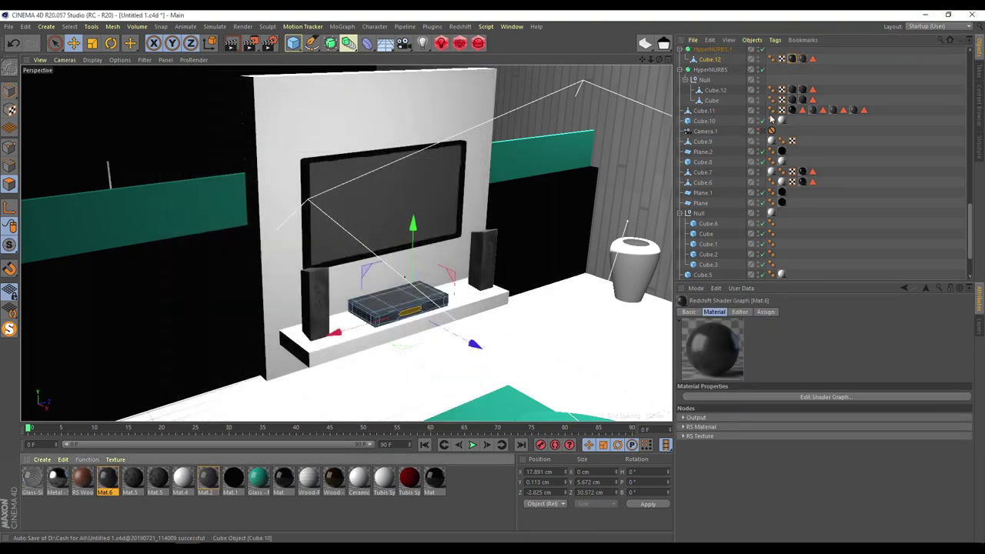
- Apply Mat.6 to both speakers, Cube.12 and Cube, over their Mat.5 tags
left_click(793, 91)
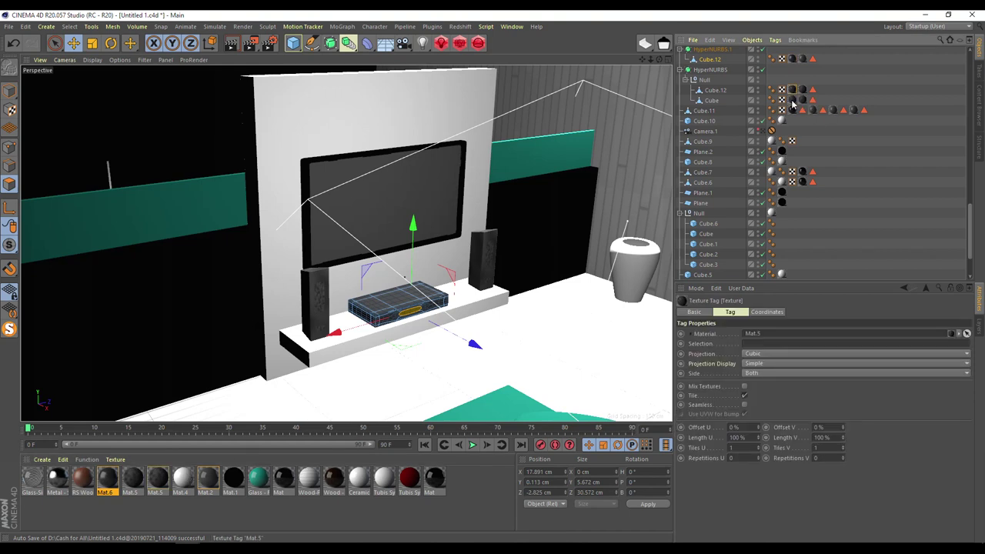
left_click(803, 91)
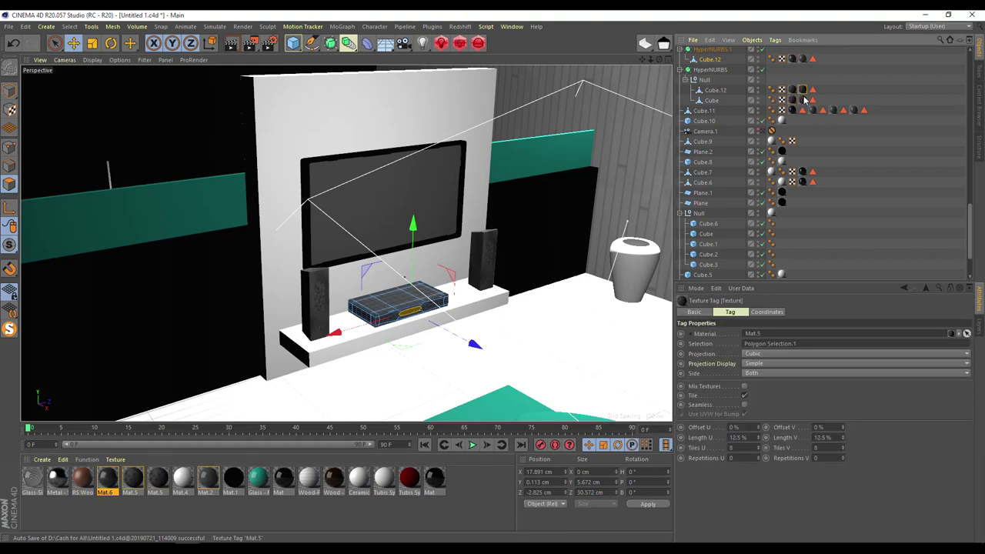
left_click(792, 90)
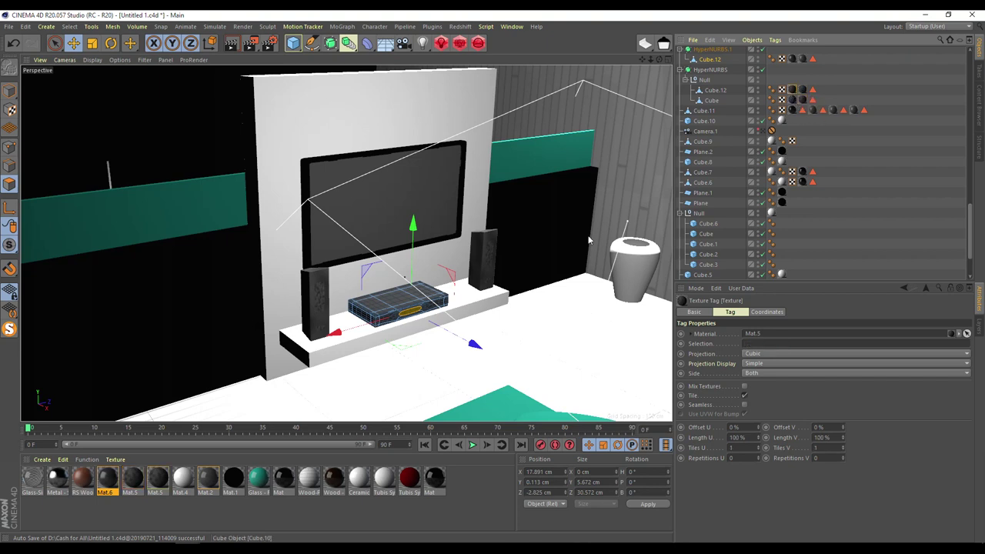
left_click(106, 478)
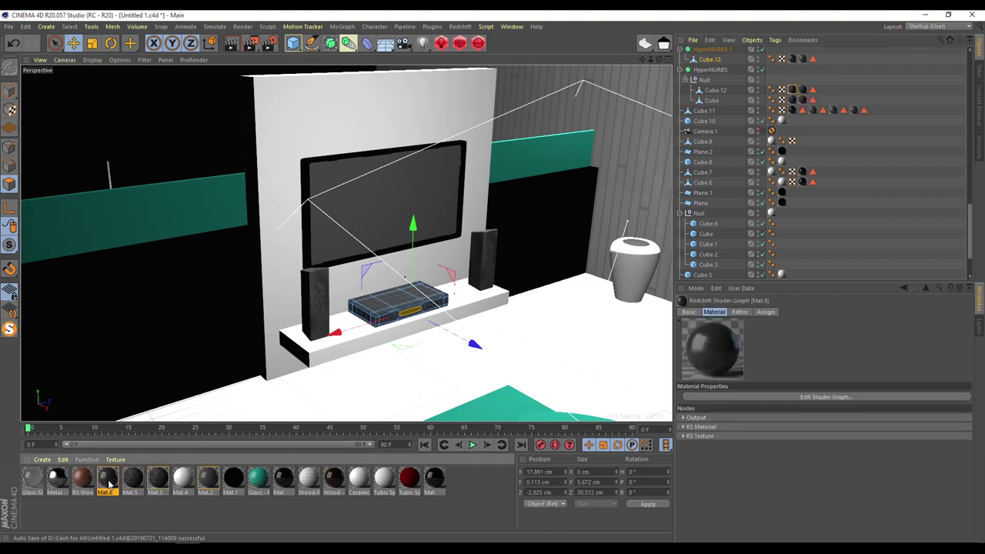
left_click_drag(230, 416, 794, 91)
left_click_drag(667, 200, 795, 100)
scroll(361, 308, "up", 5)
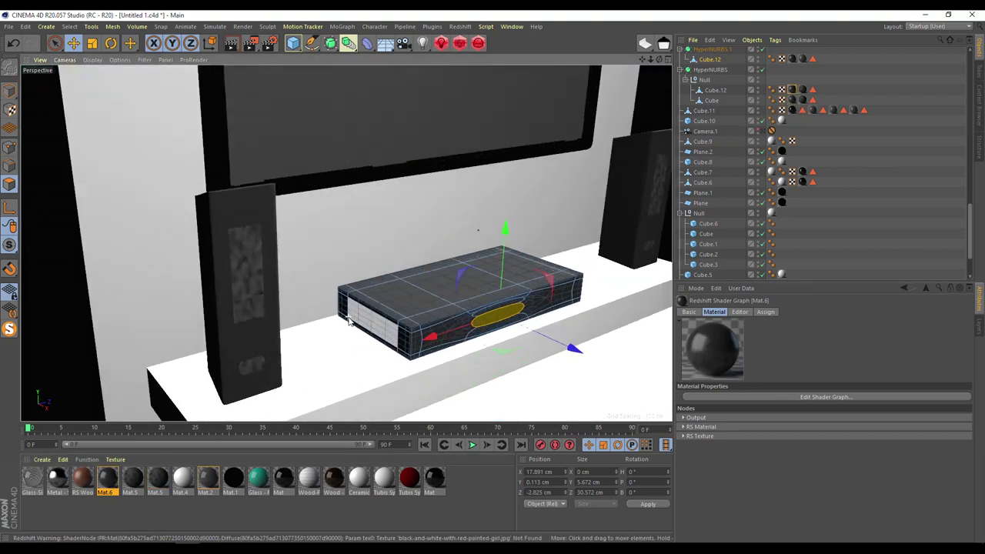
- Start an interactive Redshift RenderView preview and orbit toward the shelf
left_click(460, 44)
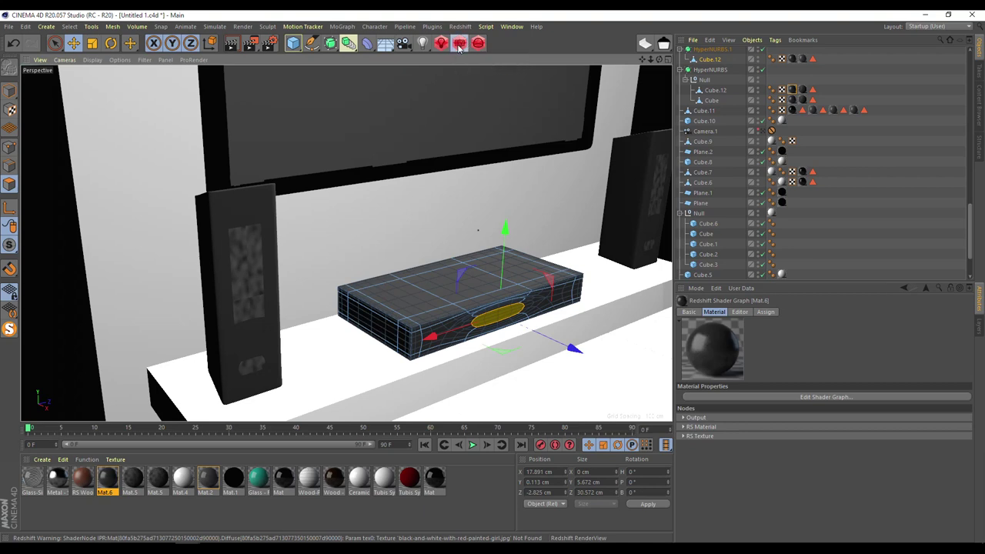
left_click(279, 504)
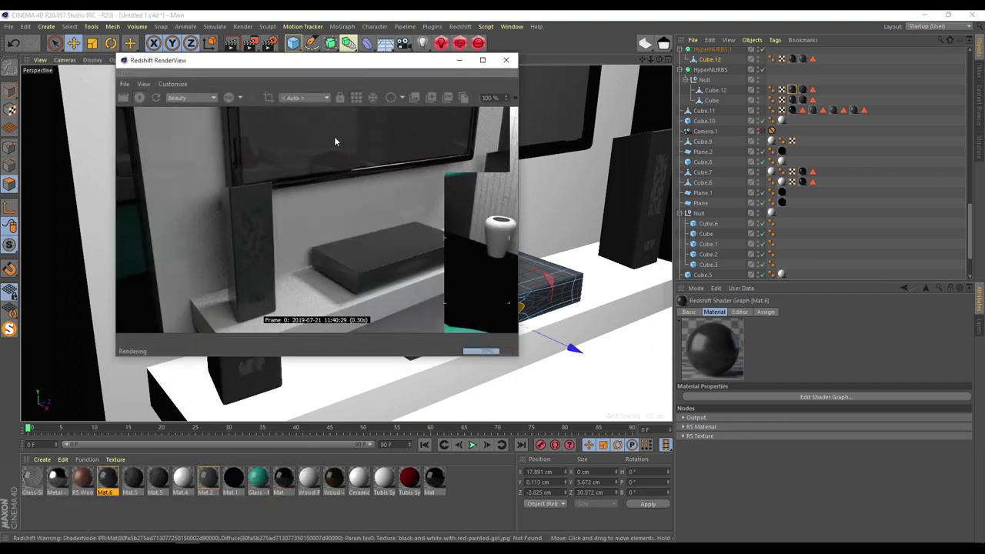
left_click_drag(659, 60, 651, 63)
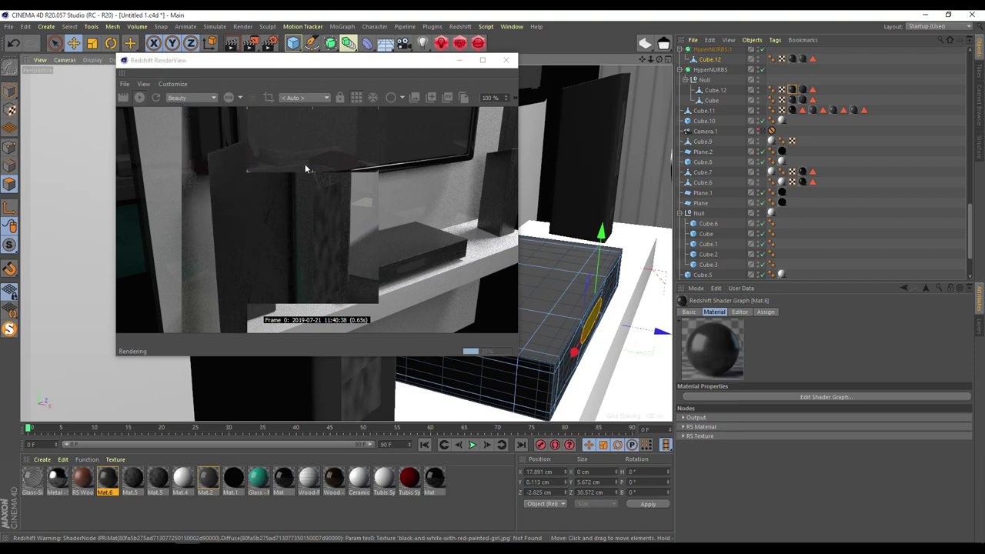
- Set the speaker's Mat.6 texture tag to 3 horizontal tiles (Length U 33.333%)
left_click(792, 91)
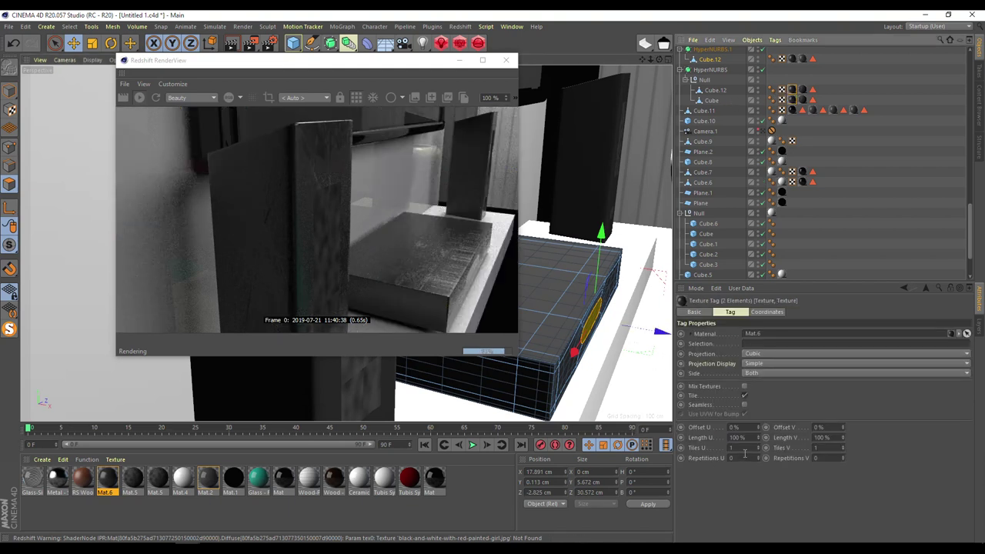
type("5")
key("Return")
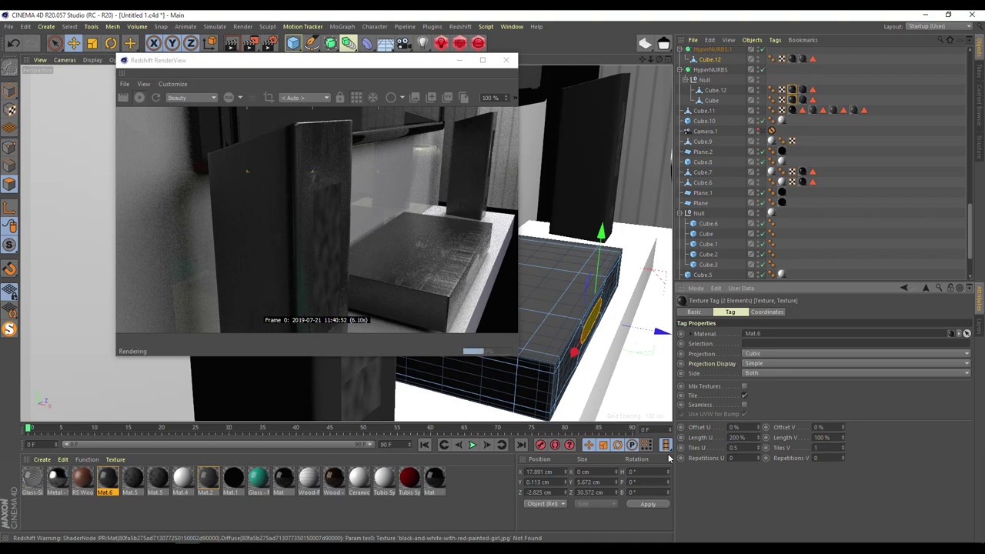
type("3")
key("Return")
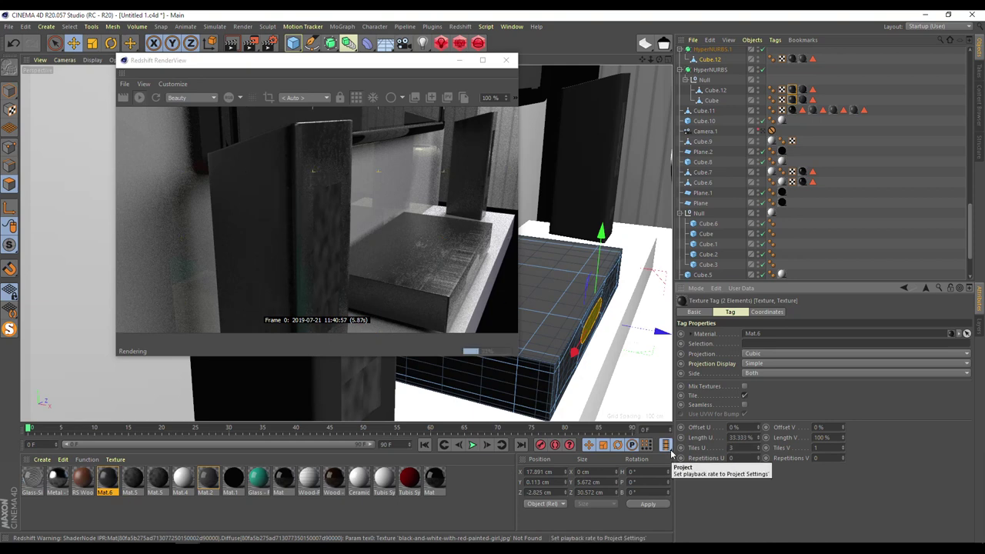
left_click(732, 458)
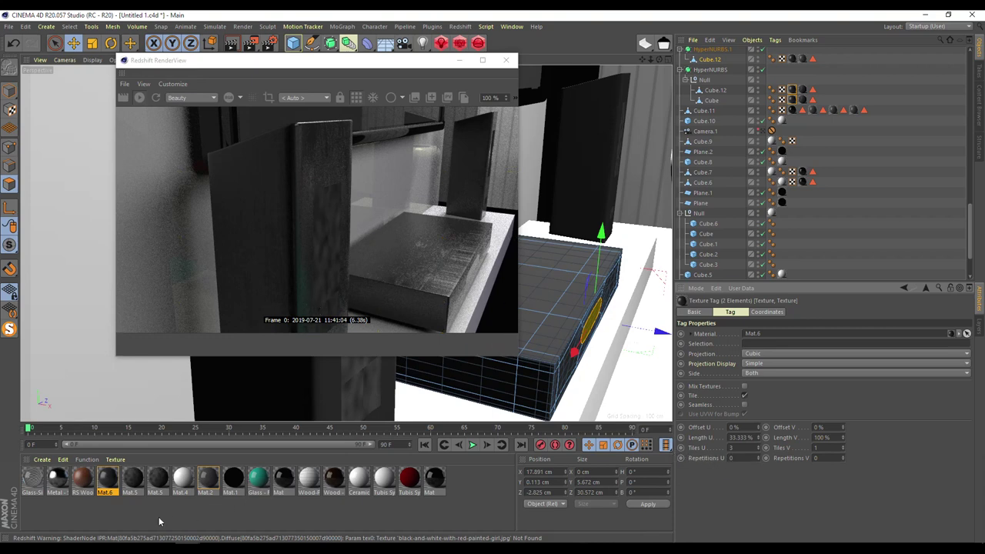
left_click(801, 60)
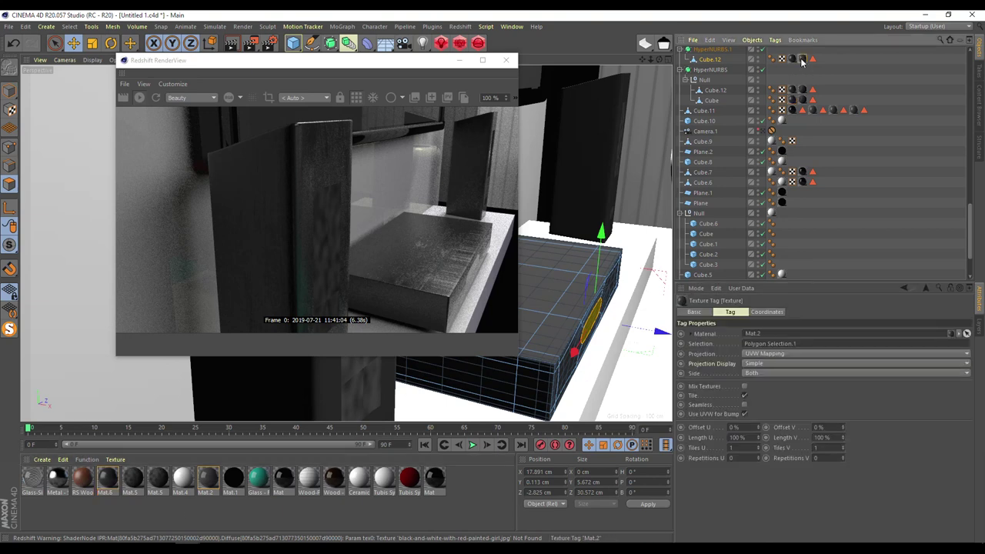
- Inspect the Mat.2 and Mat.5 texture tags on Cube.12 and Cube
left_click(802, 60)
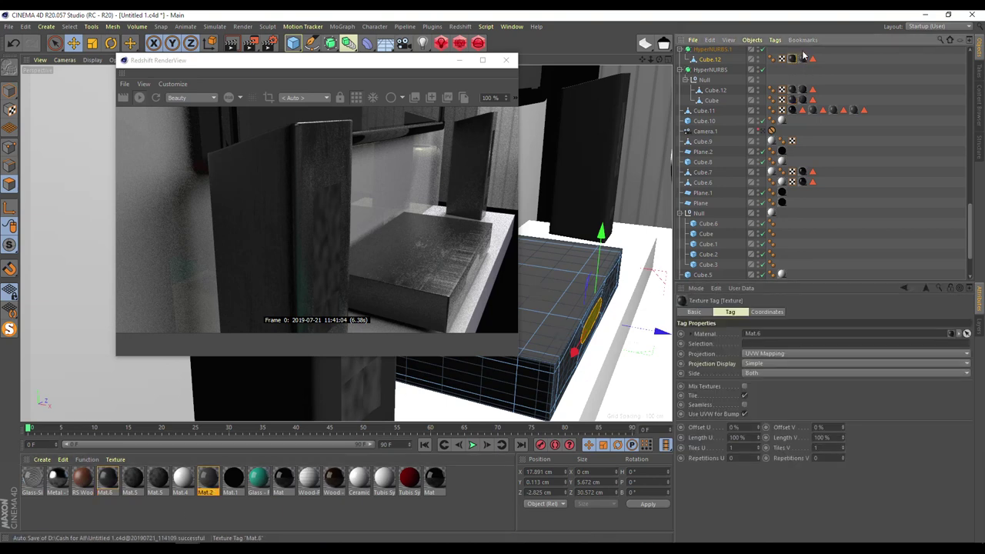
left_click(802, 90)
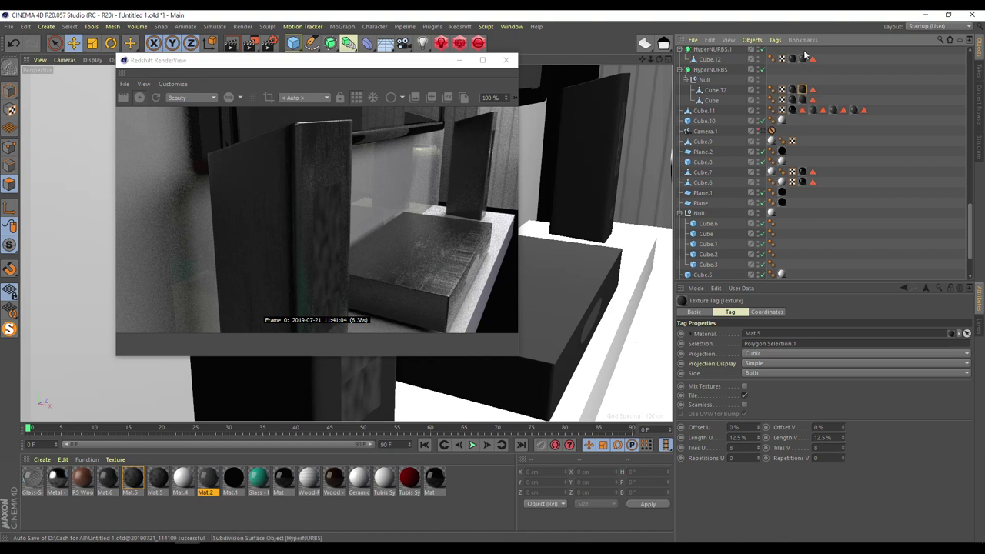
left_click(803, 59)
left_click(803, 100)
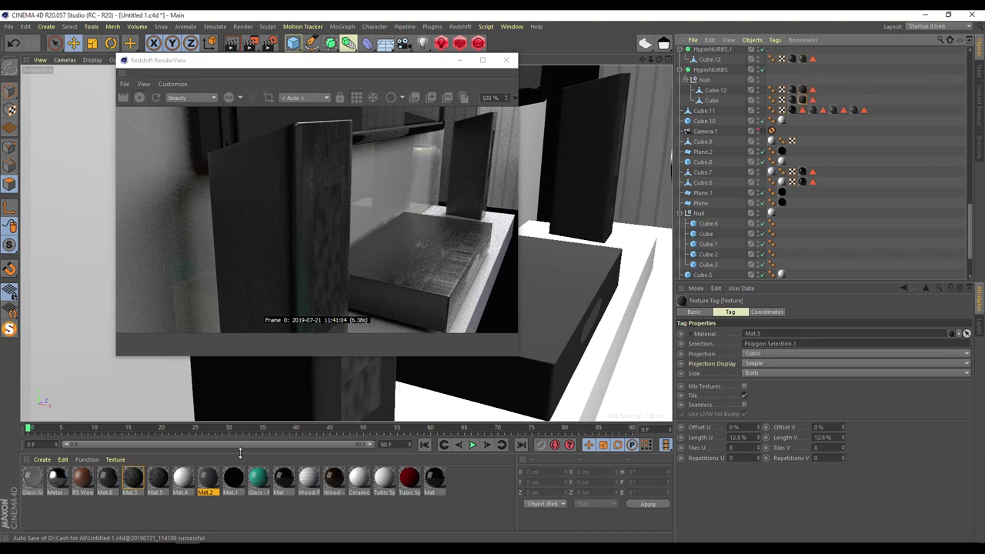
left_click(208, 478)
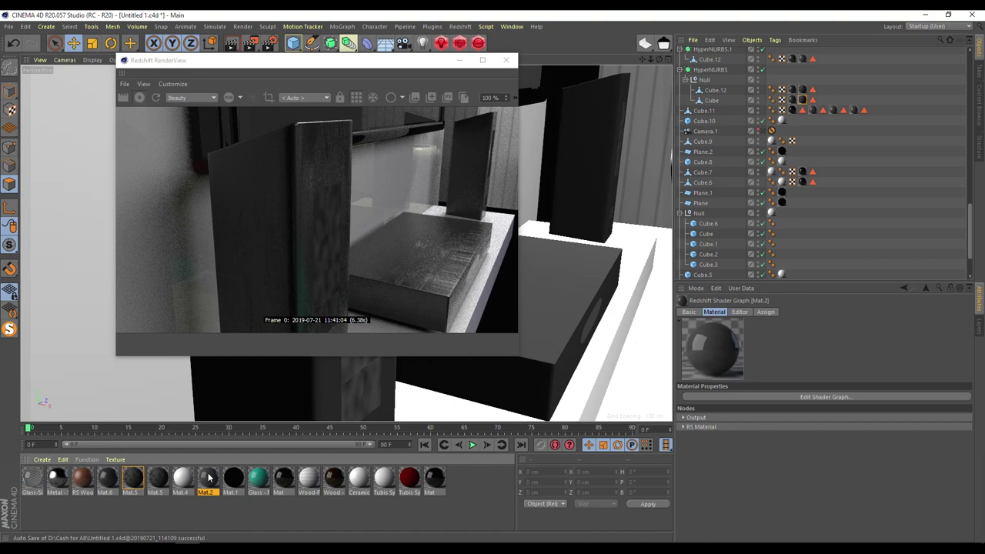
- Open Mat.2 in its own Material Editor and briefly view its shader graph
double_click(208, 478)
left_click(279, 116)
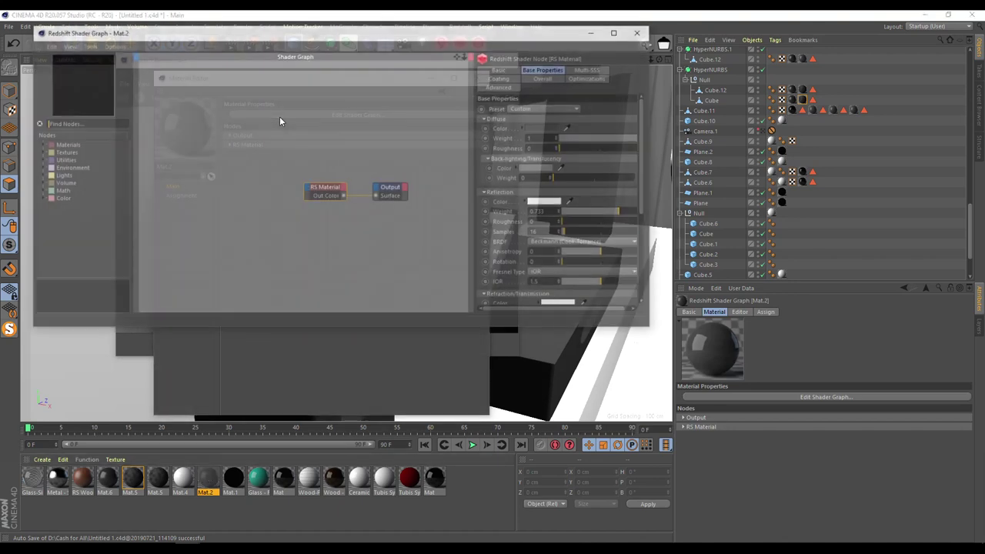
left_click(639, 33)
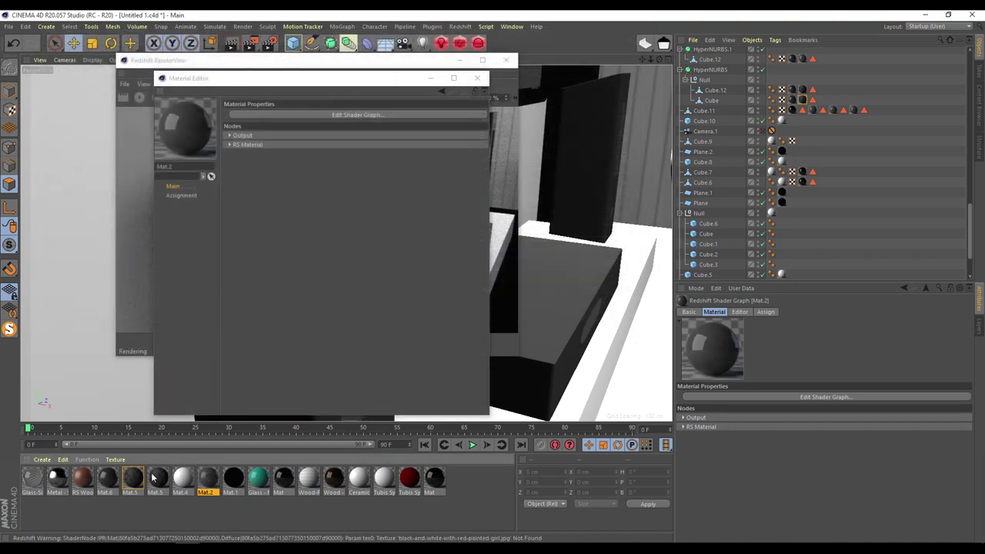
left_click(804, 91)
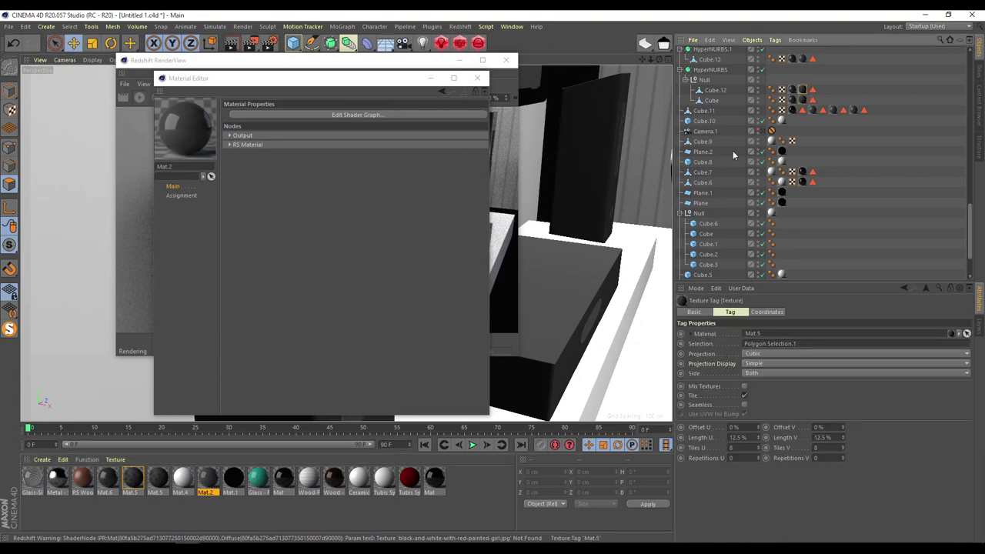
- Open Mat.5's shader graph and inspect its Diffuse C4D Shader, Diffuse Texture and RS Material nodes
left_click(137, 478)
left_click(377, 114)
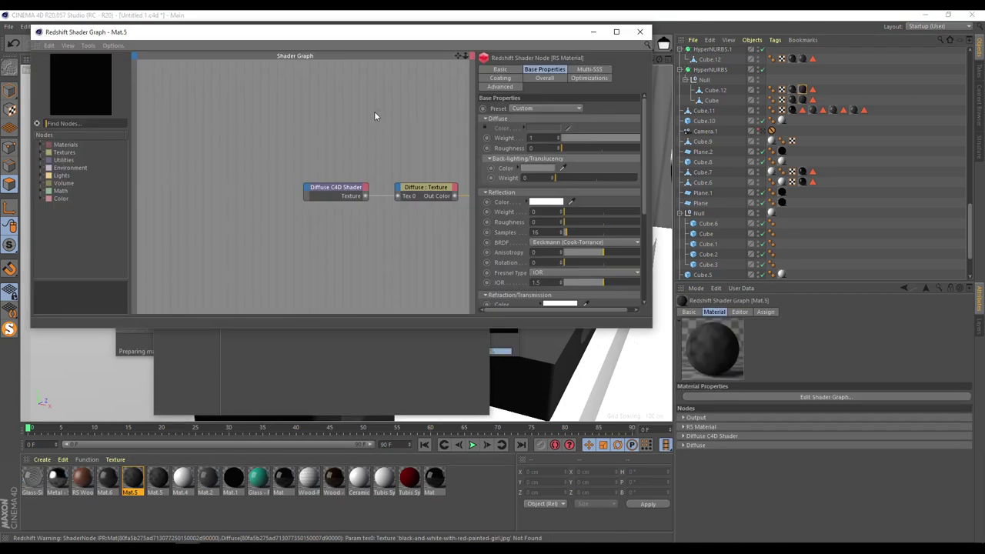
left_click(460, 57)
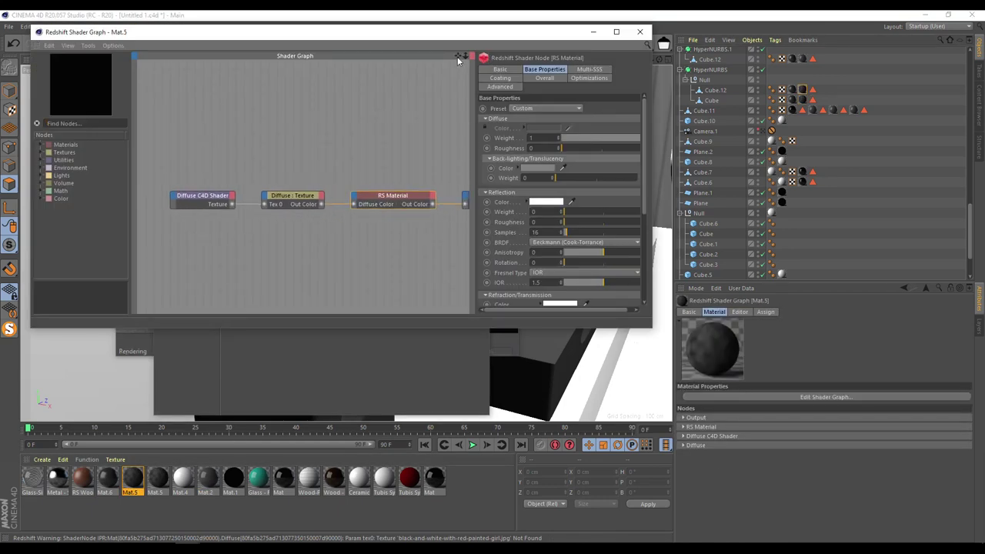
left_click(192, 195)
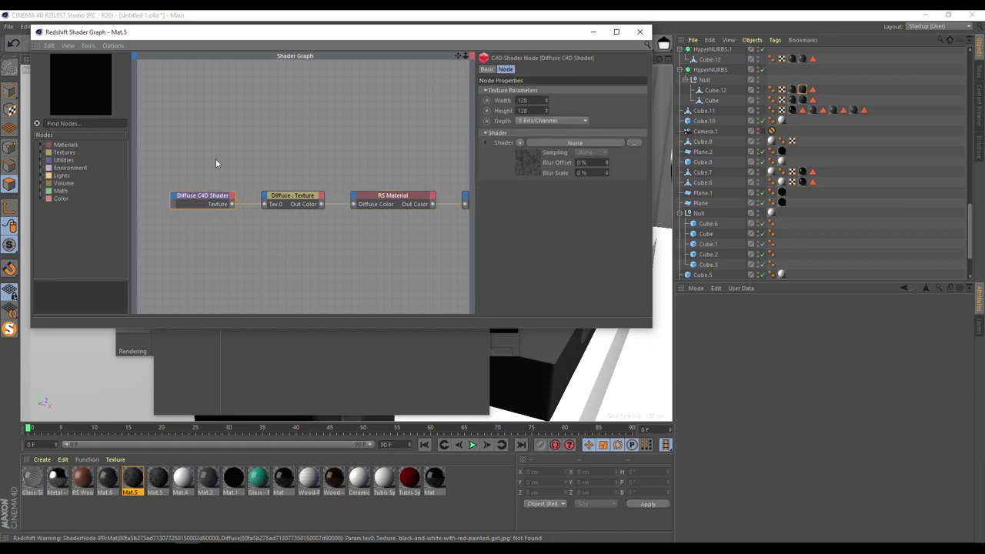
left_click(301, 200)
left_click(400, 197)
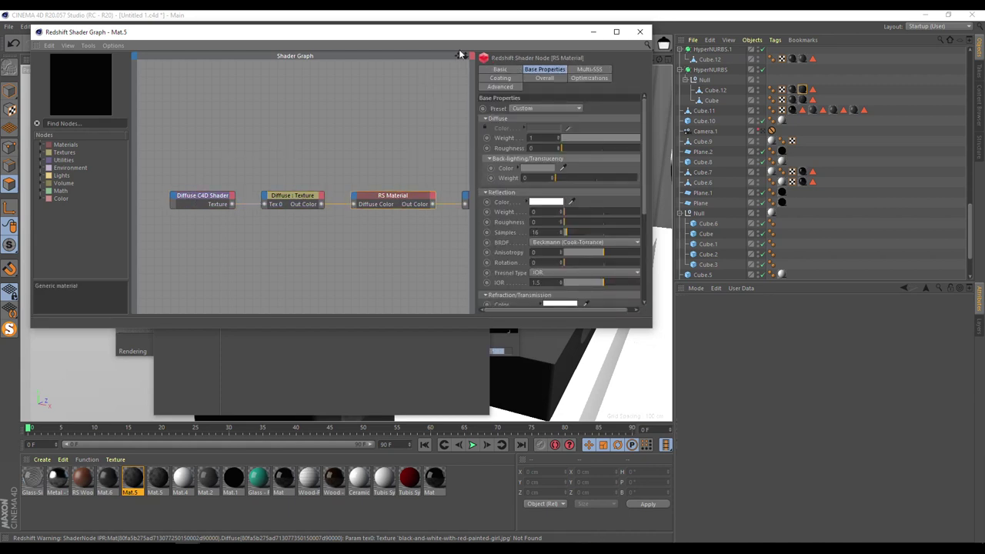
left_click(460, 57)
left_click(284, 197)
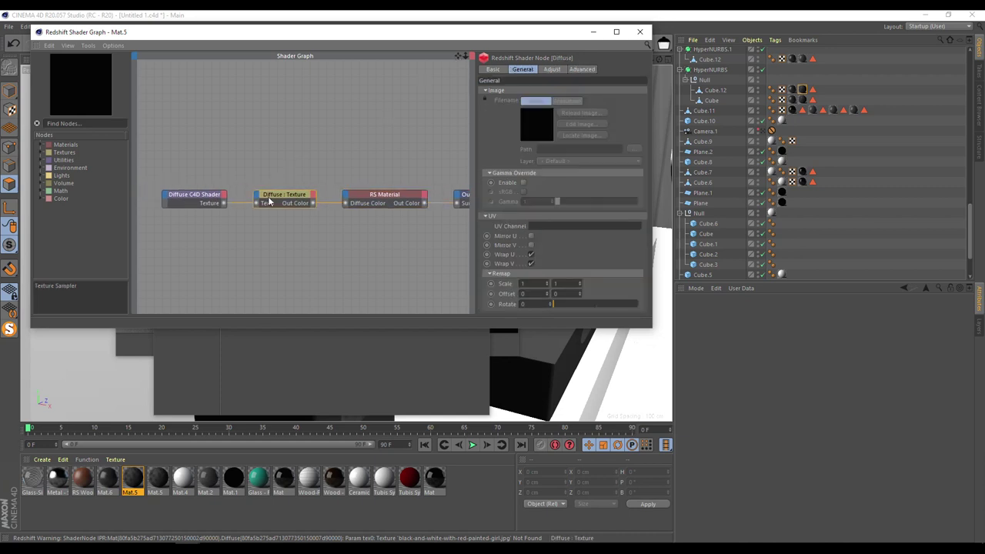
left_click(194, 197)
- Delete the two diffuse nodes and add an RS Ramp node from Textures
left_click_drag(180, 136, 310, 230)
key("Delete")
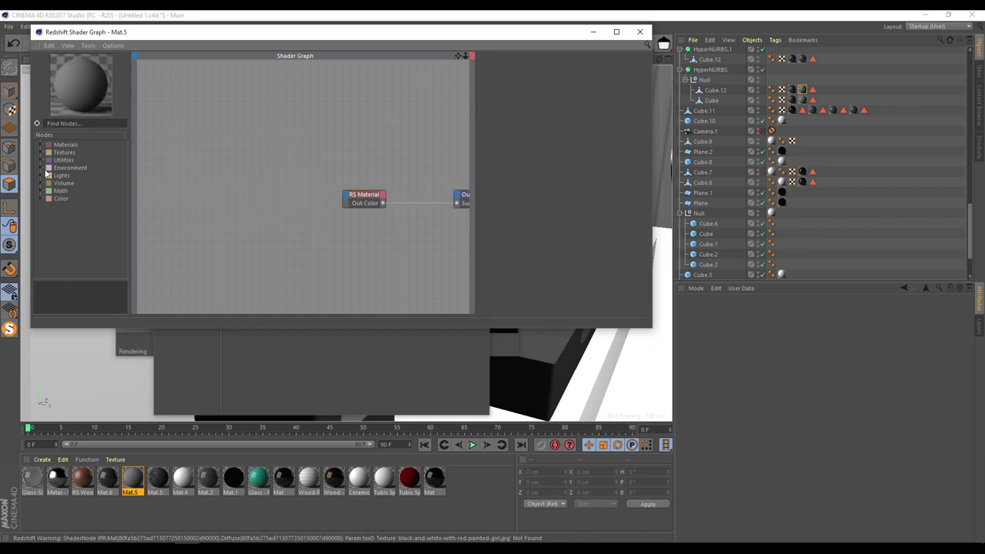
left_click(40, 160)
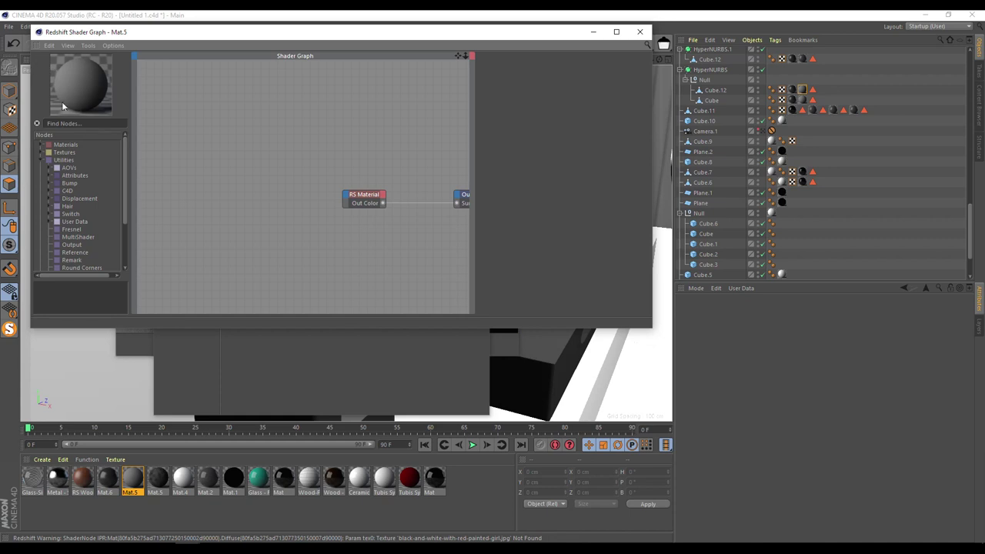
left_click(40, 153)
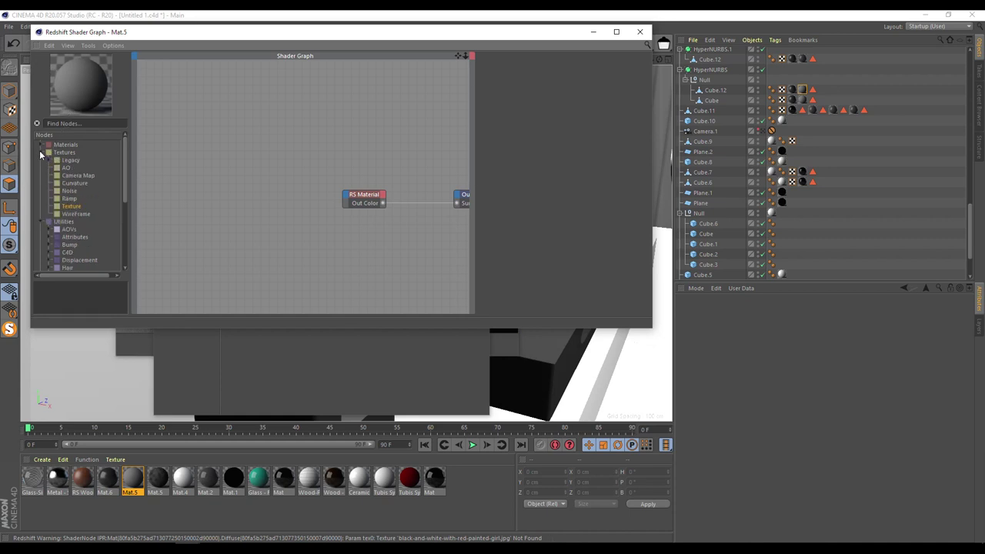
left_click_drag(67, 199, 194, 152)
left_click_drag(125, 169, 111, 286)
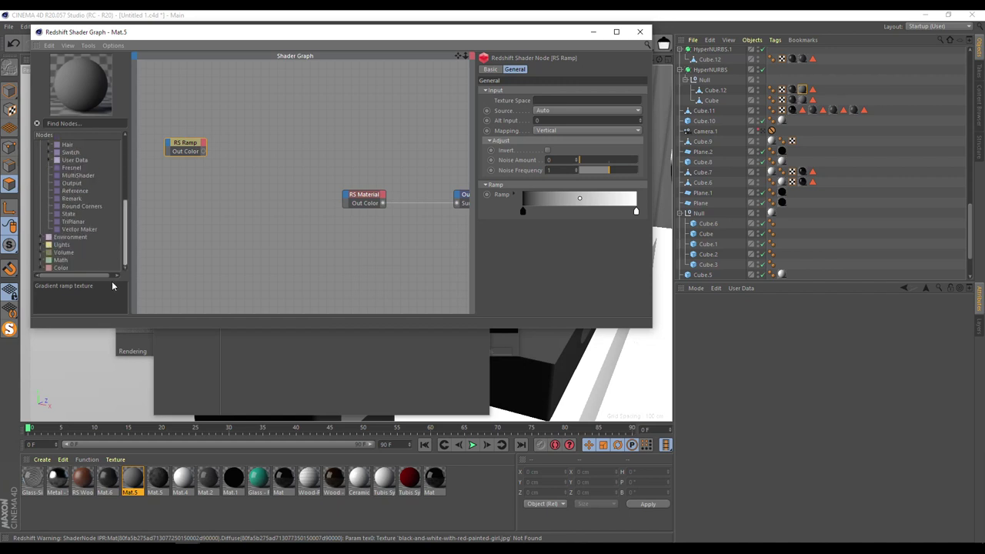
left_click(42, 261)
- Add an RS Mul node from the Scalar math nodes with Input 2 set to 10
scroll(46, 258, "down", 1)
left_click(51, 254)
left_click(49, 245)
scroll(89, 227, "down", 10)
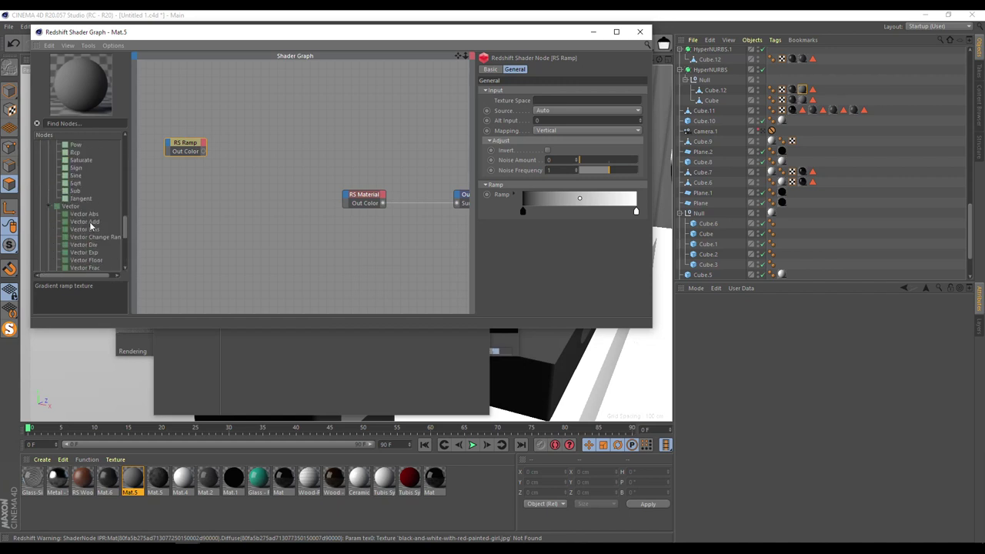
scroll(127, 223, "up", 5)
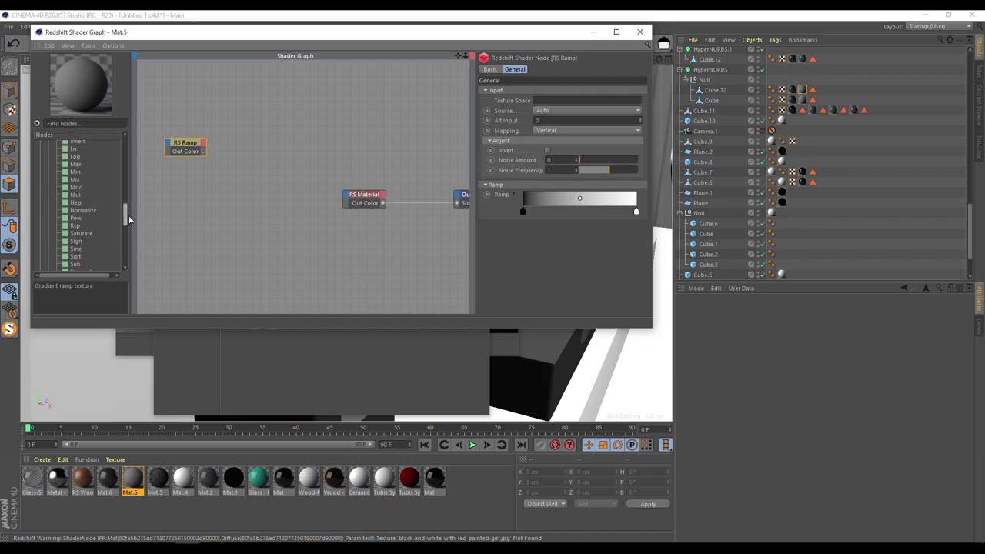
scroll(129, 219, "up", 1)
left_click_drag(66, 218, 203, 150)
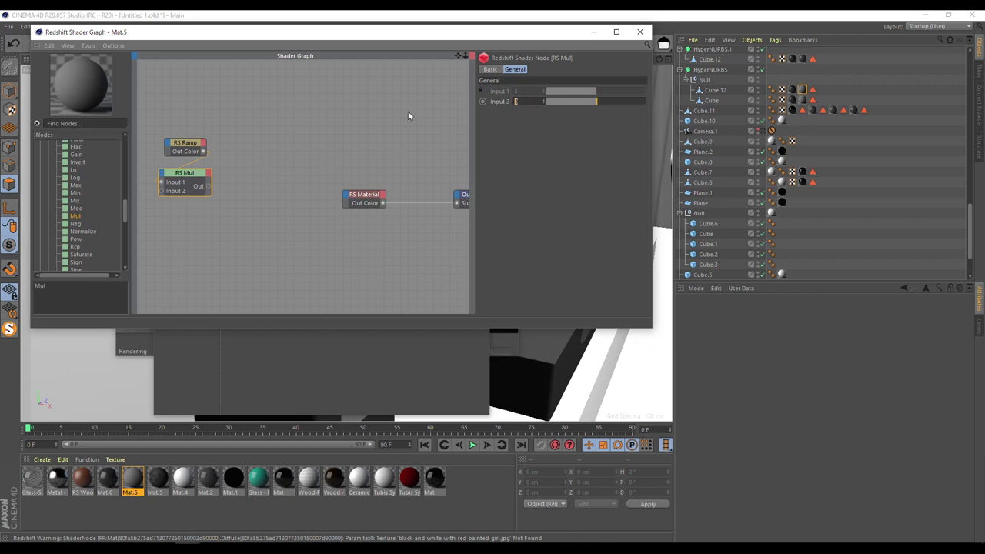
type("10")
key("Return")
- Add an RS Sine node and feed RS Mul's output into it
scroll(89, 242, "down", 2)
scroll(100, 204, "down", 2)
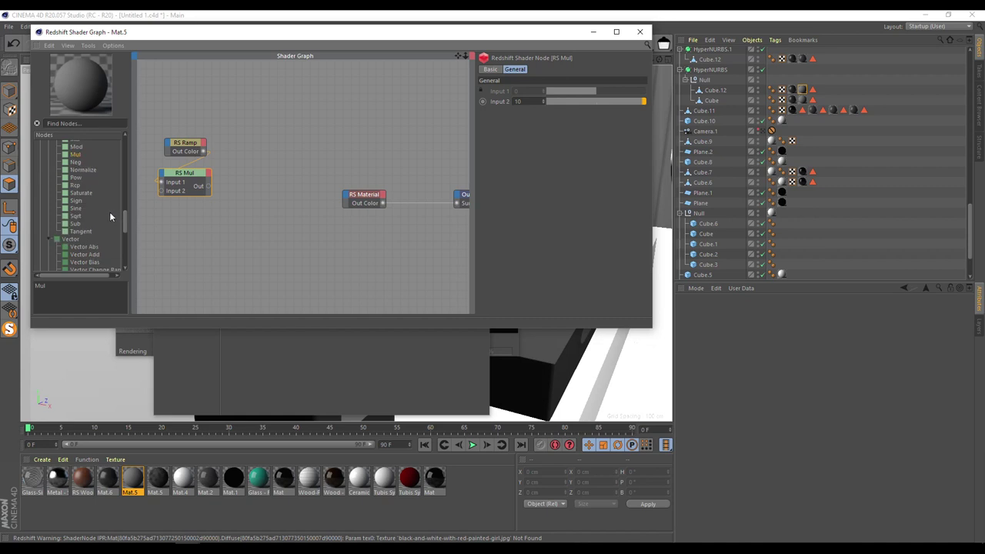
left_click_drag(76, 209, 167, 223)
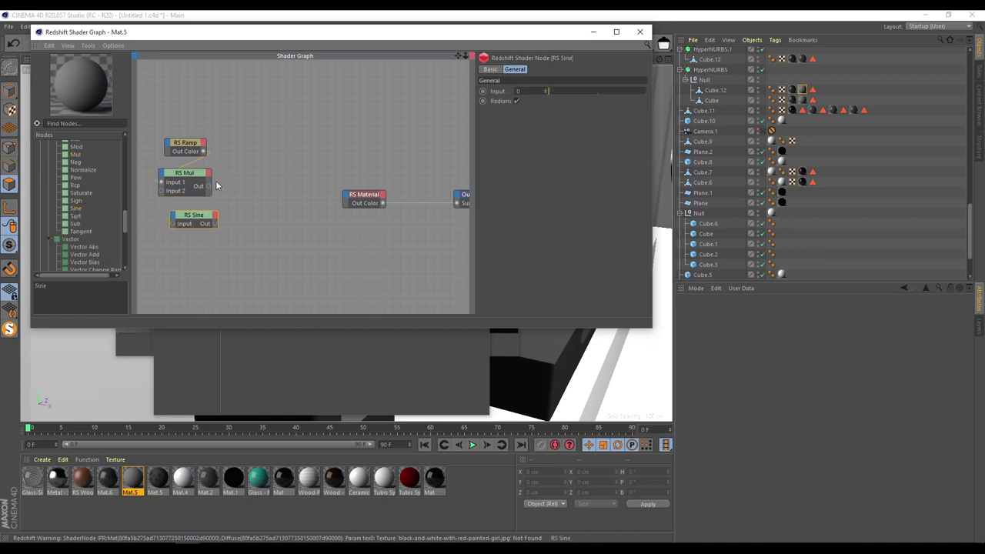
left_click_drag(208, 185, 173, 224)
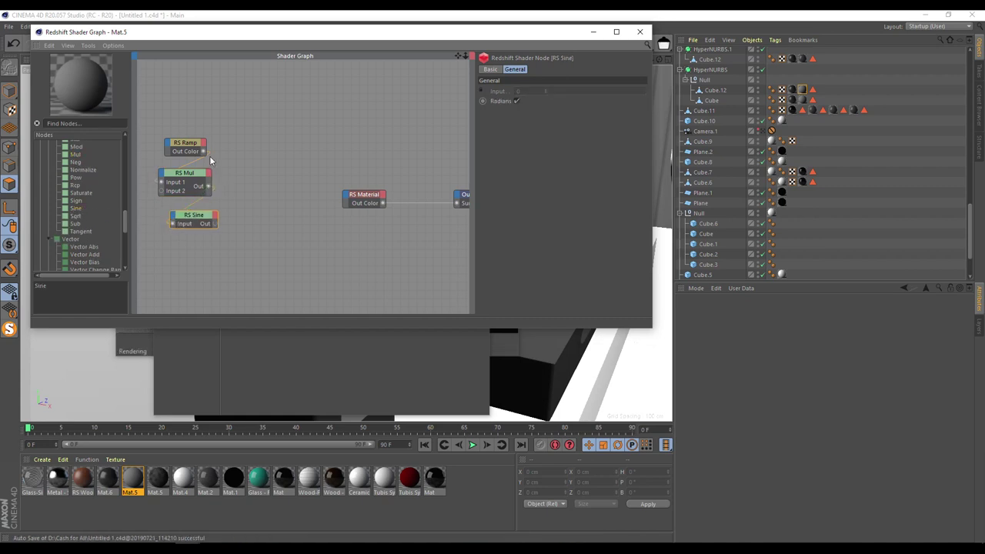
- Connect RS Ramp's output to the RS Material's Diffuse Color
left_click_drag(203, 151, 347, 199)
mouse_move(469, 201)
left_click(535, 200)
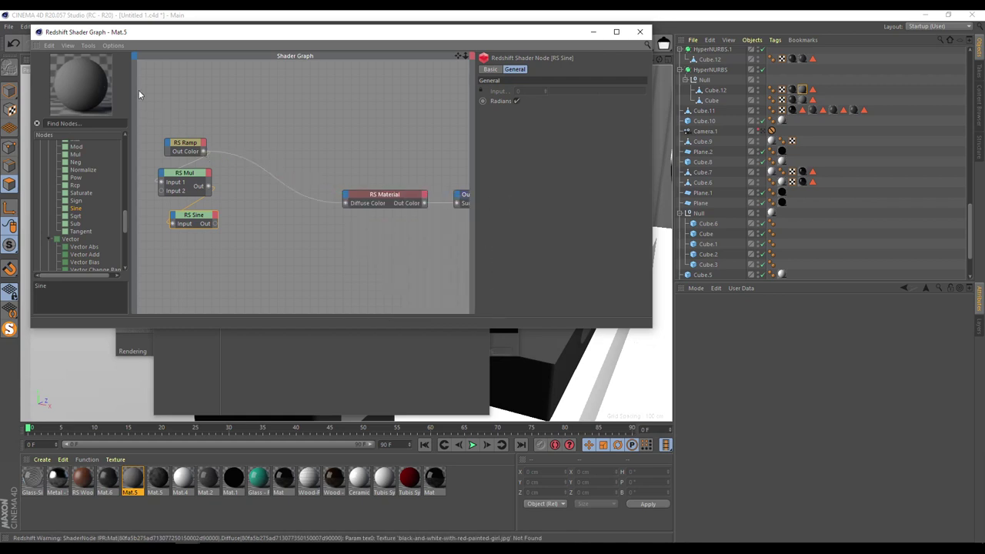
left_click_drag(387, 45, 576, 123)
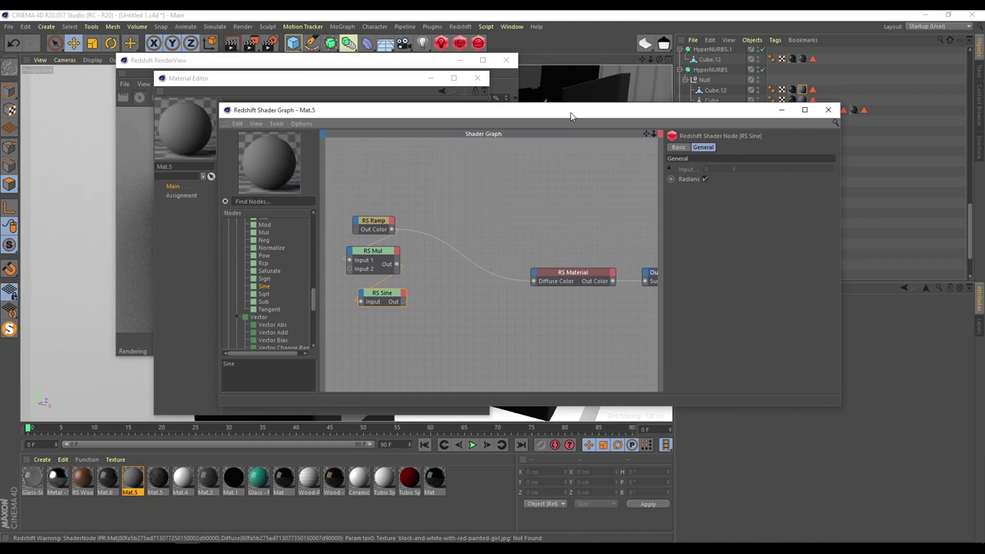
left_click(575, 275)
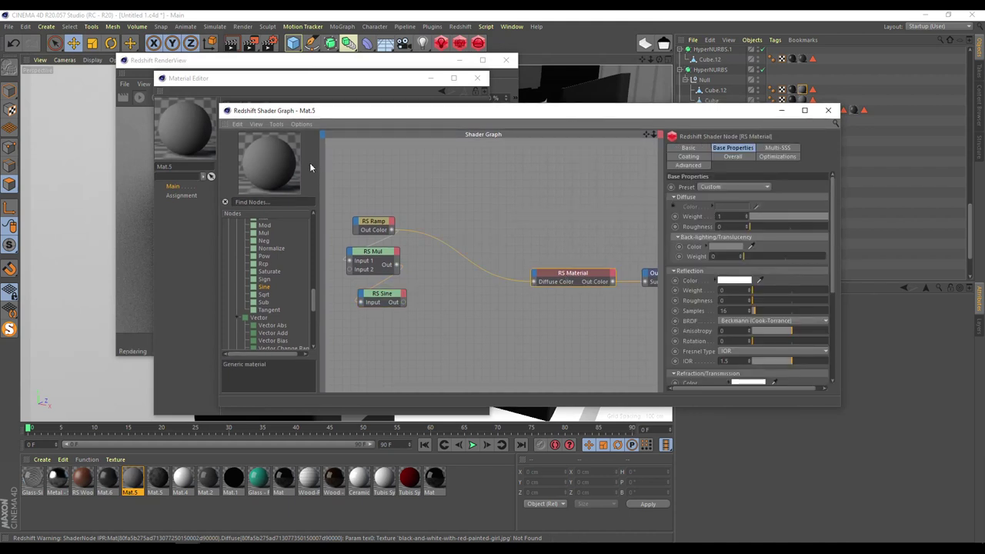
- Set the RS Ramp source to UV Map and wire RS Sine's output into Diffuse Color
left_click(374, 223)
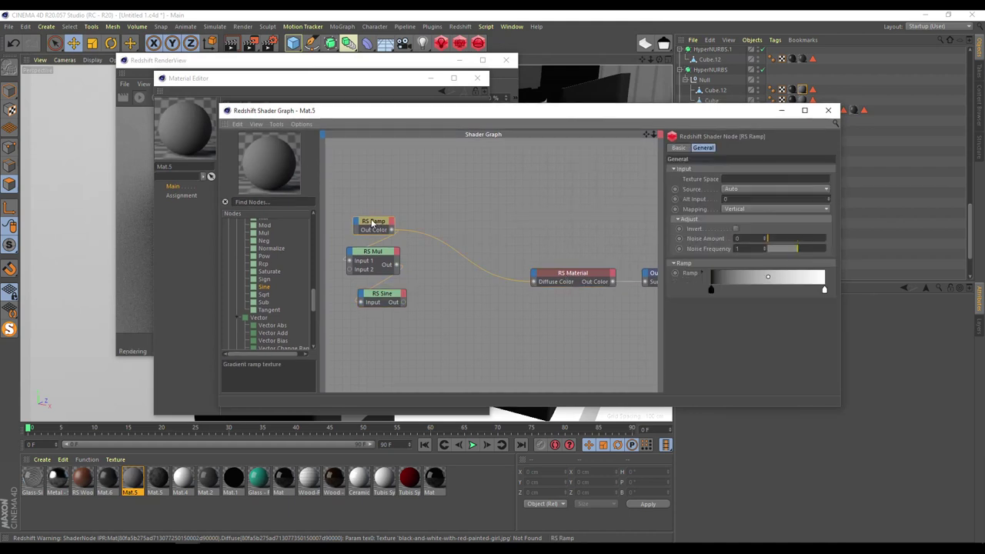
left_click(747, 190)
left_click(744, 200)
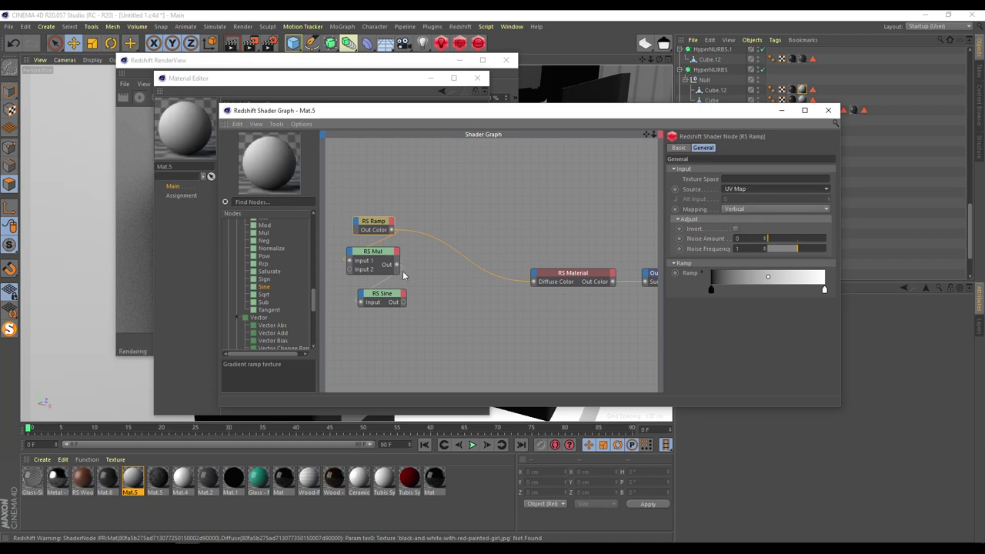
left_click_drag(402, 303, 539, 283)
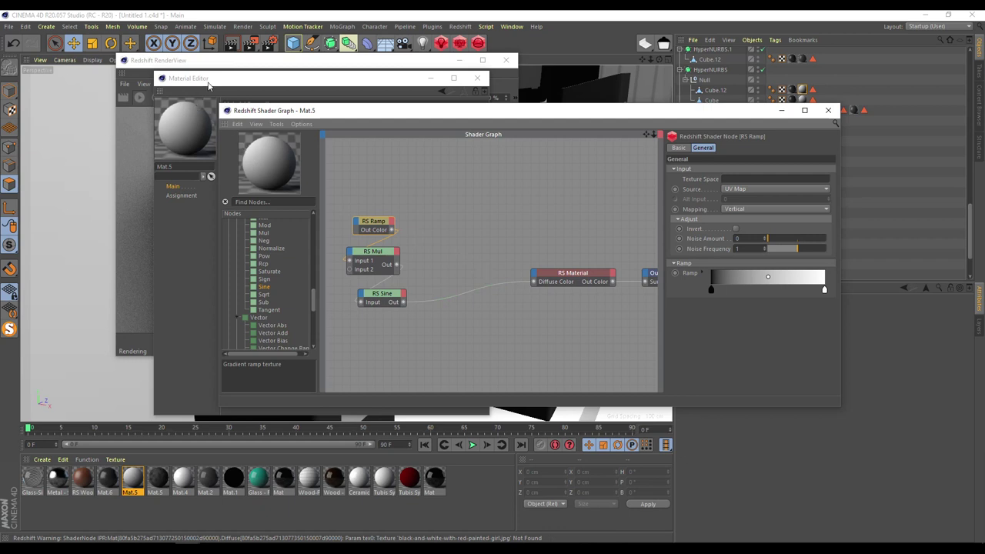
- Close the Material Editor, shader graph window and Redshift RenderView
left_click_drag(335, 78, 261, 80)
left_click(406, 82)
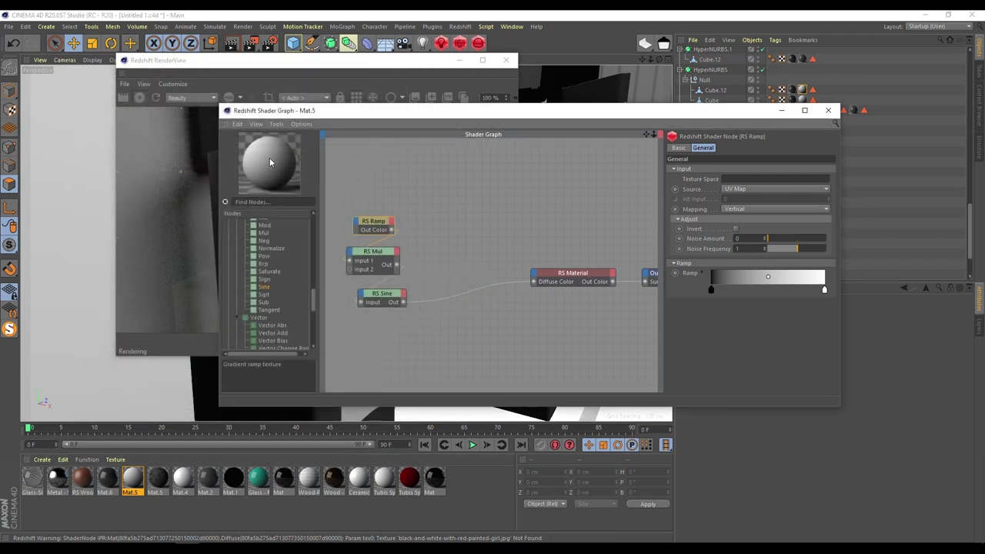
left_click(828, 110)
left_click(505, 61)
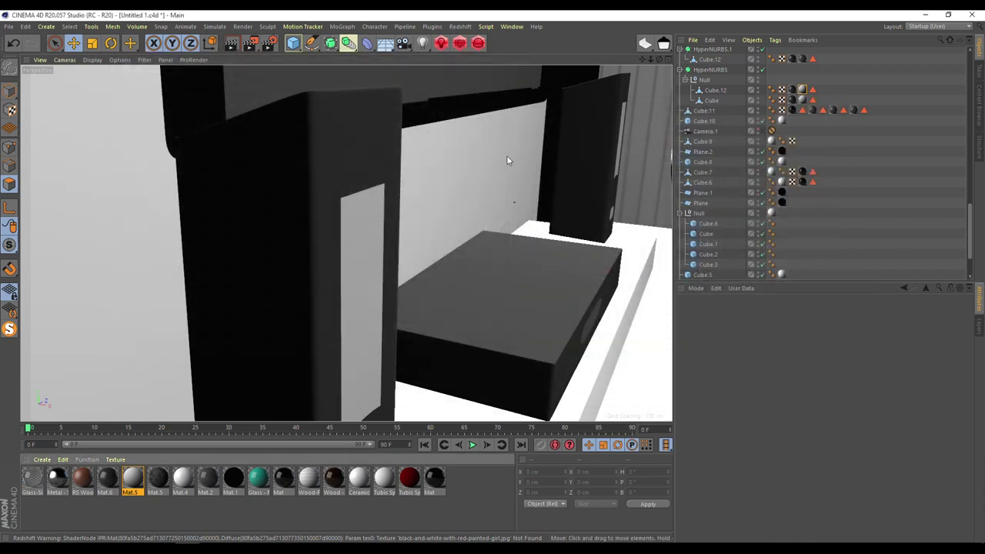
- Reopen the Redshift RenderView and start a fresh bucket render of the box, speakers and vase
left_click_drag(500, 213, 608, 103, "alt")
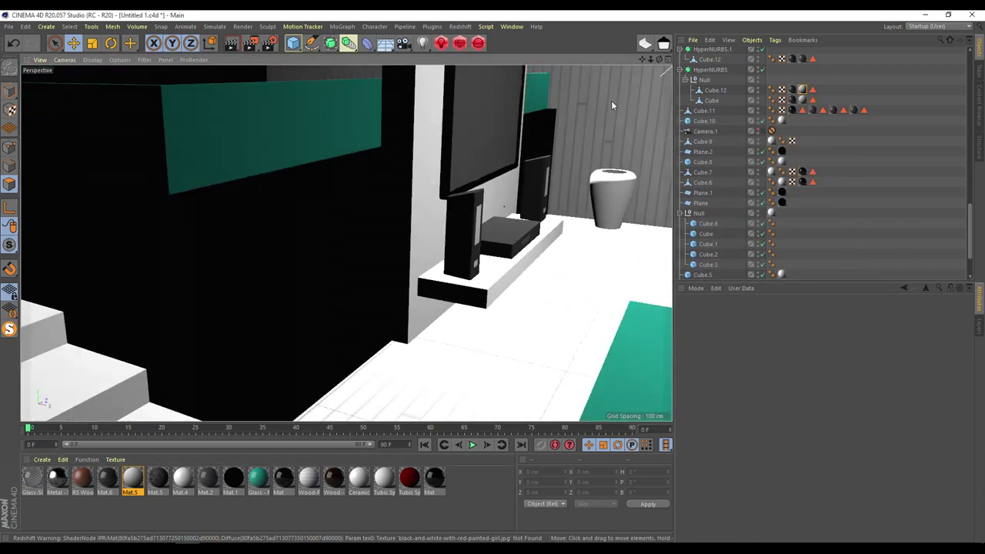
scroll(622, 189, "up", 3)
scroll(622, 185, "up", 2)
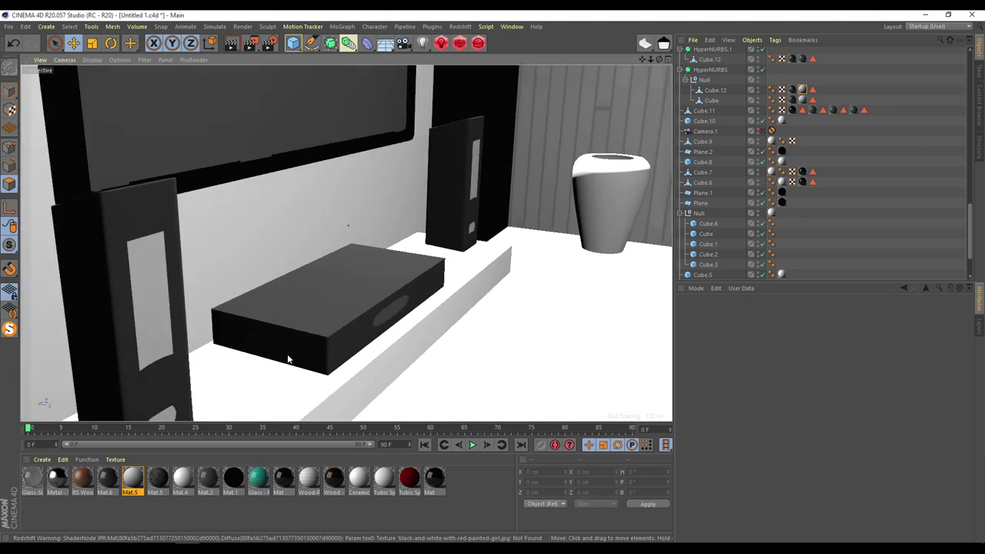
left_click_drag(638, 65, 608, 59)
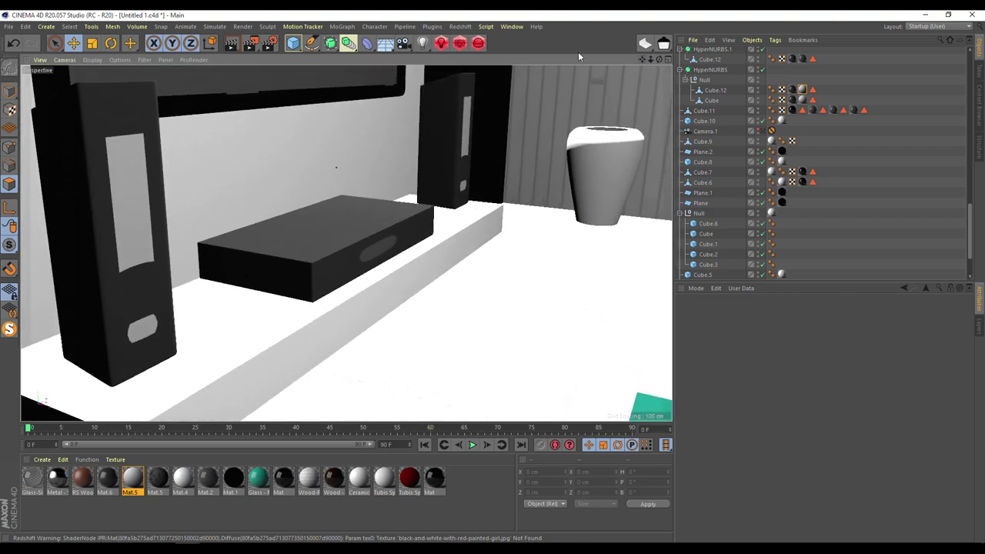
left_click(461, 44)
left_click(482, 72)
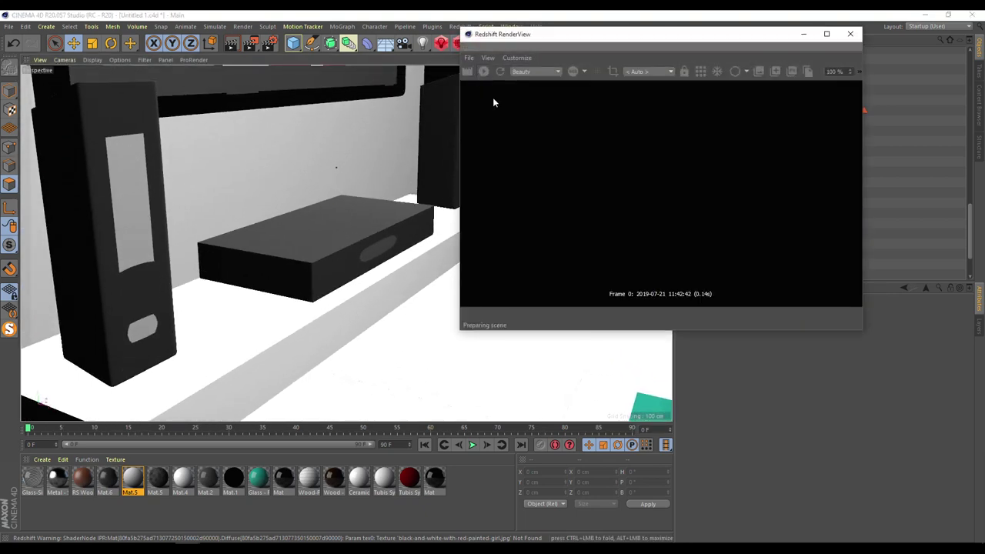
left_click(699, 71)
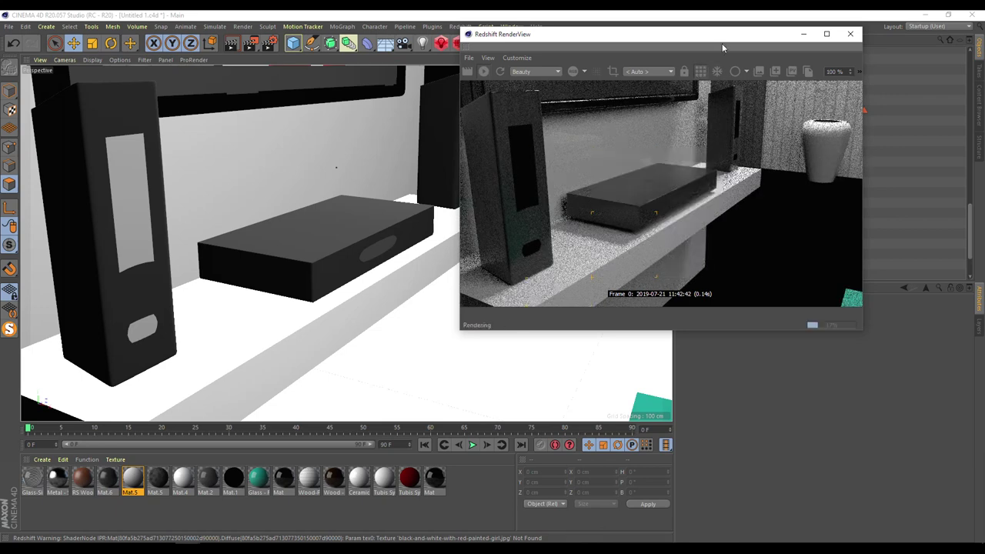
left_click_drag(733, 44, 542, 105)
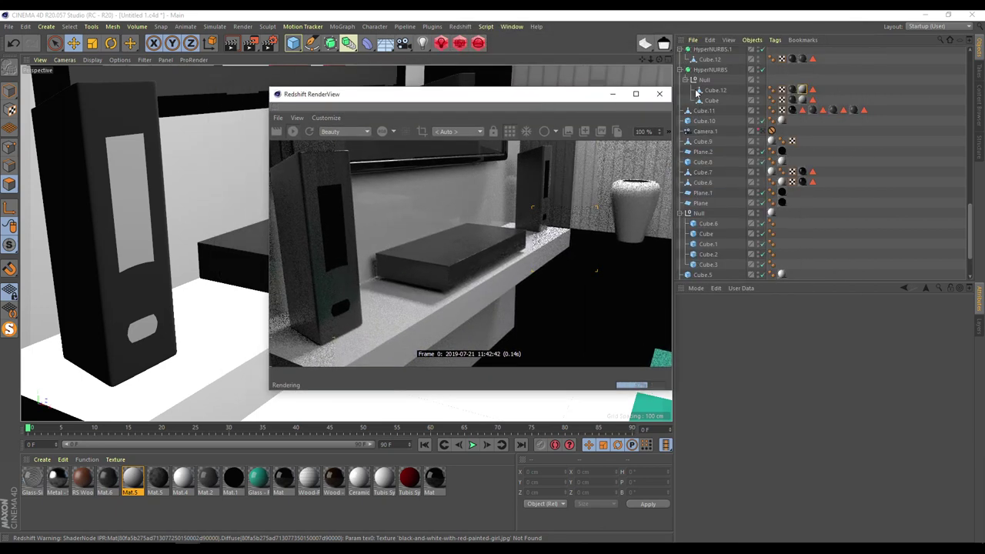
double_click(132, 479)
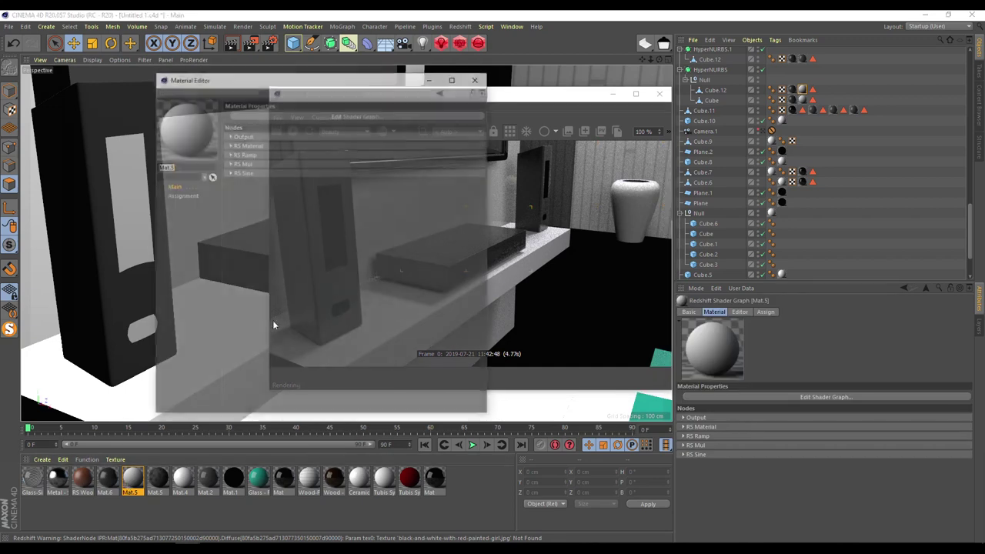
- Open Mat.5's shader graph, select the RS Mul node, and arrange the graph and render windows
left_click(361, 115)
left_click_drag(370, 36, 652, 214)
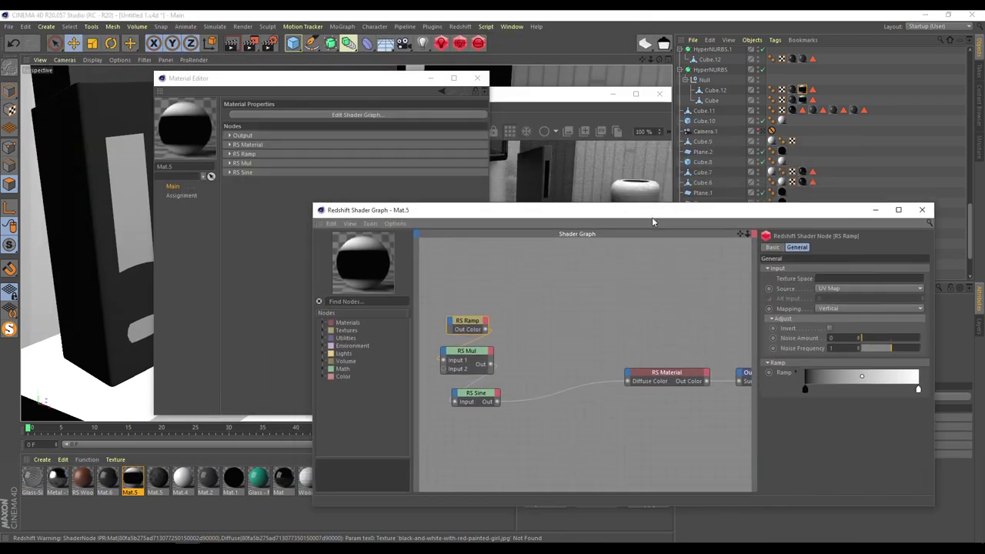
left_click(479, 80)
left_click(461, 359)
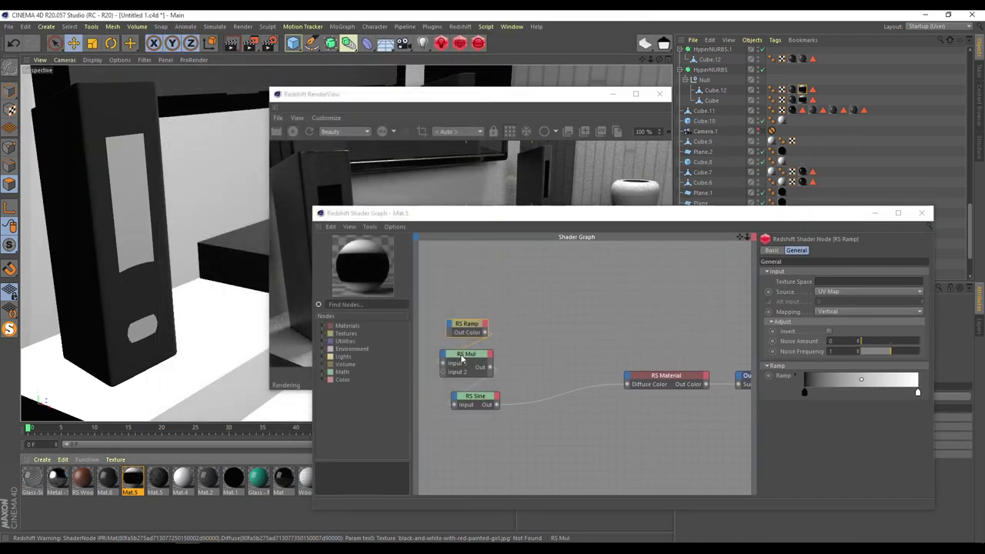
type("0")
left_click_drag(491, 98, 329, 56)
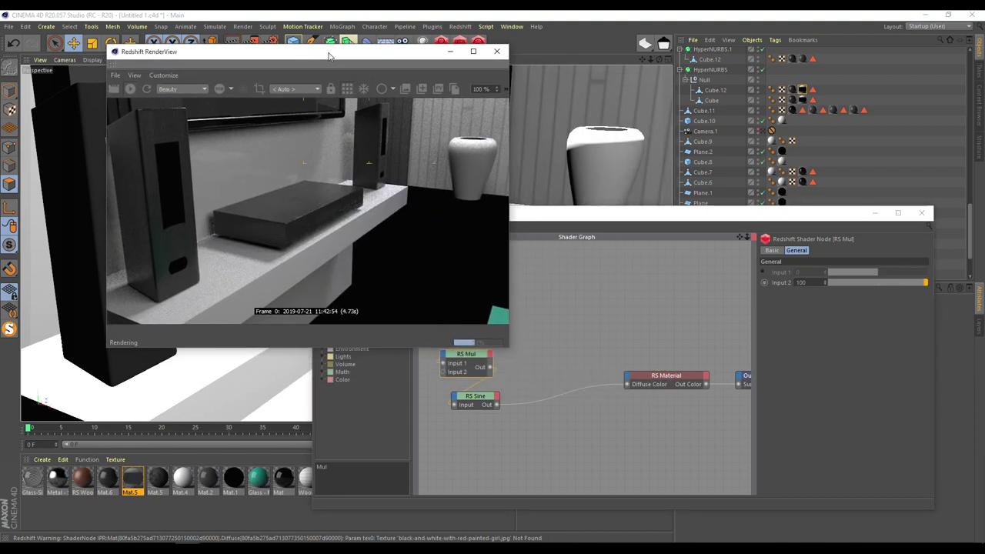
left_click(601, 224)
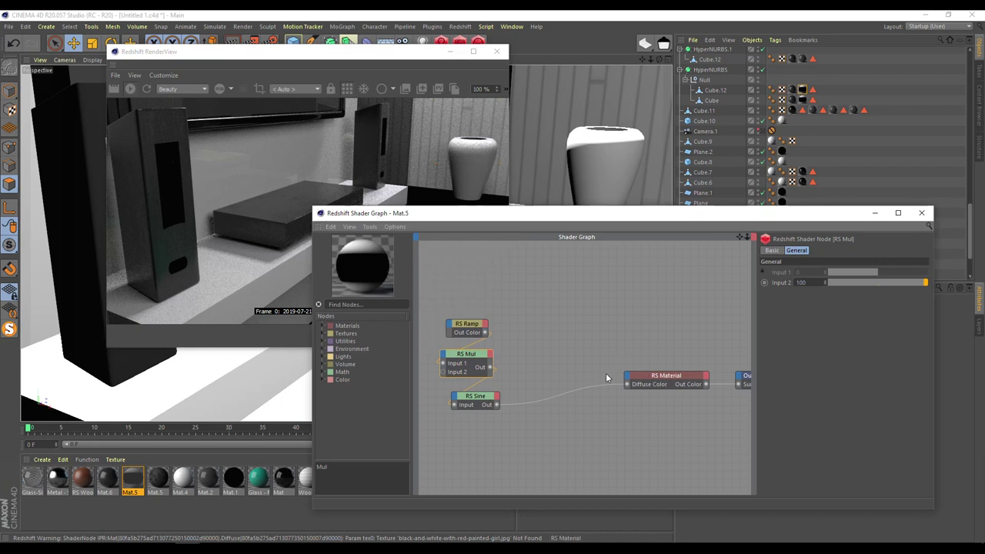
left_click_drag(481, 396, 472, 391)
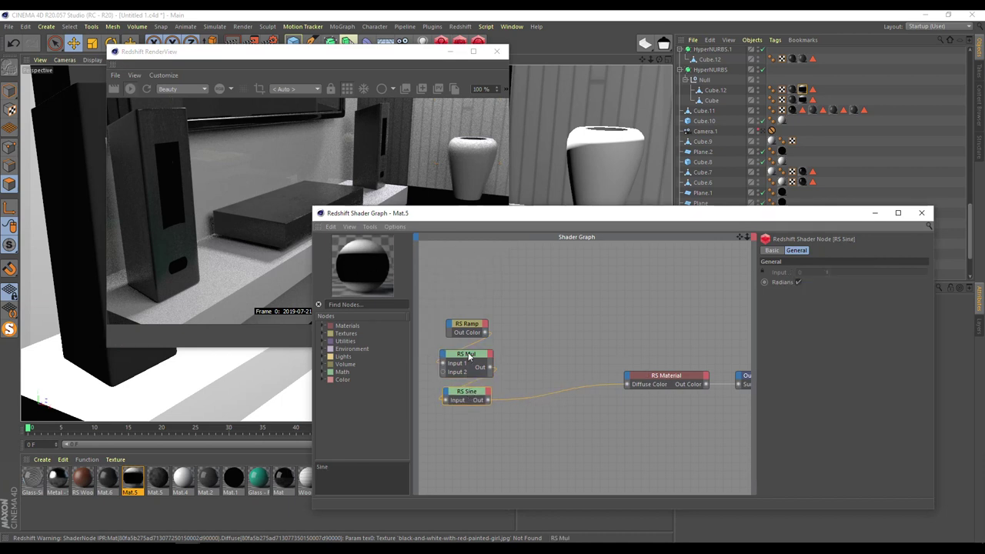
- Set the RS Ramp to UV Map source, Horizontal mapping, with the black knot moved right
left_click(470, 325)
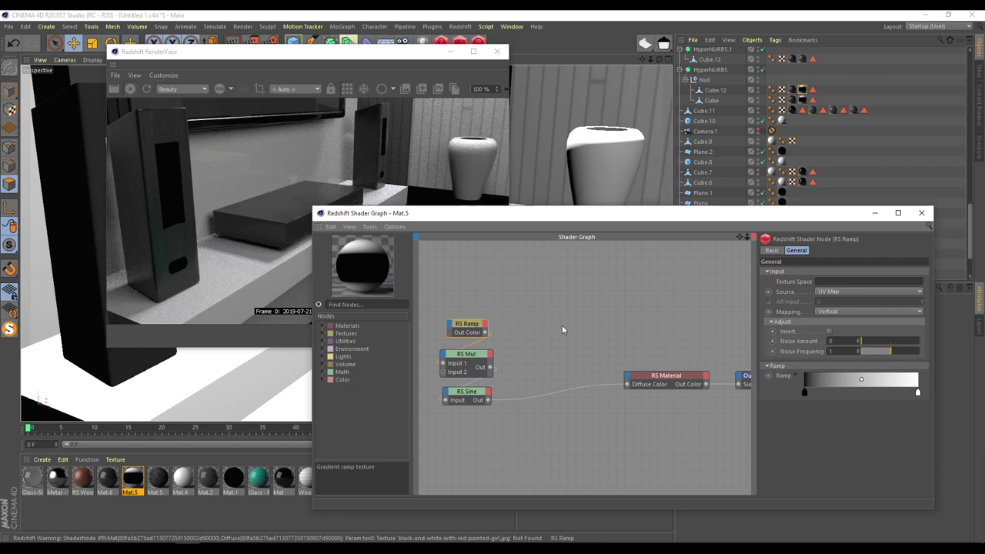
left_click(849, 288)
left_click(837, 323)
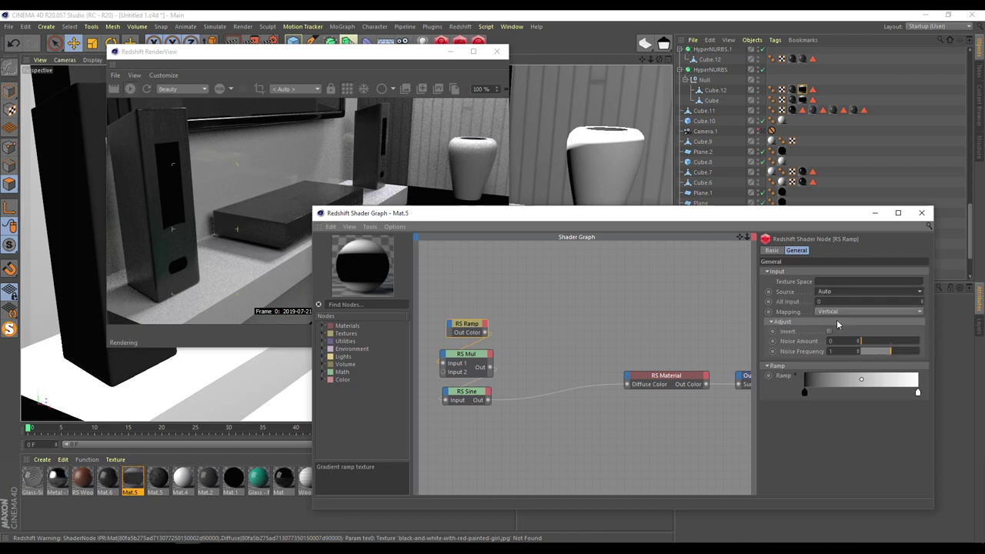
left_click(839, 295)
left_click(836, 298)
left_click(835, 310)
left_click(838, 332)
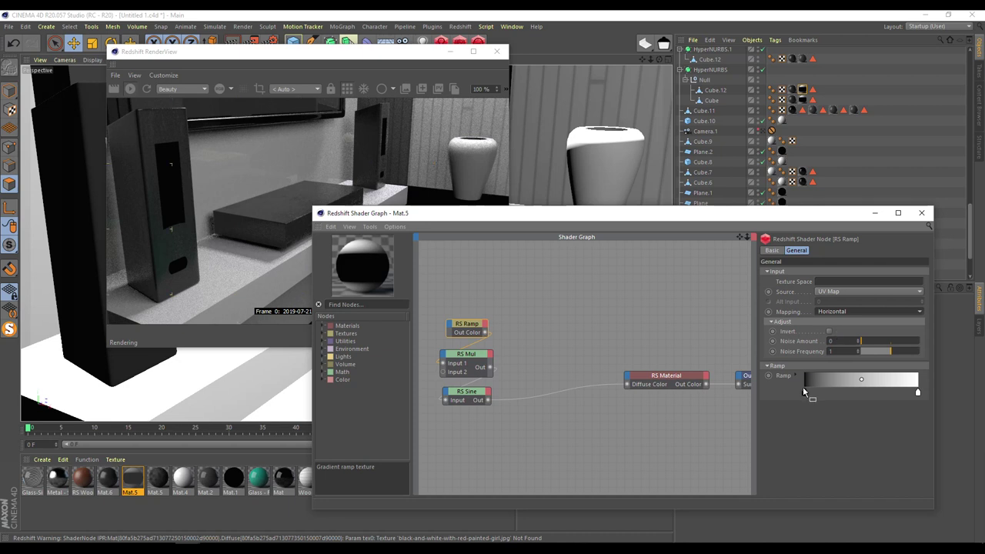
left_click_drag(804, 392, 736, 390)
- Set RS Mul's Input 2 to 700, after first trying 500
left_click(465, 359)
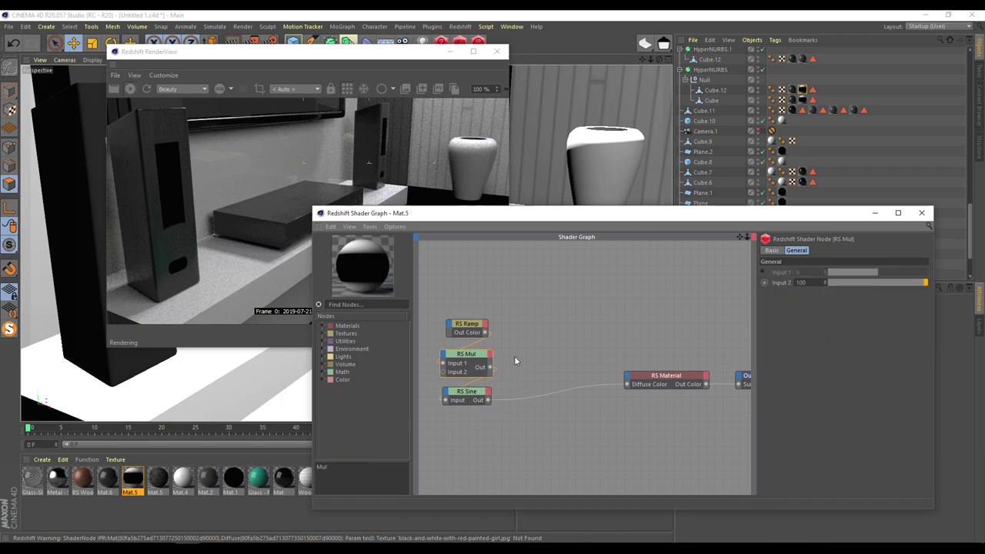
type("500")
key("Return")
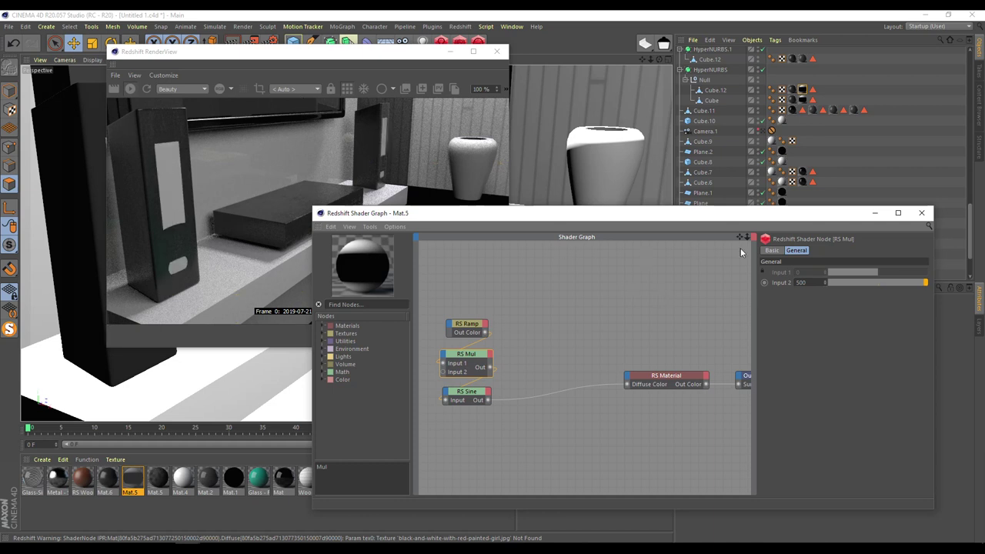
double_click(813, 281)
type("7000")
key("BackSpace")
key("Return")
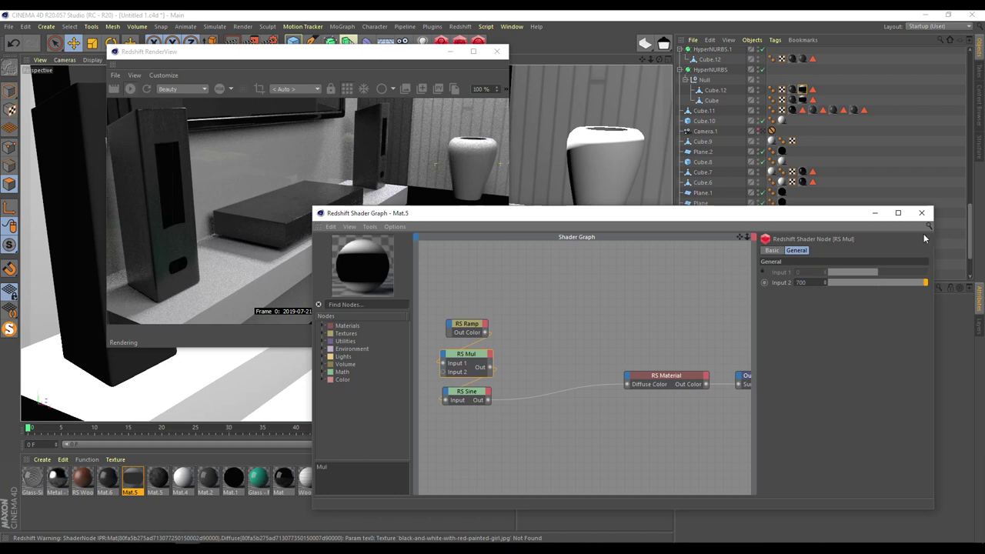
left_click_drag(750, 212, 401, 187)
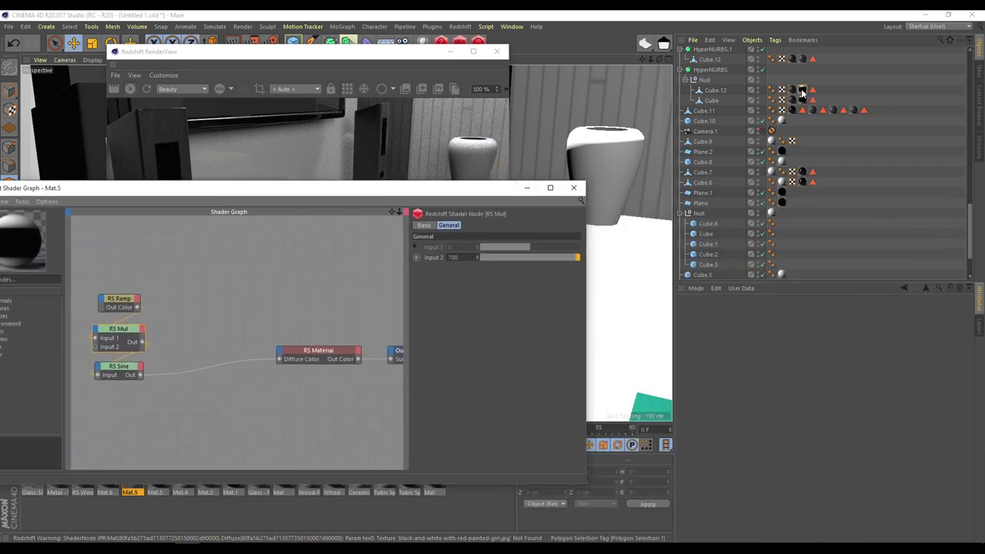
- Move the shader graph right, orbit close to the speaker, and place the render view above the graph
left_click(802, 90)
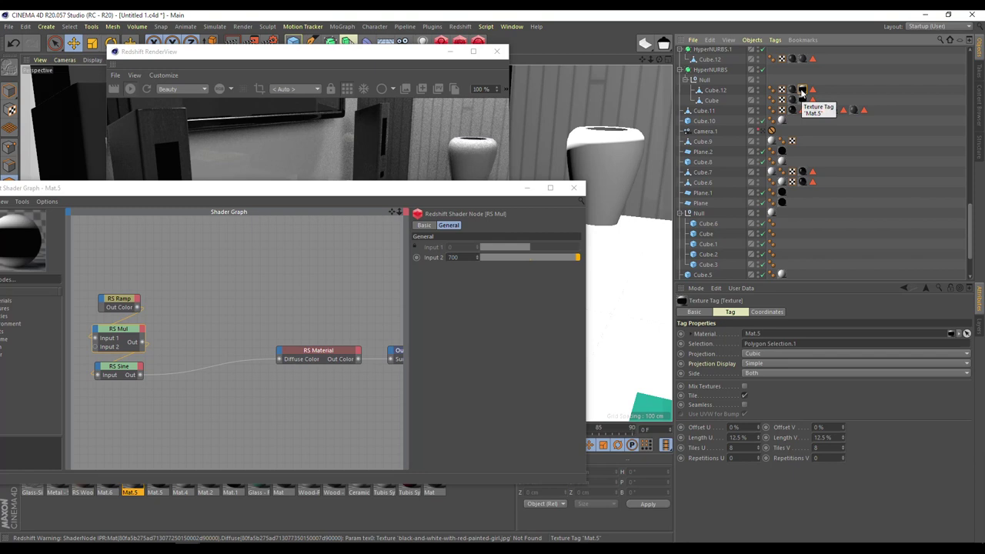
left_click_drag(418, 203, 809, 253)
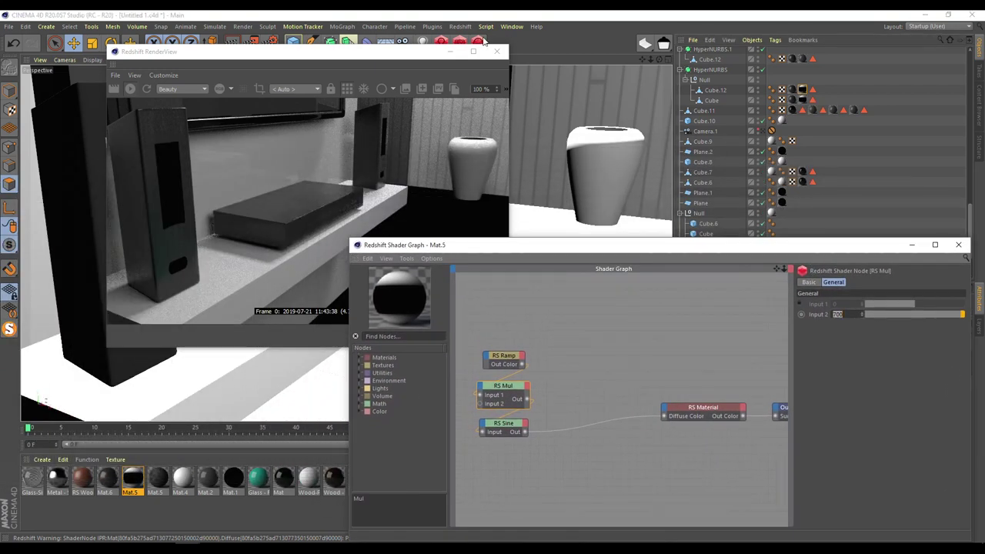
left_click(459, 43)
left_click_drag(550, 169, 188, 393, "alt")
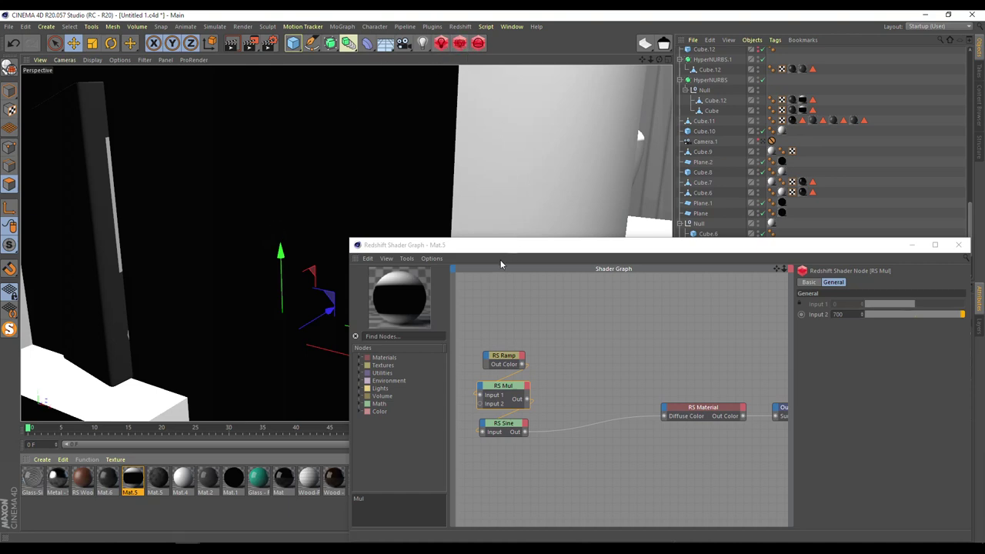
left_click(270, 510)
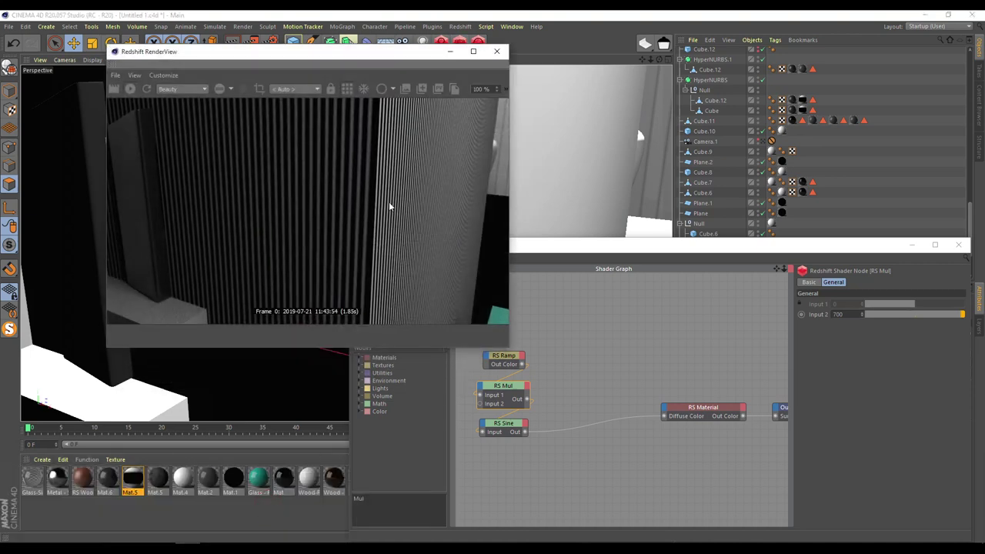
left_click_drag(378, 60, 294, 40)
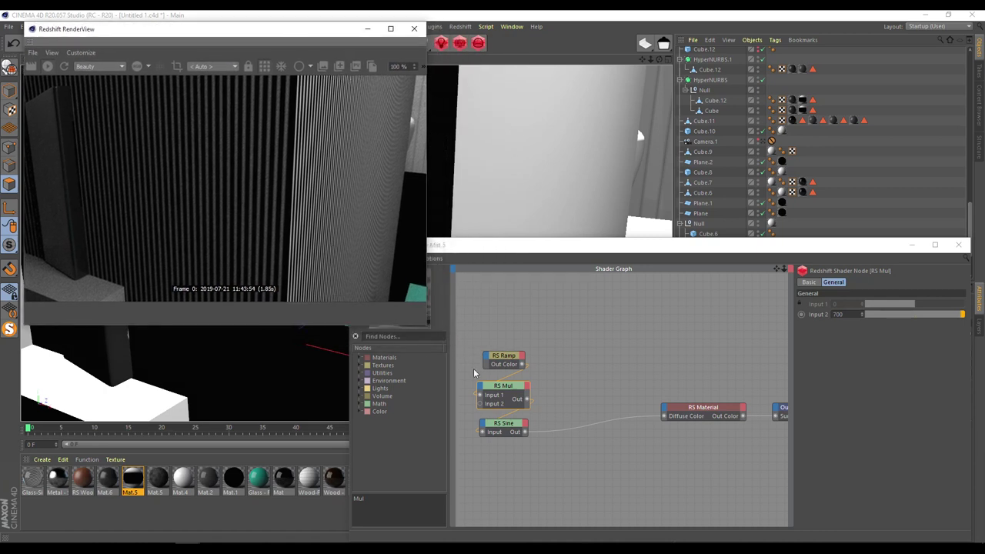
- Set RS Mul's Input 2 to 900 and shift the Ramp, Mul and Sine nodes up-left
left_click(508, 360)
left_click(495, 384)
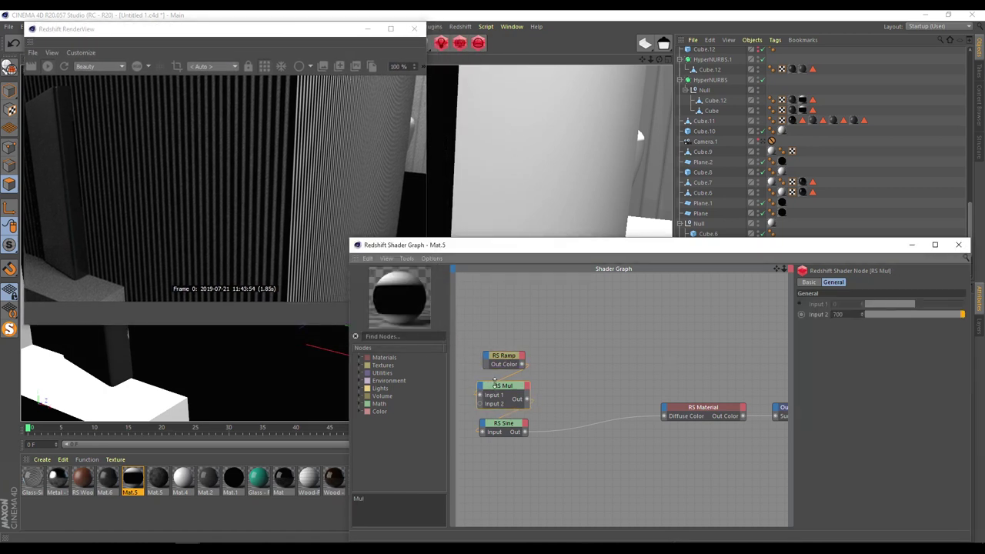
left_click(852, 314)
type("900")
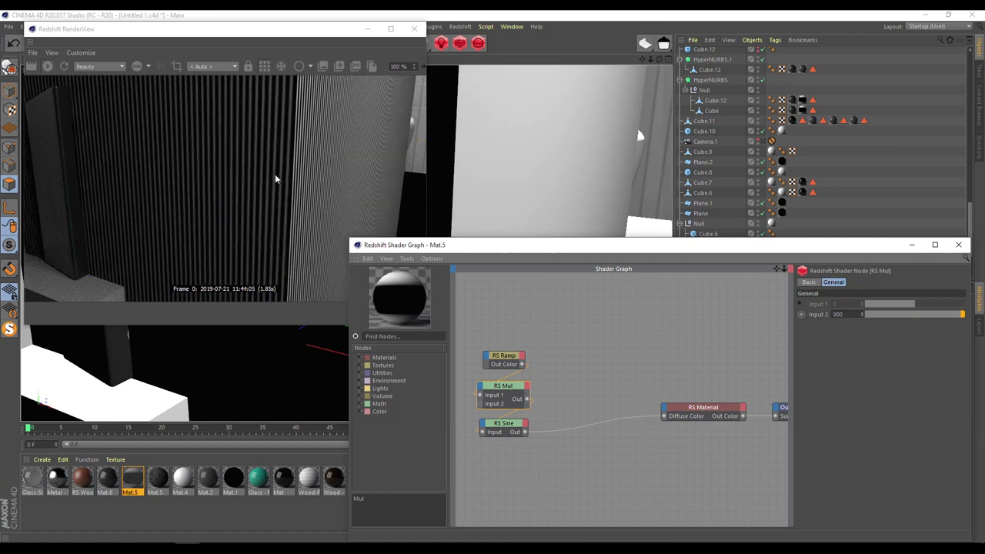
left_click_drag(467, 331, 528, 477)
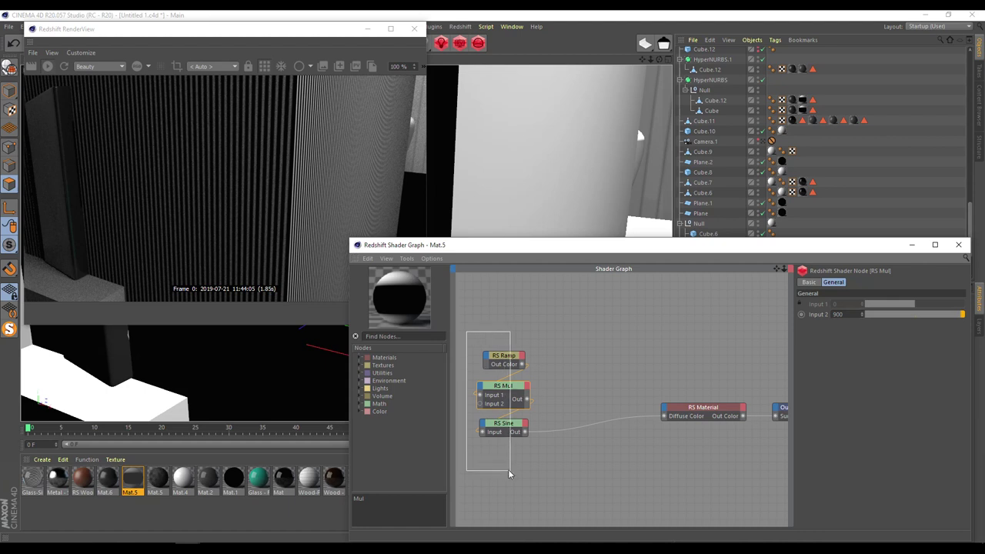
left_click_drag(507, 416, 500, 377)
left_click(492, 318)
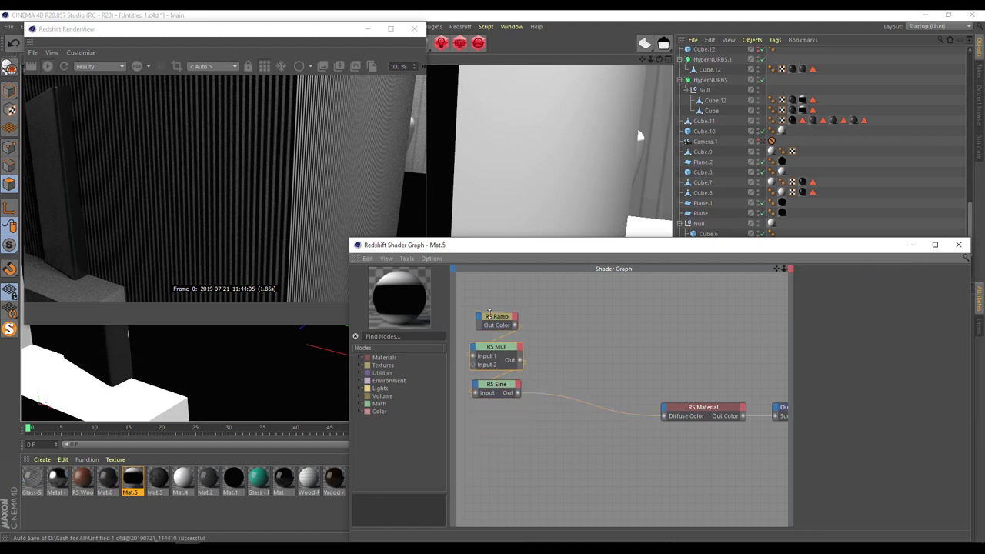
- Duplicate the Ramp–Mul–Sine chain below the original and set the copied ramp's mapping to Vertical
left_click_drag(473, 295, 505, 437)
key("ctrl+v")
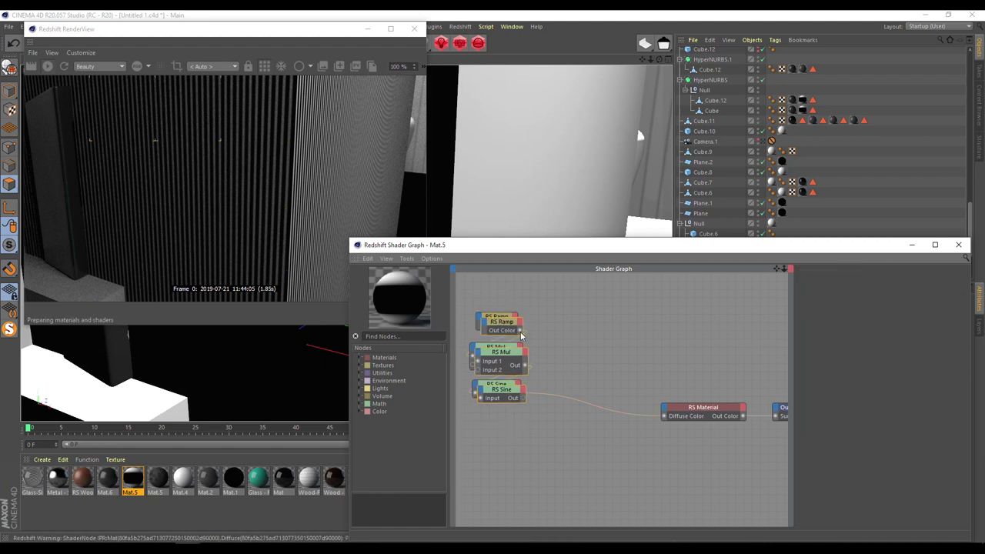
left_click_drag(508, 328, 504, 418)
left_click(499, 416)
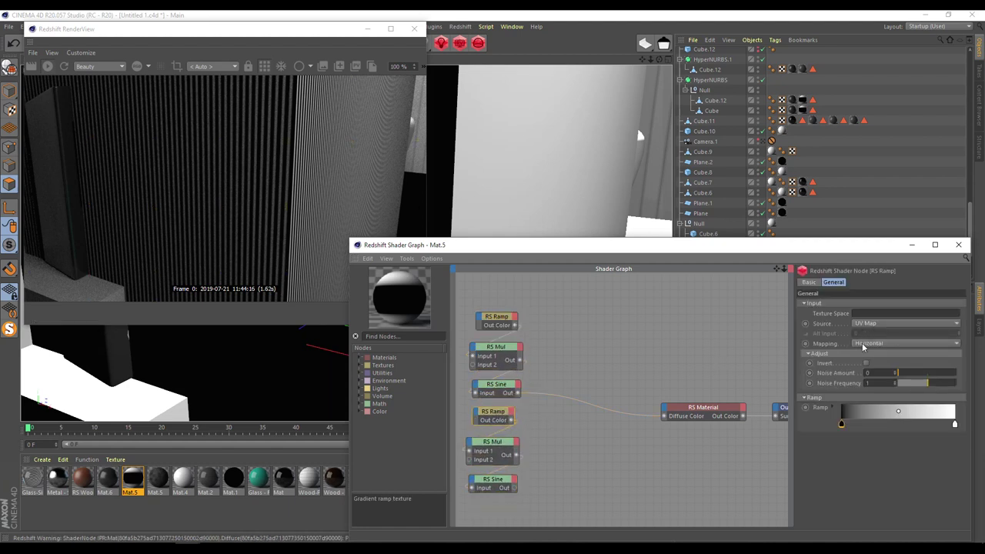
left_click(864, 347)
left_click(867, 355)
- Add an RS Color Composite node and connect the first stripe chain to its Base Color
left_click(359, 412)
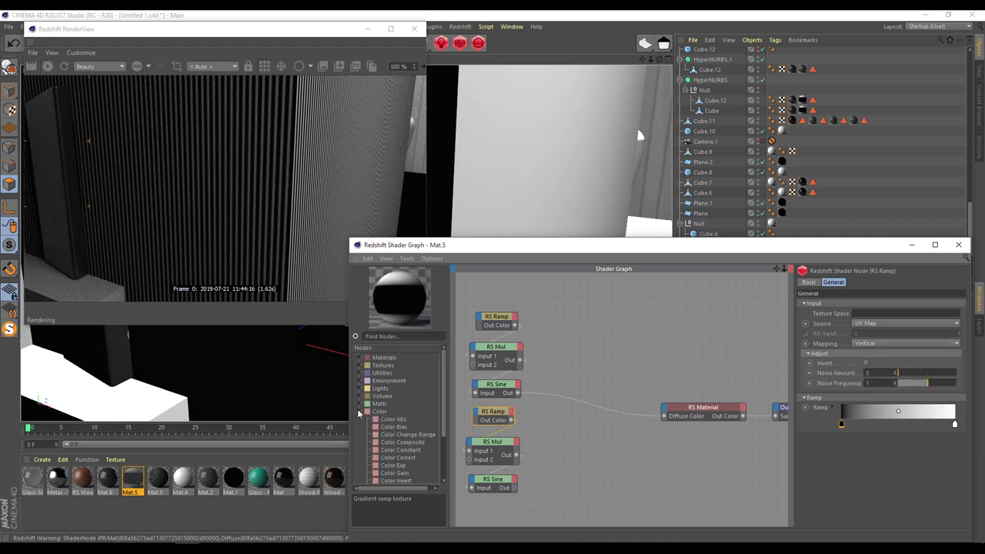
scroll(423, 402, "down", 3)
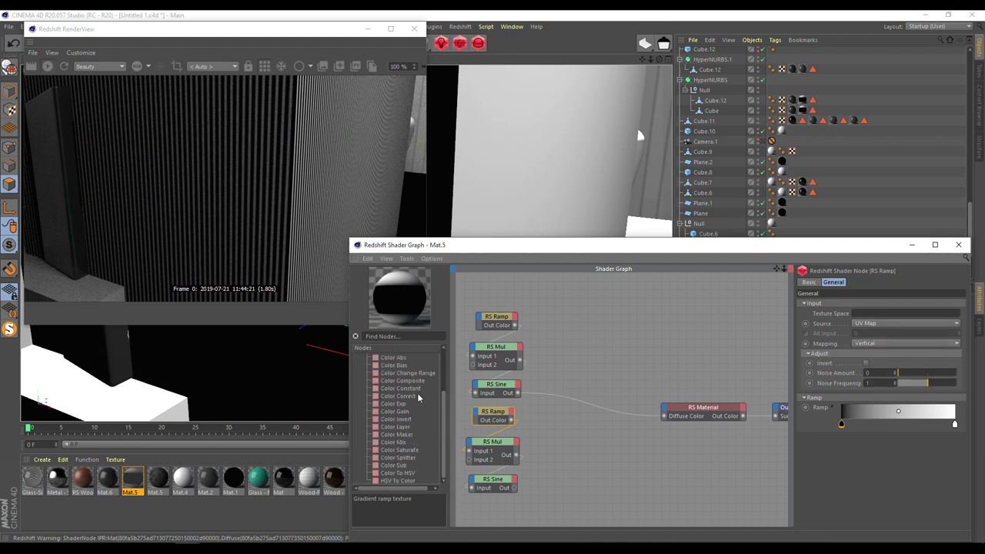
left_click_drag(407, 381, 568, 368)
left_click_drag(517, 392, 529, 372)
left_click(913, 332)
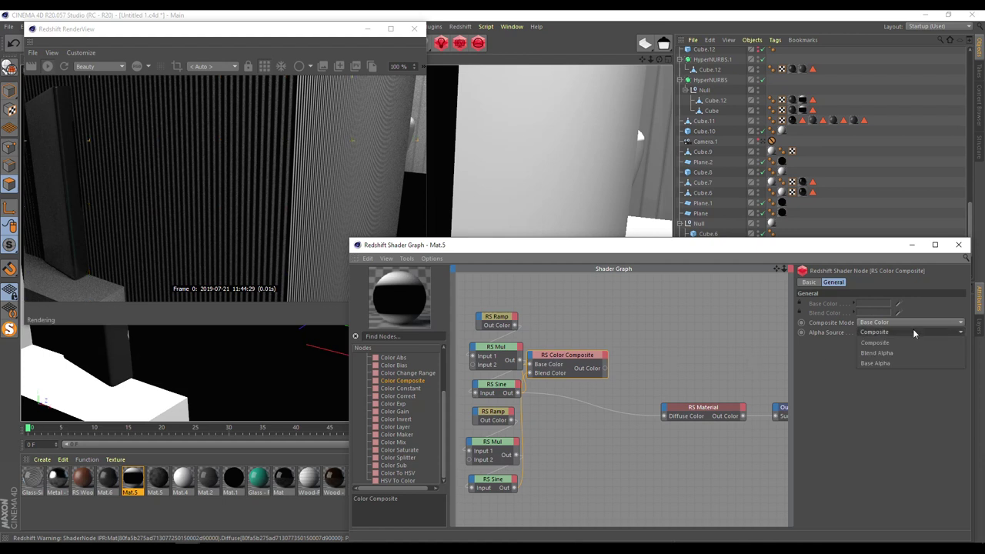
- Set the Composite Mode to Average and wire its output into RS Material's Diffuse Color
left_click(893, 324)
left_click(892, 324)
left_click(888, 348)
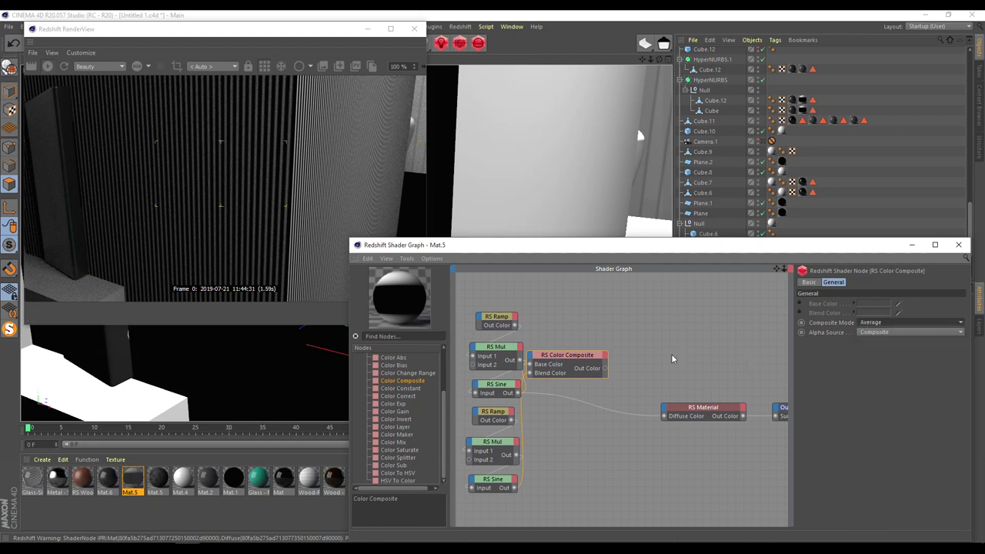
left_click_drag(605, 369, 665, 417)
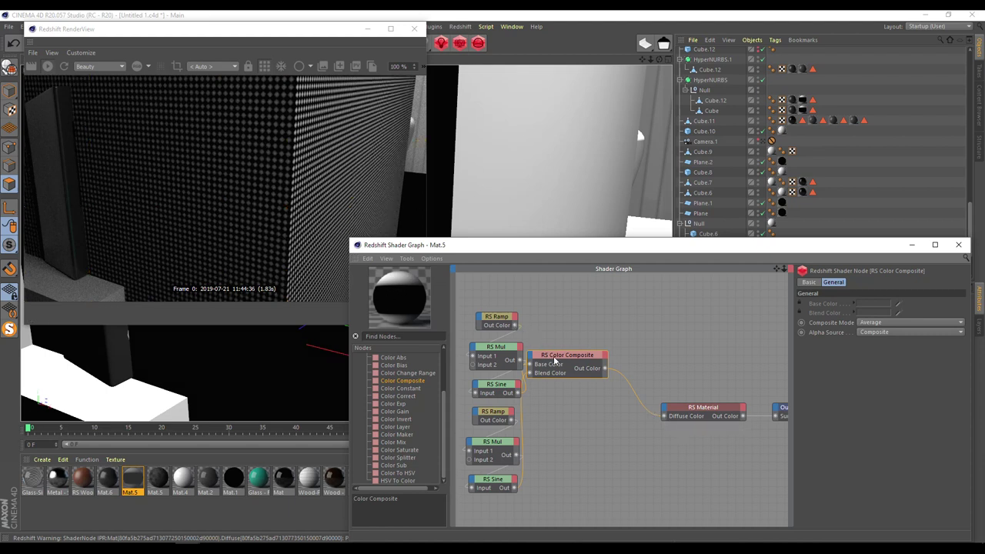
- Tidy the graph by repositioning the Color Composite and RS Material nodes
left_click_drag(553, 358, 580, 400)
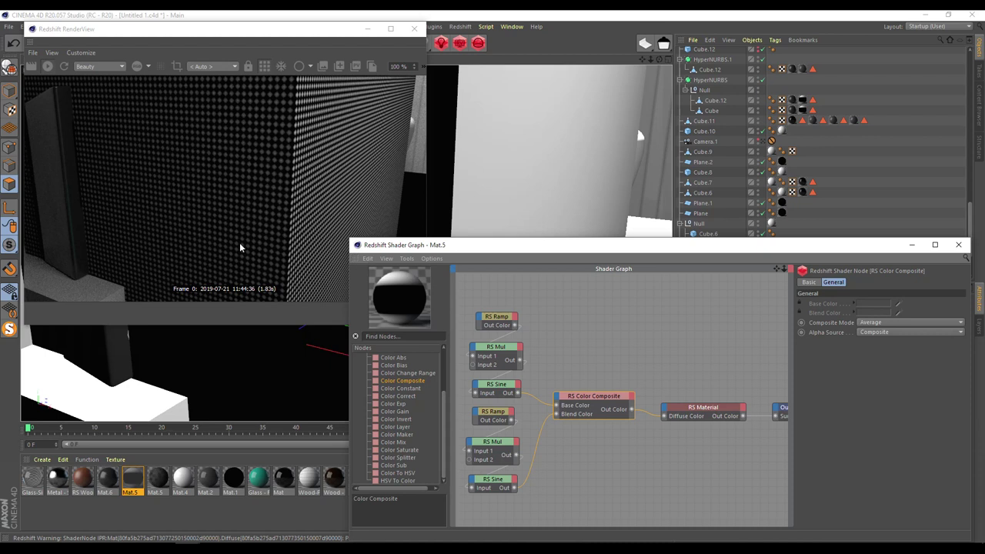
left_click(493, 322)
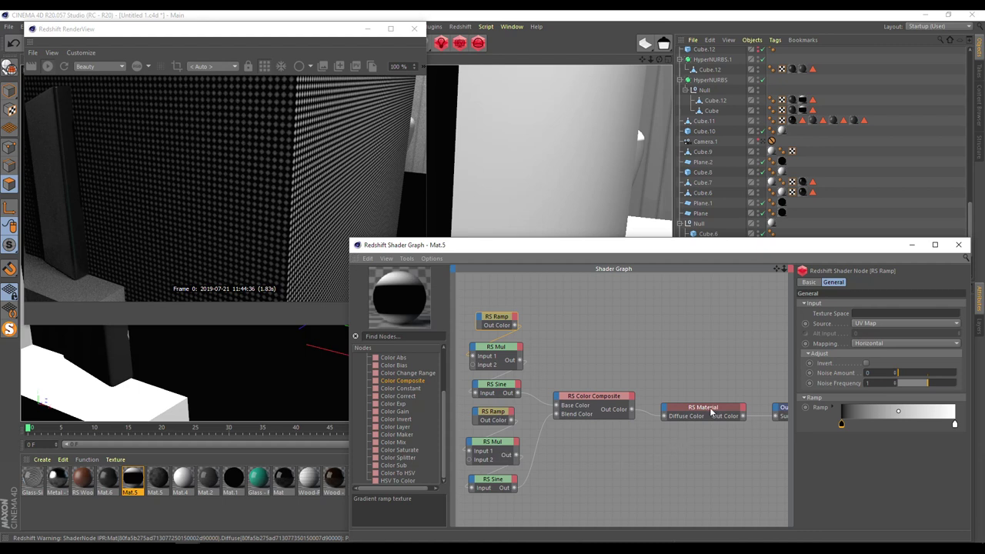
left_click_drag(712, 412, 709, 391)
left_click_drag(596, 397, 578, 346)
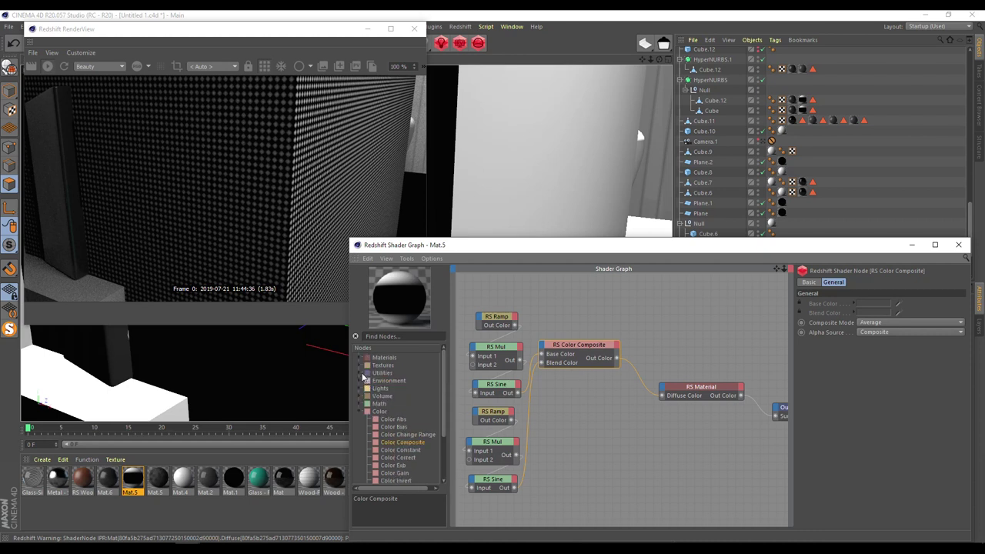
left_click(363, 377)
left_click(368, 397)
- Add an RS Bump Map fed by the composite into RS Material's Bump Input at Height Scale -1
left_click_drag(403, 410, 605, 428)
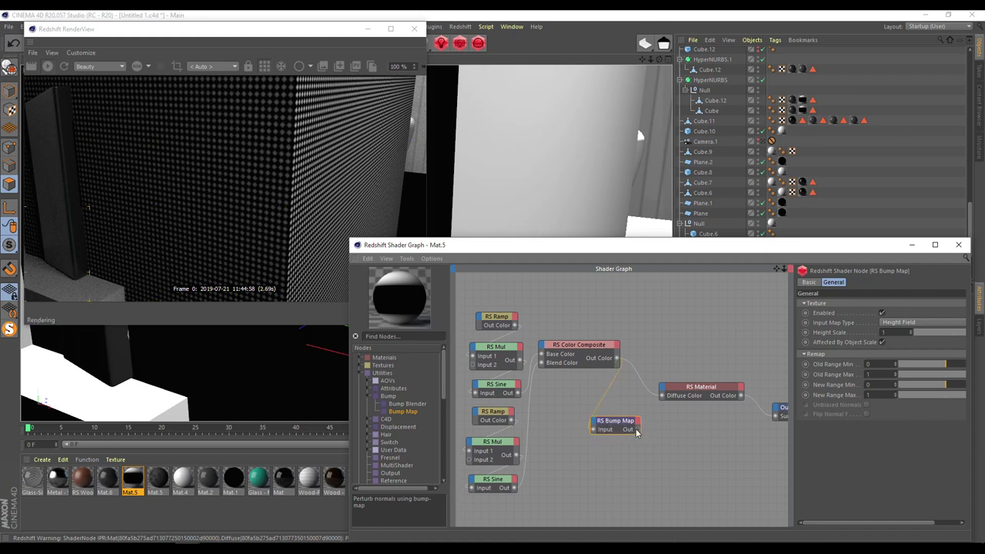
left_click_drag(653, 392, 663, 392)
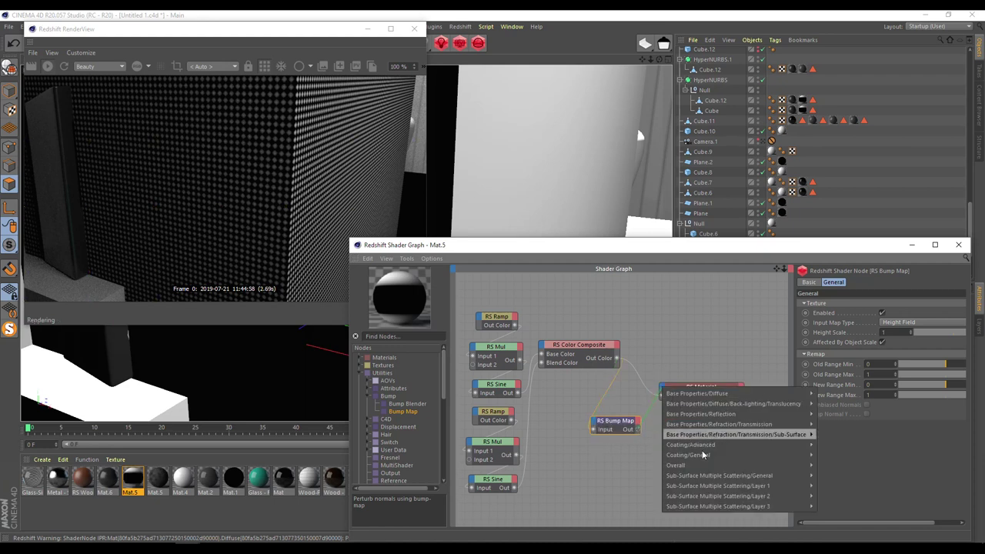
mouse_move(697, 465)
left_click(837, 481)
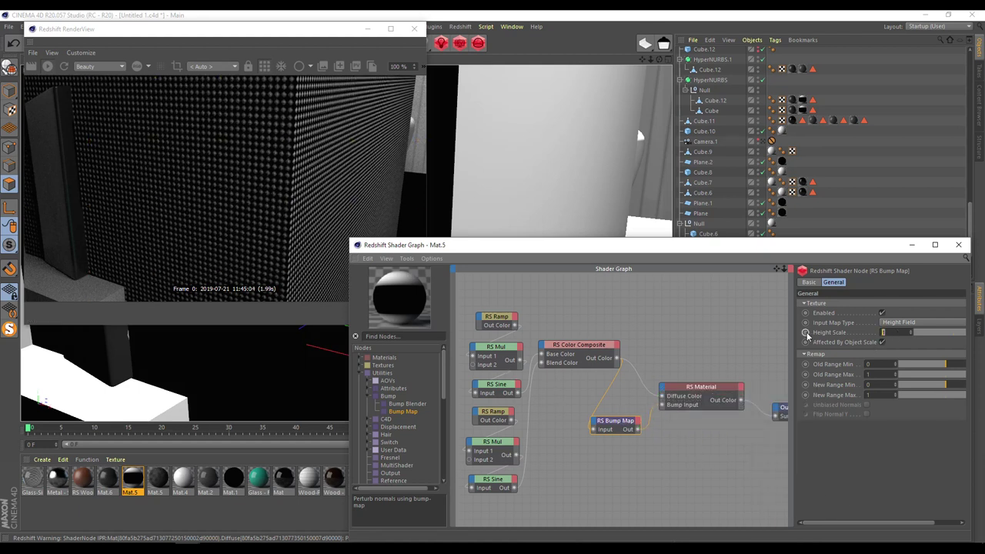
key("Return")
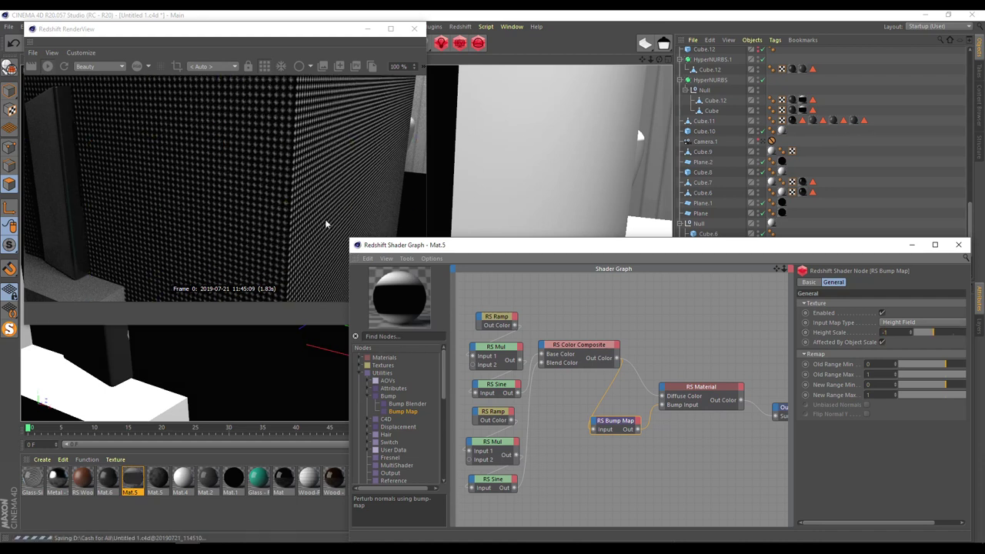
left_click_drag(609, 424, 594, 407)
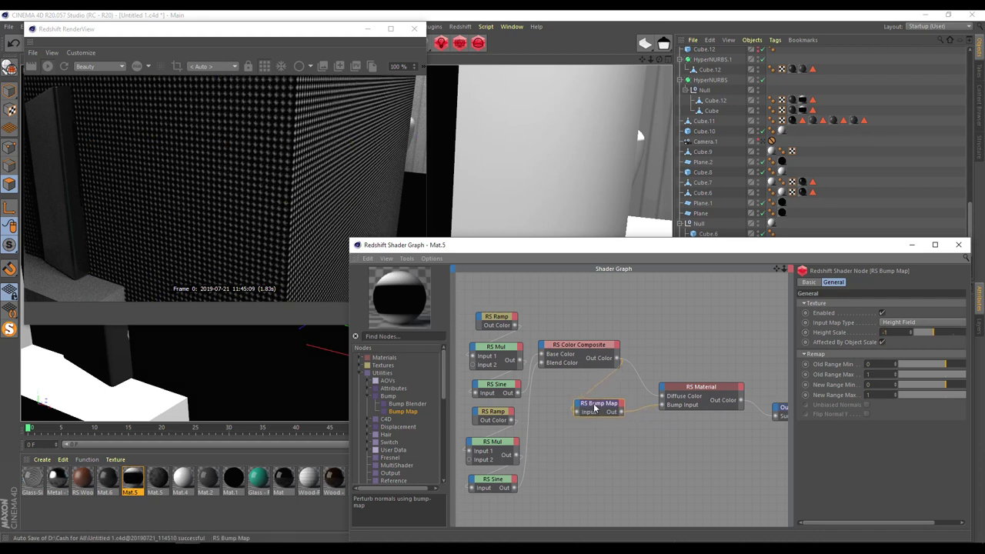
left_click(701, 391)
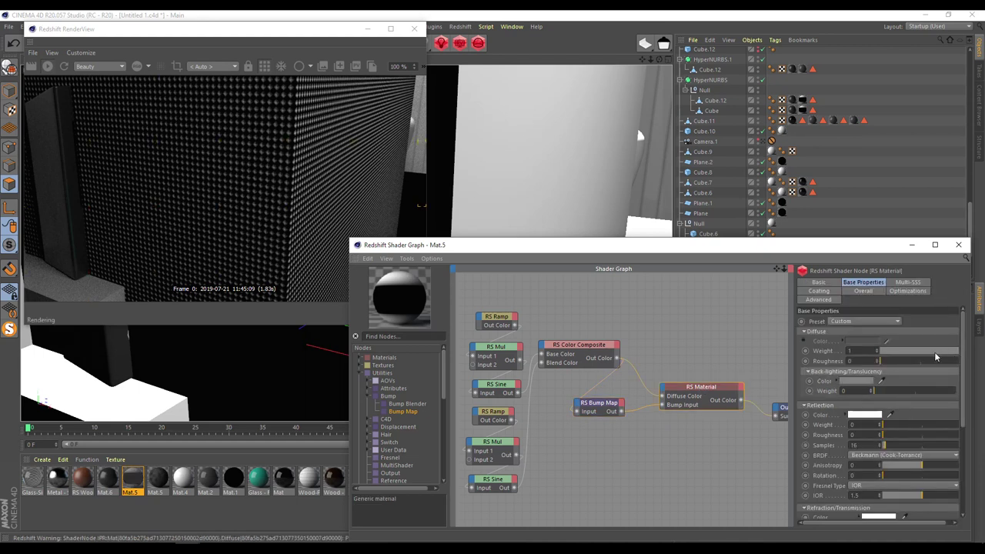
- Set Mat.5's Diffuse Weight to 0 and its reflection Fresnel type to Metalness
left_click_drag(934, 352, 877, 352)
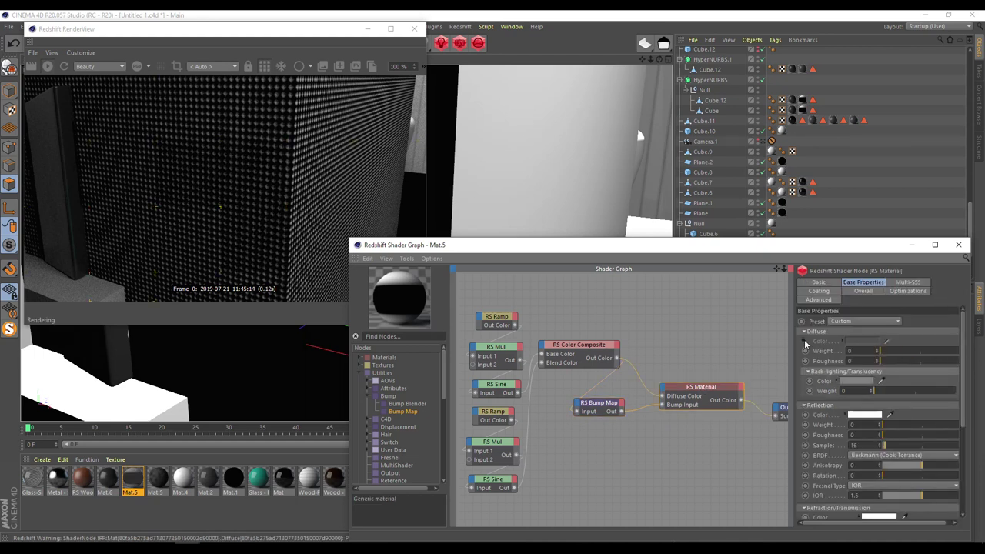
left_click(874, 485)
left_click(879, 501)
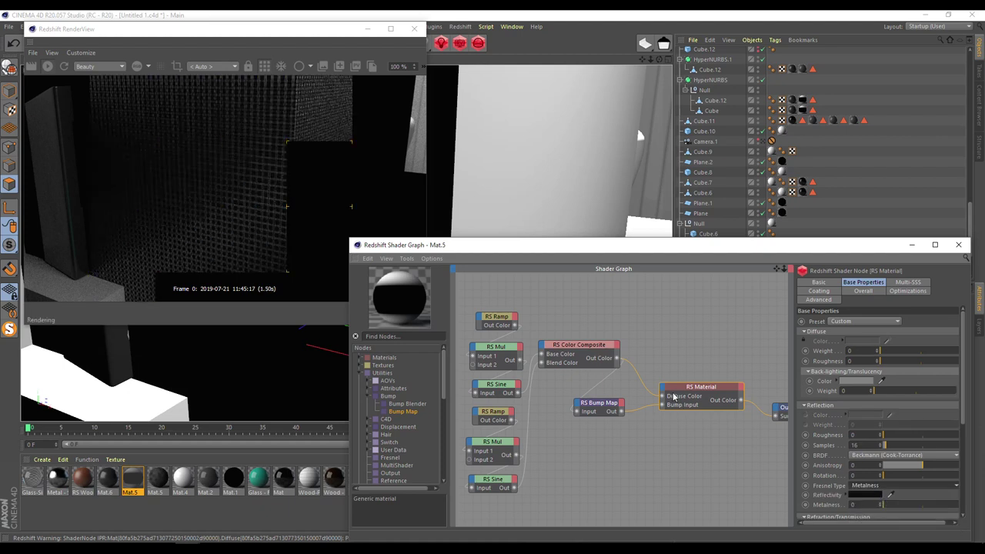
left_click(667, 337)
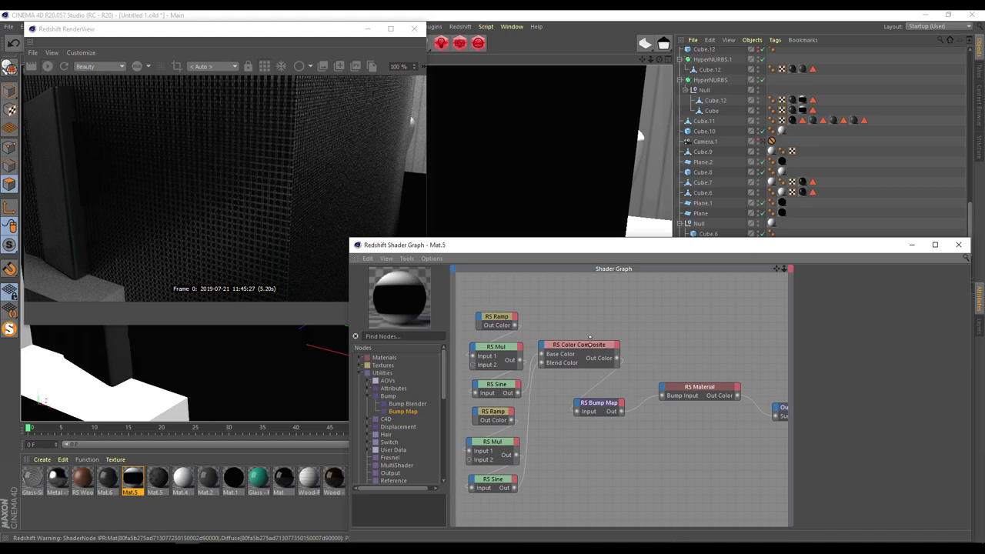
- Set Reflection Roughness to 0.1 and close the shader graph window
left_click_drag(612, 405, 628, 396)
left_click(713, 395)
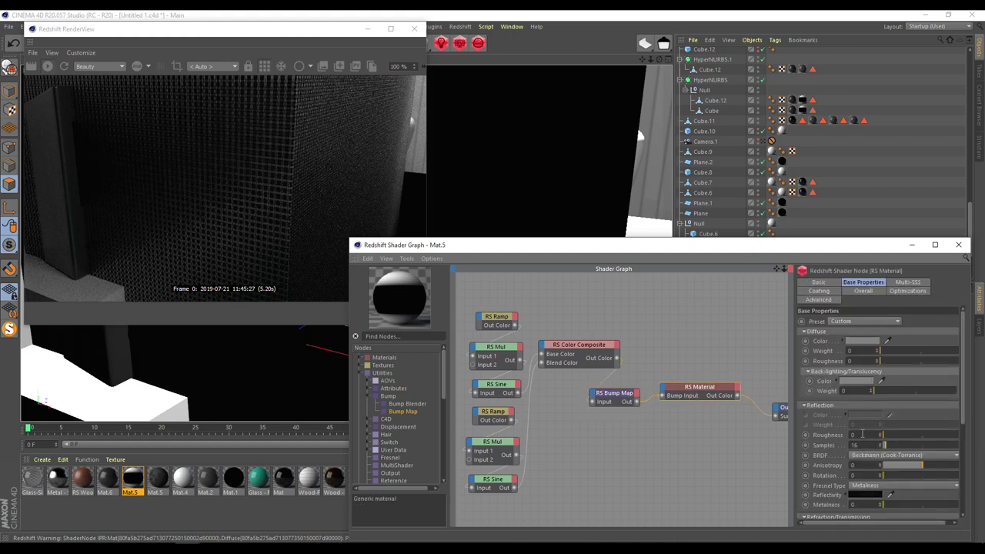
type(".1")
key("Return")
left_click(960, 244)
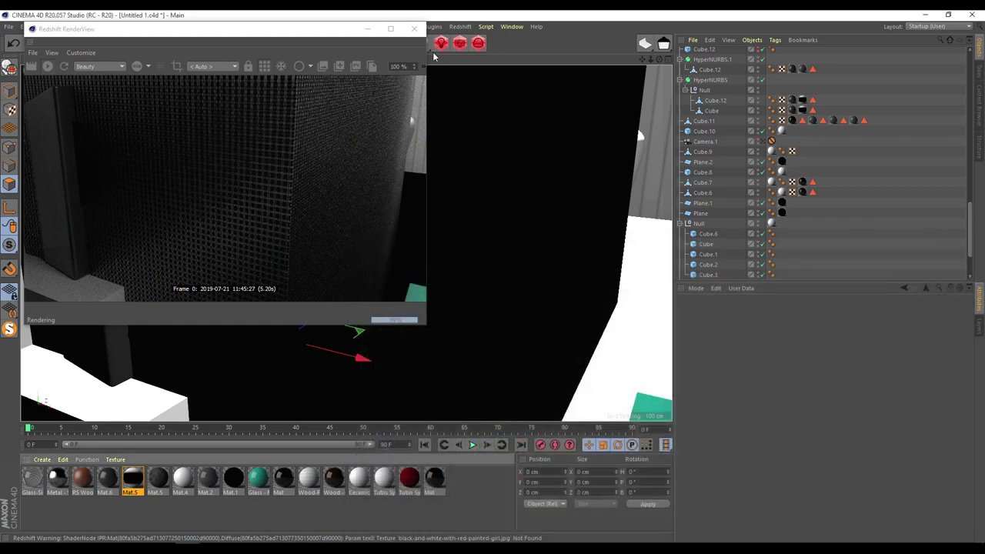
- Close the render view and delete the Cube.21 object
scroll(725, 168, "up", 8)
scroll(725, 168, "up", 3)
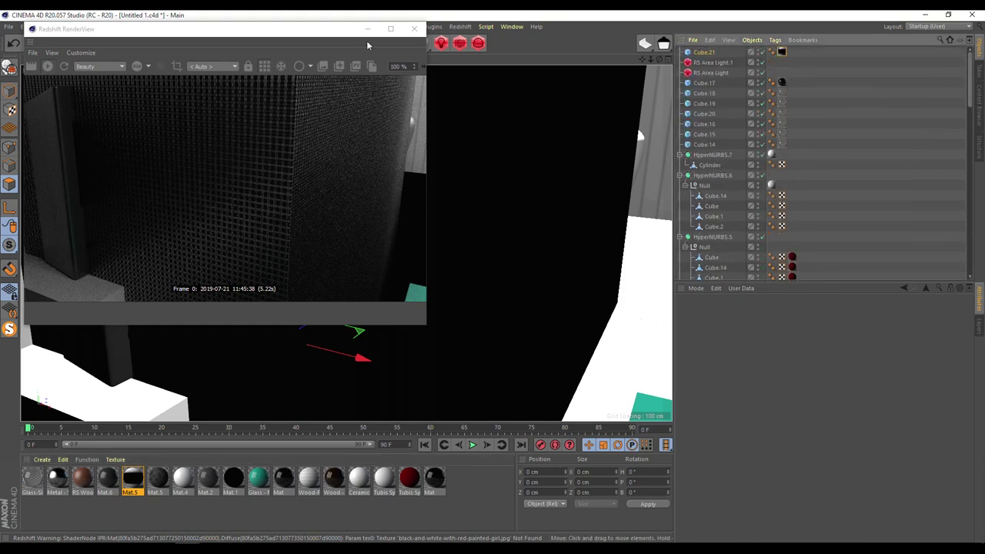
left_click(414, 29)
left_click(724, 52)
key("Delete")
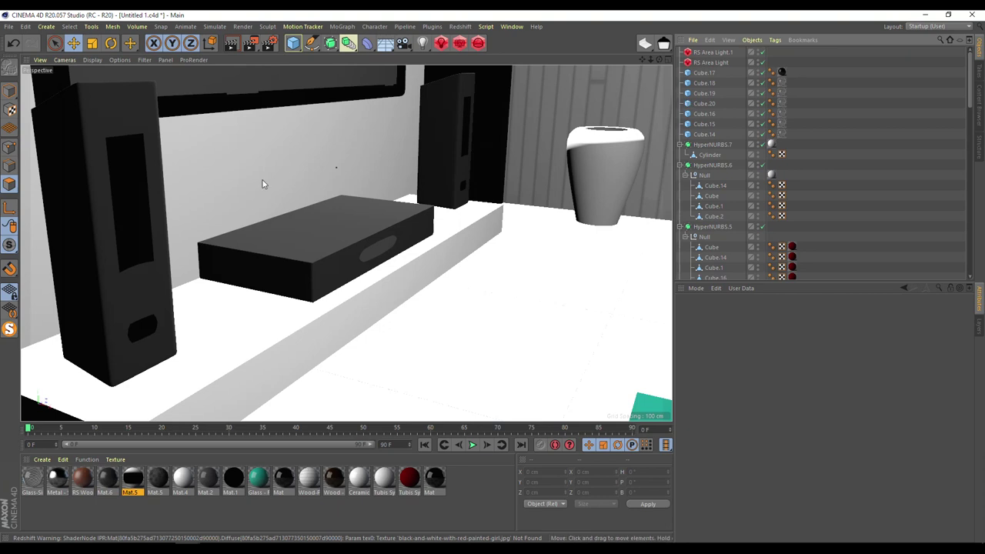
- Select the left speaker, then select every object that uses Mat.6
left_click(137, 186)
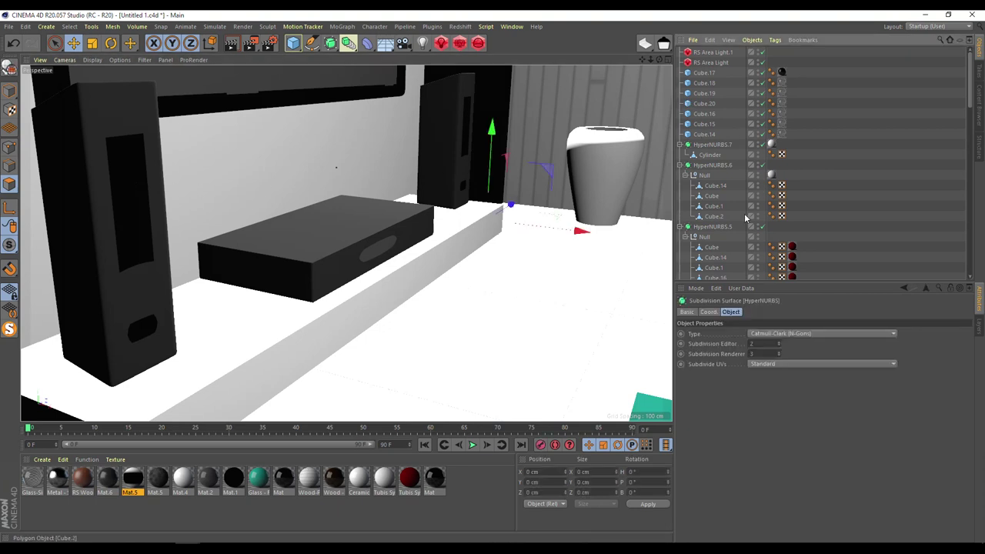
left_click(107, 478)
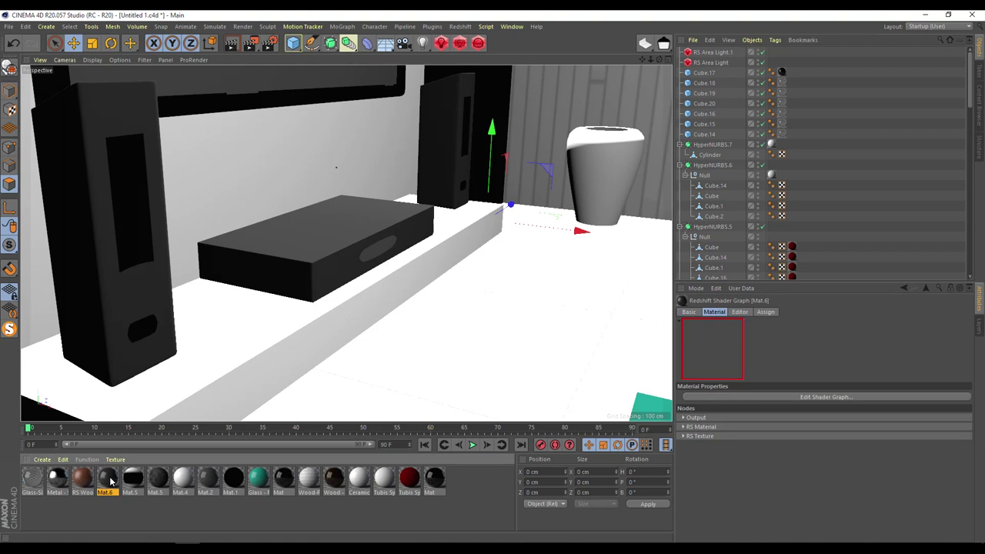
right_click(110, 481)
left_click(151, 397)
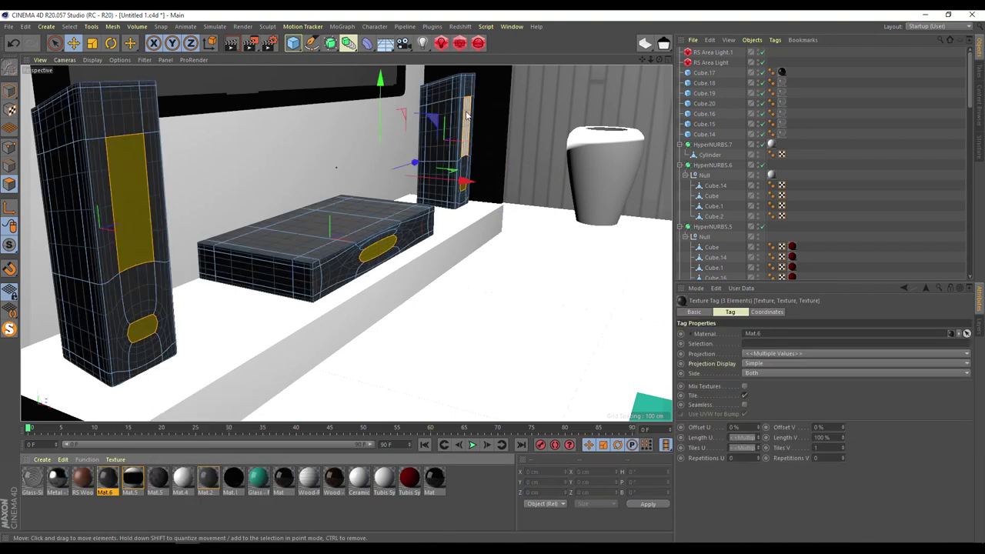
scroll(799, 199, "down", 5)
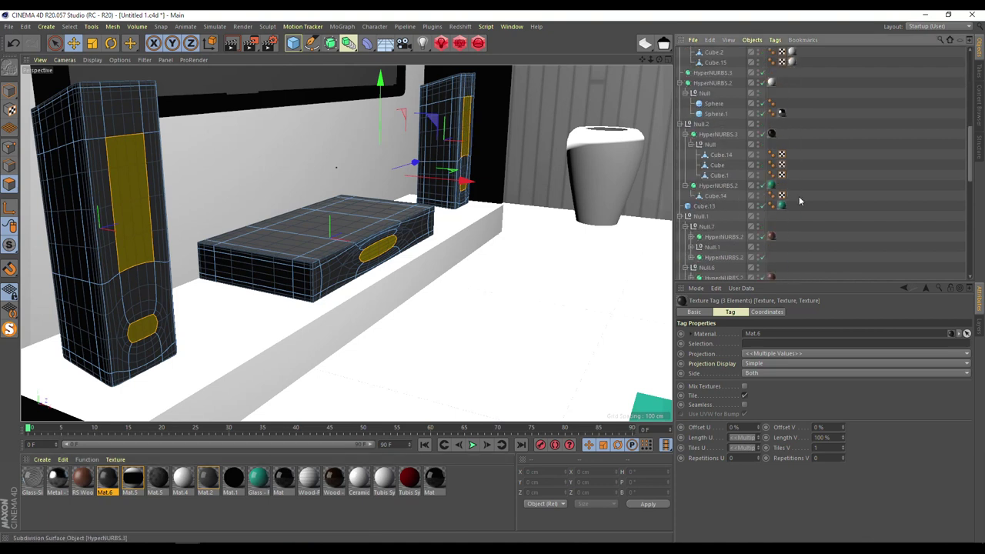
scroll(799, 196, "down", 5)
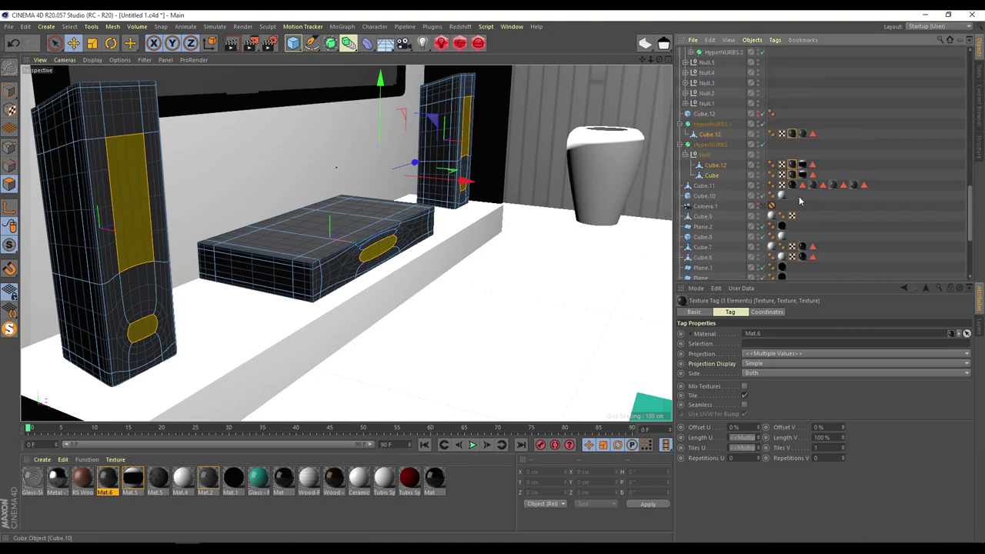
- Drag the material onto Cube.12's texture tag and start an interactive Redshift render
left_click(802, 135)
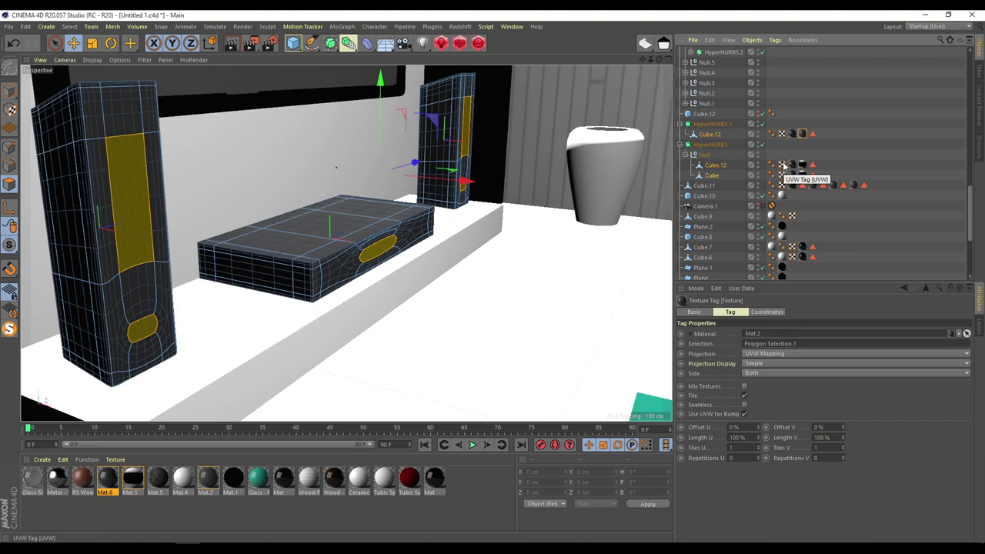
left_click_drag(157, 475, 803, 134)
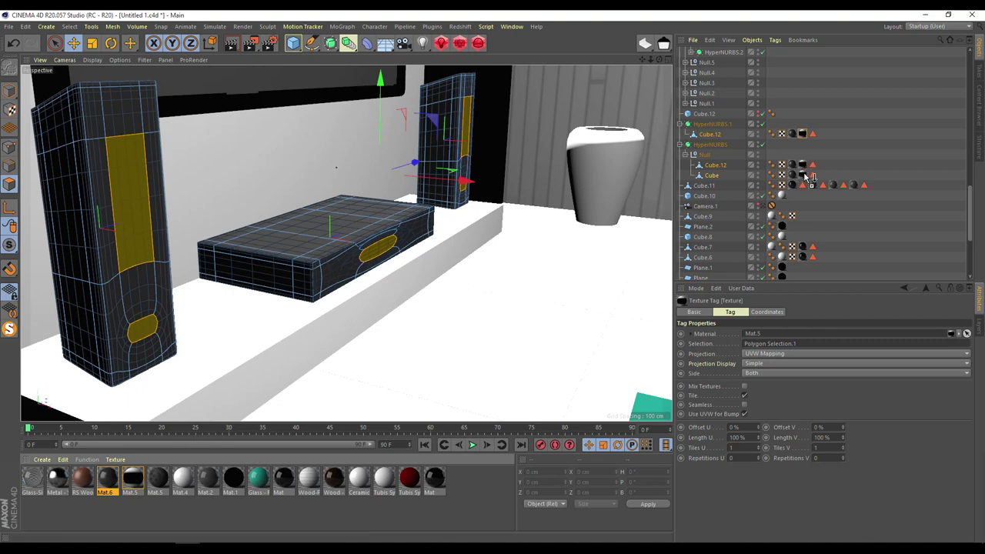
left_click(460, 43)
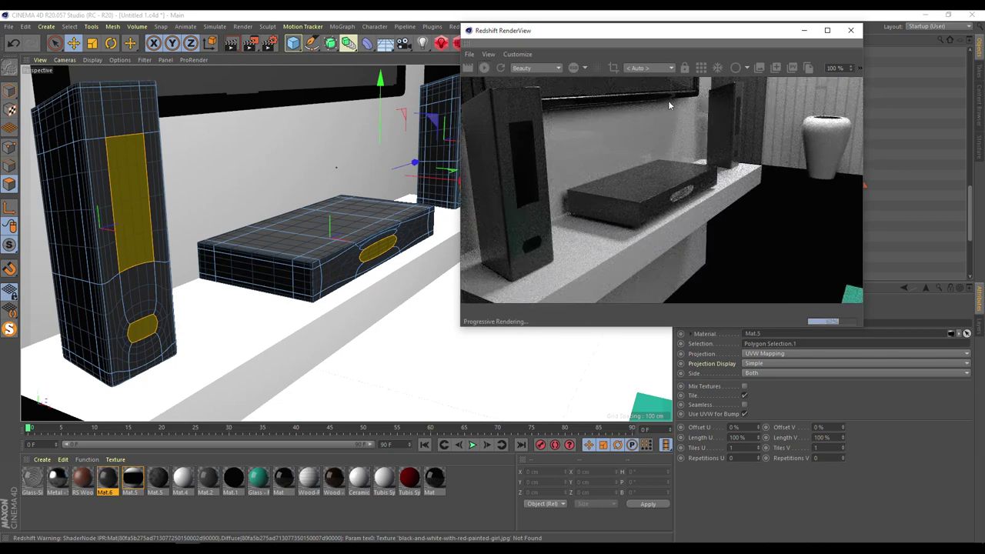
- Apply Mat.5 to the yellow panel selections on both speakers and re-render
left_click(708, 68)
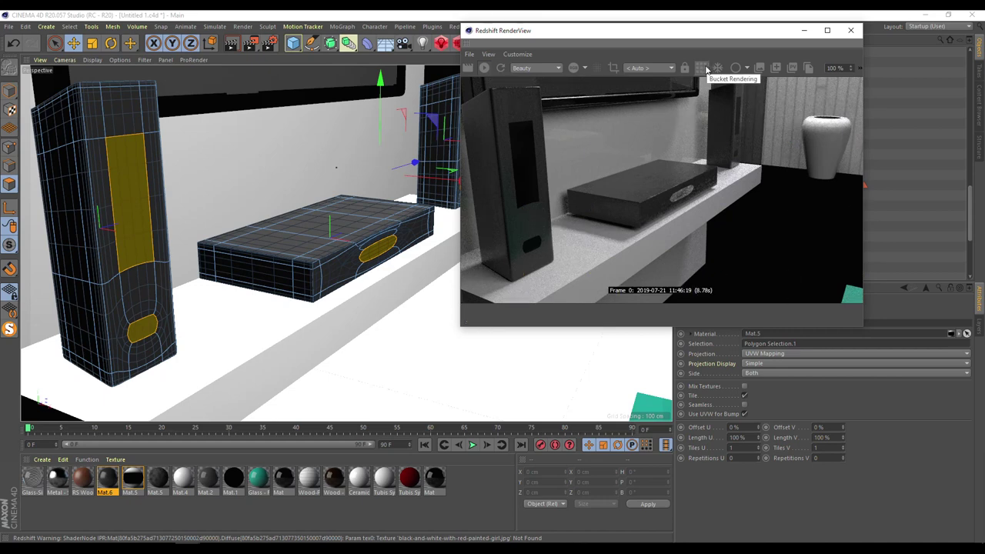
left_click_drag(681, 34, 434, 152)
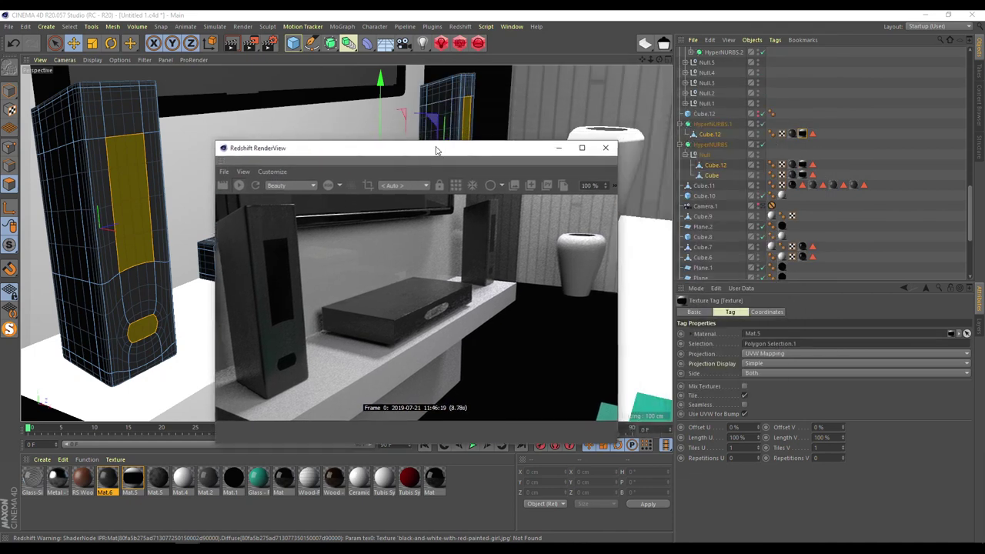
left_click(604, 148)
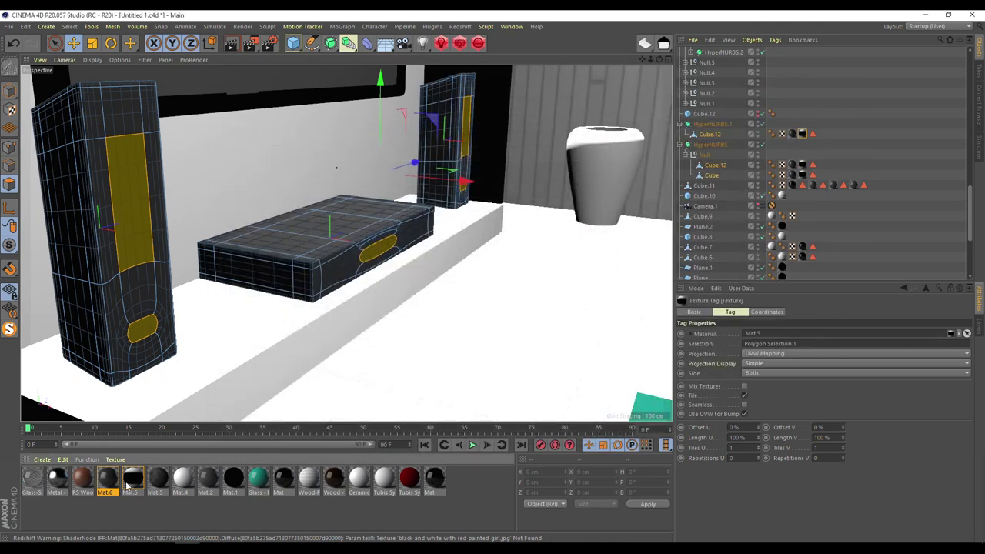
left_click_drag(133, 481, 126, 217)
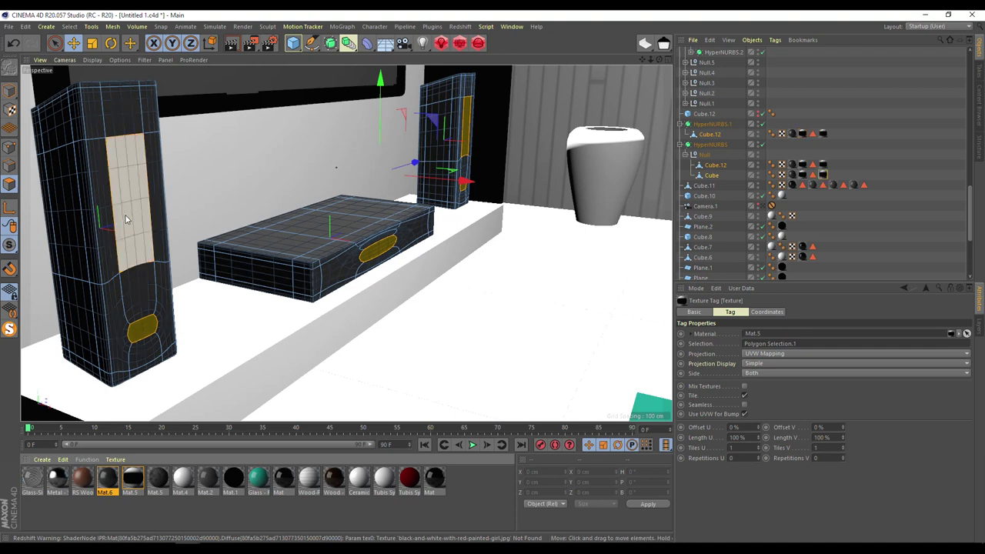
left_click_drag(139, 456, 146, 336)
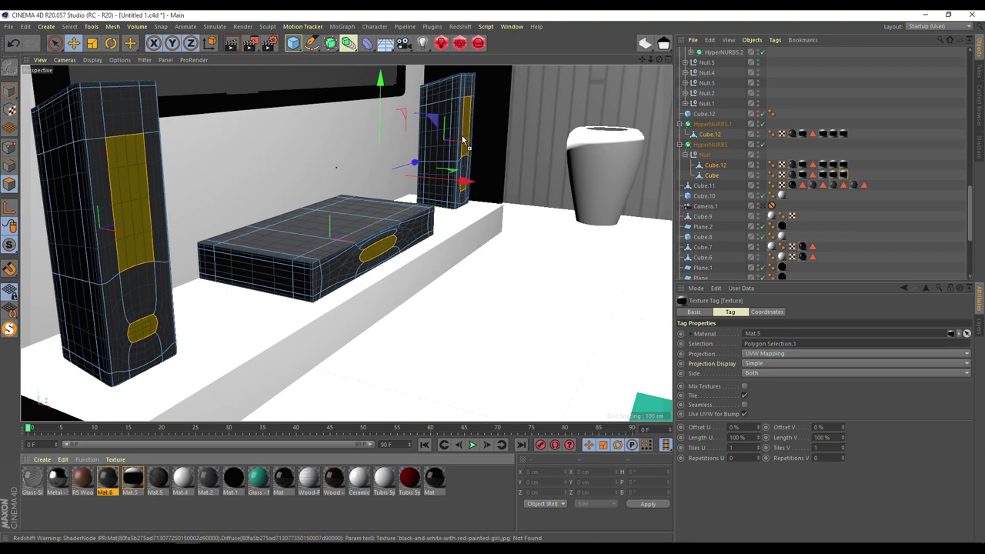
left_click_drag(467, 141, 468, 142)
left_click_drag(132, 481, 463, 189)
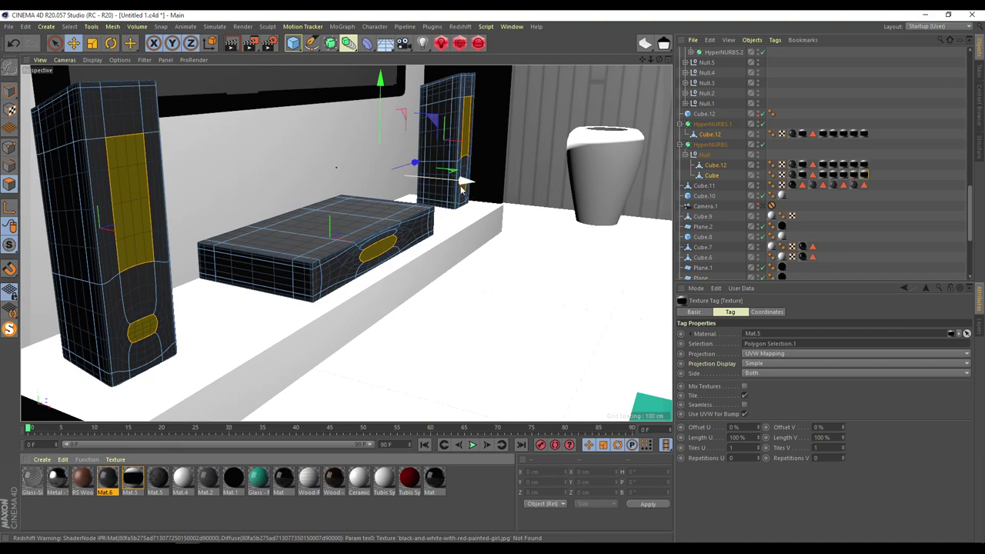
left_click(462, 43)
left_click(490, 74)
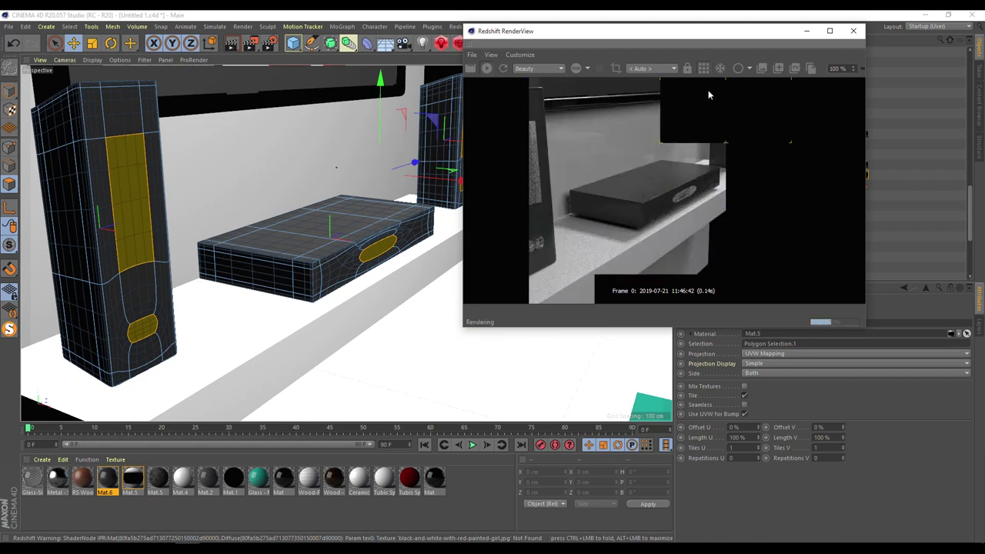
- Delete the duplicate Mat.5 texture tags on the speakers
left_click_drag(657, 40, 424, 76)
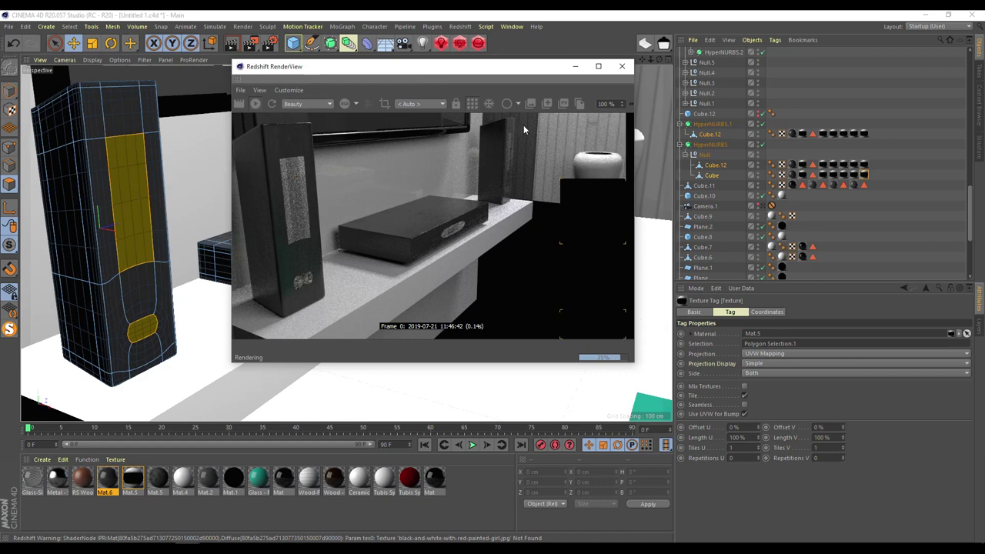
left_click(802, 134)
left_click(802, 164, "ctrl")
left_click(802, 175, "ctrl")
left_click_drag(803, 177, 848, 173)
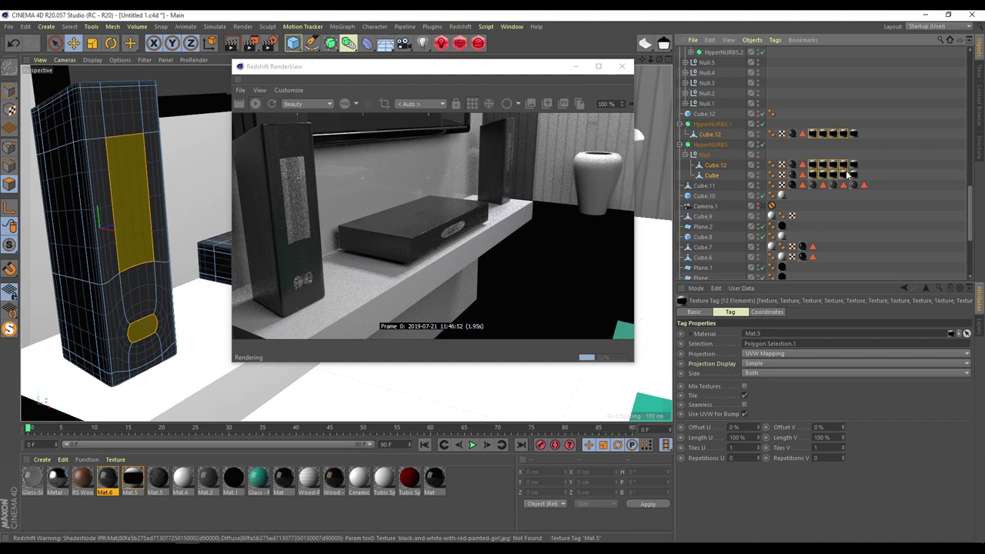
key("Delete")
- Set the three speakers' Mat.5 texture tags to Cubic projection
left_click(813, 135)
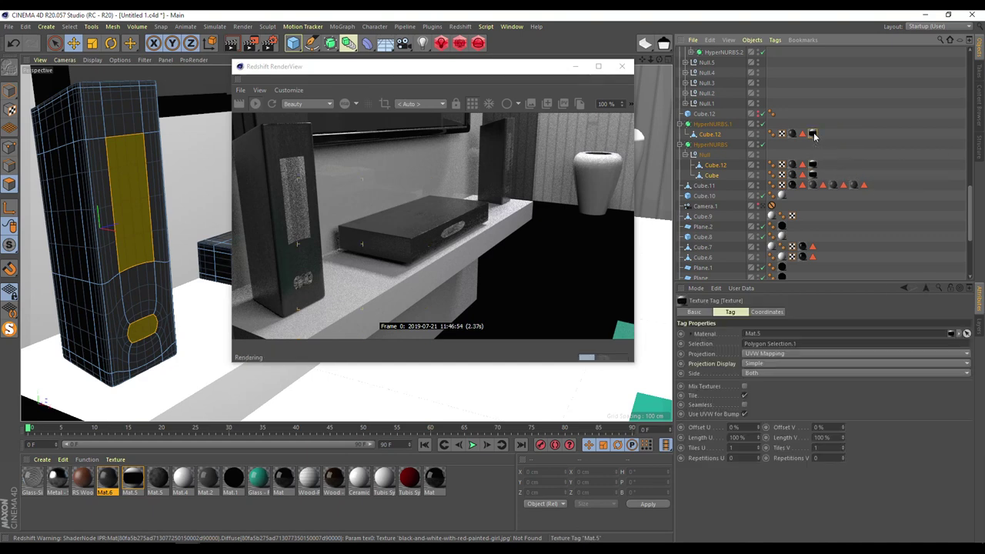
left_click(812, 164, "ctrl")
left_click(813, 175, "ctrl")
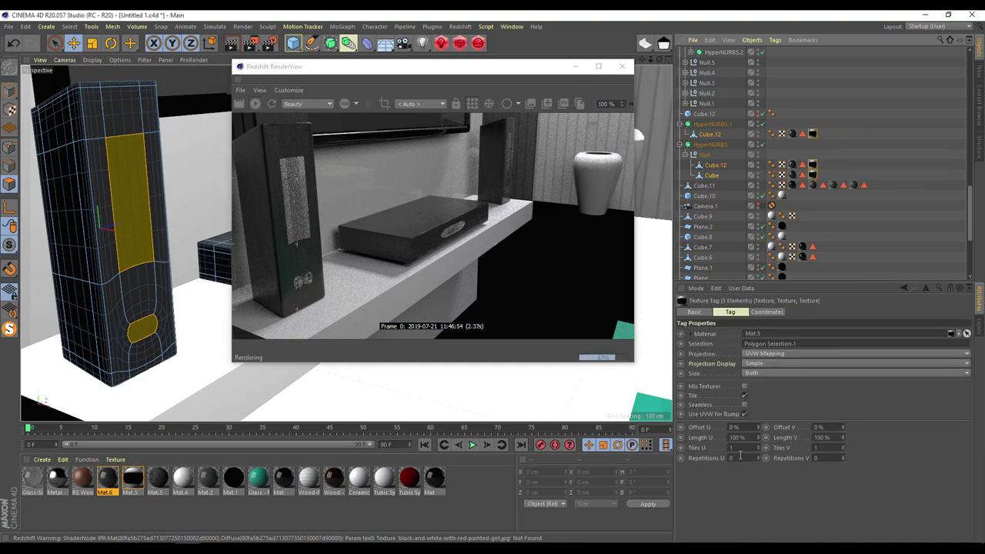
left_click(764, 355)
left_click(763, 395)
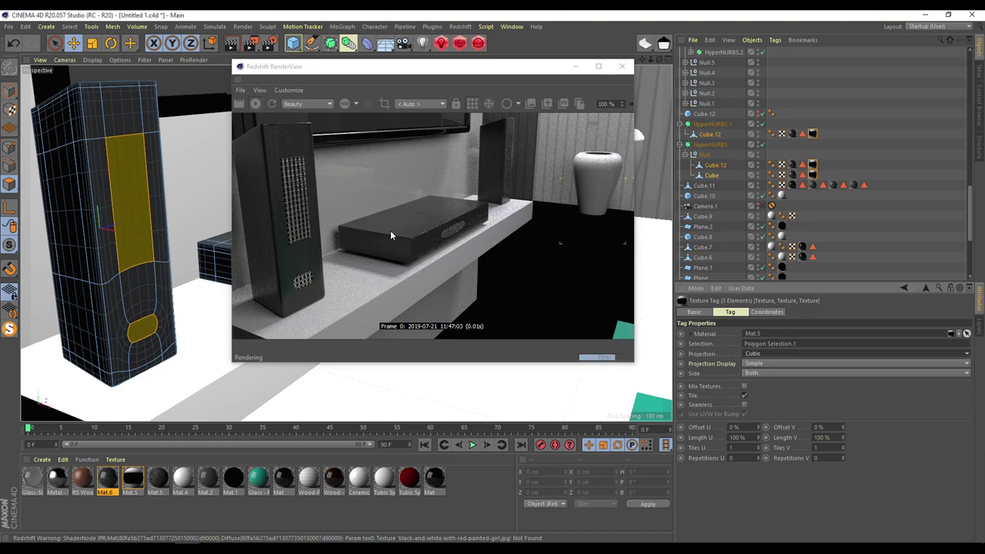
- Try Tiles U values of 4, 10 and finally 2 on the grille texture tag
left_click(744, 447)
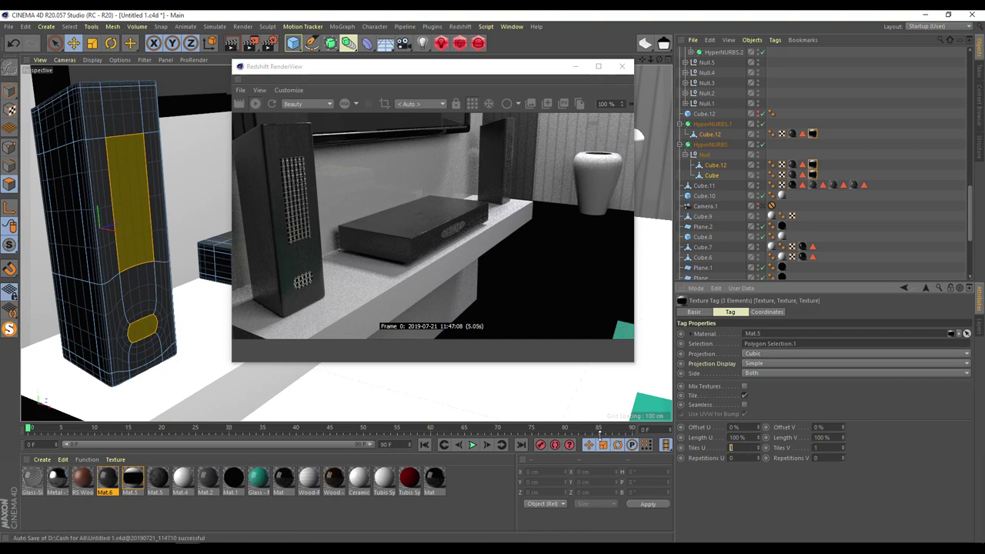
key("Return")
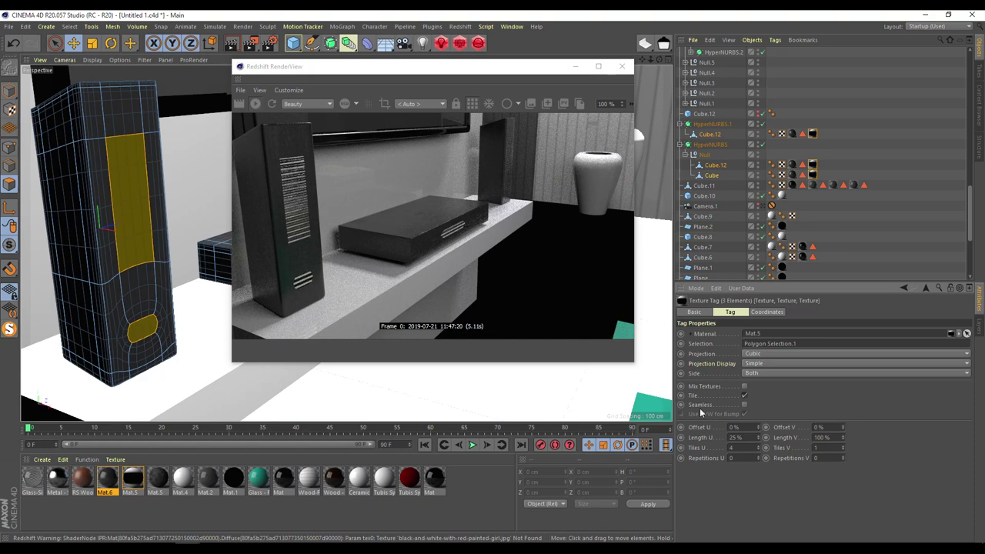
key("Return")
type("2")
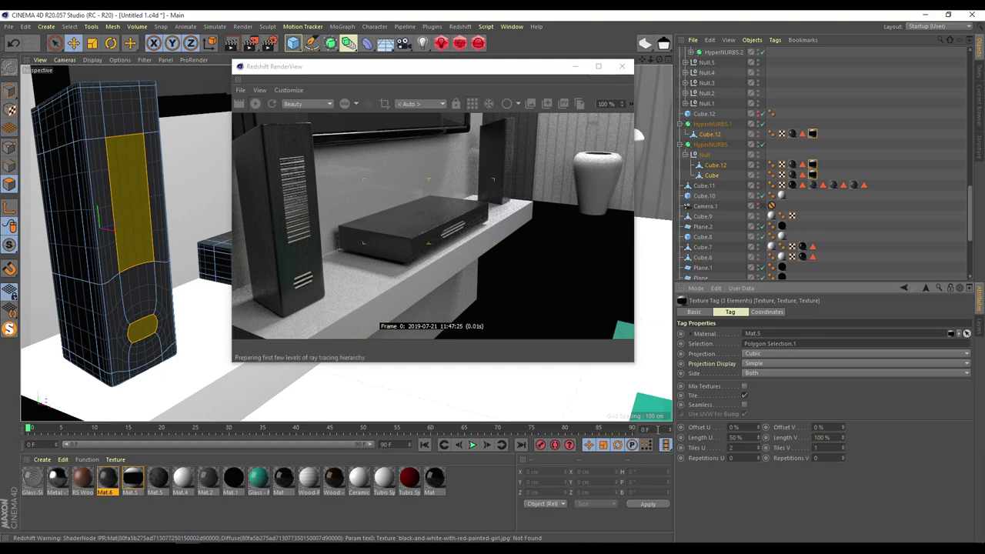
key("Return")
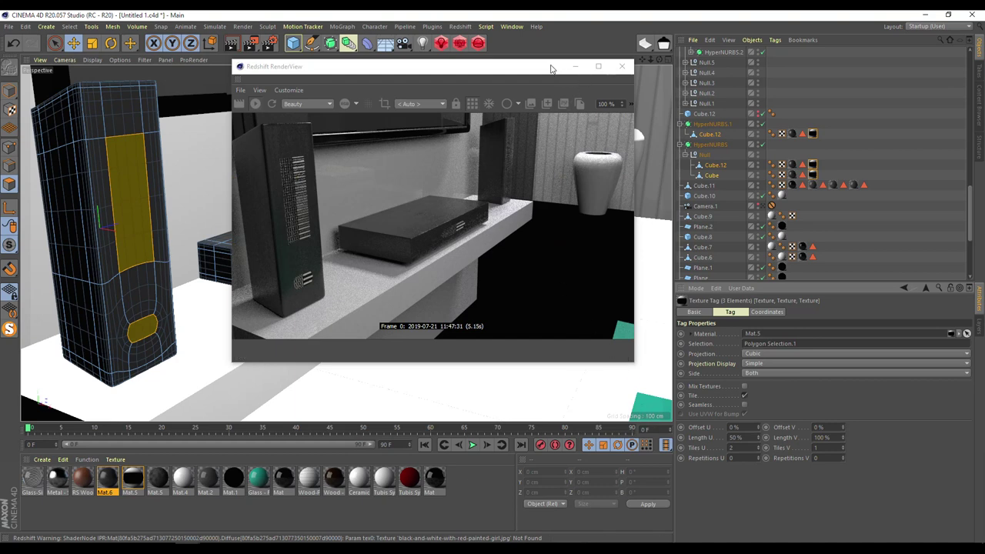
left_click_drag(431, 67, 369, 117)
left_click_drag(658, 59, 662, 62)
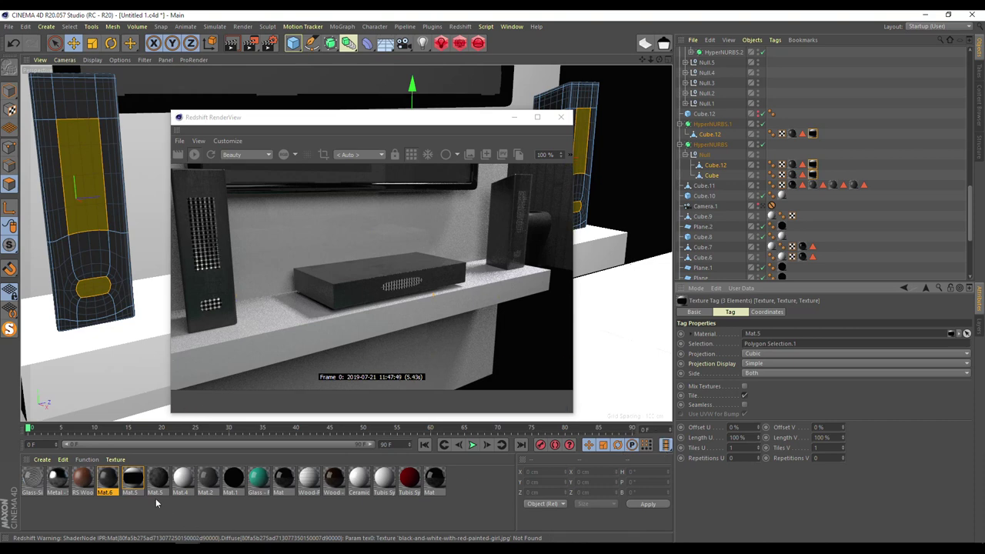
- Open Mat.5's Redshift shader graph from the material editor
double_click(131, 479)
left_click_drag(346, 77, 710, 138)
left_click(690, 178)
left_click_drag(423, 31, 751, 176)
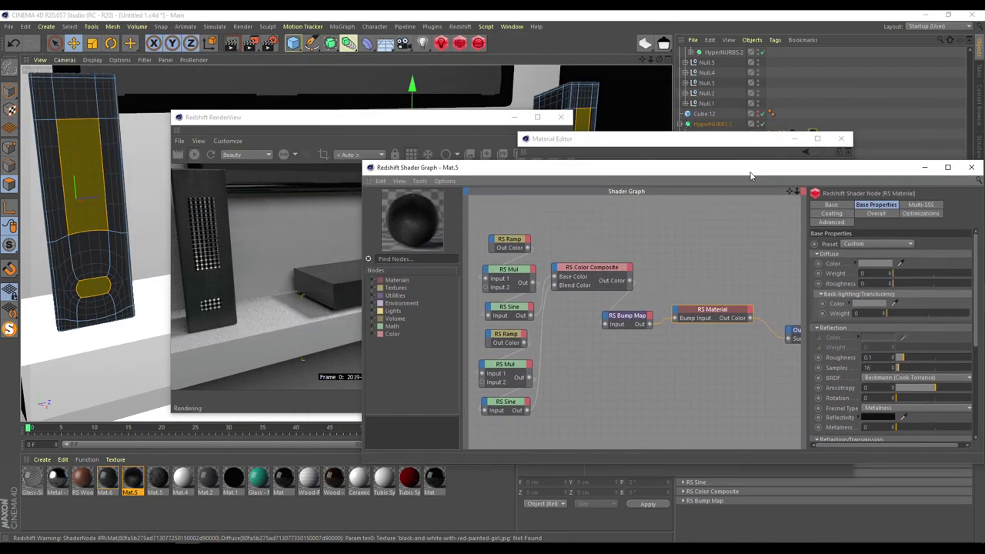
- Set Input 2 to 1000 on both the upper and lower RS Mul nodes
left_click(506, 272)
type("1000")
key("Return")
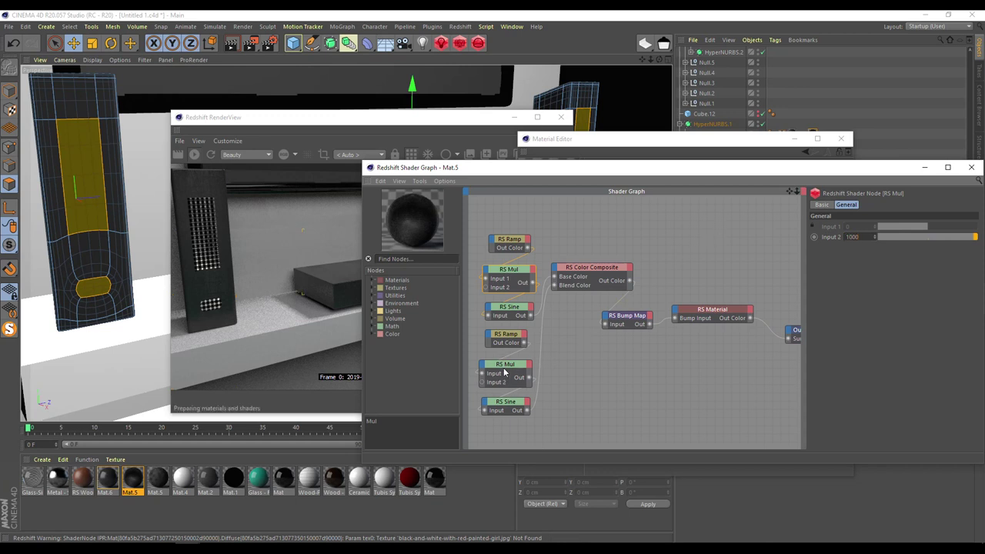
left_click(504, 372)
type("1000")
key("Return")
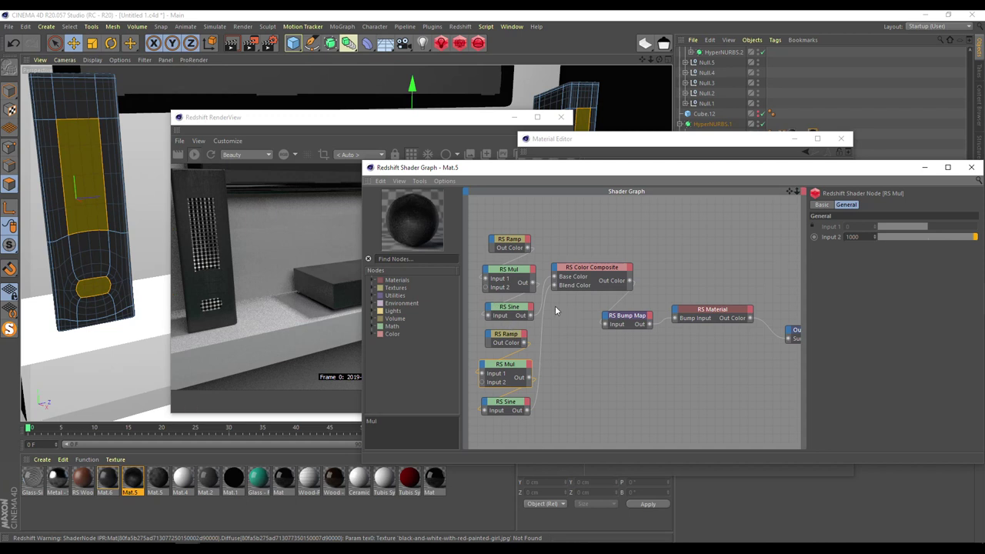
- Edit Input 2 again, lowering the upper RS Mul's value to 500
left_click(873, 237)
type("5")
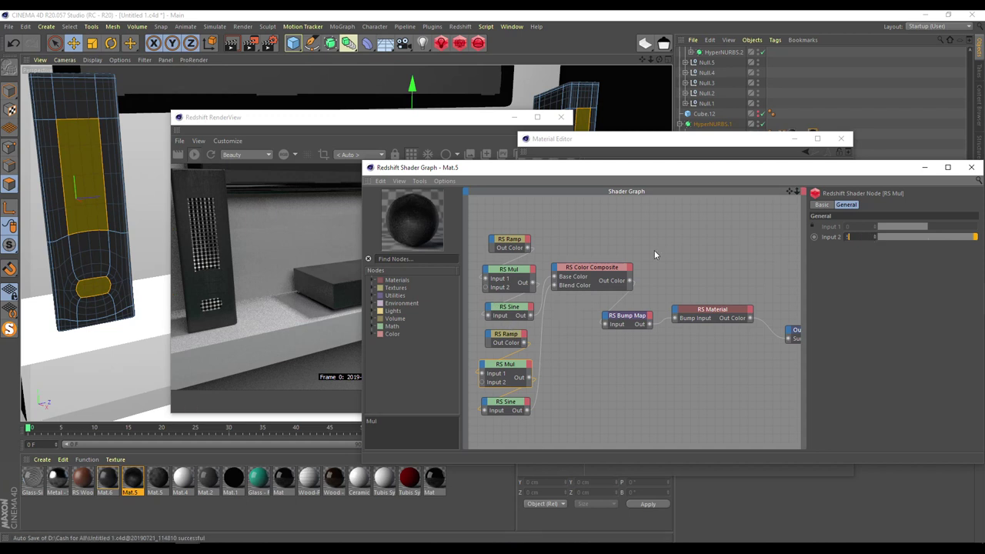
left_click(511, 281)
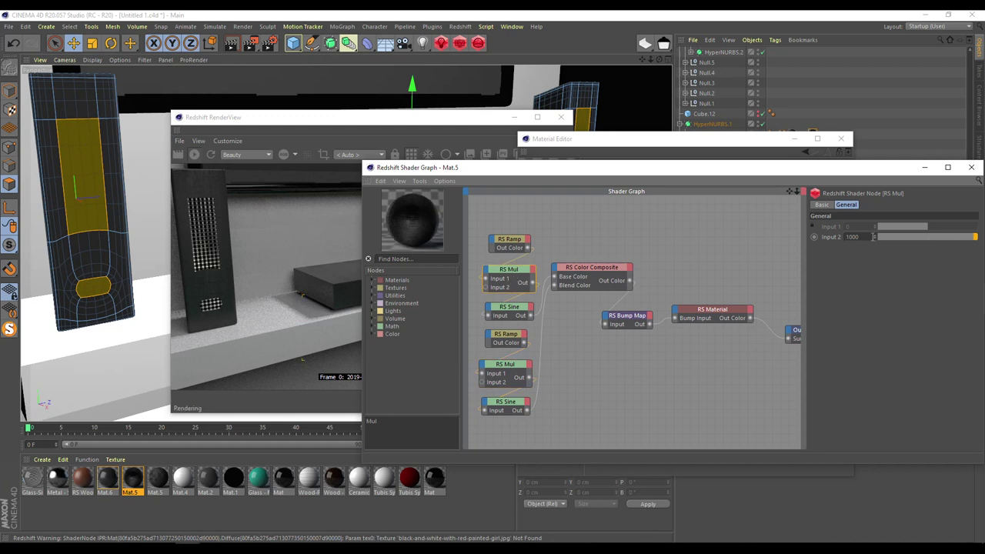
type("500")
key("Return")
- Add a Constant node from the Math category to Mat.5's shader graph
left_click_drag(789, 193, 695, 239)
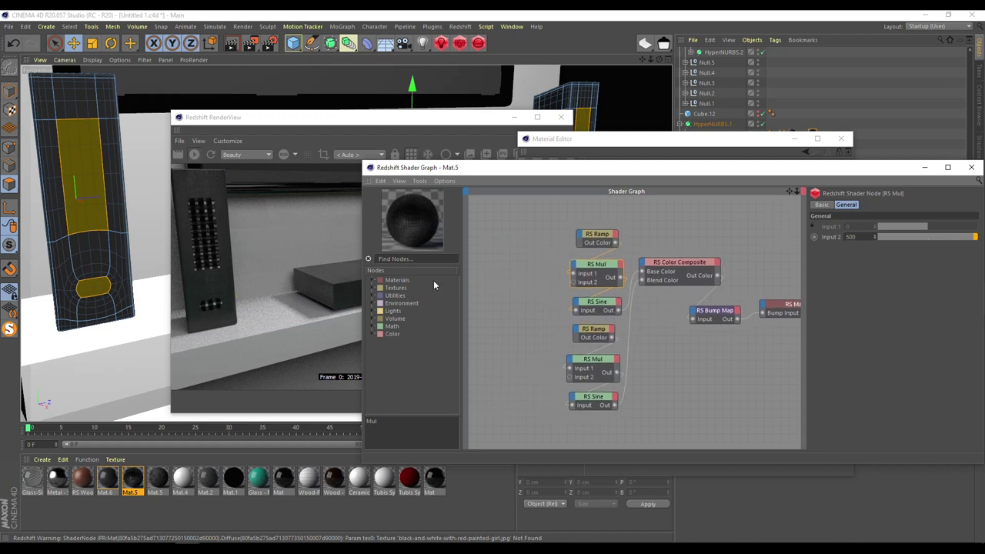
left_click(375, 327)
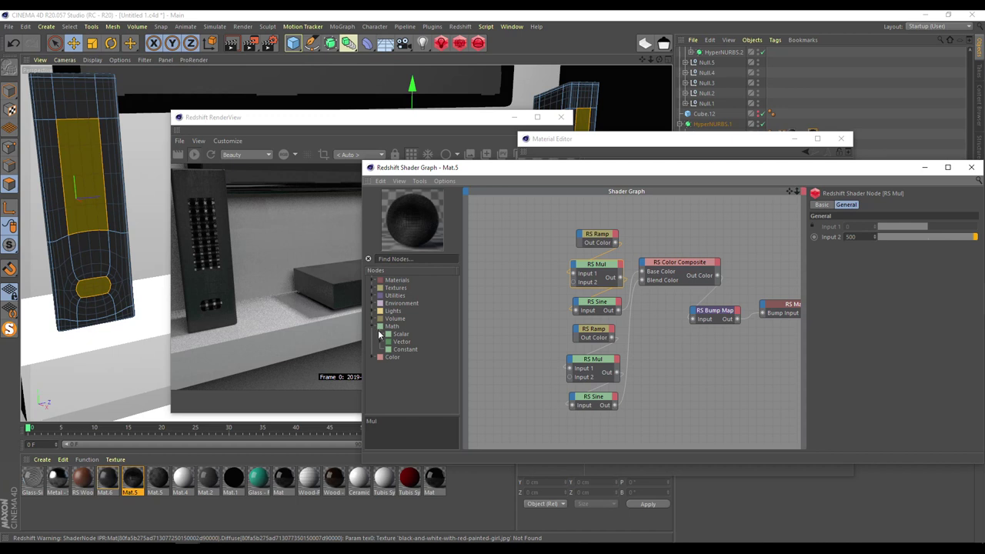
left_click(380, 334)
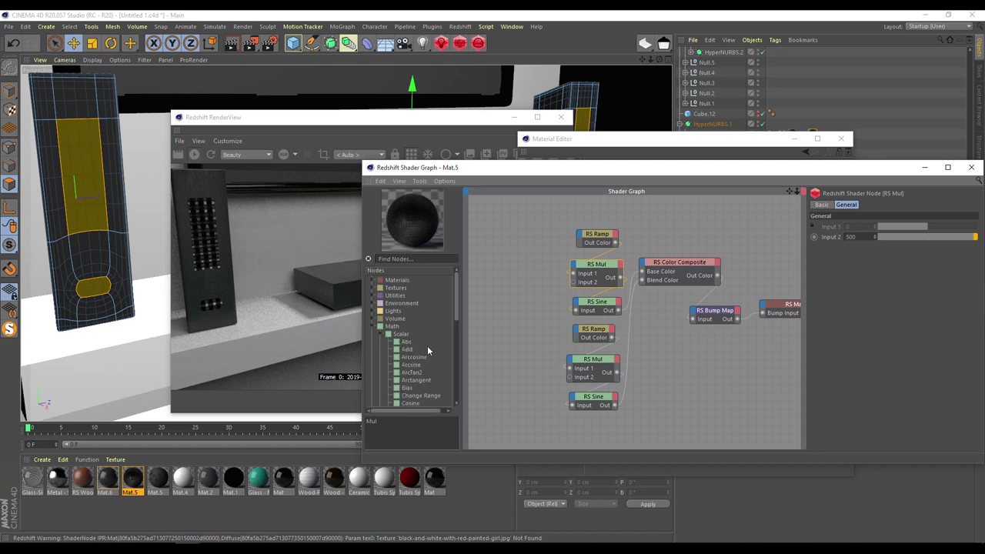
left_click(379, 336)
left_click(406, 349)
left_click_drag(408, 354, 574, 282)
- Wire the Constant into Input 2 of both RS Mul nodes and set its value to 1000
left_click_drag(499, 295, 570, 377)
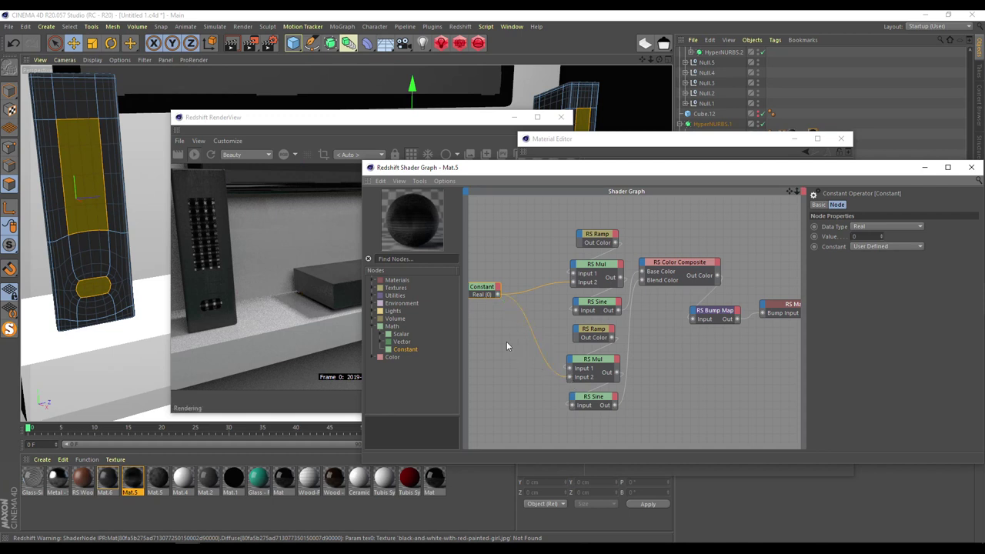
left_click_drag(485, 291, 500, 324)
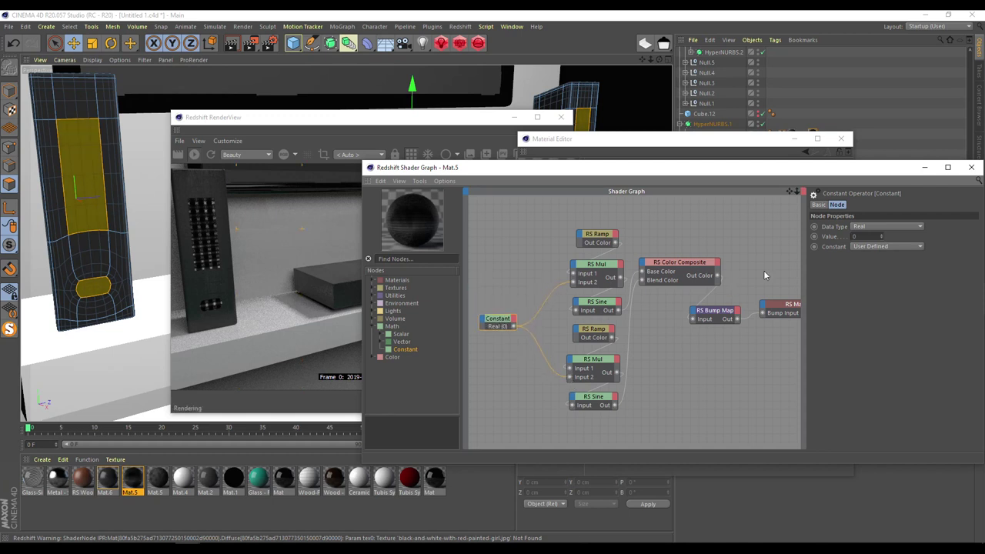
type("100")
key("Return")
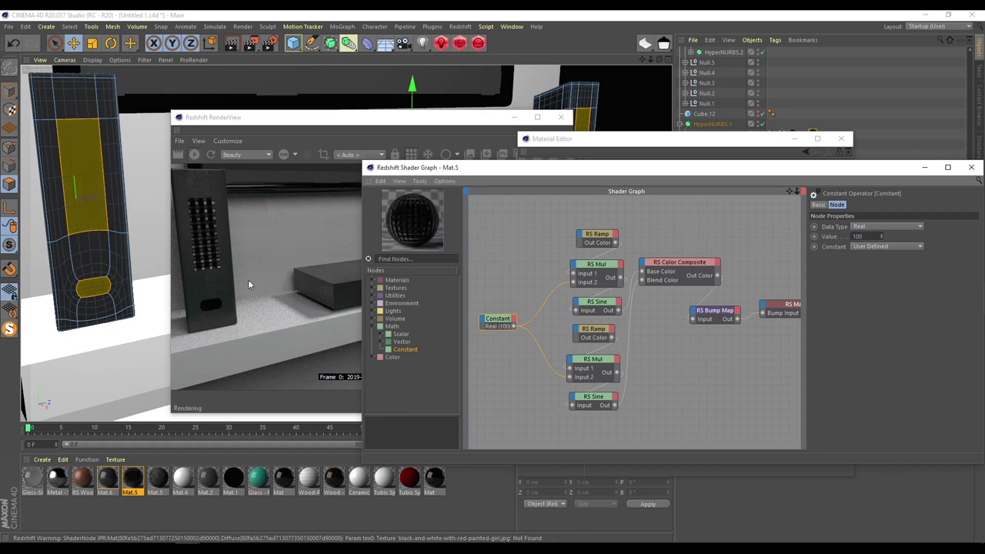
key("Return")
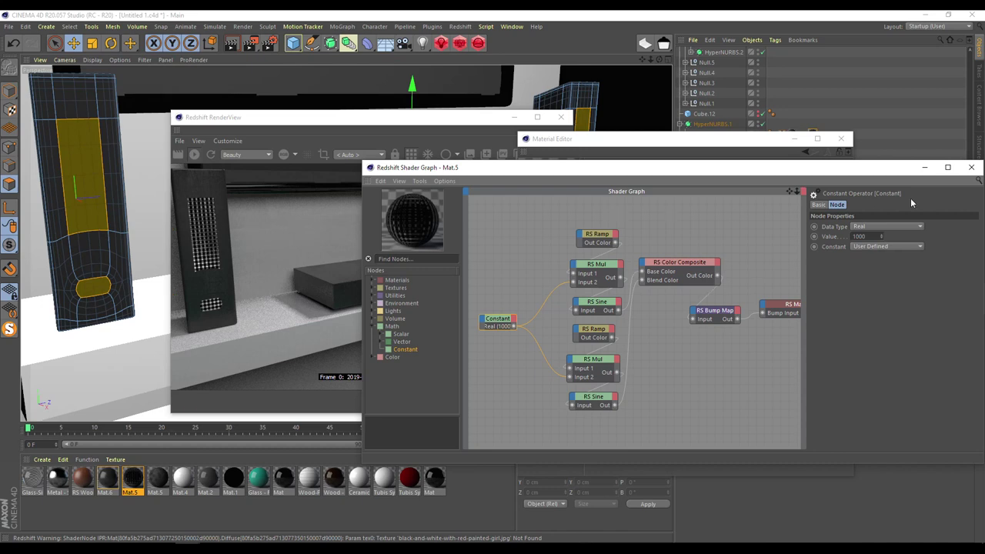
left_click(971, 167)
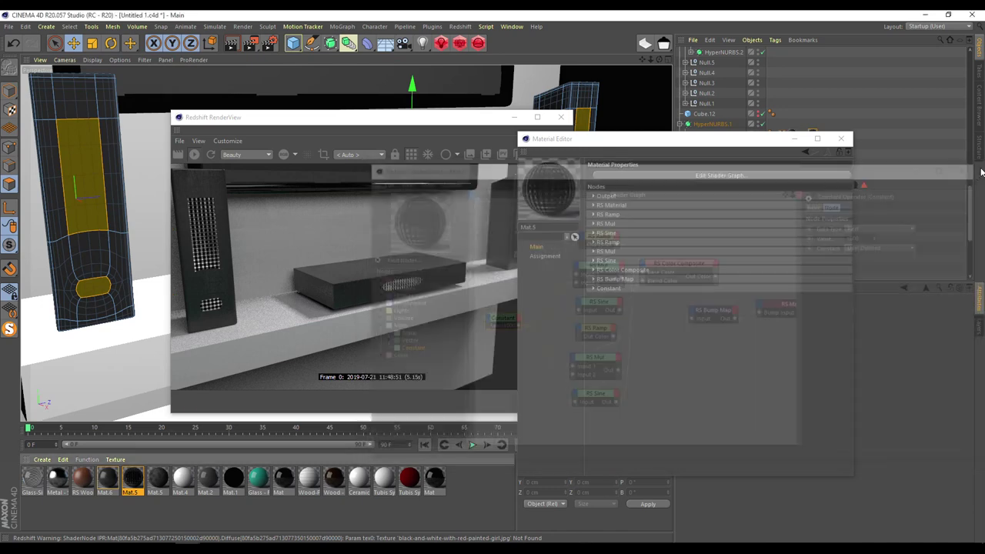
- Close the material editor and render preview, leaving the camera for the editor view
left_click(841, 139)
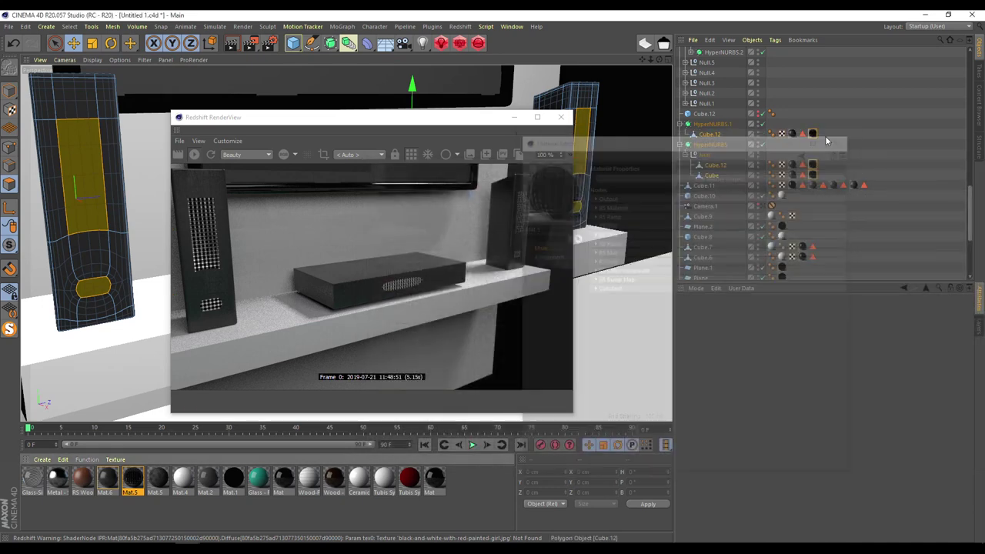
left_click(763, 206)
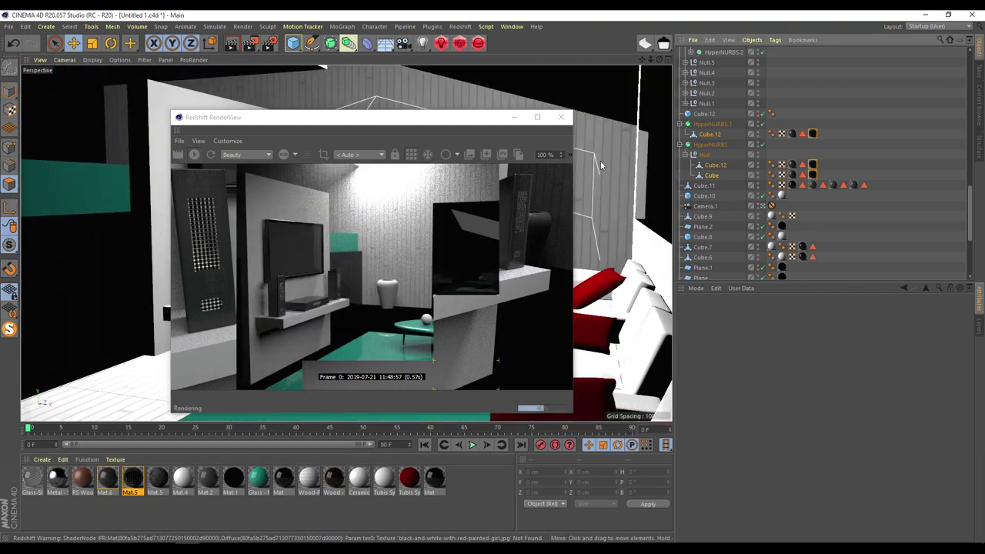
left_click(560, 117)
- Check which objects use Mat.5, then delete the Mat.5 material
left_click(154, 482)
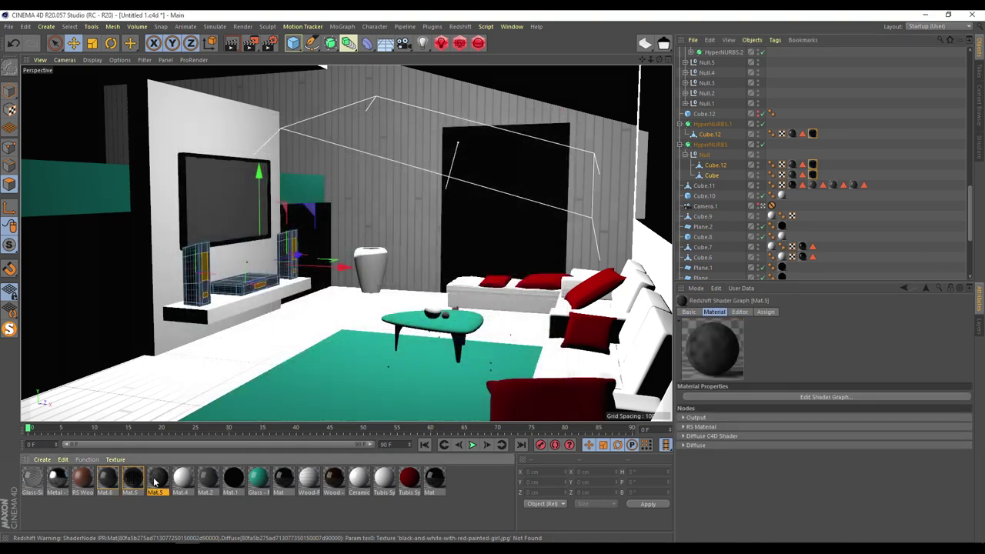
right_click(155, 482)
left_click(193, 399)
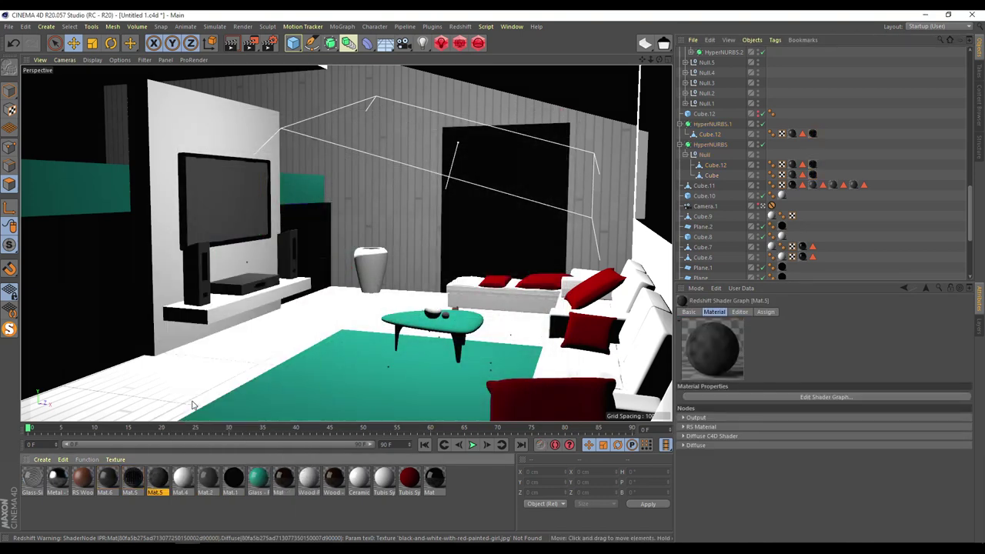
scroll(758, 204, "up", 5)
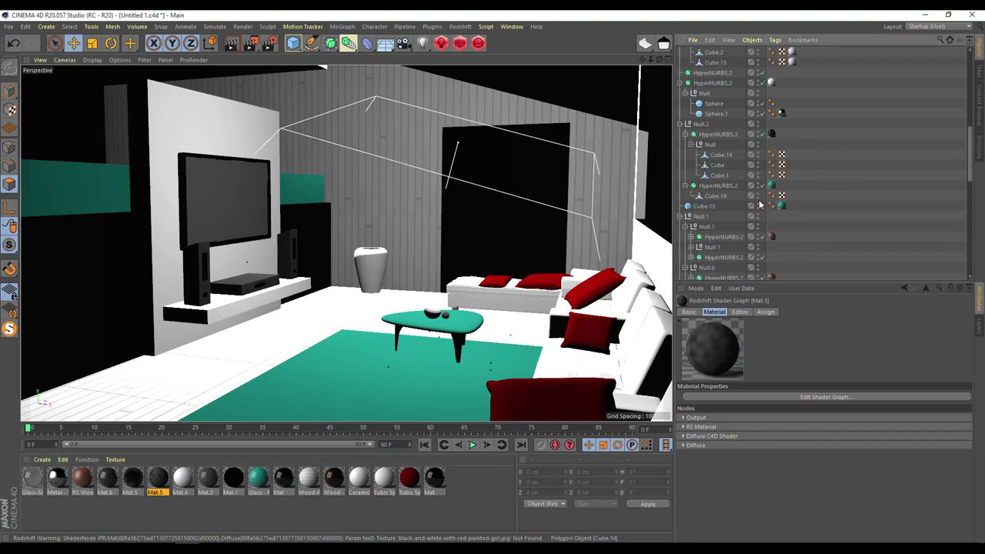
scroll(759, 203, "down", 8)
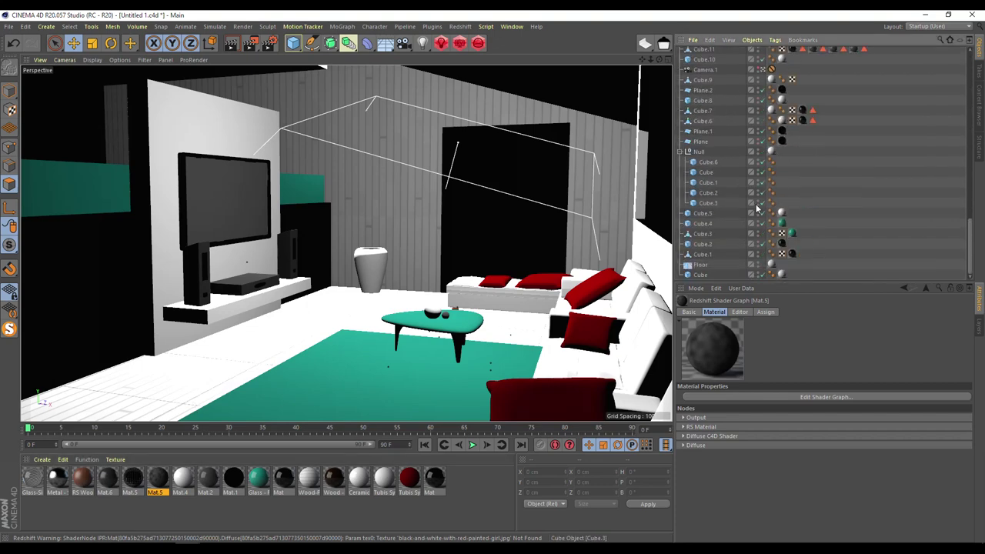
scroll(757, 207, "up", 8)
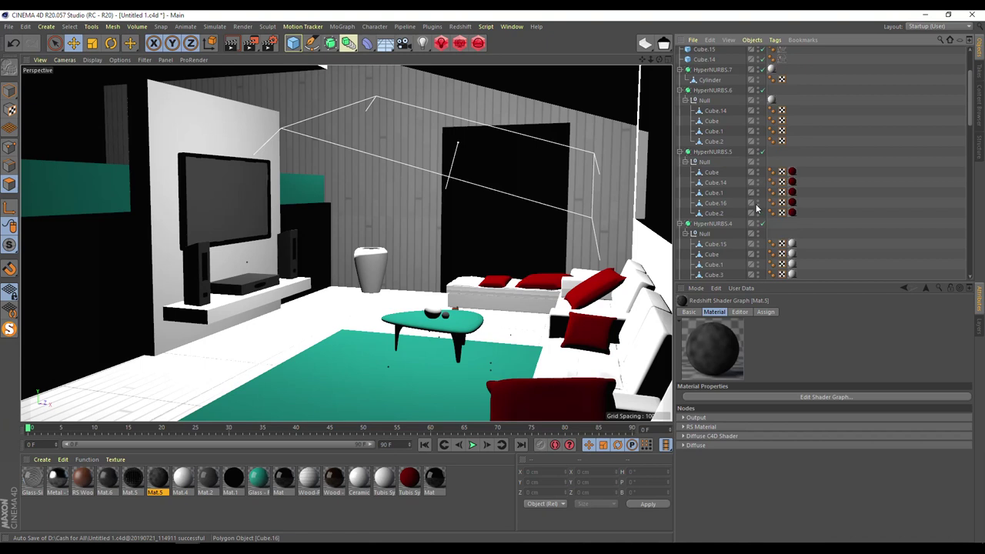
left_click(167, 483)
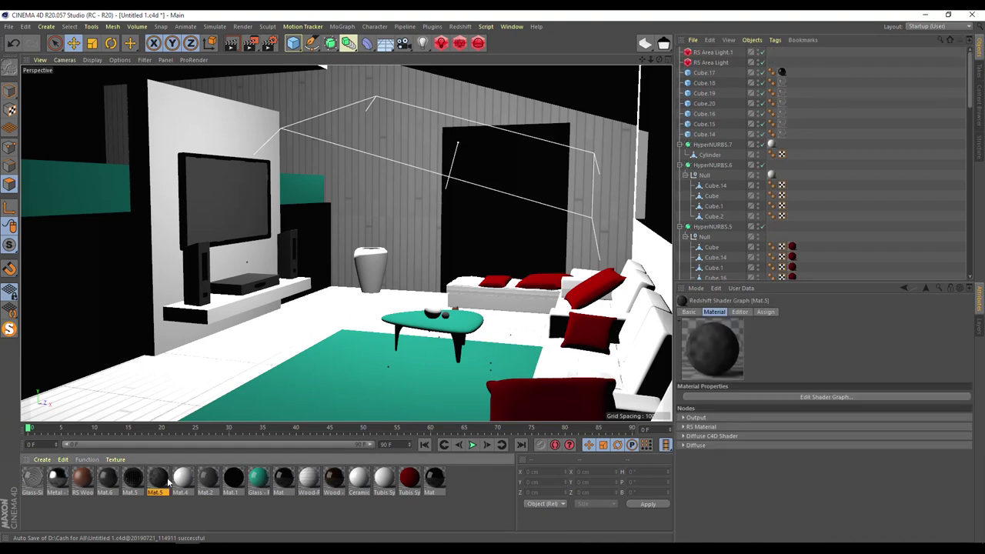
key("Delete")
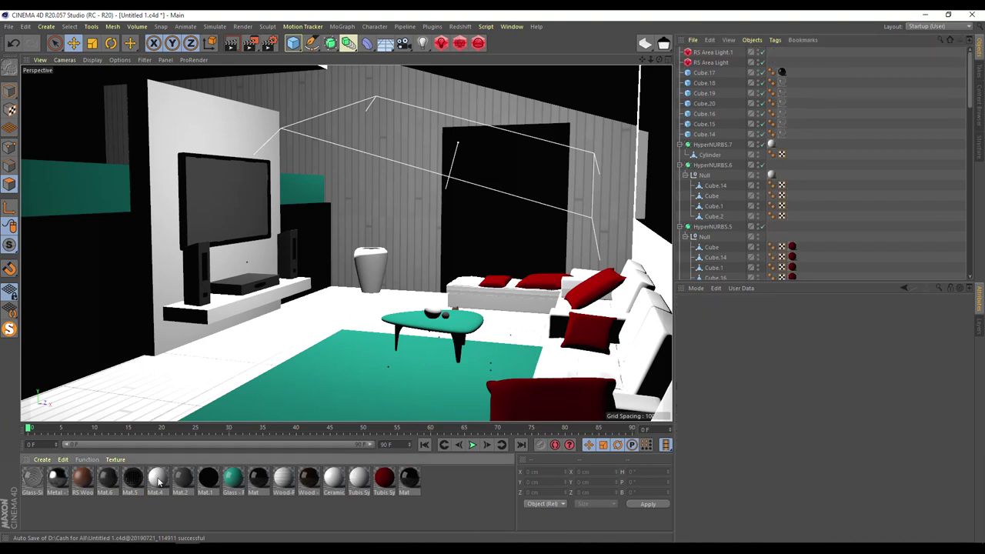
- Check the objects using Mat.4, then remove all unused materials from the list
left_click(157, 481)
right_click(158, 481)
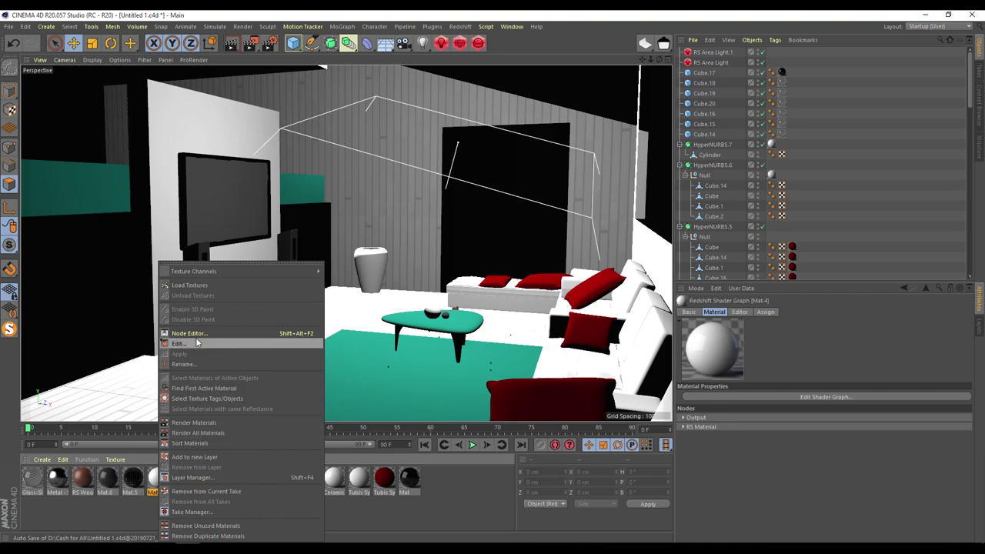
left_click(204, 399)
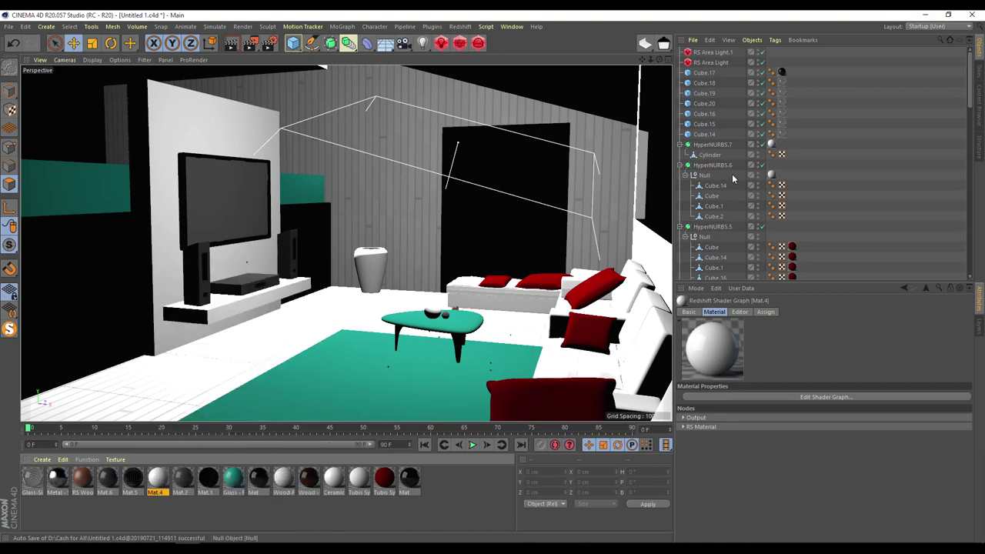
scroll(725, 182, "down", 10)
scroll(724, 183, "up", 10)
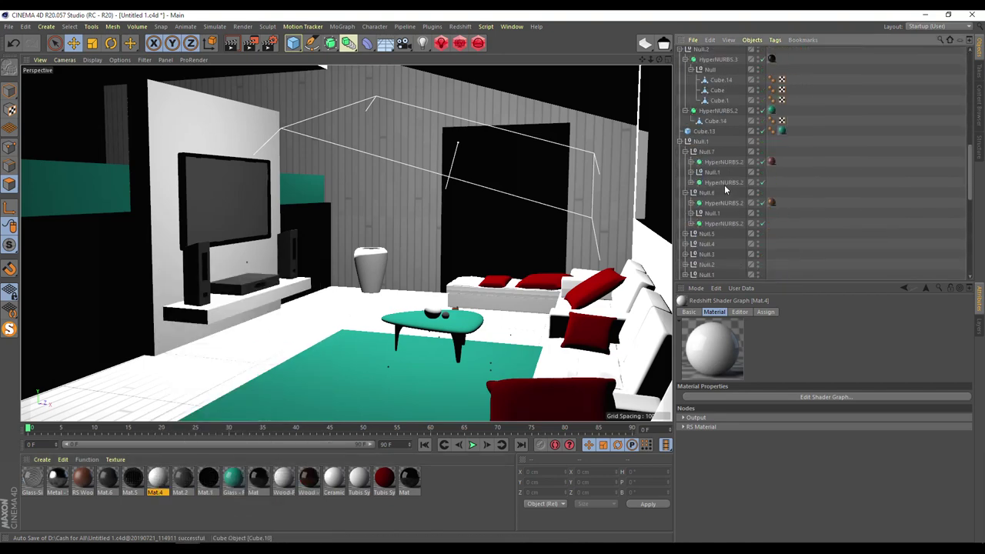
left_click(365, 509)
right_click(387, 485)
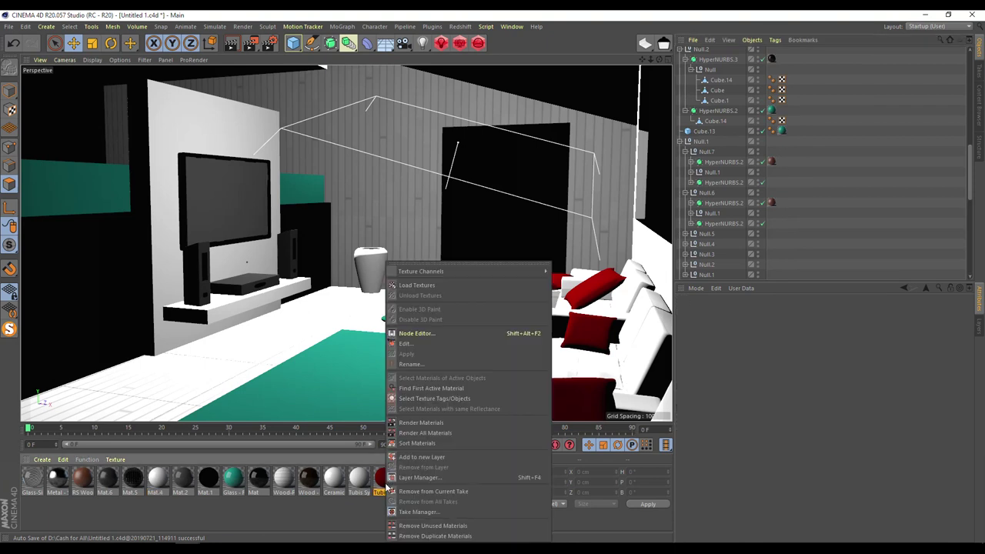
left_click(441, 526)
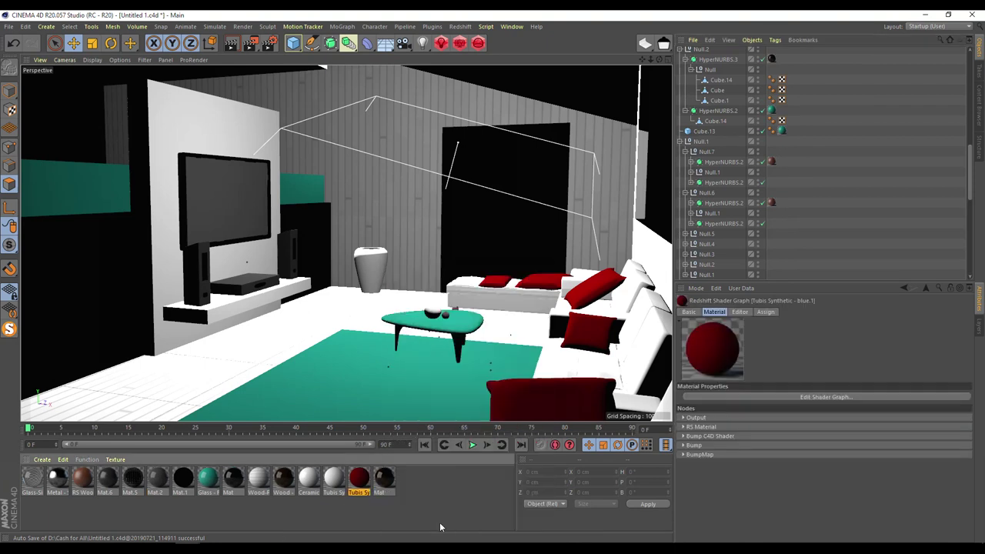
- Select the texture tags and objects that use Mat.2
left_click(157, 481)
right_click(157, 481)
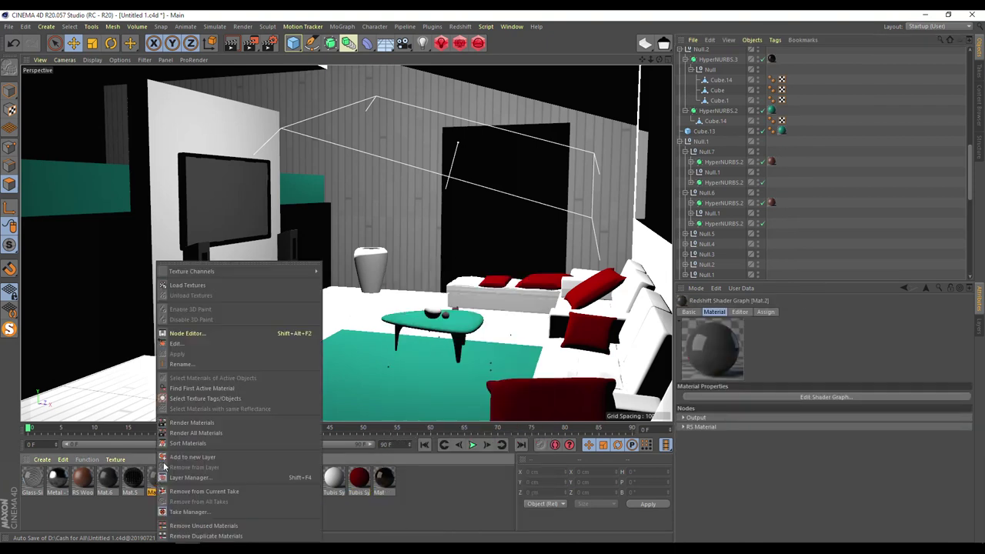
left_click(191, 399)
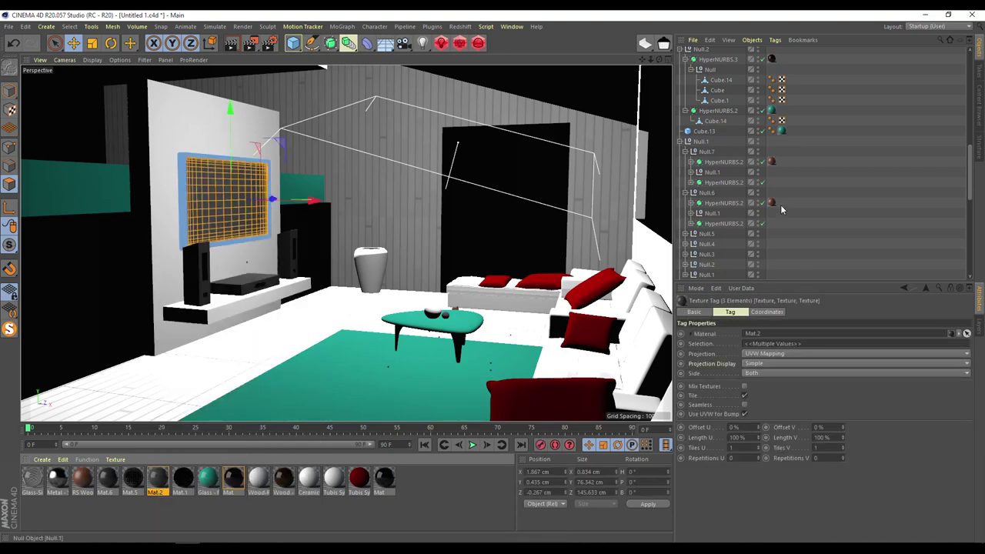
scroll(781, 207, "up", 5)
scroll(781, 206, "down", 8)
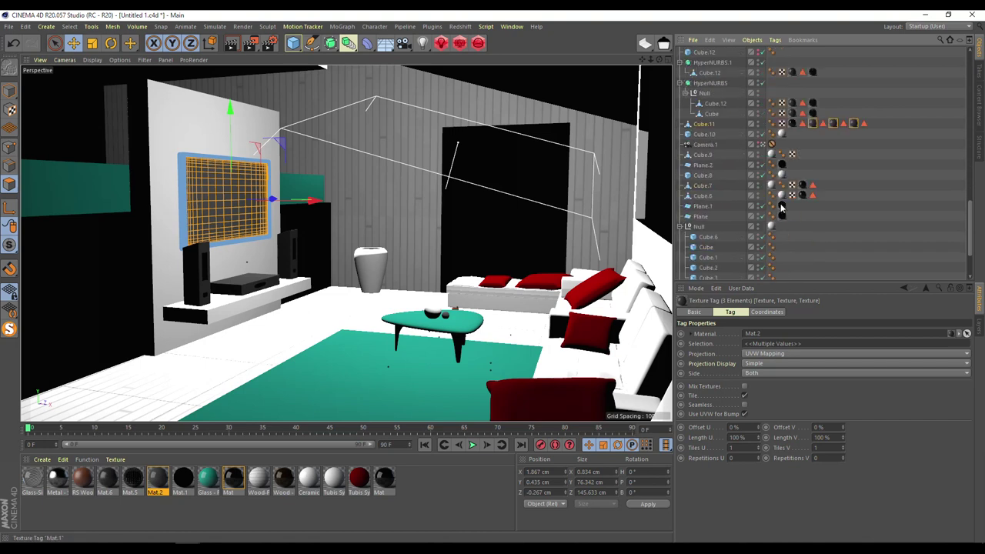
left_click(705, 125)
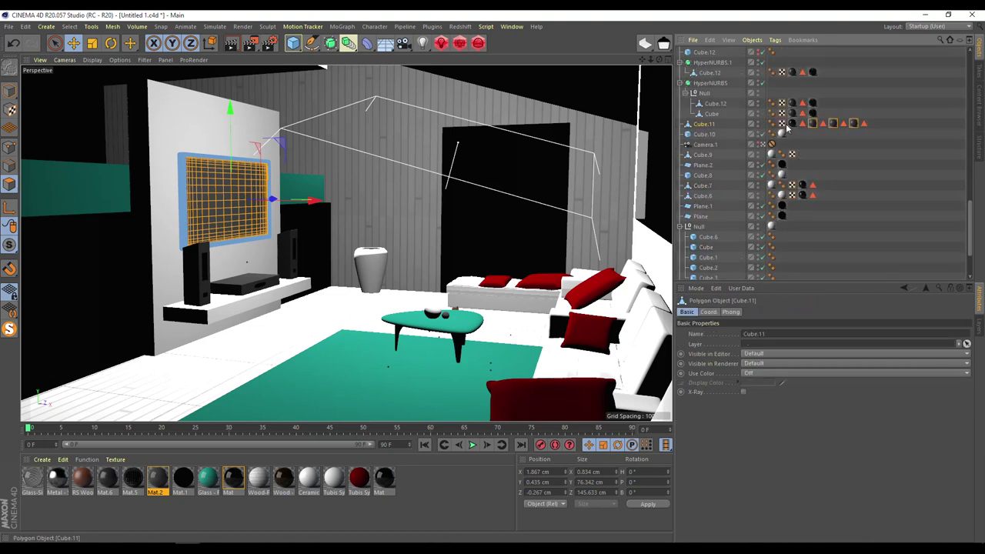
left_click(791, 125)
left_click(820, 125)
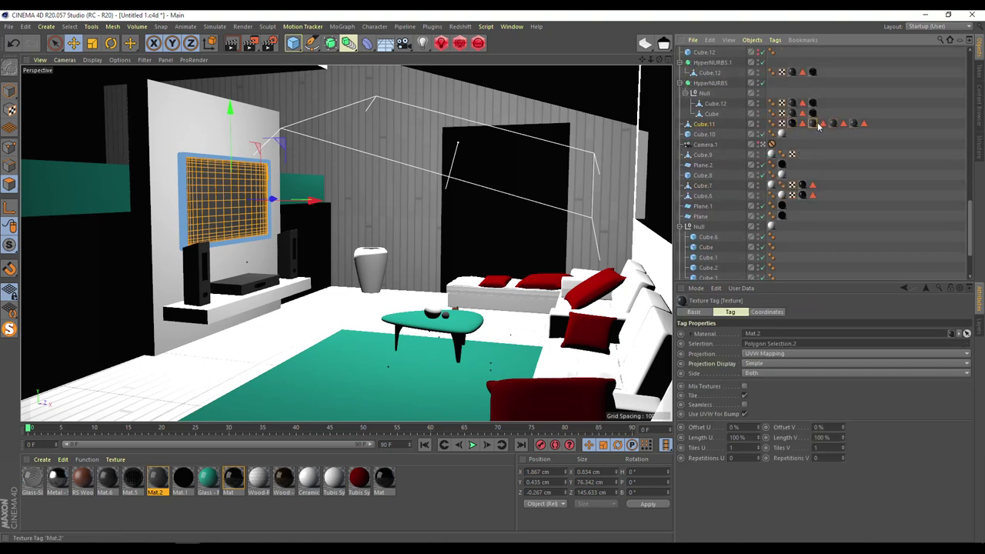
left_click(854, 123)
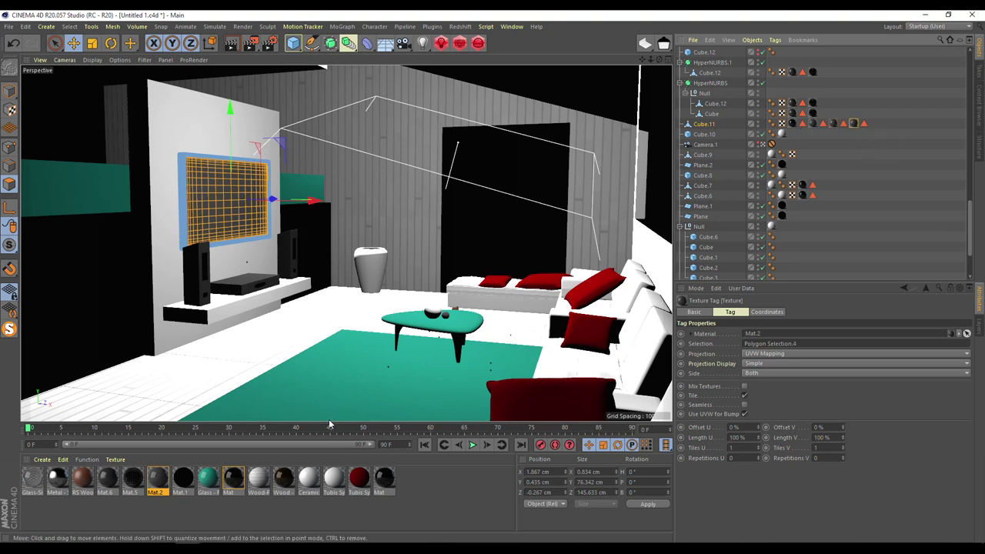
left_click(109, 478)
double_click(108, 481)
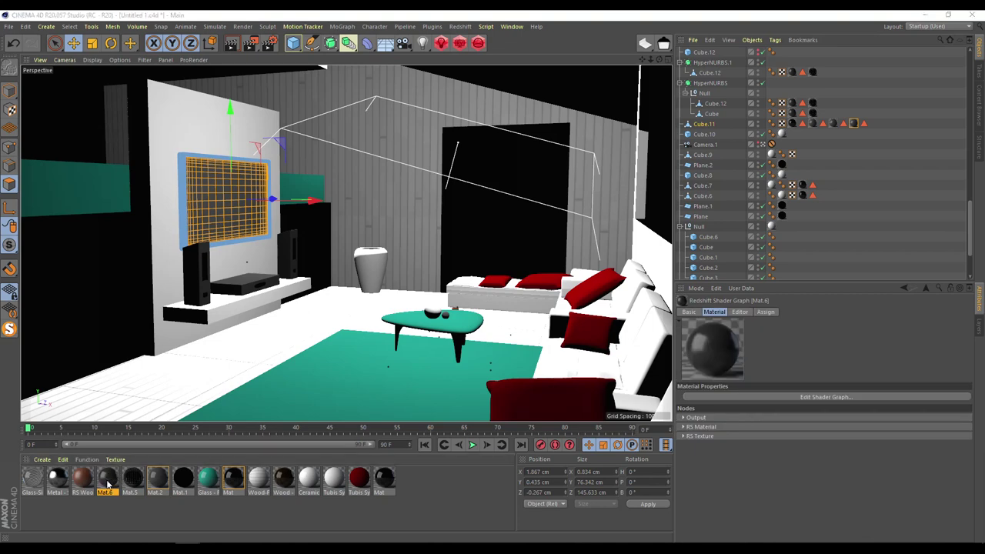
left_click(477, 79)
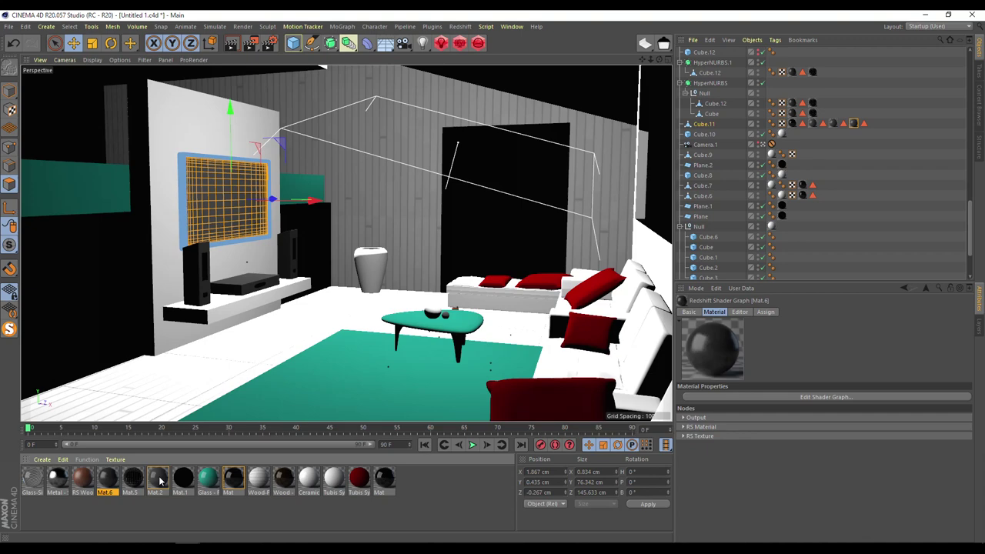
- Open the Redshift RenderView, restart the room render and reposition its window
left_click(443, 42)
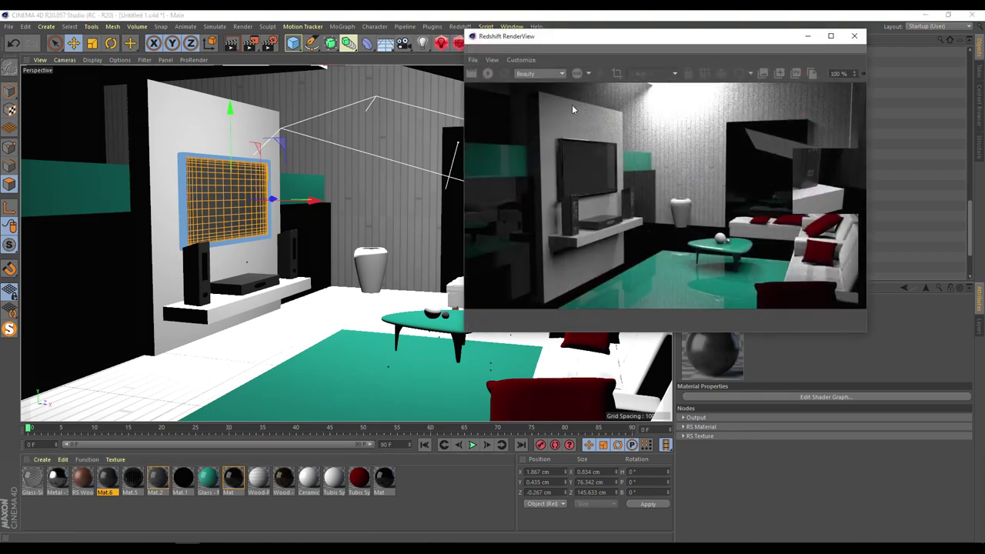
left_click(504, 74)
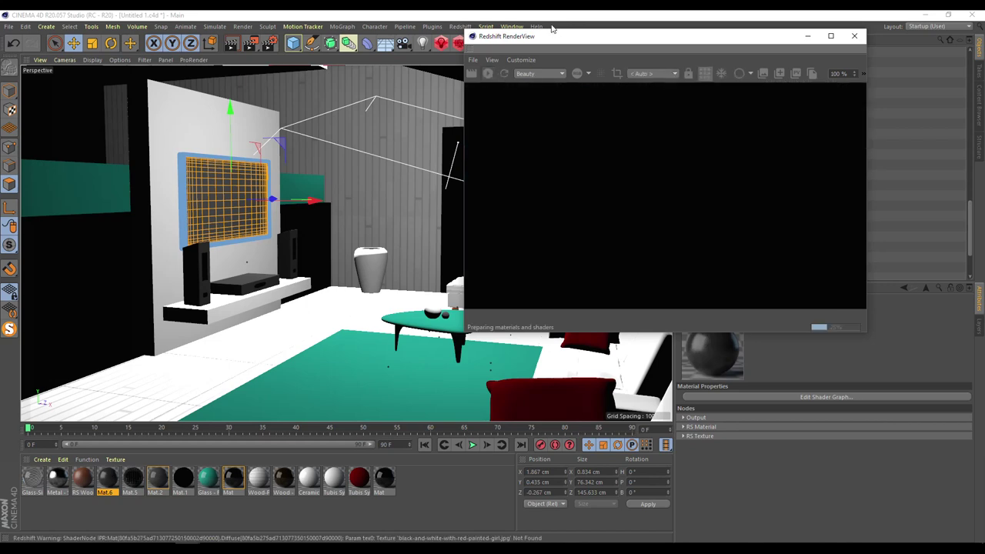
left_click_drag(578, 36, 627, 137)
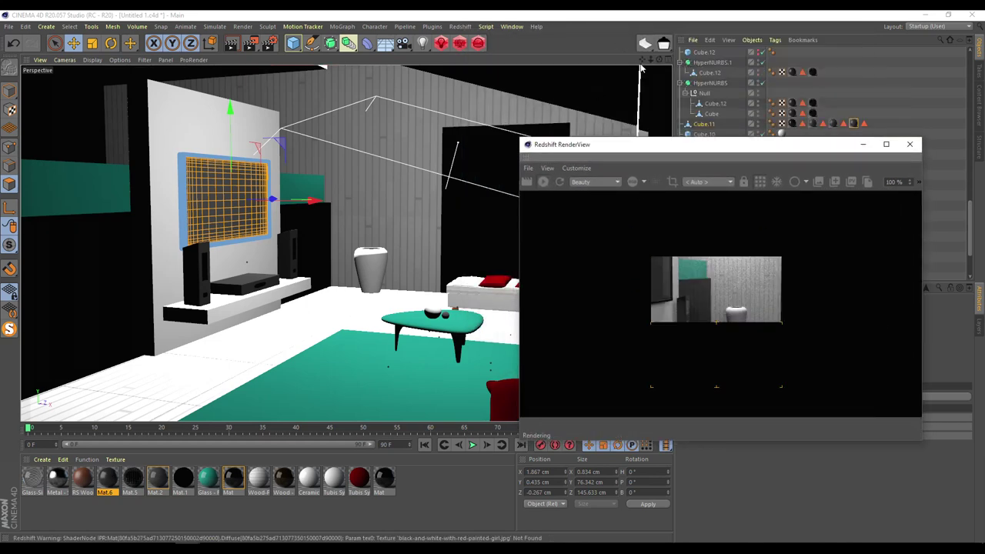
left_click_drag(724, 139, 465, 79)
scroll(154, 231, "up", 5)
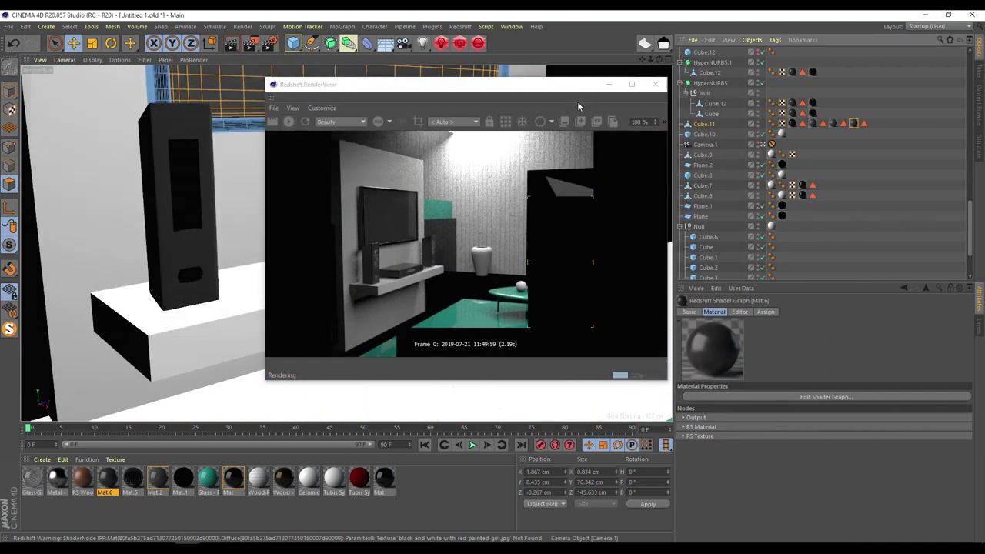
left_click_drag(324, 83, 494, 191)
left_click(645, 63)
- Frame and zoom in on the window wall, then Ctrl-drag Mat.6 to duplicate it
key("o")
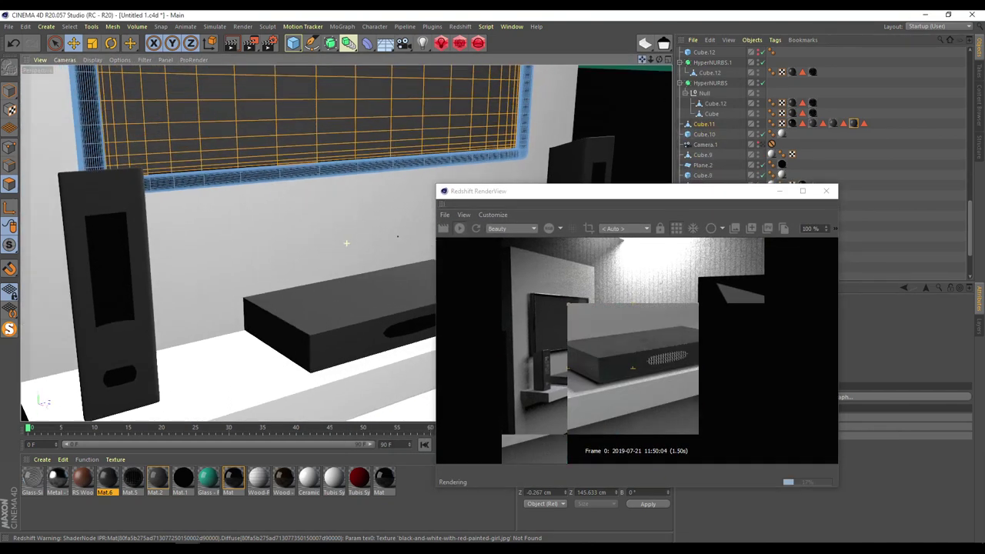
left_click_drag(650, 60, 641, 64)
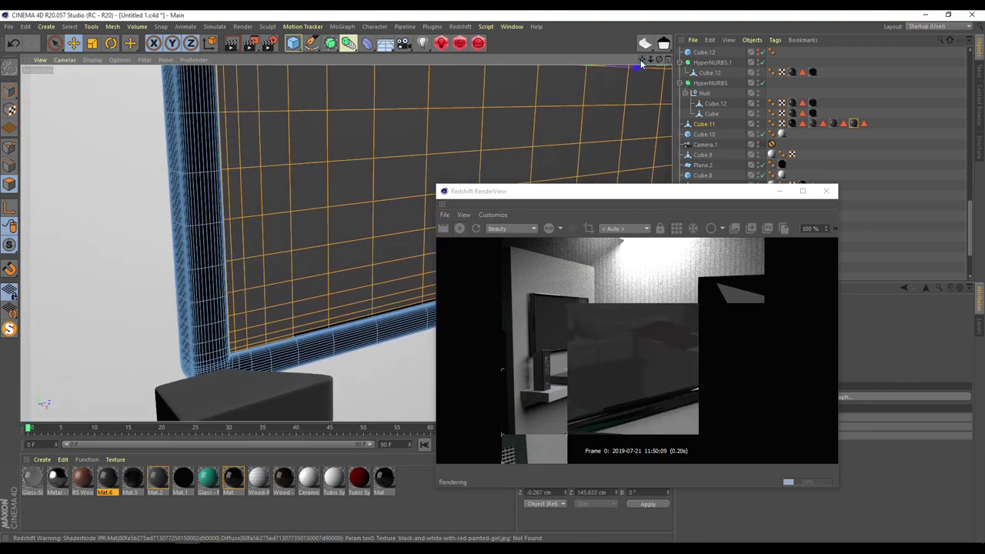
left_click_drag(555, 200, 606, 92)
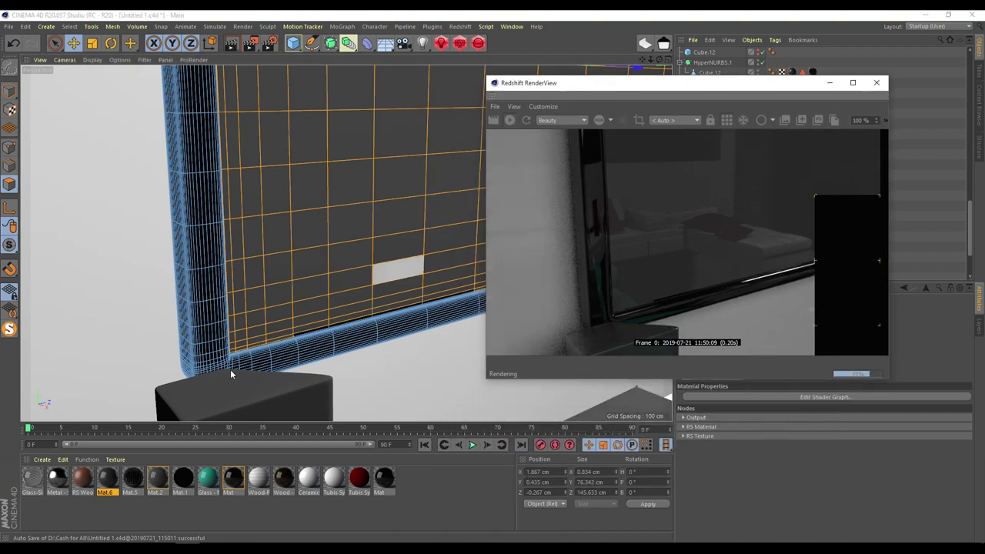
left_click(110, 478)
left_click_drag(112, 482, 259, 480, "ctrl")
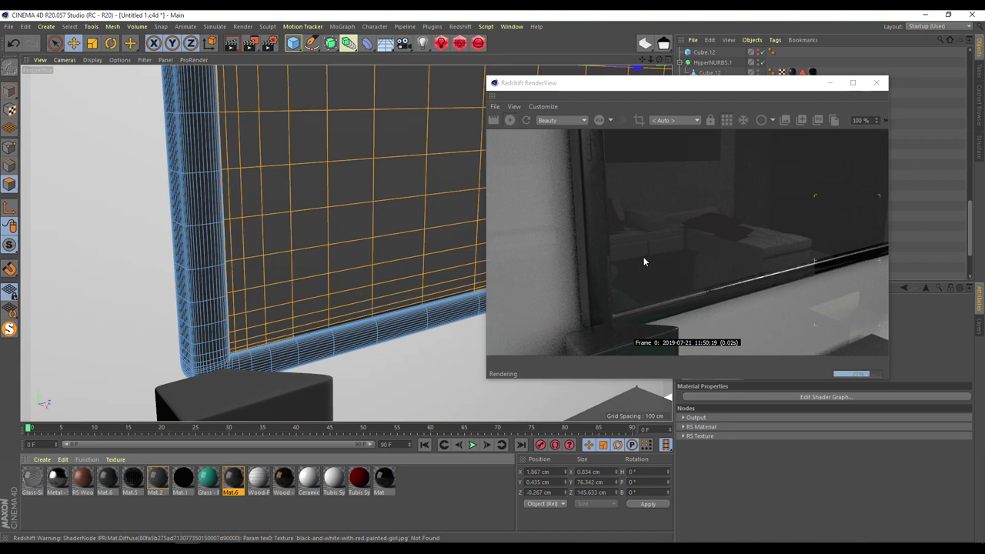
double_click(158, 479)
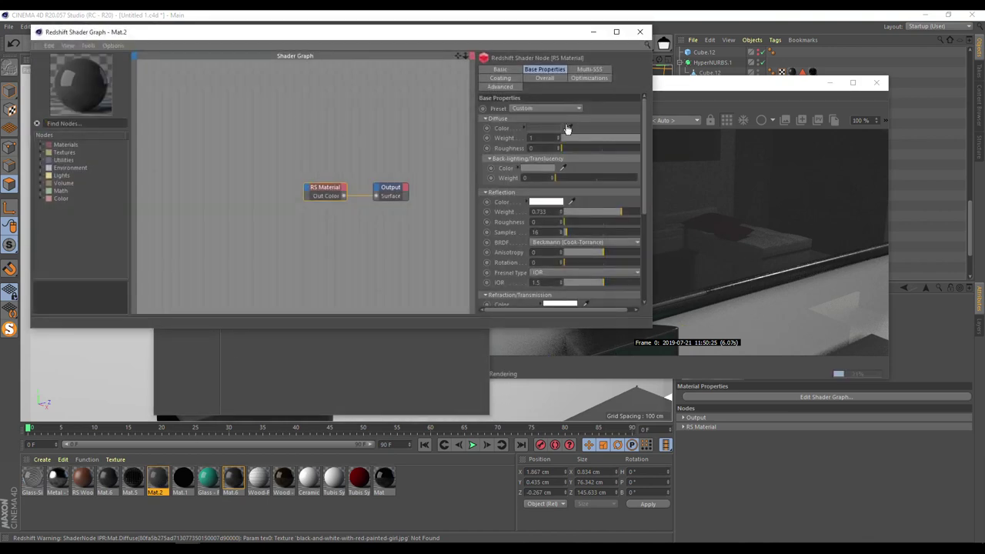
- Set Mat.2's diffuse weight to 0, reflection roughness to 0.05 and refraction weight to 0
left_click_drag(622, 140, 560, 141)
left_click_drag(505, 34, 452, 84)
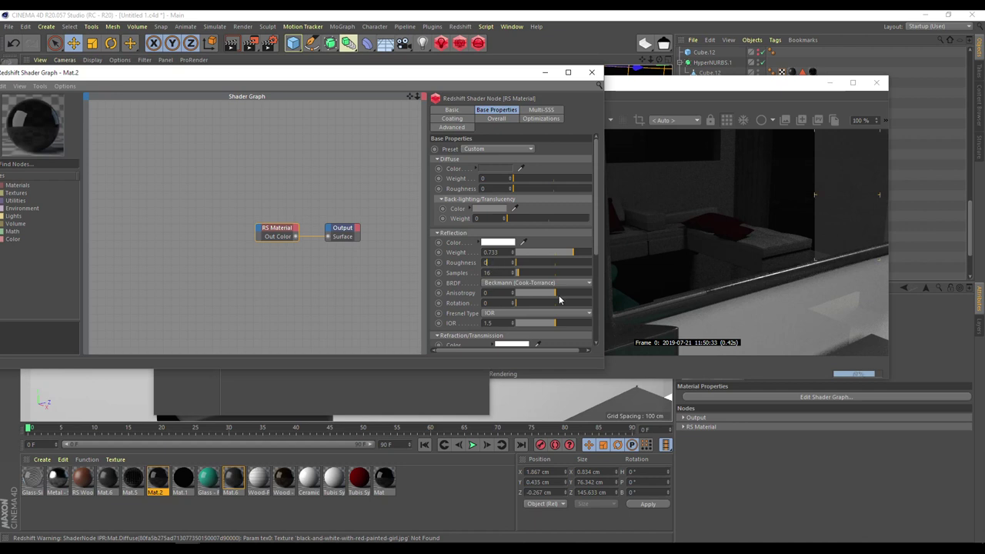
type("0.1")
key("Return")
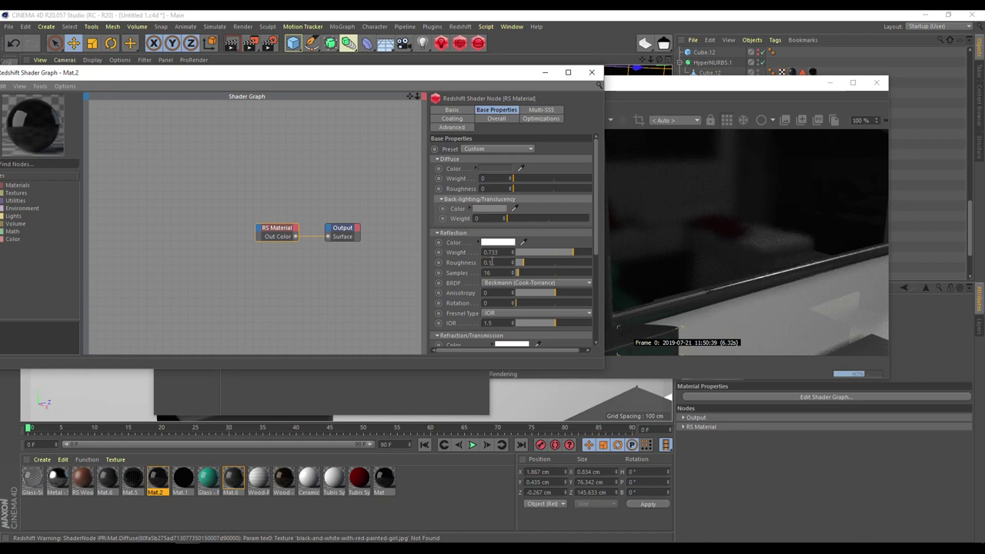
type("0.05")
key("Return")
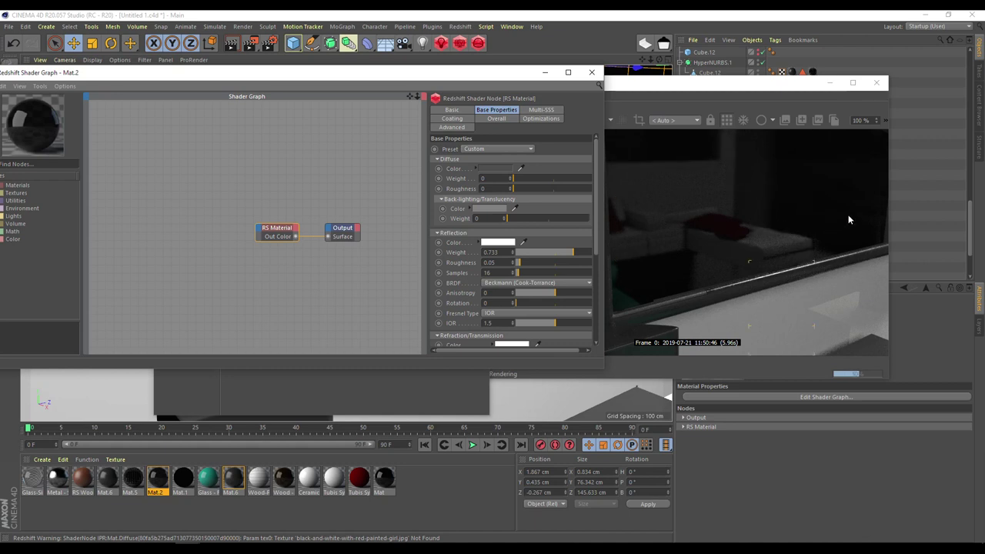
left_click_drag(592, 199, 602, 262)
left_click_drag(553, 244, 531, 246)
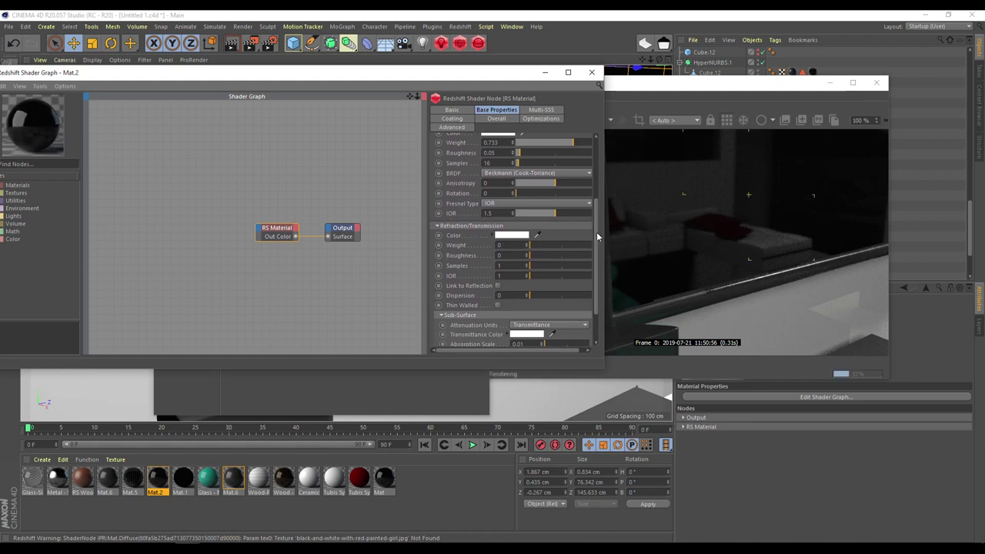
scroll(596, 231, "up", 5)
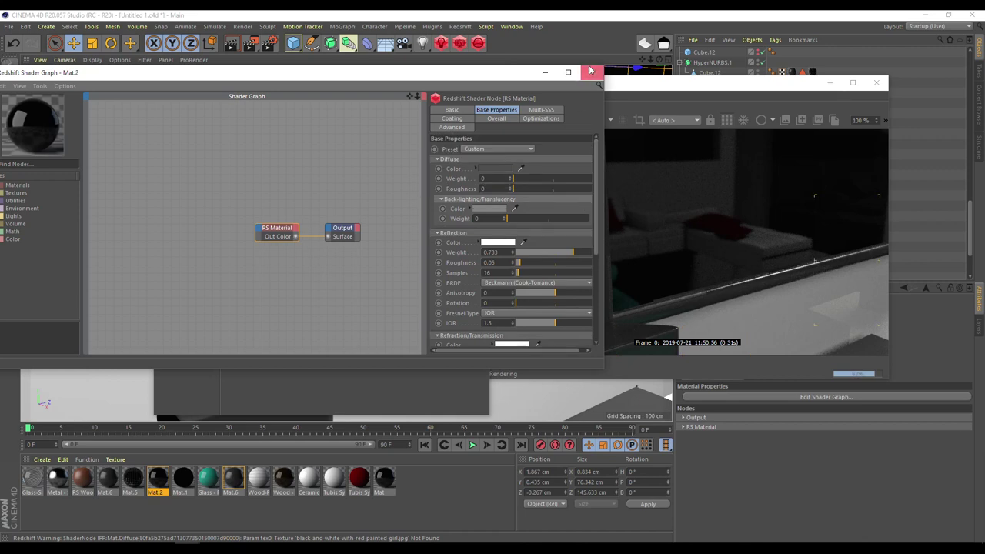
left_click(590, 70)
- Close the render preview and material editor, re-render the room and move the render window left
left_click(875, 82)
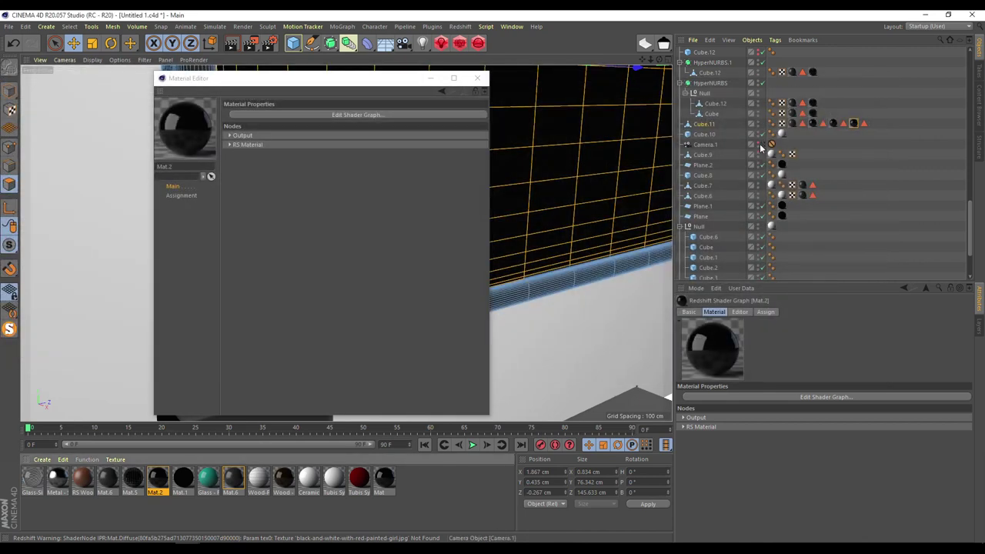
left_click(761, 145)
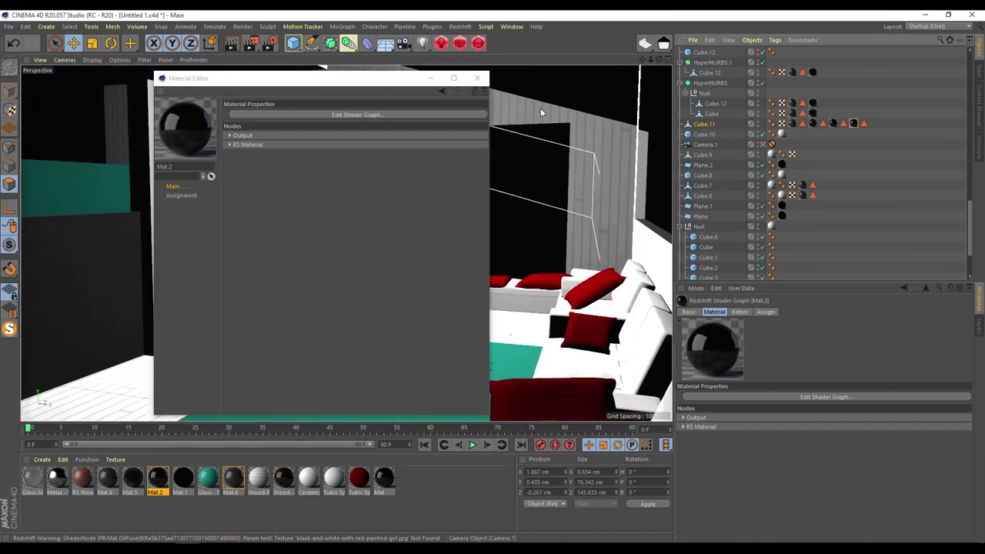
left_click(475, 76)
left_click(484, 72)
left_click_drag(631, 37, 254, 56)
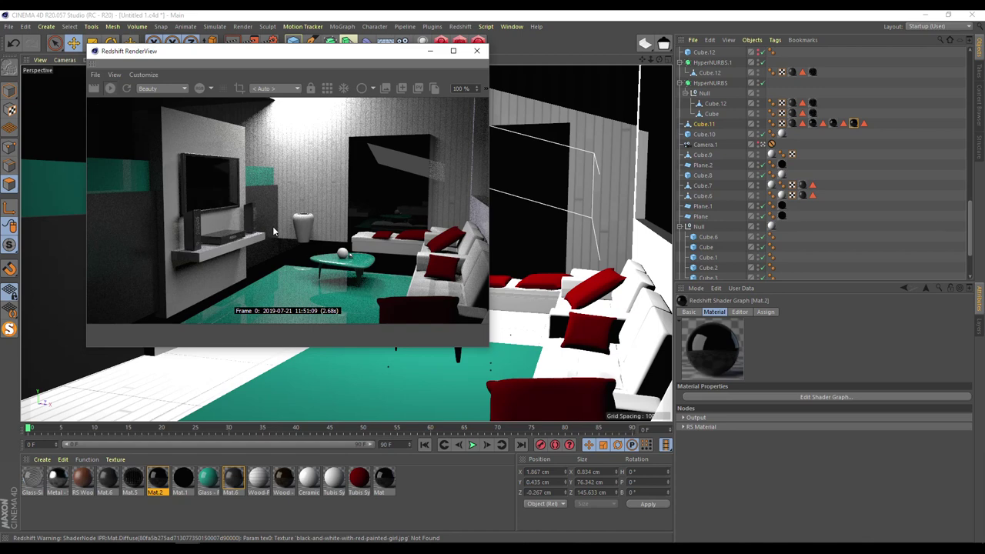
- Select Mat.1's texture tags and check the sizes of Plane.2, Plane and Plane.1
left_click(183, 478)
right_click(183, 478)
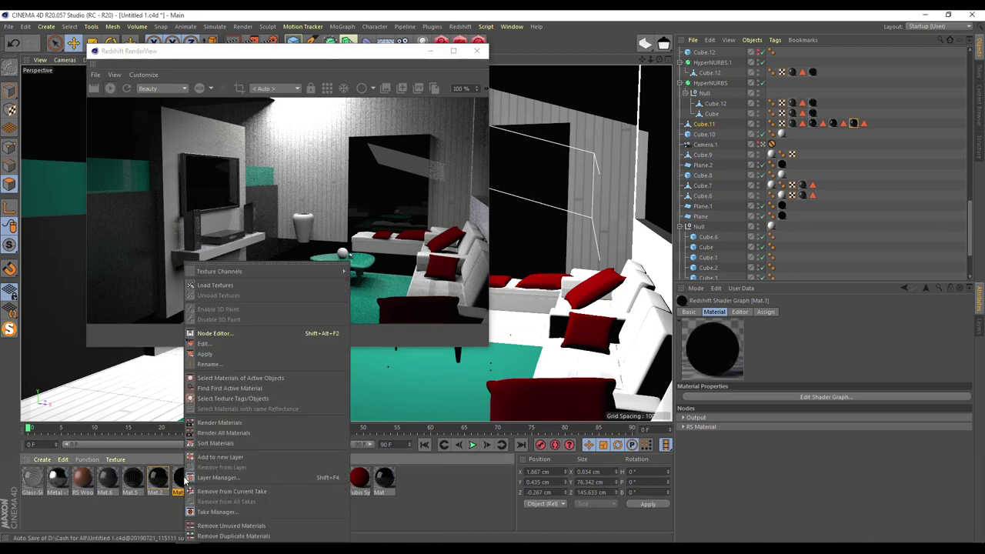
left_click(221, 397)
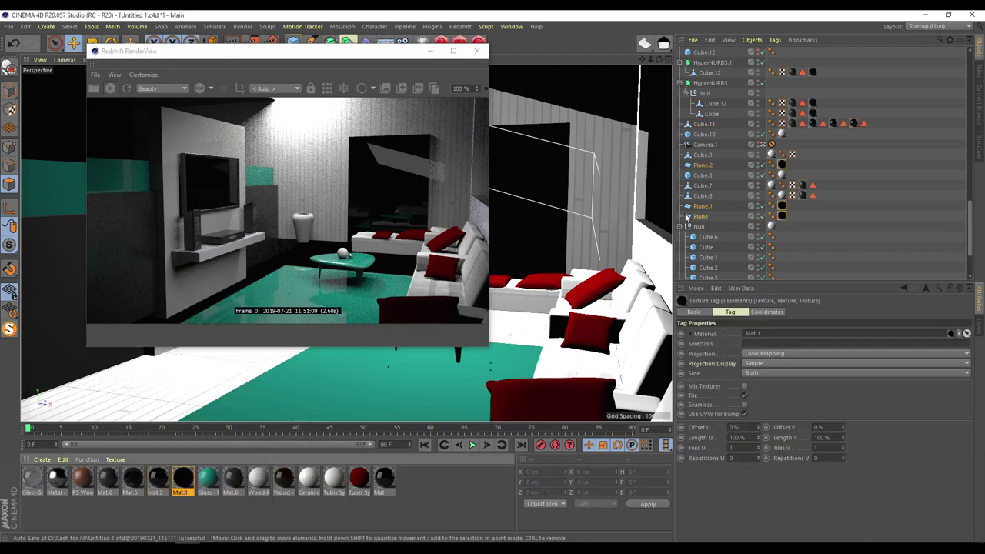
left_click(703, 164)
left_click(431, 51)
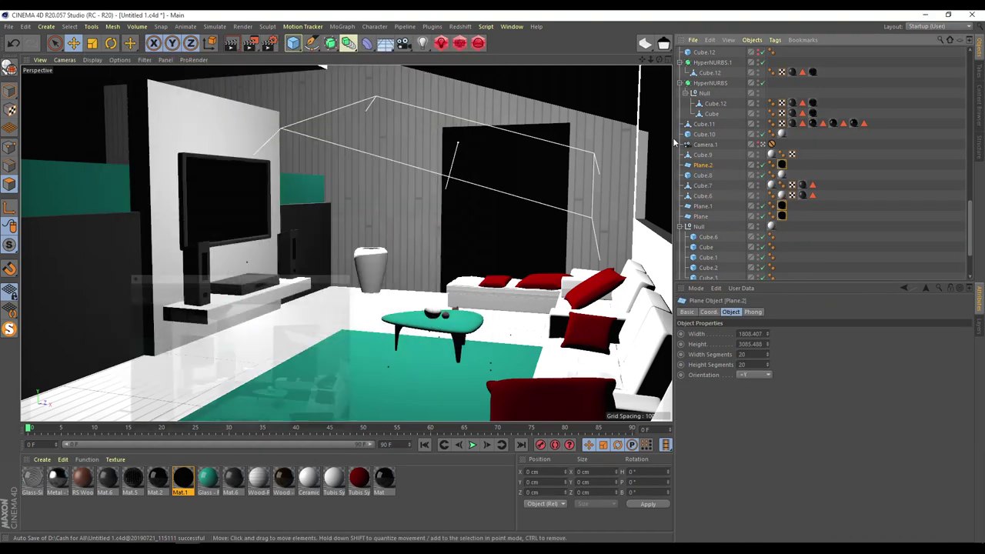
left_click(706, 217)
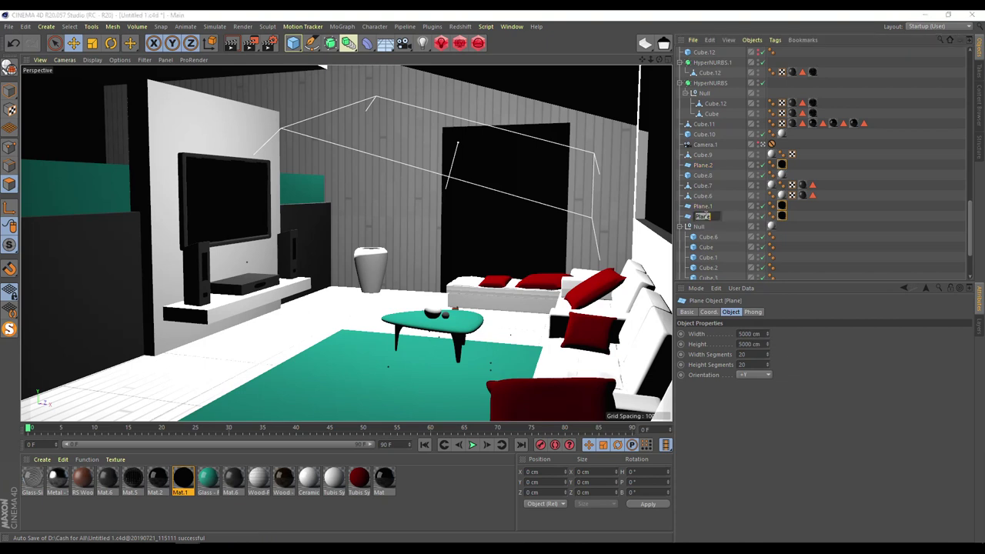
left_click(718, 207)
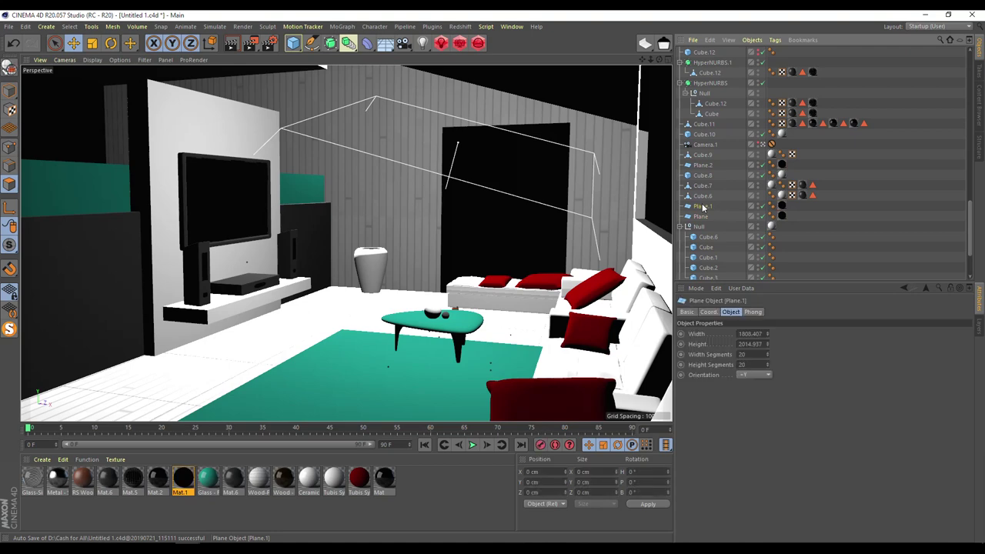
- Look through Camera.1, pull out to the whole scene and reselect Plane and Plane.2
left_click(772, 144)
scroll(471, 206, "down", 10)
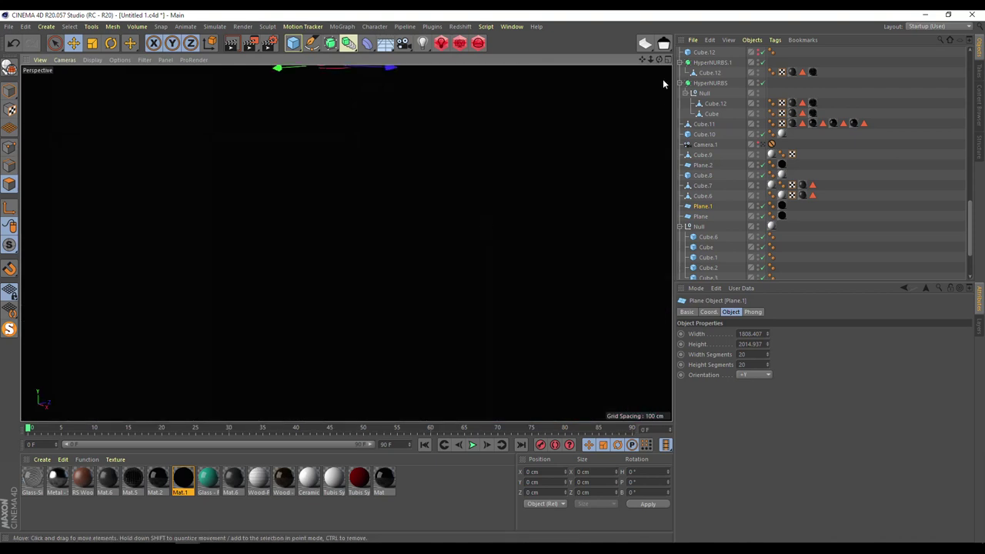
left_click_drag(659, 61, 653, 62)
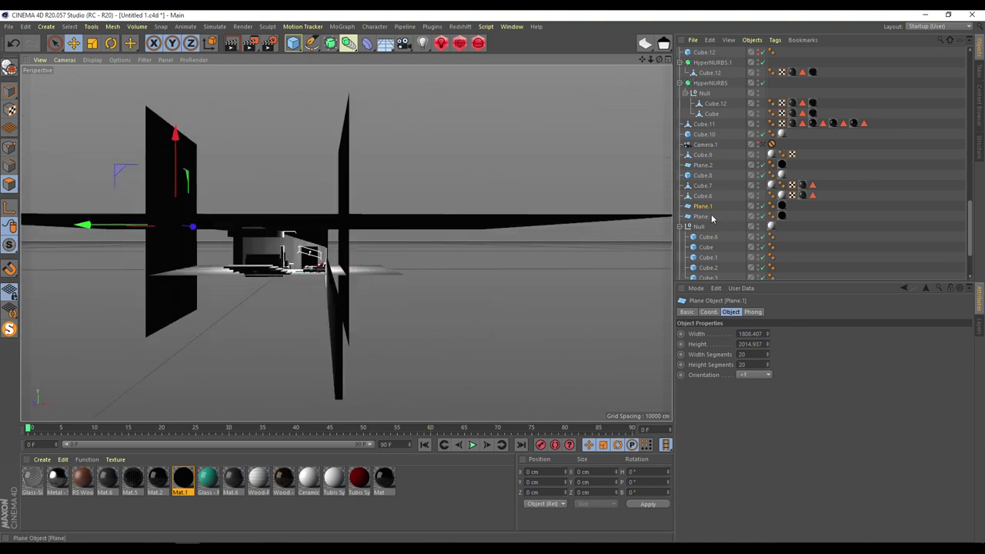
left_click(701, 216)
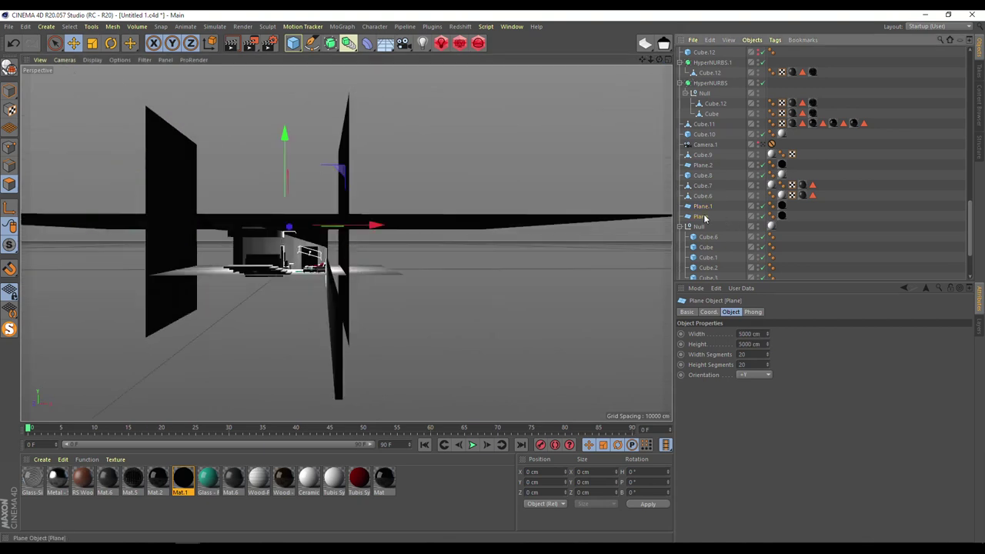
left_click(702, 167)
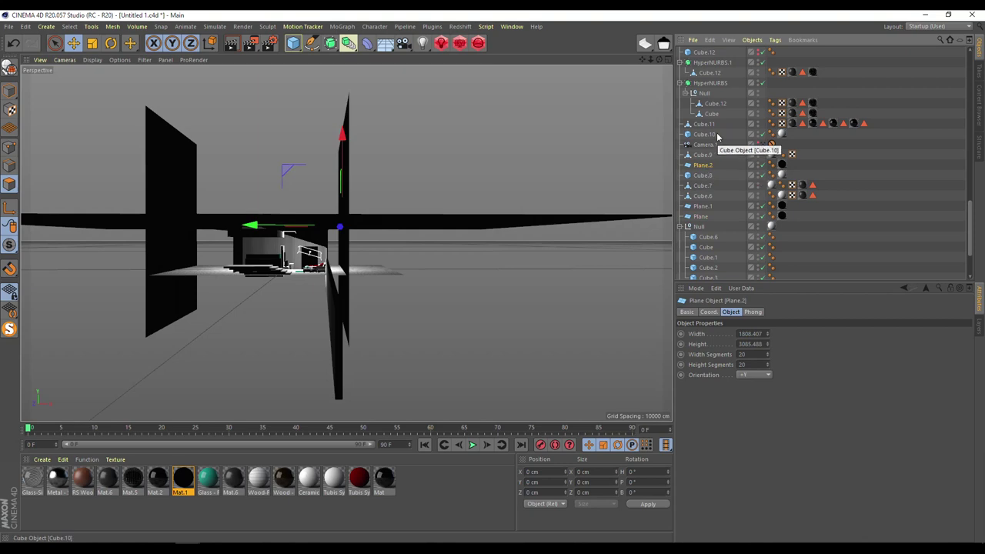
- Open Mat.1's shader graph briefly, then close it and the material editor and return to Camera.1
double_click(180, 478)
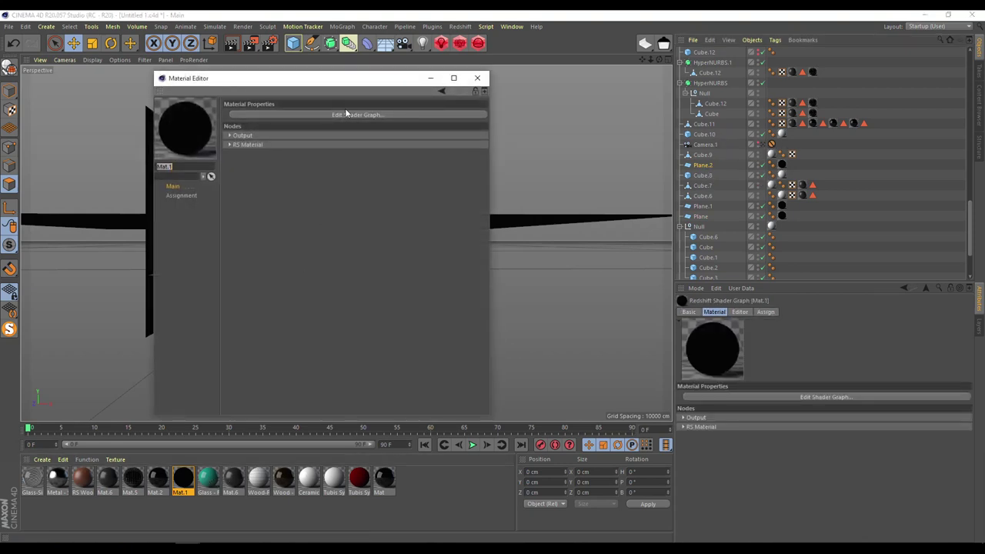
left_click(345, 114)
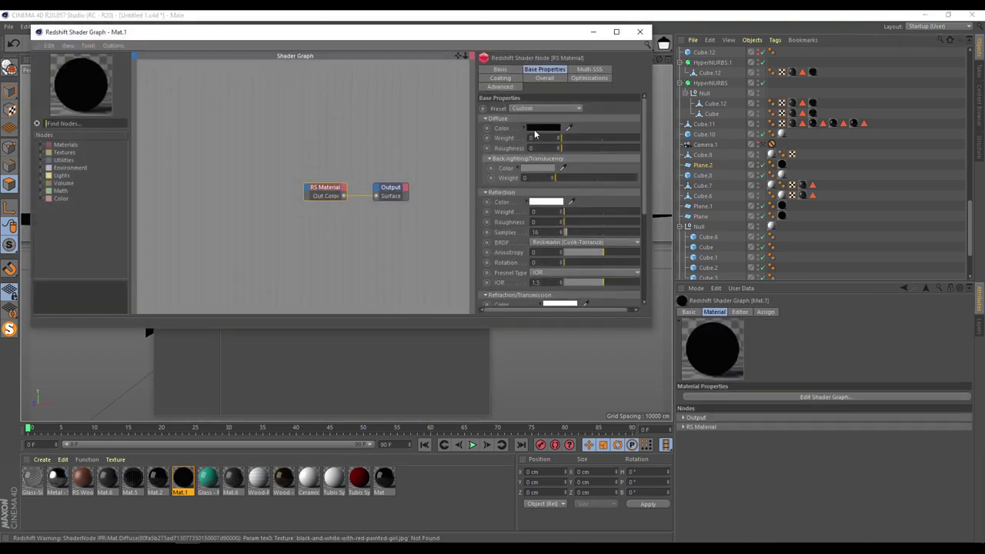
mouse_move(644, 157)
left_mouse_down()
mouse_move(656, 259)
mouse_move(653, 154)
left_mouse_up()
left_click(639, 32)
left_click(477, 77)
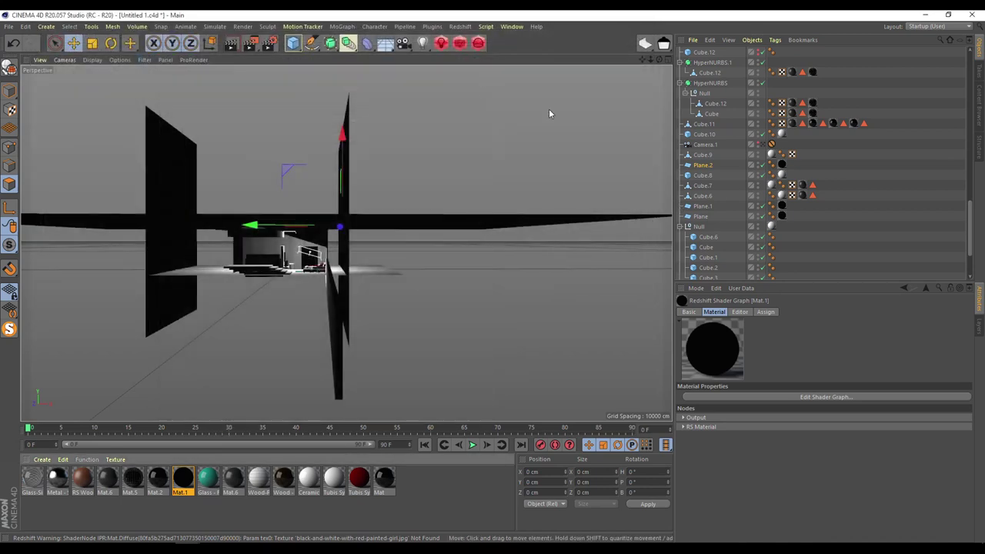
left_click(771, 144)
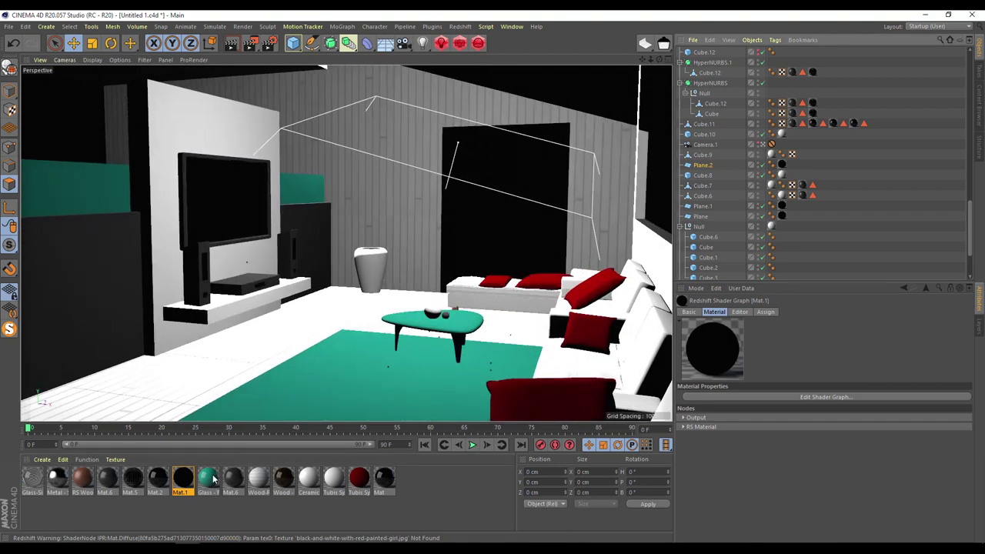
- Select the objects using Glass - Fused Quartz and open that material's shader graph
left_click(212, 478)
right_click(217, 481)
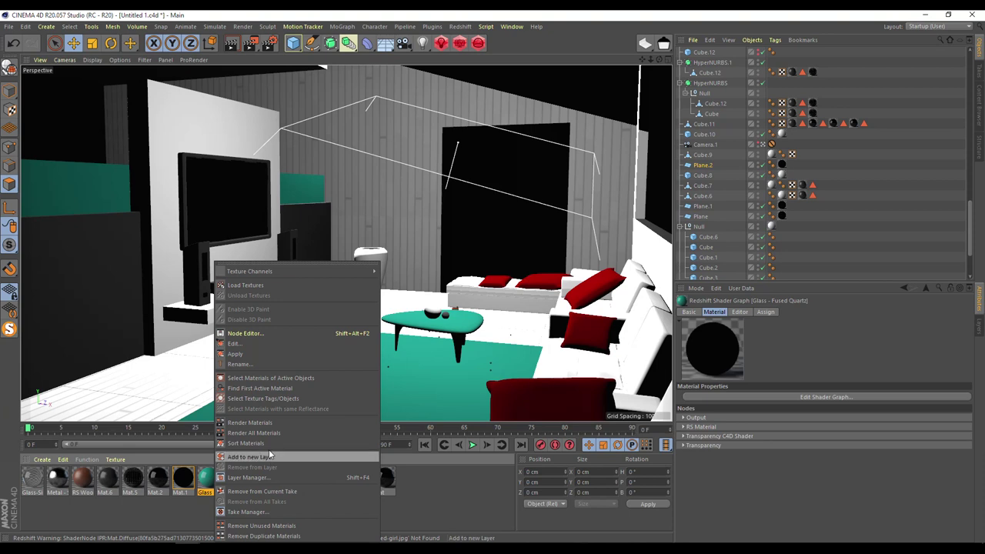
left_click(273, 398)
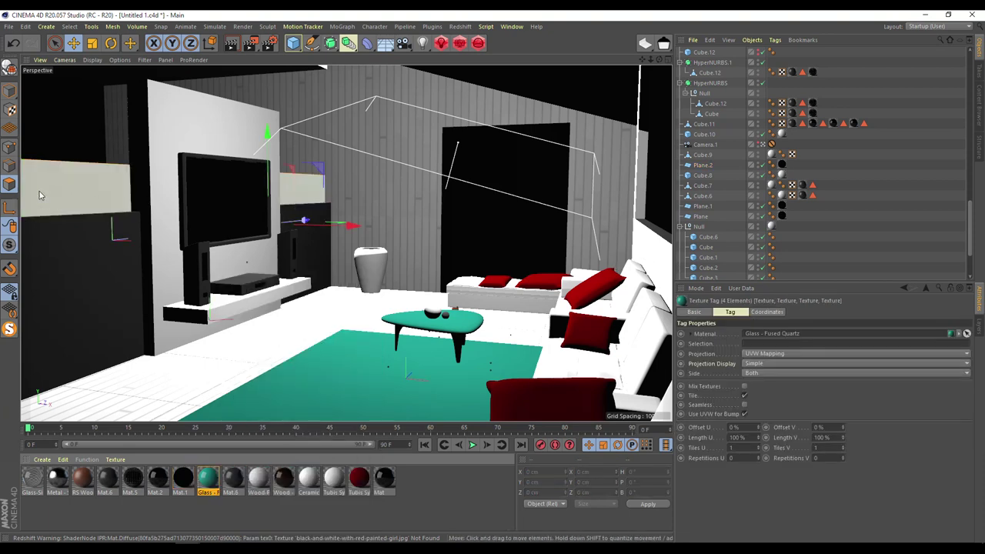
scroll(714, 216, "up", 5)
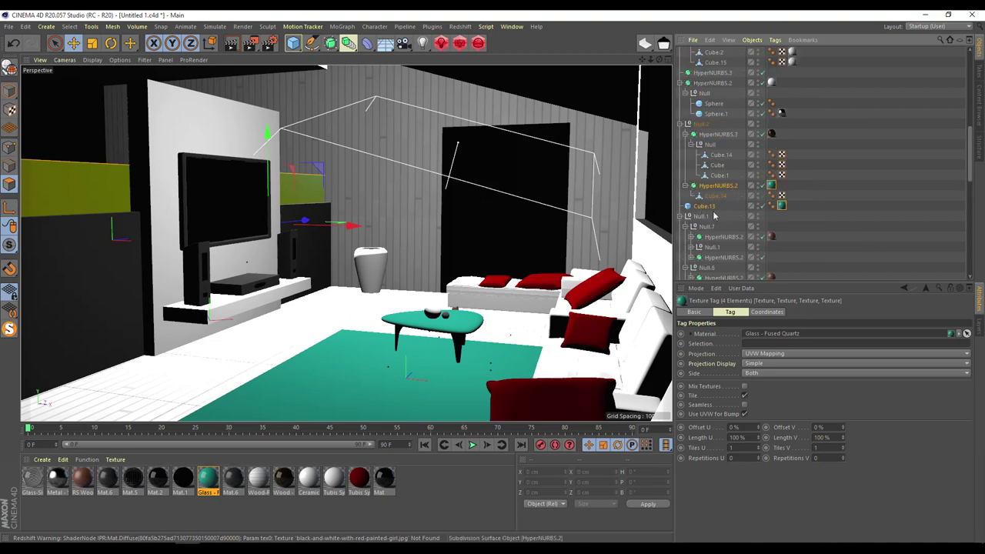
left_click(208, 479)
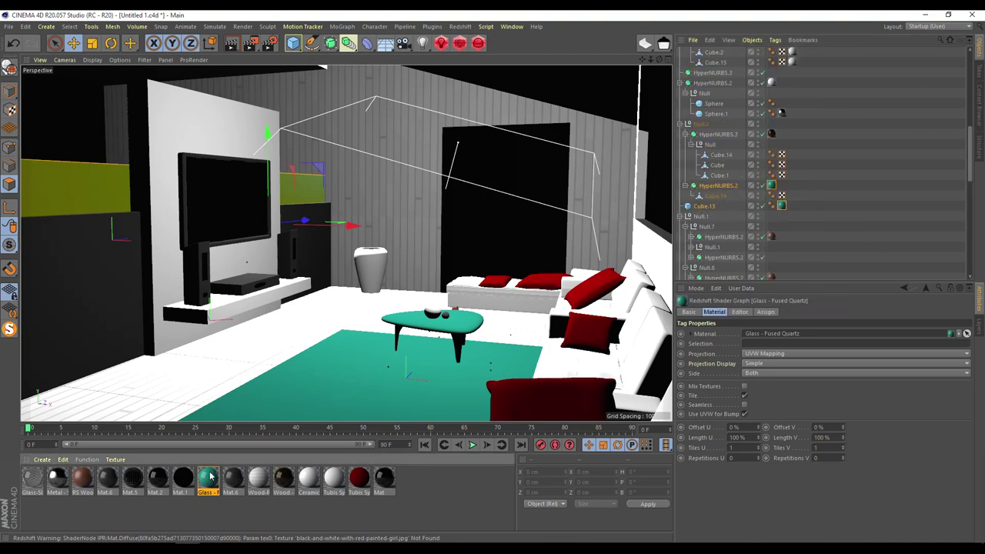
double_click(210, 478)
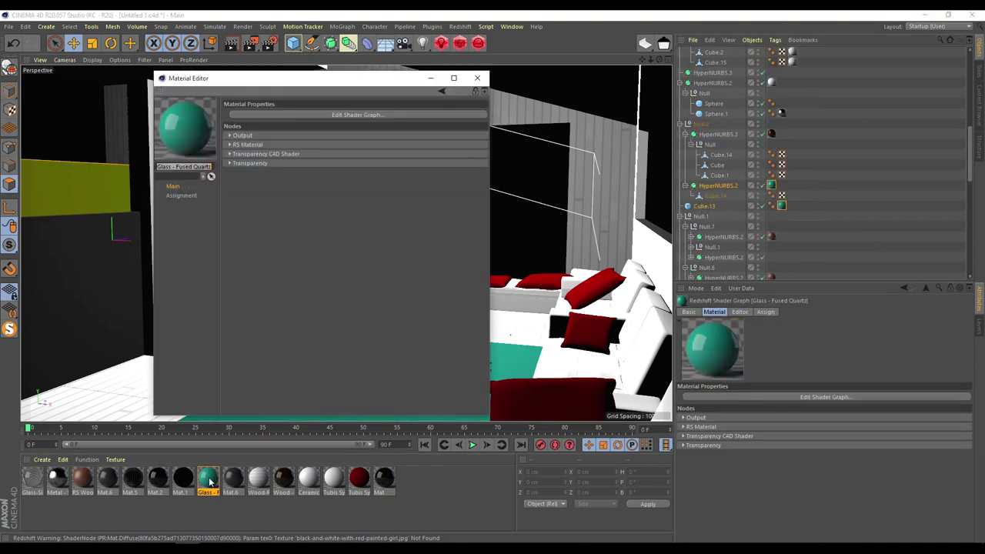
left_click(294, 114)
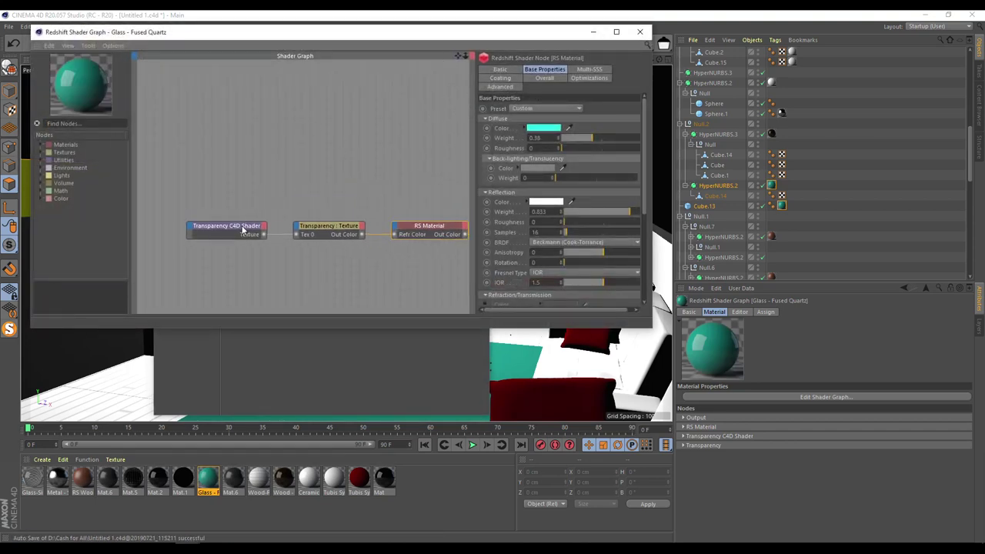
- Inspect the Transparency C4D Shader and Transparency Texture nodes, then box-select and delete them
left_click(243, 229)
left_click(333, 231)
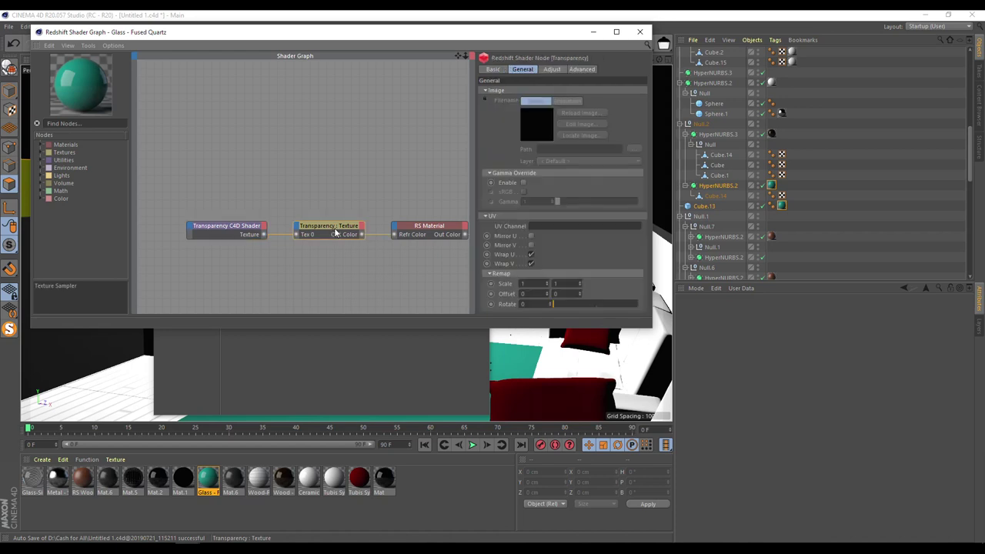
left_click(459, 58)
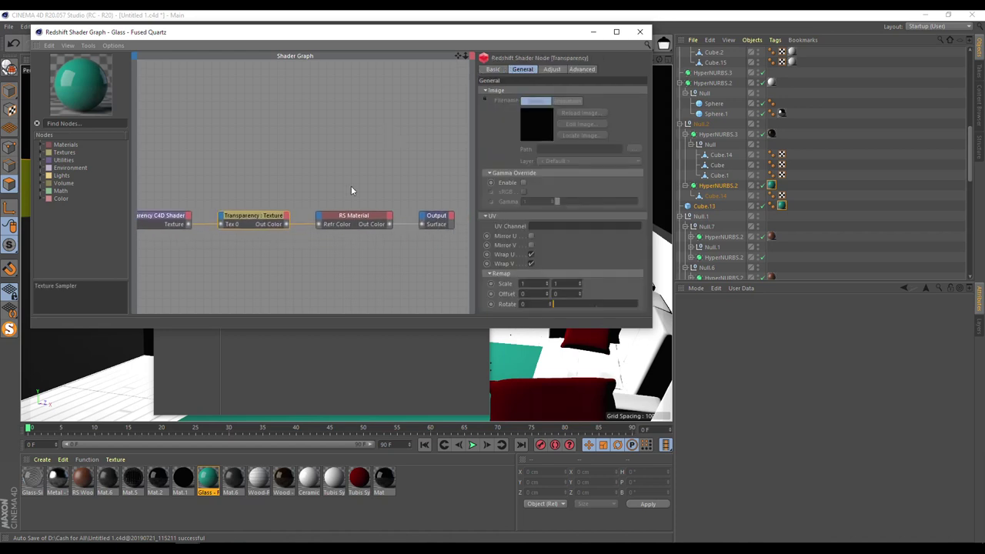
left_click(351, 218)
left_click_drag(149, 176, 296, 268)
key("Delete")
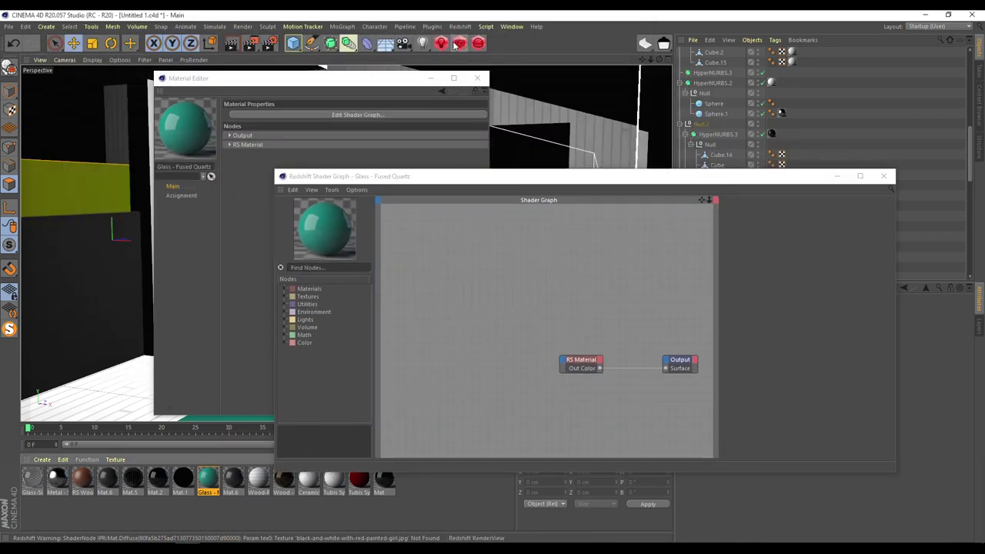
- Set the RS Material's diffuse weight to 0 and its reflection and refraction weights to 1
left_click(277, 512)
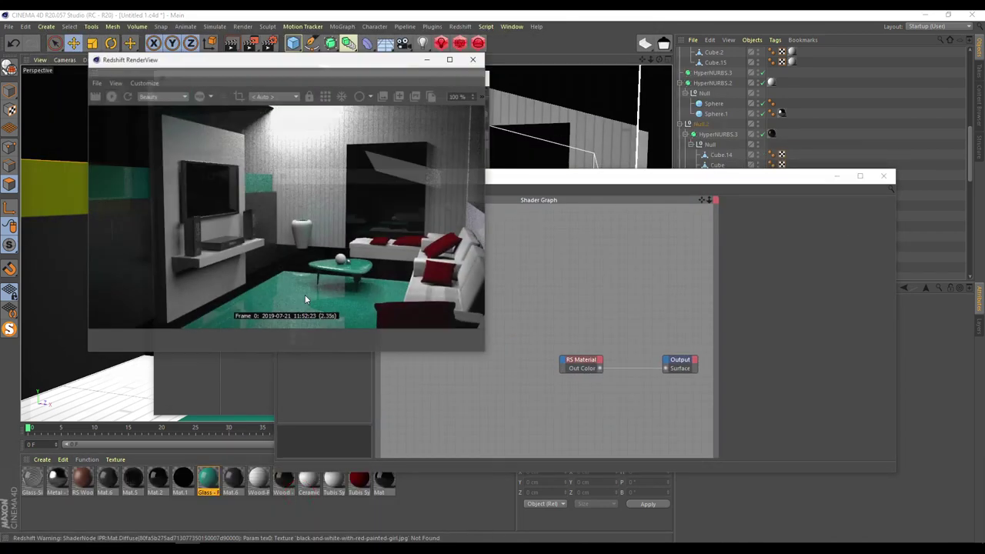
left_click_drag(294, 46, 239, 28)
left_click(577, 184)
left_click(581, 370)
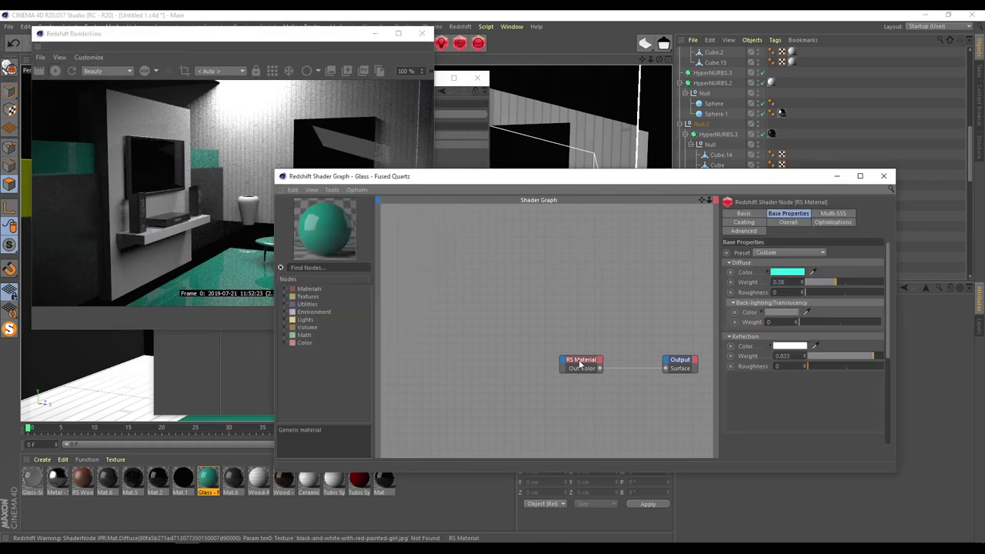
left_click_drag(800, 284, 806, 283)
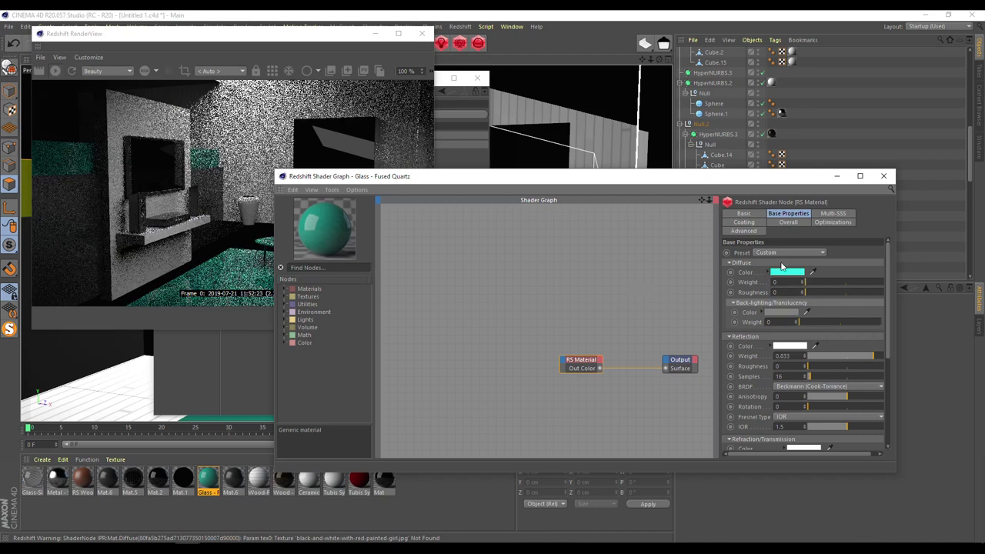
scroll(872, 300, "down", 3)
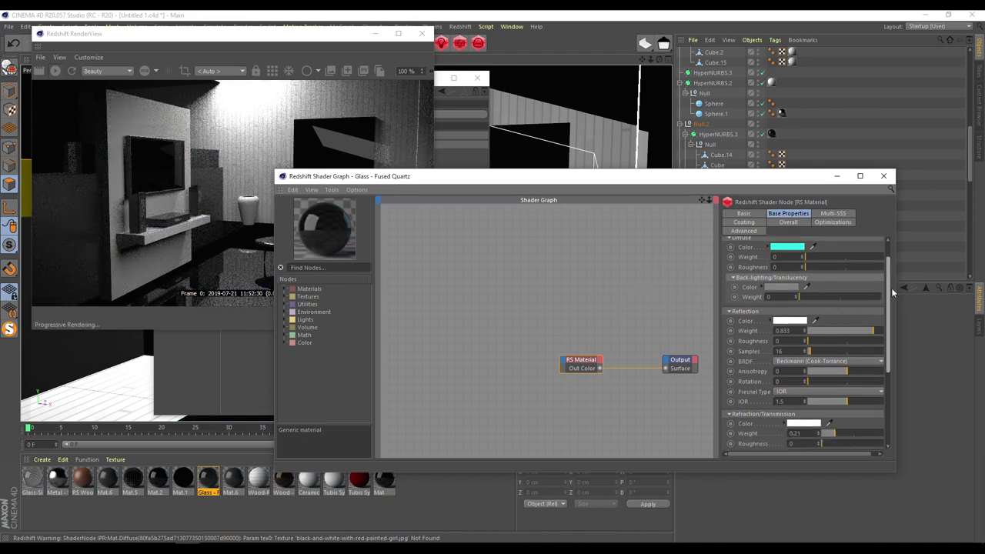
left_click_drag(870, 306, 885, 305)
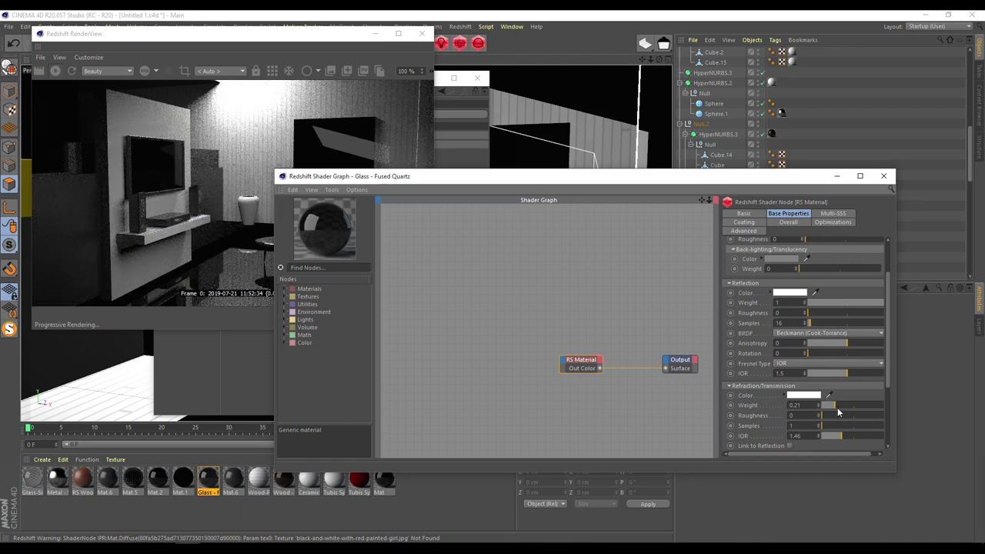
left_click_drag(831, 405, 893, 405)
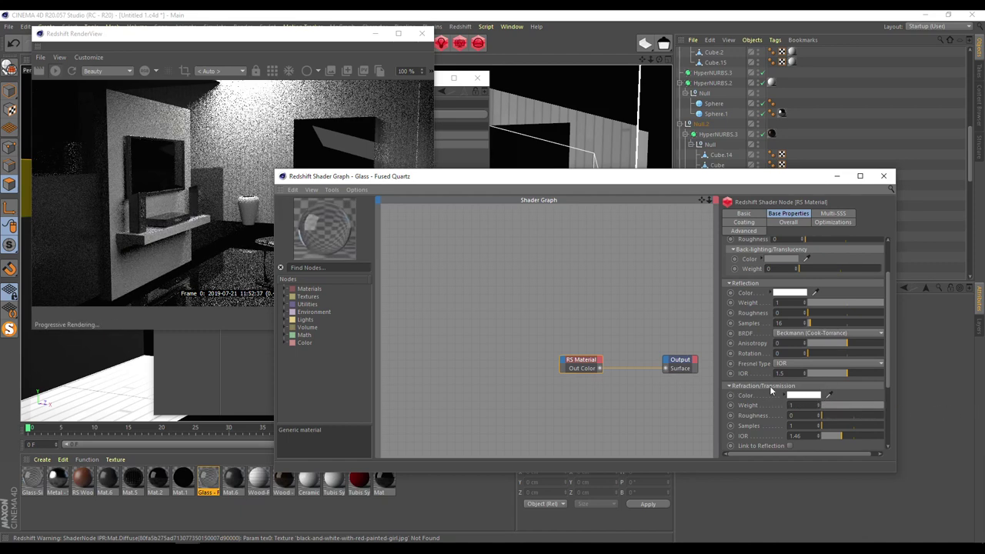
- Give the refraction a teal colour, tuning its hue, saturation and brightness
left_click(803, 395)
left_click(827, 394)
left_click(818, 395)
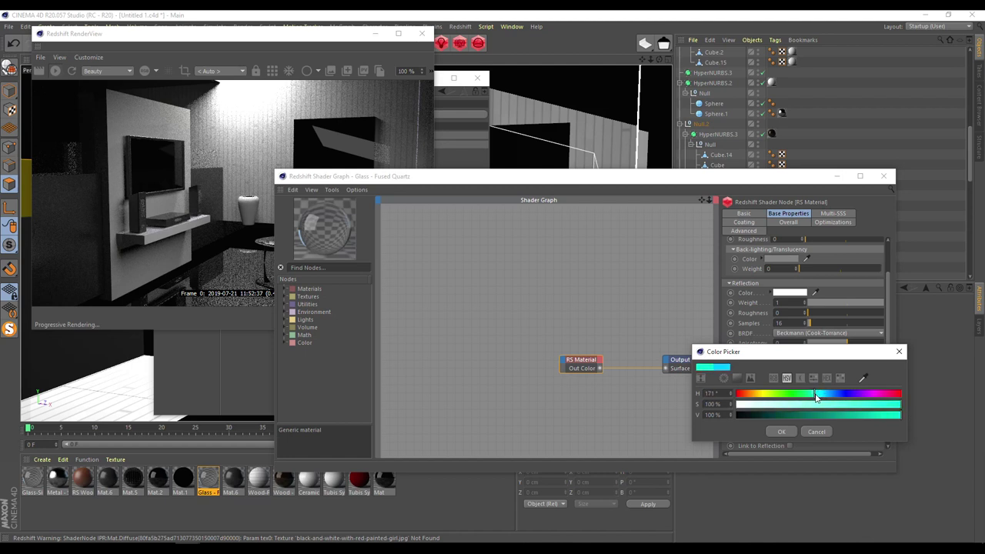
left_click(867, 416)
left_click(782, 432)
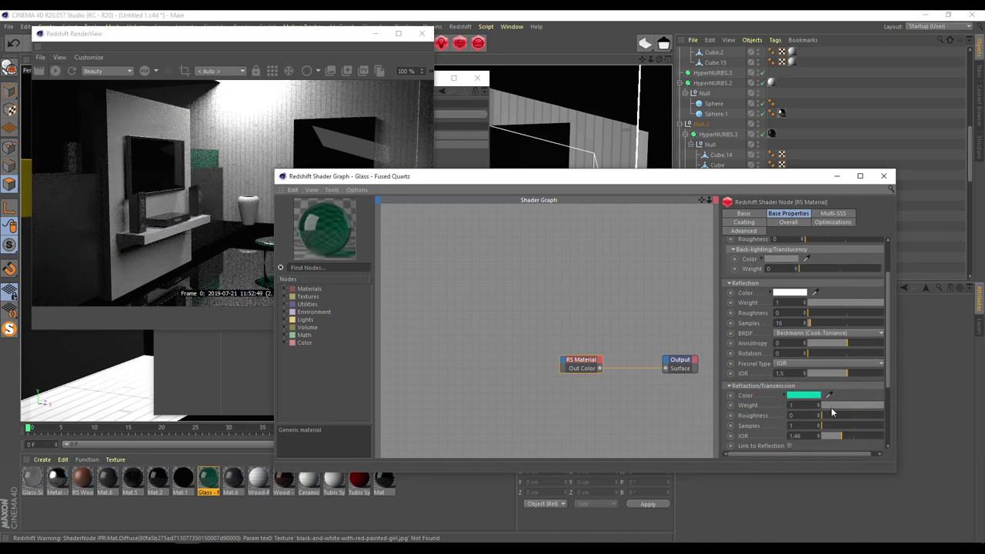
left_click(815, 395)
left_click(838, 416)
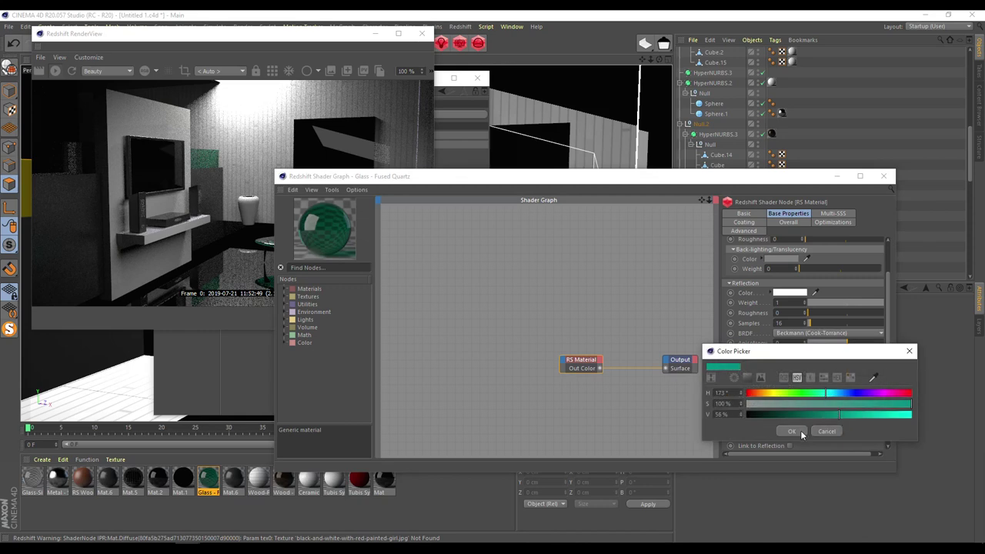
left_click(800, 432)
left_click(807, 395)
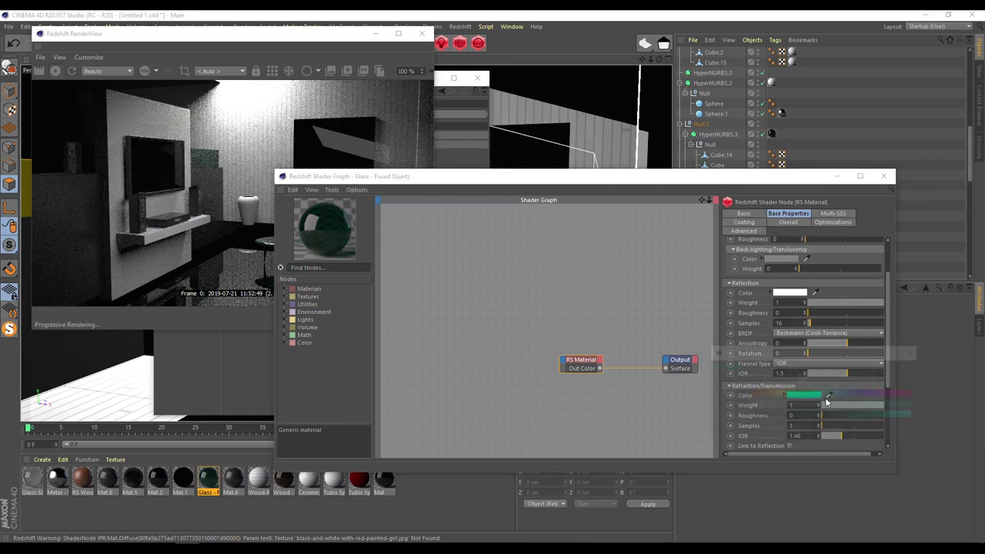
left_click(878, 416)
left_click(796, 431)
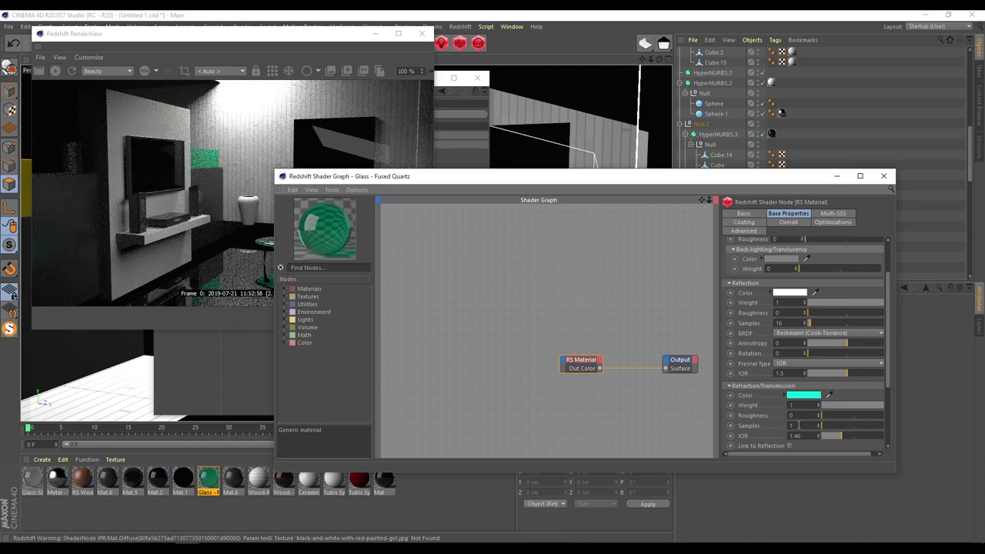
- Set refraction roughness to 0.3 and samples to 32, then check the render
type(".3")
key("Return")
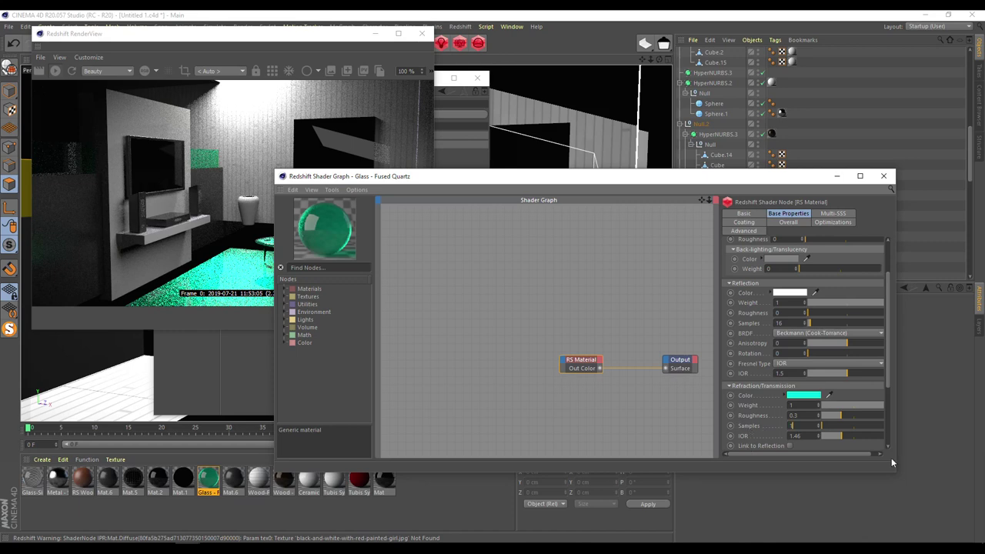
type("32")
key("Return")
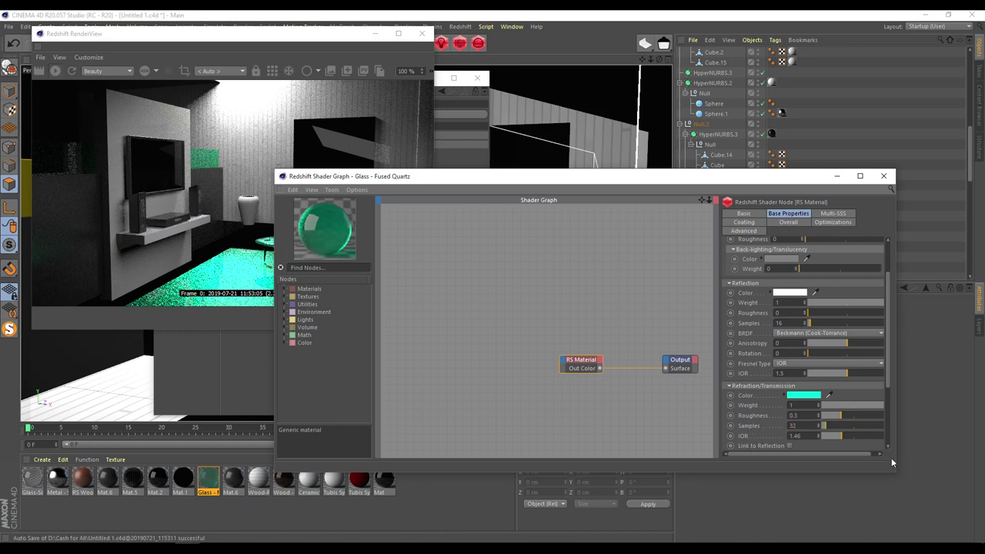
left_click(254, 231)
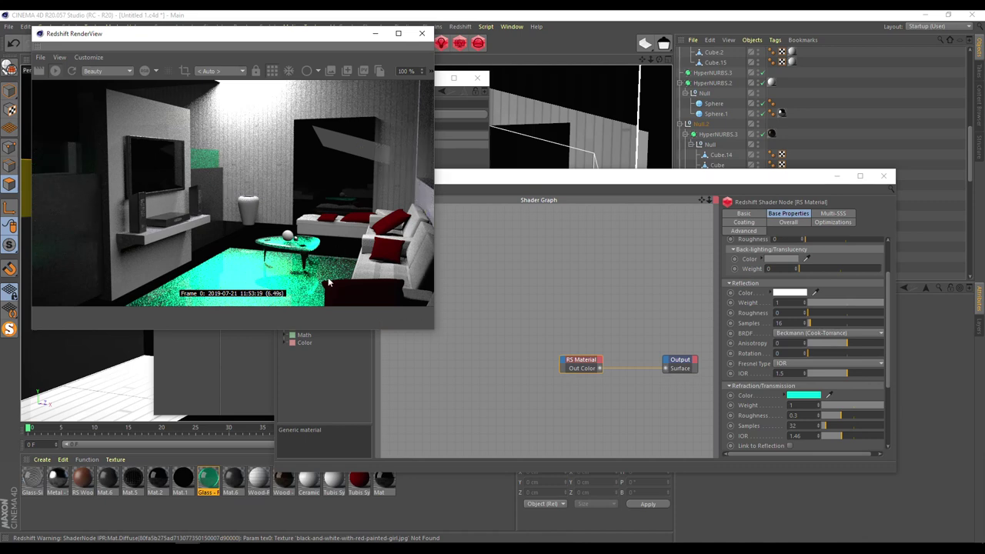
- Set reflection roughness to 0.2 and close the shader graph
left_click(787, 310)
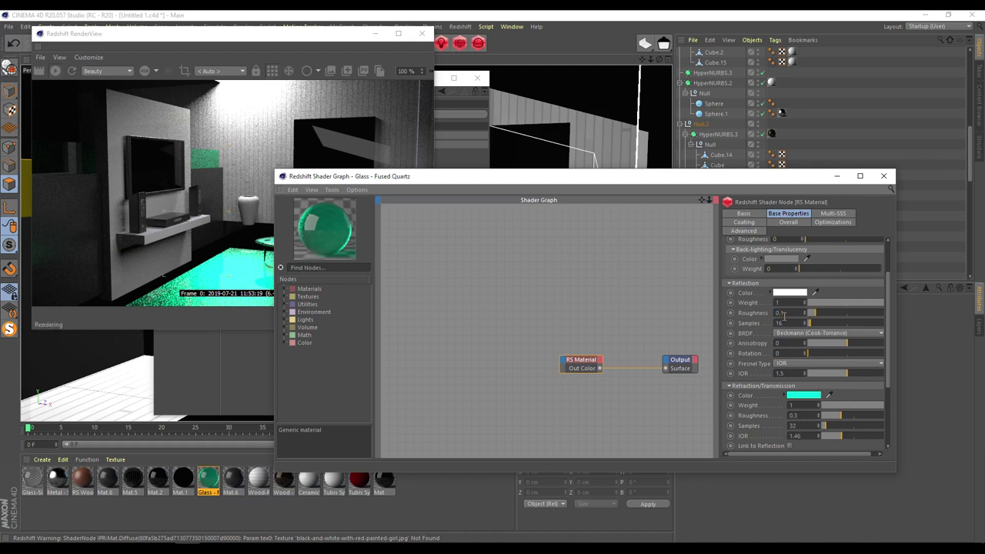
left_click_drag(791, 312, 769, 313)
type("0.2")
key("Return")
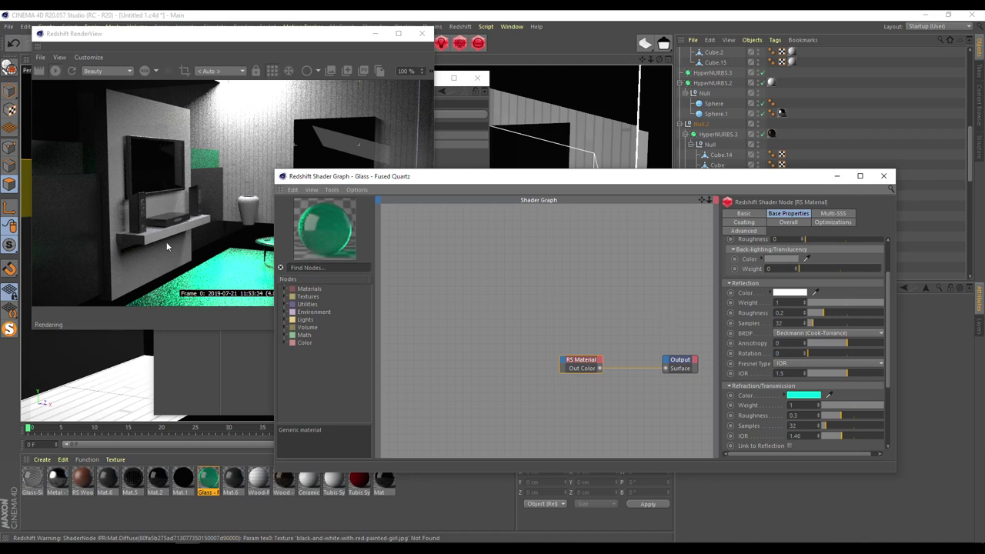
left_click(884, 176)
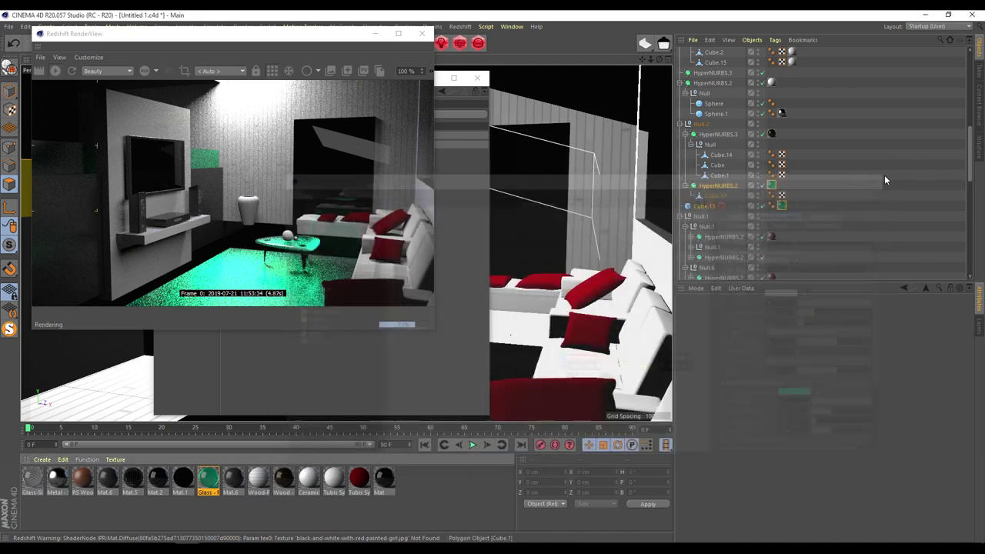
- Close the render window, select the objects using Mat.6 and close the Material Editor
left_click(422, 33)
left_click(234, 479)
right_click(234, 478)
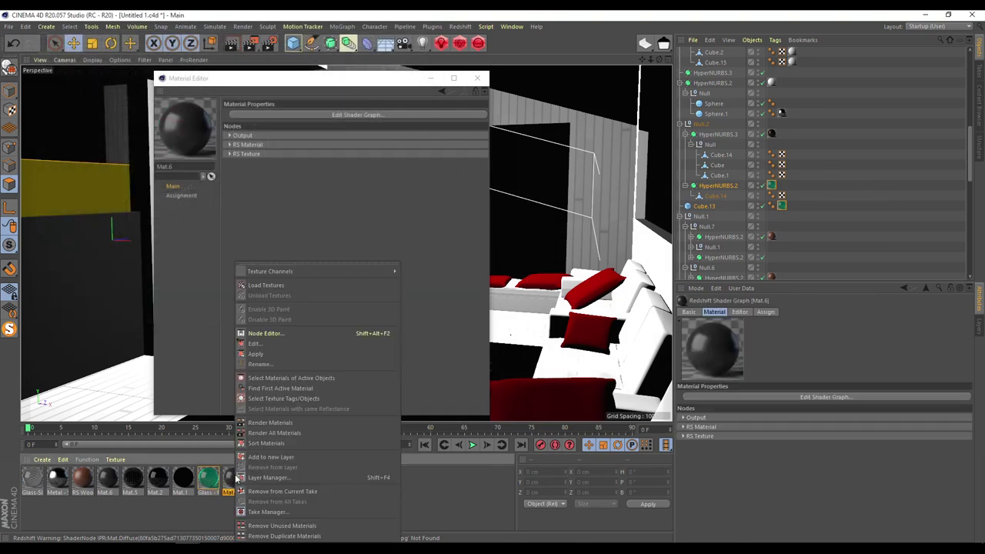
left_click(289, 398)
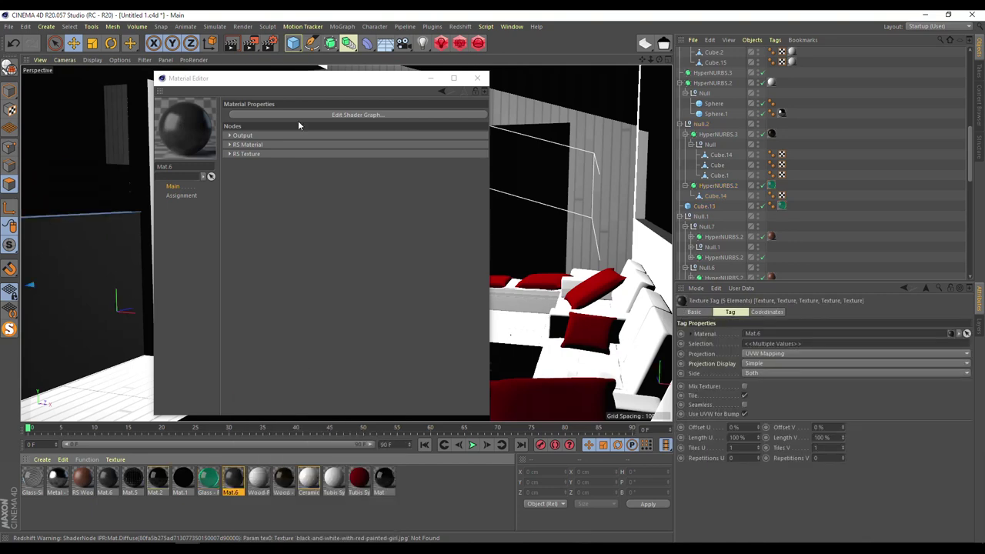
left_click_drag(312, 84, 279, 70)
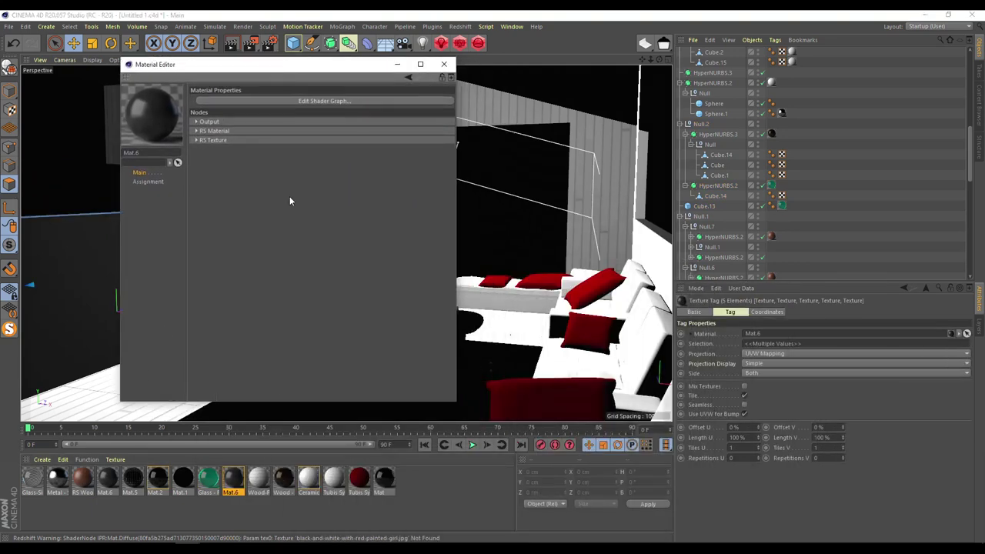
left_click(287, 509)
left_click(443, 64)
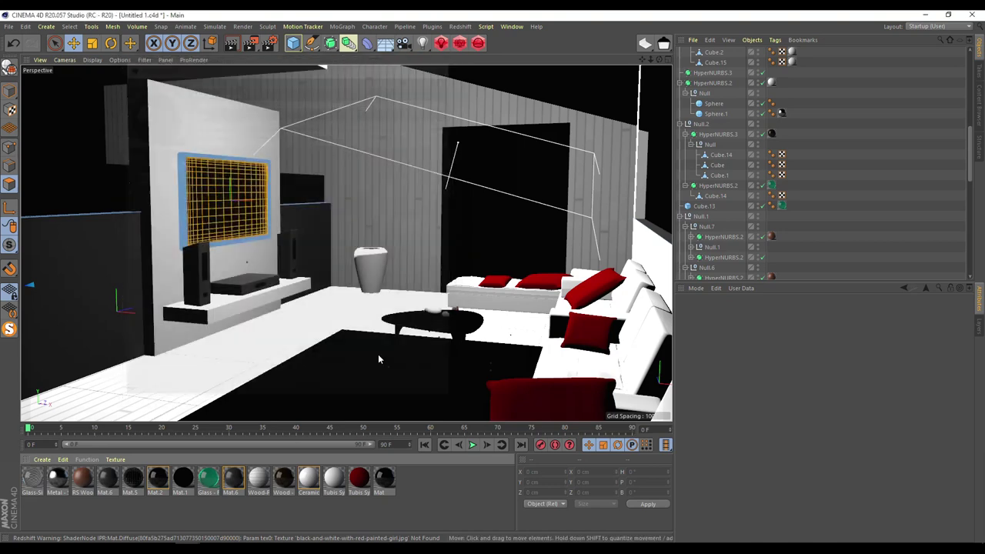
- Select the objects using Wood-Parquet-05, then select the Cube and show the Content Browser
left_click(257, 483)
right_click(257, 485)
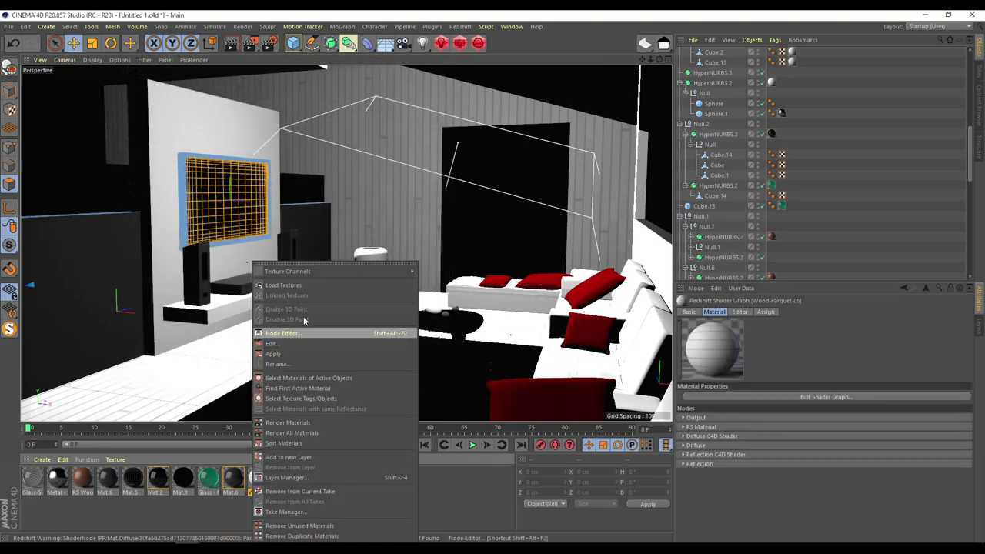
left_click(301, 398)
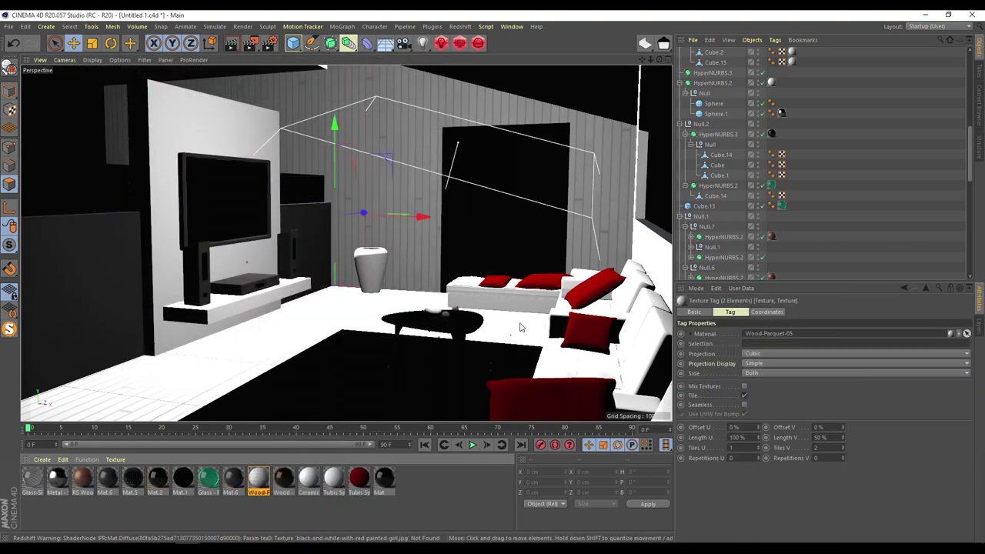
scroll(731, 231, "down", 15)
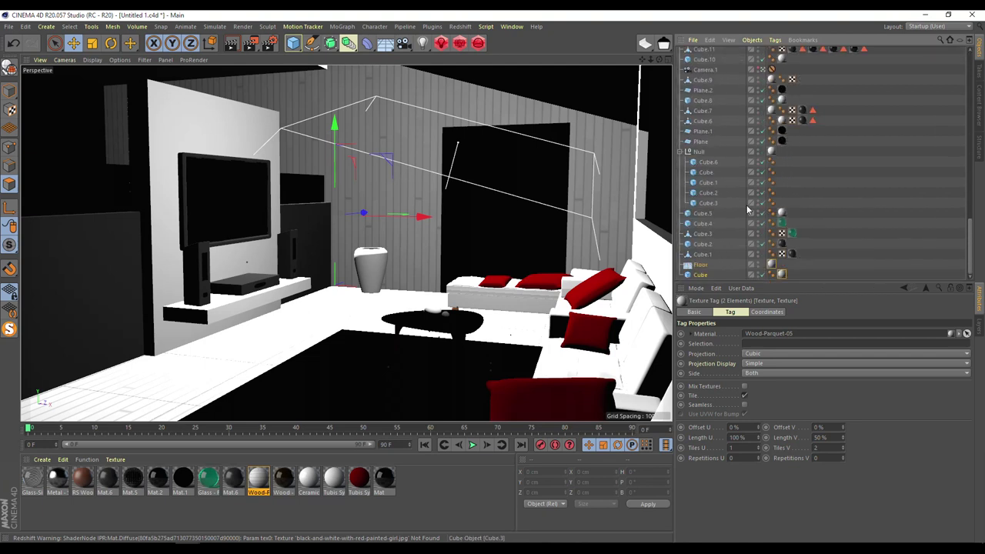
left_click(705, 274)
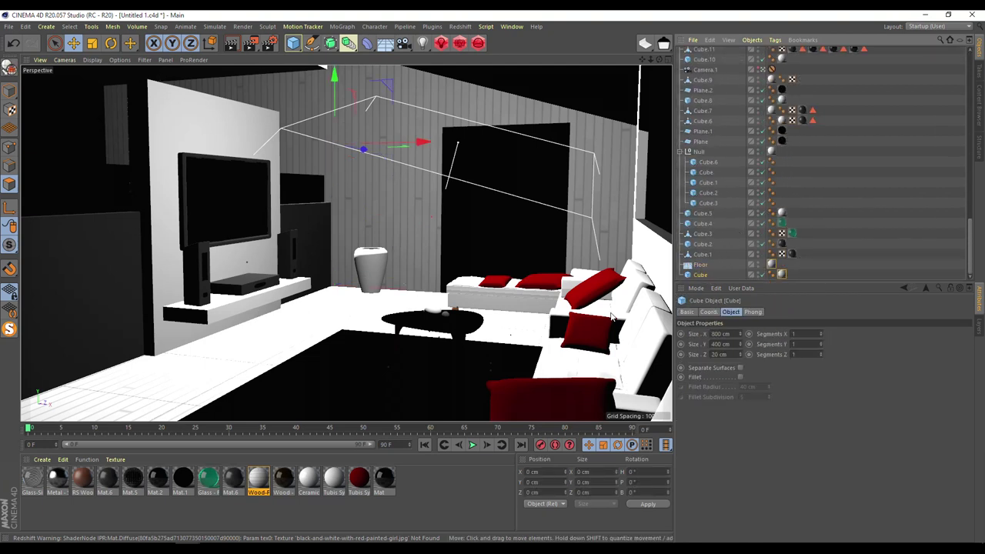
left_click(980, 114)
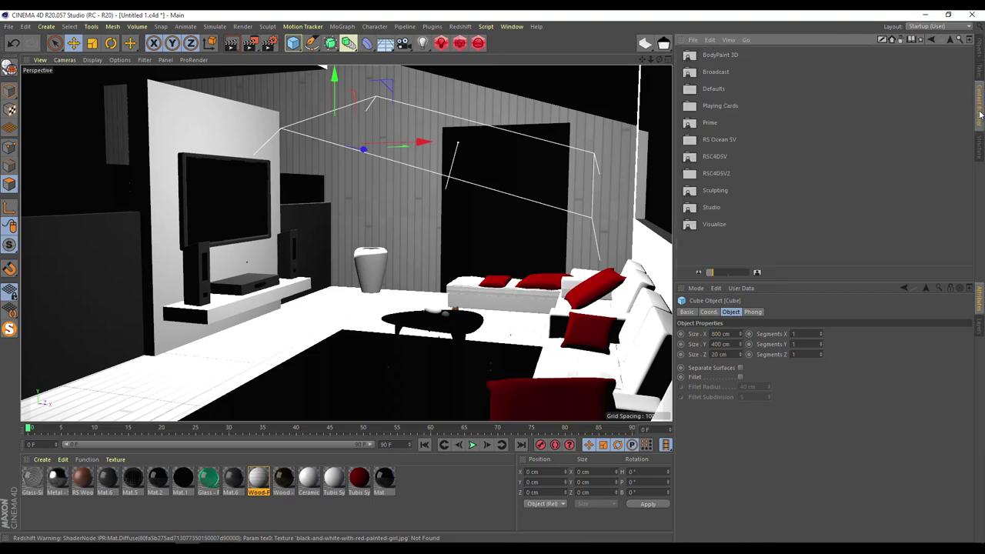
- Browse the RSC4DSV Floor presets and preview RS Floor 1, 2, 4 and 5
left_click(969, 39)
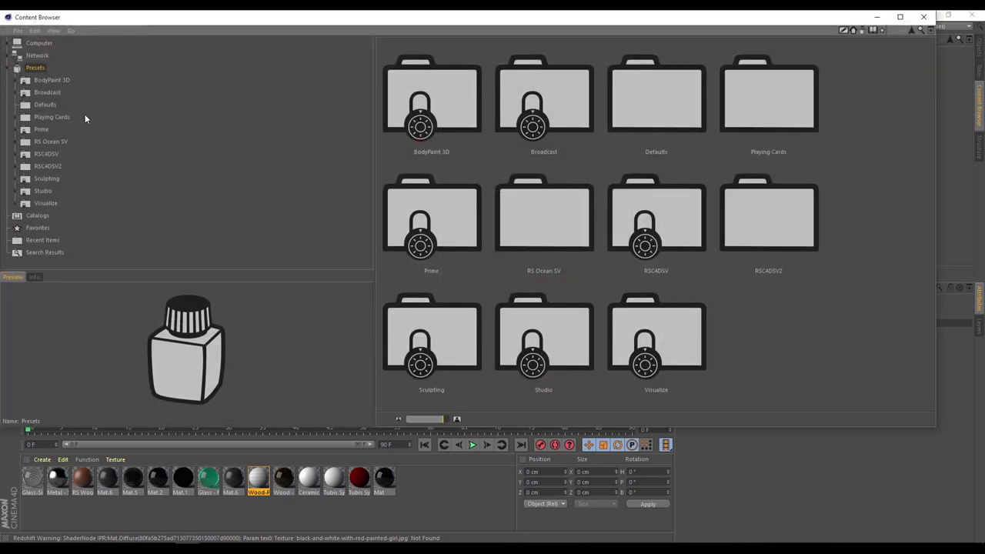
left_click(46, 156)
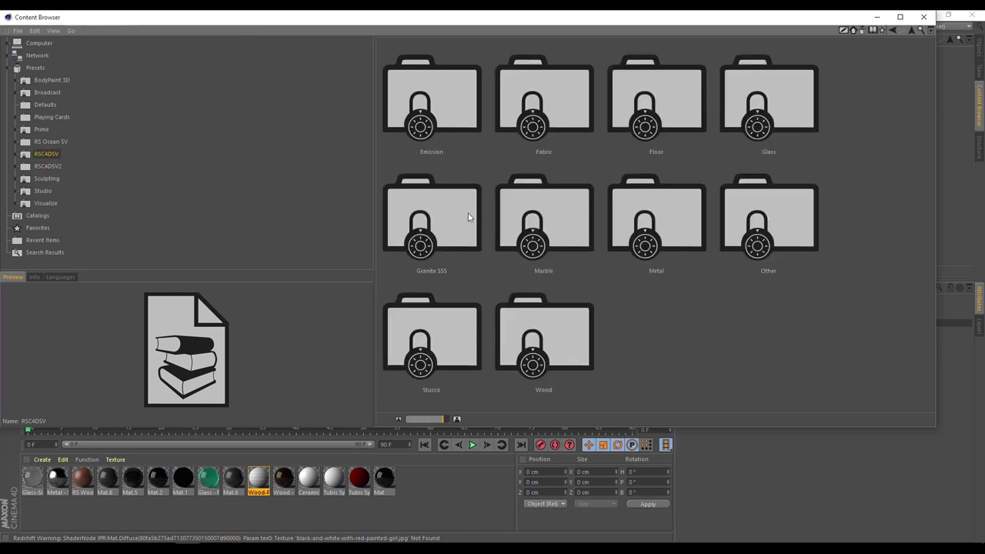
double_click(665, 106)
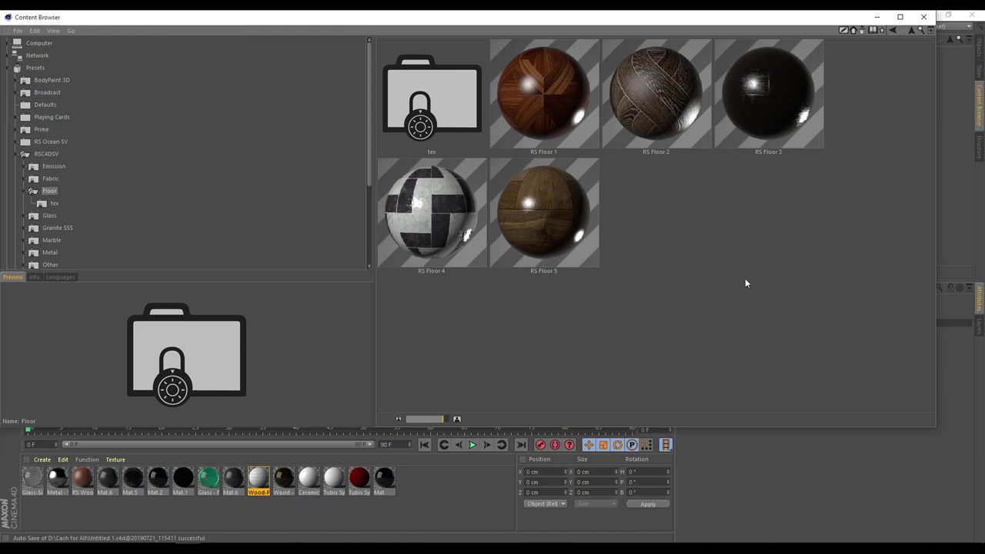
left_click(654, 100)
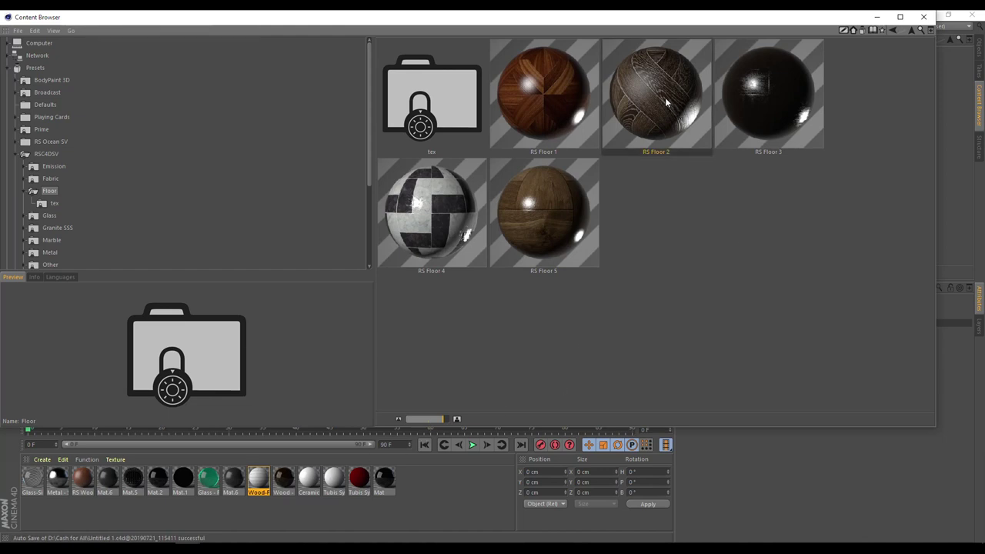
left_click(419, 204)
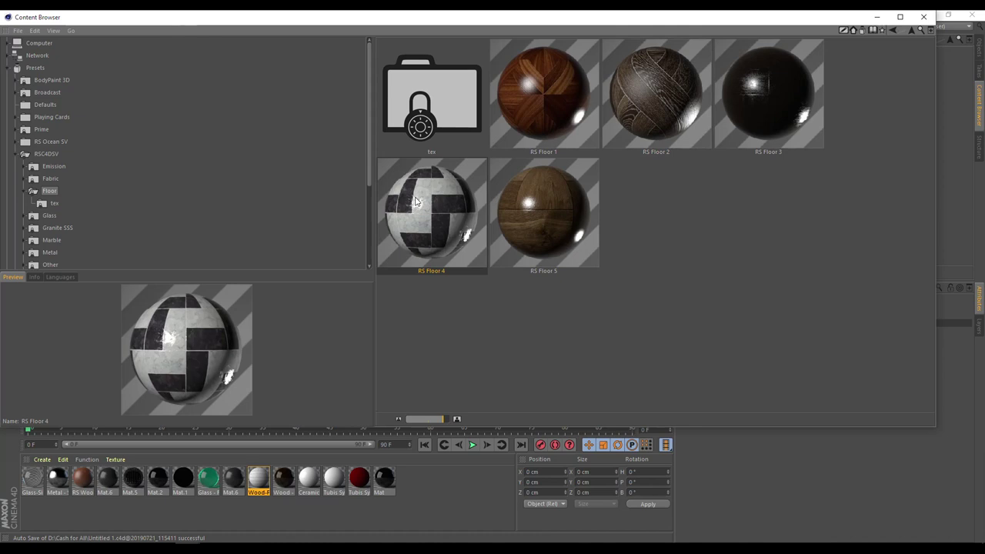
left_click(678, 117)
left_click(550, 99)
left_click(682, 96)
left_click(543, 217)
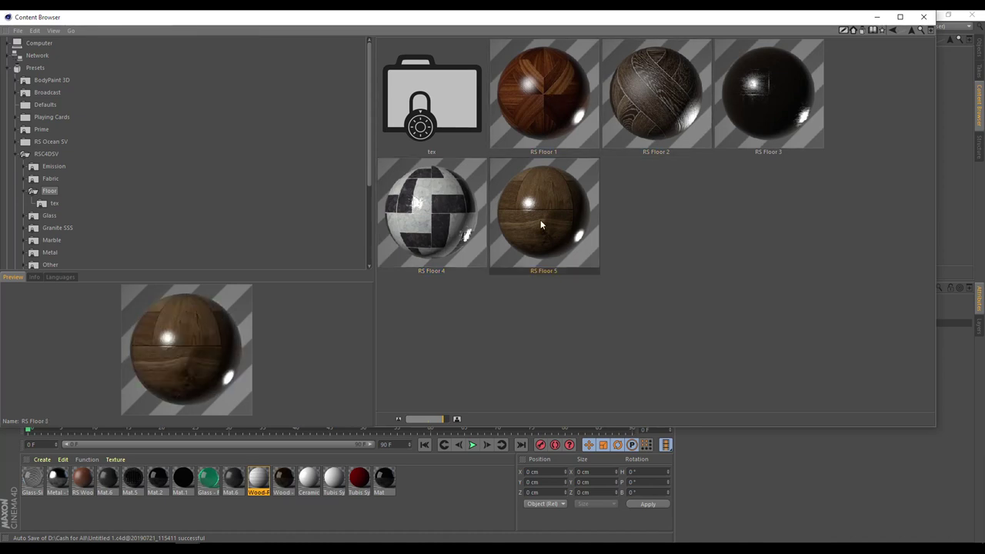
- Load RS Floor 2 and RS Floor 4 into the scene's materials and close the browser
left_click(628, 107)
double_click(674, 99)
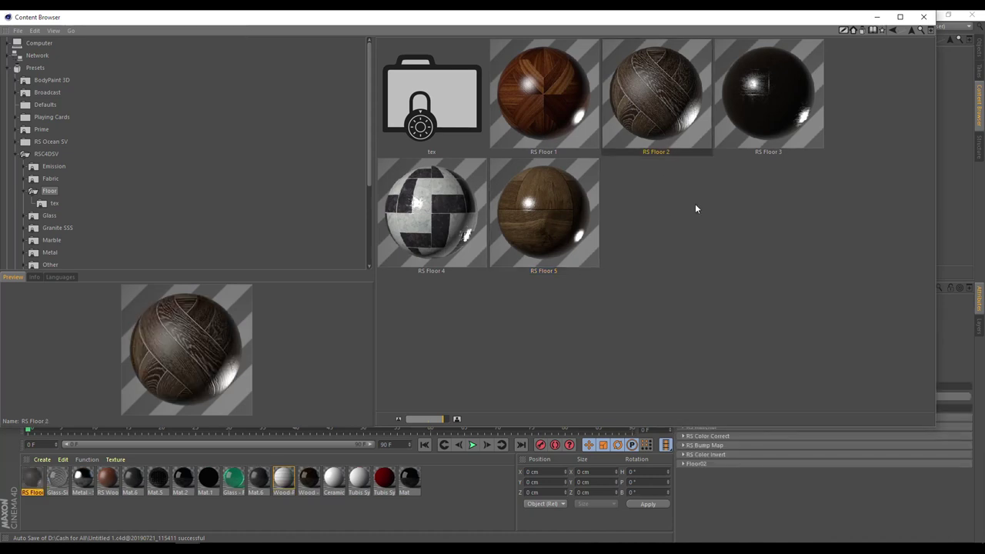
double_click(445, 196)
left_click(924, 17)
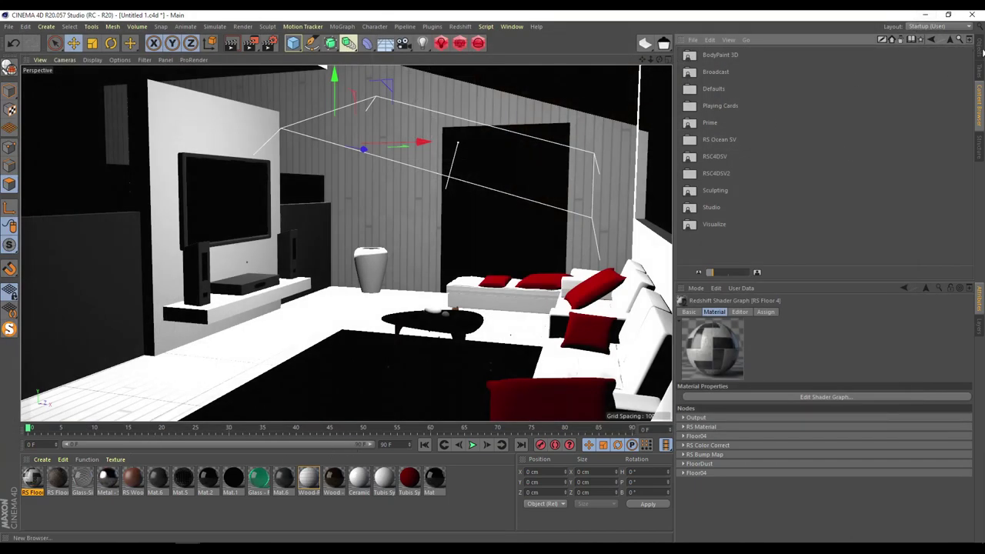
- Apply the RS Floor 4 tile material to Floor and RS Floor 2 wood to Cube
left_click(980, 54)
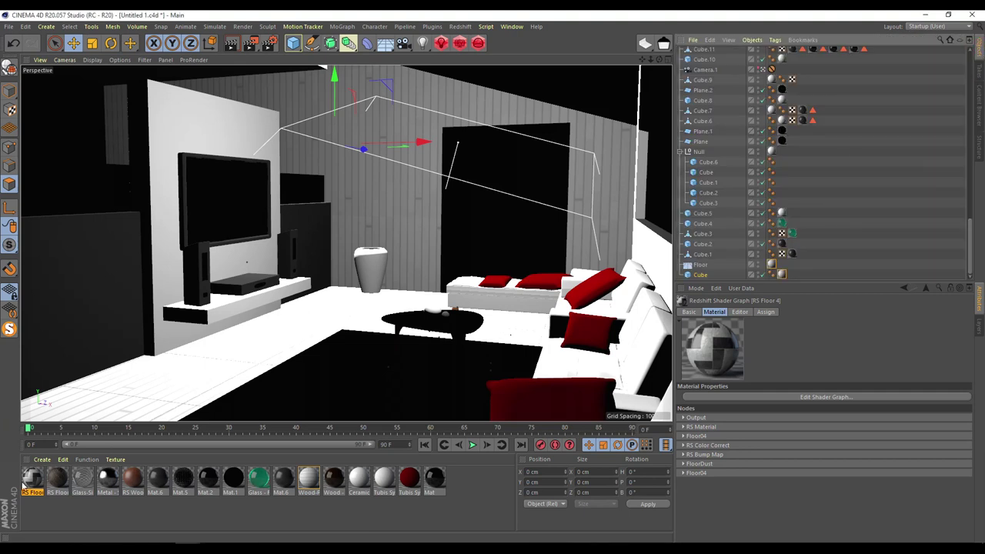
left_click_drag(35, 480, 772, 265)
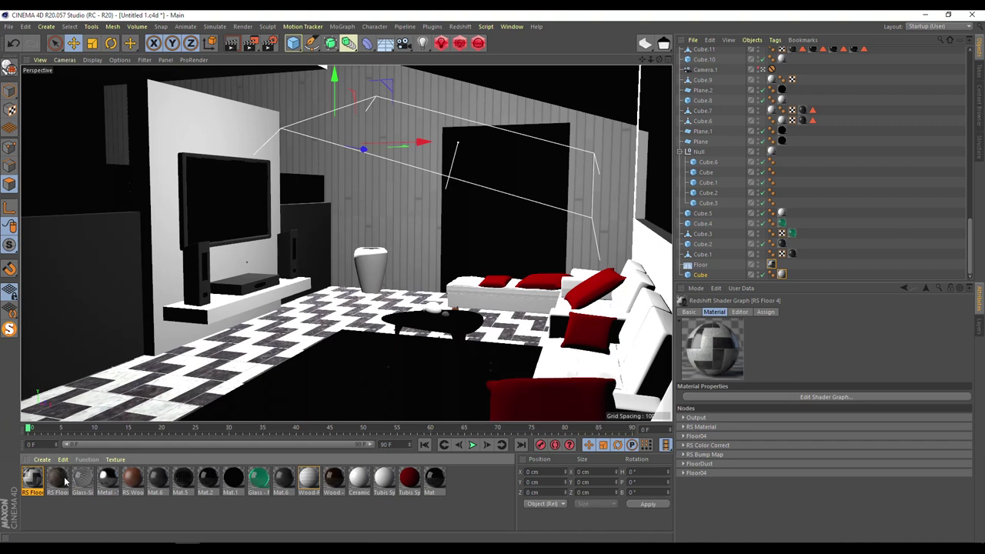
left_click_drag(52, 485, 779, 276)
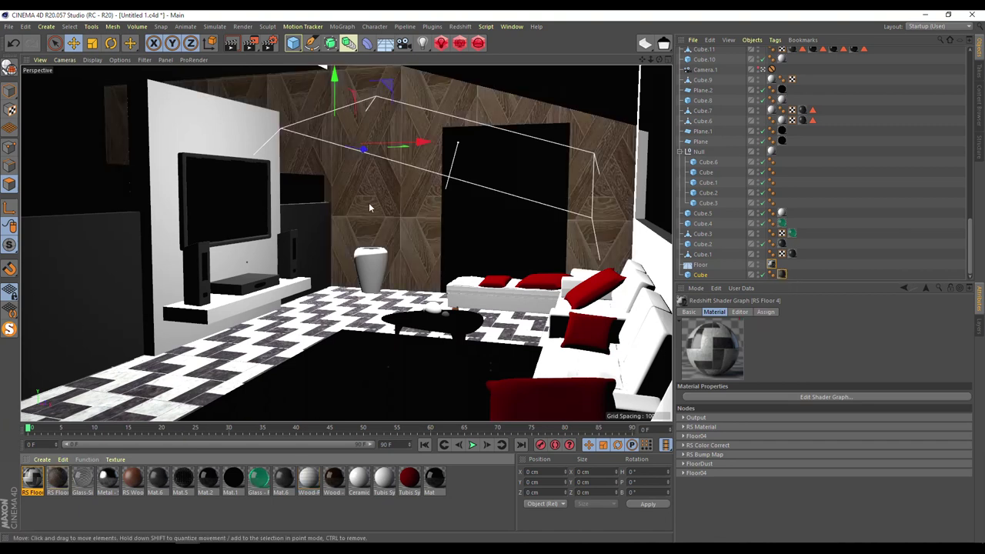
- Set the wall texture projection to Cubic with Tiles V of 1
left_click(781, 274)
left_click(772, 354)
left_click(758, 358)
left_click(746, 450)
key("Tab")
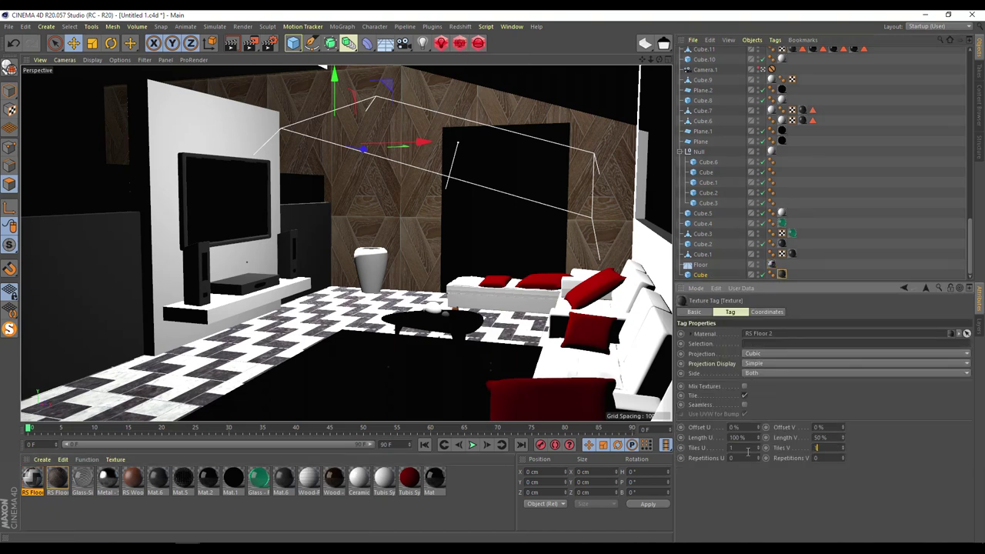
type("1")
key("Return")
- Try wall tiling values of 2, then 3, for Tiles U and V
type("2")
key("Return")
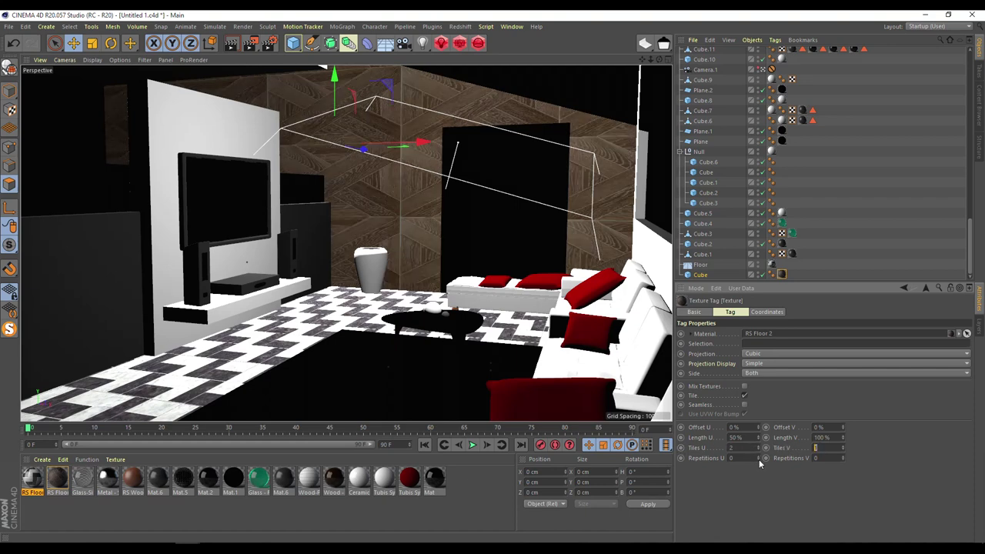
type("2")
key("shift+Tab")
type("3")
key("Return")
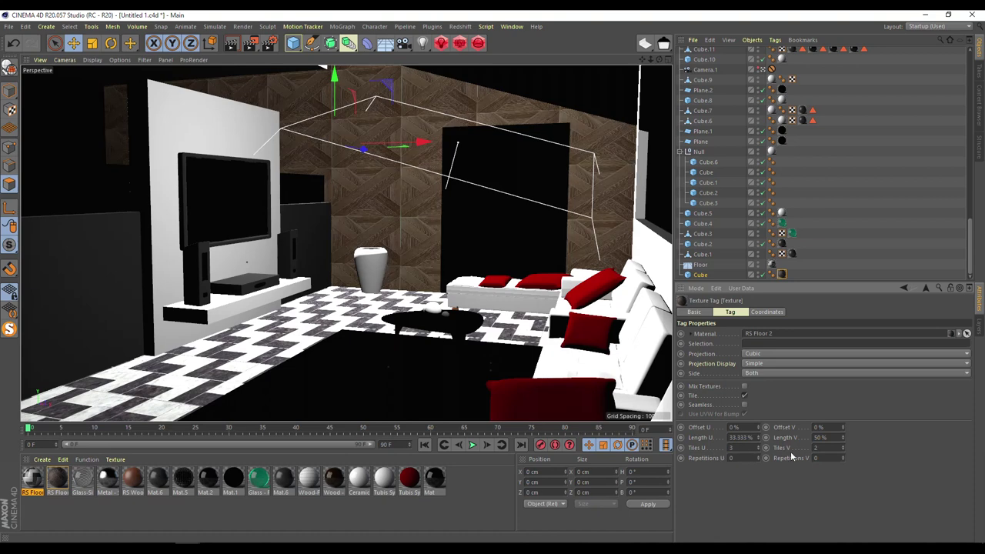
left_click(836, 447)
type("3")
key("Return")
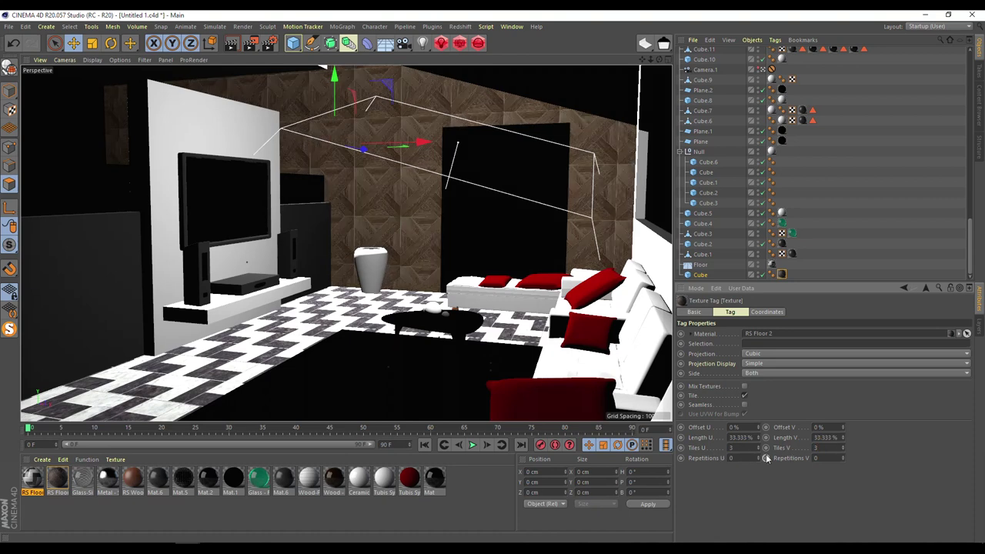
- Change the Tiles V value on the floor's texture tag
left_click(772, 264)
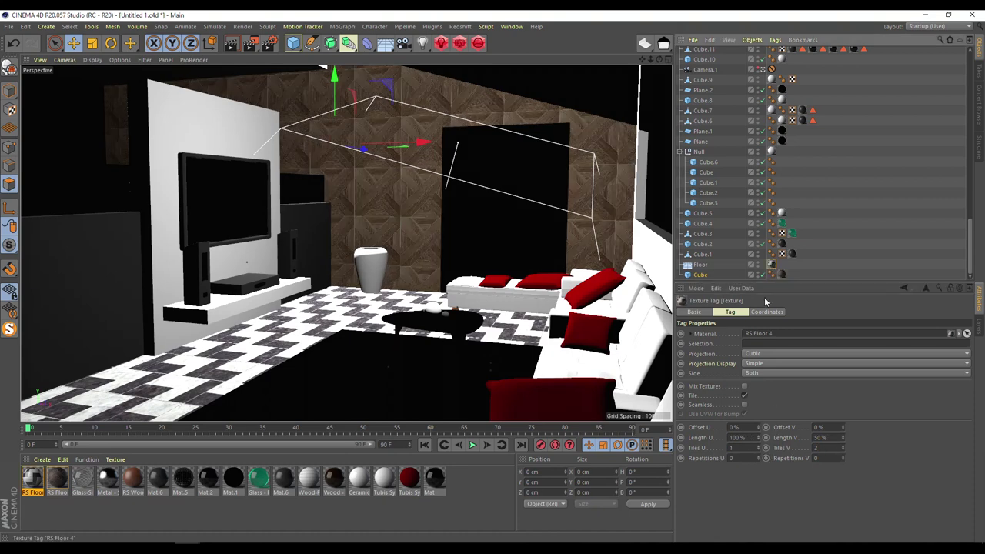
left_click(818, 447)
type("3")
key("Return")
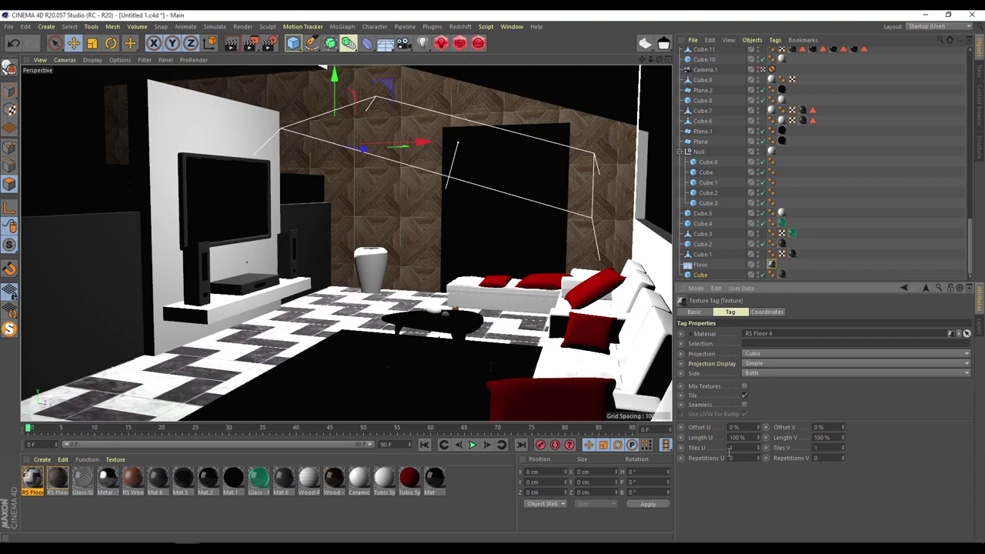
- Set the wall texture tiling to 2 × 2 and start a Redshift render
left_click(782, 274)
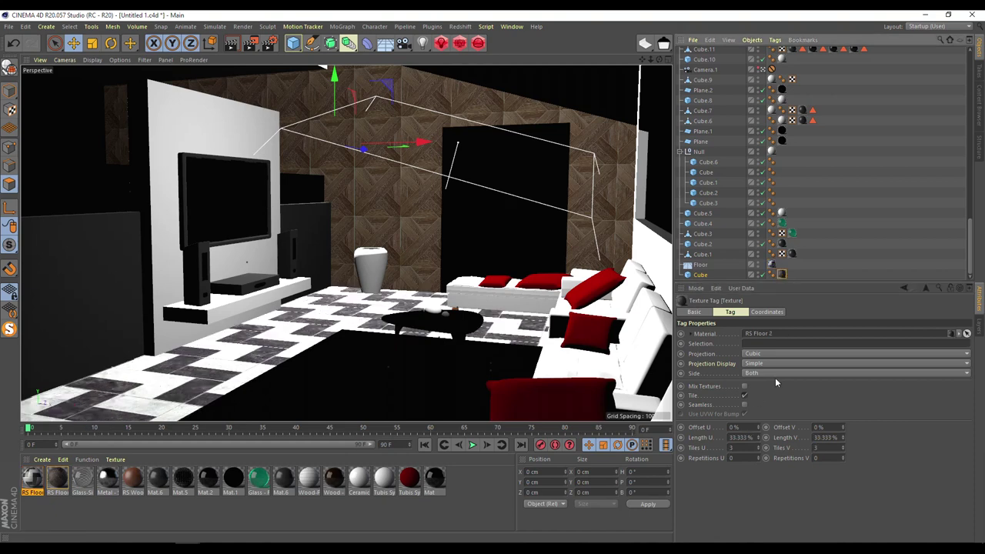
left_click(735, 448)
type("2")
key("Return")
left_click(817, 448)
type("2")
key("Return")
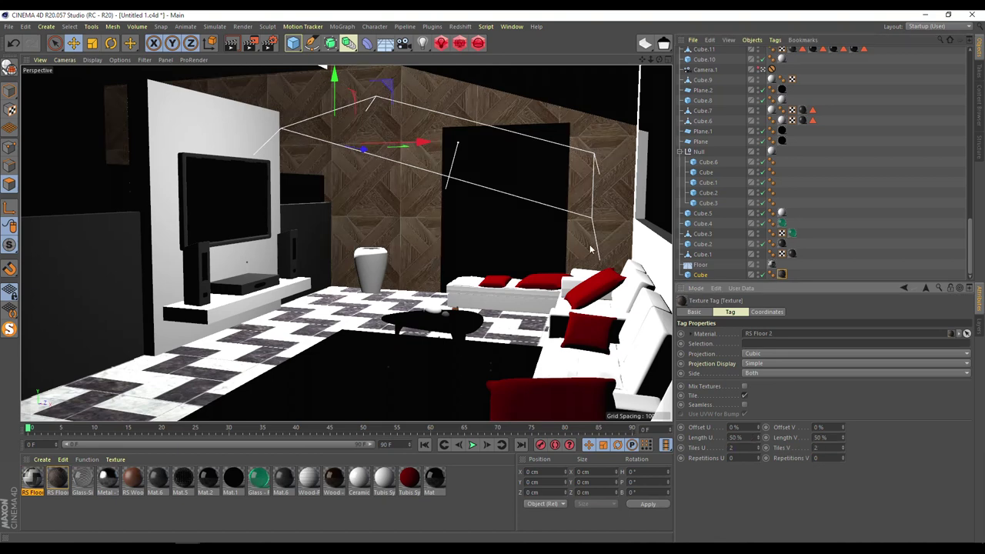
left_click(459, 43)
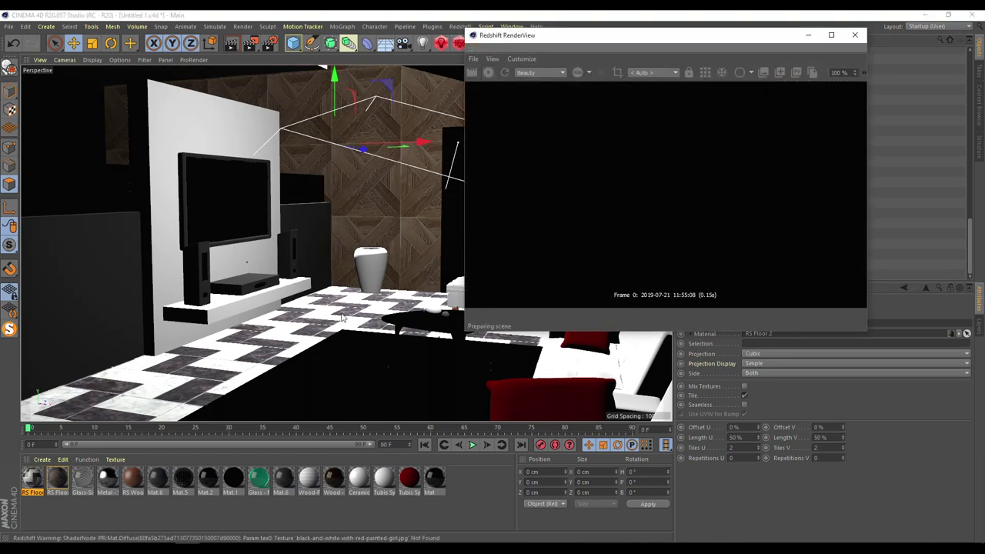
- Move aside and minimize the Redshift RenderView, then add a new 400 × 400 cm plane
left_click_drag(624, 36, 260, 60)
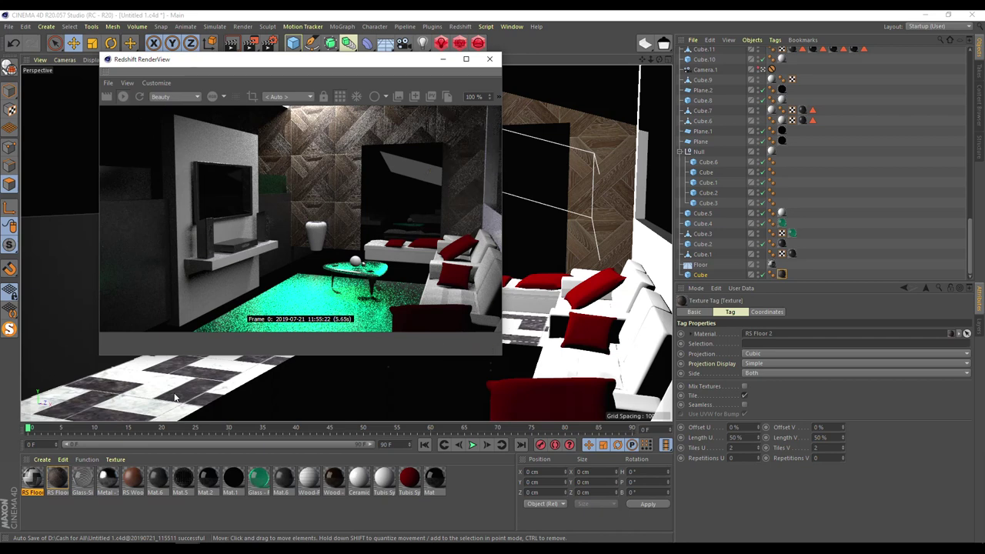
left_click_drag(337, 60, 300, 99)
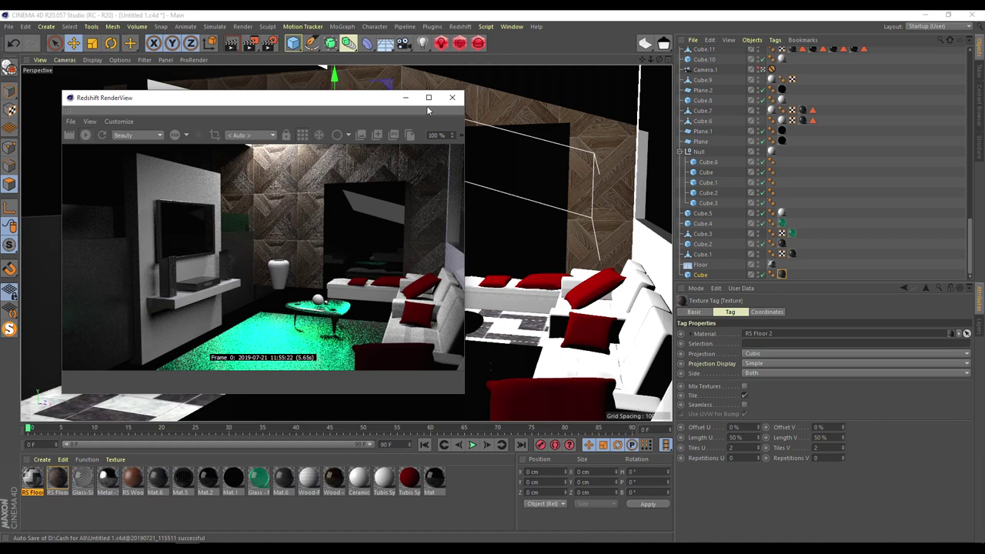
left_click(405, 98)
left_click_drag(294, 42, 388, 80)
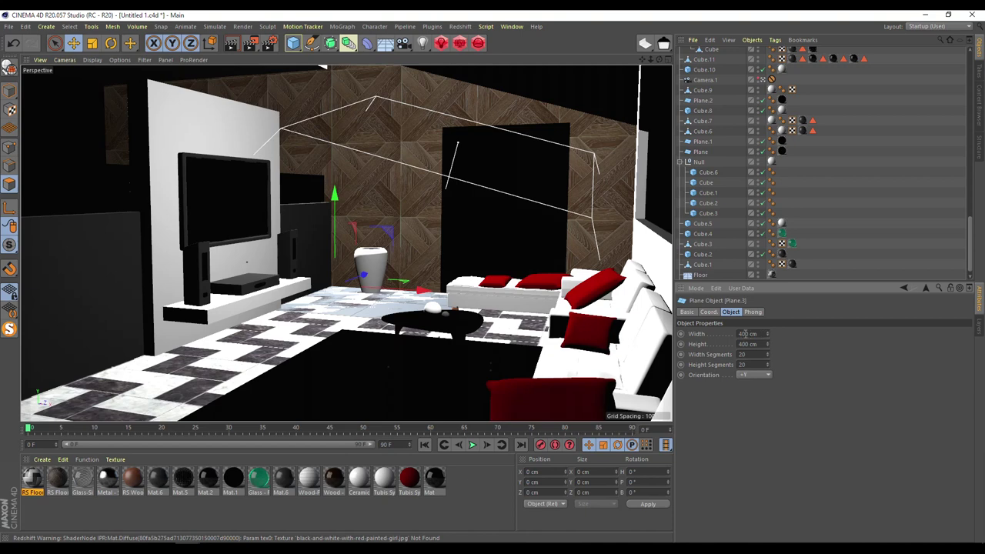
- Make the new plane 2000 × 2000 cm with 1 × 1 segments
type("2000")
key("Tab")
type("2000")
key("Tab")
type("1")
key("Tab")
type("1")
key("Return")
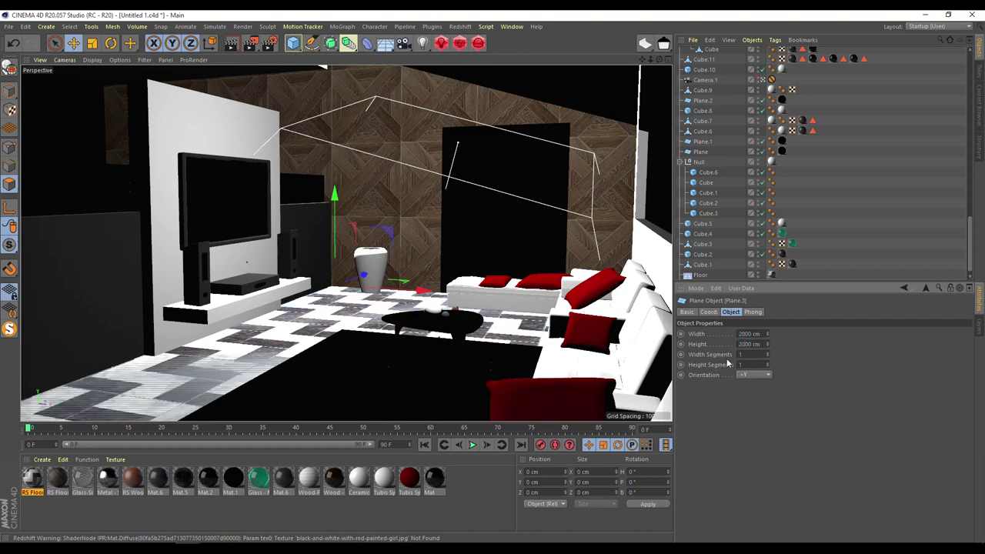
scroll(754, 180, "up", 5)
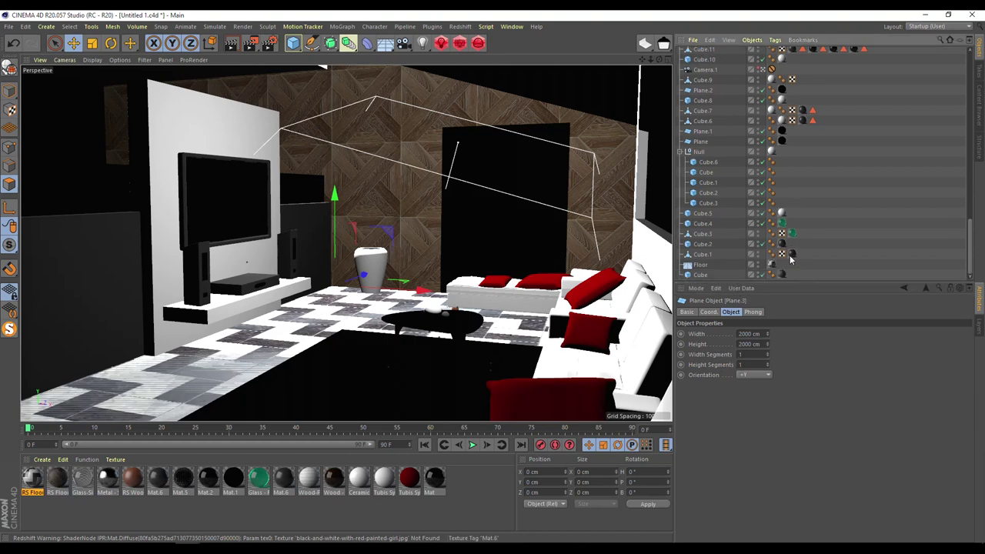
scroll(755, 180, "up", 8)
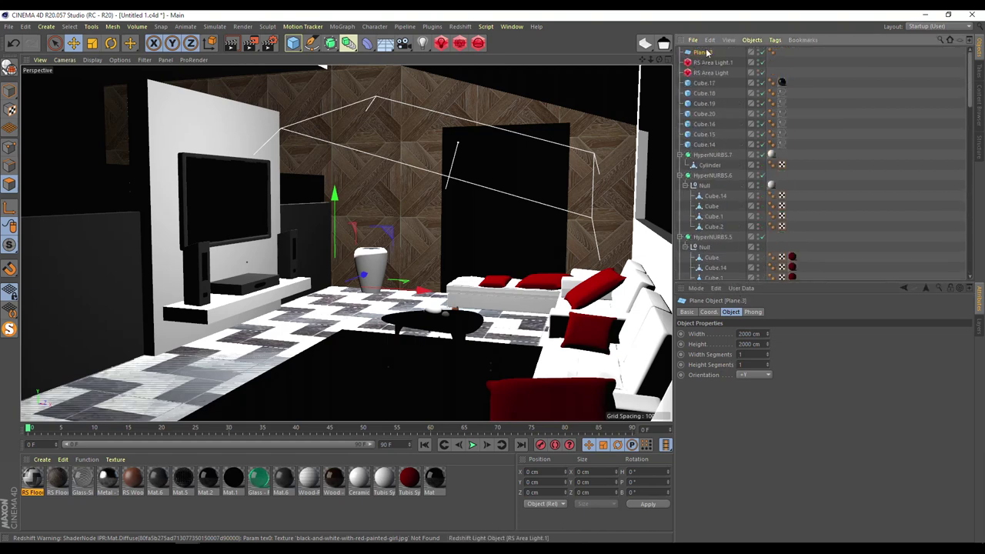
scroll(723, 273, "down", 10)
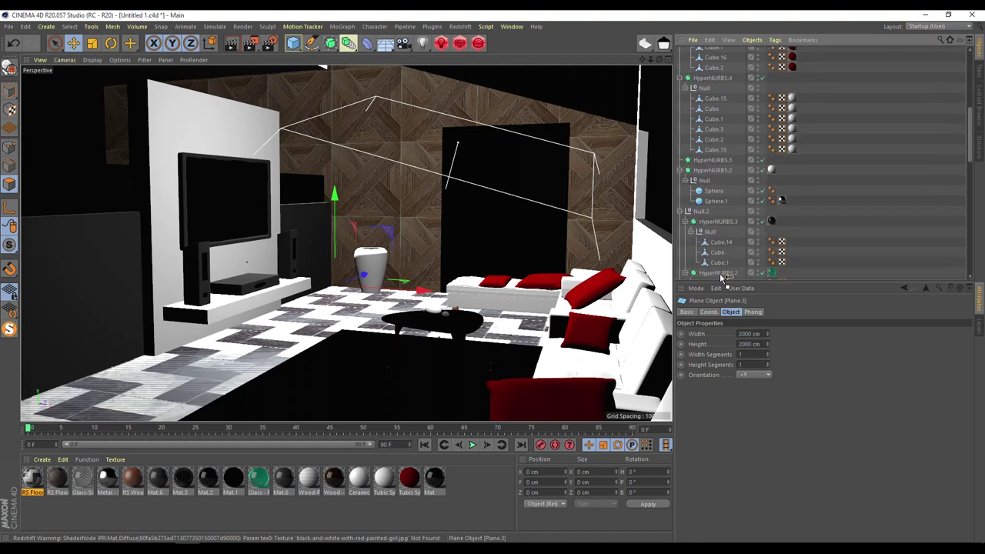
scroll(723, 276, "down", 10)
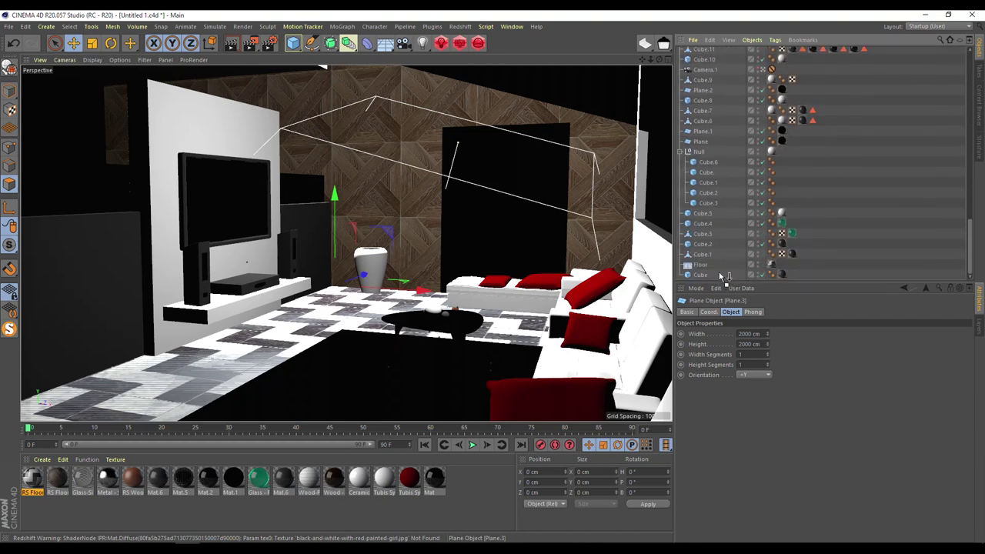
scroll(715, 262, "down", 1)
- Rename the plane Floor, give it RS Floor 4, delete the old Floor, and restore RenderView
double_click(698, 256)
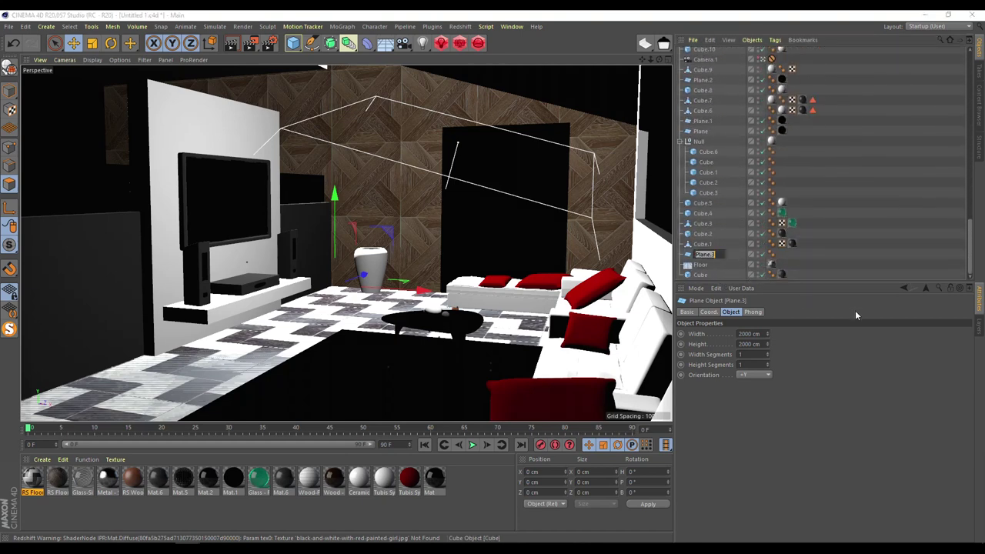
type("Floor")
key("Return")
left_click_drag(784, 276, 782, 254)
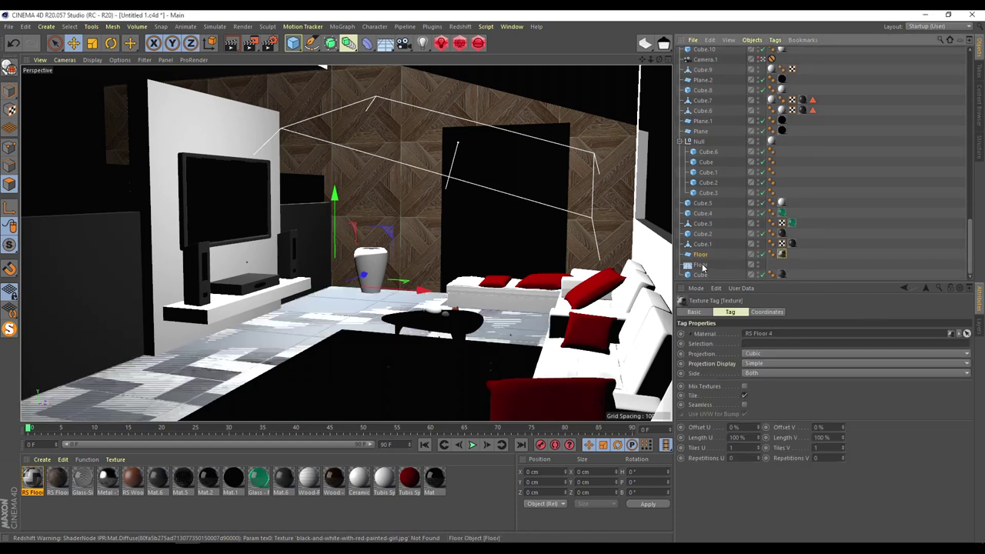
left_click(702, 265)
key("Delete")
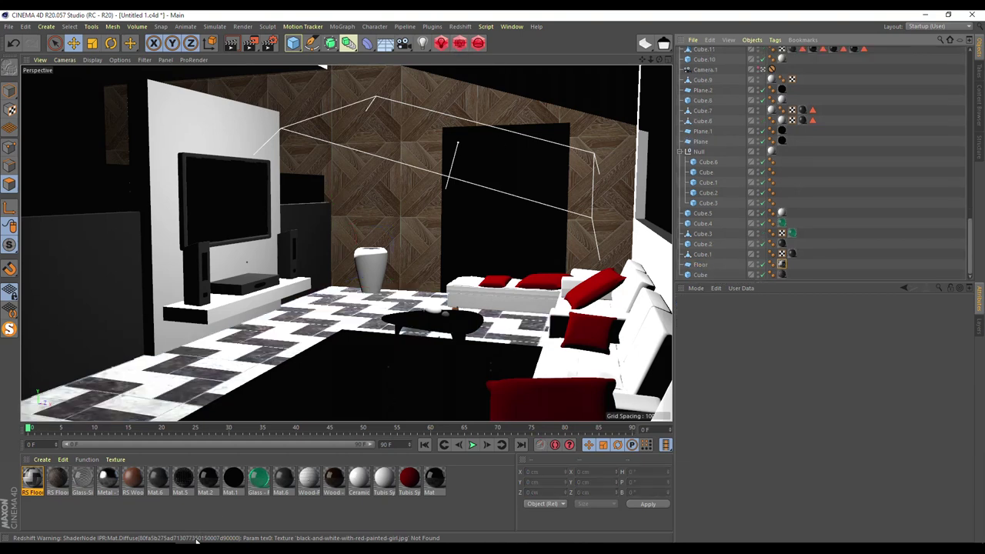
mouse_move(193, 542)
left_click(293, 497)
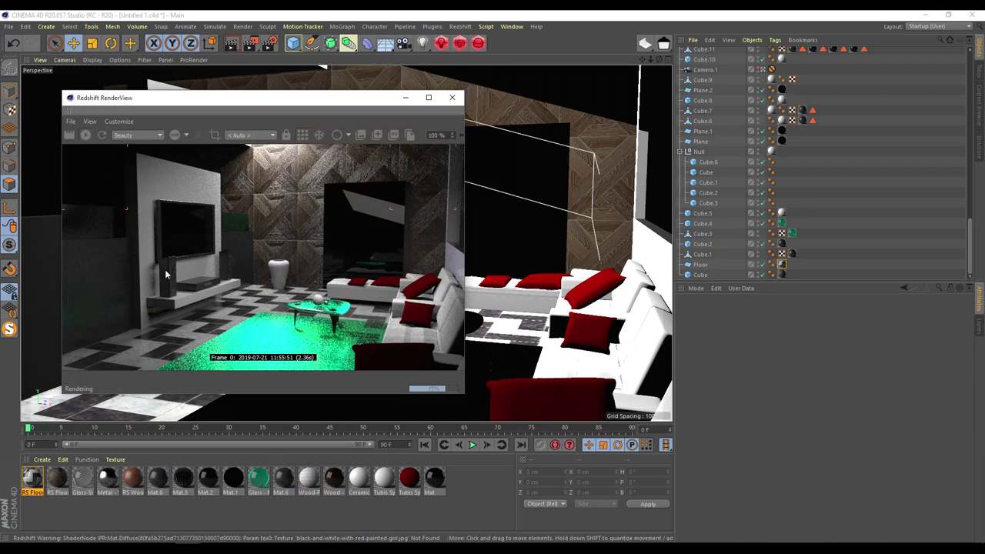
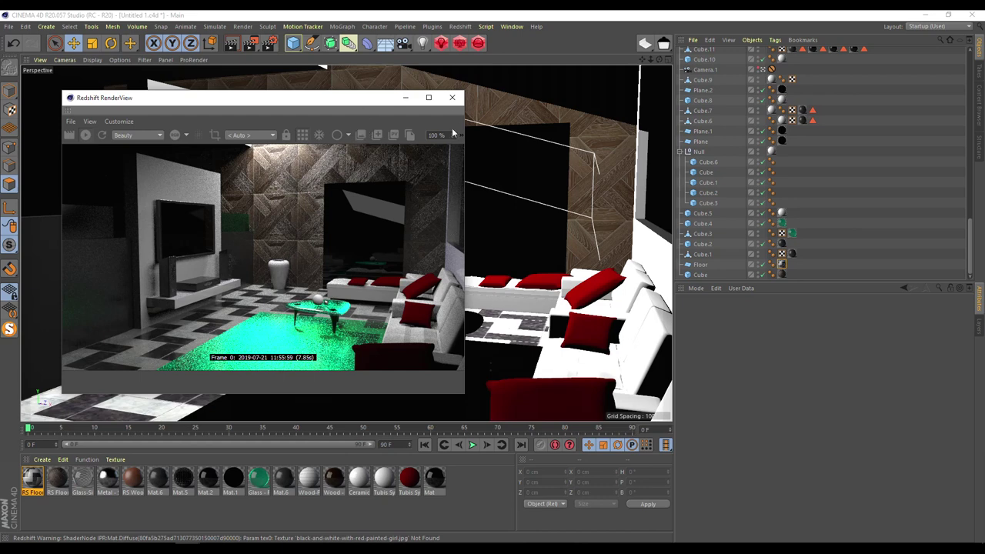
- Close the RenderView preview and delete the Wood-Parquet material
left_click(452, 97)
left_click(300, 380)
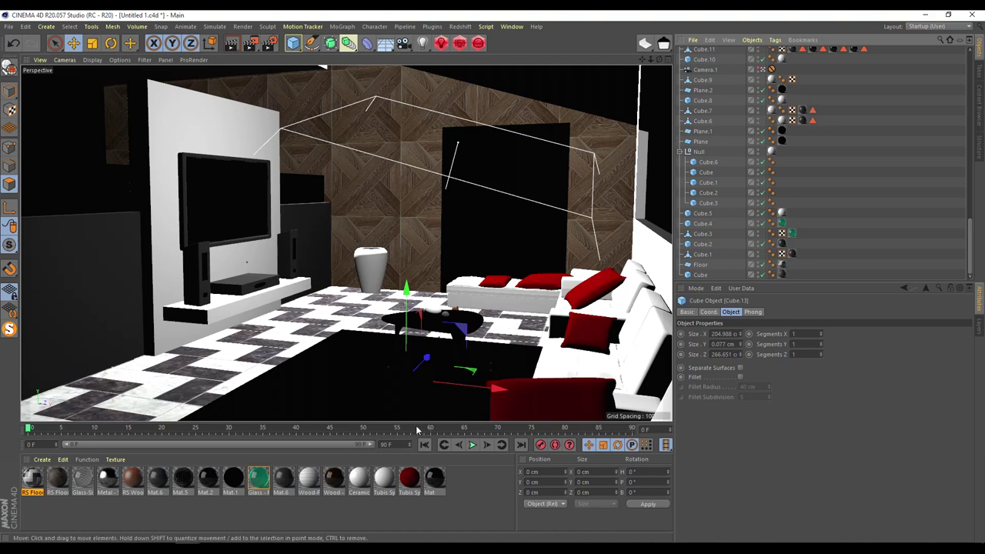
left_click(307, 478)
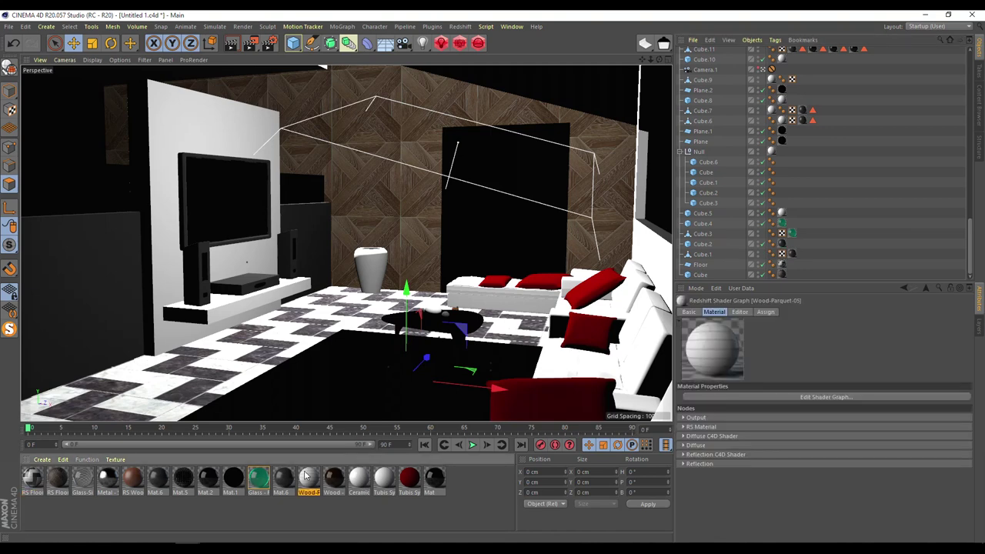
key("Delete")
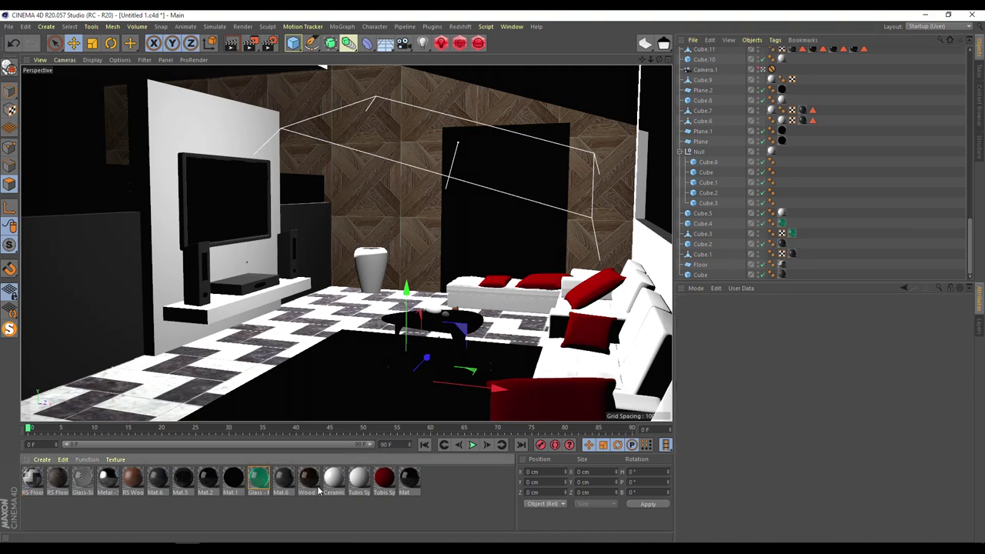
- Find the texture tag using Wood - Oak.1, then undo an accidental move of HyperNURBS.3
left_click(309, 478)
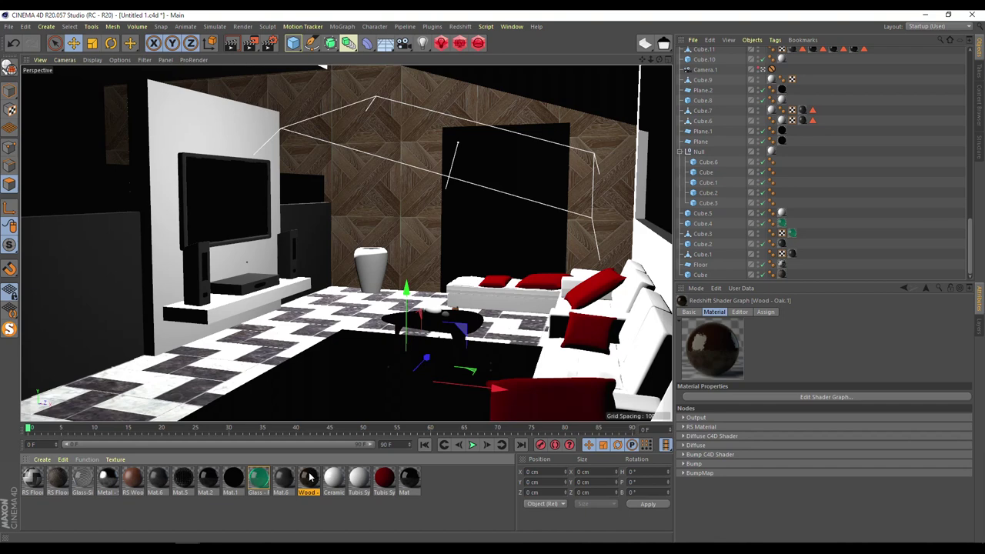
right_click(310, 478)
left_click(337, 401)
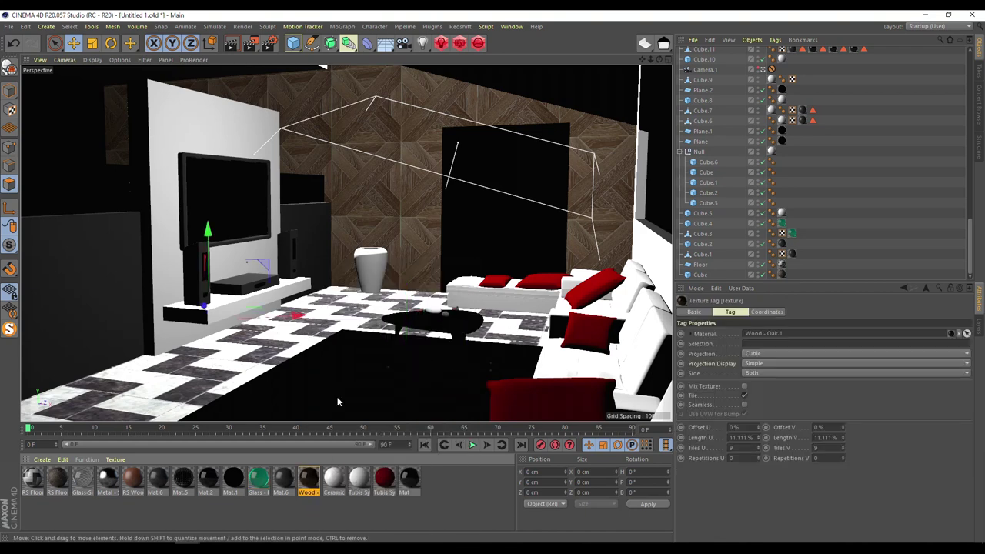
scroll(728, 202, "up", 5)
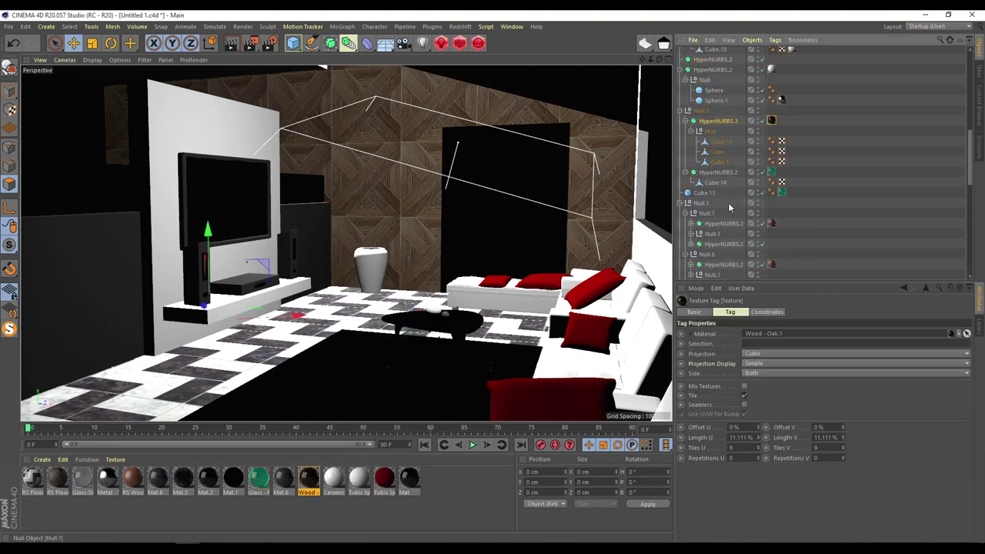
left_click(718, 121)
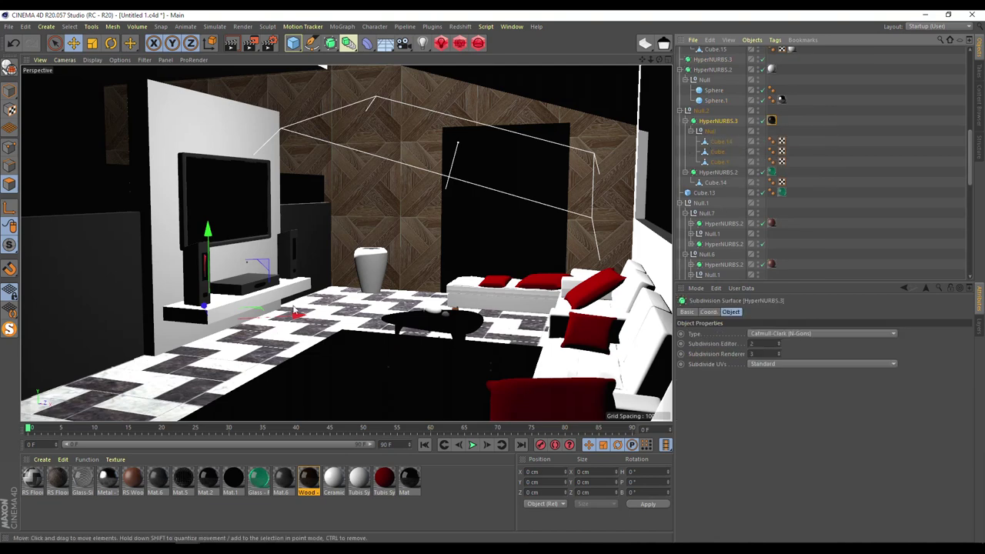
mouse_move(290, 318)
left_mouse_down()
mouse_move(346, 317)
mouse_move(277, 309)
mouse_move(293, 310)
left_mouse_up()
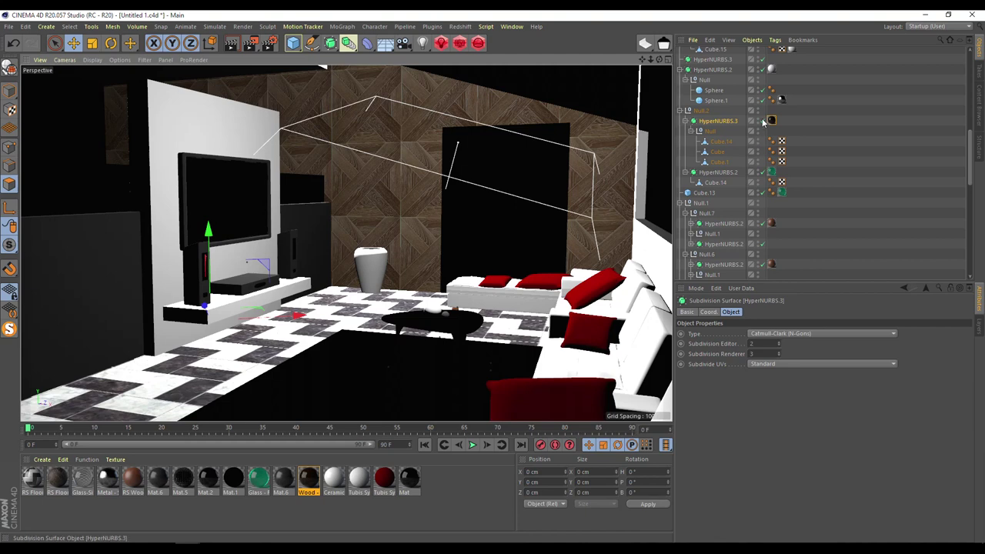
left_click(12, 43)
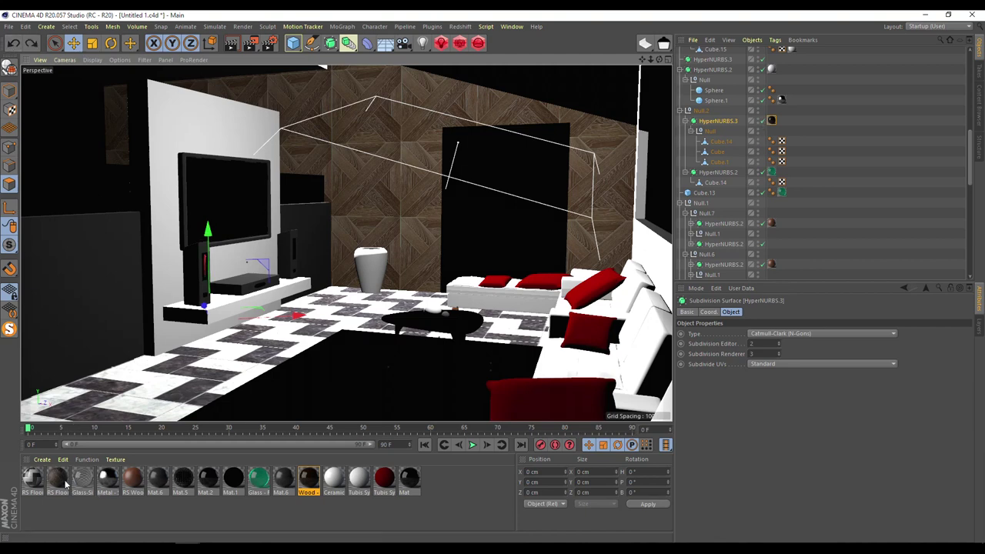
- Duplicate the RS Wood material and drop the copy onto the Wood swatch to replace it
left_click(137, 479)
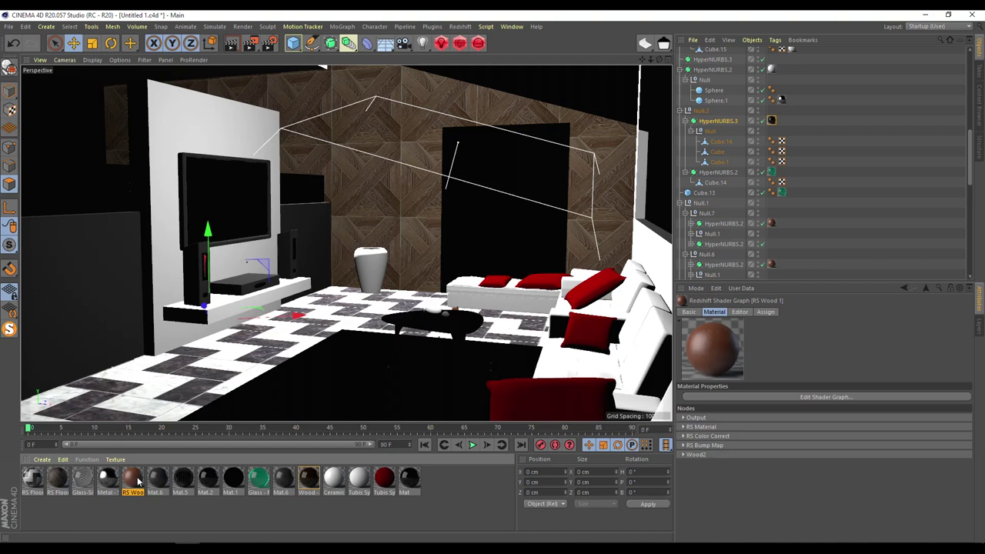
left_click_drag(139, 482, 152, 482, "ctrl")
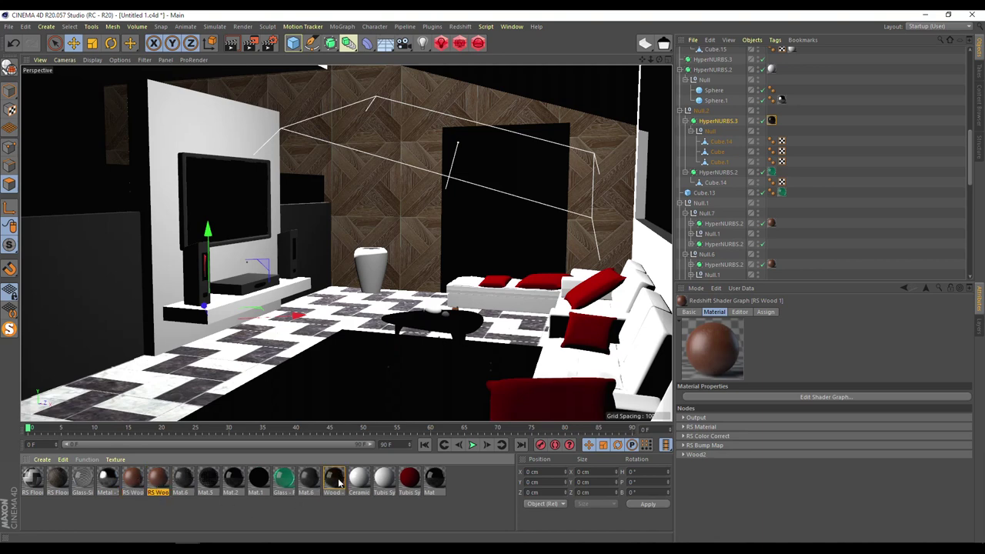
left_click_drag(338, 481, 336, 480)
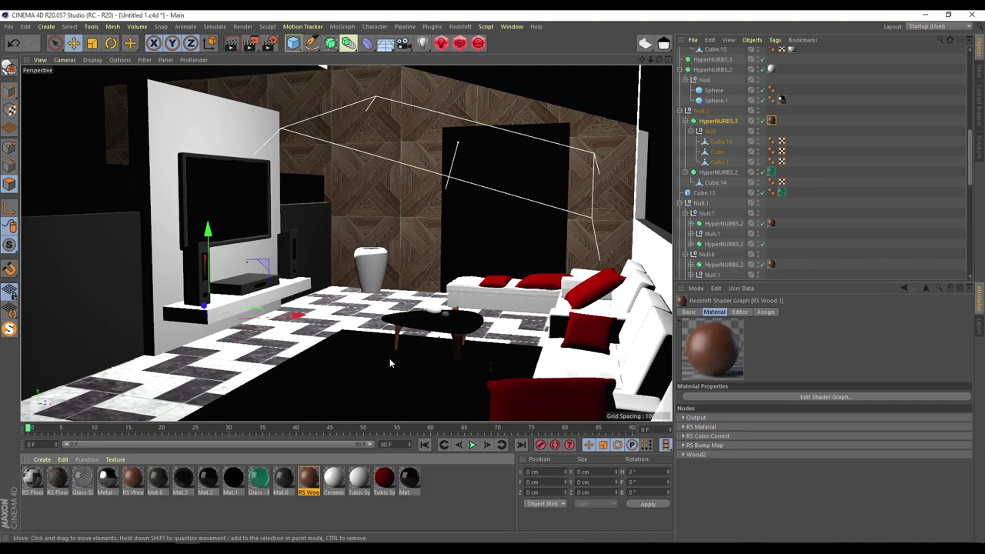
left_click(336, 479)
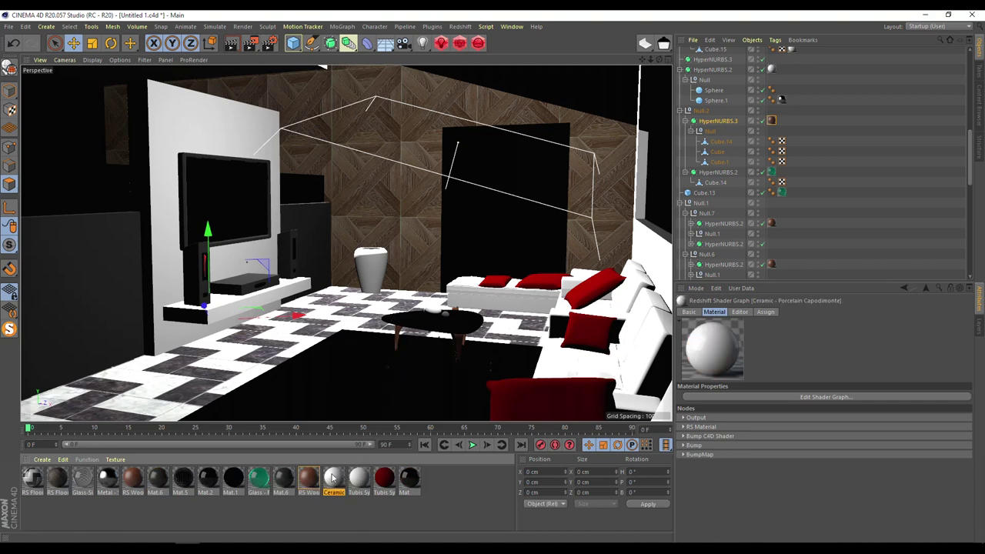
- Find the objects using the Ceramic material and select HyperNURBS.2's Ceramic texture tag
right_click(332, 479)
left_click(362, 398)
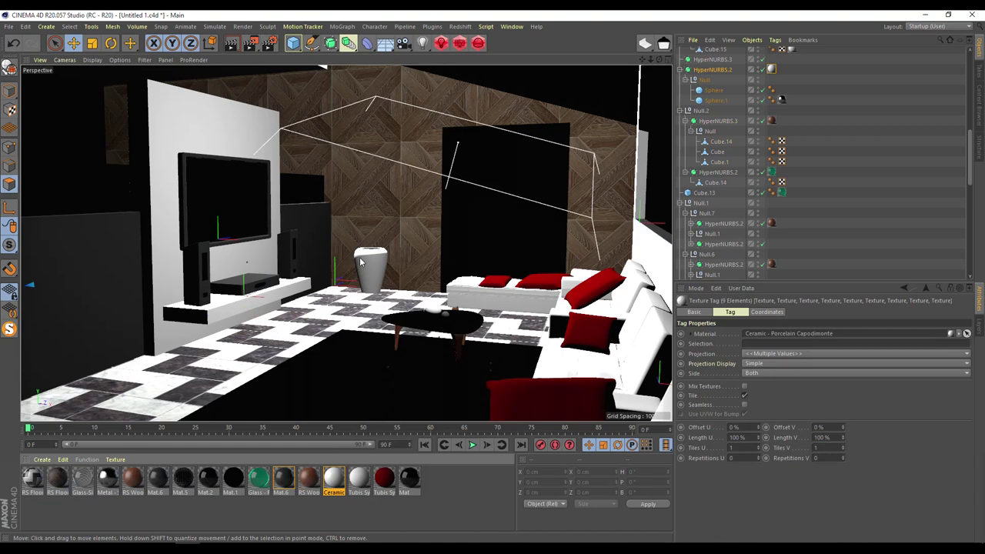
left_click(771, 69)
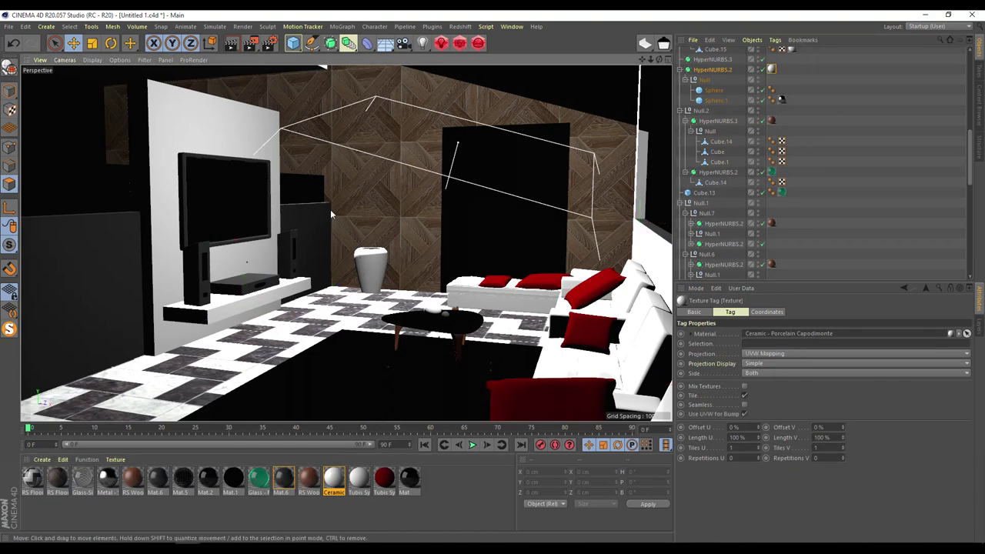
- Open the Ceramic shader graph, inspect its bump chain, and marquee-select the three bump nodes
double_click(332, 479)
left_click(386, 115)
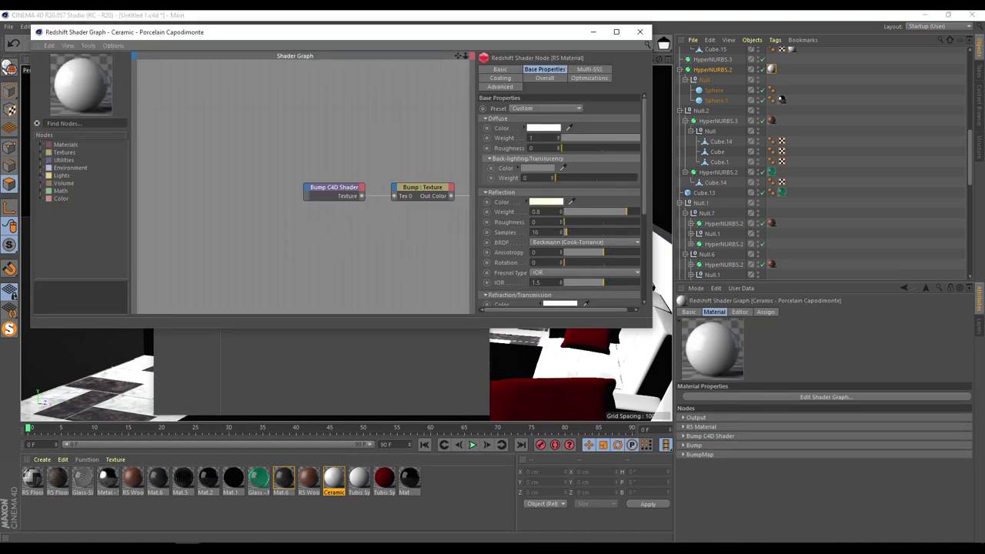
left_click(172, 221)
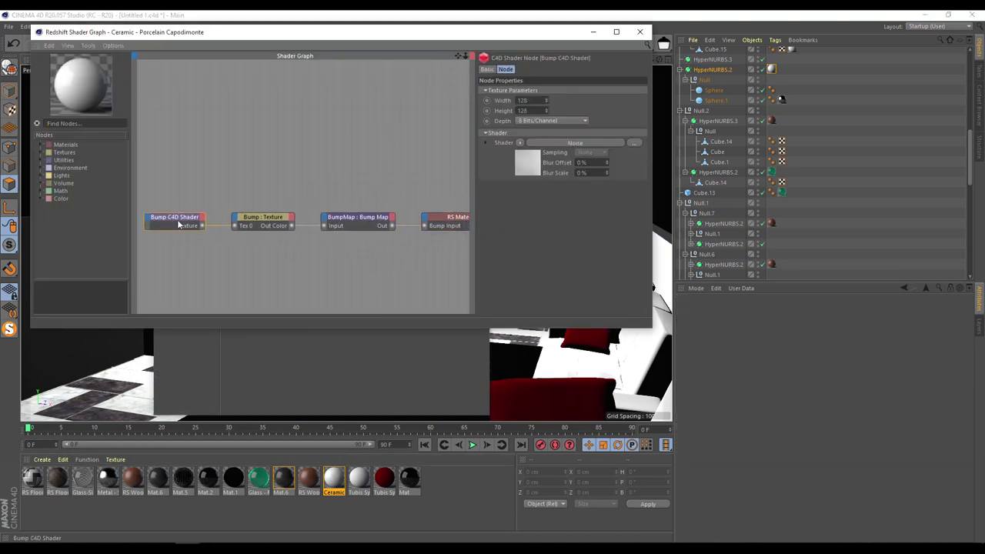
left_click(259, 220)
left_click(376, 224)
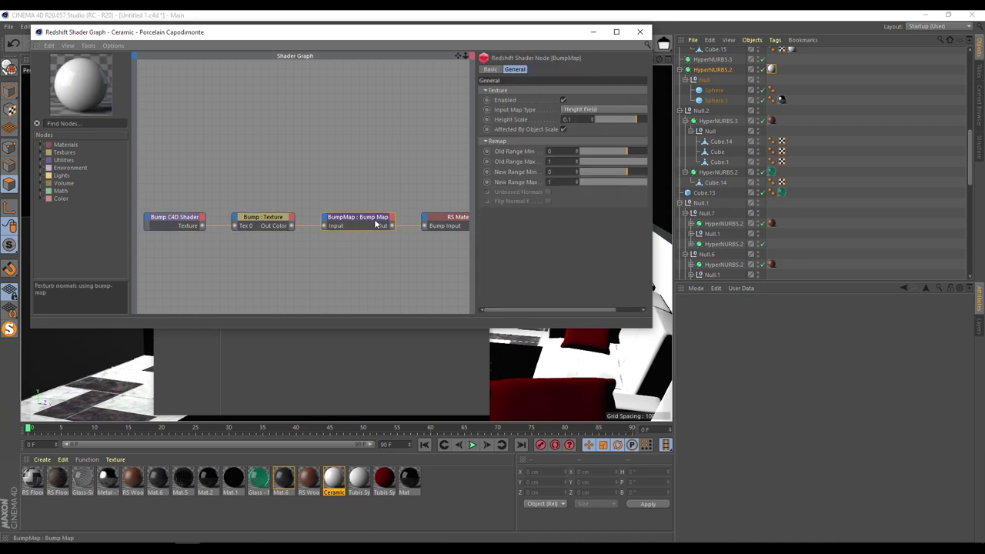
left_click(453, 222)
left_click_drag(169, 172, 374, 258)
- Delete the bump nodes and keep RS Material on the Custom preset with white diffuse
key("Delete")
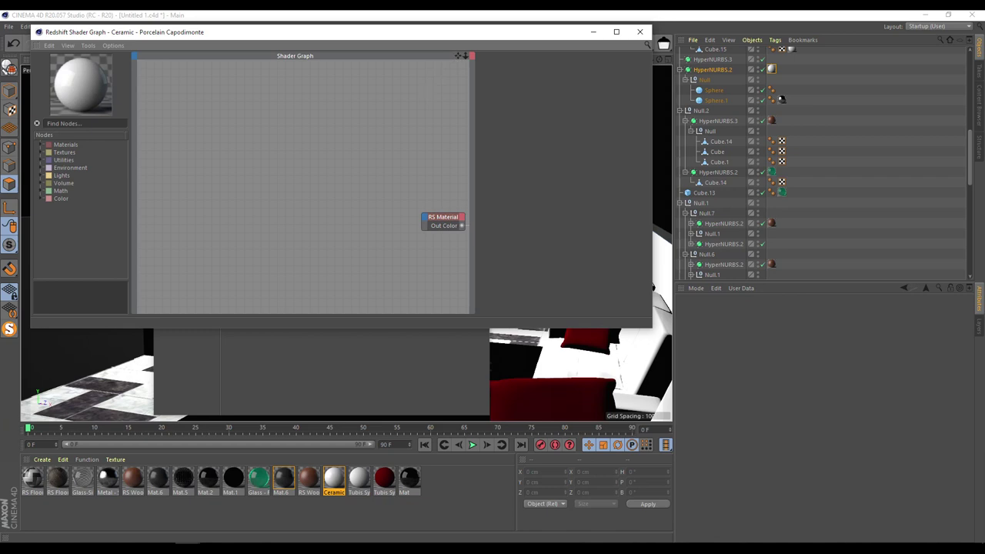
key("h")
left_click(324, 220)
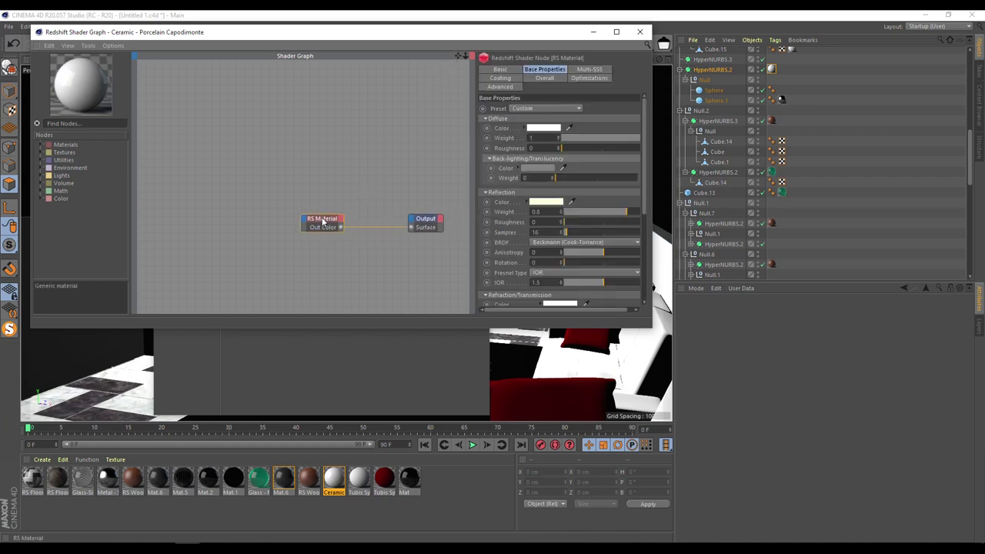
left_click(537, 109)
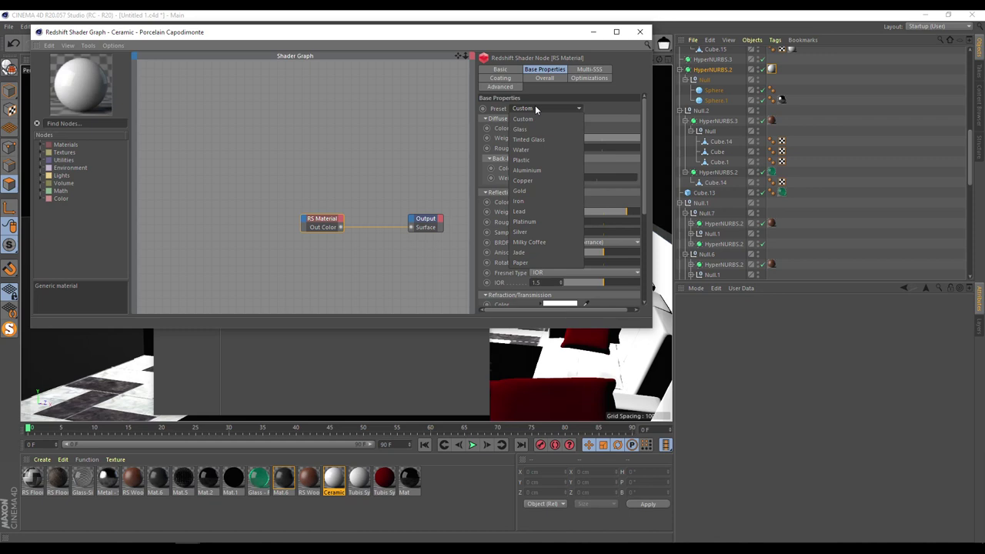
left_click(535, 107)
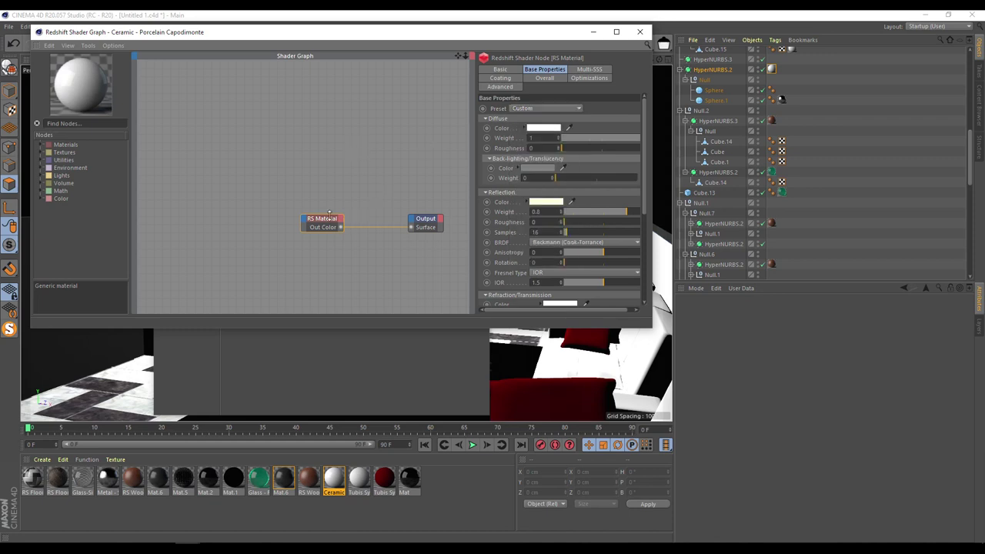
left_click(548, 128)
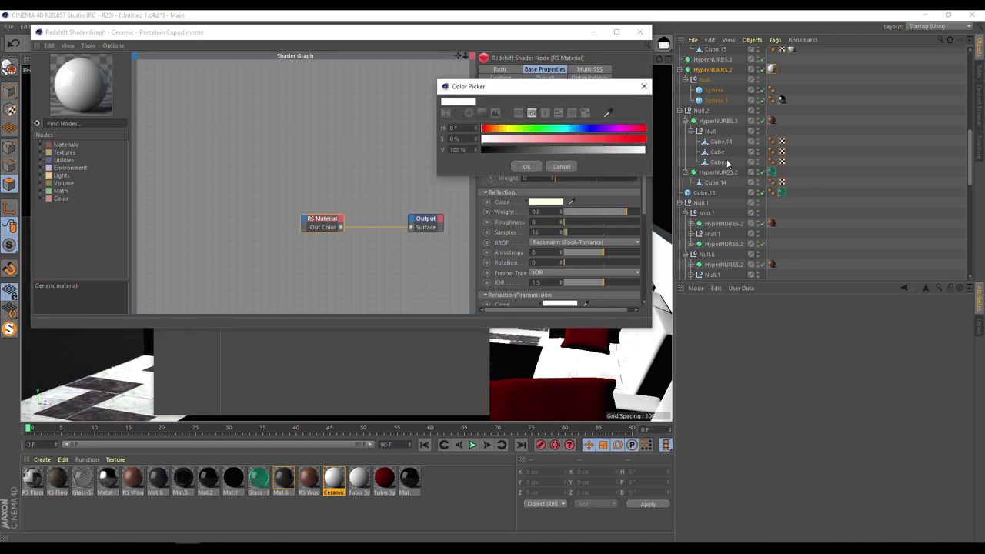
left_click(526, 165)
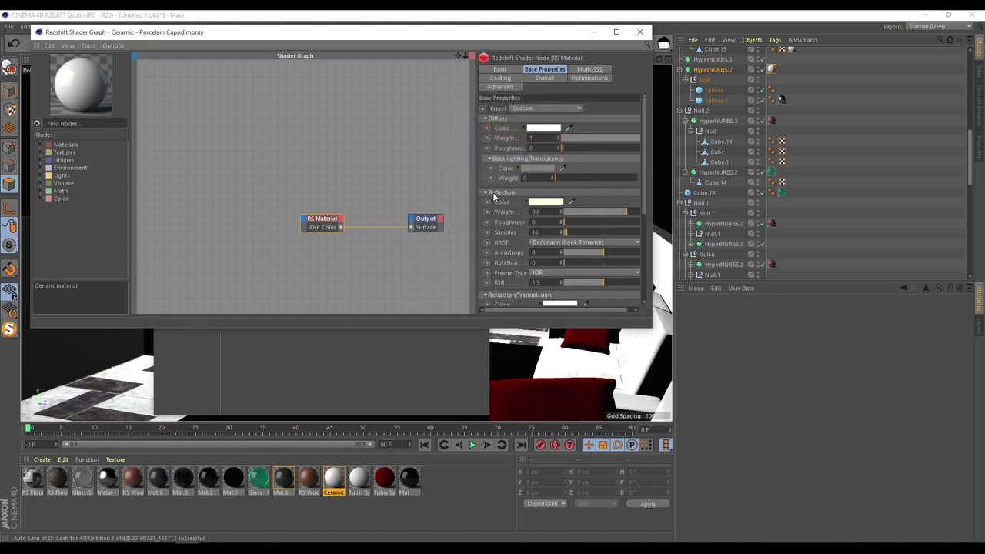
- Set the RS Material's reflection weight to 1 and reflection roughness to 0.1
left_click_drag(626, 212, 732, 213)
type("0.2")
key("Return")
key("BackSpace")
type("1")
key("Return")
- Add an RS Texture node from the Textures node category
left_click_drag(645, 161, 653, 278)
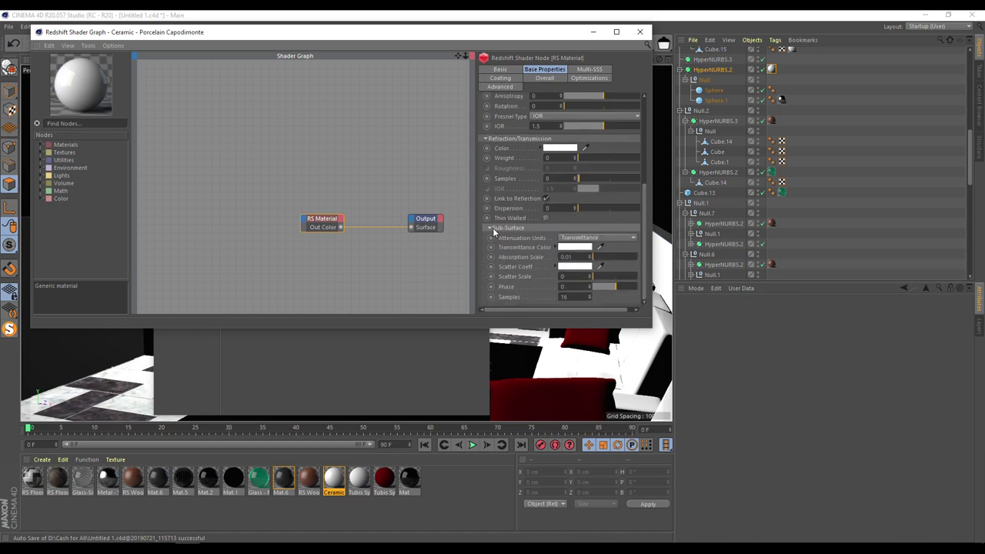
left_click_drag(645, 224, 645, 131)
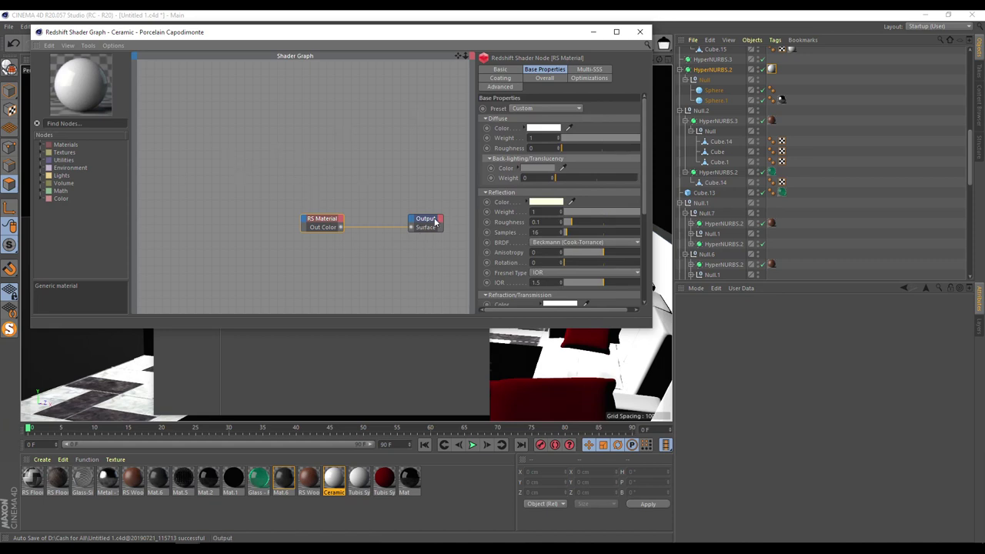
left_click(41, 153)
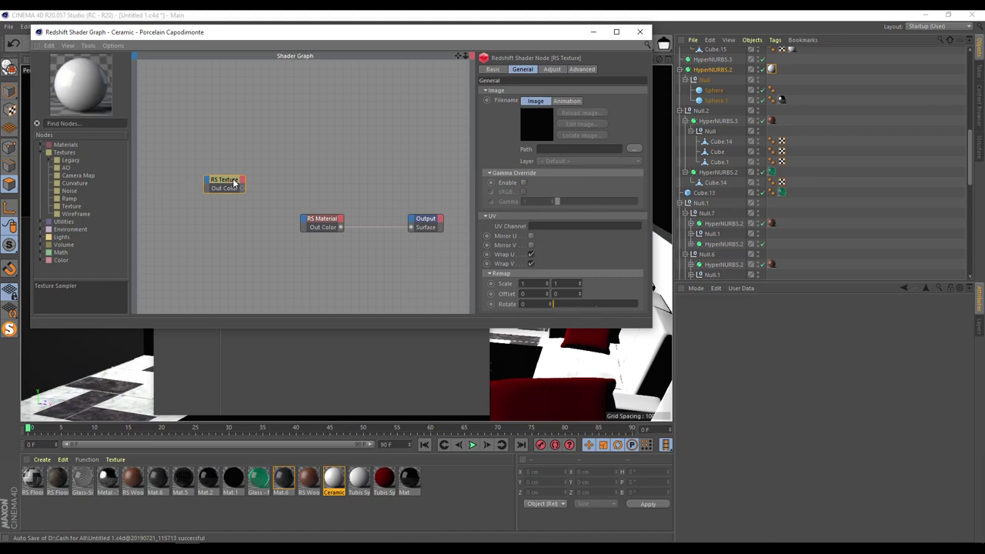
- Load Smudges.png into the RS Texture node and wire it into the RS Material's Refl Roughness
left_click(631, 150)
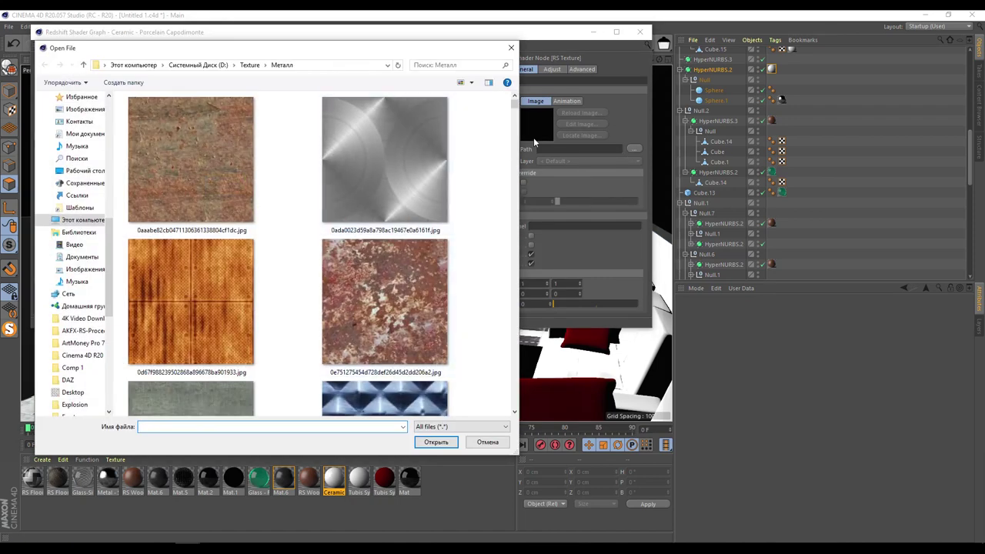
left_click_drag(515, 104, 515, 431)
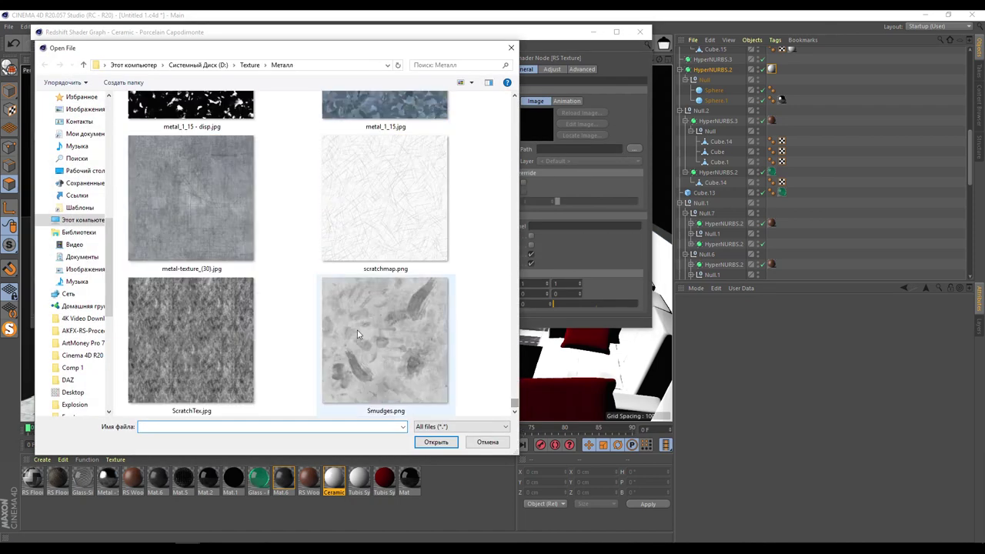
left_click(379, 351)
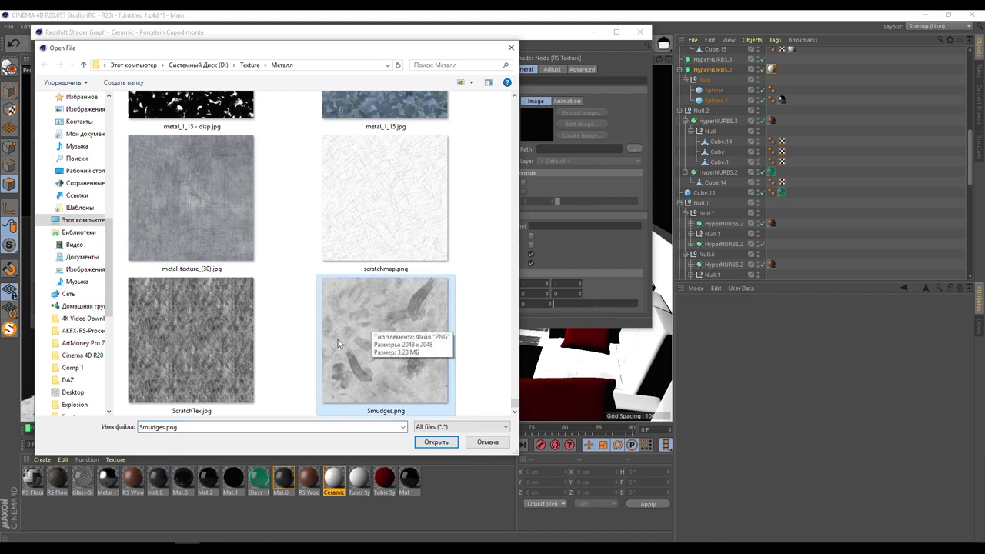
left_click(435, 442)
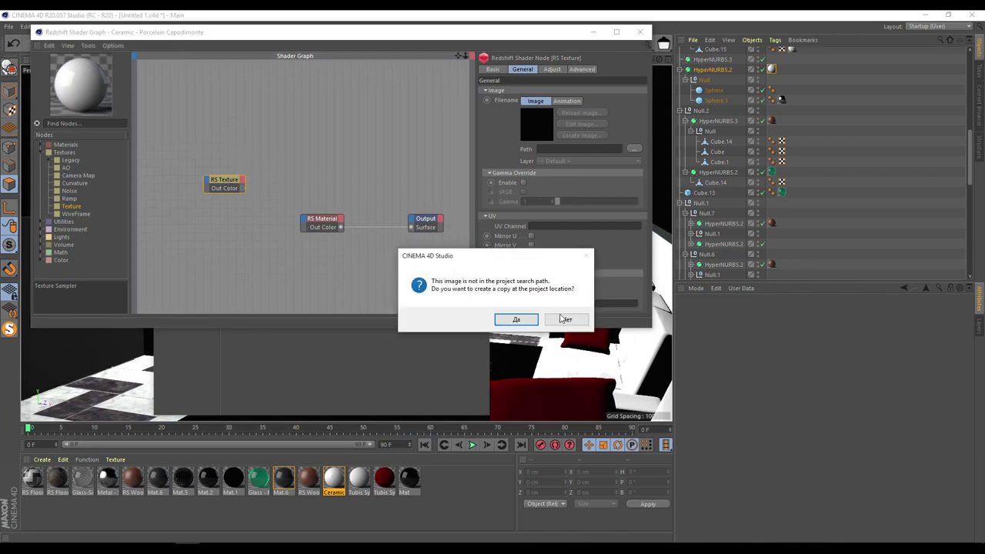
left_click(561, 317)
left_click_drag(241, 188, 494, 263)
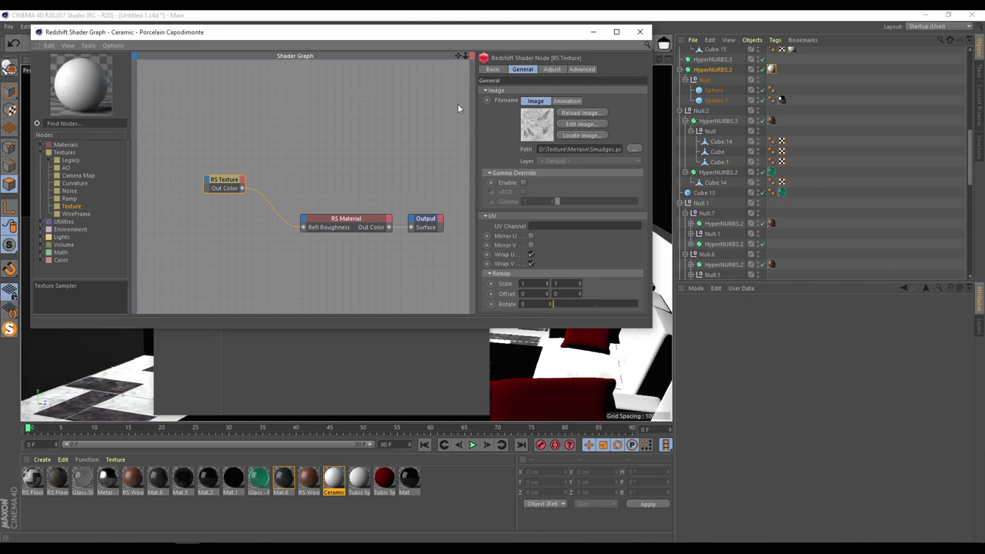
- Close the shader graph and Material Editor, then run and close a Redshift RenderView preview
left_click(639, 31)
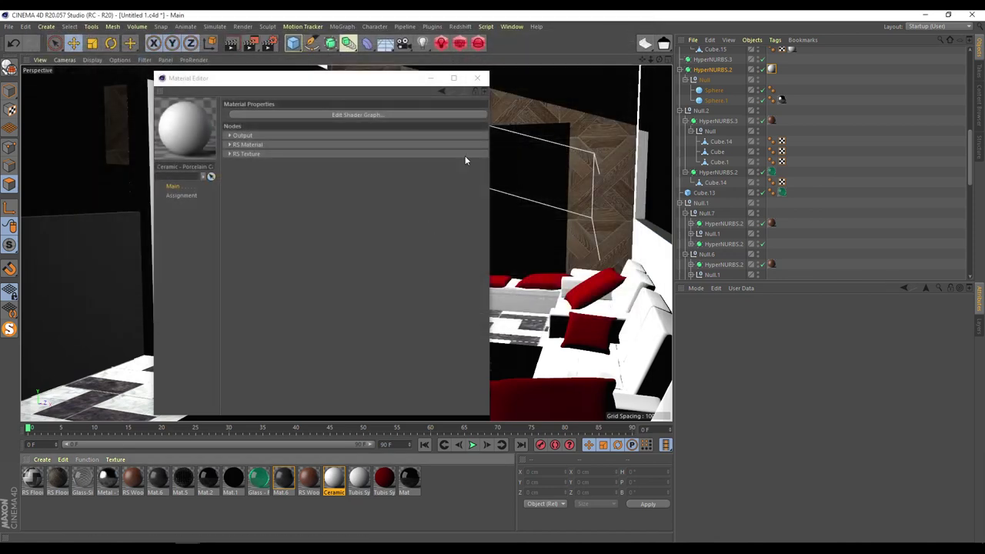
left_click(477, 79)
left_click(459, 43)
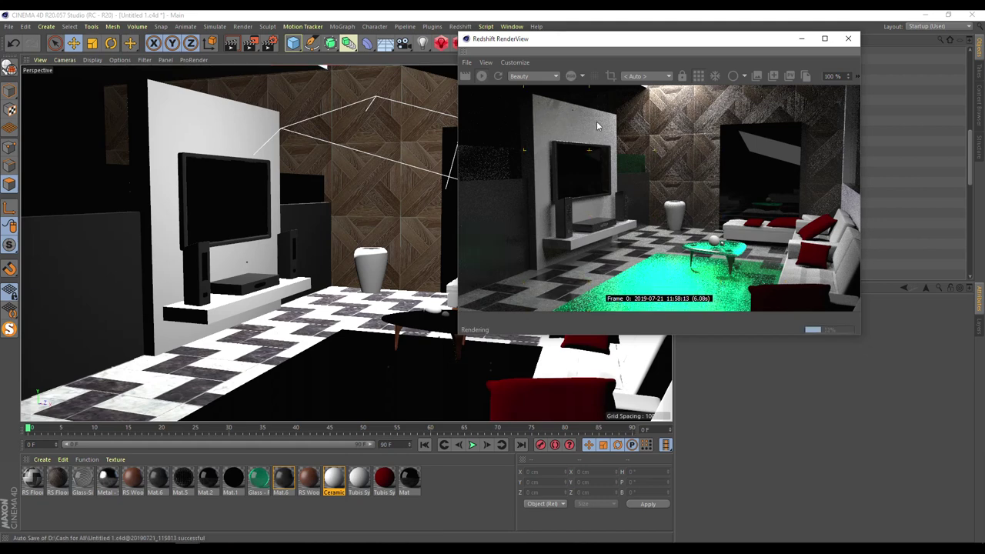
left_click(848, 39)
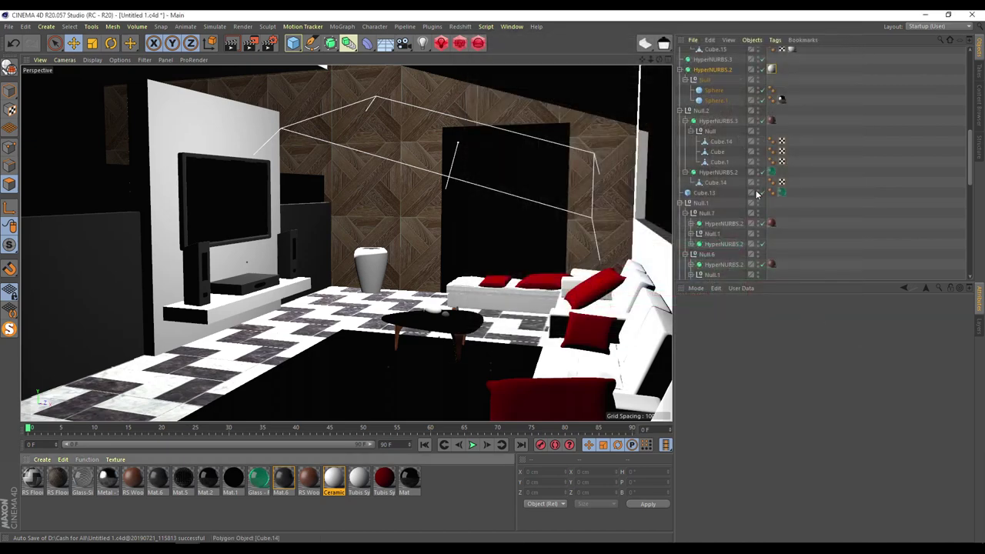
- Orbit to the TV wall and vase, then reopen RenderView with bucket rendering
scroll(752, 165, "down", 5)
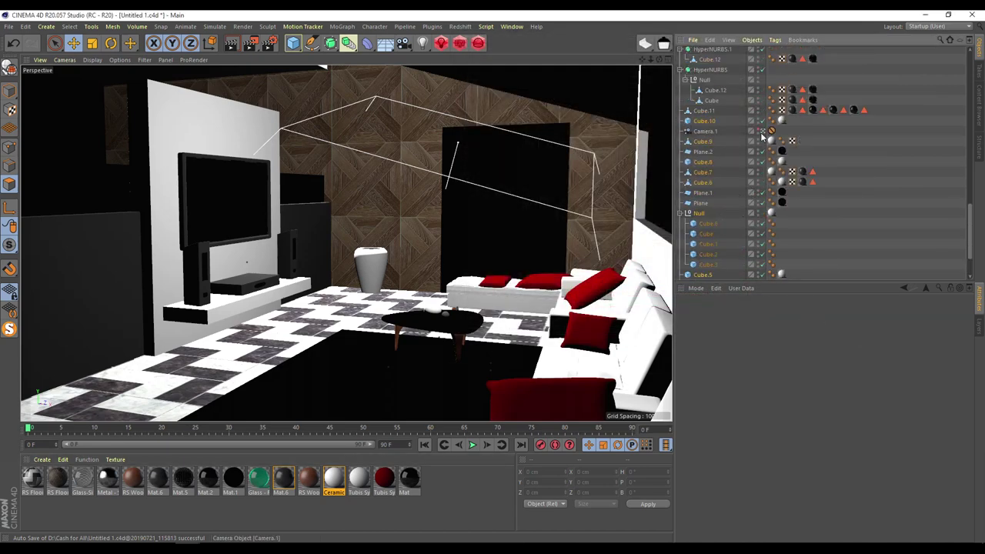
scroll(226, 273, "down", 10)
scroll(225, 273, "up", 12)
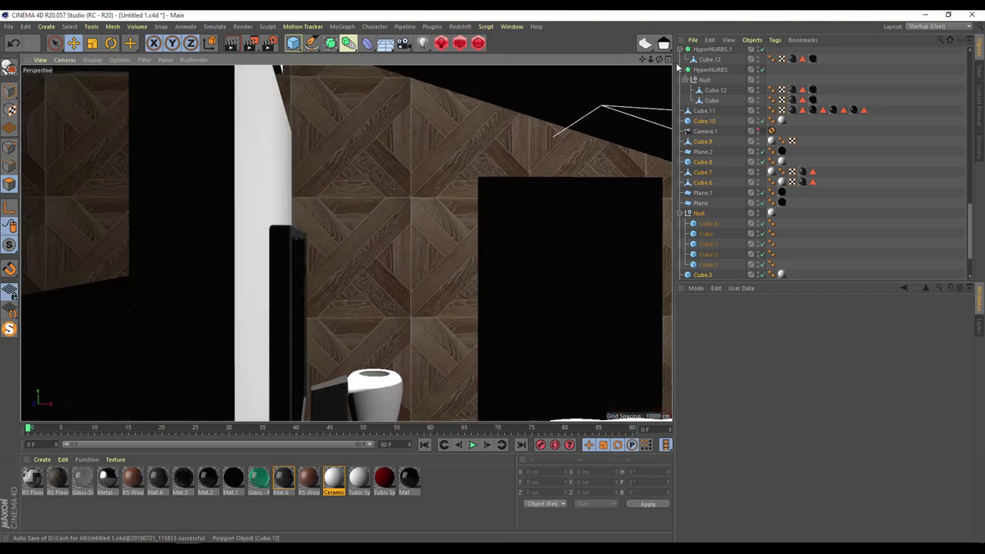
left_click_drag(652, 61, 282, 182)
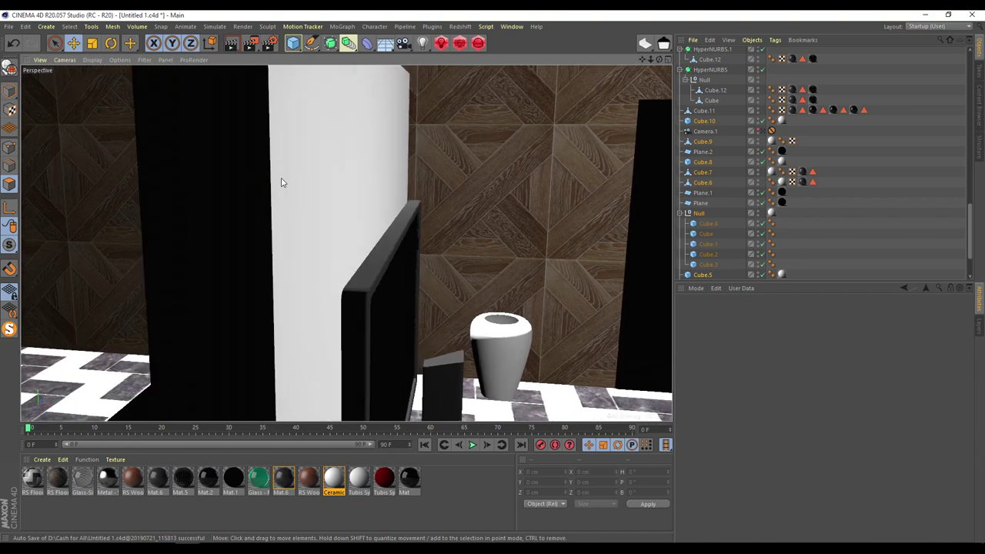
left_click(440, 42)
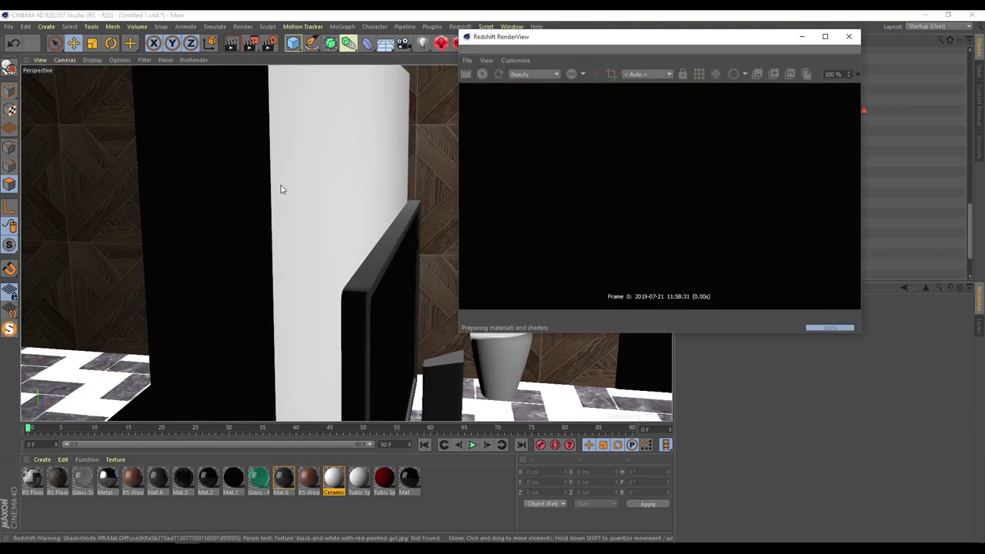
left_click(699, 73)
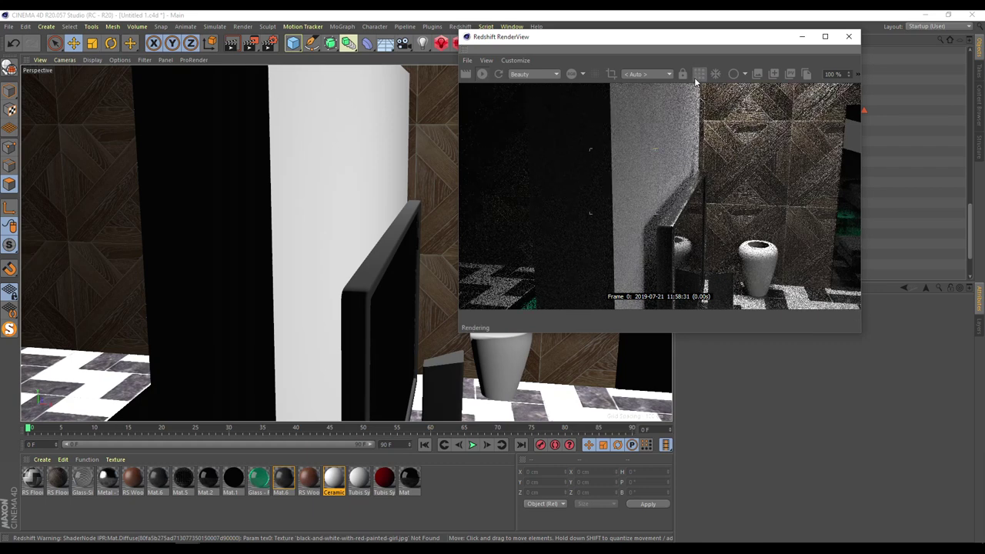
double_click(333, 479)
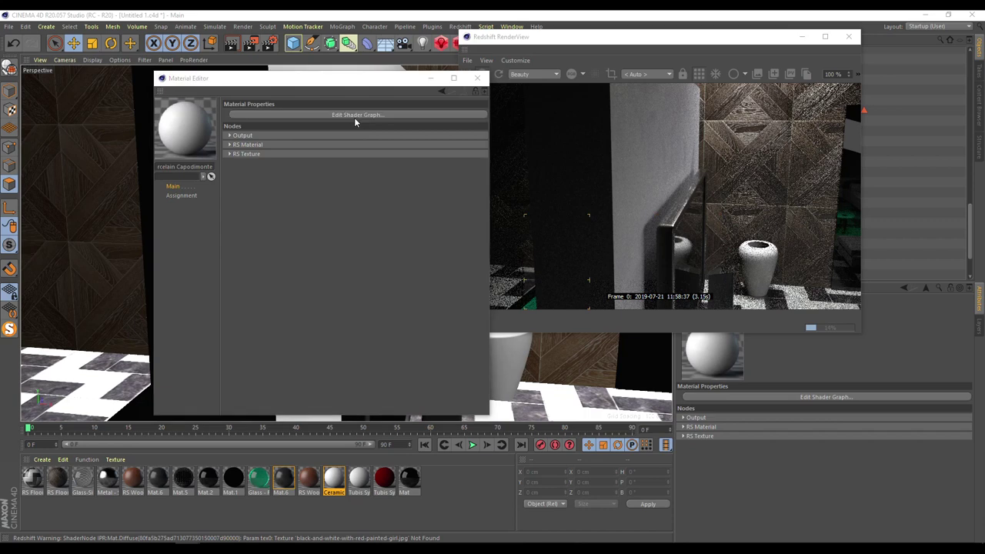
- Add an RS Round Corners node to the Ceramic graph and connect it to the Bump Input
left_click(354, 117)
left_click_drag(555, 32, 765, 271)
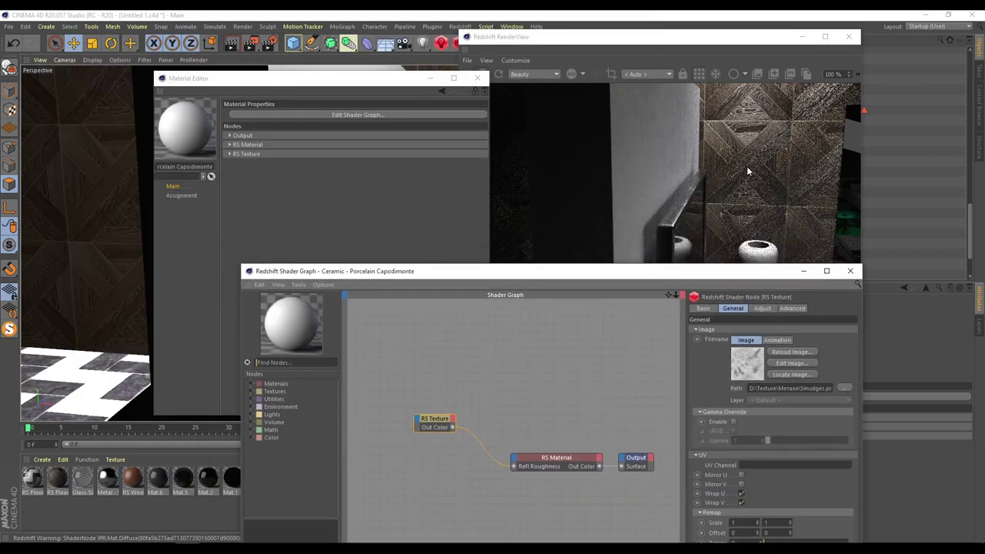
left_click(250, 401)
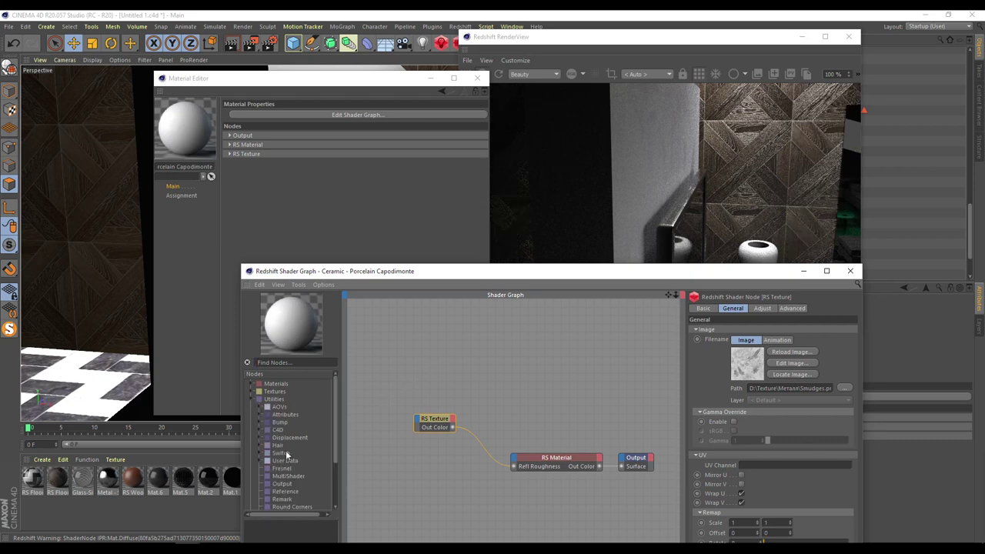
scroll(298, 458, "down", 4)
left_click_drag(292, 448, 455, 484)
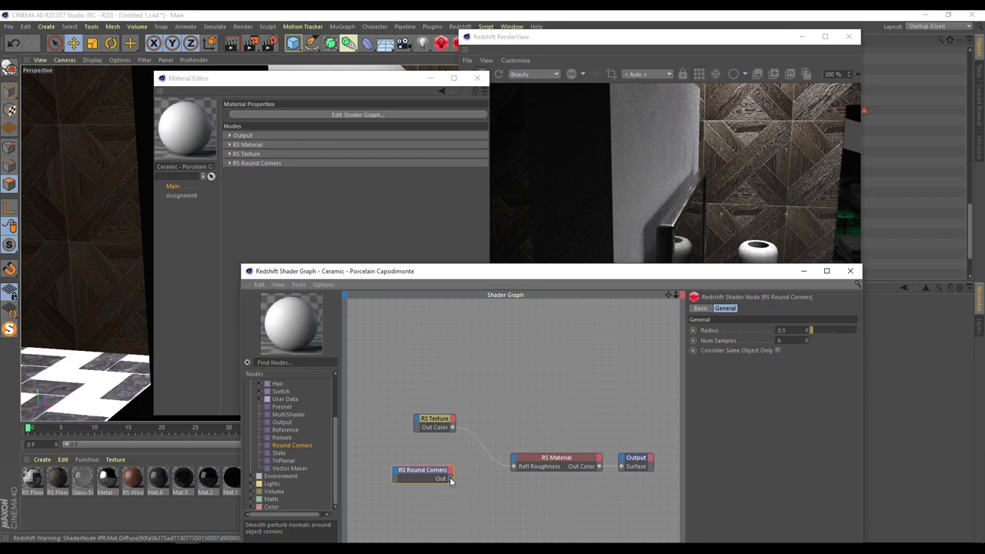
left_click_drag(517, 464, 516, 461)
mouse_move(538, 494)
left_click(693, 526)
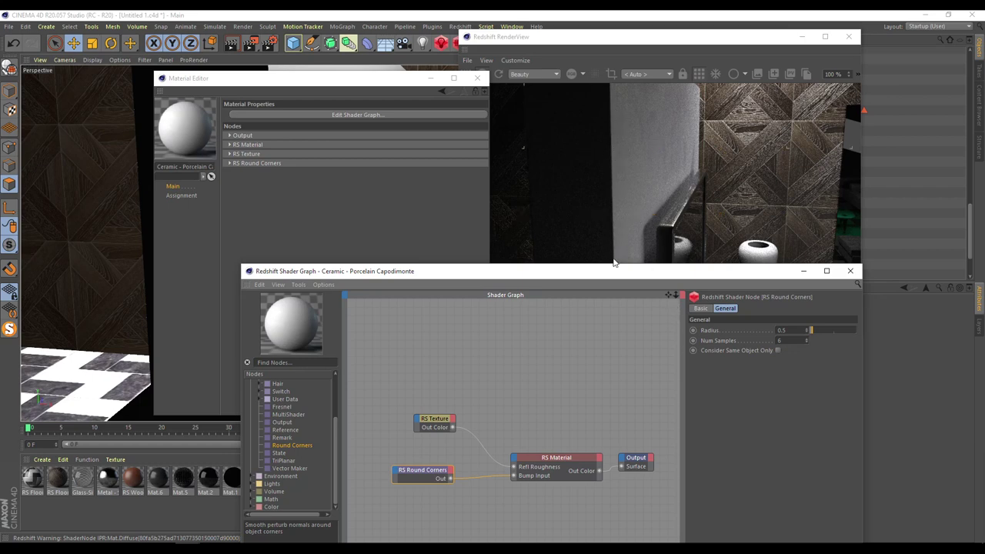
- Set the Round Corners radius to 2, then settle on 1
left_click(789, 332)
type("2")
key("Return")
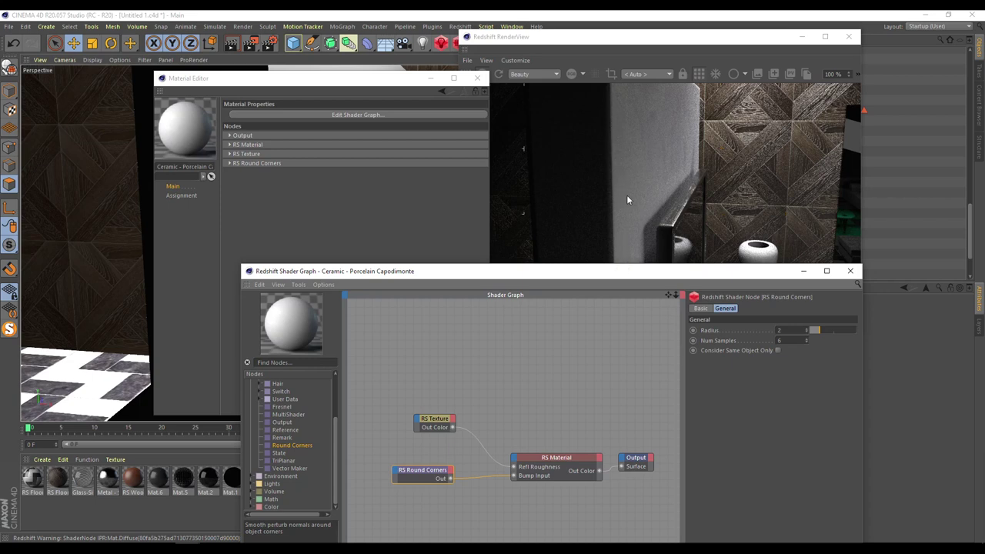
left_click_drag(678, 279, 527, 268)
double_click(634, 322)
type("1")
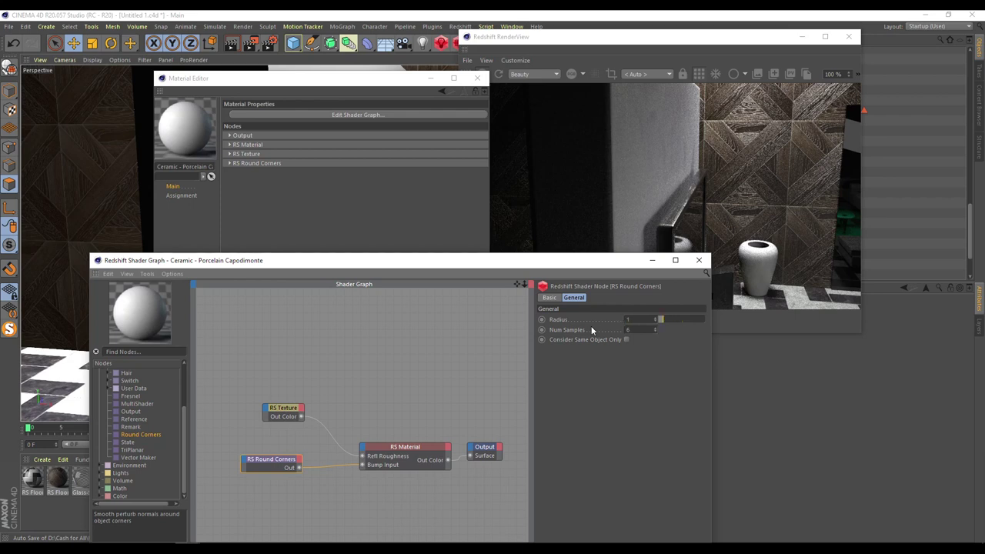
key("Return")
- Try a Bump Map node, delete it, keep Round Corners on Bump Input, and close the graph
left_click_drag(183, 422, 185, 389)
left_click(116, 402)
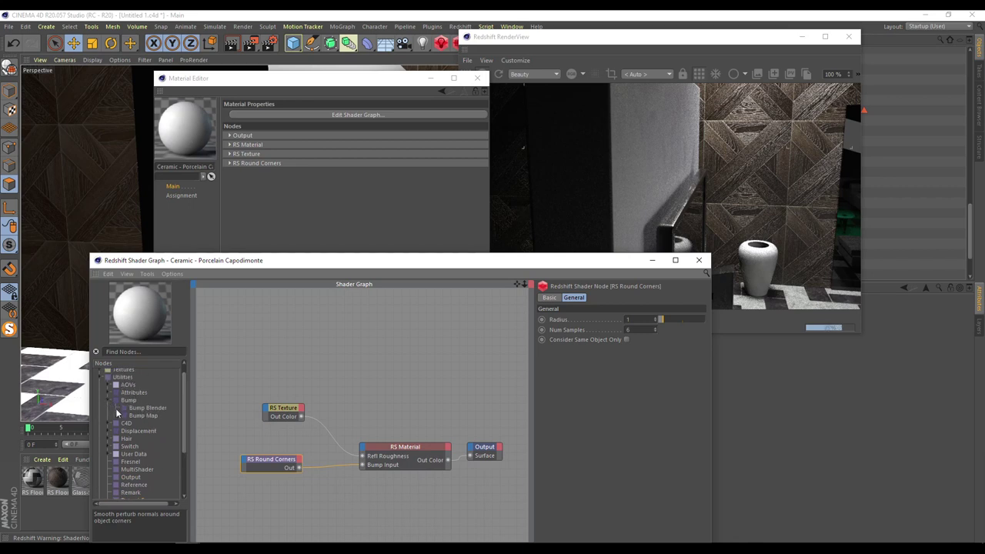
left_click_drag(142, 415, 317, 496)
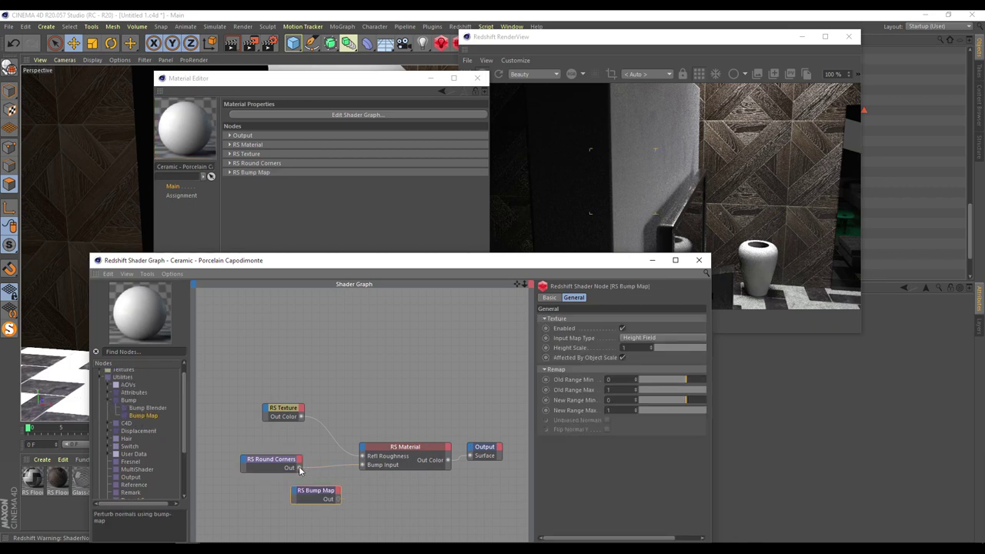
left_click(294, 490)
left_click(339, 504)
left_click_drag(364, 467, 364, 467)
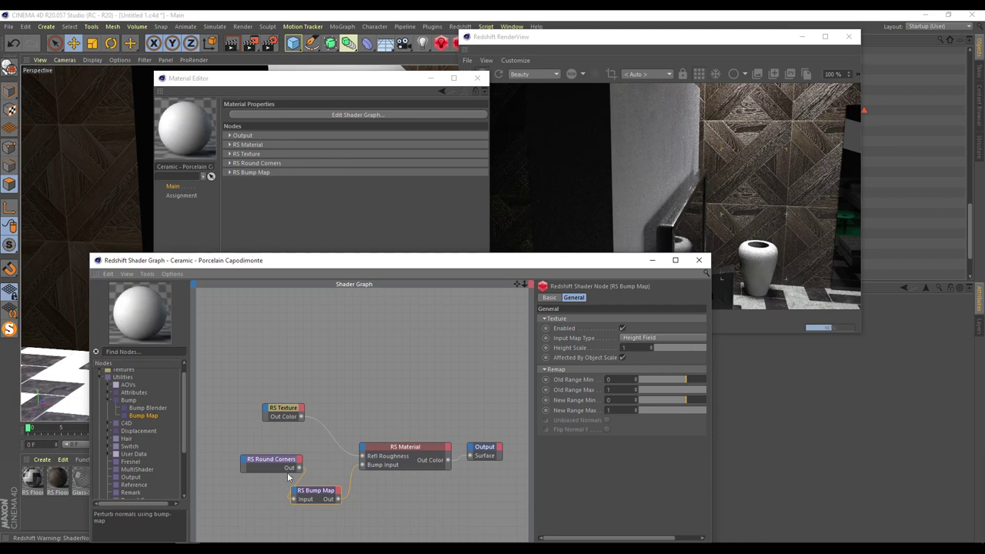
left_click_drag(364, 470, 364, 466)
key("Delete")
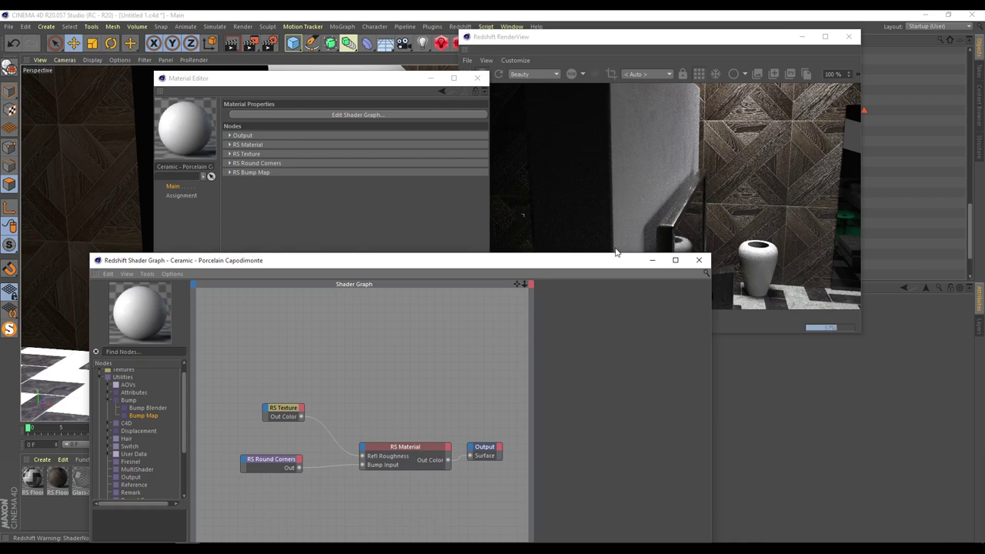
left_click(699, 260)
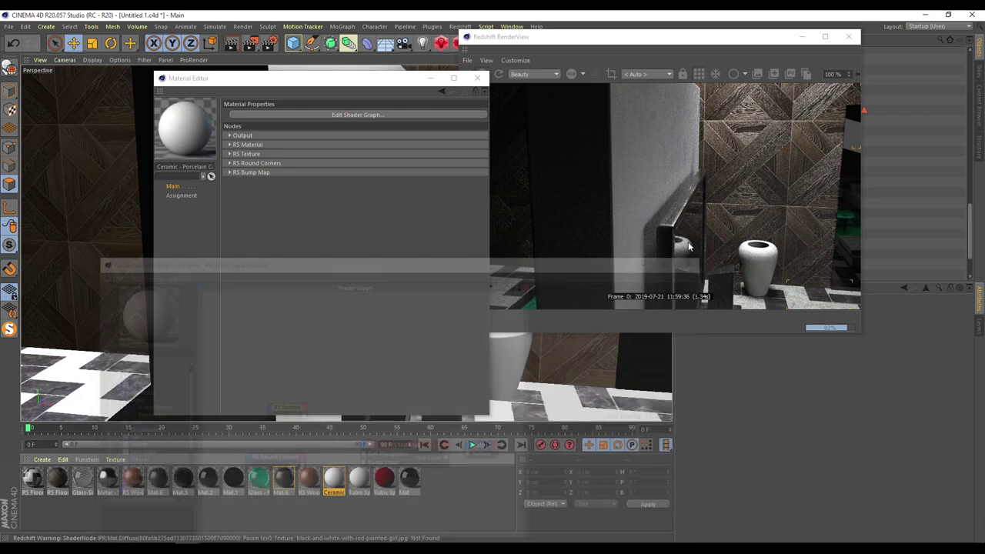
- Select the objects that use the Tubis Synthetic - blue material
left_click_drag(708, 49, 422, 116)
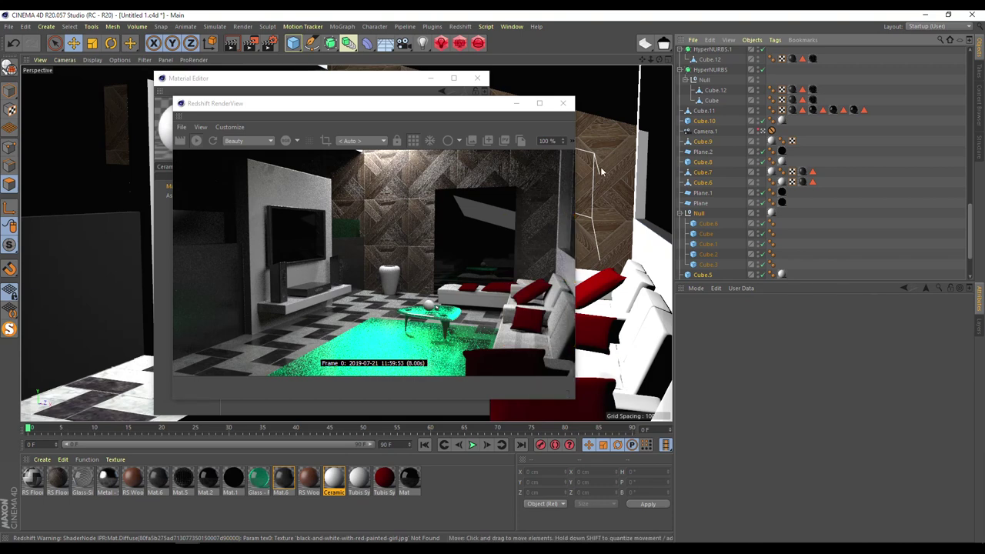
left_click(358, 480)
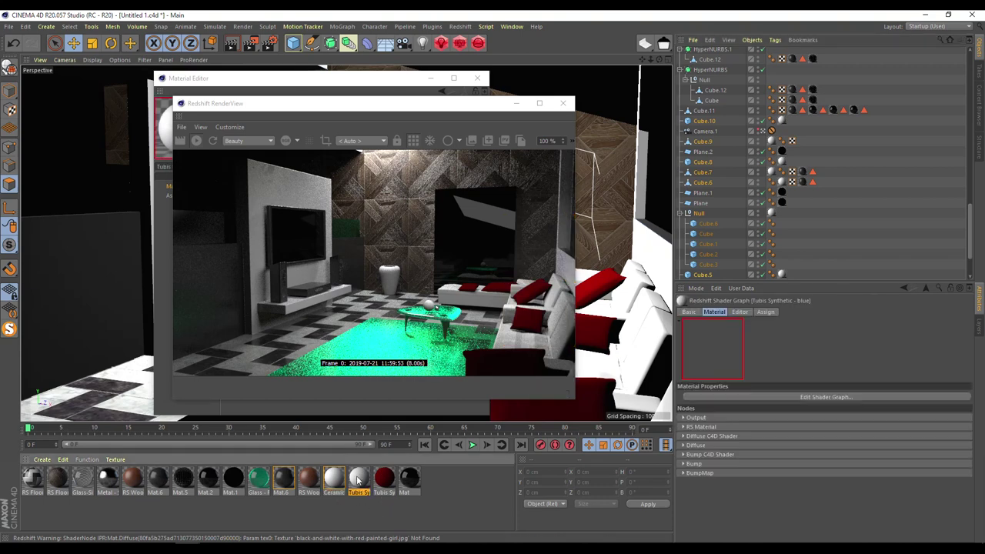
right_click(358, 480)
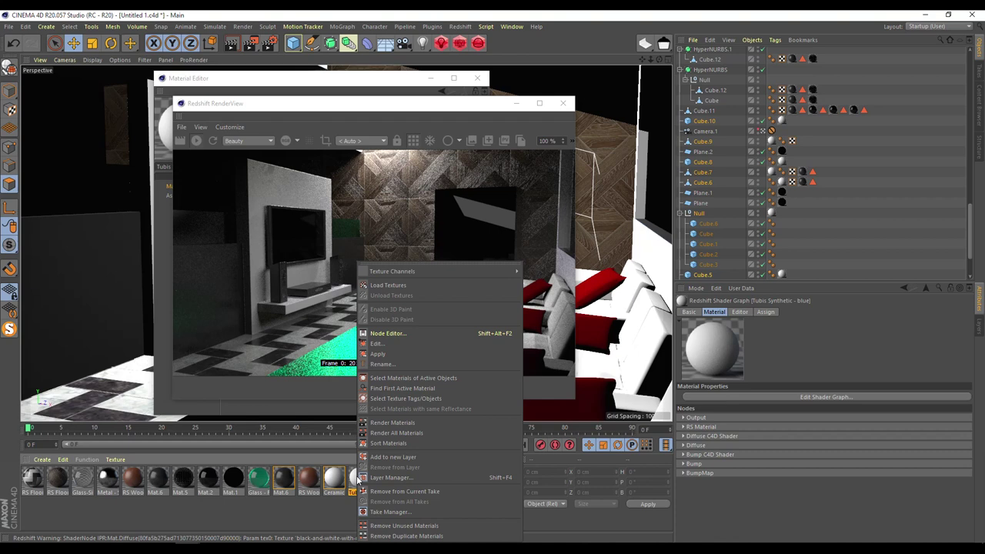
left_click(396, 399)
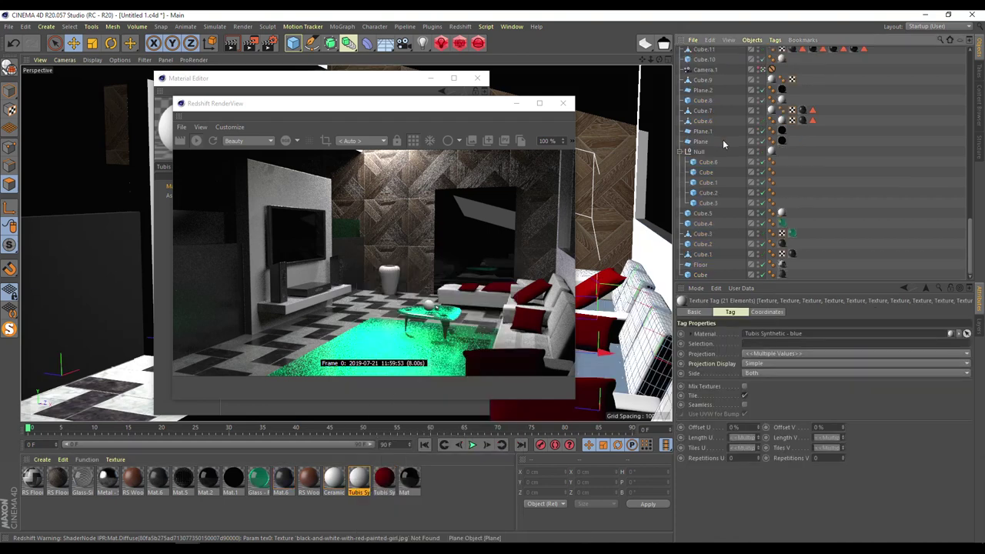
- Expand Null.1 to select HyperNURBS.2, then close RenderView and the Material Editor
scroll(722, 177, "up", 5)
left_click(690, 233)
left_click(729, 244)
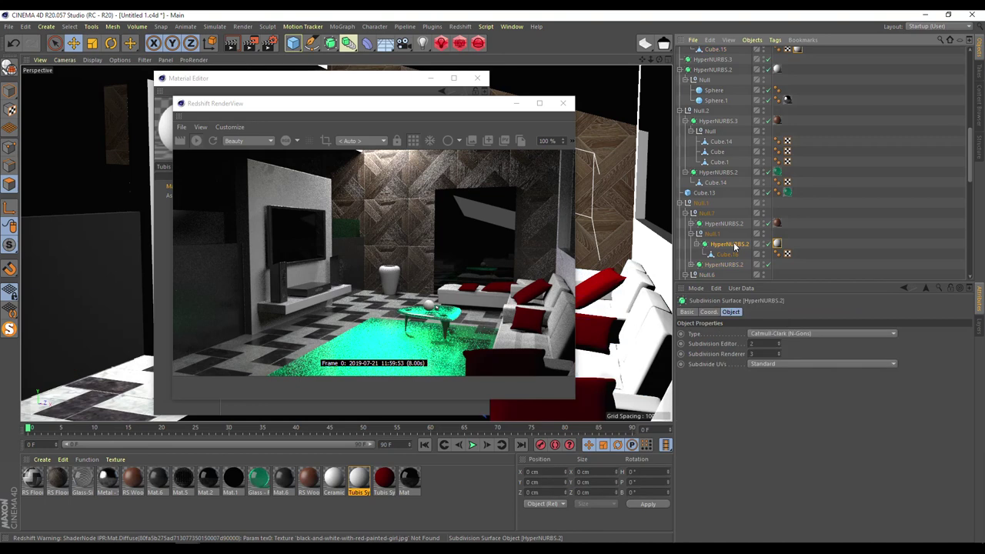
left_click(562, 103)
left_click(477, 78)
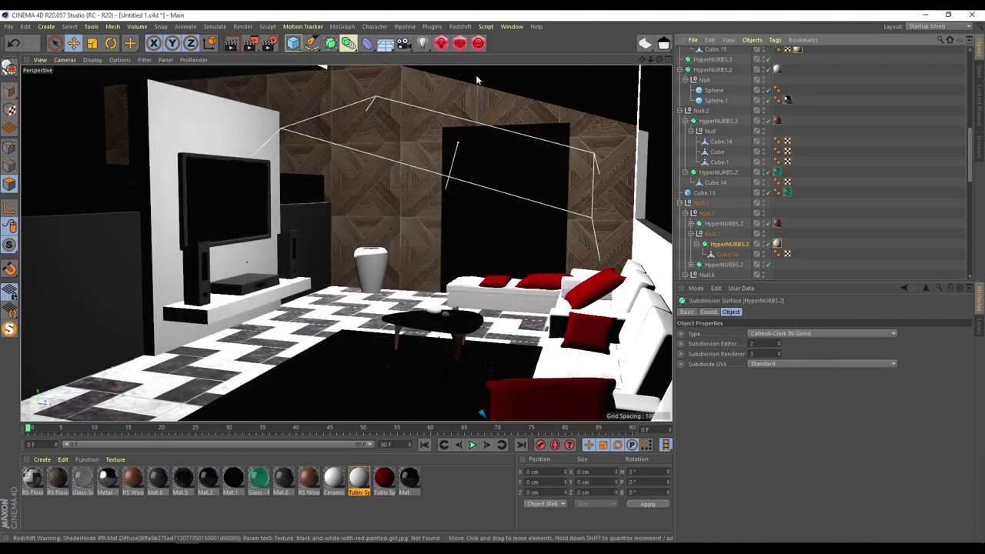
- Zoom in on the sofa and undo a trial Y move of HyperNURBS.2
left_click(725, 254)
left_click(727, 245)
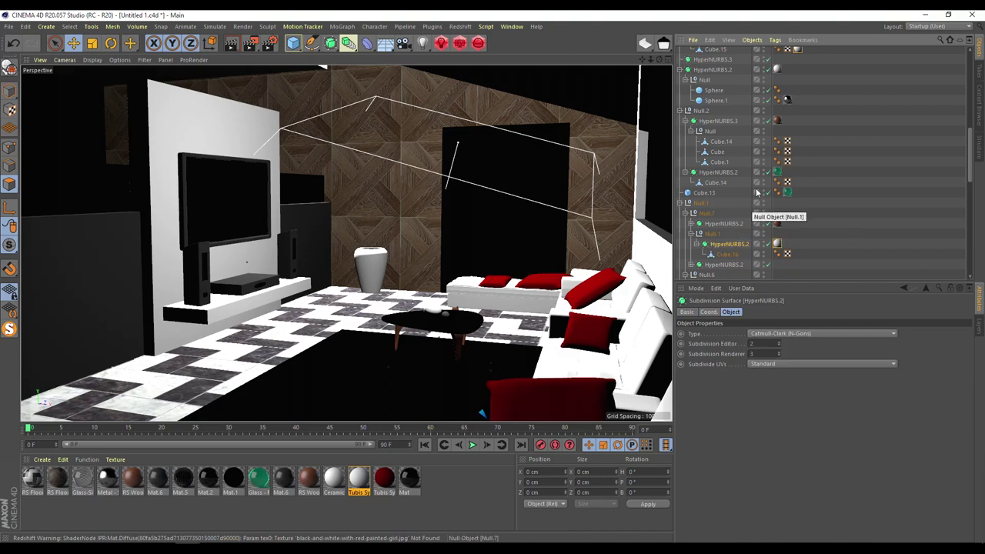
scroll(748, 201, "down", 5)
scroll(746, 191, "down", 2)
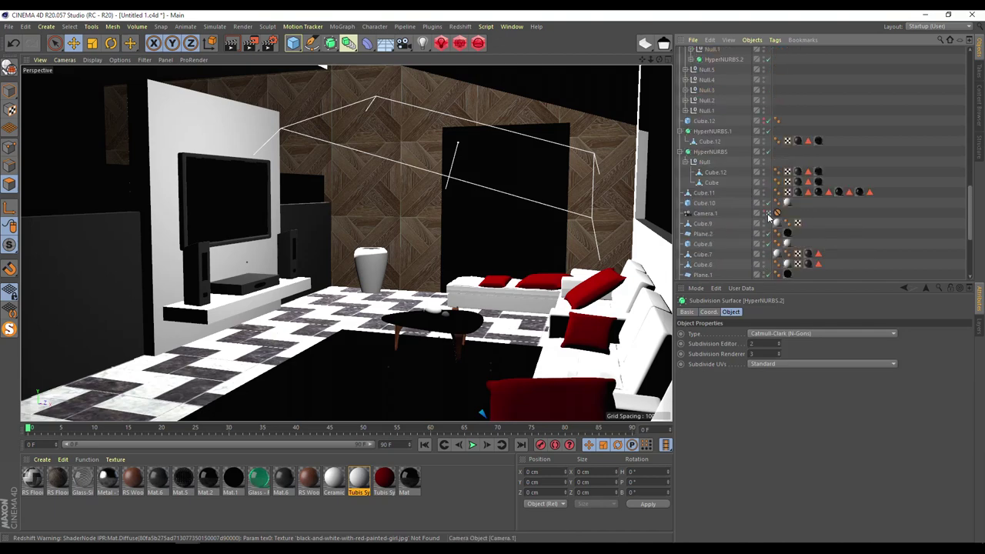
scroll(543, 252, "up", 8)
scroll(543, 251, "up", 4)
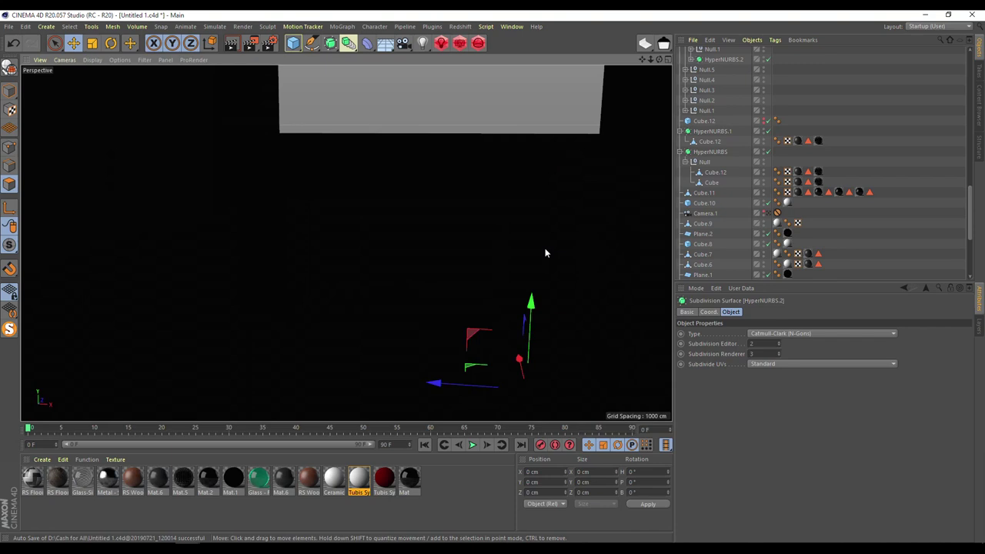
scroll(545, 248, "up", 2)
scroll(345, 242, "down", 8)
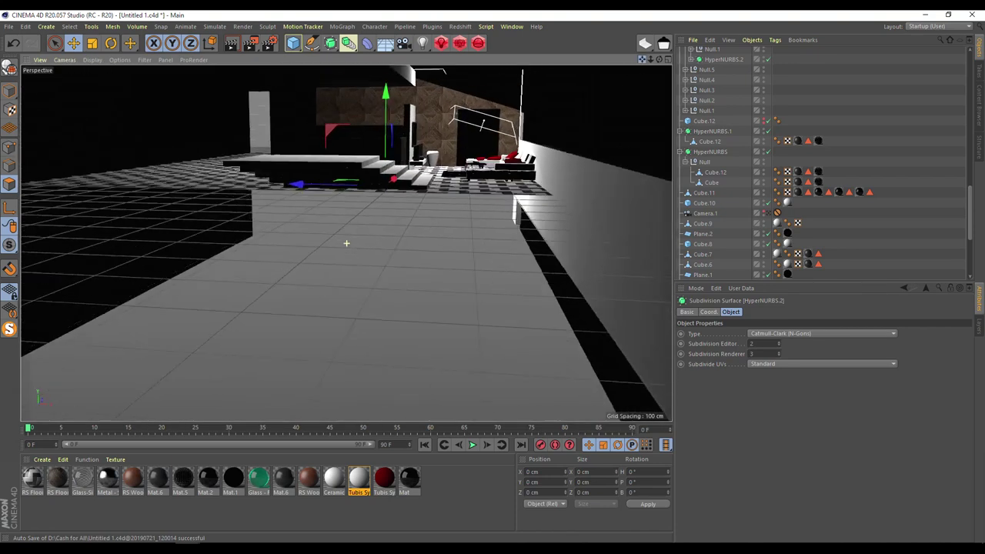
scroll(412, 186, "up", 3)
scroll(411, 186, "up", 2)
left_click_drag(316, 212, 317, 219)
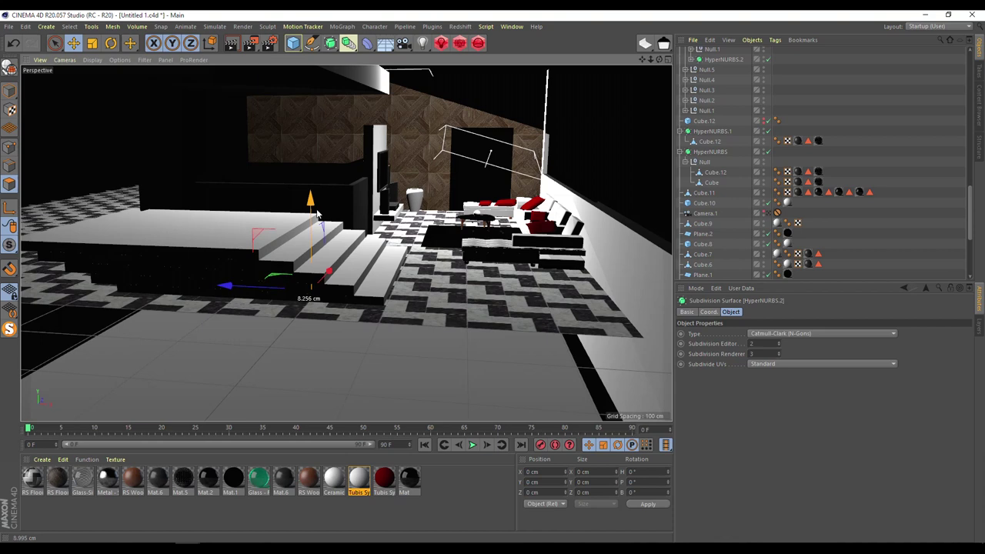
left_click(14, 43)
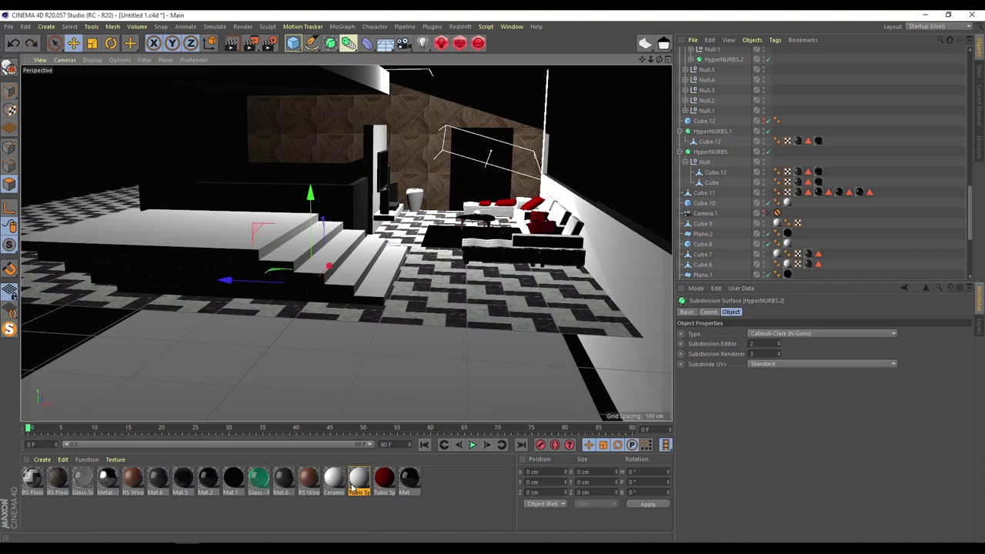
- Undo a trial X move of a sofa section, then render and close a RenderView preview
scroll(536, 246, "up", 5)
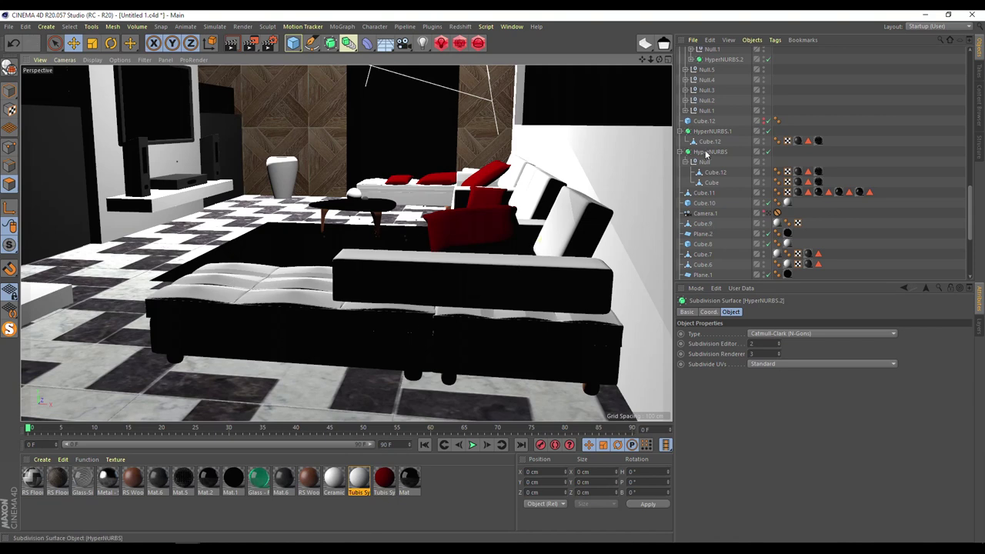
scroll(707, 154, "up", 5)
left_click_drag(724, 254, 727, 254)
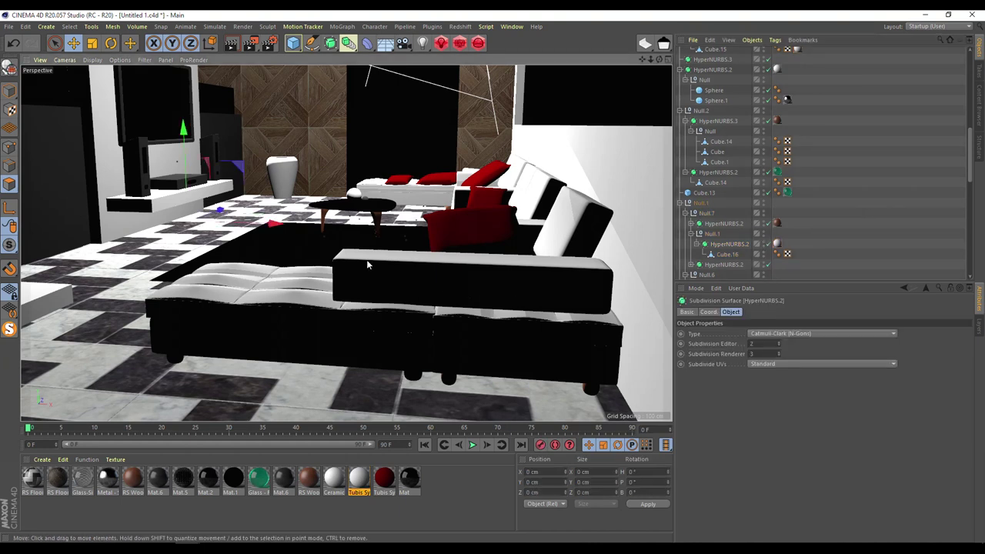
mouse_move(273, 223)
left_mouse_down()
mouse_move(282, 227)
mouse_move(266, 222)
left_mouse_up()
left_click(14, 43)
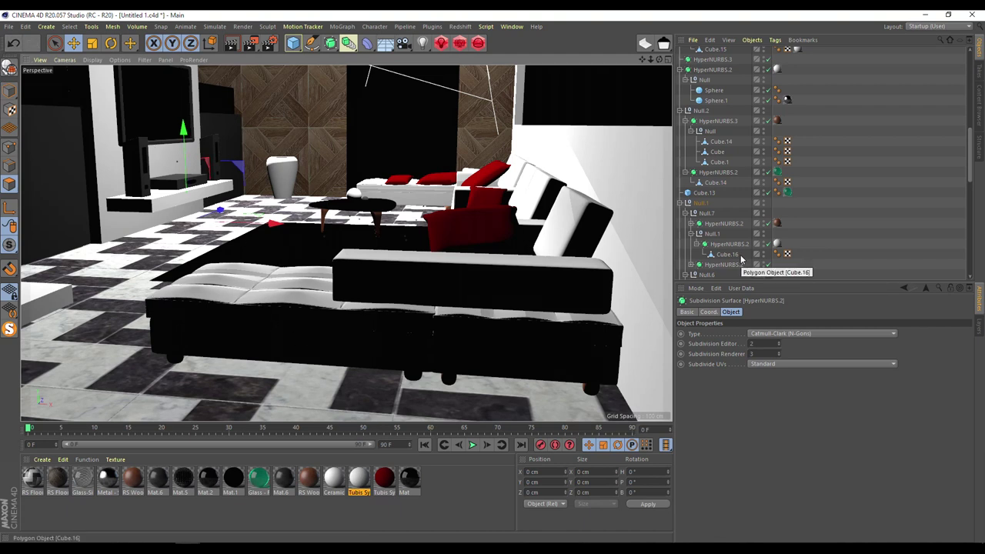
left_click(459, 43)
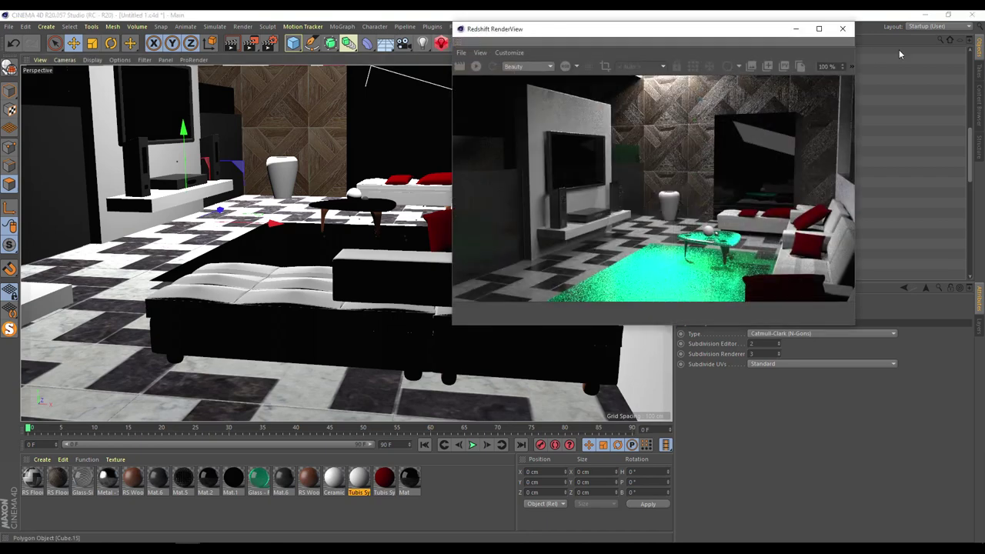
left_click(843, 29)
- Open the Content Browser and browse to the Presets > RSC4DSV > Fabric materials
left_click(980, 107)
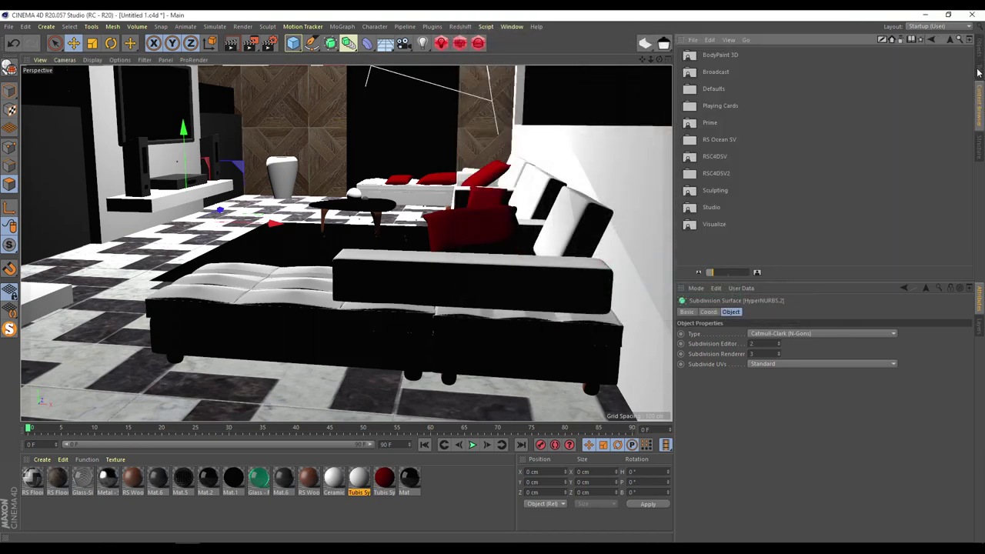
left_click(971, 40)
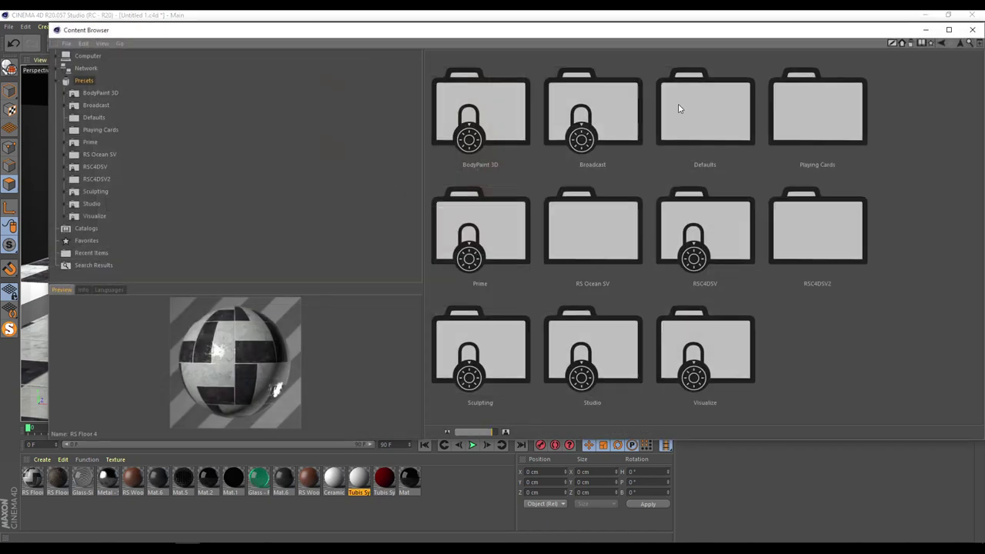
left_click(96, 179)
double_click(91, 167)
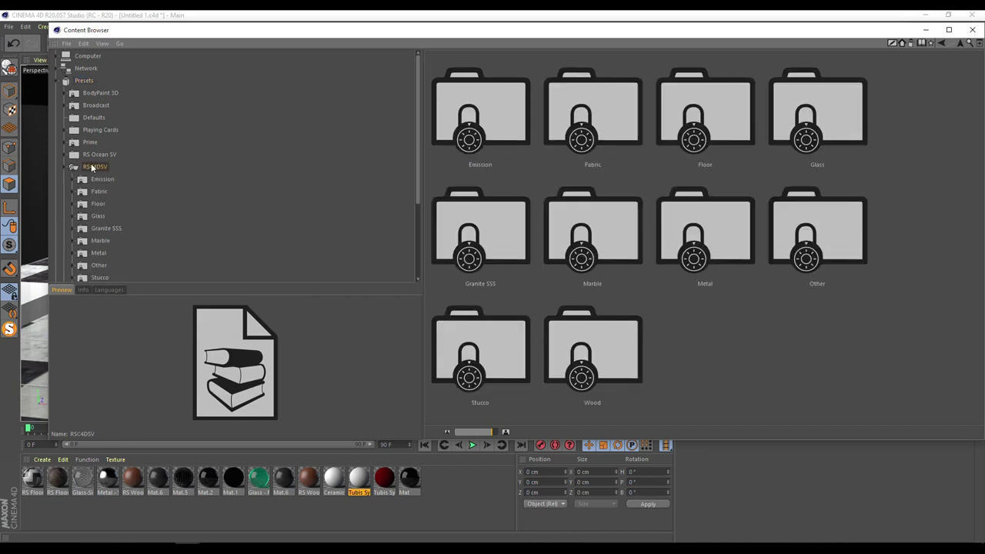
left_click(104, 193)
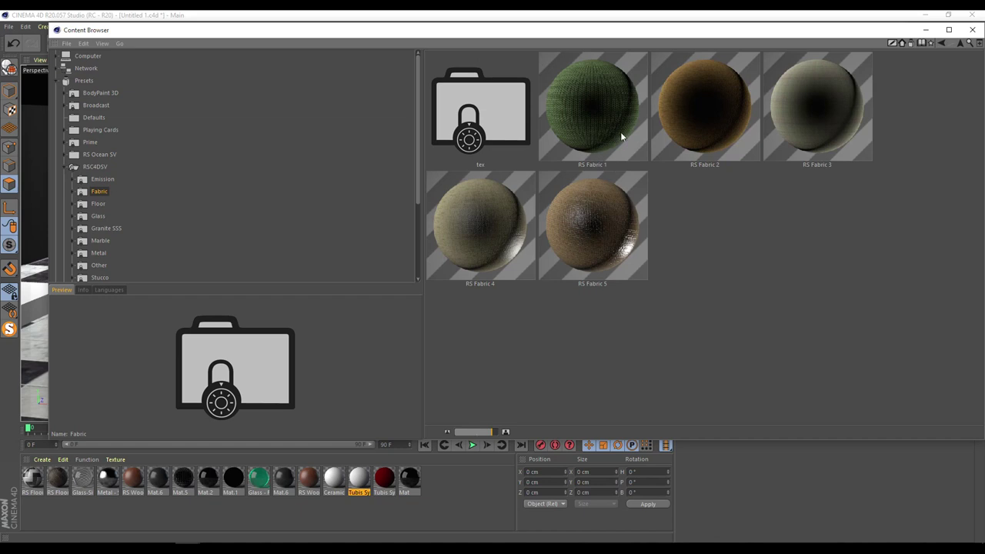
left_click(109, 264)
scroll(148, 249, "down", 2)
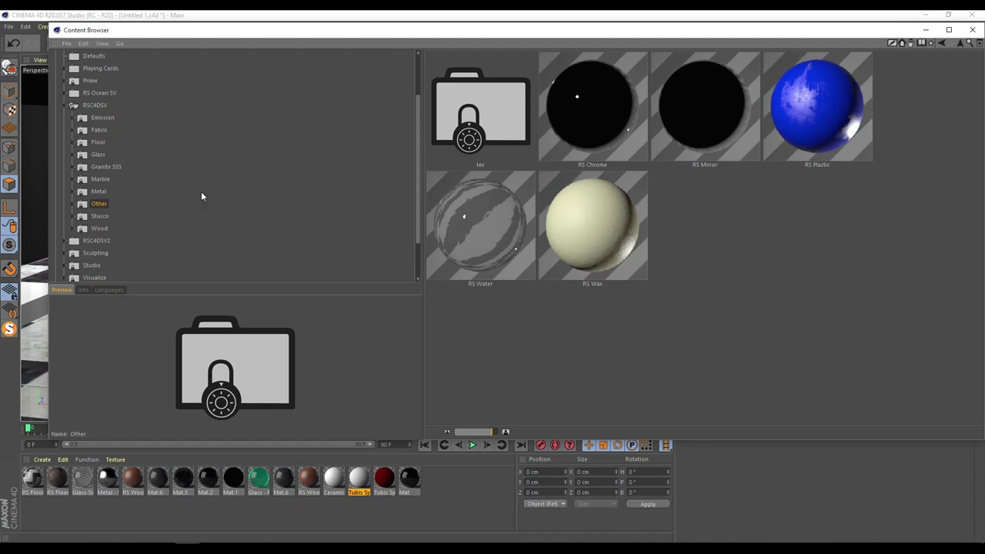
left_click(108, 117)
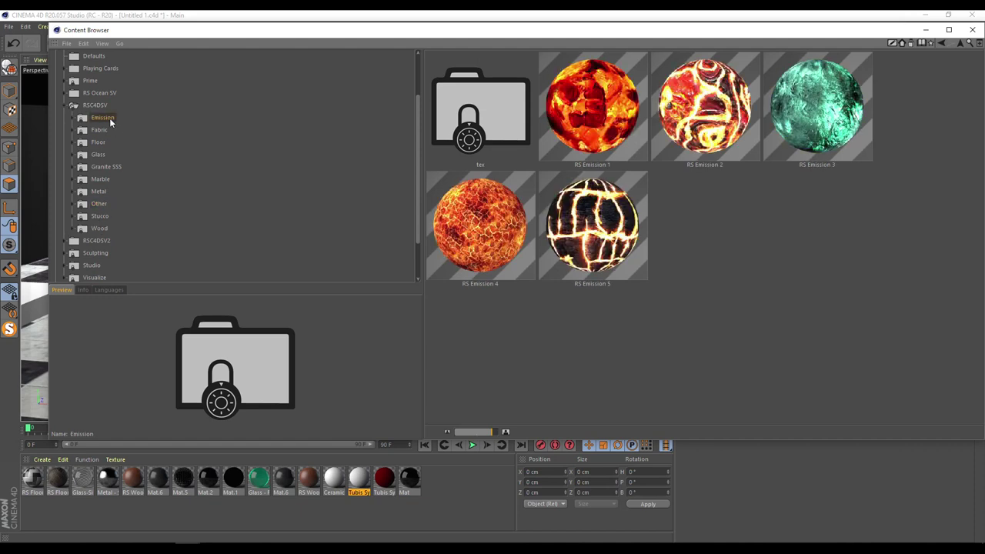
left_click(100, 130)
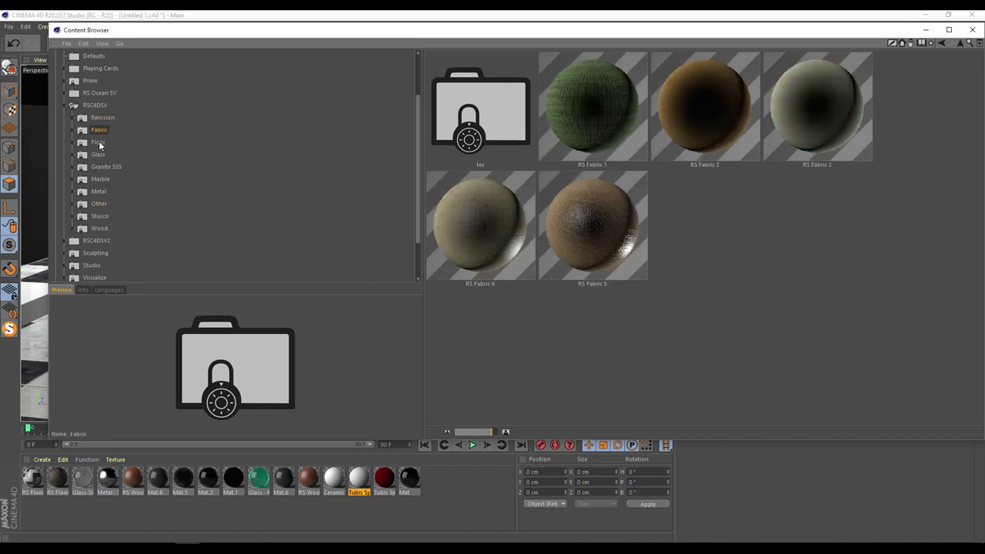
- Compare RS Fabric 3-5 and load RS Fabric 4 into the scene, closing the browser
left_click(839, 106)
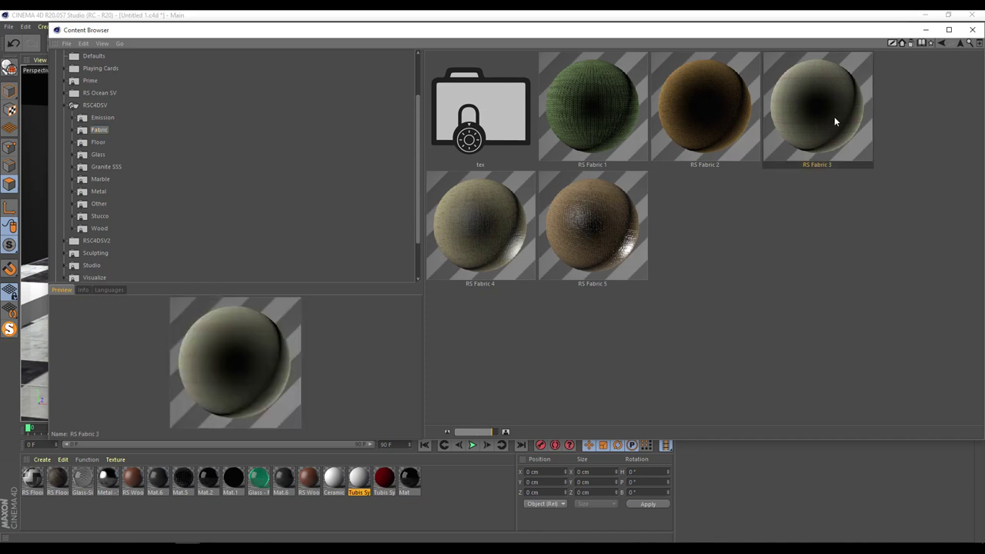
left_click(500, 238)
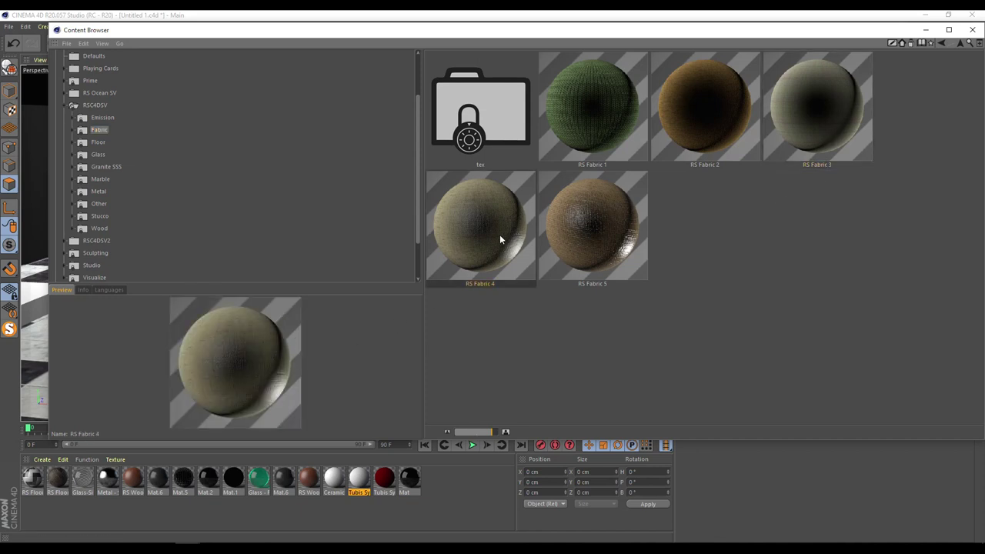
left_click(636, 235)
left_click(492, 241)
double_click(466, 233)
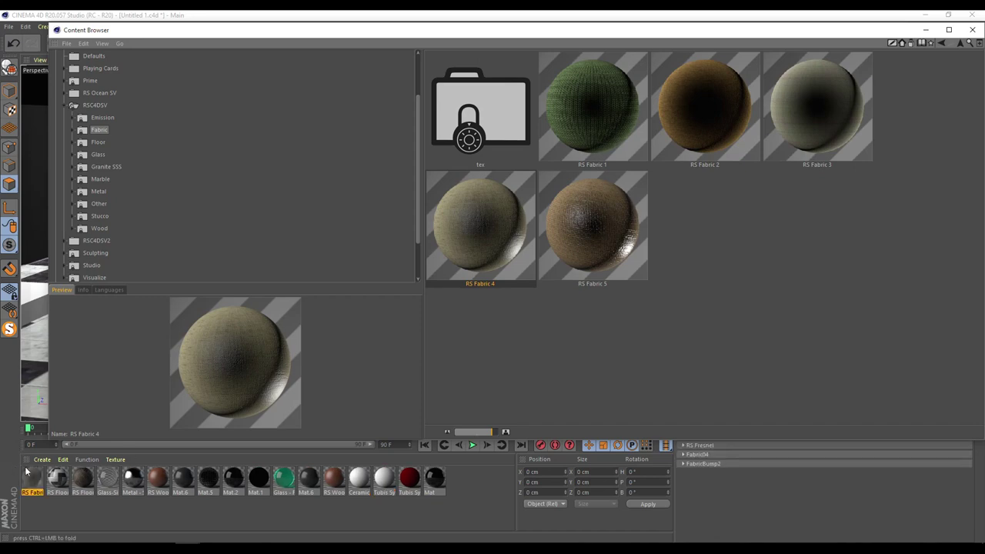
left_click(972, 30)
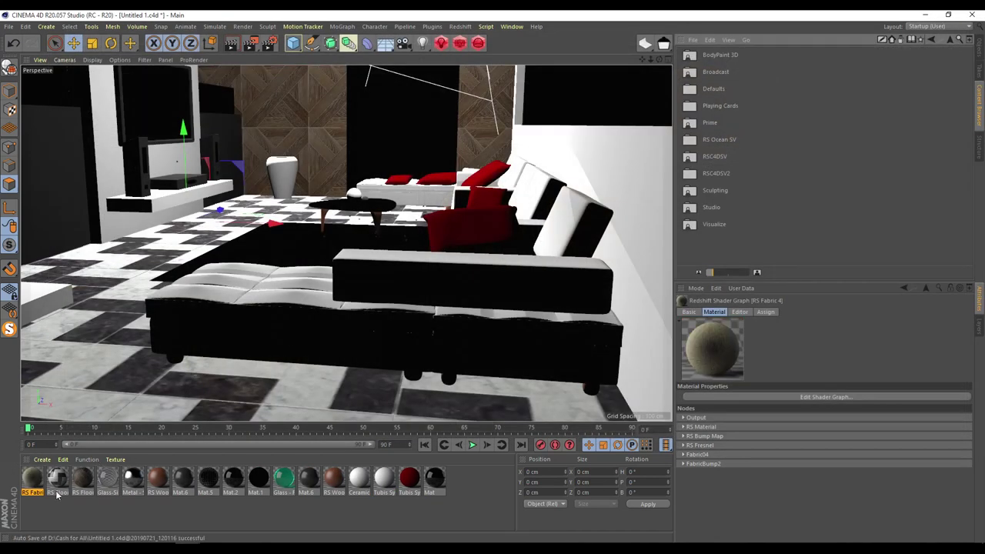
left_click(43, 459)
- Create a new Redshift material and add a Texture node to its shader graph
mouse_move(73, 351)
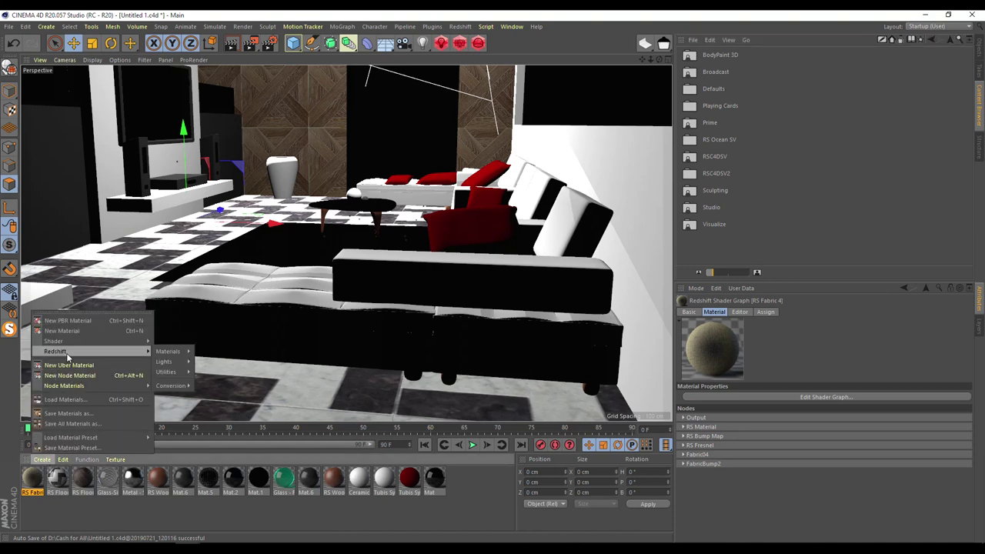
mouse_move(169, 351)
left_click(217, 354)
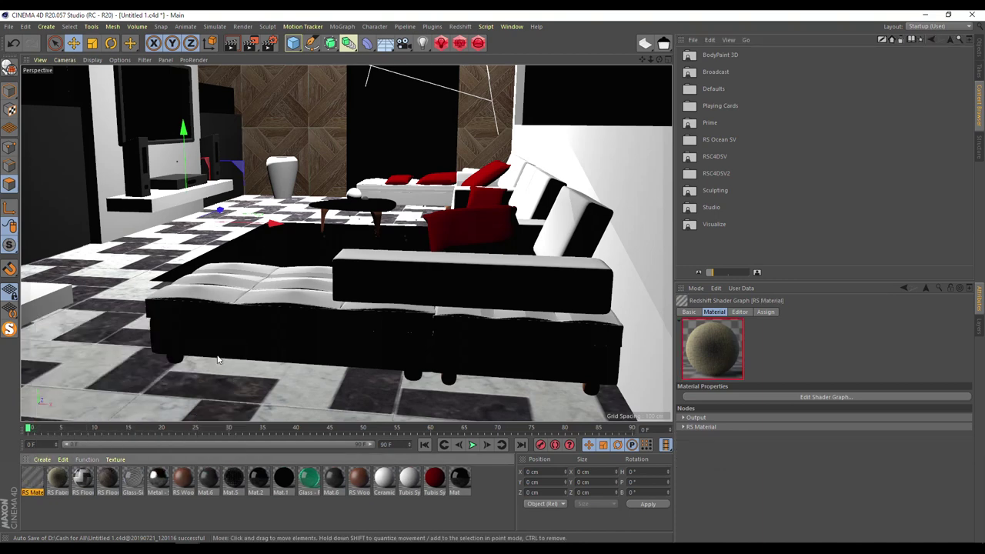
double_click(32, 478)
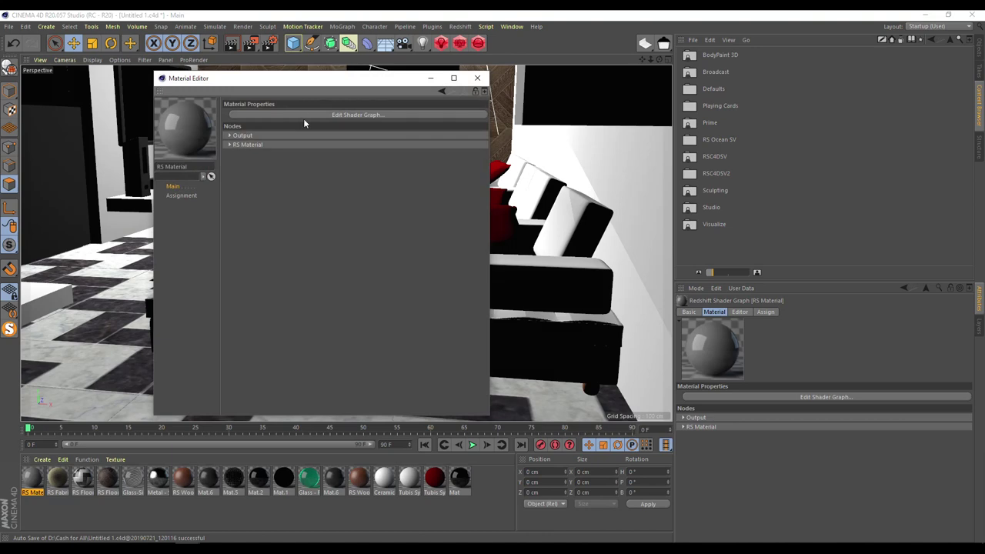
left_click(305, 116)
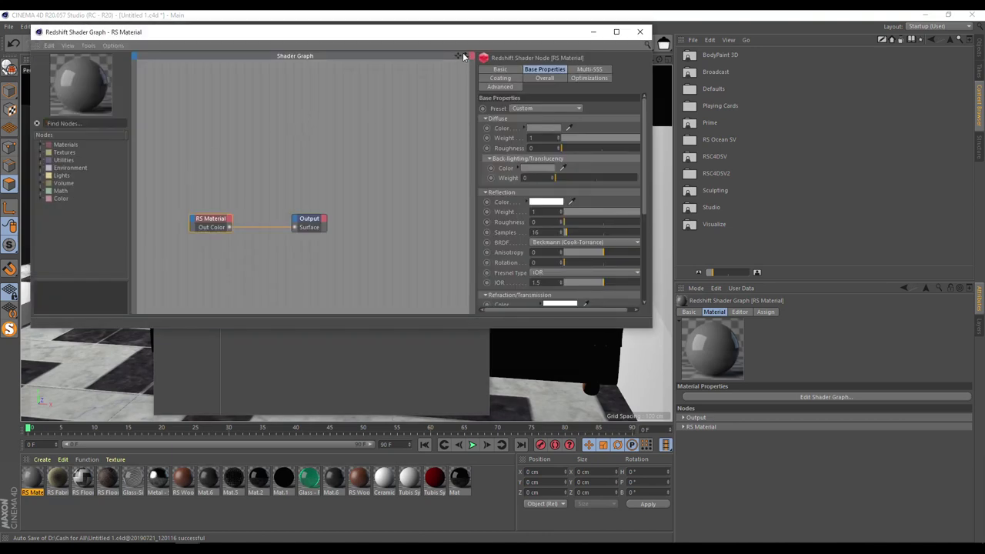
left_click(41, 153)
left_click_drag(71, 206, 219, 182)
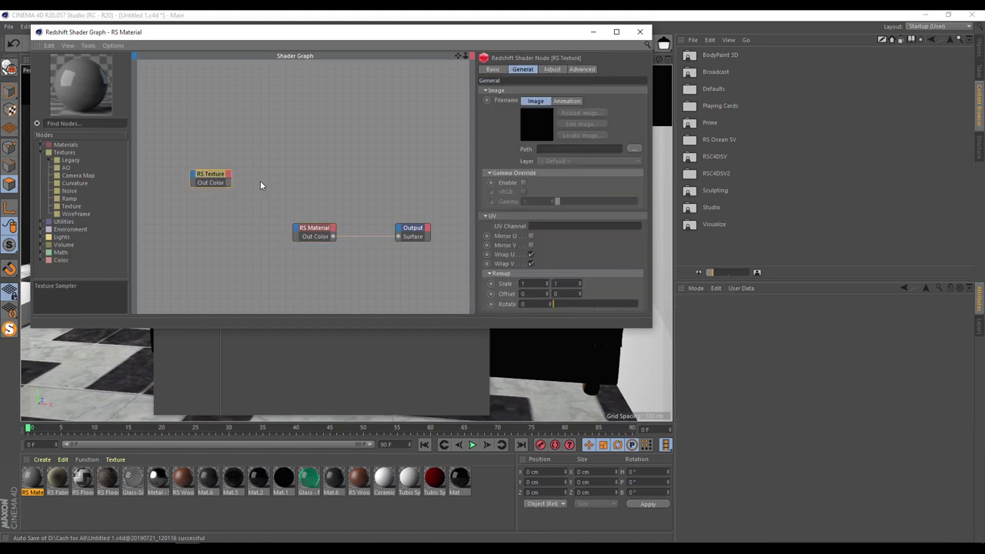
- Load leather_24.jpg from the Кожа leather folder into the RS Texture node's Path
left_click(633, 149)
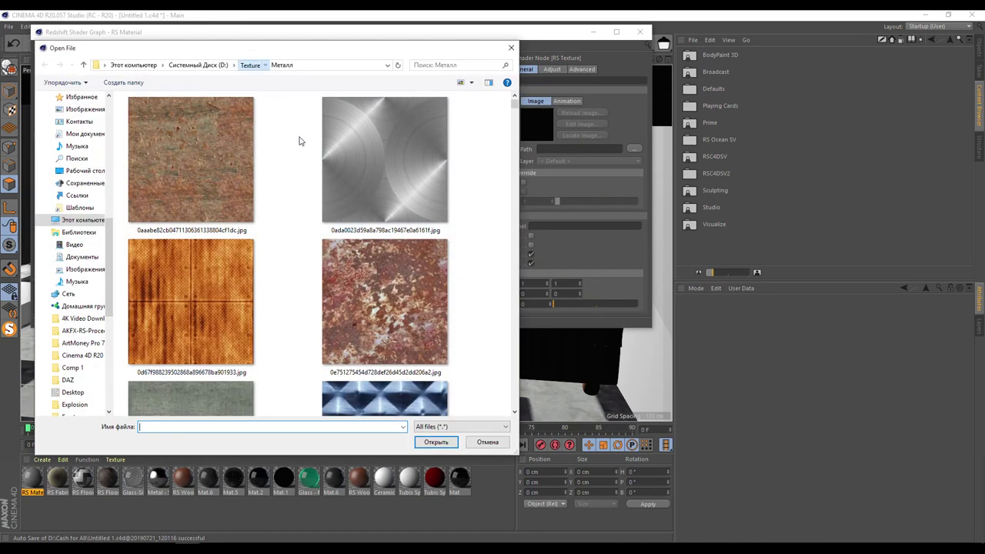
key("alt+Up")
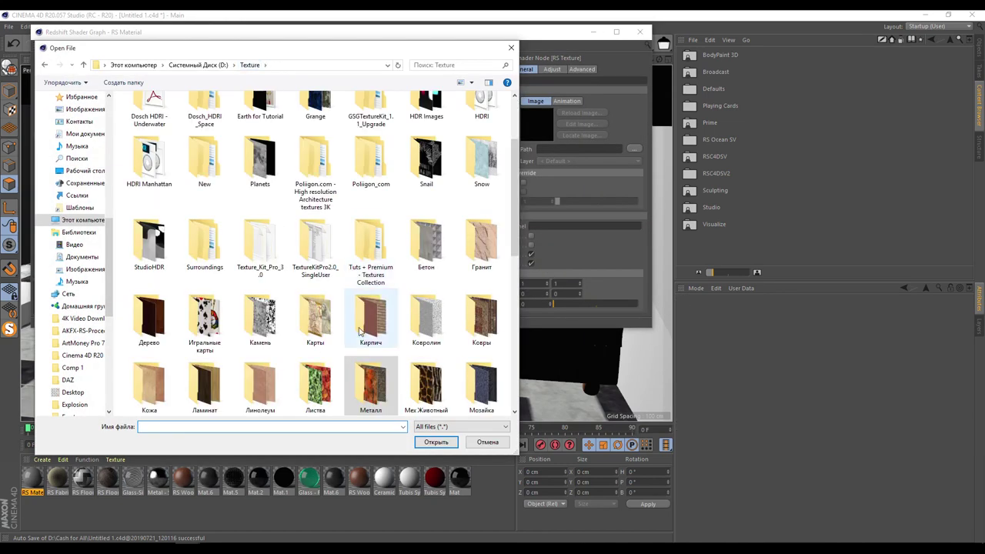
left_click(153, 389)
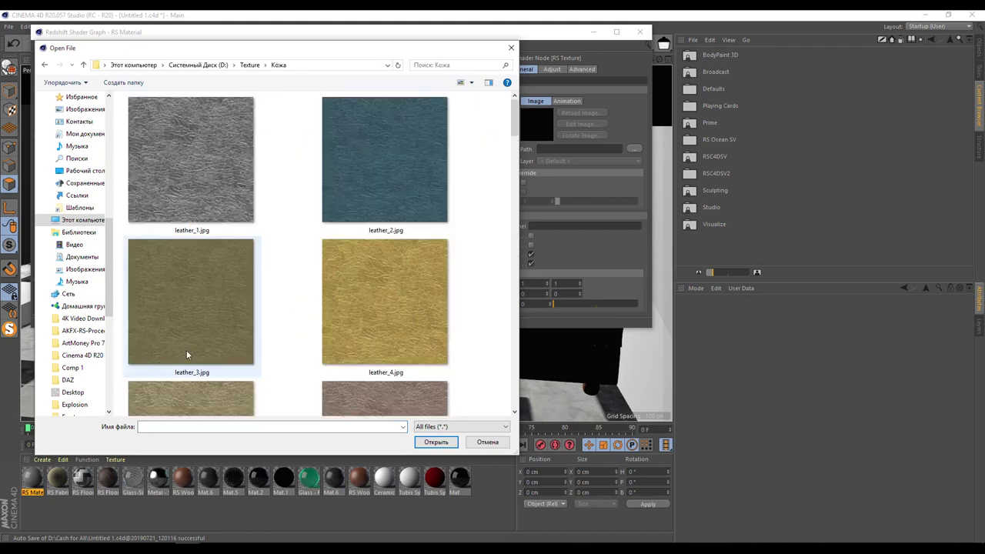
scroll(415, 265, "down", 1)
scroll(416, 265, "down", 6)
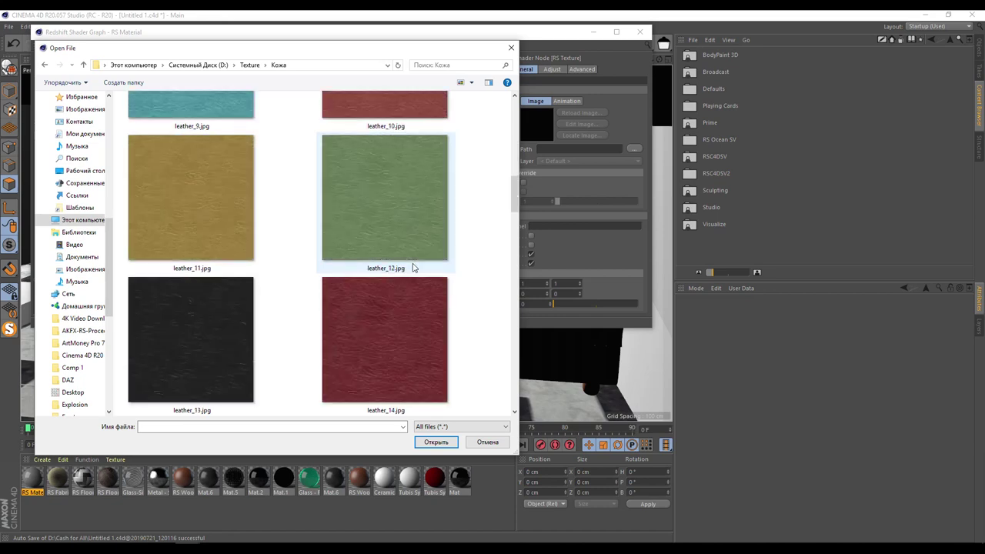
scroll(413, 267, "down", 10)
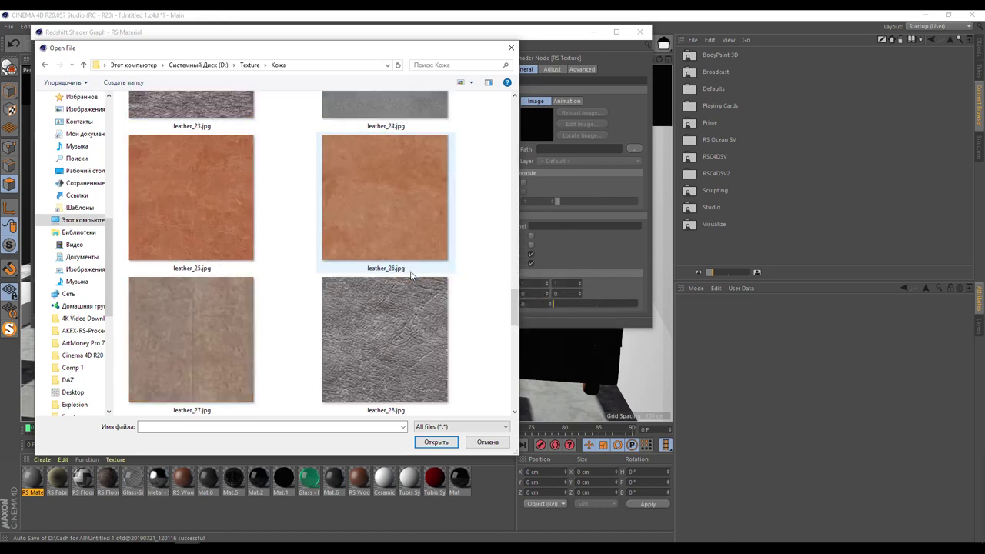
scroll(426, 325, "up", 4)
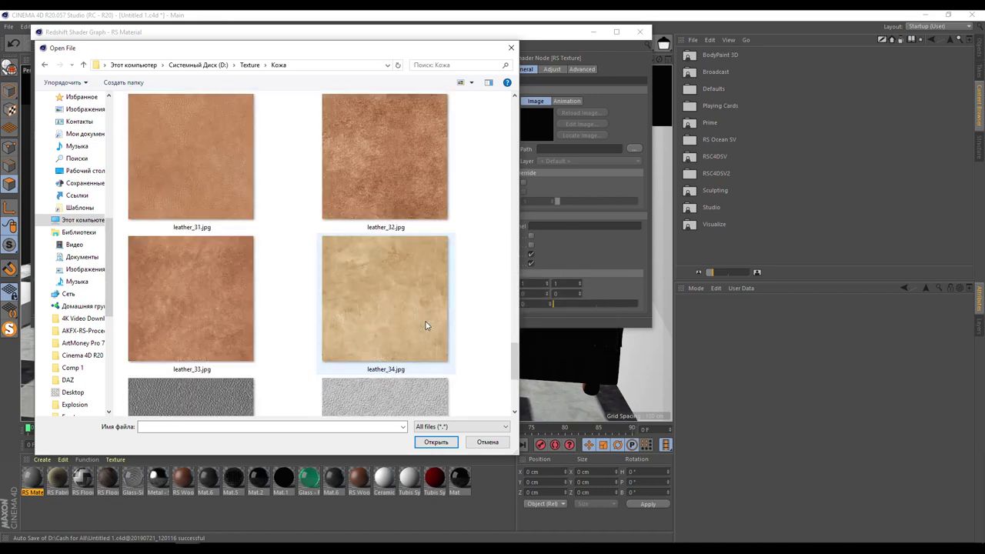
scroll(427, 328, "up", 1)
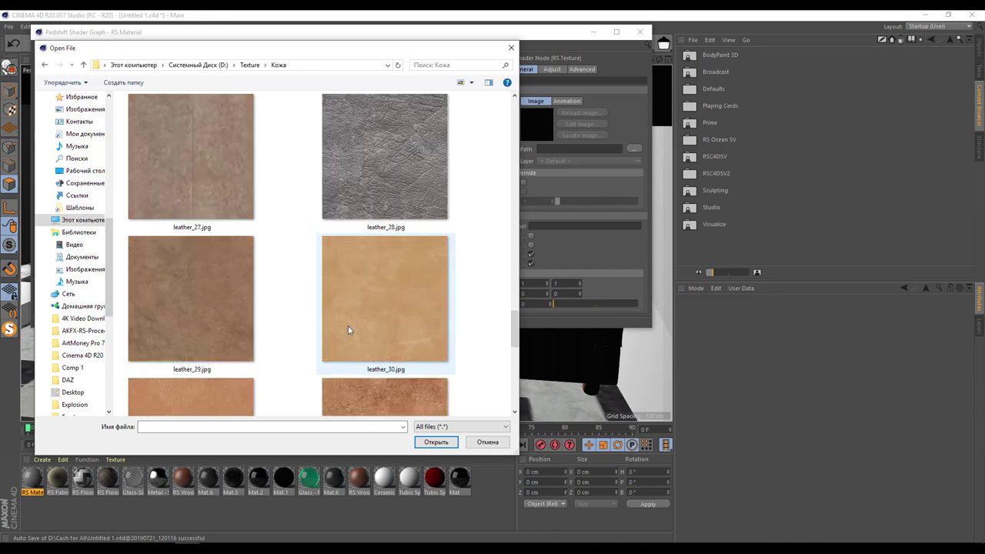
left_click(176, 331)
scroll(260, 337, "up", 3)
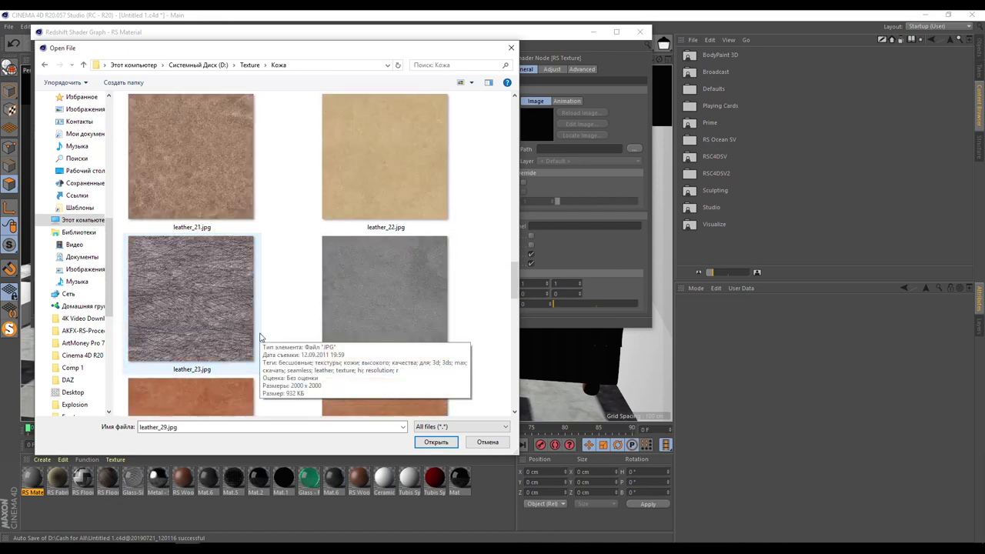
left_click(337, 321)
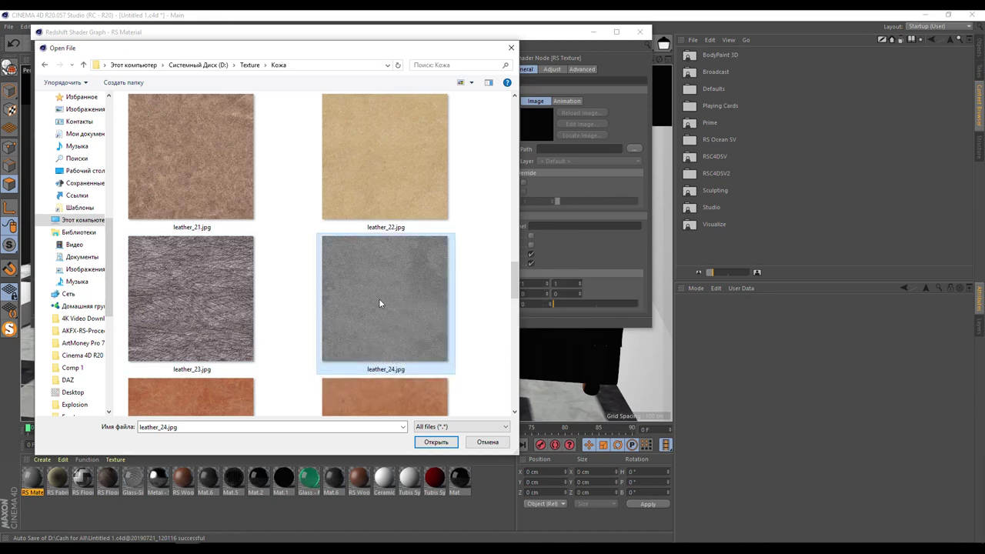
left_click(436, 442)
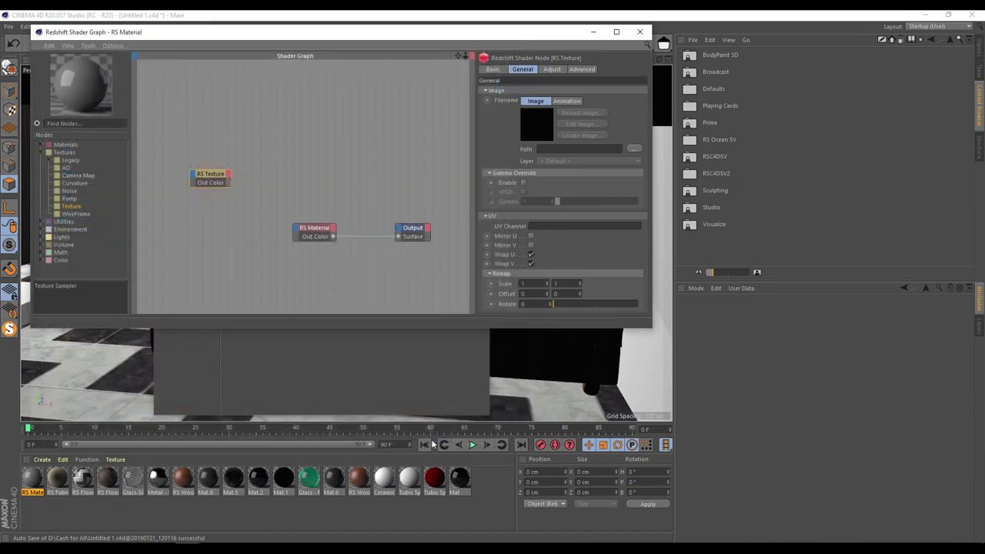
left_click(569, 322)
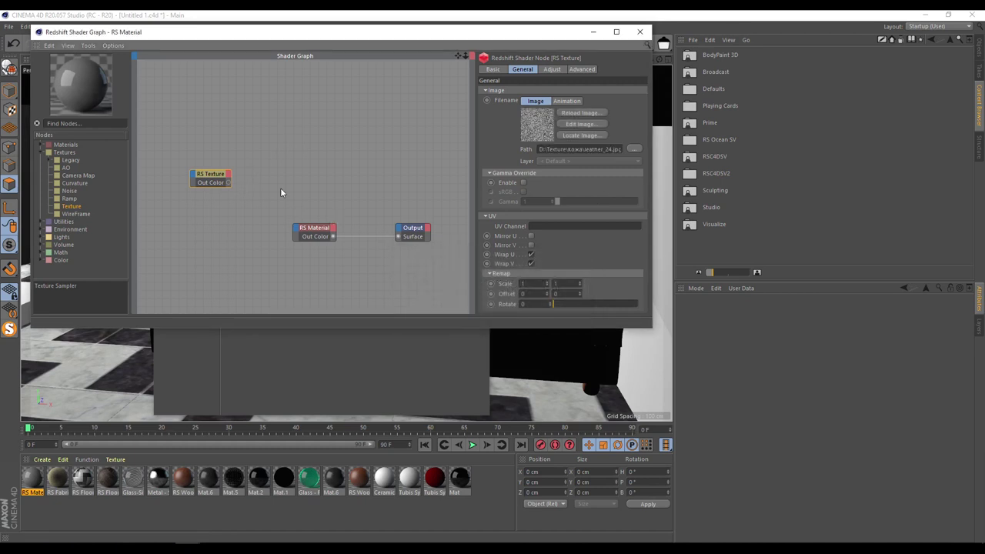
left_click_drag(218, 177, 195, 179)
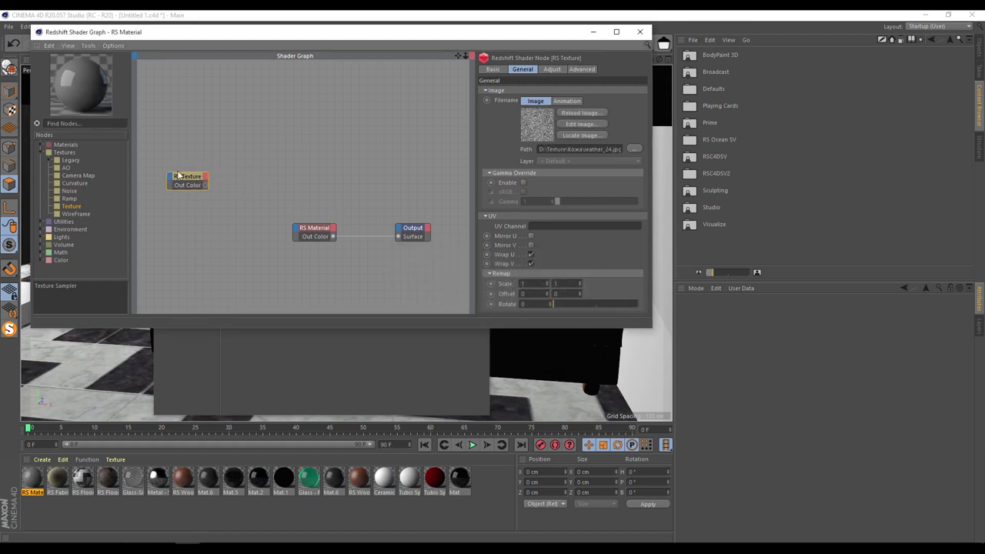
- Feed the texture into a new Color Correct node with Saturation Scale 0
left_click(41, 260)
scroll(96, 268, "down", 5)
left_click_drag(82, 186, 173, 226)
left_click_drag(206, 185, 142, 230)
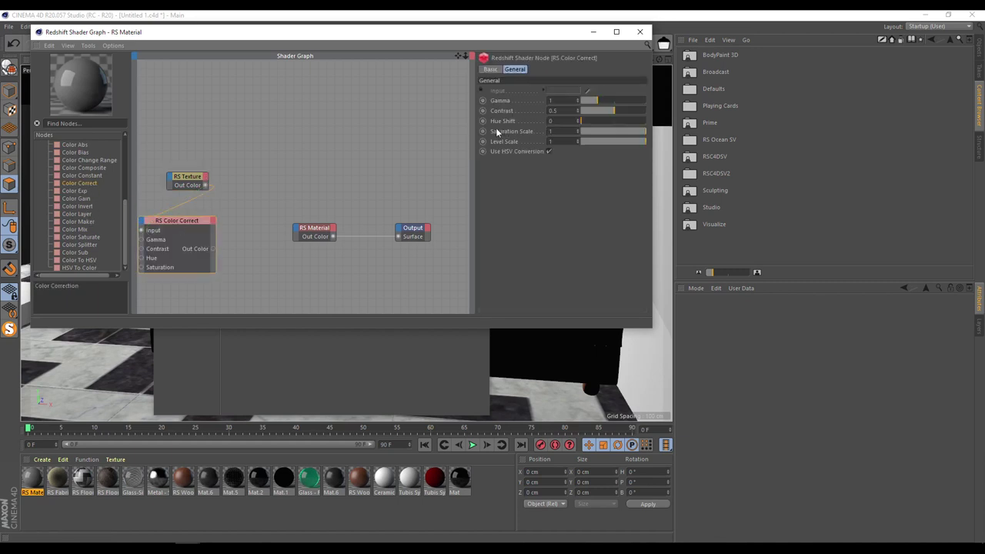
left_click_drag(497, 133, 440, 139)
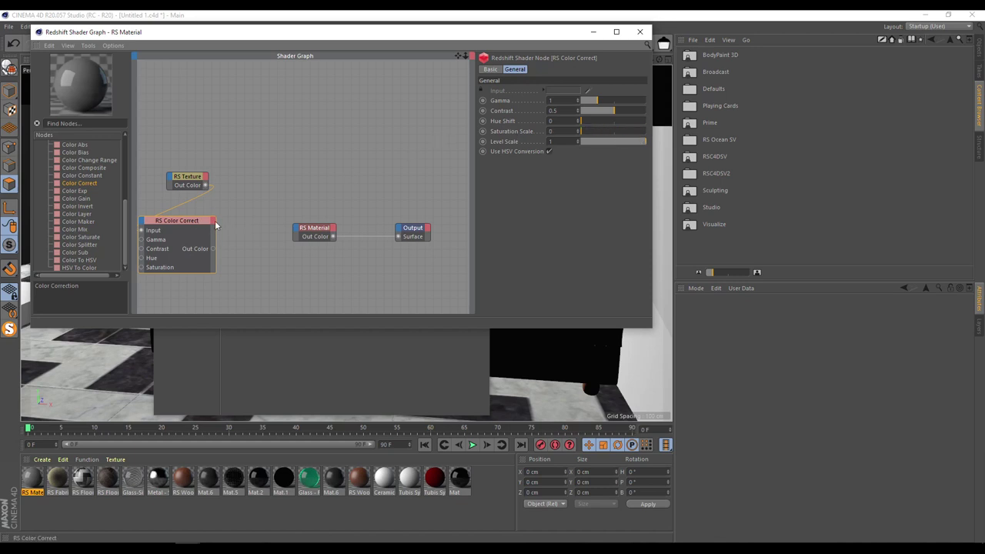
- Add a Bump Map node fed by Color Correct and plug it into the material's Bump Input
scroll(83, 198, "up", 5)
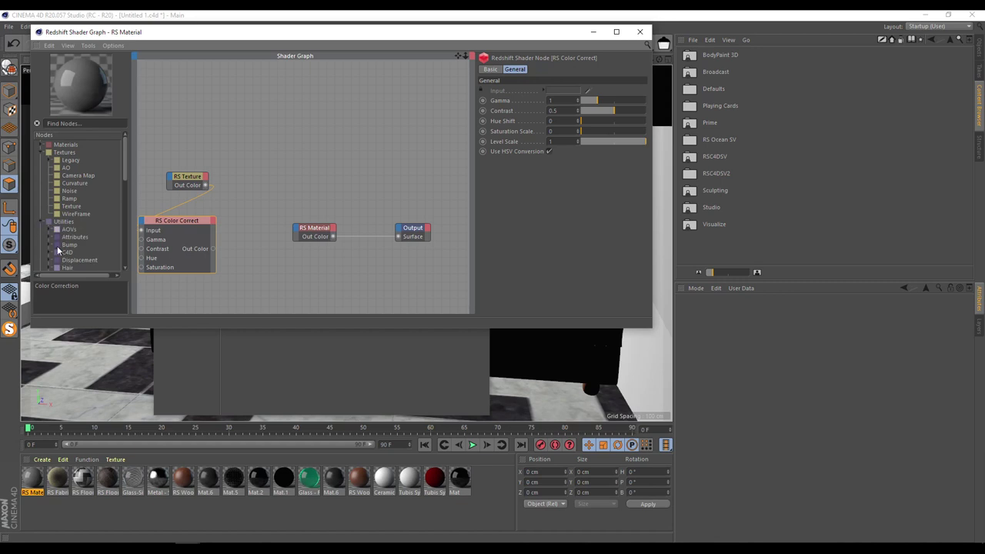
left_click(49, 245)
left_click_drag(80, 260, 247, 282)
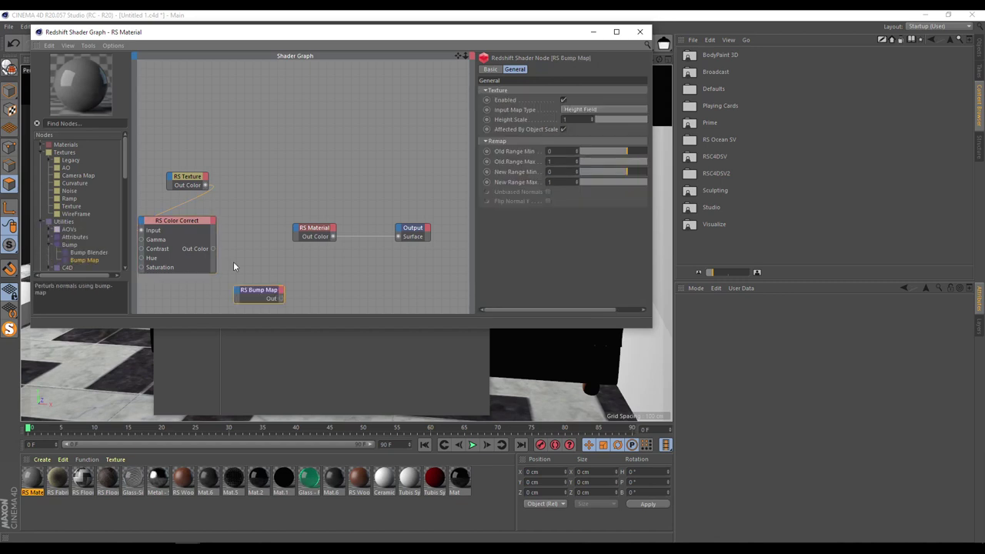
left_click_drag(216, 249, 297, 231)
left_click(279, 304)
mouse_move(325, 308)
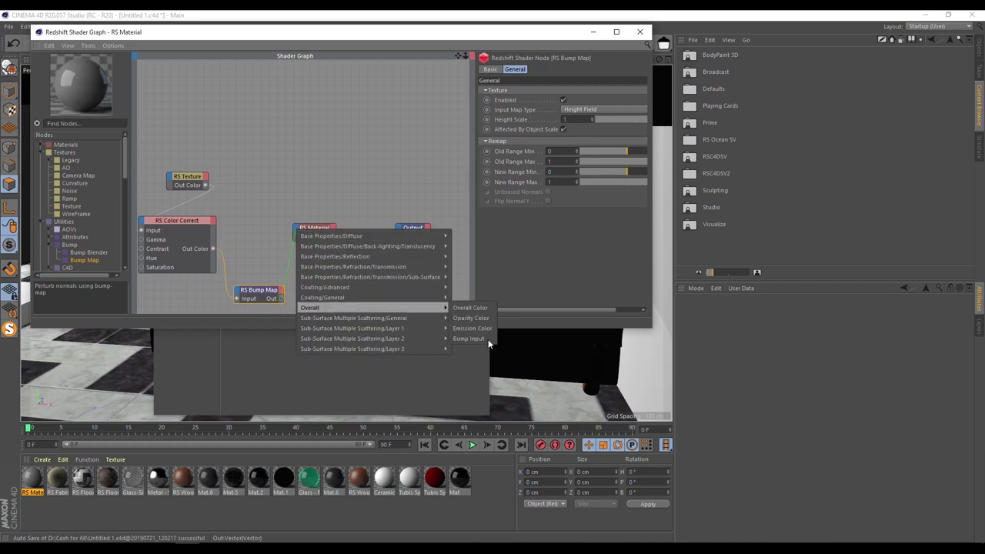
left_click(479, 339)
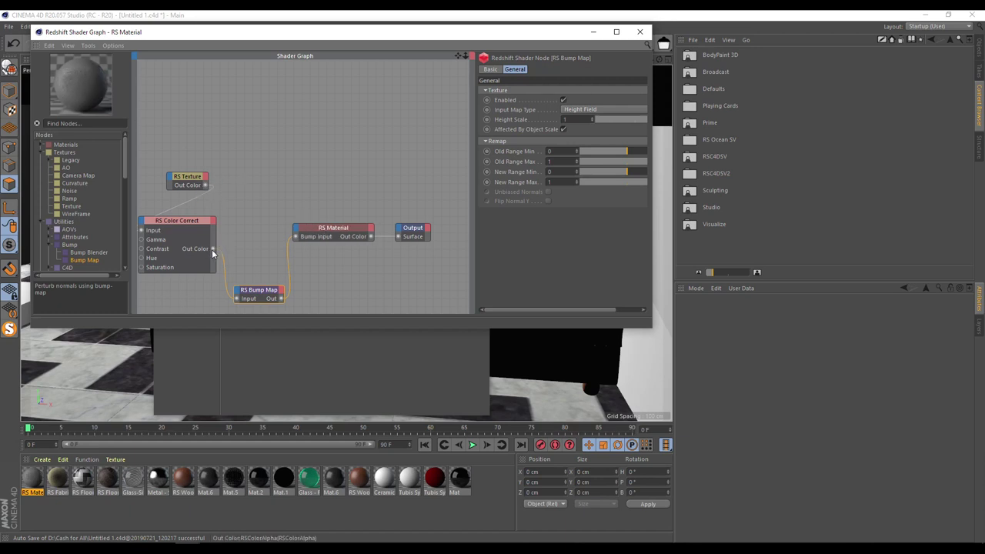
- Wire Color Correct into Refl Roughness and the leather texture into Diffuse Color
left_click_drag(230, 248, 297, 232)
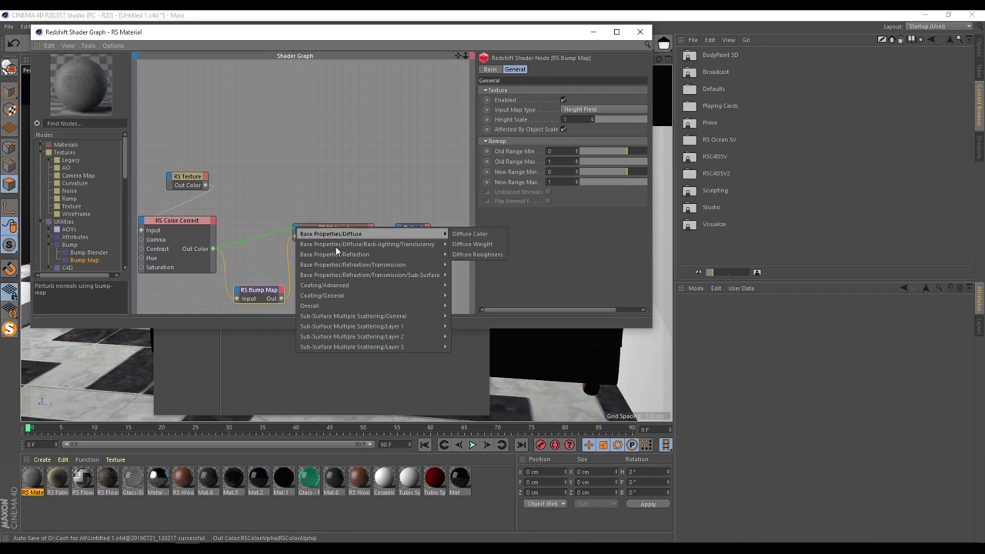
mouse_move(344, 255)
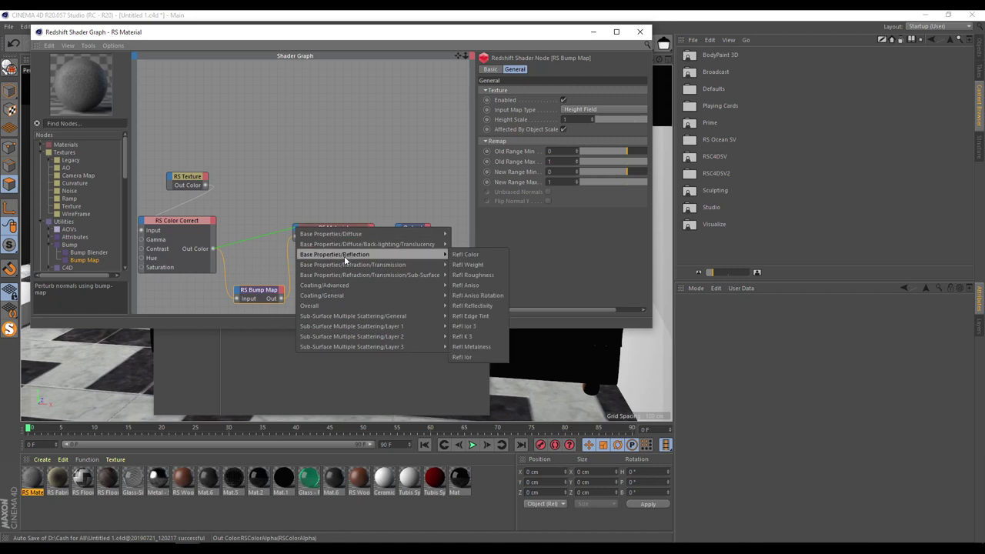
left_click(473, 274)
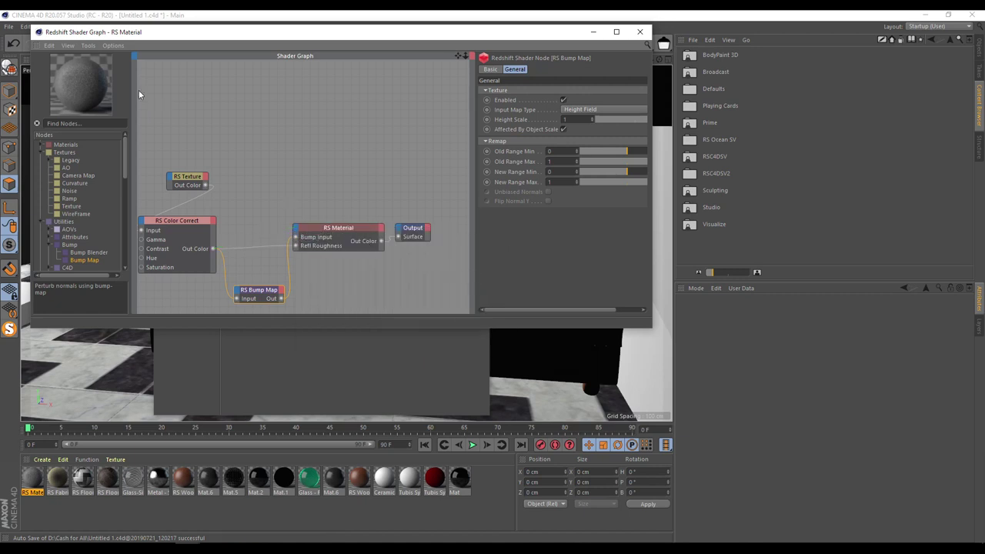
left_click_drag(414, 228, 440, 238)
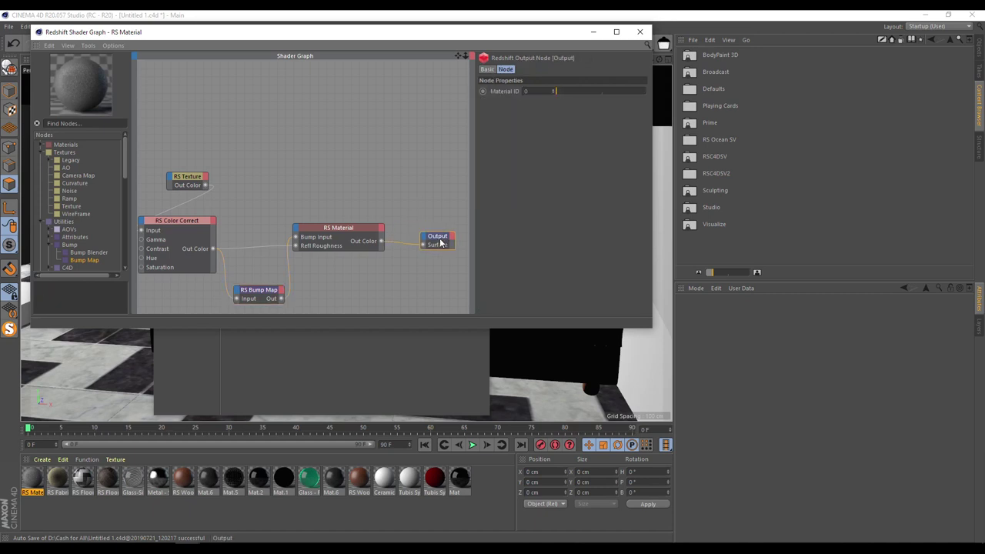
left_click_drag(205, 186, 300, 232)
mouse_move(322, 235)
left_click(468, 235)
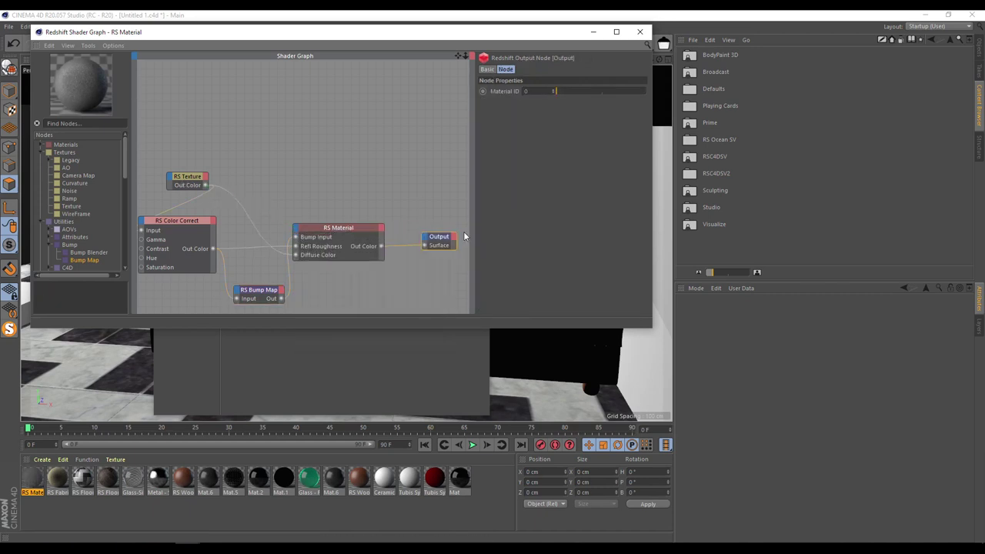
left_click_drag(185, 184, 173, 170)
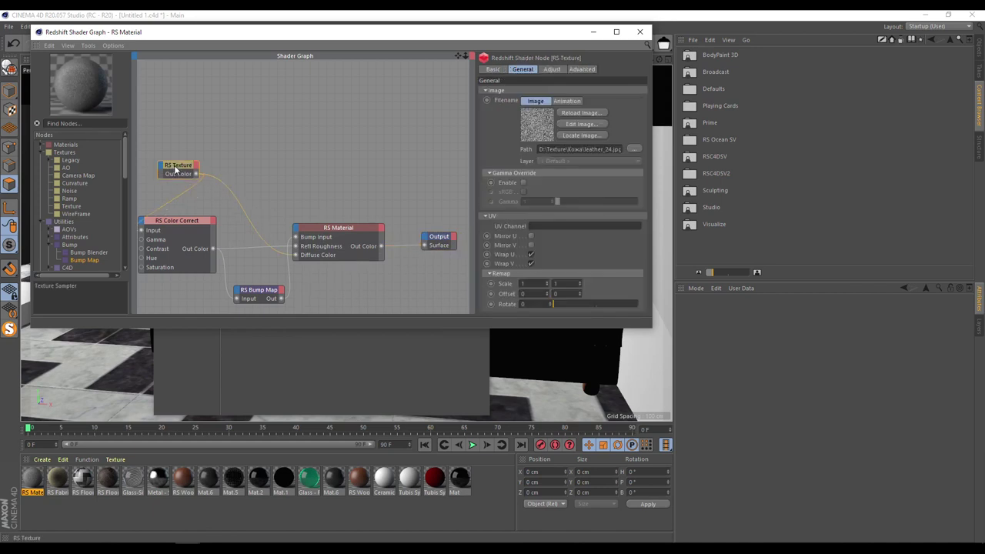
- Set the Bump Map Height Scale to 0.2 and close the shader graph
left_click(257, 290)
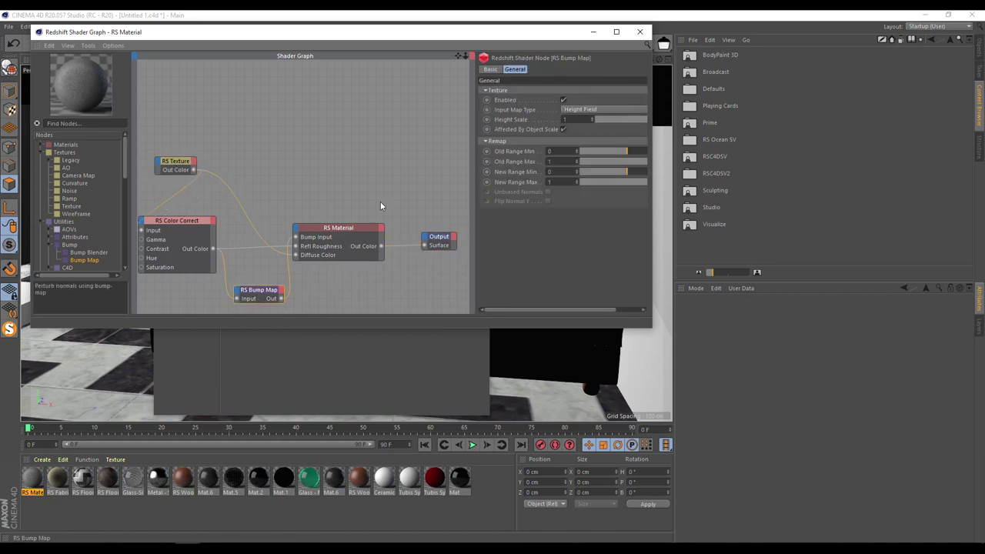
type("0.2")
key("Return")
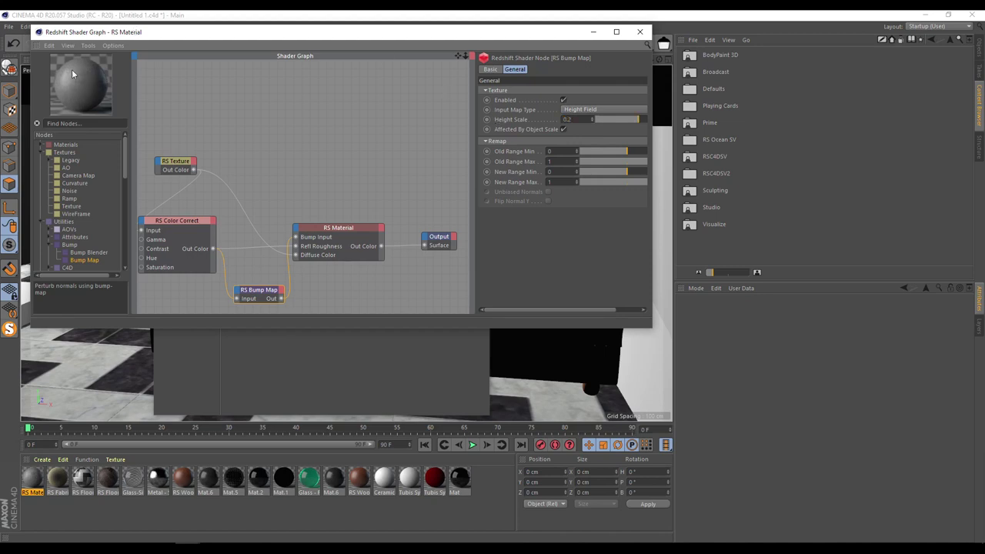
left_click(639, 31)
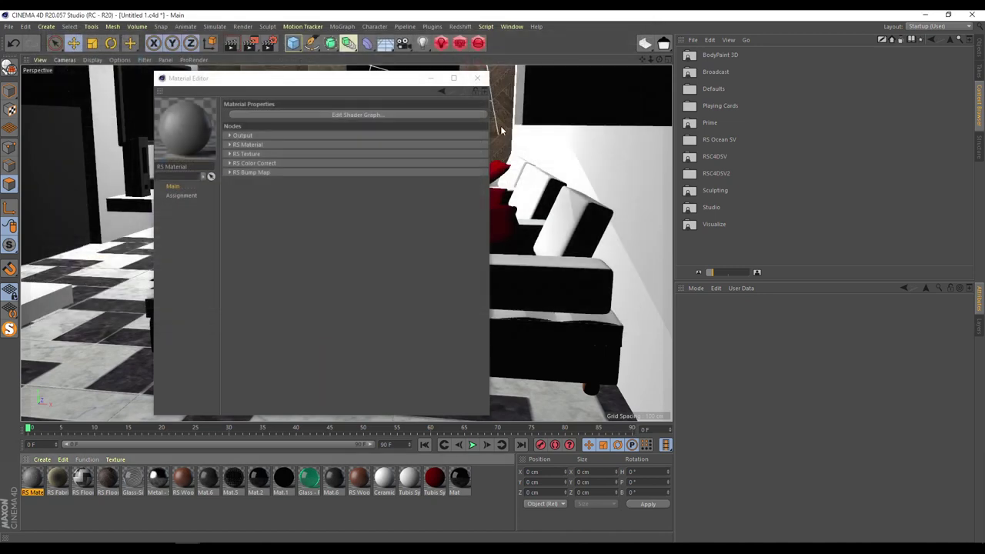
- Set the leather RS Material node's Reflection Weight to 0.5, then close the shader graph and Material Editor
left_click(31, 479)
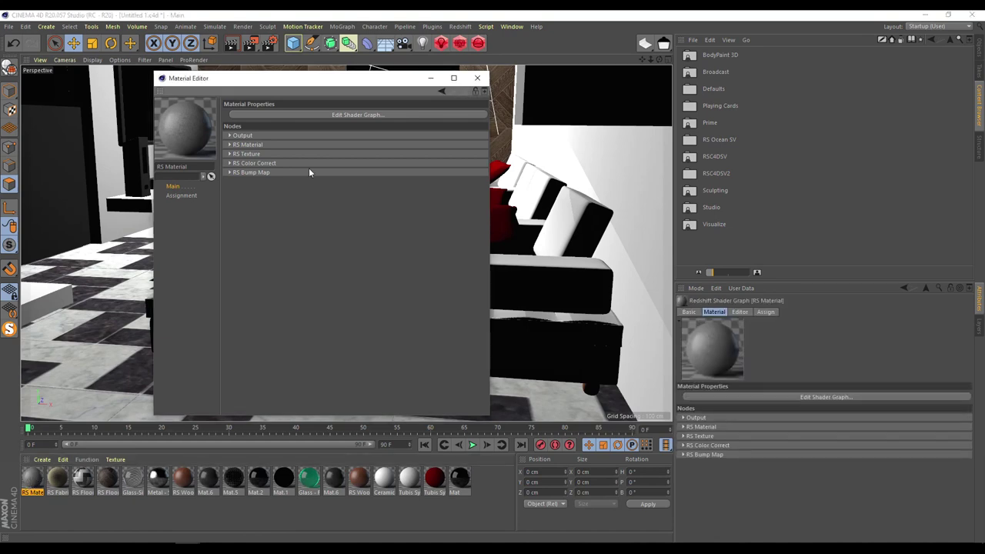
left_click(358, 115)
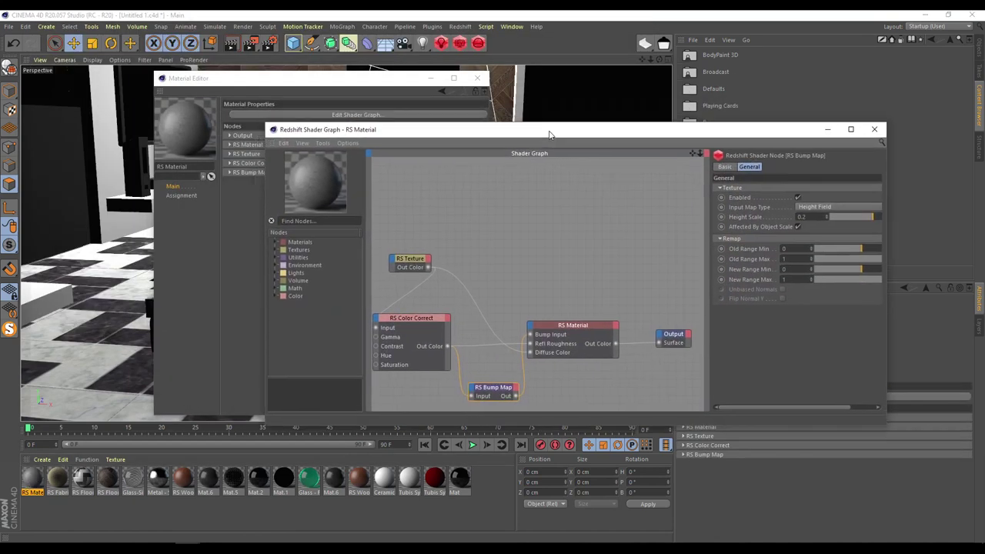
left_click(576, 327)
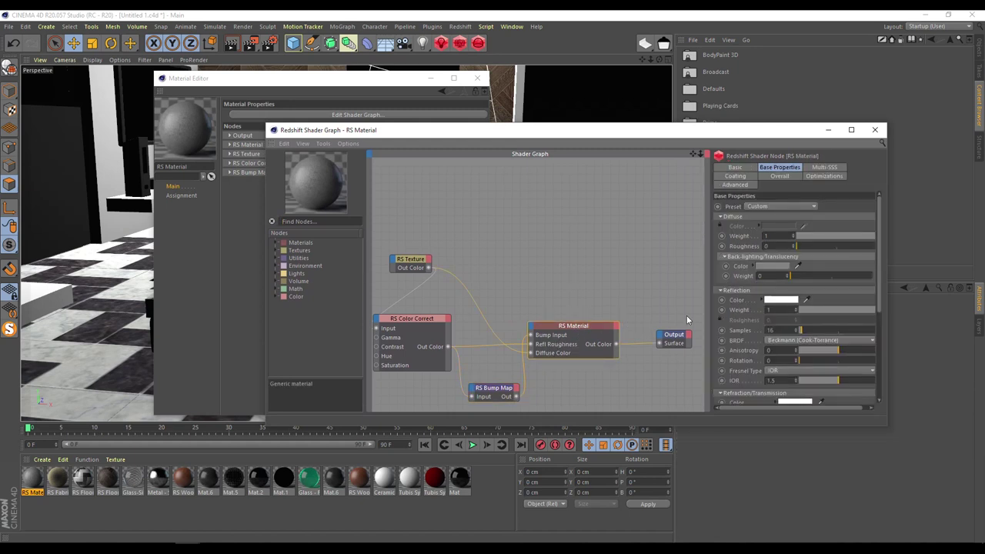
left_click(839, 311)
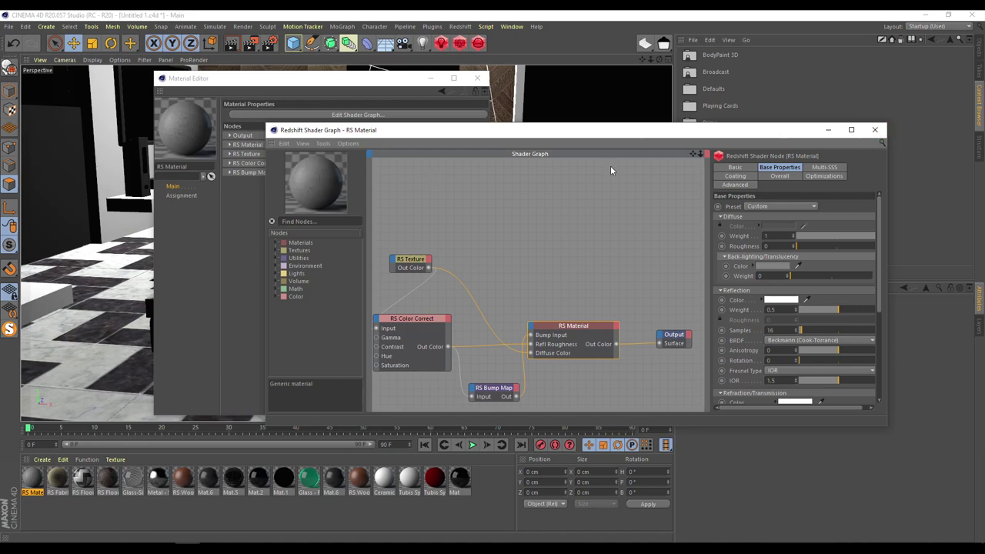
left_click(875, 129)
left_click(477, 78)
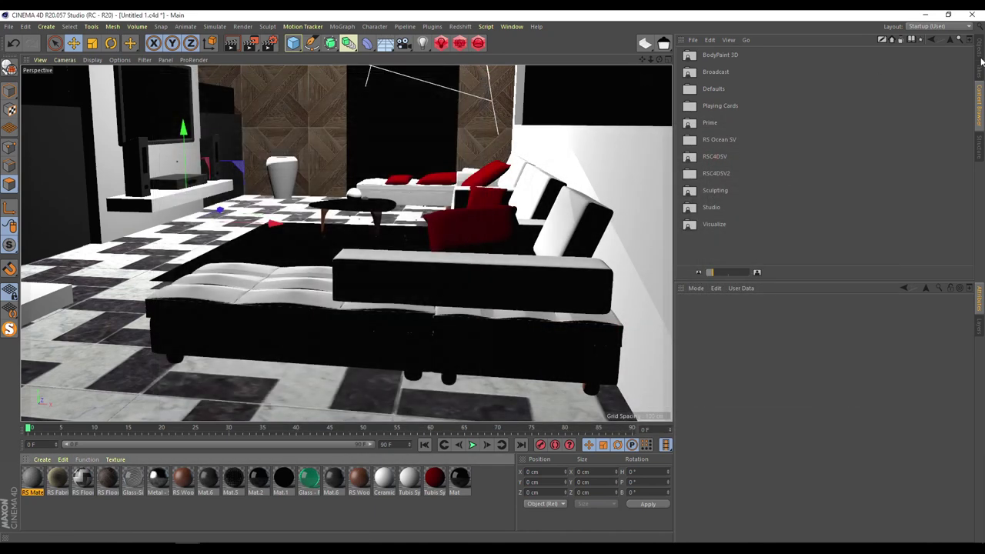
- Show the Objects hierarchy and select the sofa parts using blue Tubis Synthetic
left_click(980, 52)
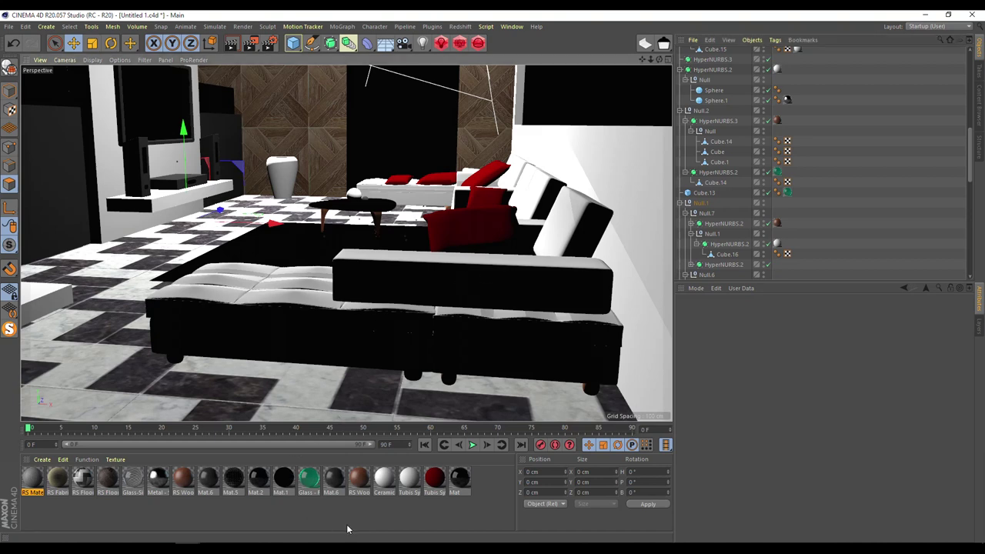
left_click(385, 478)
left_click(409, 479)
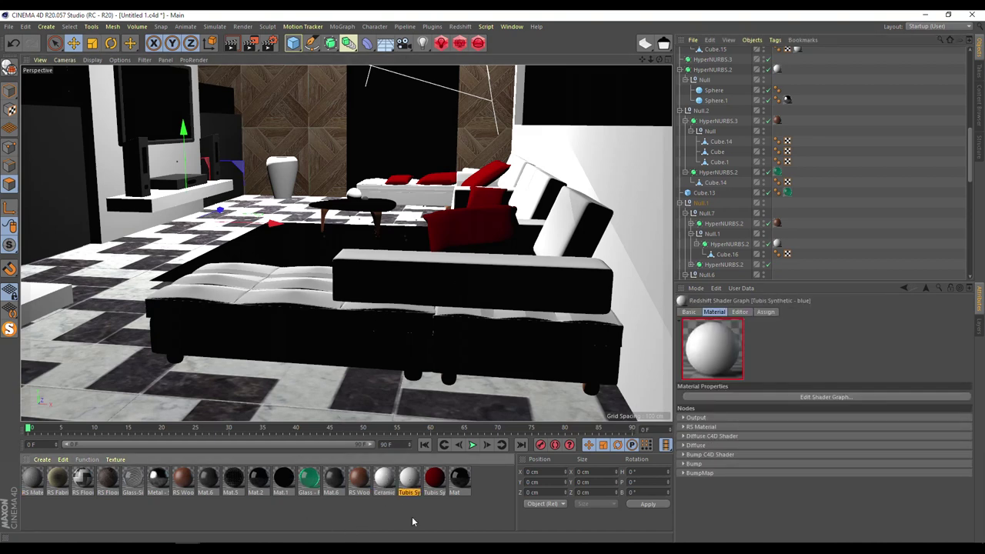
right_click(408, 477)
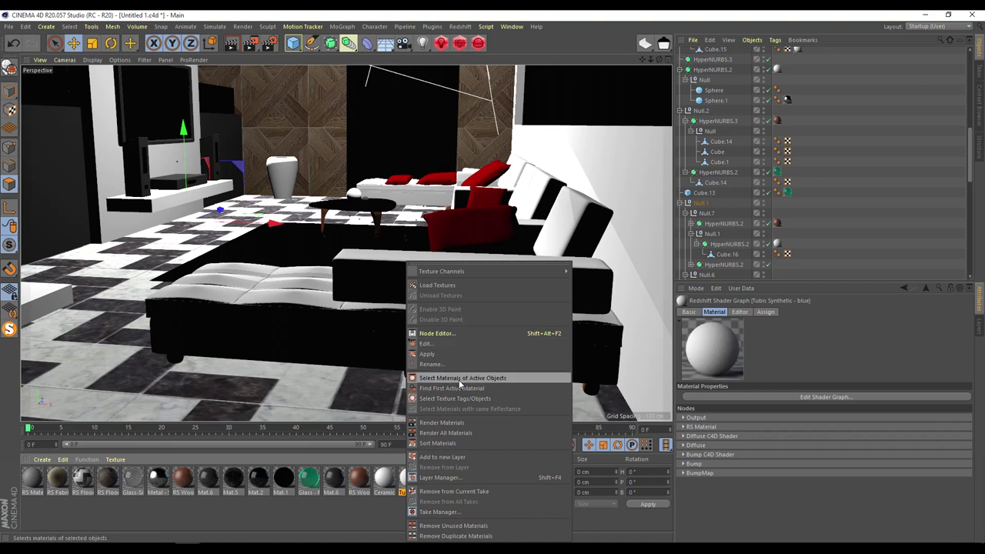
left_click(457, 400)
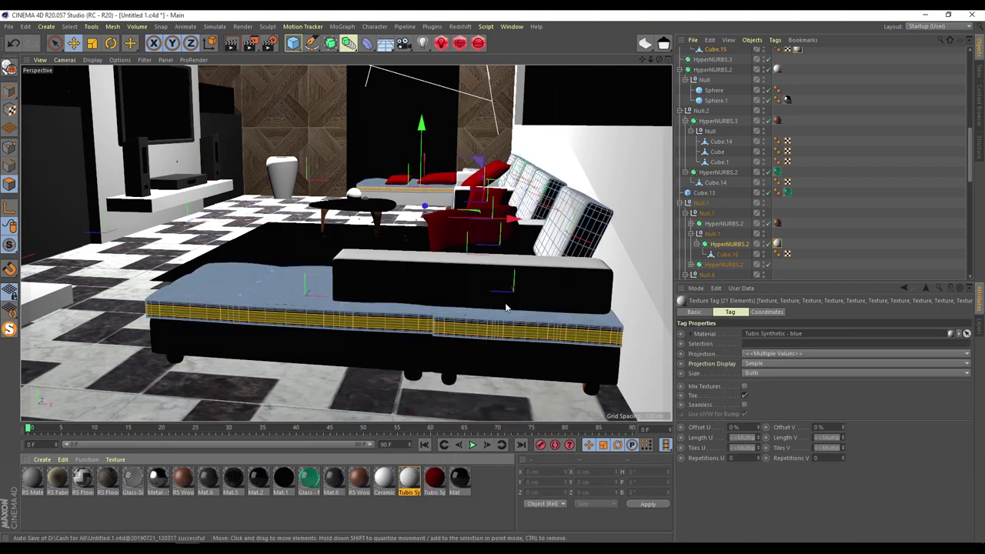
- Select the objects using red Tubis Synthetic and Mat, then clear the material selection
scroll(757, 220, "down", 4)
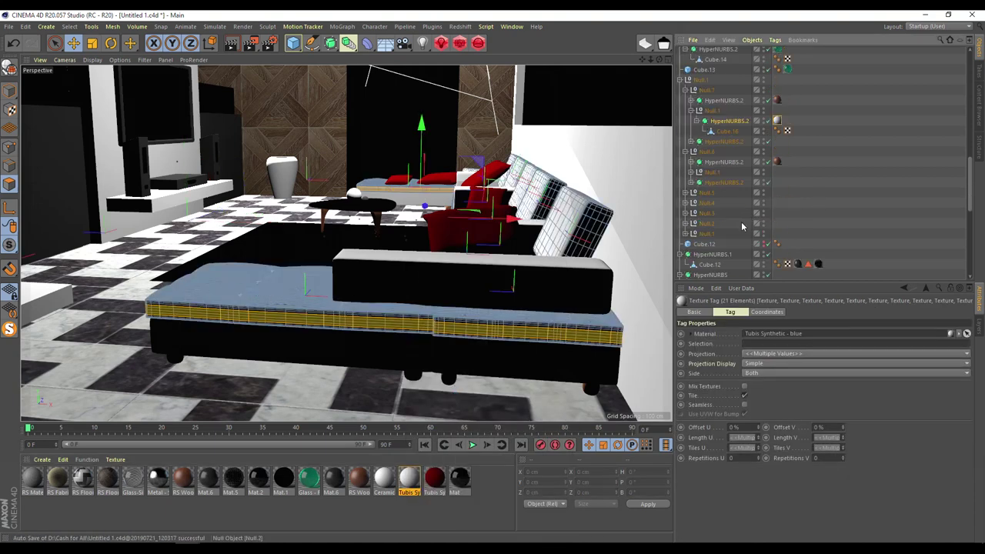
left_click(435, 479)
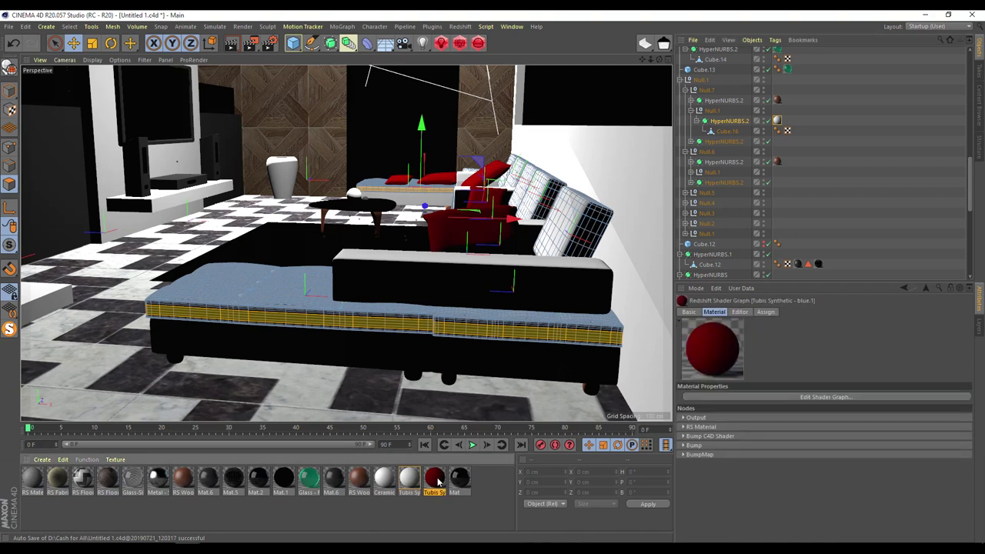
right_click(438, 481)
left_click(467, 399)
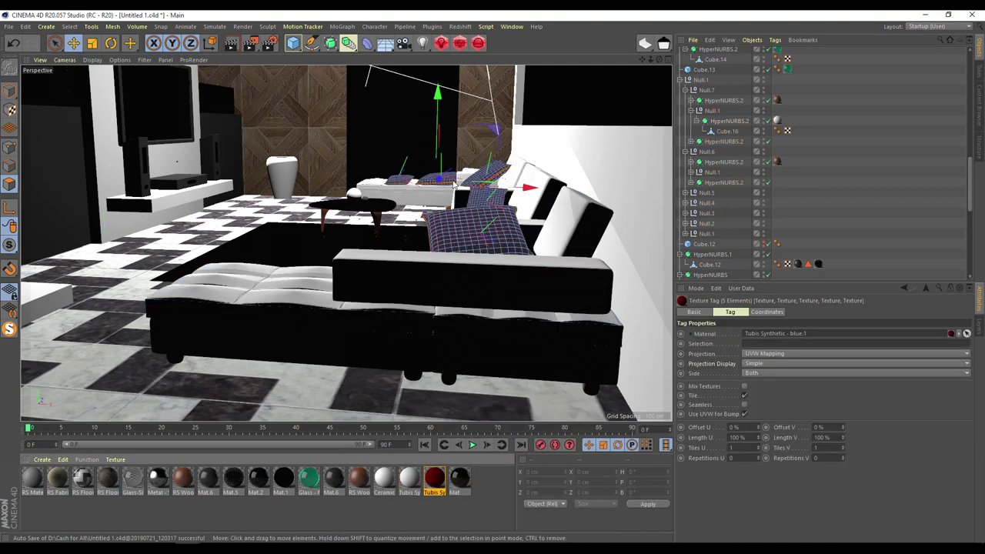
left_click(460, 479)
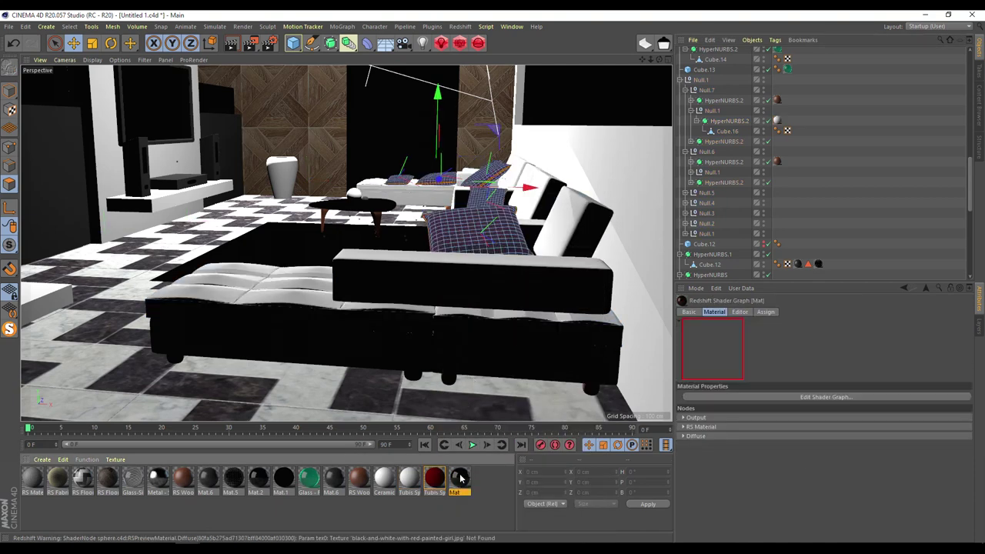
right_click(460, 479)
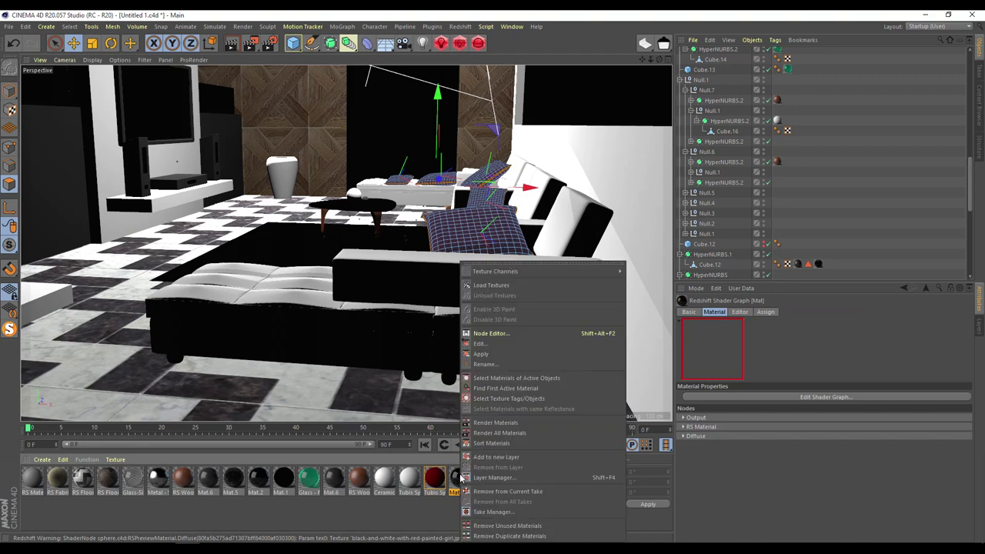
left_click(491, 401)
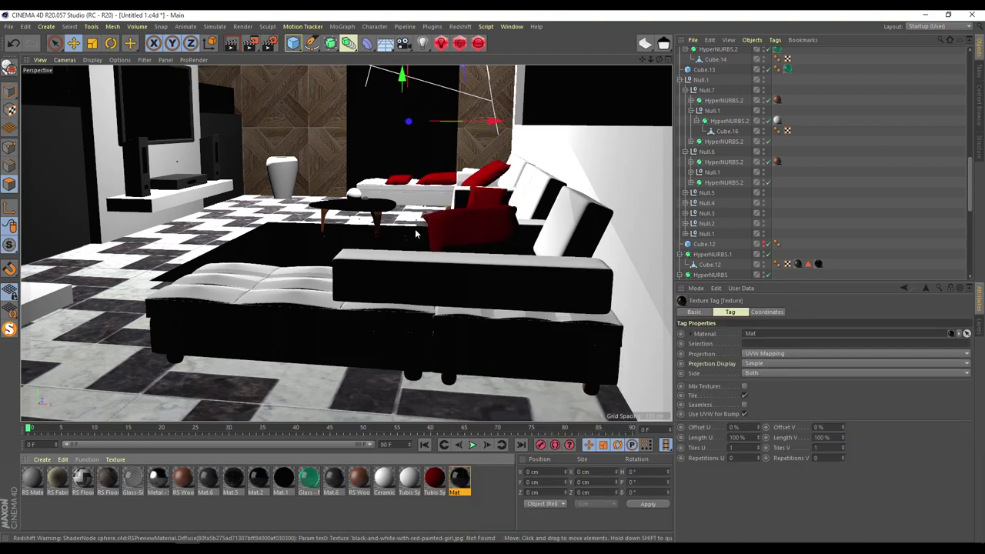
left_click(414, 477)
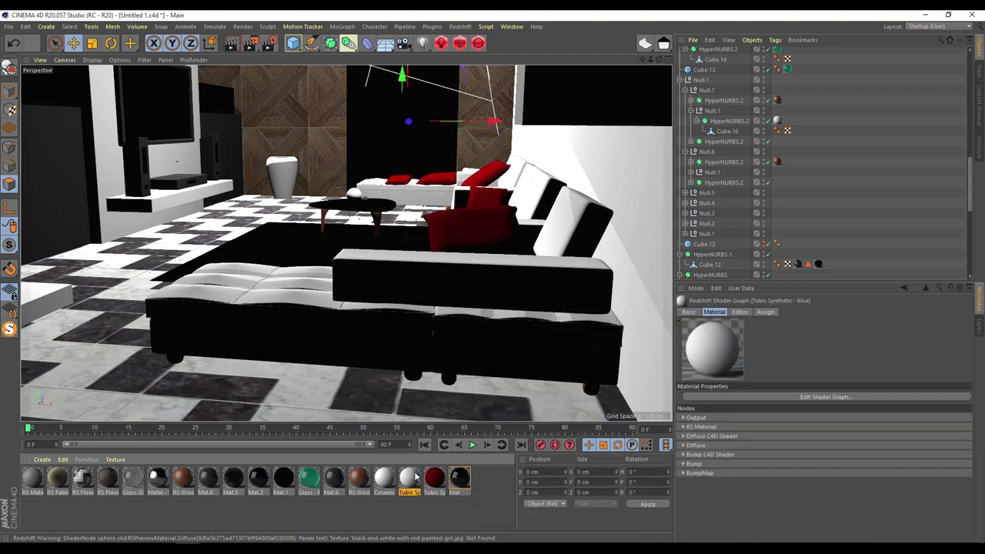
left_click(407, 517)
- Reorder RS Fabric and RS Material in the Material Manager and start a Redshift RenderView preview
left_click_drag(53, 483, 436, 480)
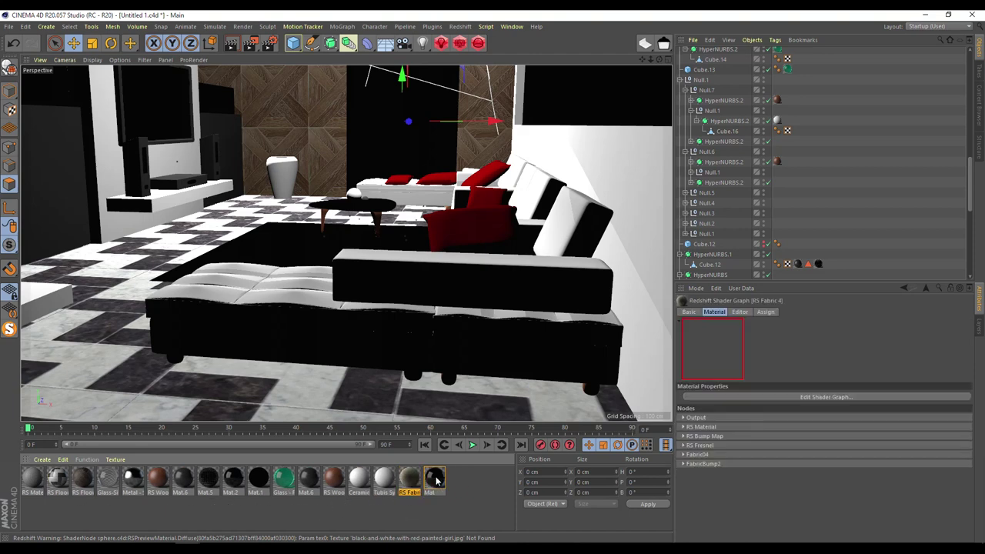
left_click_drag(33, 483, 385, 482)
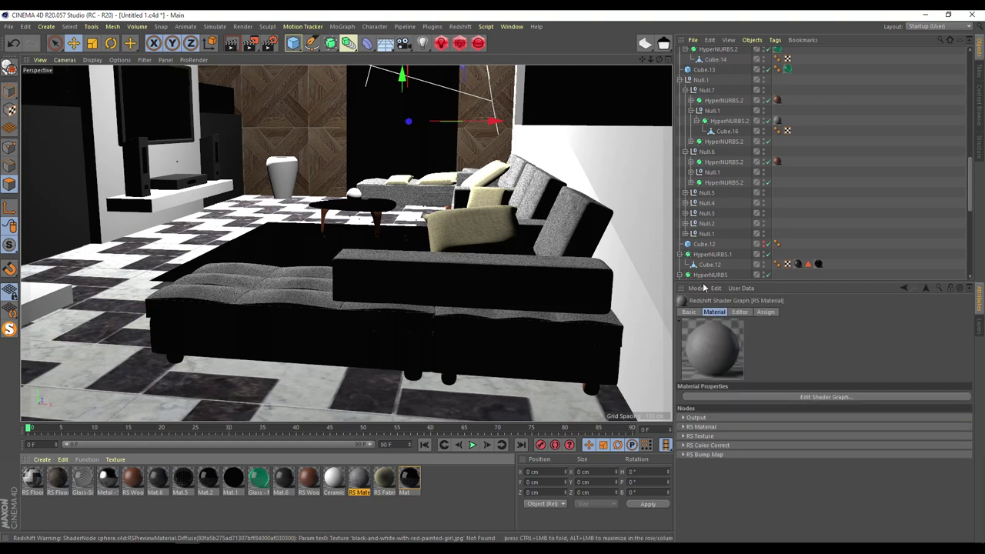
scroll(781, 76, "down", 5)
left_click(459, 43)
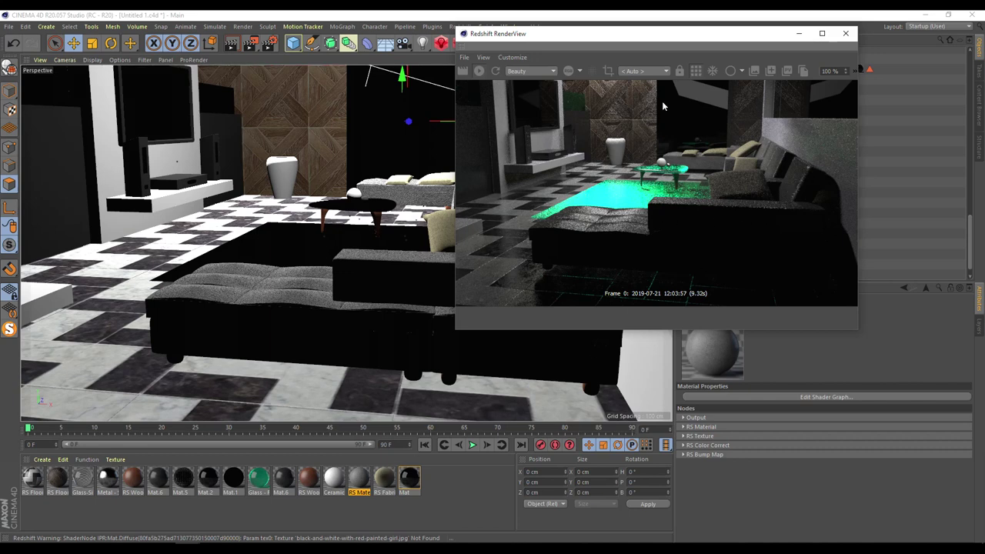
- Lower the RS Material's Reflection Weight to 0.2, check RenderView, then close the shader graph and RenderView
left_click_drag(688, 48, 322, 79)
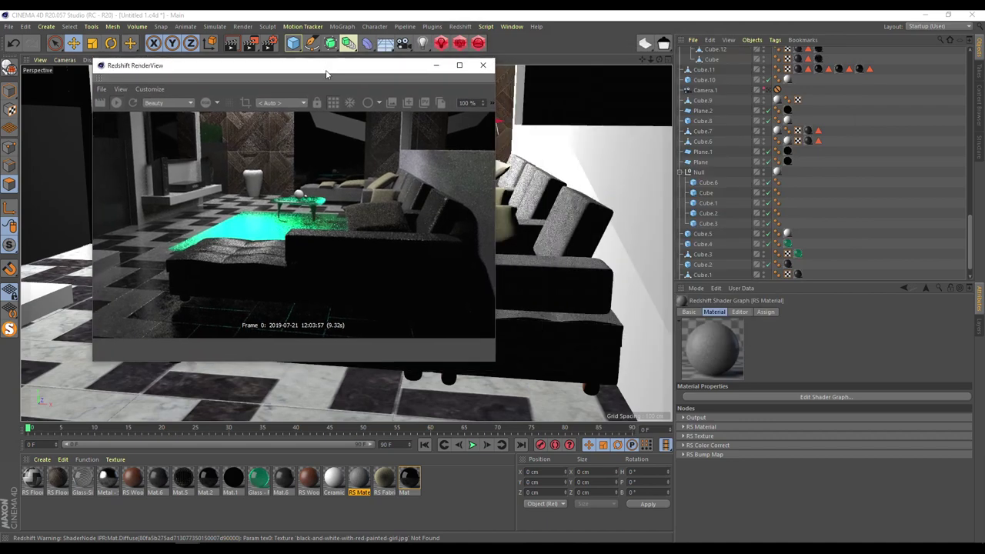
double_click(356, 481)
left_click(388, 112)
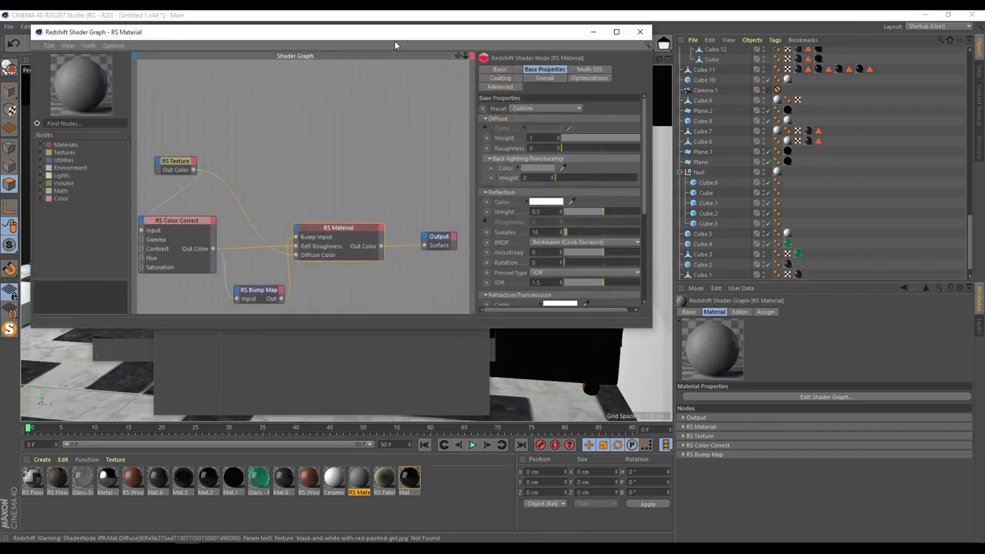
left_click_drag(394, 36, 710, 186)
left_click(480, 67)
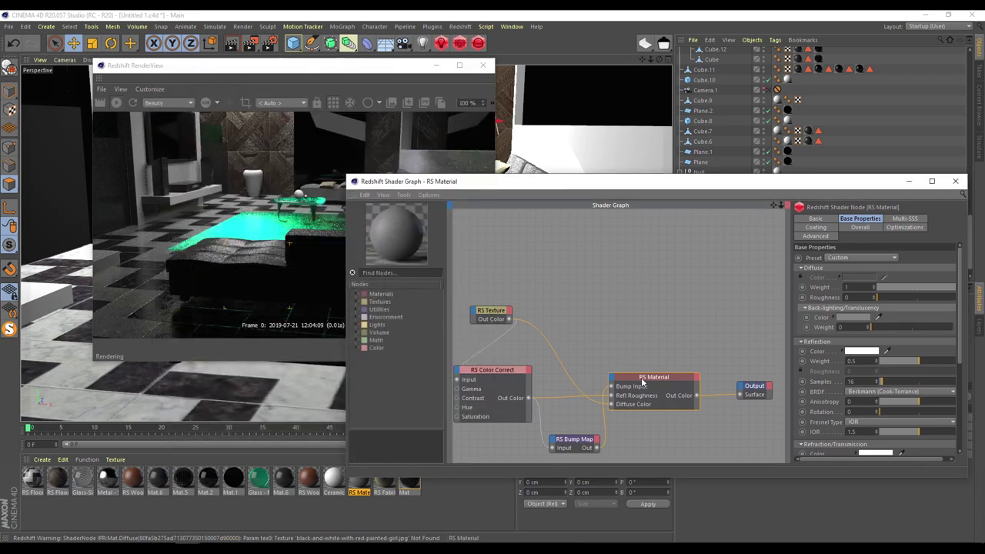
key("Return")
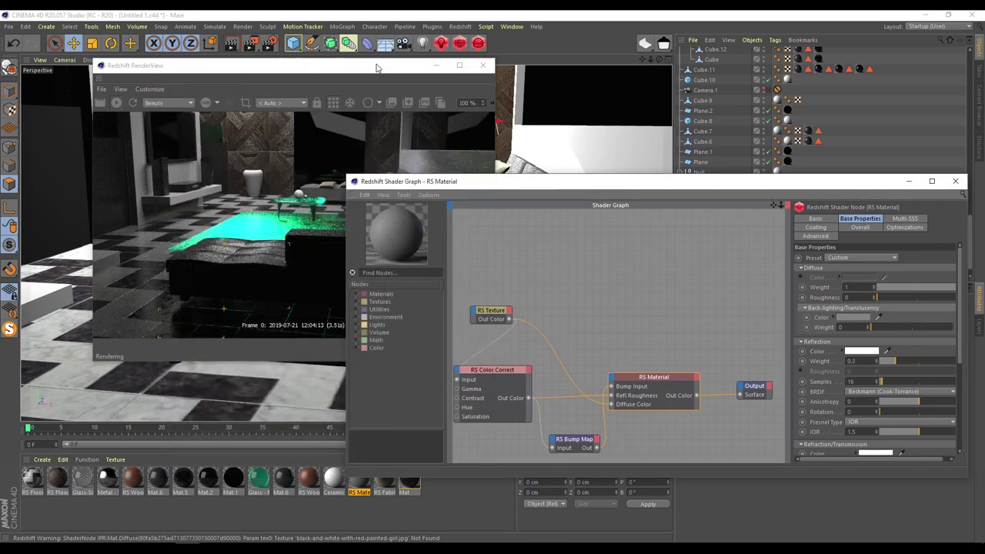
left_click_drag(377, 68, 306, 34)
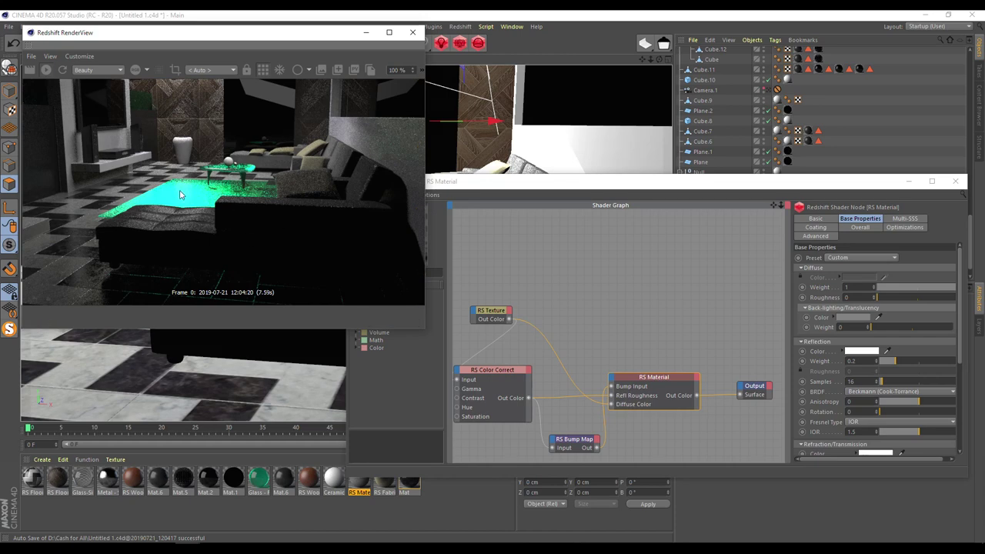
left_click(955, 181)
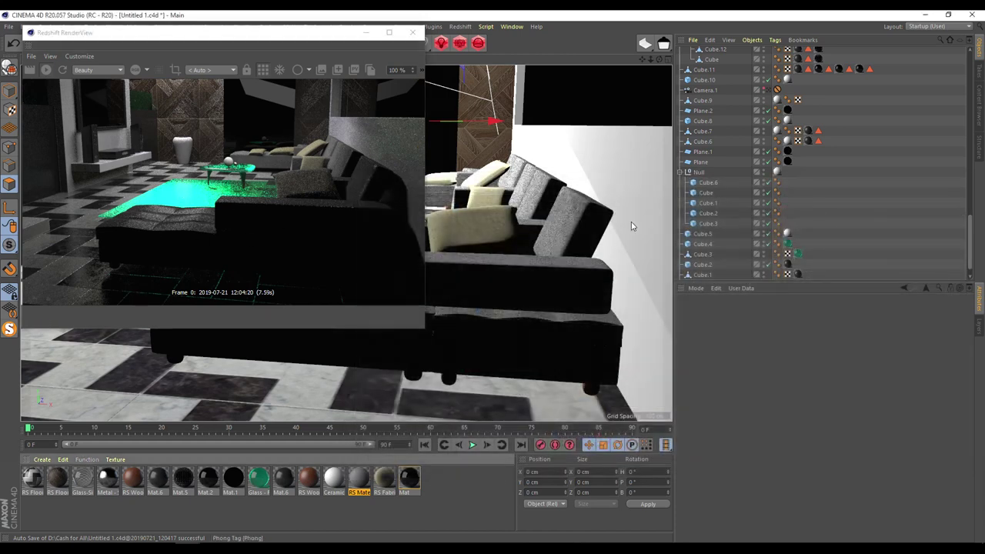
left_click(412, 34)
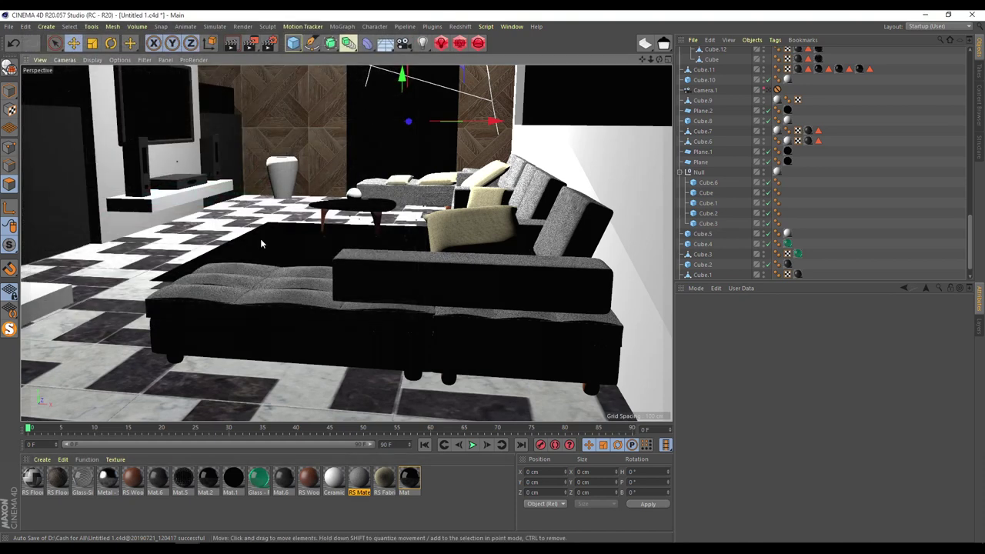
- Undo the last light move and bring the living room and rug into view
scroll(722, 221, "up", 10)
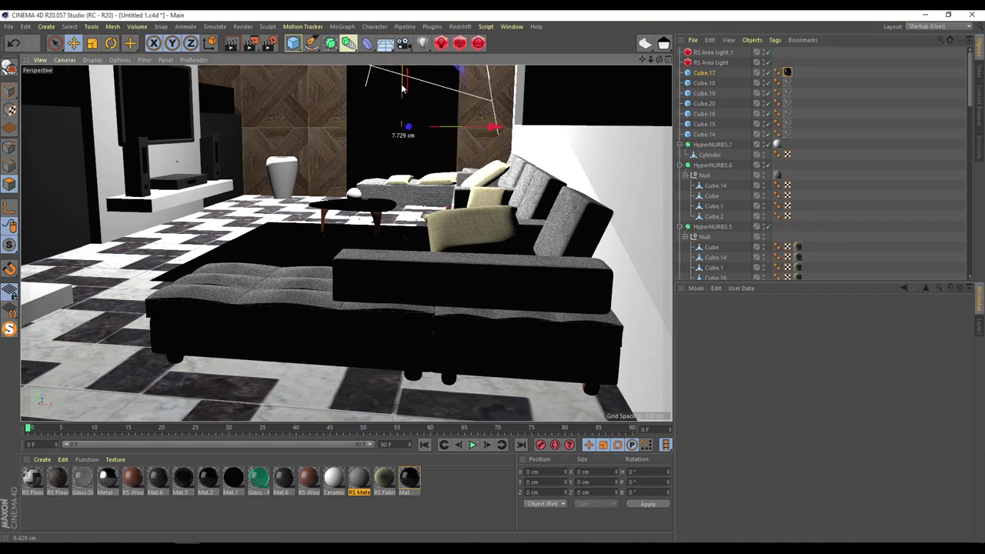
left_click(13, 43)
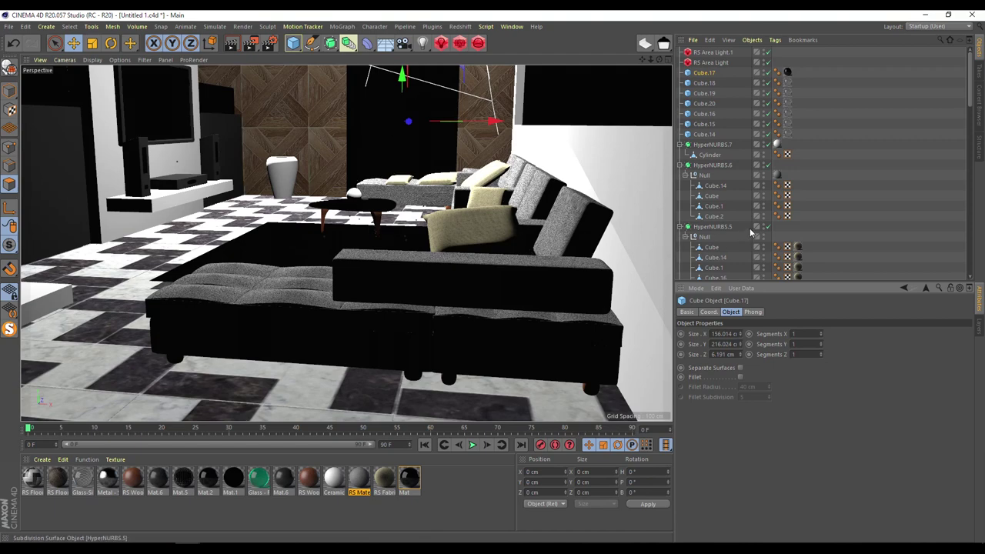
scroll(756, 224, "down", 10)
left_click_drag(293, 244, 307, 300, "alt")
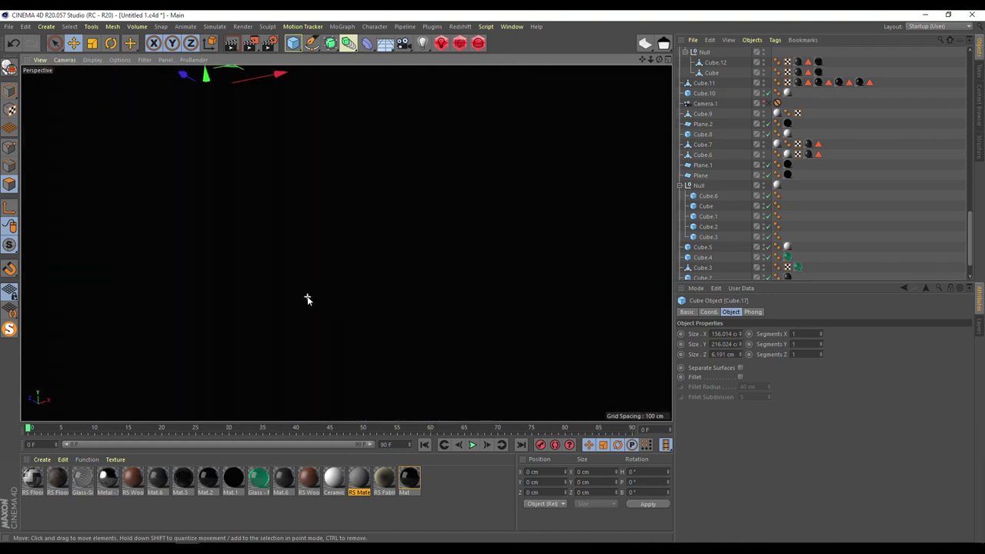
scroll(346, 243, "up", 3)
scroll(346, 243, "down", 6)
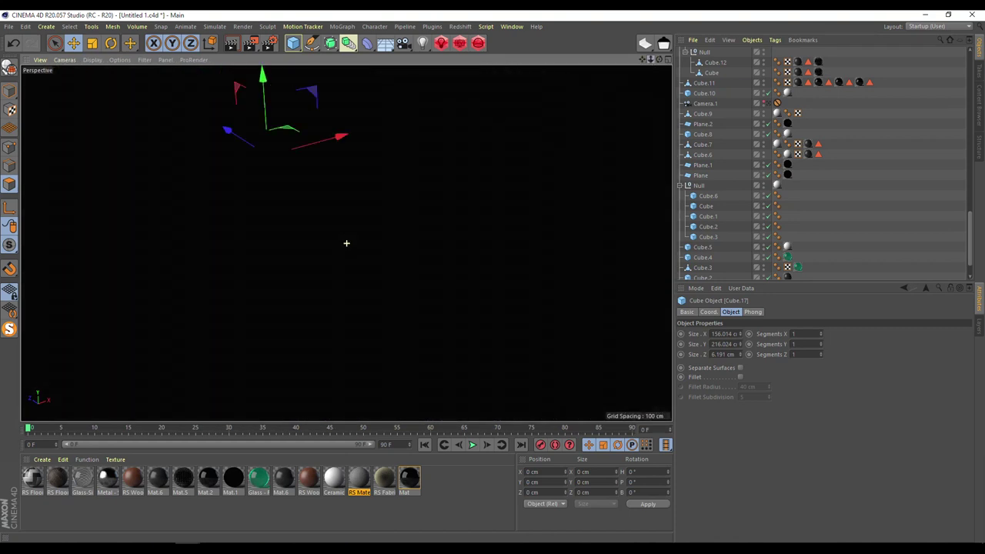
scroll(346, 244, "up", 3)
left_click_drag(346, 244, 589, 138, "alt")
scroll(431, 277, "up", 4)
left_click_drag(641, 60, 631, 84)
left_click_drag(347, 243, 431, 324, "alt")
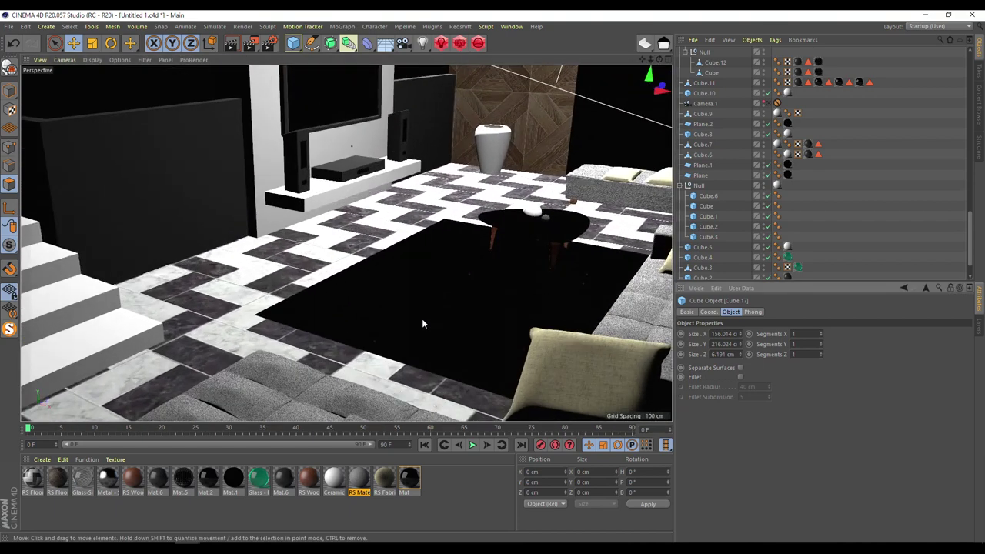
scroll(422, 323, "down", 4)
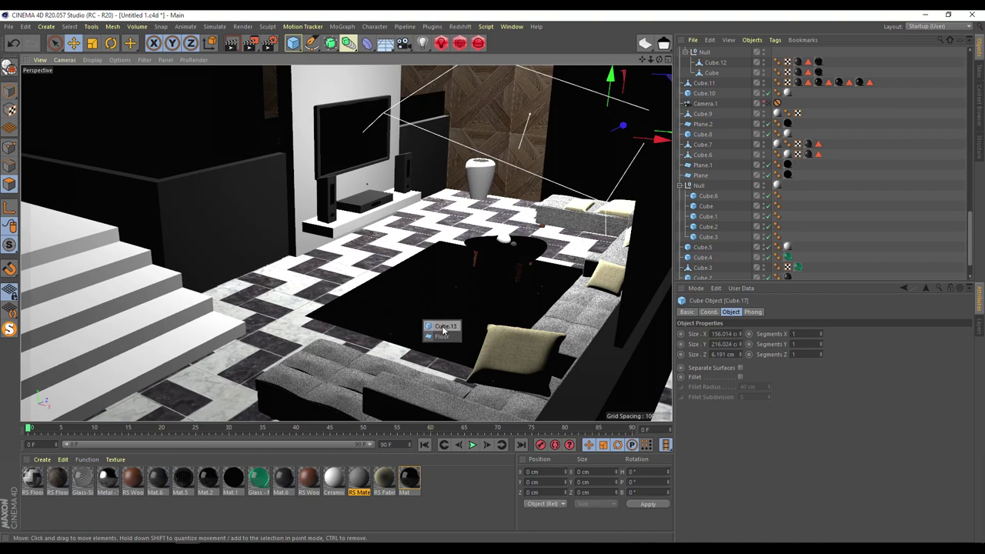
- Shift the Cube.13 floor slab under the coffee table about 35 cm along X
left_click(442, 328)
left_click_drag(442, 328, 517, 297)
scroll(727, 186, "down", 5)
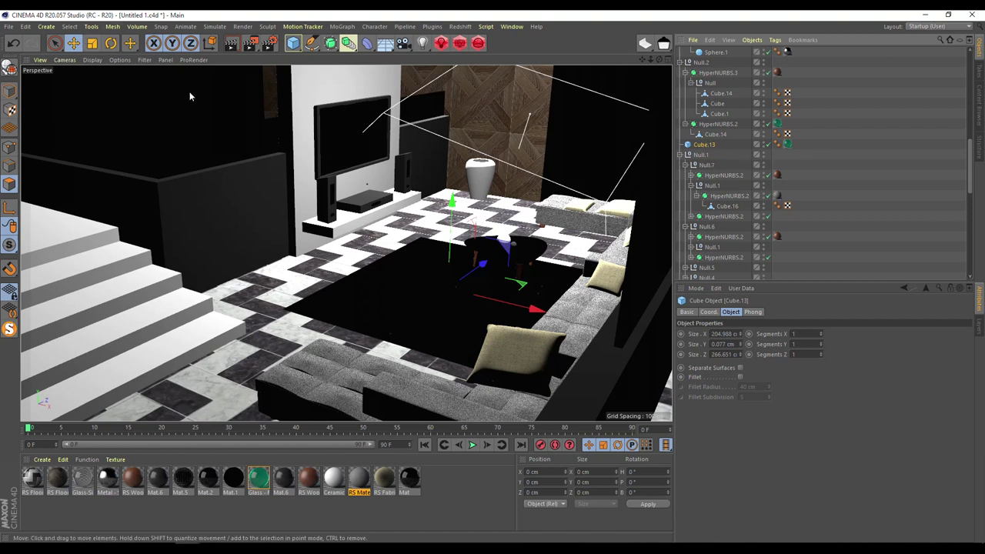
- Undo the slab move and delete the glass material tag from Cube.13
left_click(13, 42)
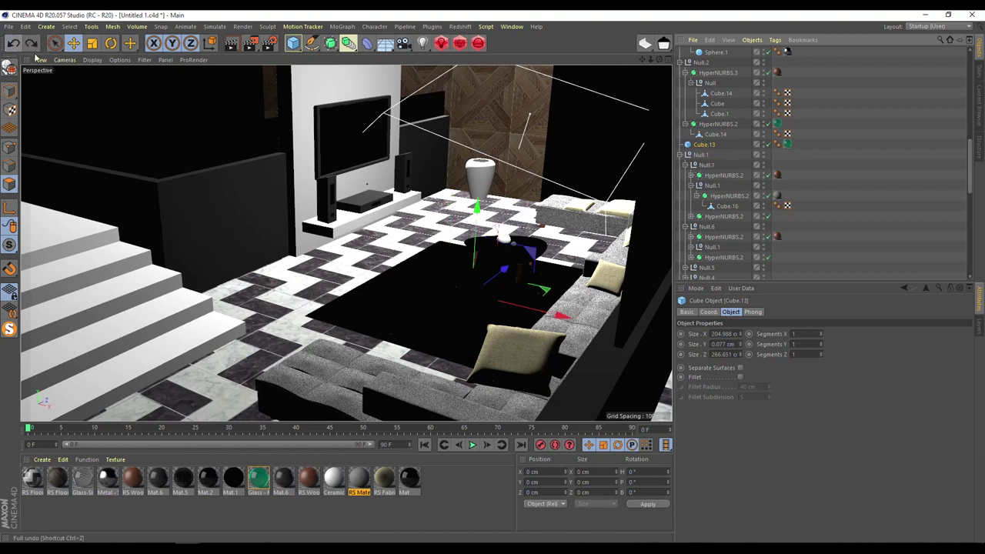
left_click(788, 144)
key("Delete")
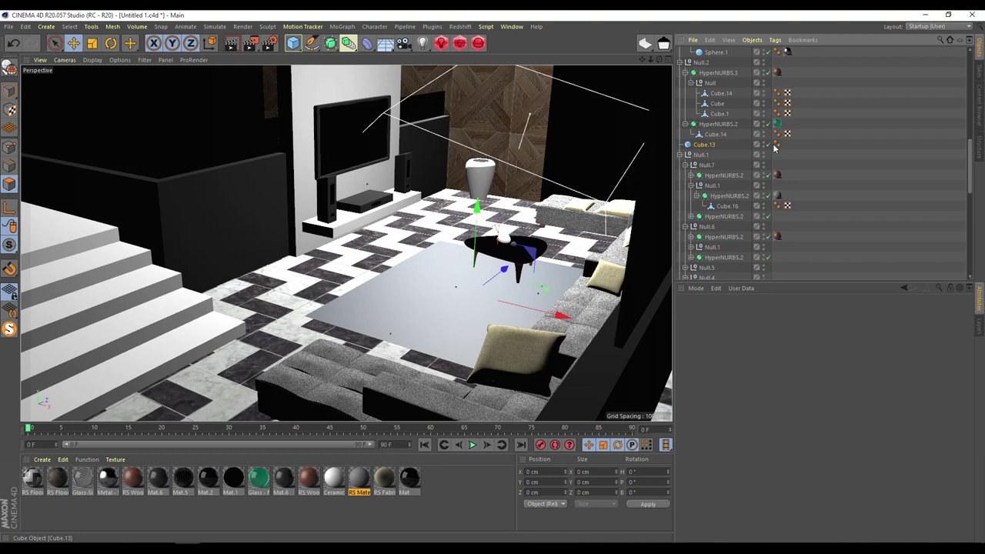
left_click(704, 147)
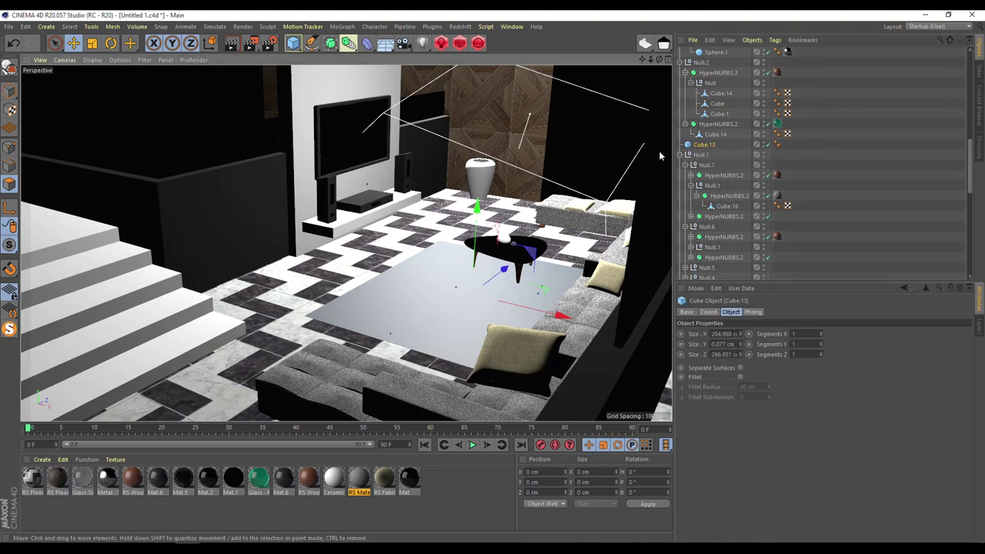
- Add a plane near the floor with Width 150 cm and Height 200 cm
left_click_drag(294, 43, 377, 80)
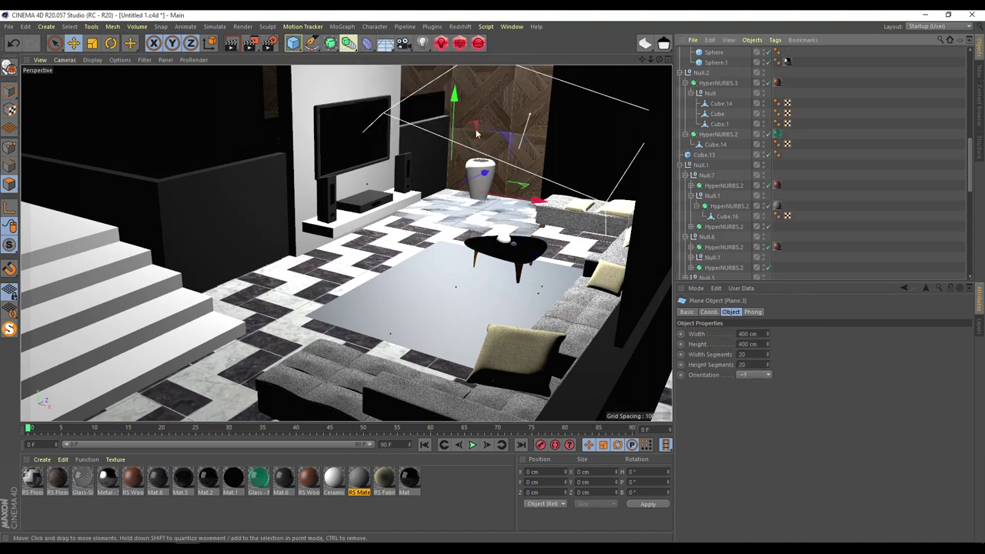
left_click_drag(480, 178, 521, 290)
left_click(748, 333)
type("200")
key("Return")
left_click(747, 333)
type("150")
key("Return")
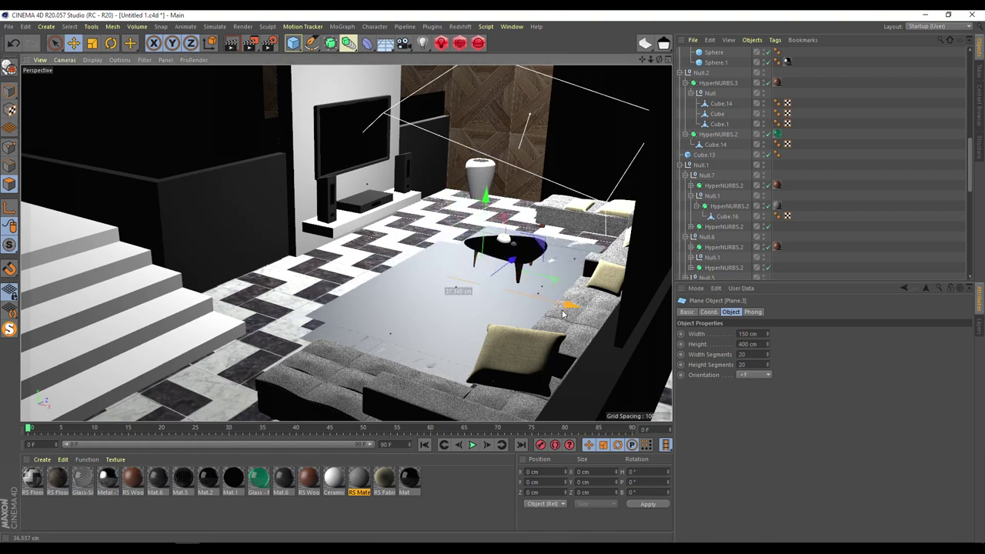
left_click(761, 344)
type("200")
key("Return")
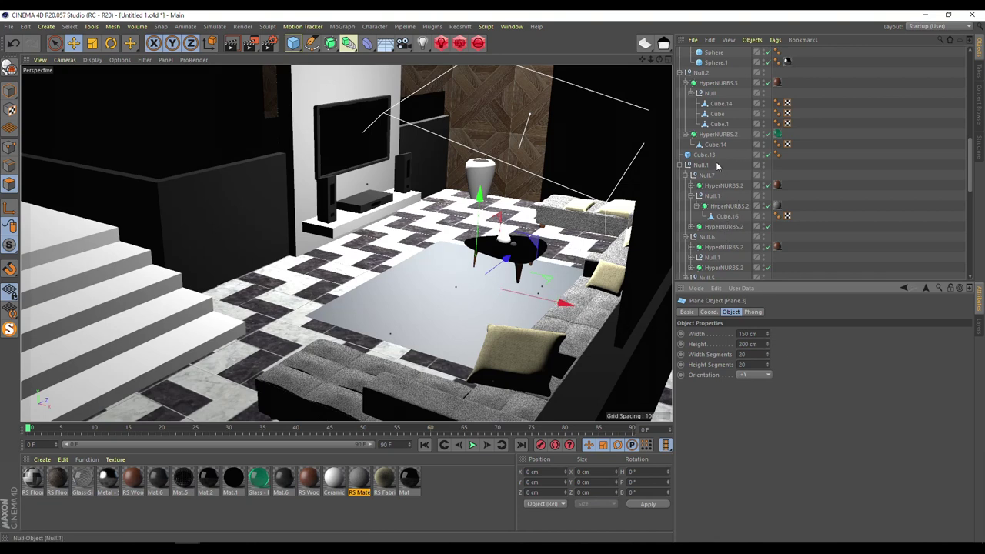
- Delete the old Cube.13 slab and select Plane.3 to review its position and size
left_click(704, 156)
key("Delete")
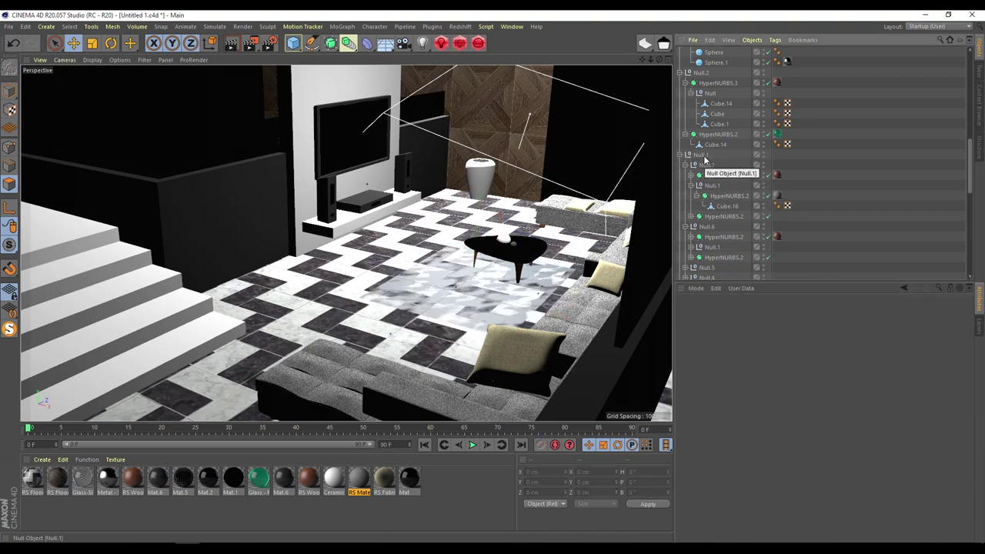
scroll(704, 158, "up", 10)
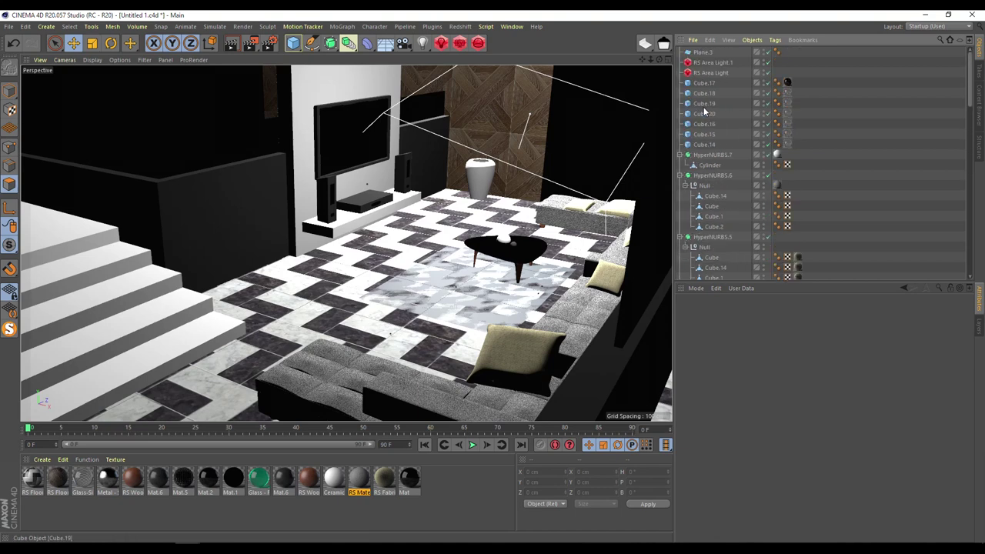
left_click(703, 52)
key("Return")
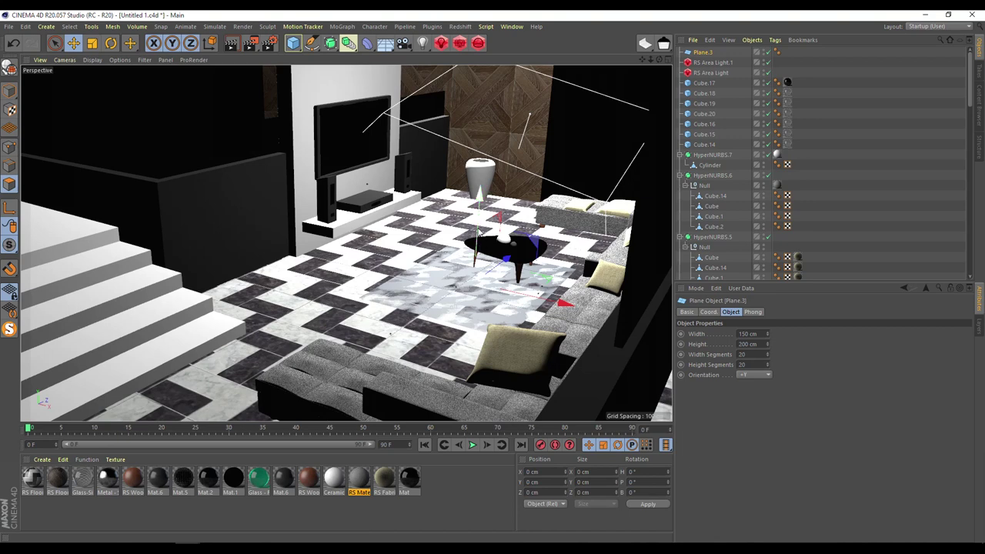
left_click(708, 312)
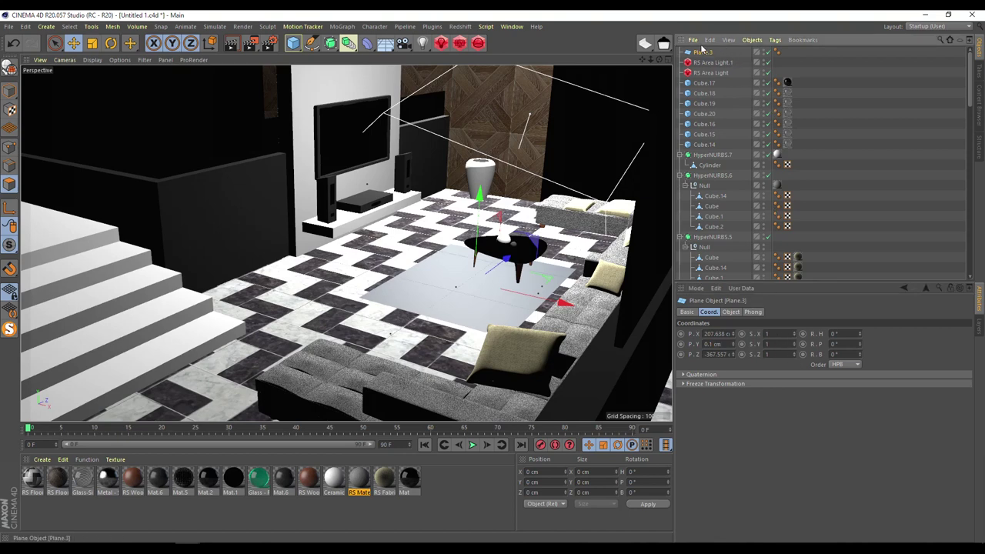
left_click(731, 311)
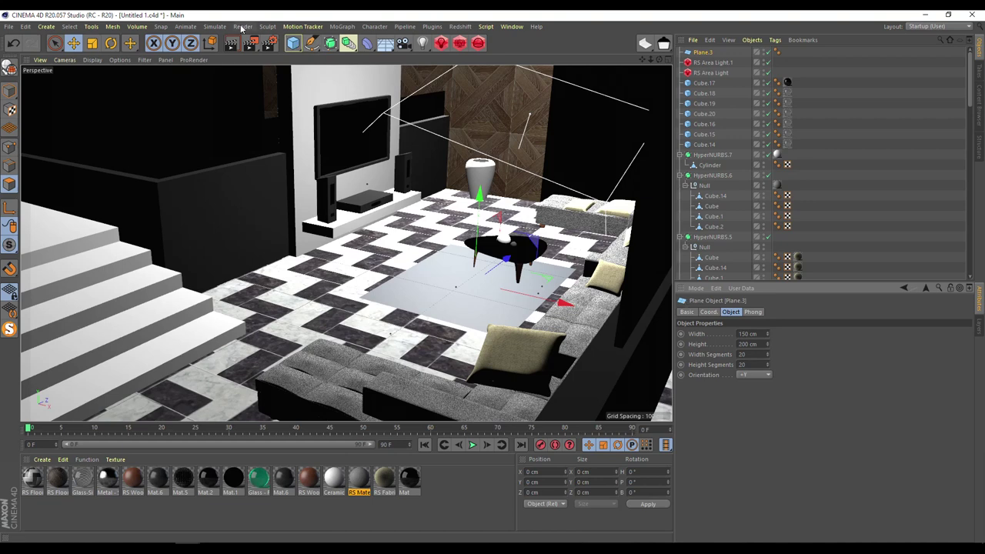
left_click(214, 27)
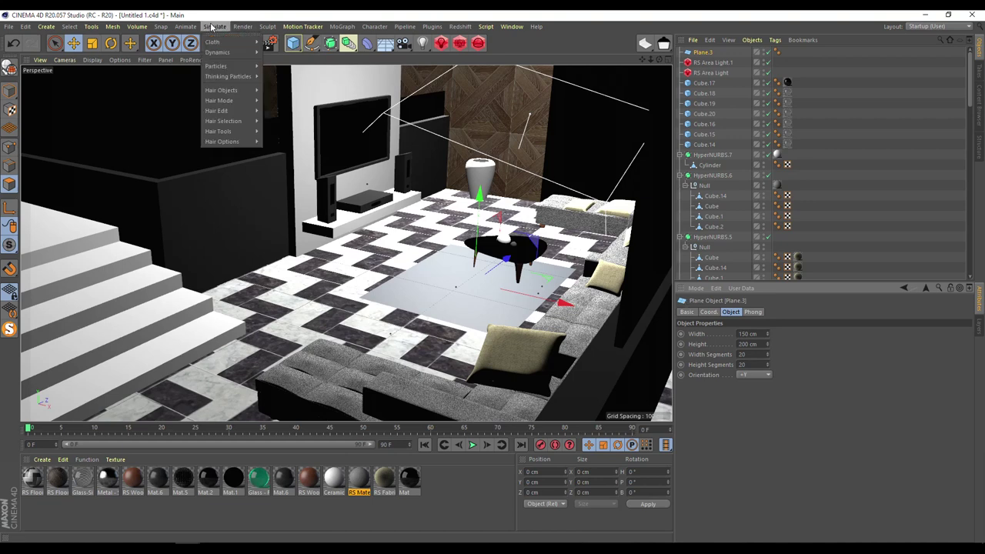
- Grow hair from Plane.3 with a guide length of 2 cm
mouse_move(223, 90)
left_click(292, 92)
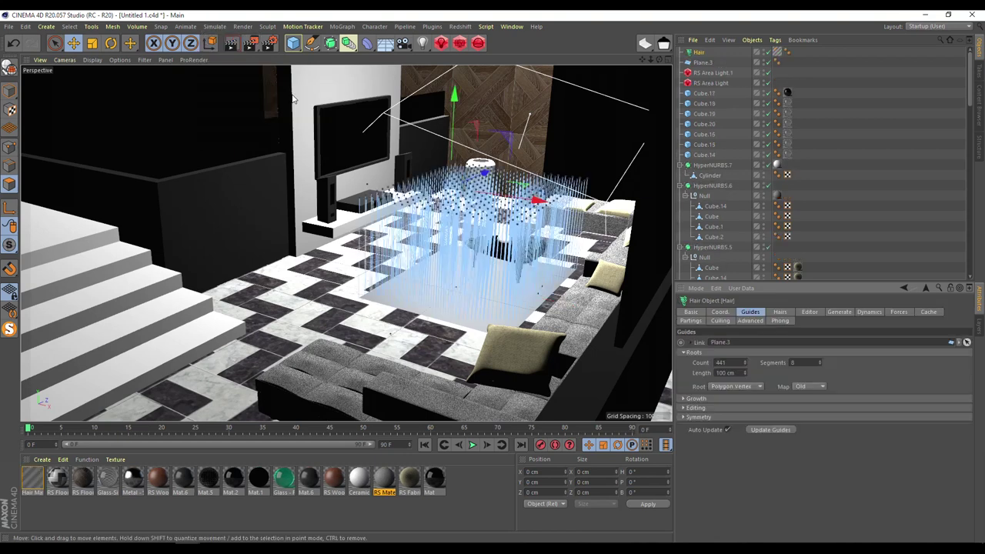
double_click(735, 373)
type("10")
key("Return")
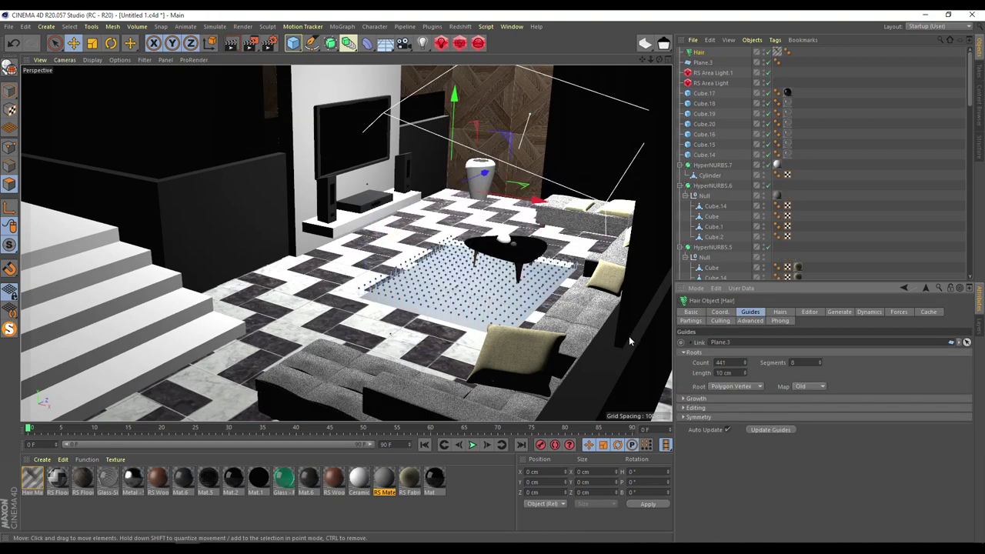
double_click(730, 373)
type("2")
key("Return")
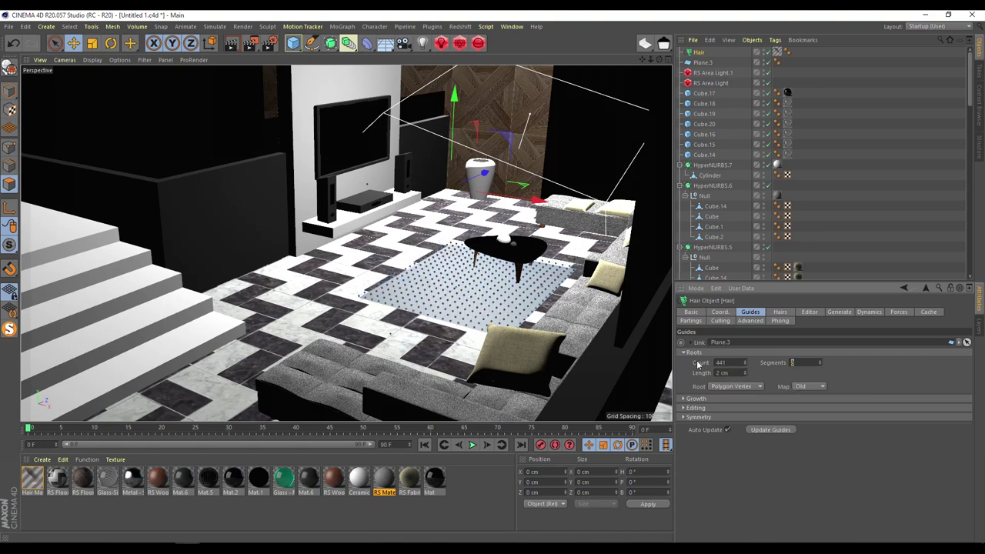
- Keep 4 segments per guide and expand the Hair object's Cloning section
key("Return")
left_click(777, 313)
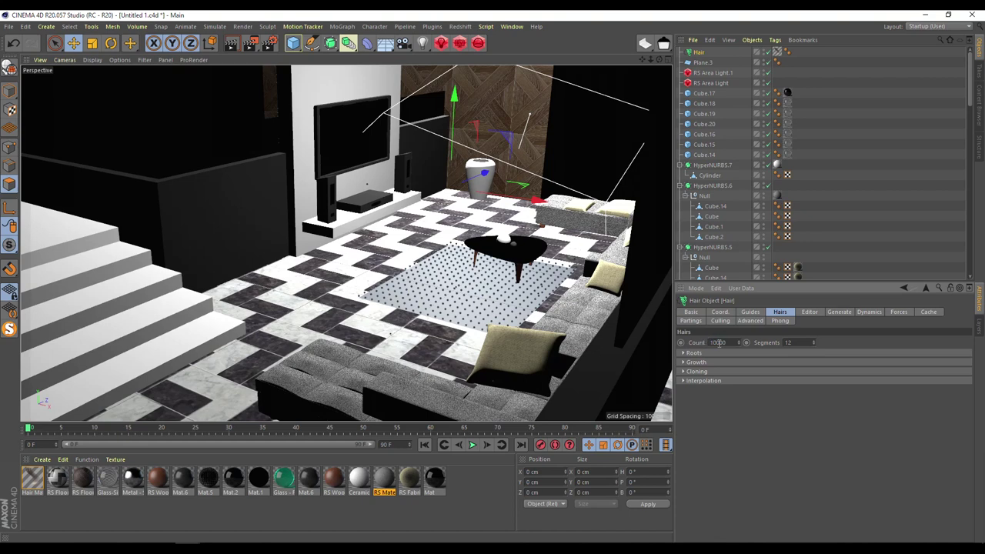
left_click(692, 372)
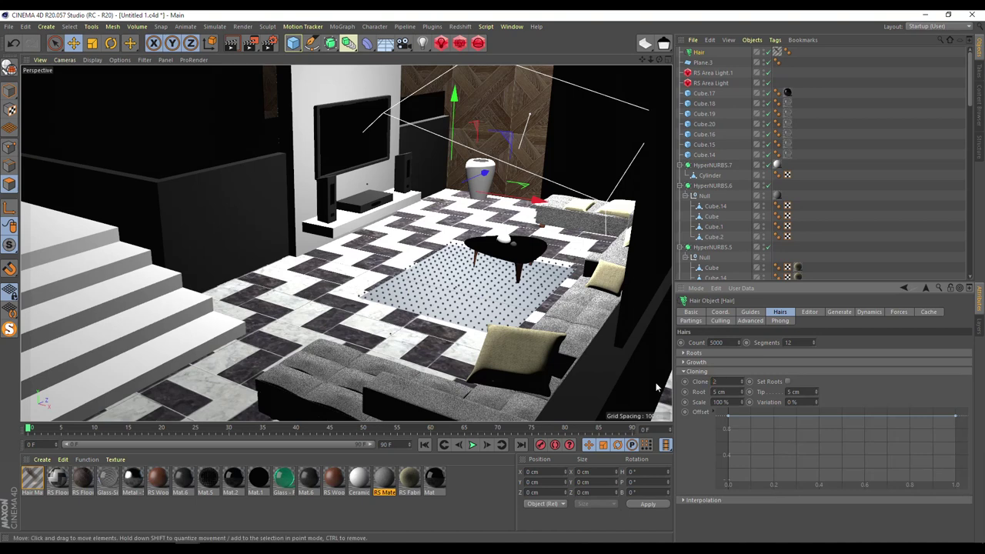
double_click(32, 478)
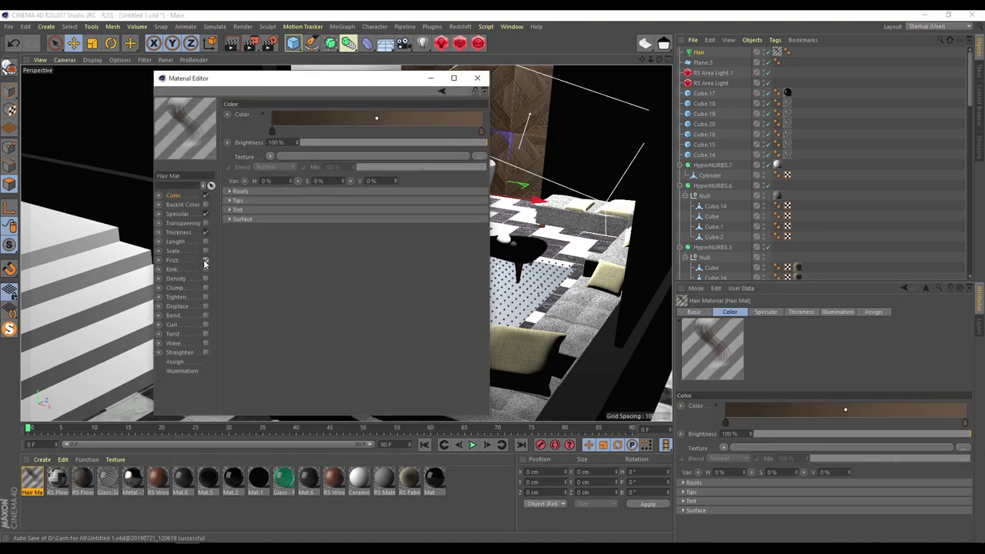
- Enable the Frizz, Kink and Length channels on the Hair Mat material
left_click(205, 260)
left_click(206, 269)
left_click(174, 196)
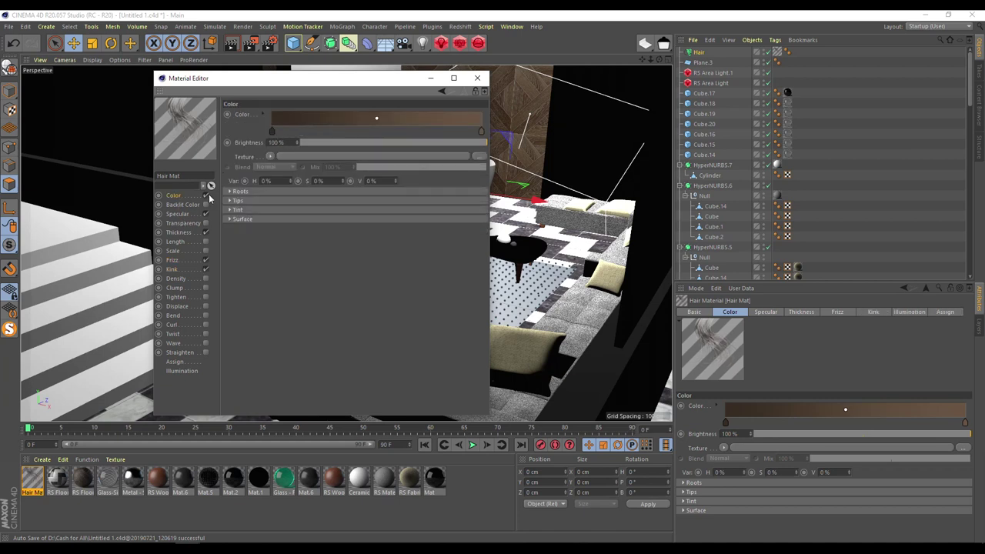
left_click(206, 241)
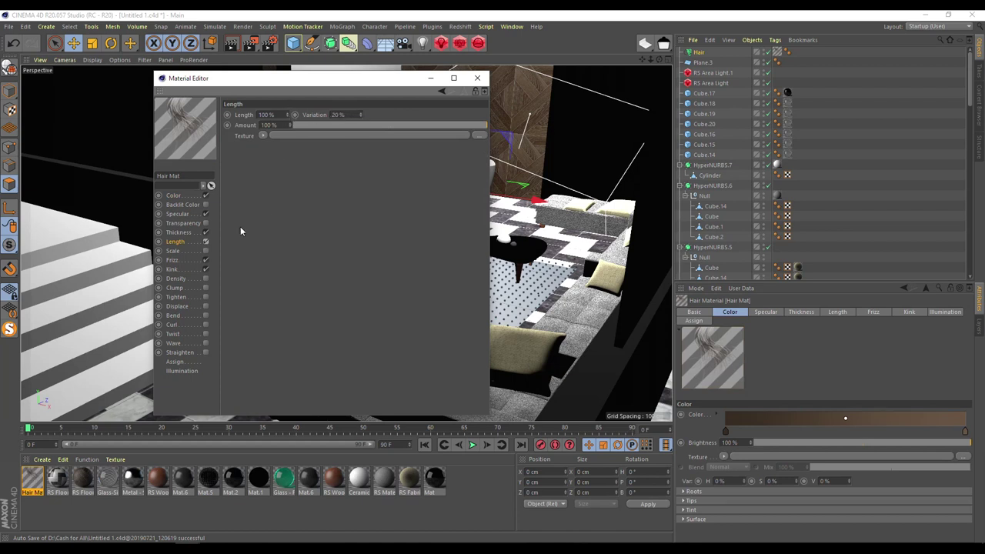
left_click(175, 196)
- Set the Hair Mat colour gradient's left knot to light grey and right knot to white
double_click(272, 139)
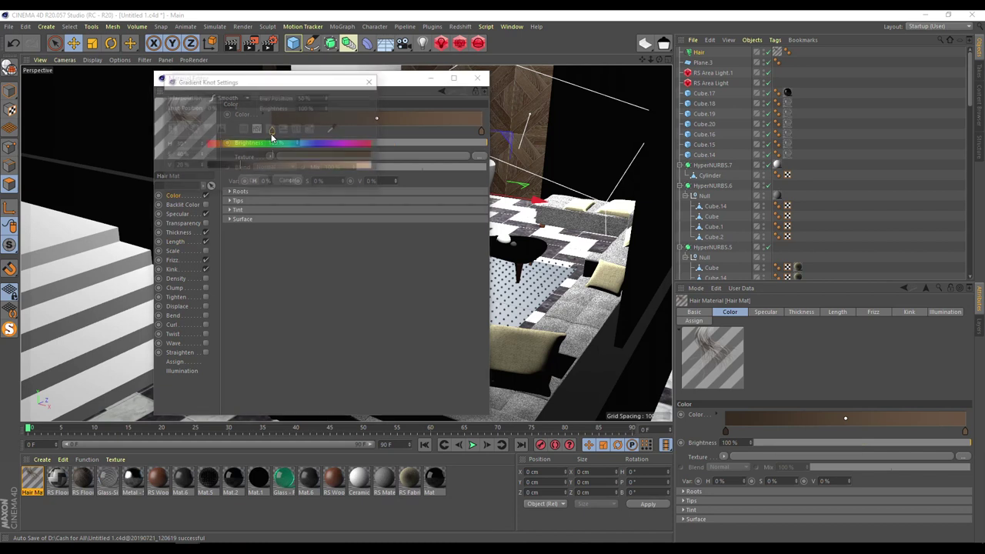
left_click_drag(266, 152, 287, 166)
left_click(253, 181)
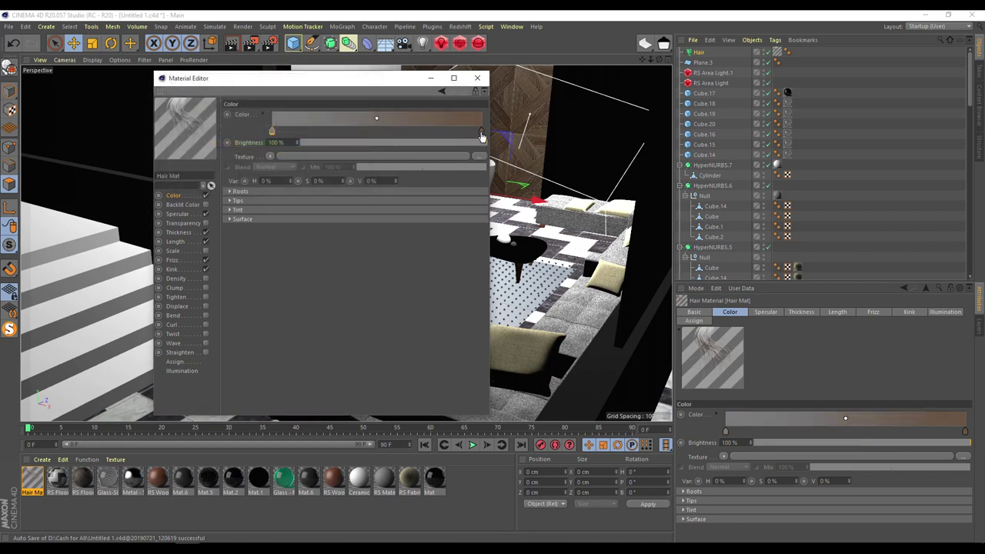
double_click(481, 134)
left_click_drag(516, 166, 583, 163)
left_click(459, 180)
left_click(478, 78)
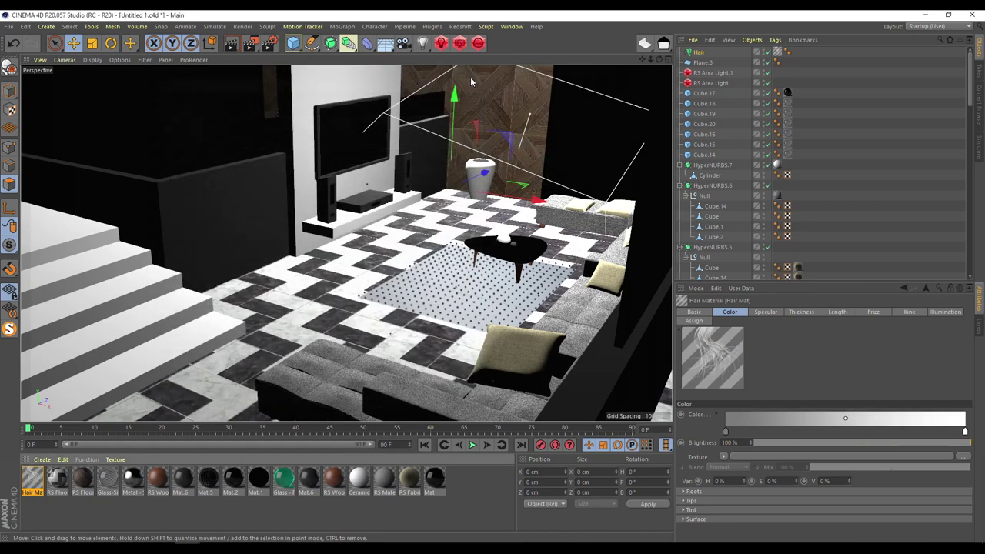
scroll(764, 181, "down", 10)
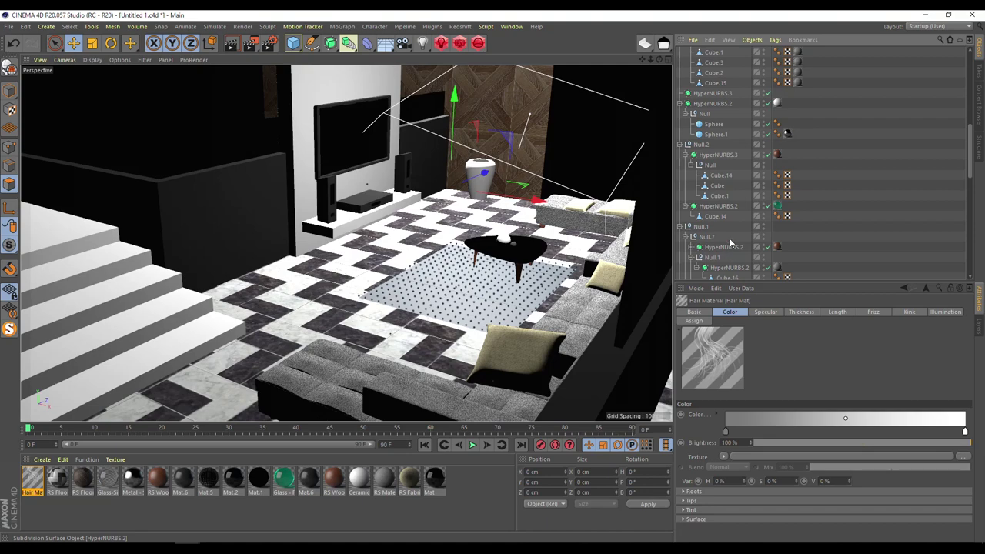
- View through Camera.1 and open a Redshift RenderView of the living room, moved left
left_click(766, 176)
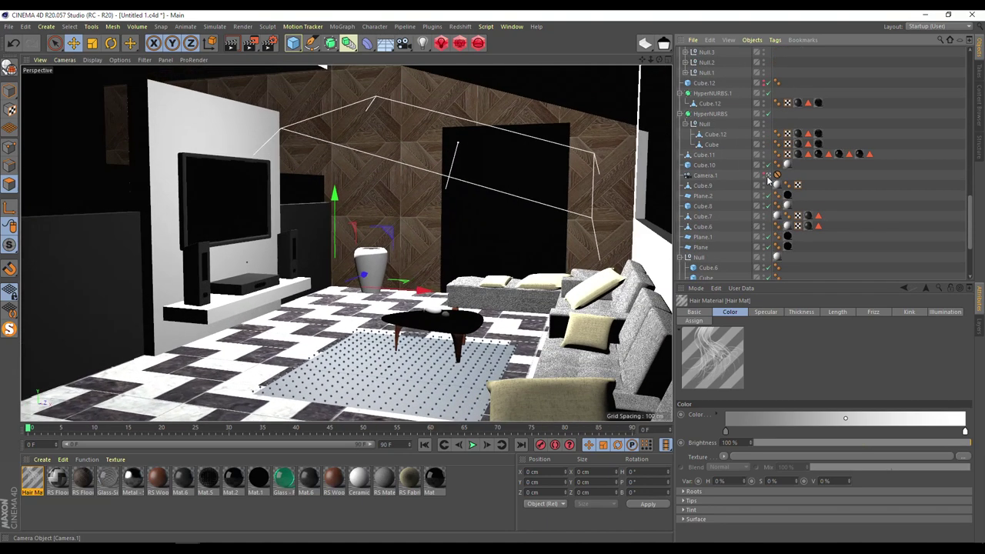
left_click(460, 44)
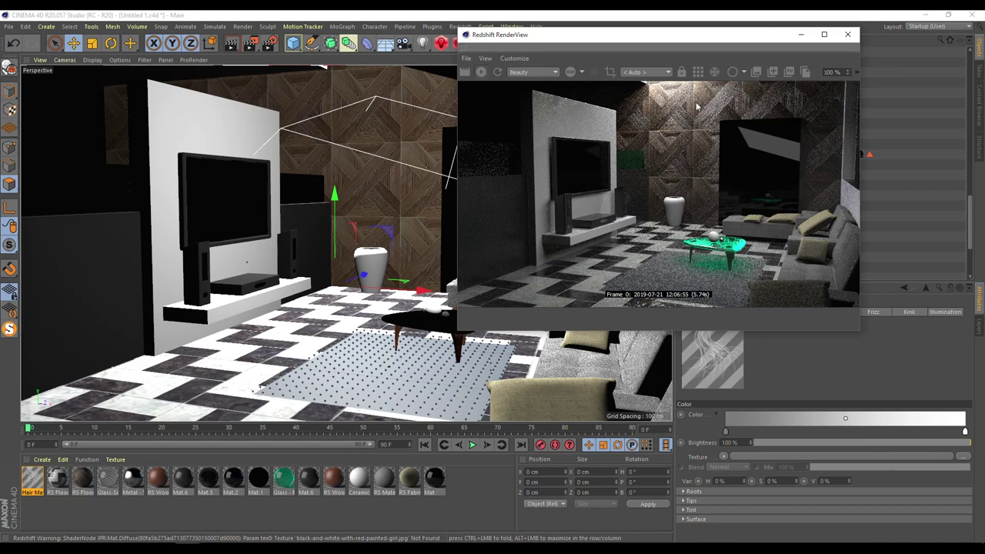
left_click_drag(702, 37, 335, 50)
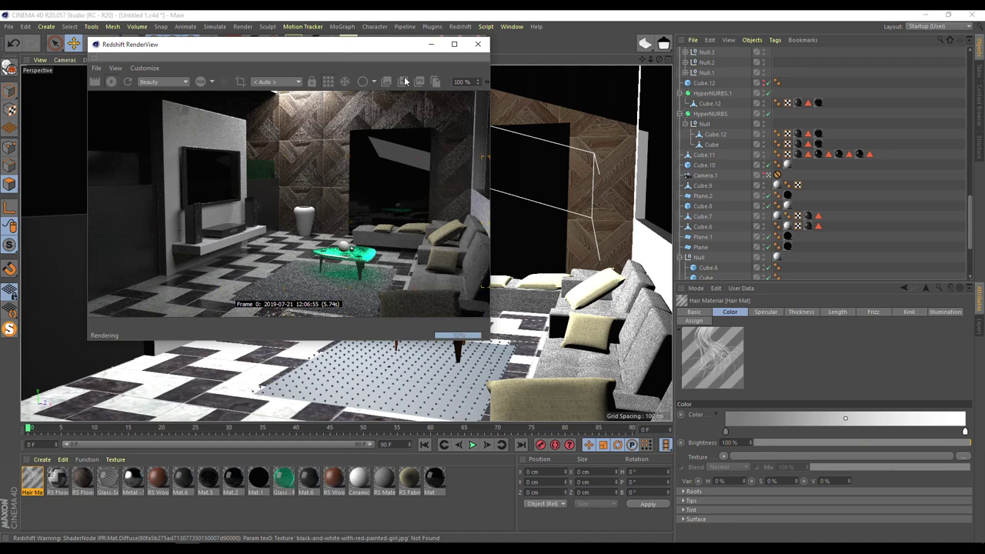
scroll(709, 107, "up", 10)
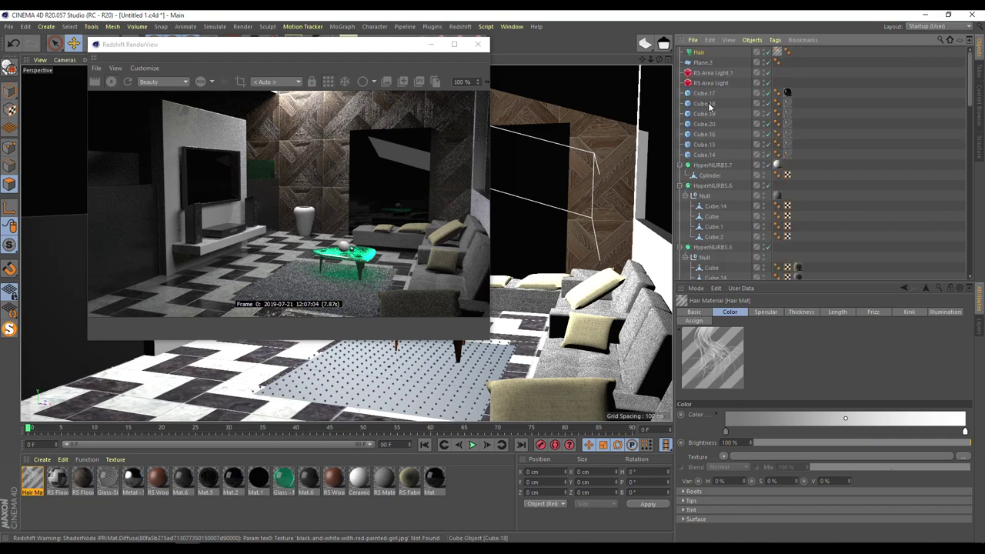
- Rotate the rug plane Plane.3 around its vertical axis
left_click(699, 53)
left_click_drag(327, 52, 688, 111)
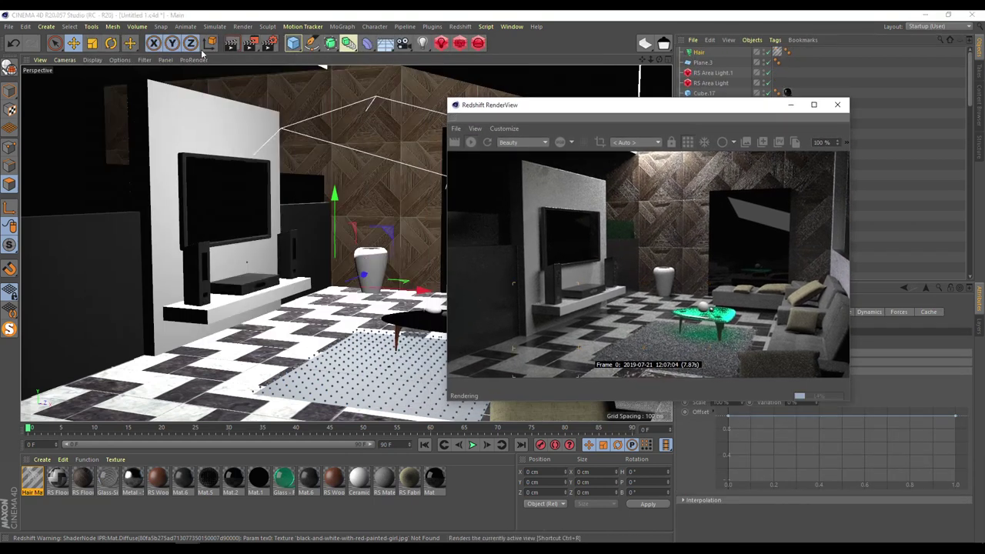
left_click(344, 297)
key("r")
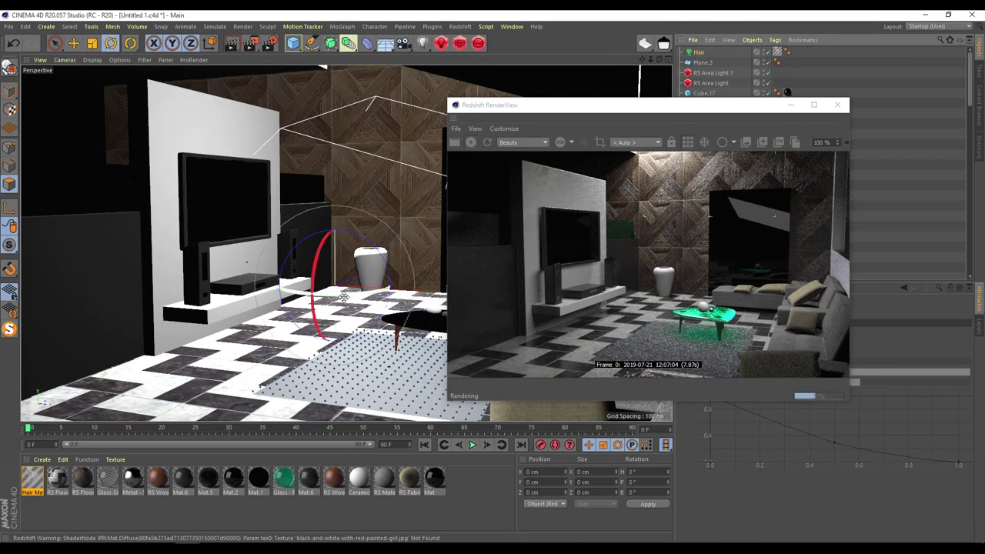
left_click(428, 381)
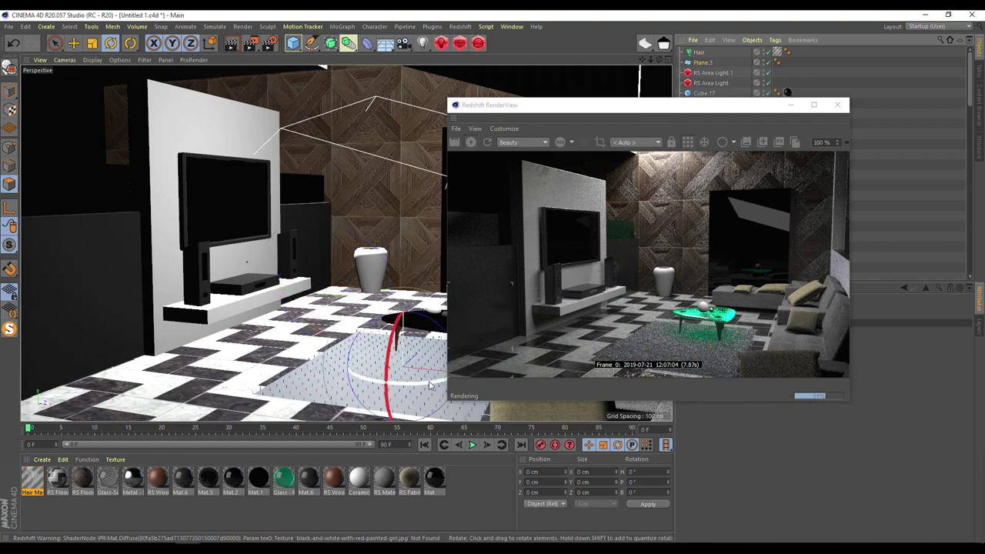
left_click_drag(431, 382, 408, 385)
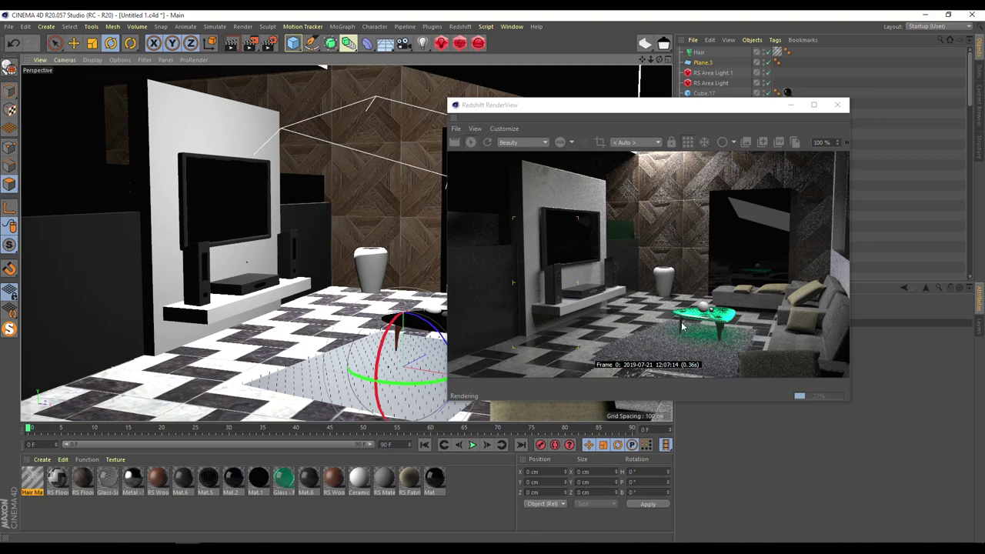
left_click_drag(671, 105, 296, 58)
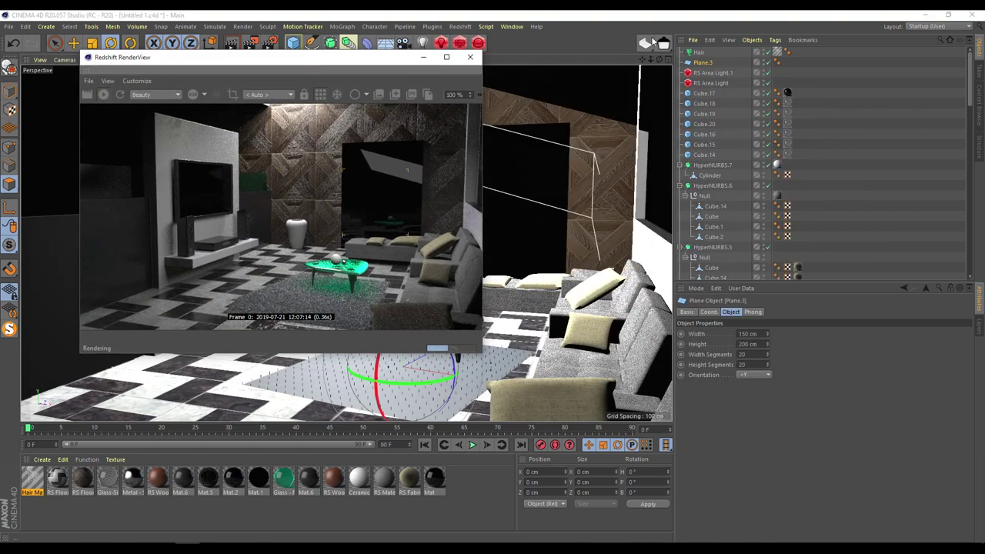
- Set the Hair object's guide length to 5 cm
left_click(698, 53)
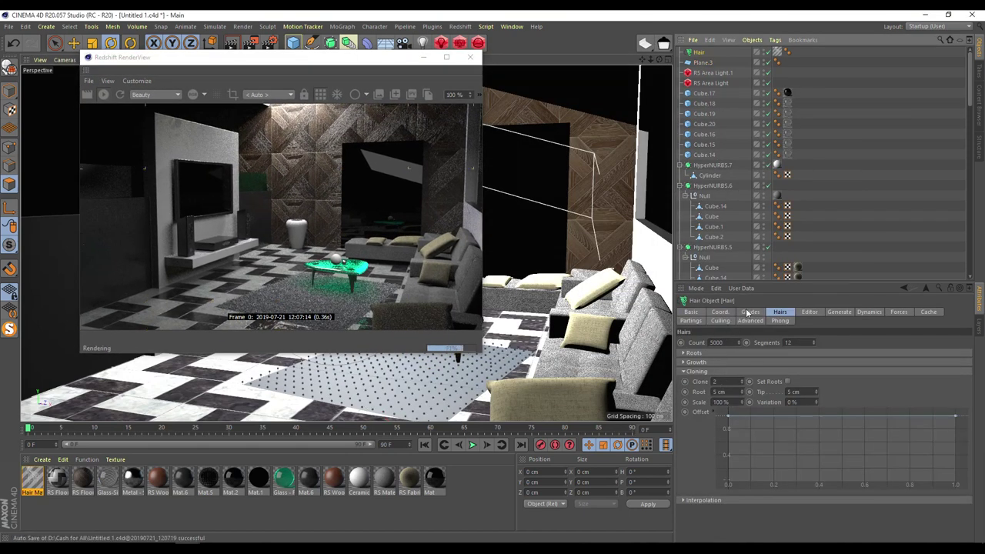
left_click(748, 312)
left_click(735, 373)
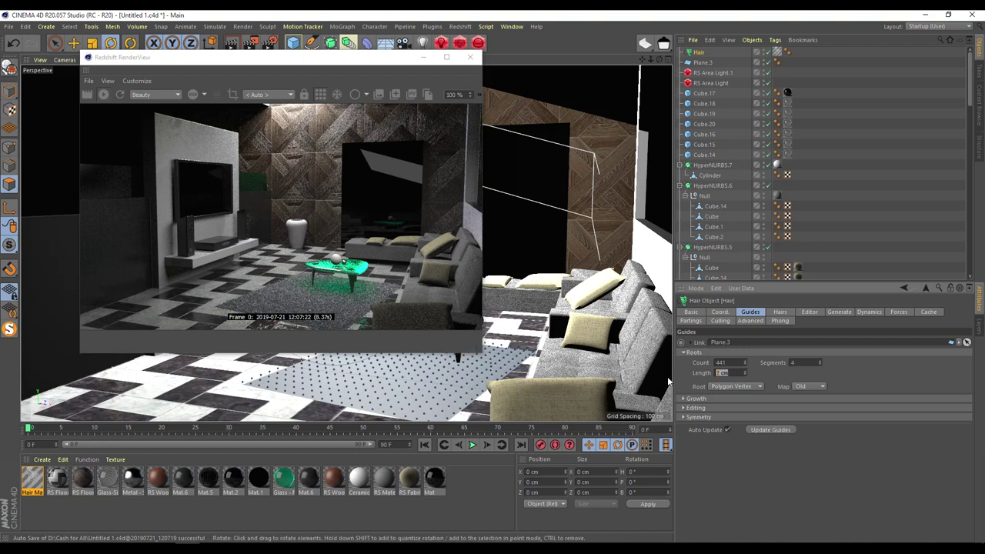
type("5")
key("Return")
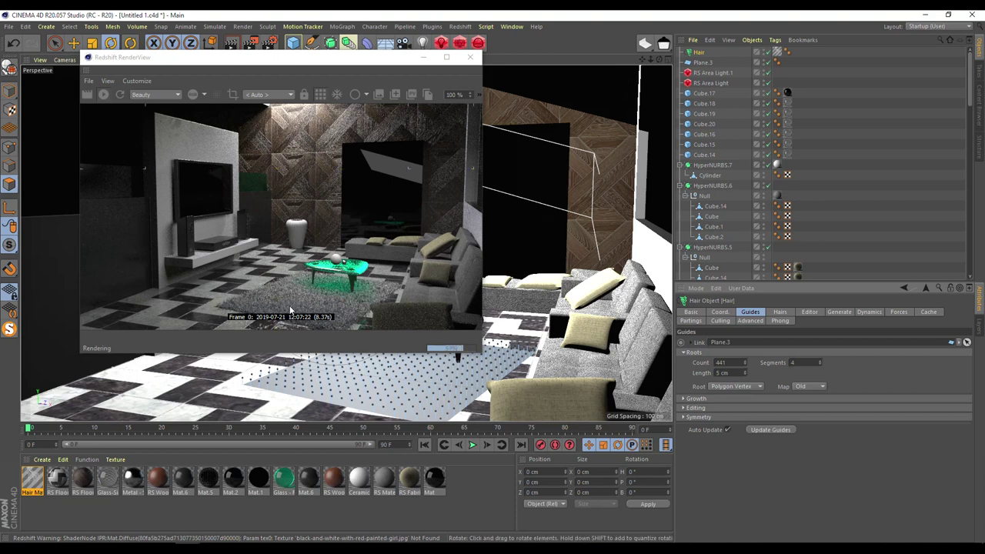
scroll(730, 223, "down", 10)
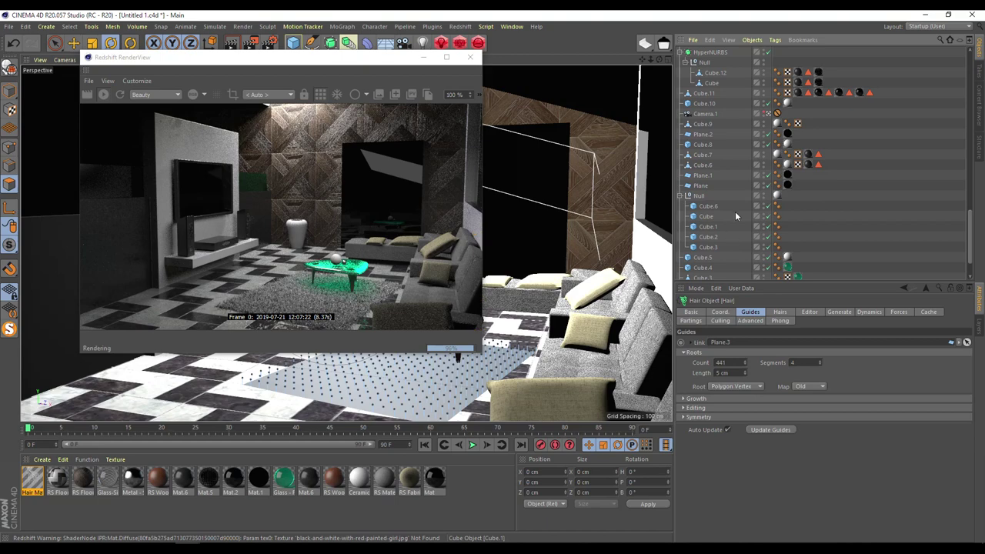
- Look through Camera.1 and move it down close to the shaggy rug
left_click(768, 114)
left_click_drag(643, 64, 651, 111)
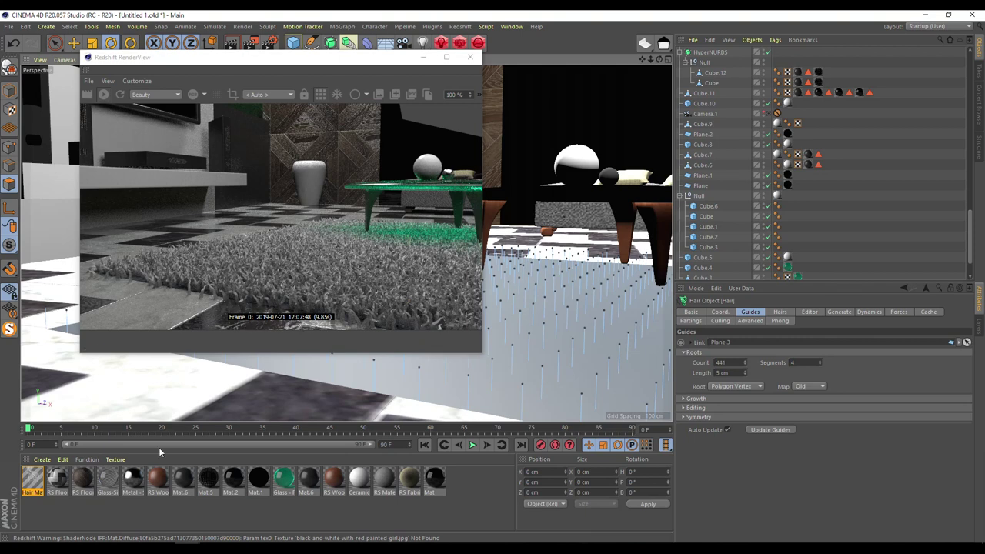
double_click(32, 477)
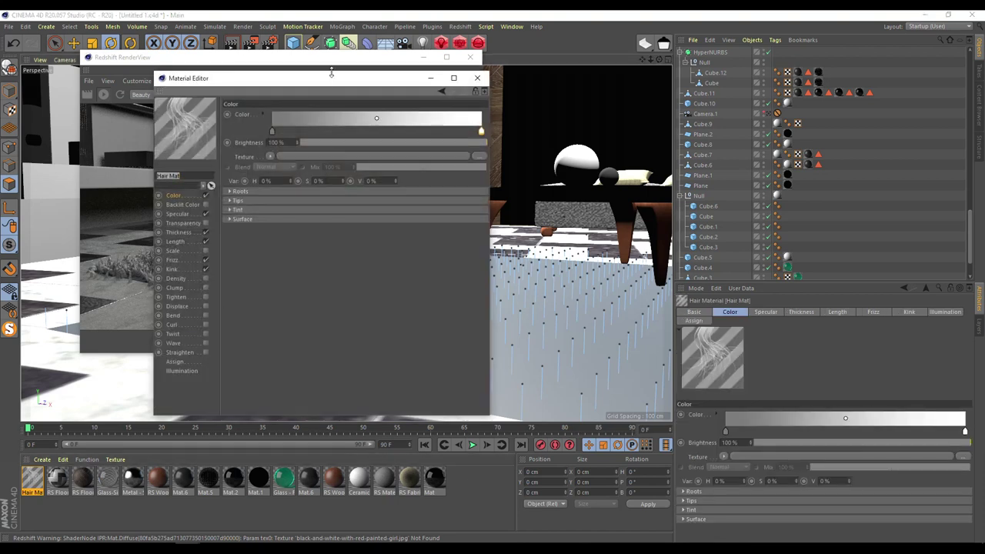
- Flatten the Hair cloning offset curve and apply the RS Fabric 4 material to Plane.1
left_click(478, 79)
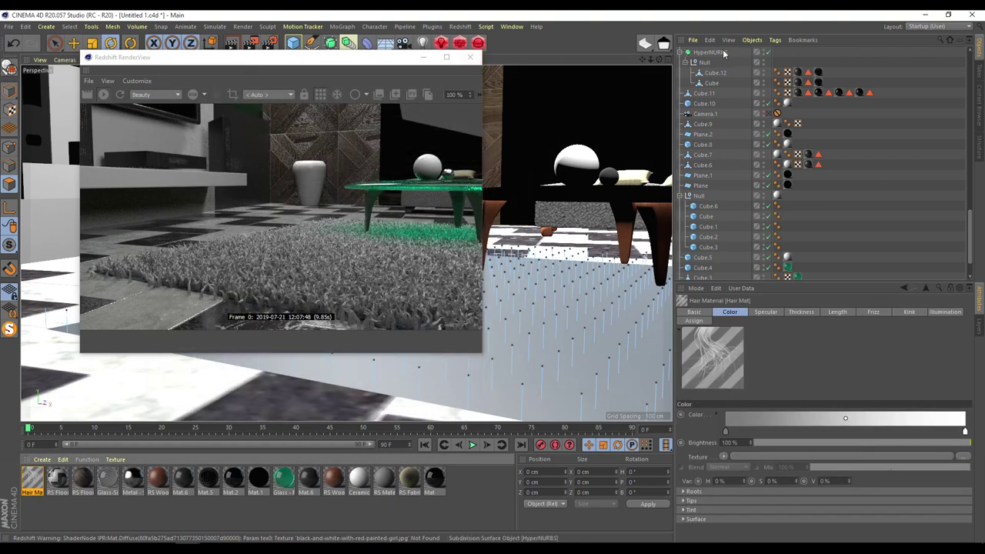
scroll(732, 138, "down", 5)
scroll(728, 138, "up", 5)
left_click(699, 51)
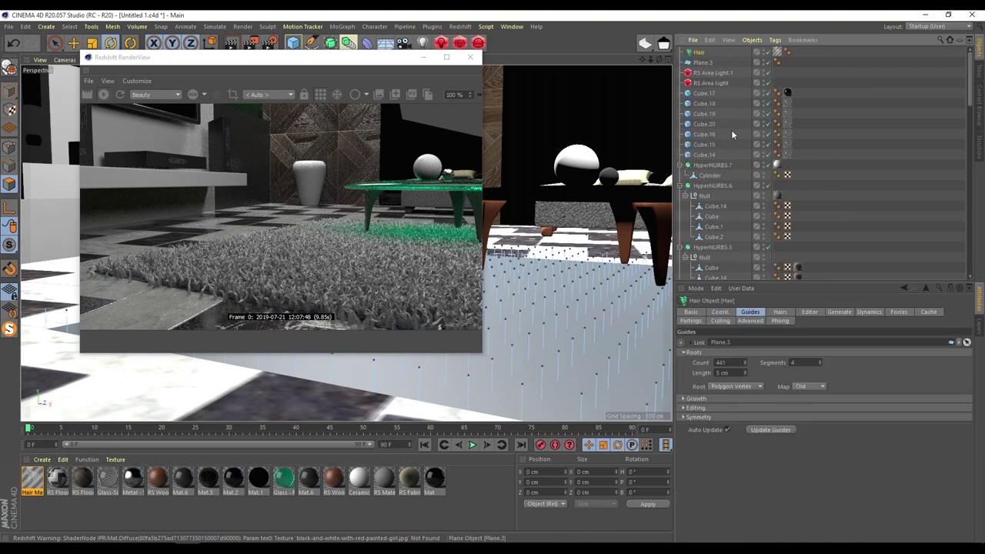
left_click(781, 311)
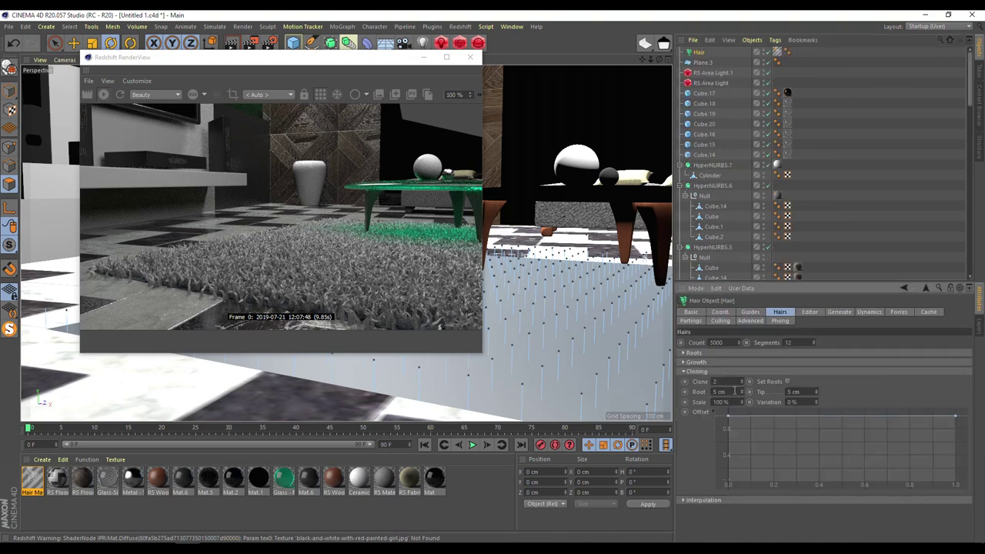
left_click_drag(728, 416, 729, 470)
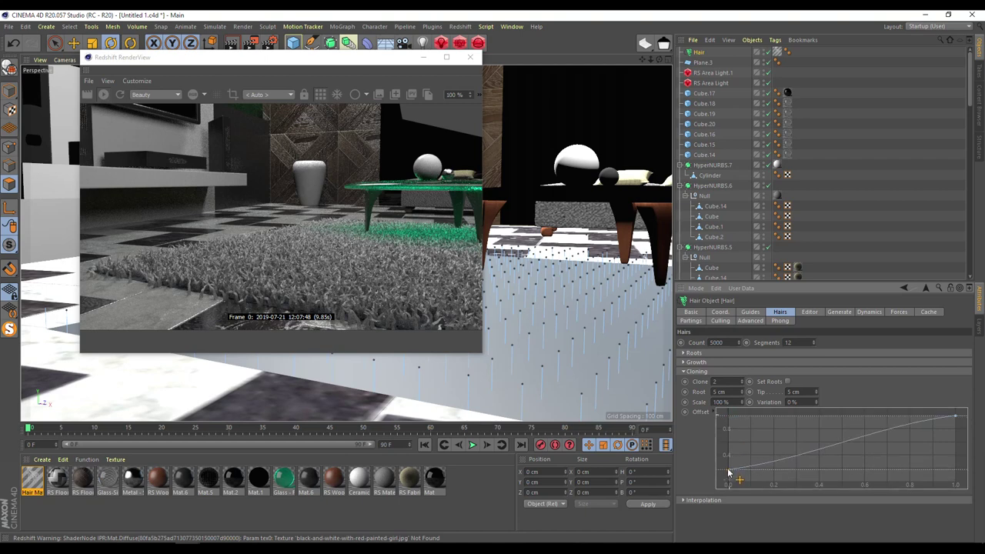
left_click_drag(955, 417, 955, 470)
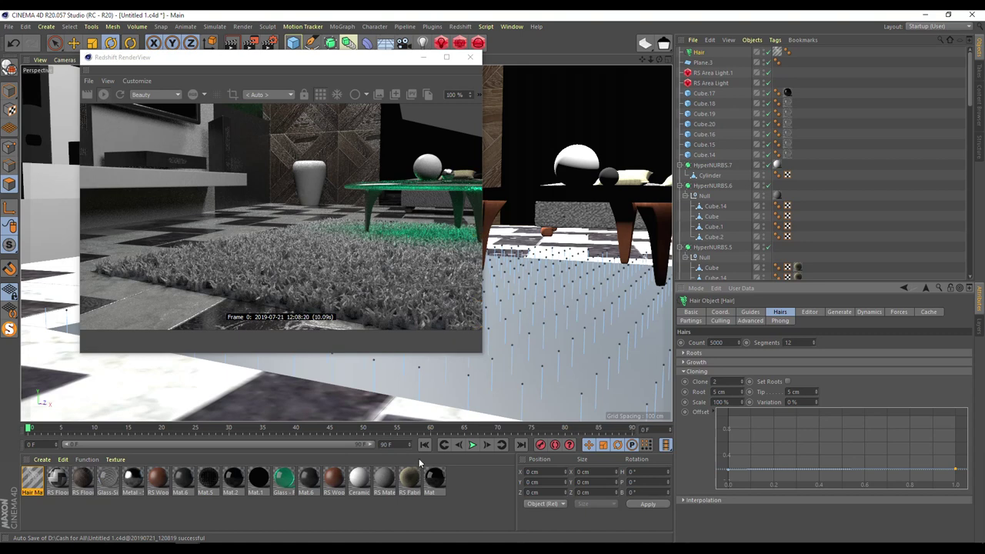
left_click_drag(411, 482, 708, 65)
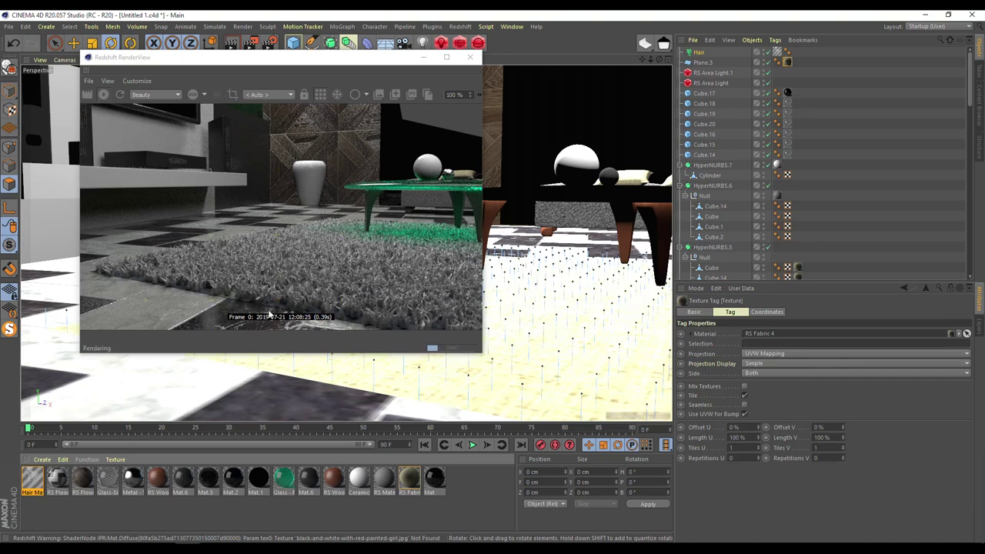
- Set the Hair Mat gradient's left knot to a beige sampled from the screen
double_click(31, 479)
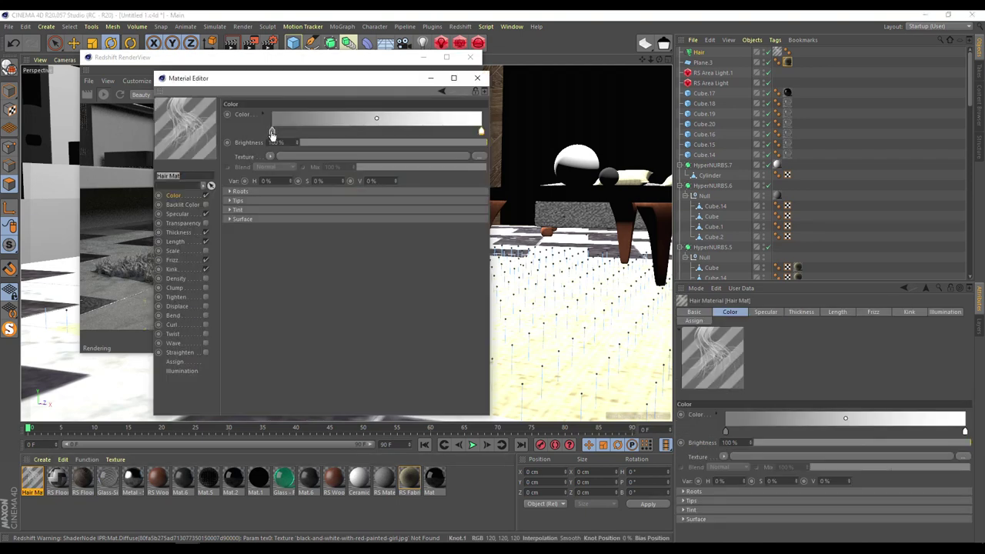
double_click(271, 131)
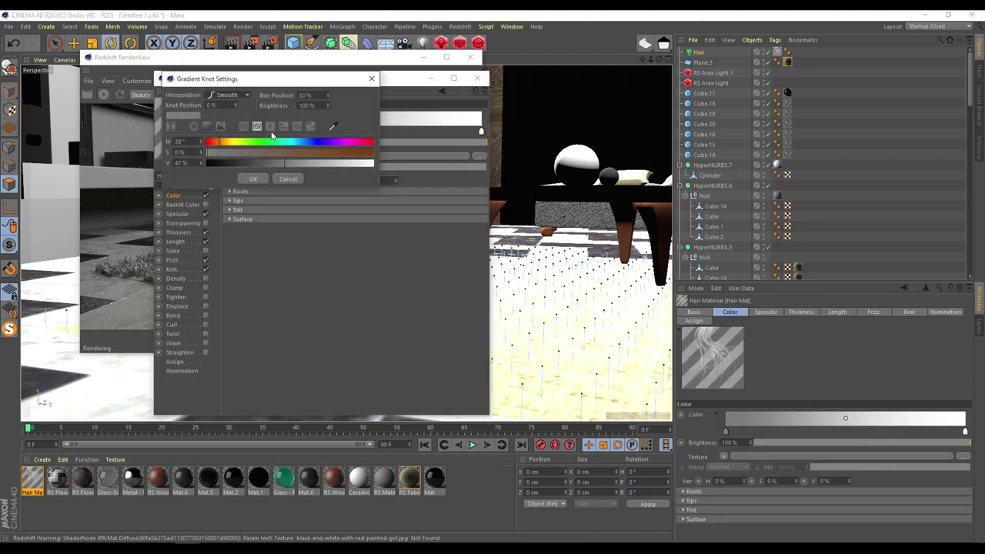
left_click(332, 126)
left_click(406, 476)
left_click(253, 179)
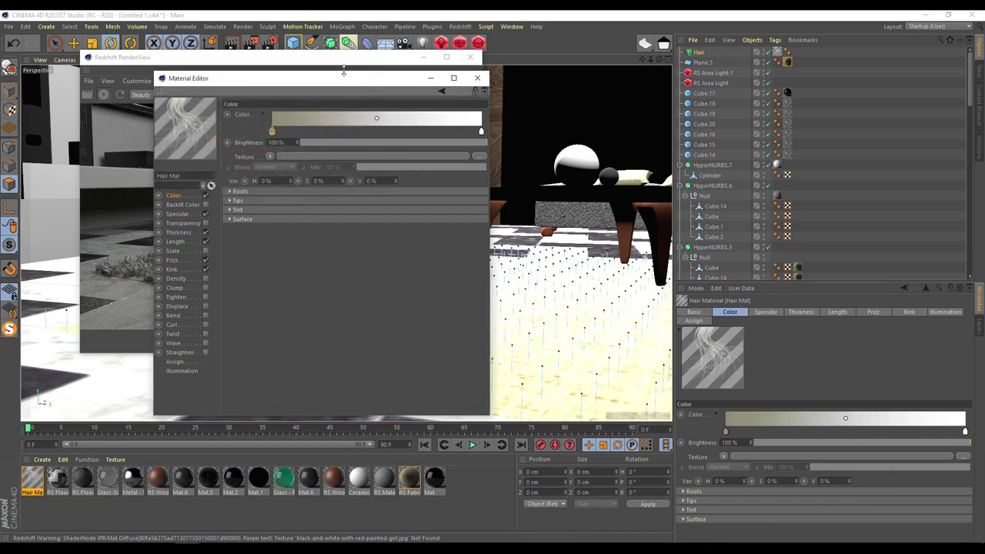
- Set the right gradient knot to a sampled brownish grey, closing the editor and RenderView
left_click_drag(343, 79, 507, 129)
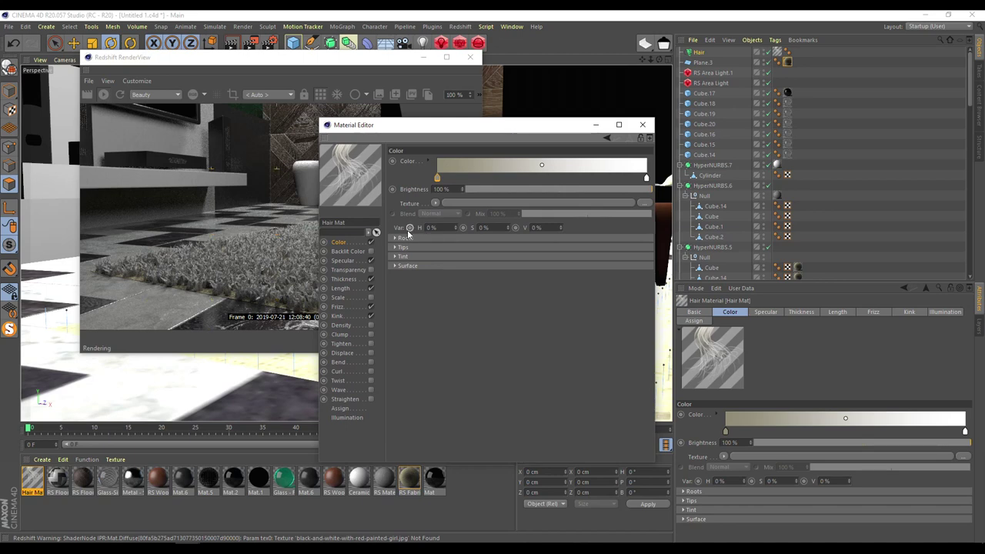
left_click(647, 179)
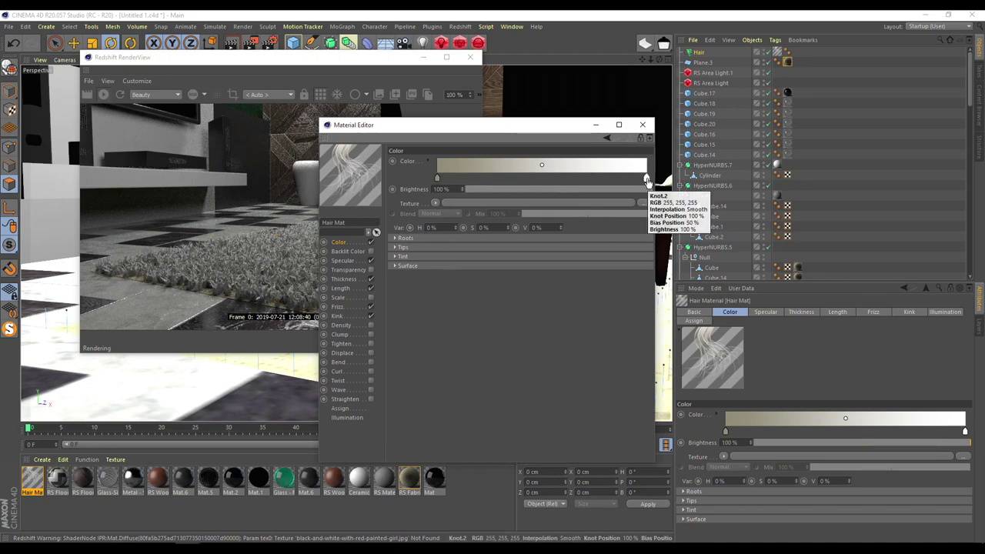
double_click(646, 178)
left_click(708, 174)
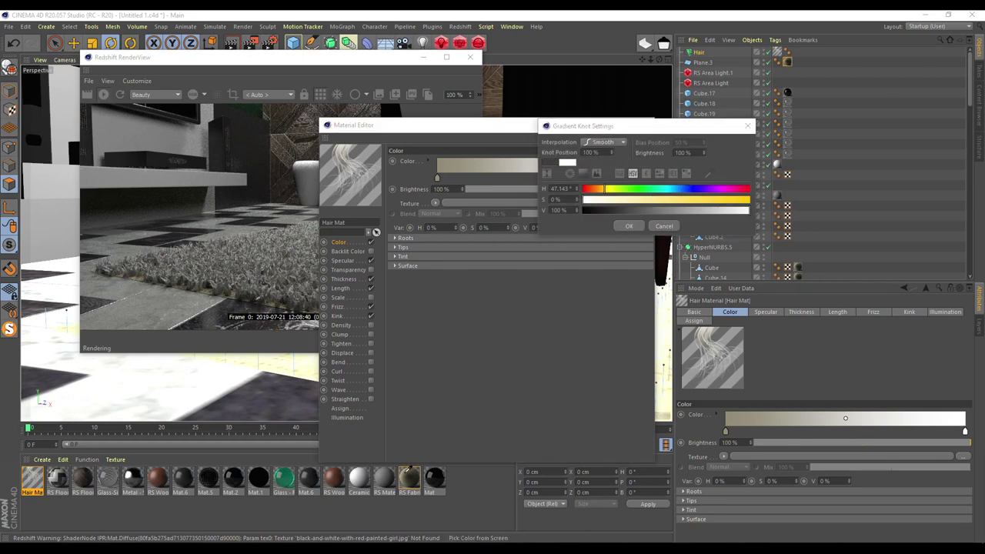
left_click(410, 472)
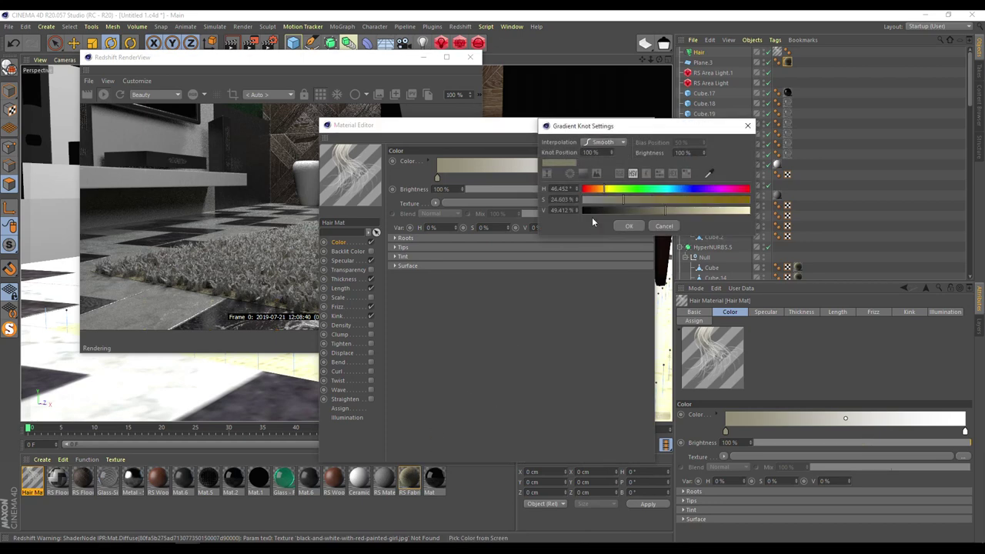
left_click(628, 226)
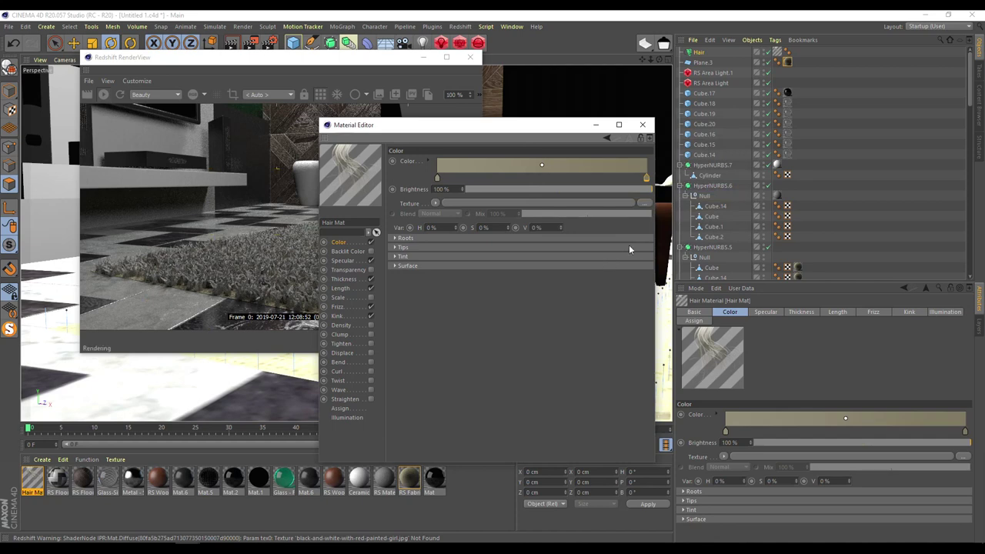
left_click(641, 125)
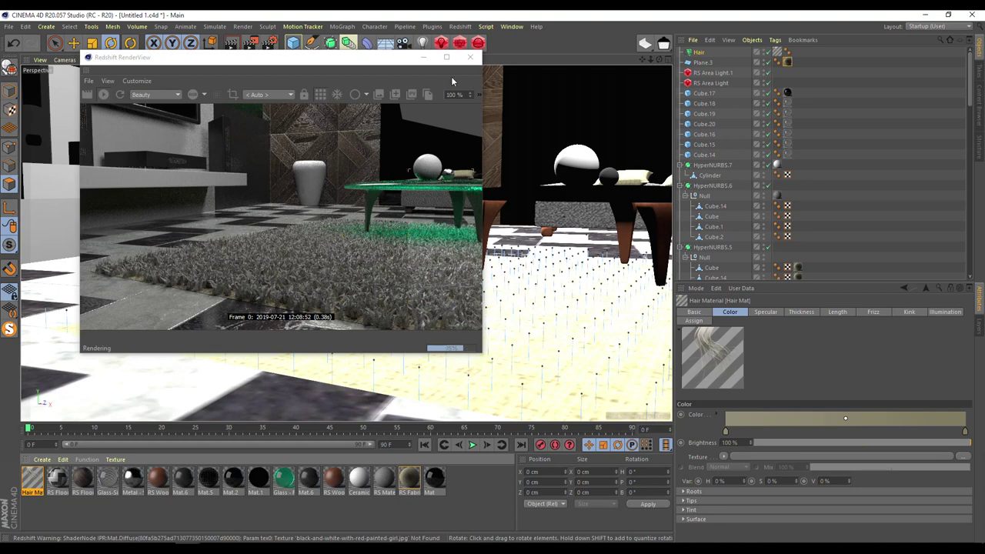
left_click(470, 57)
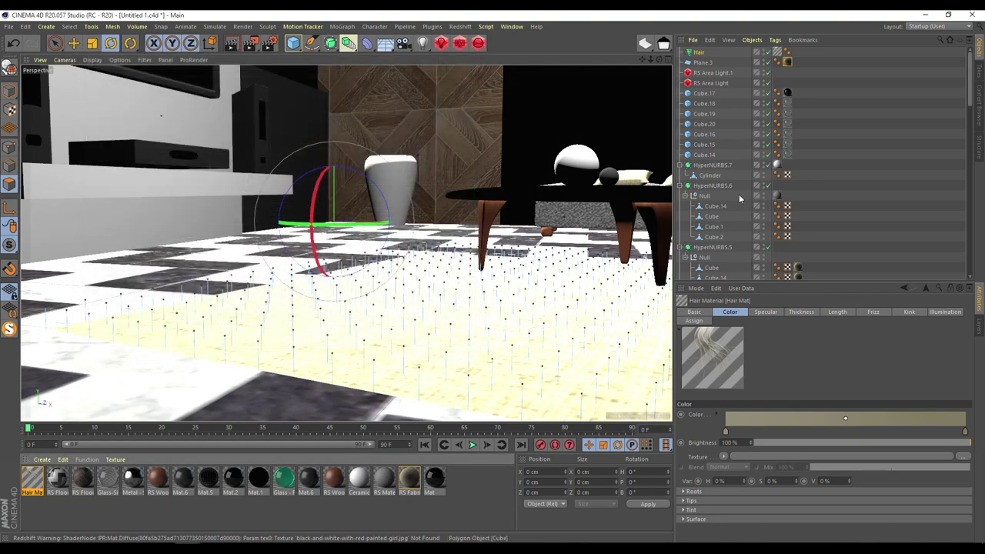
- View through Camera.1 and select Cube.17, the object using the Mat material
scroll(739, 200, "down", 10)
left_click(776, 236)
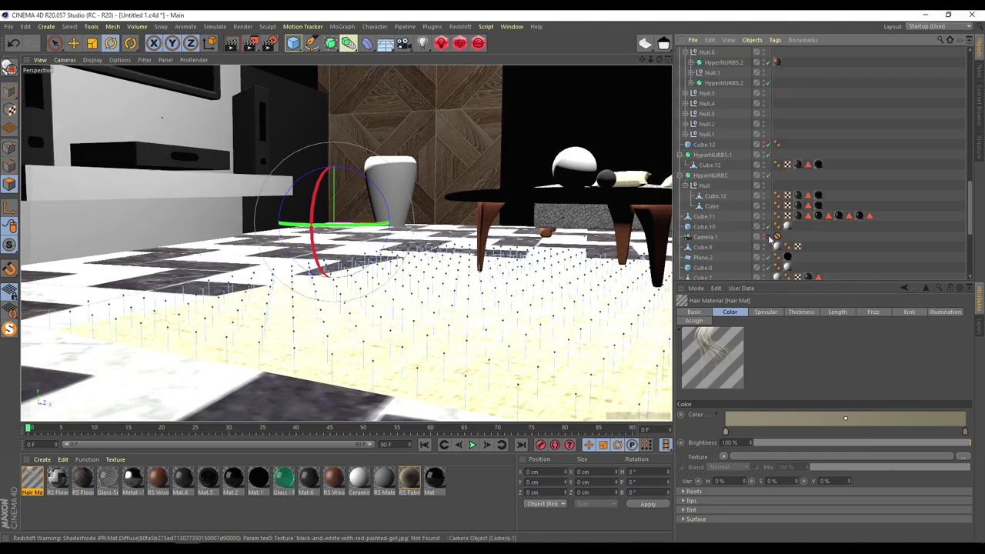
left_click(435, 481)
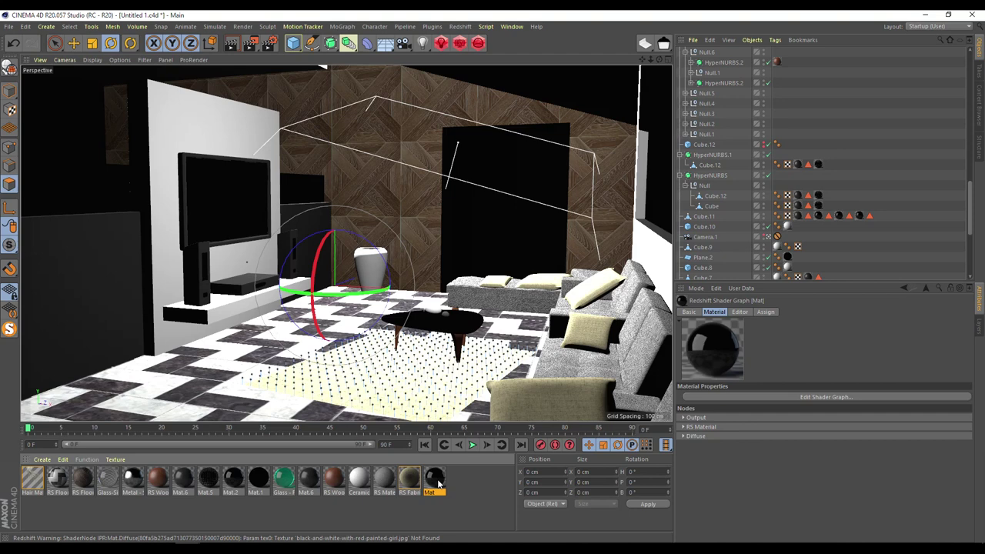
right_click(438, 484)
left_click(484, 405)
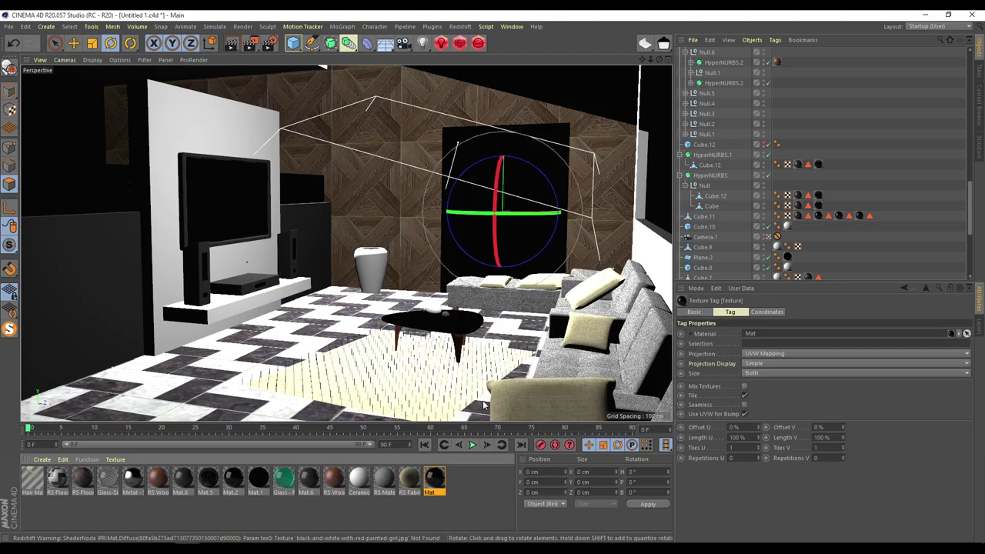
scroll(714, 208, "up", 10)
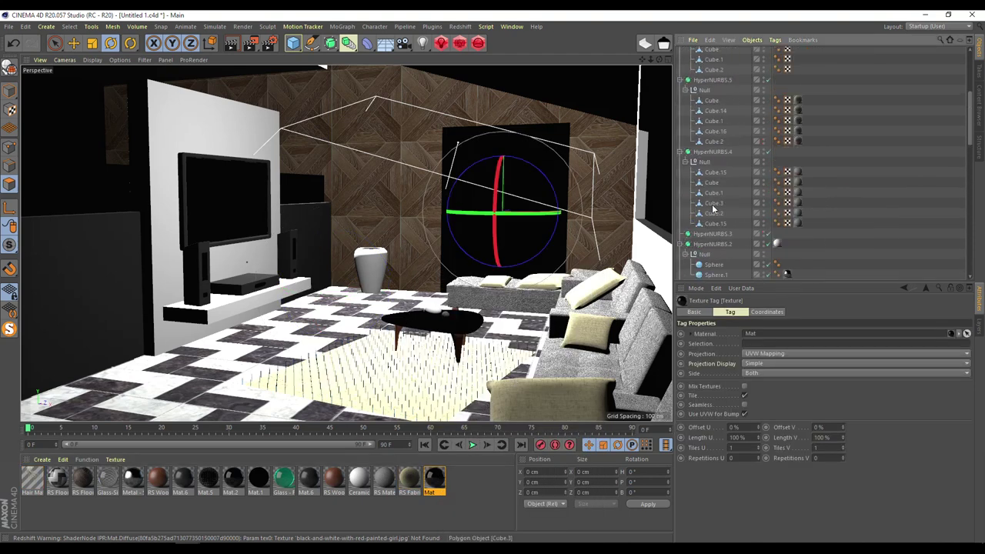
scroll(713, 208, "up", 5)
left_click(707, 94)
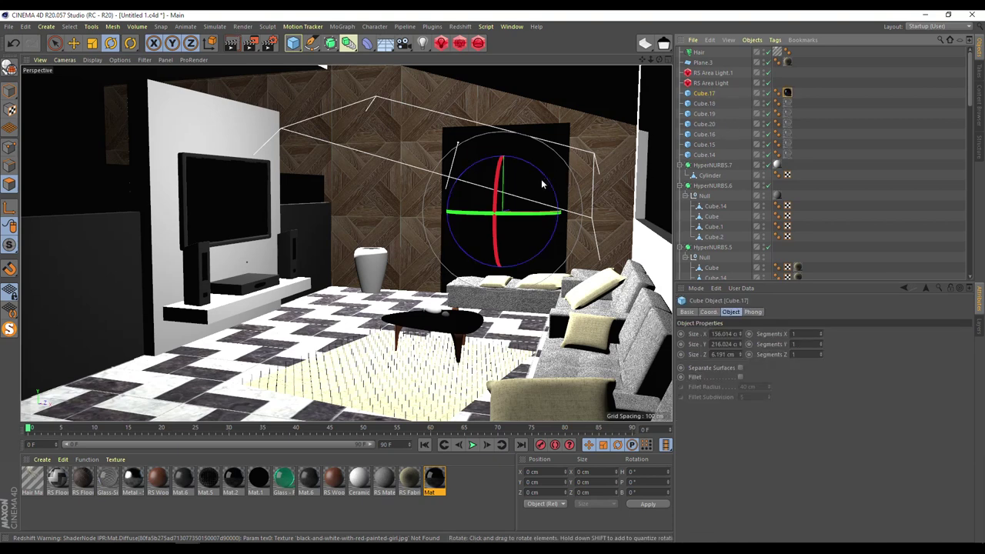
- Dolly and orbit the view around the room for a wider look at the black panel
scroll(713, 239, "down", 8)
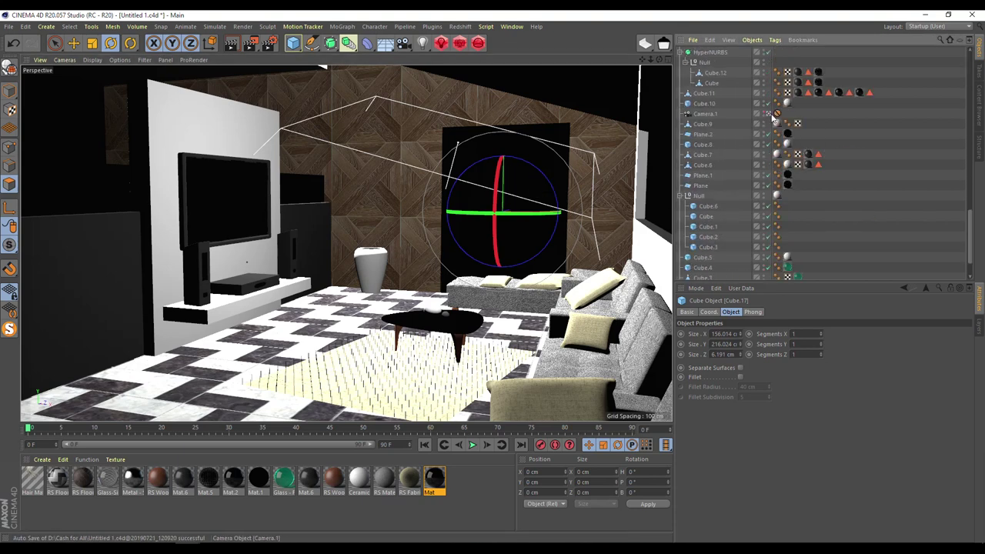
scroll(766, 118, "right", 3)
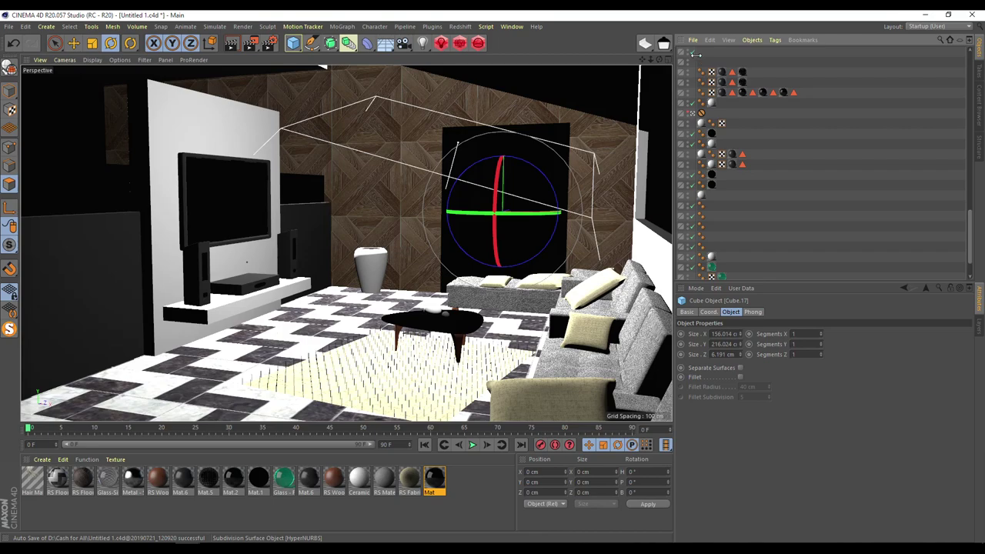
scroll(736, 64, "left", 4)
left_click_drag(650, 60, 684, 50)
left_click_drag(346, 242, 345, 242, "alt")
left_click_drag(553, 137, 641, 61, "alt")
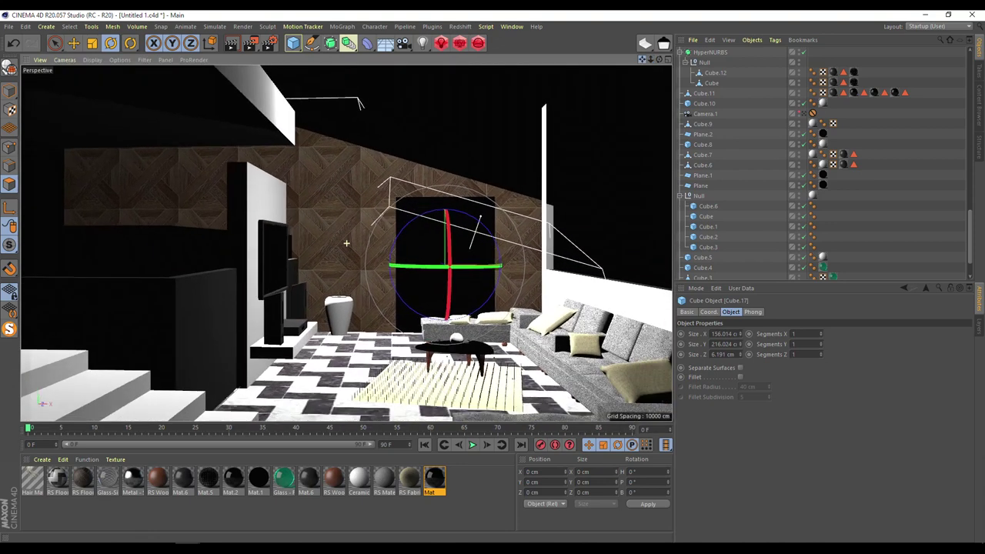
scroll(475, 244, "up", 3)
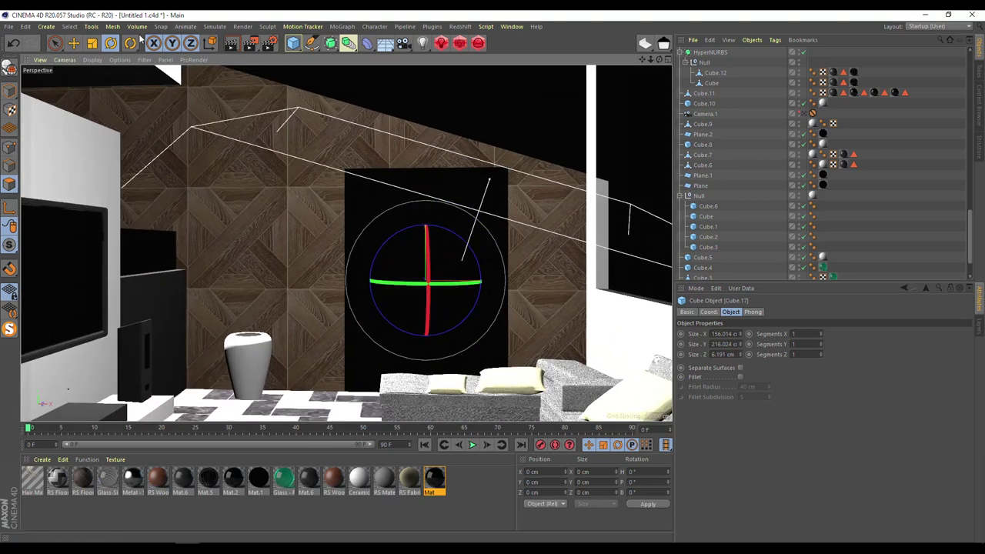
- Slide the black panel Cube.17 left along X, then delete it
key("e")
left_click_drag(501, 282, 425, 292)
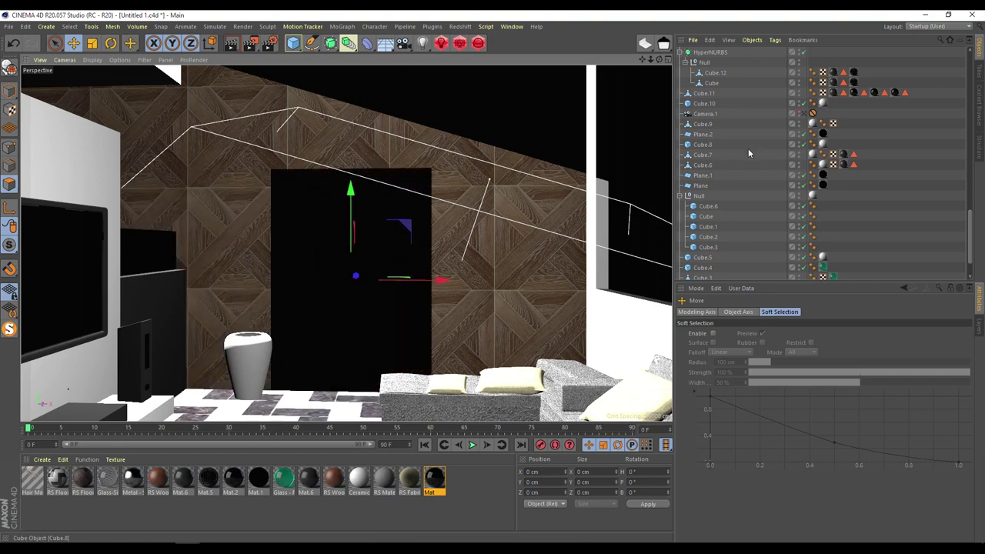
scroll(749, 150, "up", 10)
left_click(705, 93)
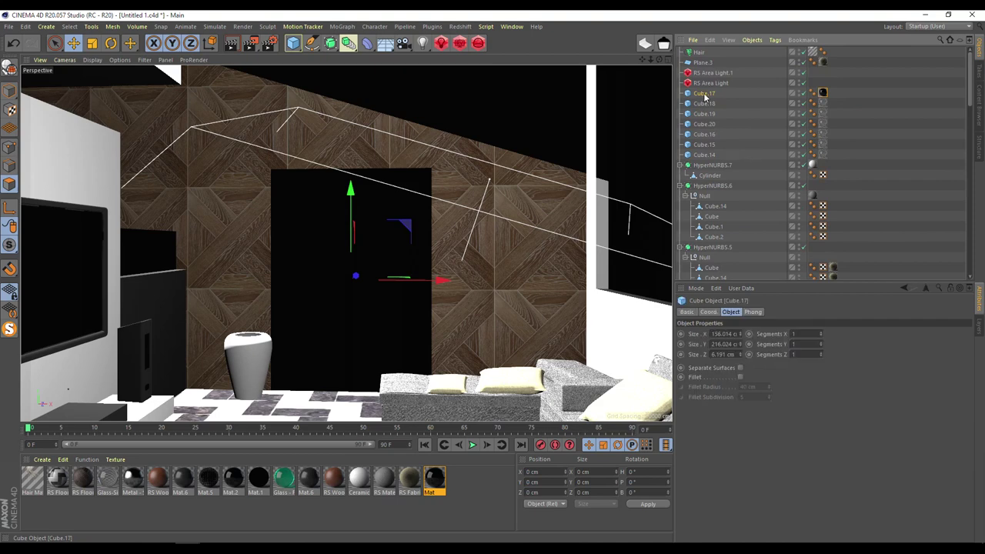
key("Delete")
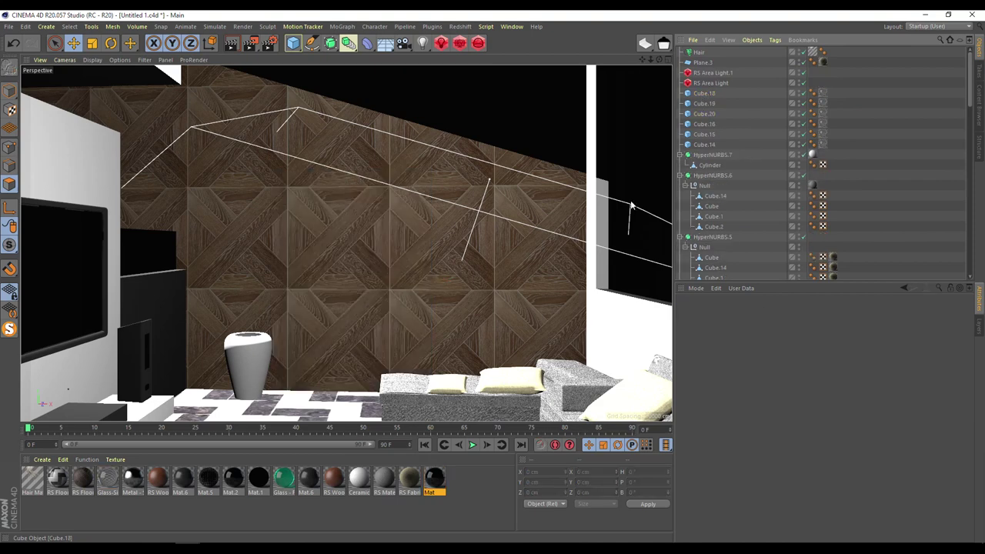
- Delete the Mat material and open the Content Browser as its own window
left_click(433, 478)
key("Delete")
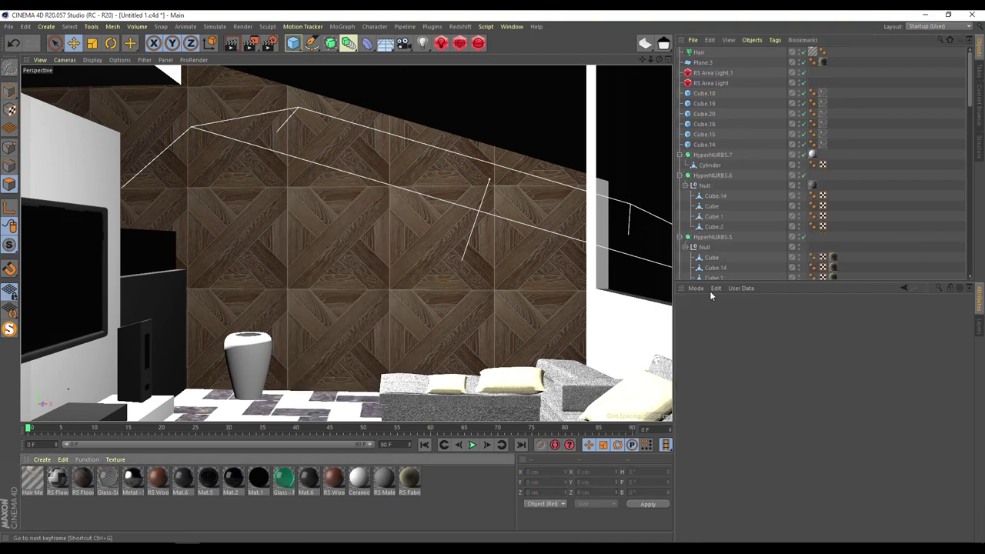
left_click(979, 97)
key("shift+F8")
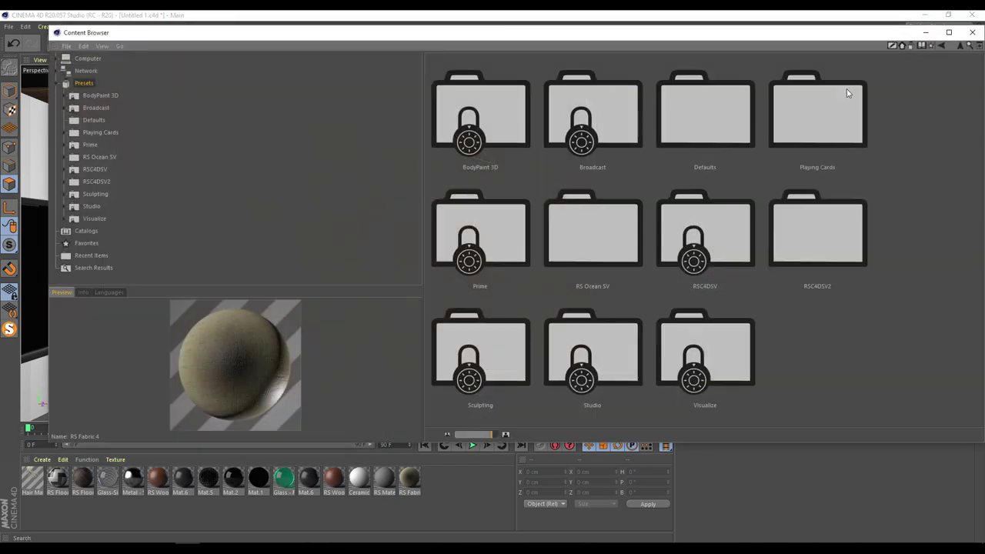
- Expand Presets > Visualize > 3D Objects and browse the Appliances and Buildings categories
left_click(66, 220)
left_click(105, 232)
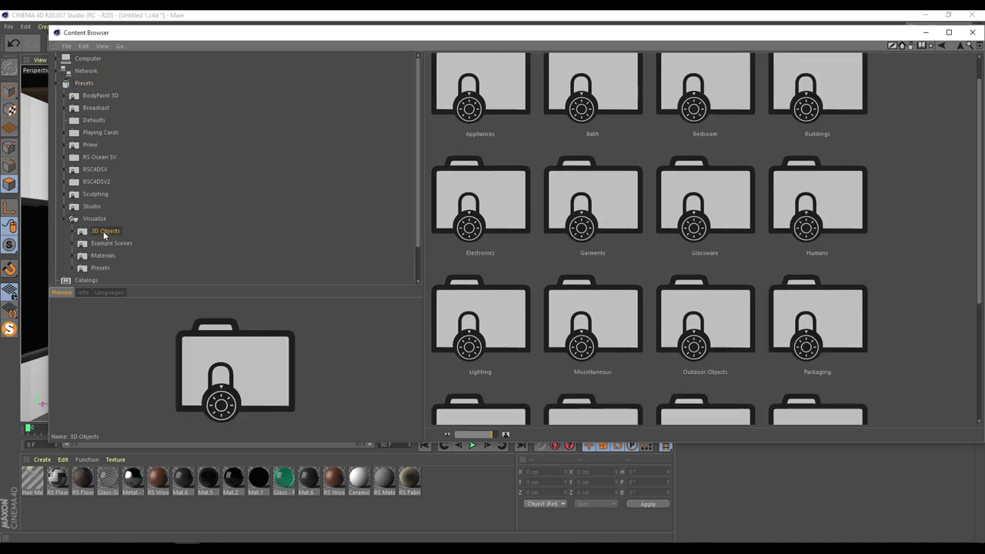
double_click(105, 233)
left_click(107, 243)
left_click(105, 255)
left_click(109, 278)
scroll(111, 277, "down", 4)
- Browse the Bedroom, Buildings (Houses, Misc), Electronics, Garments and Glassware preset objects
left_click(112, 145)
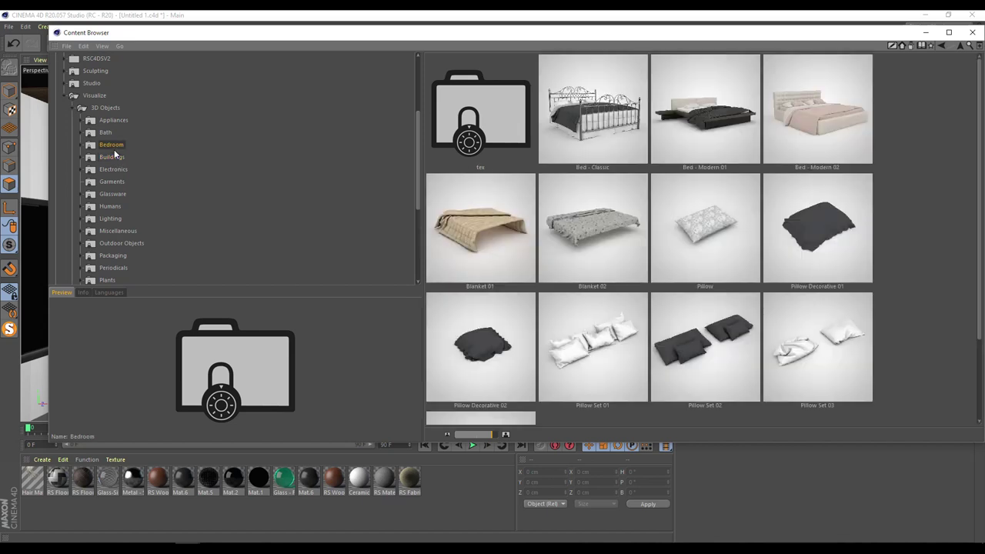
left_click(113, 156)
double_click(113, 157)
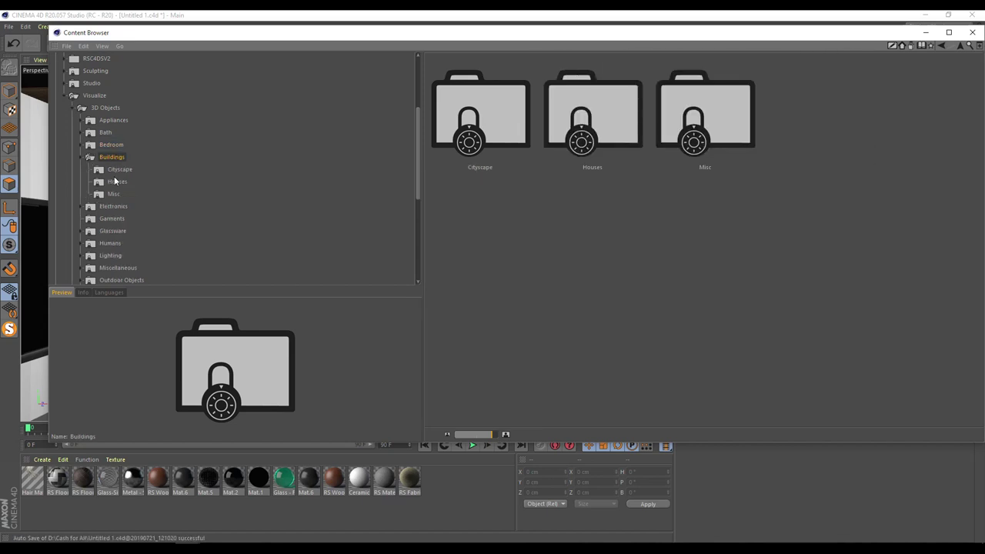
left_click(117, 181)
left_click(112, 194)
left_click(112, 219)
left_click(113, 206)
left_click(112, 230)
left_click(111, 220)
left_click(109, 230)
left_click(110, 243)
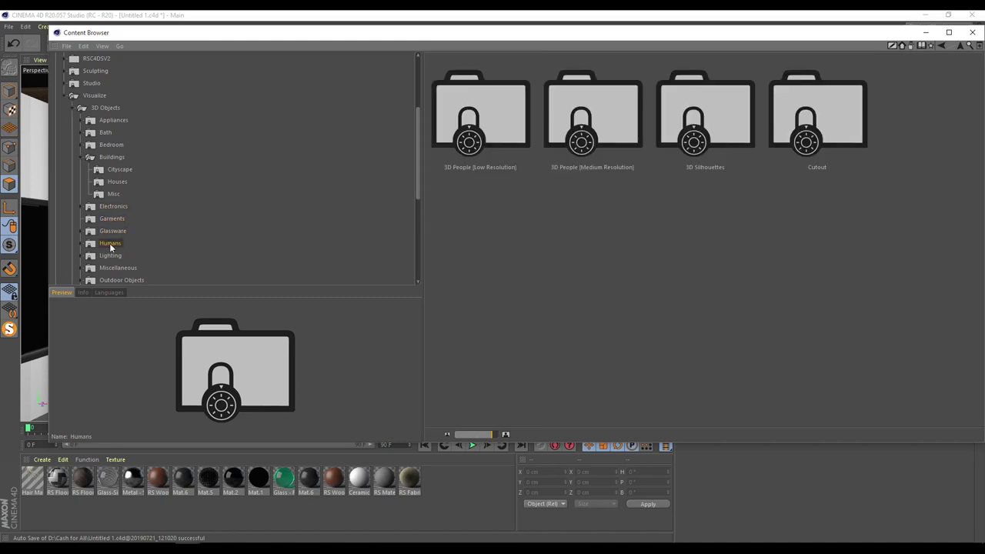
- Browse the Humans, Lighting and Miscellaneous presets, then close the Content Browser window
scroll(111, 246, "down", 2)
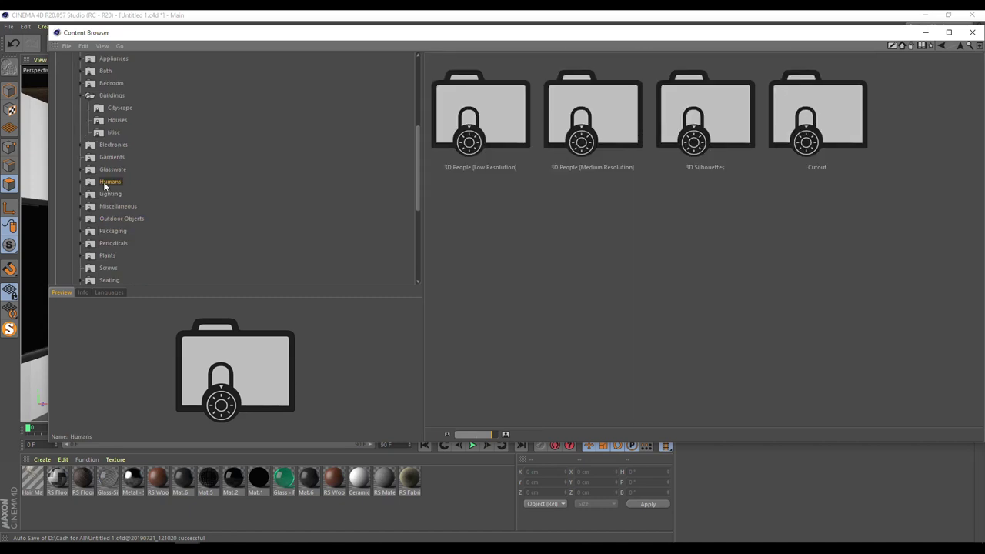
double_click(103, 182)
left_click(116, 196)
left_click(118, 207)
left_click(117, 231)
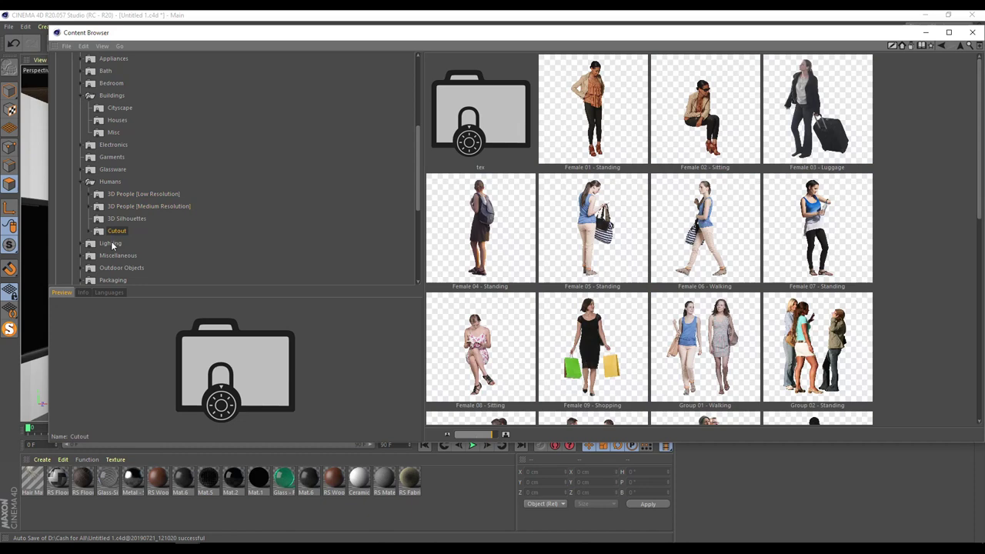
left_click(110, 243)
left_click(113, 256)
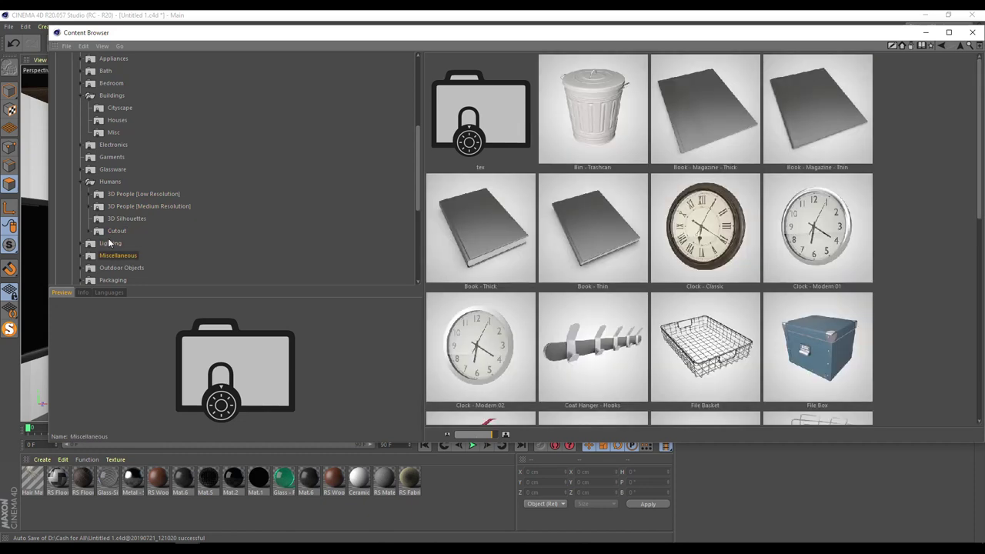
left_click(972, 32)
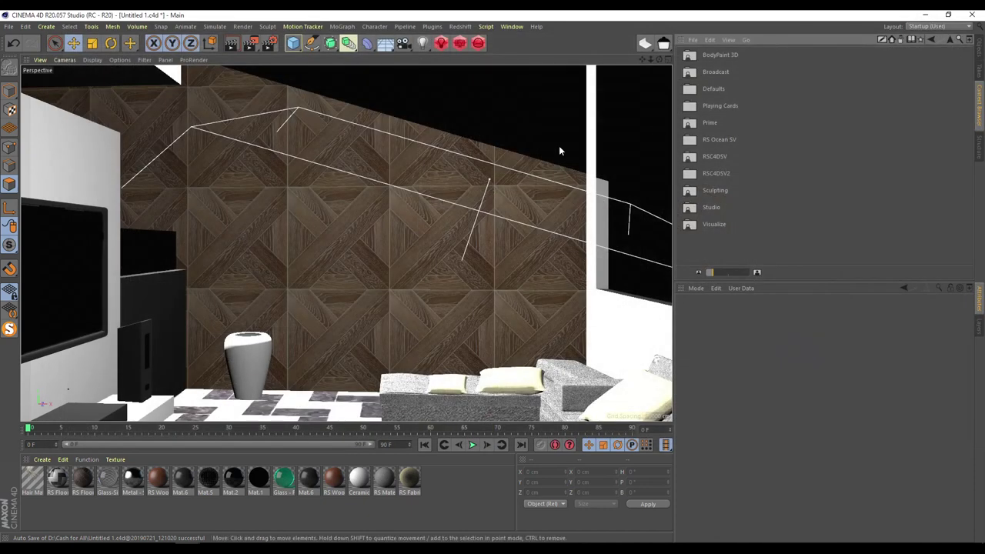
- Return the side panel to the Object Manager and view through Camera.1
left_click(981, 49)
scroll(766, 239, "down", 10)
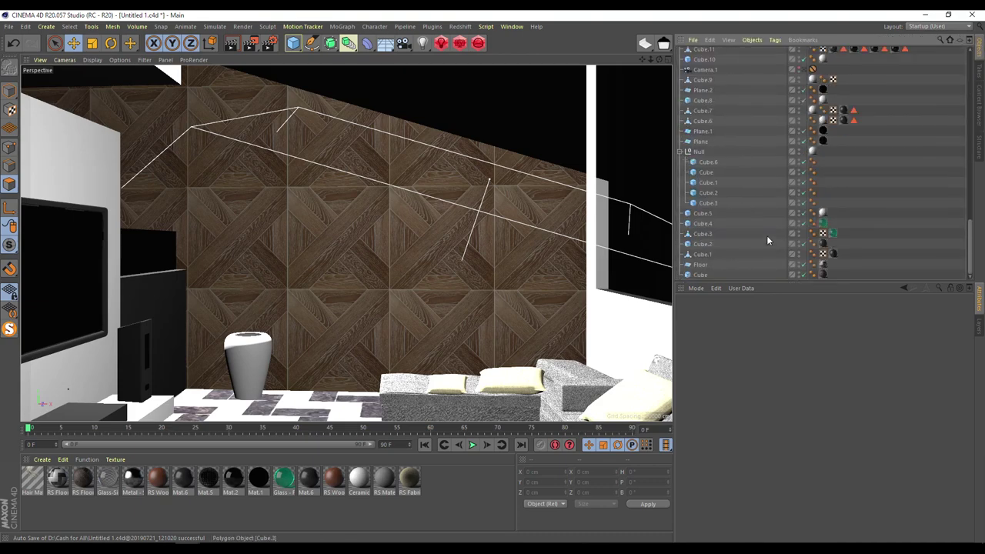
left_click(802, 69)
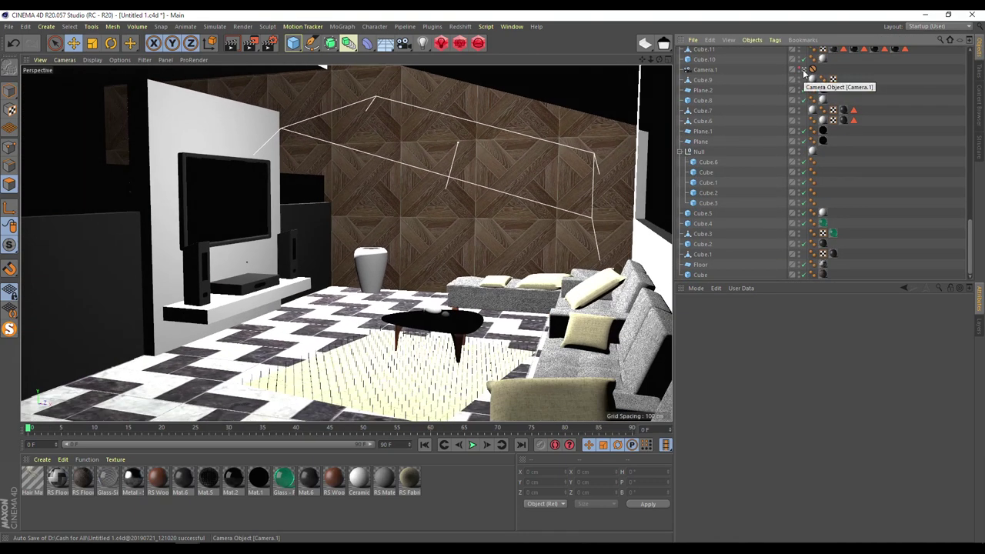
left_click(457, 185)
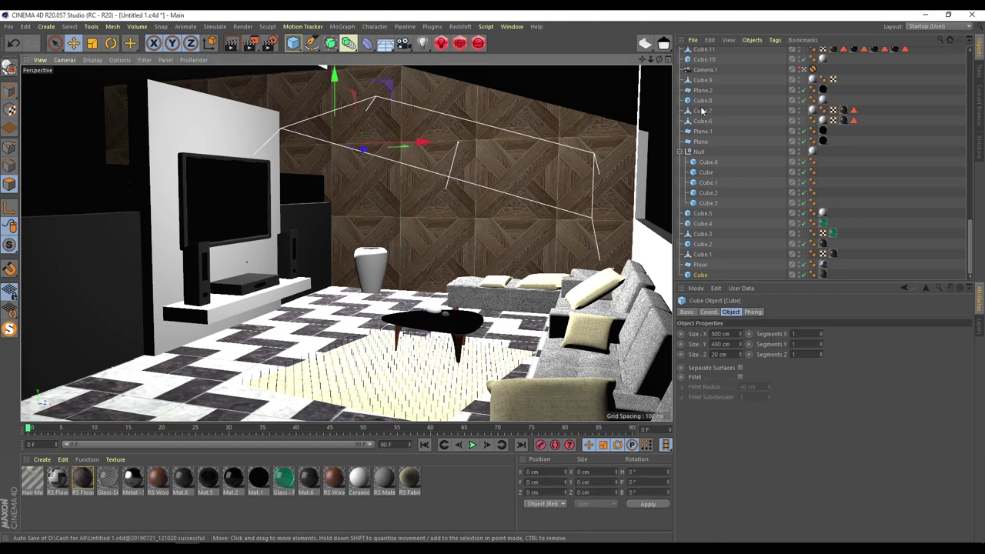
scroll(741, 106, "up", 15)
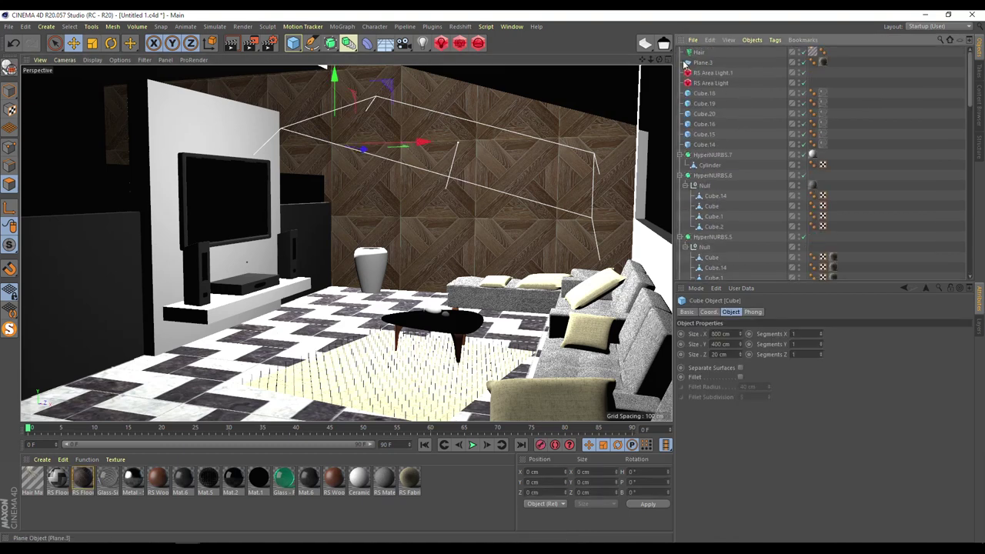
- Start a fresh Redshift RenderView render and move its window to the left
left_click(711, 83)
left_click(714, 73)
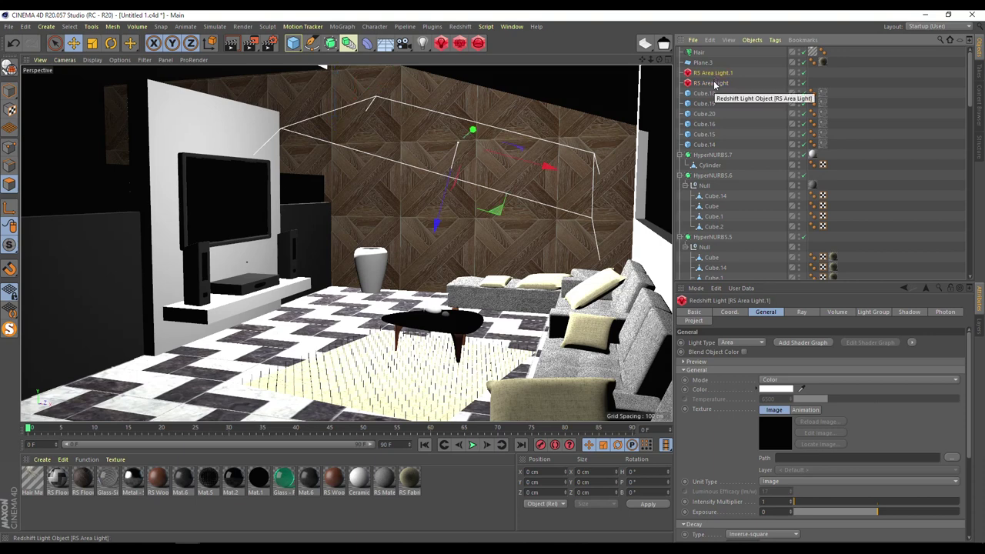
left_click(460, 43)
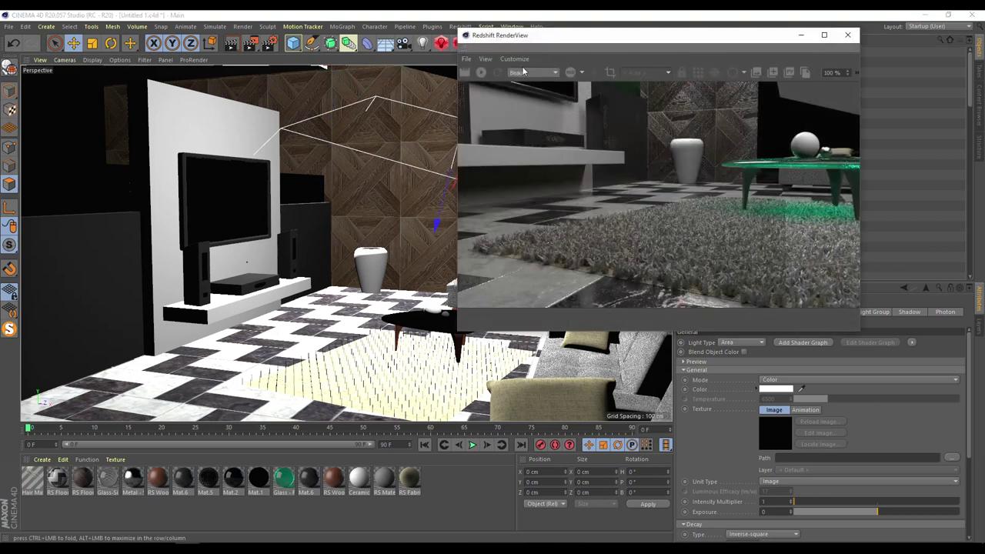
left_click(483, 73)
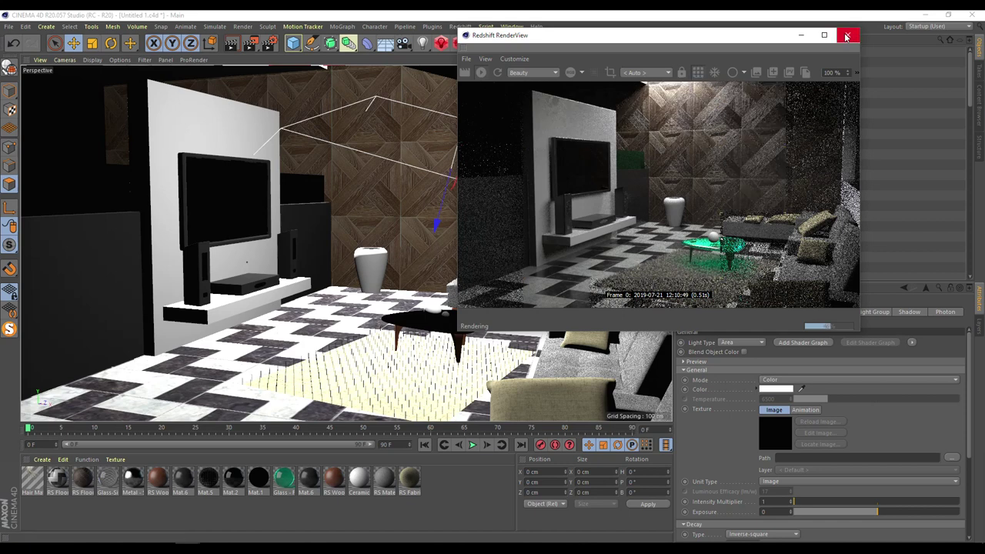
left_click_drag(748, 38, 309, 66)
- Delete both RS Area Light and RS Area Light.1 from the scene
left_click(710, 82)
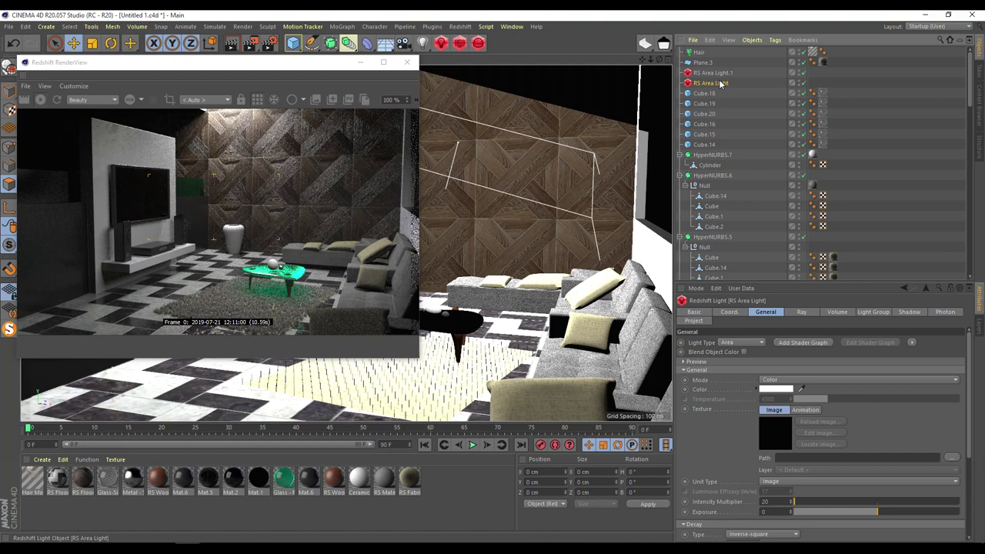
key("Delete")
left_click(711, 73)
key("Delete")
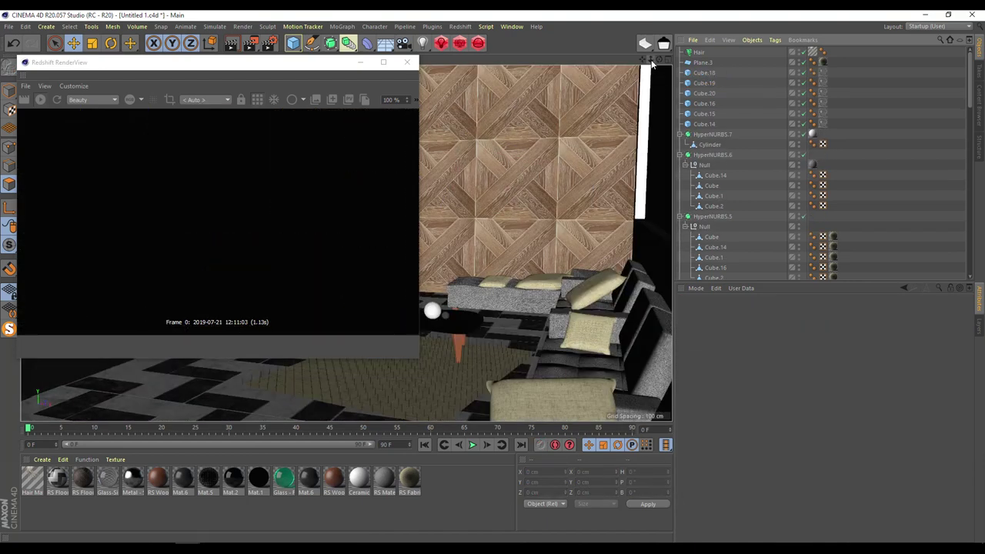
- Render from Camera.1 in RenderView and enlarge the side view to fill the viewport
scroll(736, 197, "down", 3)
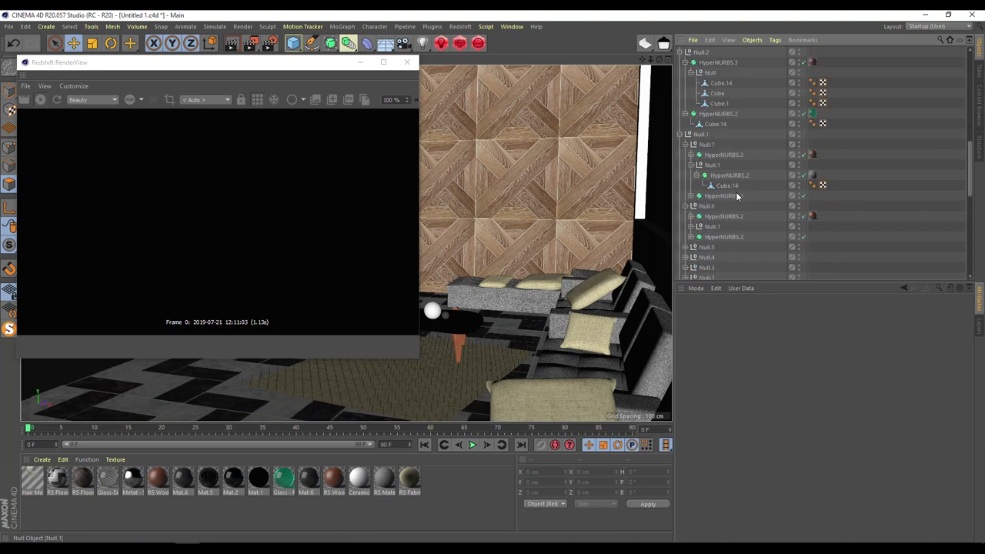
left_click(246, 102)
middle_click(548, 163)
scroll(567, 172, "up", 3)
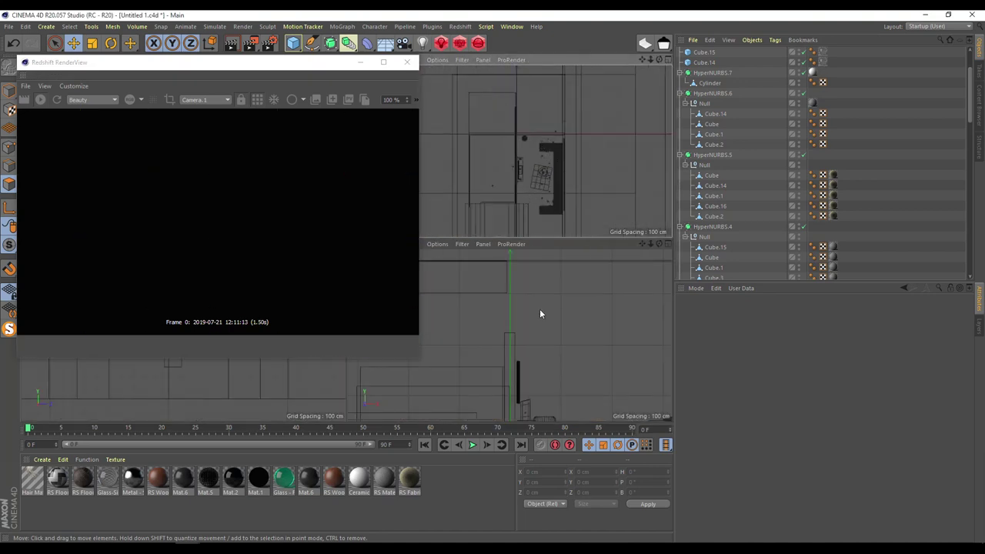
scroll(514, 395, "up", 2)
scroll(510, 149, "up", 4)
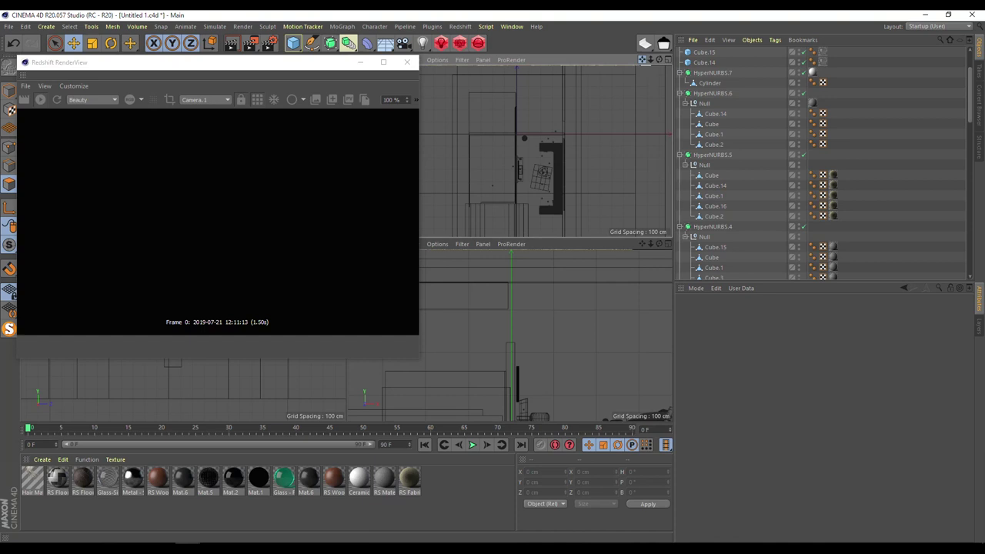
middle_click(611, 395)
scroll(600, 267, "down", 5)
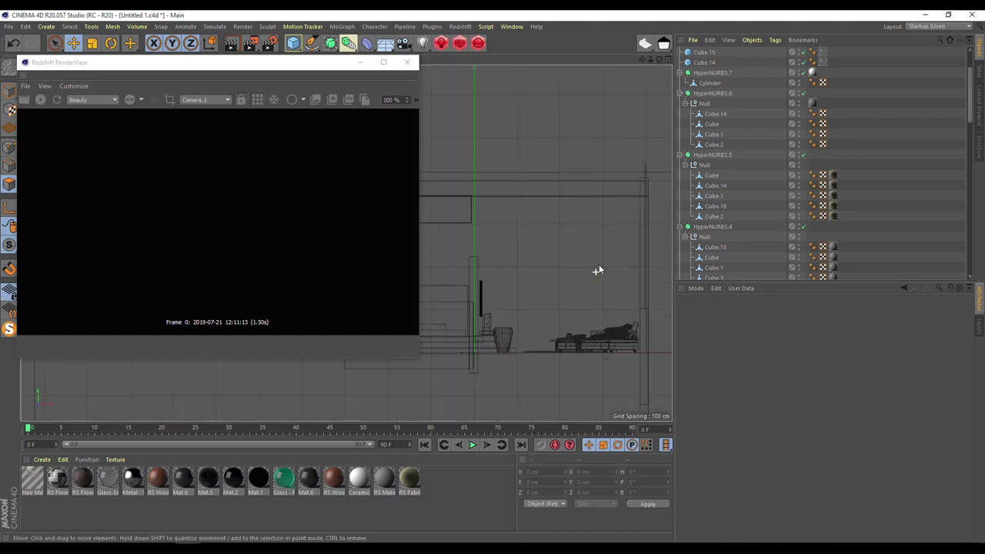
scroll(553, 322, "up", 2)
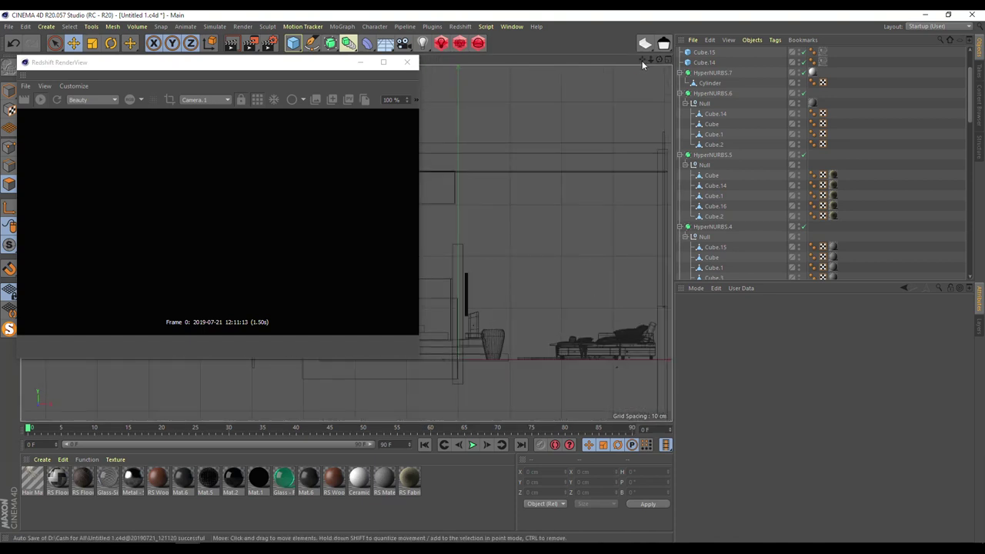
- Add an RS Area Light, raise it, rotate it 90°, and slide it toward the wall
left_click(459, 45)
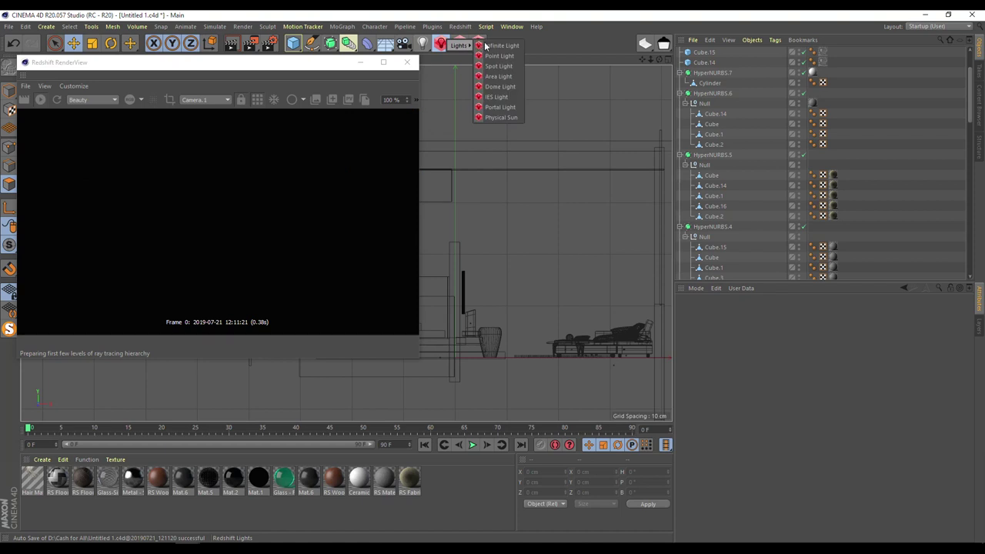
left_click(499, 76)
left_click_drag(456, 294, 464, 164)
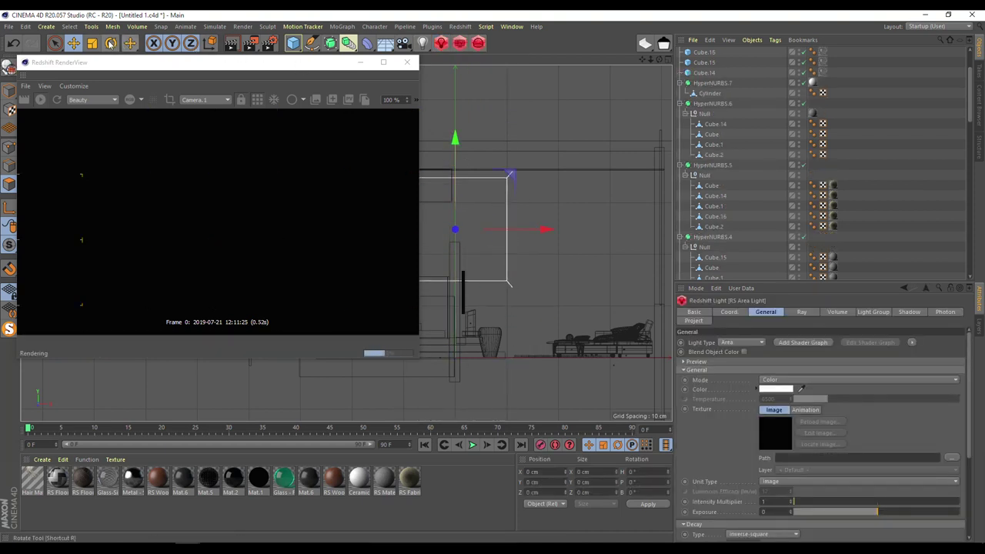
left_click(110, 44)
left_click_drag(466, 226, 587, 228)
key("e")
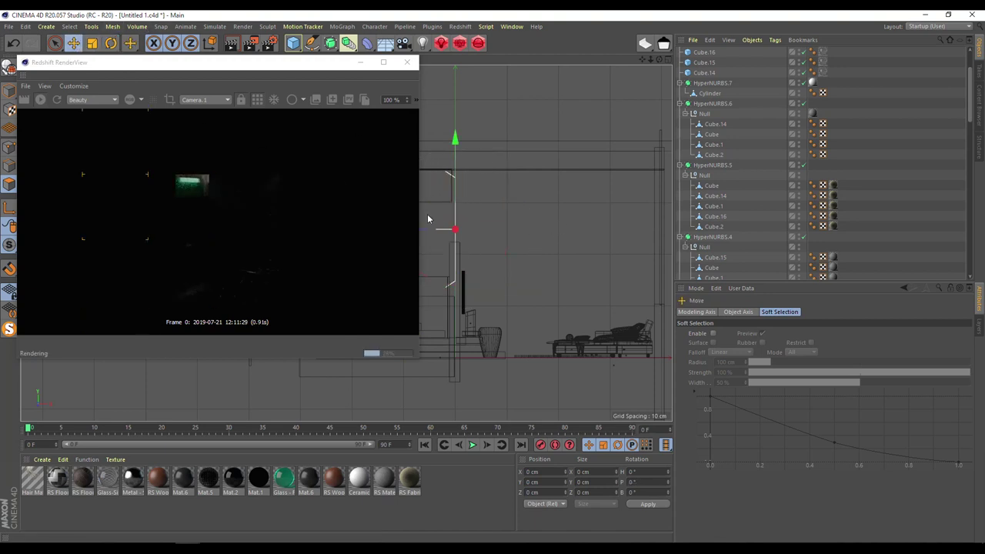
left_click_drag(431, 228, 639, 252)
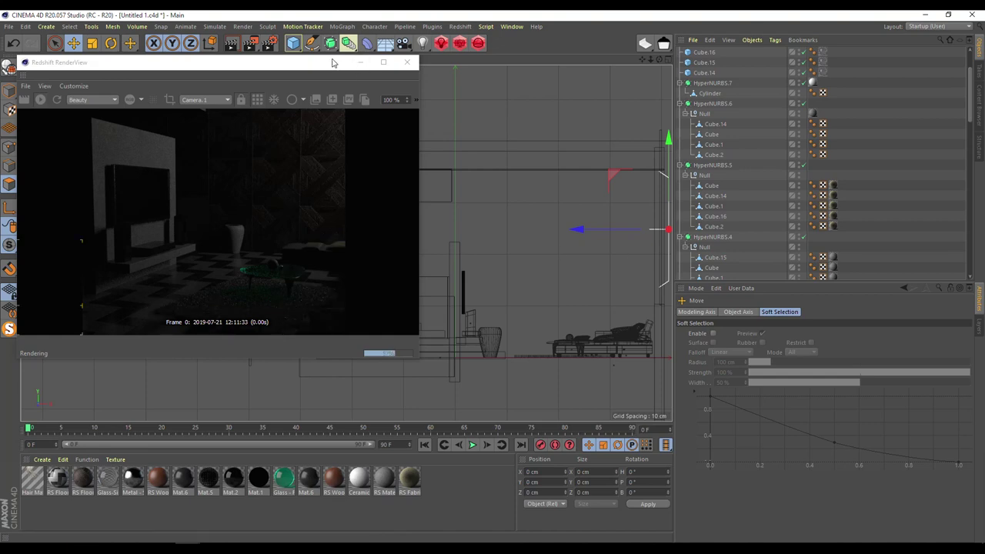
- In the Right view, shift the area light left and slightly lower, then return to perspective
left_click_drag(350, 63, 444, 104)
left_click_drag(369, 102, 751, 271)
middle_click(357, 257)
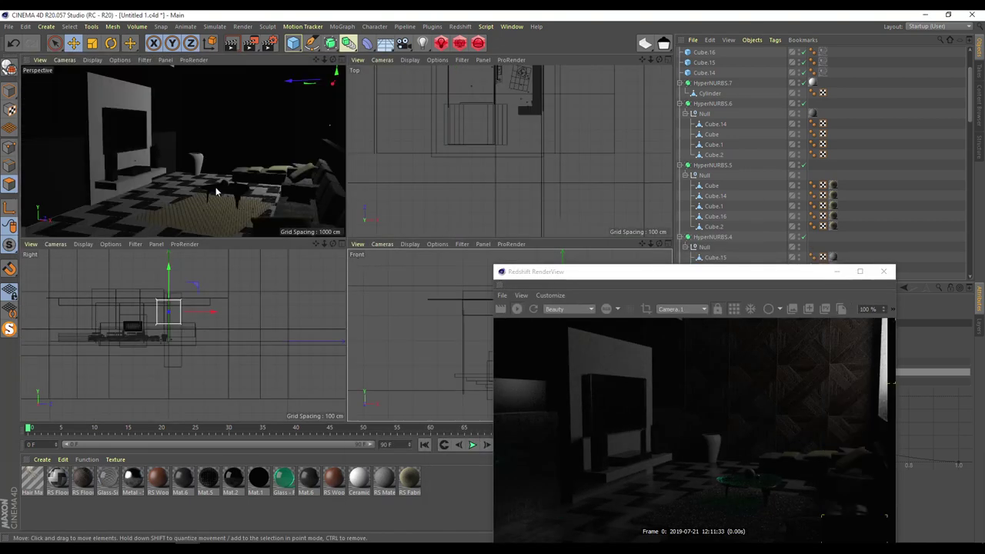
middle_click(177, 315)
scroll(306, 203, "up", 3)
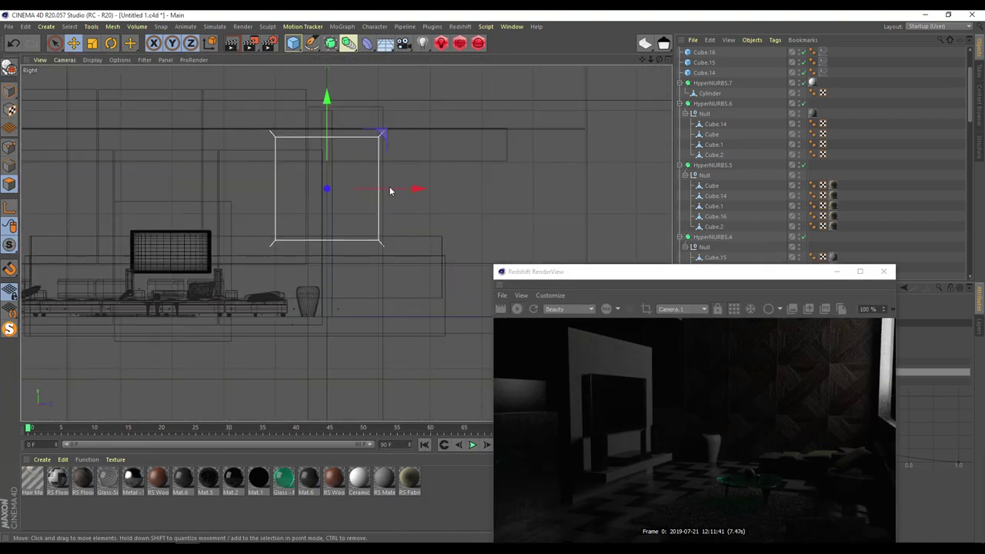
left_click_drag(391, 193, 222, 200)
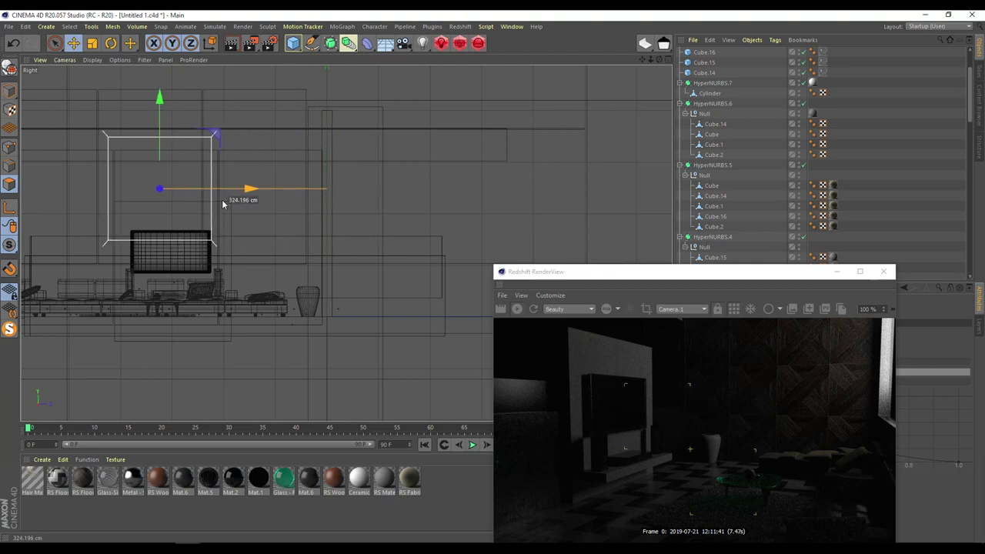
mouse_move(160, 109)
left_mouse_down()
mouse_move(156, 129)
mouse_move(157, 121)
left_mouse_up()
middle_click(397, 180)
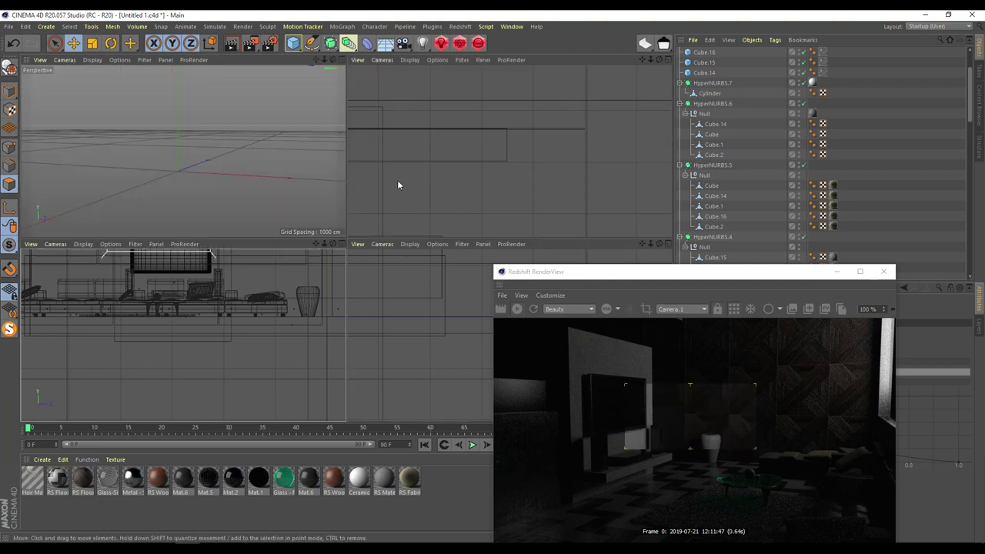
middle_click(283, 160)
left_click_drag(726, 273, 312, 197)
- Look through Camera.1 in the viewport, orbiting toward the area light and back
left_click(700, 250)
scroll(715, 235, "down", 10)
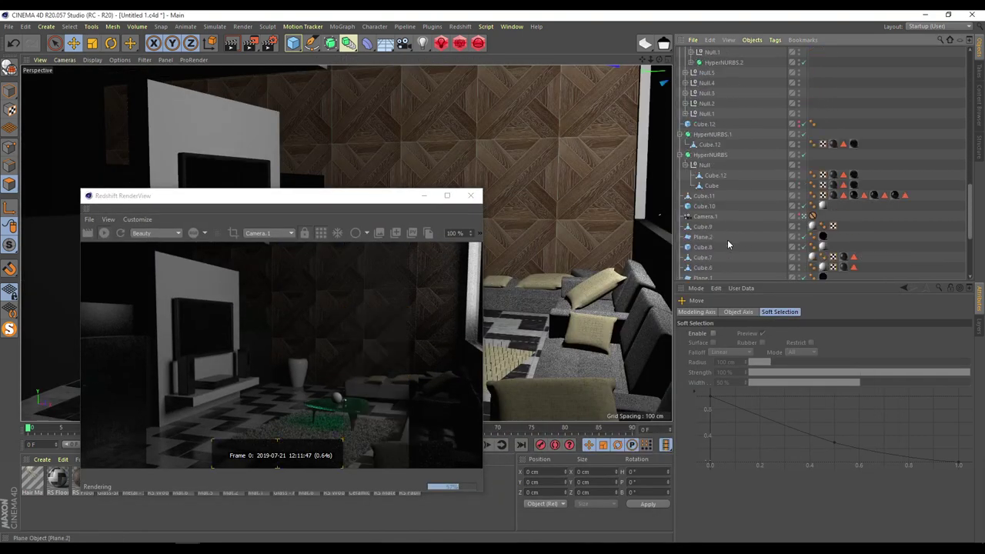
left_click(812, 216)
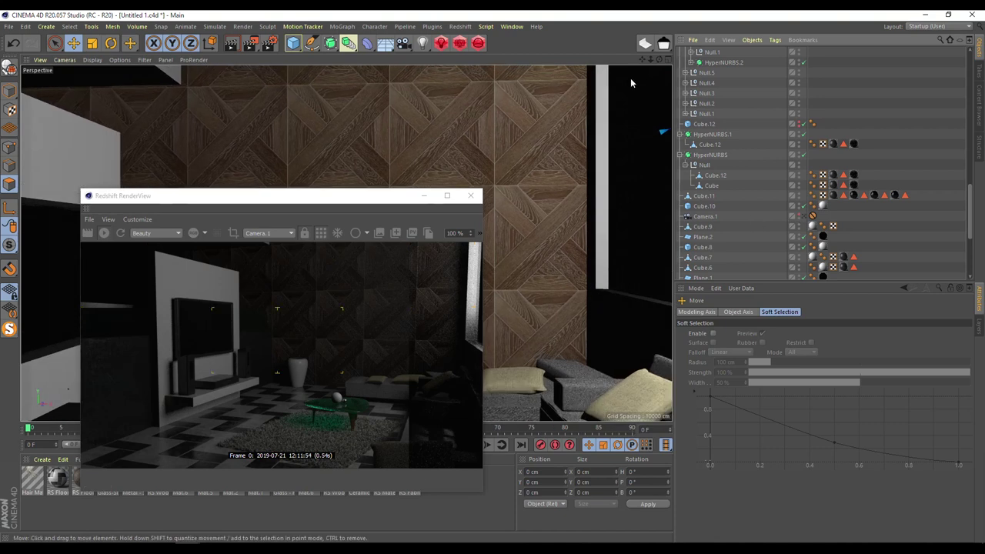
left_click_drag(657, 64, 657, 63)
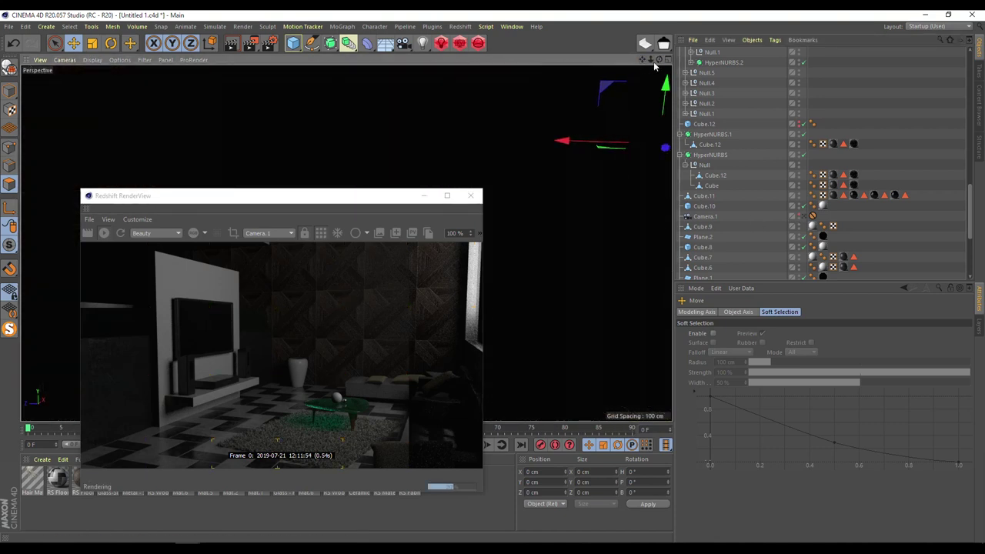
left_click_drag(657, 63, 654, 60)
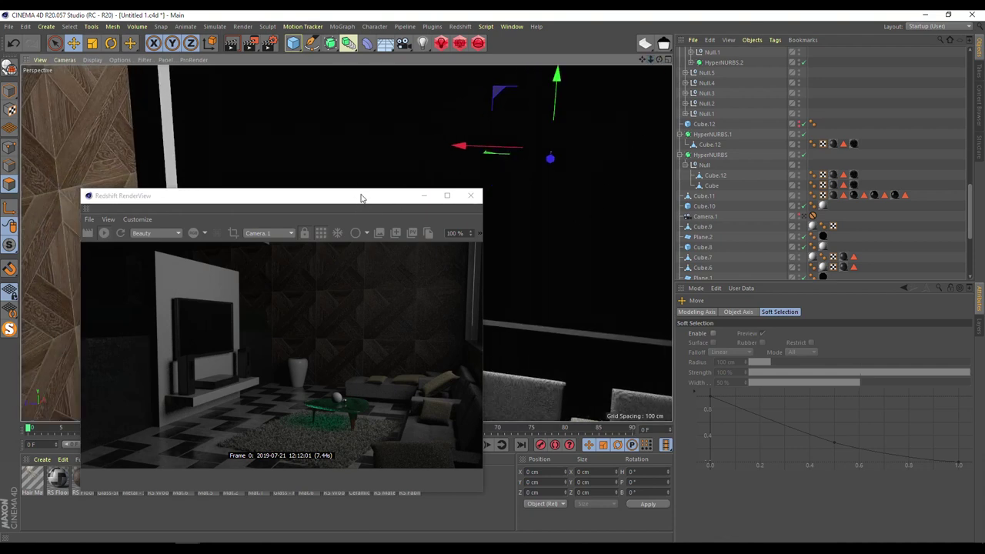
left_click_drag(362, 199, 376, 388)
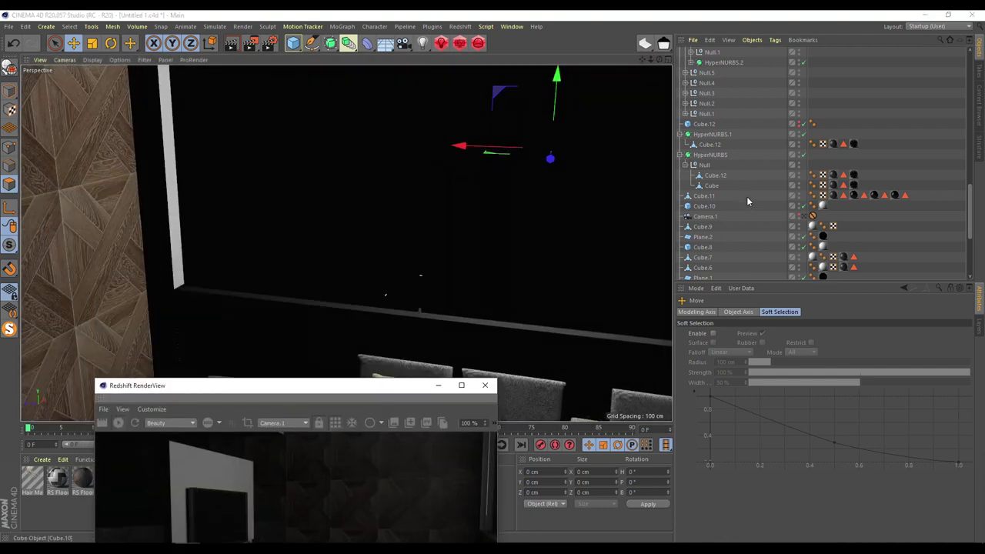
scroll(750, 179, "up", 10)
- Make the RS Area Light visible in renders and shrink it
left_click(710, 51)
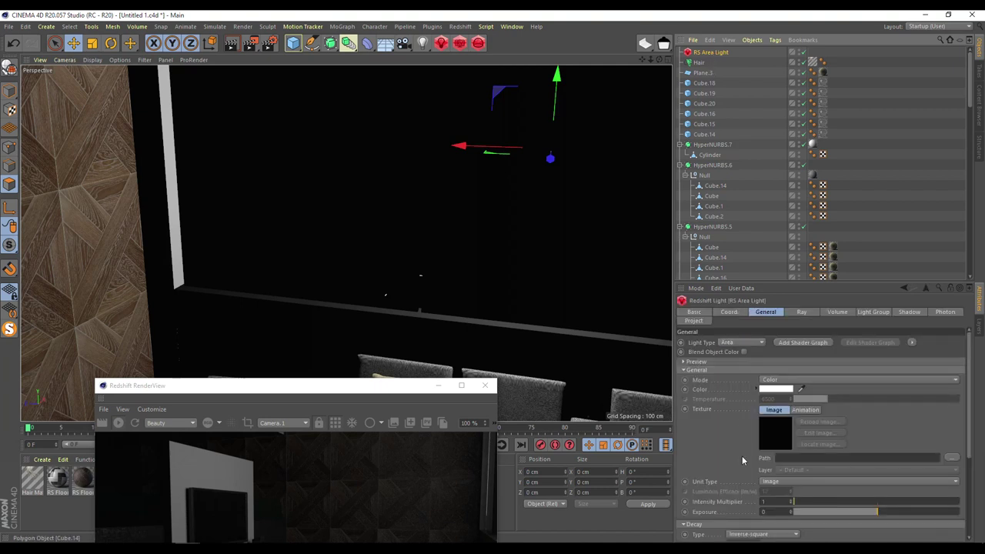
scroll(742, 439, "down", 4)
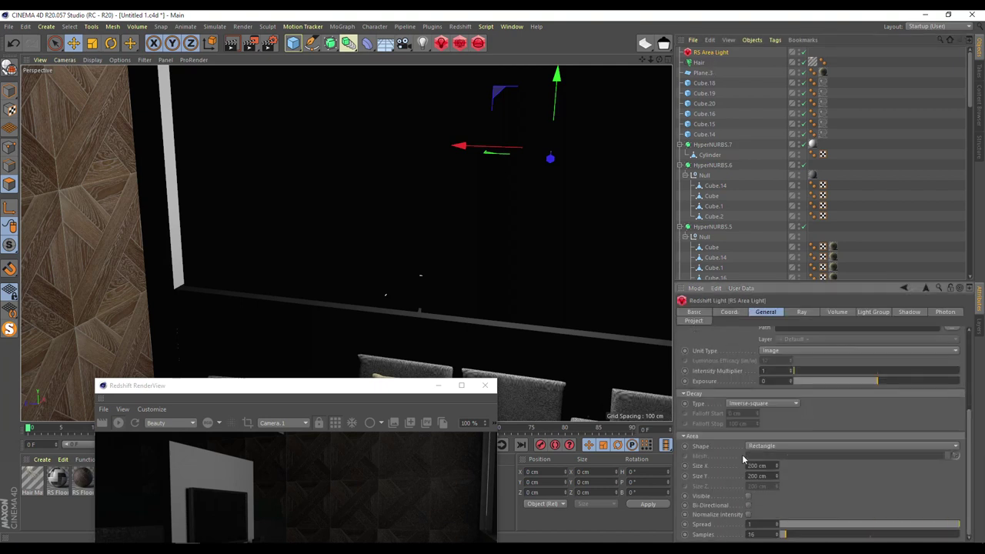
left_click(747, 496)
left_click_drag(548, 165, 545, 180)
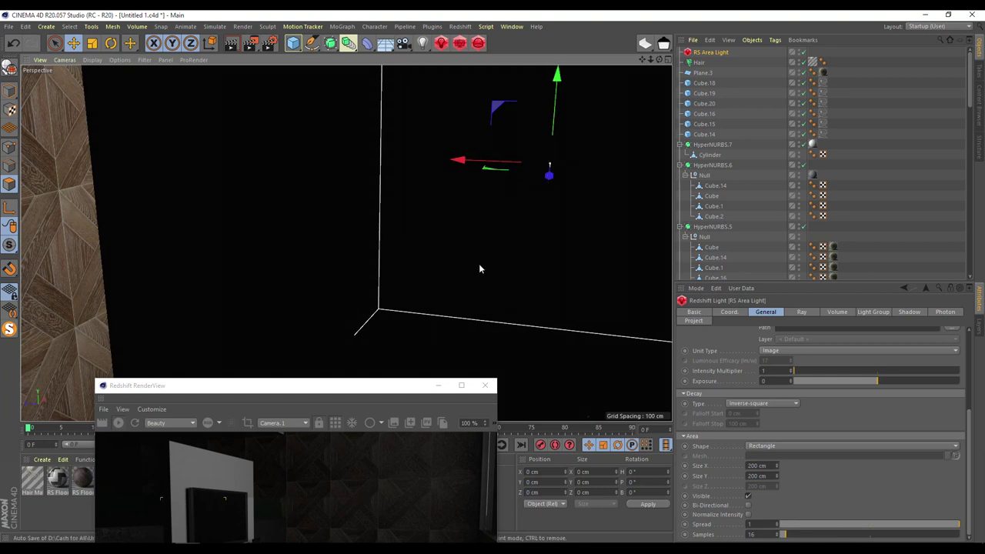
- Switch the RenderView camera to < Auto >, resize the area light further, then delete it
left_click_drag(362, 387, 281, 245)
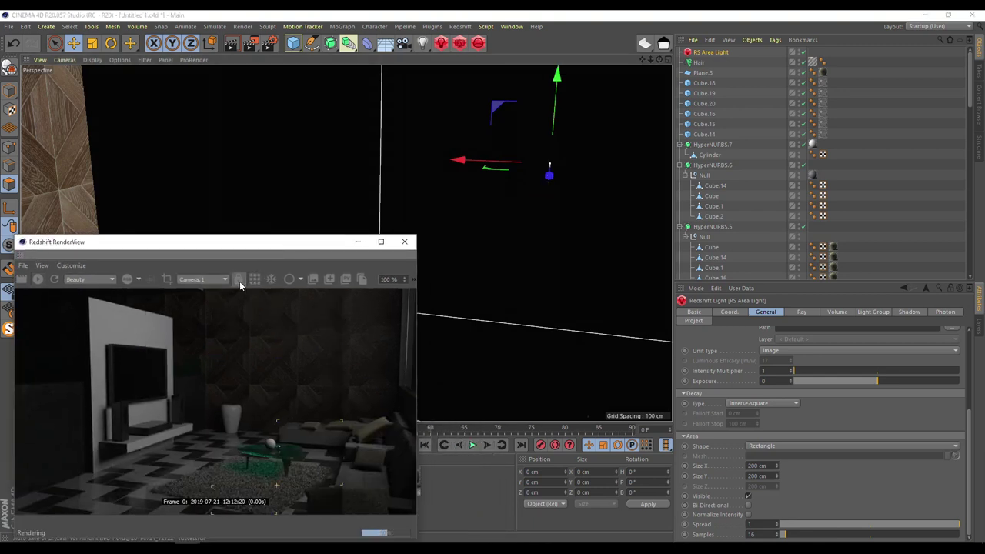
left_click(239, 280)
left_click_drag(550, 177, 551, 164)
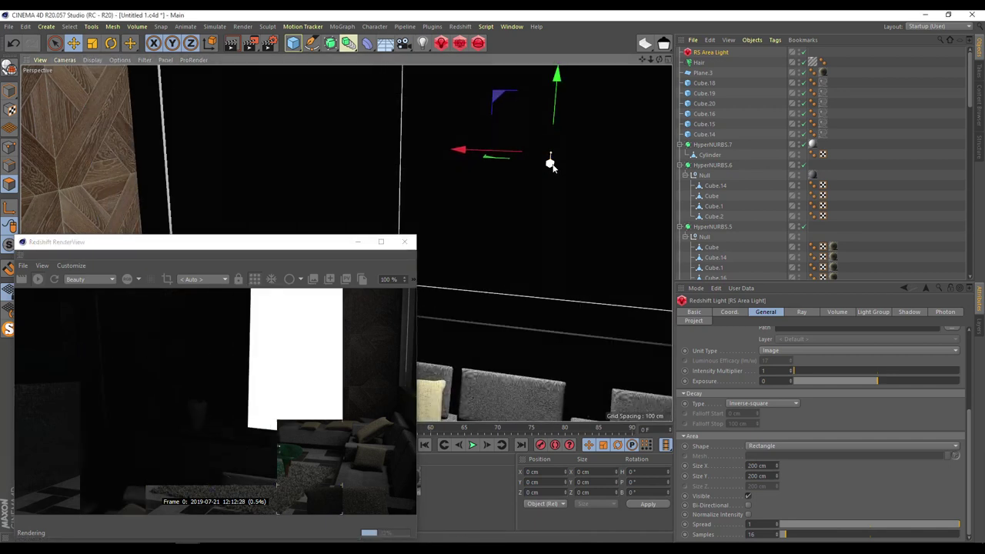
left_click_drag(551, 164, 552, 146)
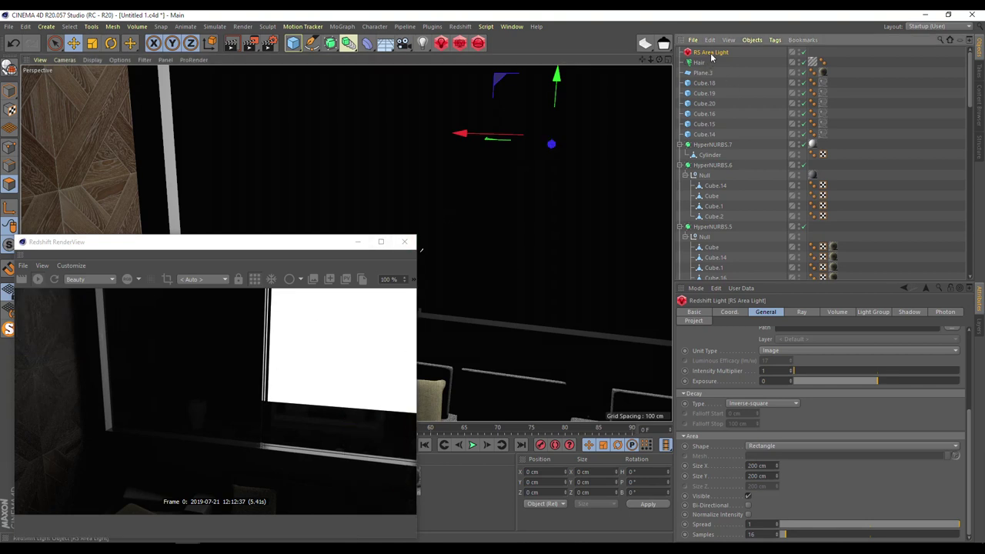
key("Delete")
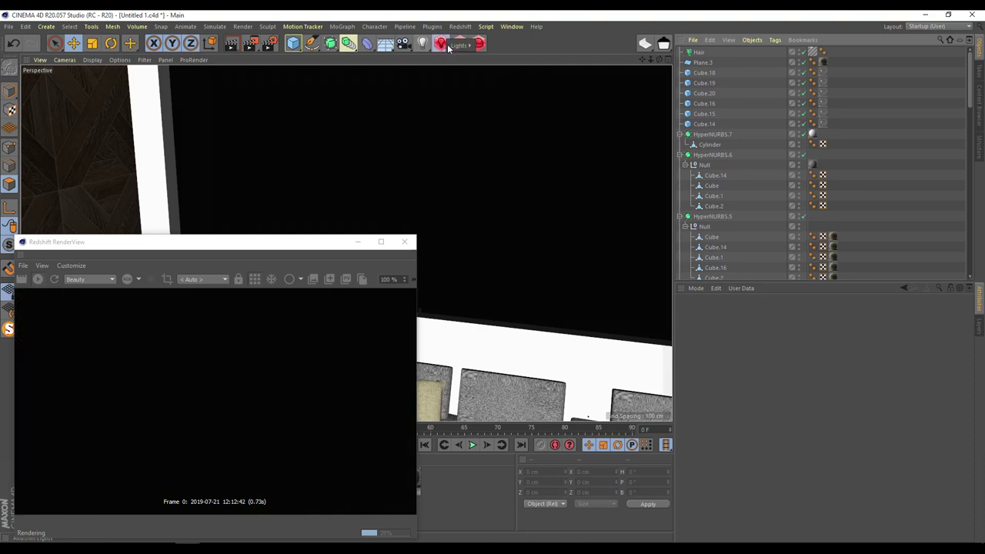
- Add an RS Infinite Light and orbit and zoom out to see the whole room
left_click(442, 45)
left_click(502, 46)
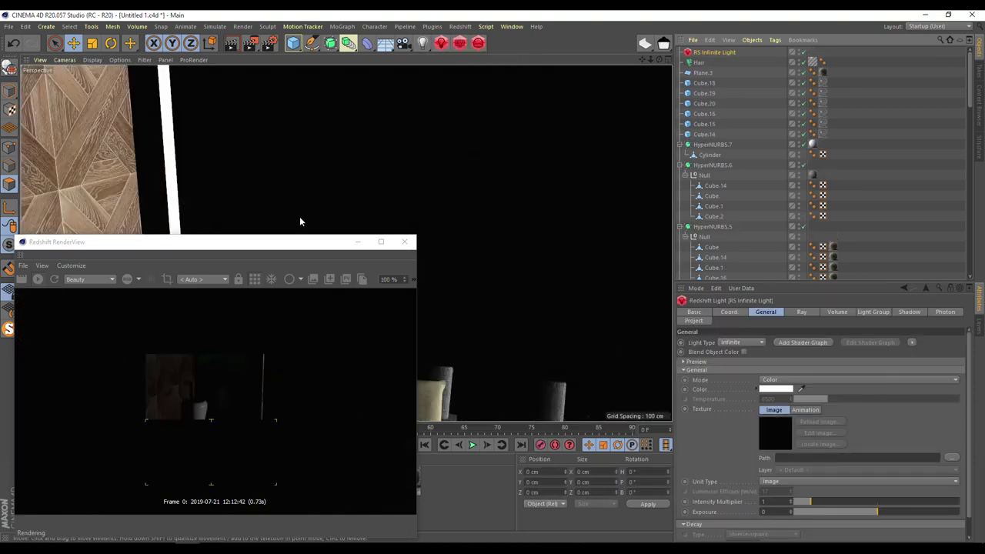
left_click_drag(281, 242, 831, 330)
left_click_drag(426, 237, 567, 132, "alt")
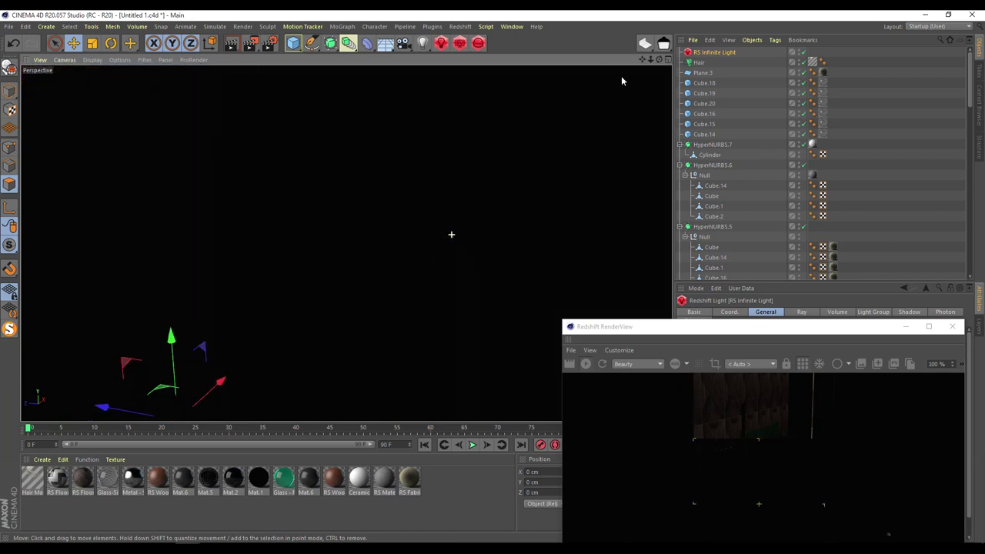
left_click_drag(659, 59, 715, 14)
left_click_drag(501, 244, 433, 238, "alt")
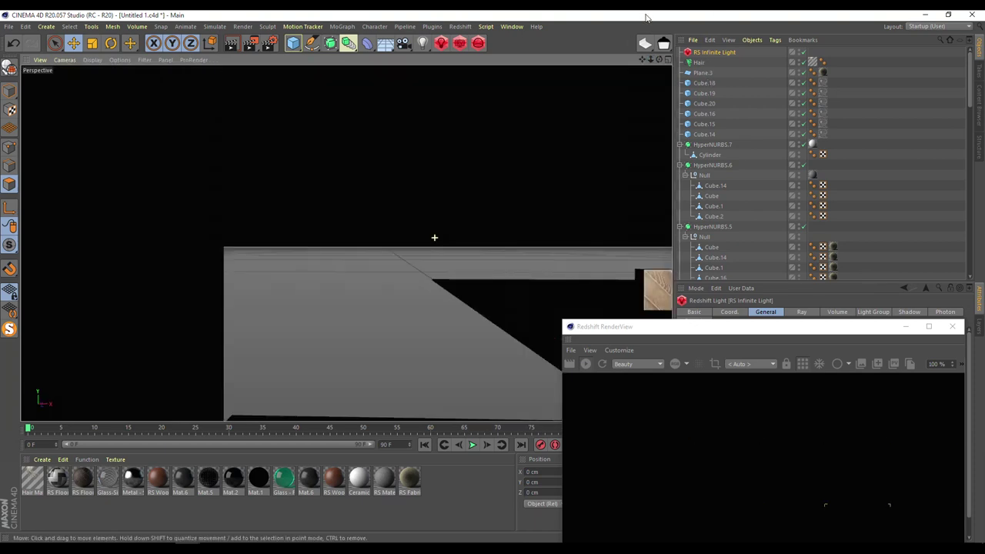
left_click_drag(346, 242, 566, 191, "alt")
left_click_drag(650, 59, 255, 313)
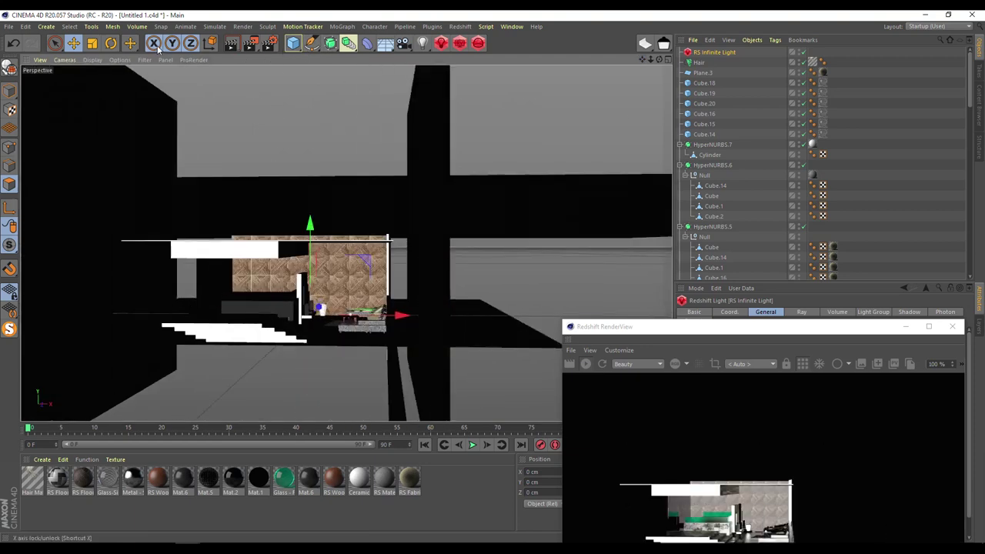
- Rotate the infinite light by -100° and then a further 60°, and select Plane.2
left_click(111, 43)
left_click_drag(303, 289, 317, 185)
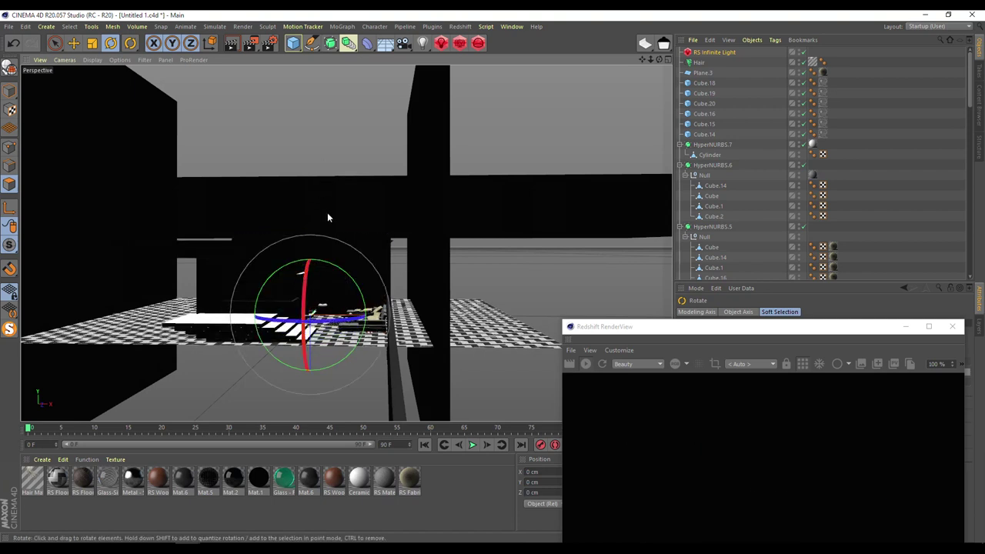
left_click_drag(348, 271, 382, 322)
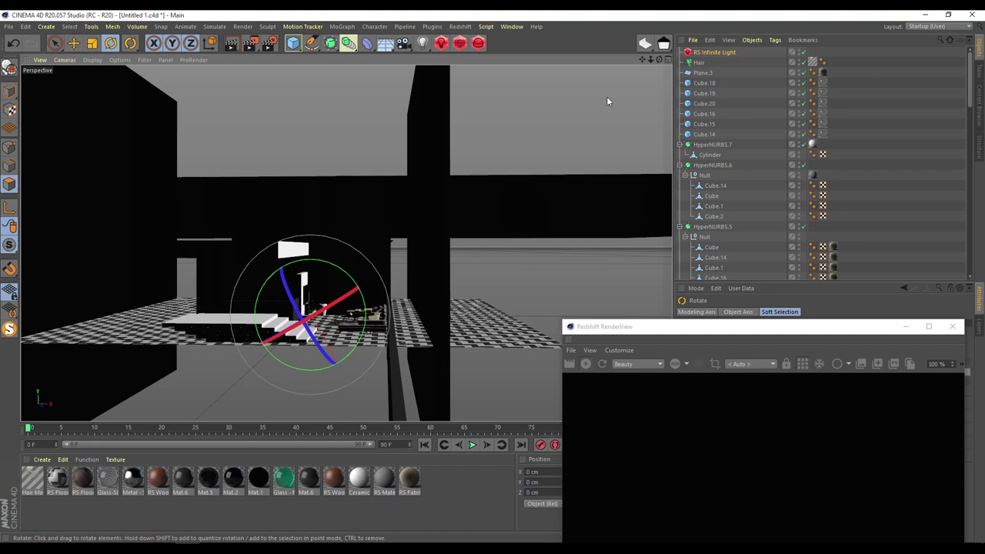
left_click(509, 111)
left_click(433, 128)
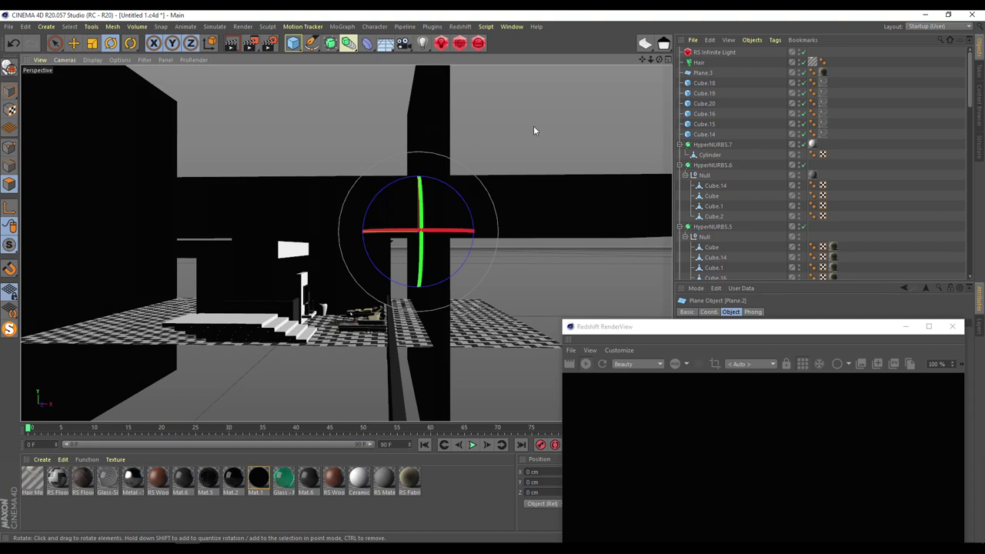
- Close the RenderView and delete Plane.2
left_click(953, 327)
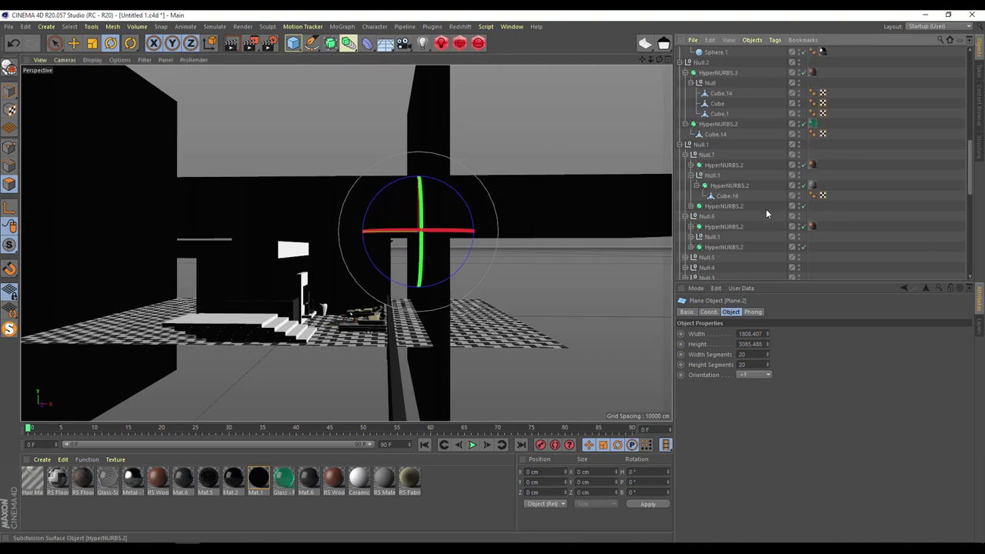
scroll(765, 209, "down", 10)
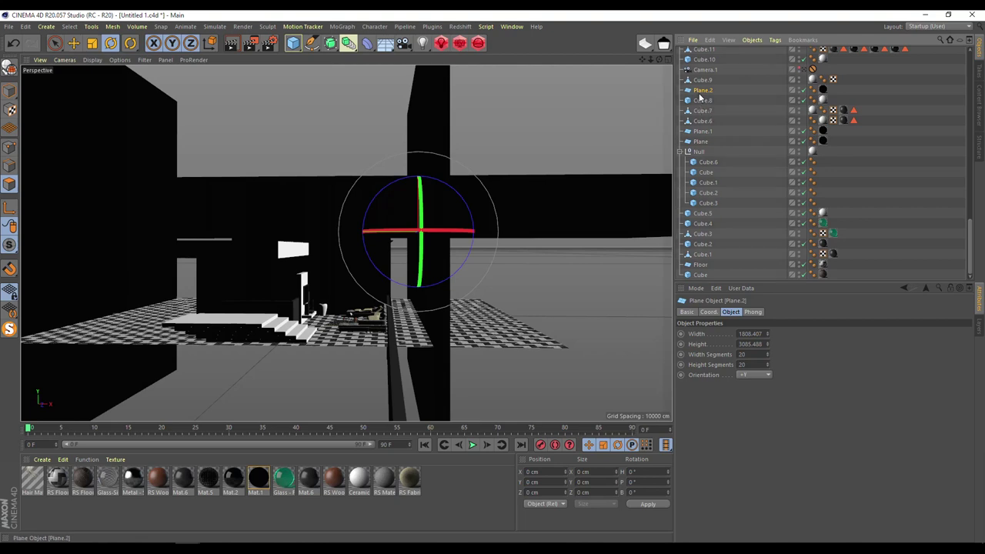
key("Delete")
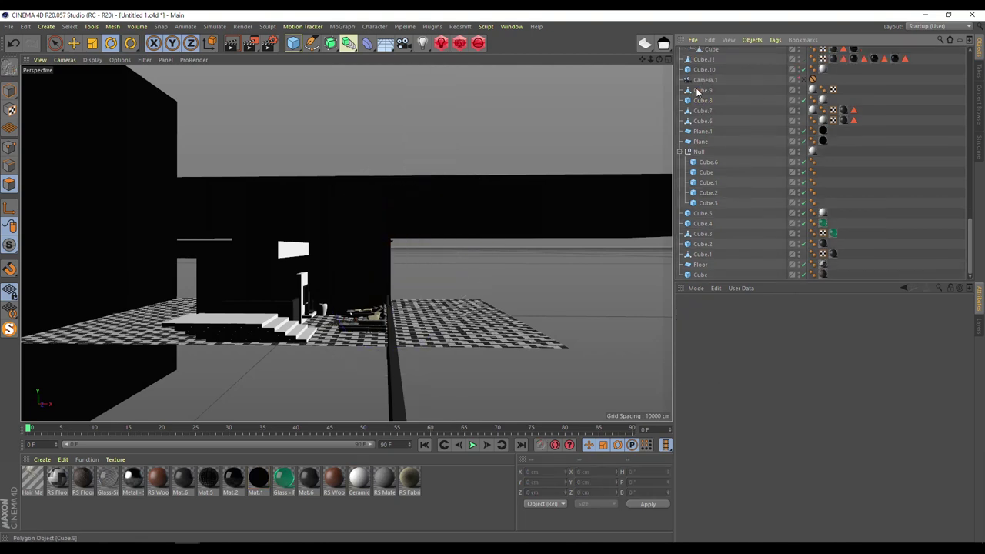
- Move the black Plane about 2132 cm along X and view the room through Camera.1
left_click_drag(423, 186, 520, 205, "alt")
left_click(519, 204)
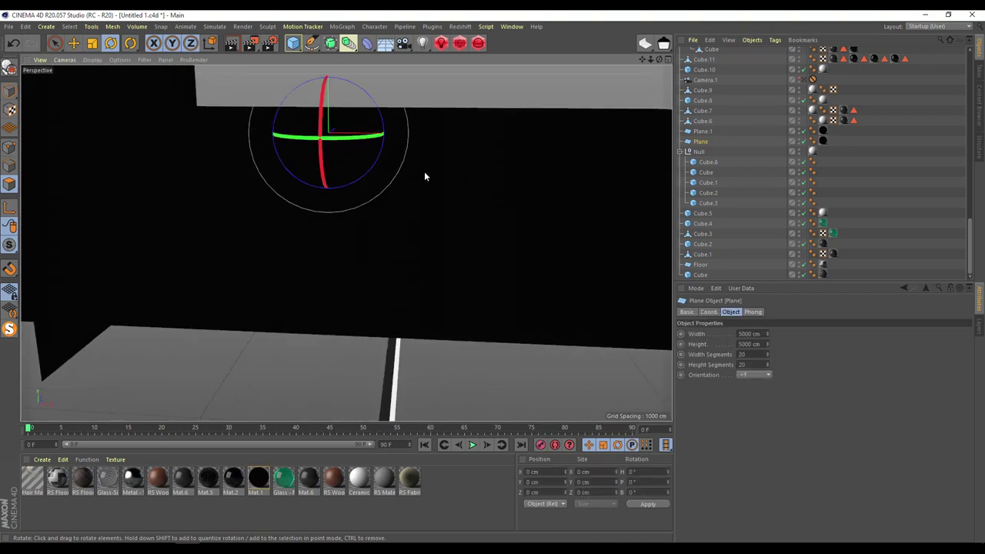
left_click(74, 43)
left_click_drag(423, 134, 31, 112)
scroll(241, 308, "up", 5)
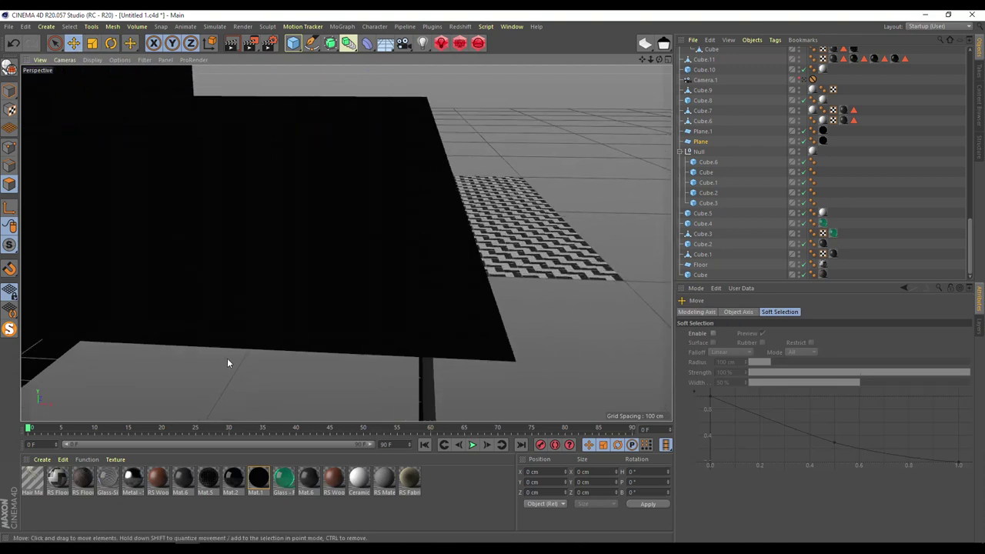
scroll(227, 363, "down", 10)
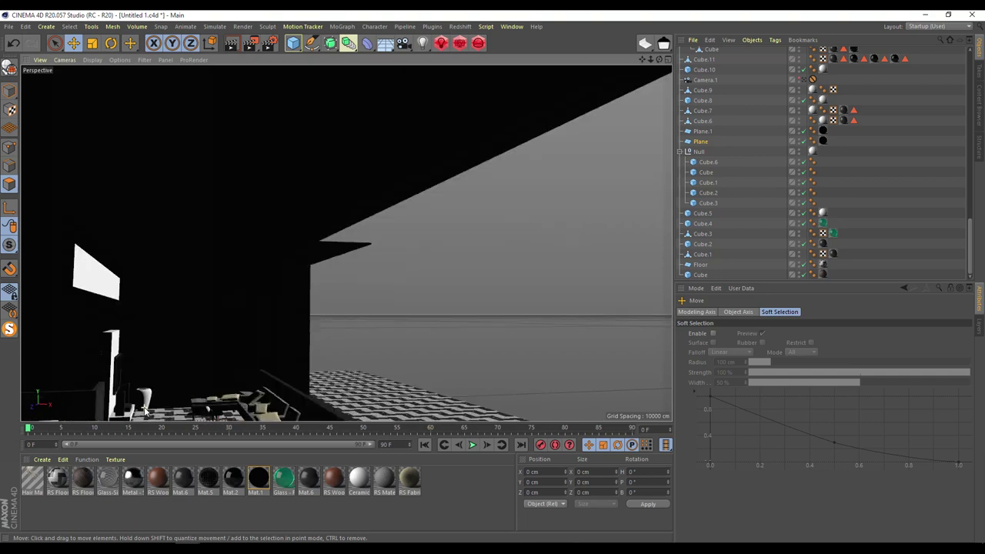
left_click(806, 80)
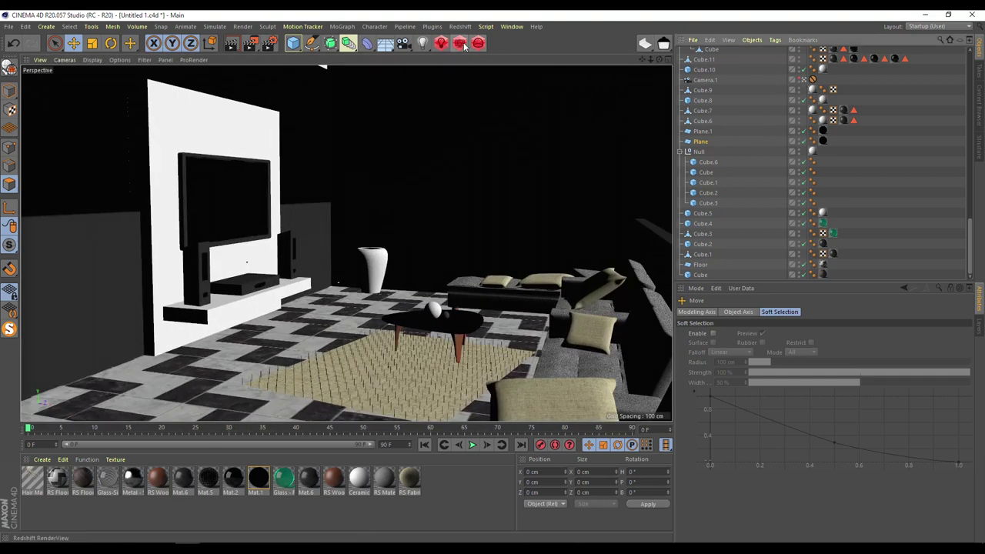
- Open the Redshift RenderView and move its window aside
left_click(460, 44)
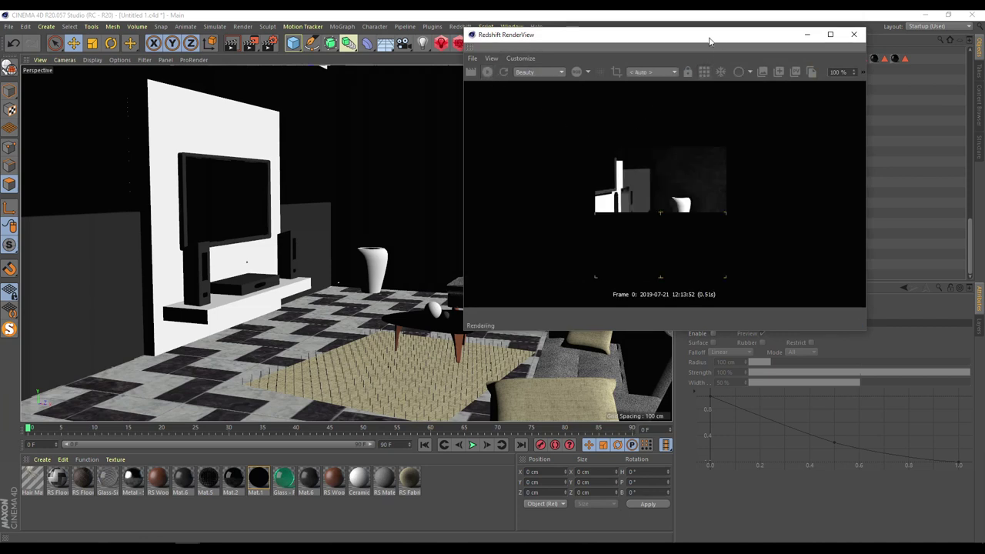
left_click_drag(715, 38, 300, 61)
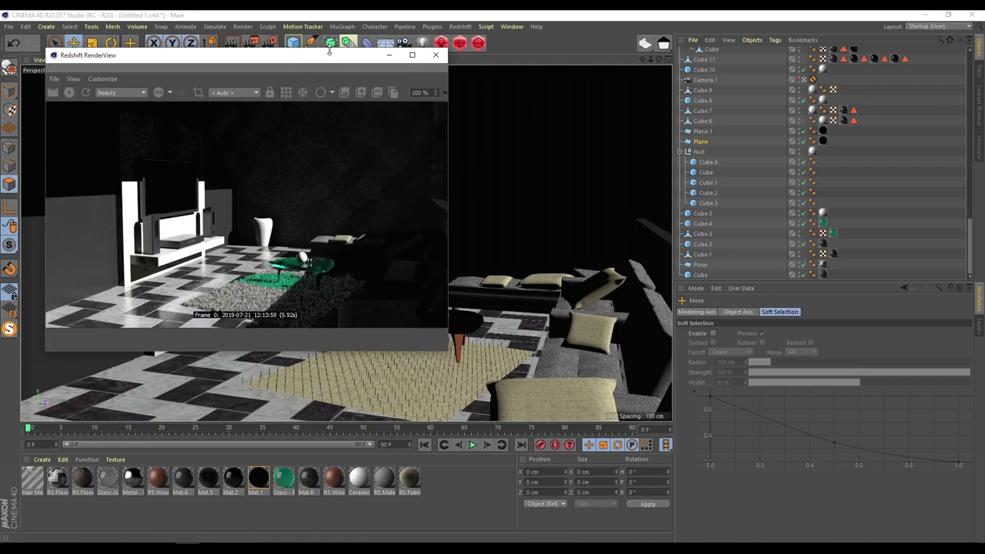
left_click_drag(325, 61, 711, 282)
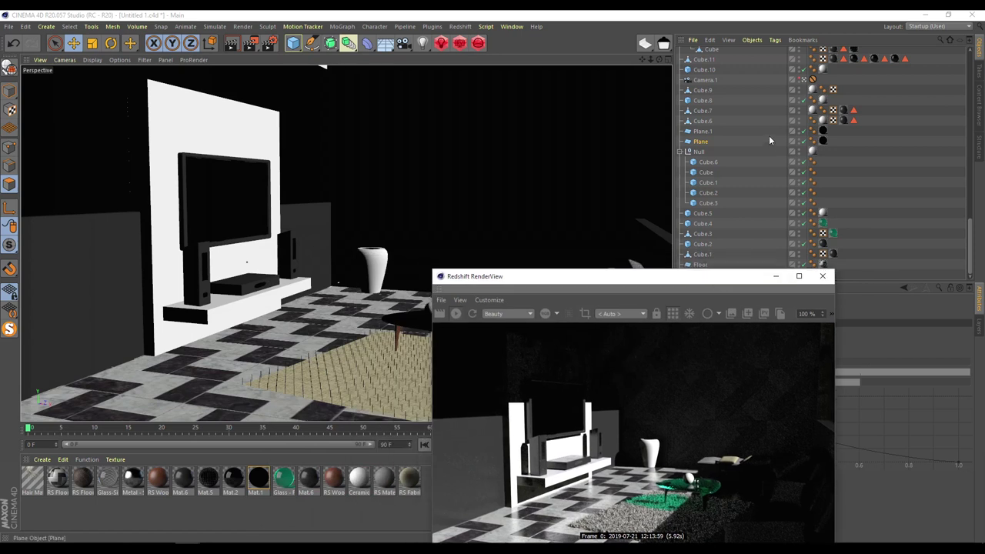
scroll(770, 136, "up", 5)
- Rotate the RS Infinite Light until it lights the wood-panelled back wall
left_click(721, 54)
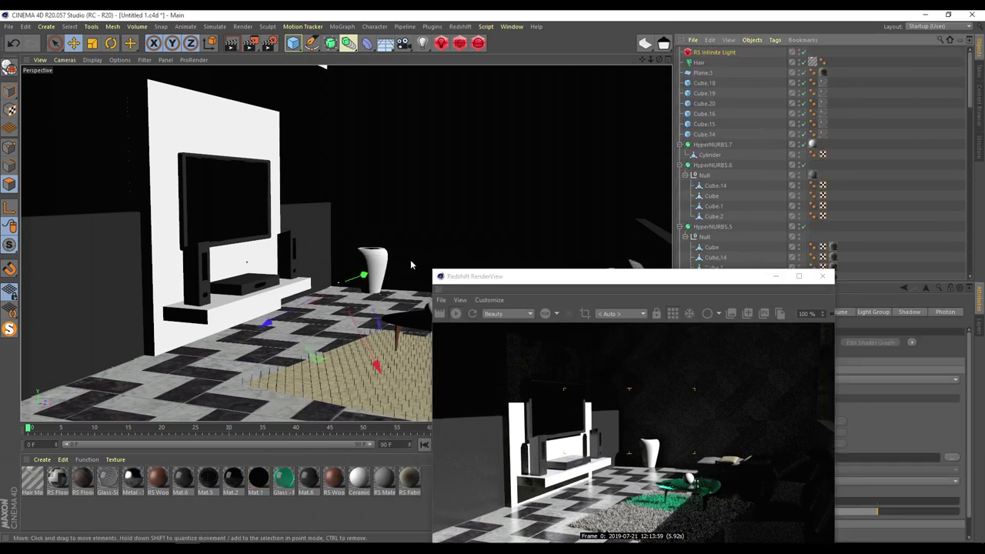
left_click(111, 43)
left_click_drag(363, 240, 370, 247)
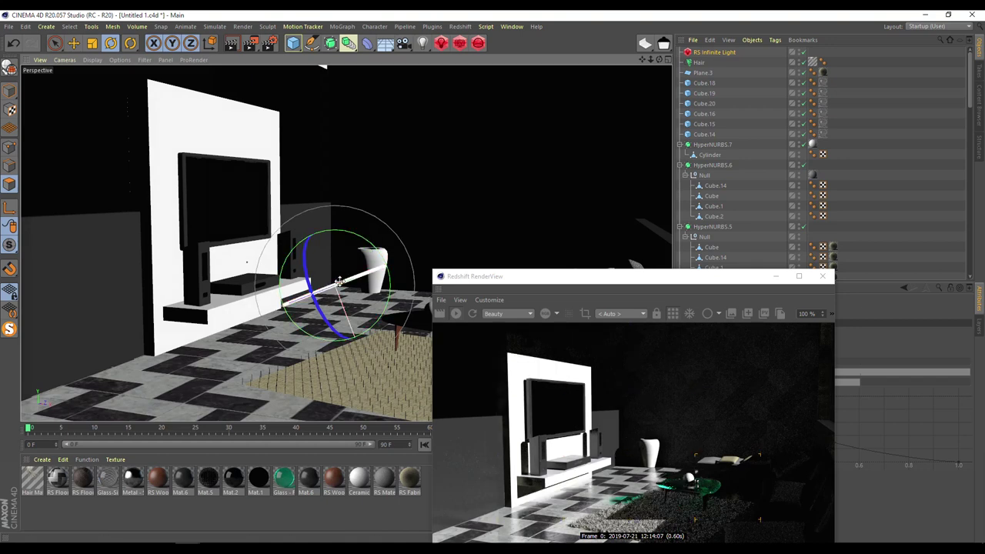
left_click_drag(339, 281, 319, 289)
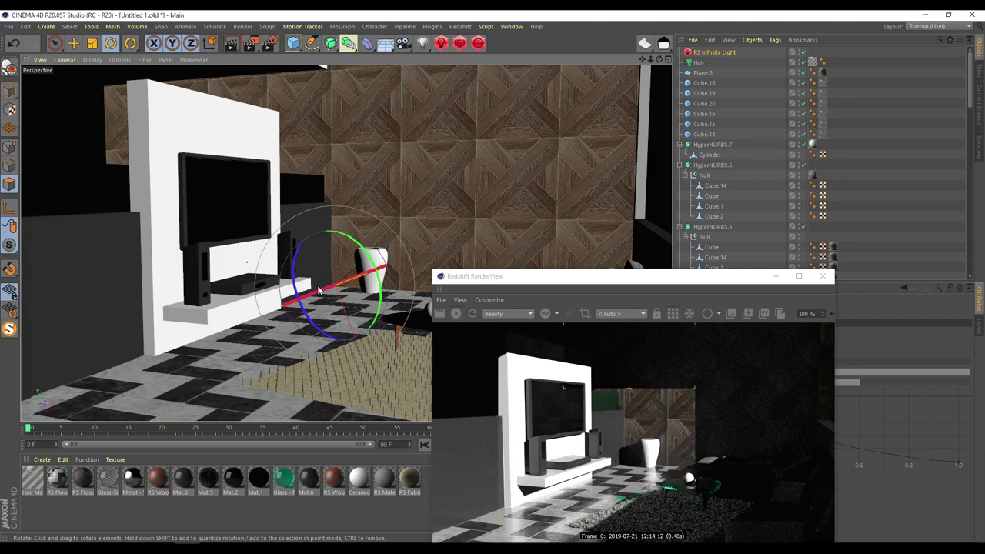
left_click_drag(370, 261, 367, 252)
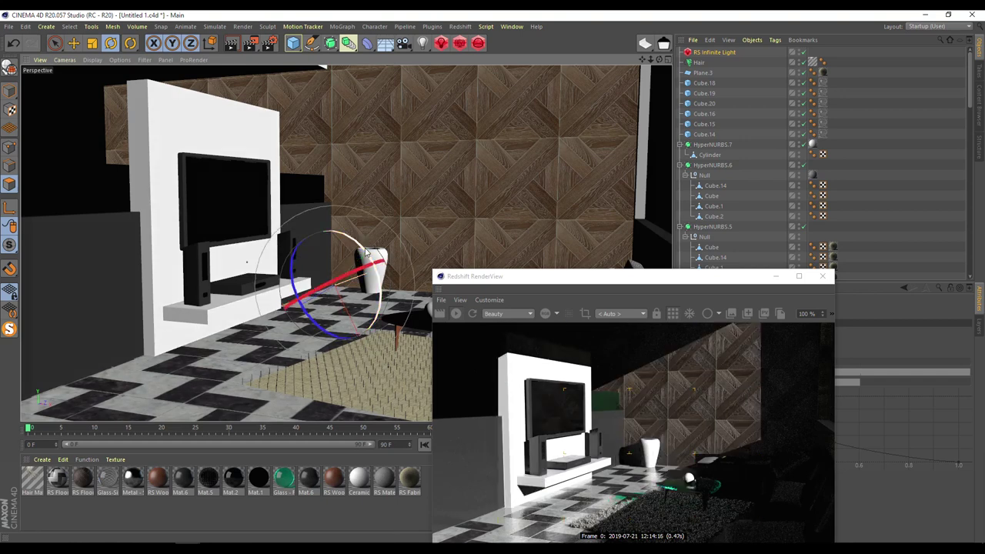
left_click_drag(628, 280, 234, 71)
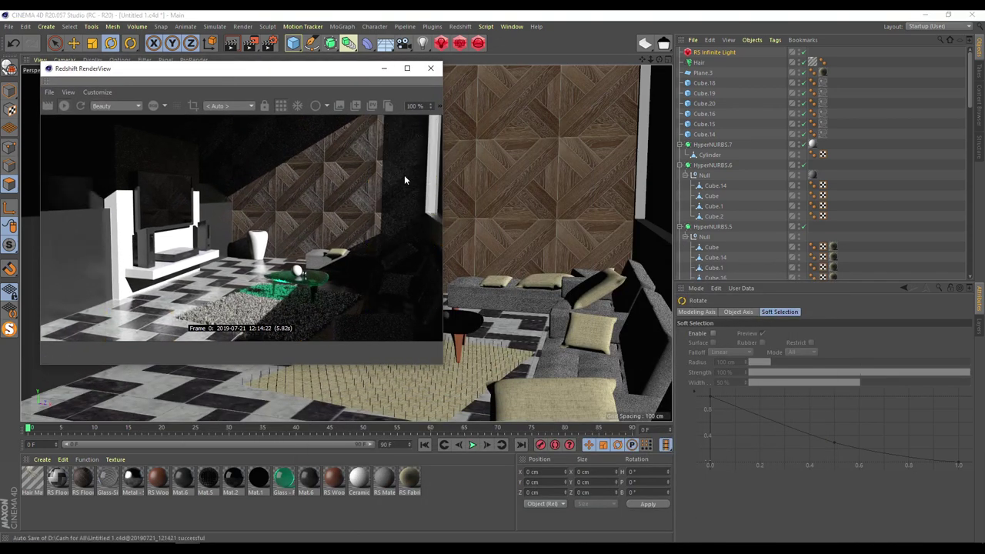
- Set the RS Infinite Light's colour mode to Temperature (3500) and review its Volume settings
left_click(713, 53)
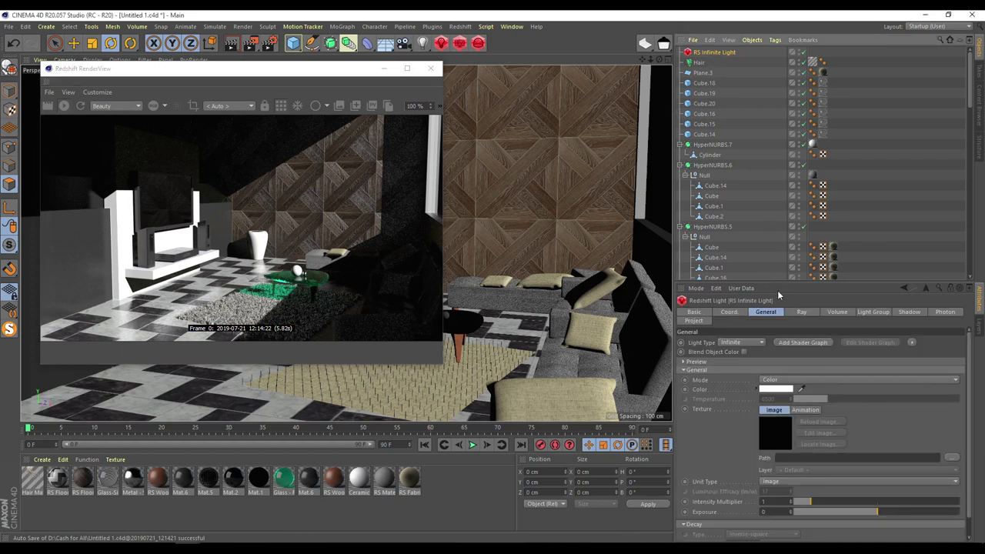
left_click(785, 380)
left_click(784, 402)
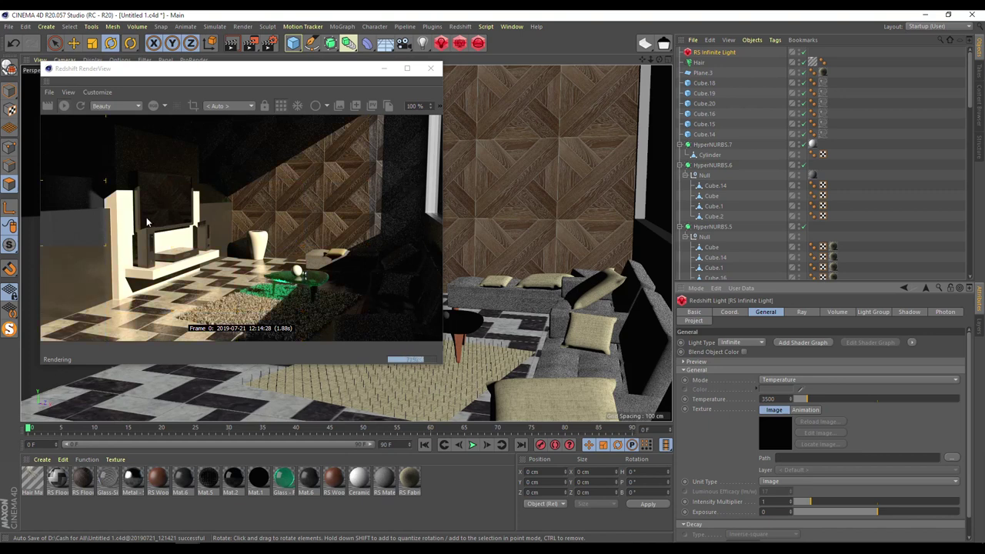
left_click(841, 311)
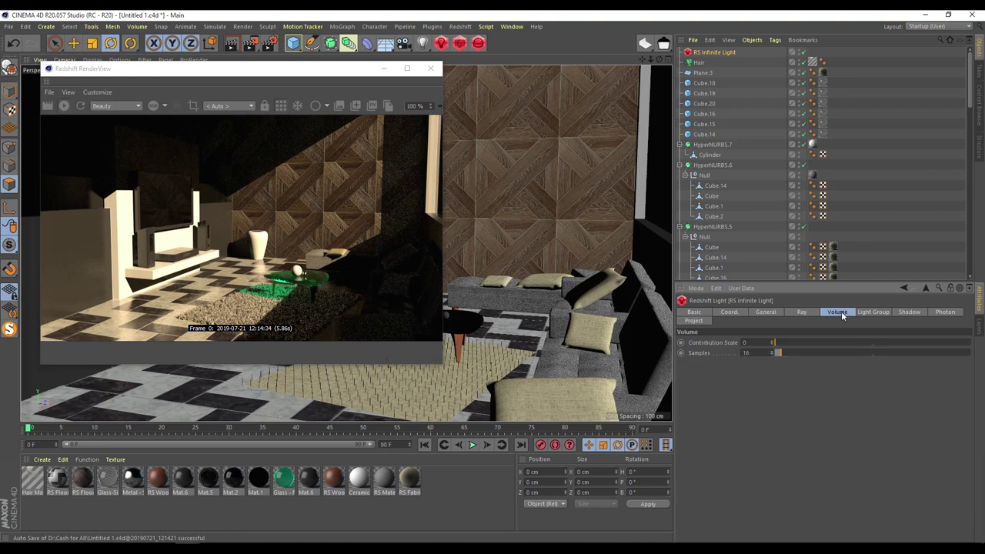
left_click(461, 26)
mouse_move(471, 42)
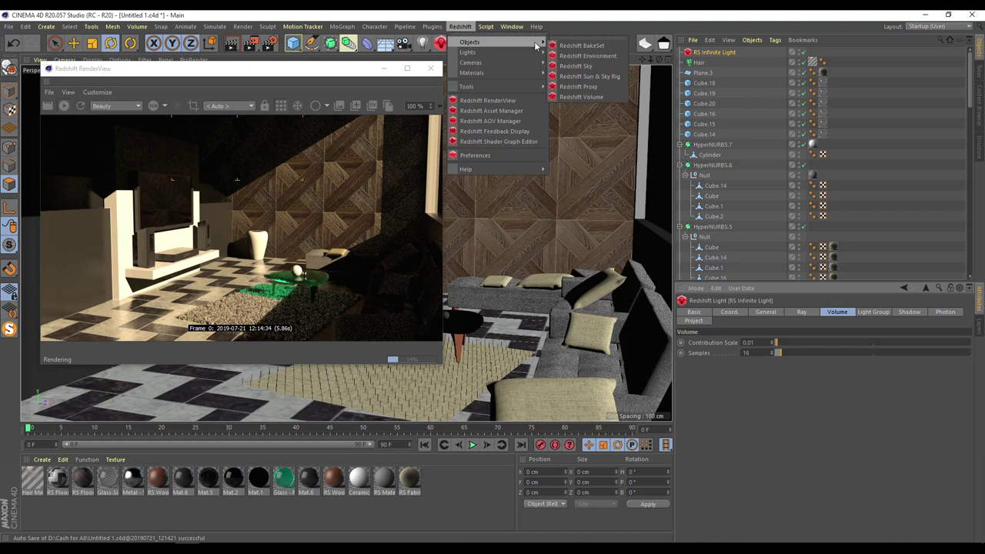
- Add a Redshift Environment with volume Scattering set to 0.01
left_click(588, 57)
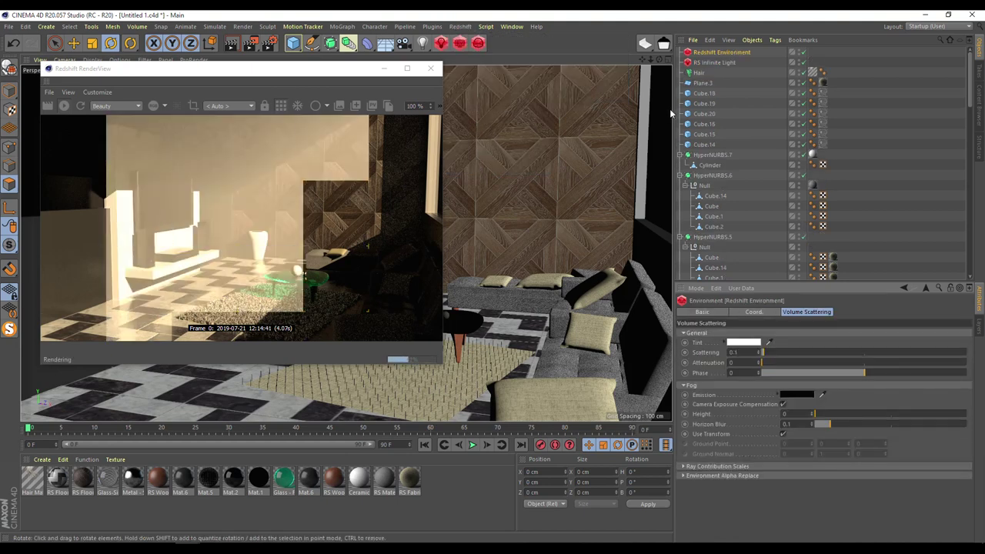
double_click(733, 352)
type("0")
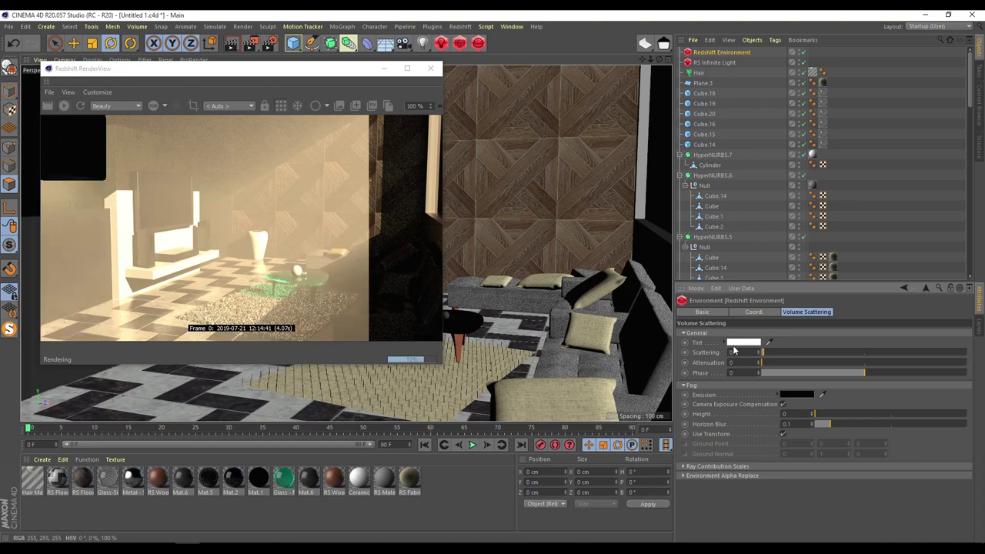
type(".01")
key("Return")
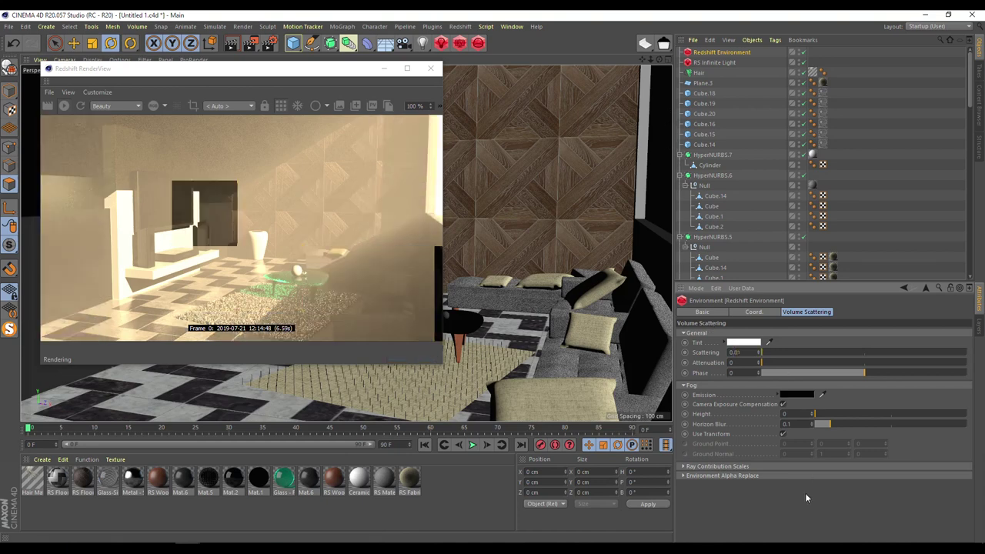
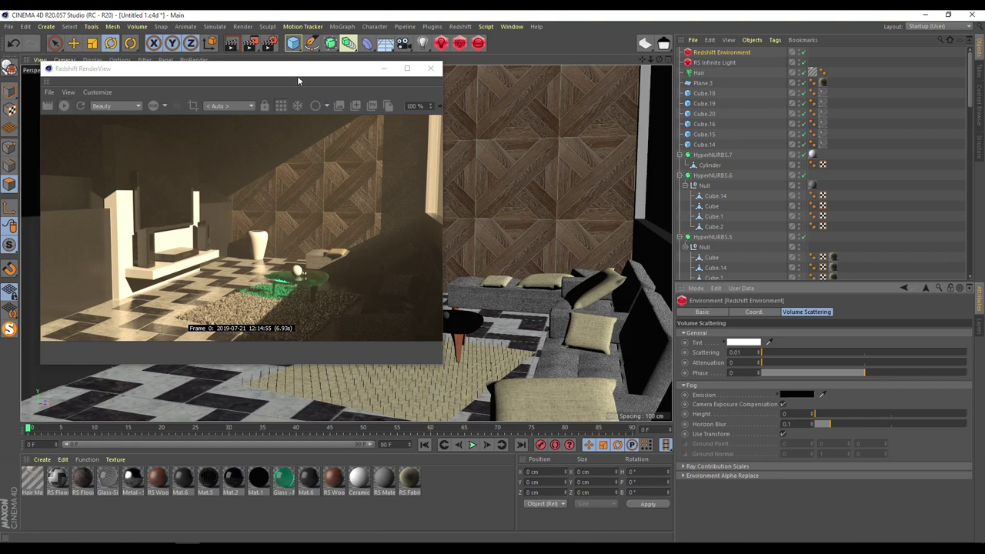
- Add a Redshift Spot Light to the living-room scene
left_click_drag(239, 75, 274, 120)
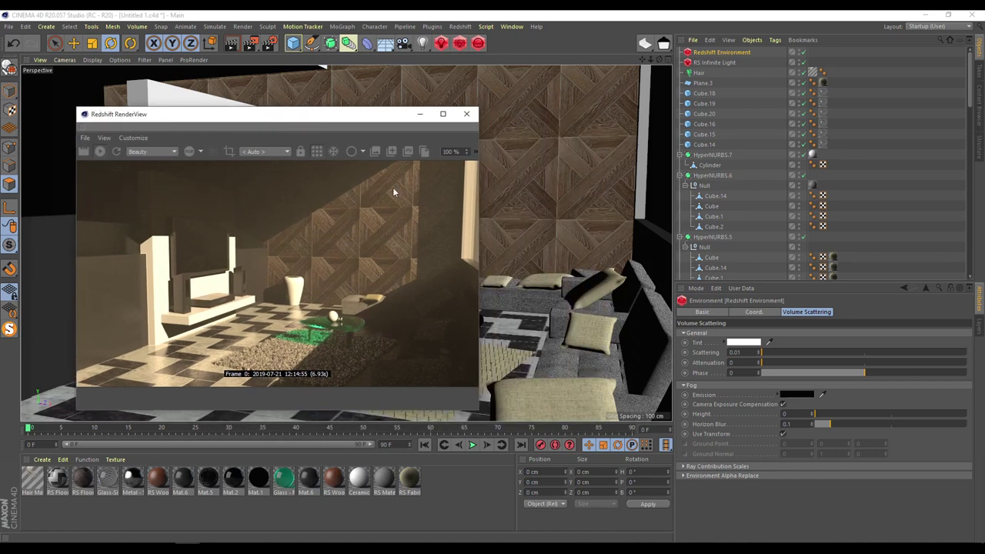
left_click_drag(352, 115, 768, 255)
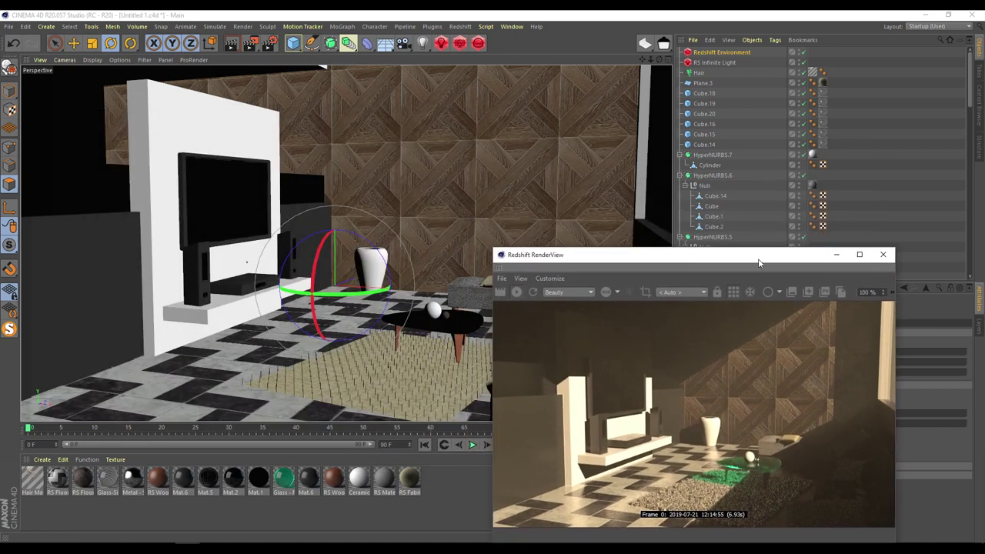
left_click(441, 48)
mouse_move(465, 50)
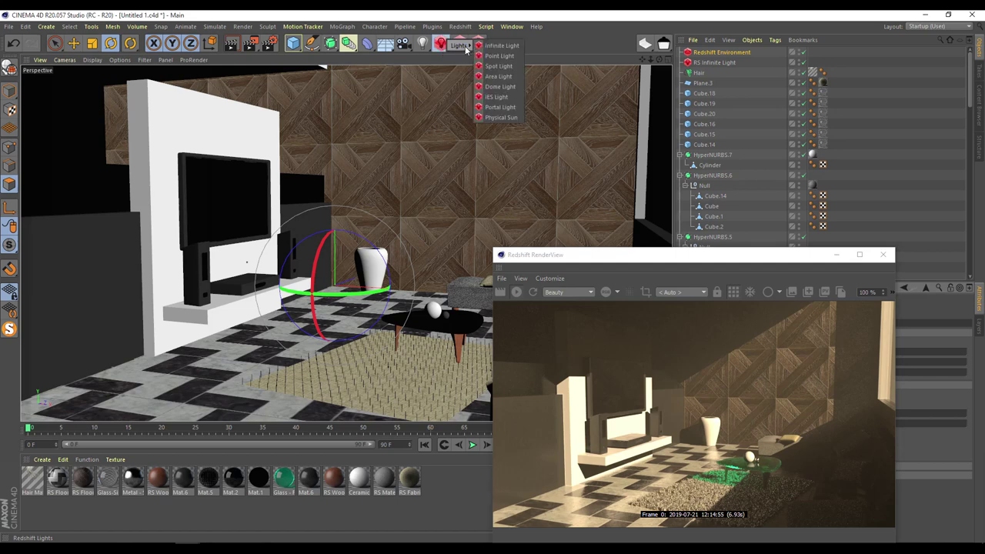
left_click(504, 65)
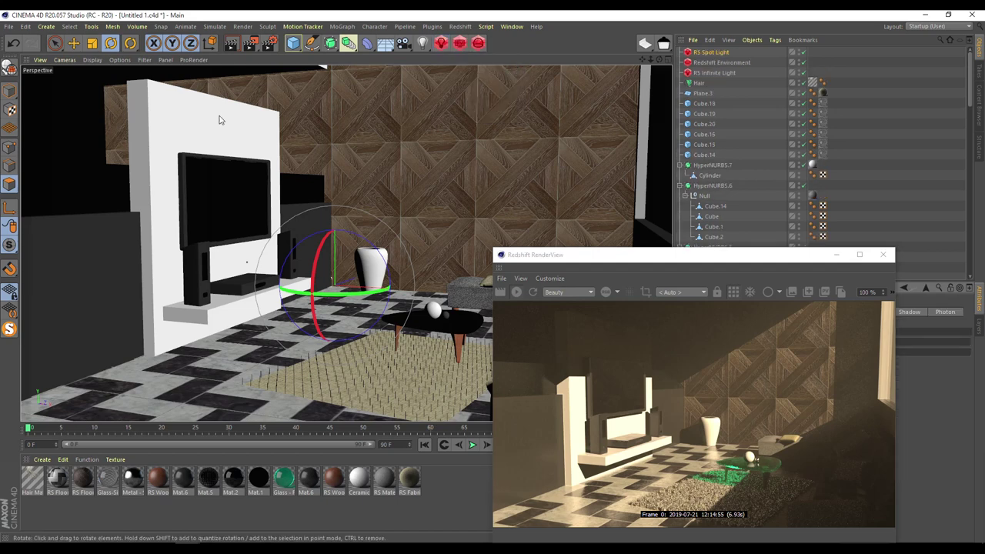
- Rotate the spot light to point downward and raise it up near the ceiling
left_click_drag(333, 235, 364, 187)
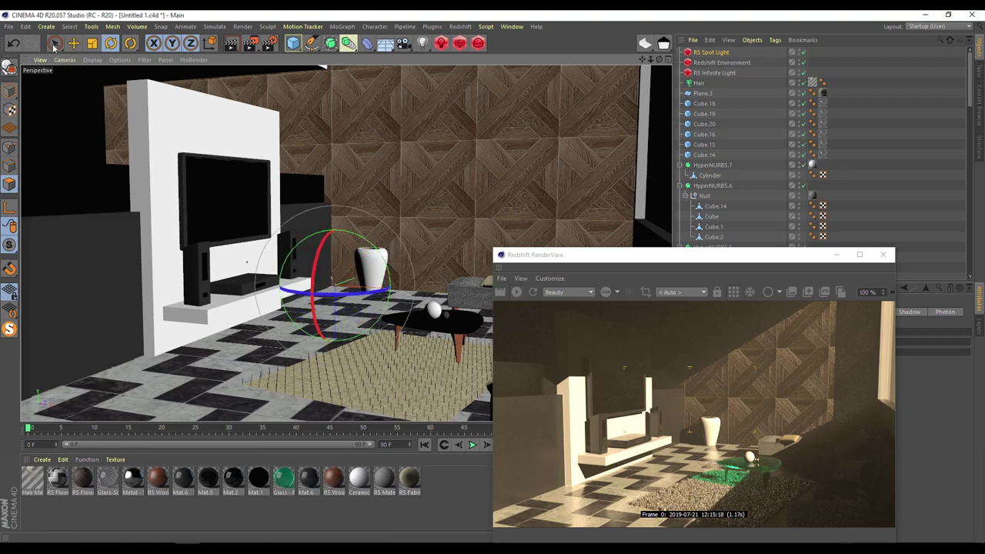
left_click(73, 43)
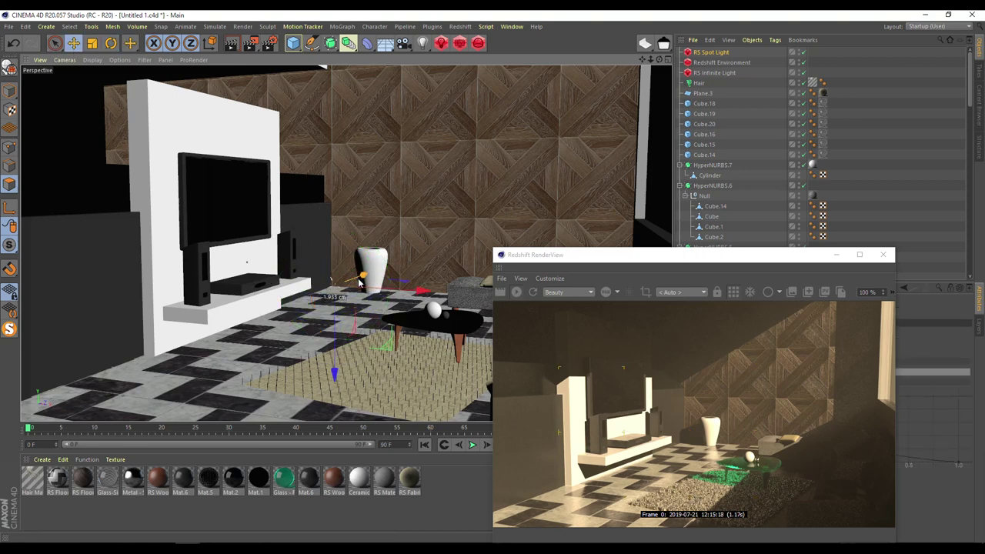
left_click_drag(329, 298, 338, 166)
left_click_drag(398, 87, 358, 141)
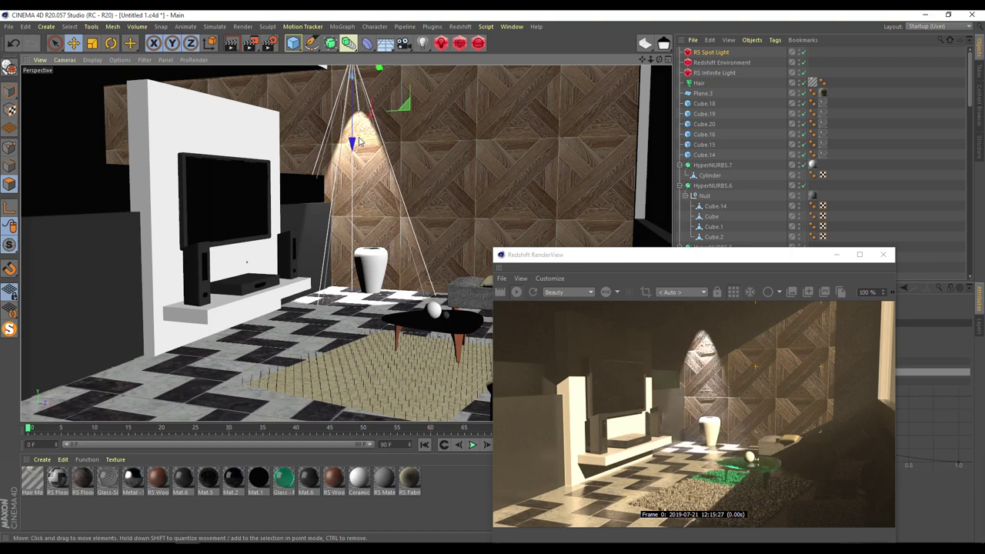
left_click_drag(358, 140, 353, 99)
left_click_drag(659, 254, 319, 137)
left_click(711, 52)
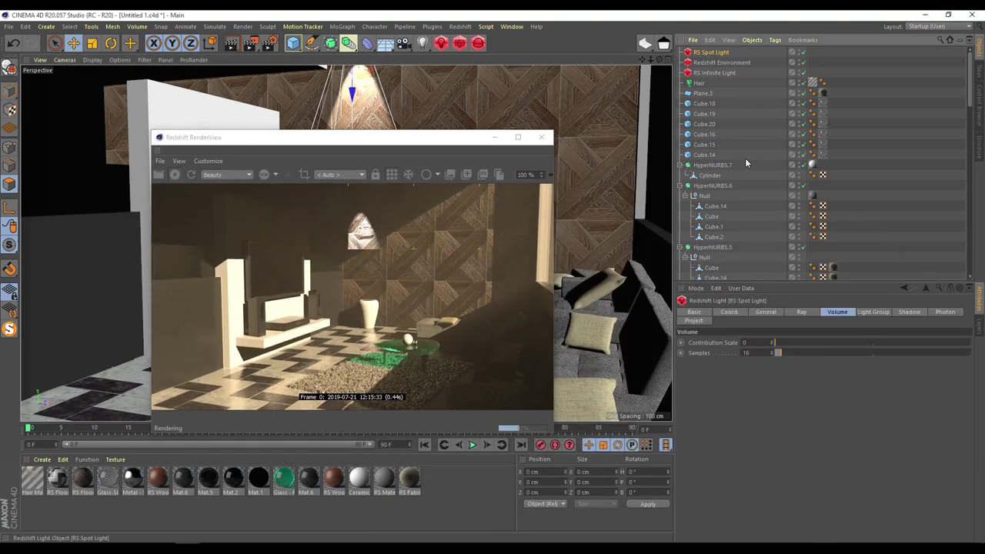
- Review the RS Spot Light's General tab and Spot settings
left_click(758, 312)
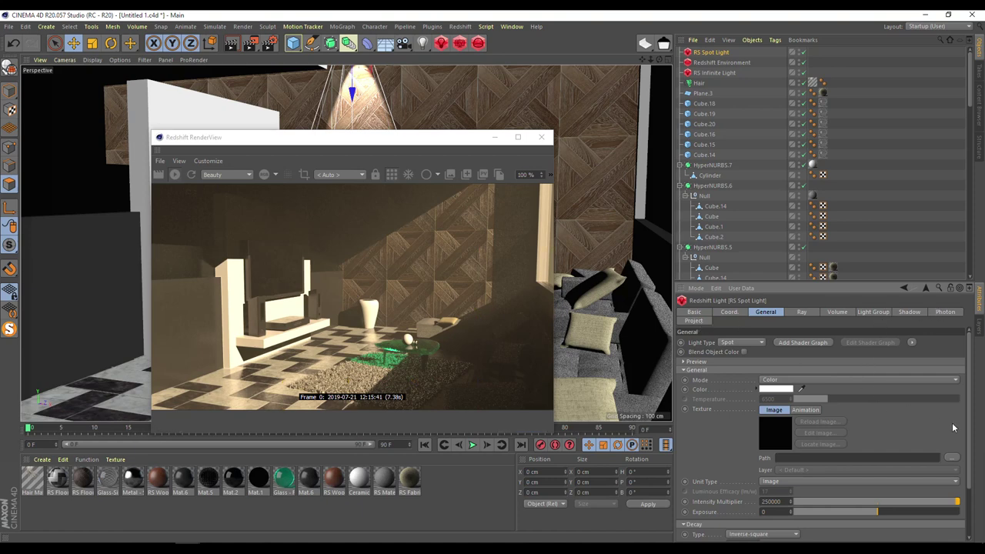
scroll(971, 409, "down", 3)
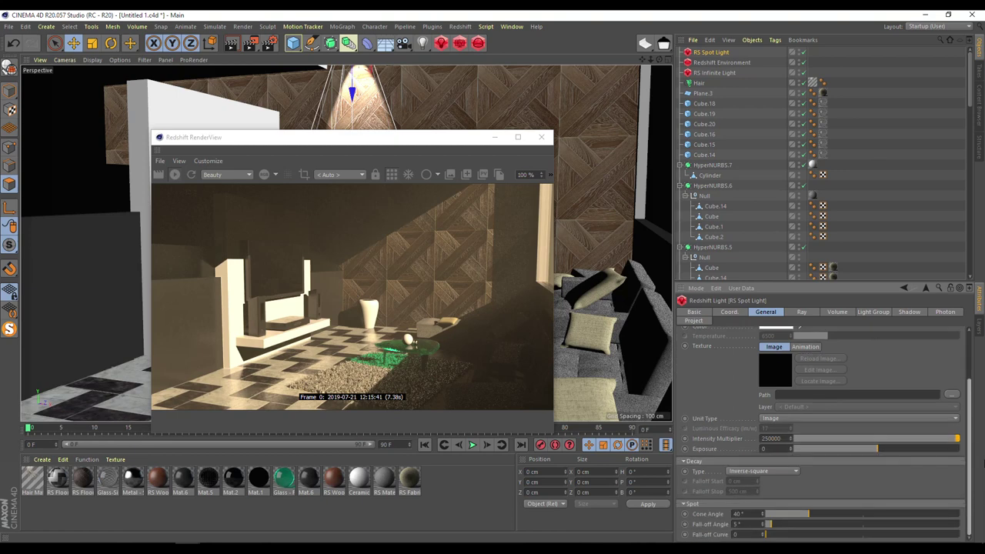
scroll(823, 400, "up", 3)
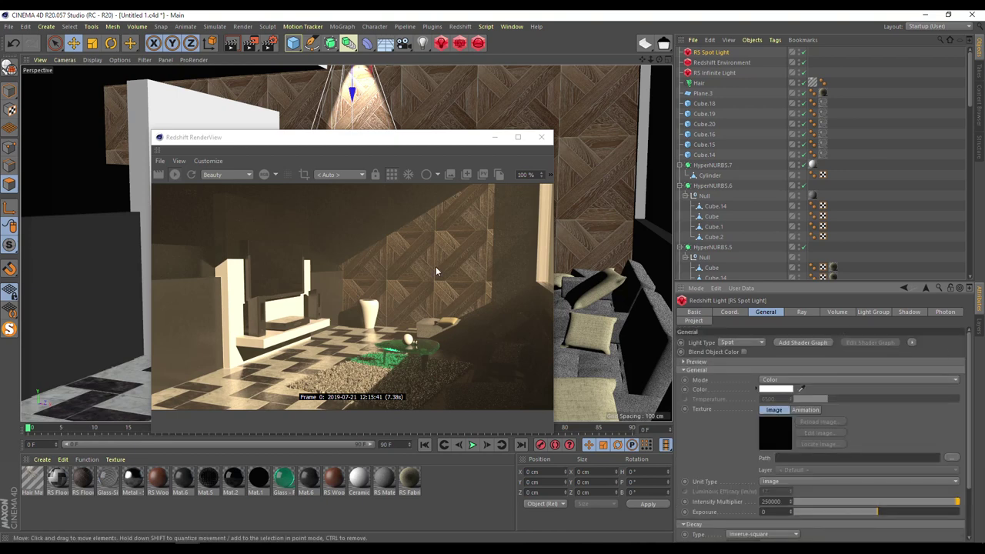
left_click_drag(398, 141, 454, 301)
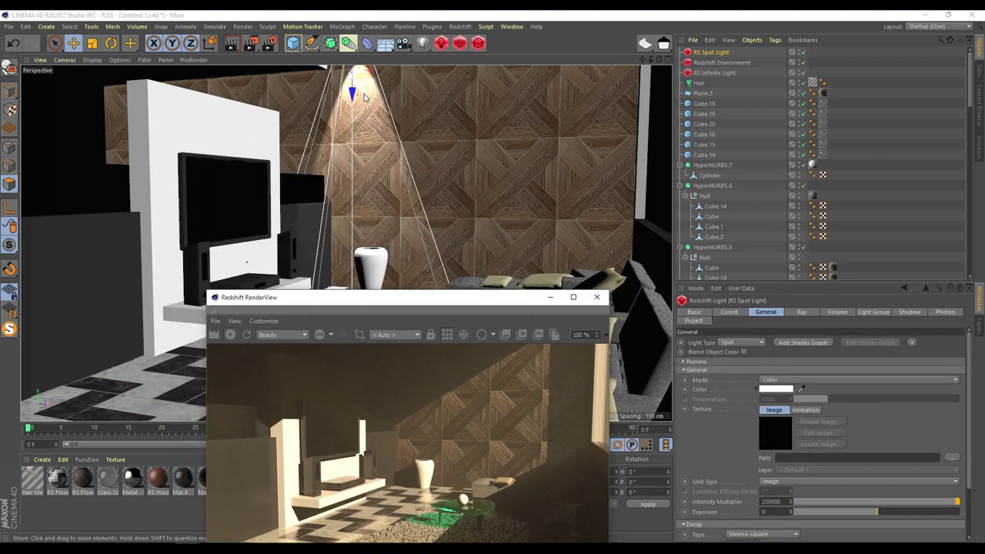
left_click(786, 405)
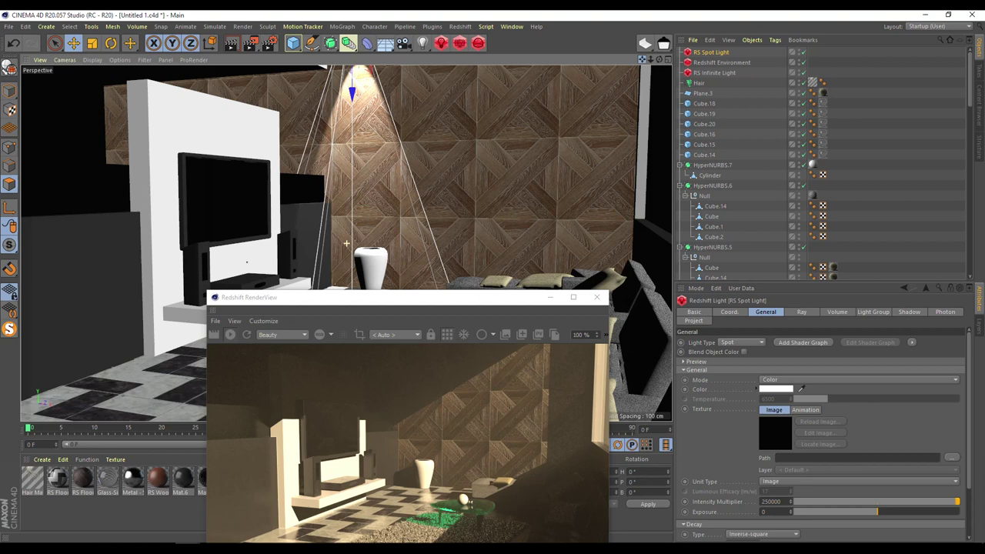
- Switch the viewport to the four-view layout
left_click(508, 302)
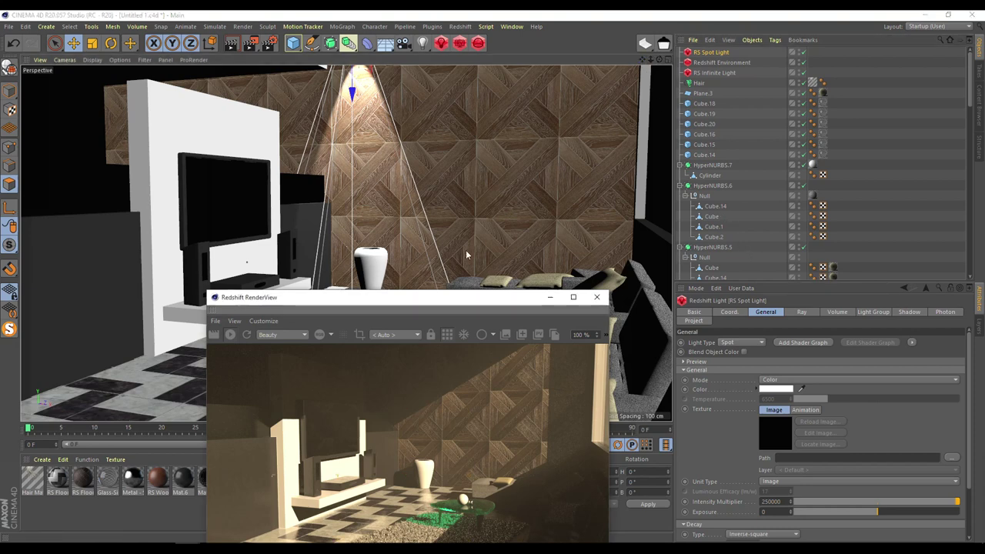
left_click_drag(431, 297, 262, 43)
middle_click(522, 255)
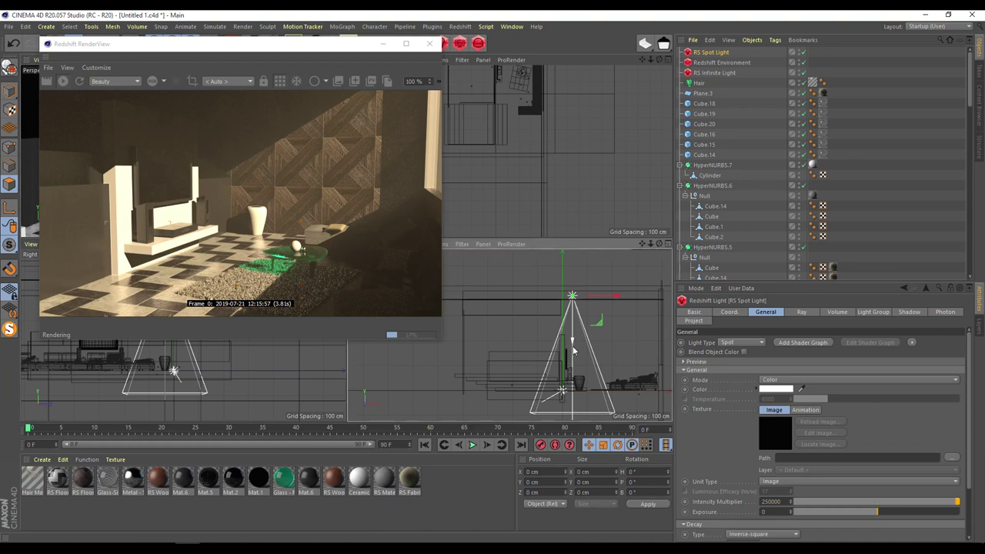
- Lower the spot light slightly on Y and slide it sideways along the wall
left_click_drag(572, 344, 573, 350)
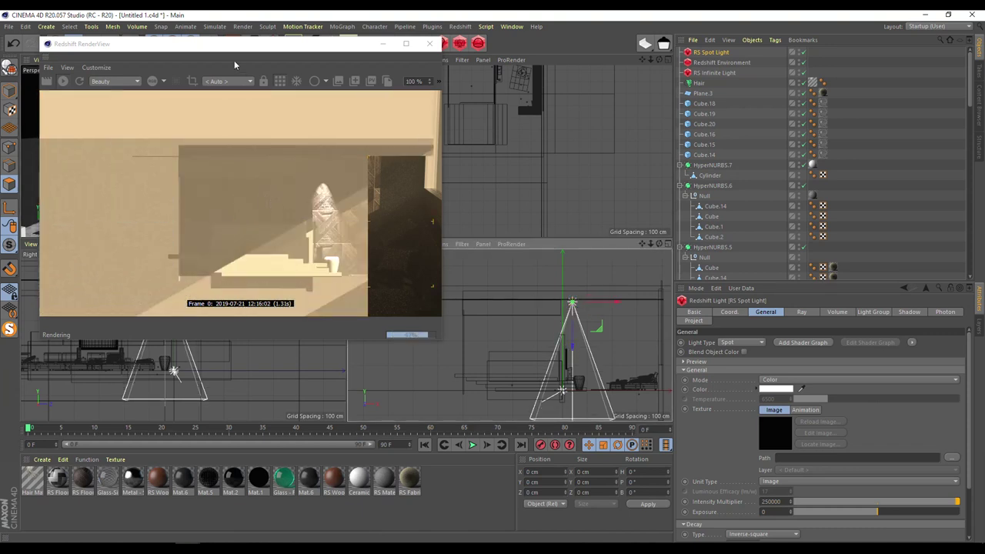
left_click_drag(234, 46, 248, 168)
middle_click(233, 123)
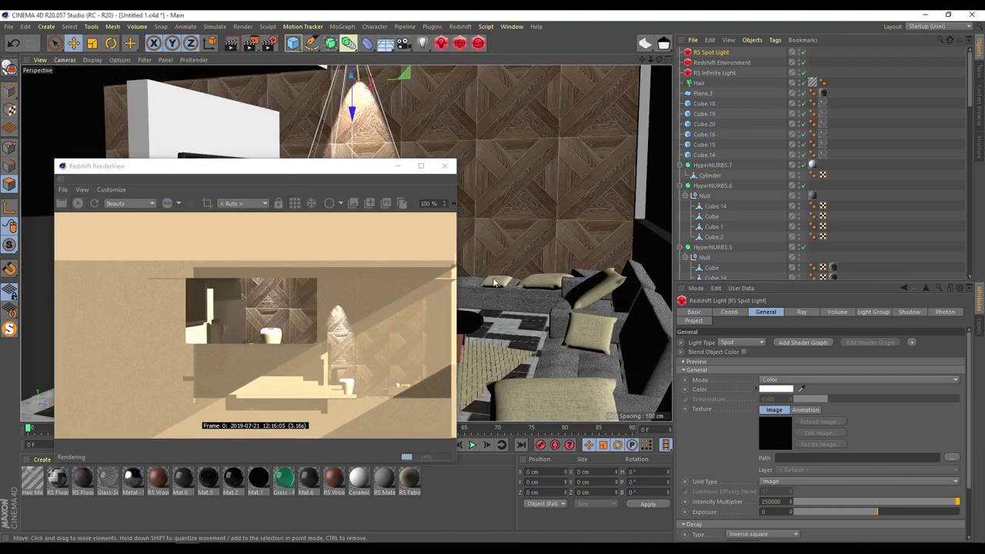
middle_click(541, 183)
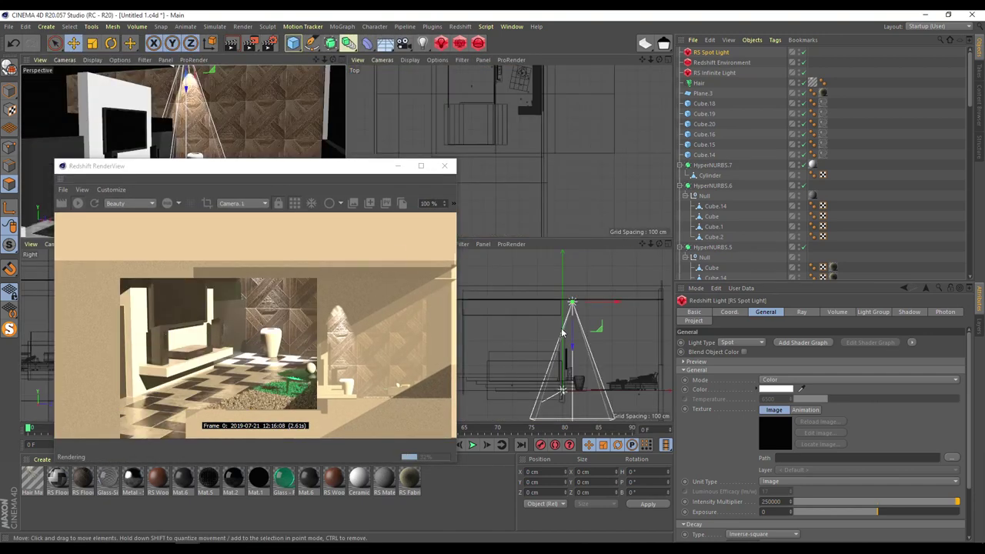
middle_click(562, 333)
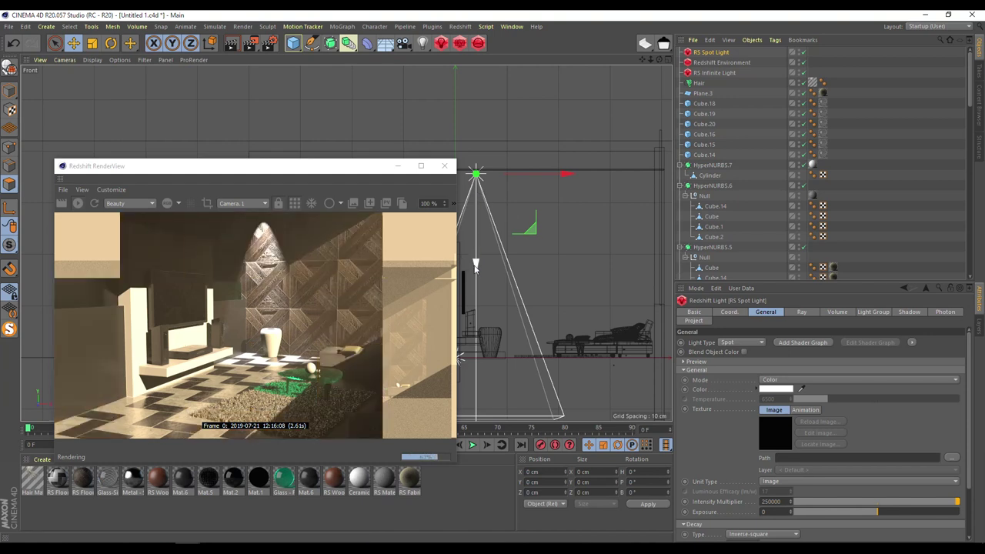
middle_click(519, 137)
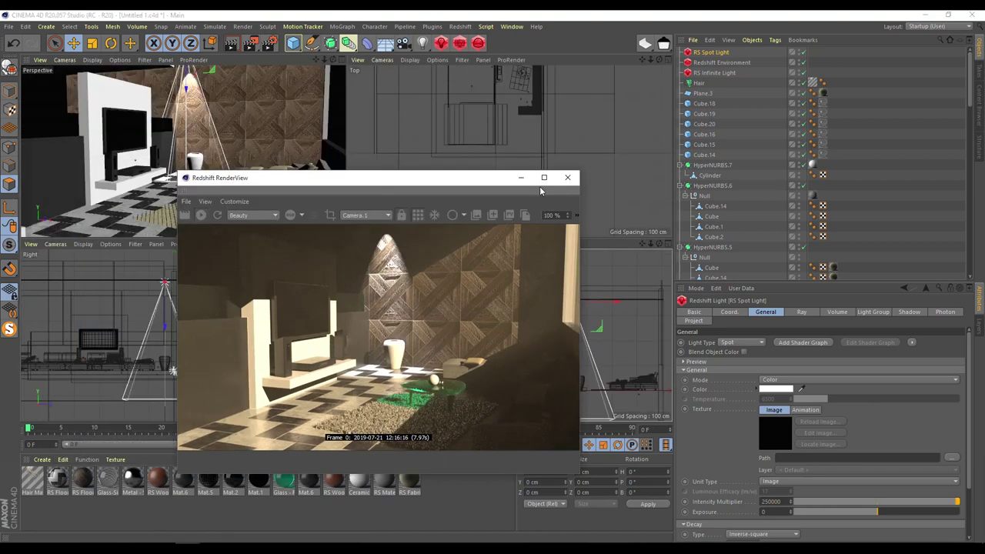
left_click_drag(541, 190, 724, 201)
middle_click(244, 269)
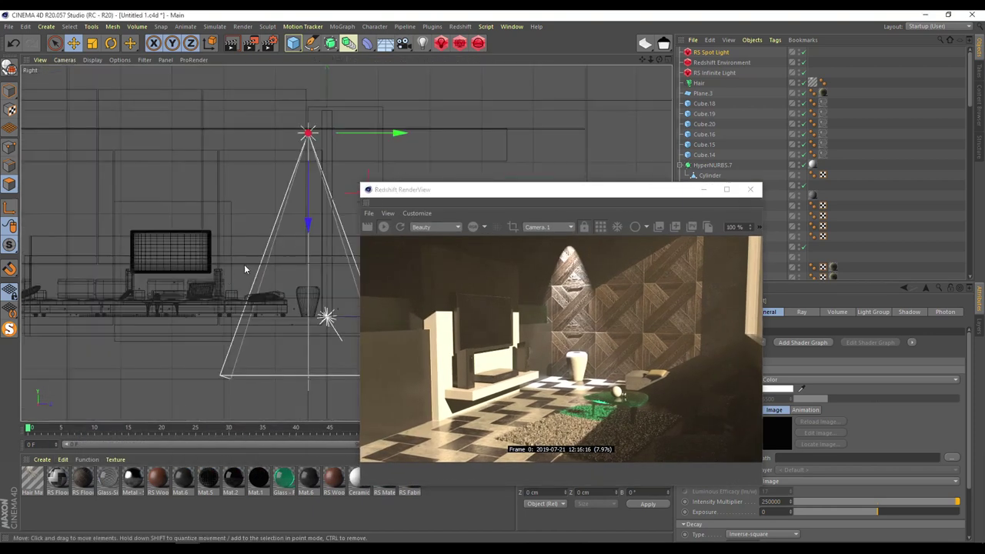
left_click_drag(365, 140, 375, 140)
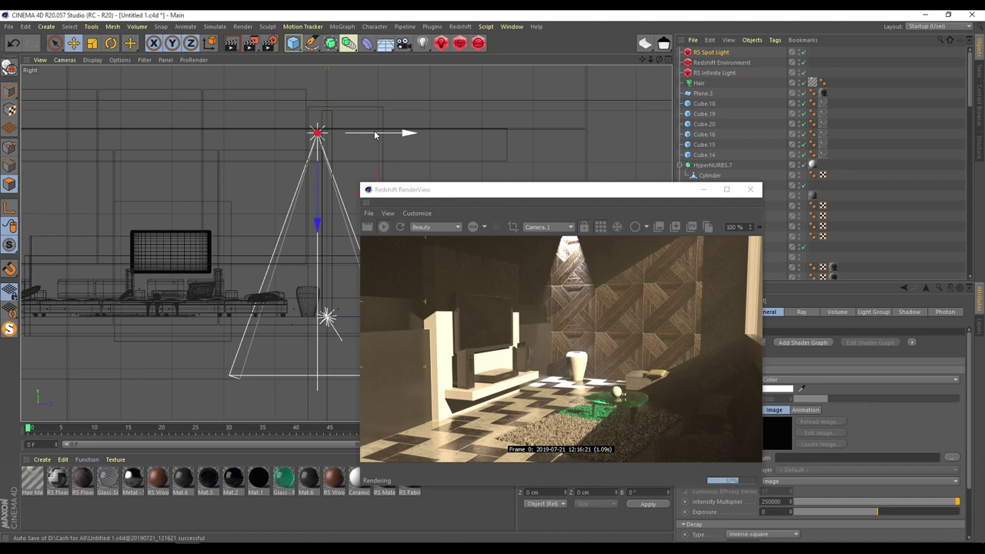
- Set the spot light's Intensity Multiplier to 150000
left_click_drag(538, 189, 378, 139)
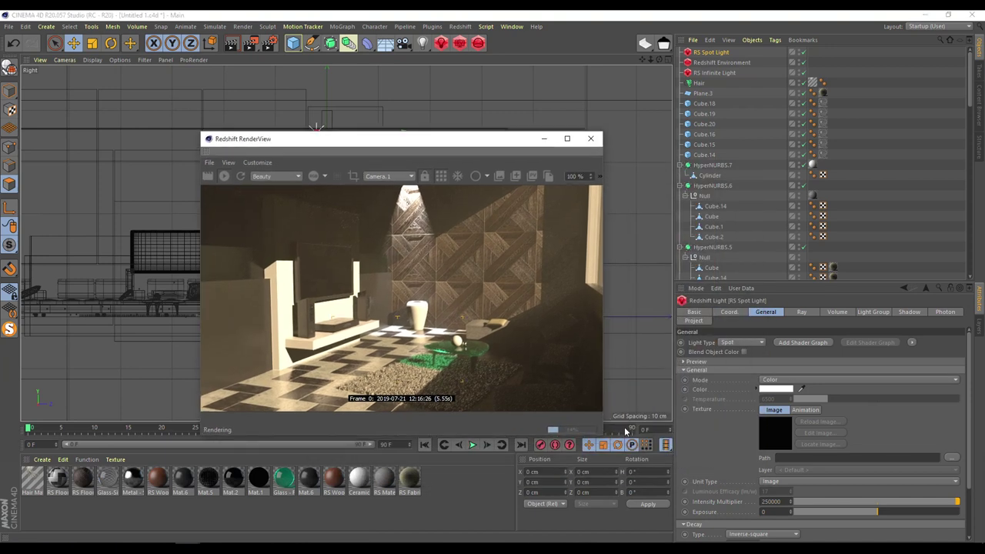
left_click(765, 501)
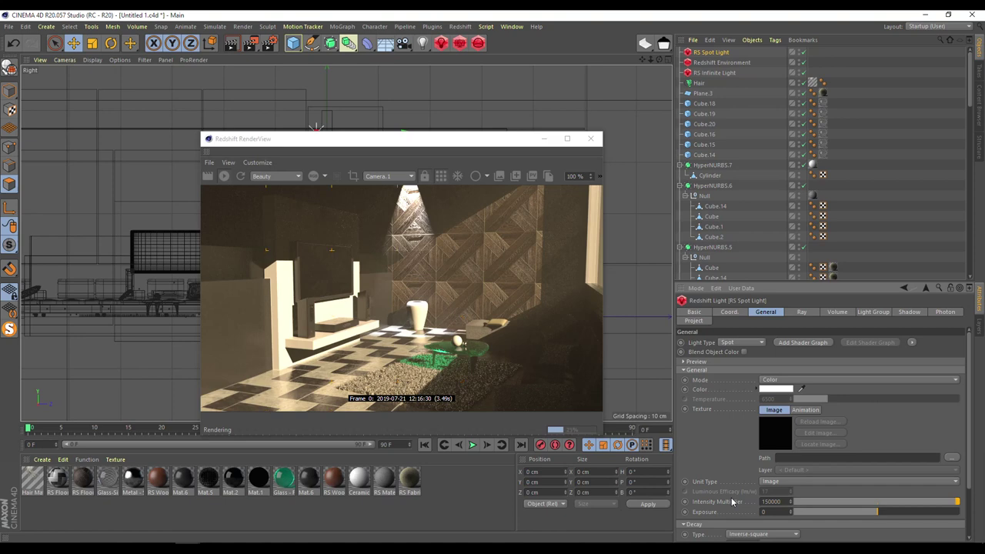
left_click_drag(428, 144, 753, 137)
middle_click(431, 145)
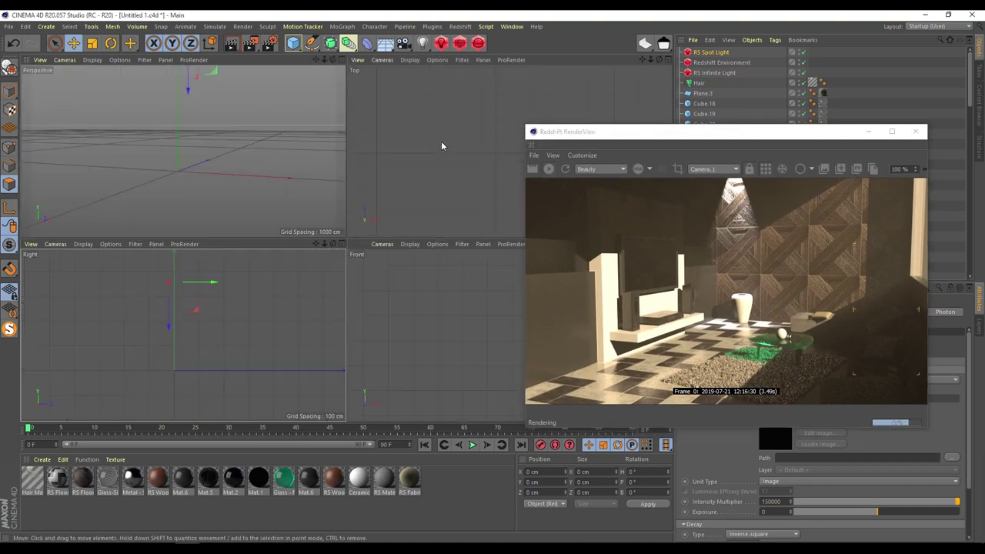
- Duplicate the spot light into a row of three along the wall and tilt RS Spot Light.2 slightly
left_click_drag(585, 132, 69, 109)
left_click_drag(603, 302, 647, 310, "ctrl")
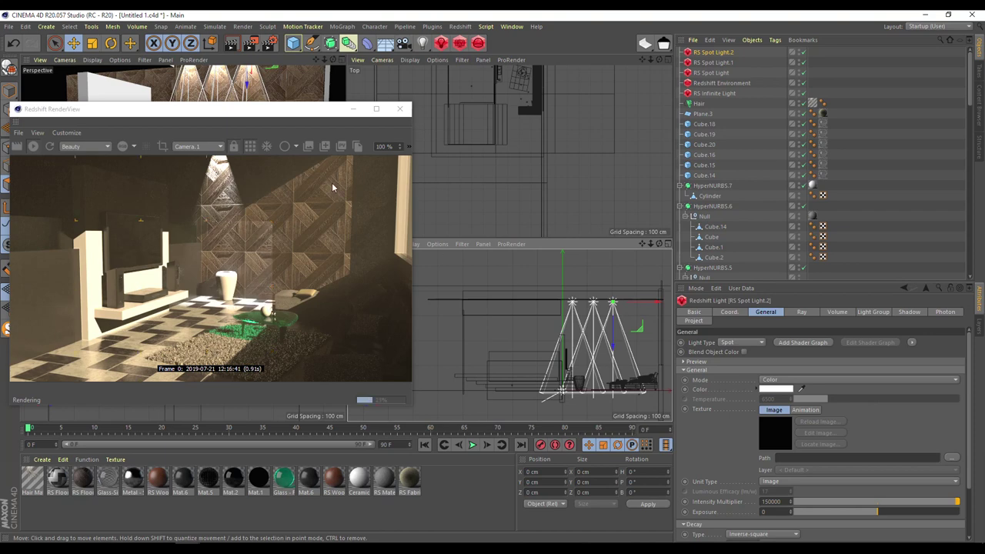
left_click_drag(243, 109, 647, 177)
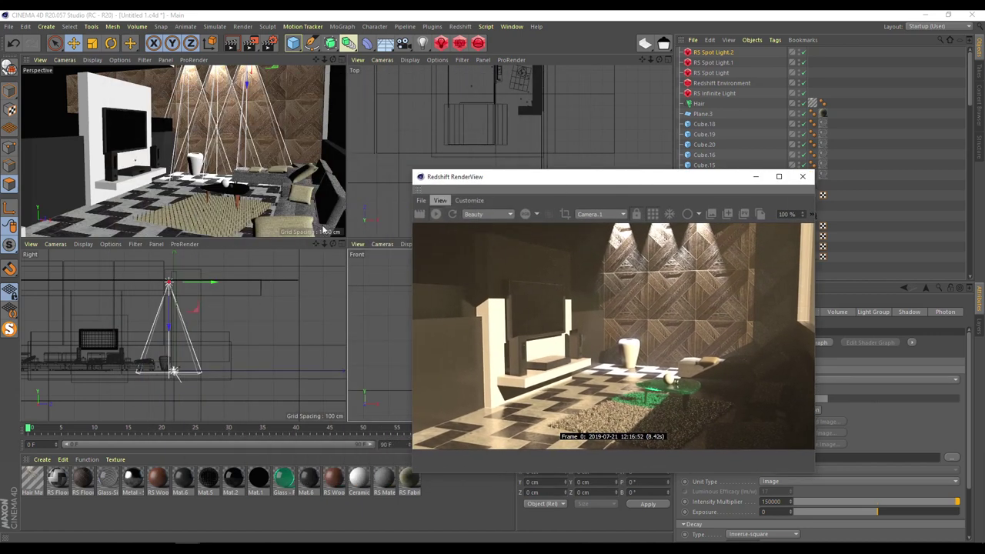
left_click(715, 54)
key("r")
left_click_drag(195, 273, 197, 276)
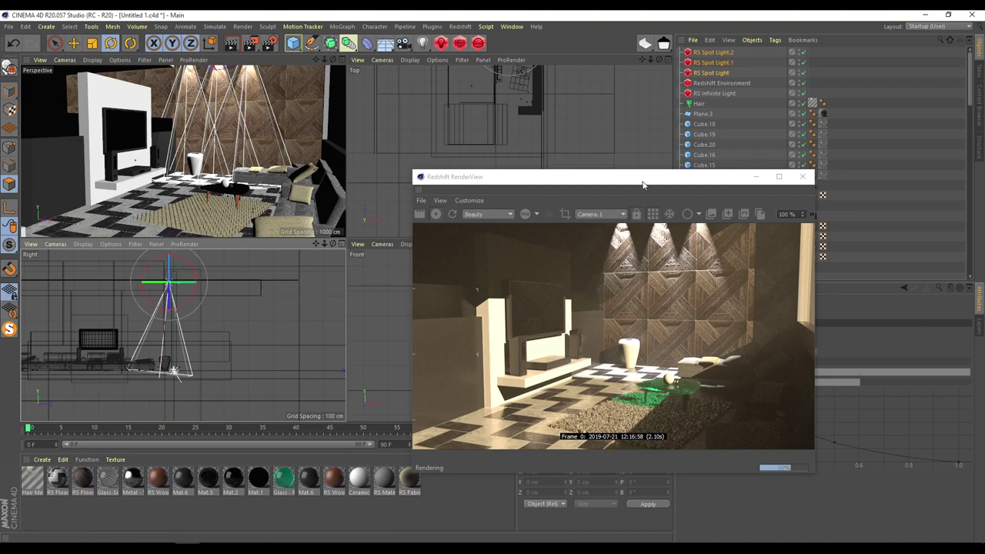
- Select all three spot lights and edit their shared intensity multiplier
left_click_drag(539, 176, 269, 113)
left_click(730, 53)
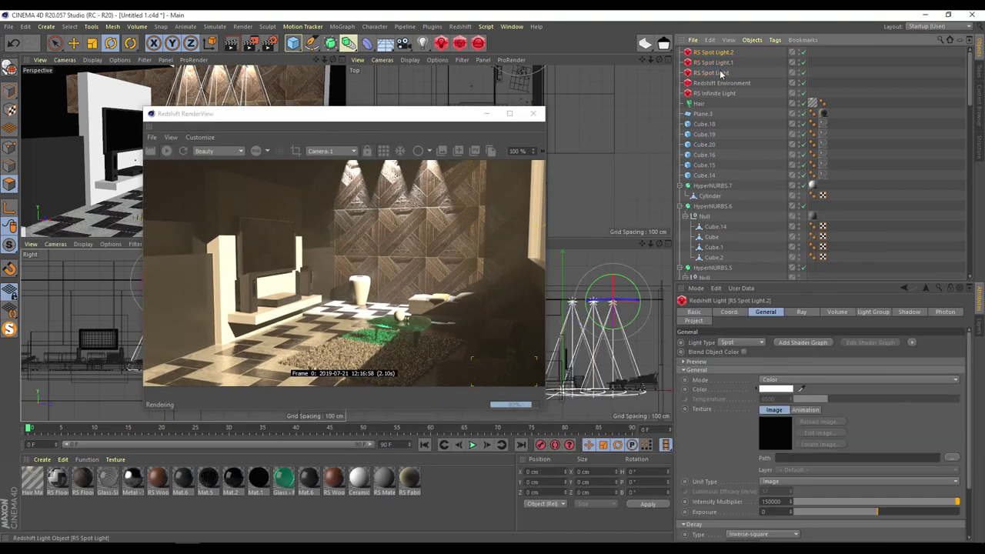
left_click(765, 501)
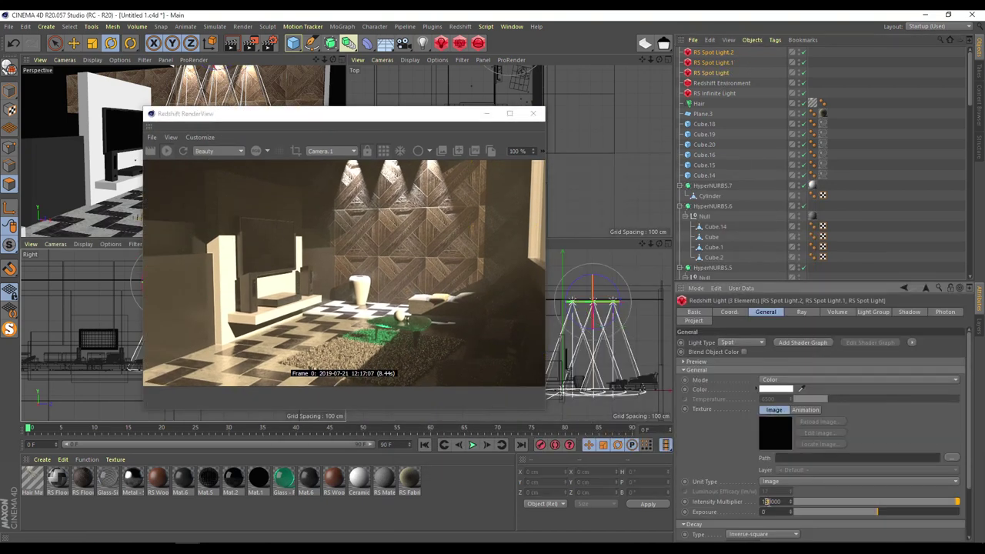
type("00")
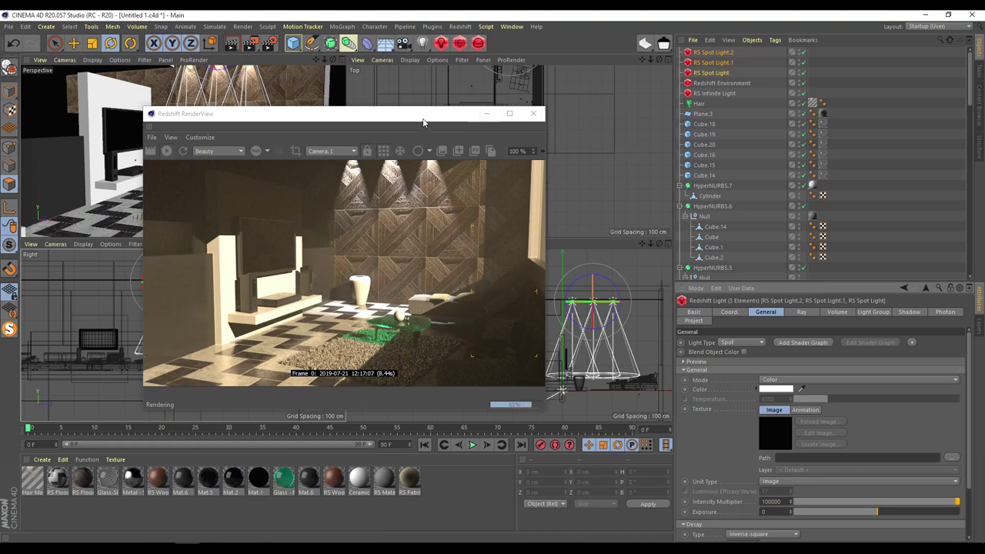
- Close the Redshift RenderView and deselect the spot lights
left_click_drag(424, 122, 768, 150)
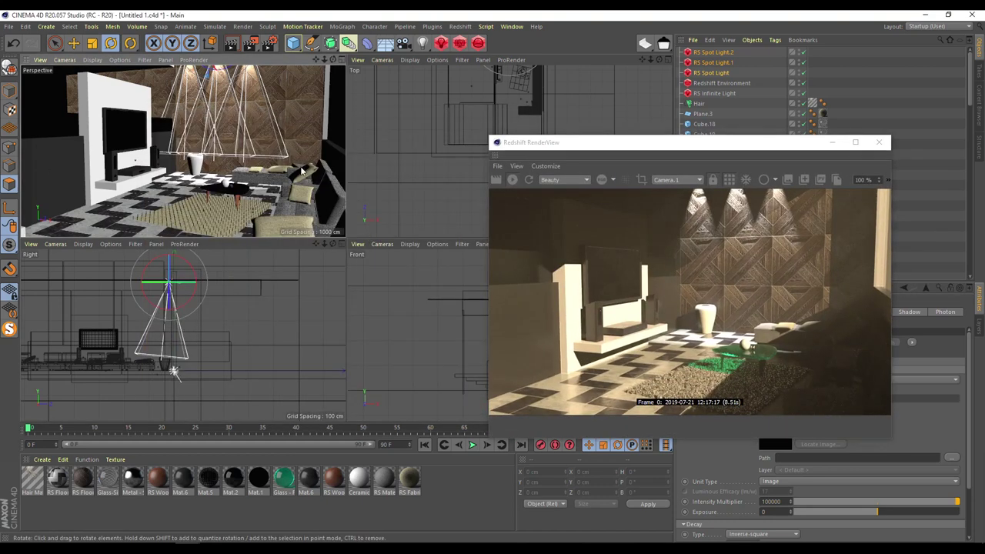
left_click(878, 142)
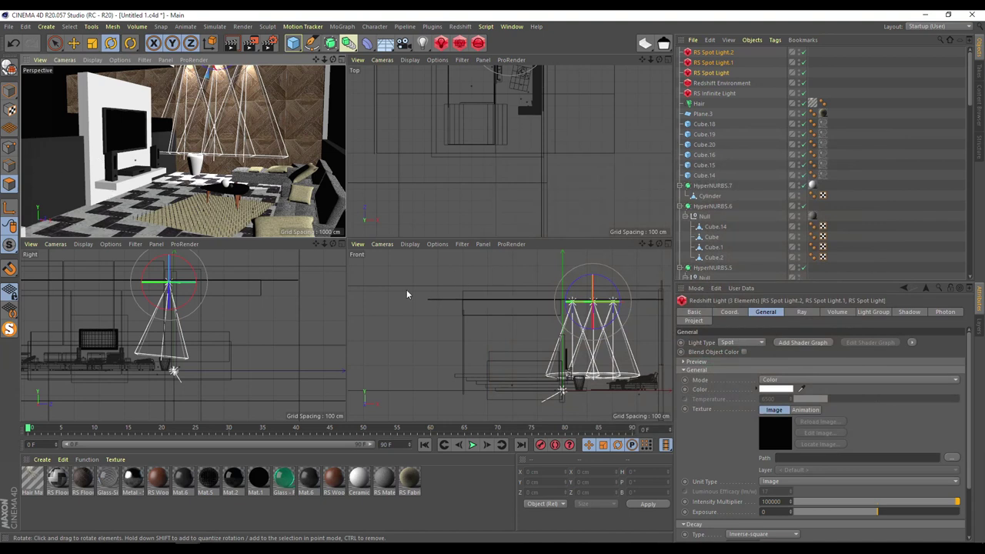
left_click(585, 154)
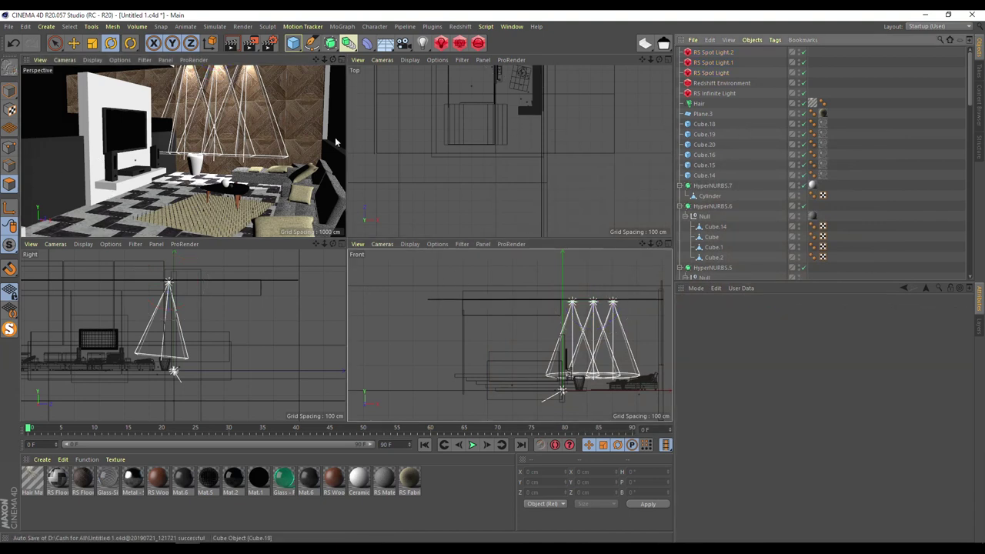
- Open the Redshift RenderView with bucket rendering and maximise the Perspective view
left_click(62, 169)
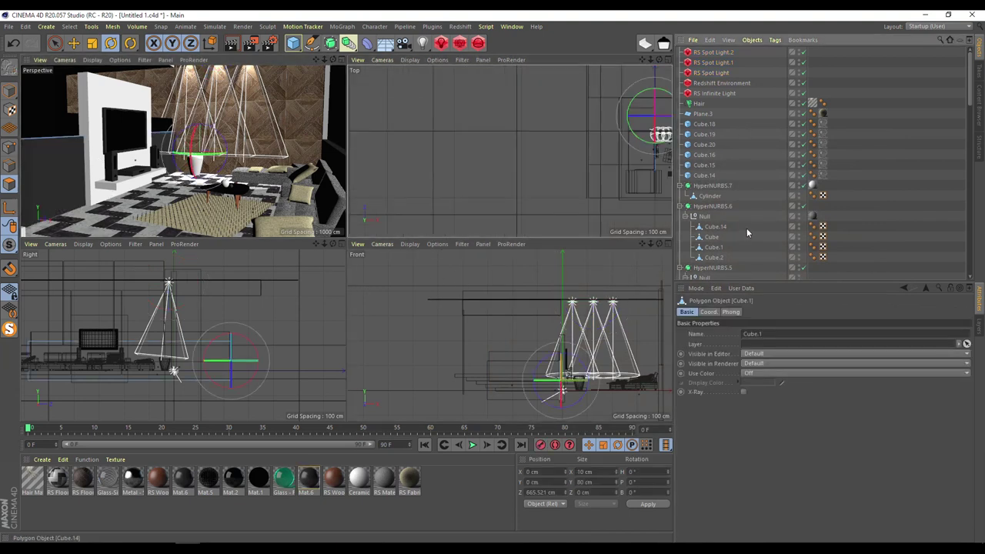
scroll(747, 228, "down", 10)
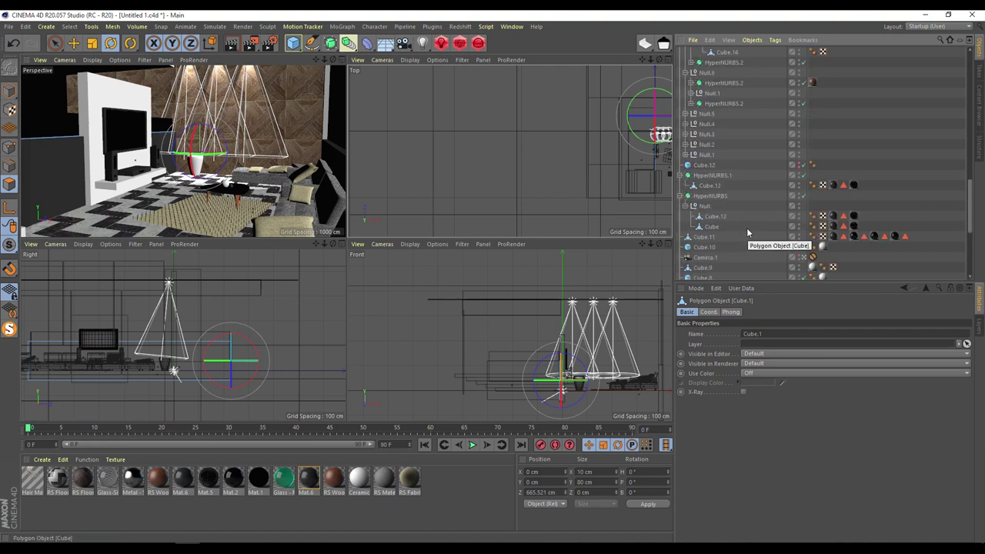
scroll(746, 233, "down", 5)
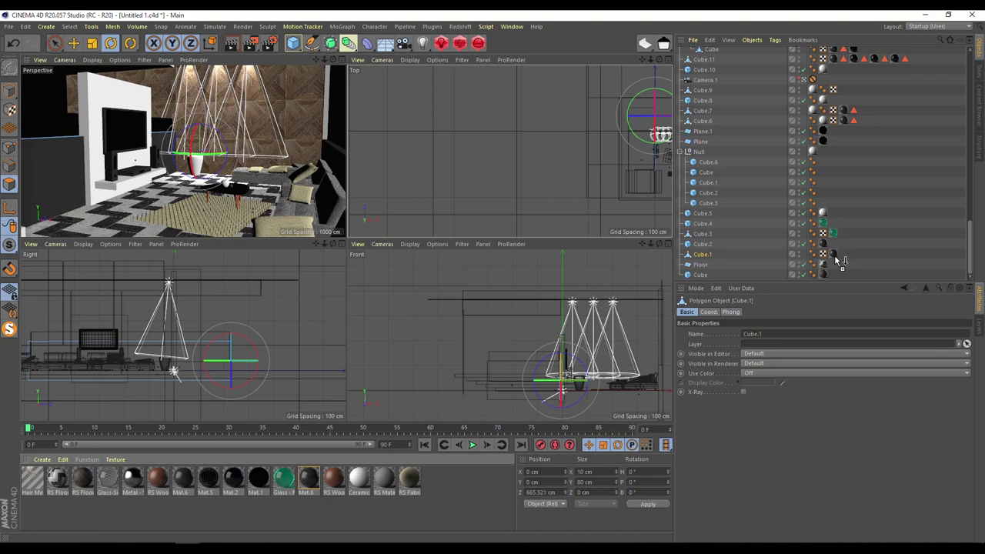
left_click(462, 45)
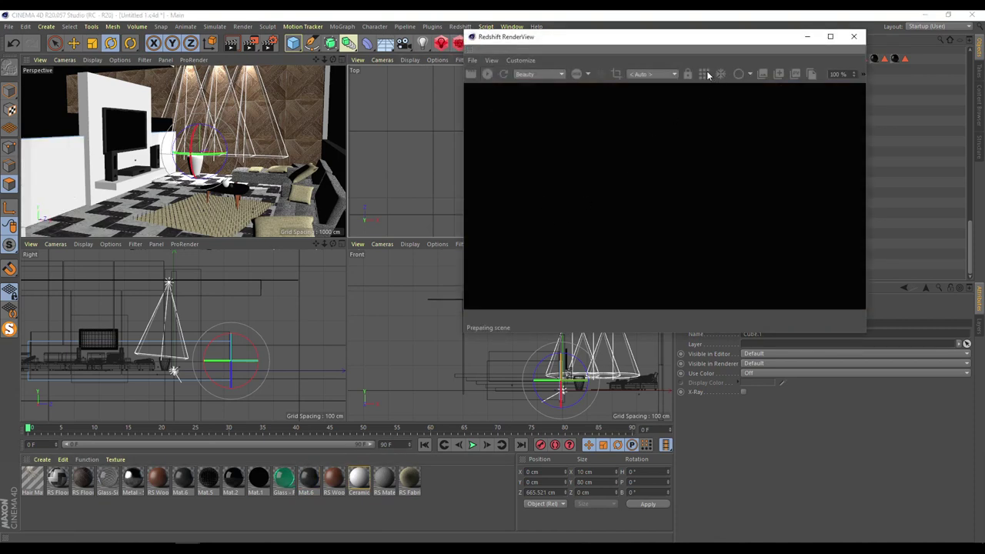
left_click(705, 74)
key("F1")
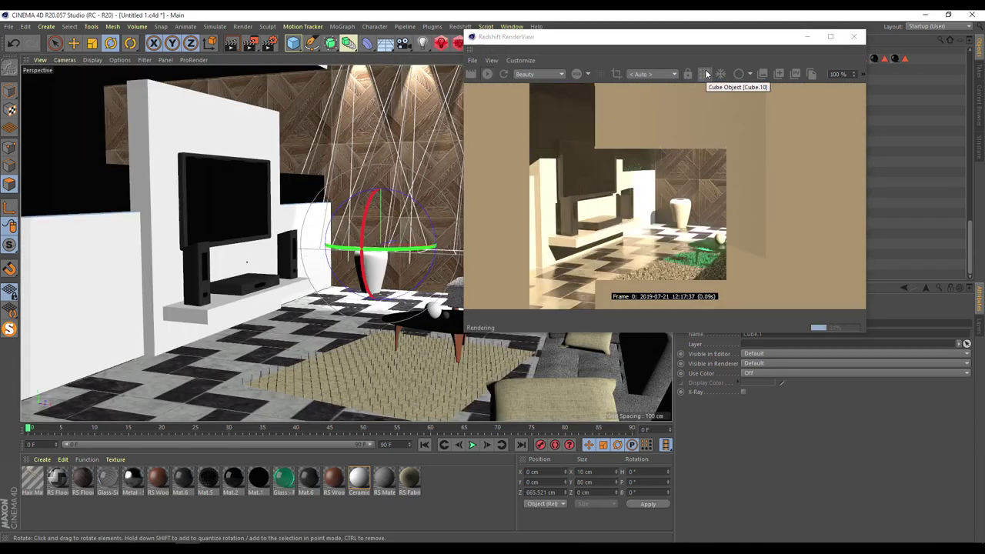
left_click_drag(694, 43, 369, 217)
- Rotate the wood-panel wall Cube to a heading (R.H) of 90°
left_click(701, 274)
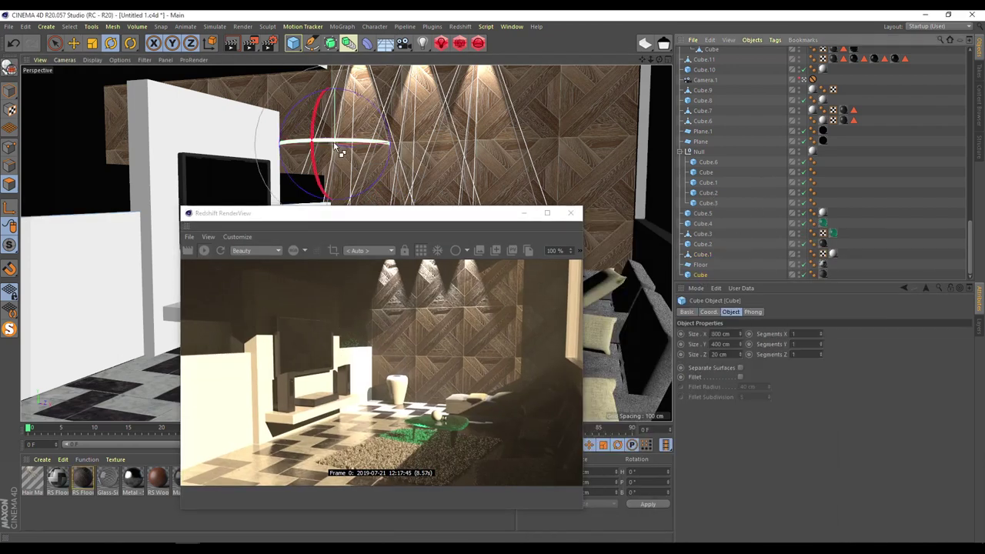
left_click_drag(336, 146, 431, 150)
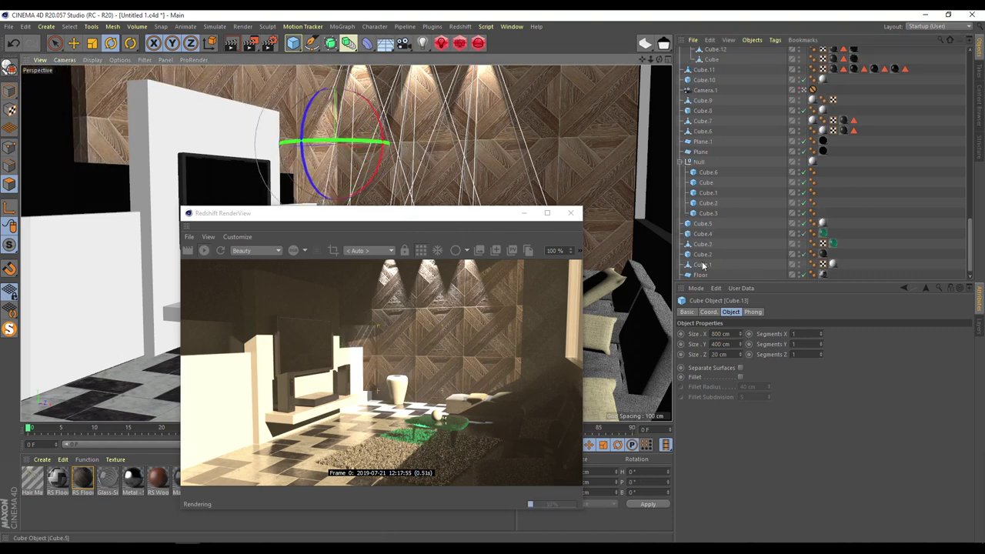
left_click(708, 312)
left_click(839, 333)
type("90")
key("Return")
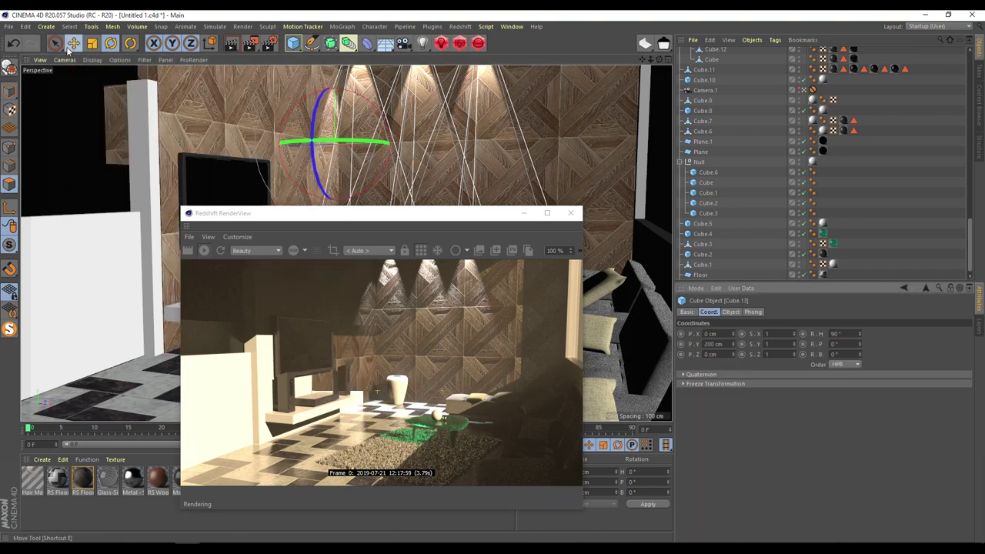
- Move the wall panel toward the camera and left, beside the TV wall
key("e")
left_click_drag(284, 147, 270, 145)
left_click_drag(355, 149, 285, 147)
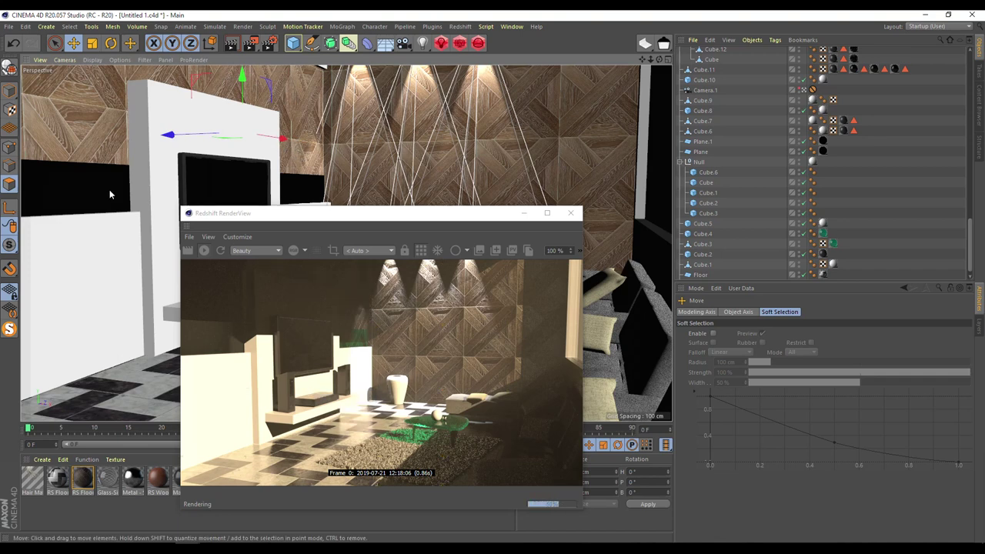
left_click_drag(359, 214, 414, 201)
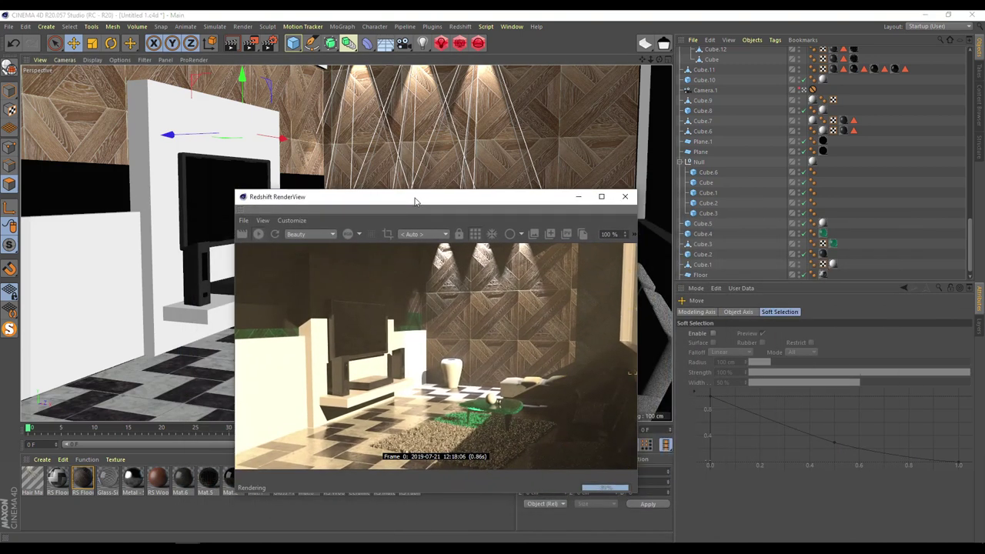
- Select Cube.3 and reposition the render preview window
left_click(730, 206)
left_click(101, 199)
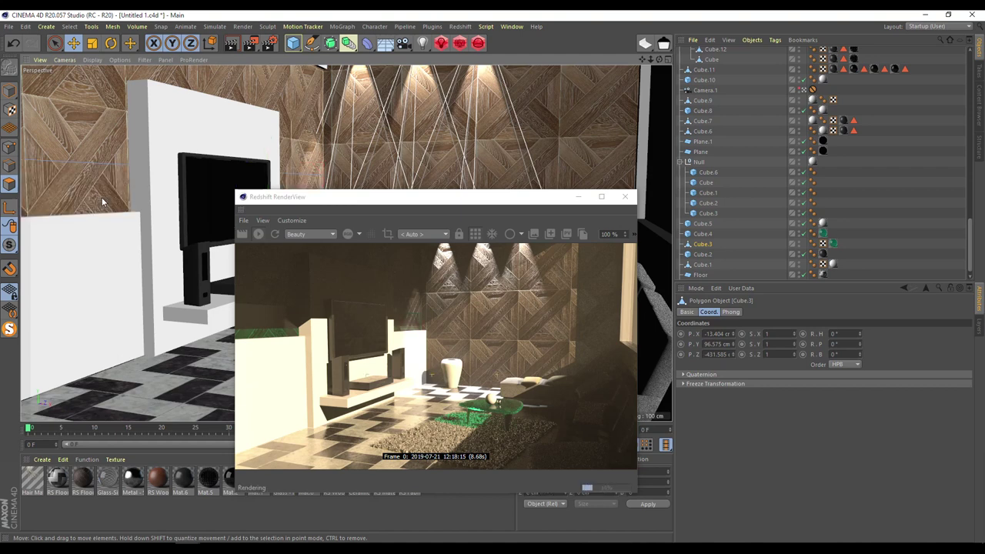
left_click_drag(474, 194, 301, 85)
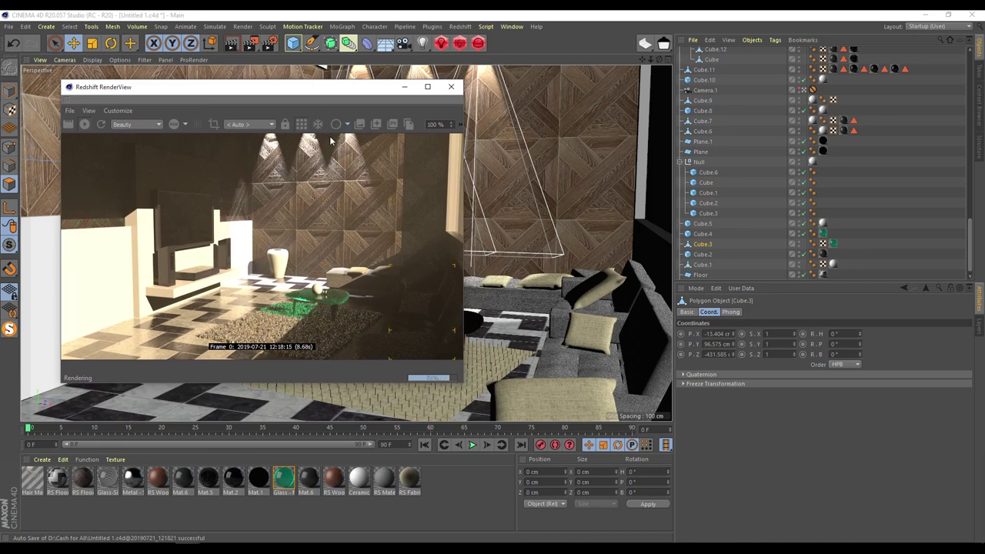
left_click_drag(271, 92, 308, 136)
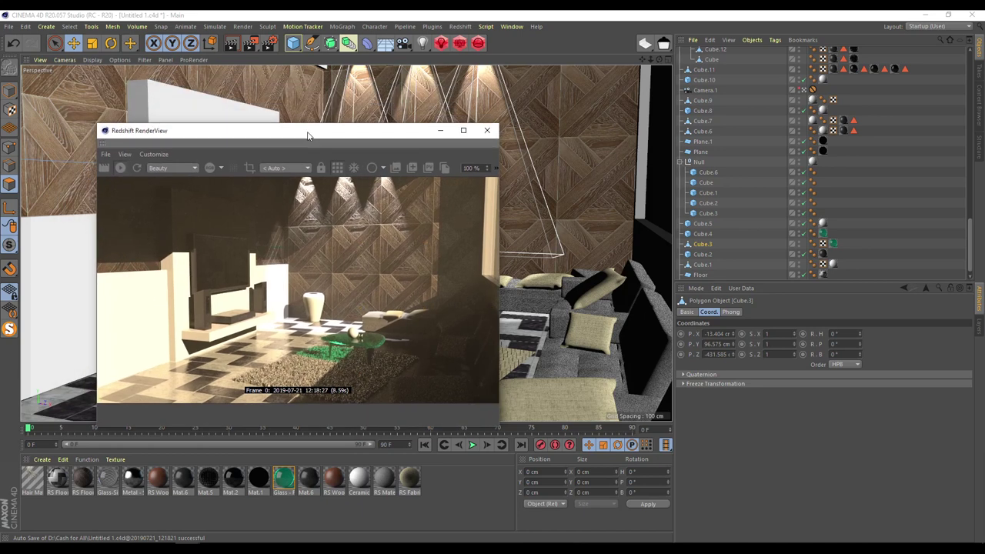
scroll(765, 165, "up", 15)
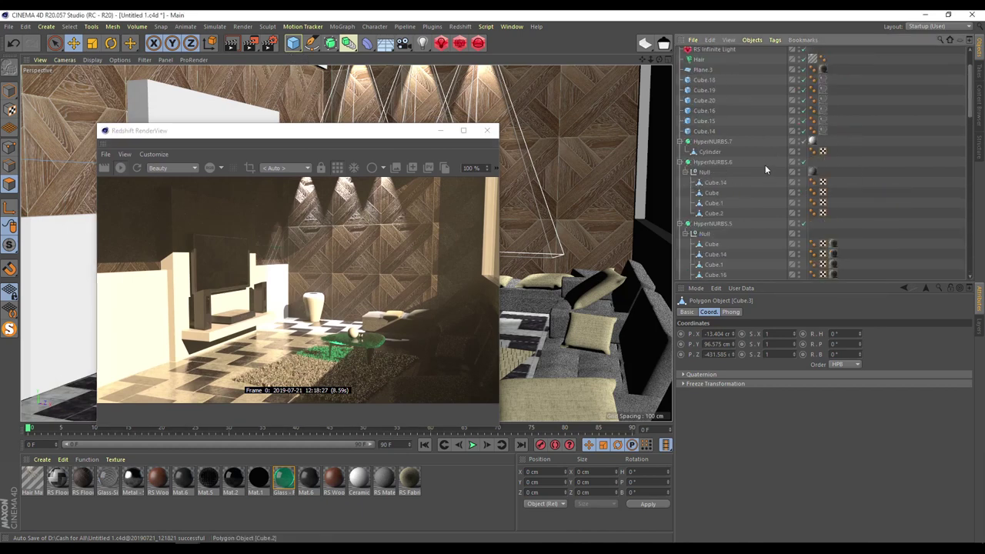
- Show the Redshift Environment's Volume Scattering settings and its GI contribution value
scroll(765, 165, "up", 3)
left_click(727, 92)
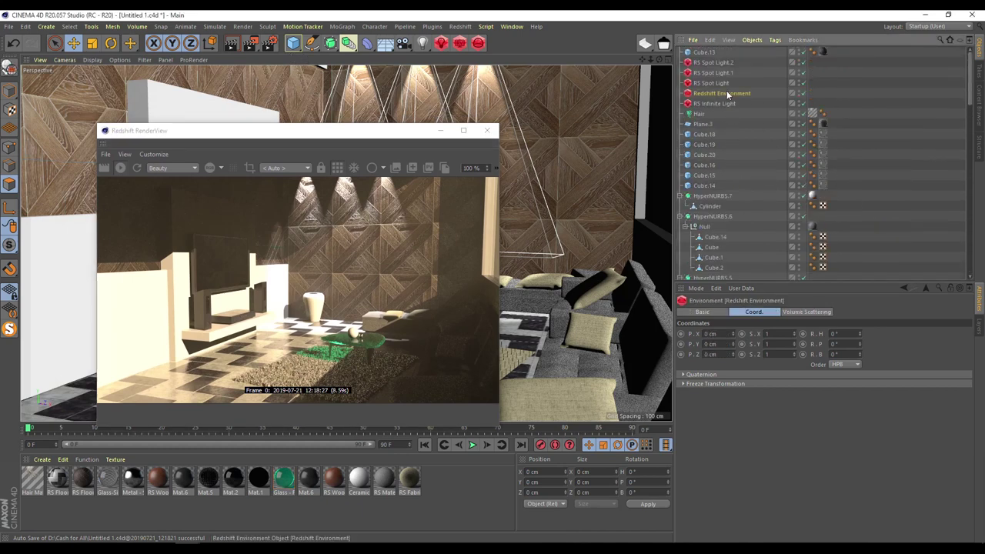
left_click(807, 311)
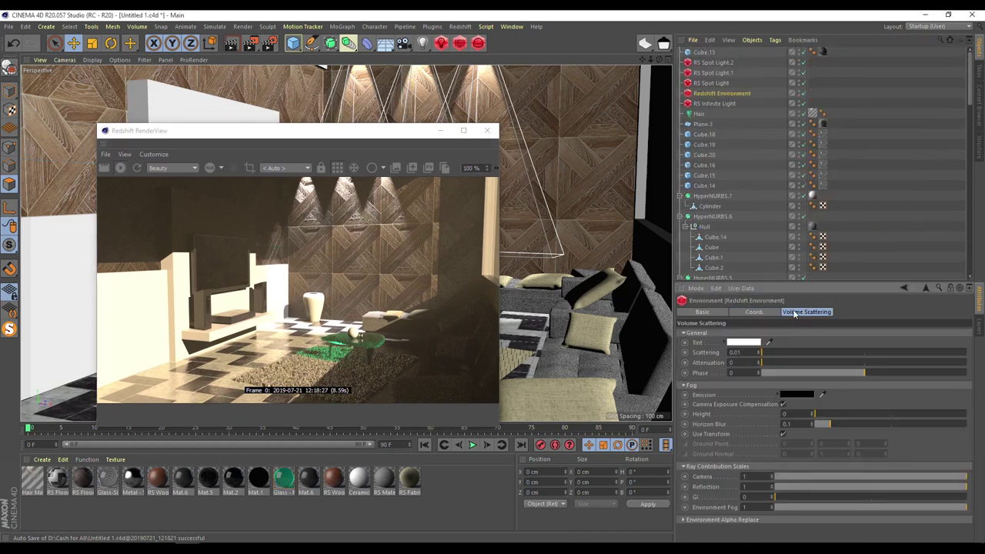
left_click(754, 496)
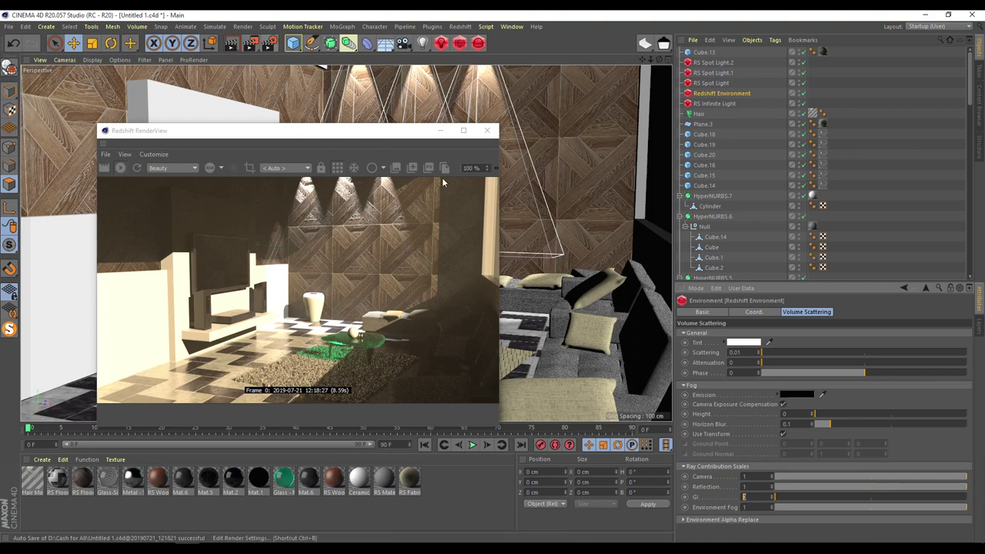
- Set the Primary GI Engine to Brute Force in the Render Settings GI tab
left_click(269, 42)
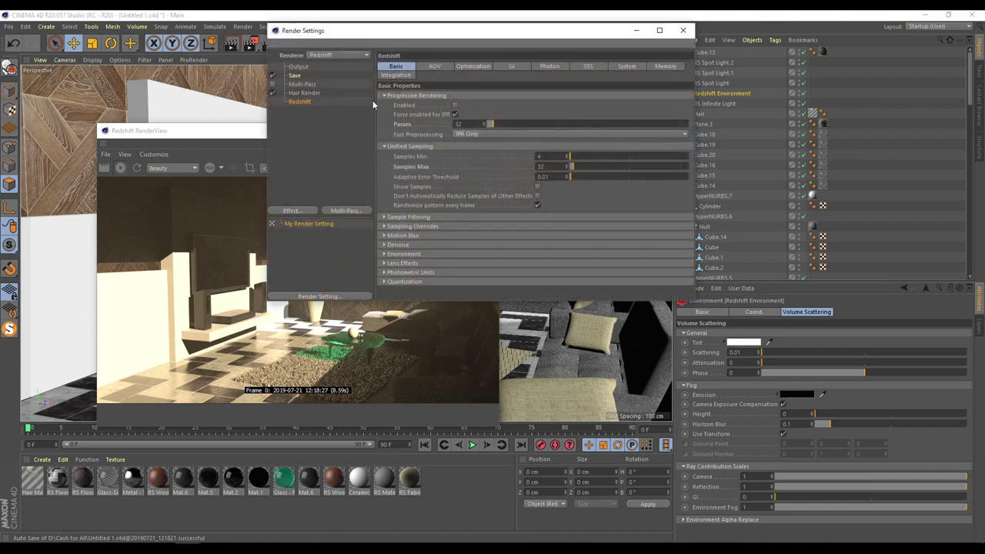
left_click(513, 67)
left_click(227, 137)
left_click_drag(228, 137, 146, 84)
left_click(558, 35)
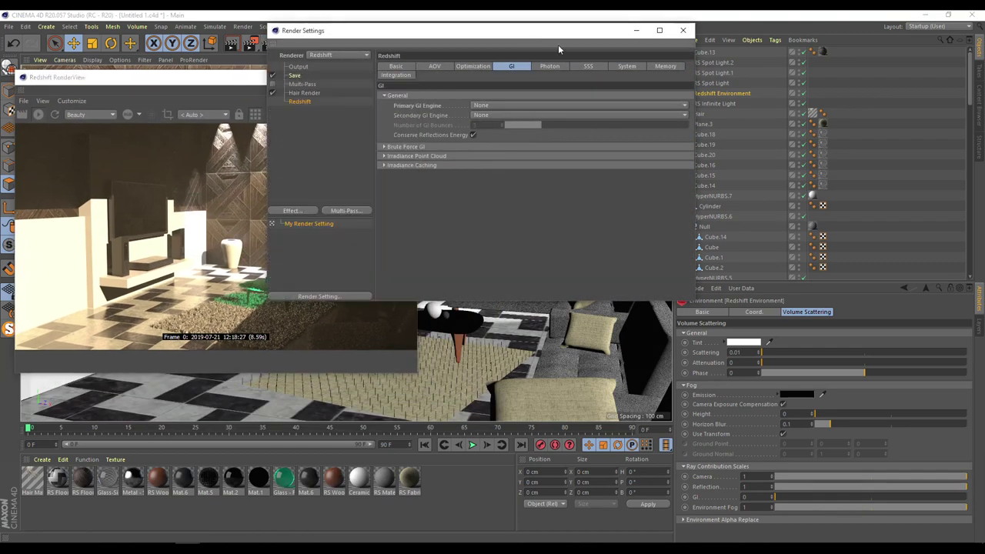
left_click_drag(558, 35, 683, 62)
left_click(645, 133)
left_click(645, 175)
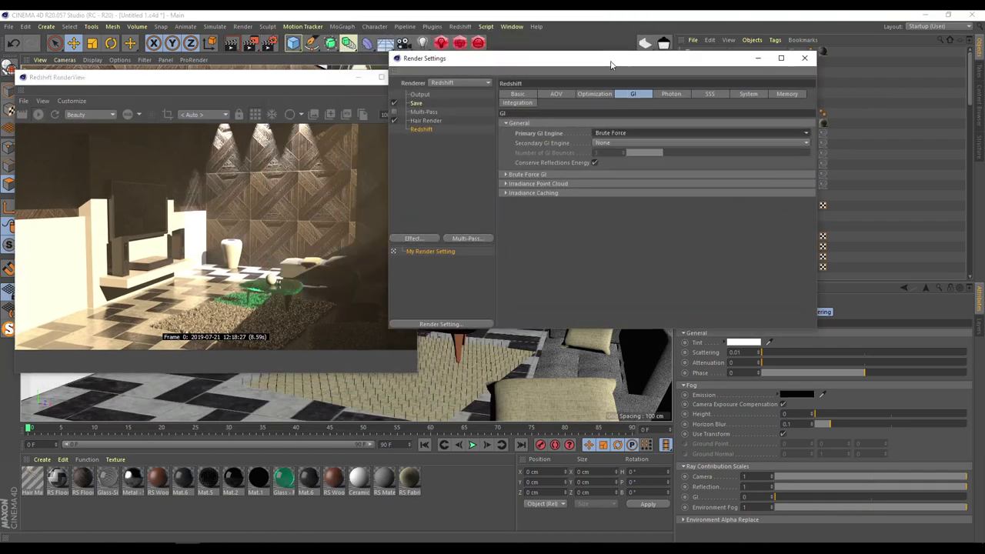
left_click_drag(610, 64, 706, 39)
left_click(598, 151)
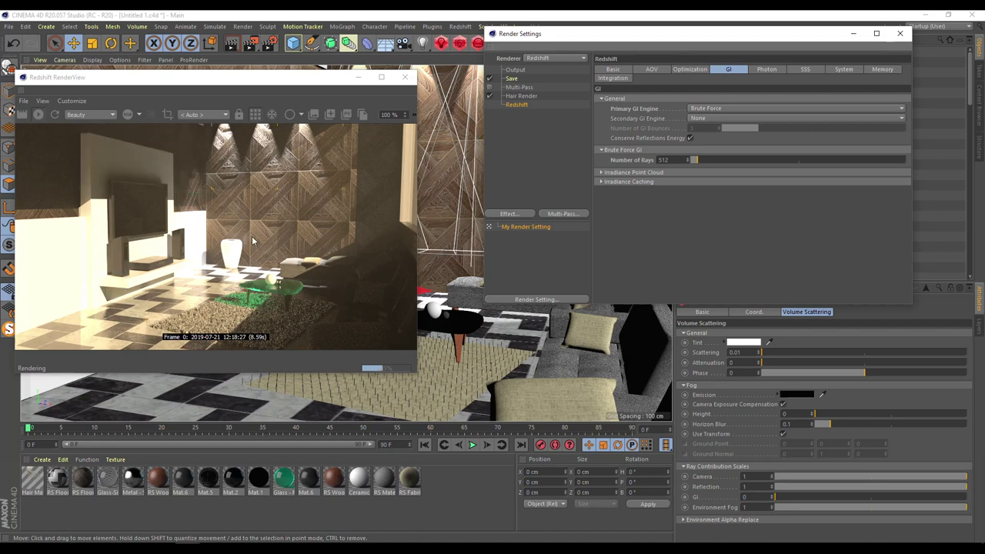
- Adjust the environment's GI contribution, entering 0.25, and close Render Settings
left_click_drag(778, 497, 846, 497)
double_click(750, 497)
type("0.25")
key("Return")
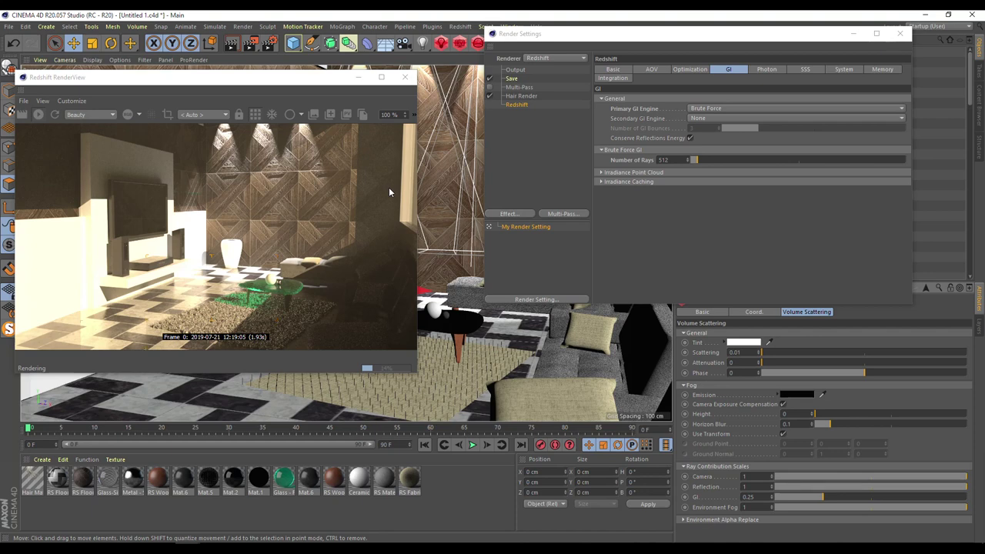
left_click_drag(744, 37, 650, 83)
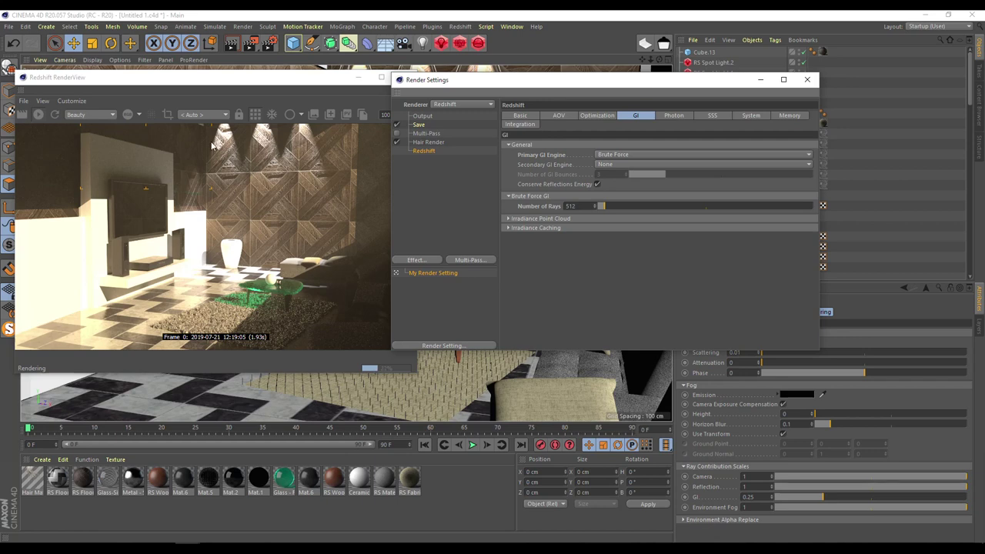
left_click(758, 498)
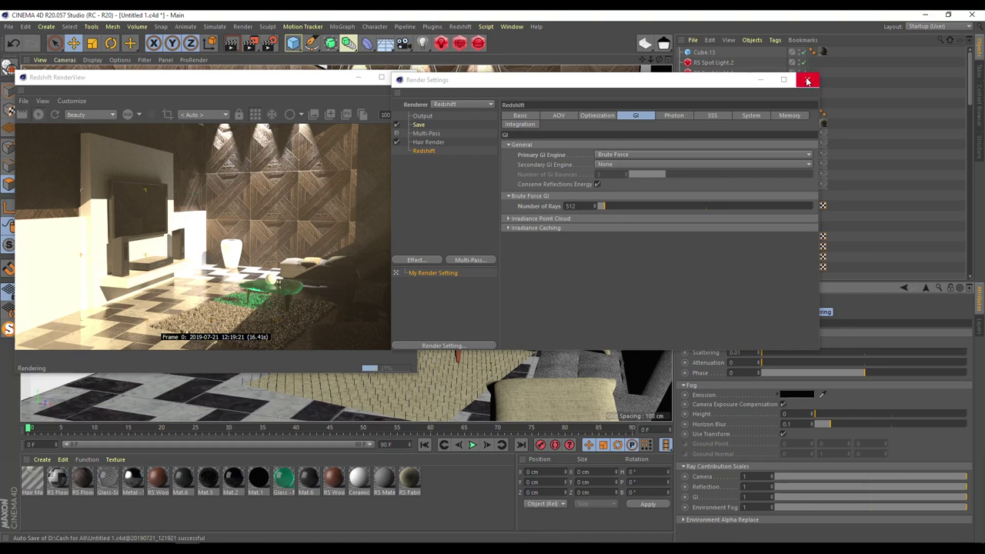
left_click(807, 80)
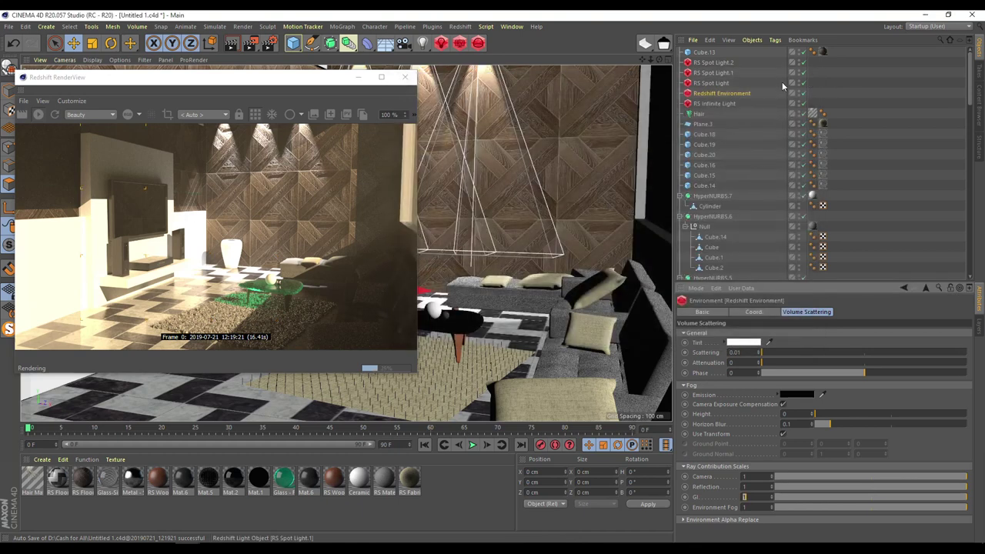
- Set the RS Infinite Light's intensity multiplier to 0.75
left_click(711, 105)
double_click(774, 502)
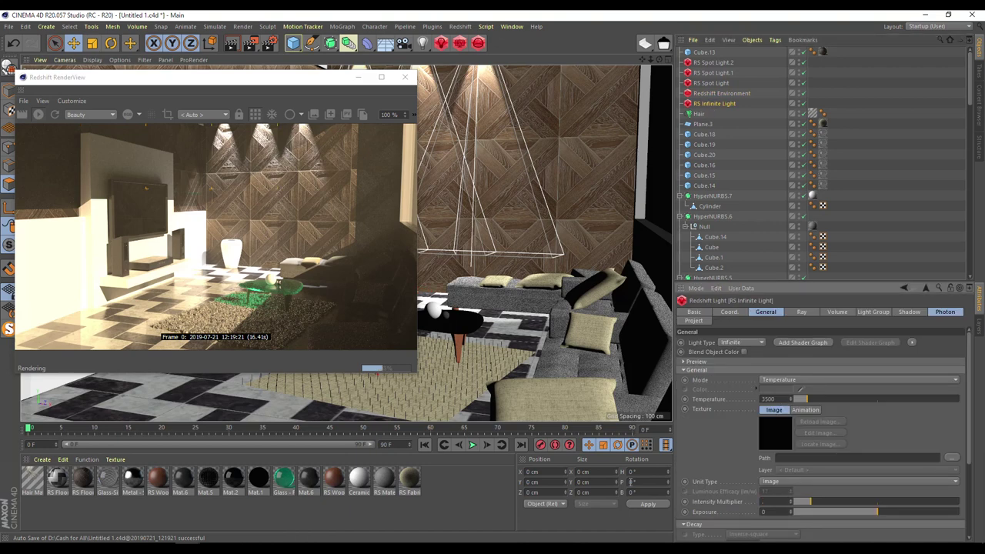
type(".75")
key("Return")
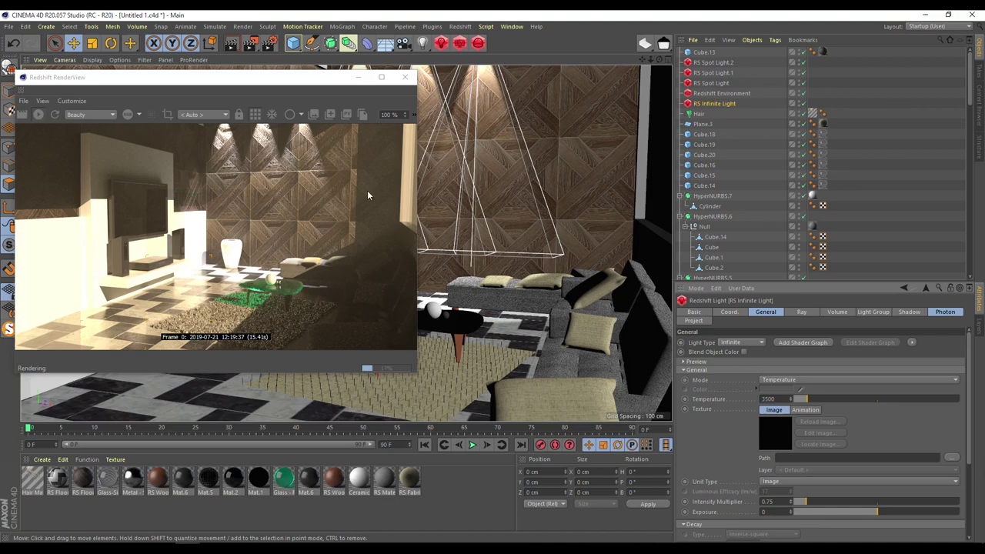
- Close the render preview and set the output size to 1920 × 1080
left_click(406, 80)
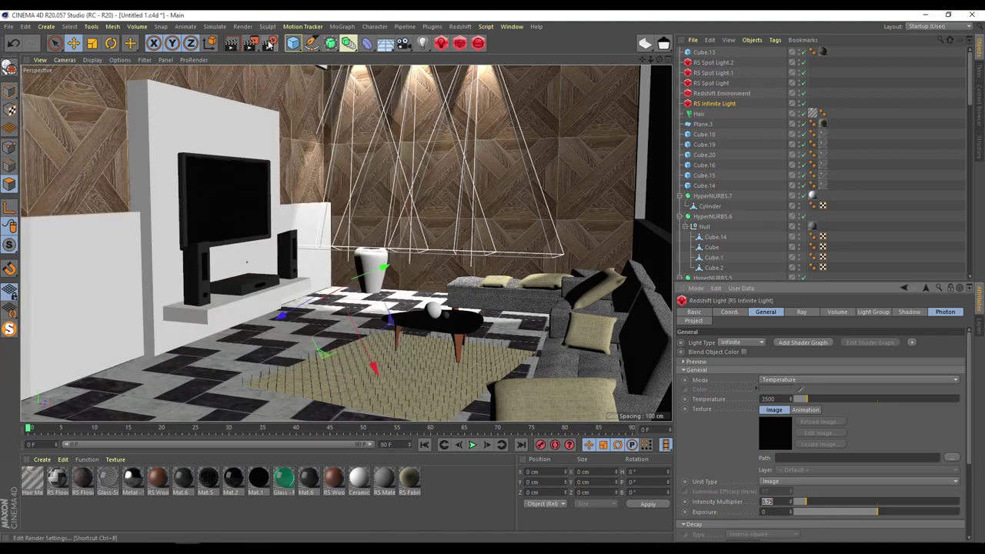
key("ctrl+b")
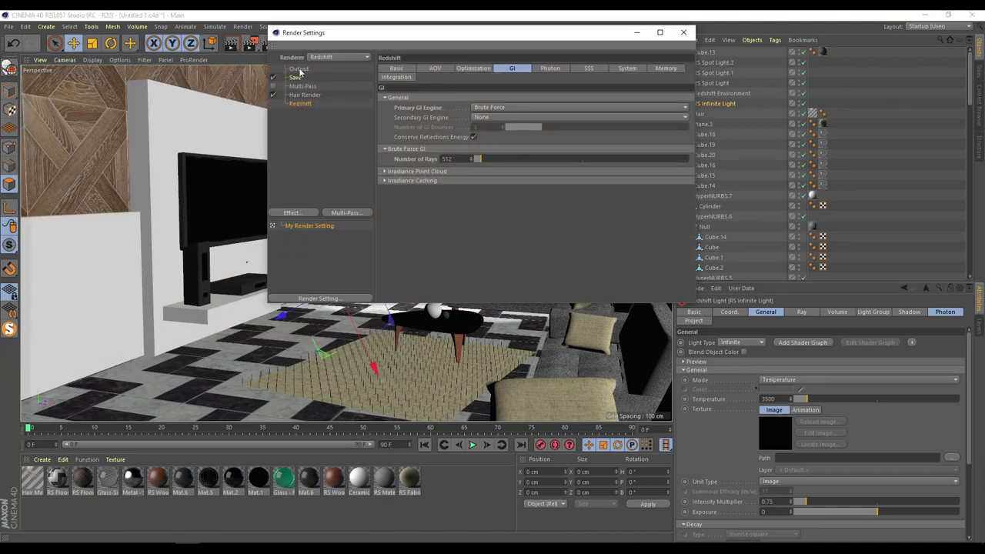
left_click(300, 69)
double_click(458, 81)
type("1920")
key("Tab")
type("108")
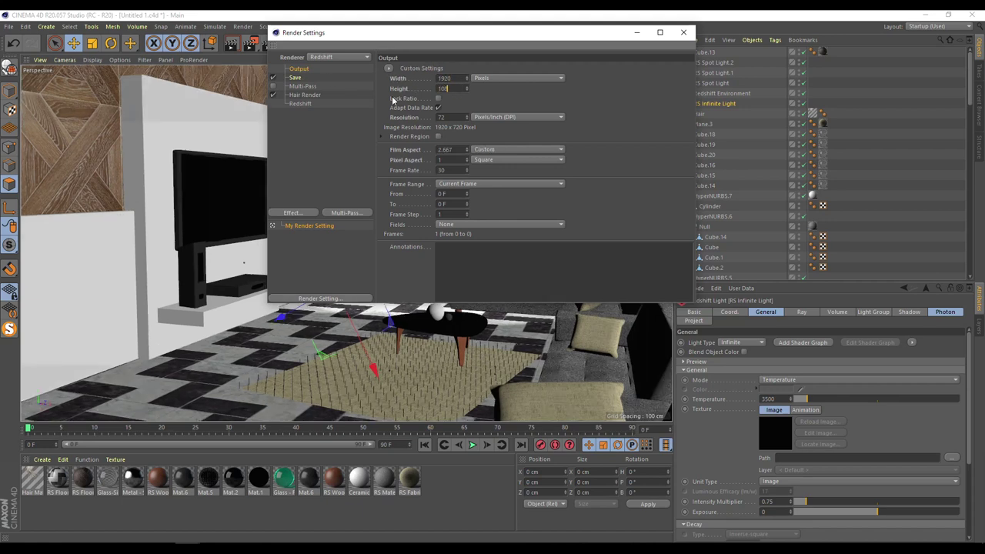
type("0")
key("Return")
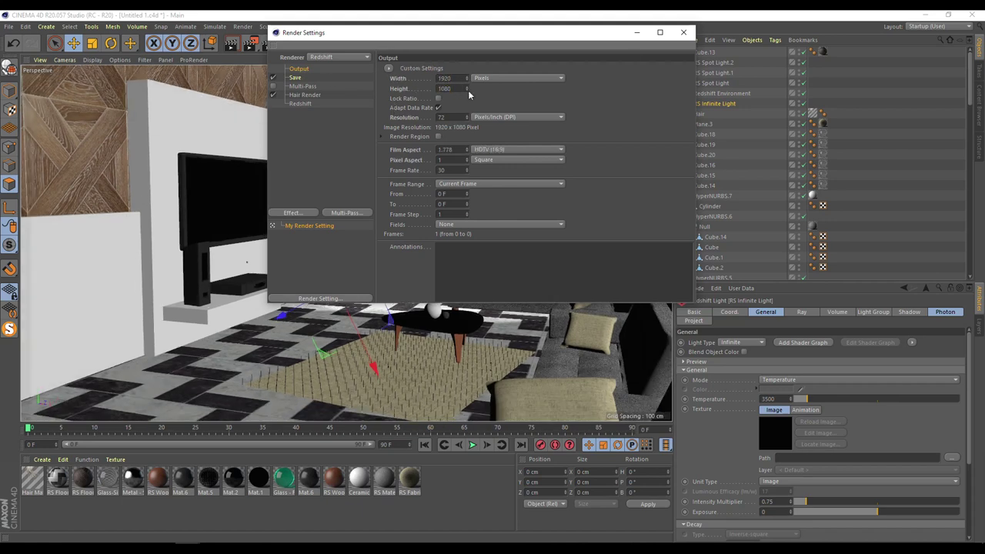
- Enable Redshift bucket rendering and start a maximised render to the Picture Viewer
left_click(305, 104)
left_click(627, 68)
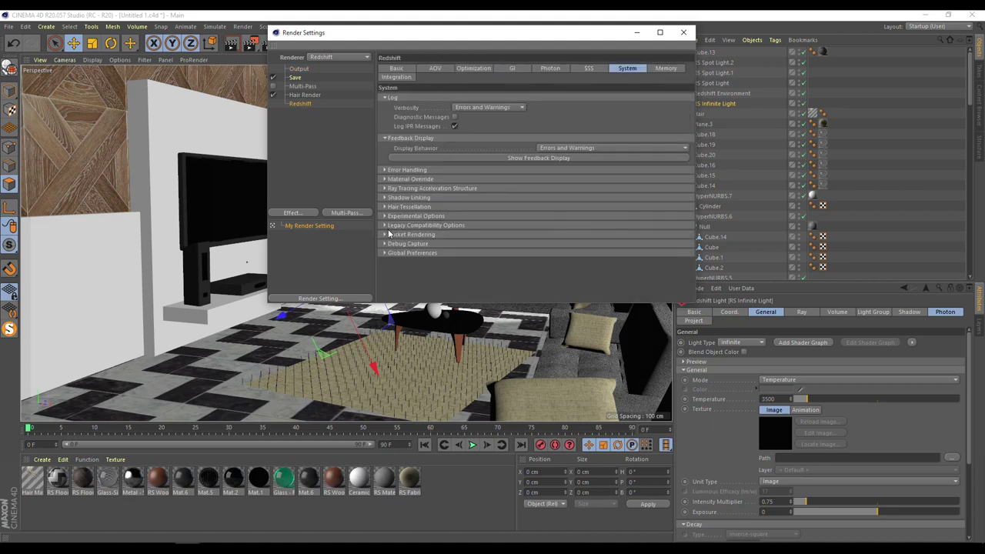
left_click(388, 234)
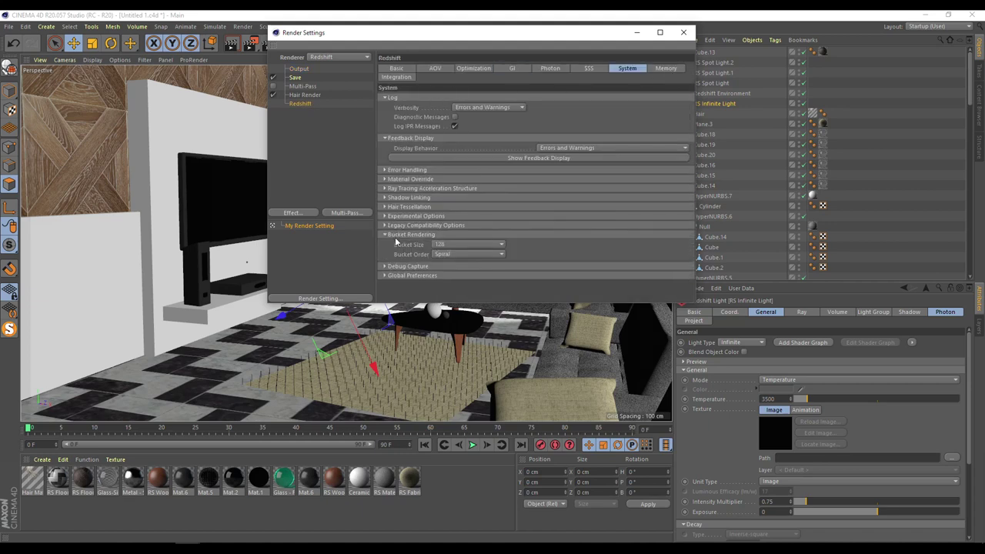
left_click(683, 32)
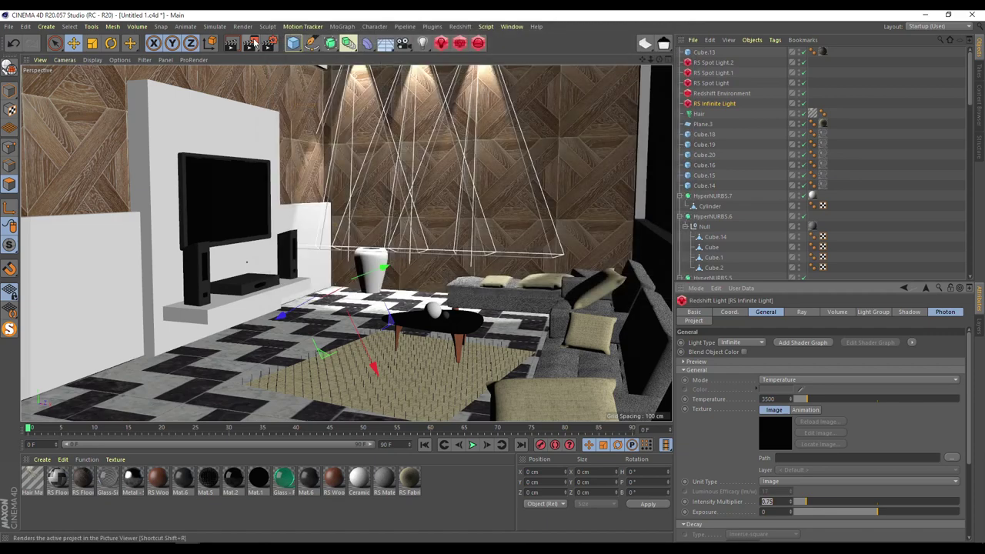
left_click(248, 43)
left_click(815, 31)
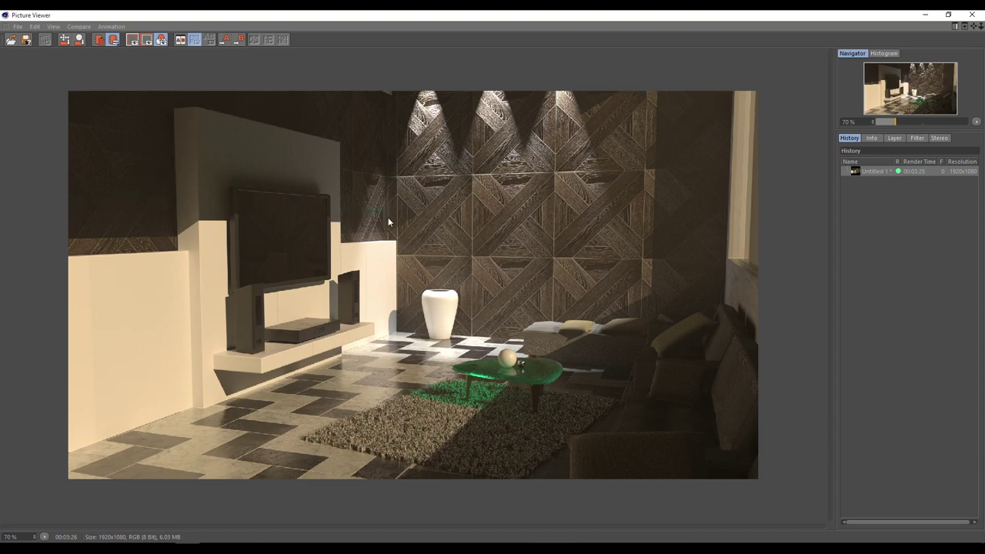
- Zoom and pan around the finished 1920×1080 render, then close the Picture Viewer
scroll(498, 383, "up", 3)
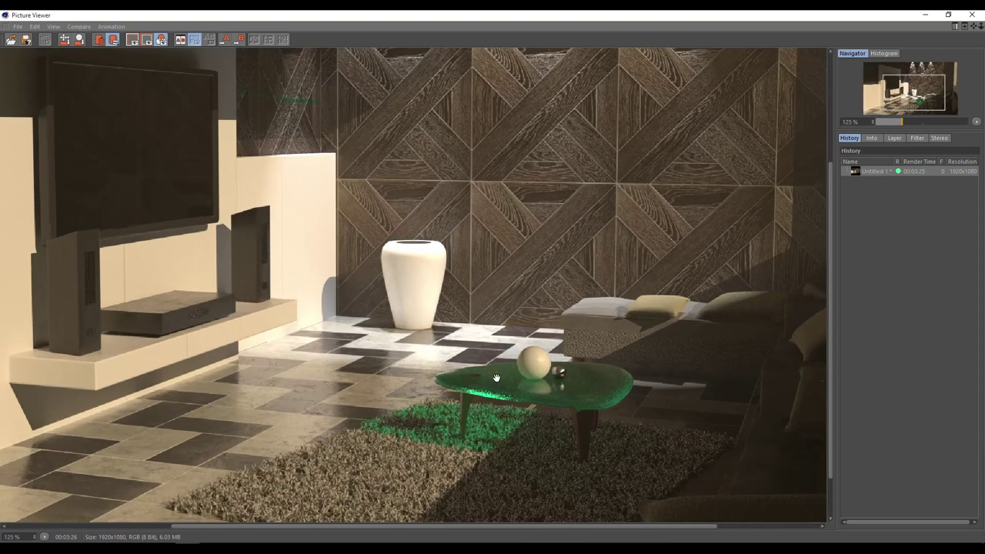
left_click_drag(496, 378, 427, 366)
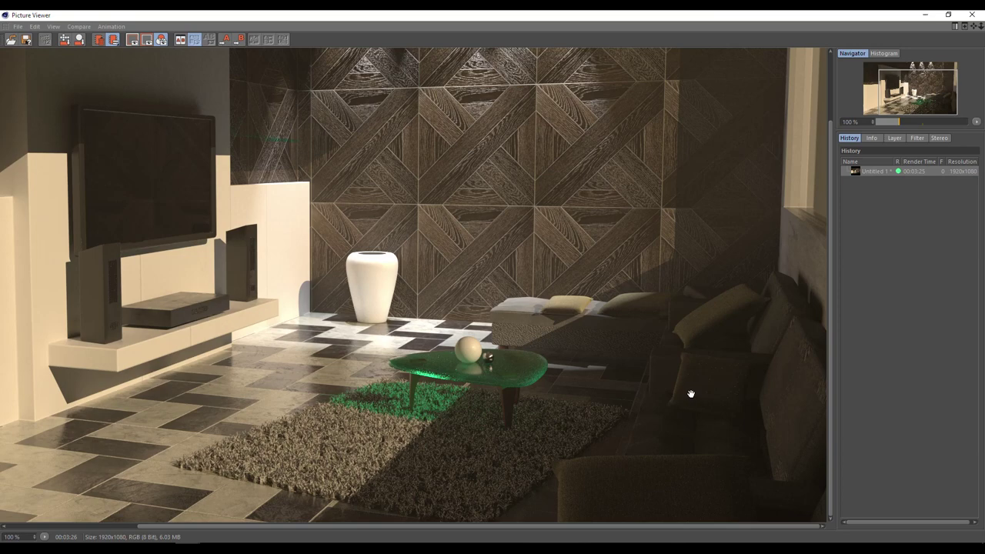
scroll(691, 394, "up", 5)
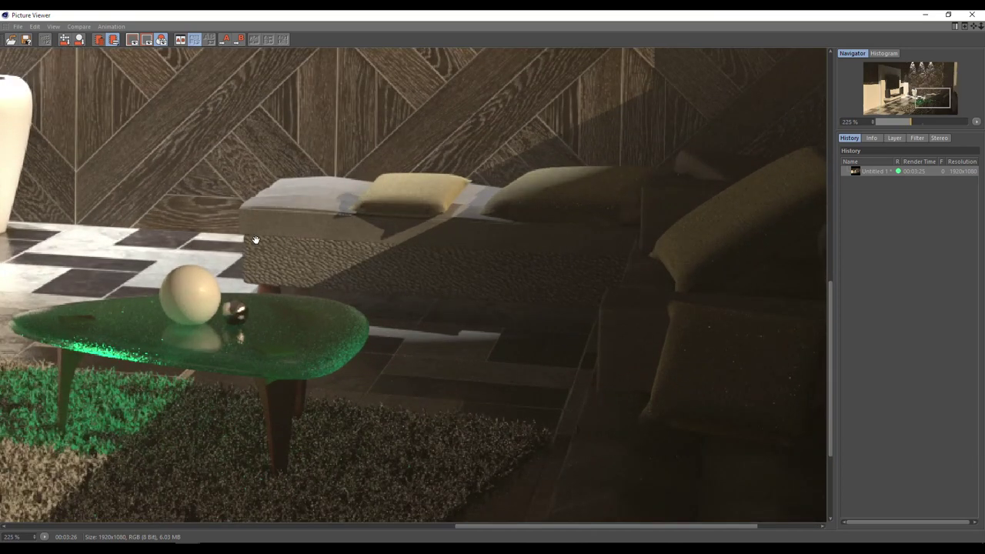
scroll(320, 284, "down", 4)
scroll(97, 341, "up", 2)
scroll(346, 505, "down", 1)
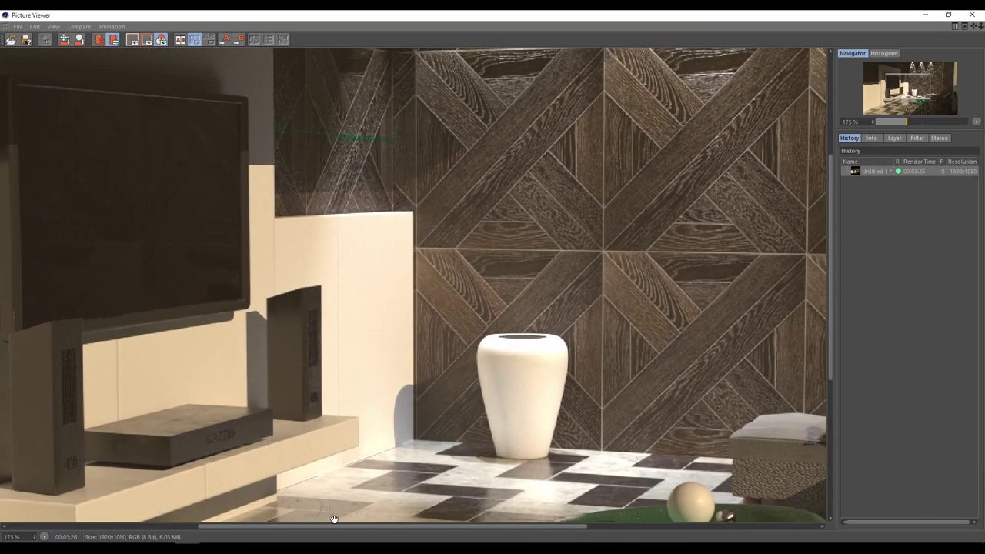
scroll(582, 217, "down", 1)
scroll(602, 220, "down", 3)
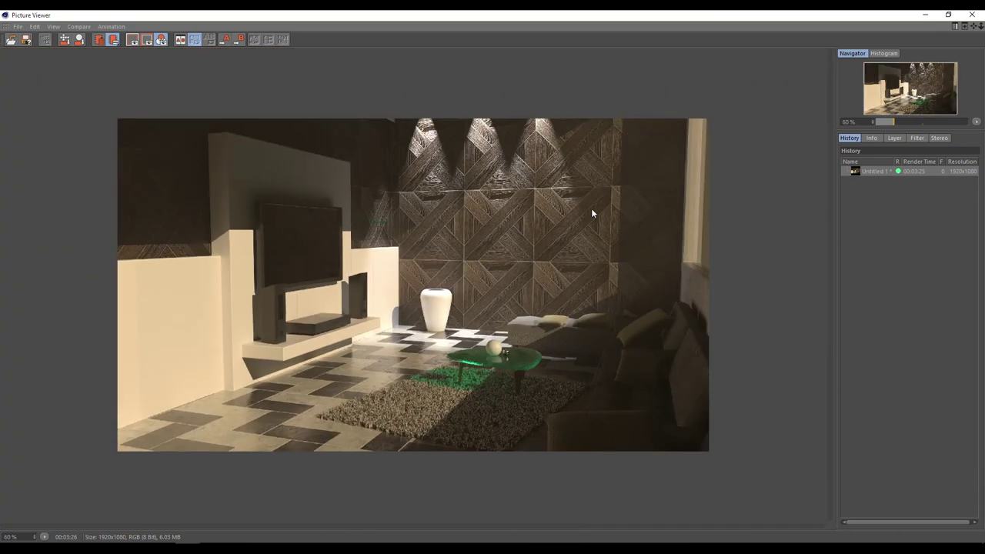
scroll(513, 165, "up", 3)
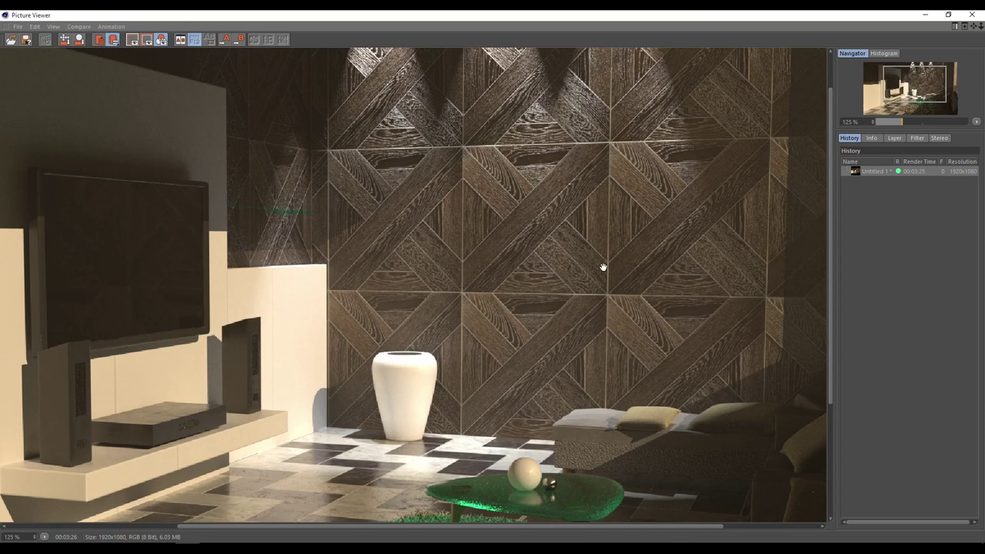
scroll(604, 269, "down", 1)
scroll(605, 271, "down", 1)
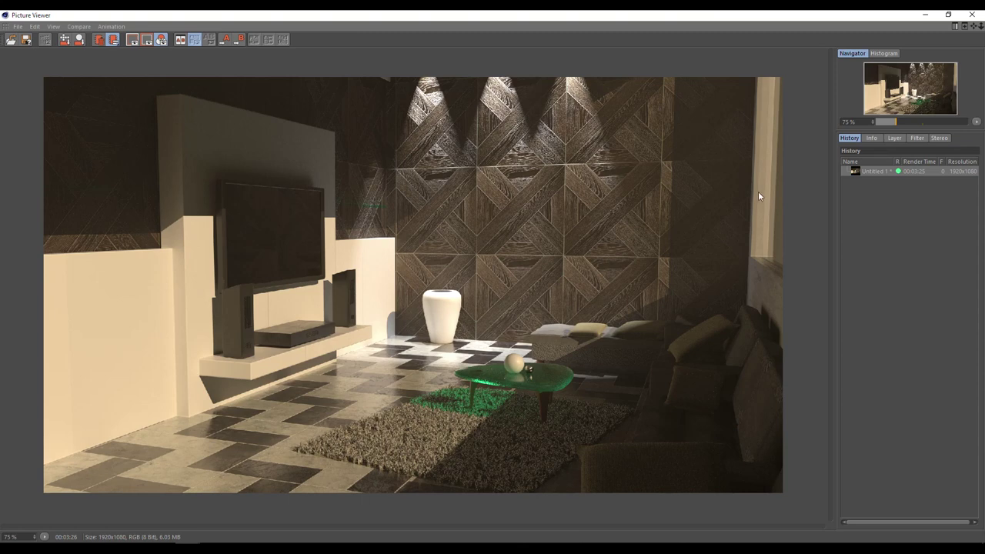
left_click(971, 14)
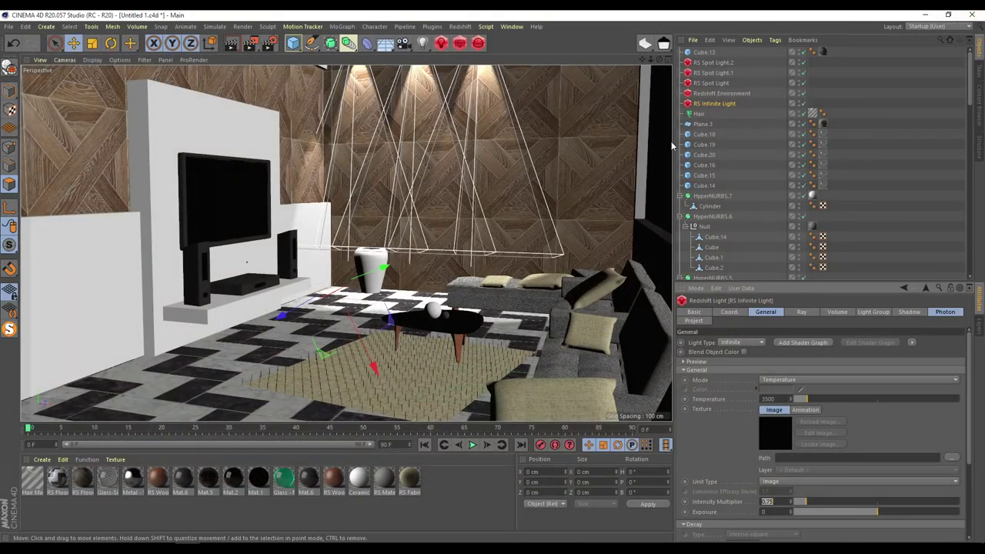
- Select the sofa's RS Material texture tags, keep Cube.15's tag, and open the material's shader graph
scroll(735, 219, "down", 5)
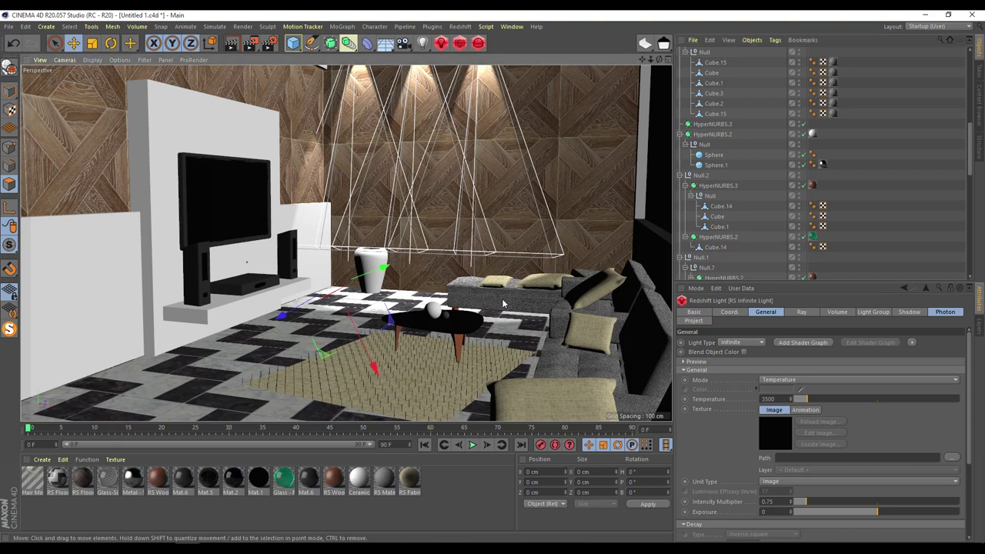
left_click(385, 480)
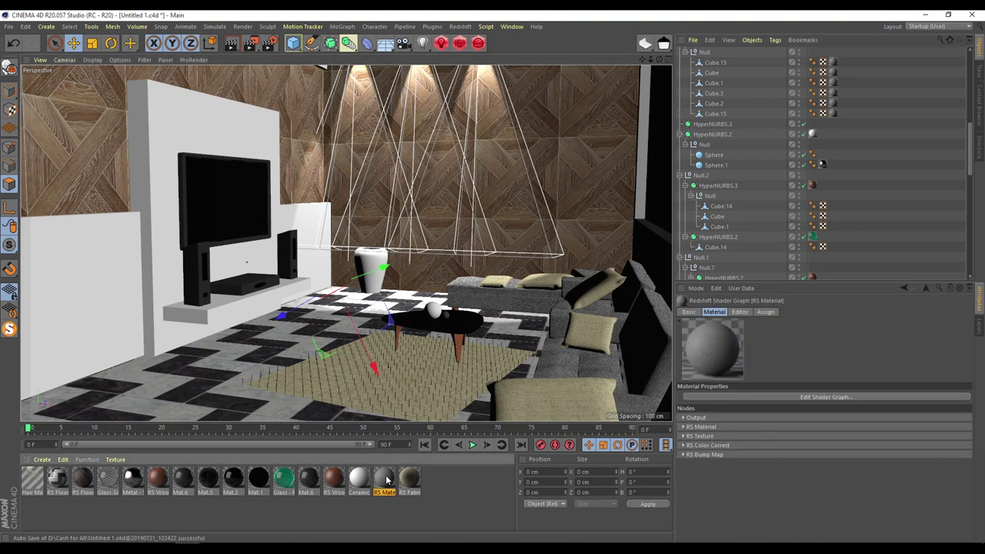
right_click(387, 479)
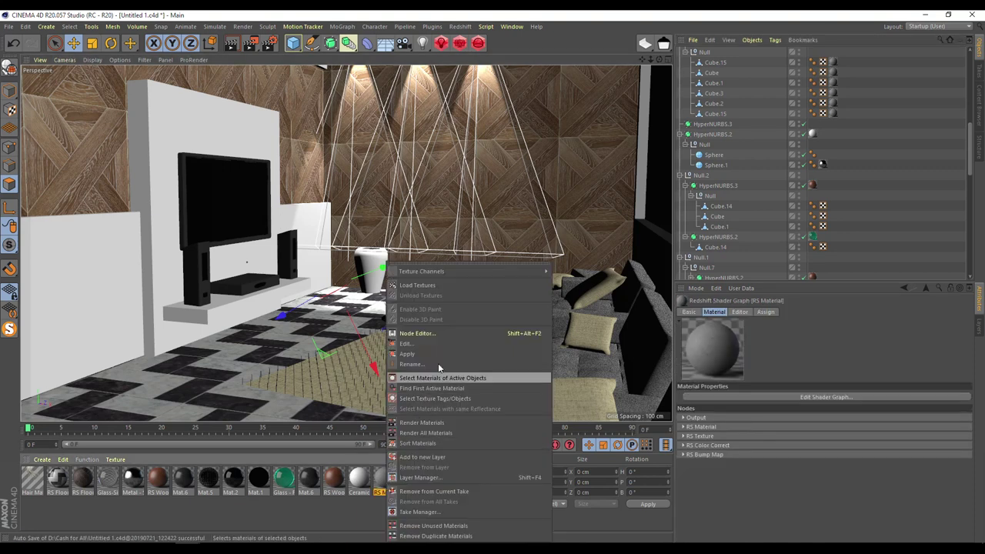
left_click(444, 399)
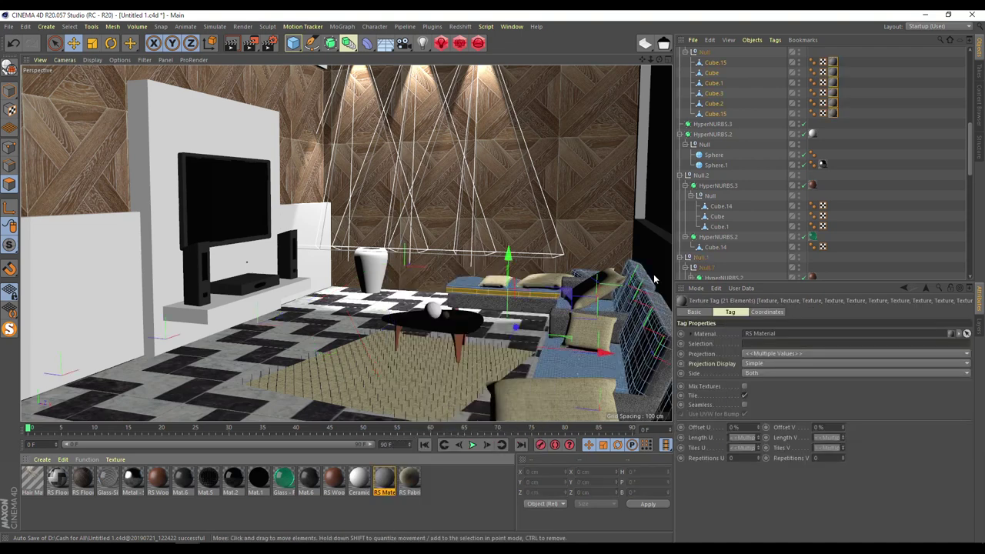
left_click(832, 63)
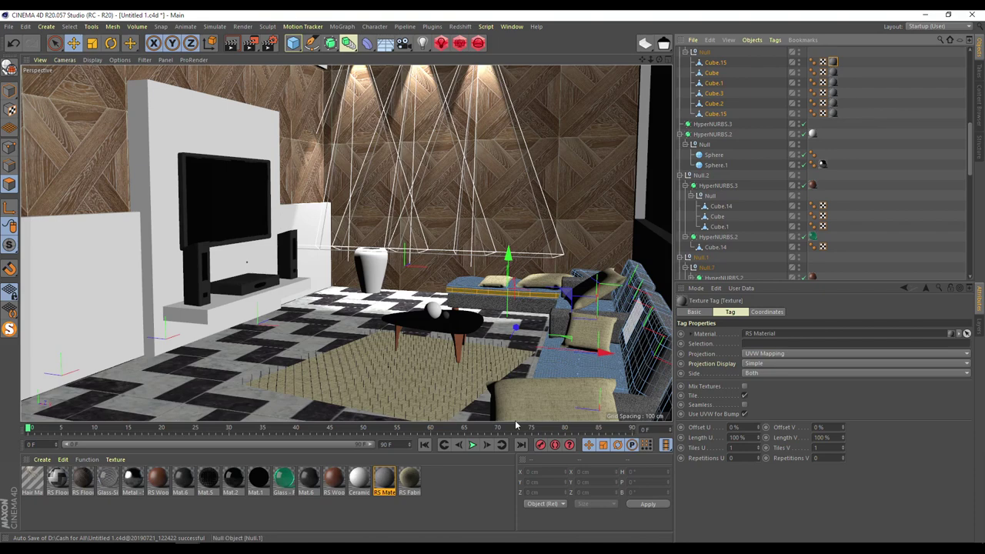
double_click(389, 478)
left_click(251, 112)
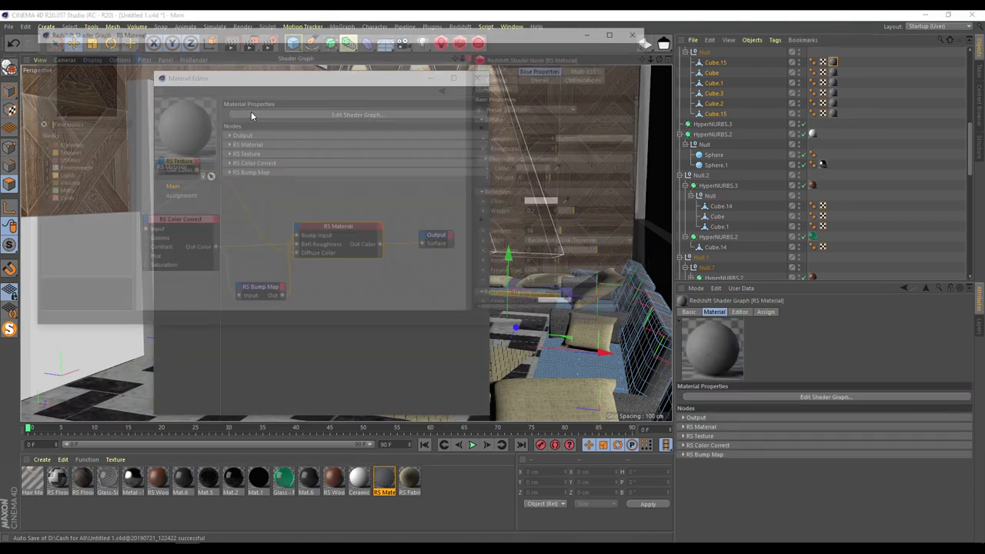
- Set the leather RS Texture's UV scale U and V to 5 and close the Shader Graph
left_click(174, 163)
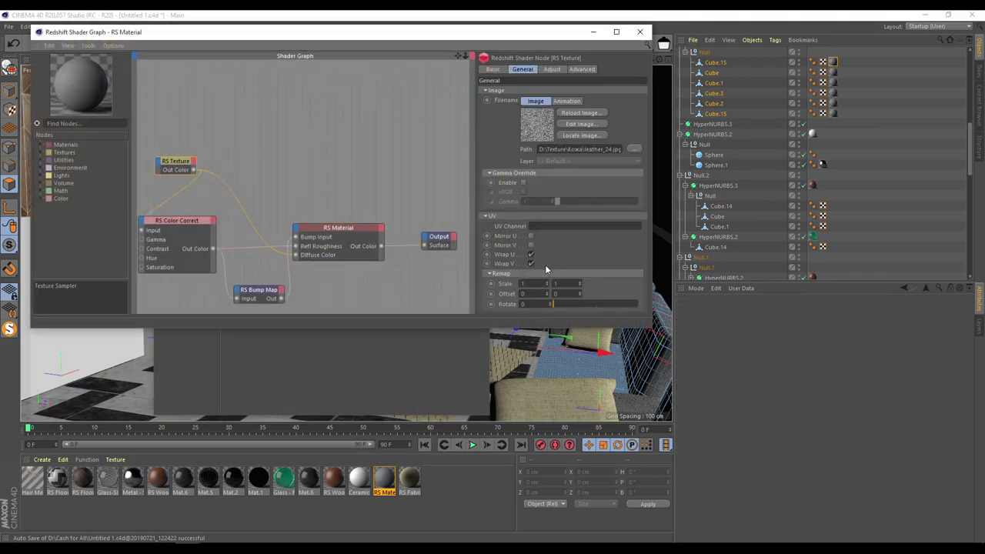
type("2")
key("Return")
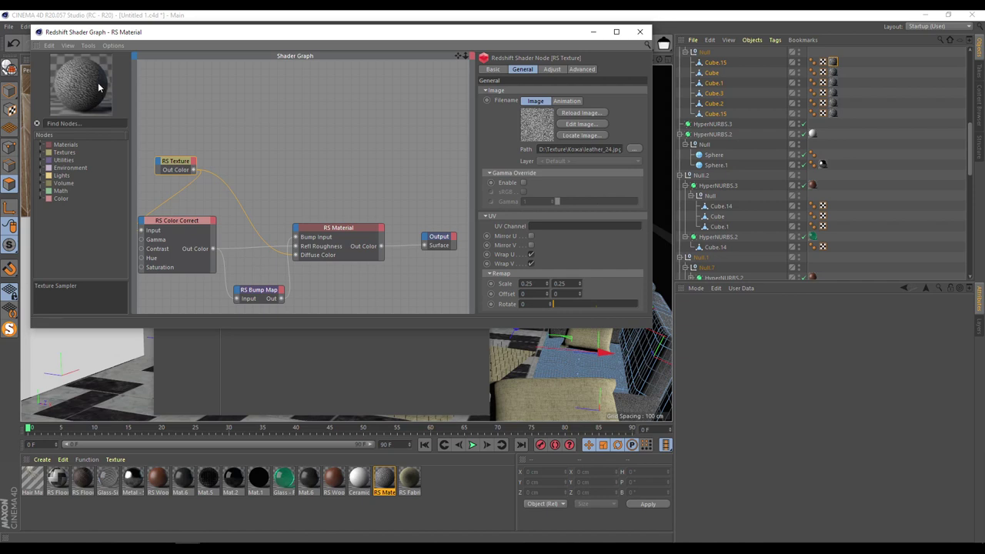
double_click(533, 283)
type("2")
double_click(570, 284)
type("2")
key("Return")
type("5")
key("Return")
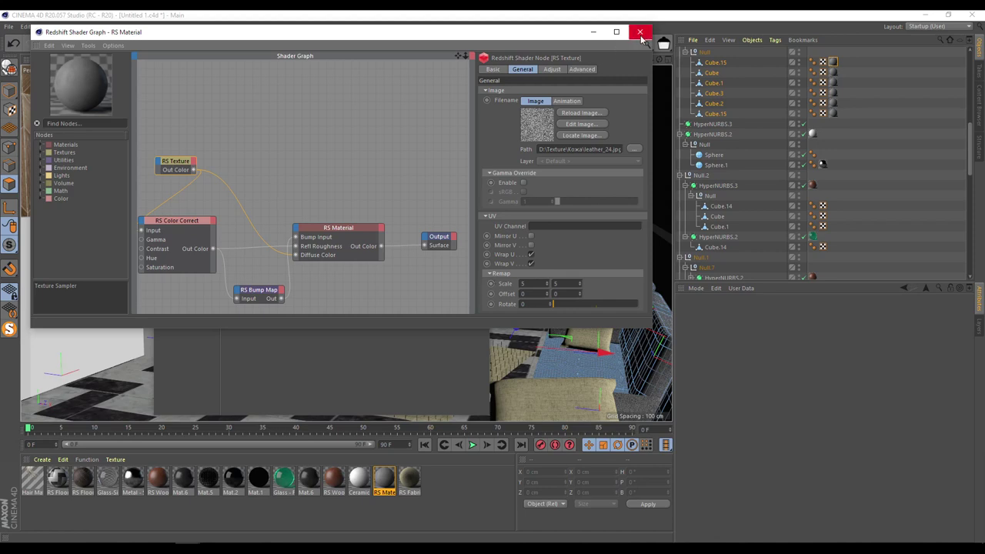
left_click(640, 32)
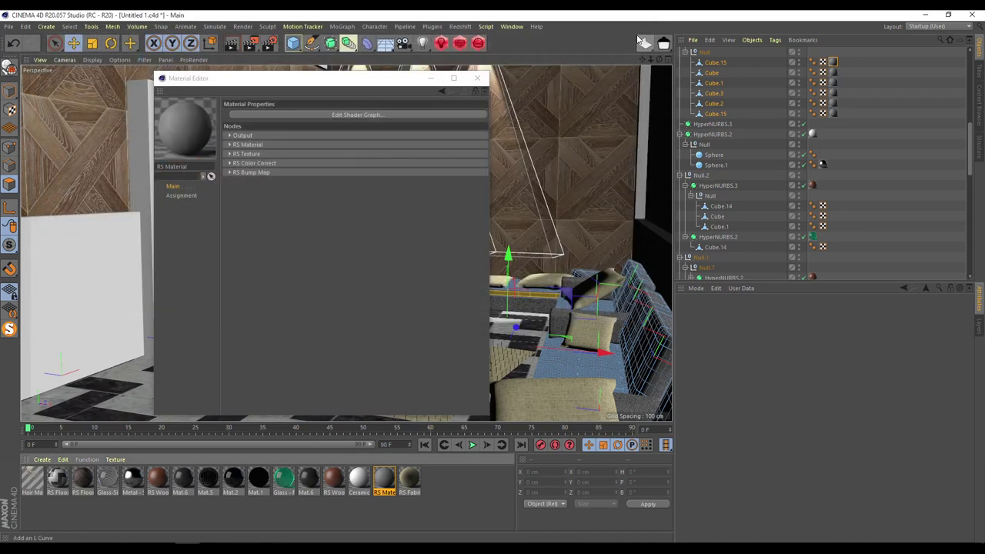
- Close the Material Editor and leave the camera for a free view of the lit wall
left_click(481, 67)
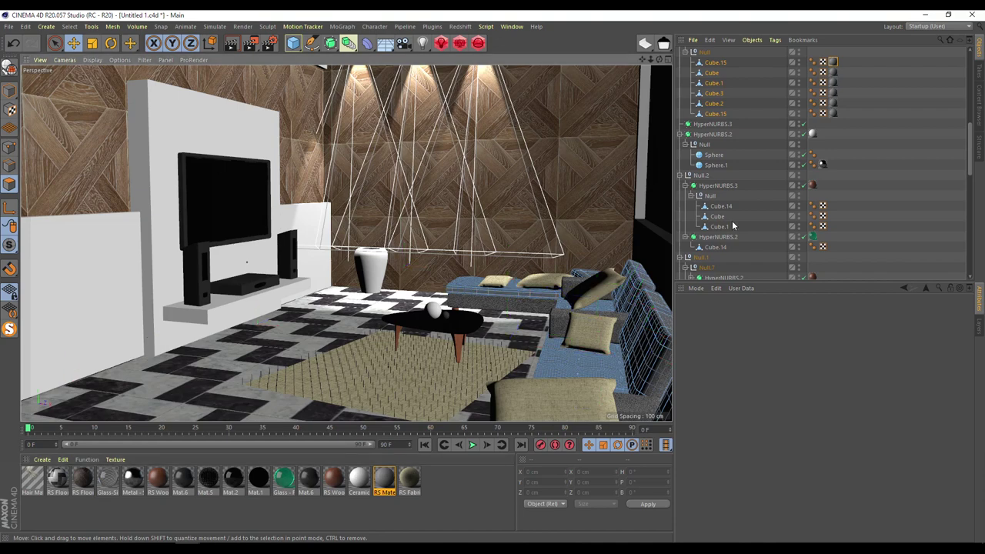
scroll(749, 233, "down", 5)
left_click(809, 207)
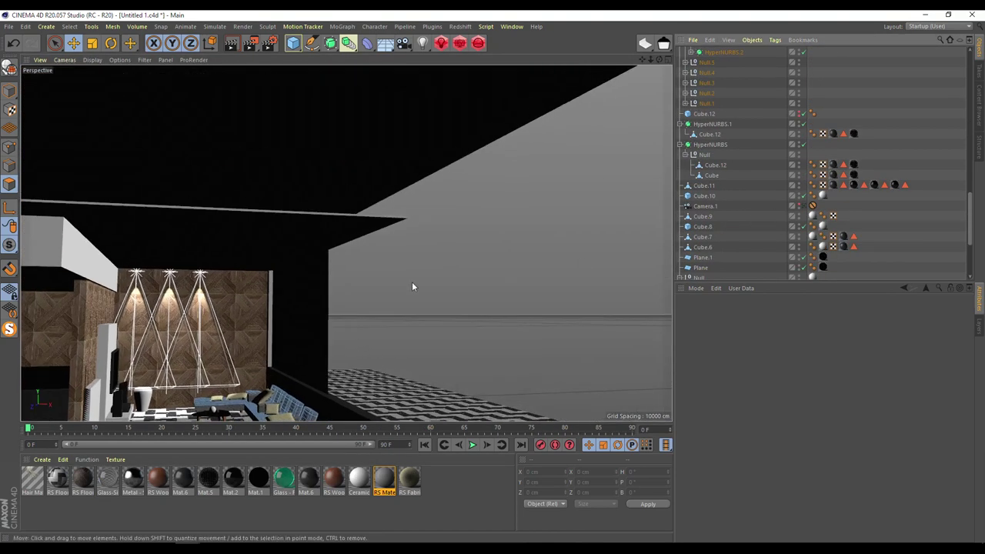
left_click_drag(649, 75, 630, 60, "alt")
scroll(198, 322, "up", 3)
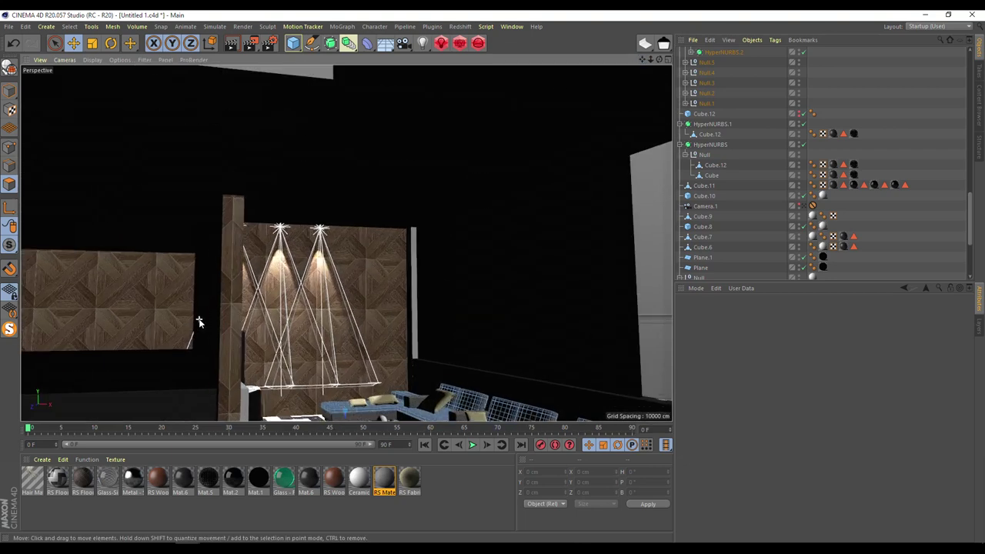
scroll(739, 213, "down", 5)
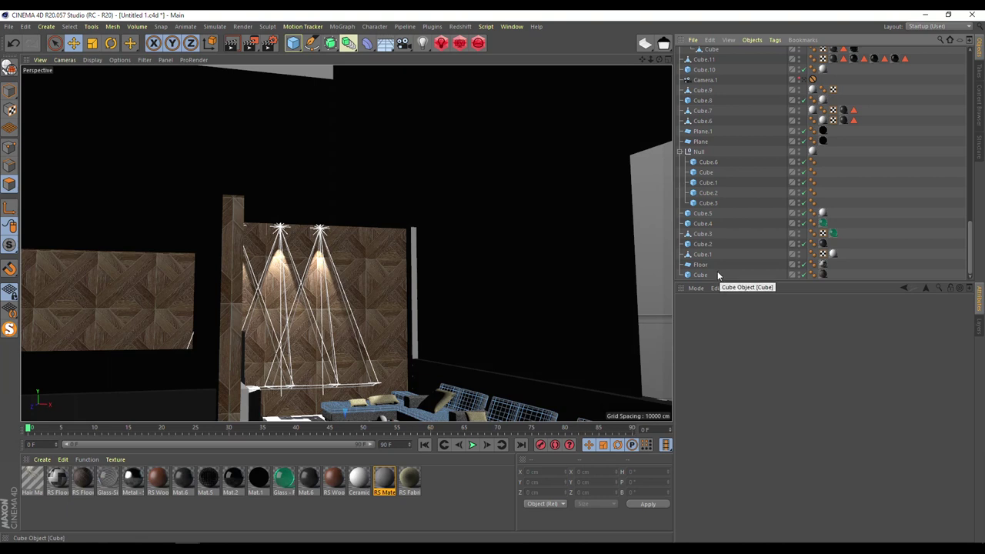
scroll(748, 209, "up", 10)
- Shift wall Cube.13 to the left and select the HyperNURBS.7 column
left_click(707, 52)
left_click_drag(163, 308, 185, 327)
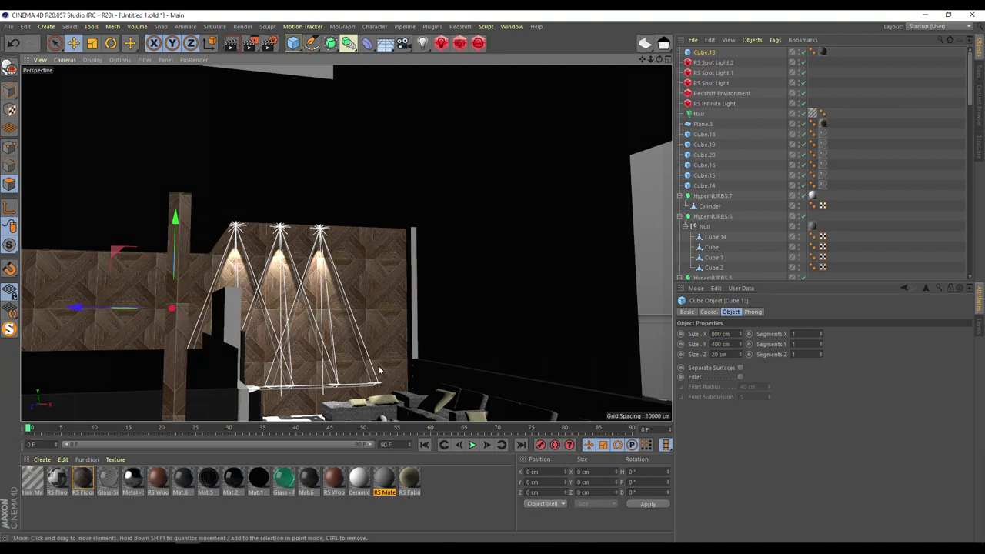
left_click(710, 196)
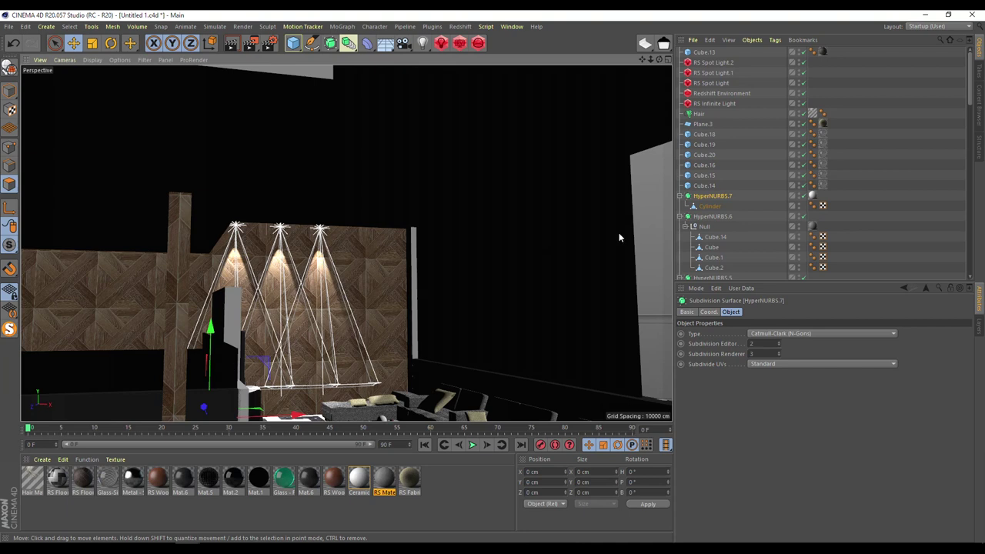
- Select Cube.3, undo the recent changes, and reselect wall panel Cube.13
scroll(753, 217, "down", 10)
scroll(753, 220, "down", 5)
left_click(701, 234)
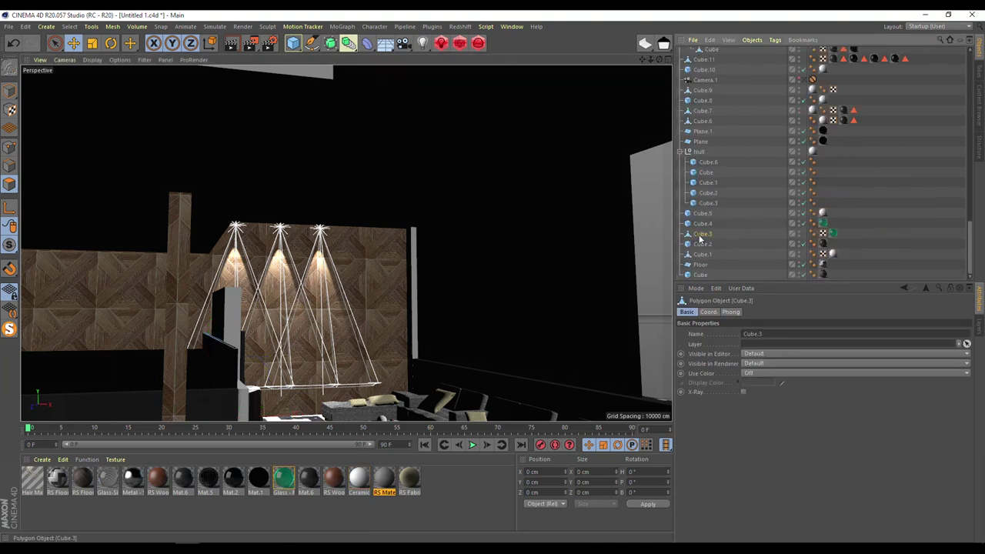
scroll(504, 273, "up", 5)
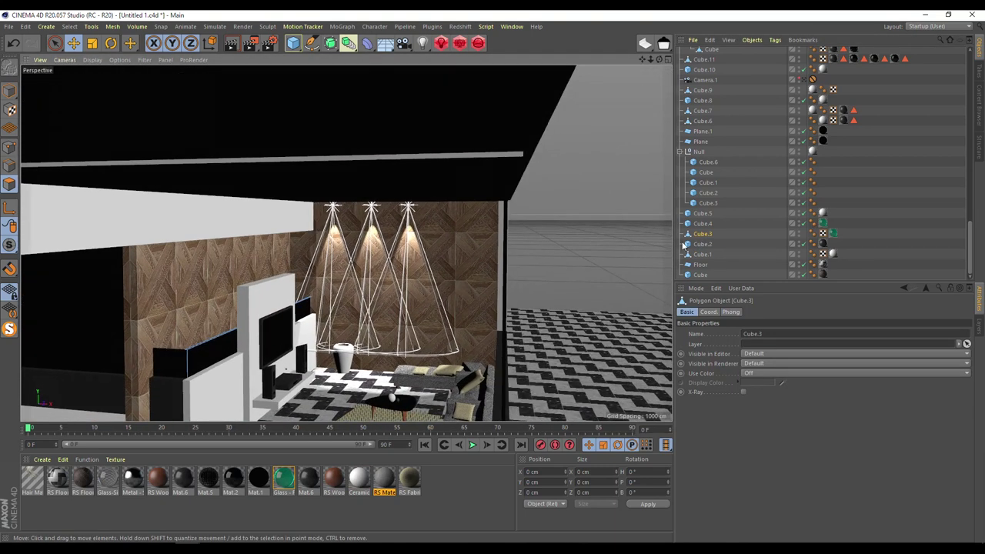
key("ctrl+z")
key("ctrl+z")
key("ctrl+z")
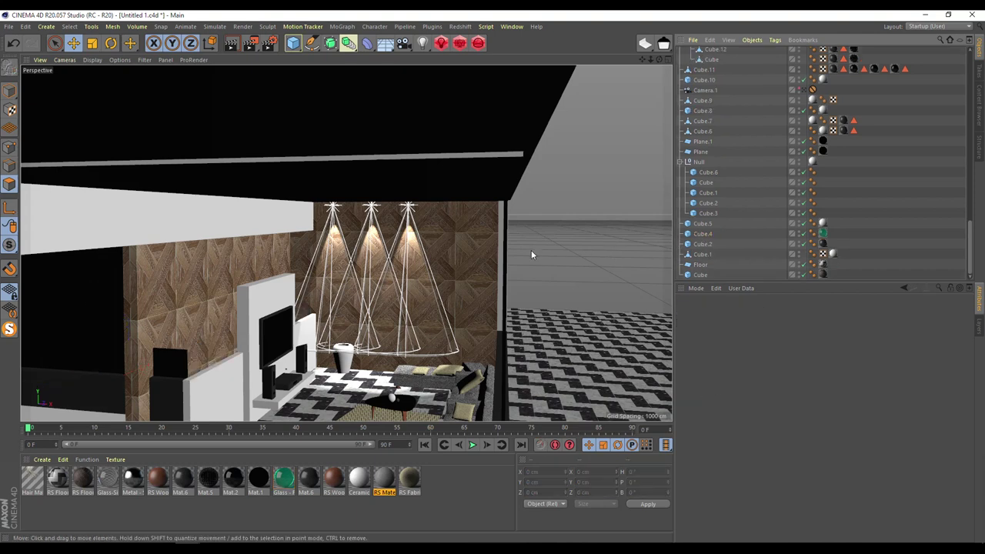
left_click(165, 291)
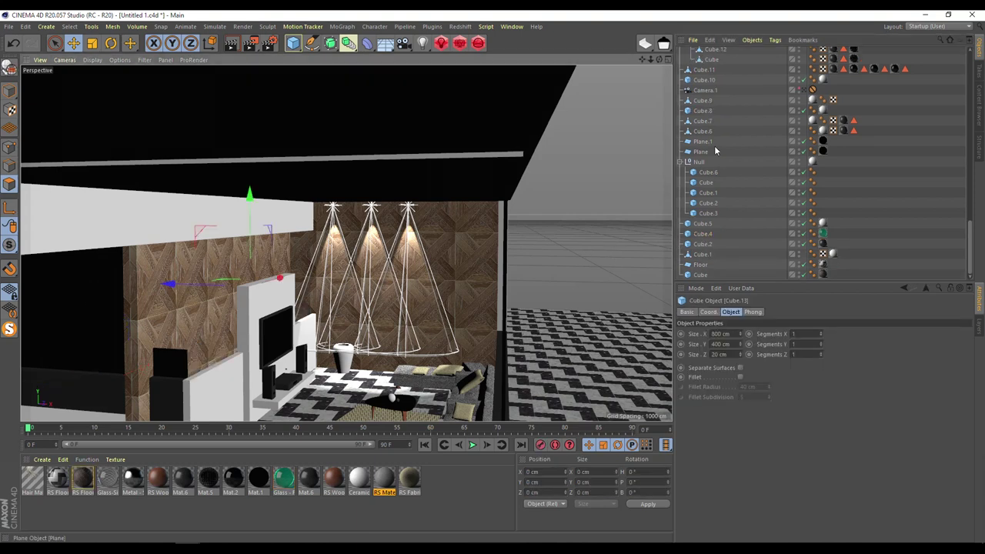
- Slide wood wall panel Cube.13 about 35 cm sideways and nudge it slightly up
scroll(722, 177, "up", 10)
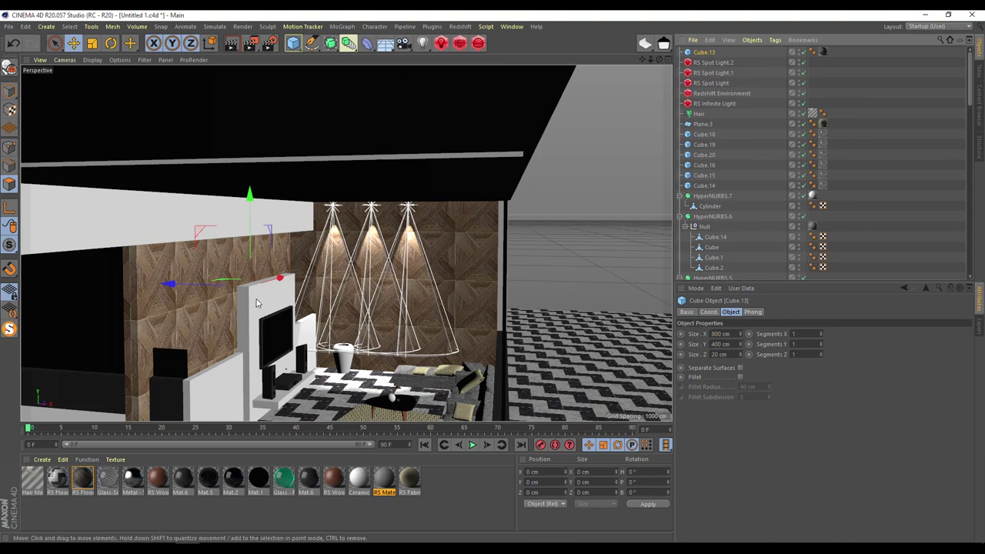
left_click_drag(192, 285, 217, 289)
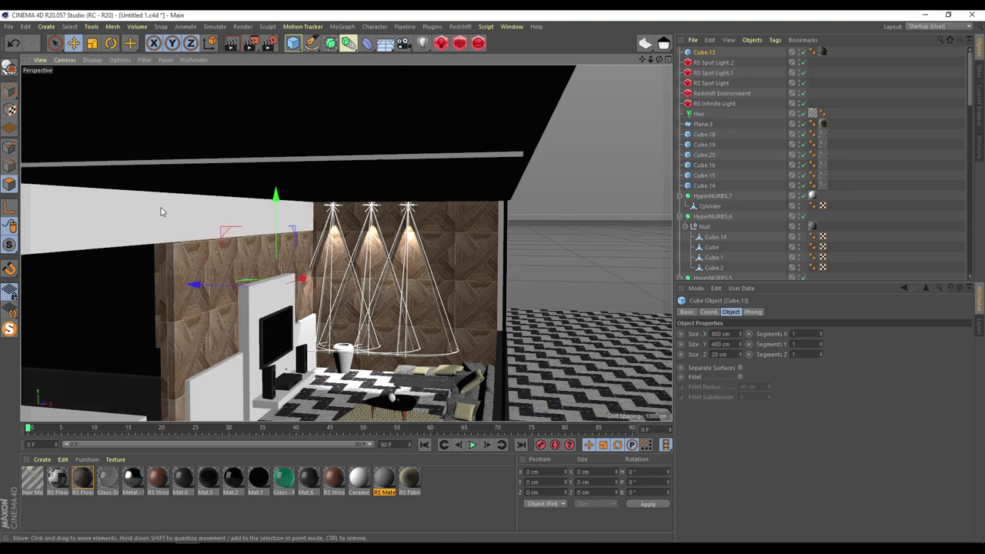
left_click_drag(275, 231, 275, 226)
- Raise the white ceiling beam Cube.6 about 32 cm to Y 386.42
left_click_drag(185, 260, 152, 304, "alt")
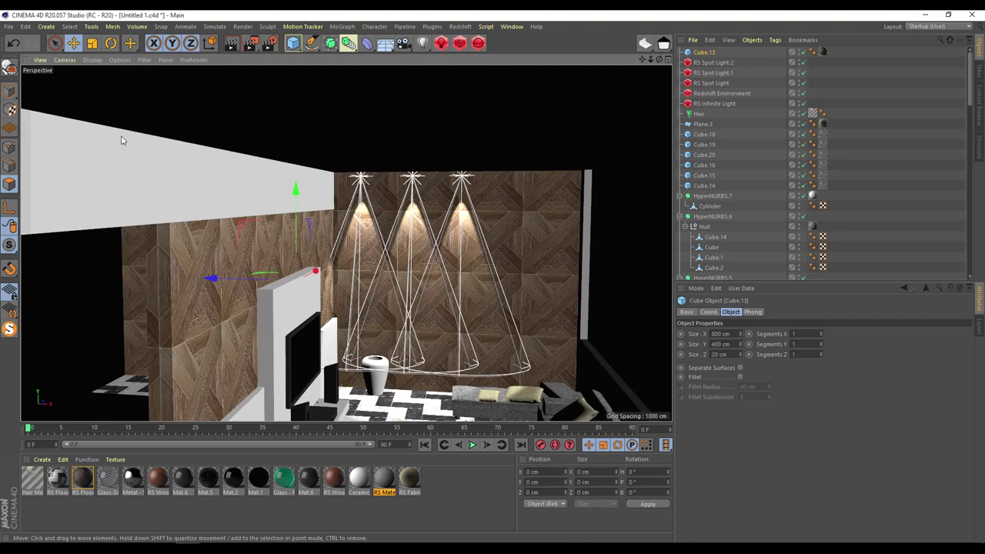
left_click(107, 173)
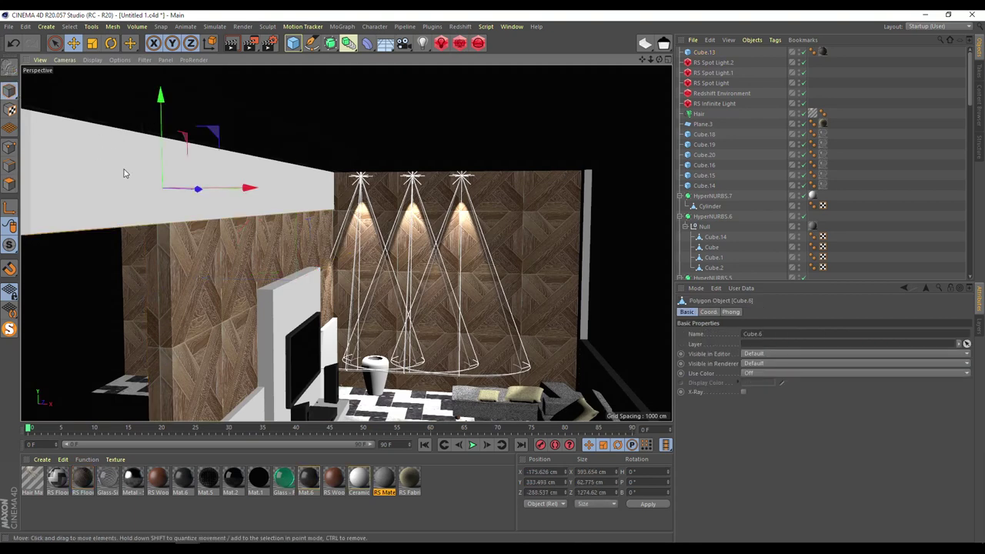
left_click_drag(167, 124, 168, 88)
- Lower wall panel Cube.13 about 6 cm to Y 201.281
left_click(204, 204)
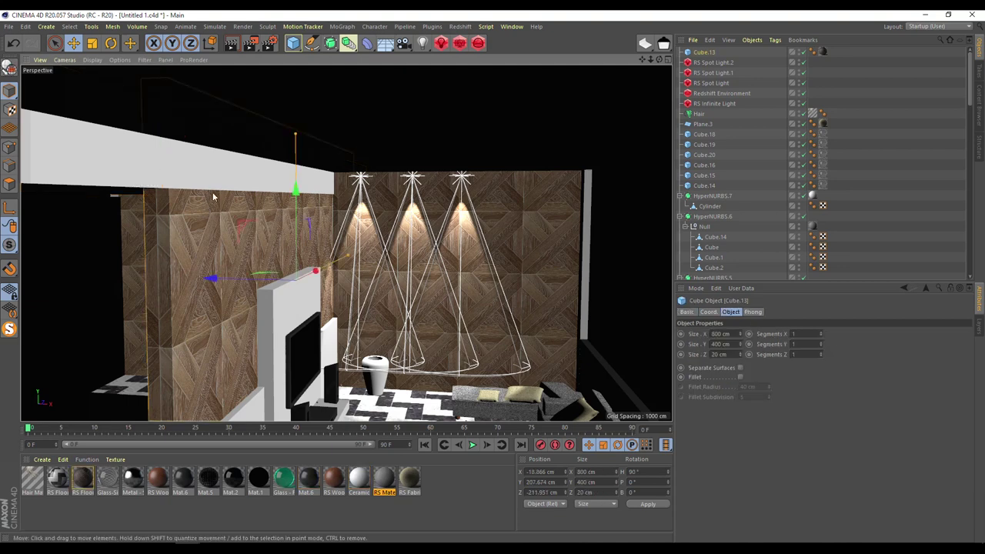
left_click_drag(289, 193, 296, 206)
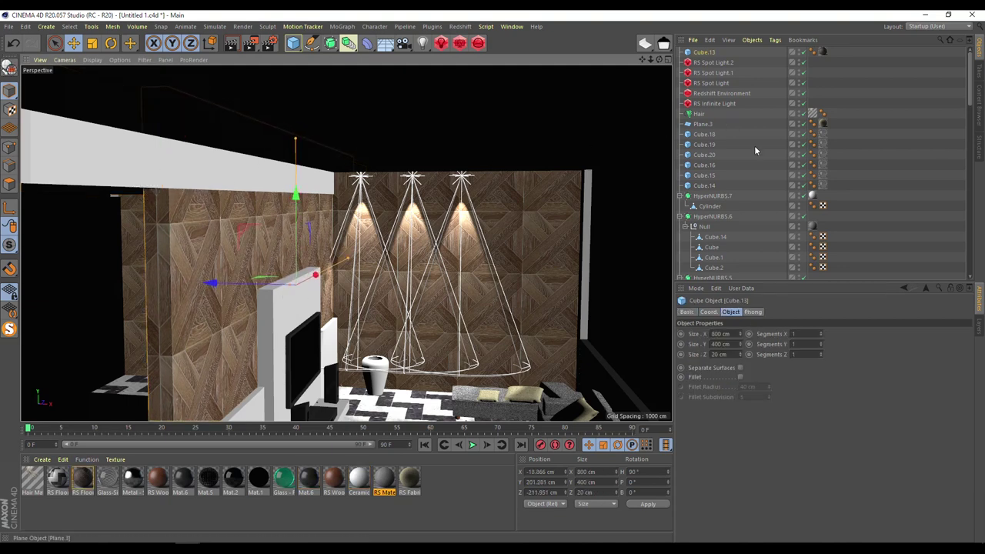
left_click(823, 51)
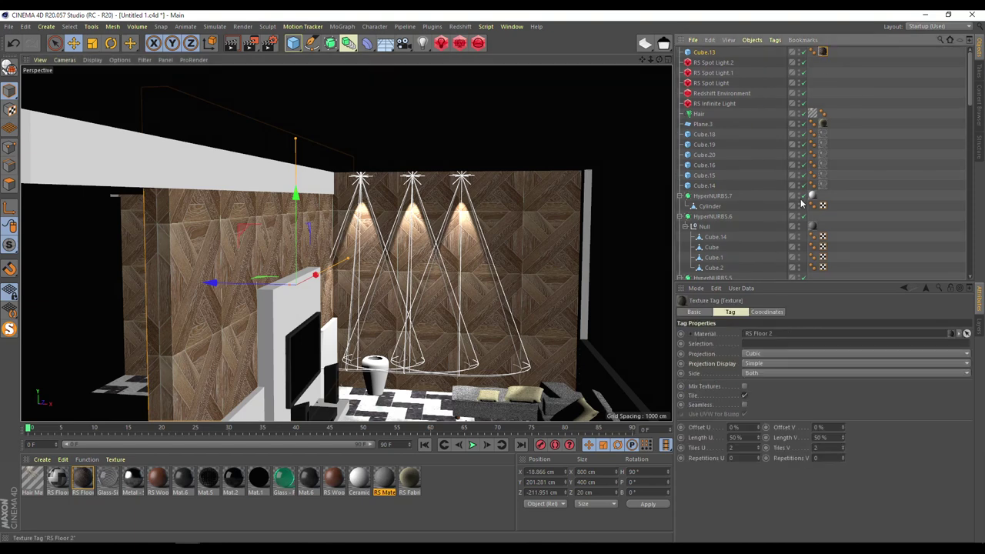
- Set Cube.13's RS Floor 2 texture tag to Tiles U 4 and Tiles V 4
left_click(743, 449)
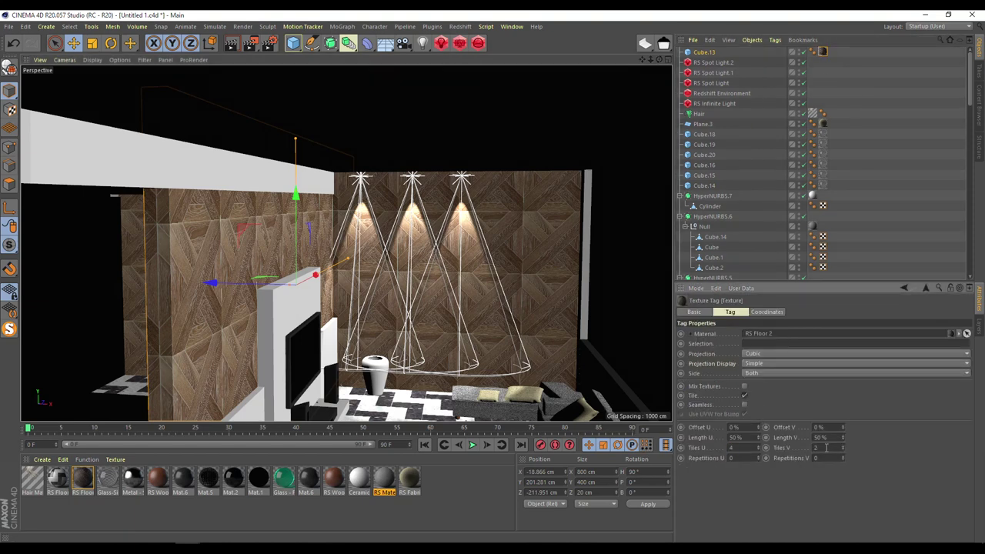
type("4")
key("Return")
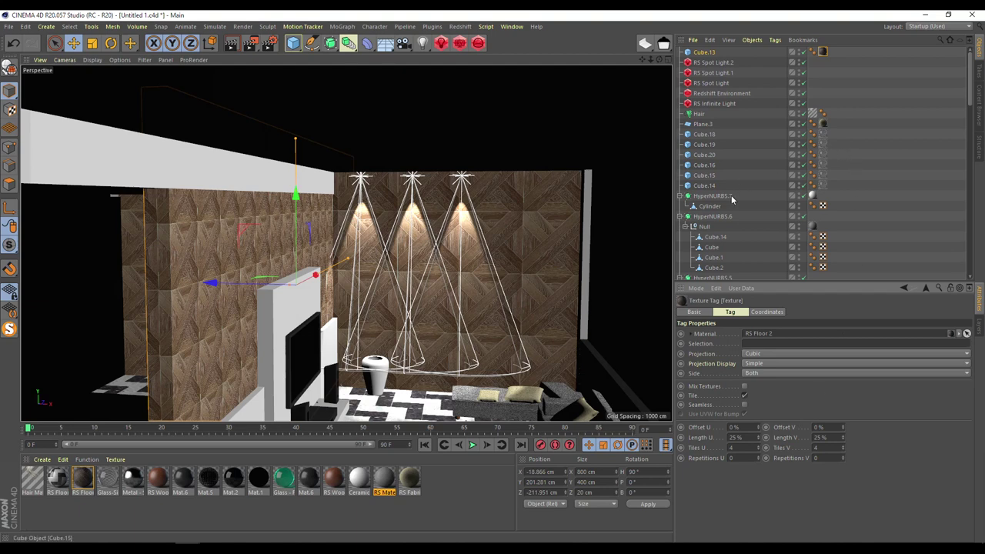
scroll(760, 250, "down", 10)
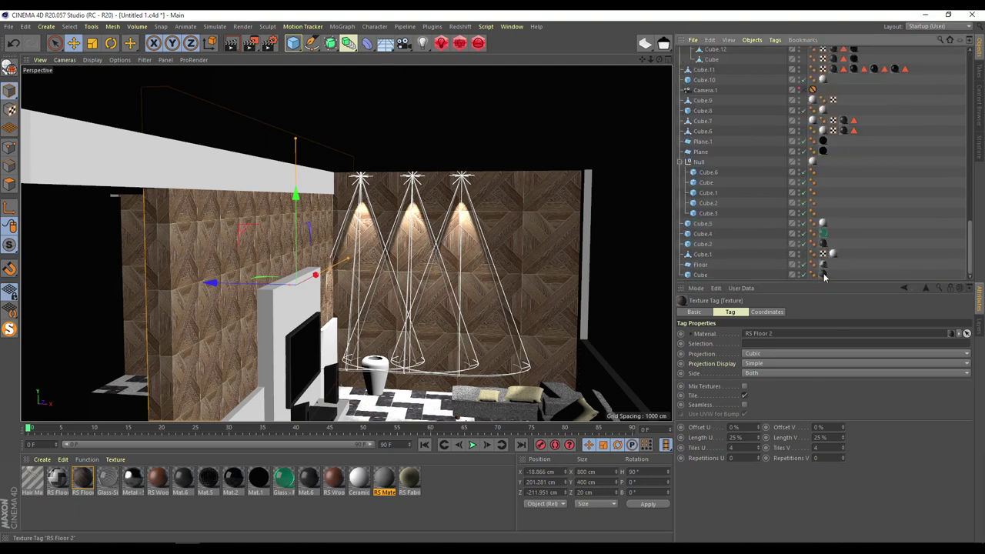
left_click(822, 447)
type("2")
key("Return")
type("4")
key("Return")
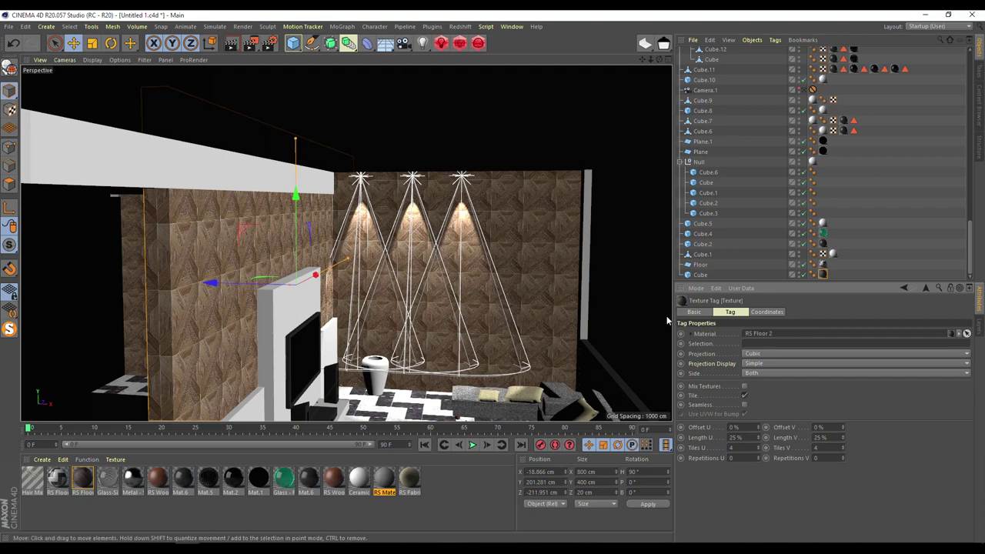
left_click_drag(645, 63, 646, 65)
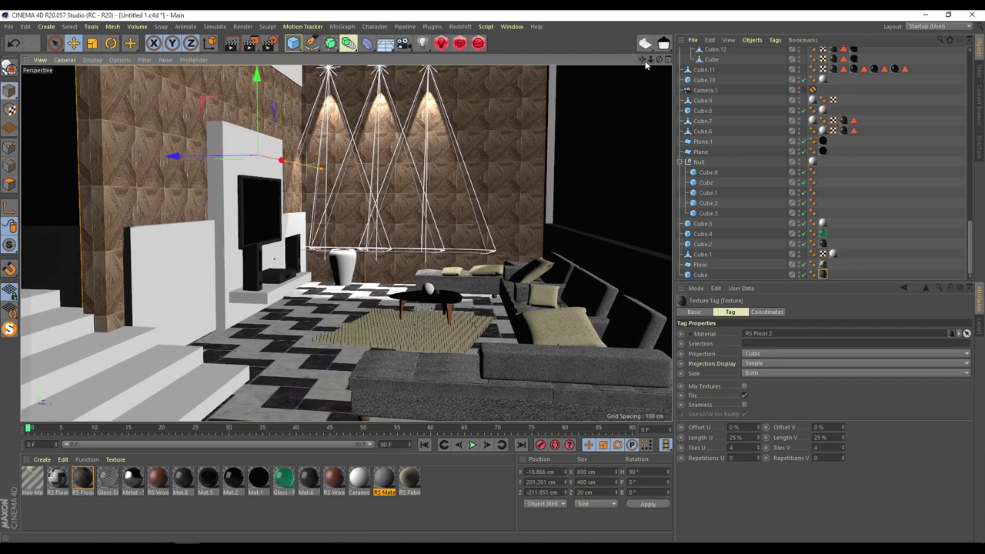
- Duplicate RS Spot Light.2 to add a fourth spot light on the wood wall
left_click_drag(472, 238, 475, 196, "alt")
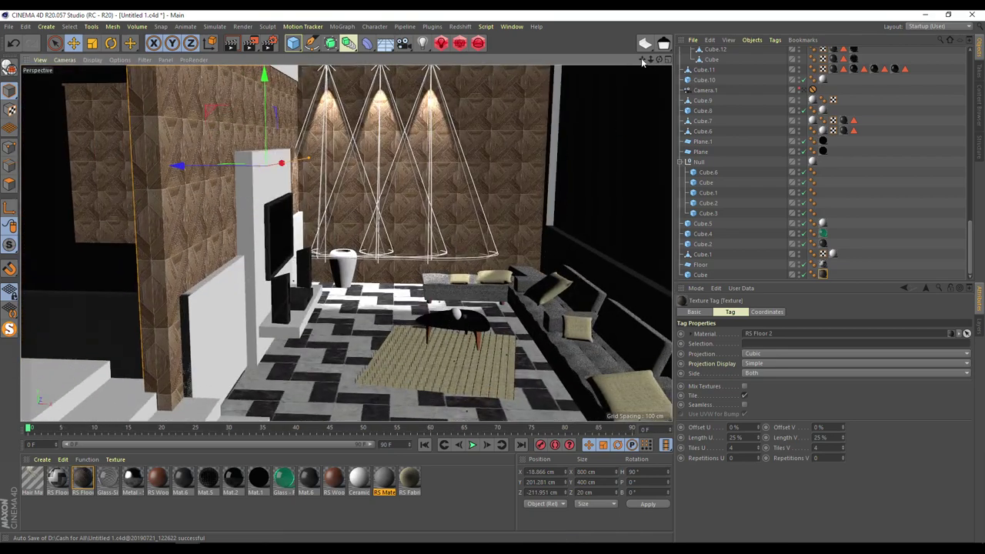
left_click_drag(642, 59, 538, 122)
left_click(419, 119)
- Select Cube.19 and wall panel Cube.13, then look through Camera.1
left_click(627, 150)
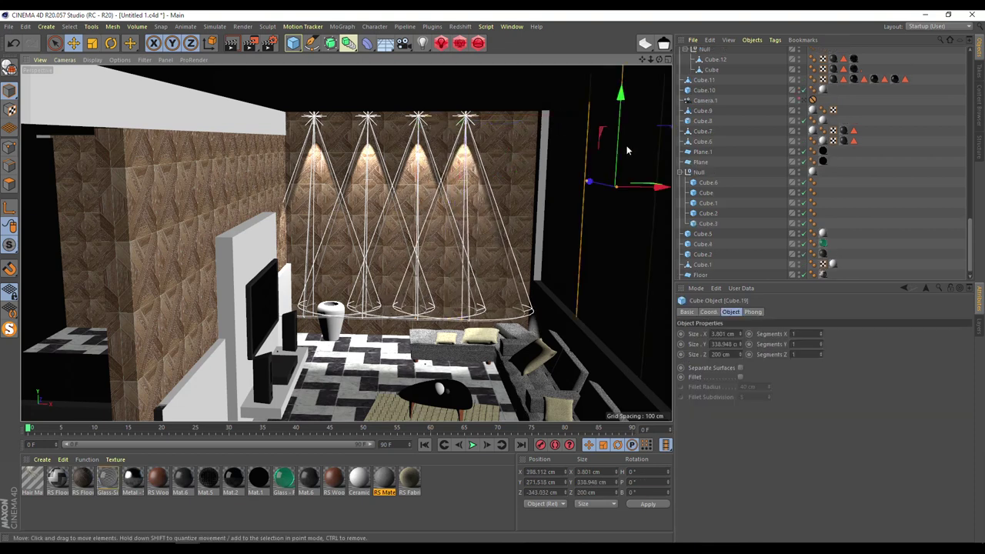
scroll(755, 199, "up", 10)
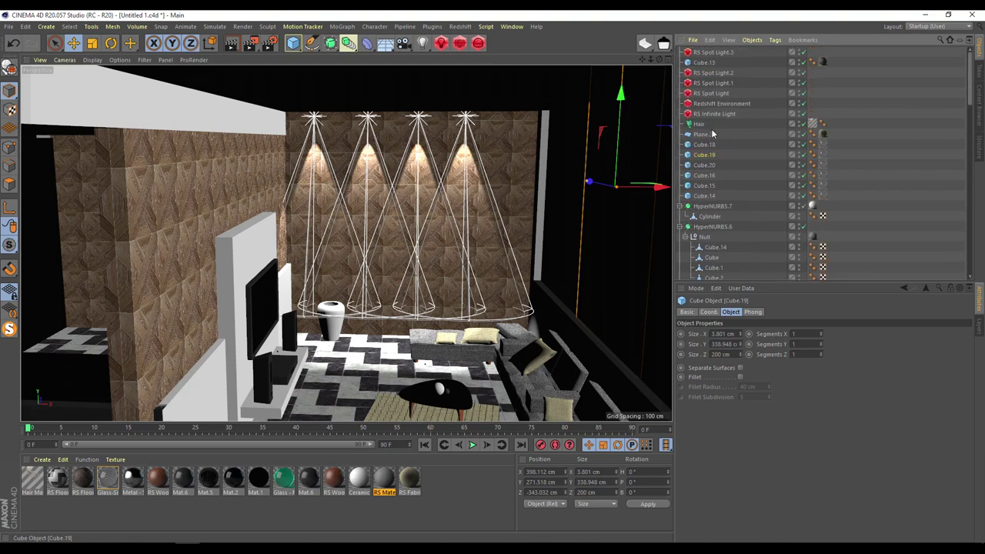
left_click_drag(706, 61, 705, 51)
scroll(770, 223, "down", 6)
scroll(776, 233, "down", 10)
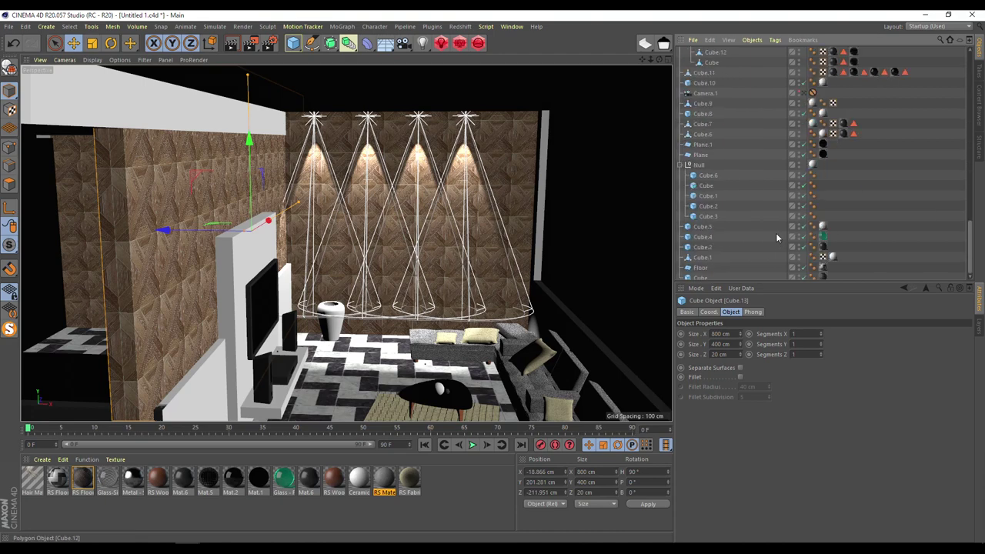
left_click(805, 93)
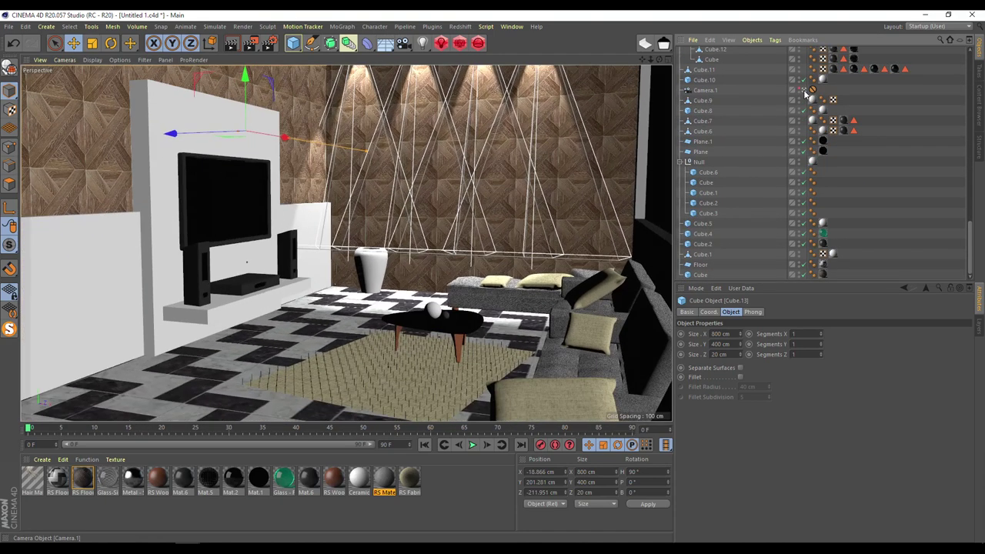
- Open Redshift RenderView and set the Primary GI Engine to None in Render Settings
left_click(462, 44)
left_click_drag(511, 32, 107, 62)
key("ctrl+b")
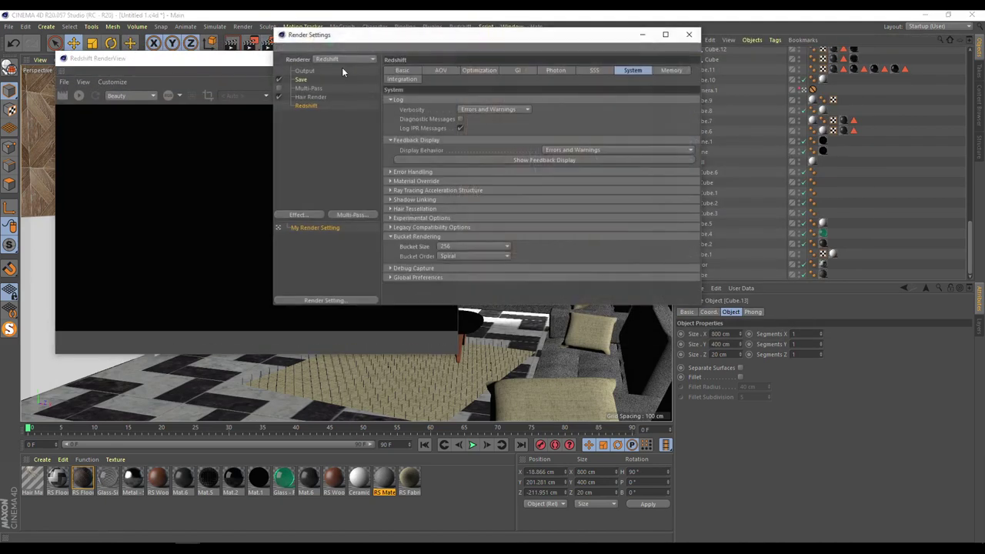
left_click(514, 70)
left_click(486, 110)
left_click(478, 121)
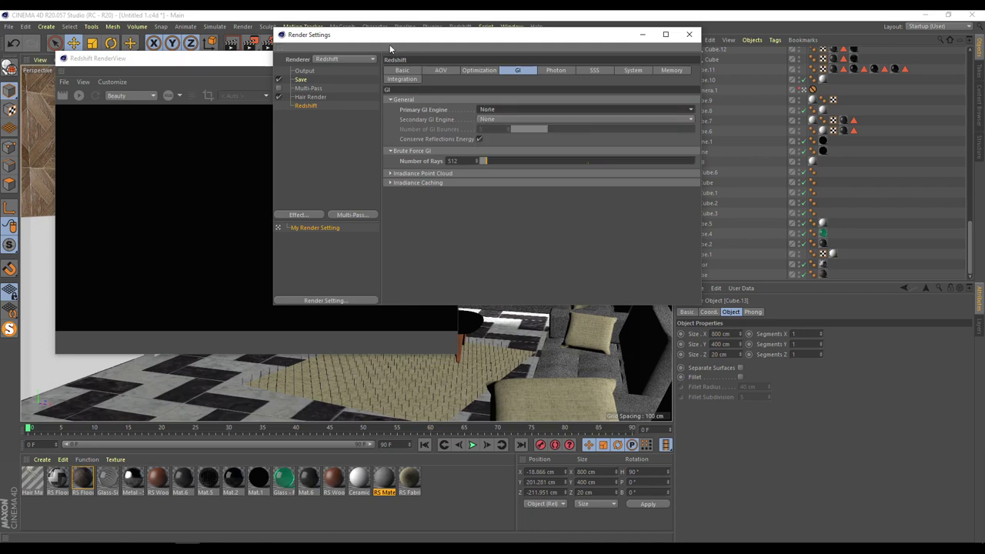
left_click_drag(390, 49, 436, 206)
- Render the camera view in a widened RenderView and show its Post-effects settings
left_click(79, 95)
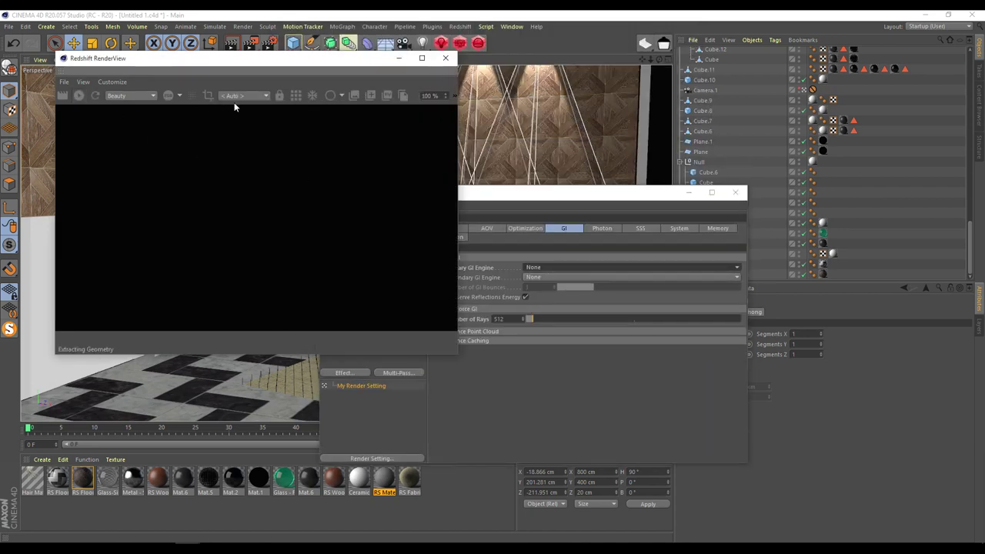
left_click_drag(458, 112, 569, 107)
left_click(564, 98)
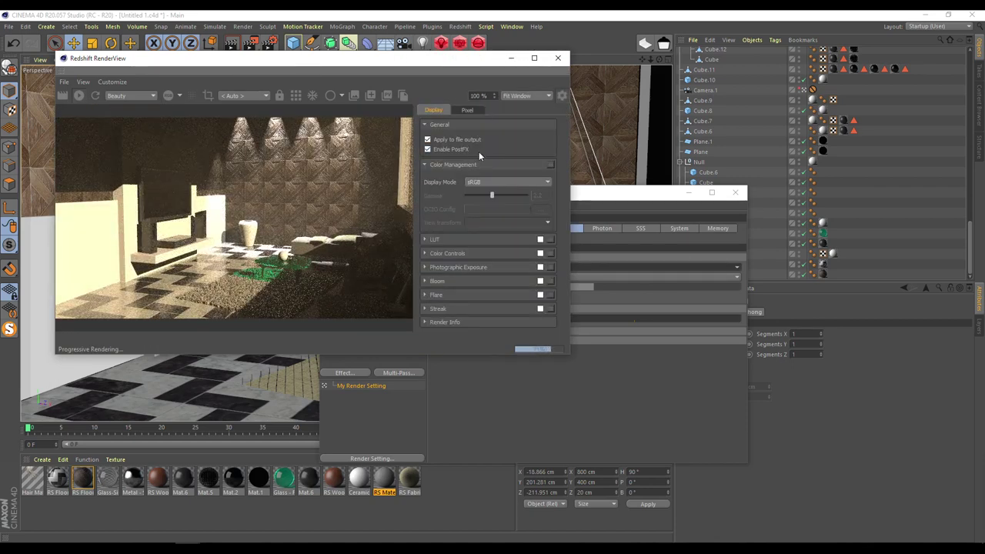
- Enable LUT and load 8620 - Rec709.cube from drive F:, LUTs by IWLTBAP > Rec.709
left_click(539, 239)
left_click(424, 239)
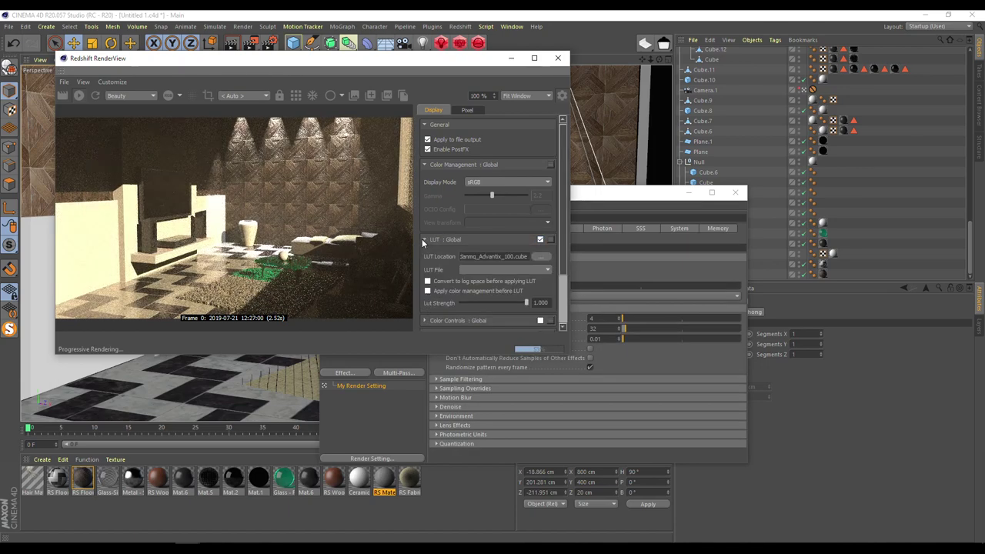
left_click(536, 257)
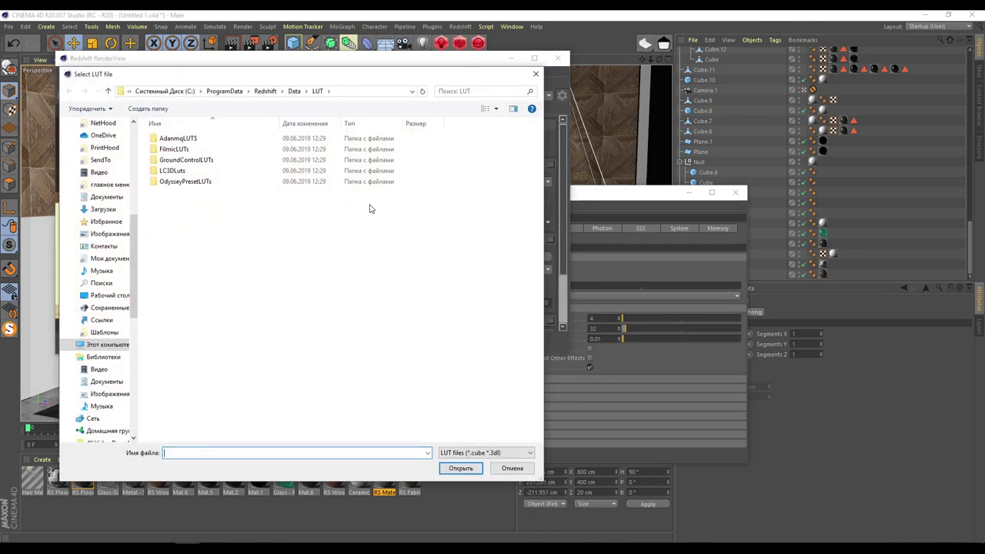
left_click(223, 91)
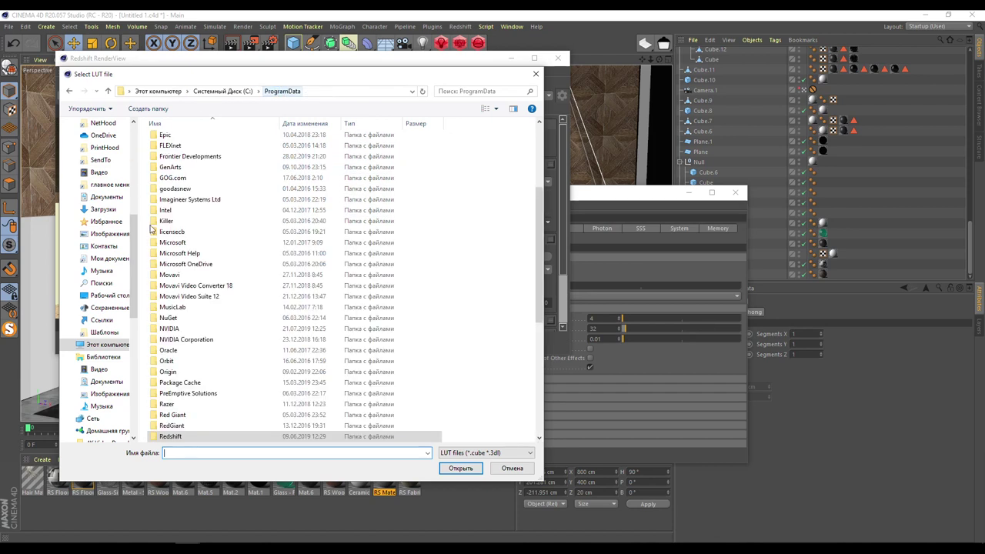
scroll(100, 193, "up", 10)
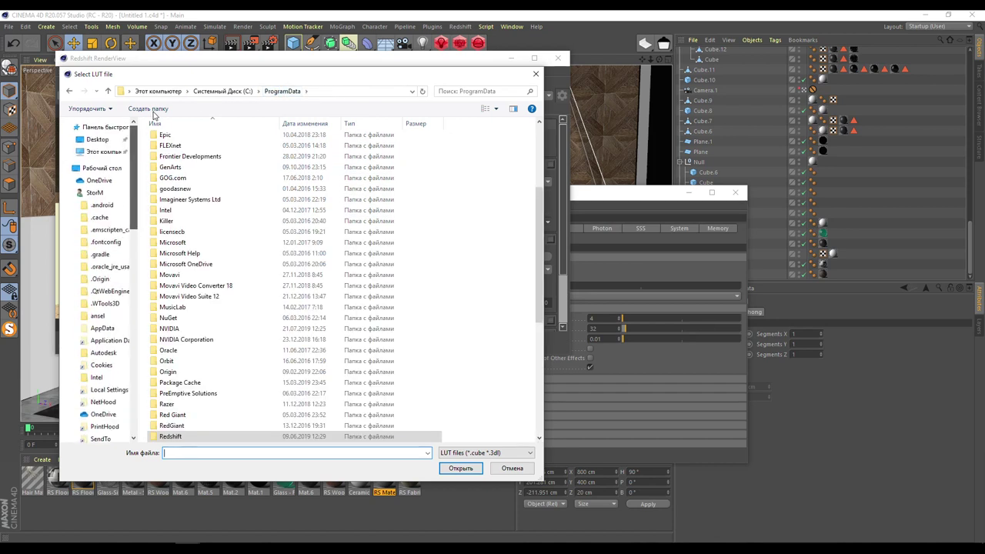
left_click(104, 151)
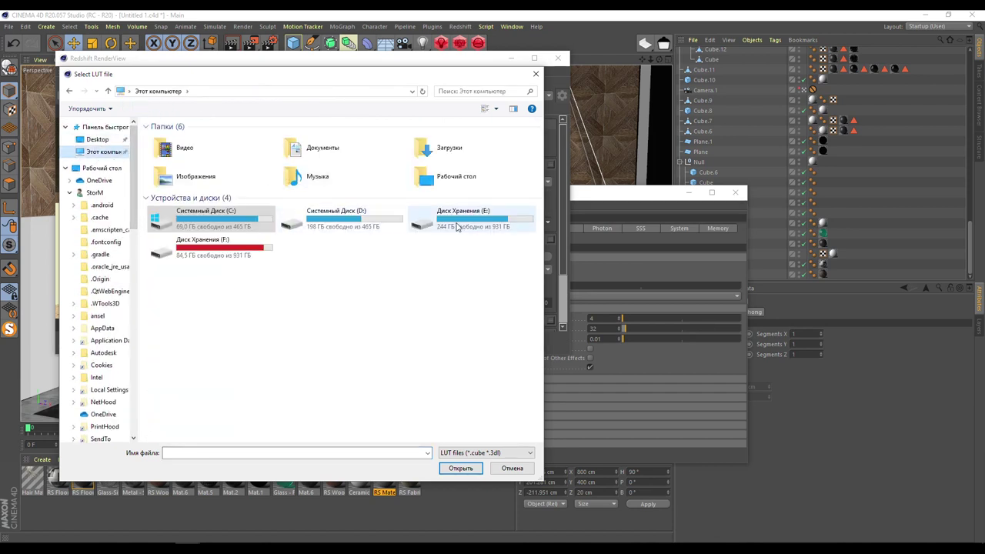
double_click(202, 246)
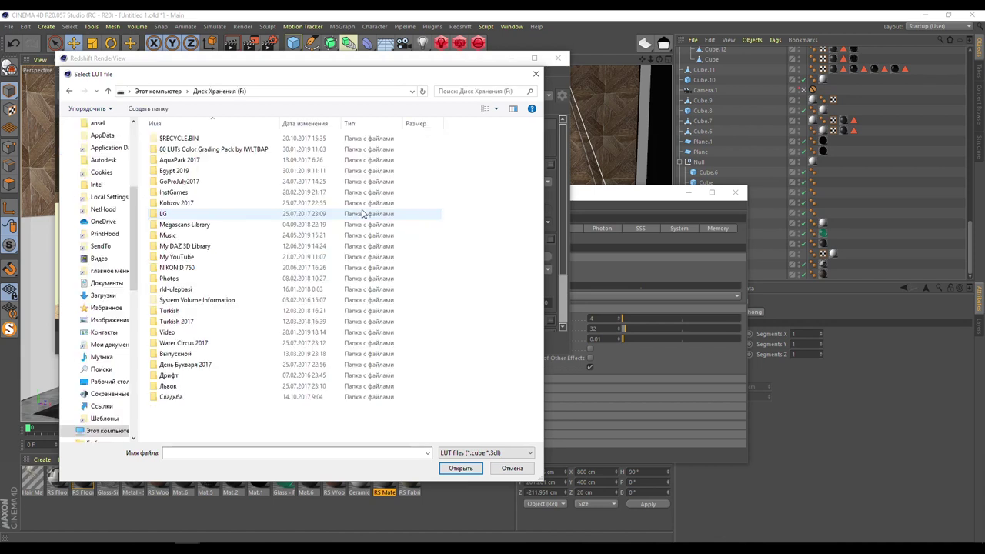
double_click(210, 150)
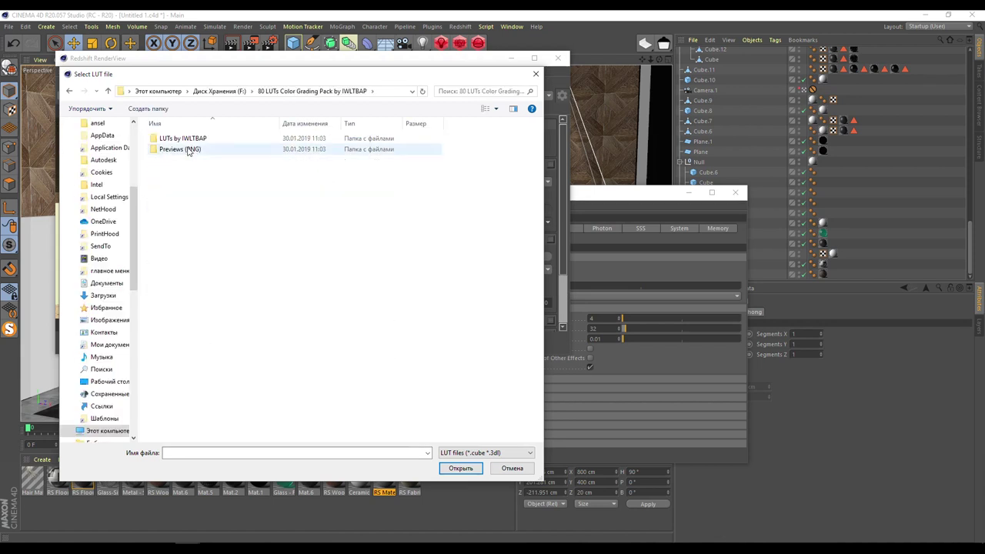
double_click(185, 143)
double_click(175, 149)
left_click(185, 139)
left_click(455, 469)
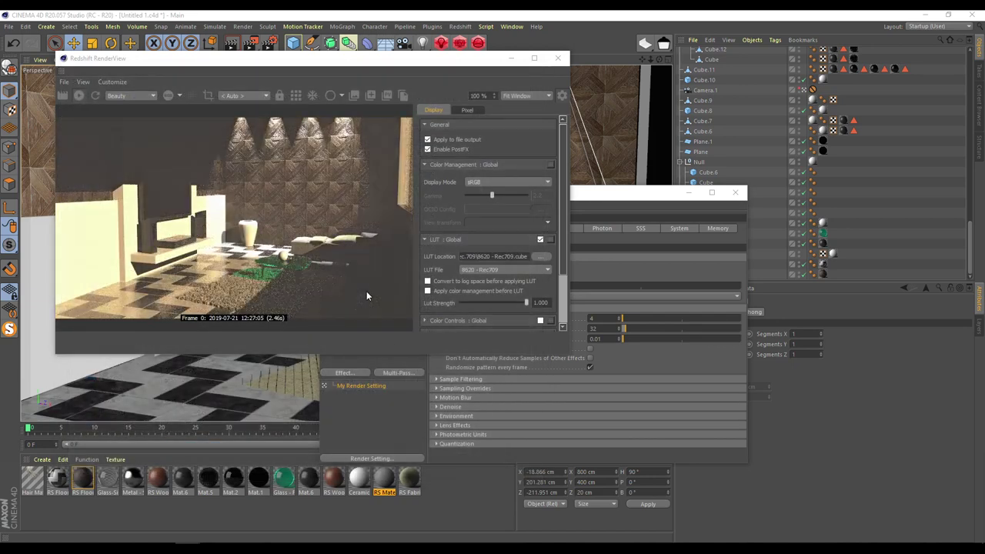
- Use the 8700 - Rec709 LUT with colour management applied before the LUT
left_click(544, 270)
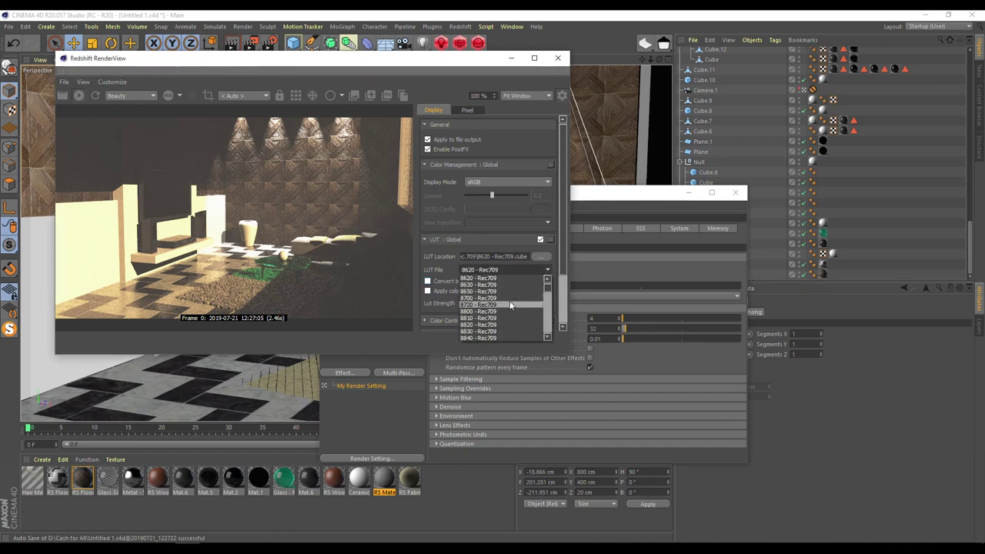
left_click(507, 298)
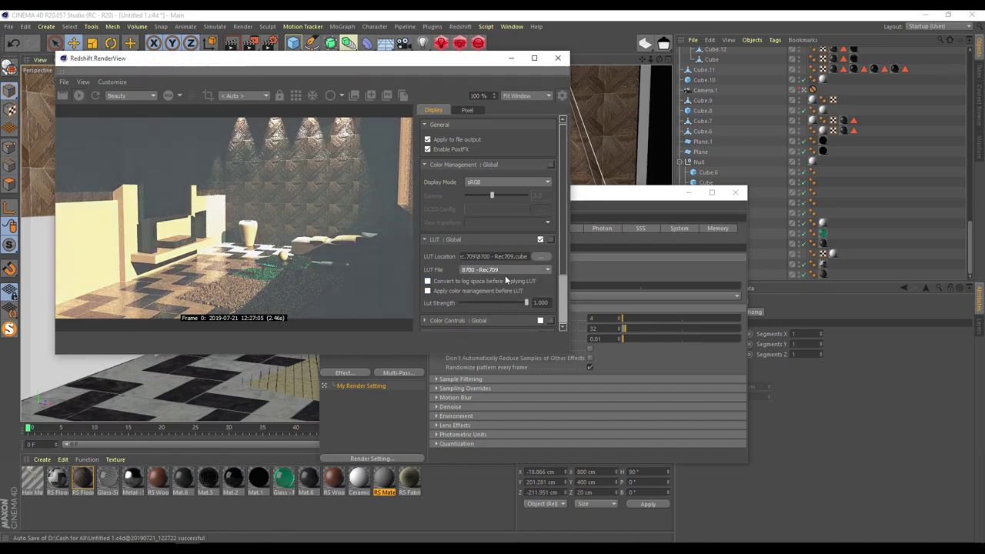
left_click(505, 270)
left_click(493, 304)
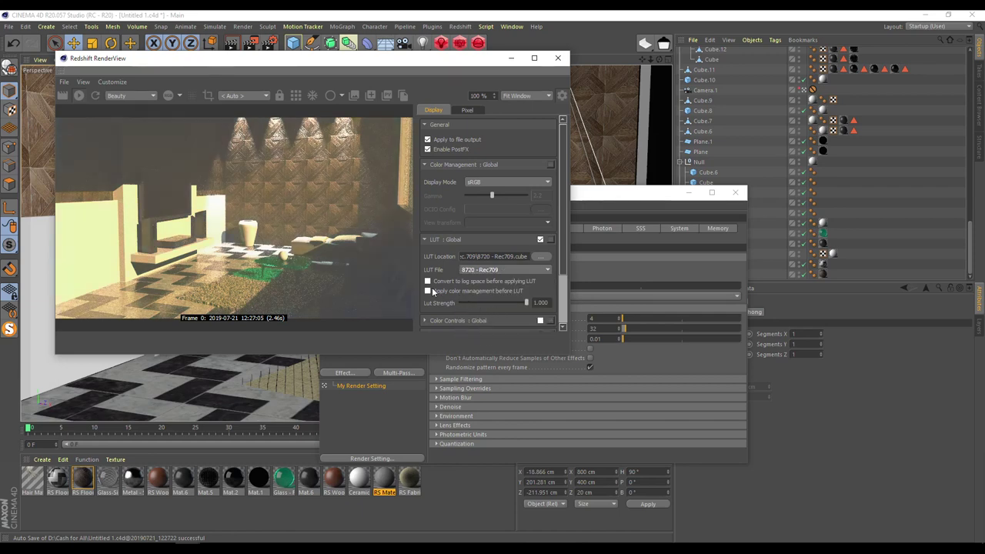
left_click(428, 281)
left_click(428, 291)
left_click(428, 281)
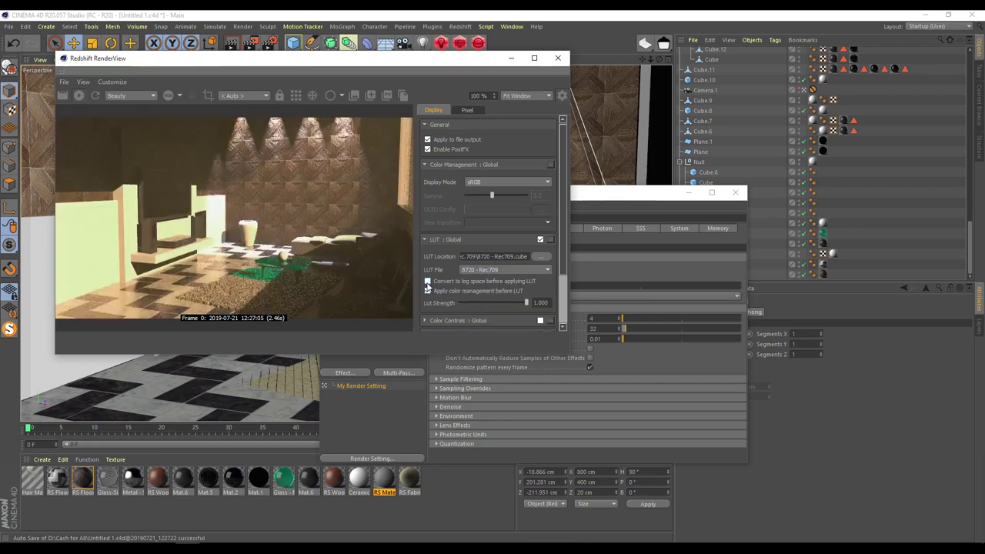
left_click(477, 270)
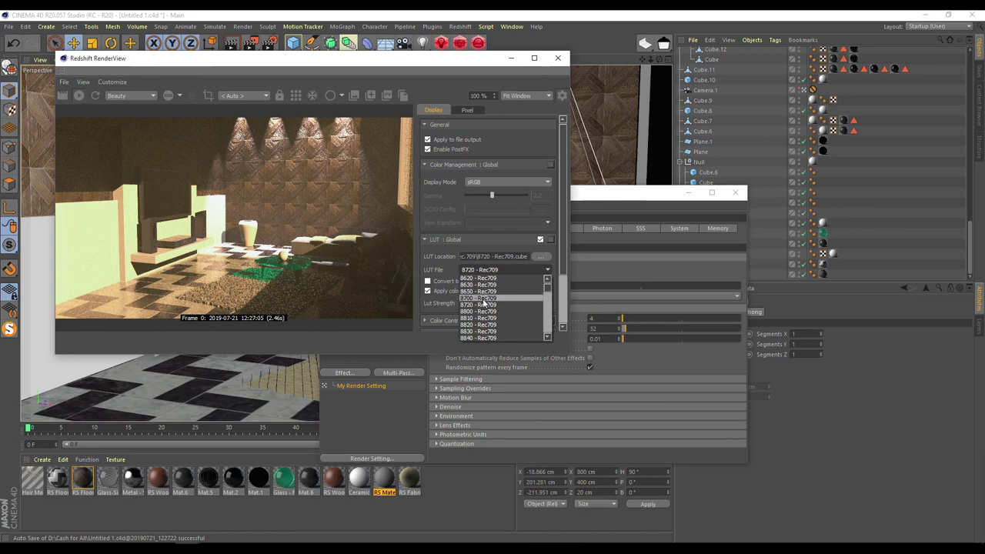
left_click(485, 298)
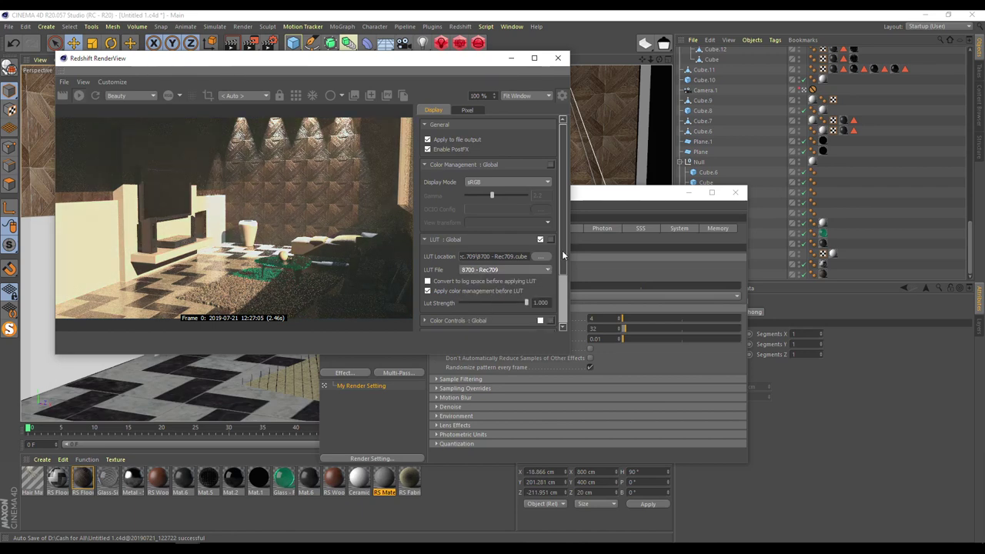
- Set the LUT Strength to 0.5
left_click_drag(527, 302, 500, 303)
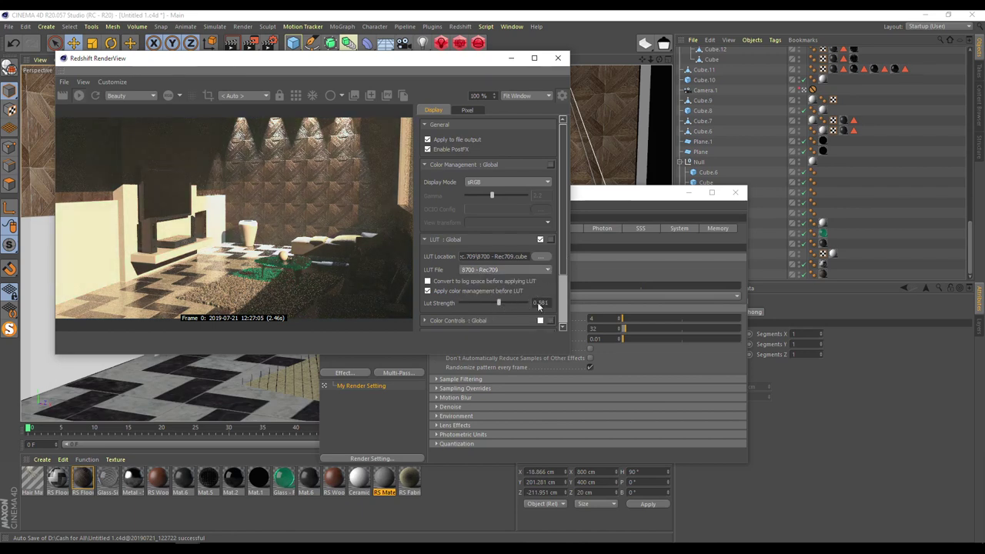
left_click(541, 303)
type("0.5")
key("Return")
scroll(562, 304, "down", 3)
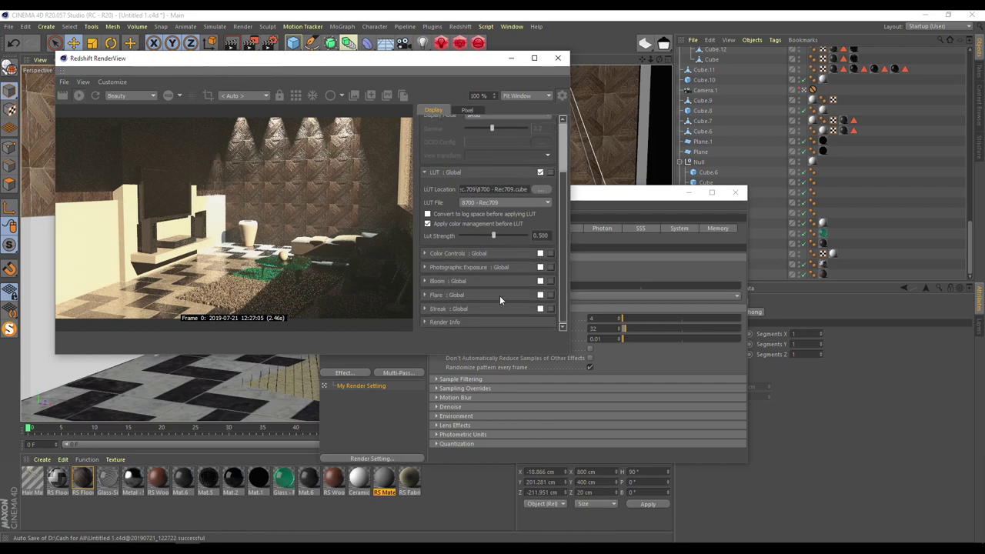
- Enable Bloom with threshold 8.403 and softness 0.731
left_click(541, 281)
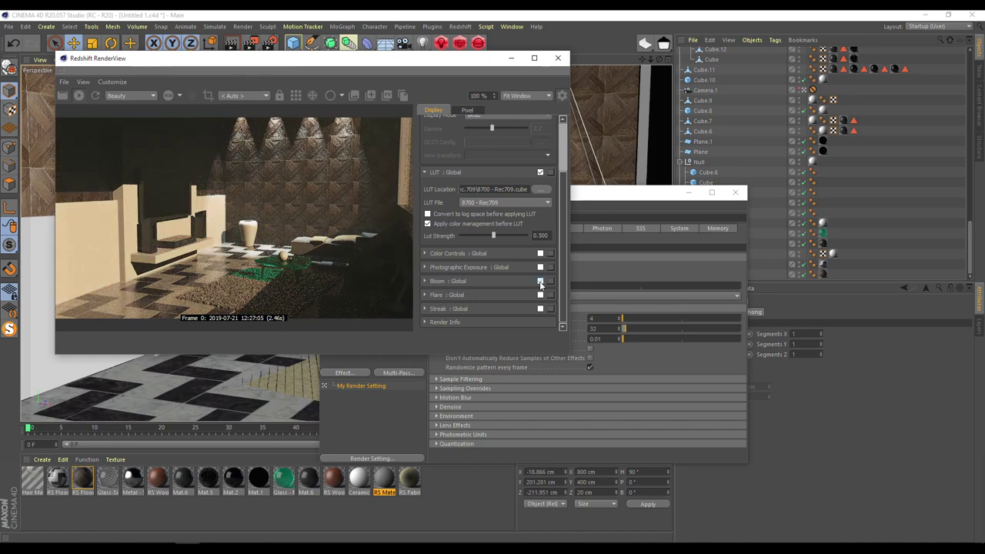
left_click(423, 282)
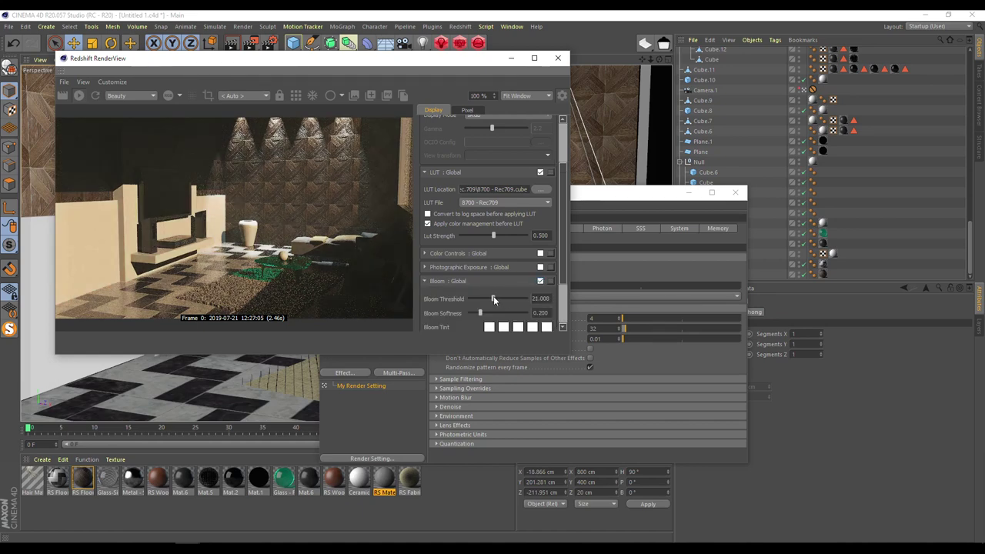
mouse_move(519, 302)
left_mouse_down()
mouse_move(493, 301)
mouse_move(506, 313)
mouse_move(473, 300)
mouse_move(513, 318)
left_mouse_up()
scroll(517, 314, "down", 3)
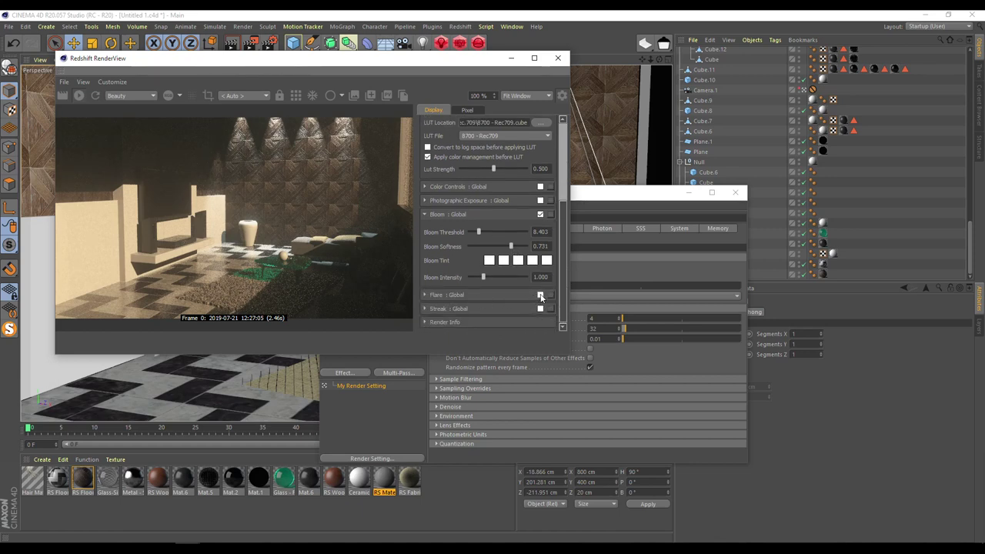
- Set the Flare threshold to 10.246 and collapse the Bloom and Flare sections
left_click(424, 294)
mouse_move(493, 311)
left_mouse_down()
mouse_move(521, 320)
mouse_move(509, 333)
mouse_move(462, 312)
mouse_move(484, 329)
left_mouse_up()
mouse_move(561, 282)
left_mouse_down()
mouse_move(562, 314)
mouse_move(567, 257)
left_mouse_up()
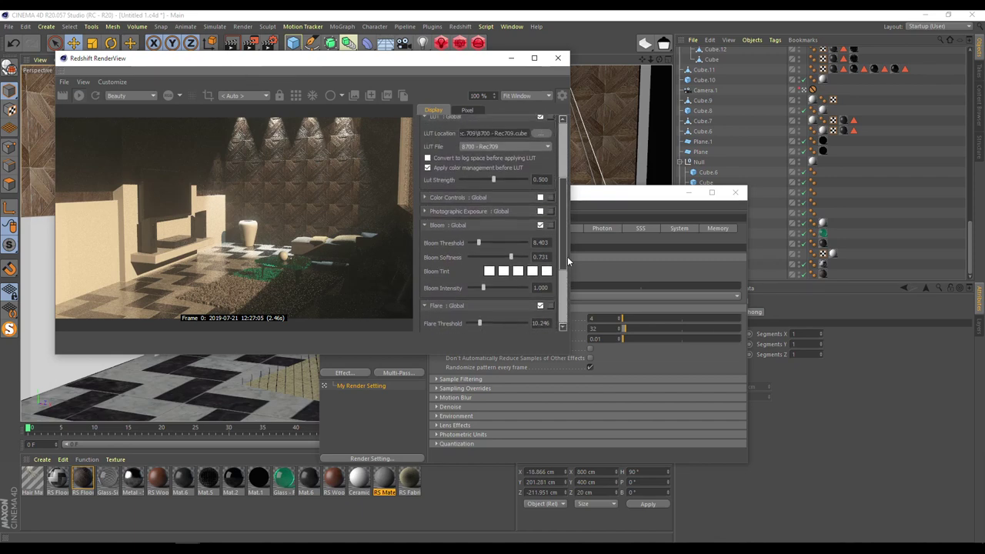
left_click(424, 226)
left_click(424, 237)
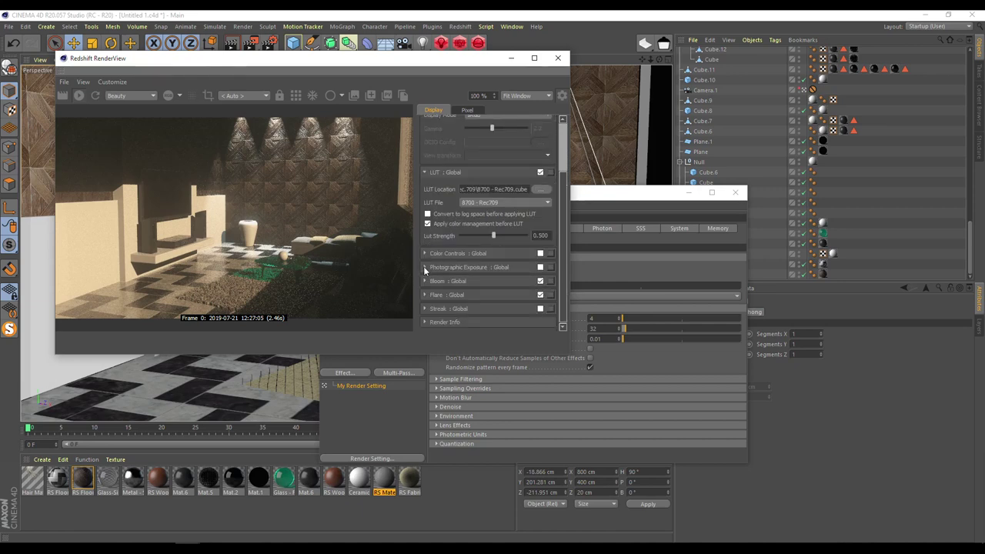
- Enable photographic exposure and lower film speed to ISO 83, giving f-stop 9.398
left_click(540, 267)
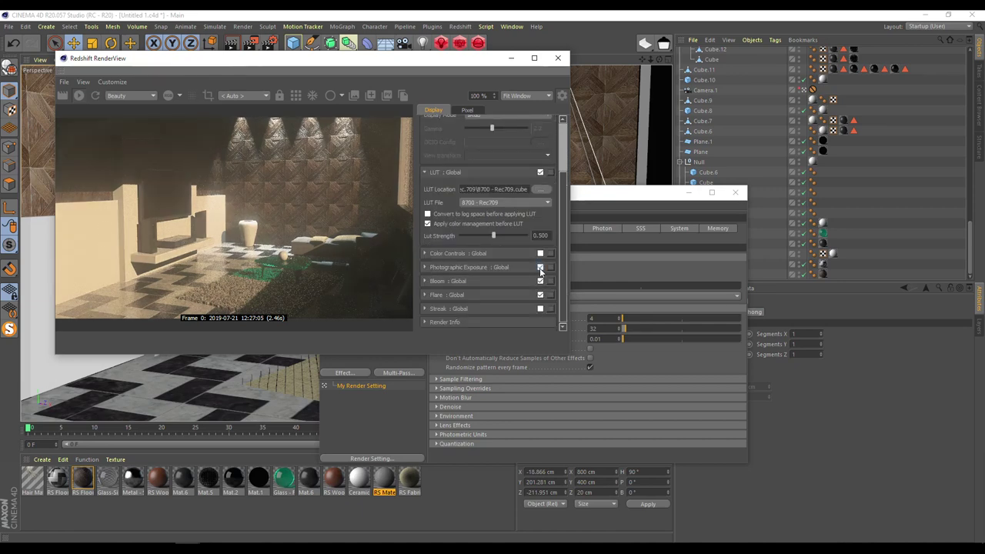
left_click(424, 267)
left_click_drag(487, 287, 500, 315)
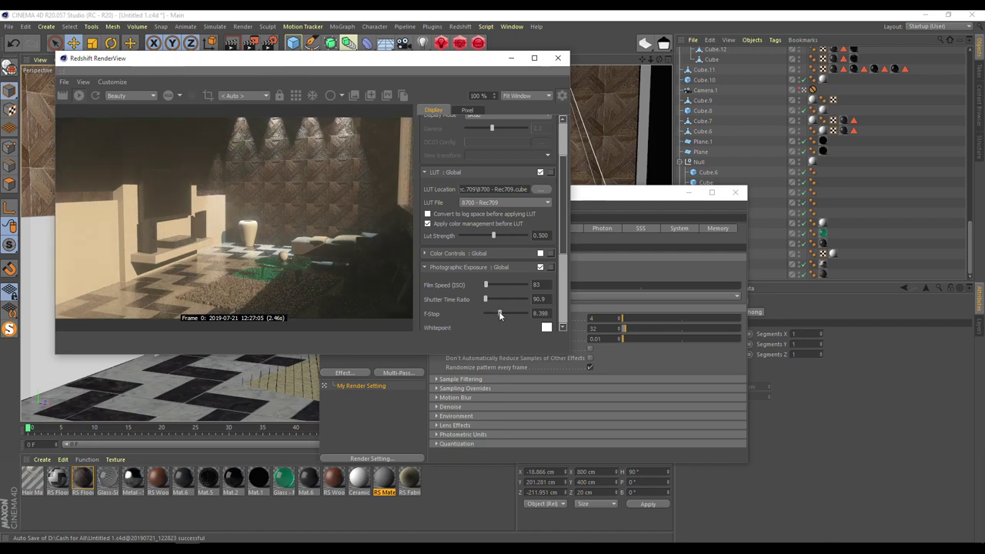
scroll(563, 234, "up", 3)
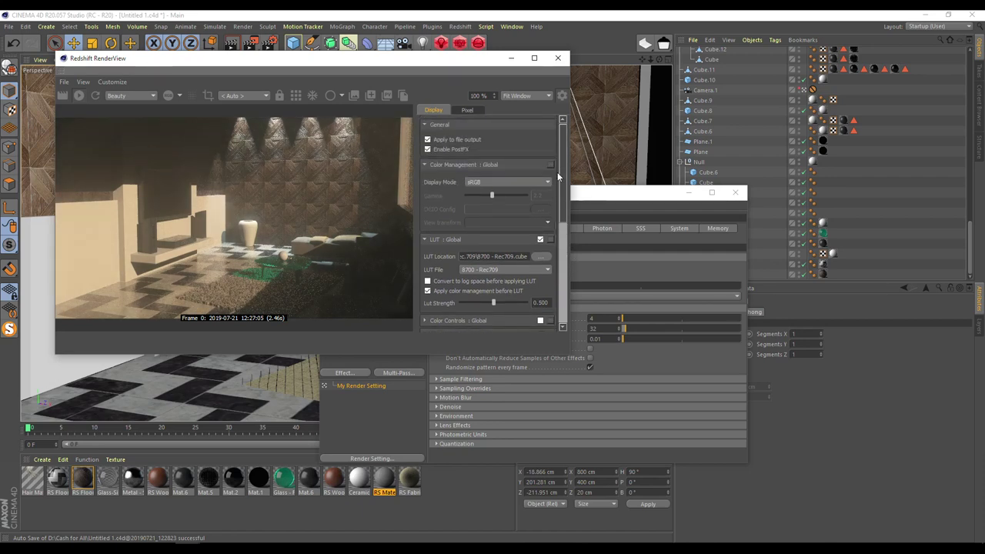
- Close RenderView and switch the Primary GI Engine back to Brute Force
left_click(558, 60)
left_click(563, 228)
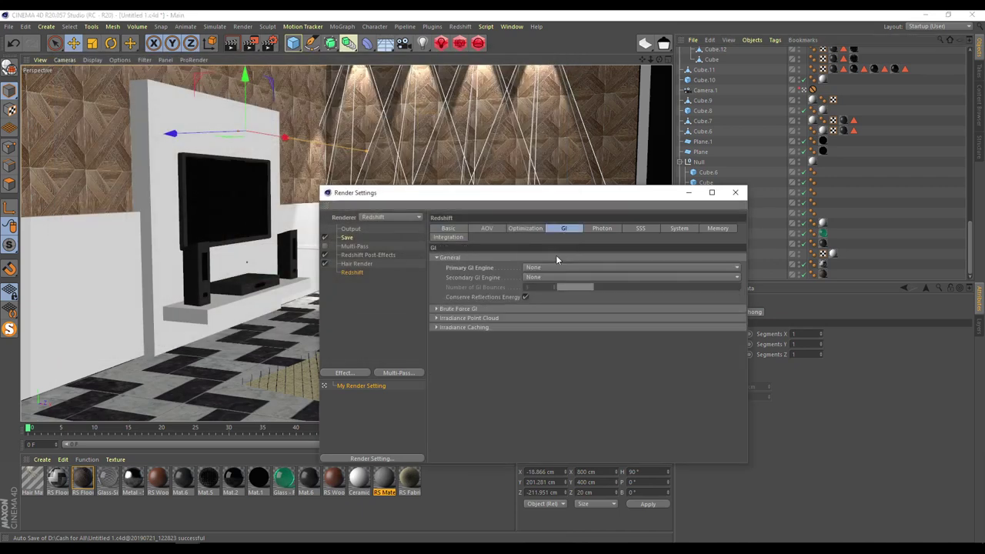
left_click(543, 267)
left_click(547, 308)
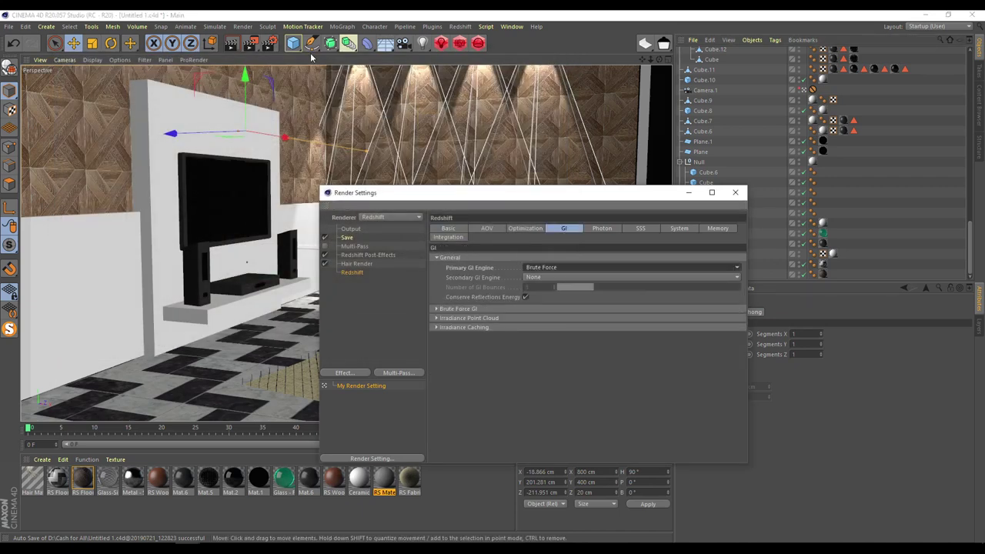
left_click(735, 192)
double_click(283, 477)
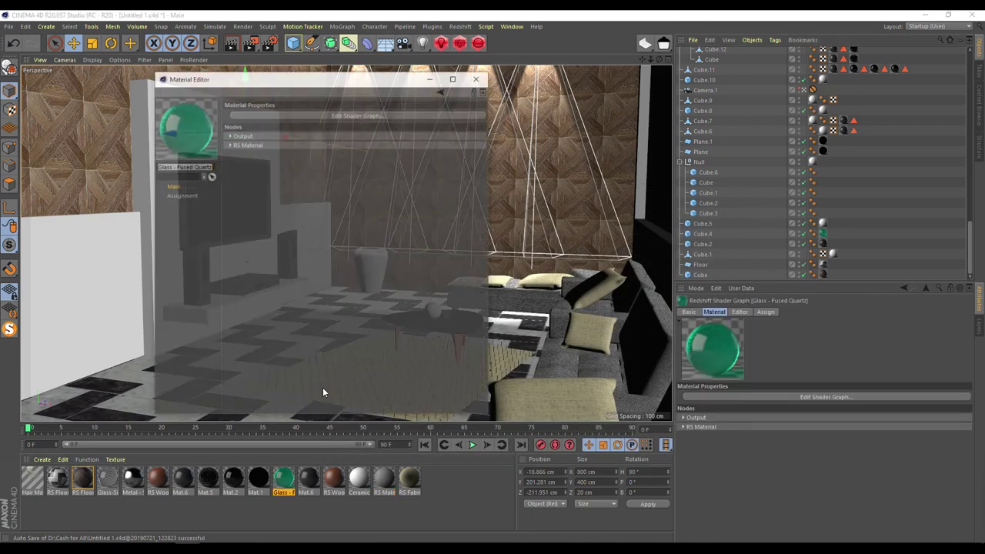
- Raise Glass - Fused Quartz refraction and reflection samples to 128 in its shader graph, then close it
left_click(297, 114)
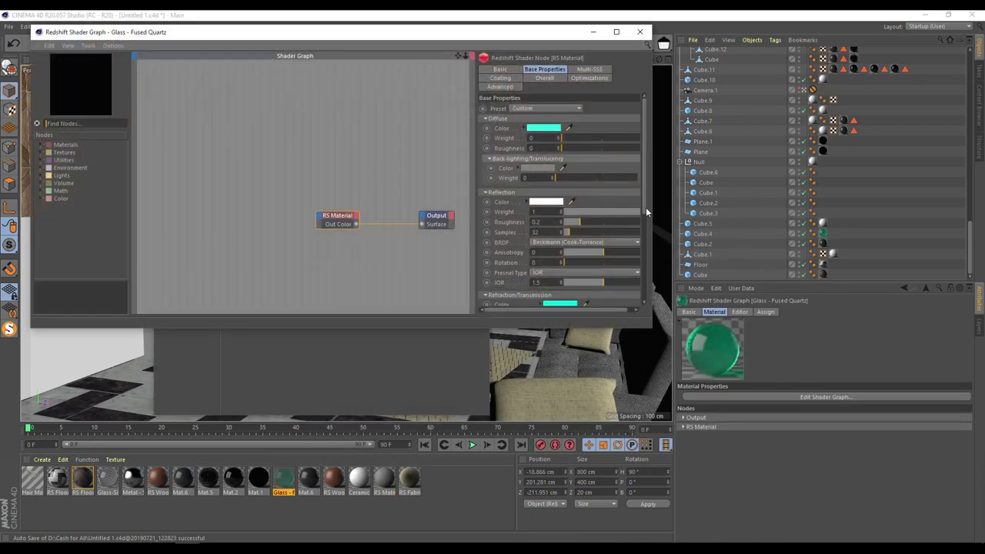
scroll(559, 198, "down", 5)
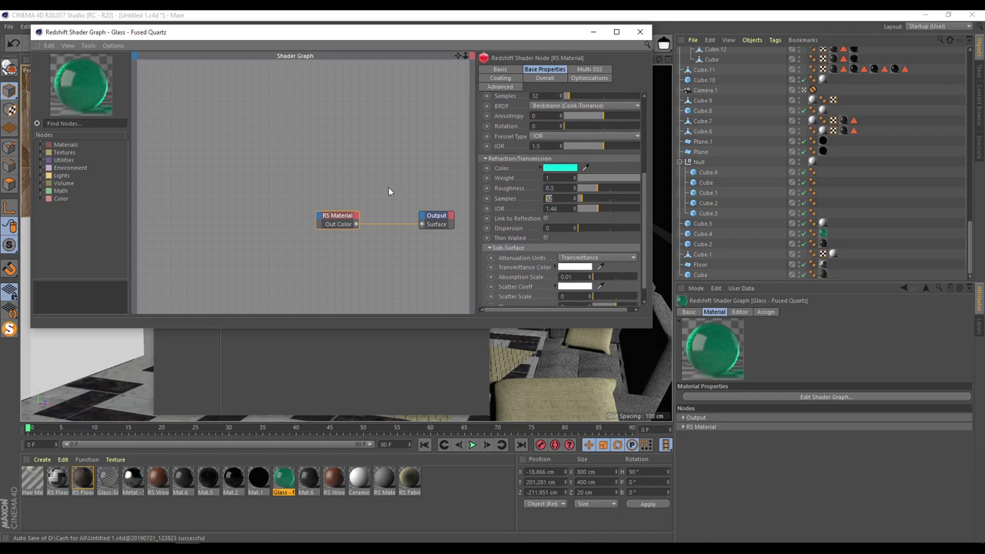
type("64")
key("Return")
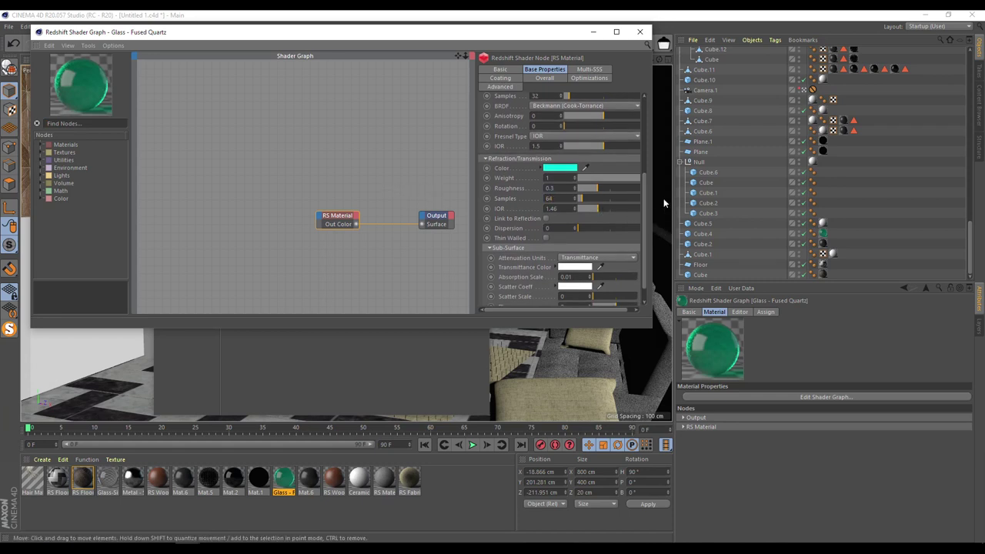
double_click(543, 96)
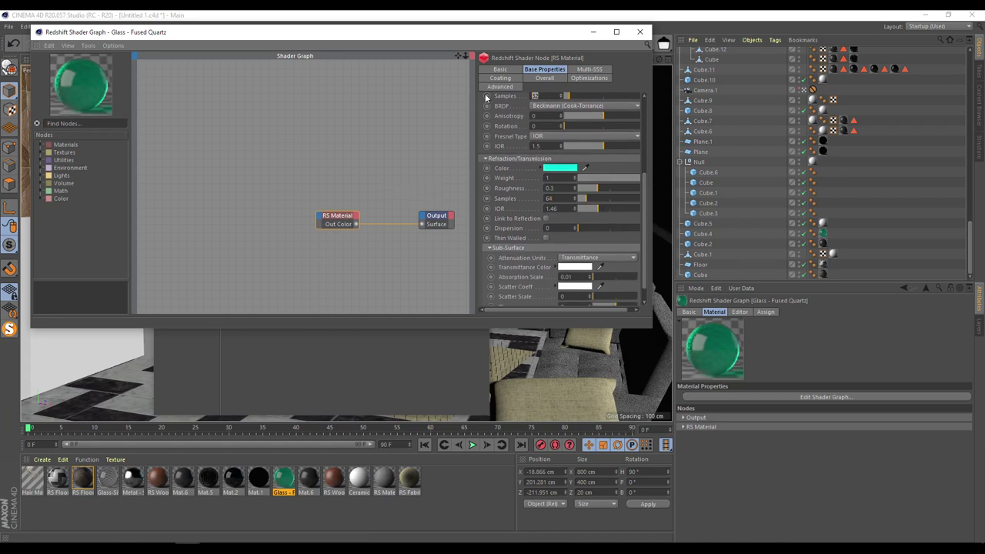
type("128")
key("Return")
double_click(547, 96)
type("128")
key("Return")
left_click(639, 32)
scroll(960, 238, "up", 10)
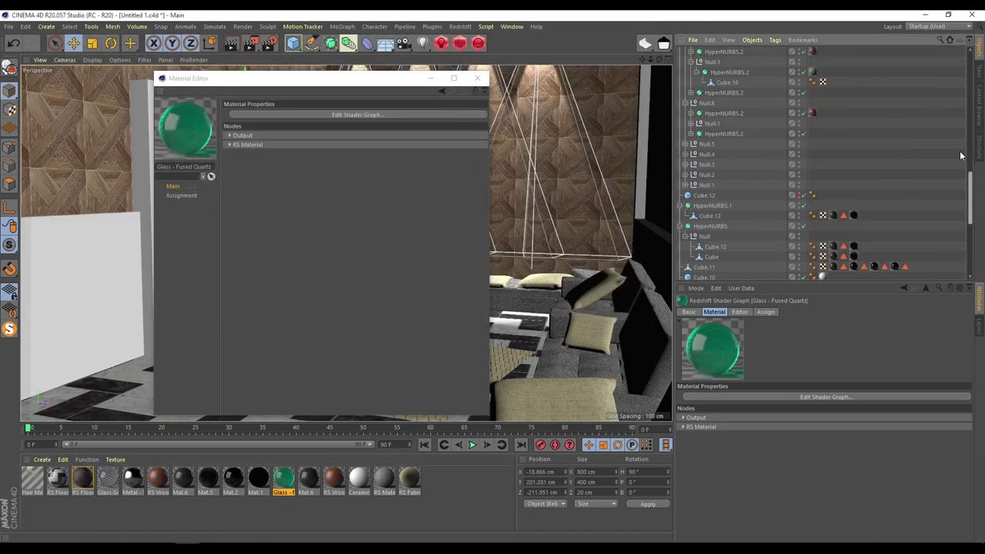
- Inspect the RS Infinite Light settings, then close the Material Editor
left_click(716, 114)
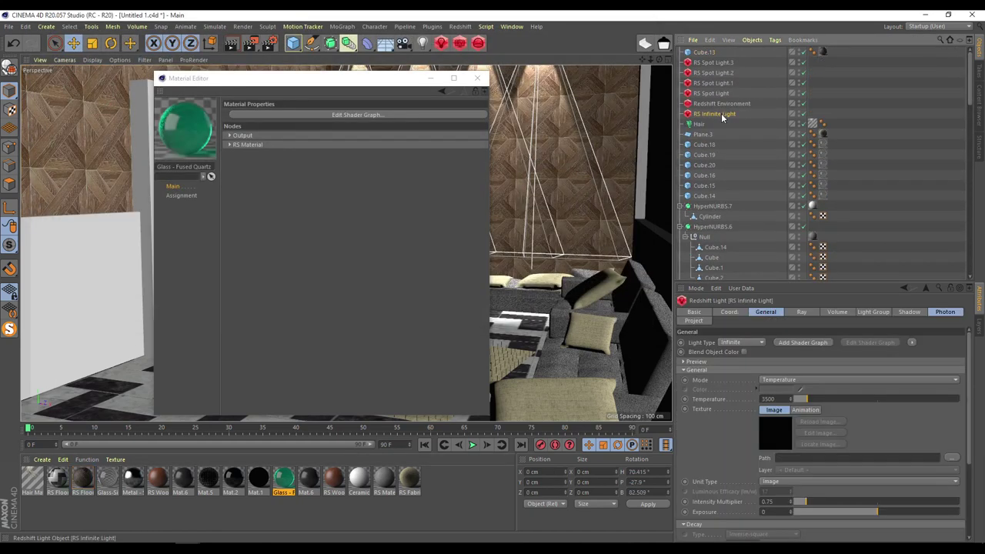
mouse_move(970, 384)
left_mouse_down()
mouse_move(968, 479)
mouse_move(969, 400)
left_mouse_up()
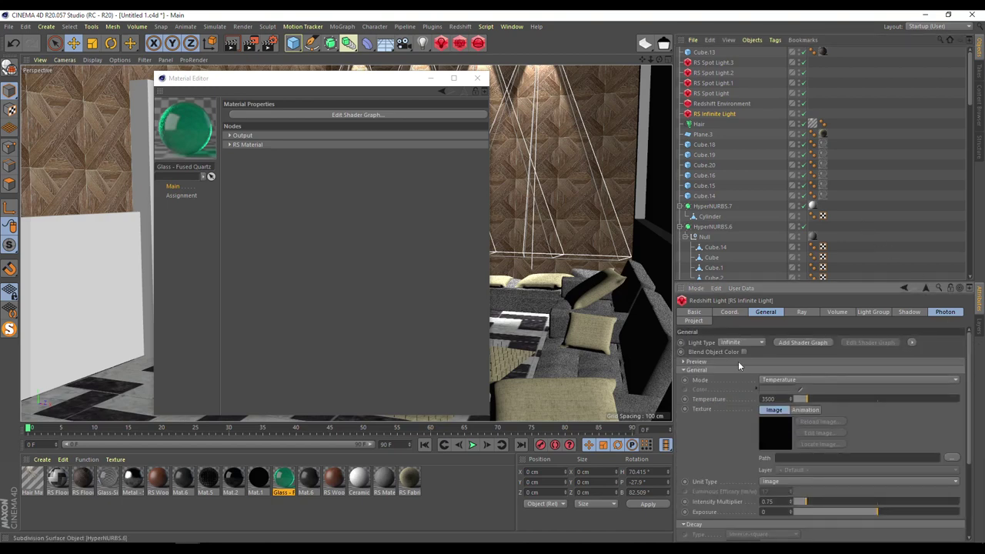
left_click(477, 77)
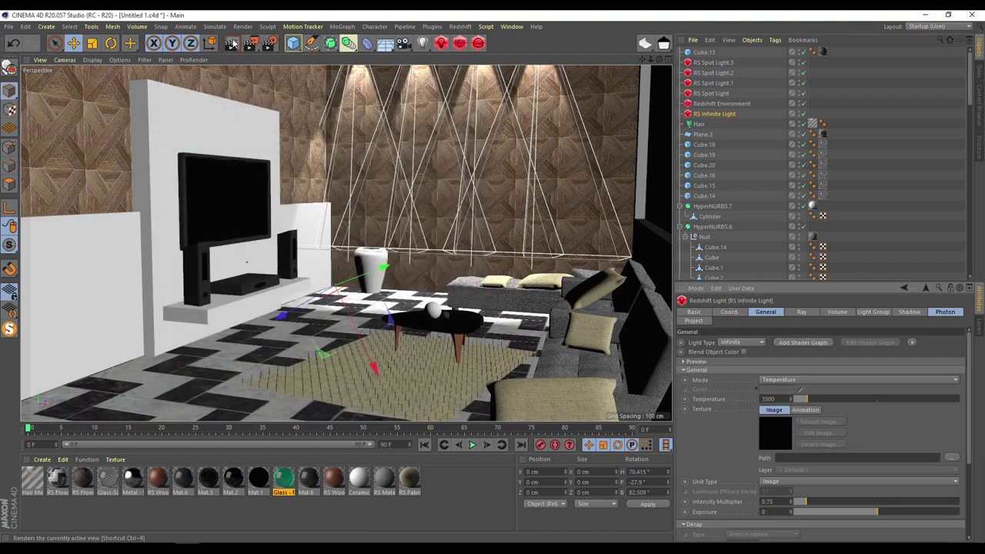
- Raise Redshift unified sampling Samples Max to 64 in Render Settings
left_click(267, 44)
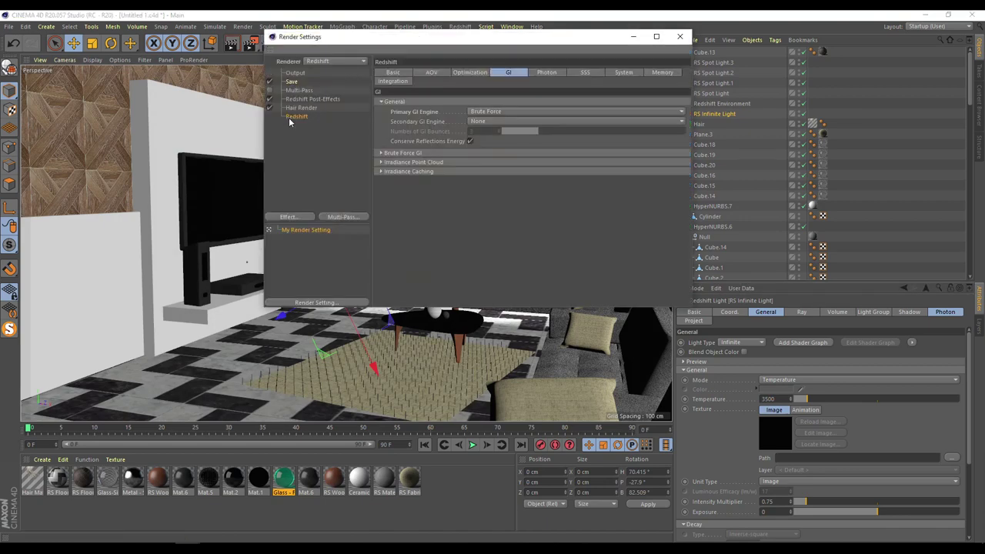
left_click(391, 73)
left_click(551, 172)
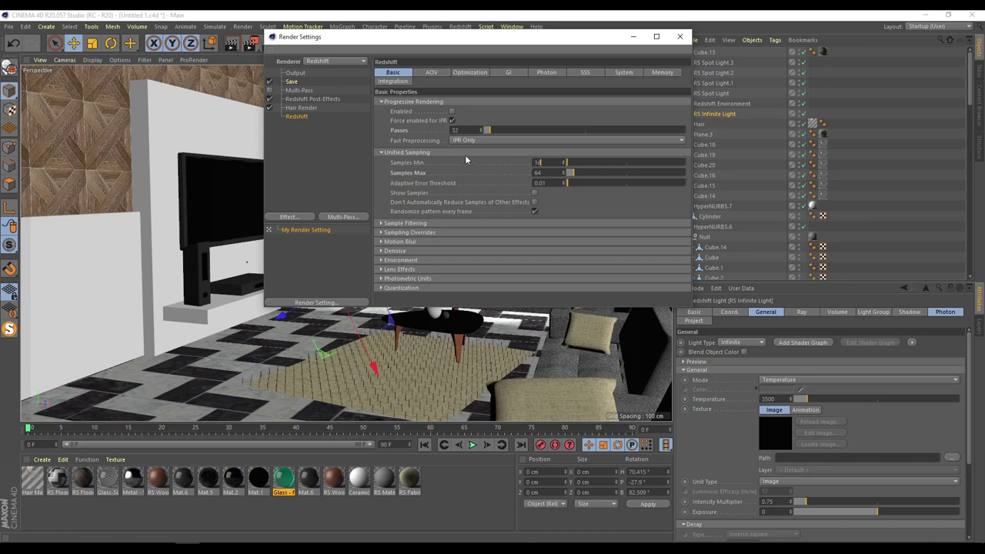
left_click(680, 36)
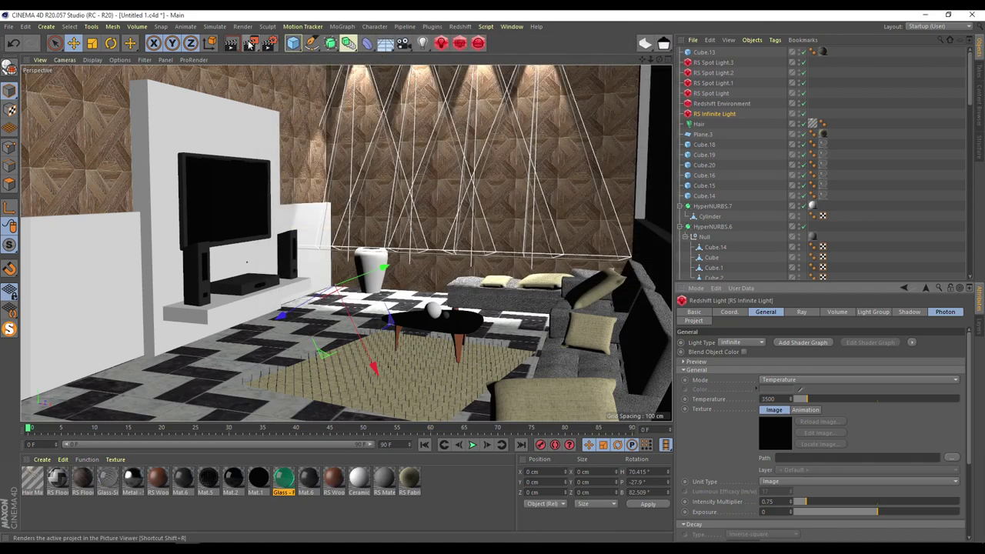
- Render the room at 1920×1080 and compare it with the earlier, darker render in the history
left_click(250, 45)
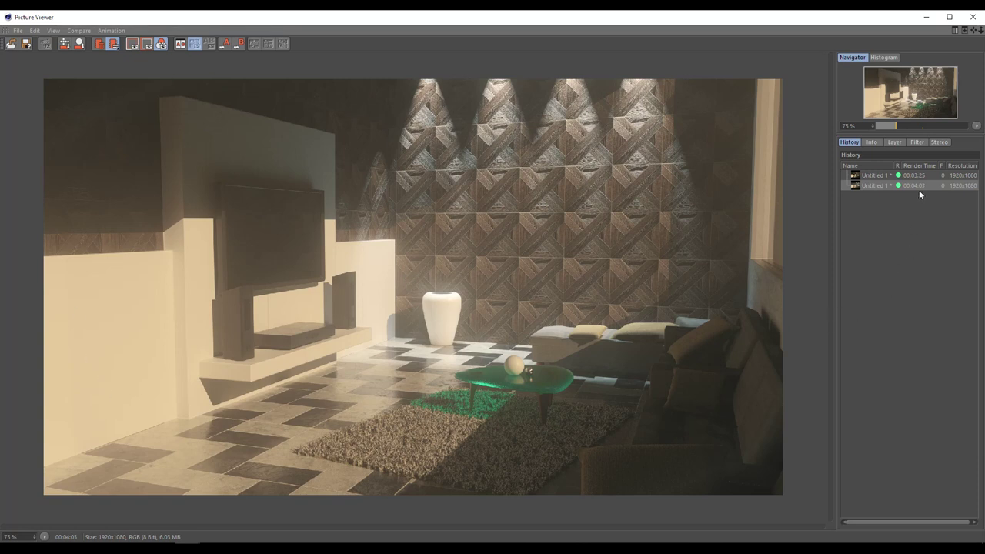
left_click(888, 177)
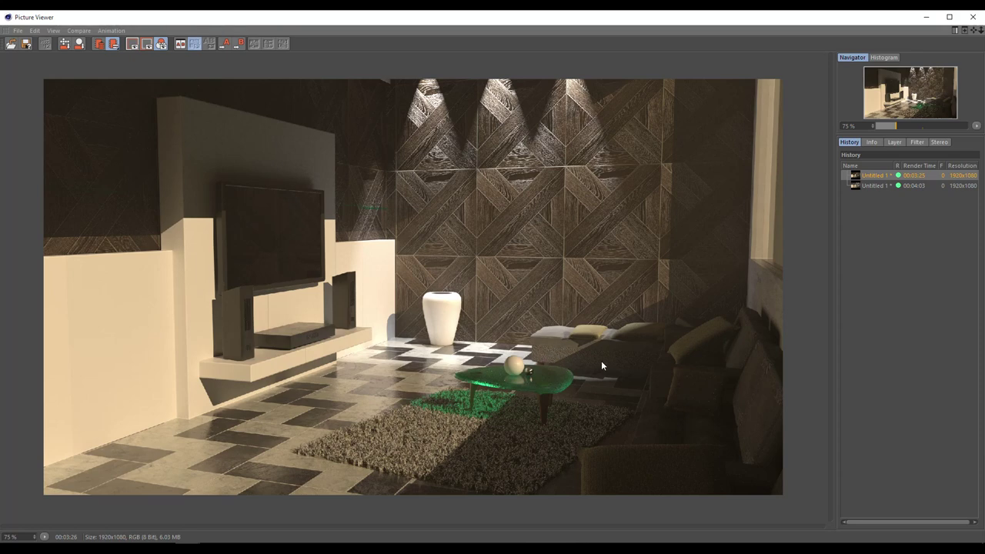
left_click(877, 185)
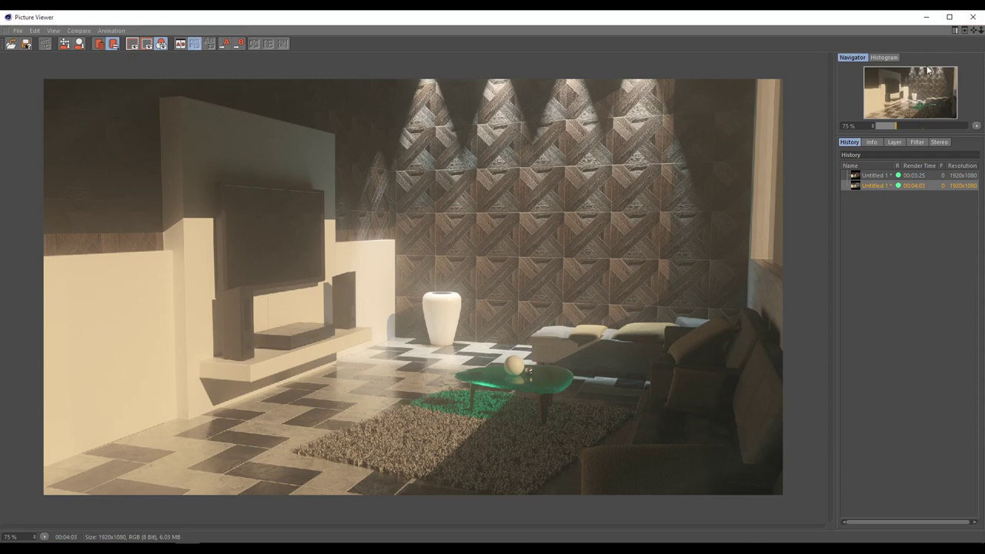
left_click(973, 18)
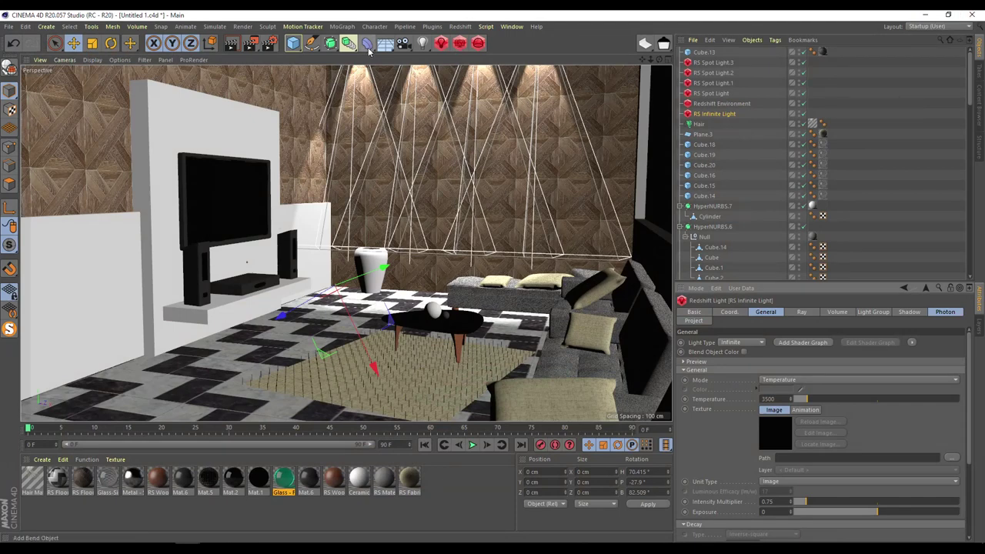
- Add a Disc primitive and move it up and right near the wall lights
left_click(185, 28)
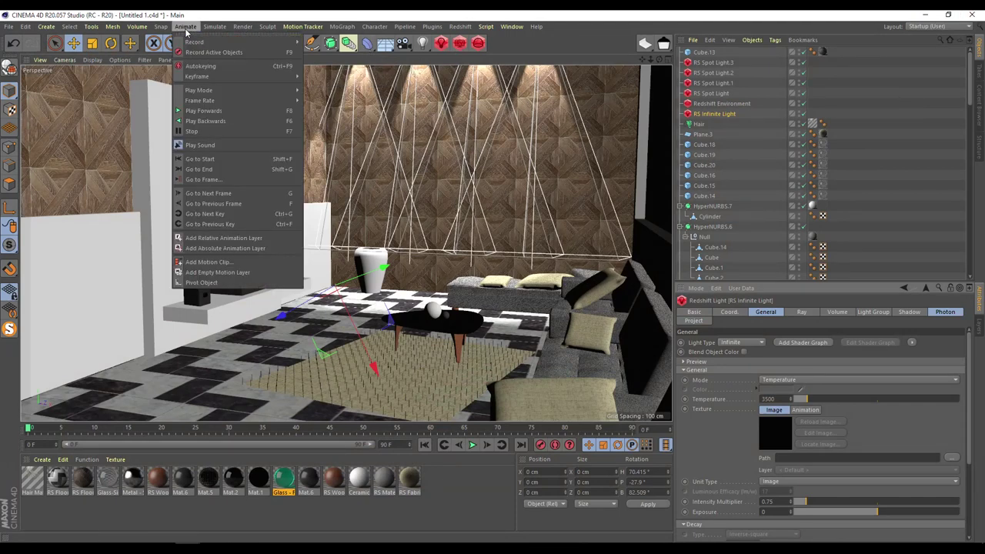
left_click(195, 17)
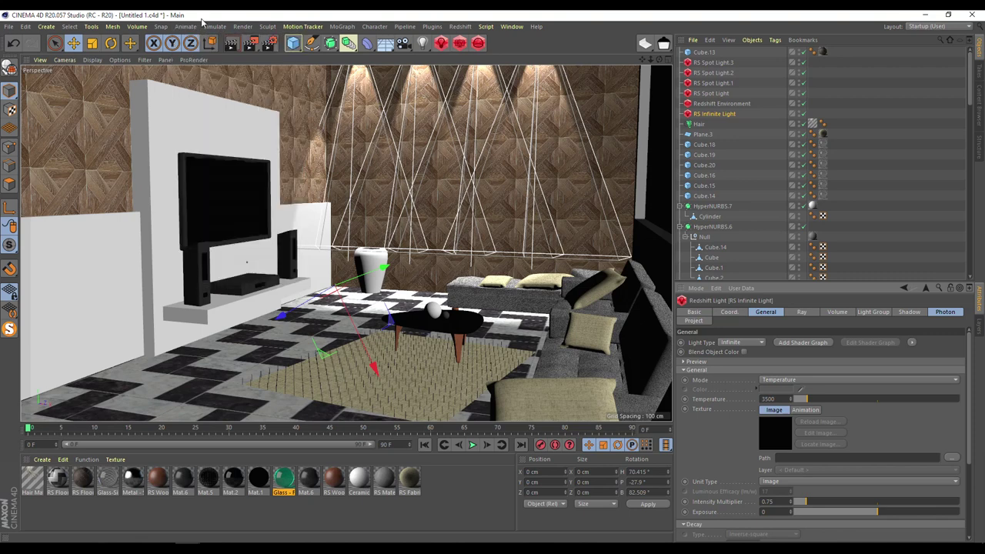
left_click(292, 45)
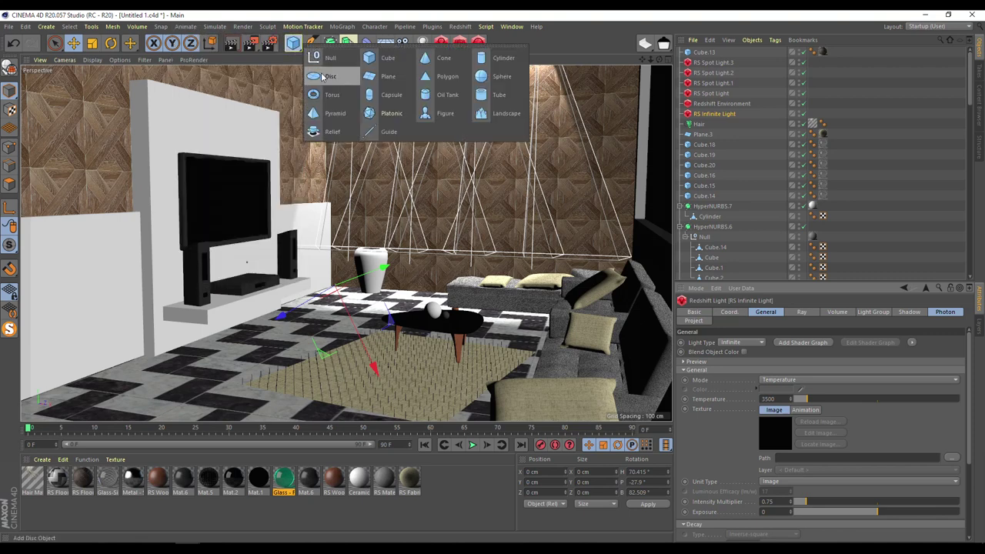
left_click(322, 75)
left_click_drag(333, 266, 336, 166)
left_click_drag(422, 166, 527, 163)
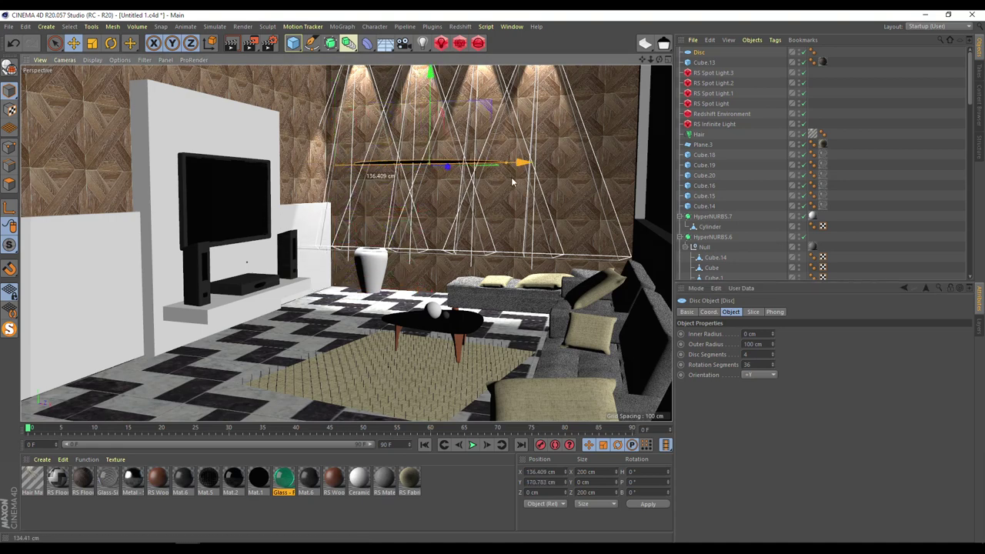
- Orient the disc to -X, bring it forward, set a 1 cm outer radius, and add a Cloner
left_click(761, 375)
left_click(762, 385)
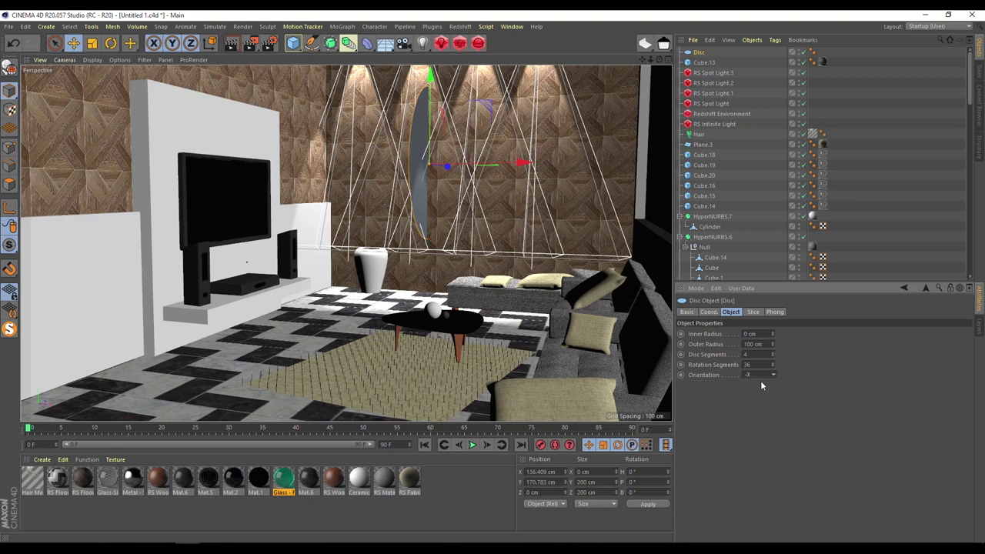
left_click_drag(447, 166, 382, 156)
double_click(752, 344)
type("1")
key("Return")
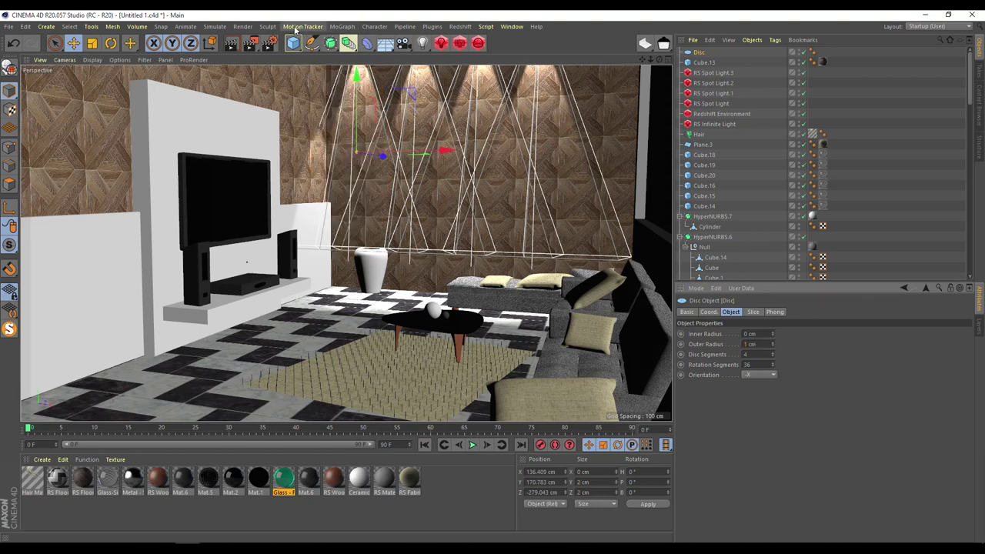
left_click(336, 30)
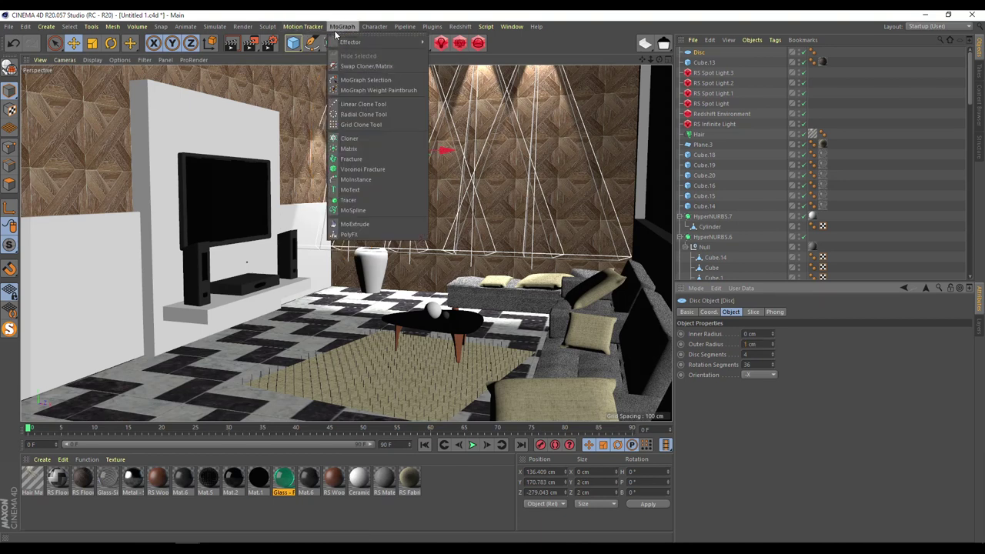
left_click(348, 138)
- Put the disc under the Cloner, using Multi-Instance mode and a 10×10×10 Grid Array
left_click_drag(700, 68, 702, 55)
left_click(704, 52)
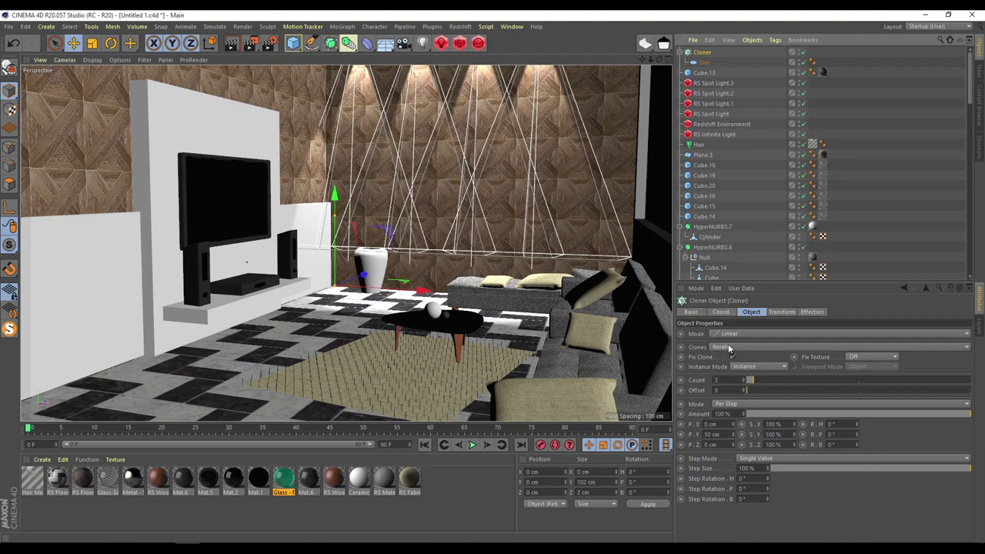
left_click(746, 367)
left_click(757, 397)
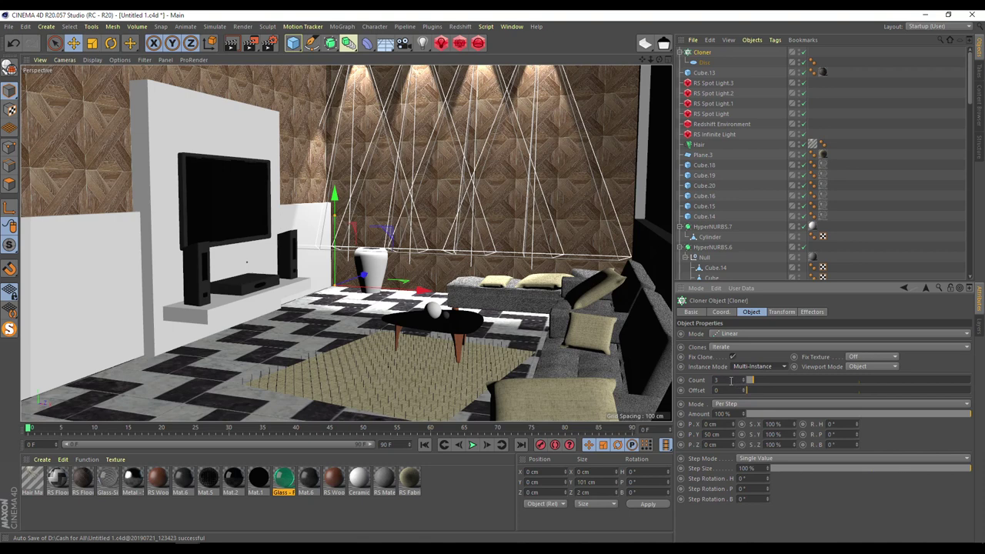
left_click(731, 335)
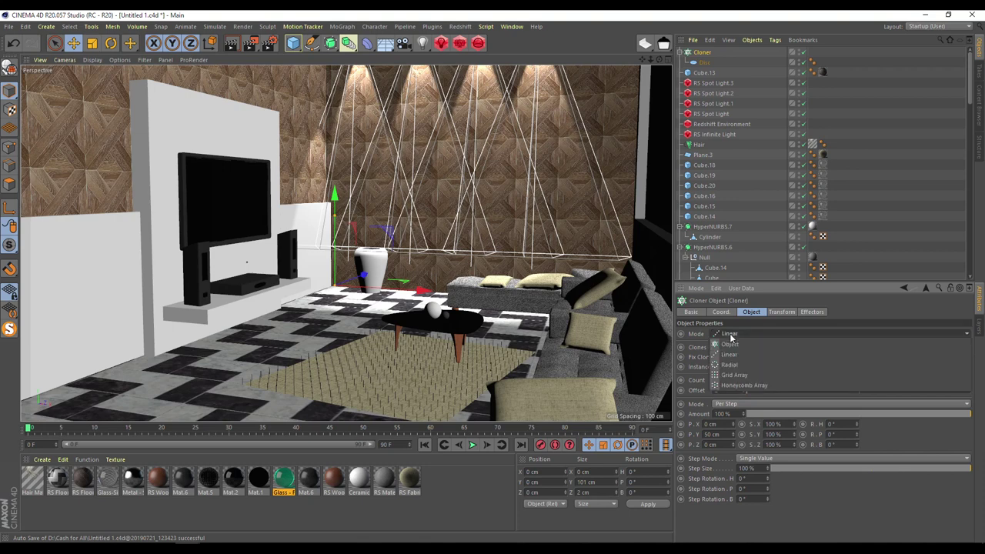
left_click(744, 377)
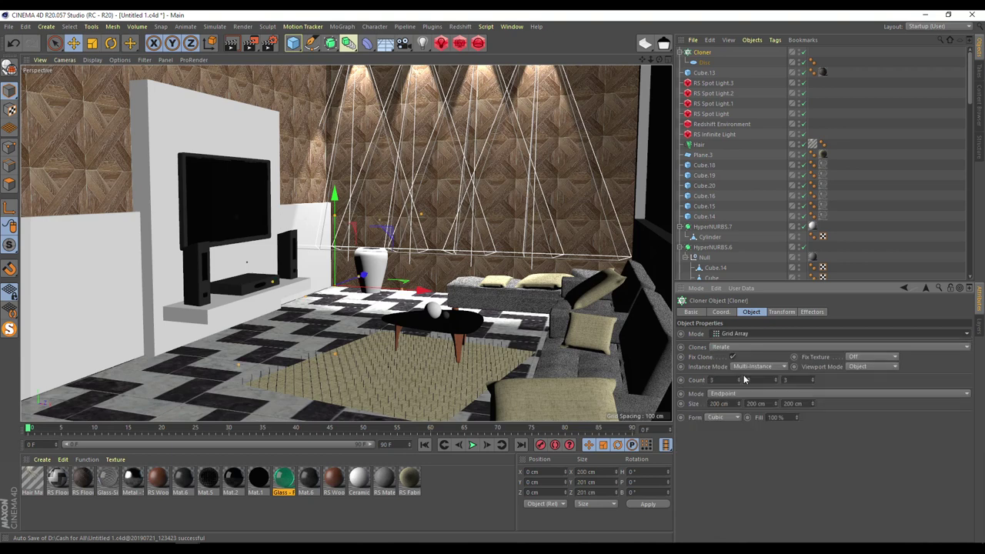
type("10")
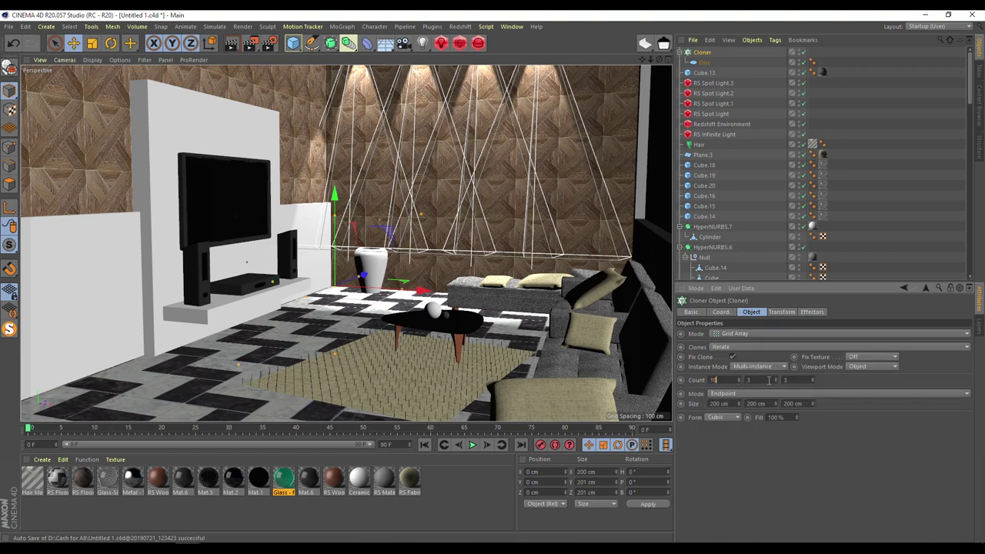
type("10")
key("Tab")
type("10")
key("Return")
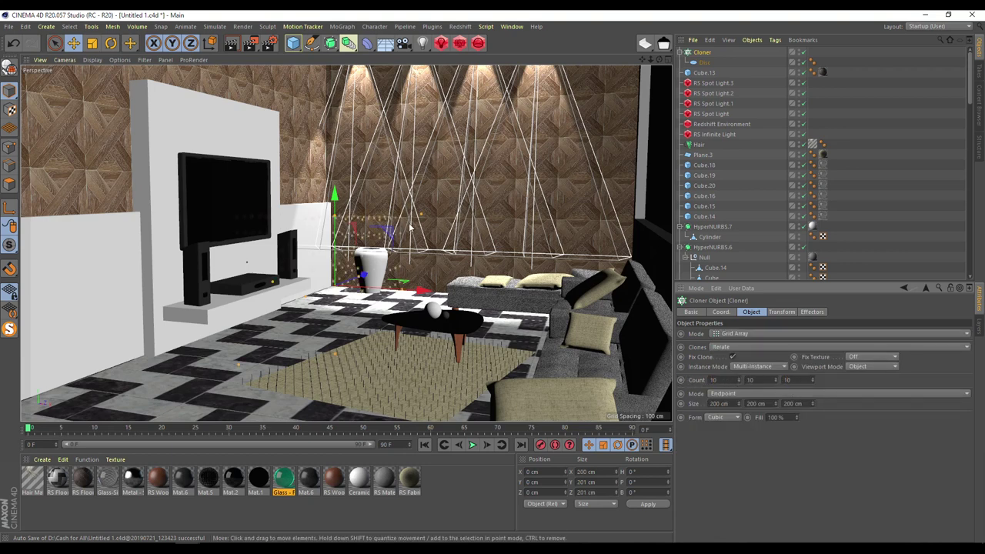
- Move the cloner grid up and right in front of the wall, then view through Camera.1
left_click_drag(340, 195, 342, 84)
left_click_drag(420, 185, 580, 211)
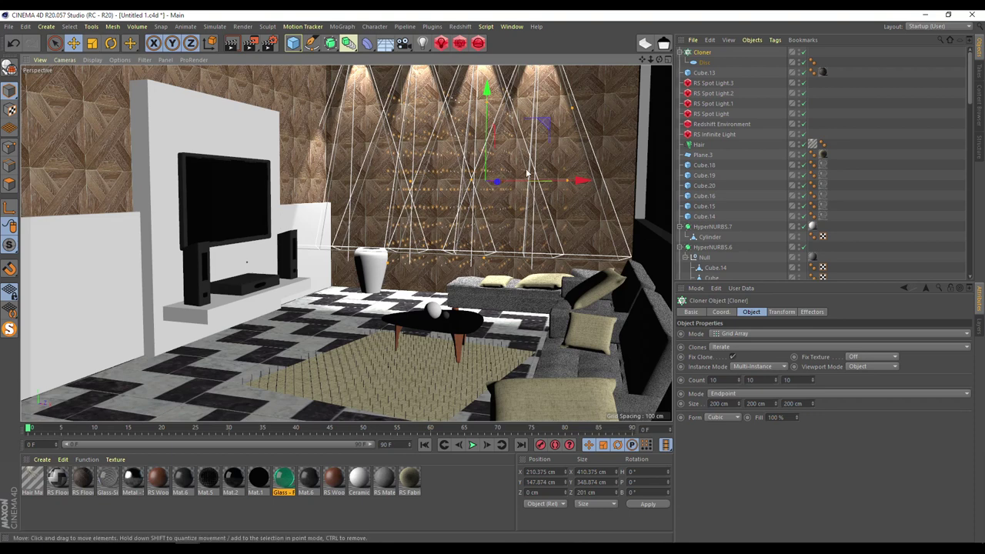
scroll(737, 200, "down", 8)
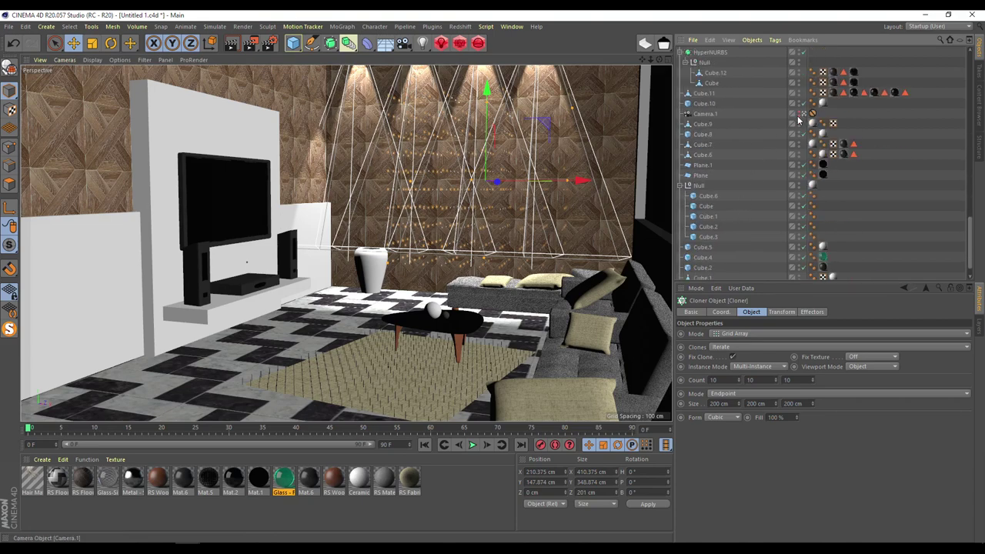
left_click(811, 113)
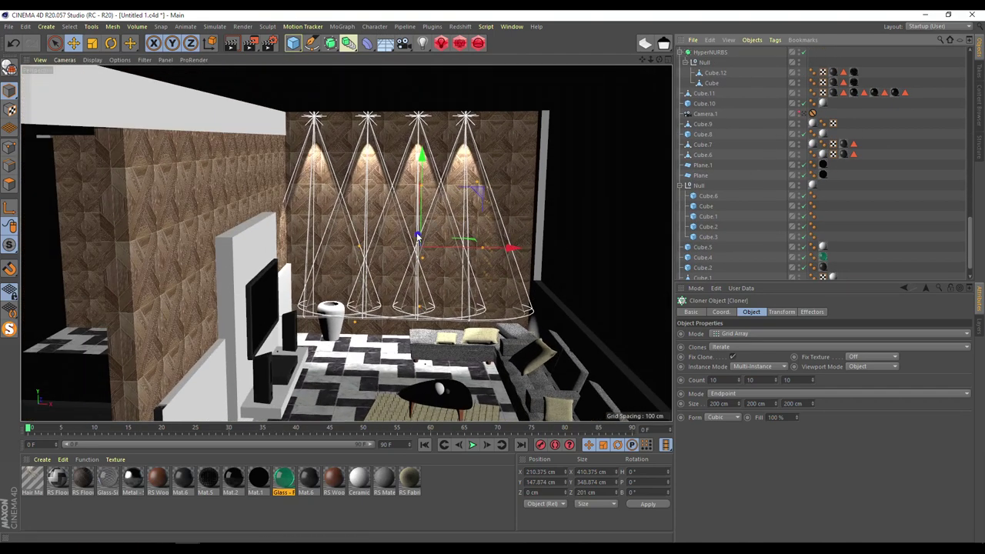
- Shift the cloner in depth and set its grid size to 400 × 400 × 400 cm
left_click_drag(401, 258, 521, 297, "alt")
left_click_drag(321, 224, 398, 248)
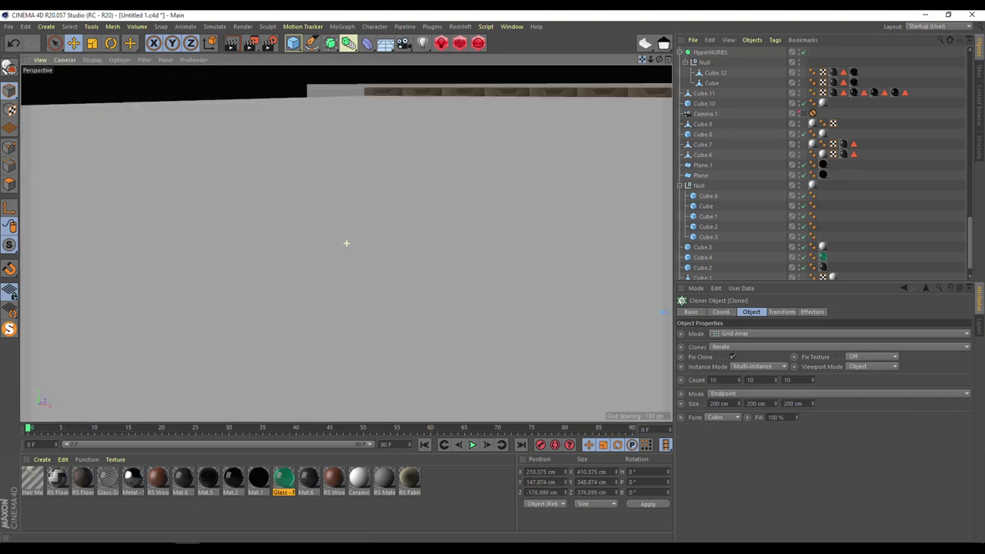
left_click_drag(643, 59, 539, 123)
left_click_drag(346, 245, 416, 277, "alt")
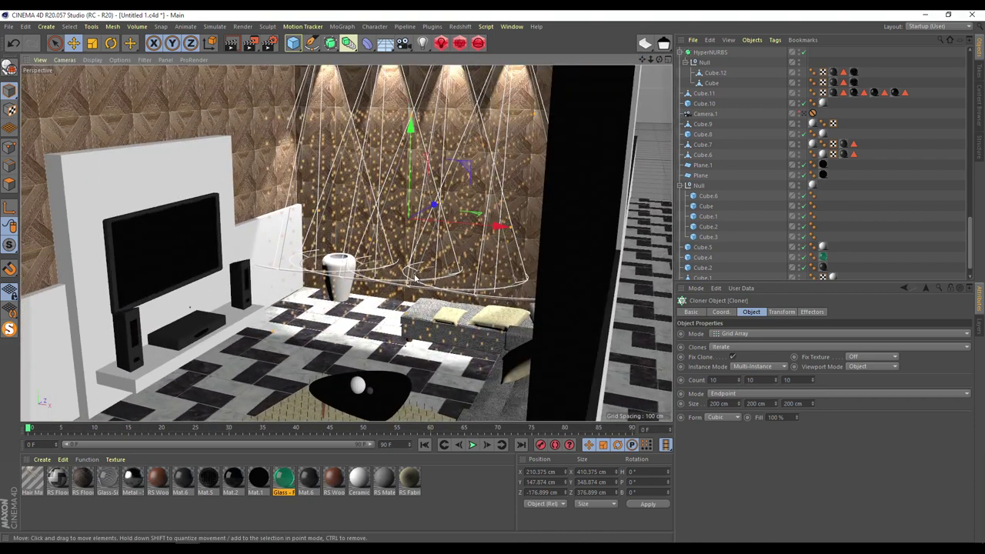
left_click(719, 404)
type("400")
key("Tab")
type("400")
key("Tab")
type("400")
key("Return")
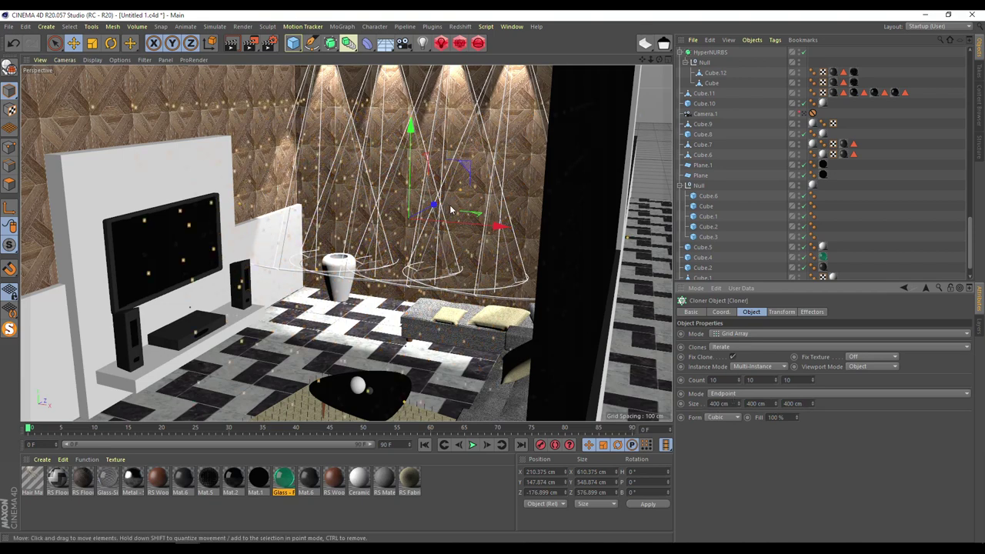
- Push the grid back in depth and set the clone count to 8 on every axis
left_click_drag(436, 206, 388, 136)
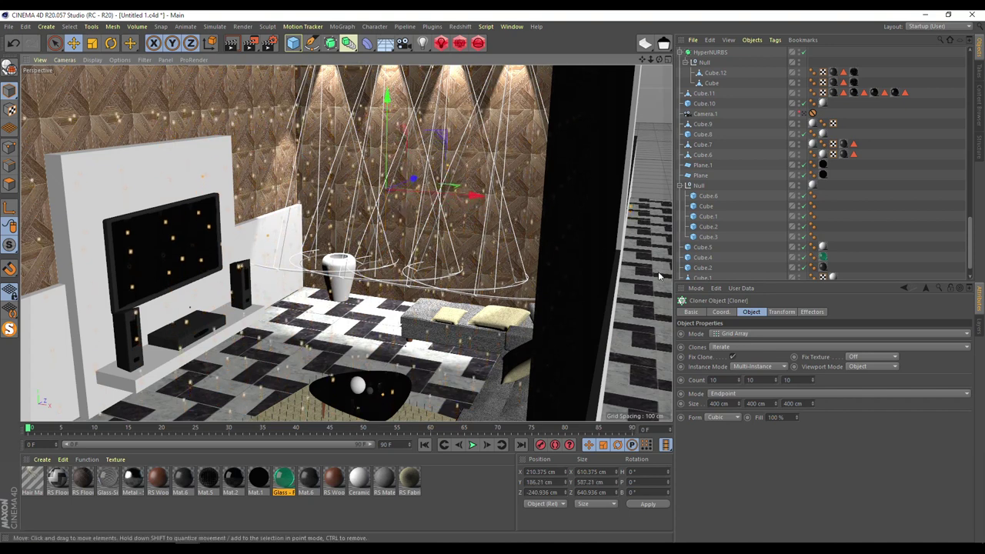
double_click(715, 380)
type("8")
key("Tab")
type("8")
key("Tab")
type("8")
key("Return")
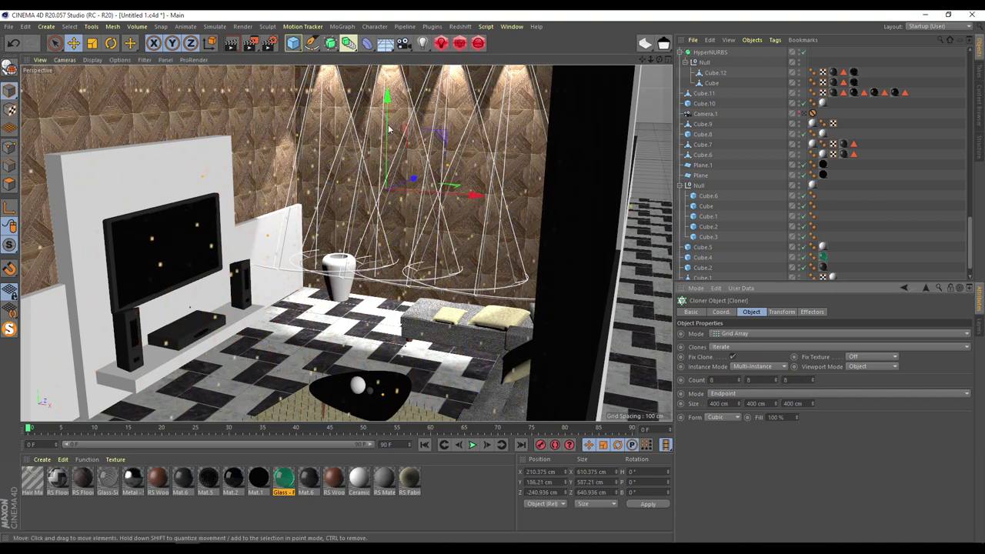
left_click_drag(387, 117, 388, 102)
scroll(722, 86, "down", 3)
scroll(722, 87, "up", 5)
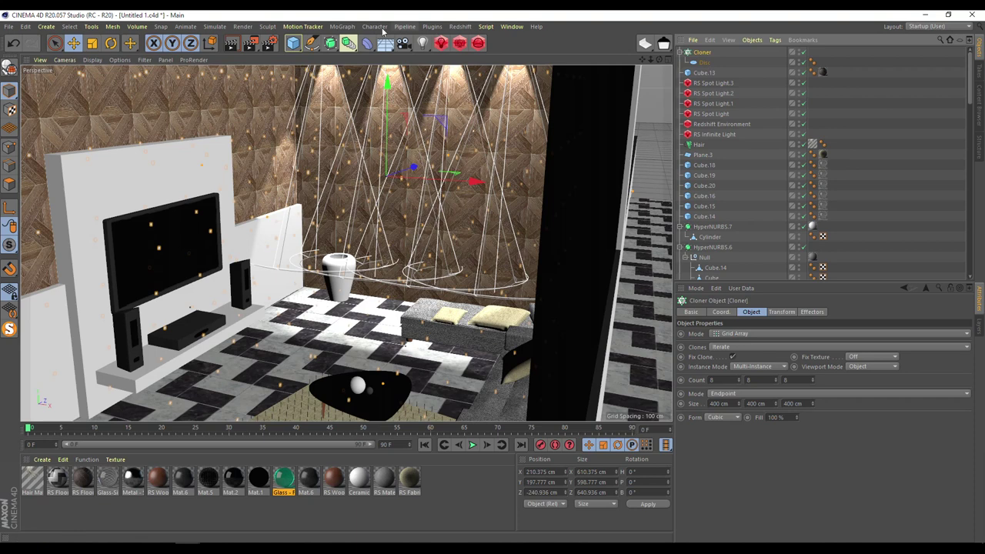
- Add a Random effector to the clones, switch it to Turbulence, and preview the motion
left_click(374, 26)
mouse_move(342, 26)
mouse_move(378, 41)
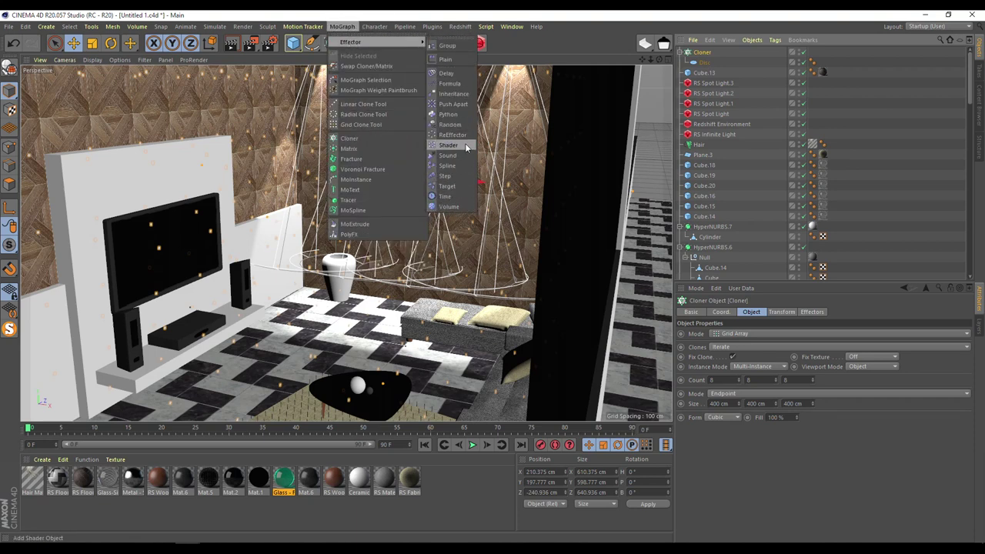
left_click(451, 124)
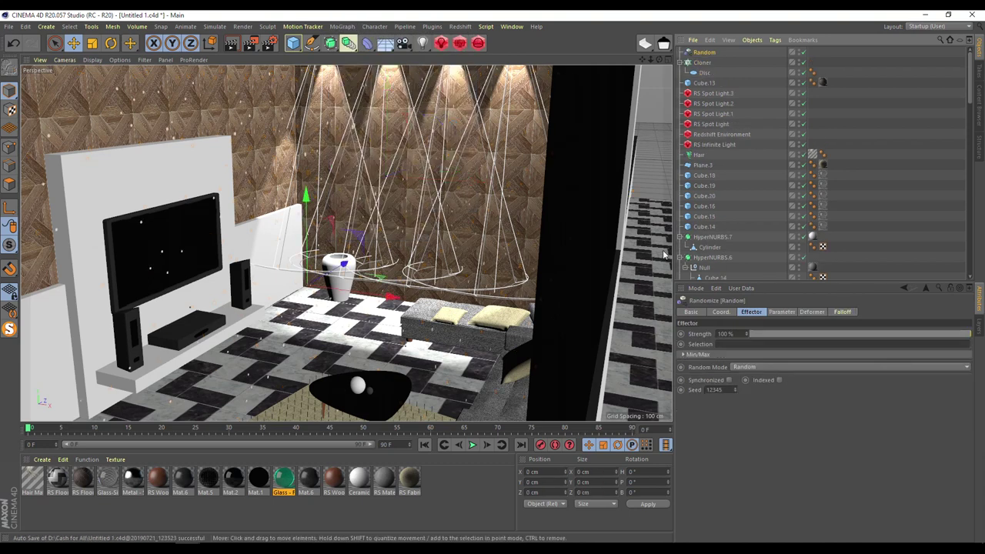
left_click(740, 368)
left_click(751, 405)
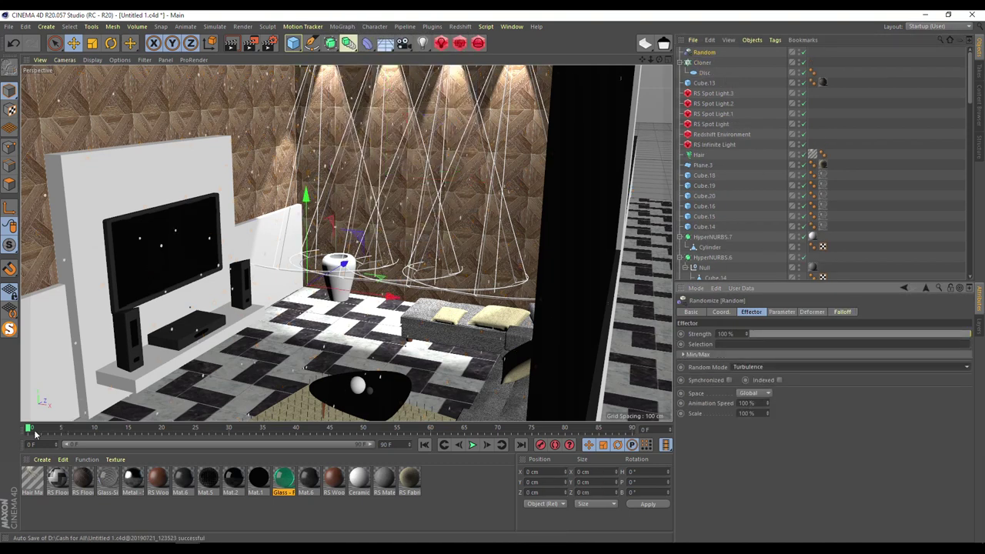
left_click_drag(27, 432, 239, 431)
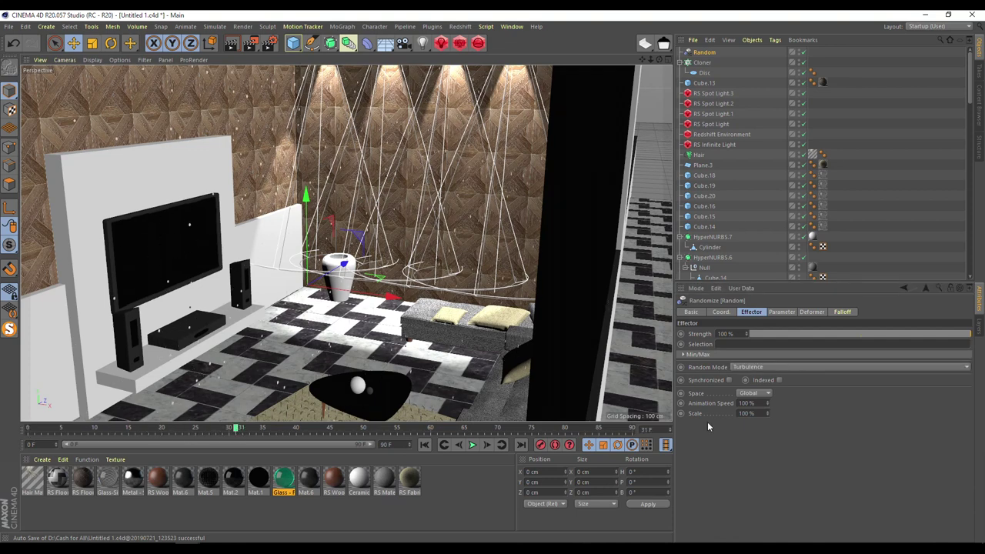
- Set turbulence animation speed to 1 and scale to 1 %, then preview to frame 44
left_click(763, 402)
type("1")
left_click(764, 413)
type("1")
key("Return")
left_click_drag(33, 433, 563, 437)
- Enable uniform random scale of 0.5 and random rotation of 360° on H, P and B
left_click(781, 311)
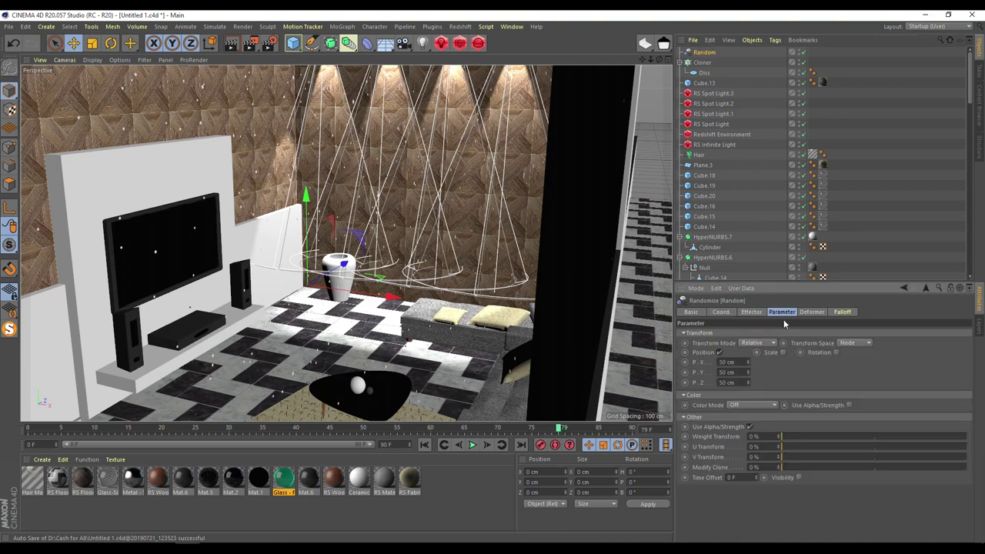
left_click(784, 352)
left_click(808, 401)
left_click(808, 393)
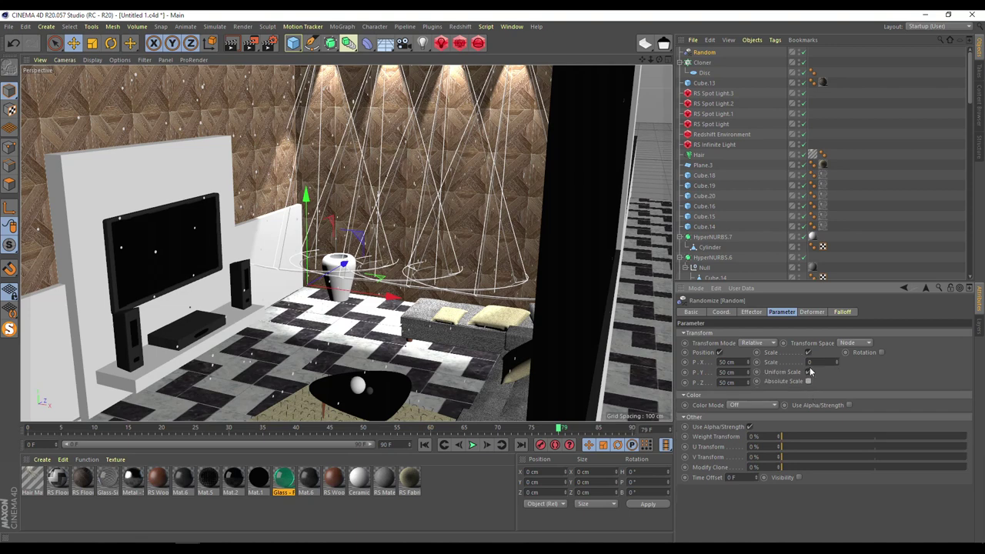
type("0.5")
key("Return")
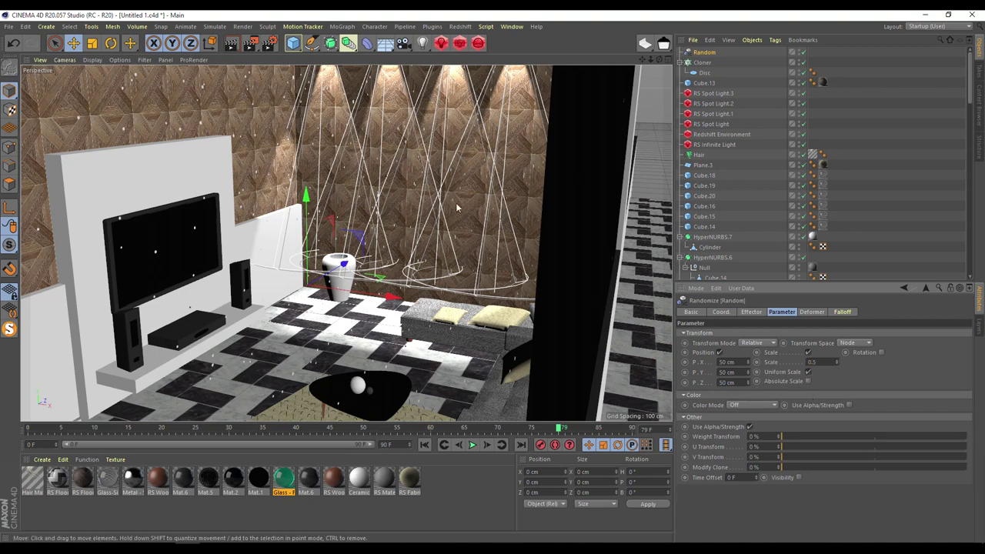
left_click(881, 353)
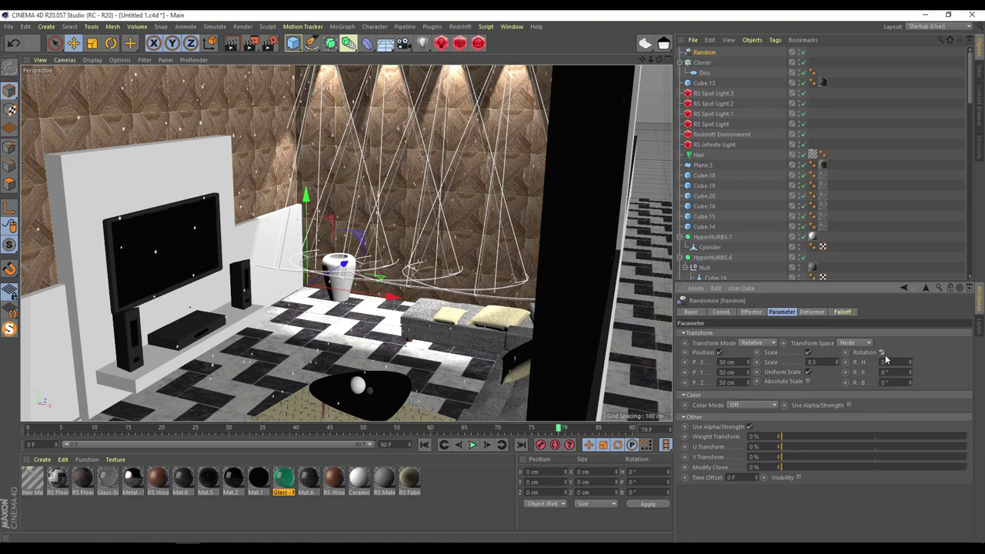
type("60")
type("36")
- Preview the dust animation, rewind to frame one, and nudge the Cloner left along X
left_click_drag(54, 429, 29, 429)
left_click_drag(396, 297, 386, 298)
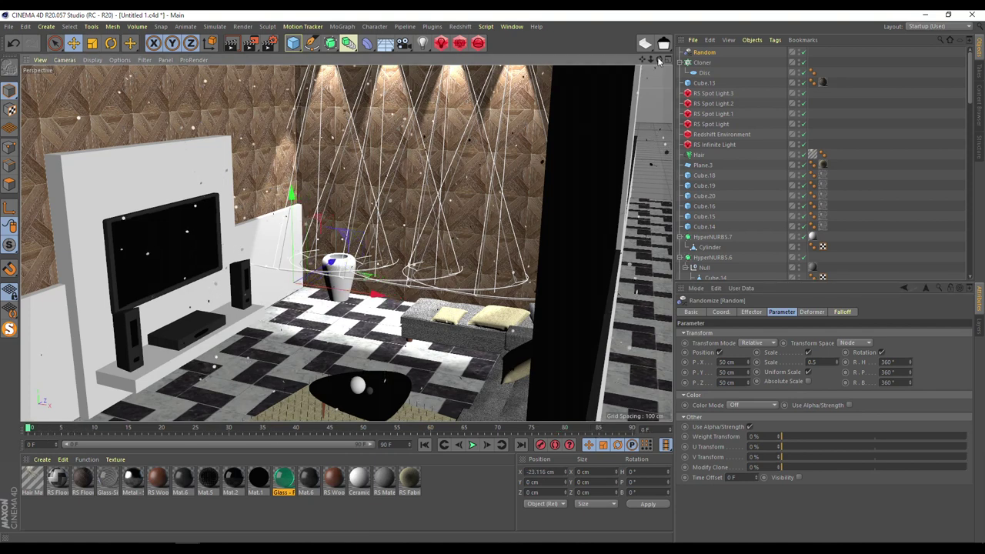
left_click(404, 303)
left_click_drag(447, 181, 427, 195)
scroll(737, 221, "down", 10)
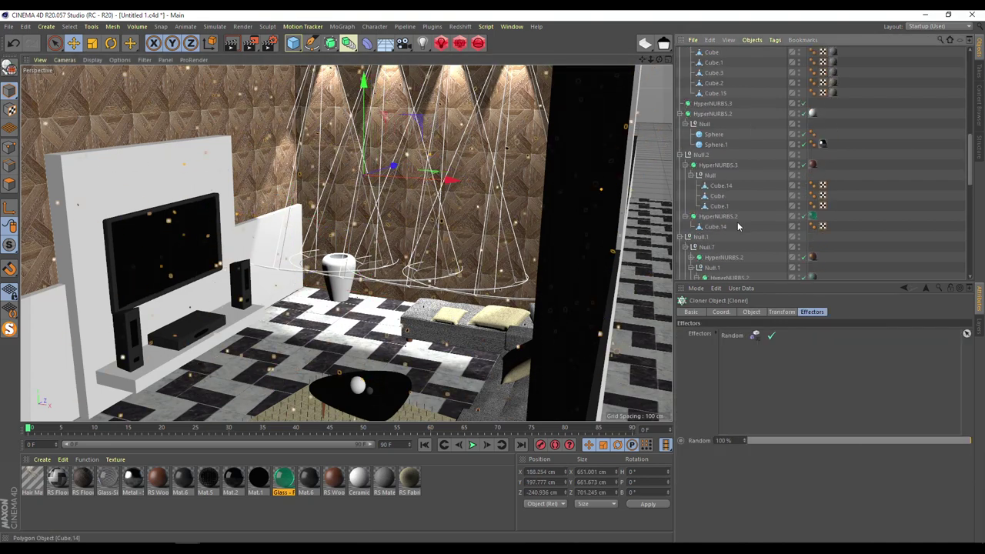
- Add a Redshift Camera tag to Camera.1 with bokeh enabled
left_click(802, 90)
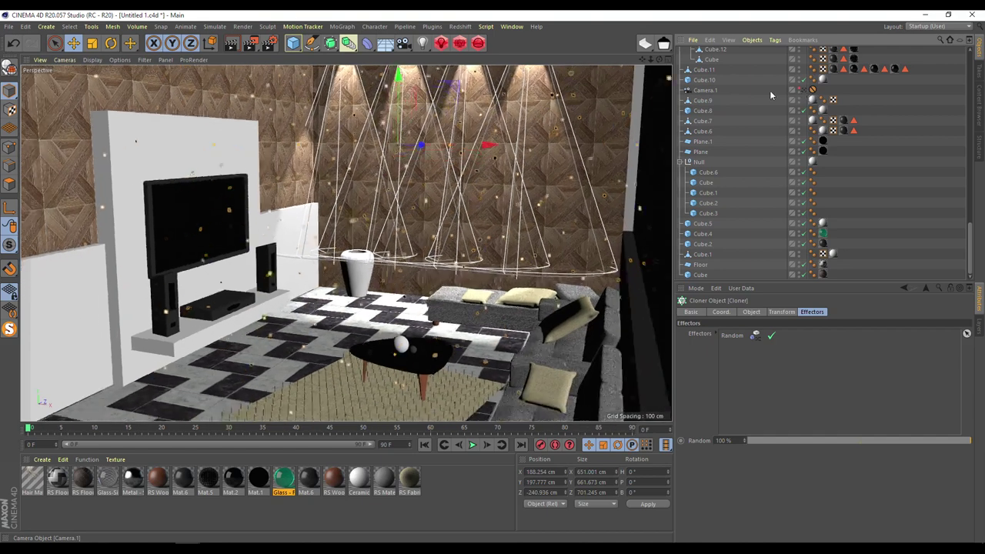
left_click(704, 91)
right_click(704, 91)
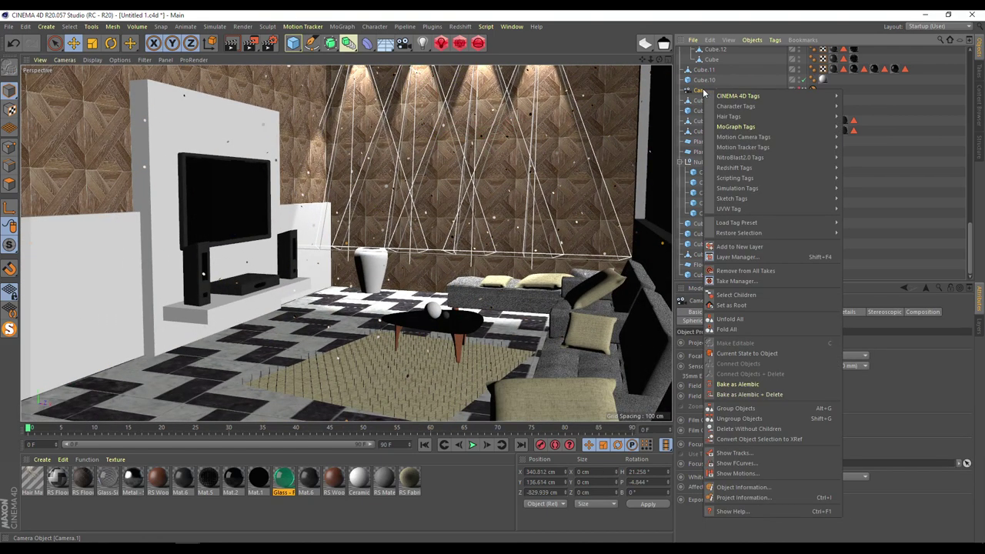
mouse_move(787, 171)
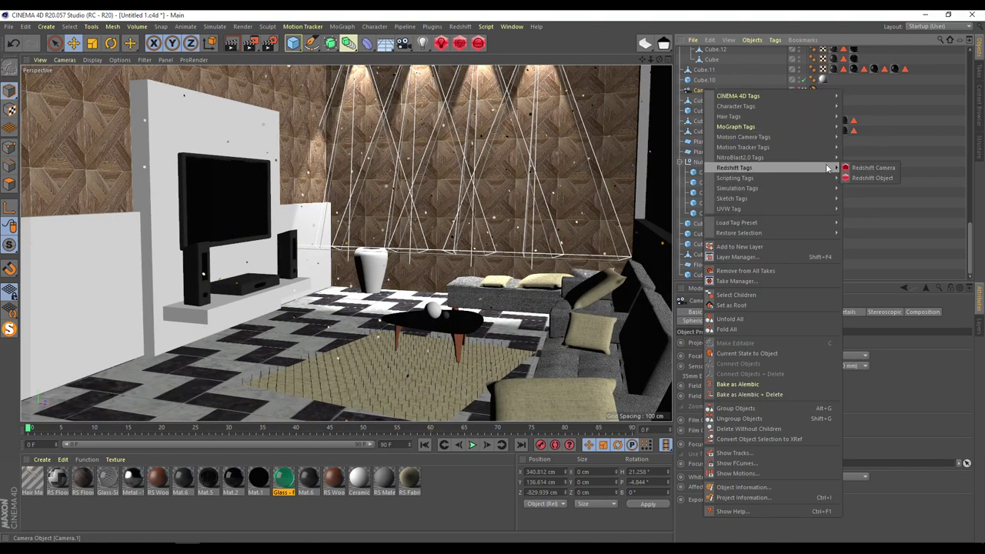
left_click(876, 168)
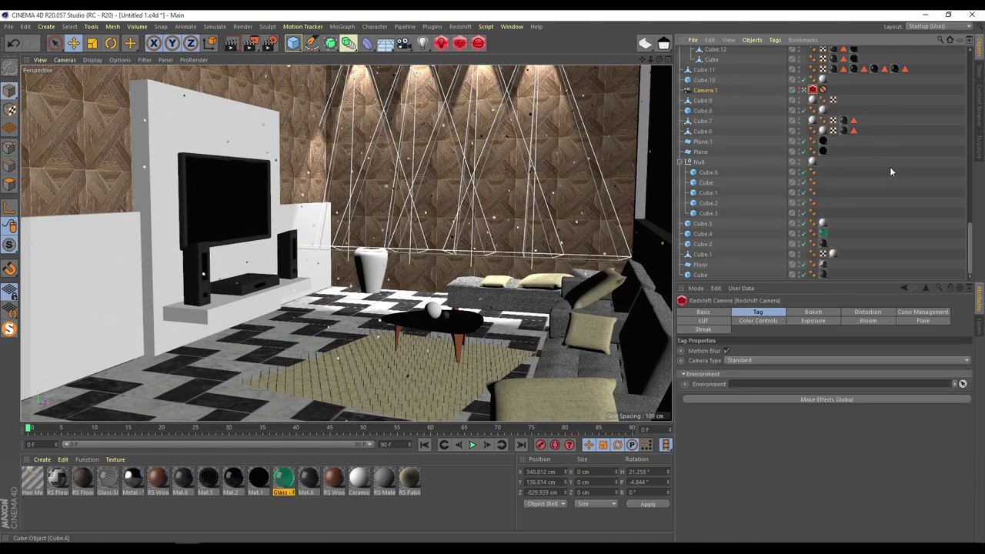
left_click(814, 312)
left_click(766, 351)
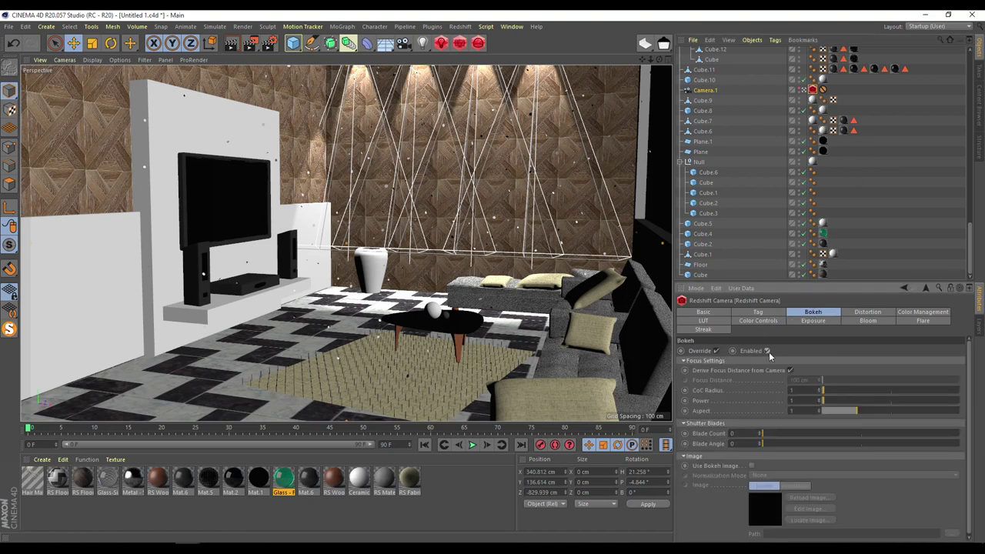
- Pick the coffee table as Camera.1's focus distance (509.011 cm) and show the four-view layout
left_click(706, 92)
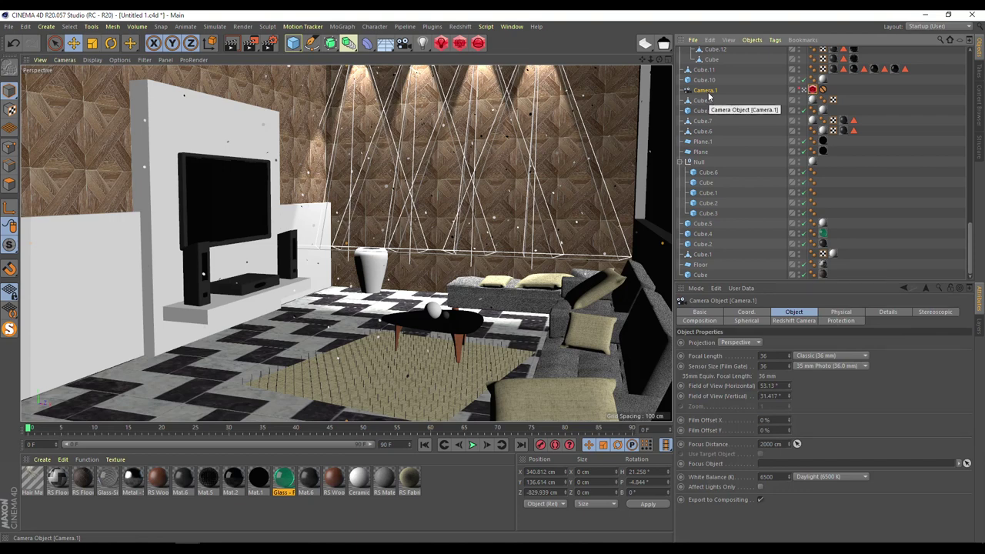
left_click(797, 445)
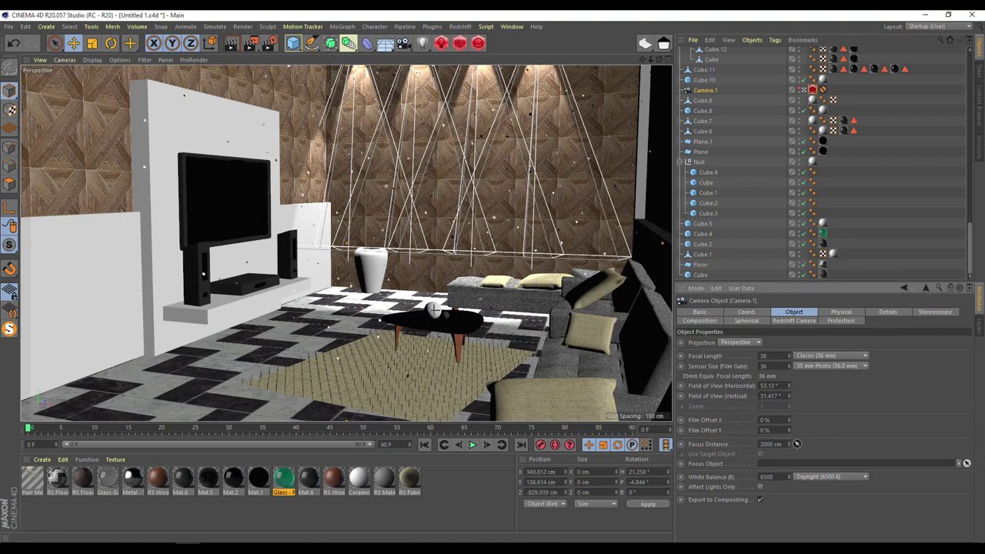
left_click(435, 309)
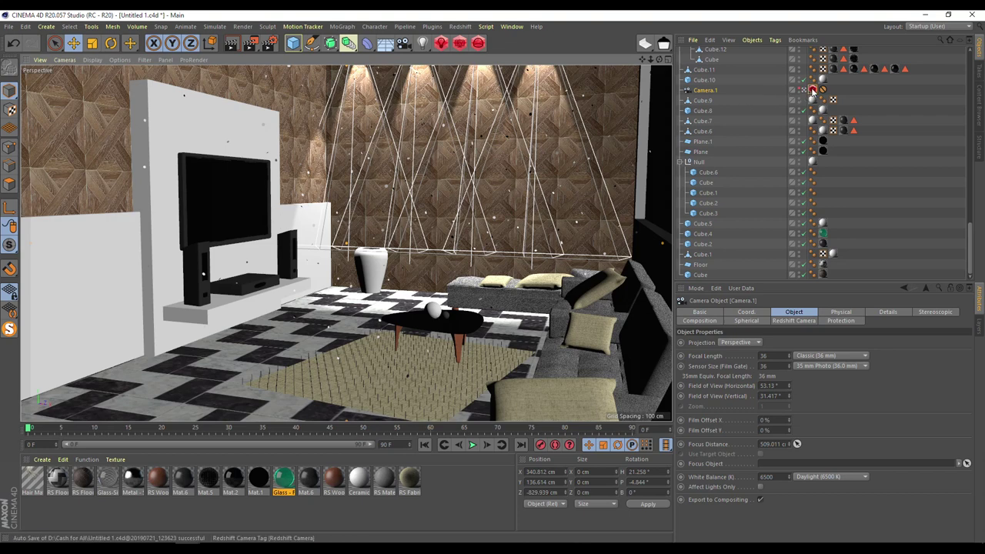
scroll(705, 69, "up", 10)
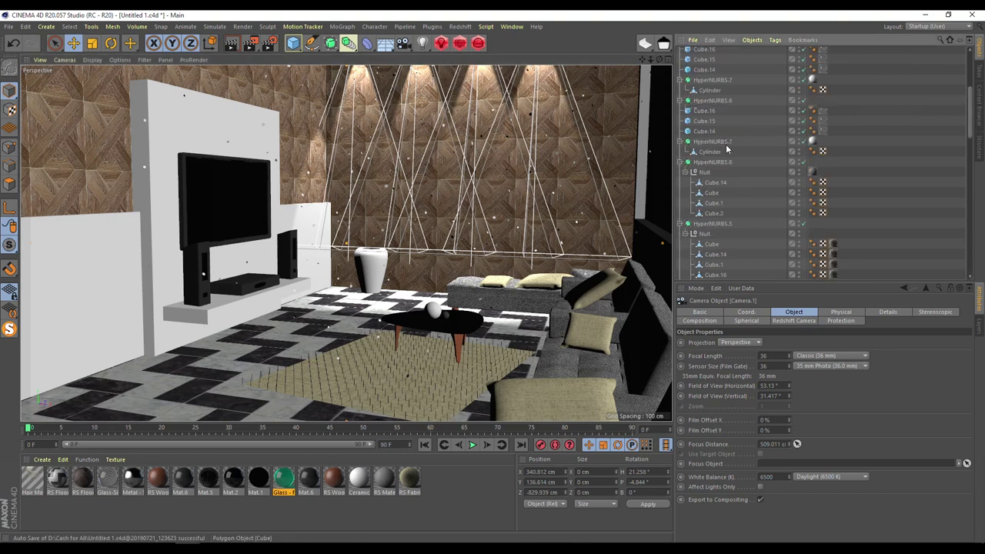
left_click(703, 62)
middle_click(490, 185)
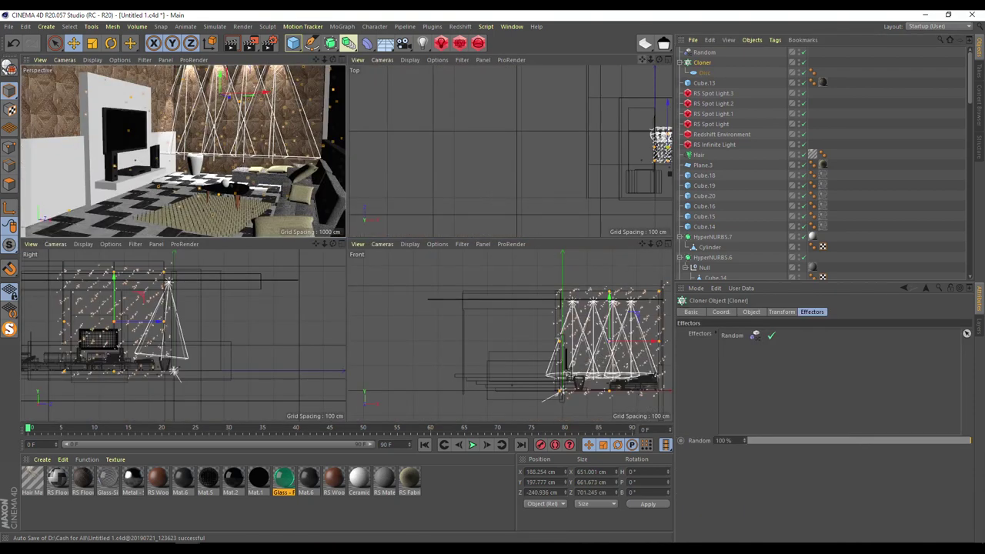
- Show Camera.1's frustum in the top view and shift the disc cloner into its field of view
left_click_drag(646, 59, 469, 35)
scroll(767, 205, "down", 6)
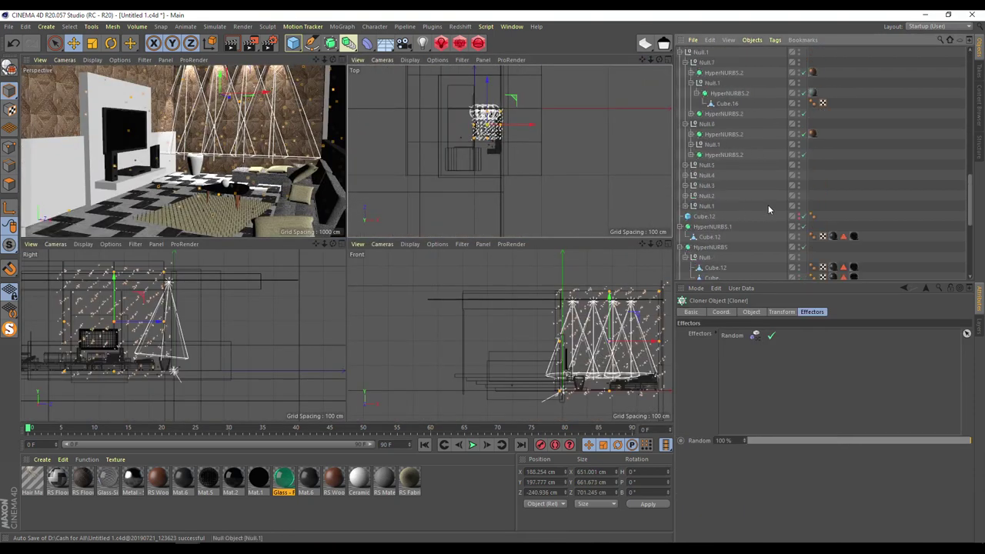
left_click(798, 246)
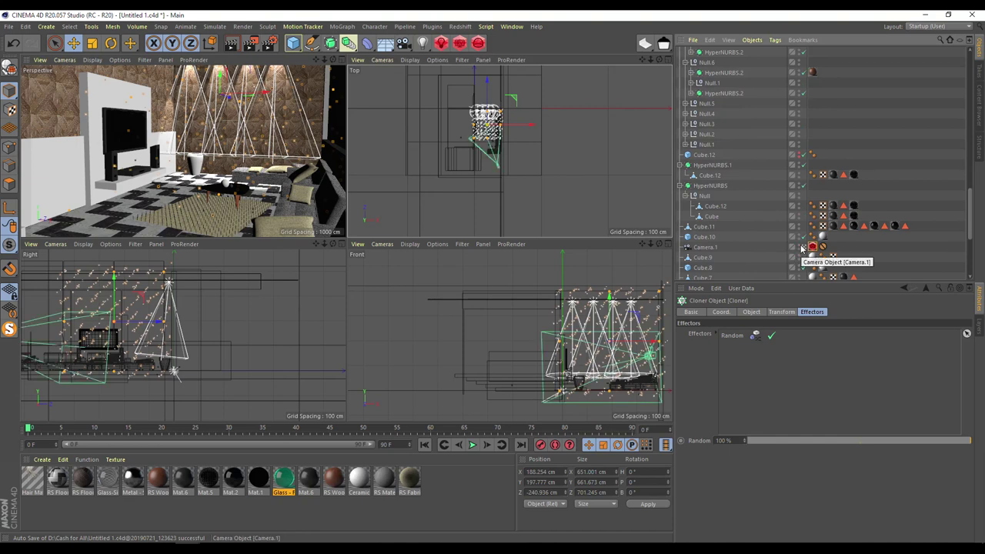
scroll(497, 139, "up", 3)
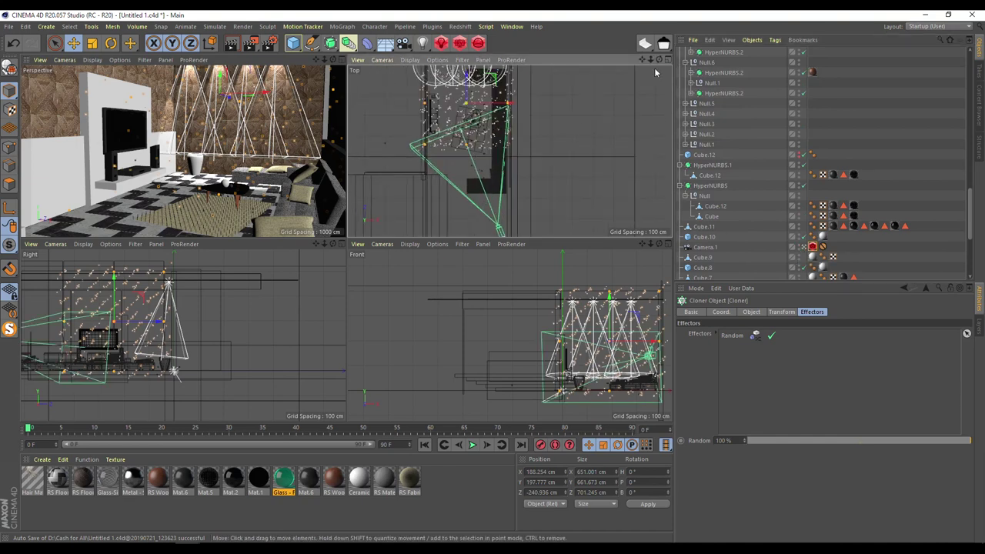
scroll(643, 65, "down", 3)
left_click_drag(642, 59, 643, 15)
mouse_move(482, 82)
left_mouse_down()
mouse_move(483, 91)
mouse_move(481, 83)
left_mouse_up()
- Begin editing the Cloner's grid array size, entering 400 for Y and 800 for X
scroll(732, 142, "up", 10)
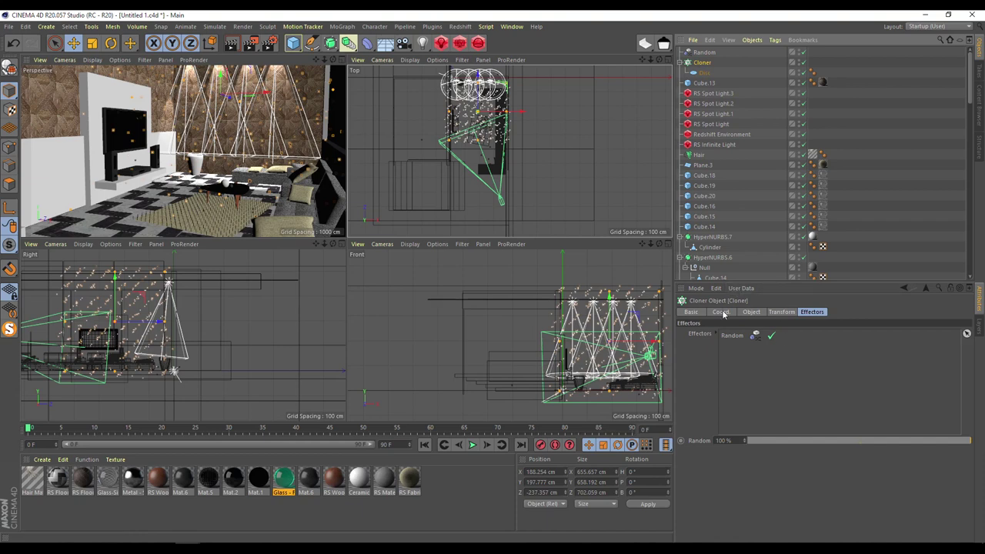
left_click(721, 313)
left_click(751, 312)
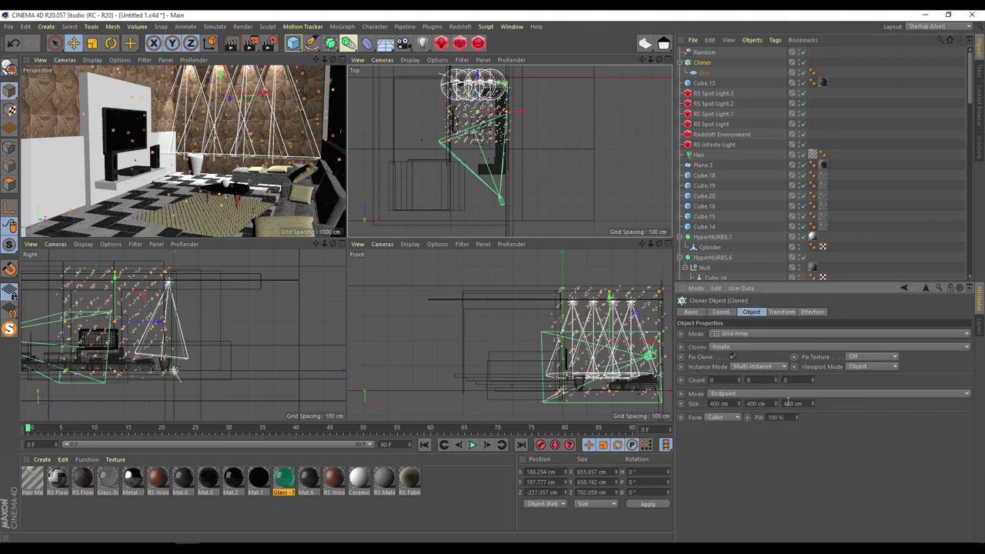
left_click_drag(777, 405, 778, 407)
left_click(762, 405)
type("400")
left_click(724, 403)
type("800")
key("Return")
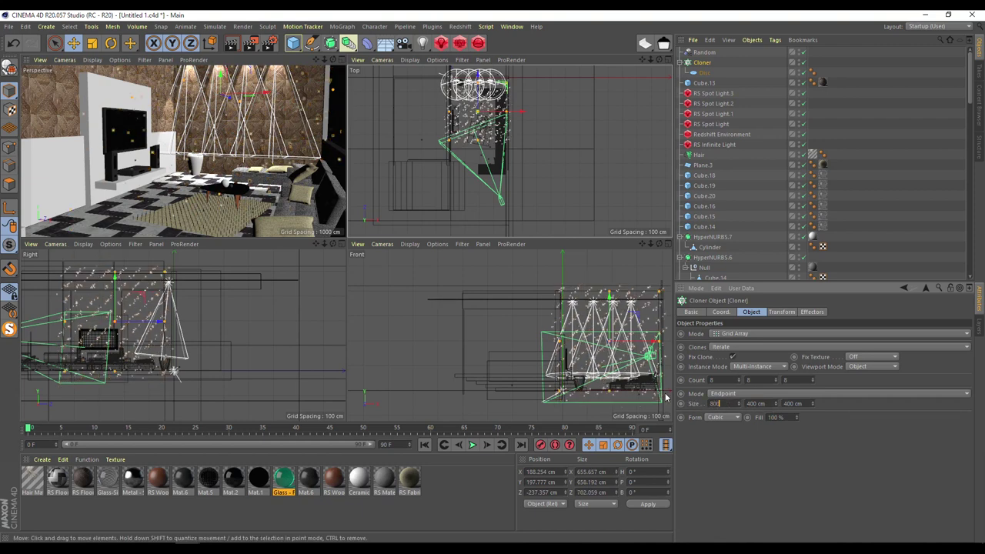
- Correct the grid to 400 × 400 × 800 cm and move the Cloner back along Z
left_click(726, 404)
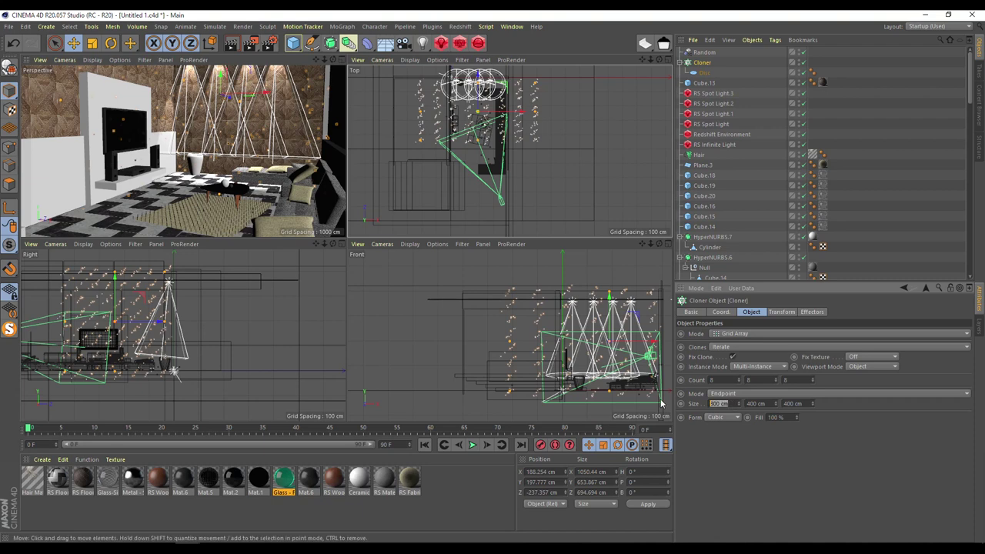
type("400")
key("BackSpace")
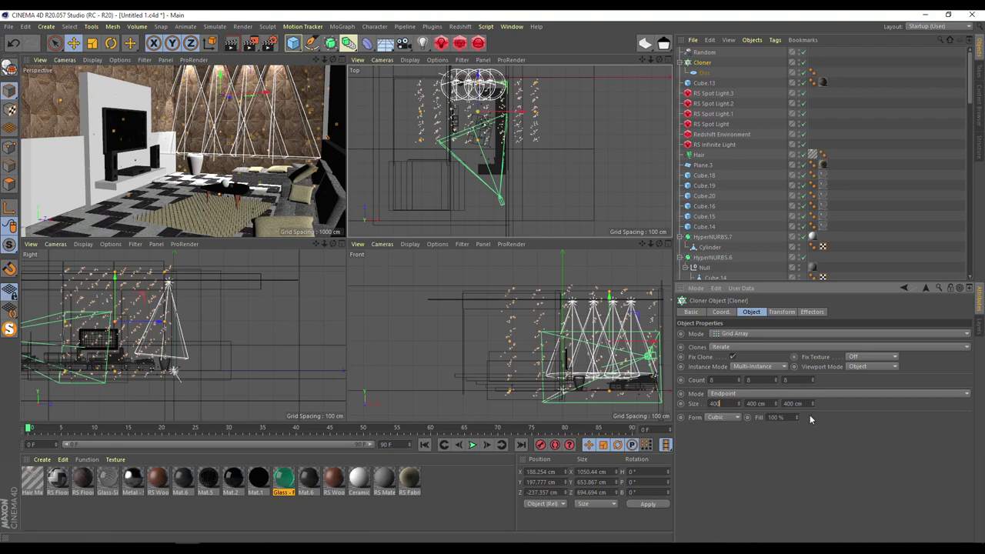
left_click(788, 403)
type("80")
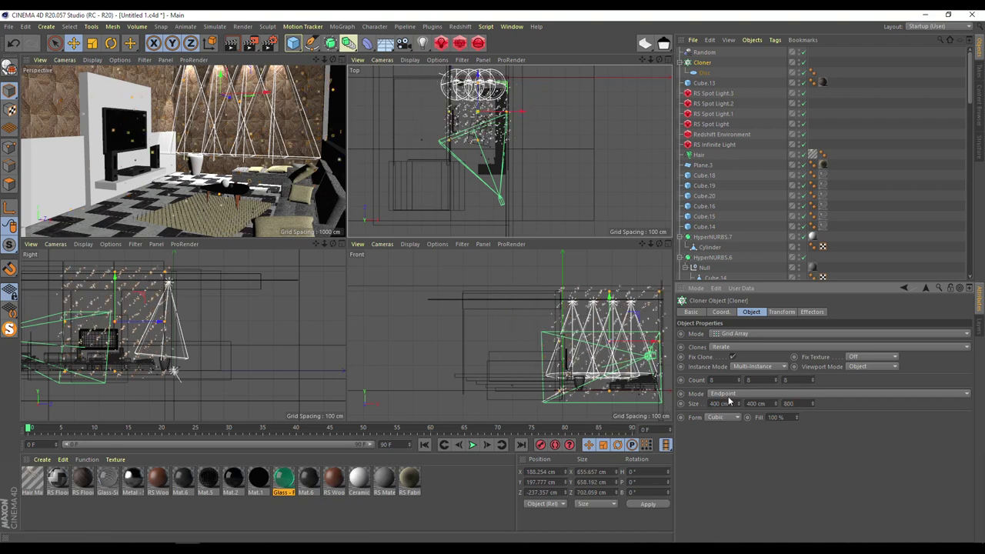
type("0")
key("Return")
left_click_drag(482, 94, 486, 103)
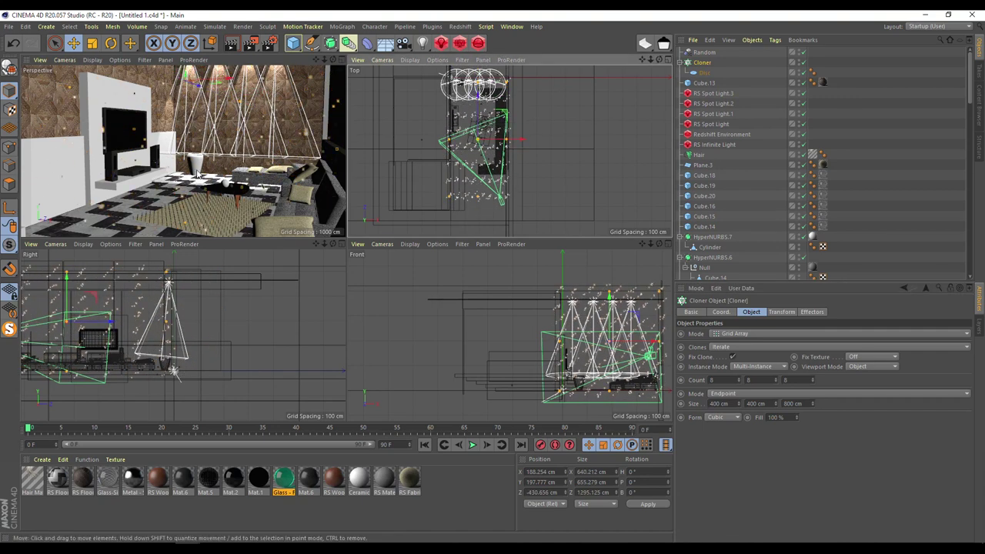
- Maximize the Perspective view and set the Disc's outer radius to 0.5 cm
middle_click(239, 141)
left_click(704, 72)
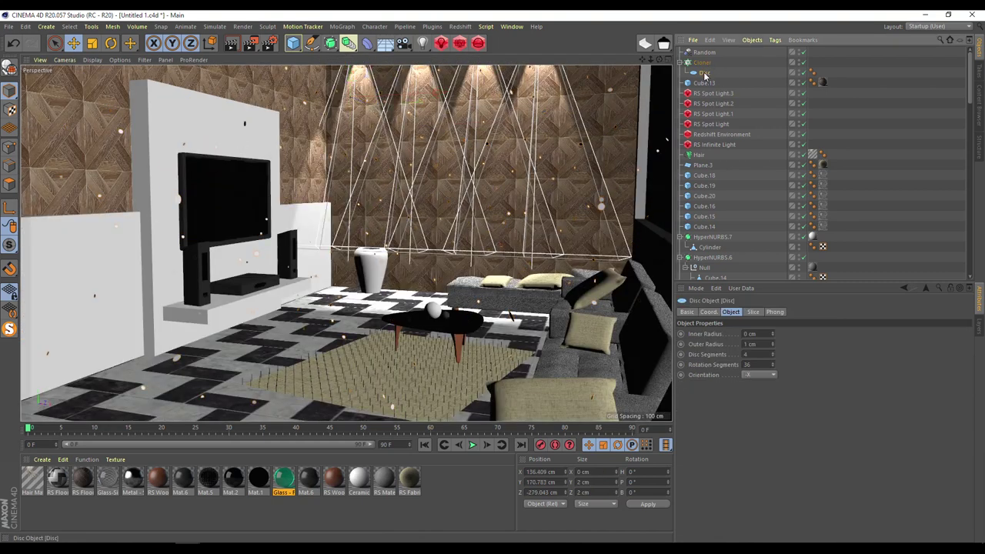
type("0.5")
key("Return")
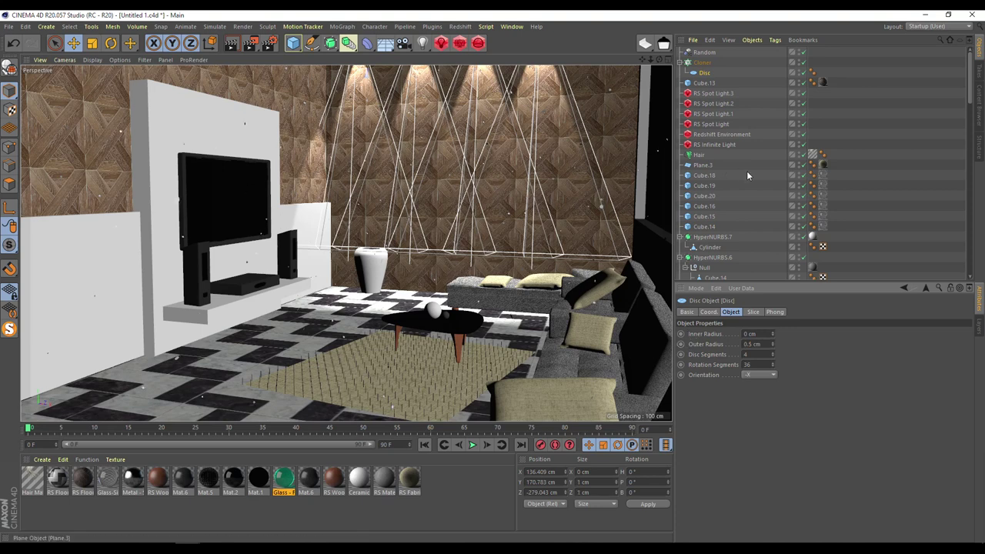
- Render the scene to check the floating dust specks
scroll(759, 204, "down", 10)
scroll(760, 208, "down", 3)
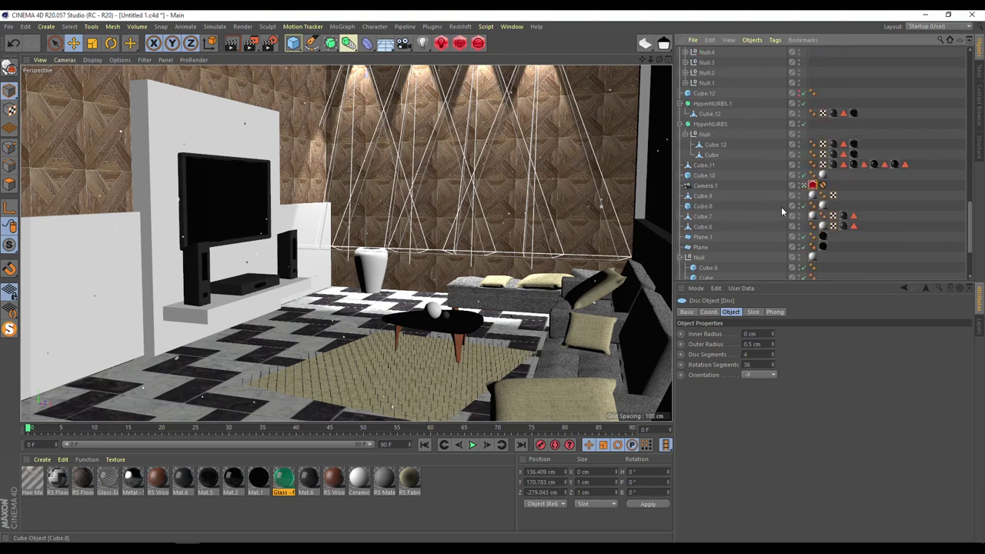
left_click(252, 44)
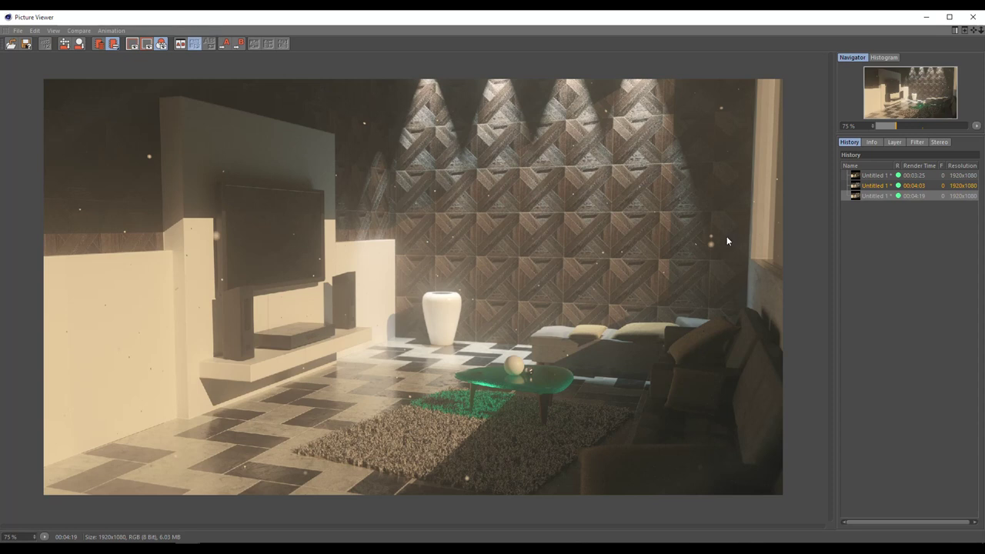
- Close the Picture Viewer showing the finished 1920×1080 dusty living-room render
left_click(971, 17)
scroll(736, 154, "up", 10)
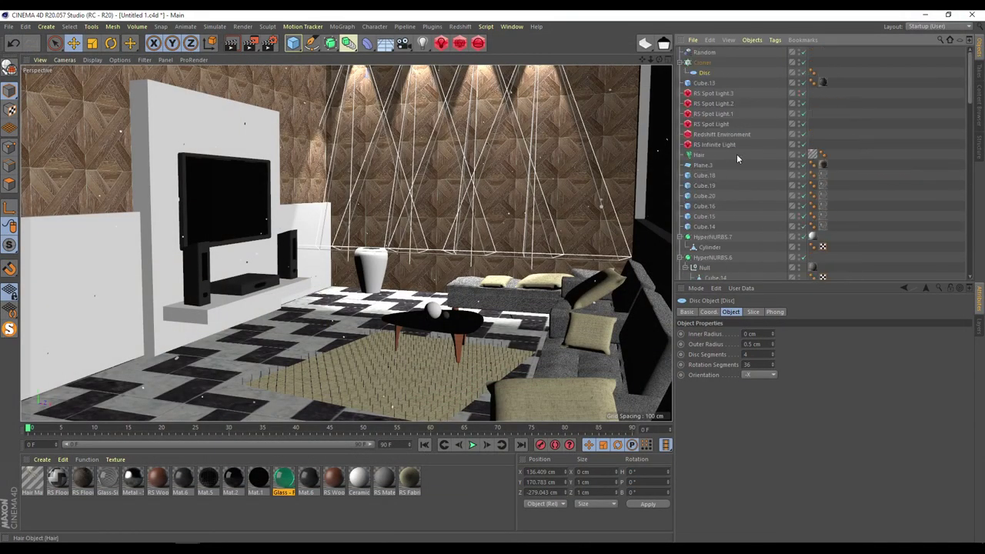
- Make the dust cloner a 10×10×10 grid and give its Disc a 0.2 cm outer radius
left_click(704, 63)
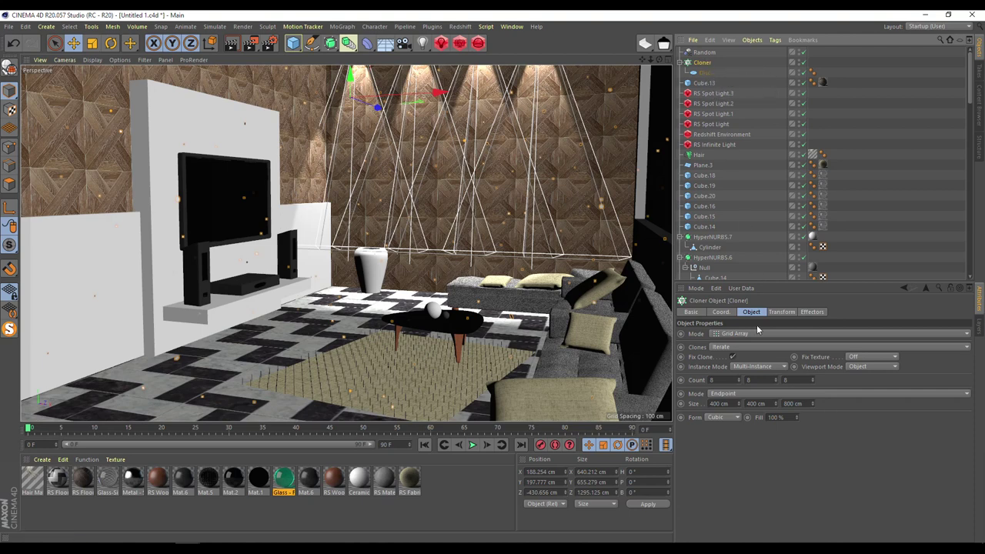
left_click(731, 380)
type("10")
key("Tab")
type("10")
key("Return")
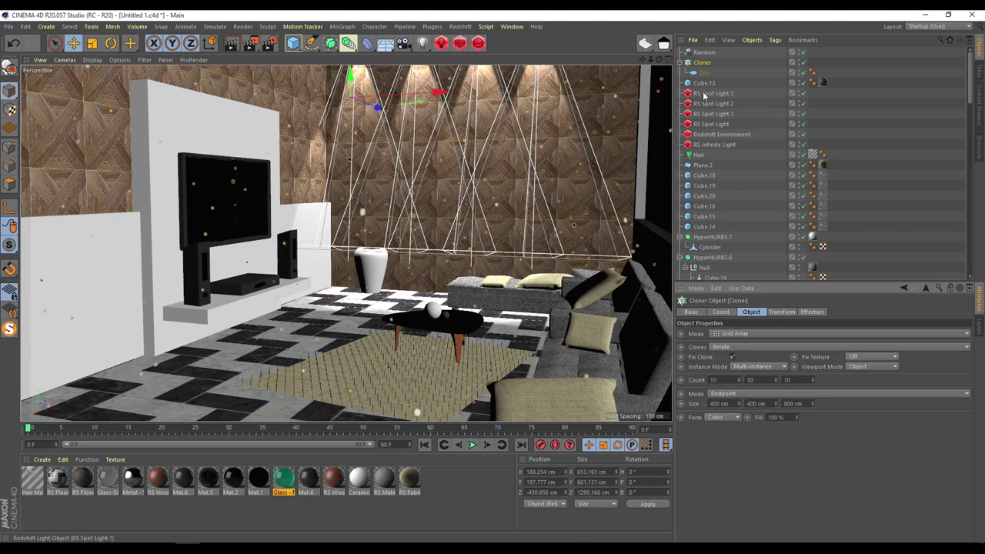
left_click(704, 72)
left_click(755, 344)
type("0.2")
key("Return")
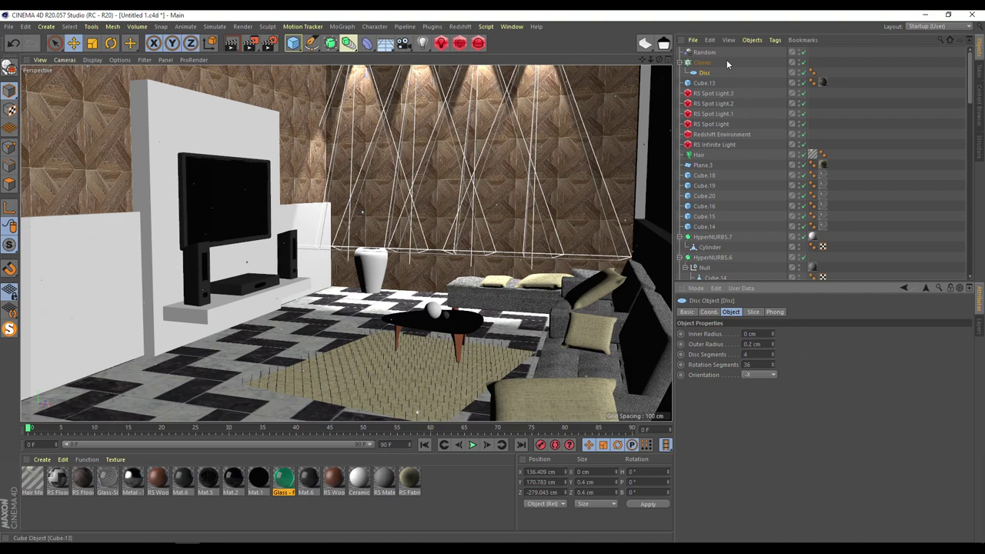
- Set Camera.1's Redshift bokeh CoC Radius to 2 and start a test render
scroll(739, 229, "down", 10)
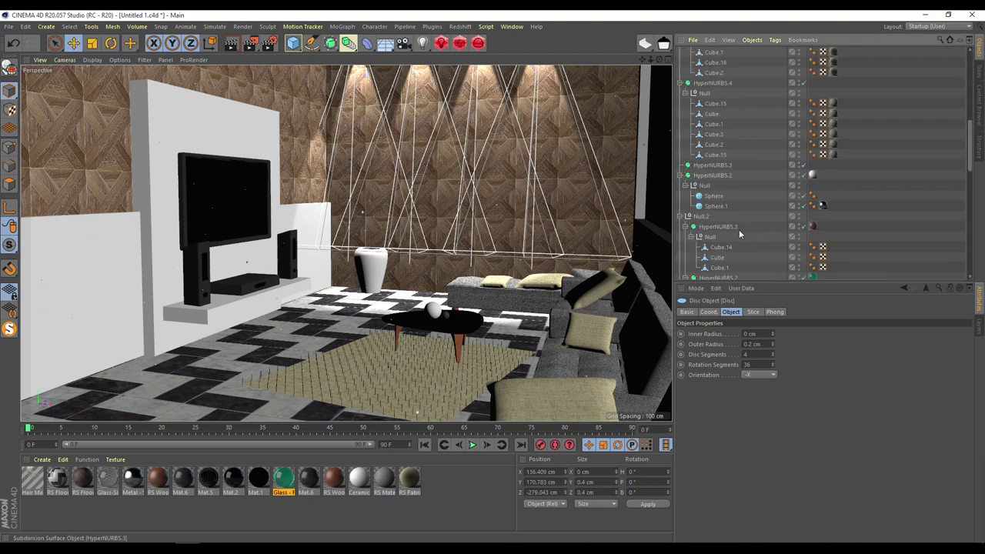
left_click(812, 186)
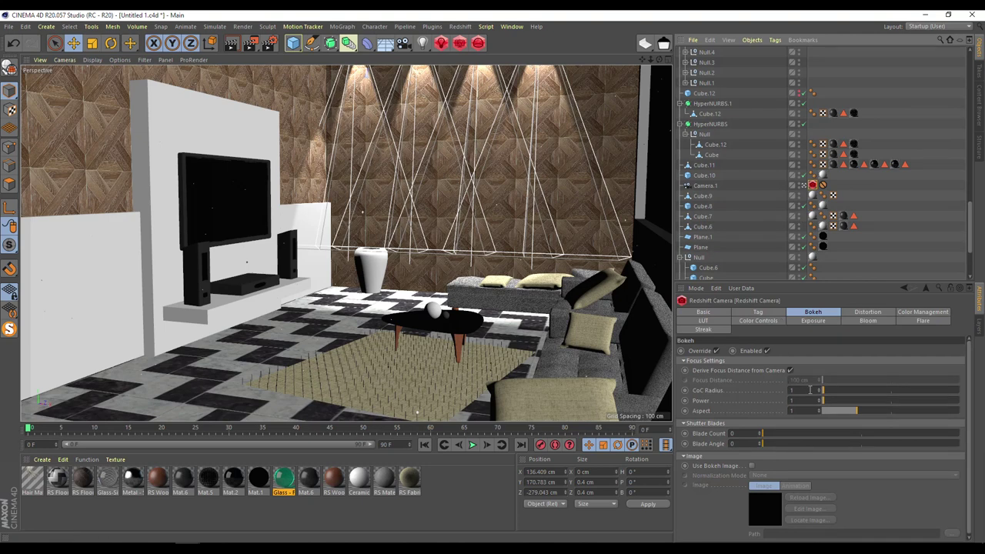
left_click(809, 390)
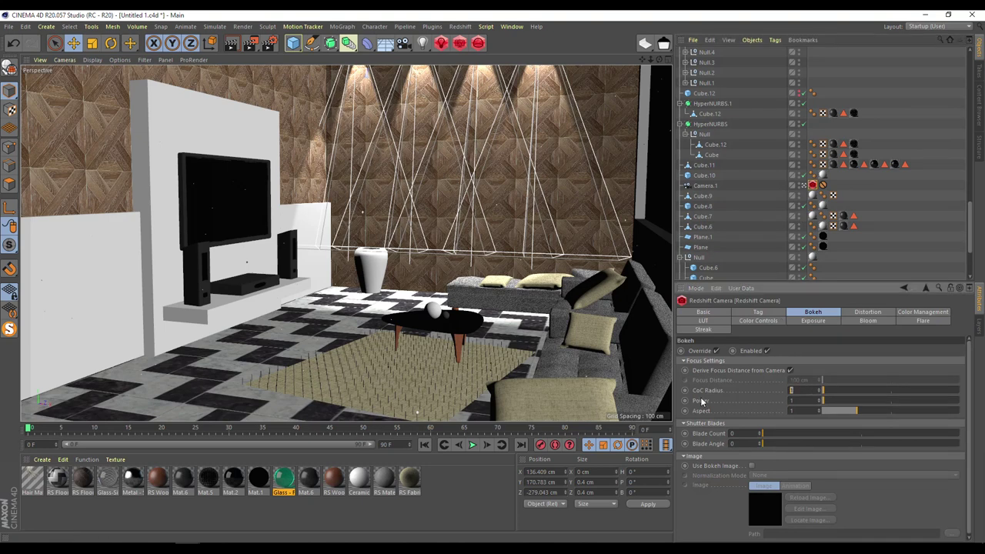
left_click(254, 44)
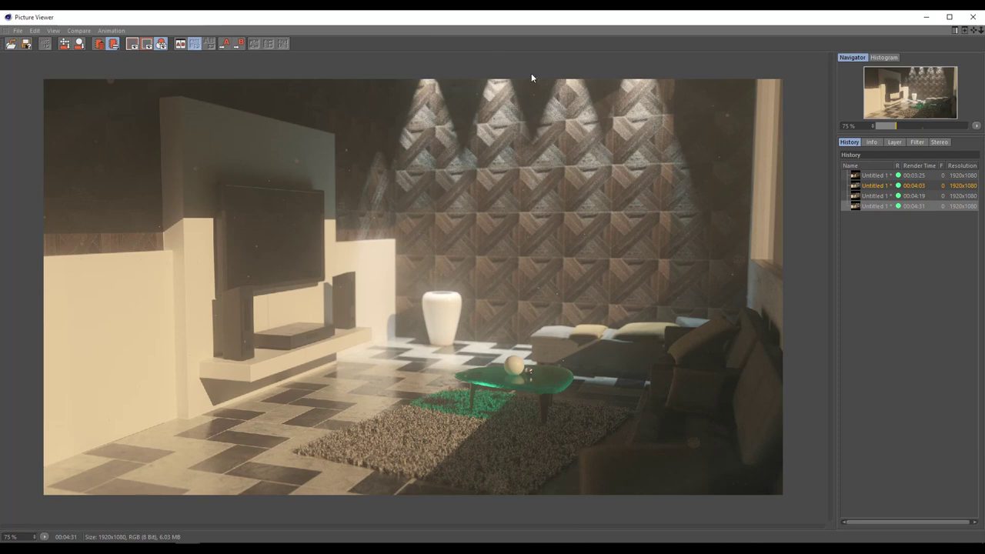
left_click(879, 197)
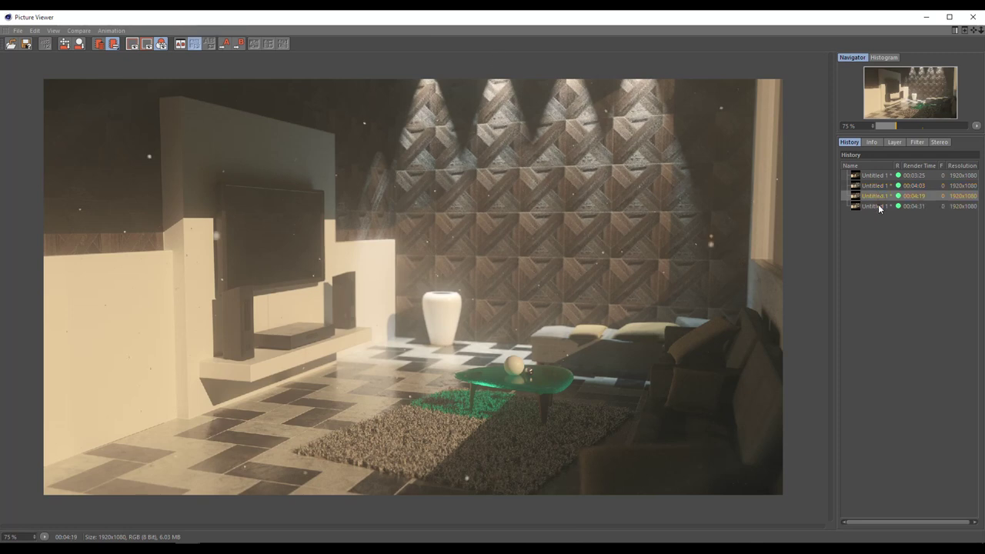
left_click(878, 205)
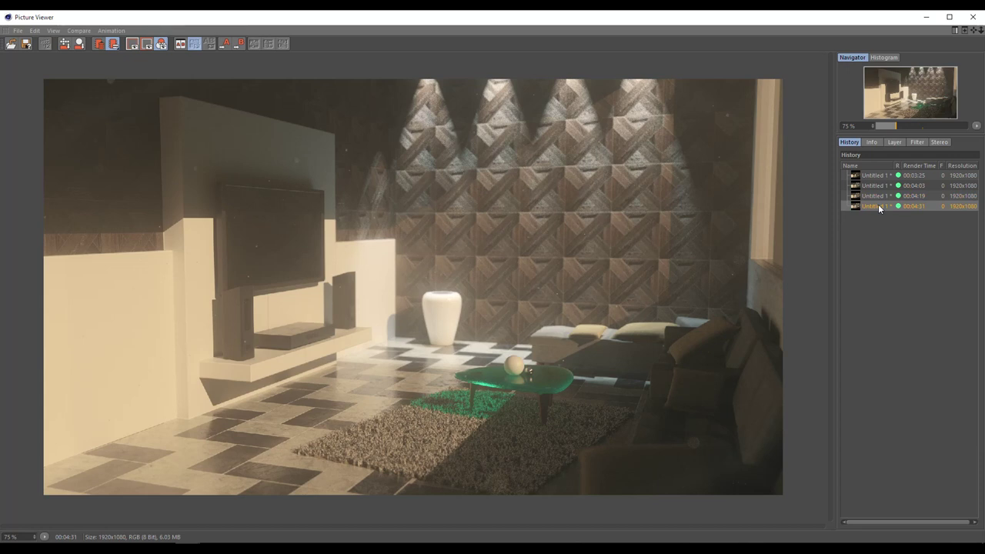
left_click(977, 22)
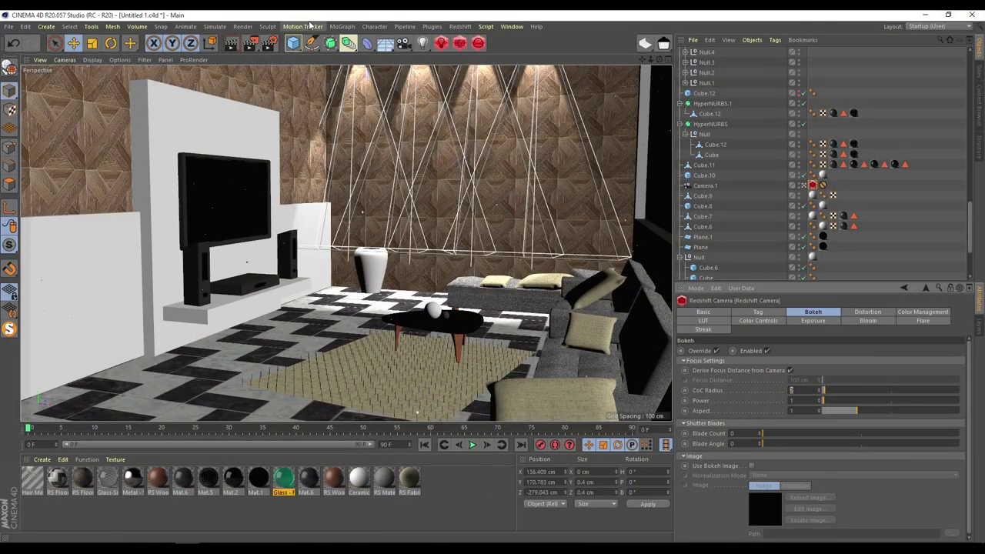
- Add a centre-aligned MoText reading 'Redshift Interior SV' and move it in front of the wall
left_click(341, 26)
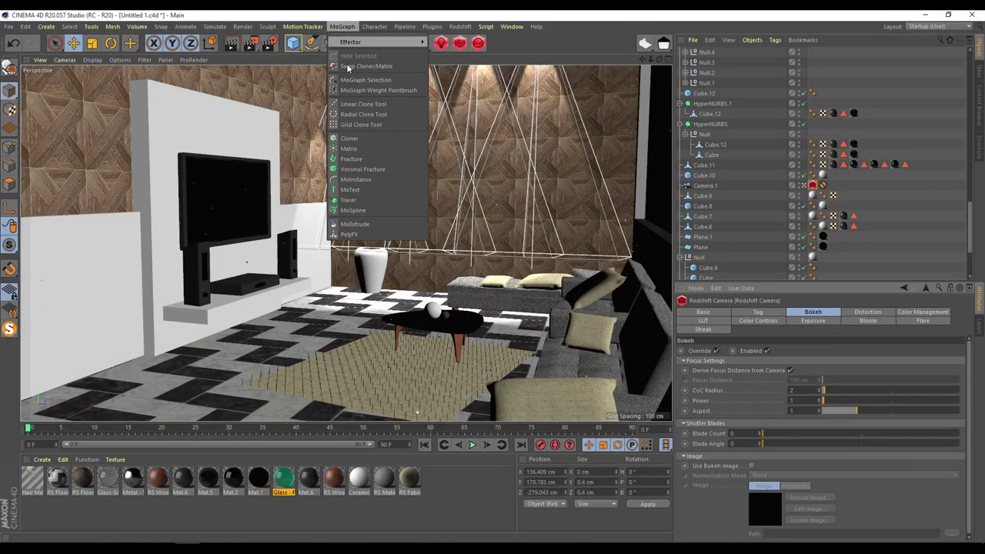
left_click(350, 189)
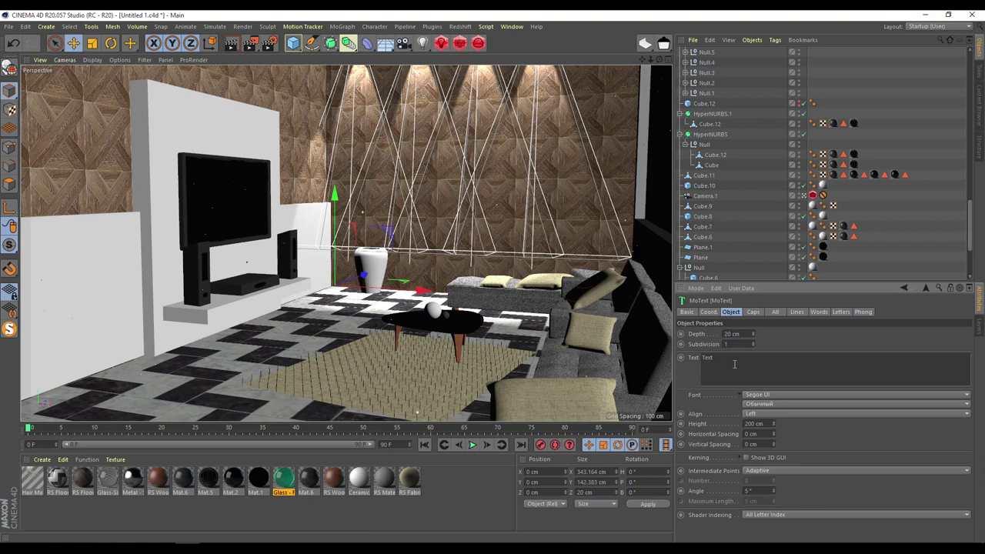
type("Redshift ")
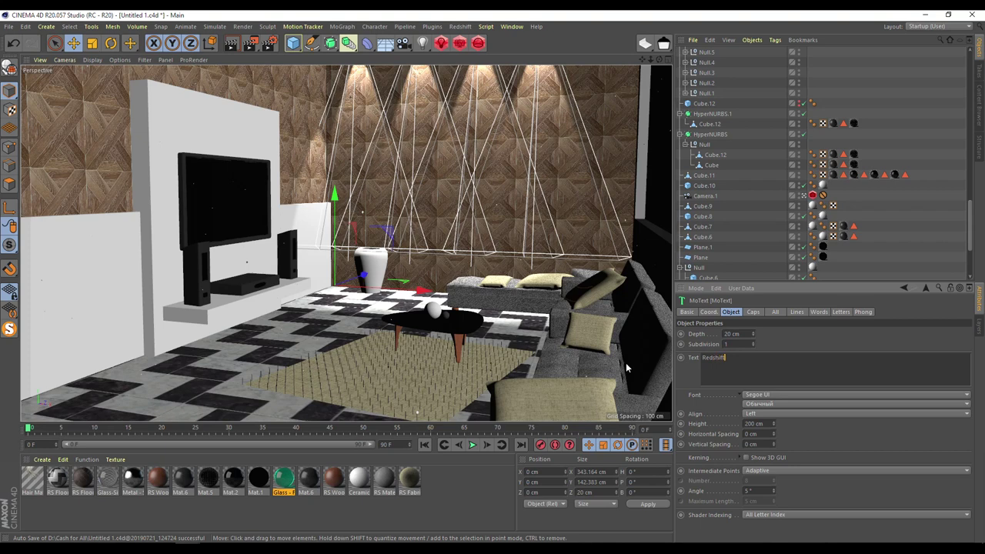
type("Interio")
type("r ")
type("SV")
left_click(760, 413)
left_click(763, 437)
left_click_drag(415, 294, 536, 299)
left_click_drag(450, 209, 449, 111)
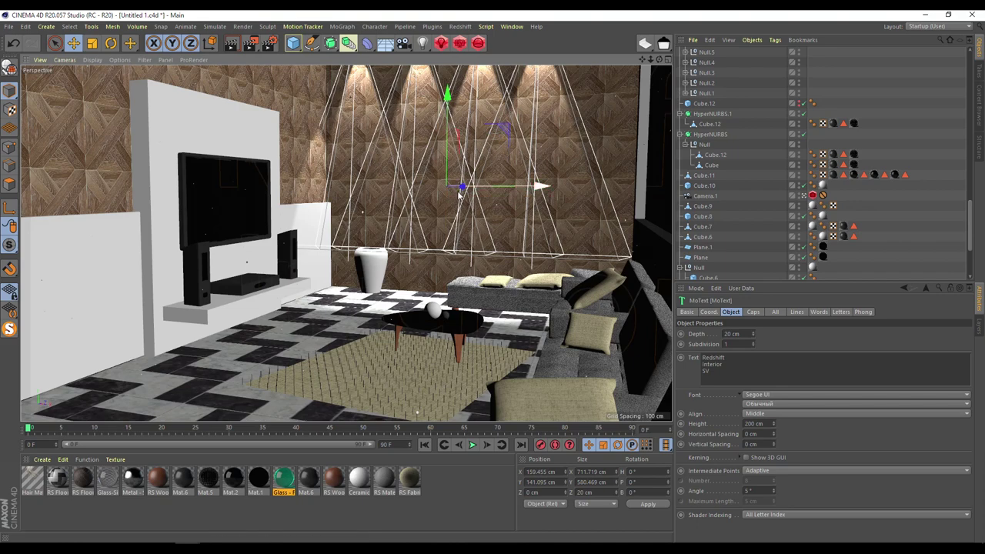
left_click_drag(461, 198, 501, 256)
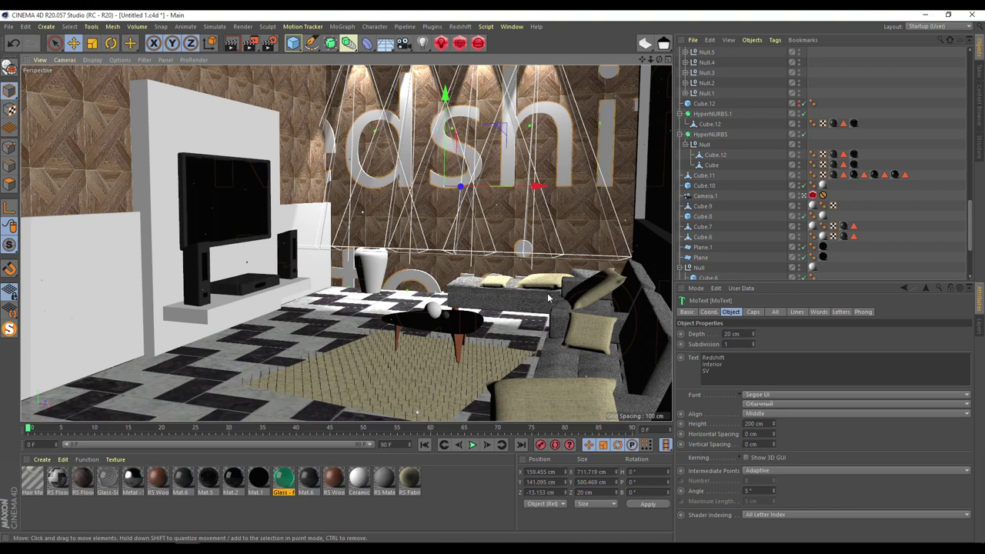
- Set the MoText height to 70 cm and raise it higher on the wall above the sofa
left_click(758, 423)
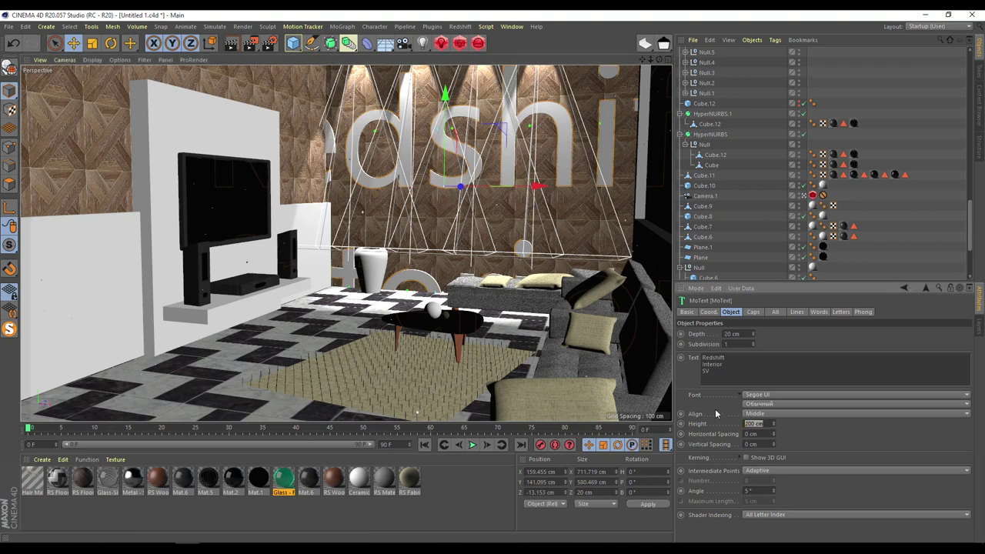
type("100")
key("Return")
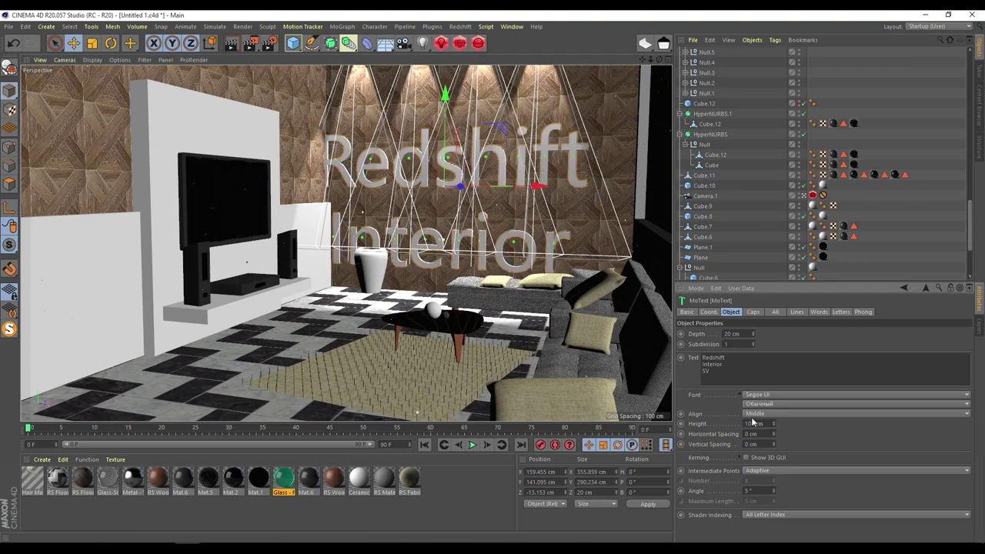
left_click(751, 424)
type("70")
key("Return")
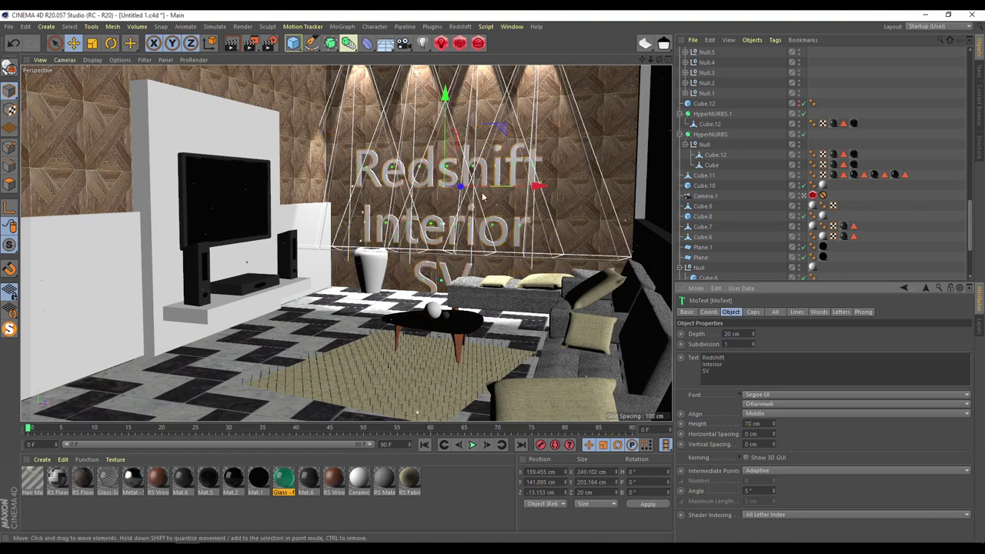
left_click_drag(443, 132, 443, 82)
left_click_drag(537, 135, 578, 143)
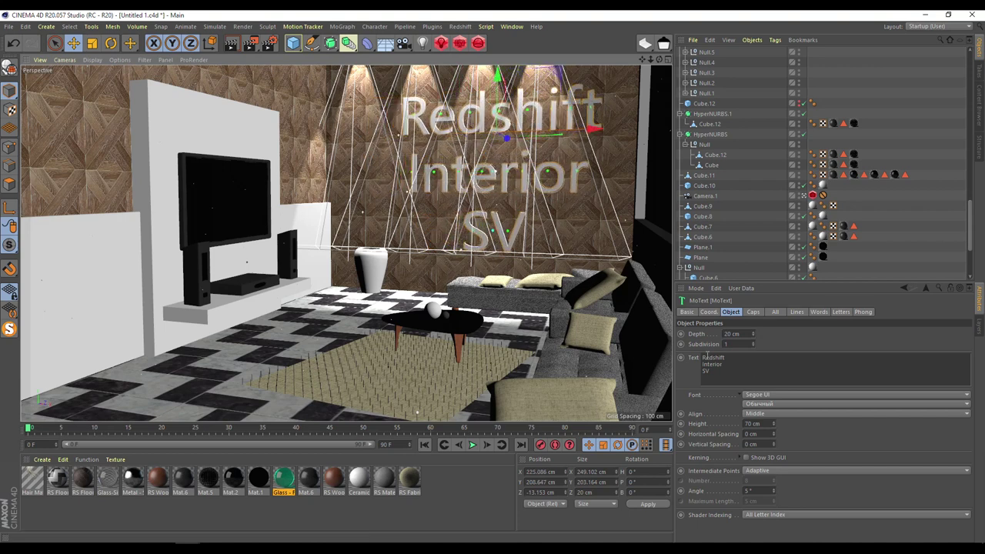
left_click(753, 312)
- Give the text Fillet Caps on start and end, each with 5 steps and 1 cm radius
left_click(772, 333)
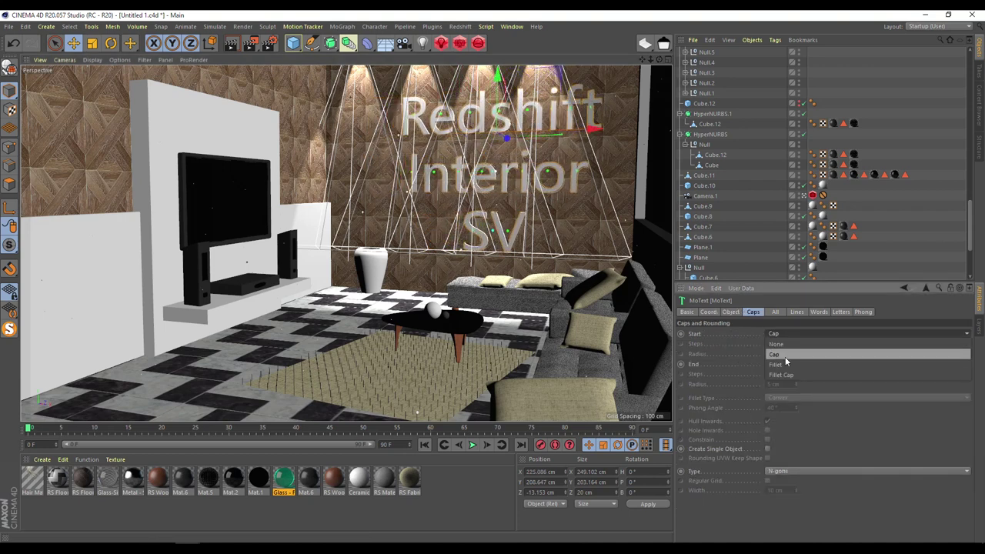
left_click(788, 351)
left_click(789, 334)
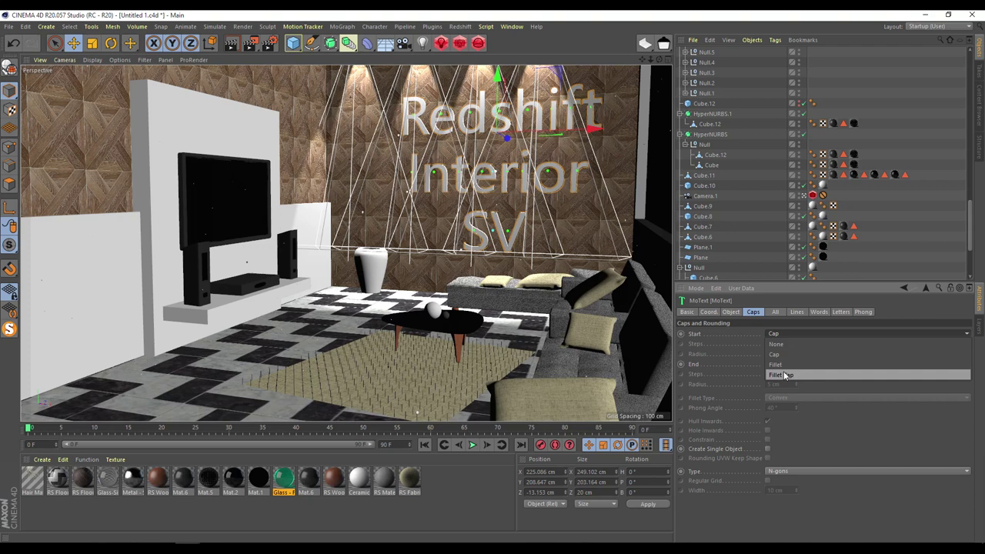
left_click(782, 366)
left_click(785, 365)
left_click(782, 383)
double_click(777, 353)
type("1")
key("Return")
type("5")
key("Tab")
key("Tab")
type("5")
key("Tab")
type("1")
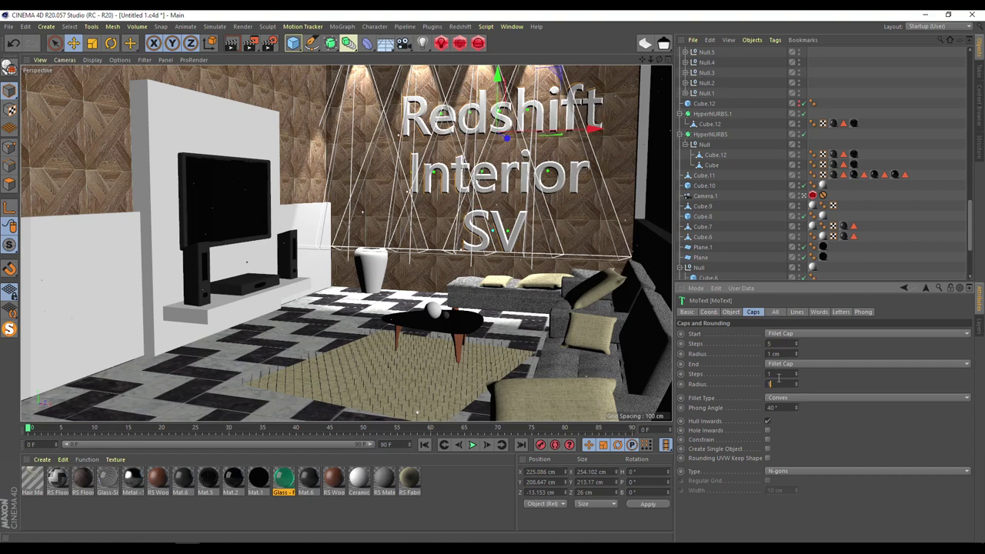
key("Return")
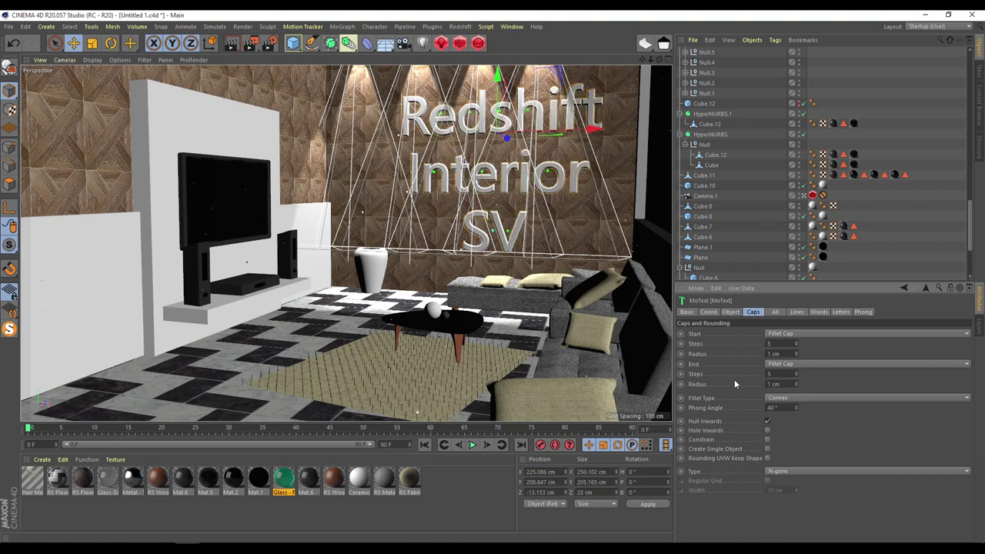
- Set the text depth to 40 cm and shift it slightly left and lower on the wall
left_click(731, 311)
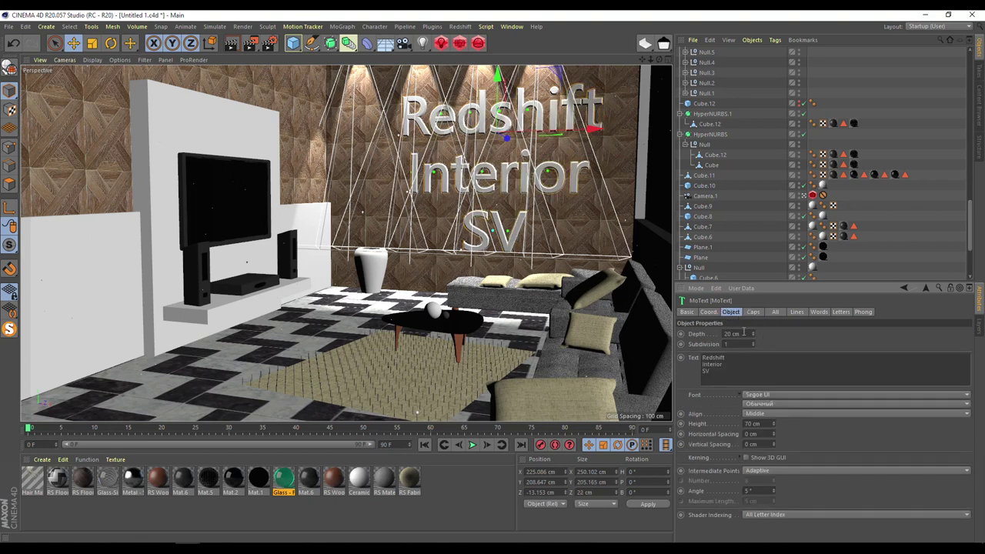
type("40")
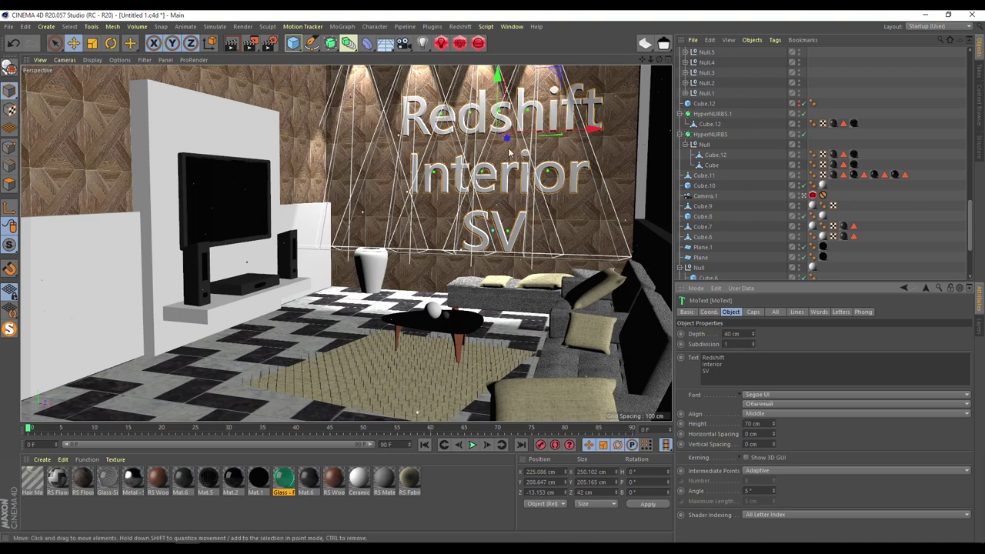
key("Return")
left_click_drag(508, 140, 497, 116)
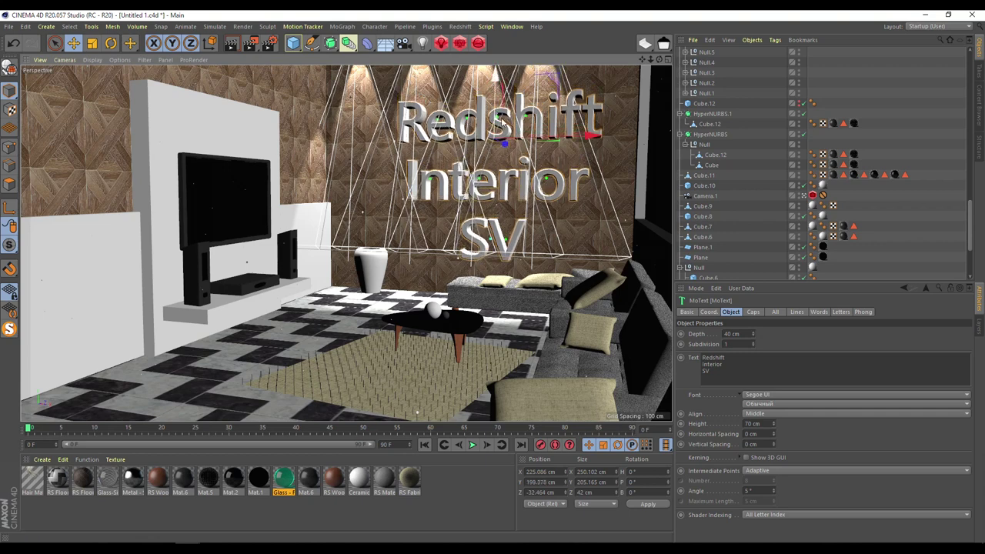
left_click_drag(553, 138, 531, 137)
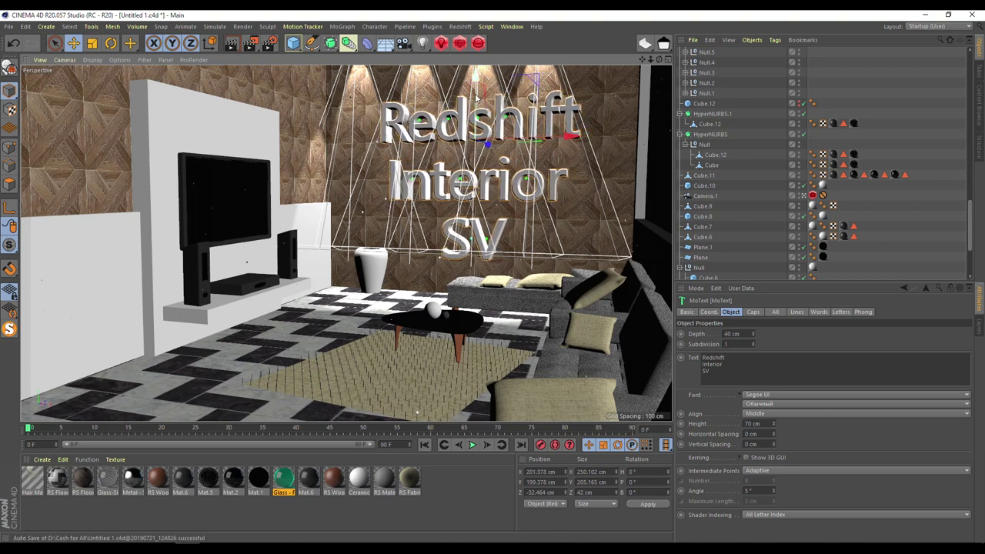
left_click_drag(477, 96, 477, 100)
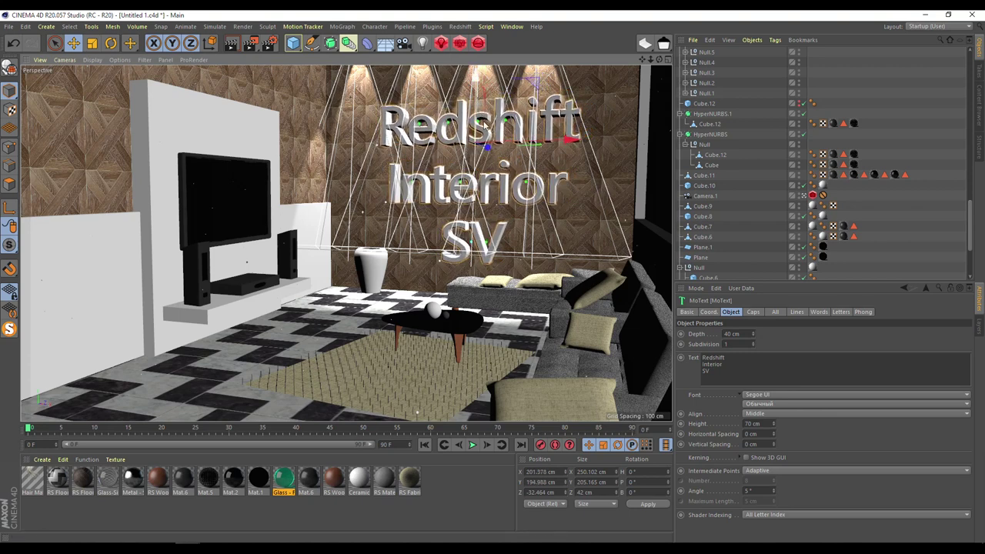